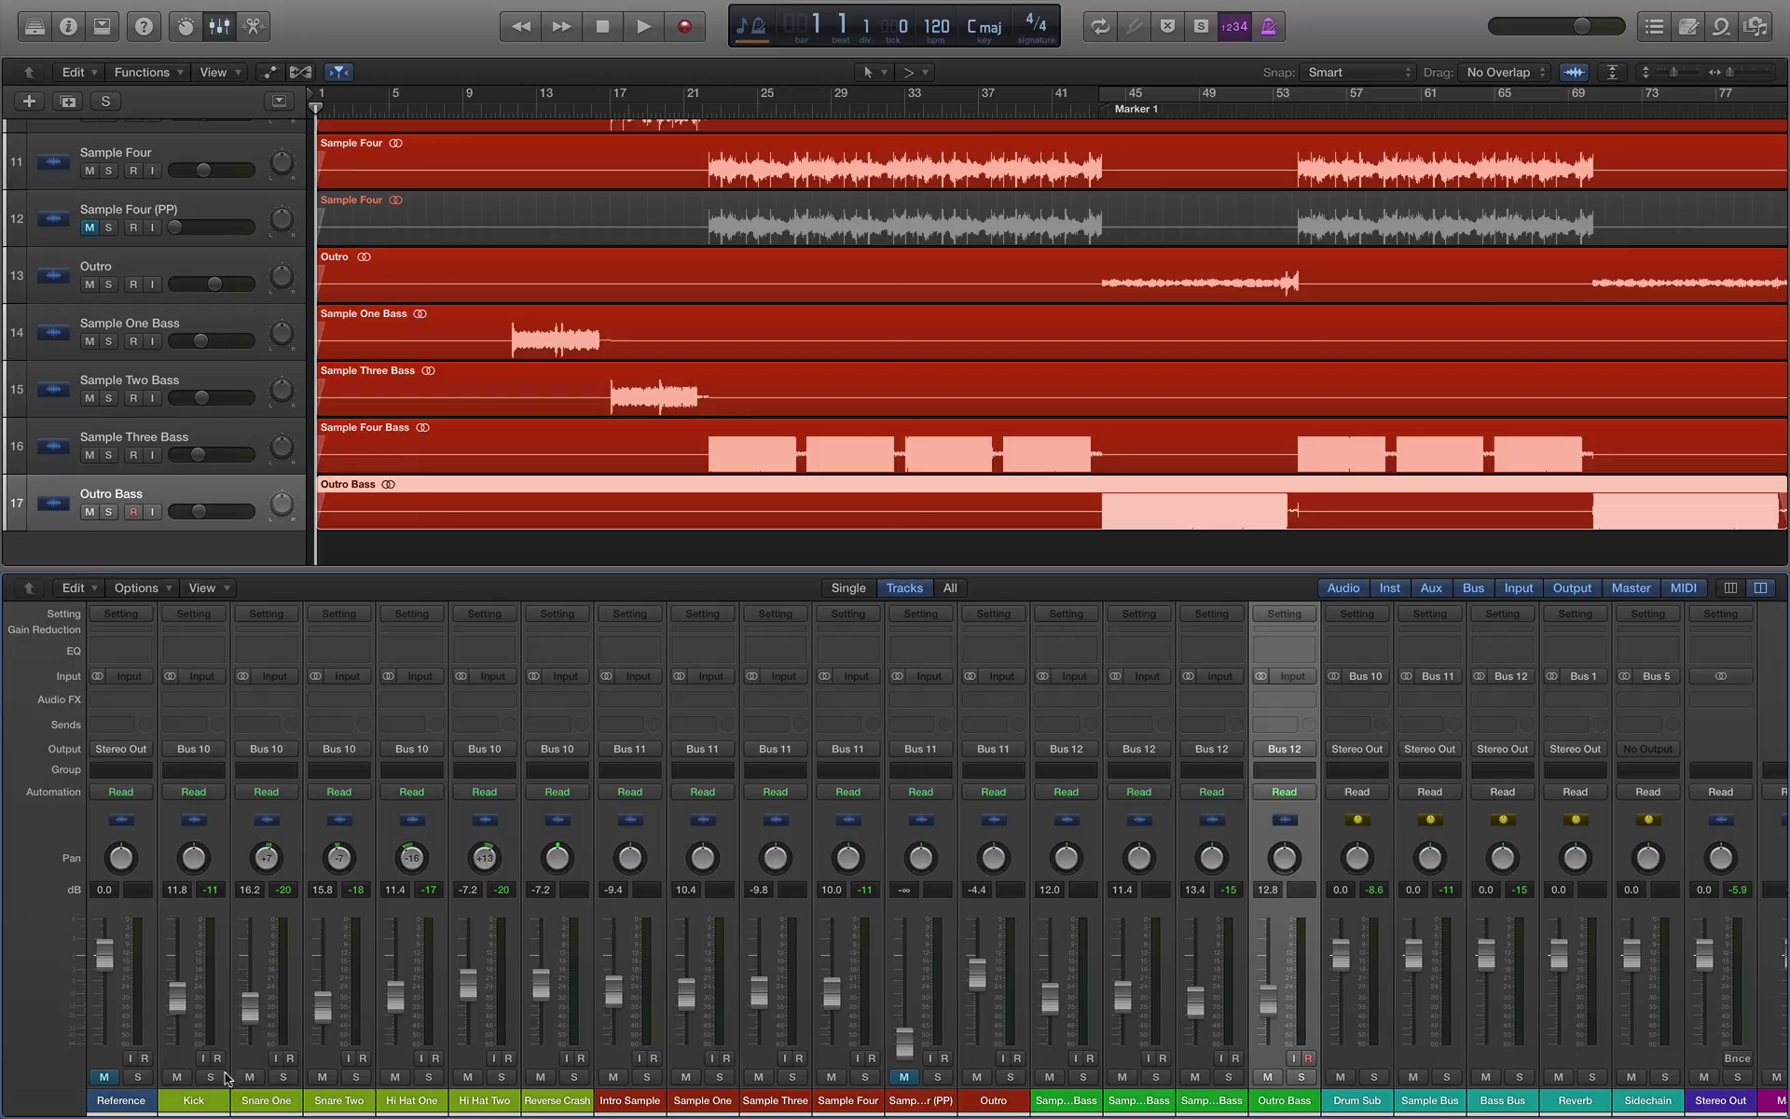
Step: Select all mixer channels from Kick through Outro Bass
{"action": "left_click", "coordinate": [193, 1100]}
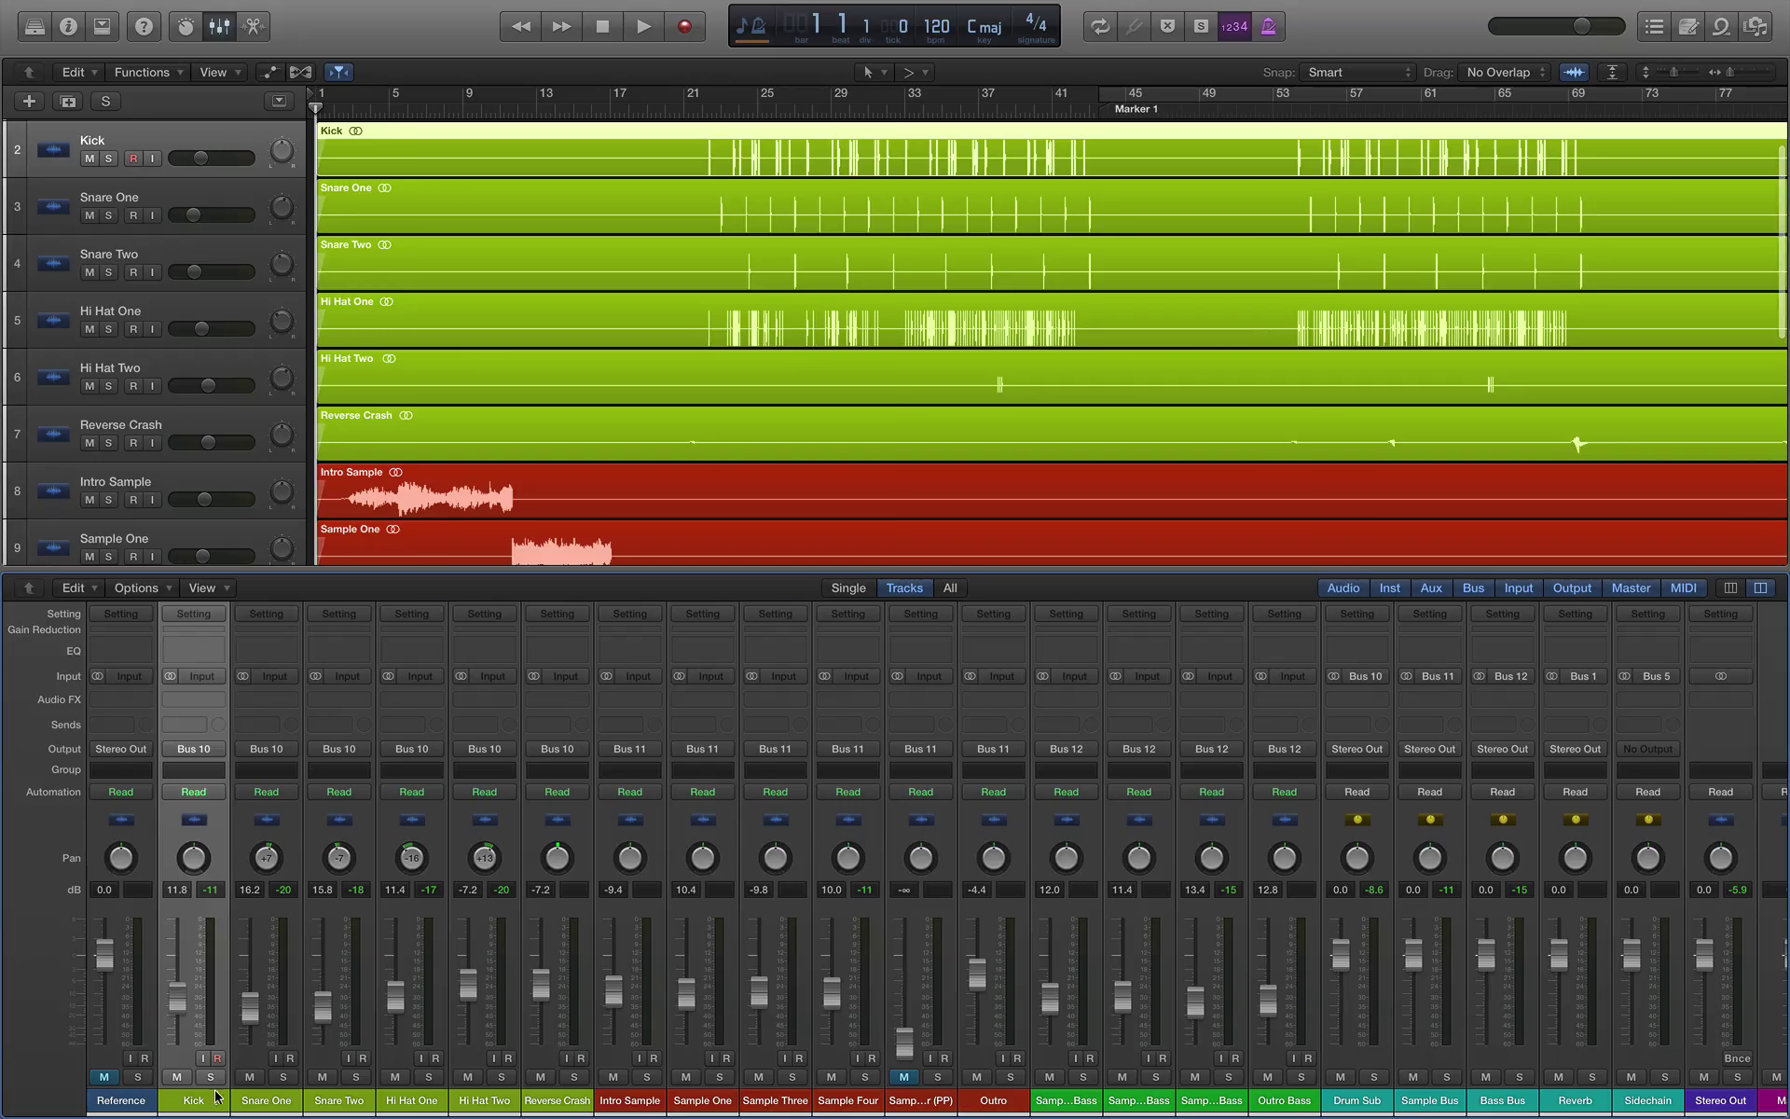
{"action": "left_click", "coordinate": [1291, 1105], "text": "shift"}
{"action": "double_click", "coordinate": [199, 637]}
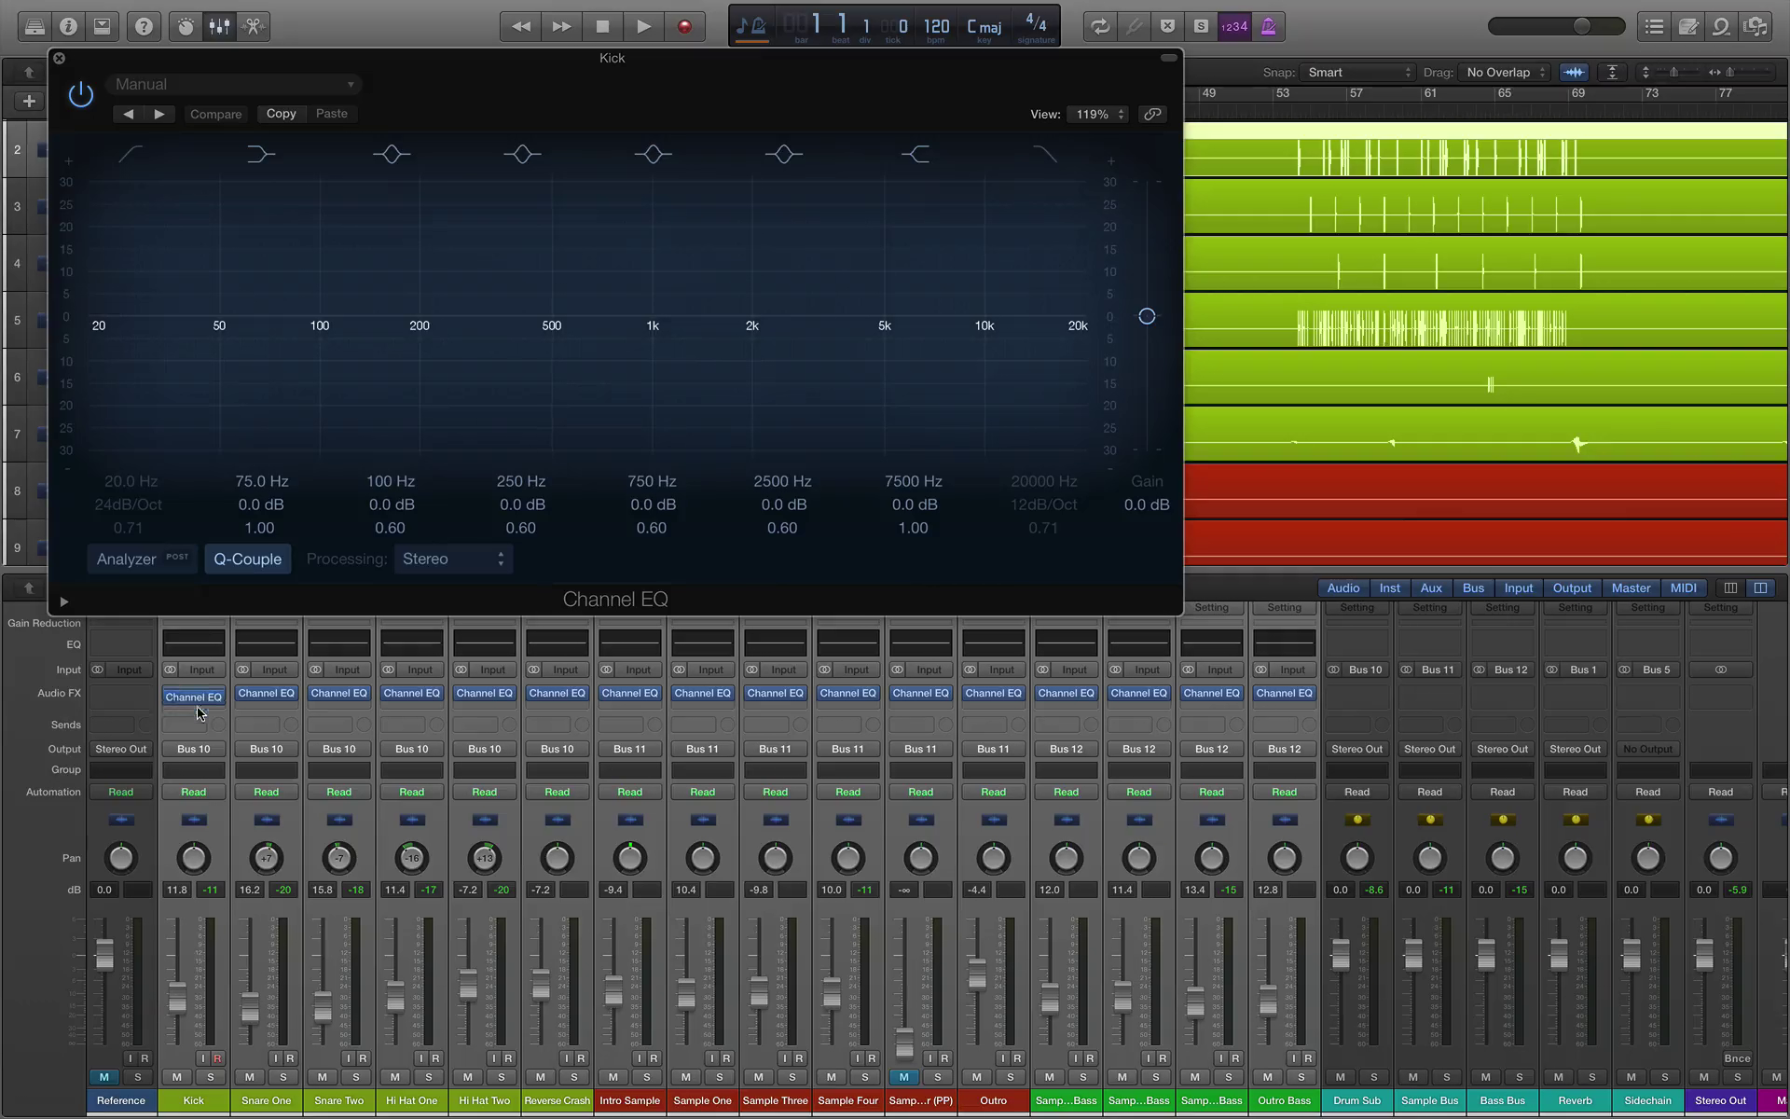
{"action": "left_click_drag", "start_coordinate": [196, 709], "coordinate": [194, 703]}
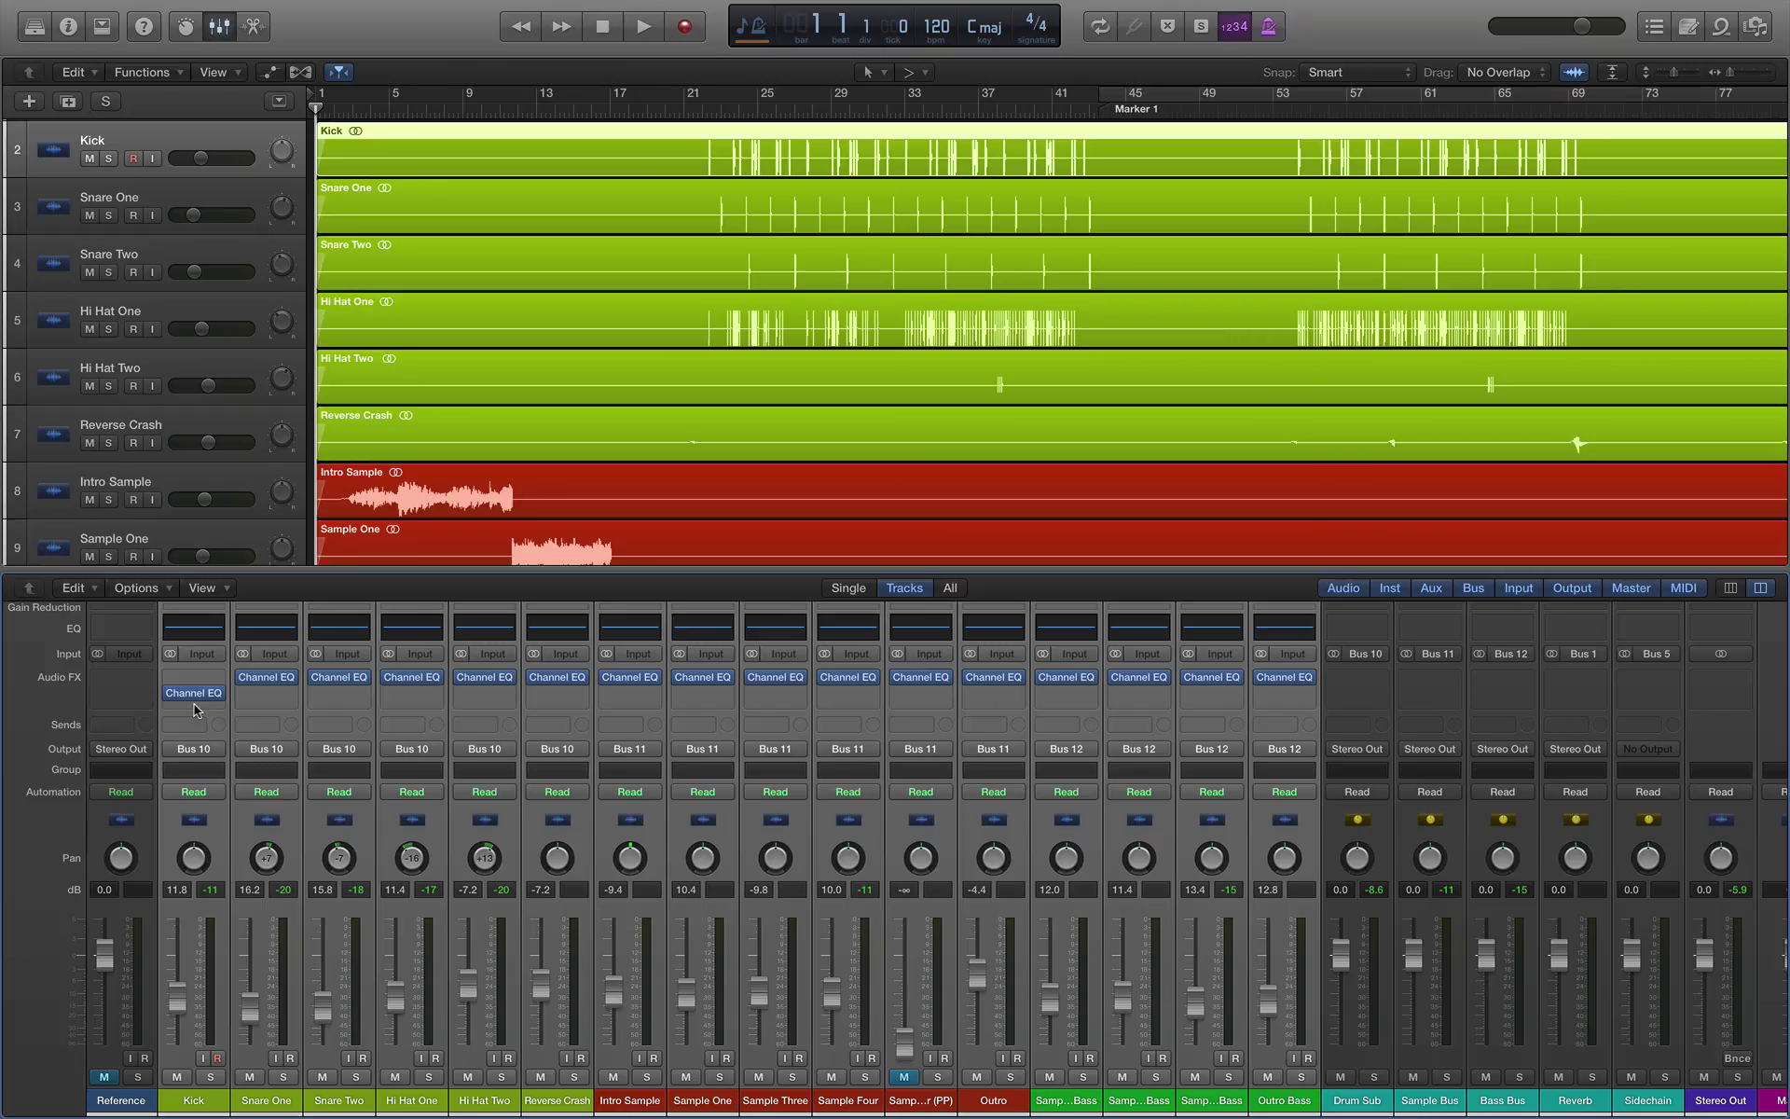
{"action": "key", "text": "super+z"}
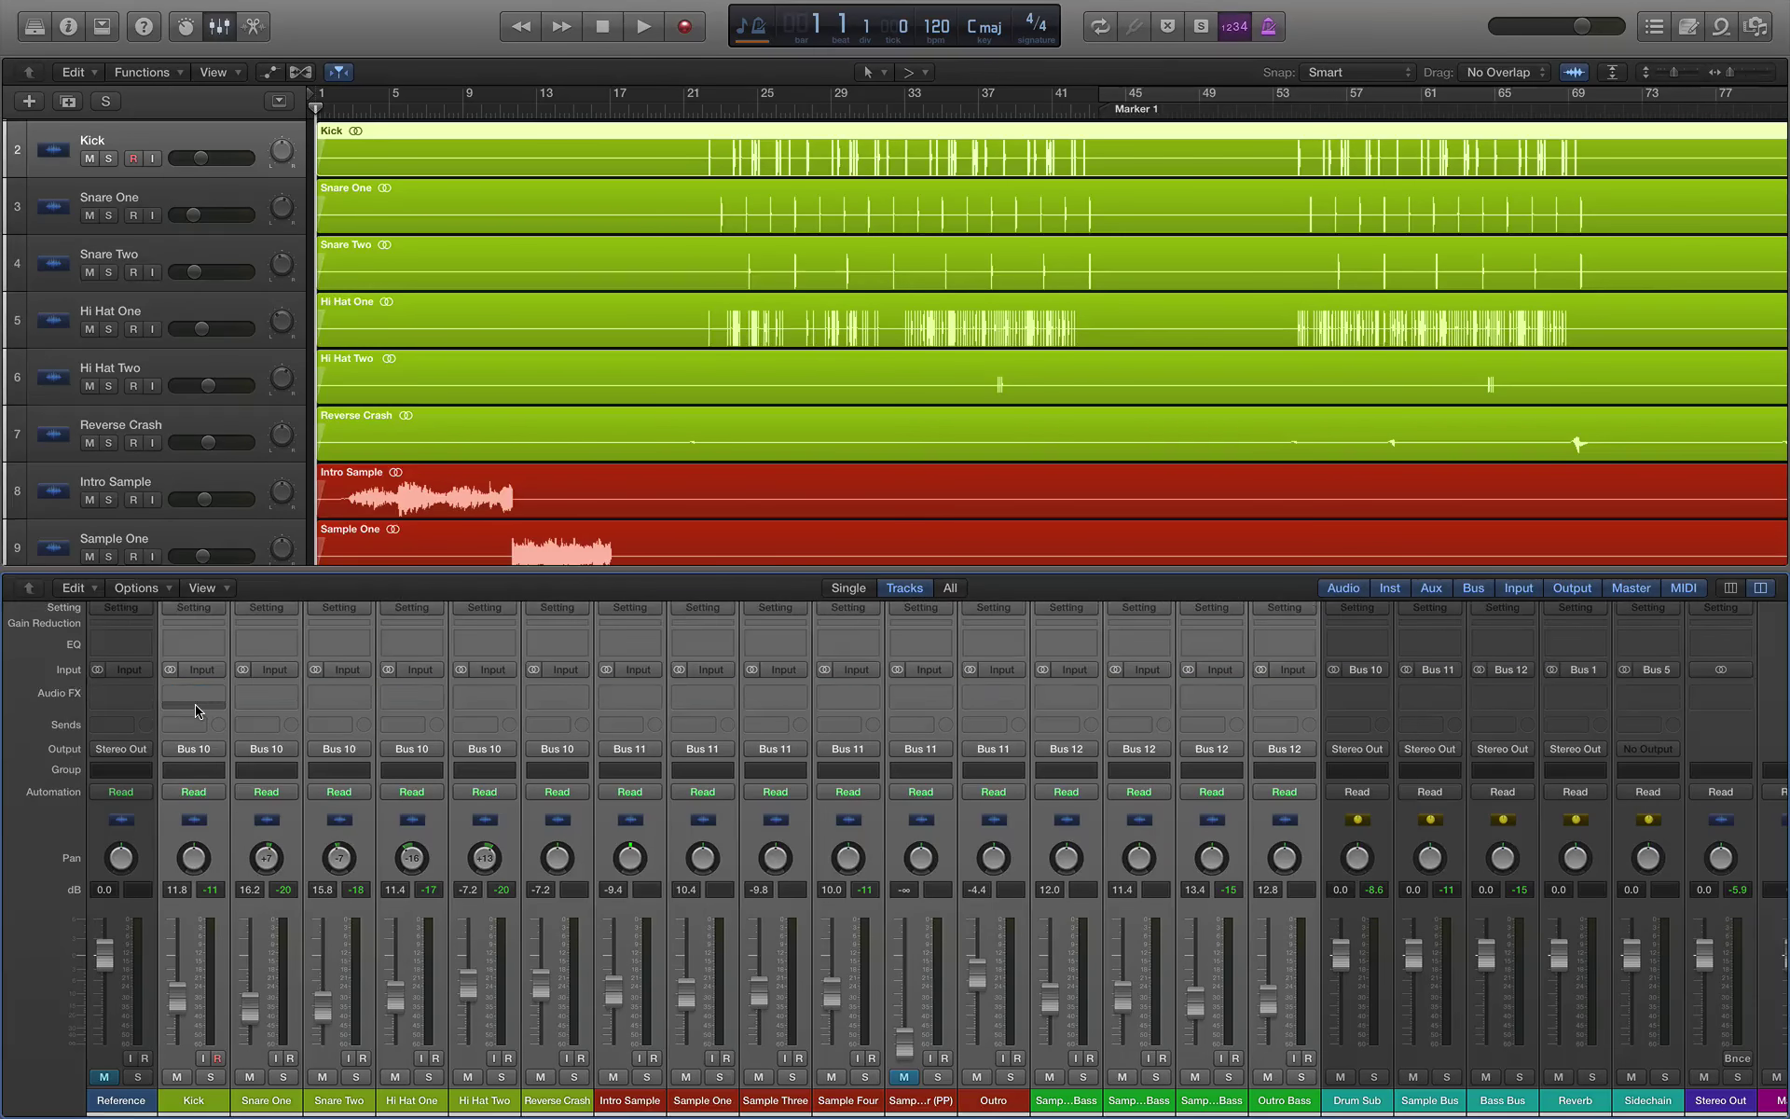
Step: Insert the stereo FF Pro-C 2 dynamics plug-in on all selected channels from Kick through Outro Bass
{"action": "left_click", "coordinate": [205, 701]}
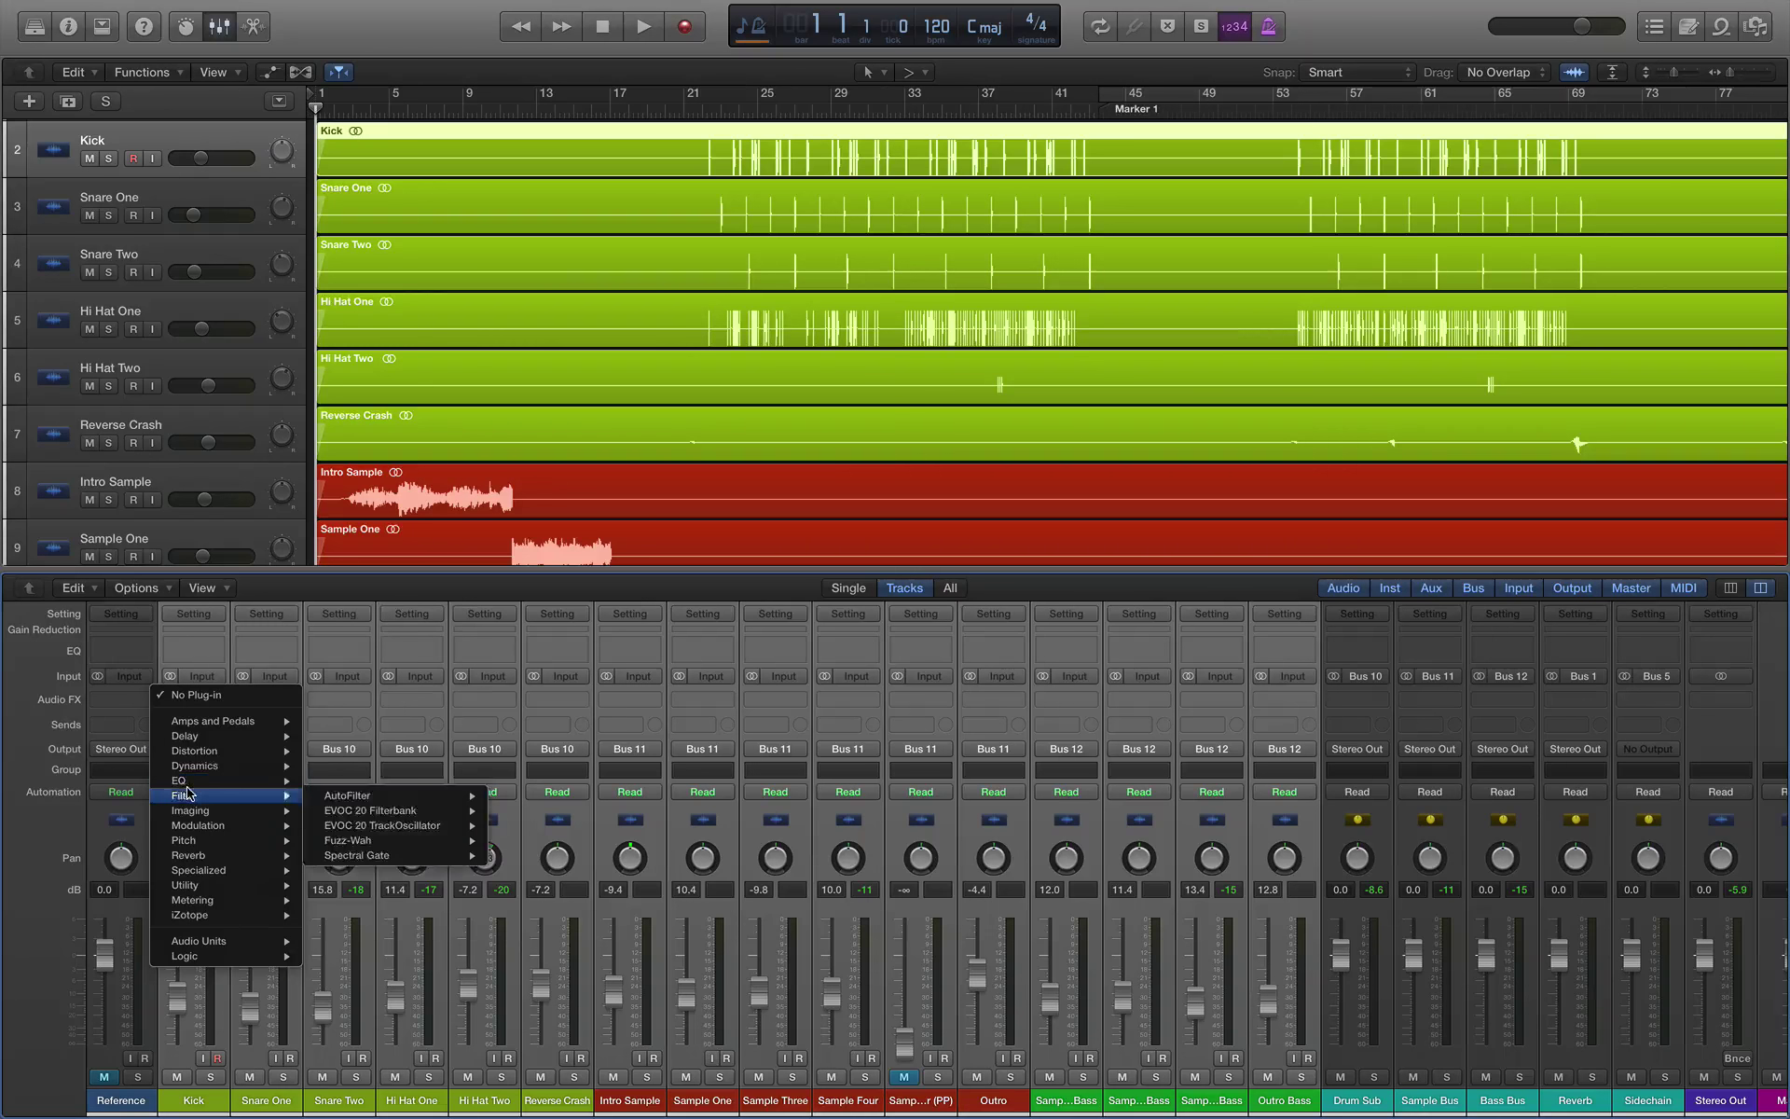
{"action": "mouse_move", "coordinate": [187, 769]}
{"action": "mouse_move", "coordinate": [359, 835]}
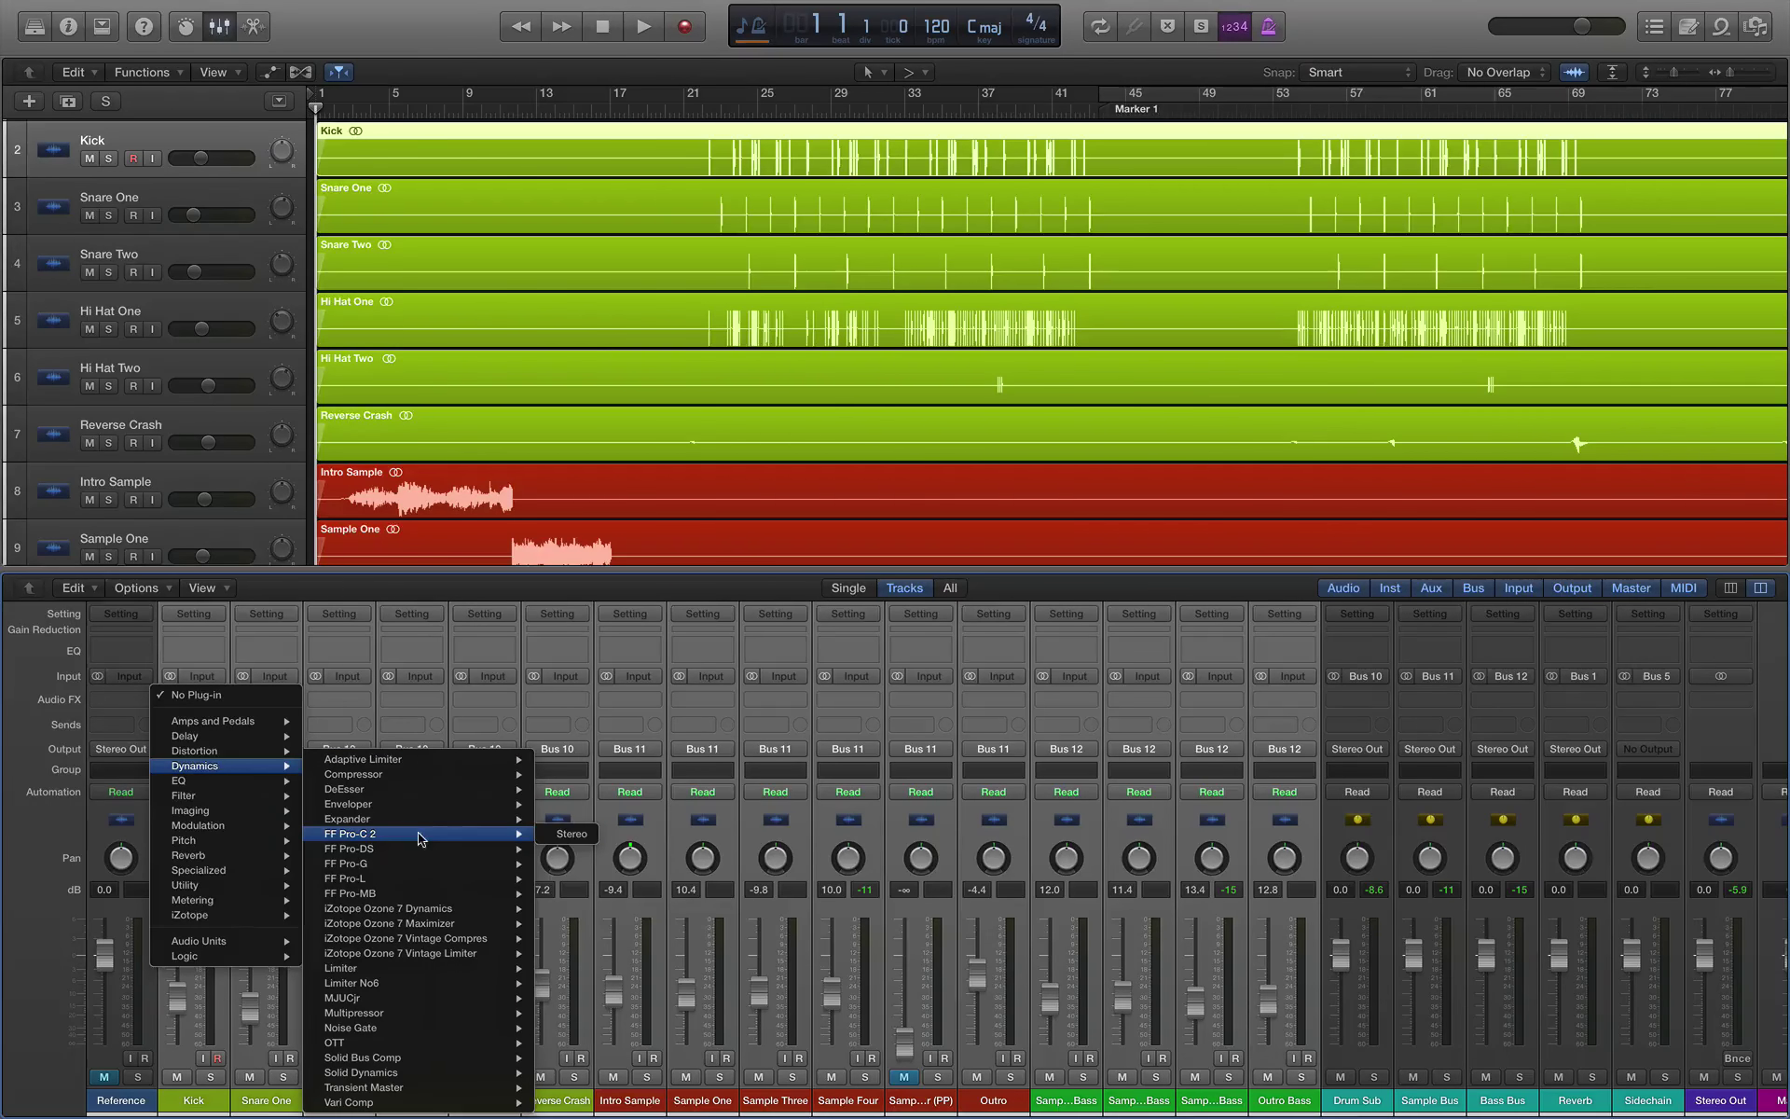
{"action": "left_click", "coordinate": [570, 835]}
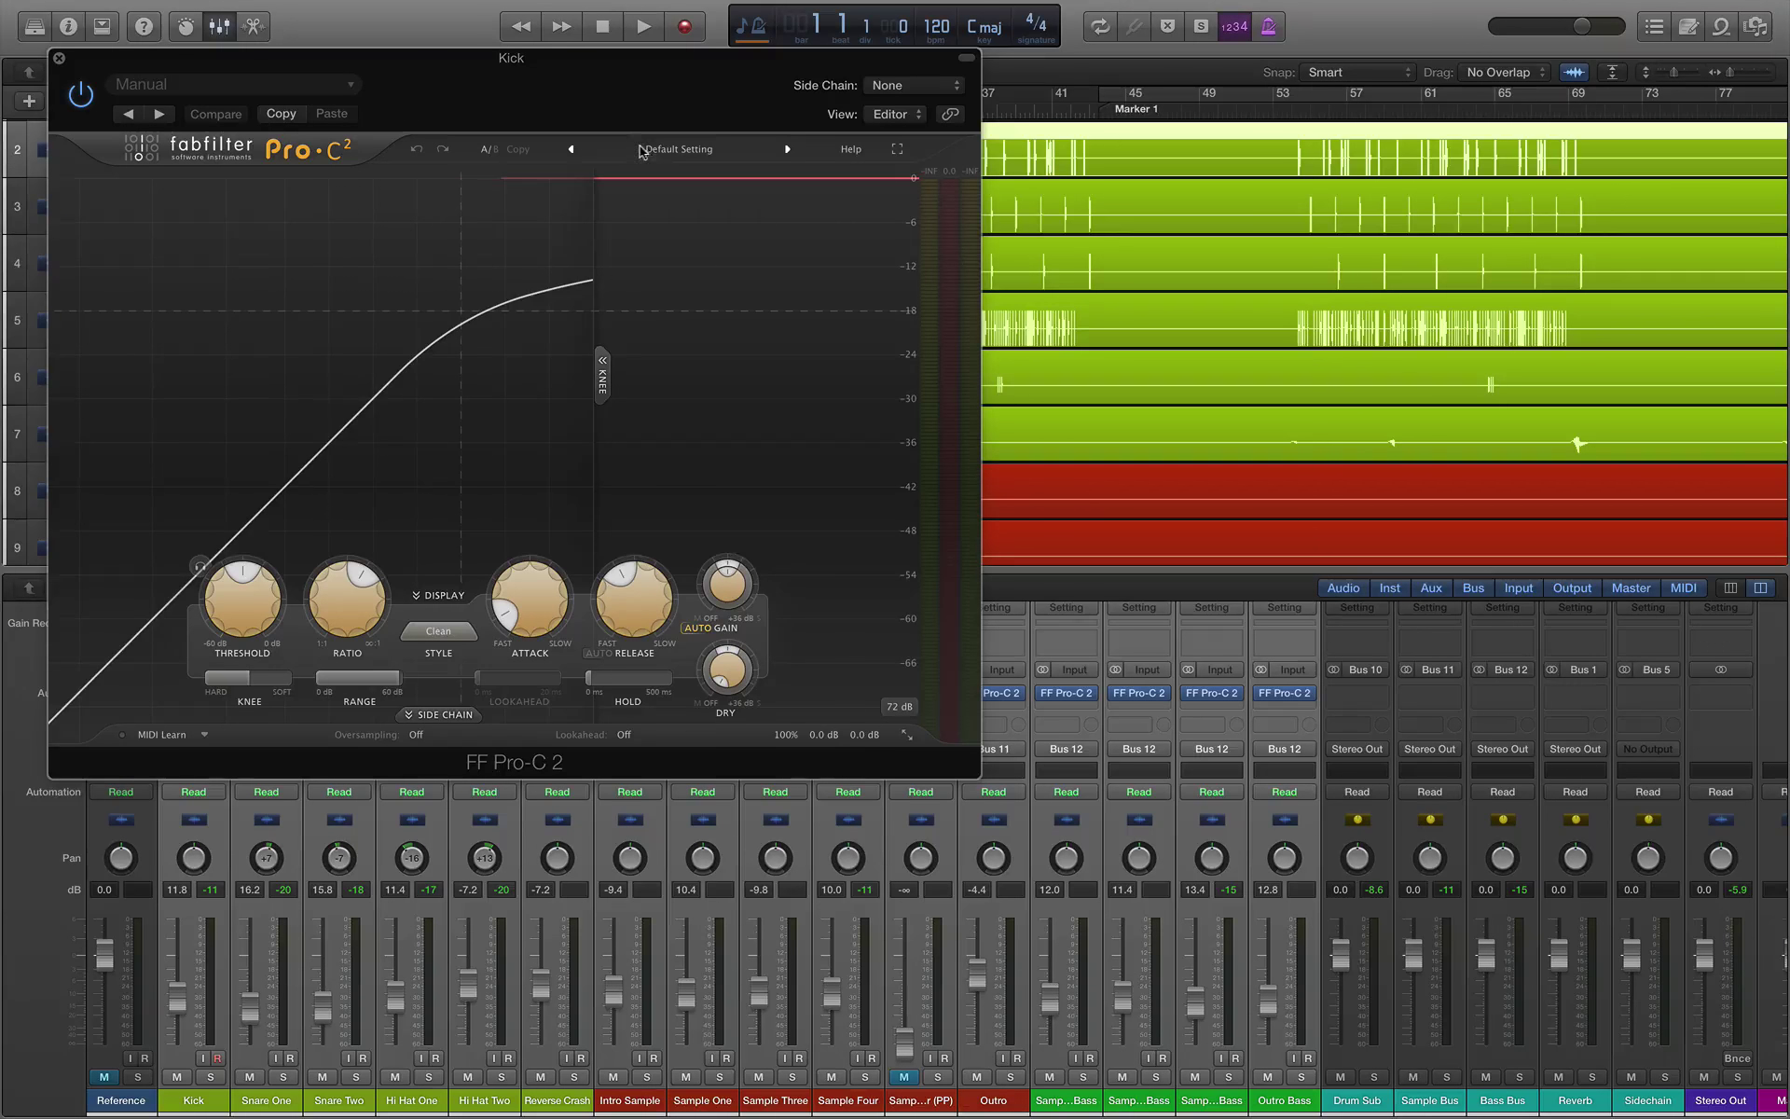
Step: Reduce the size of the Kick's FF Pro-C 2 interface, reposition its window and close it
{"action": "left_click", "coordinate": [905, 736]}
{"action": "left_click", "coordinate": [927, 778]}
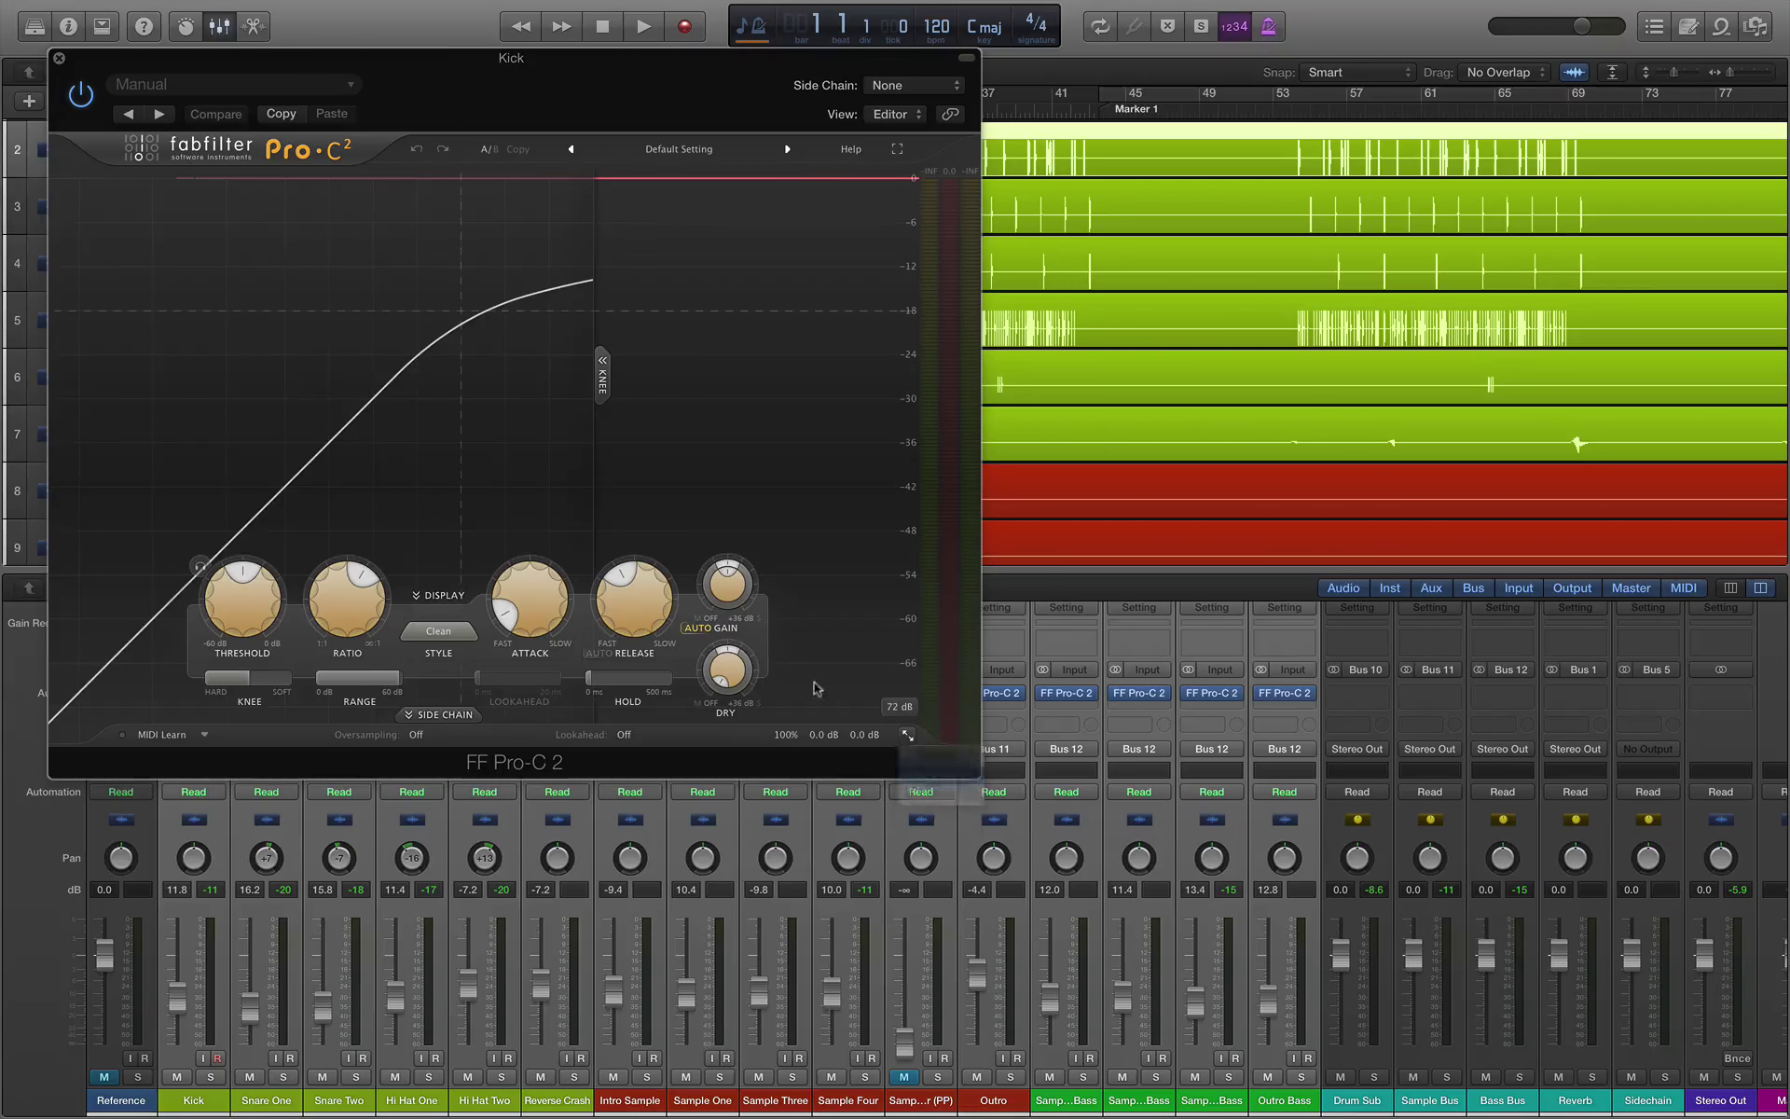
{"action": "left_click_drag", "start_coordinate": [432, 85], "coordinate": [835, 151]}
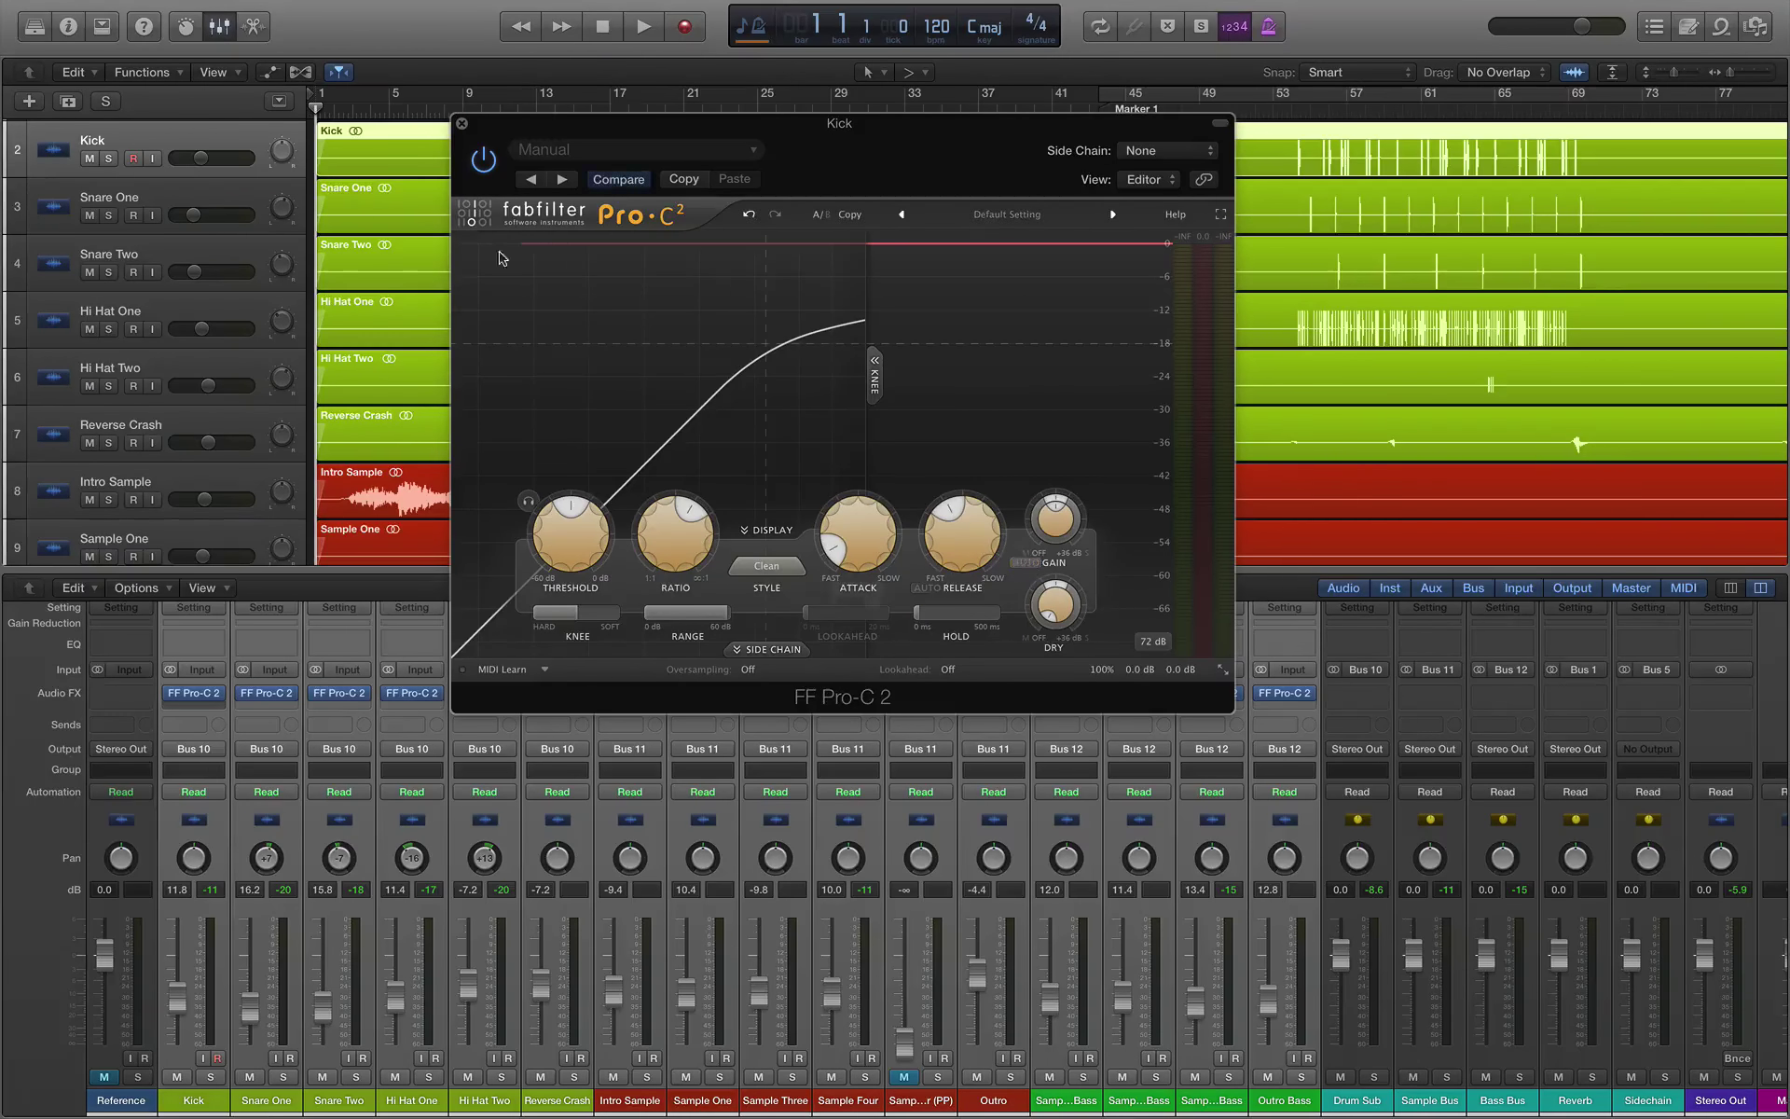
{"action": "left_click", "coordinate": [461, 124]}
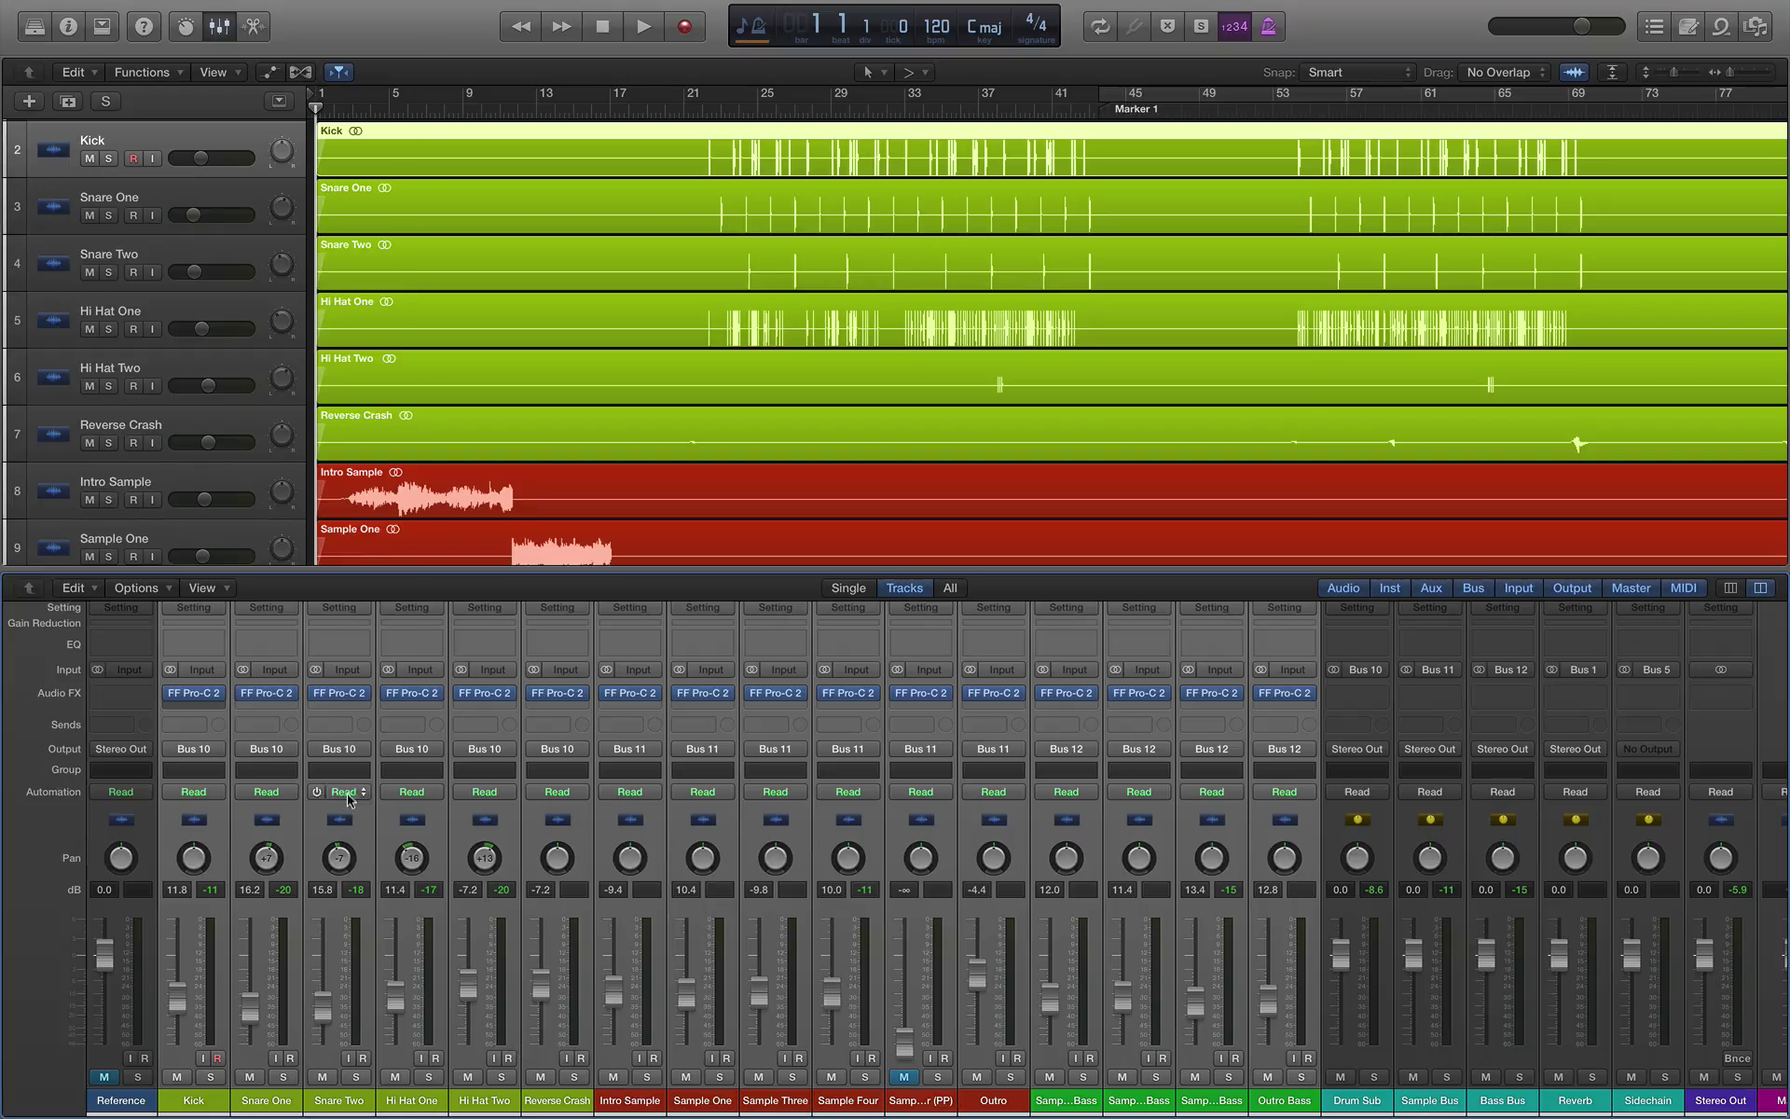
Step: Clear the multi-channel selection and bypass FF Pro-C 2 on every channel from Snare One to Outro Bass, leaving the Kick's active
{"action": "left_click", "coordinate": [635, 1100]}
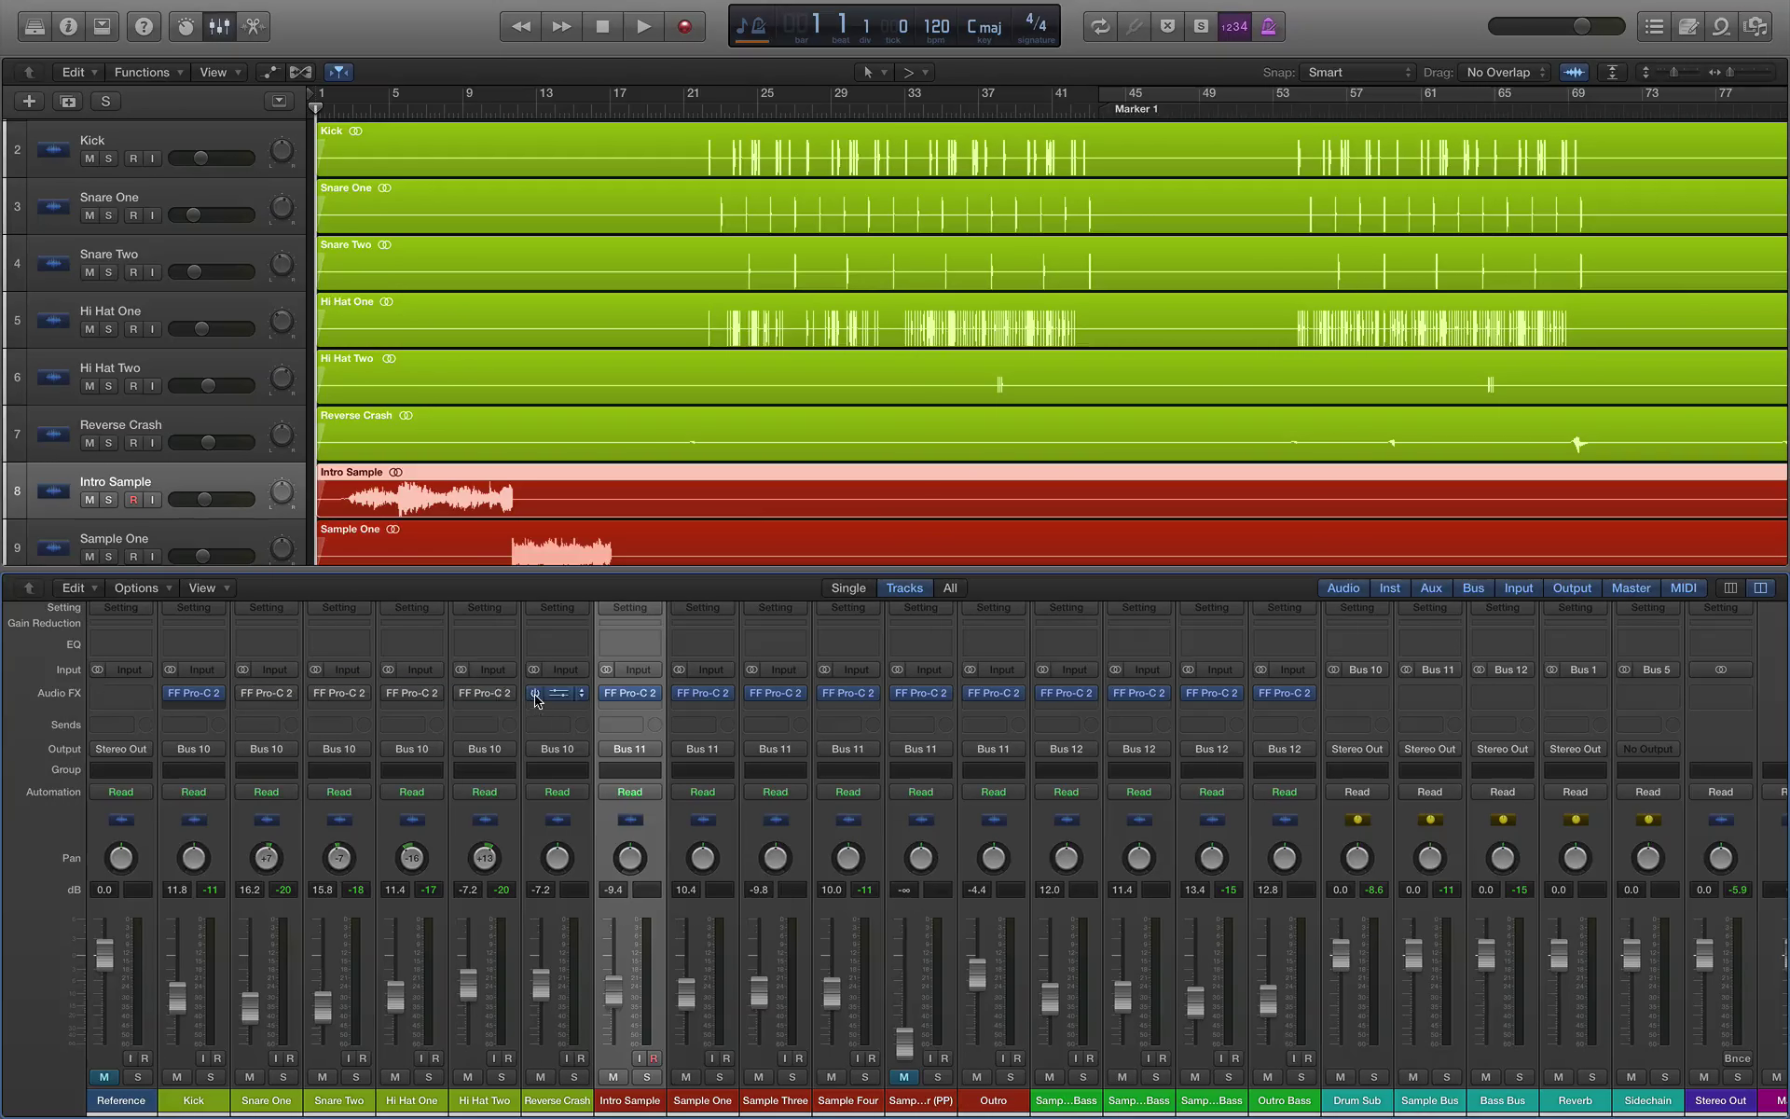
{"action": "left_click", "coordinate": [680, 693]}
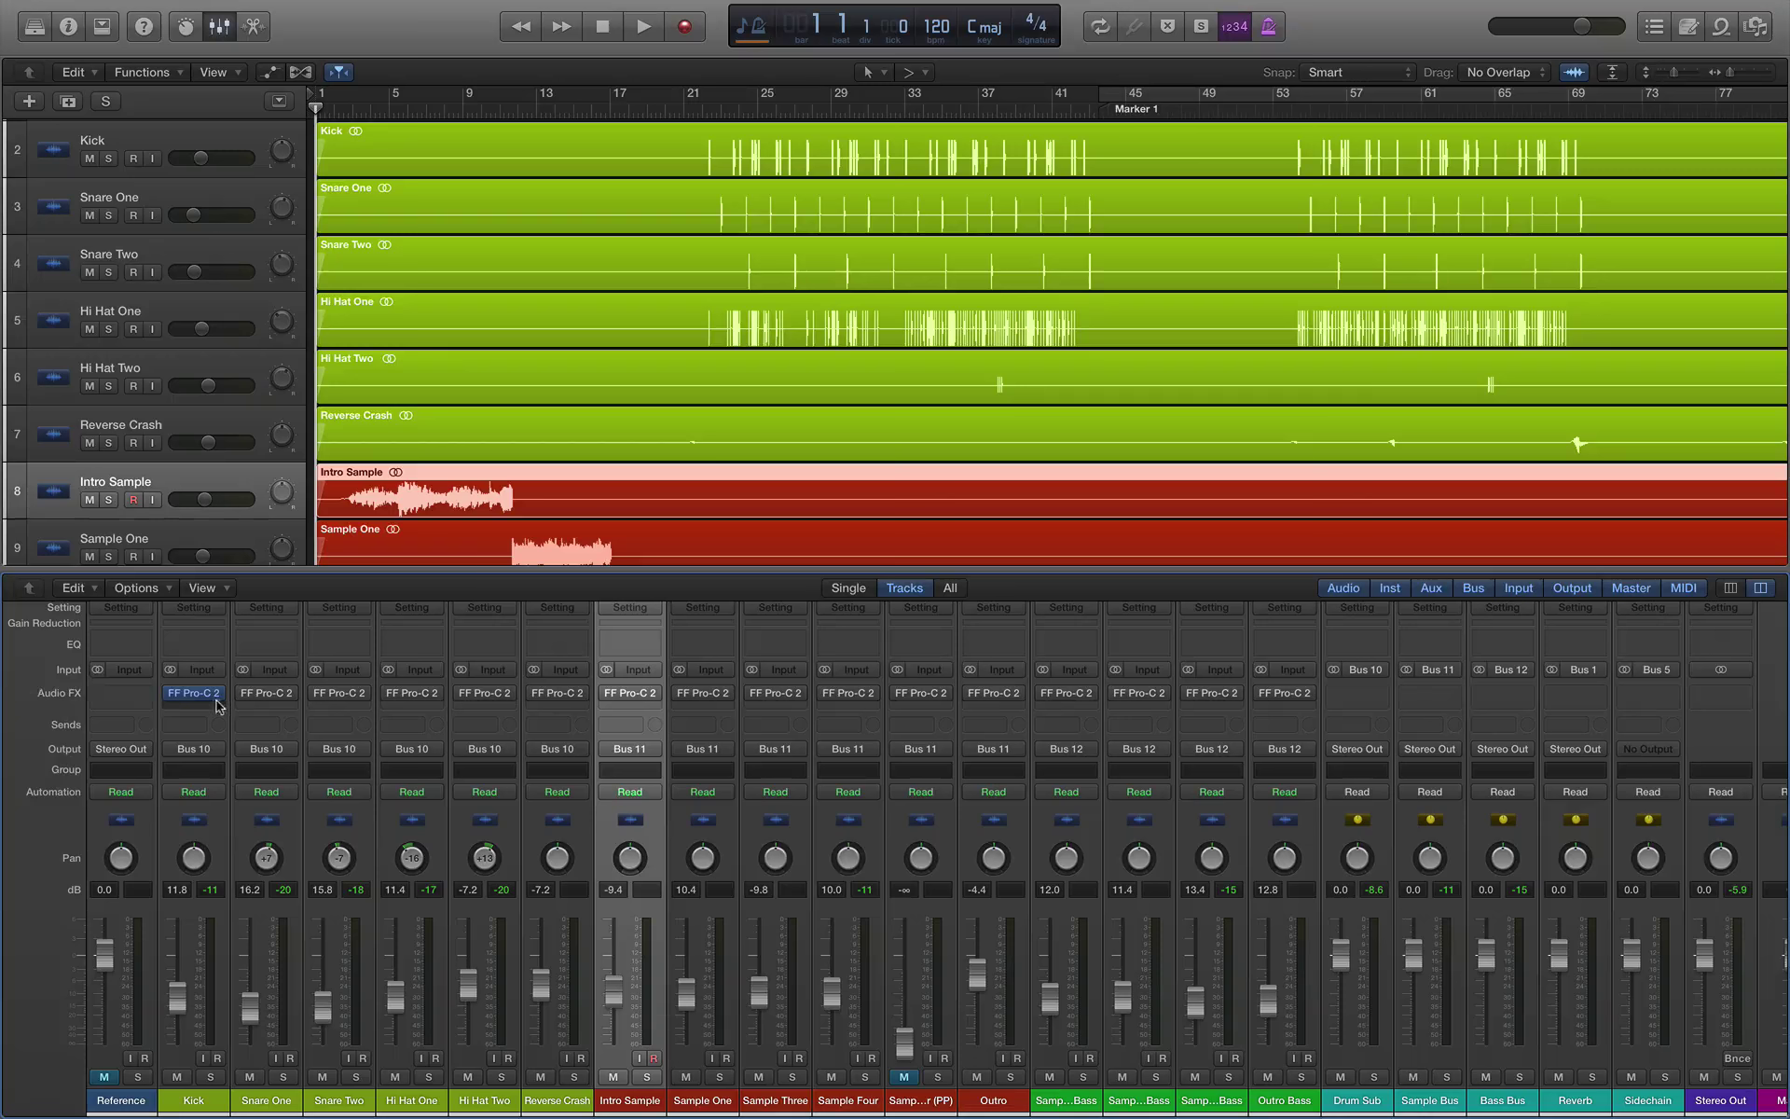
Step: Set the Kick compressor's attack to about 36.6 ms, release to about 85.6 ms and knee to about 11.5 dB
{"action": "left_click_drag", "start_coordinate": [929, 149], "coordinate": [850, 320]}
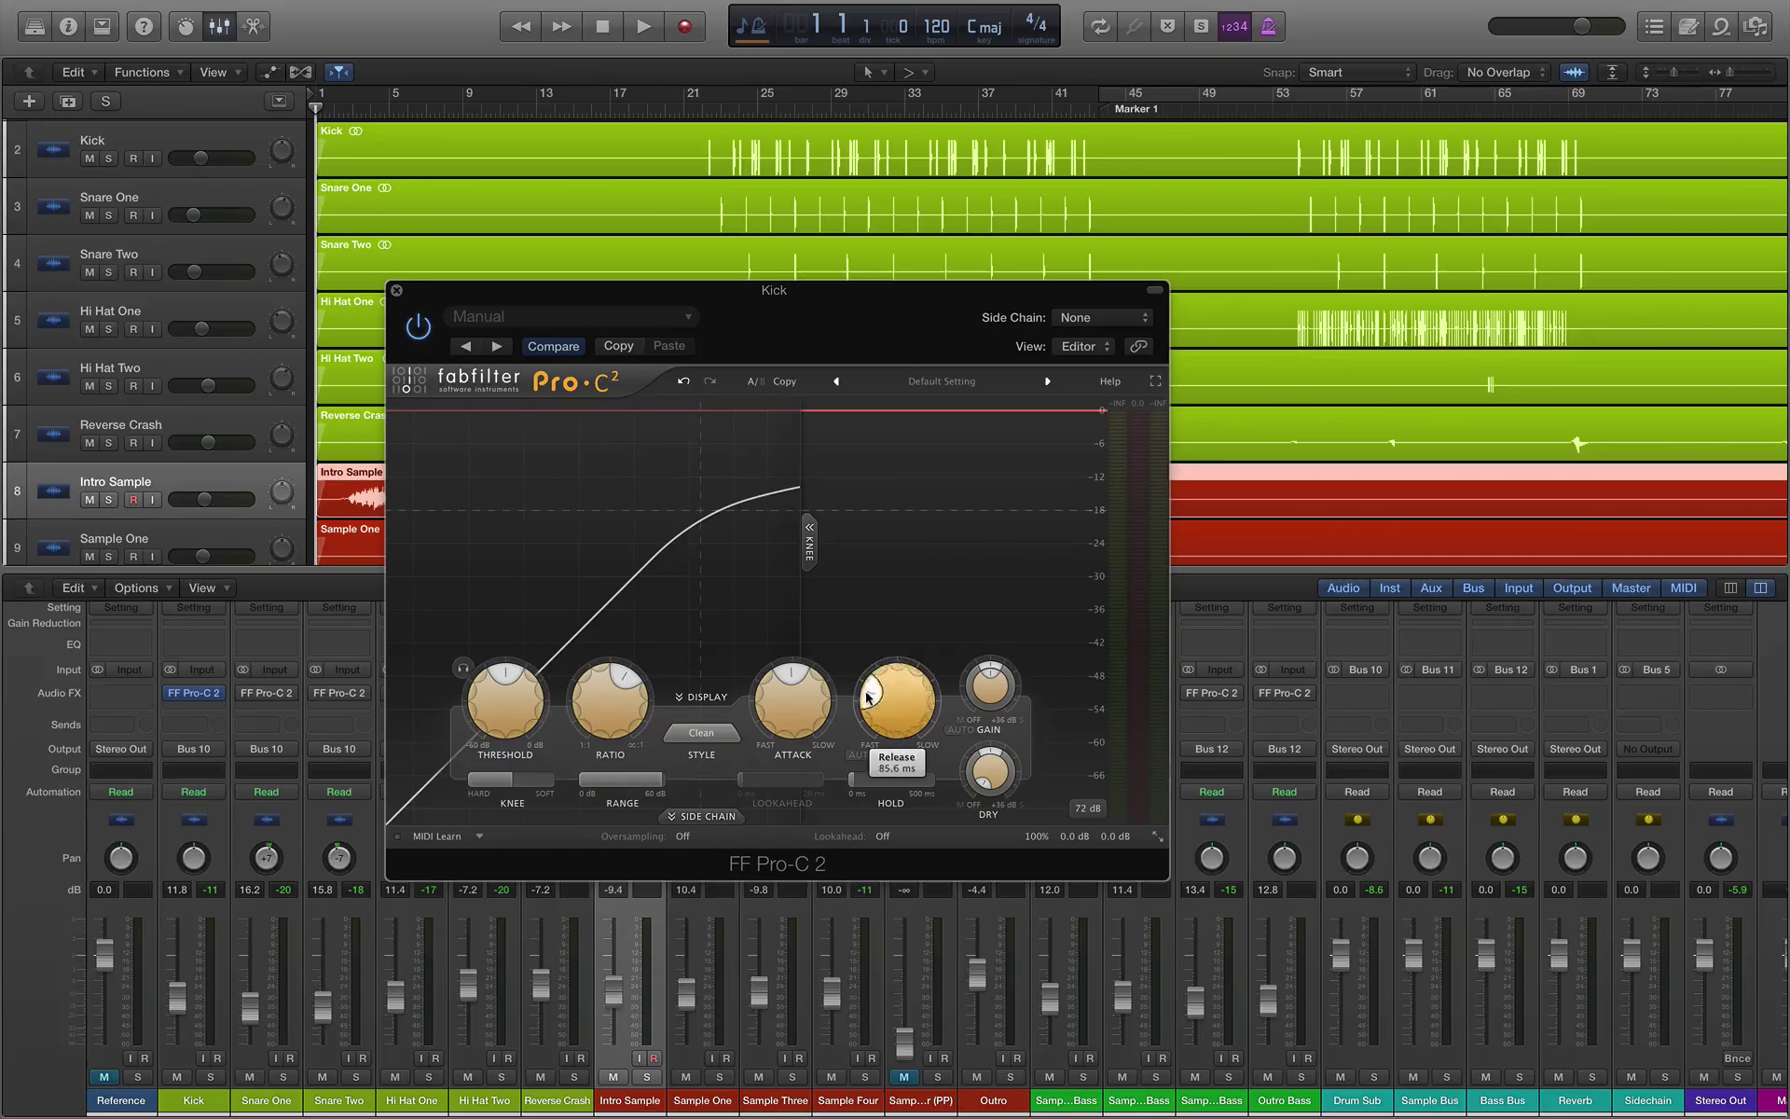
{"action": "mouse_move", "coordinate": [773, 679]}
{"action": "mouse_move", "coordinate": [509, 788]}
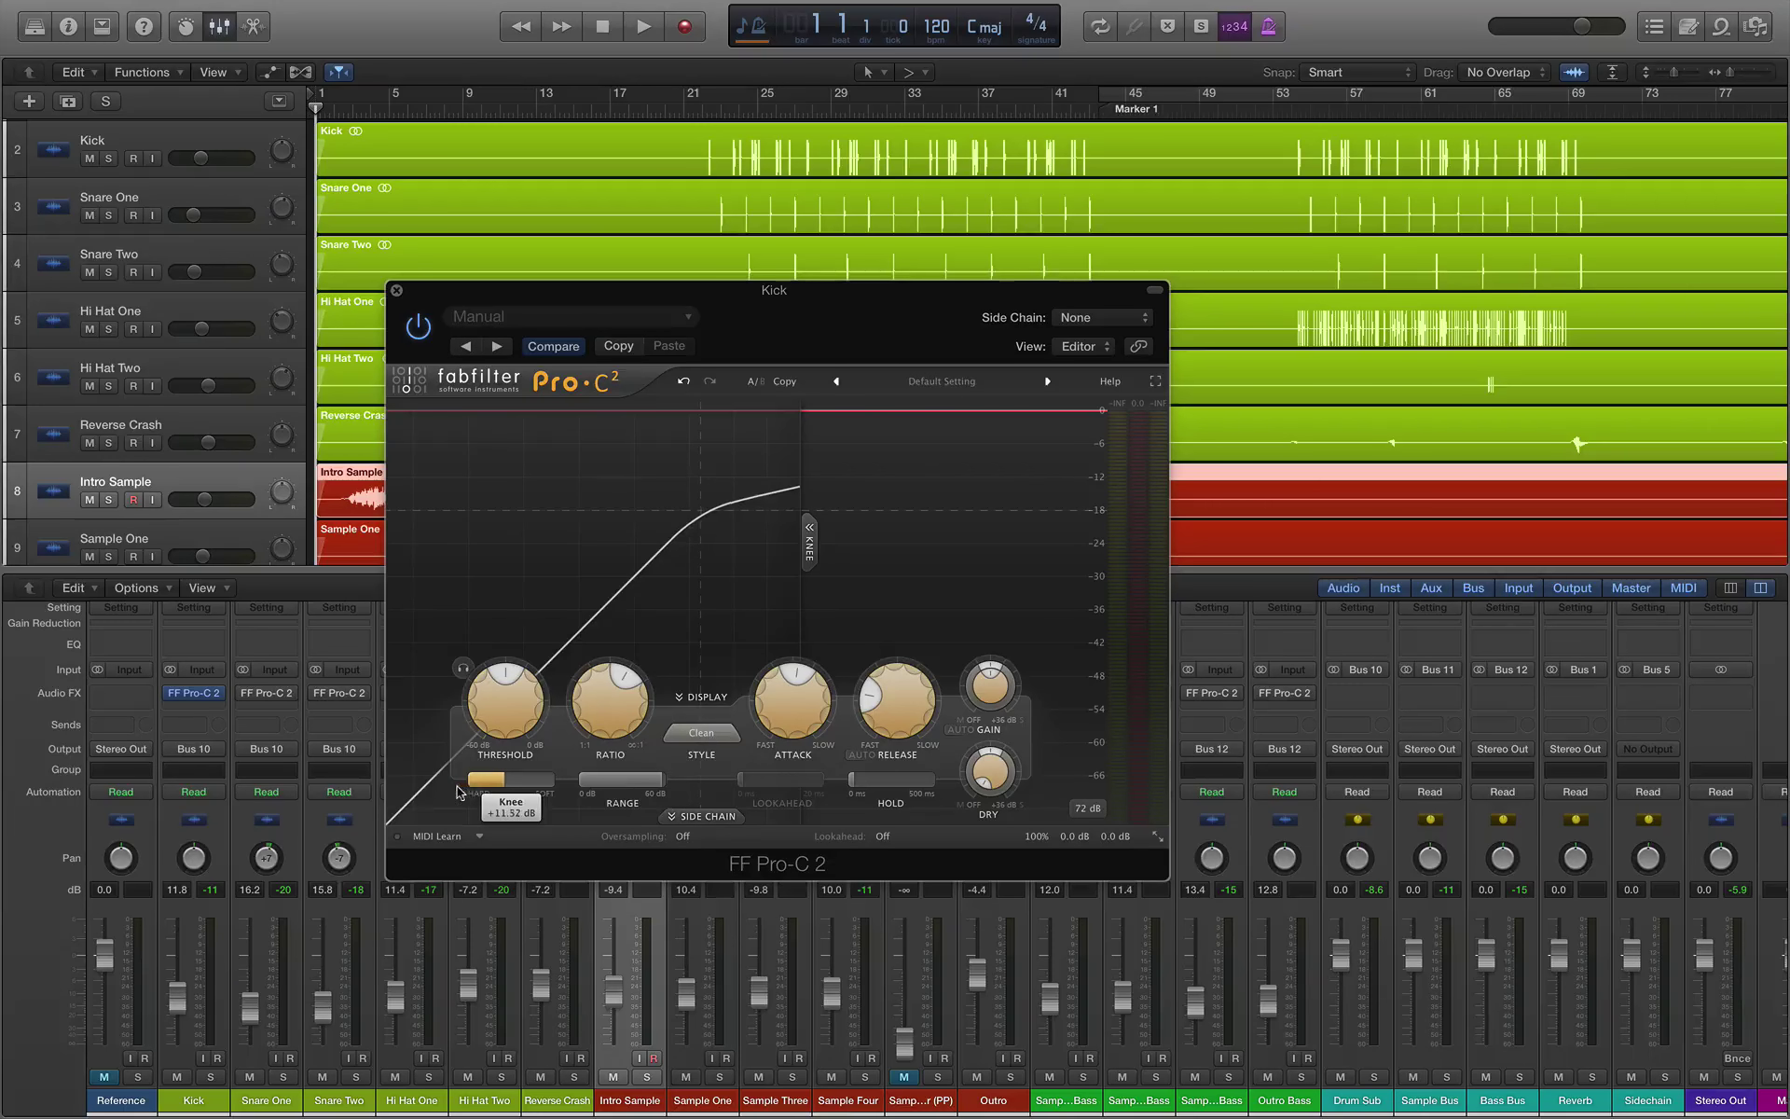
Step: Audition the kick compression from around bar 22 and raise the threshold to about -10 dB
{"action": "key", "text": "space"}
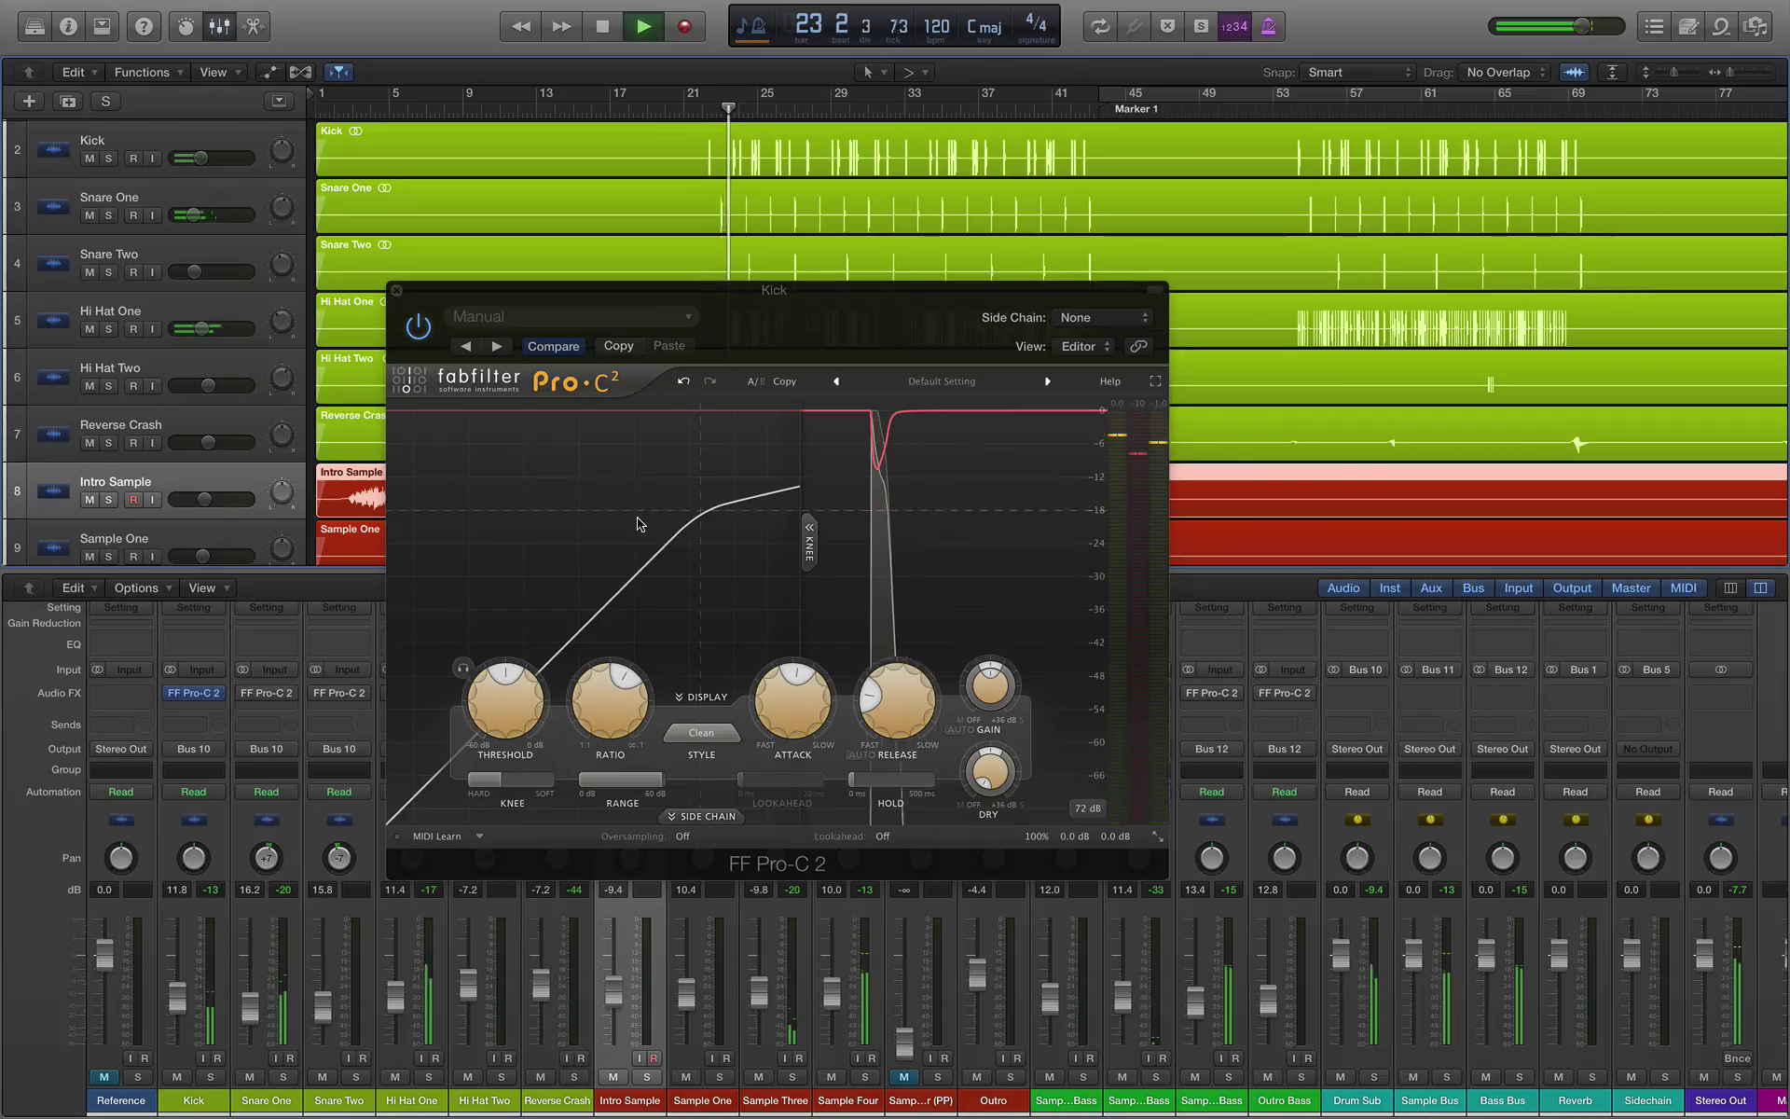
{"action": "key", "text": "space"}
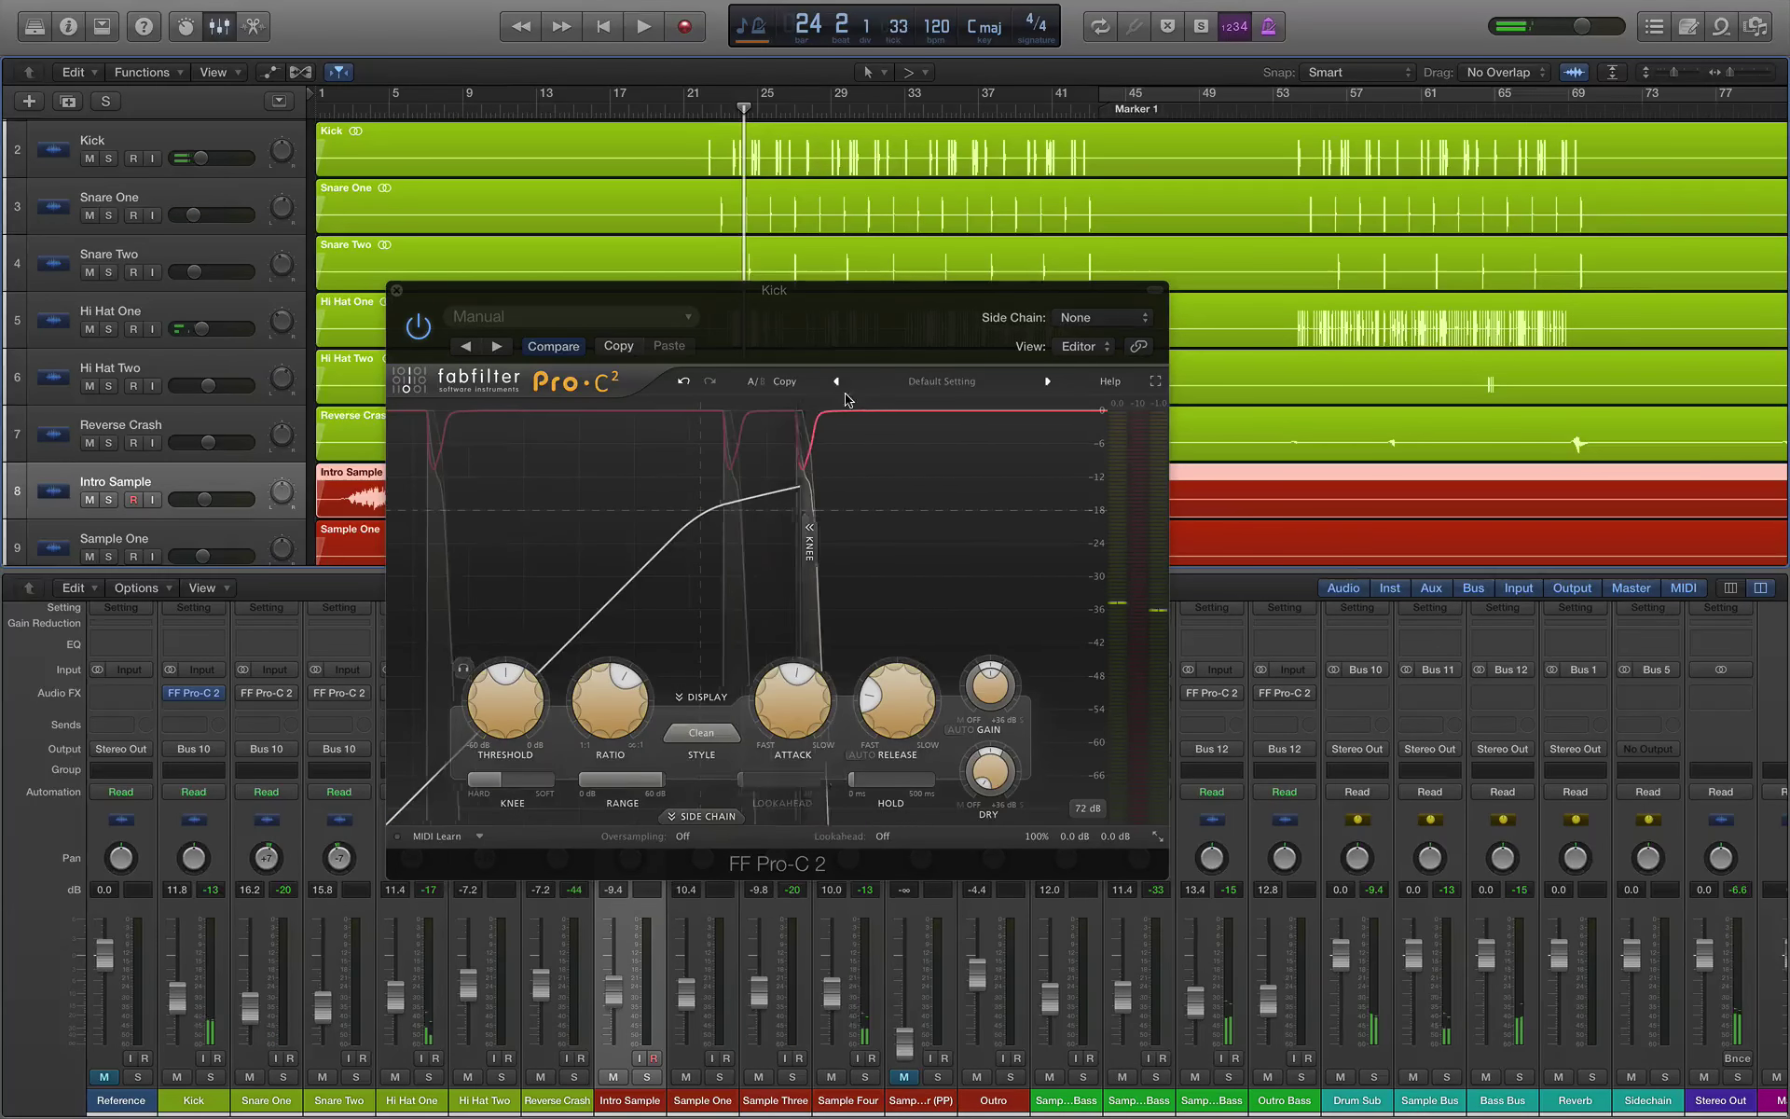
{"action": "key", "text": "space"}
{"action": "key", "text": "space"}
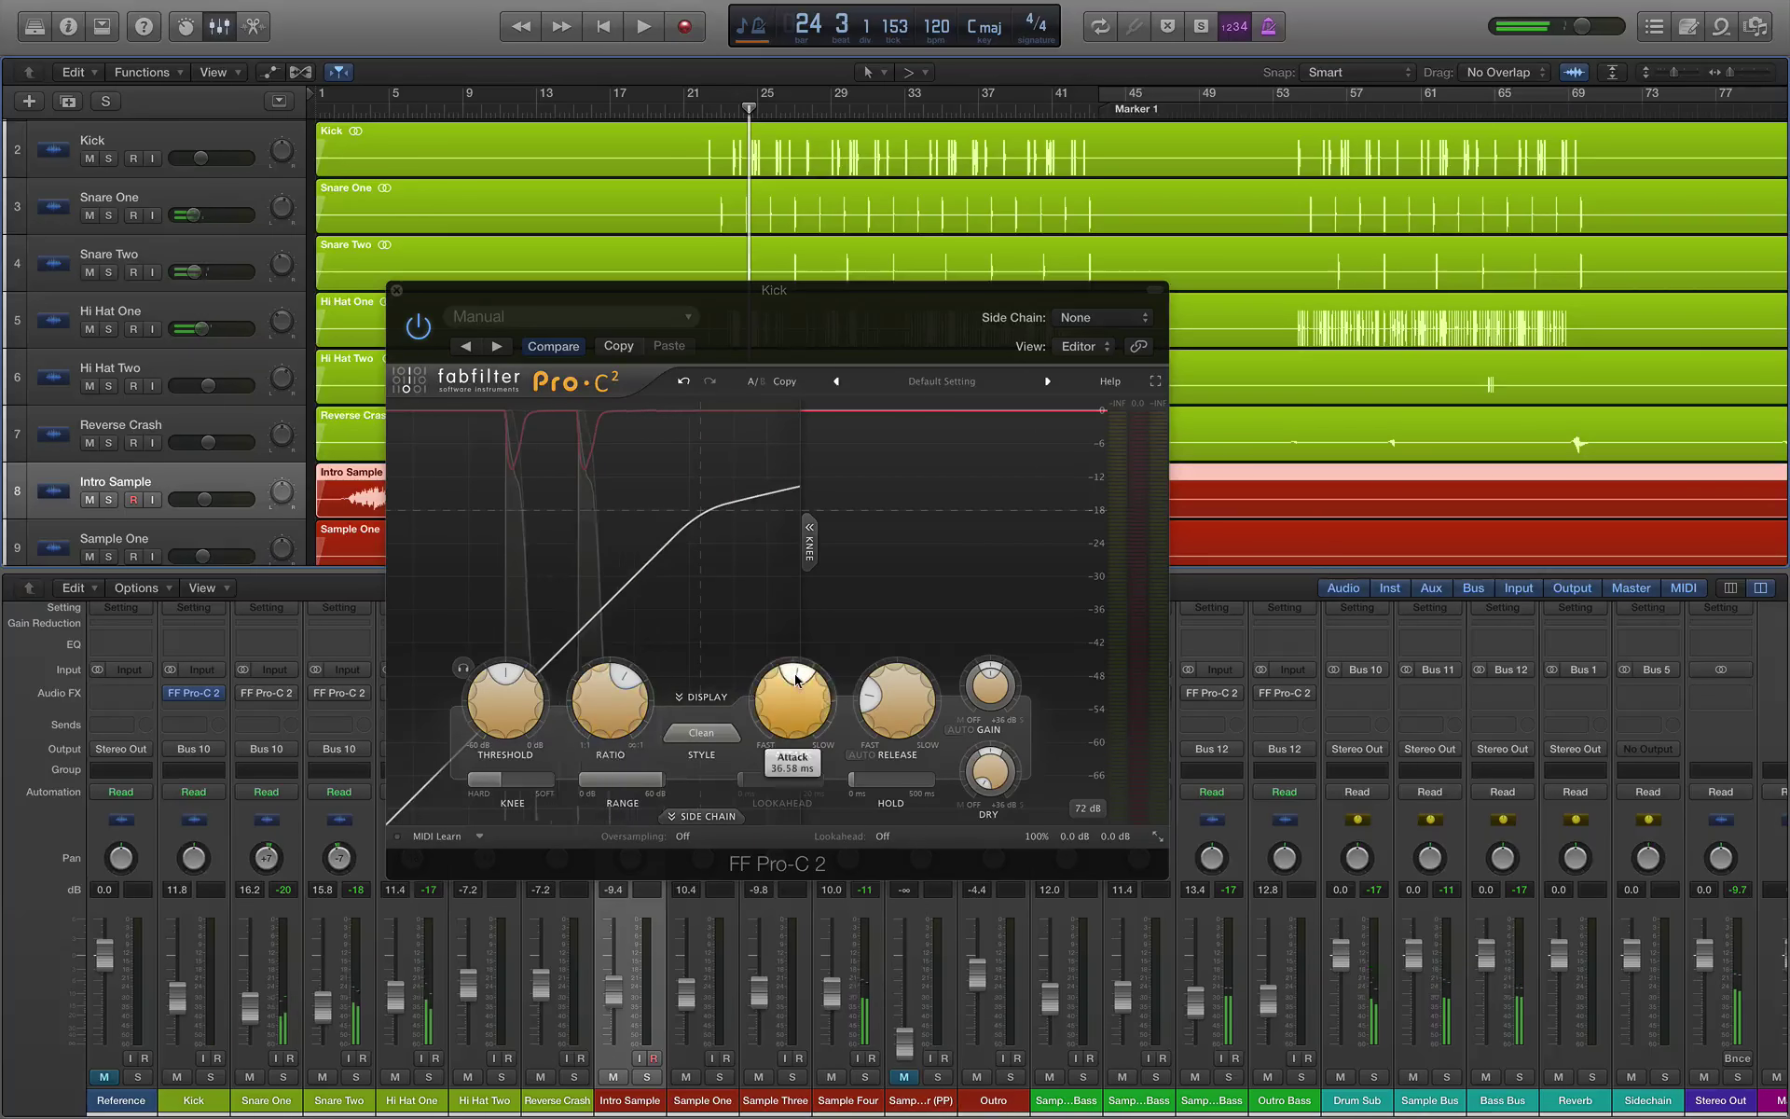
{"action": "left_click_drag", "start_coordinate": [519, 695], "coordinate": [519, 683]}
{"action": "key", "text": "space"}
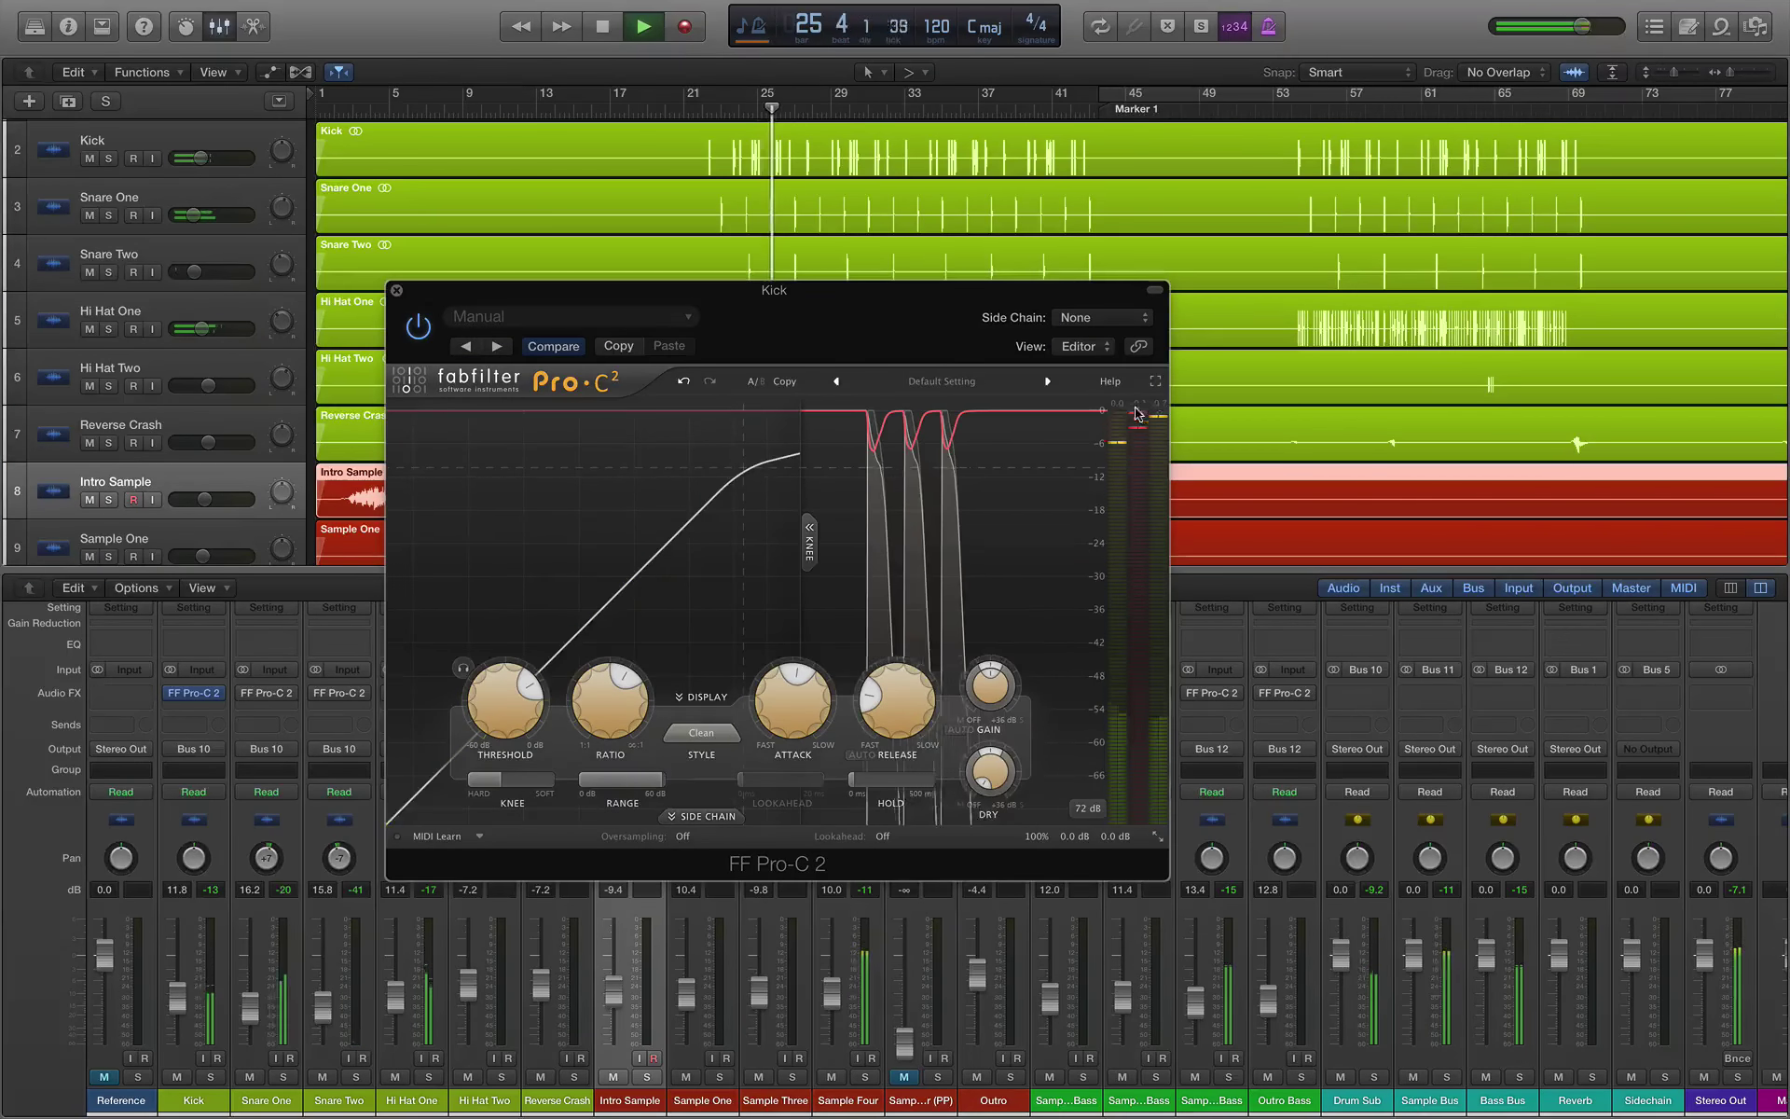
{"action": "key", "text": "space"}
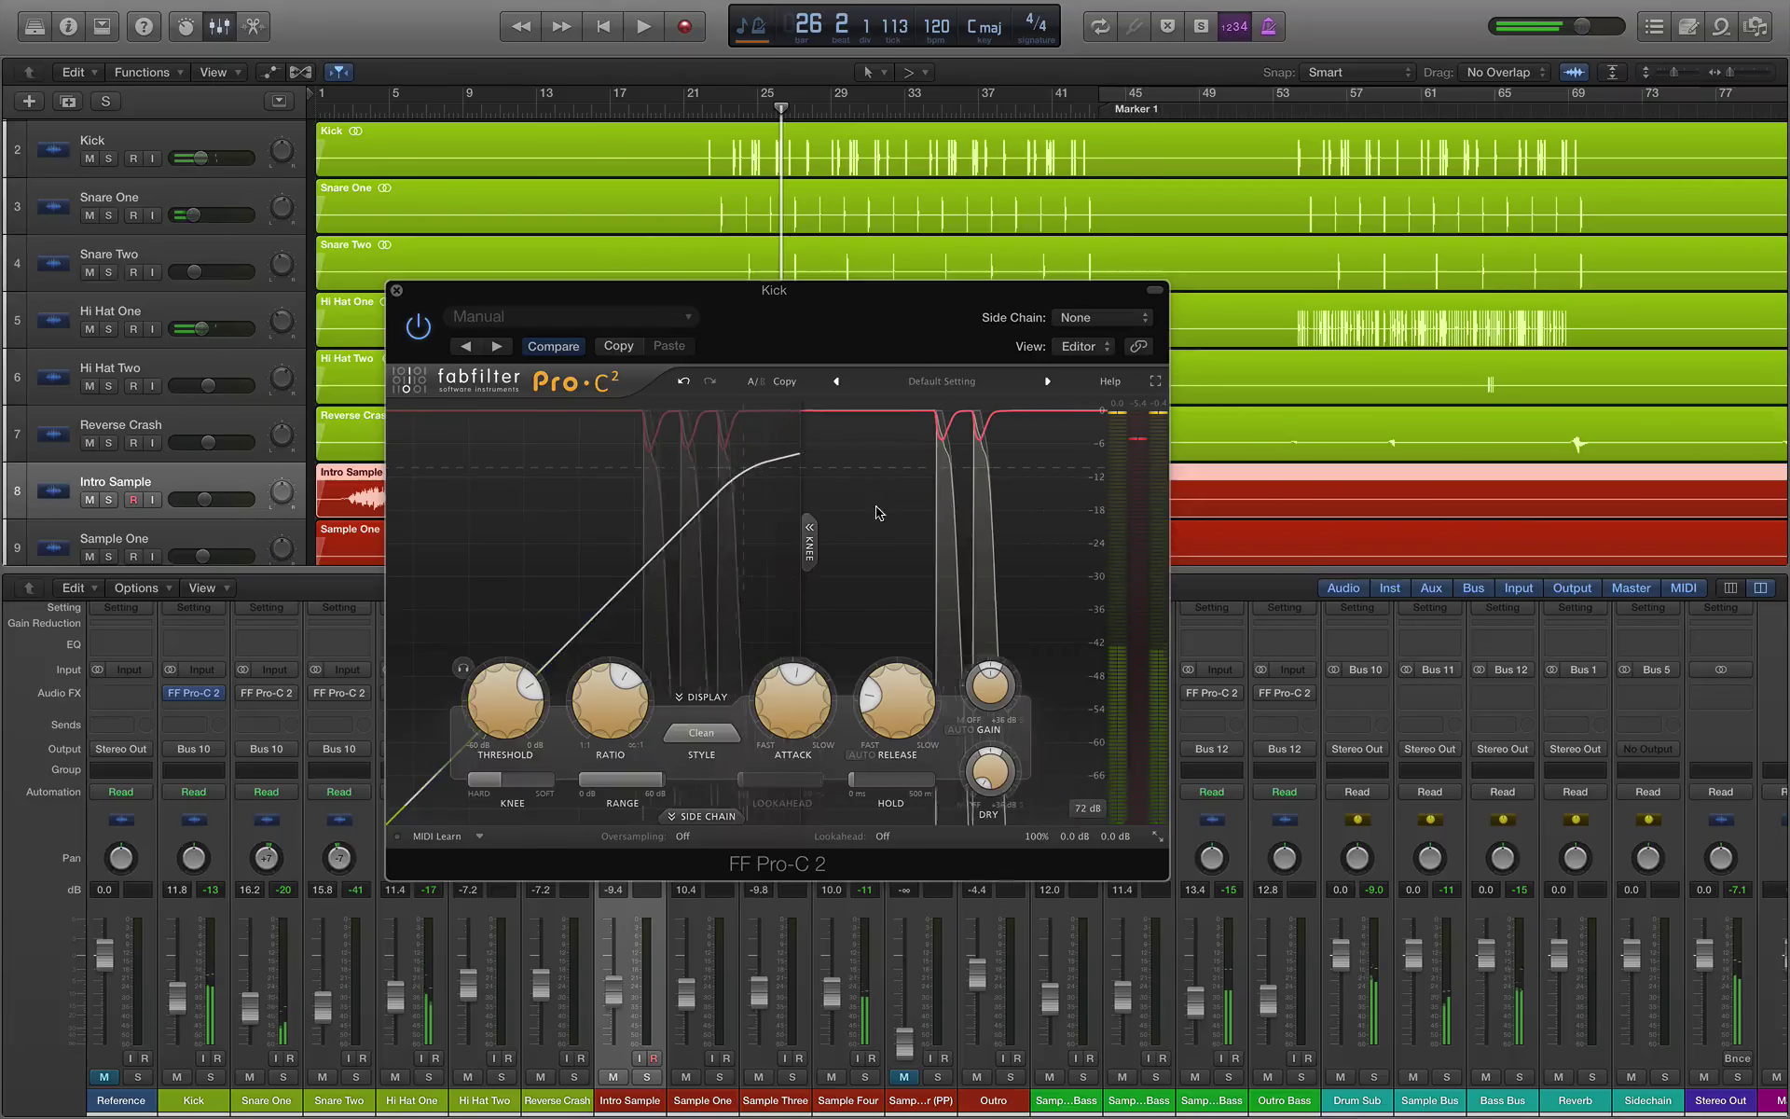
Step: Change the Kick compressor's style to Punch, reposition its window and resume playback
{"action": "left_click", "coordinate": [701, 733]}
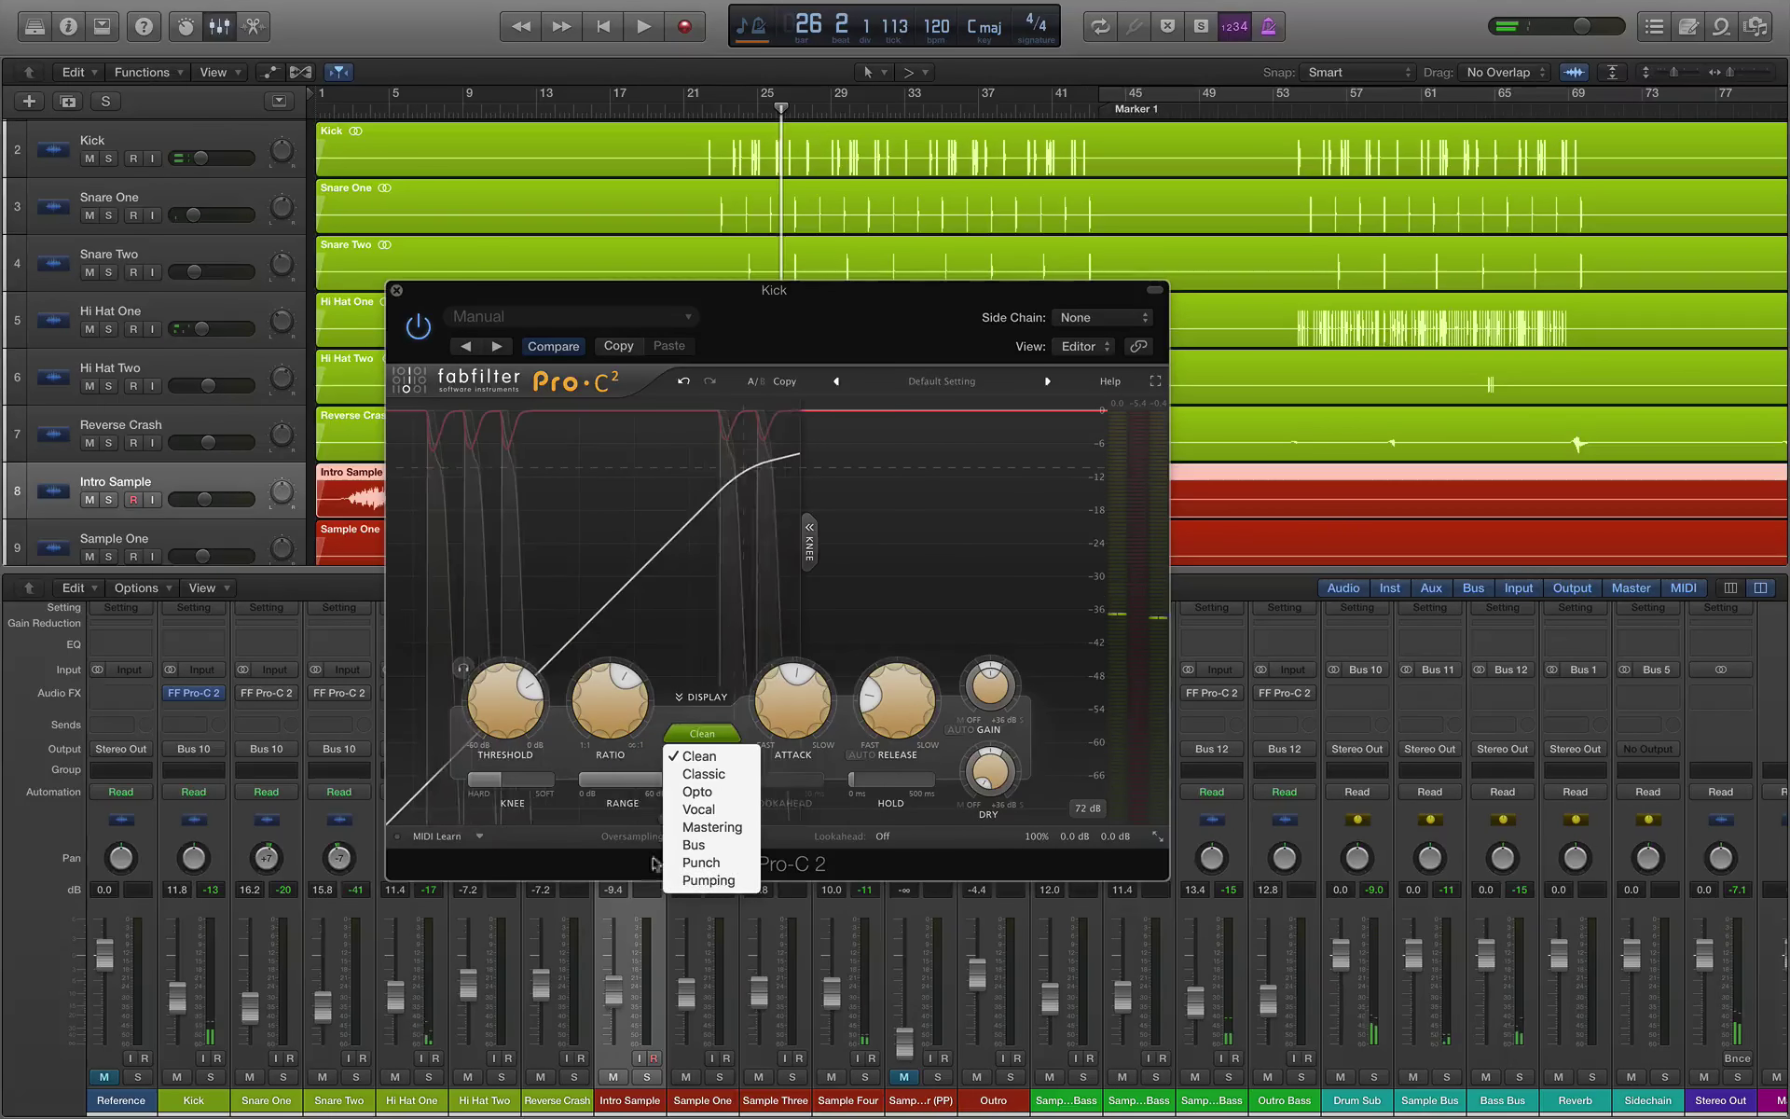
{"action": "left_click", "coordinate": [705, 863]}
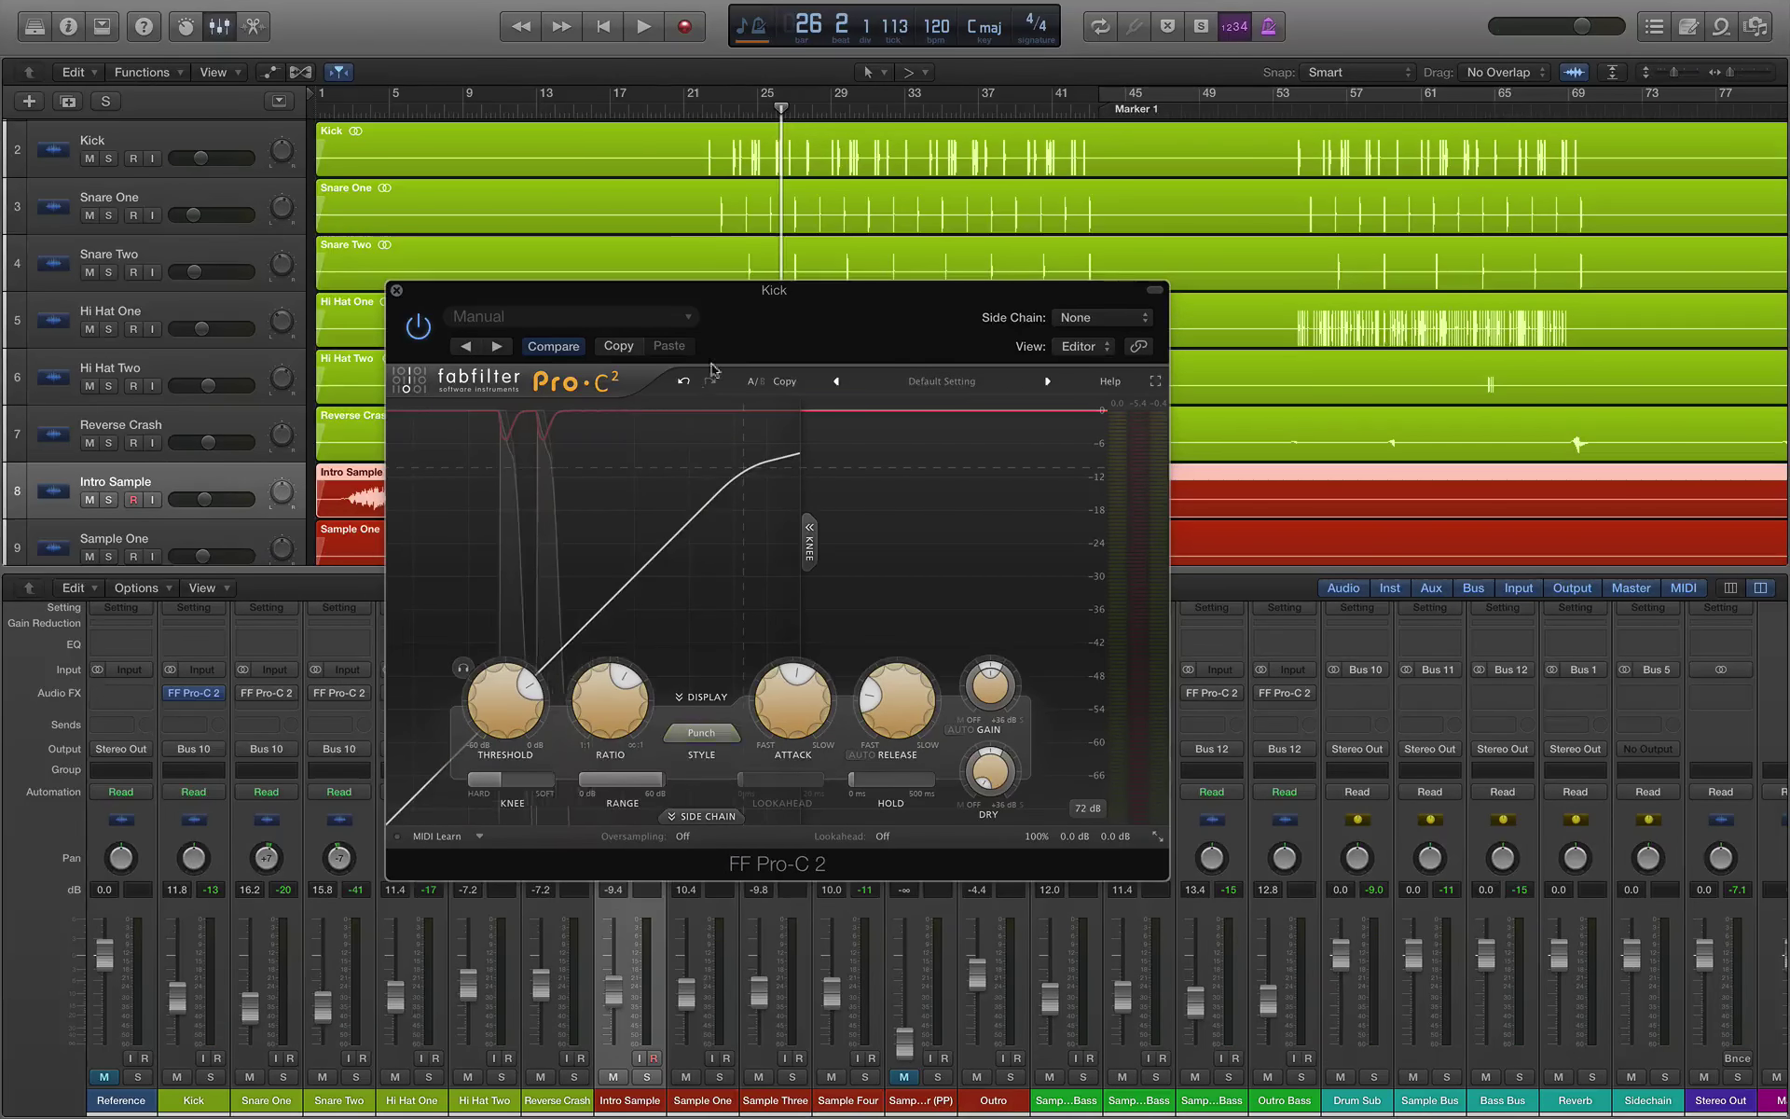
{"action": "left_click_drag", "start_coordinate": [755, 333], "coordinate": [814, 317]}
{"action": "key", "text": "space"}
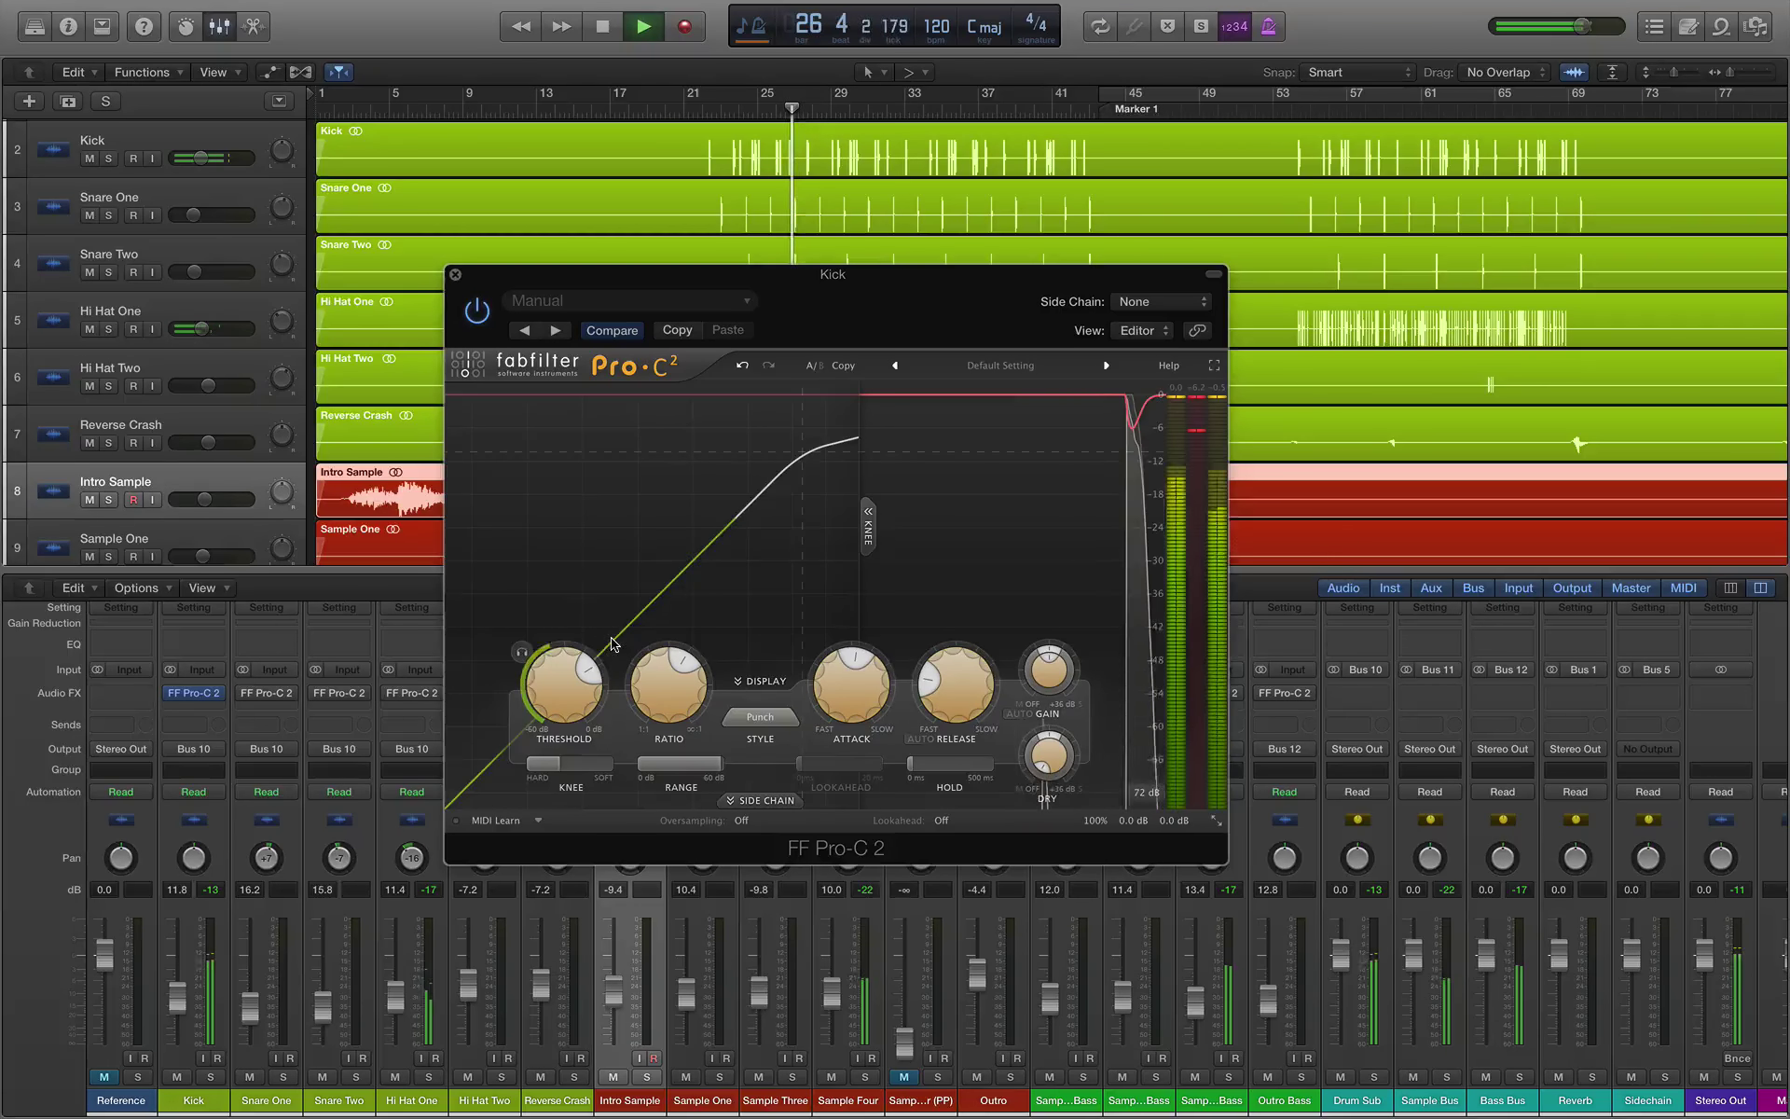
Step: While the mix plays, raise the Kick compressor's threshold slightly, lower its ratio and harden its knee
{"action": "mouse_move", "coordinate": [590, 680]}
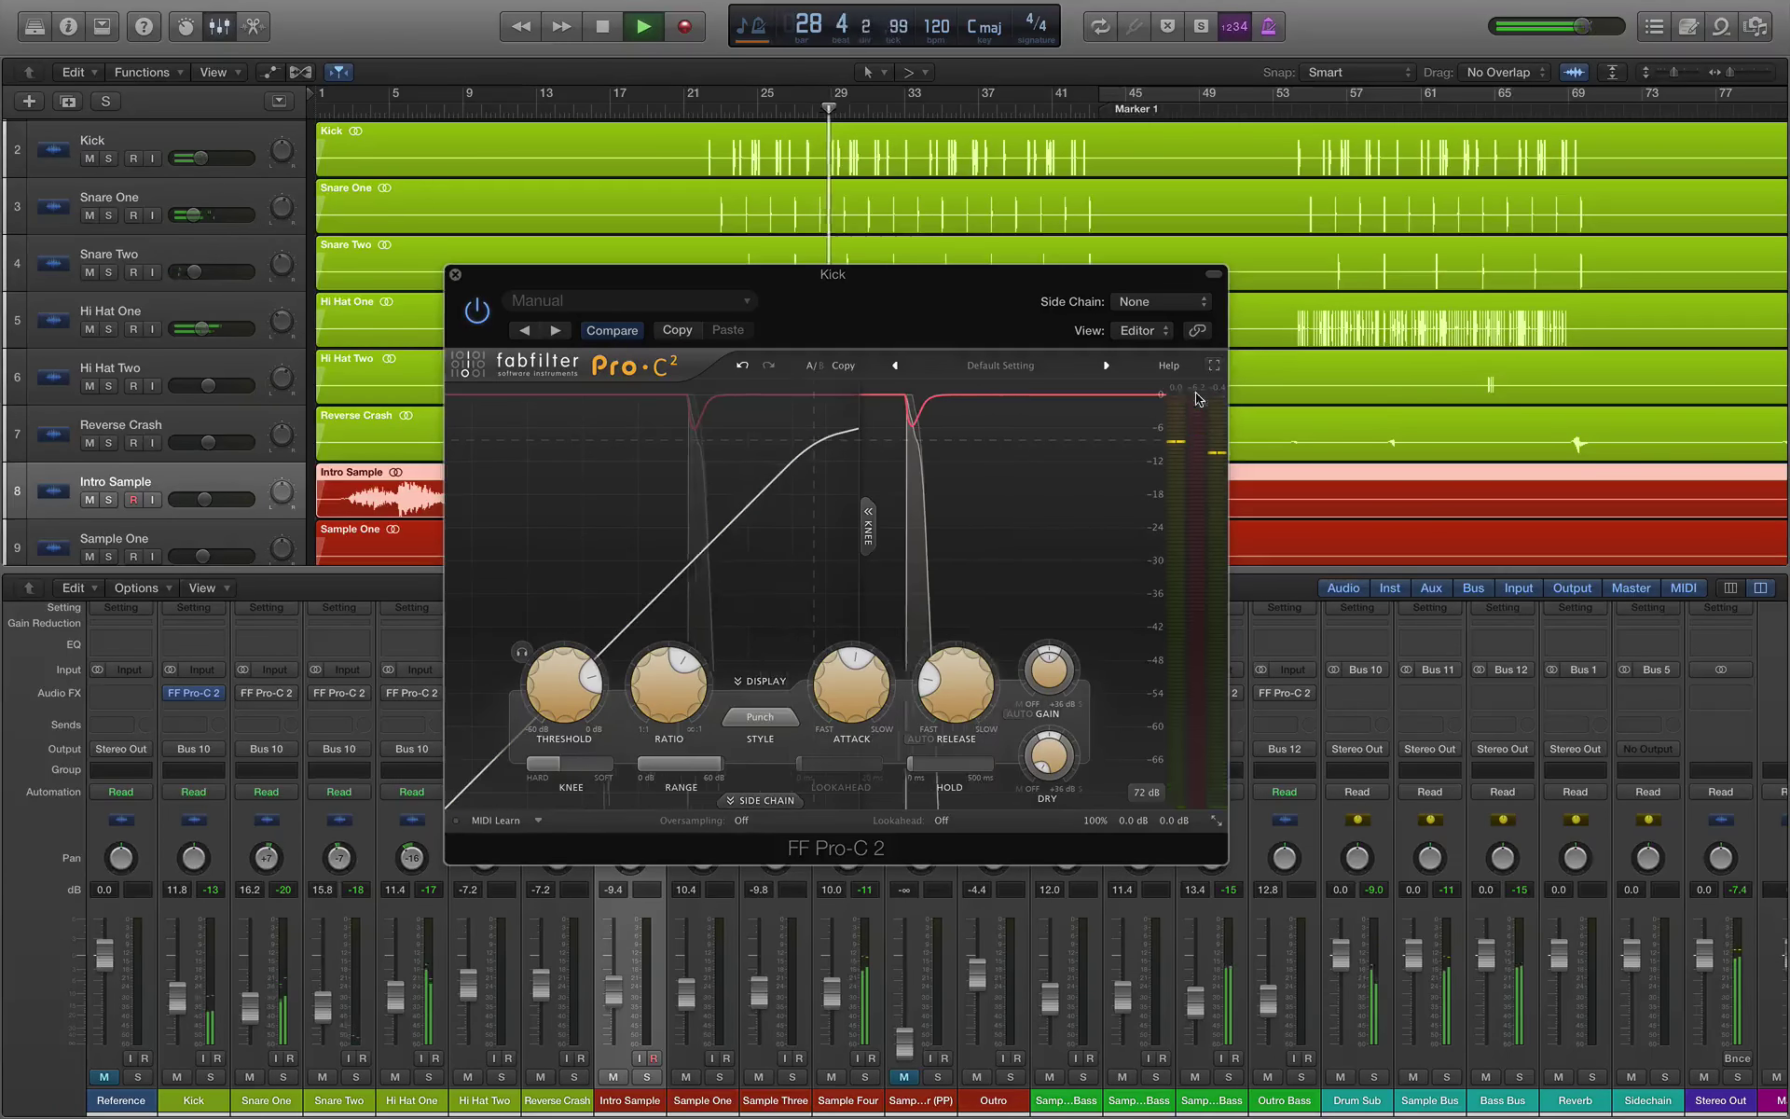
{"action": "mouse_move", "coordinate": [1212, 403]}
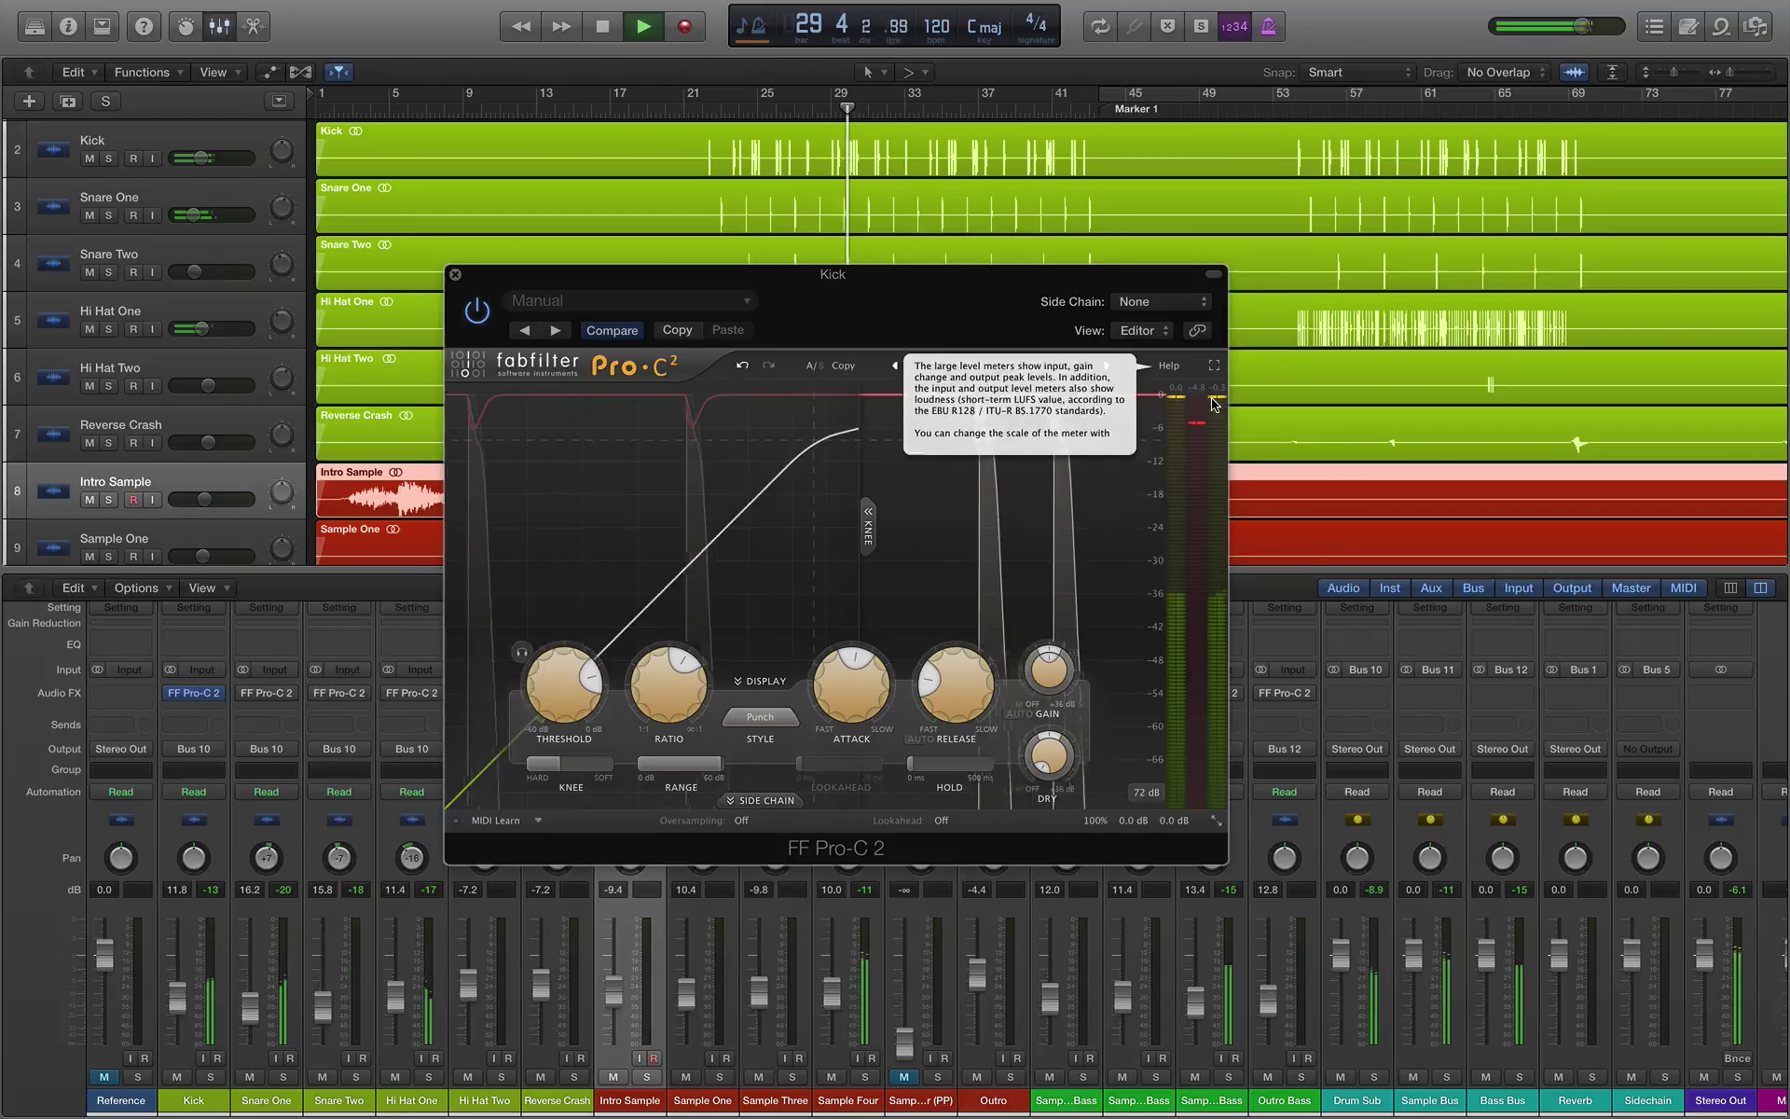
{"action": "left_click_drag", "start_coordinate": [570, 685], "coordinate": [669, 658]}
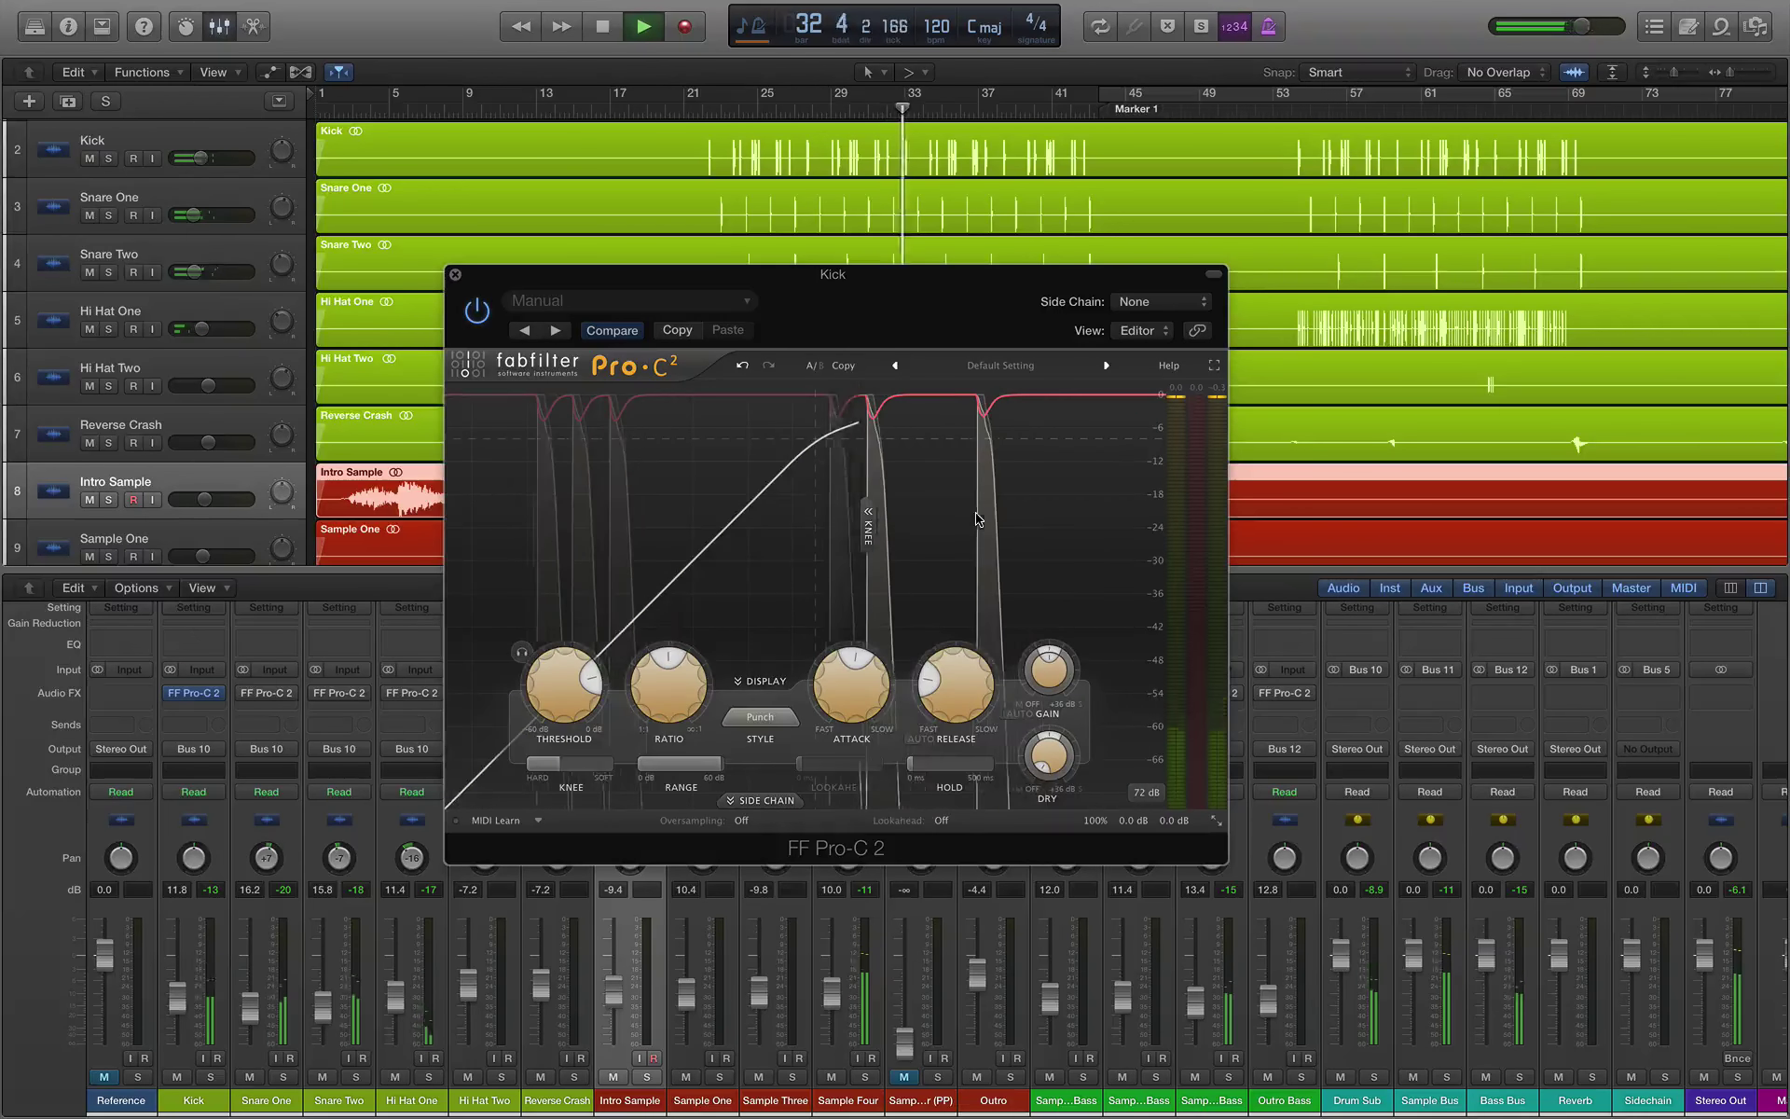
{"action": "scroll", "coordinate": [585, 678], "scroll_direction": "down", "scroll_amount": 2}
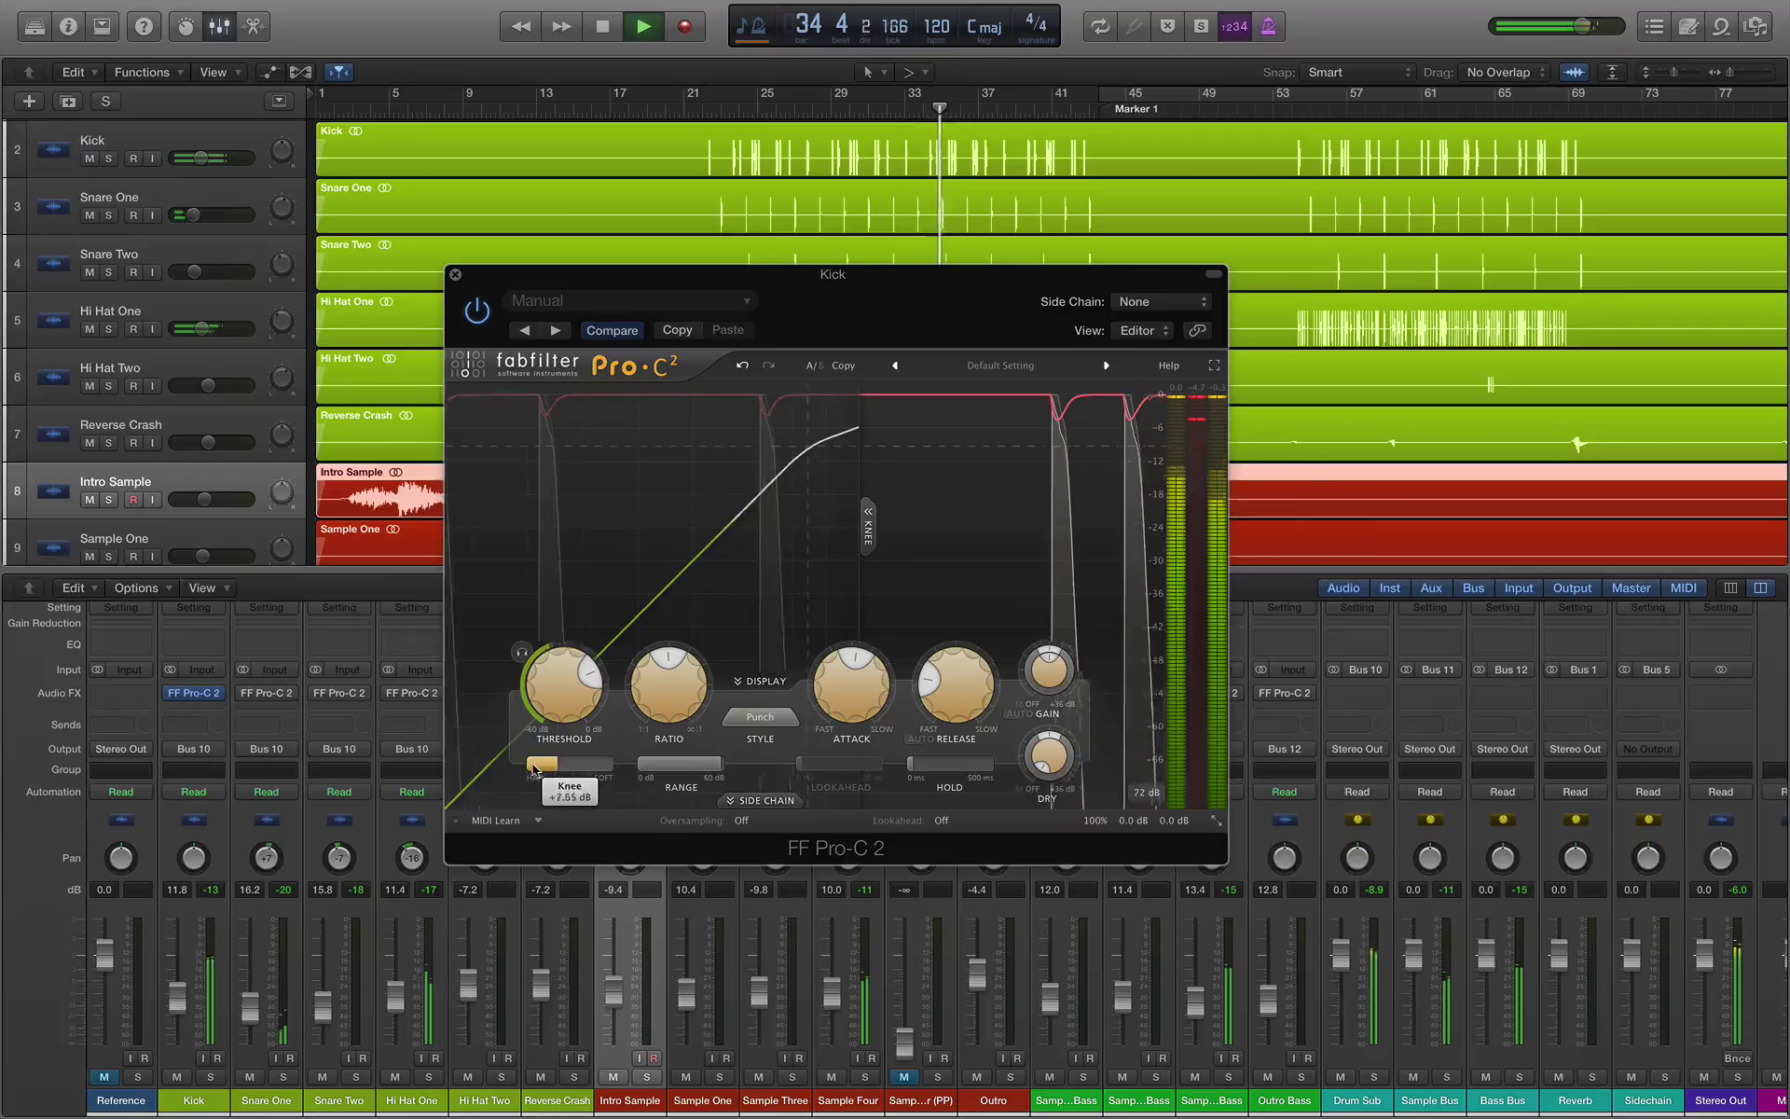
{"action": "left_click_drag", "start_coordinate": [545, 764], "coordinate": [501, 770]}
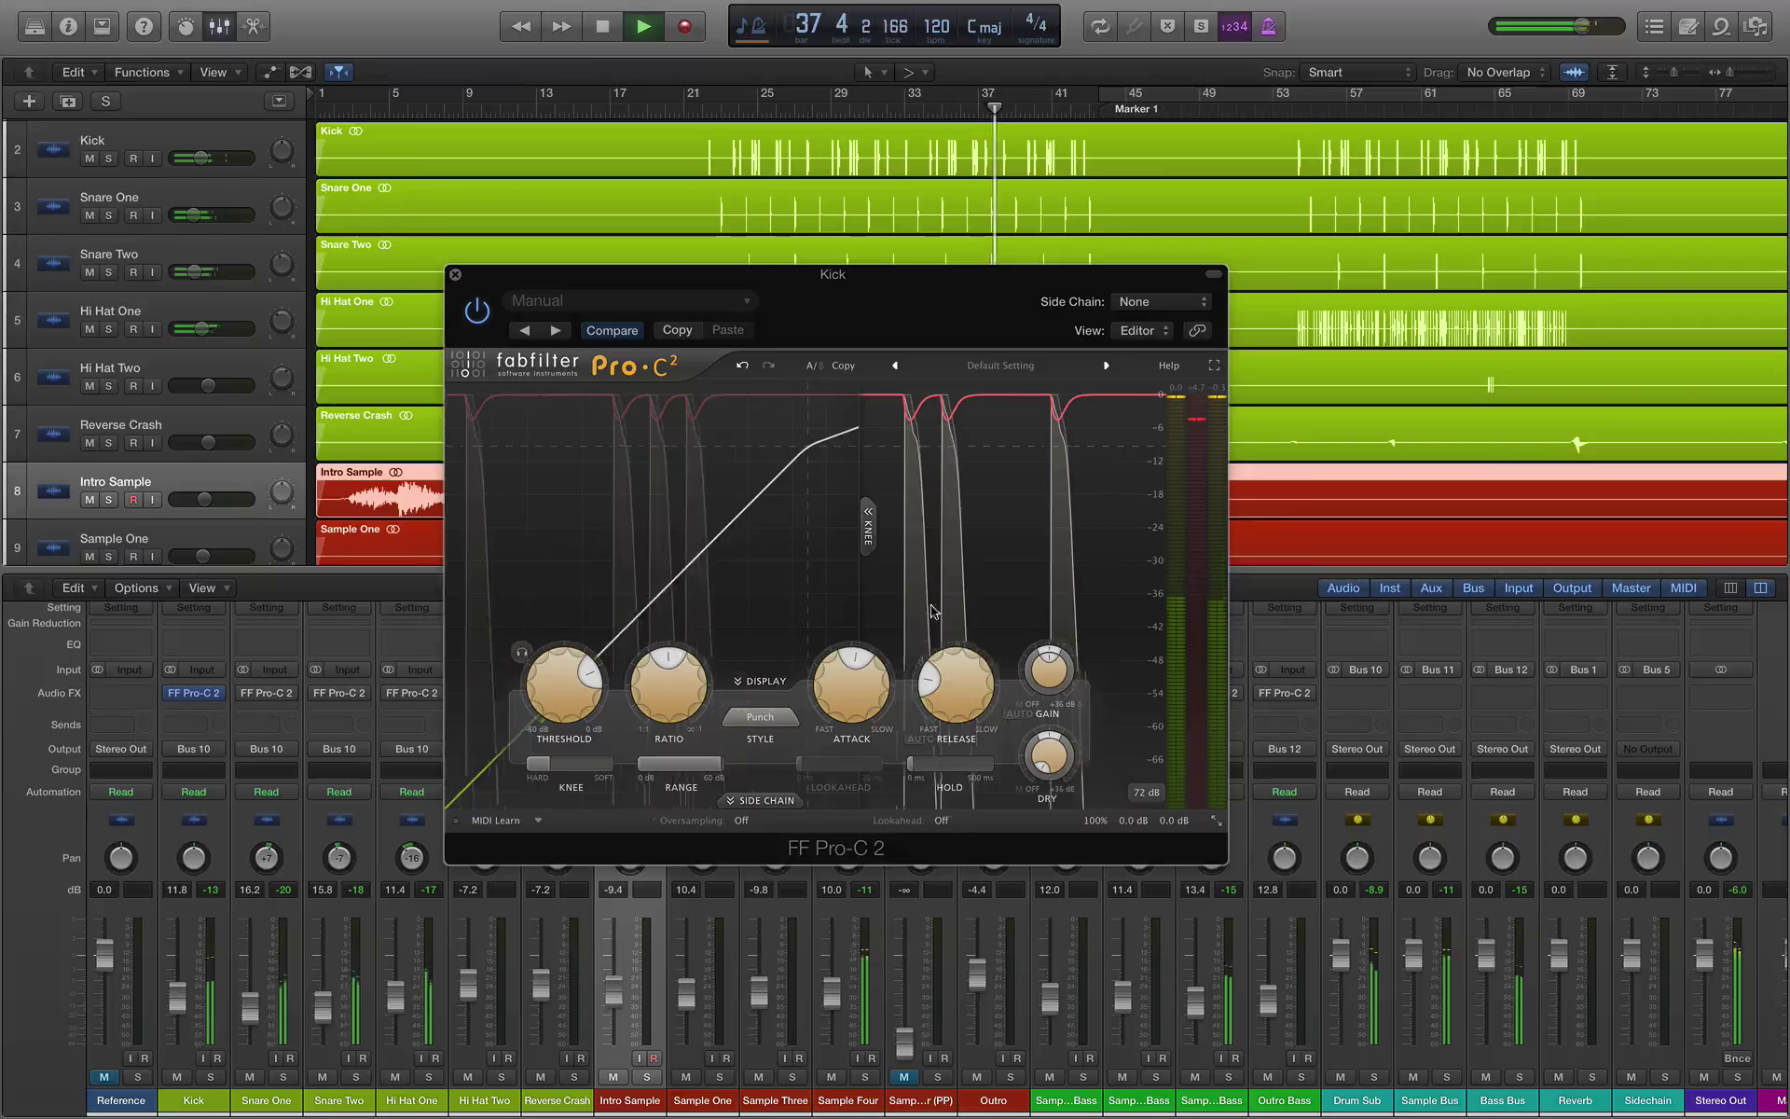
Step: Lengthen the Kick compressor's attack and set its release to about 190 ms, checking the result in playback
{"action": "key", "text": "space"}
{"action": "left_click_drag", "start_coordinate": [867, 677], "coordinate": [870, 665]}
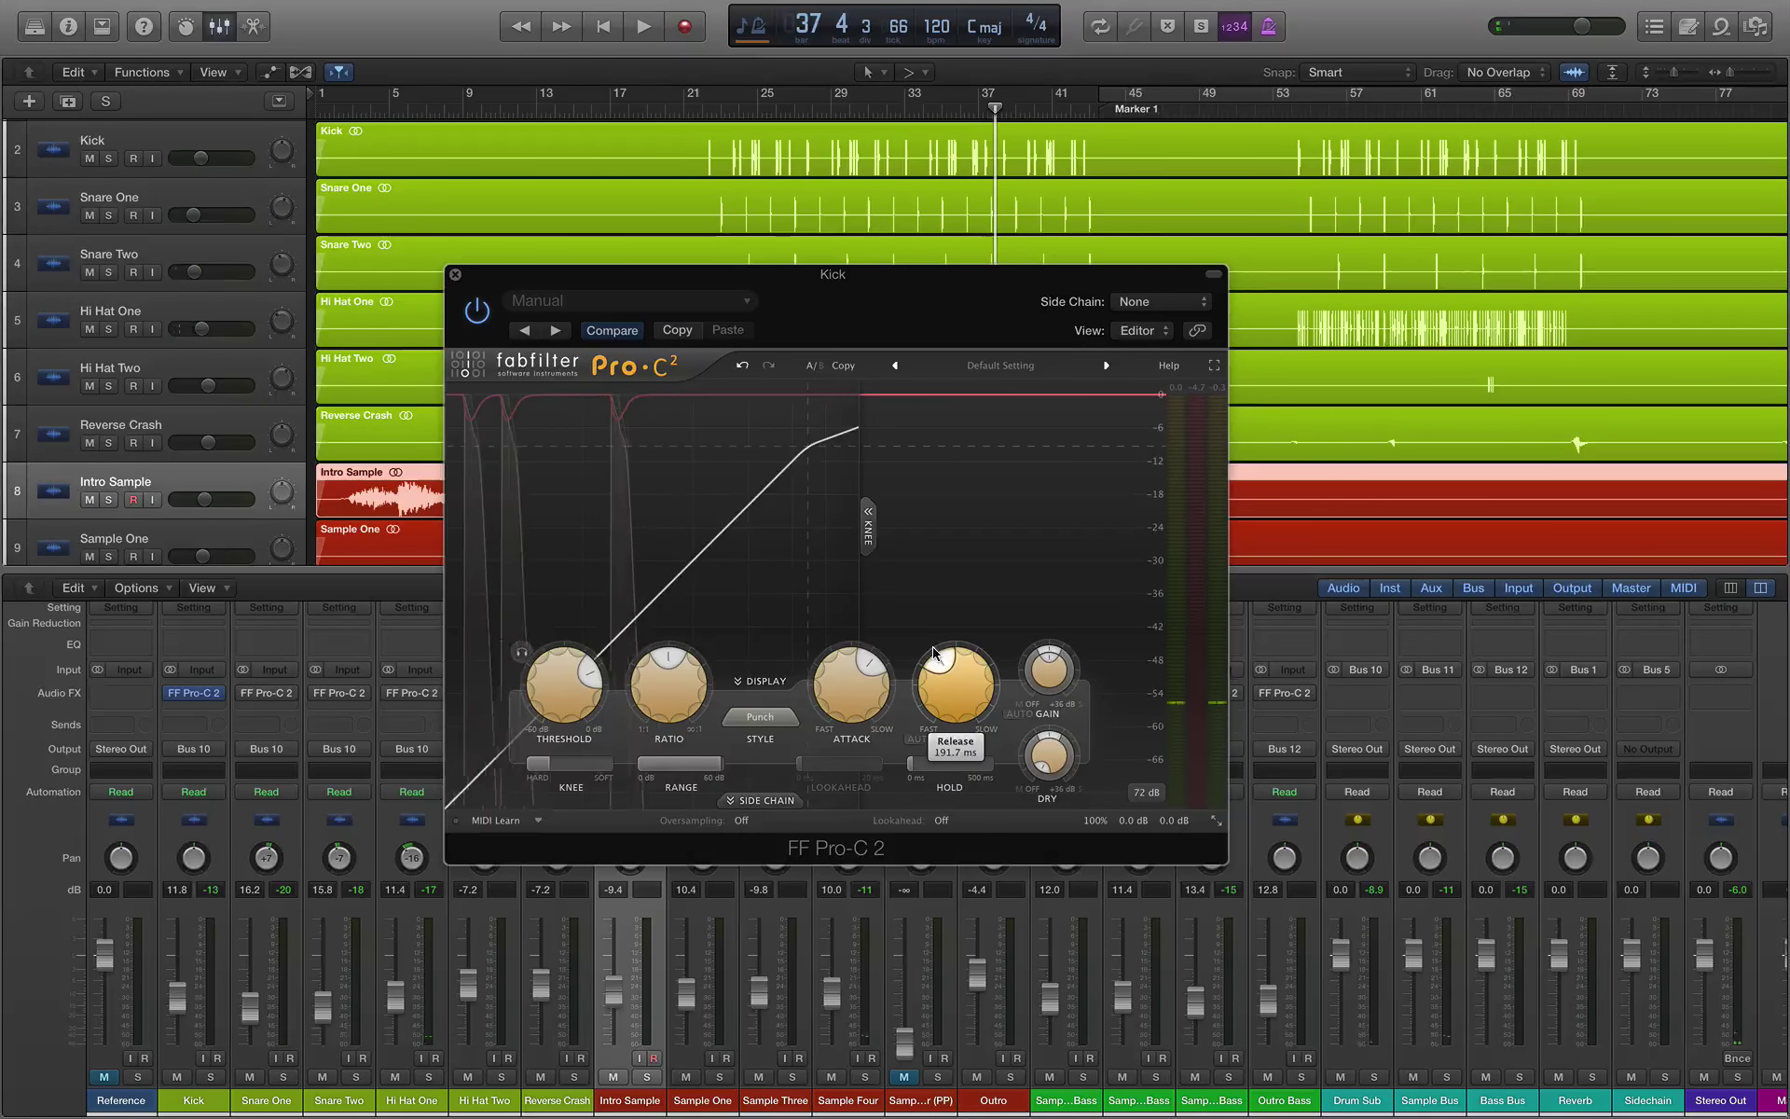
{"action": "key", "text": "space"}
{"action": "left_click_drag", "start_coordinate": [933, 652], "coordinate": [927, 664]}
{"action": "mouse_move", "coordinate": [936, 667]}
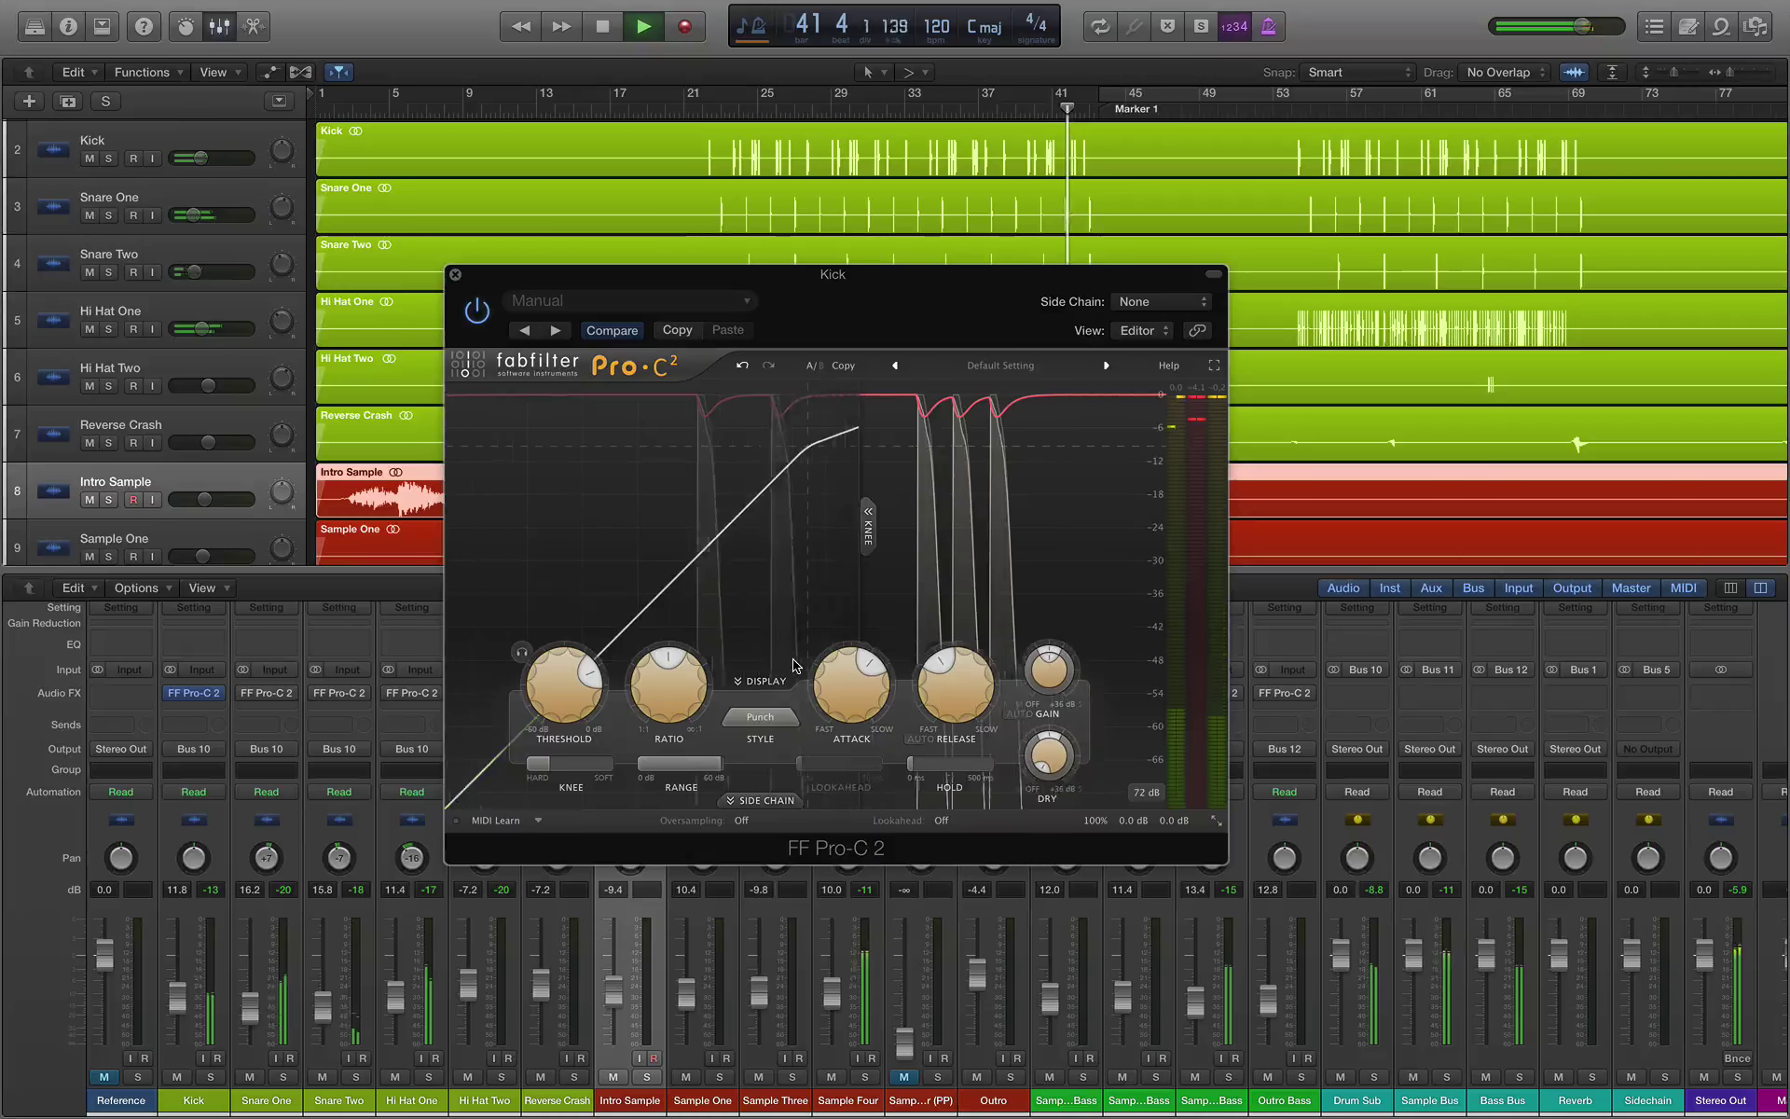
Step: Raise the Kick compressor's threshold to about -8.67 dB and stop playback
{"action": "mouse_move", "coordinate": [594, 679]}
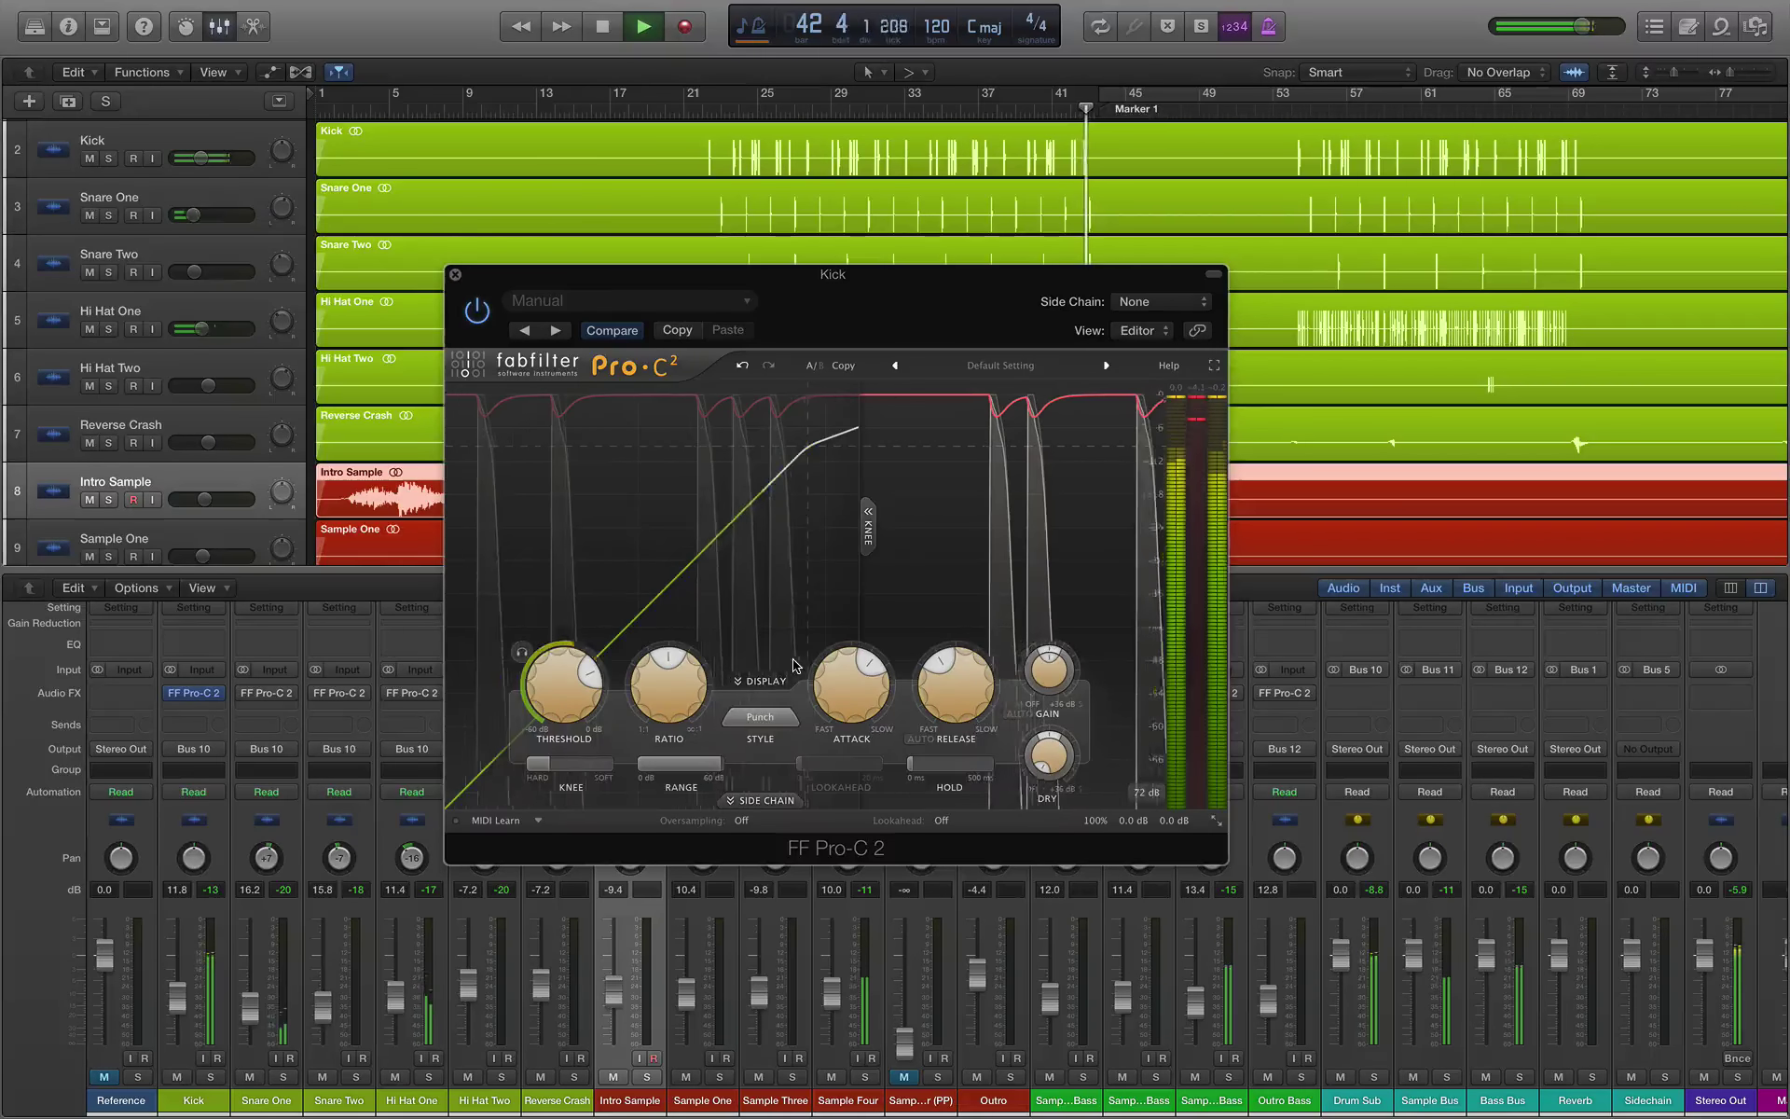
{"action": "scroll", "coordinate": [593, 679], "scroll_direction": "up", "scroll_amount": 2}
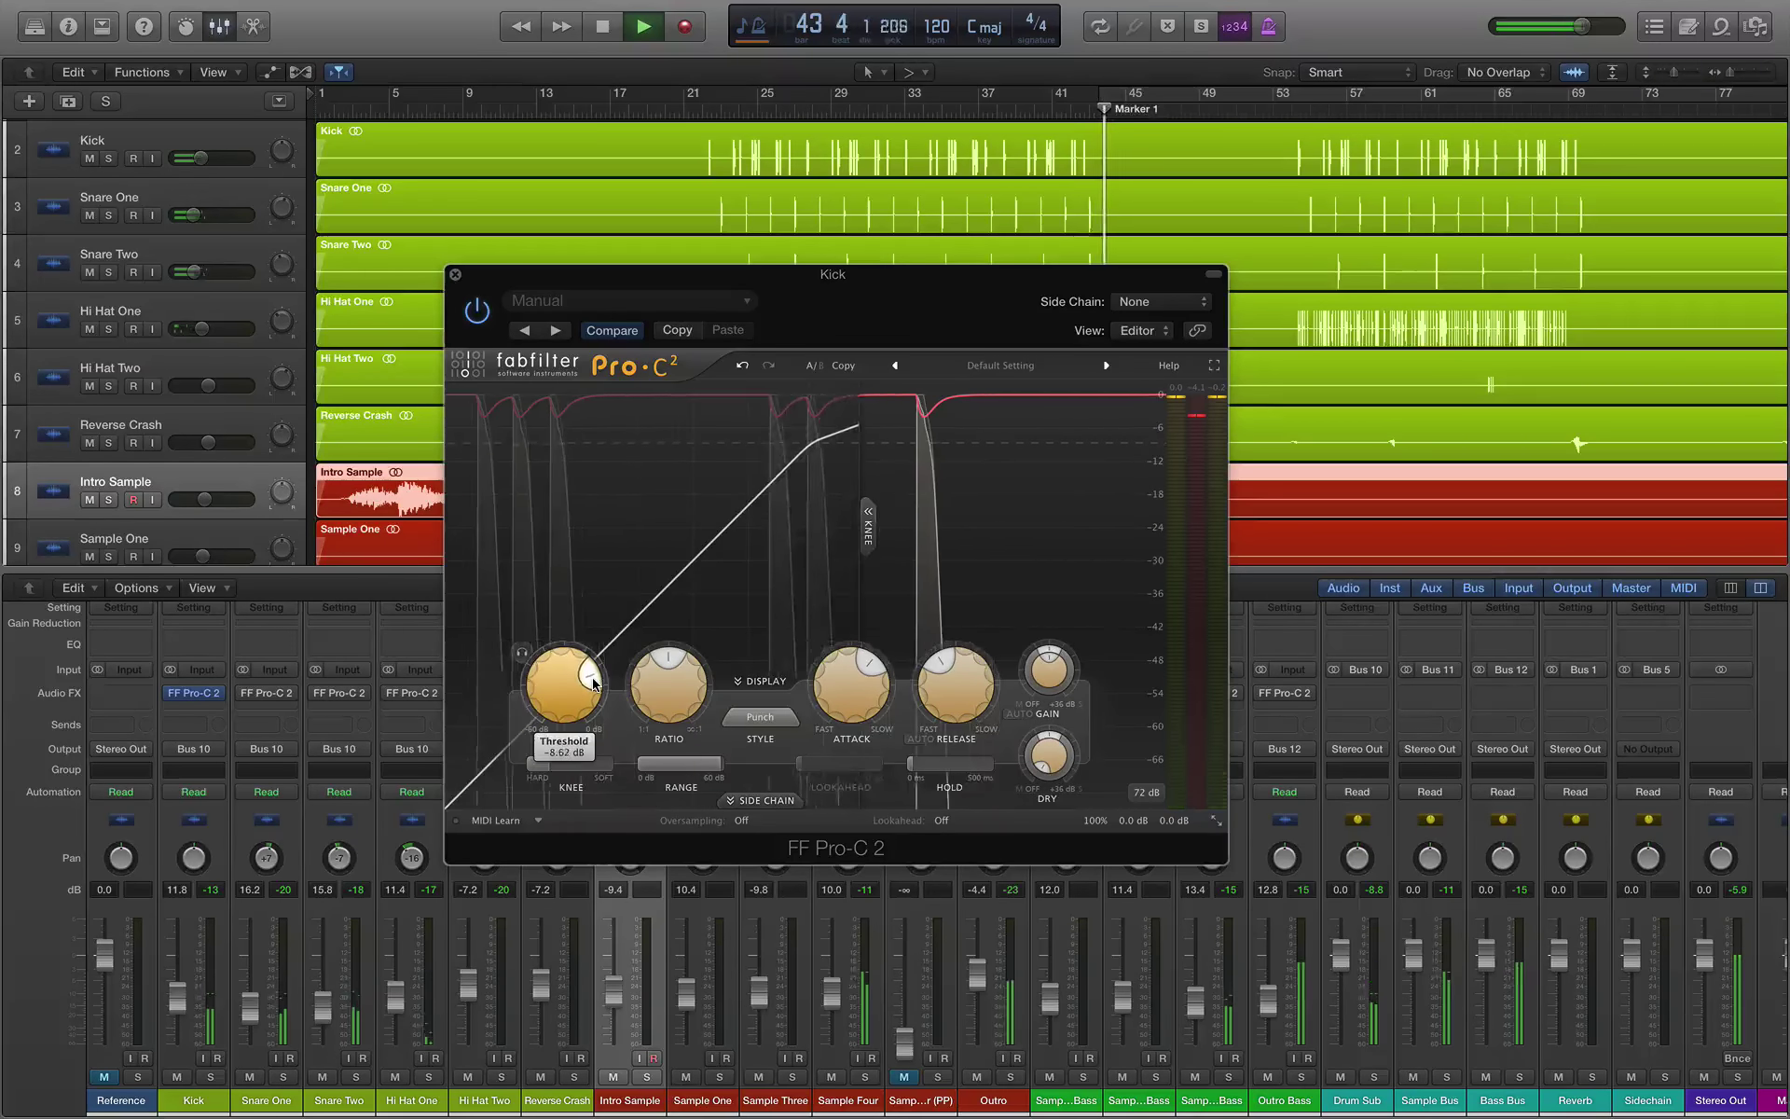
{"action": "key", "text": "space"}
Step: Replay the mix from around bar 22 and shorten the Kick compressor's release to about 117.7 ms
{"action": "left_click_drag", "start_coordinate": [699, 274], "coordinate": [702, 294]}
{"action": "left_click", "coordinate": [703, 98]}
{"action": "key", "text": "space"}
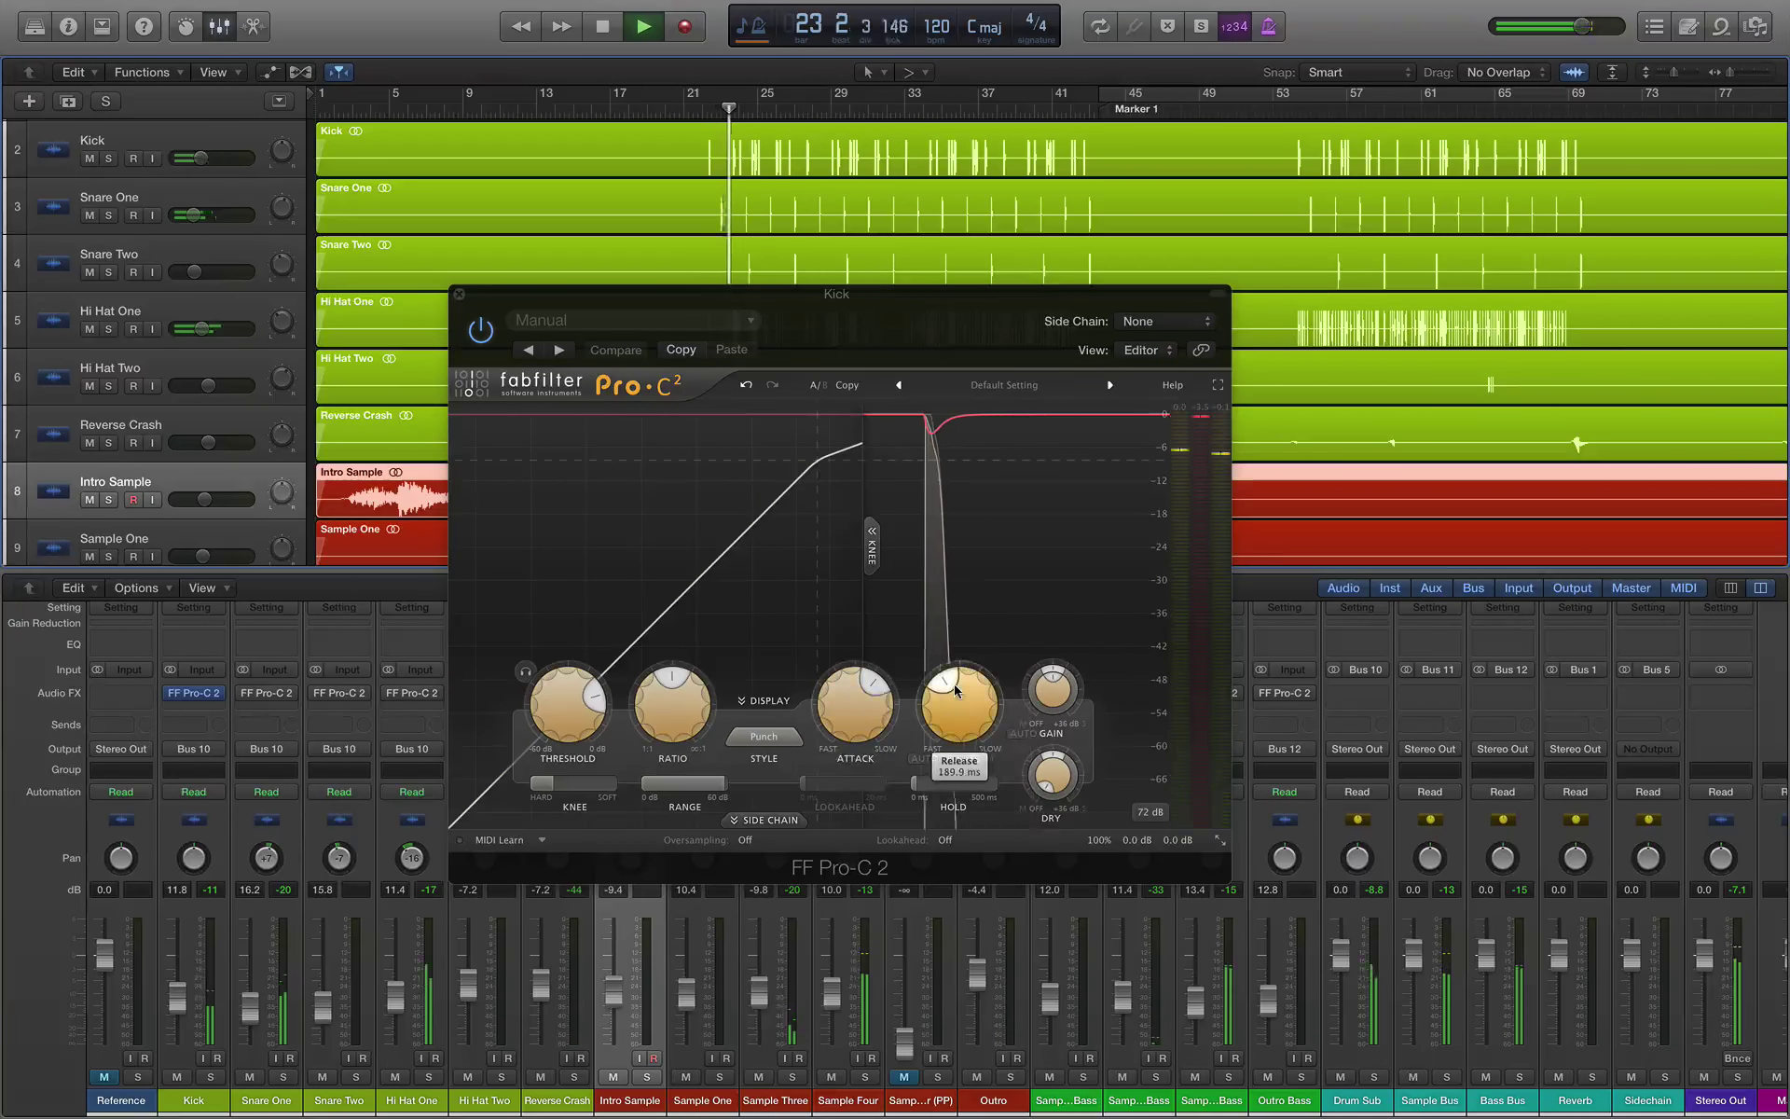
{"action": "left_click_drag", "start_coordinate": [936, 706], "coordinate": [933, 697]}
{"action": "key", "text": "space"}
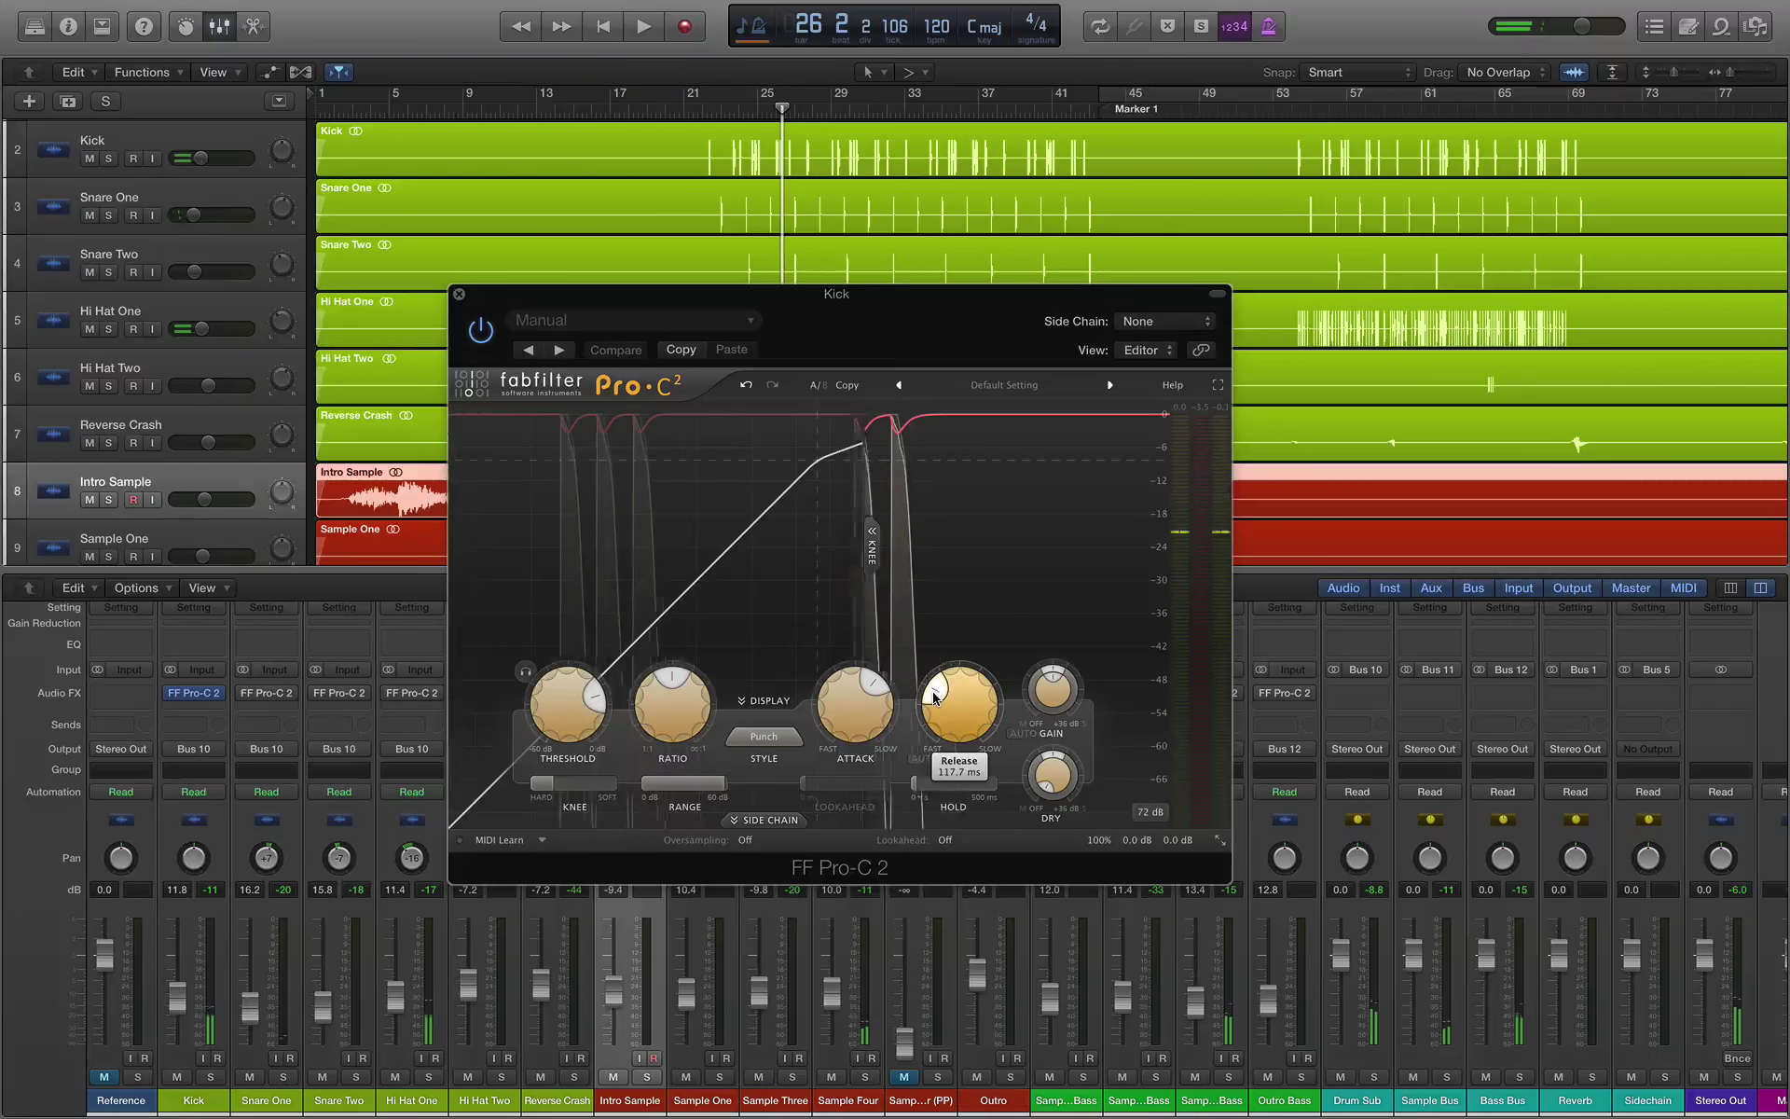
Step: Bypass the Kick compressor and play the mix to compare the uncompressed sound
{"action": "left_click", "coordinate": [481, 331]}
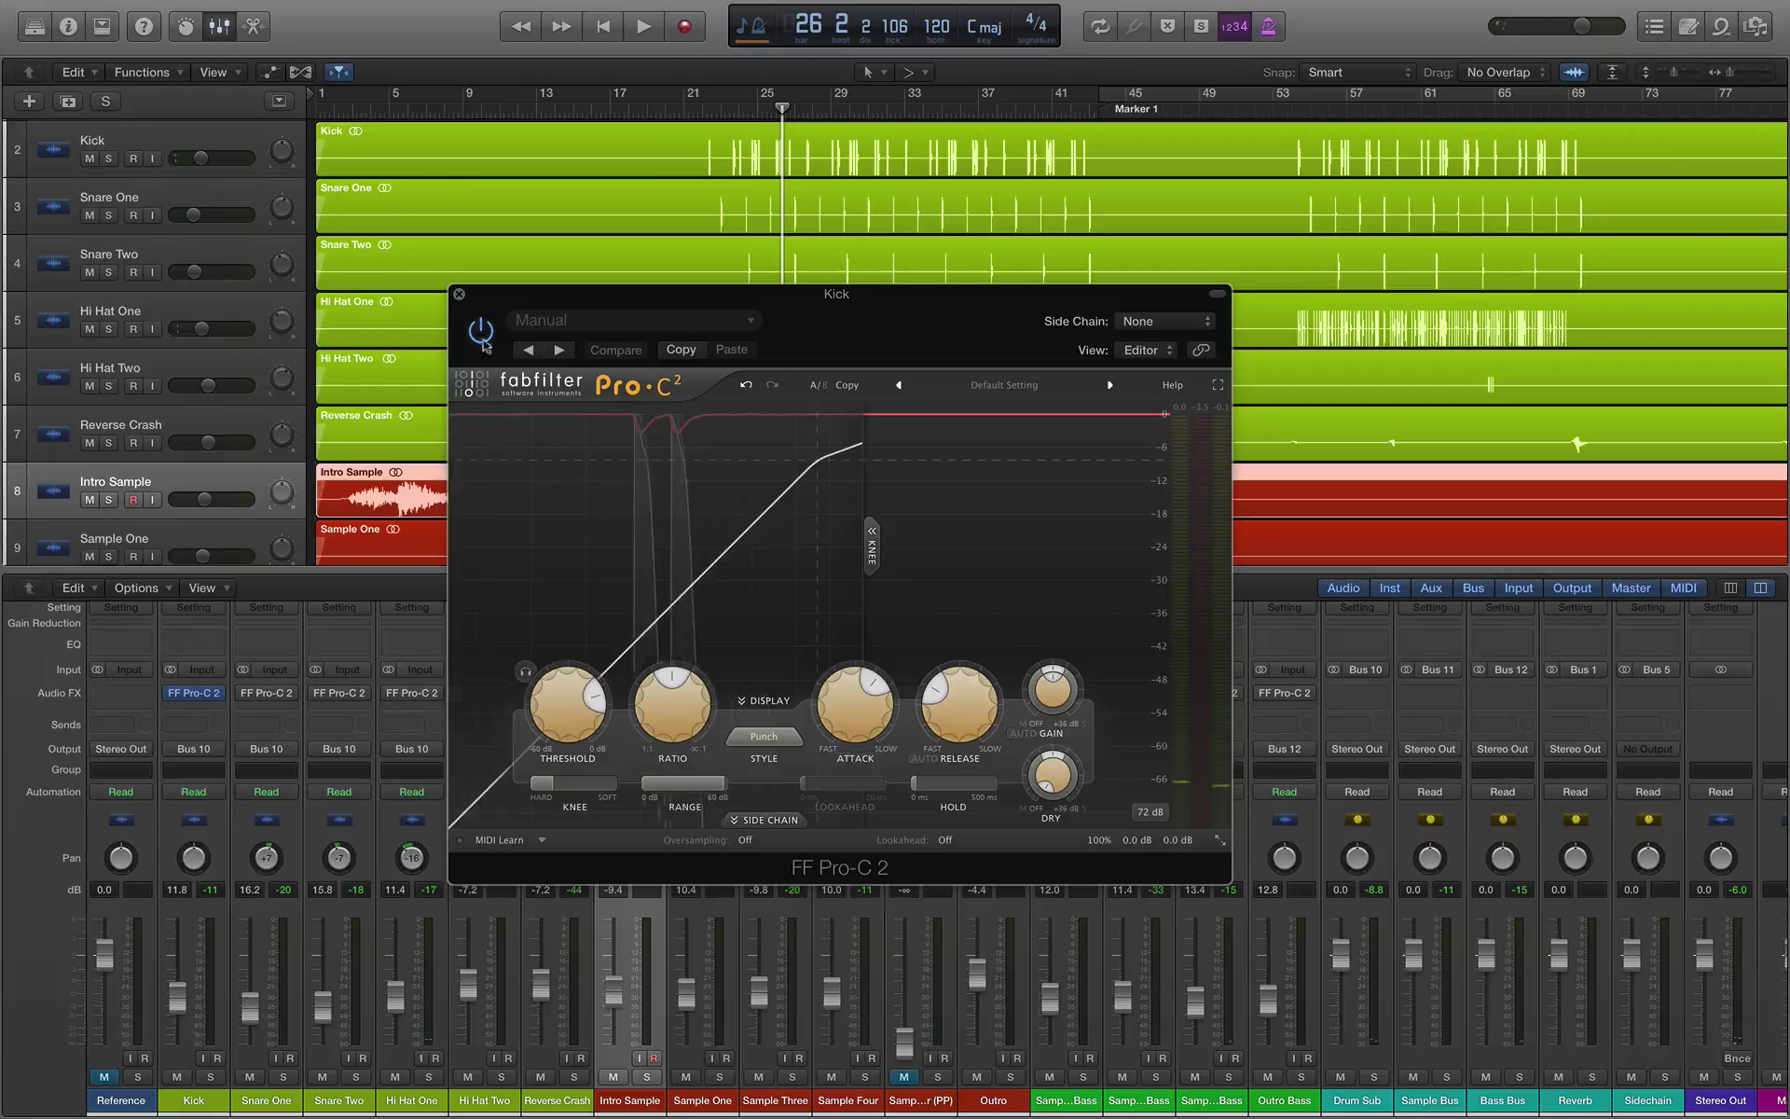
{"action": "key", "text": "space"}
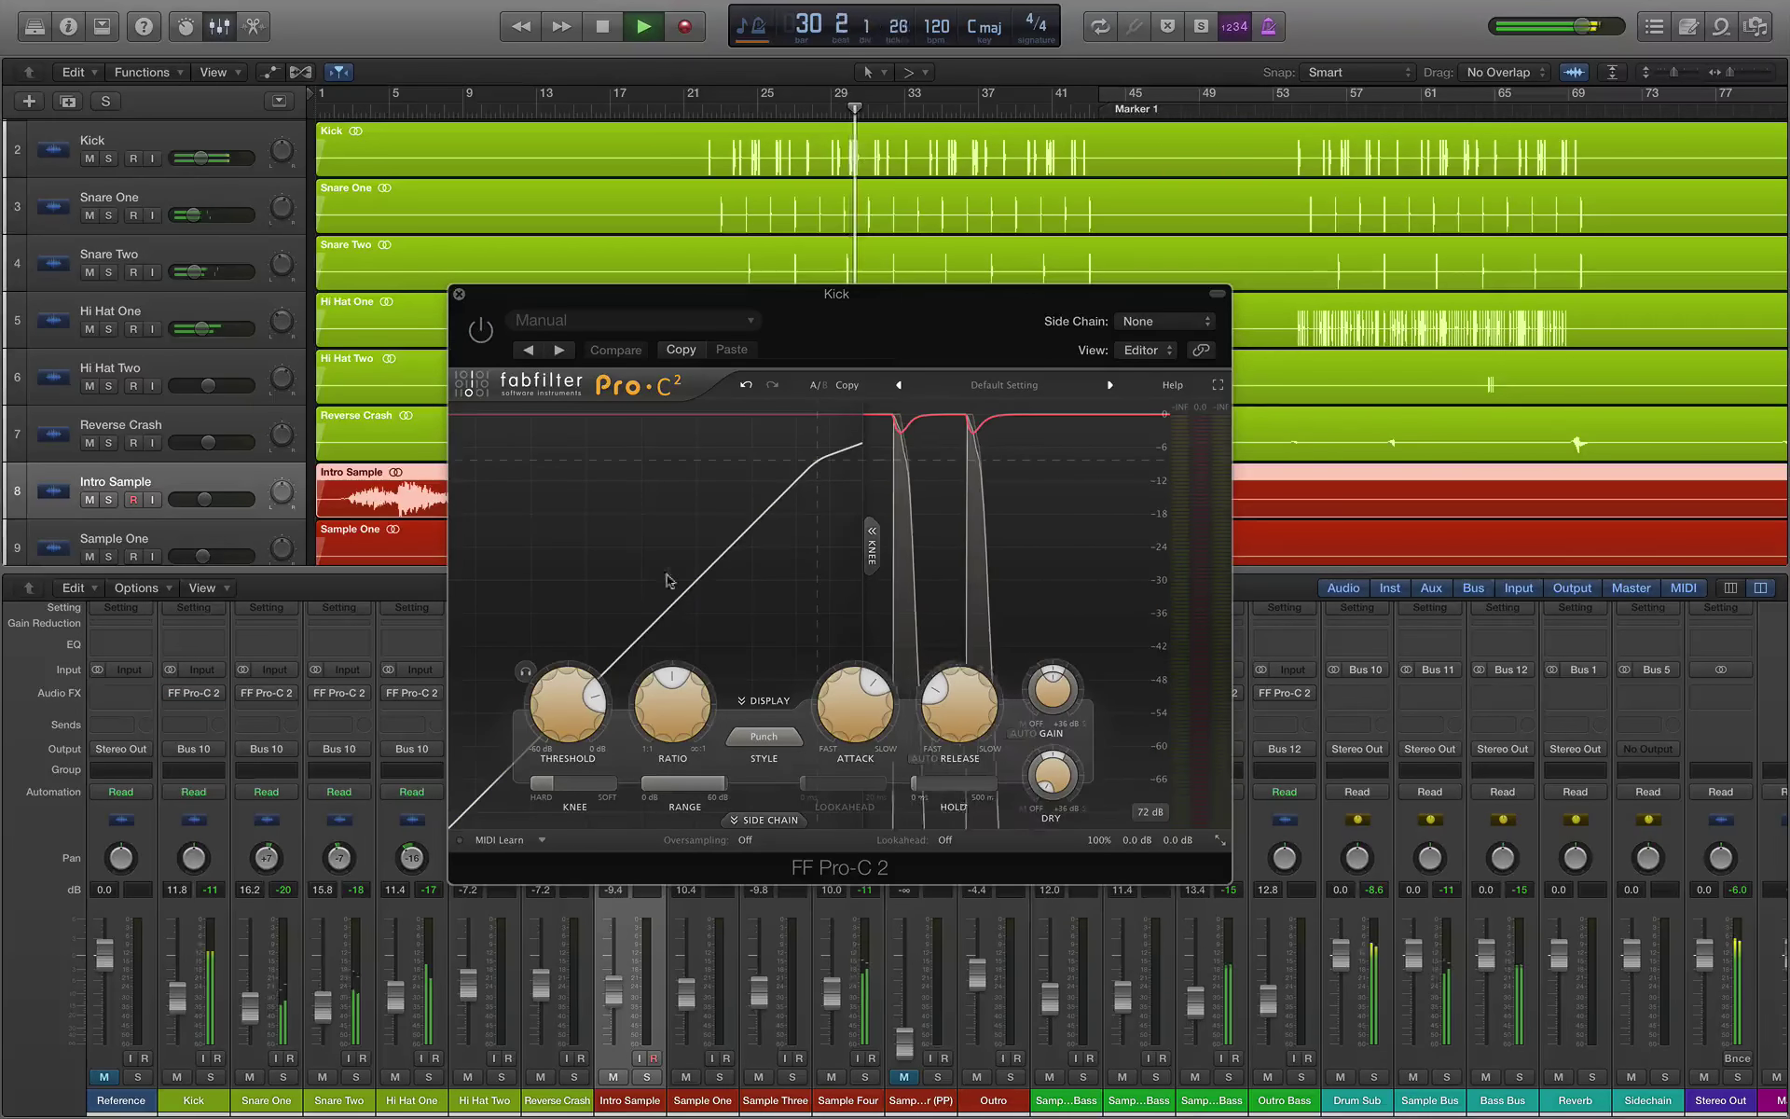
Step: Shorten the Kick compressor's release slightly, compare the mix with the compressor on and bypassed, and leave it enabled with playback stopped
{"action": "left_click_drag", "start_coordinate": [942, 699], "coordinate": [935, 711]}
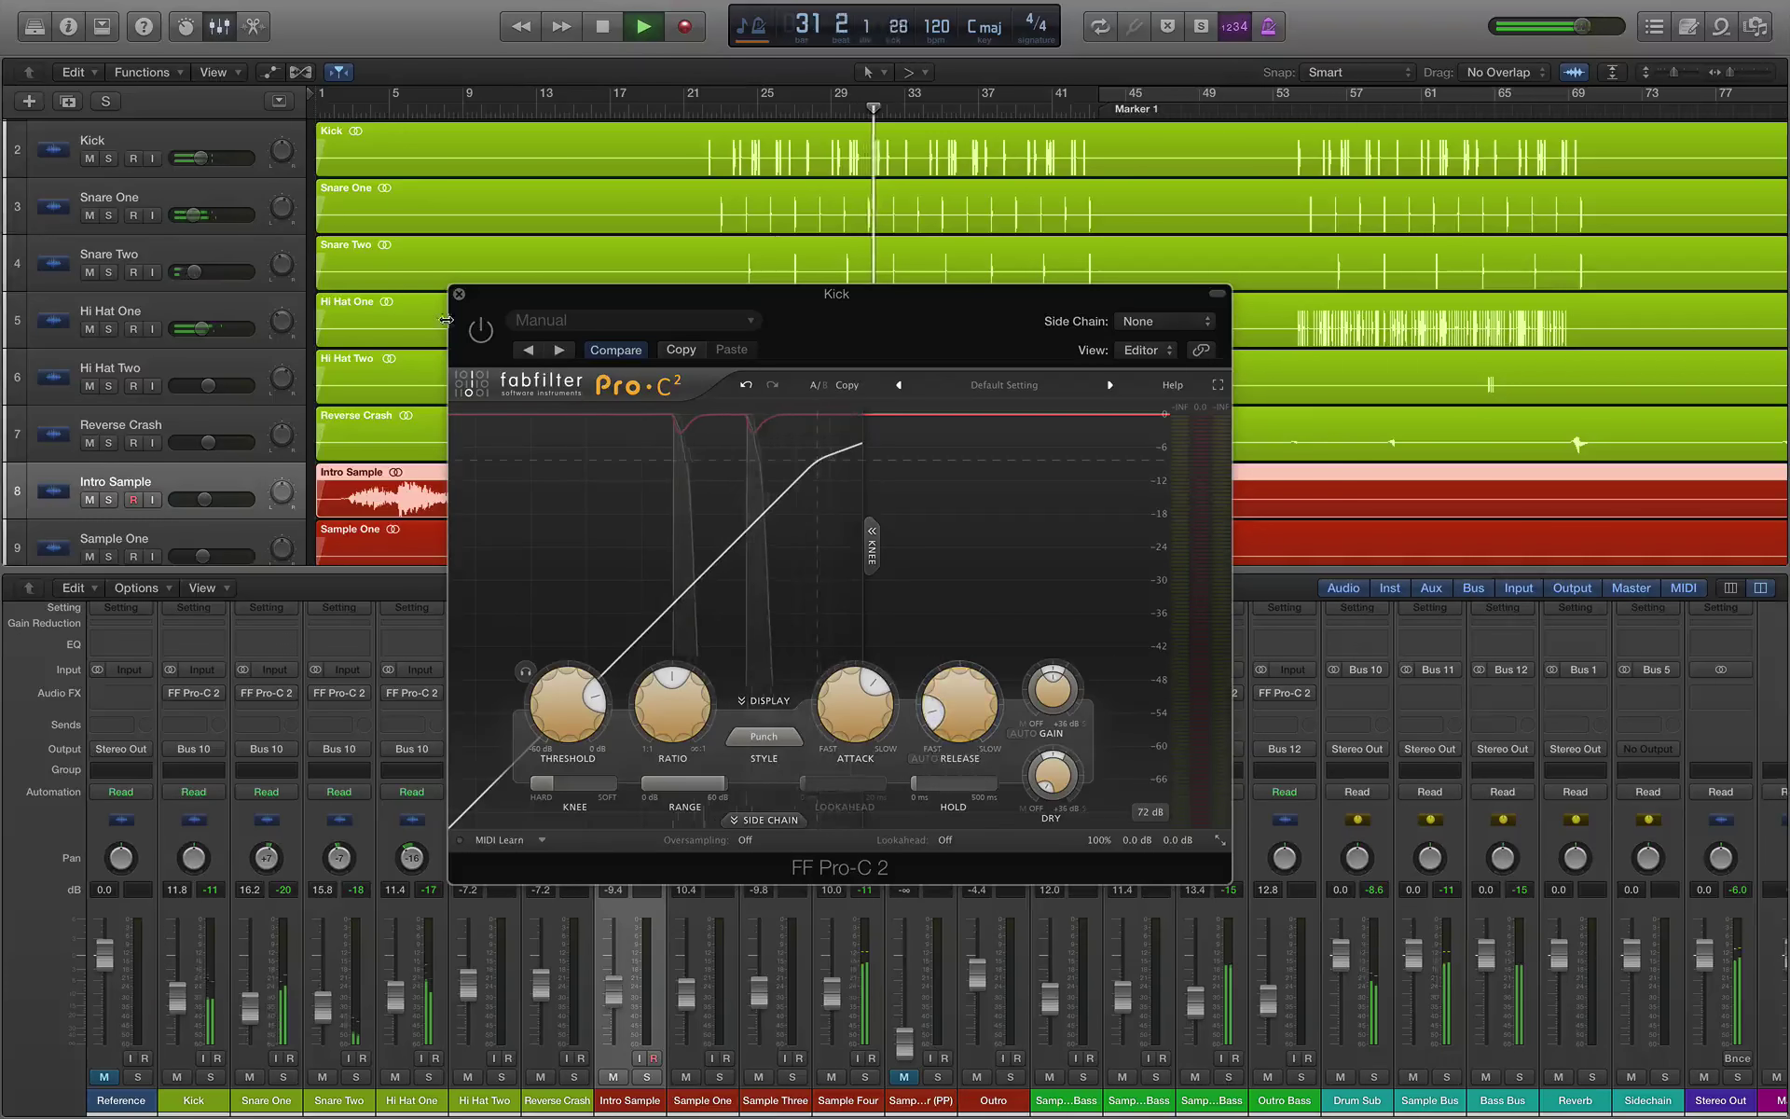
{"action": "left_click", "coordinate": [479, 329]}
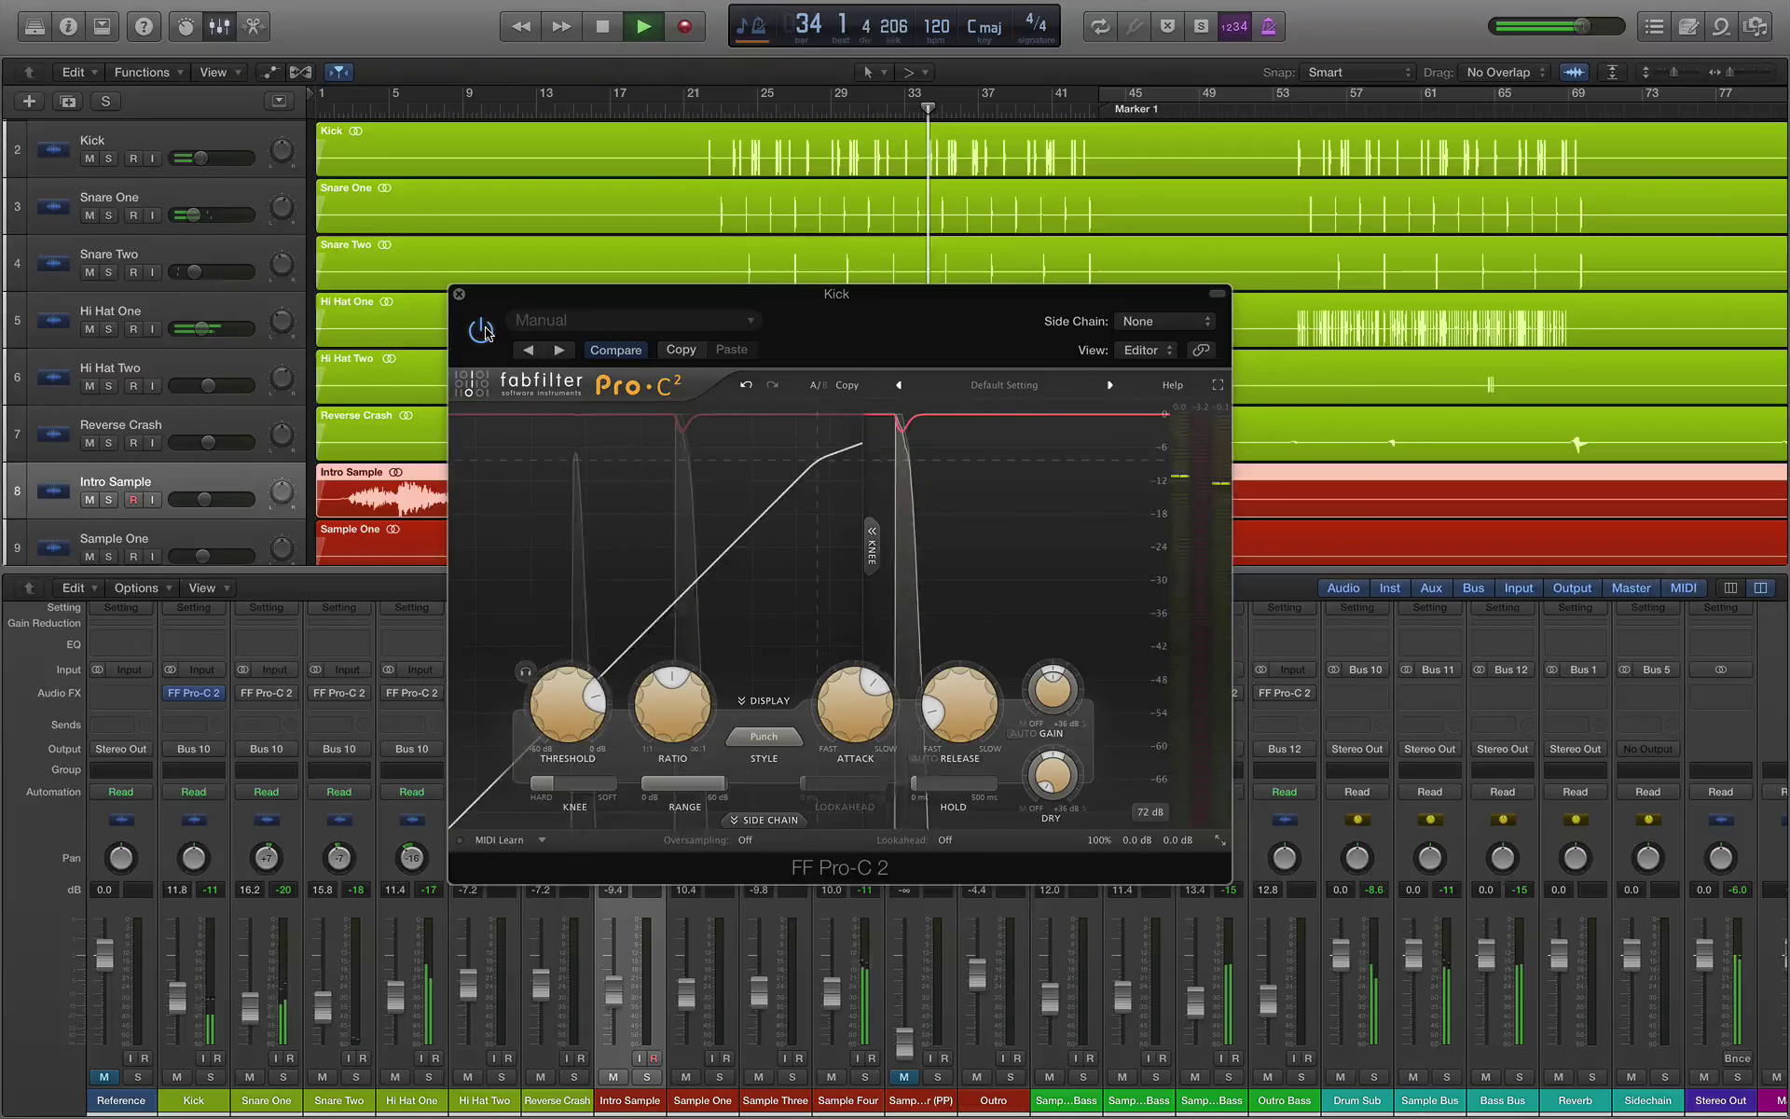
{"action": "left_click", "coordinate": [482, 330]}
{"action": "key", "text": "space"}
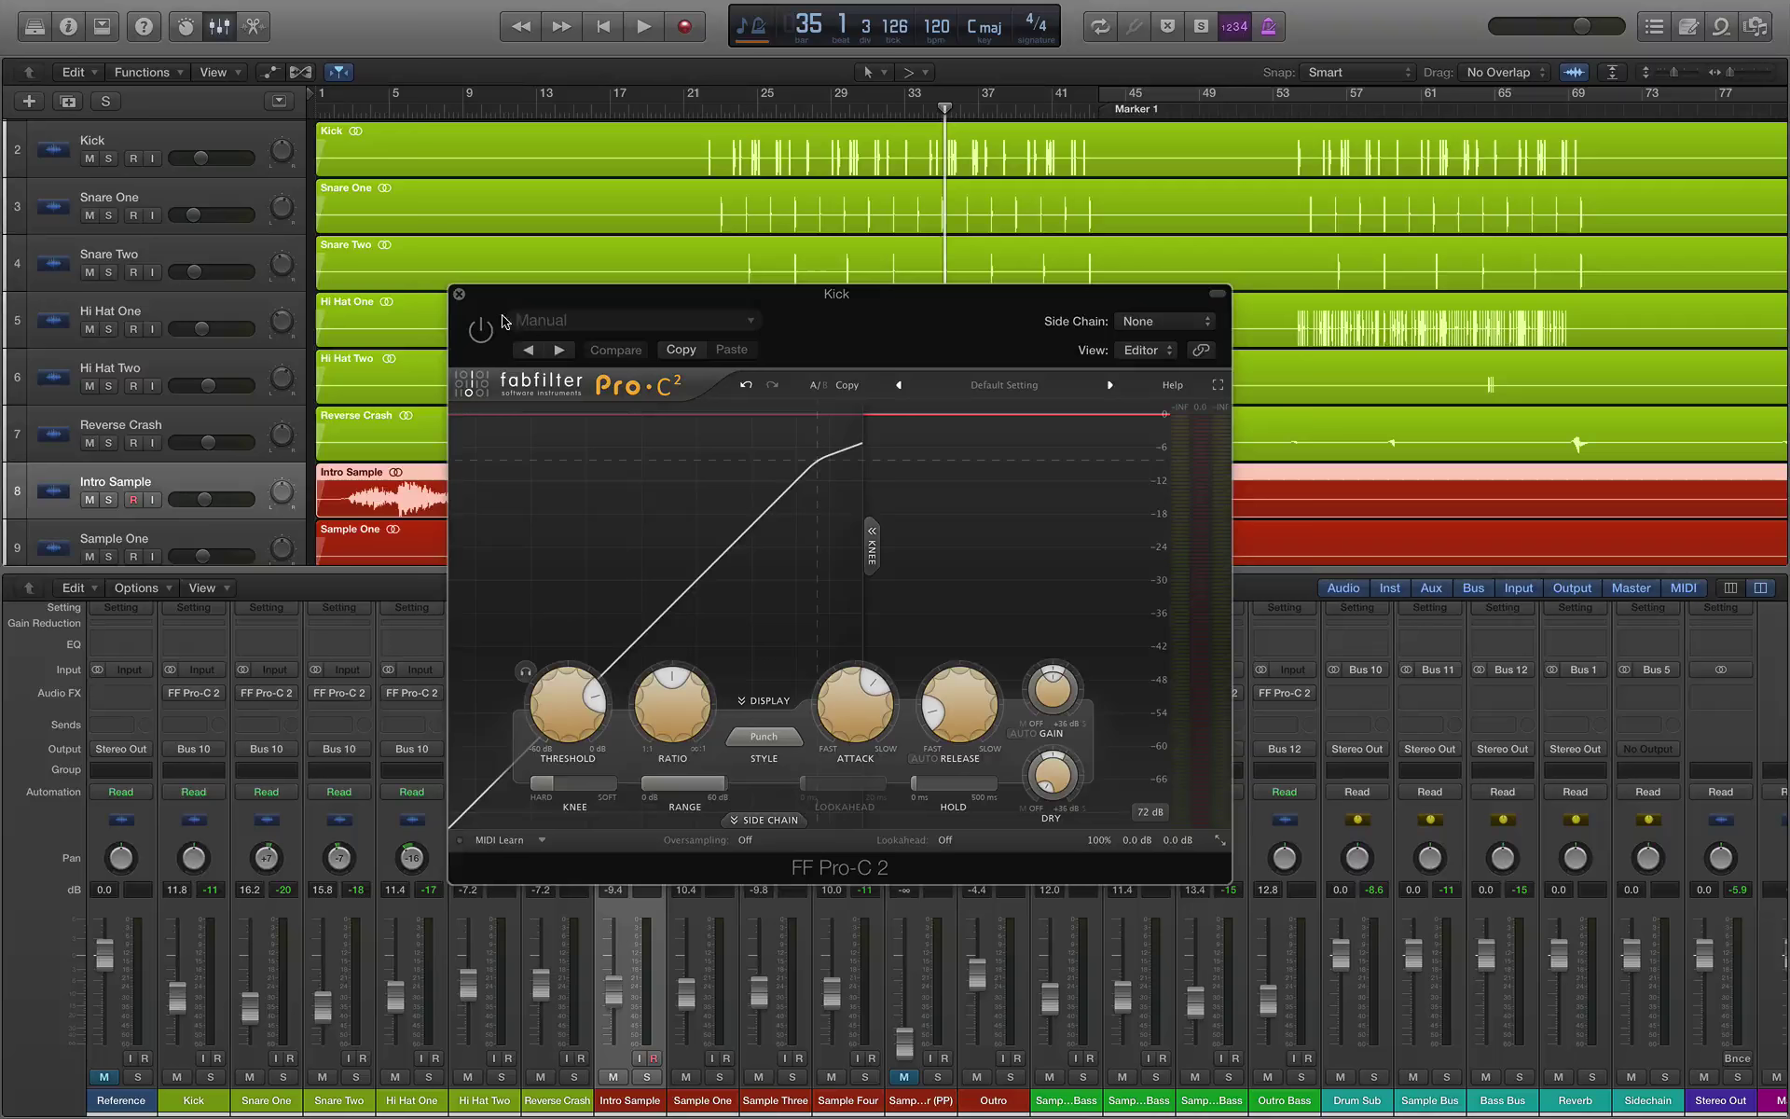
{"action": "left_click_drag", "start_coordinate": [832, 322], "coordinate": [871, 331]}
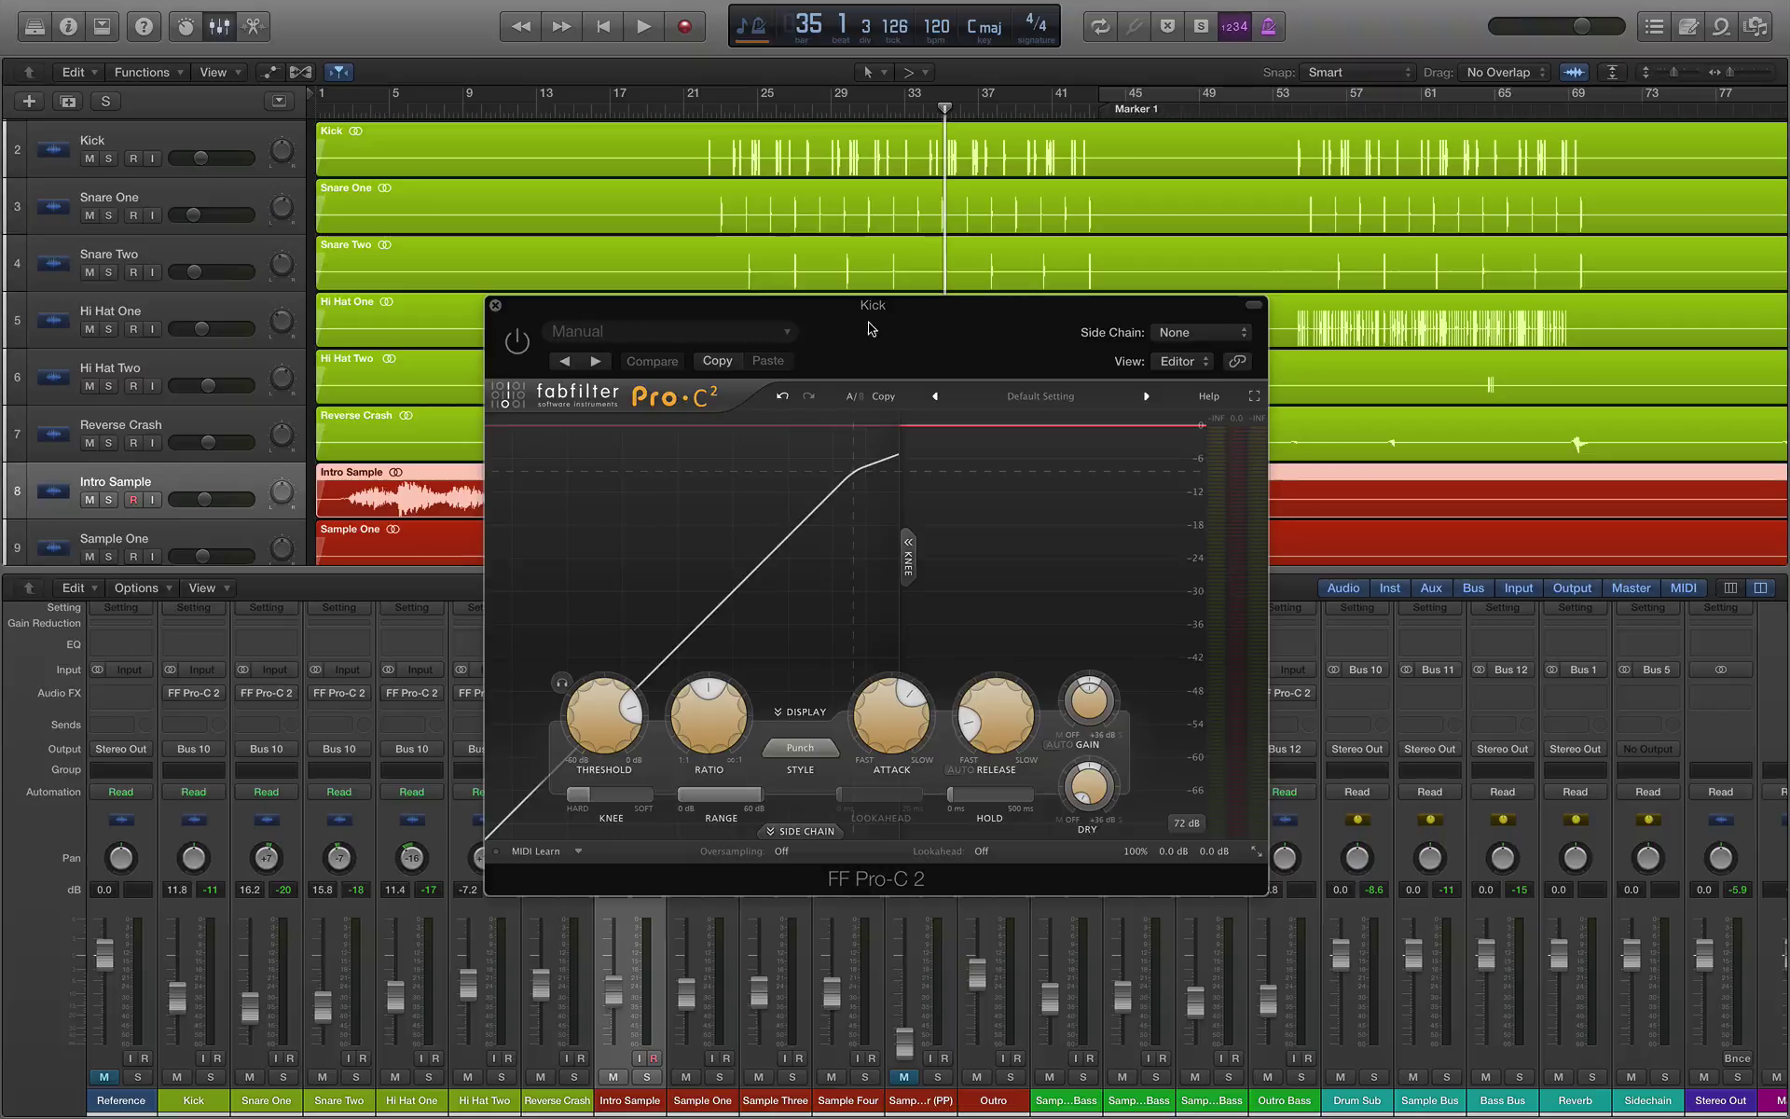
{"action": "left_click_drag", "start_coordinate": [868, 328], "coordinate": [867, 321]}
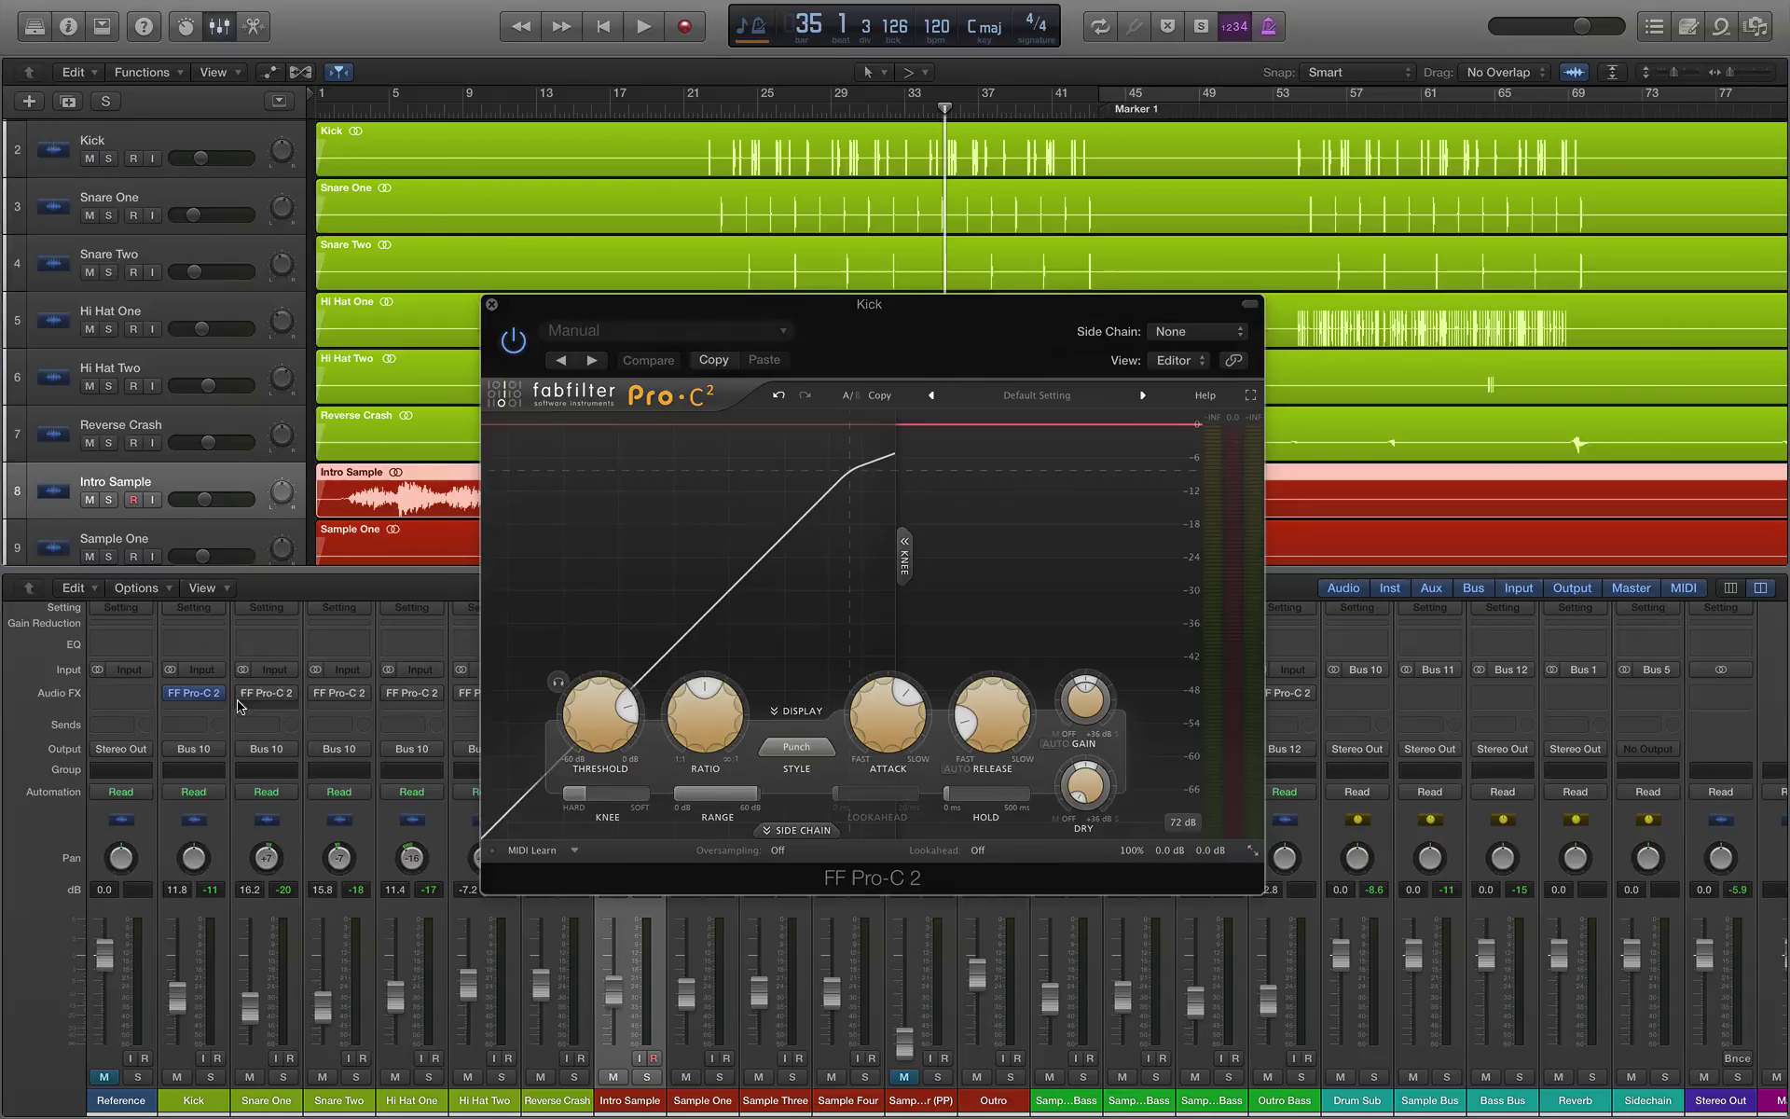
Step: Open the Snare One compressor, switch its interface to Medium size and set its style to Punch
{"action": "left_click", "coordinate": [238, 705]}
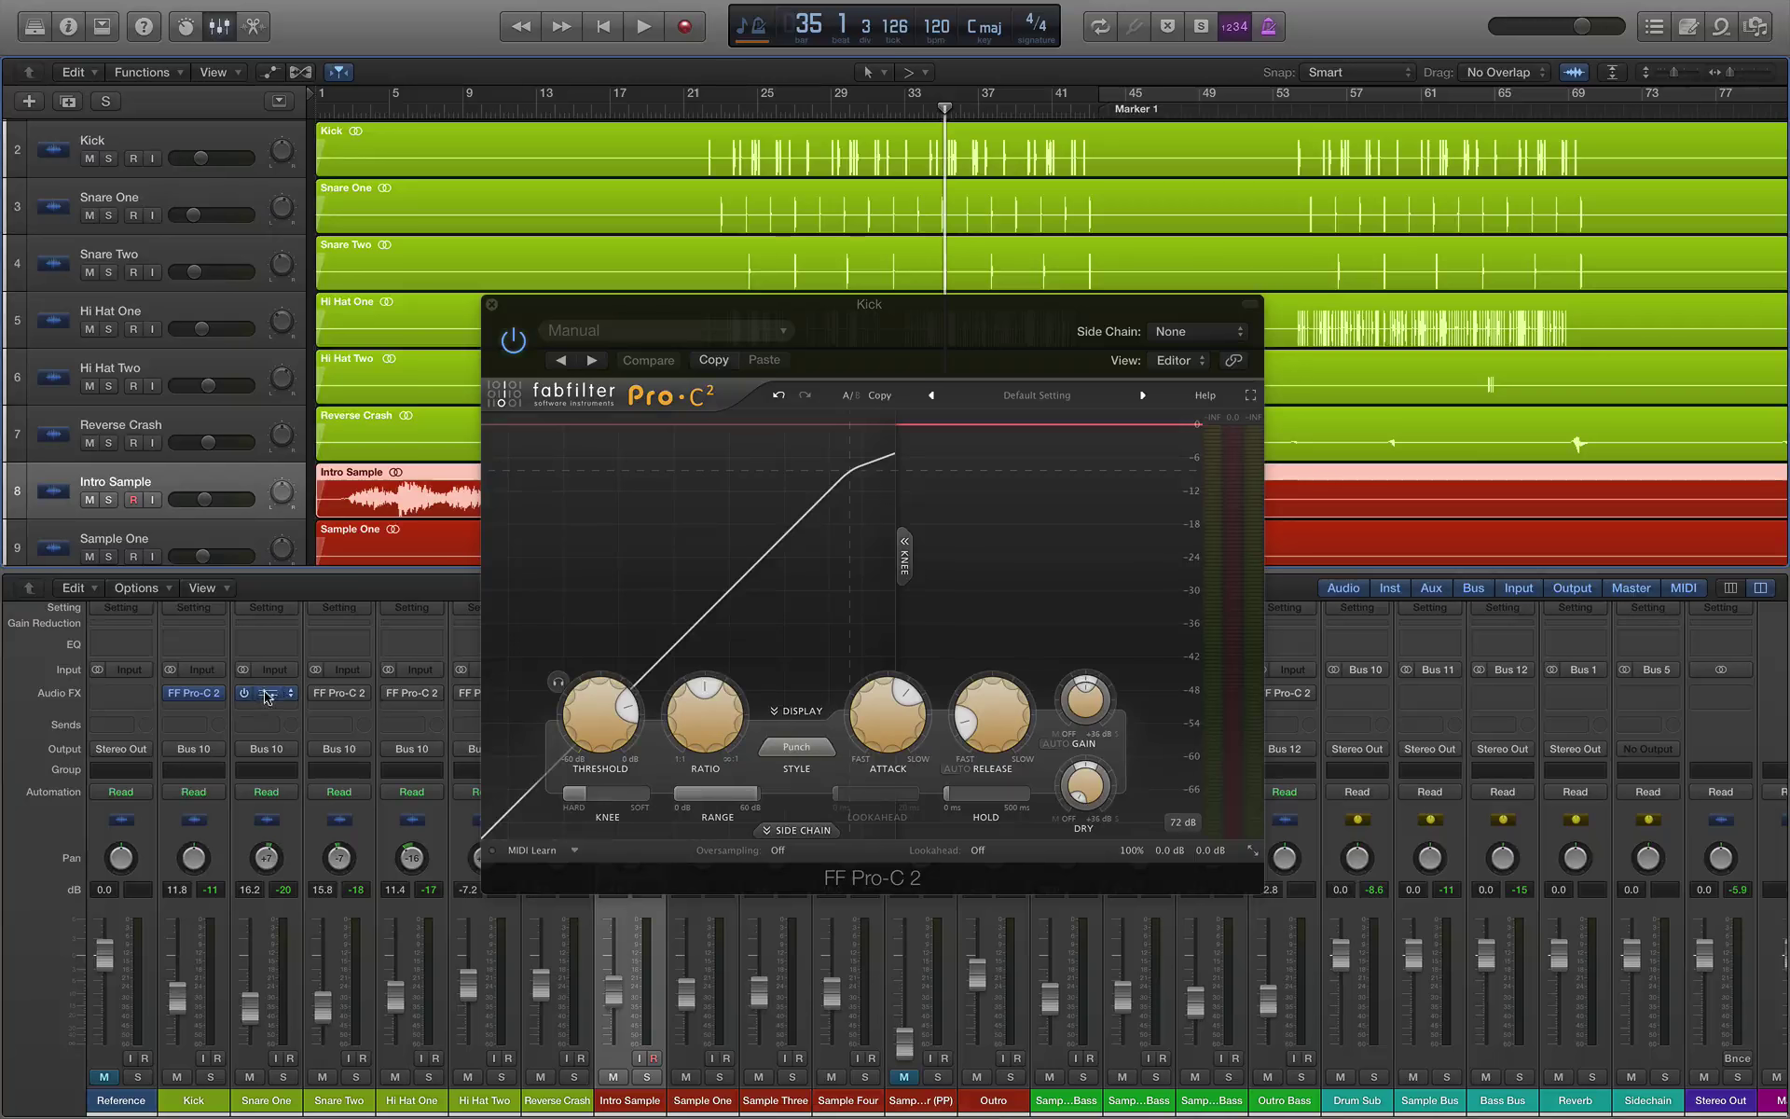
{"action": "left_click", "coordinate": [904, 734]}
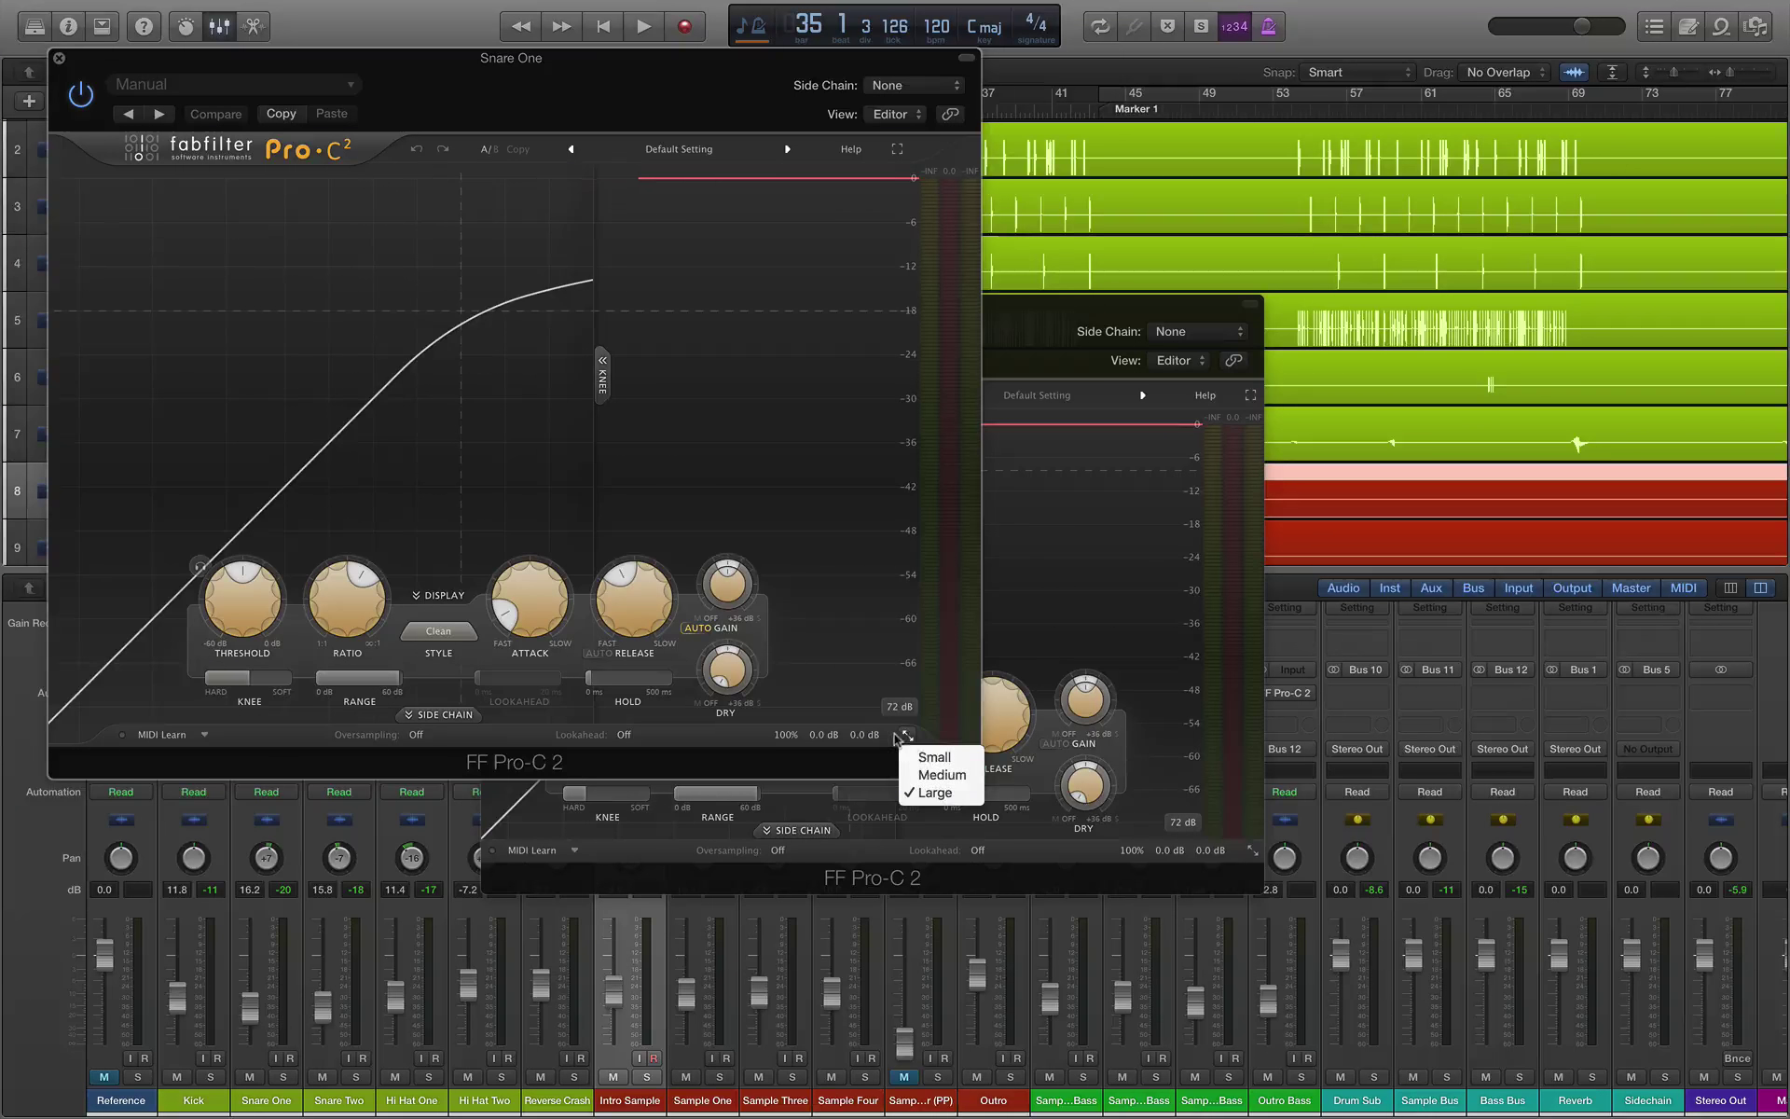
{"action": "left_click", "coordinate": [966, 777]}
{"action": "left_click_drag", "start_coordinate": [429, 58], "coordinate": [839, 158]}
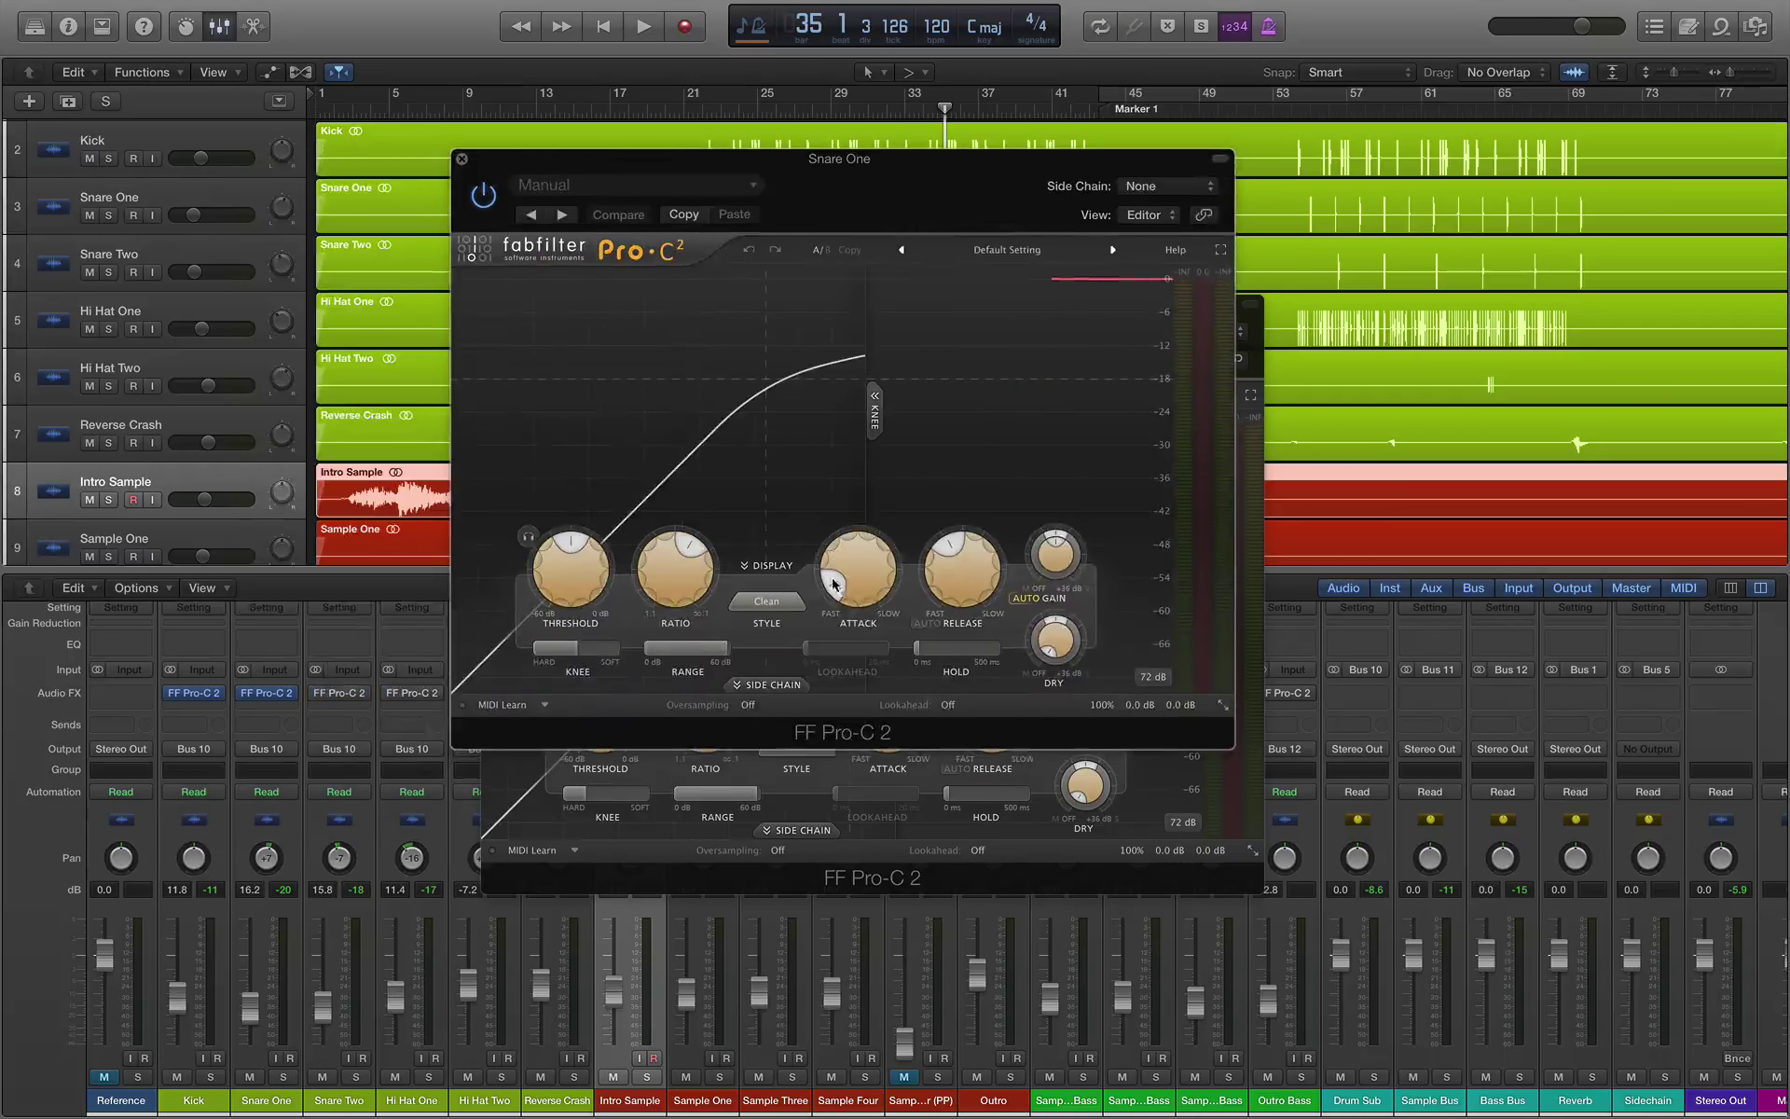
{"action": "left_click", "coordinate": [783, 601]}
{"action": "left_click", "coordinate": [756, 732]}
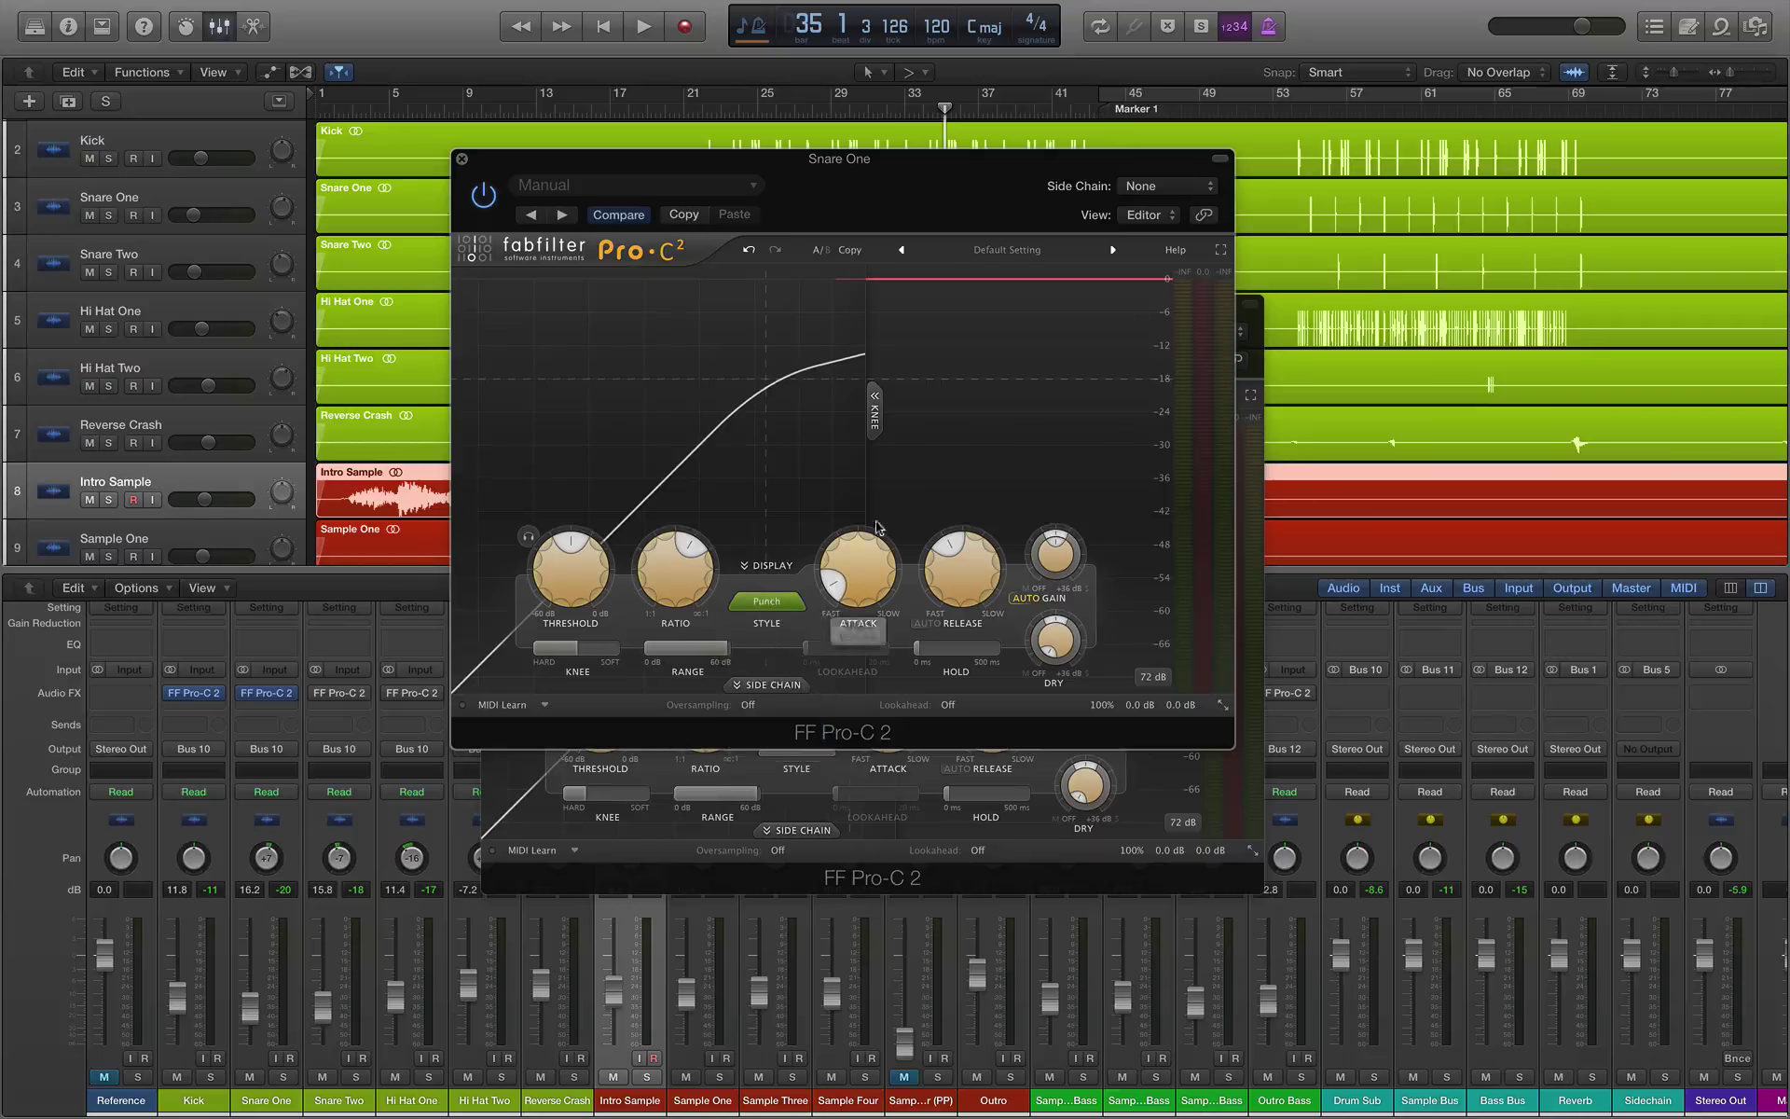
Step: Close the Kick compressor window and turn off auto gain on the Snare One compressor
{"action": "left_click", "coordinate": [1258, 378]}
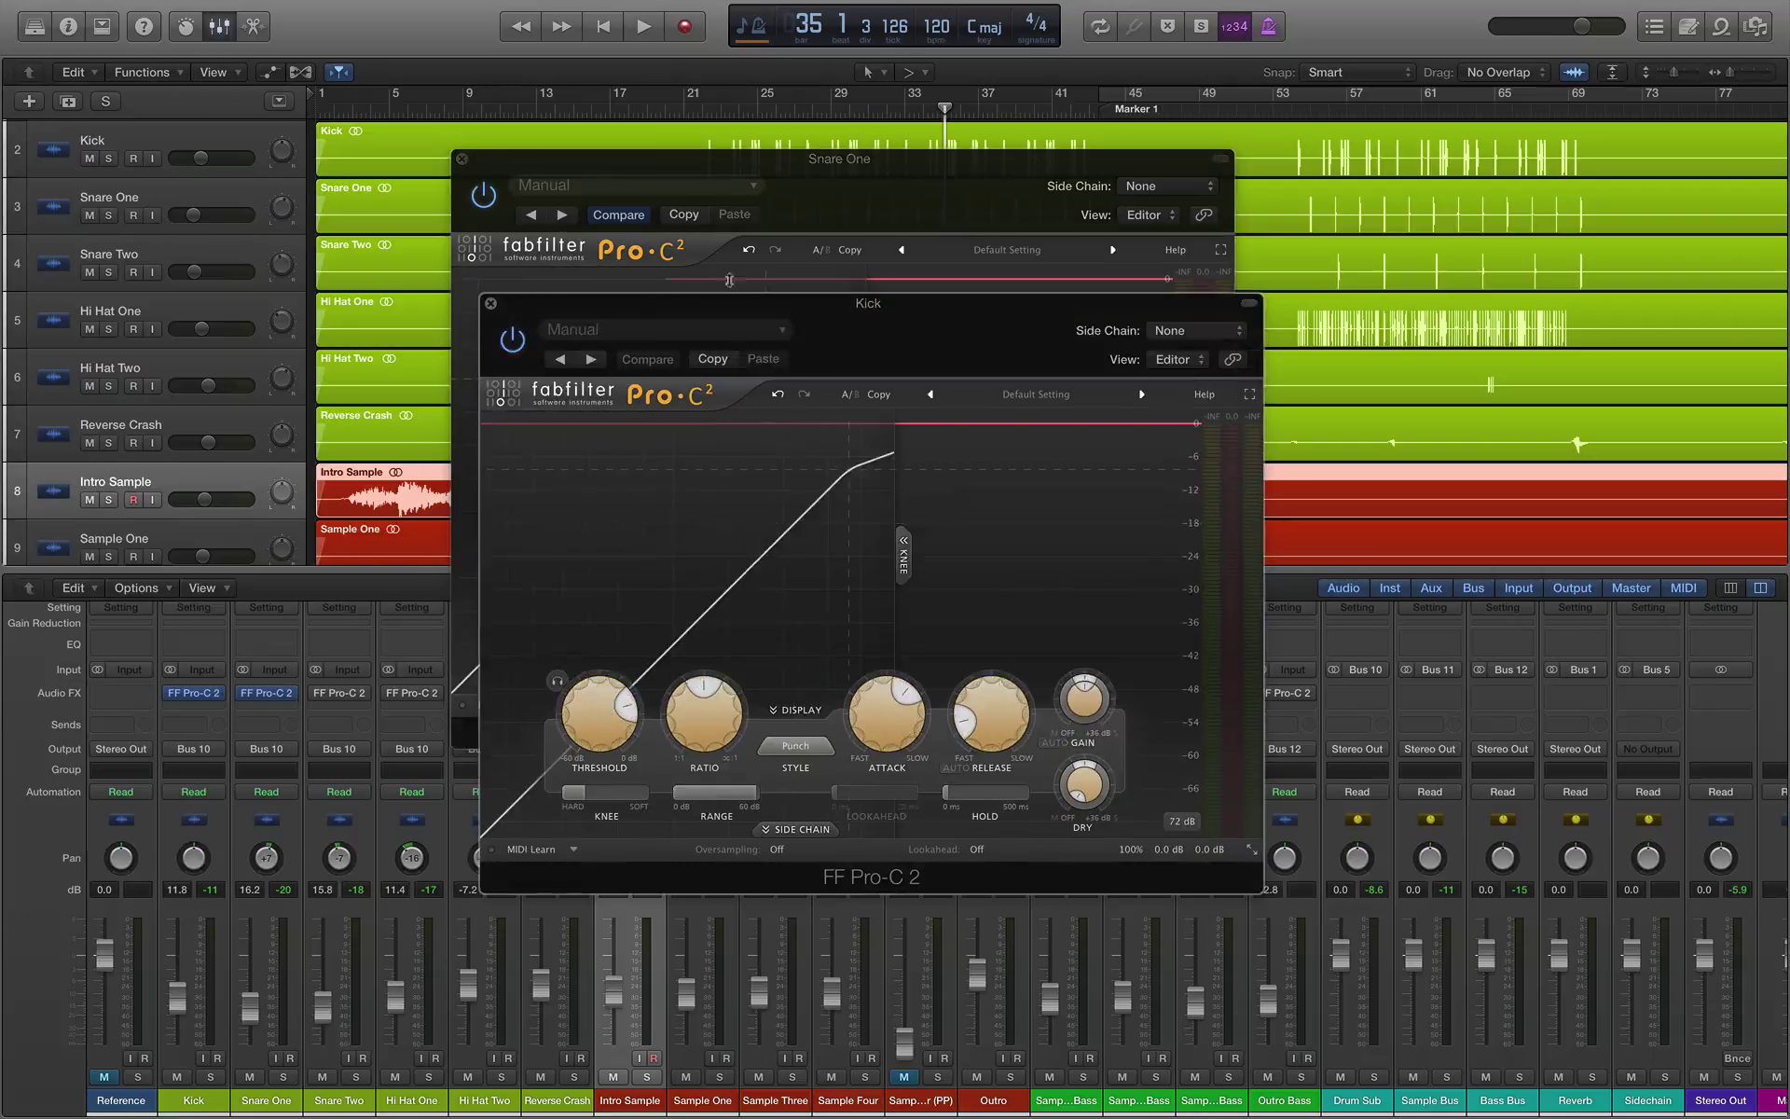
{"action": "left_click", "coordinate": [490, 304]}
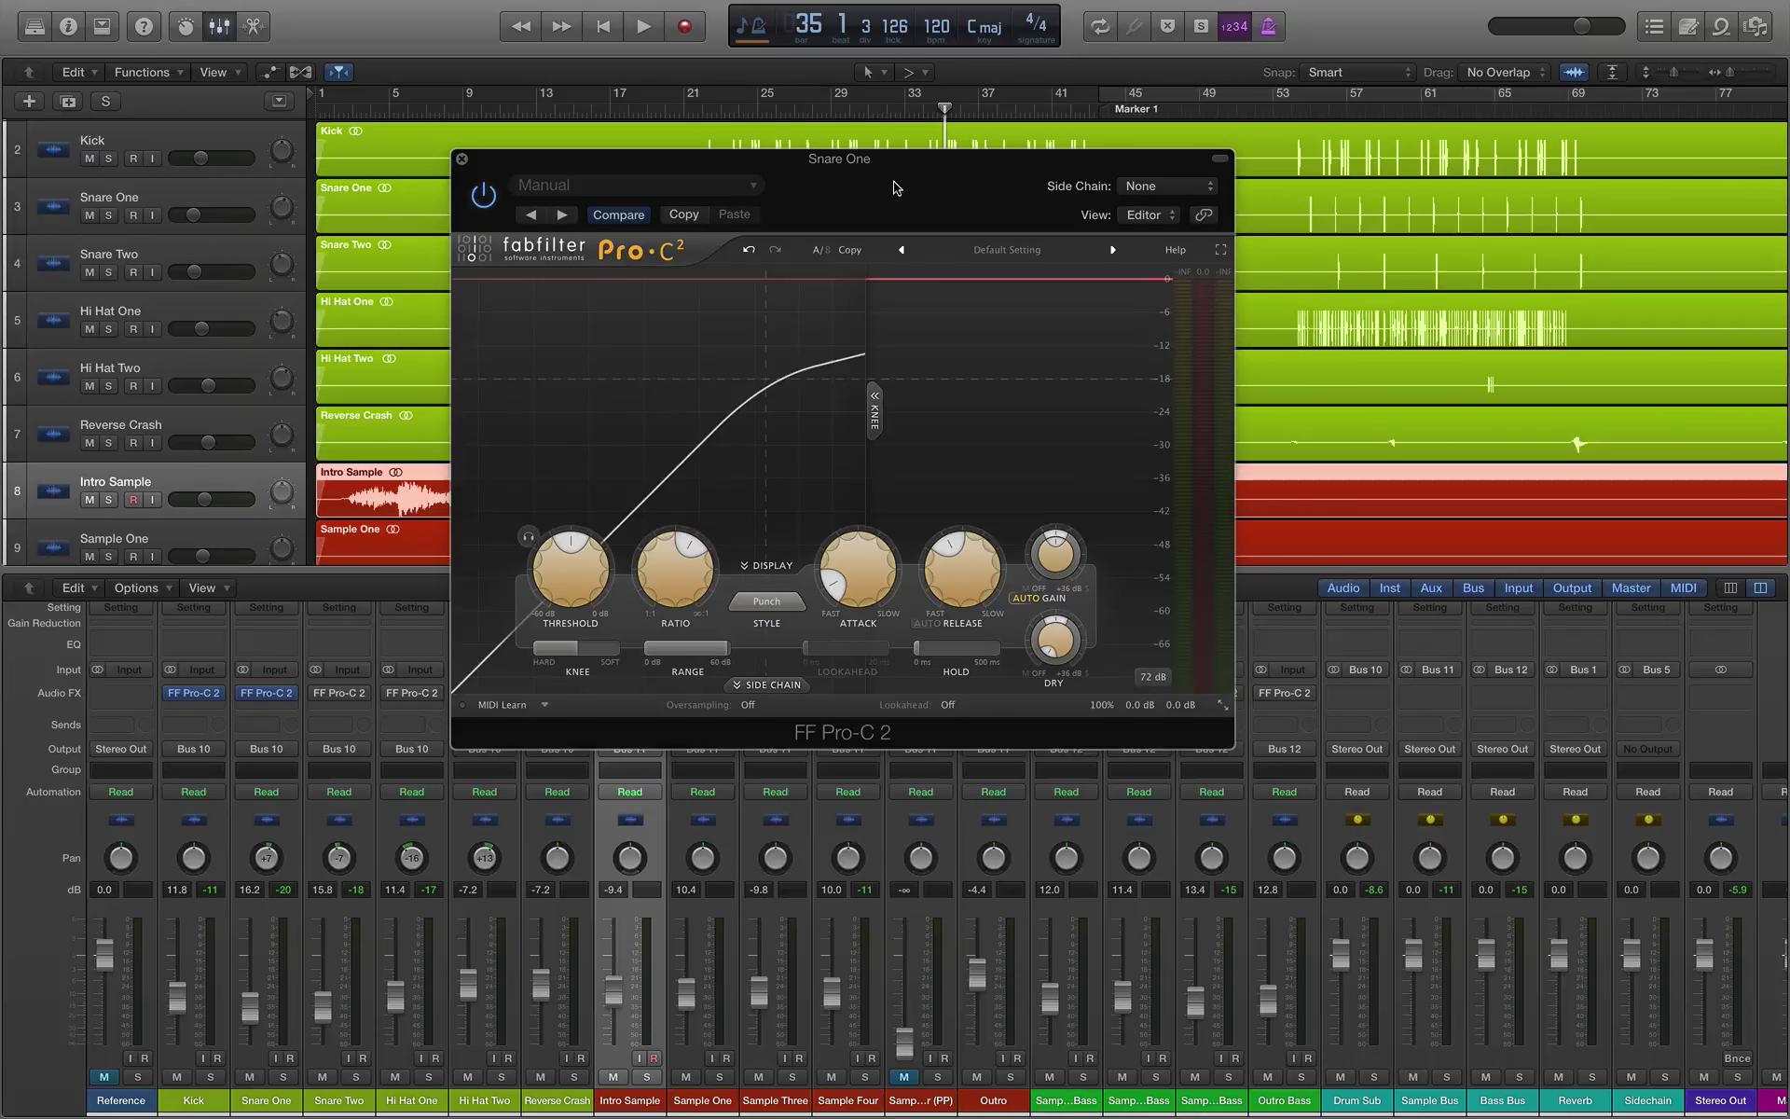
{"action": "left_click_drag", "start_coordinate": [858, 196], "coordinate": [904, 241]}
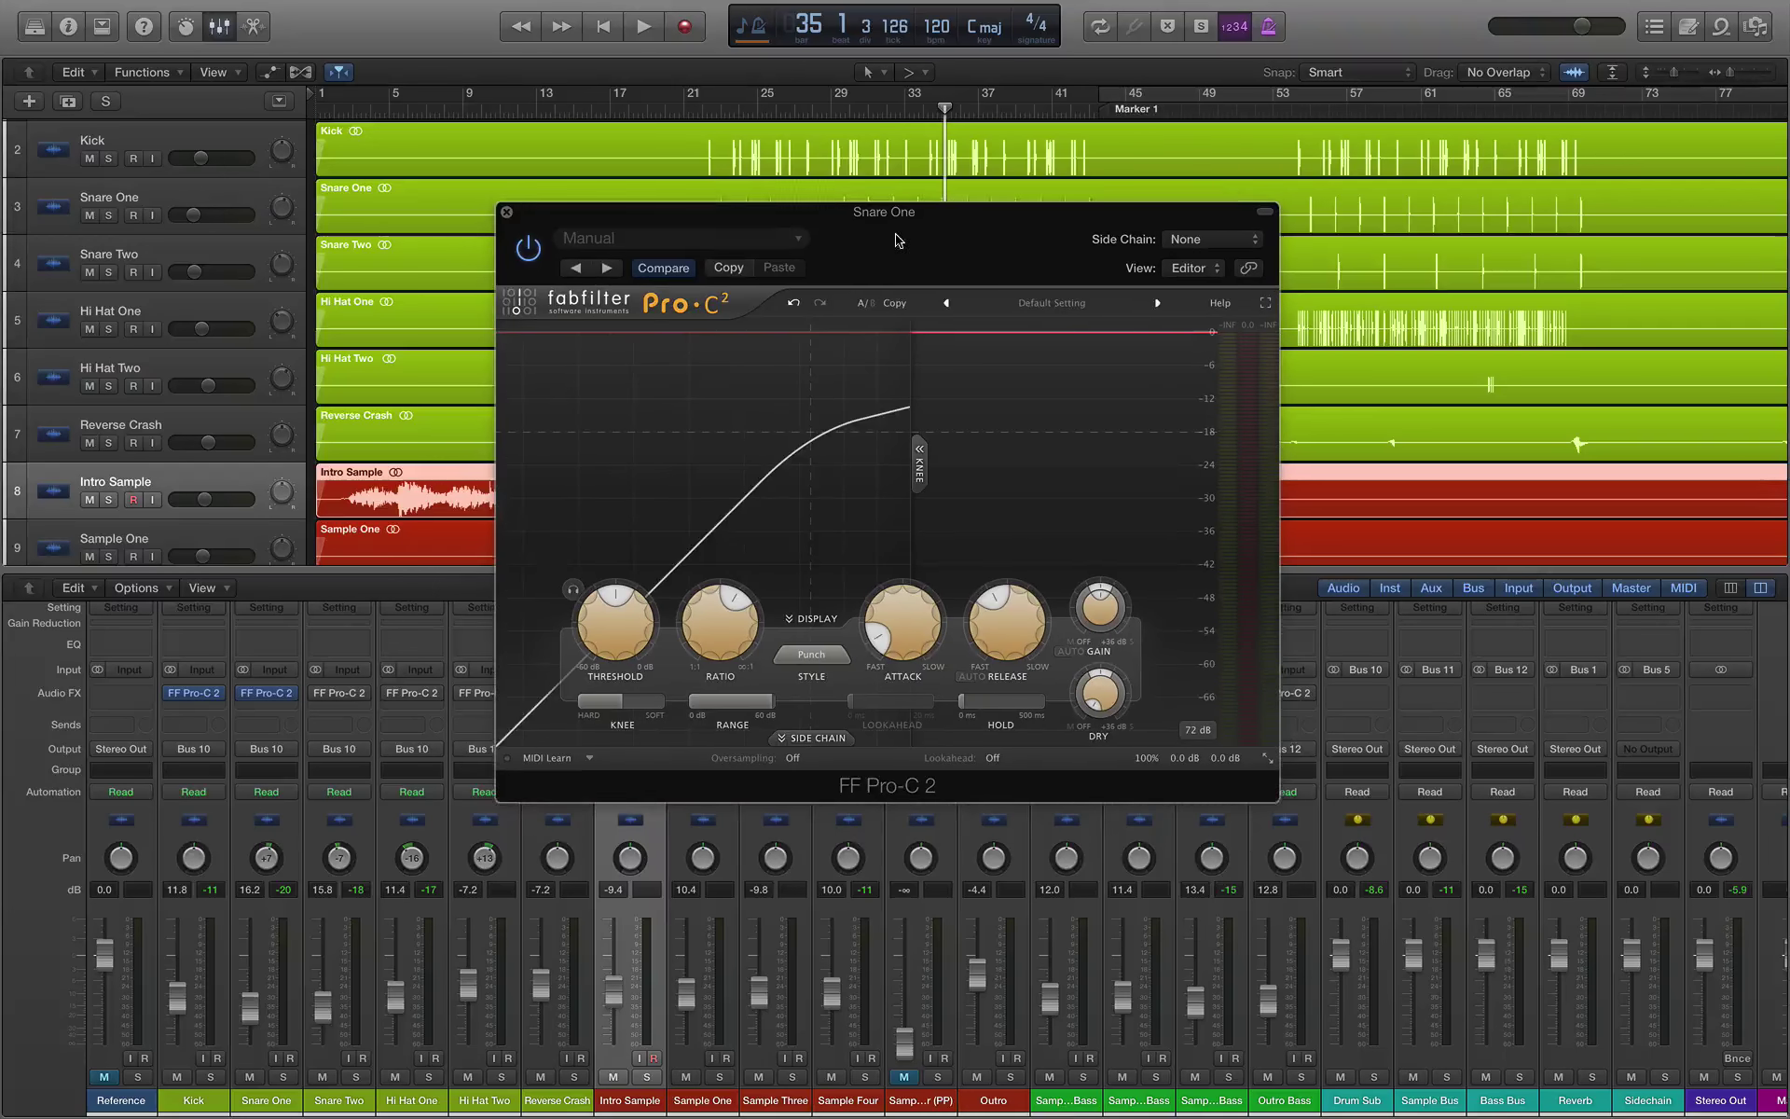
Step: Play the mix, lengthen the Snare One compressor's attack and reduce its knee to about 4.85 dB
{"action": "key", "text": "space"}
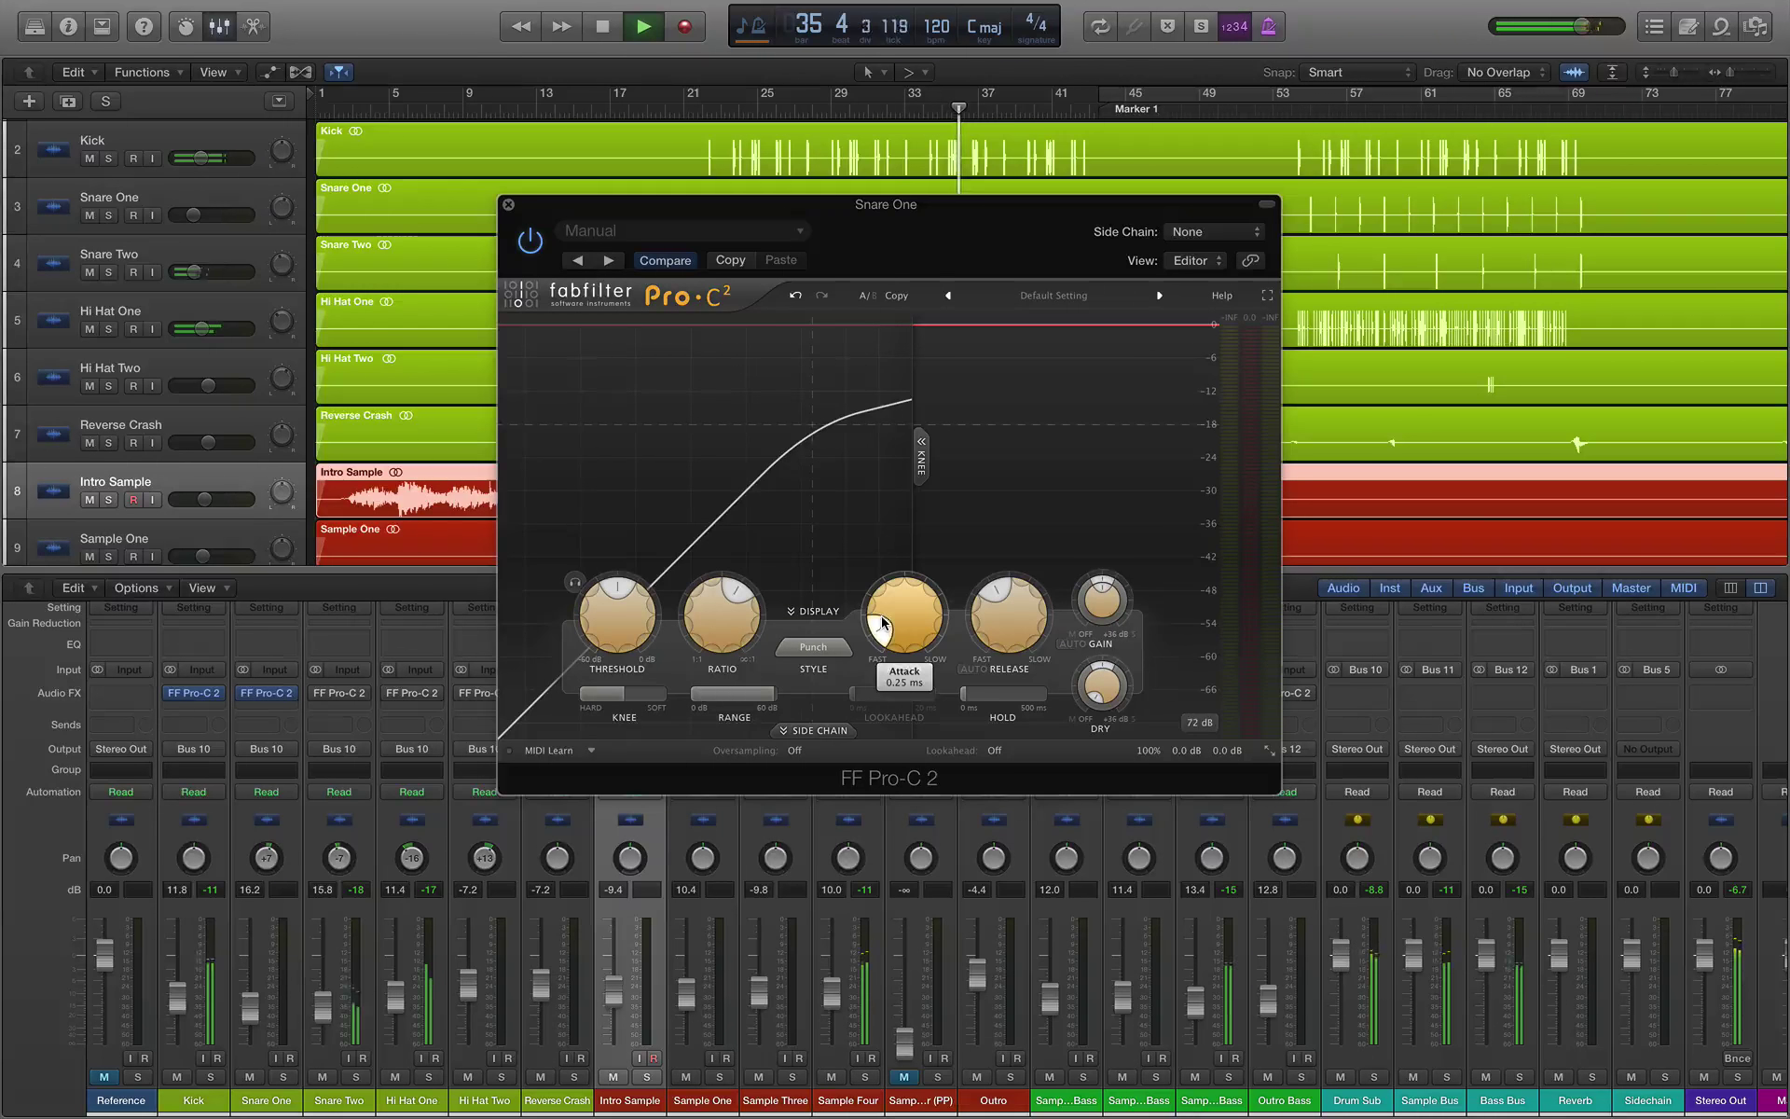
{"action": "left_click_drag", "start_coordinate": [886, 599], "coordinate": [889, 569]}
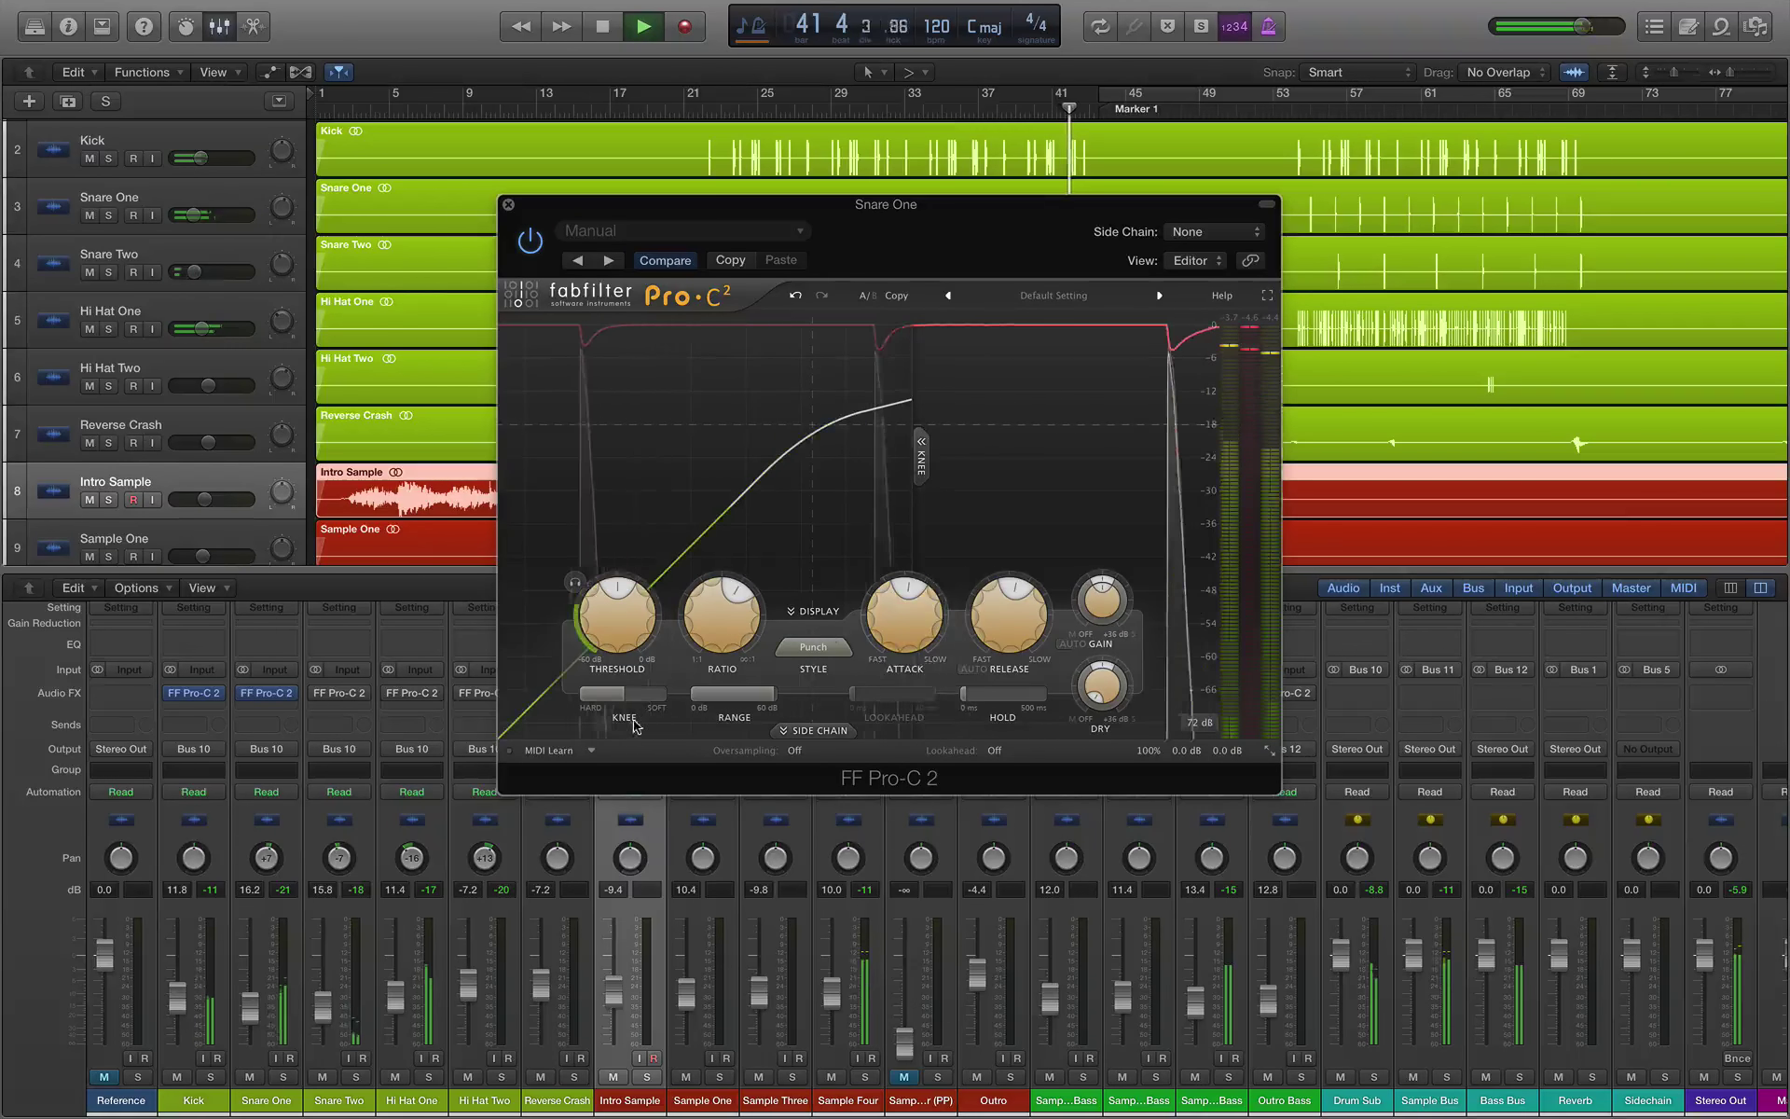
{"action": "mouse_move", "coordinate": [613, 703]}
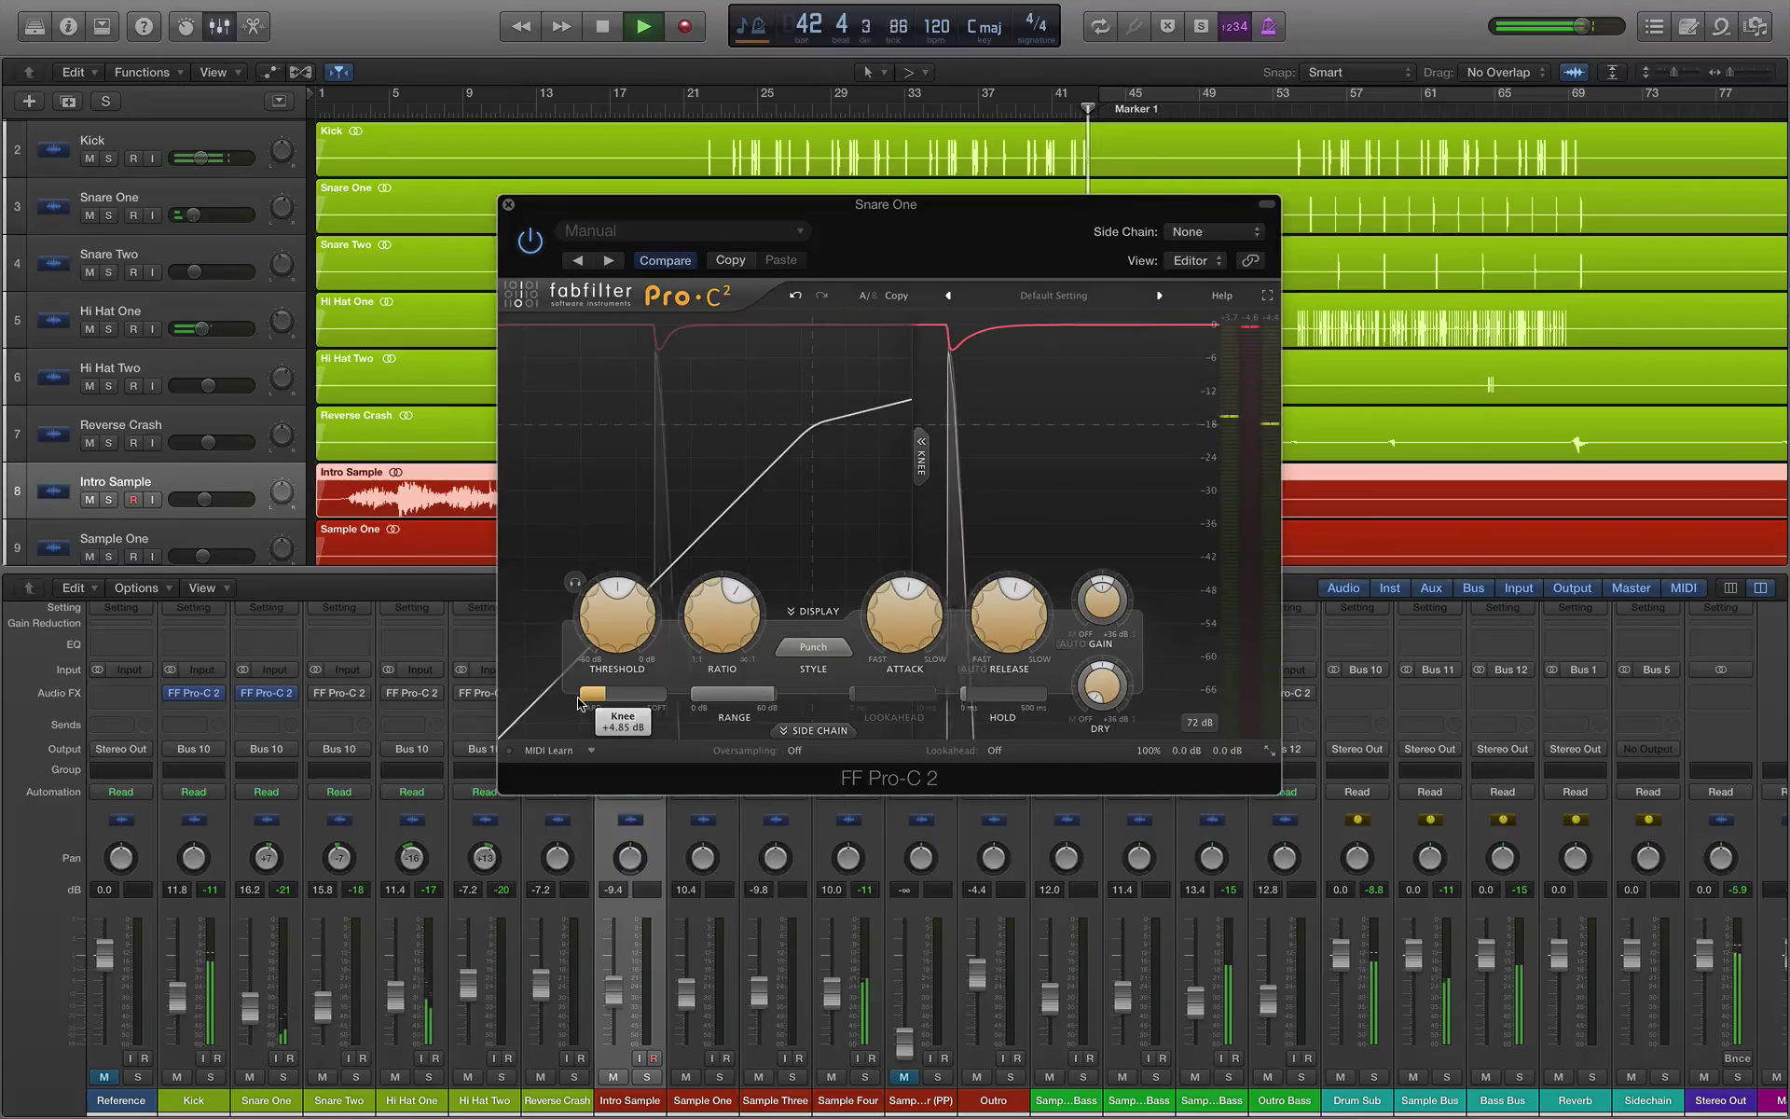
{"action": "left_click_drag", "start_coordinate": [612, 703], "coordinate": [579, 703]}
Step: Lower the Snare One compressor's ratio and threshold while replaying the mix from bar 22
{"action": "mouse_move", "coordinate": [729, 595]}
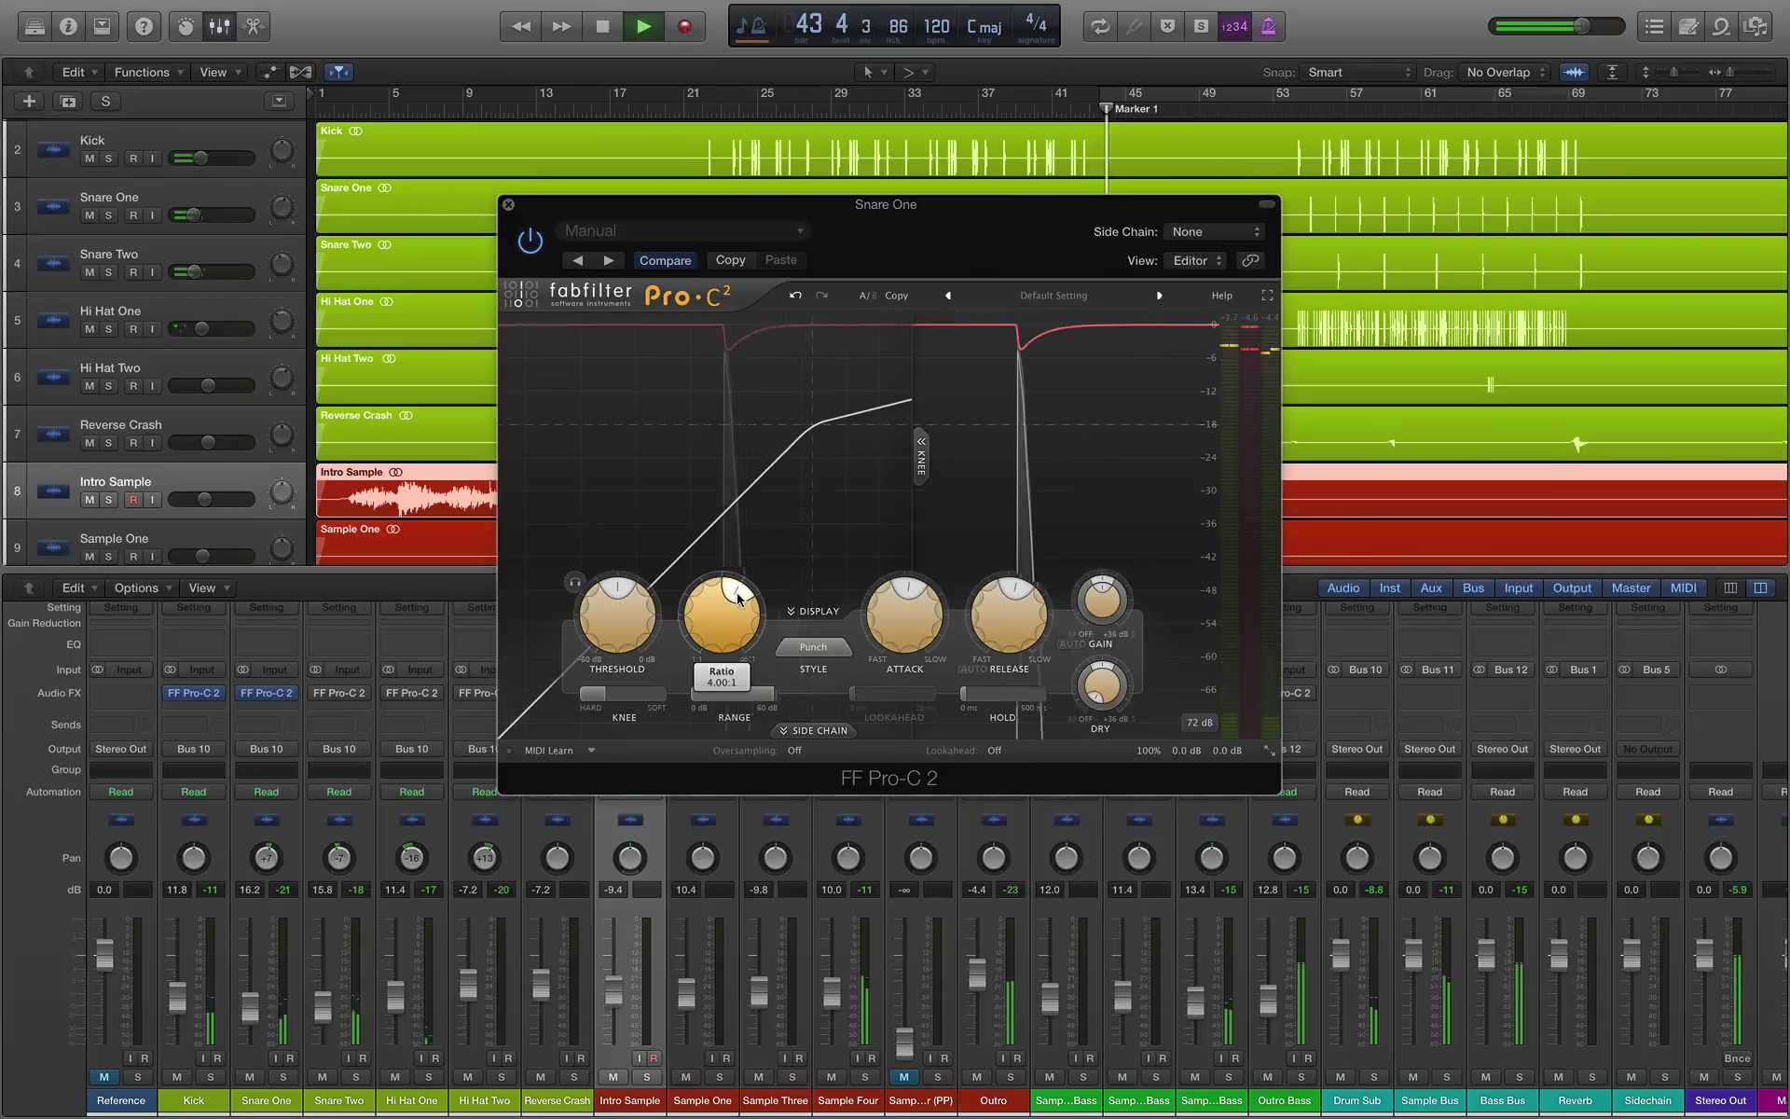
{"action": "left_click", "coordinate": [702, 98]}
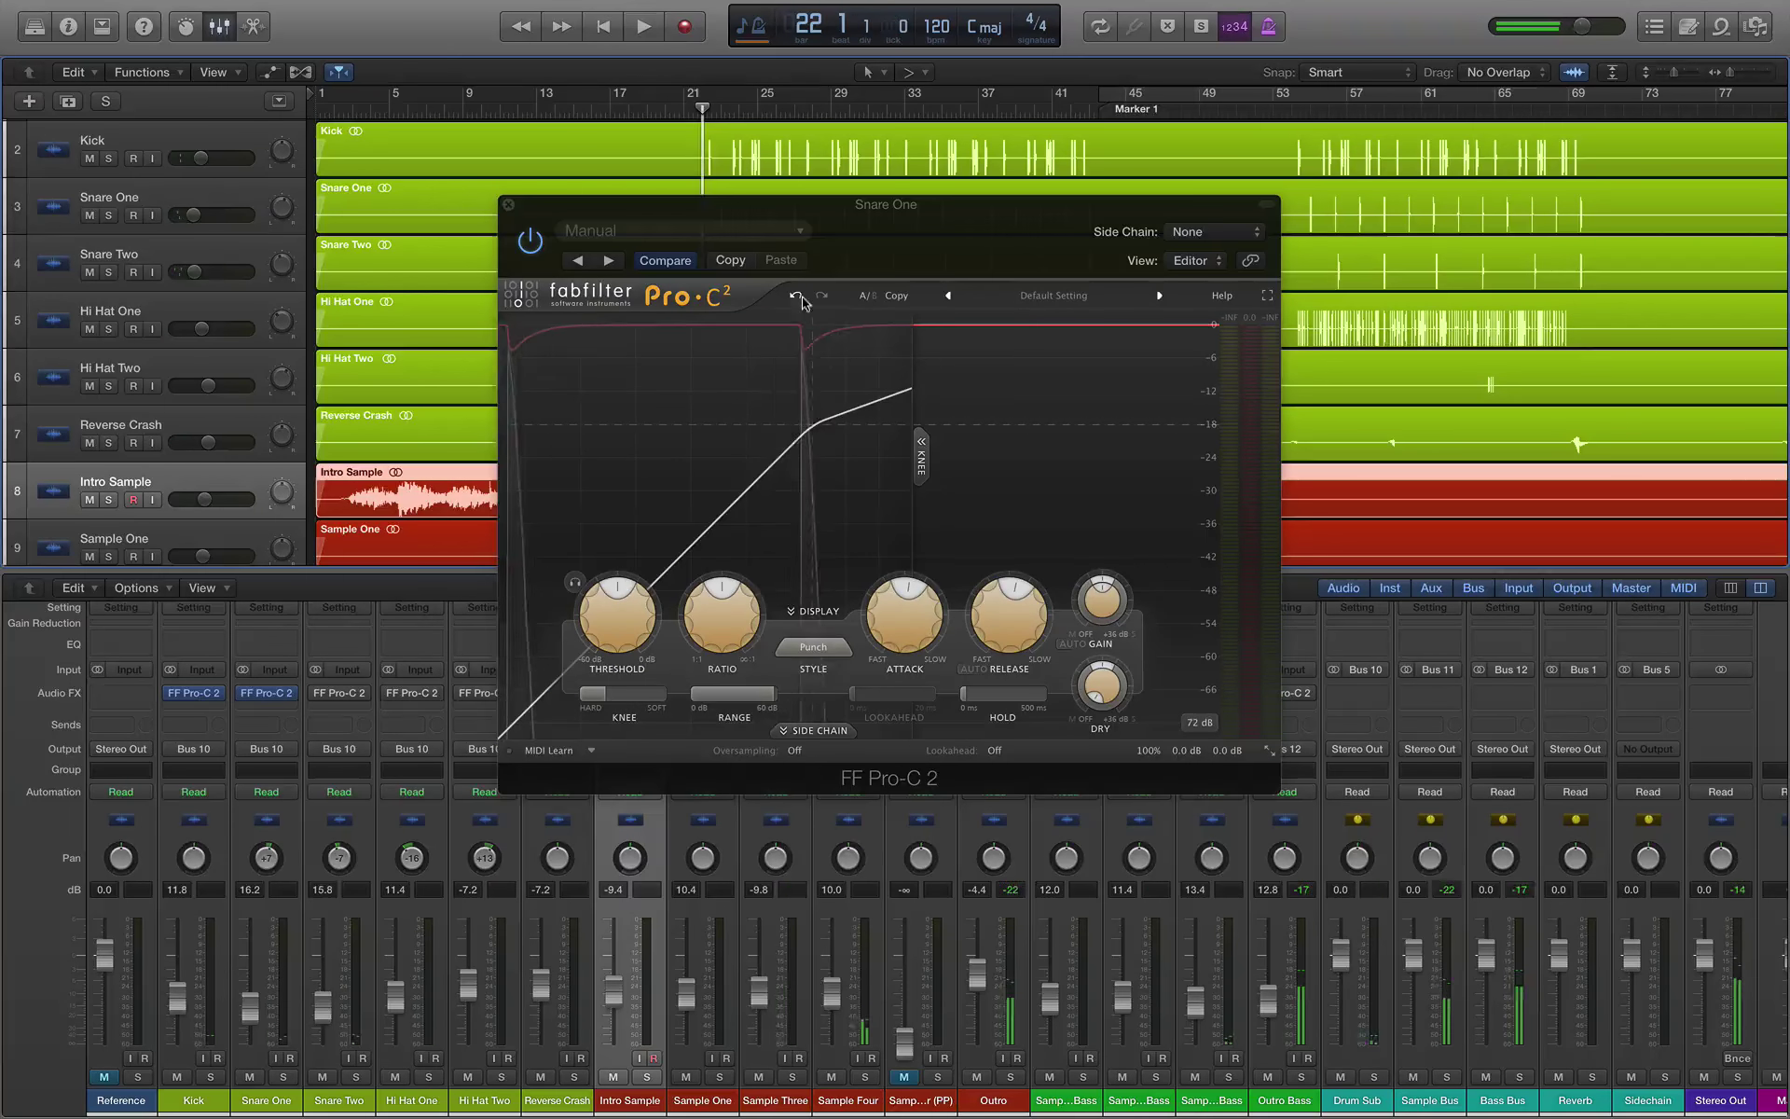
{"action": "left_click_drag", "start_coordinate": [882, 225], "coordinate": [847, 284]}
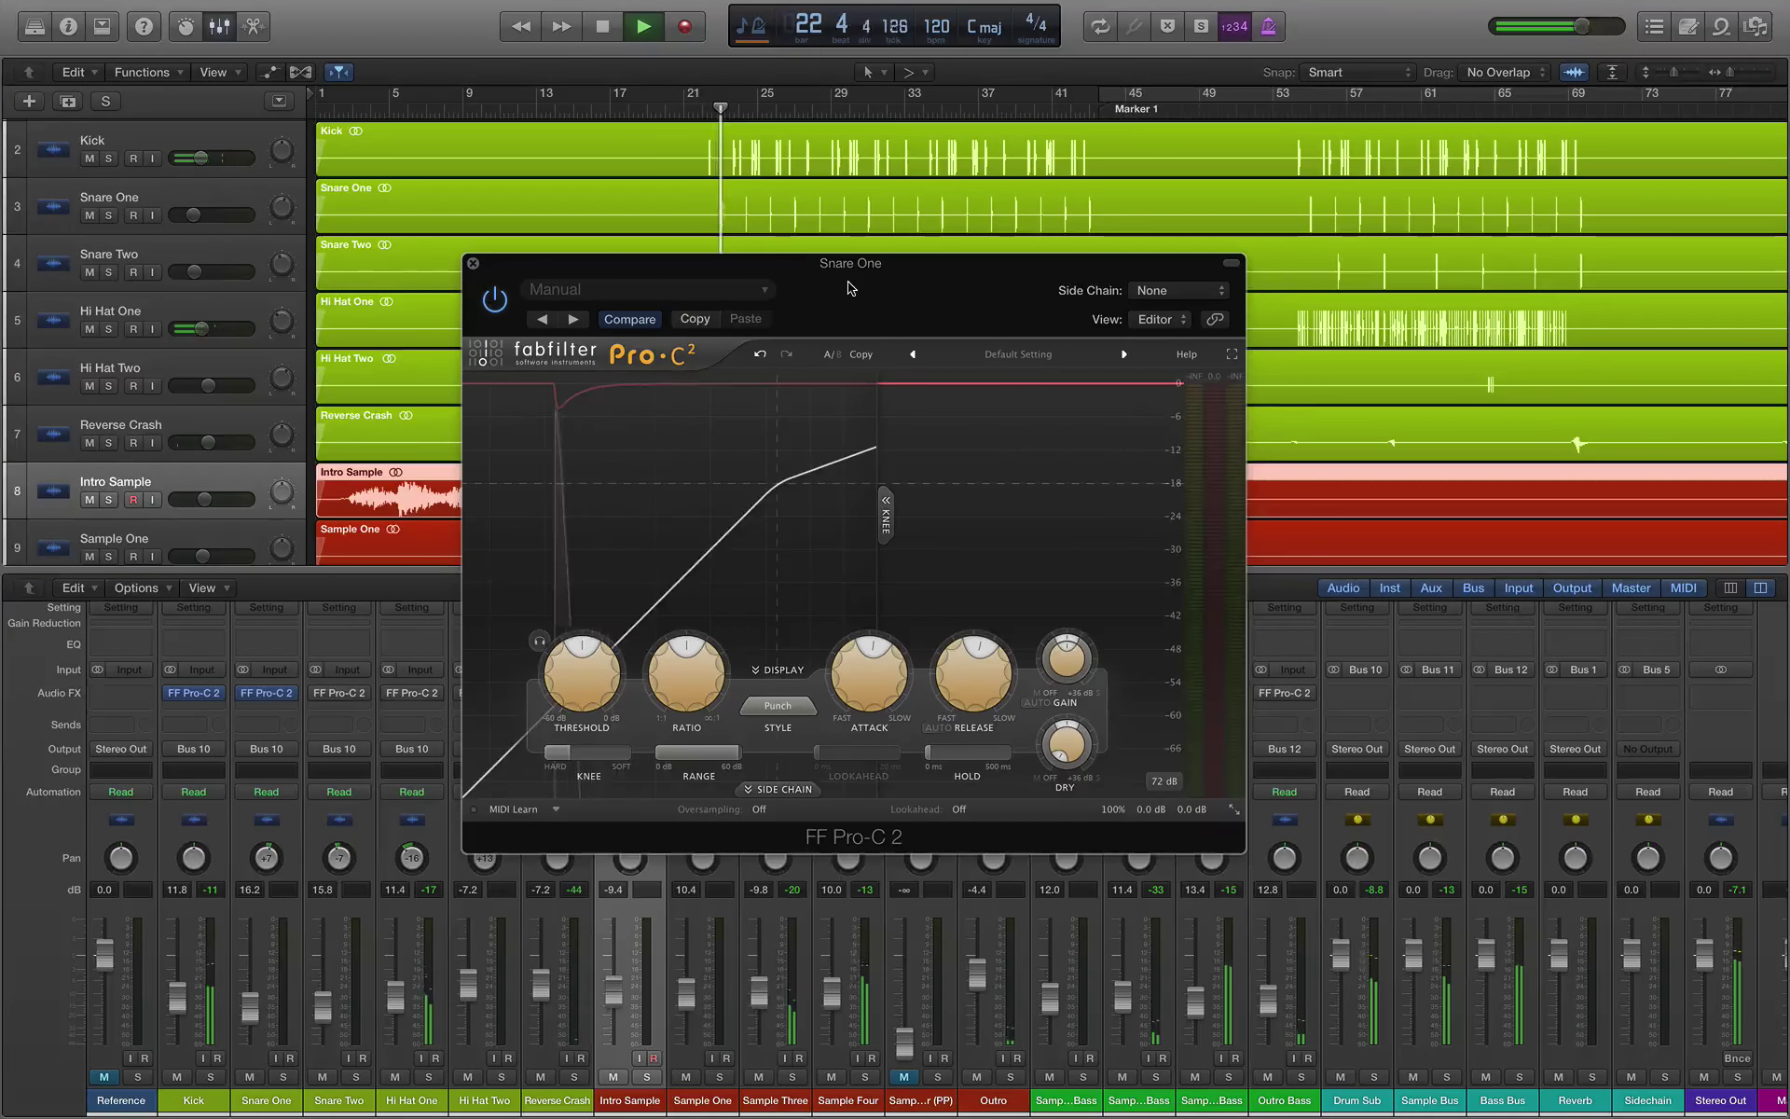
{"action": "left_click_drag", "start_coordinate": [579, 643], "coordinate": [577, 649]}
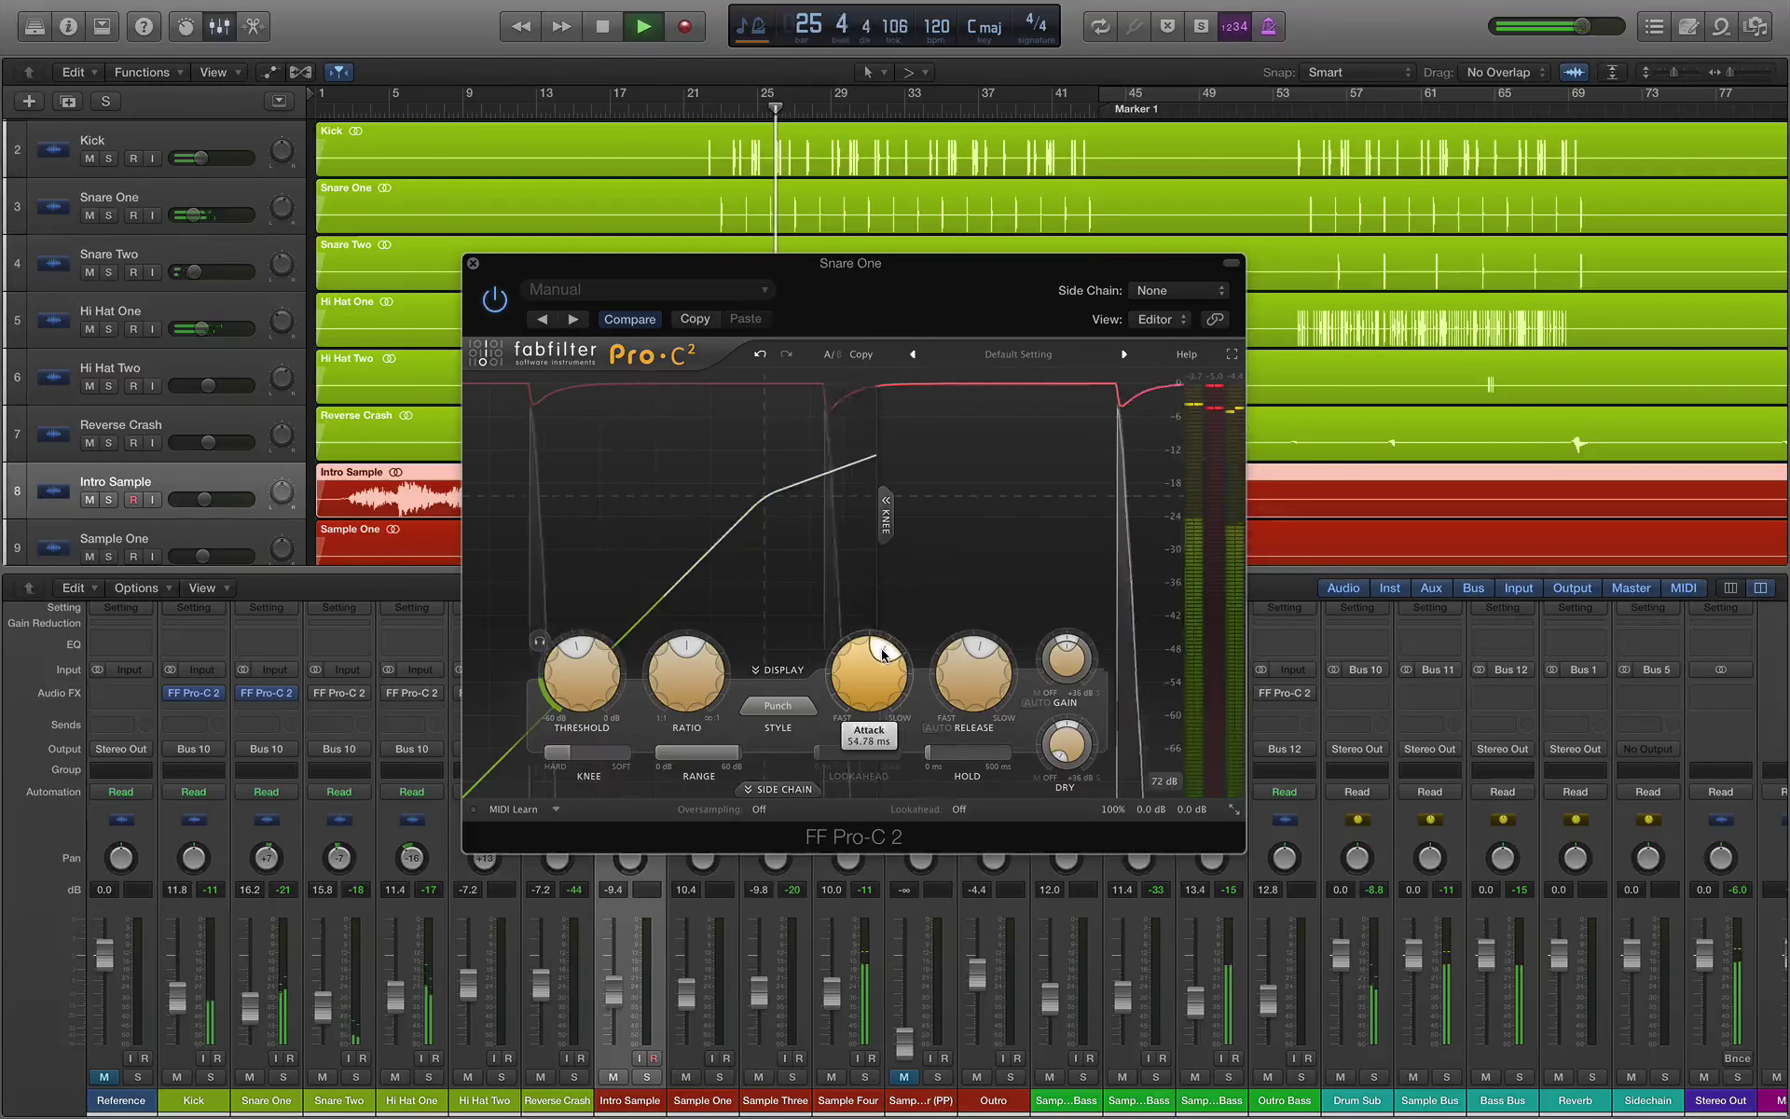
Step: Set the Snare One compressor's attack to about 54.78 ms and release to about 196.8 ms, raise its gain and stop playback
{"action": "mouse_move", "coordinate": [951, 658]}
{"action": "scroll", "coordinate": [951, 658], "scroll_direction": "down", "scroll_amount": 5}
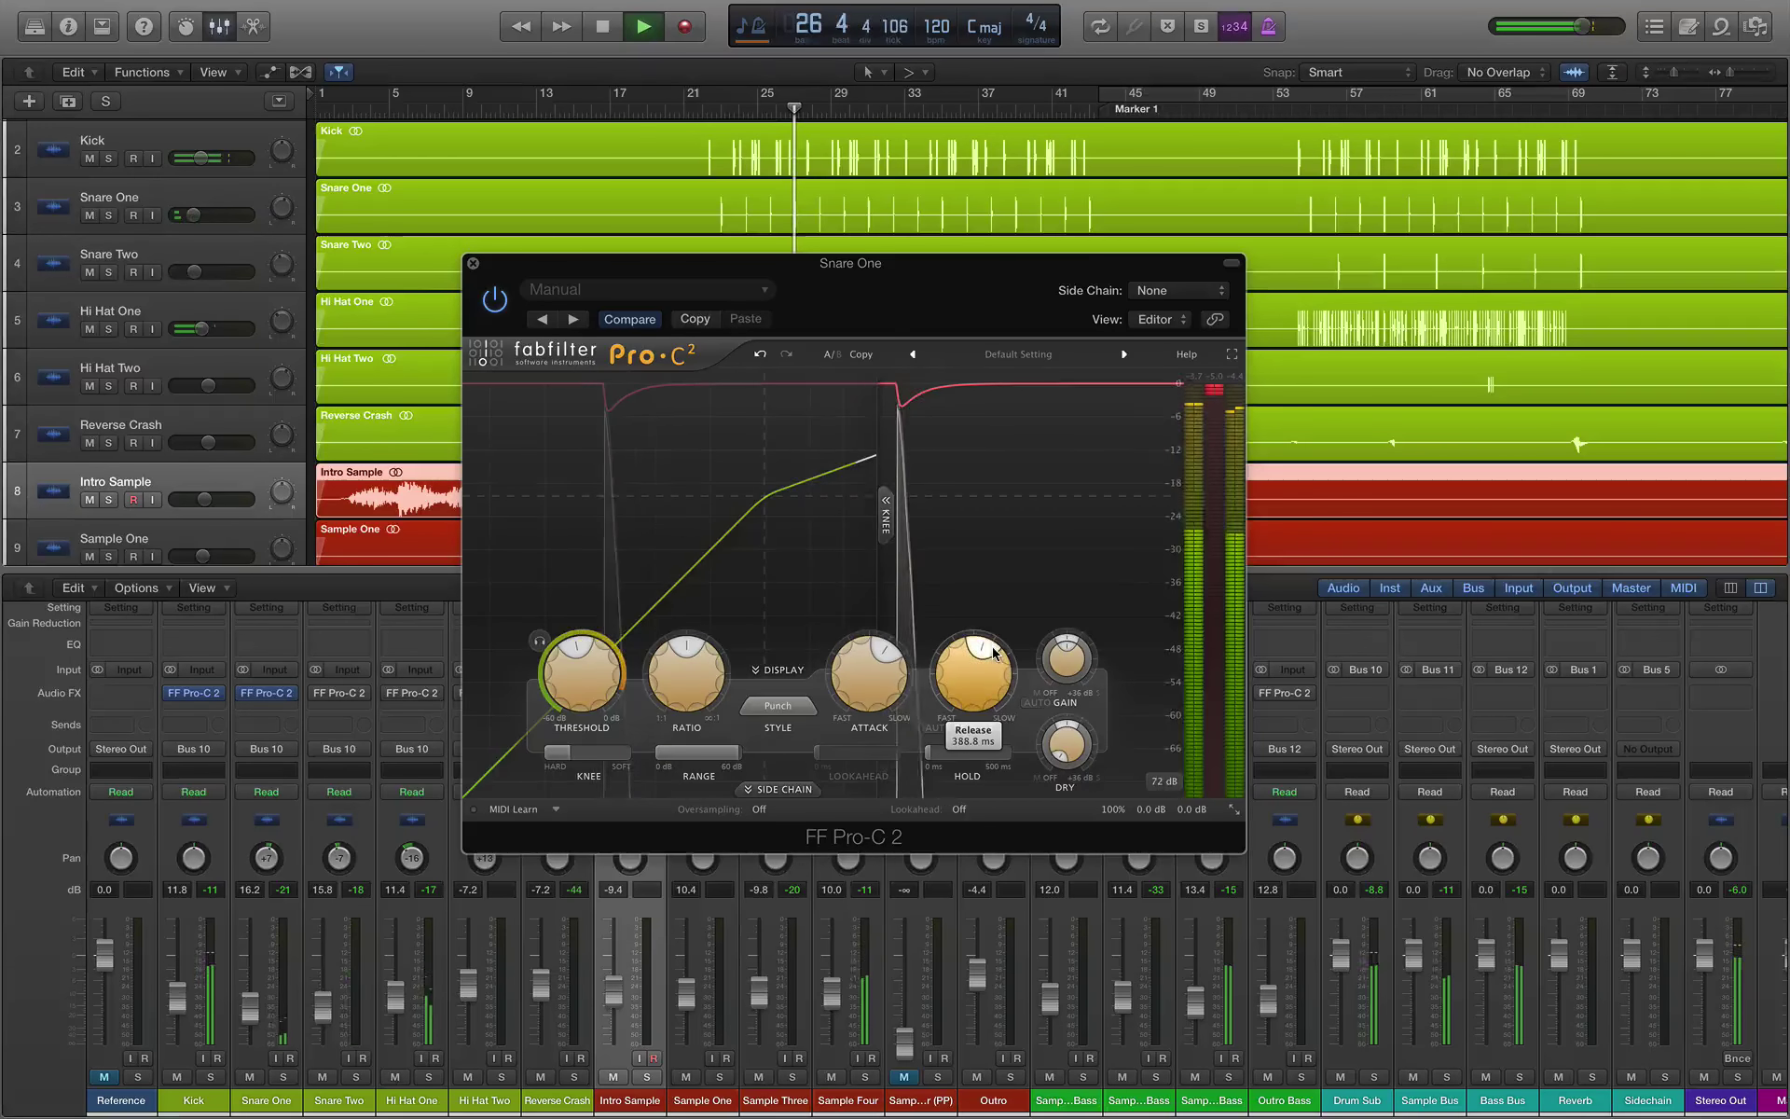
{"action": "scroll", "coordinate": [955, 651], "scroll_direction": "up", "scroll_amount": 2}
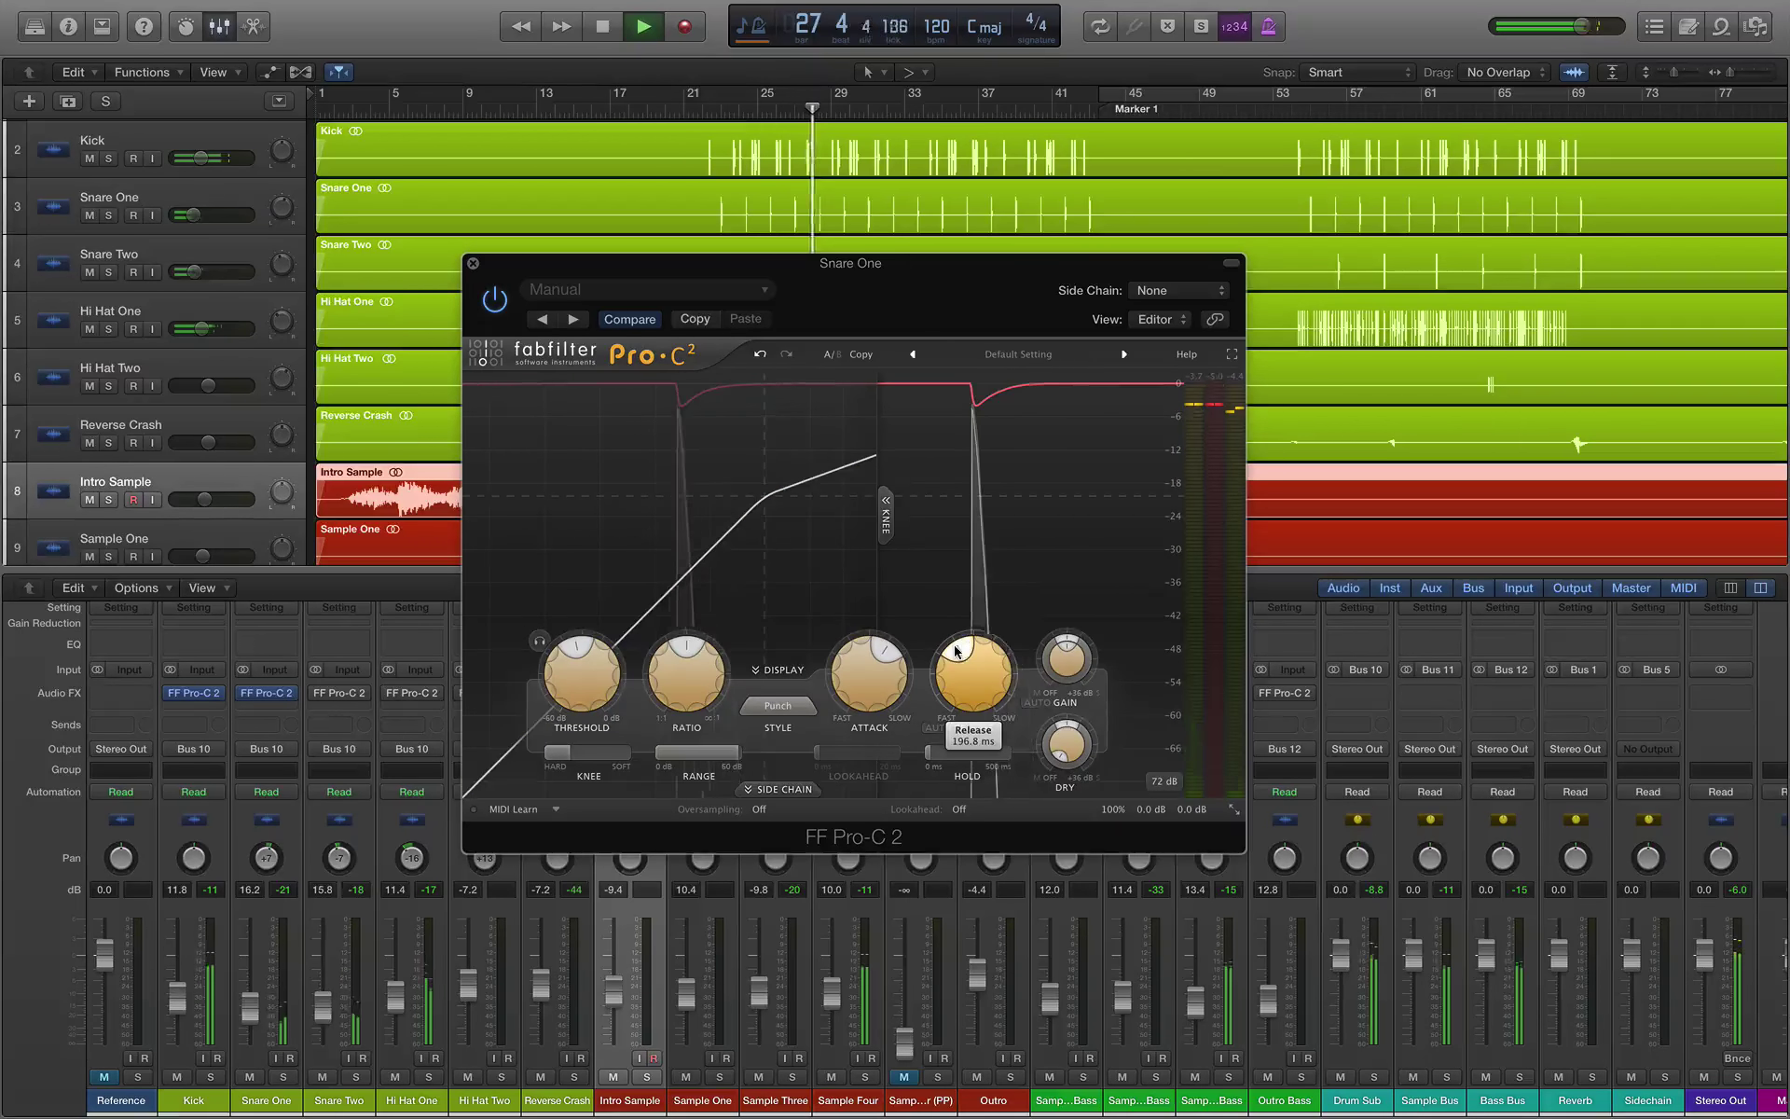
{"action": "mouse_move", "coordinate": [1074, 661]}
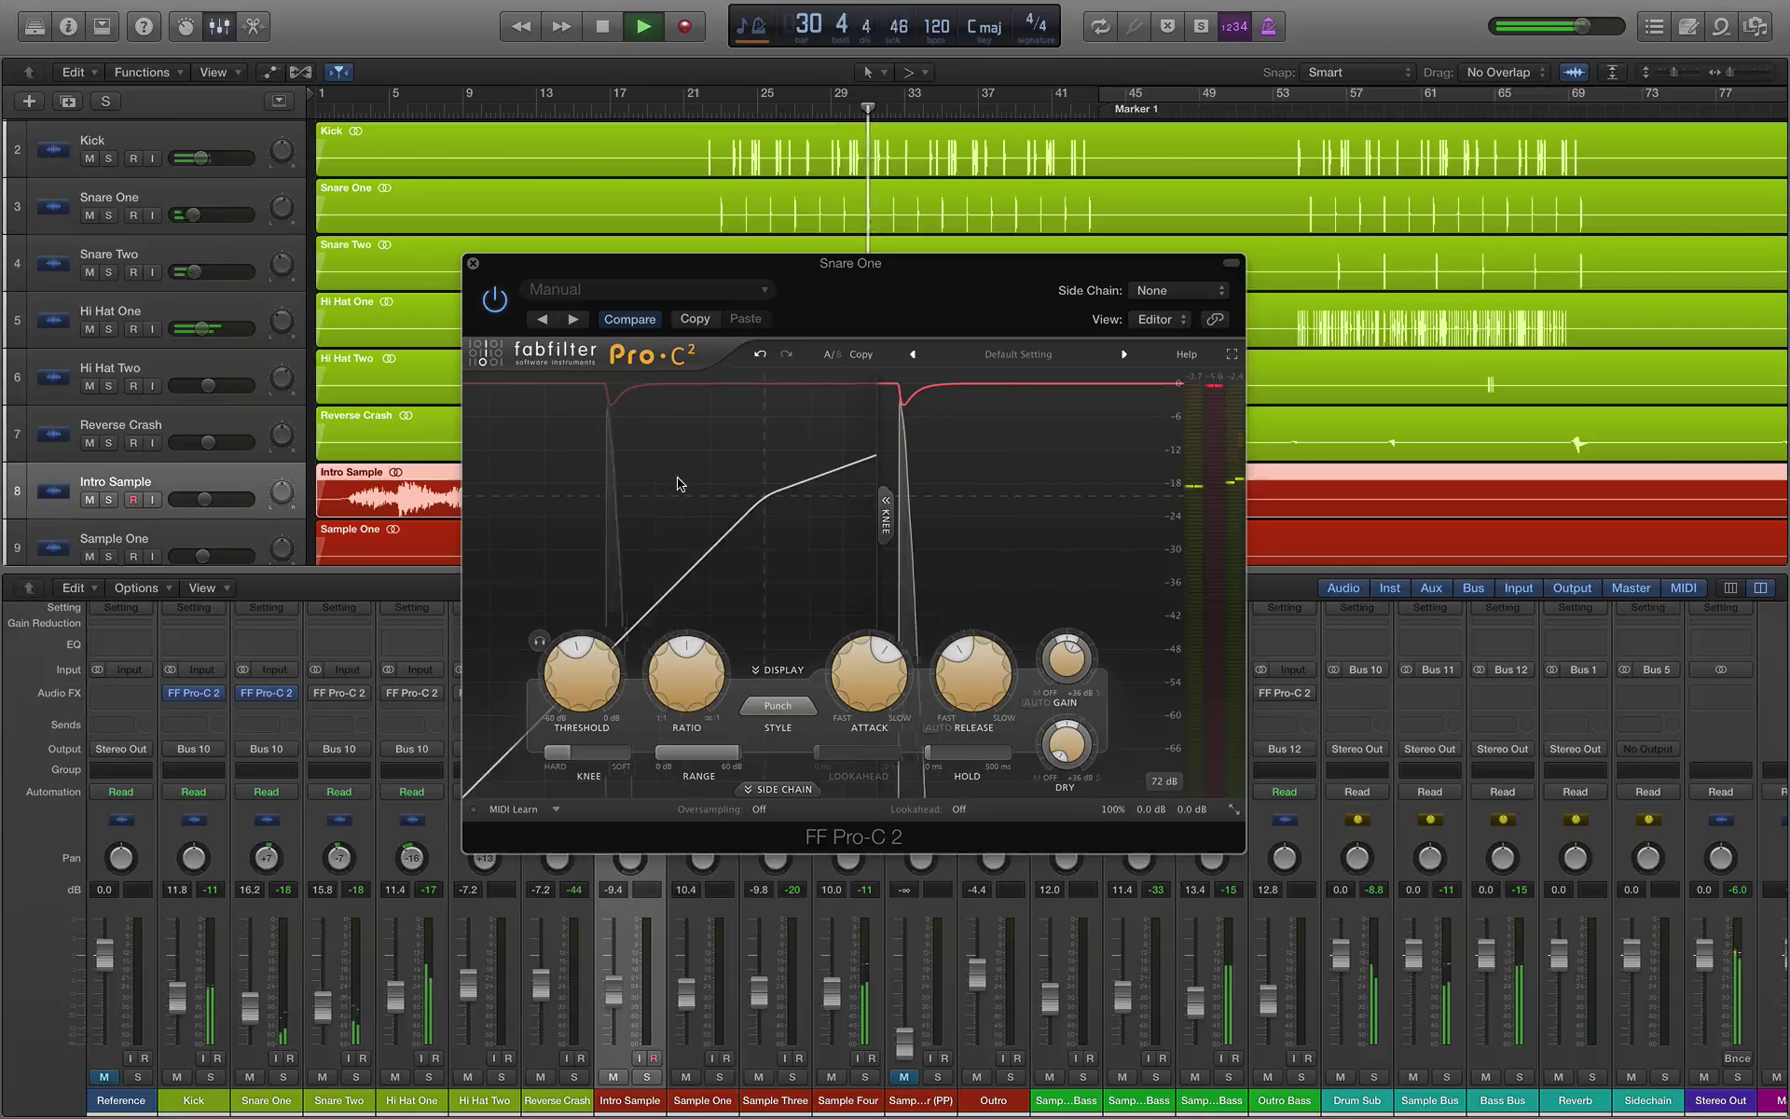
{"action": "key", "text": "space"}
{"action": "key", "text": "super+w"}
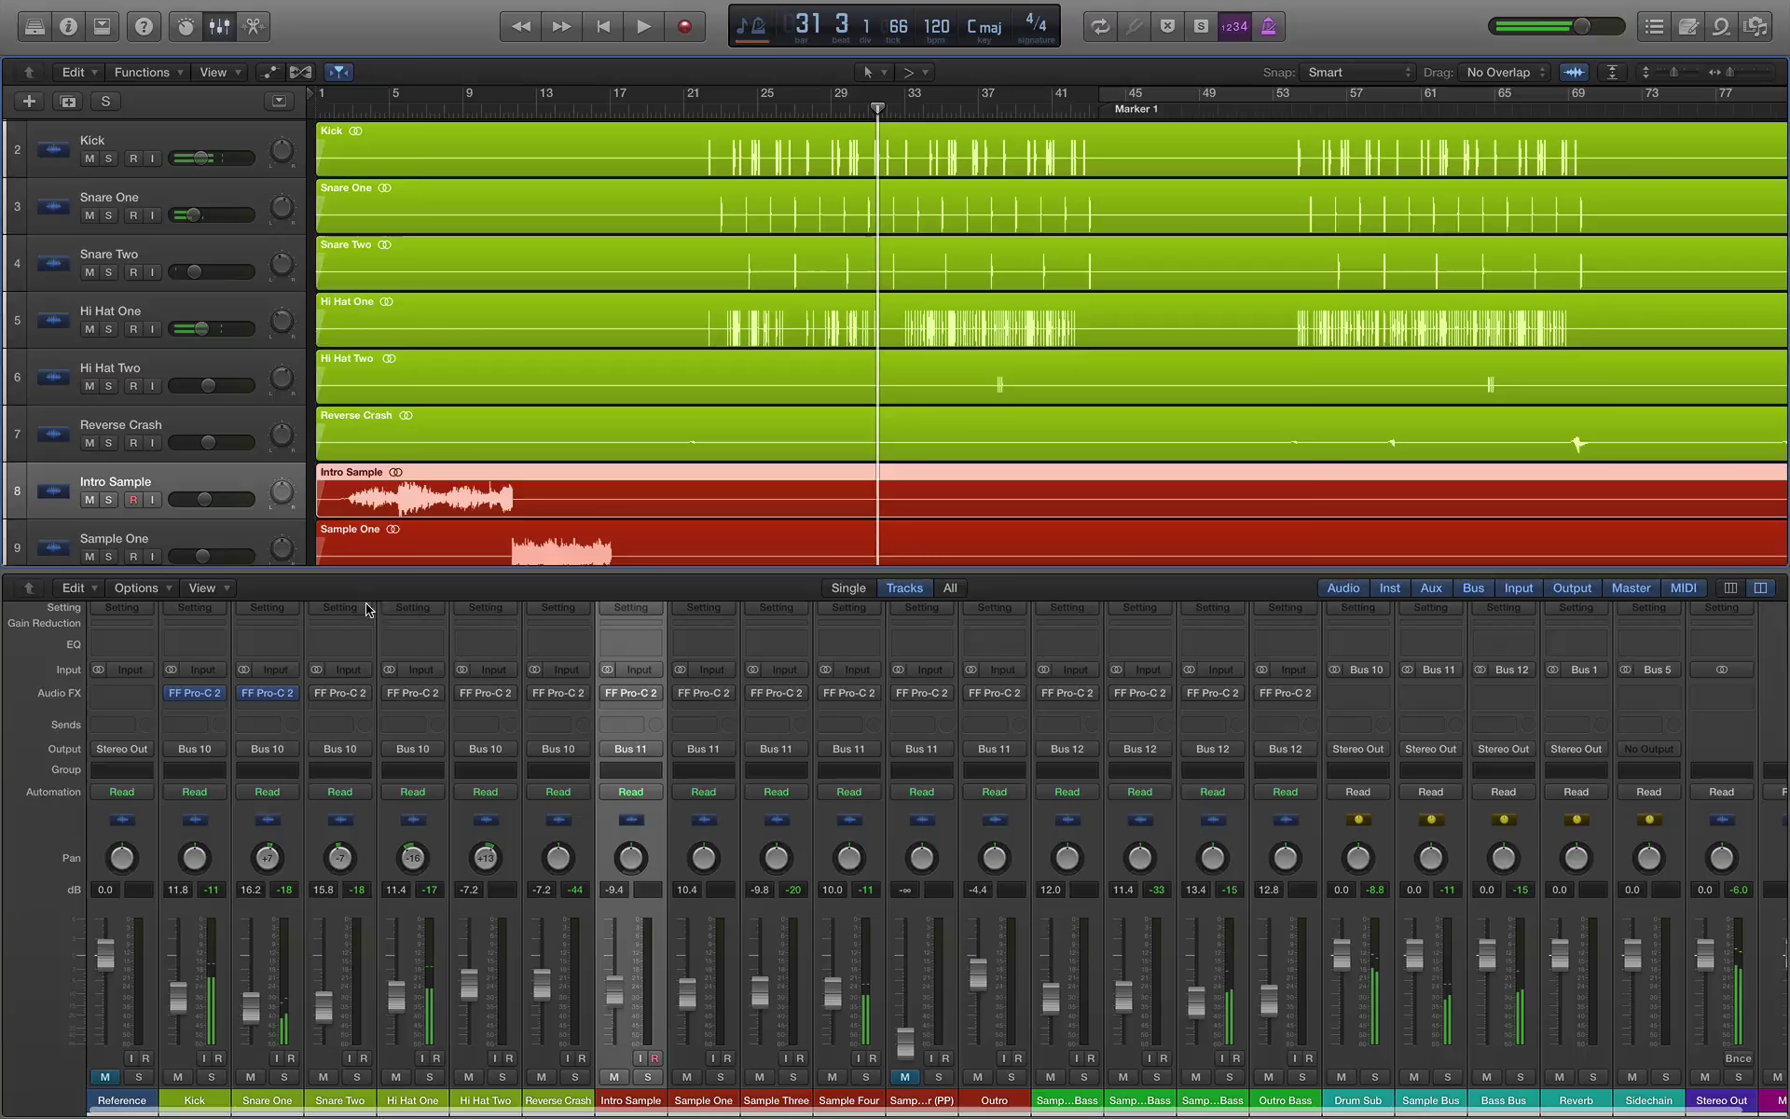
Step: Reopen the Snare One compressor, play the mix to check its effect, and close its window
{"action": "left_click", "coordinate": [262, 694]}
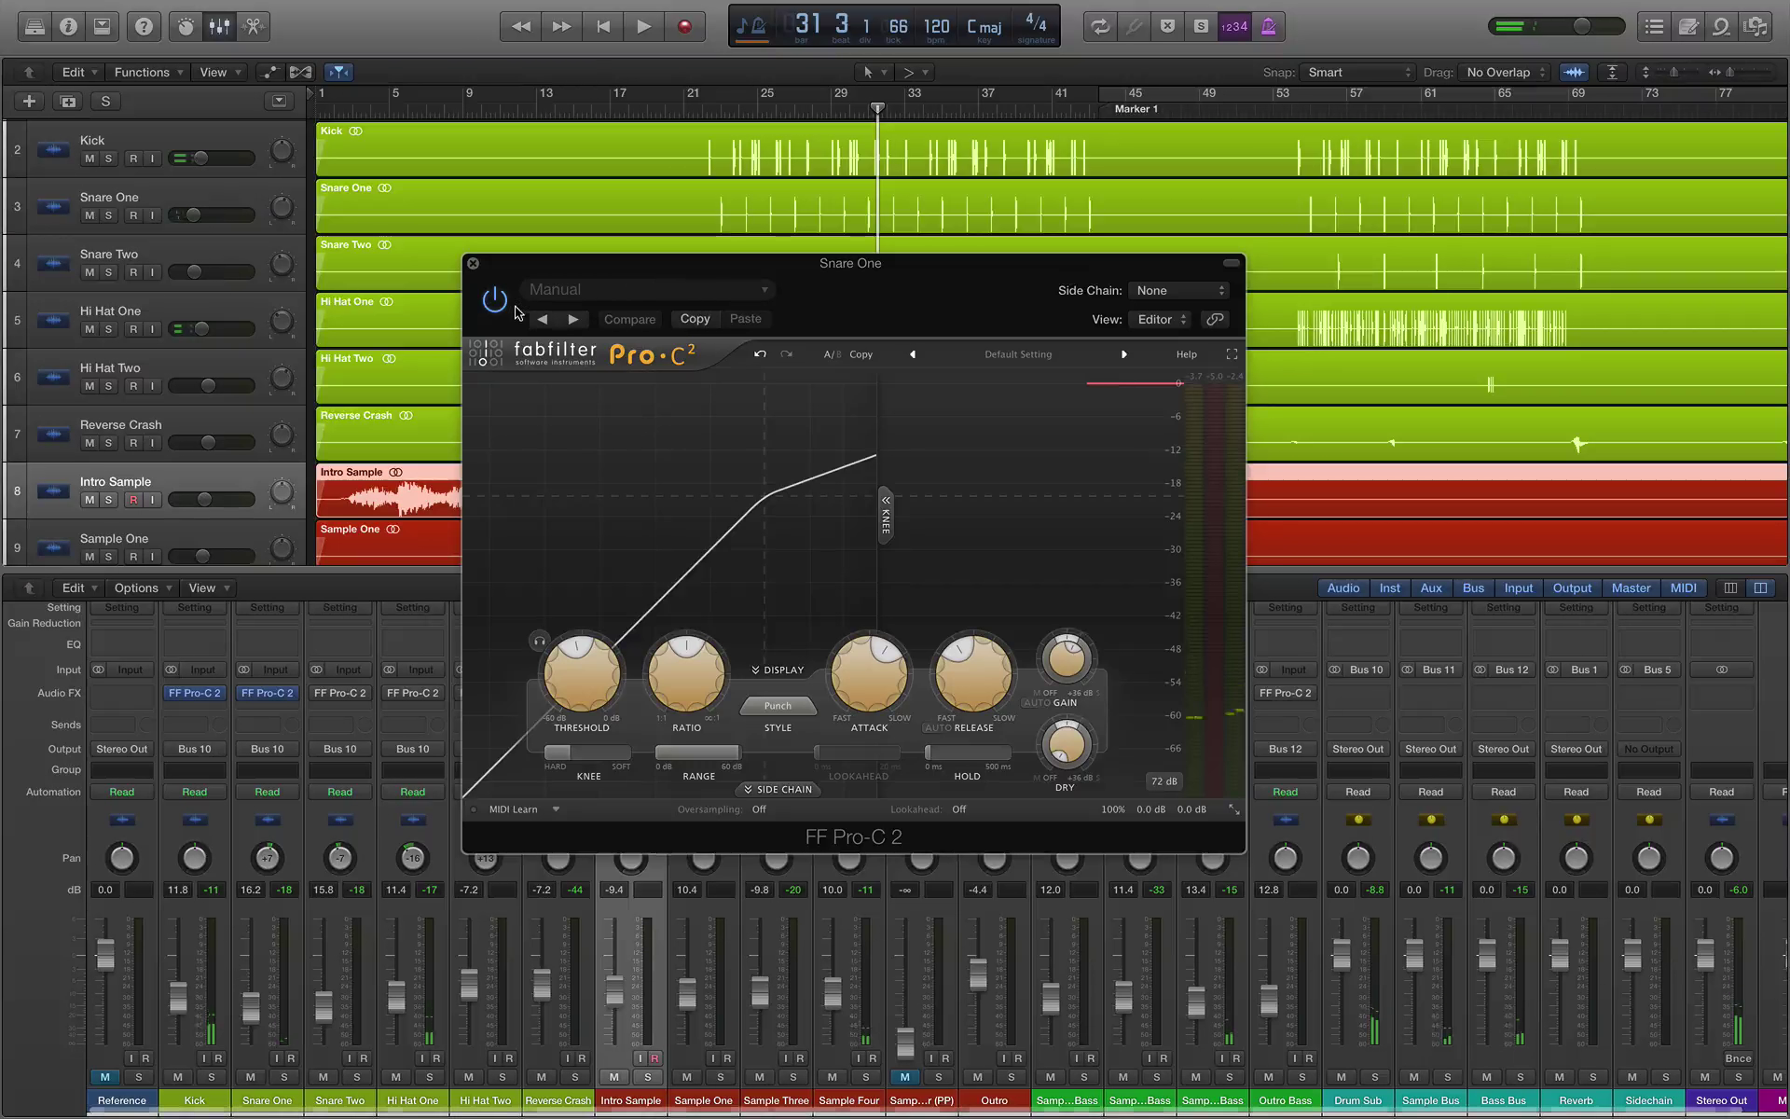
{"action": "key", "text": "space"}
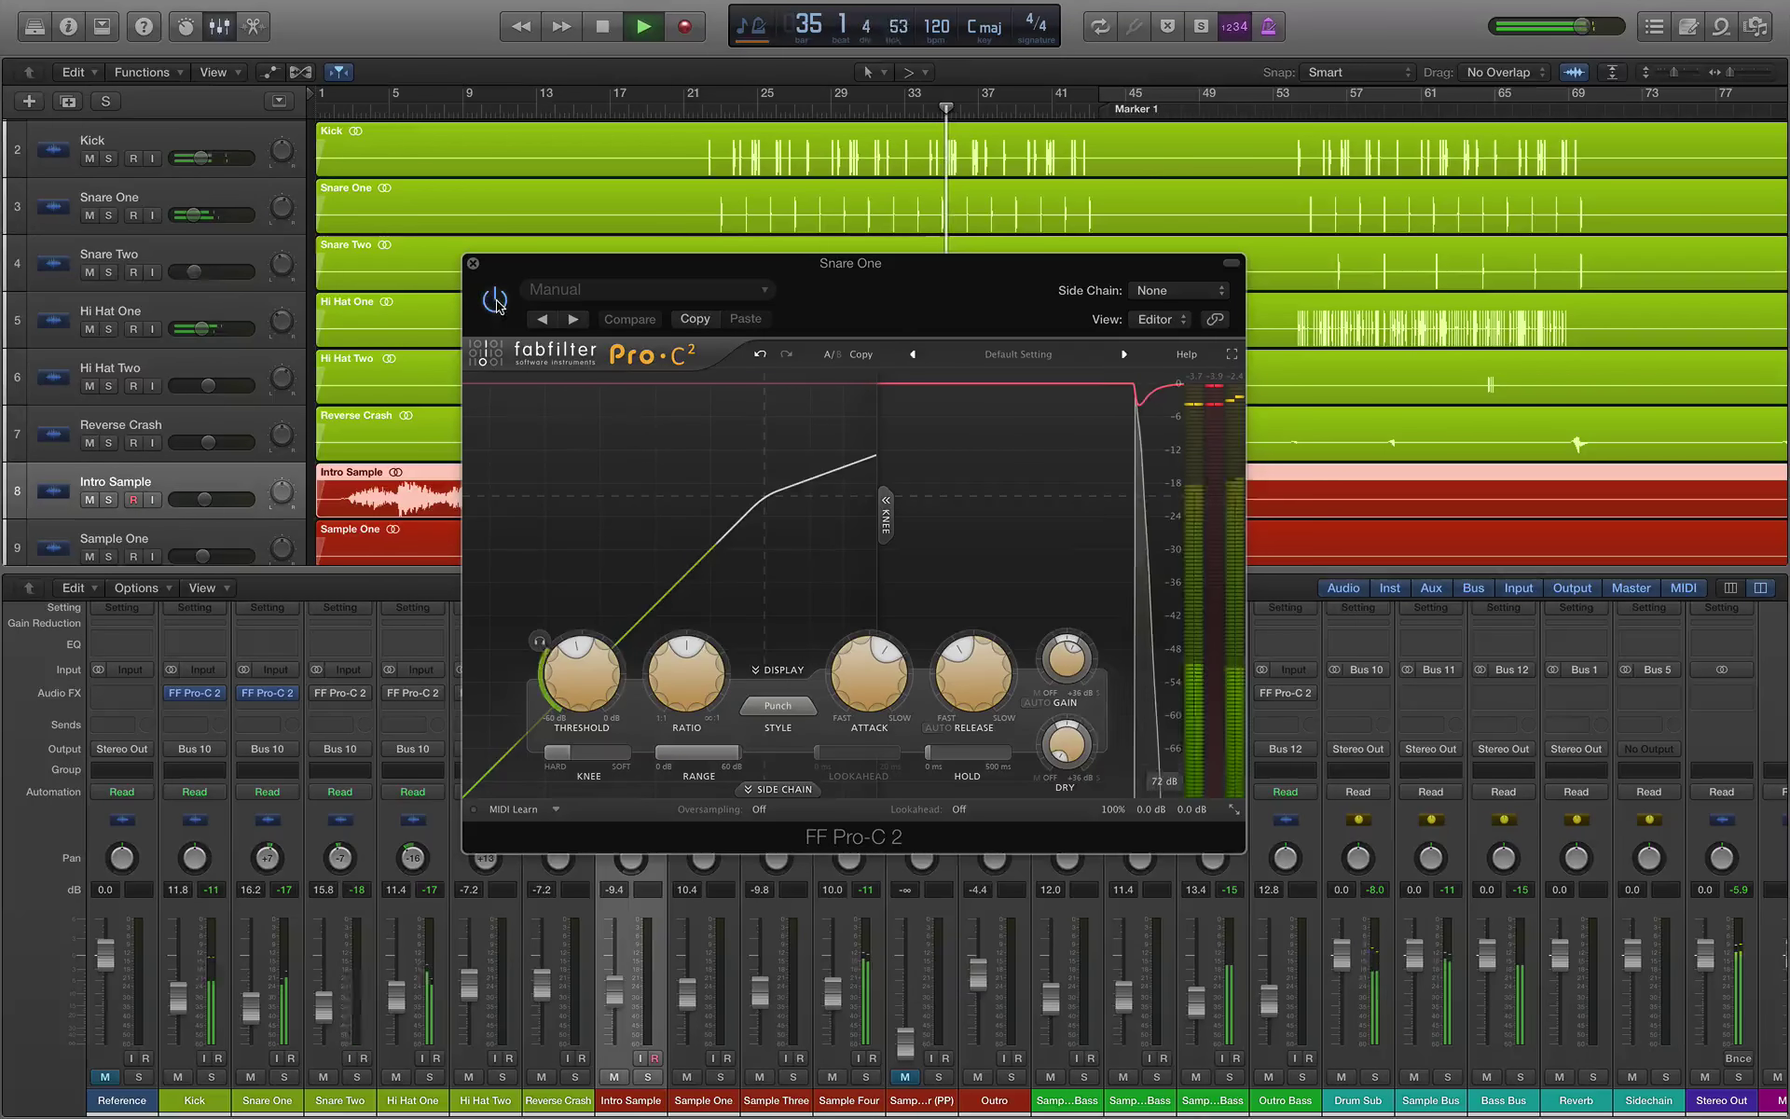
{"action": "left_click", "coordinate": [473, 263]}
{"action": "key", "text": "space"}
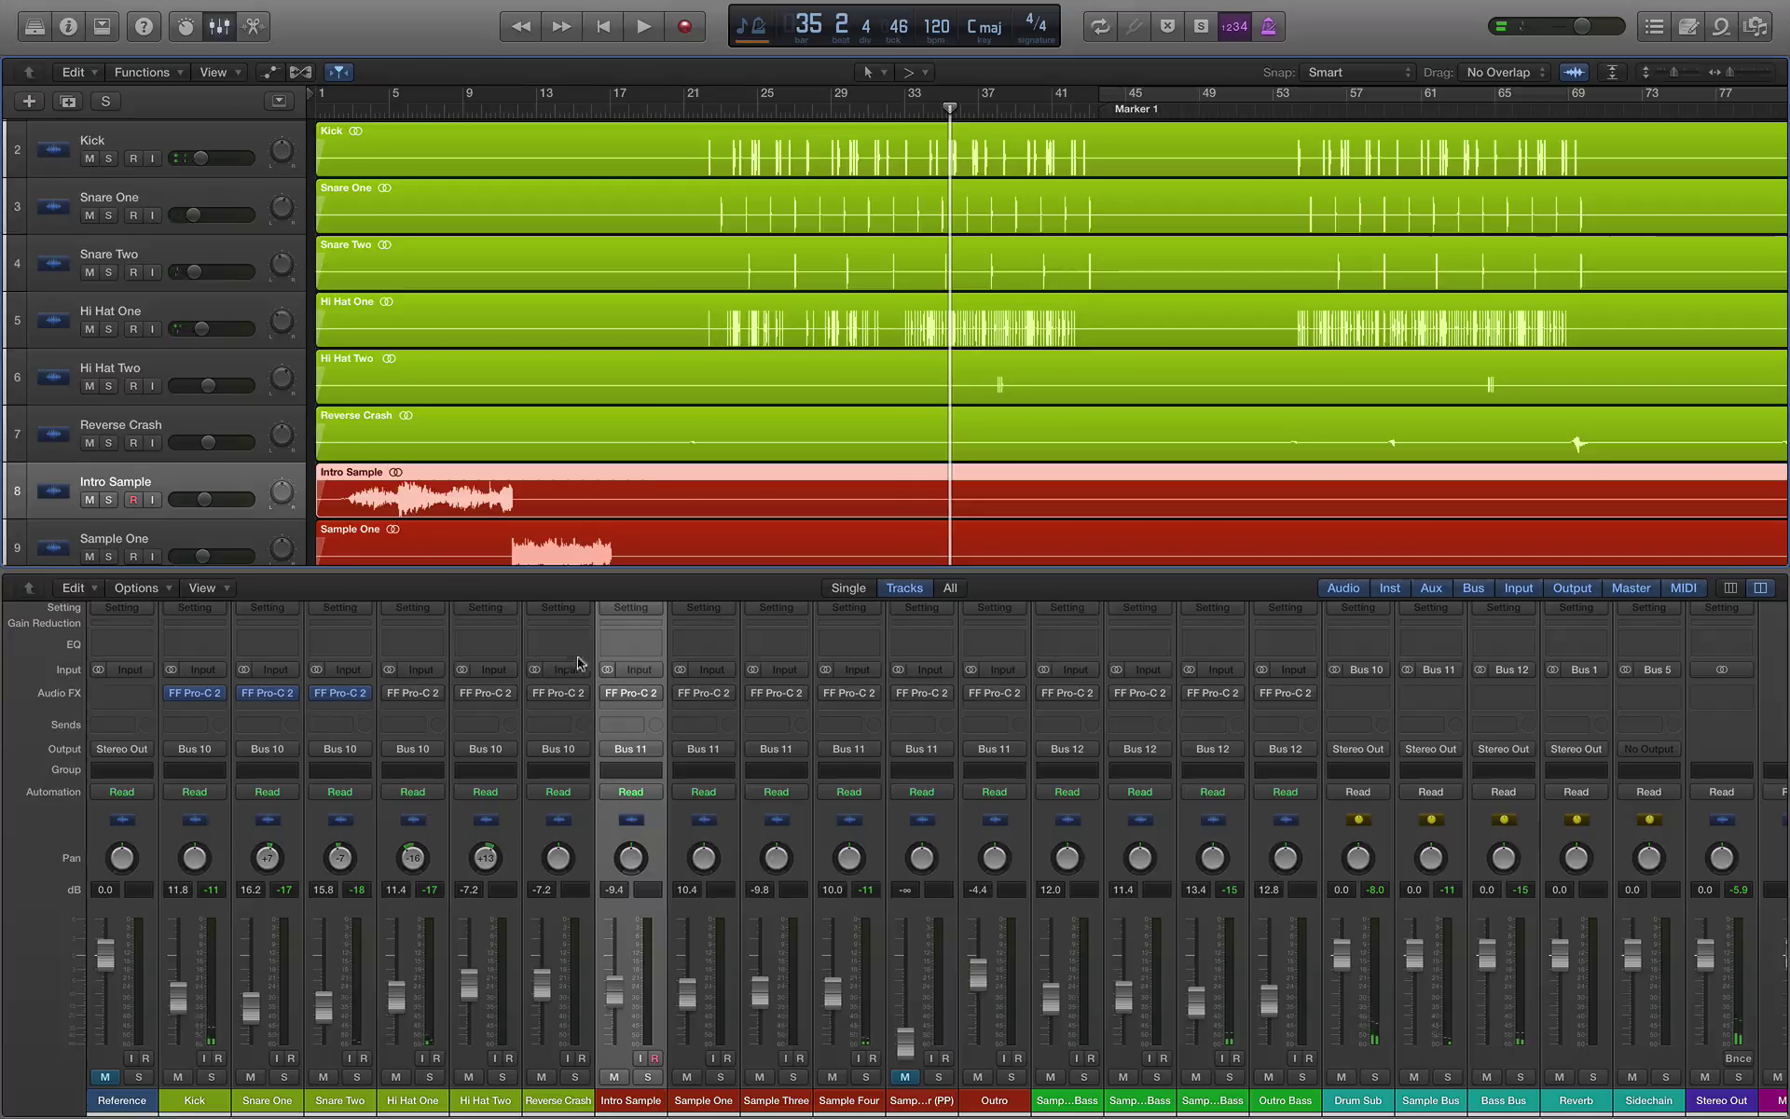
Step: Play the mix from bar 22, open the Snare Two compressor and turn off its auto gain
{"action": "left_click", "coordinate": [704, 109]}
{"action": "key", "text": "space"}
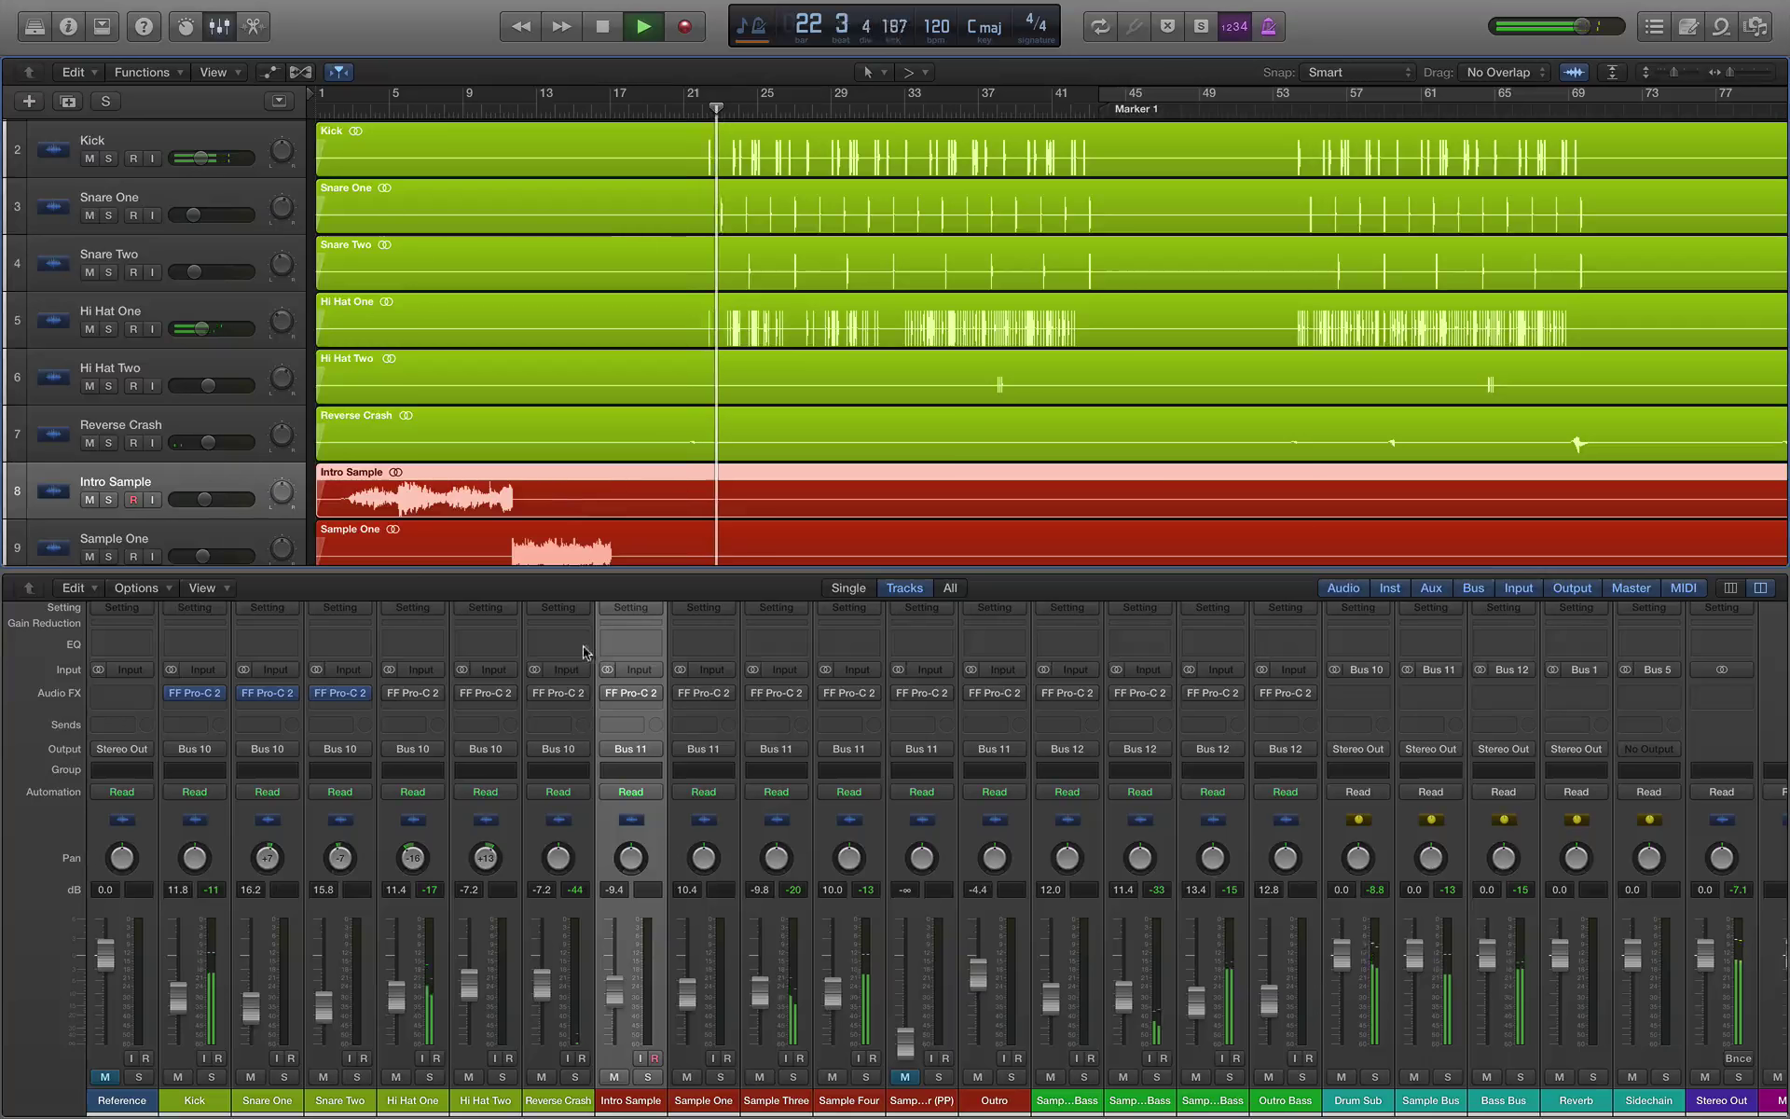
{"action": "left_click", "coordinate": [340, 693]}
{"action": "left_click_drag", "start_coordinate": [569, 97], "coordinate": [628, 128]}
{"action": "key", "text": "space"}
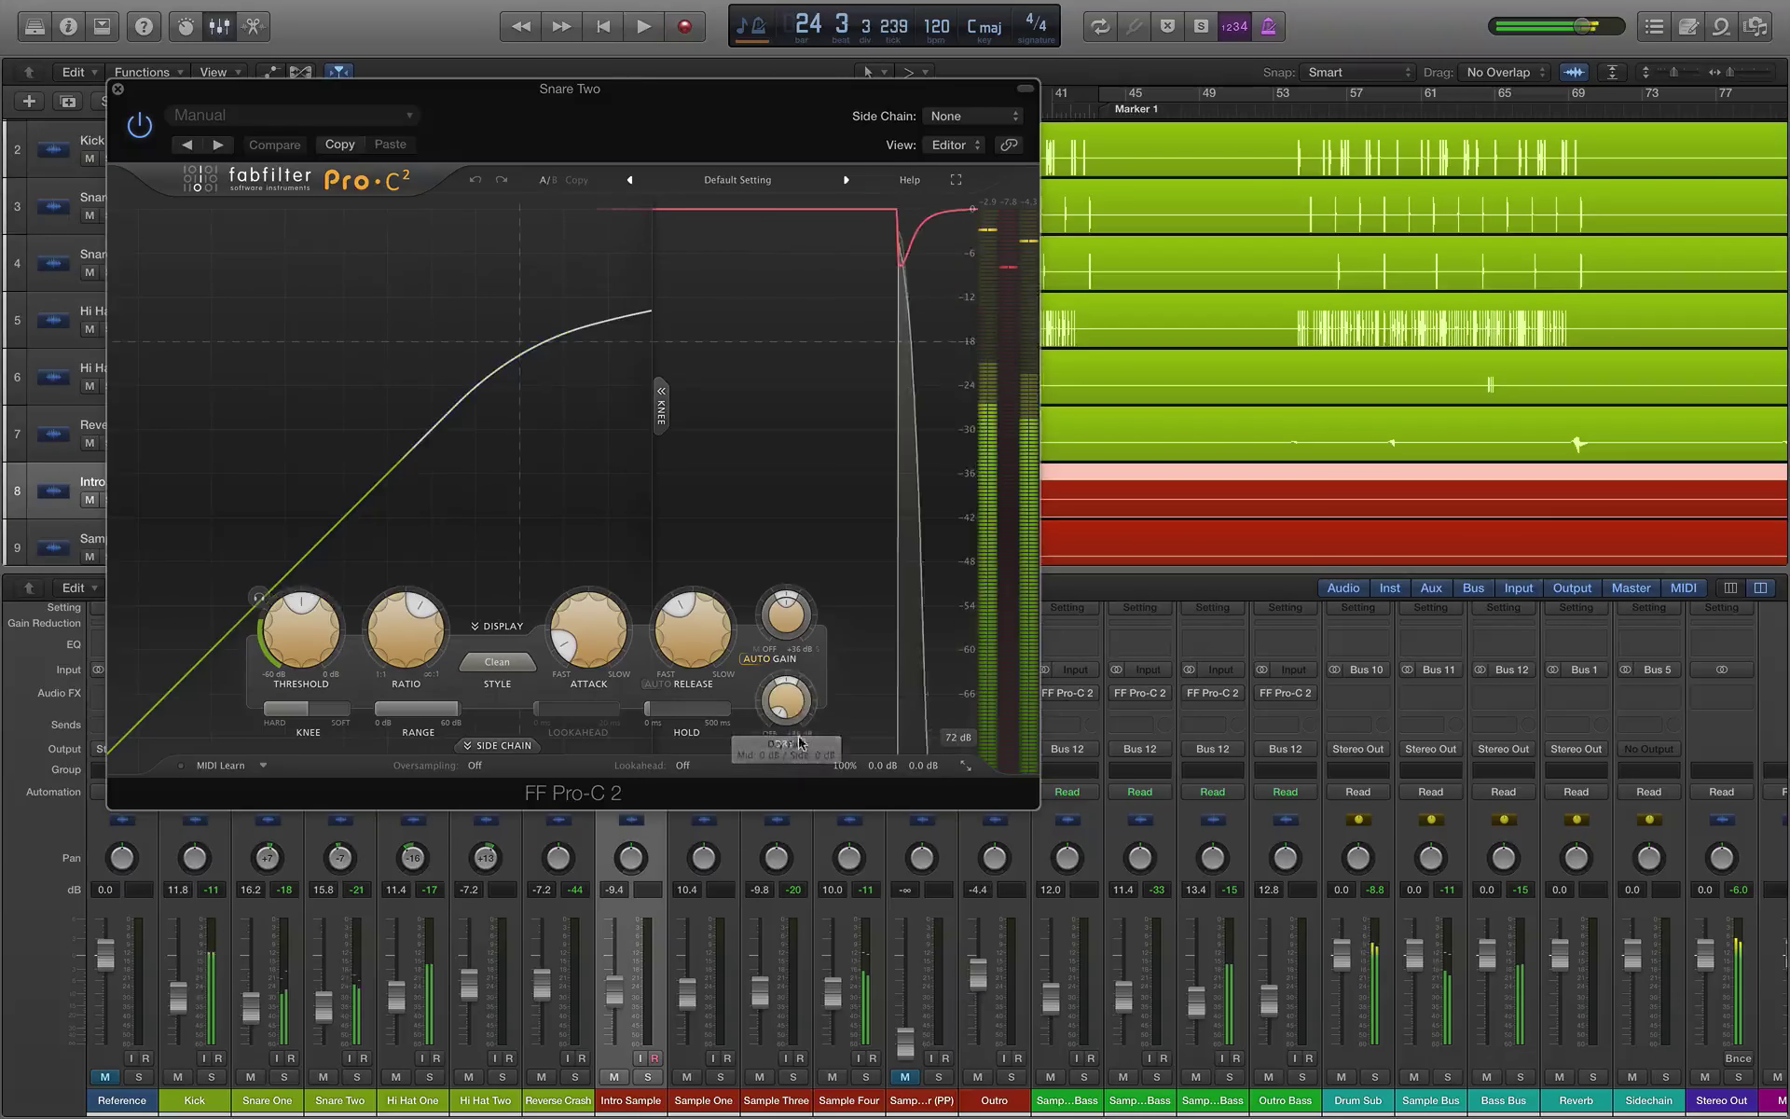
Step: Switch the Snare Two compressor's interface to Medium size and set its style to Punch
{"action": "left_click", "coordinate": [965, 764]}
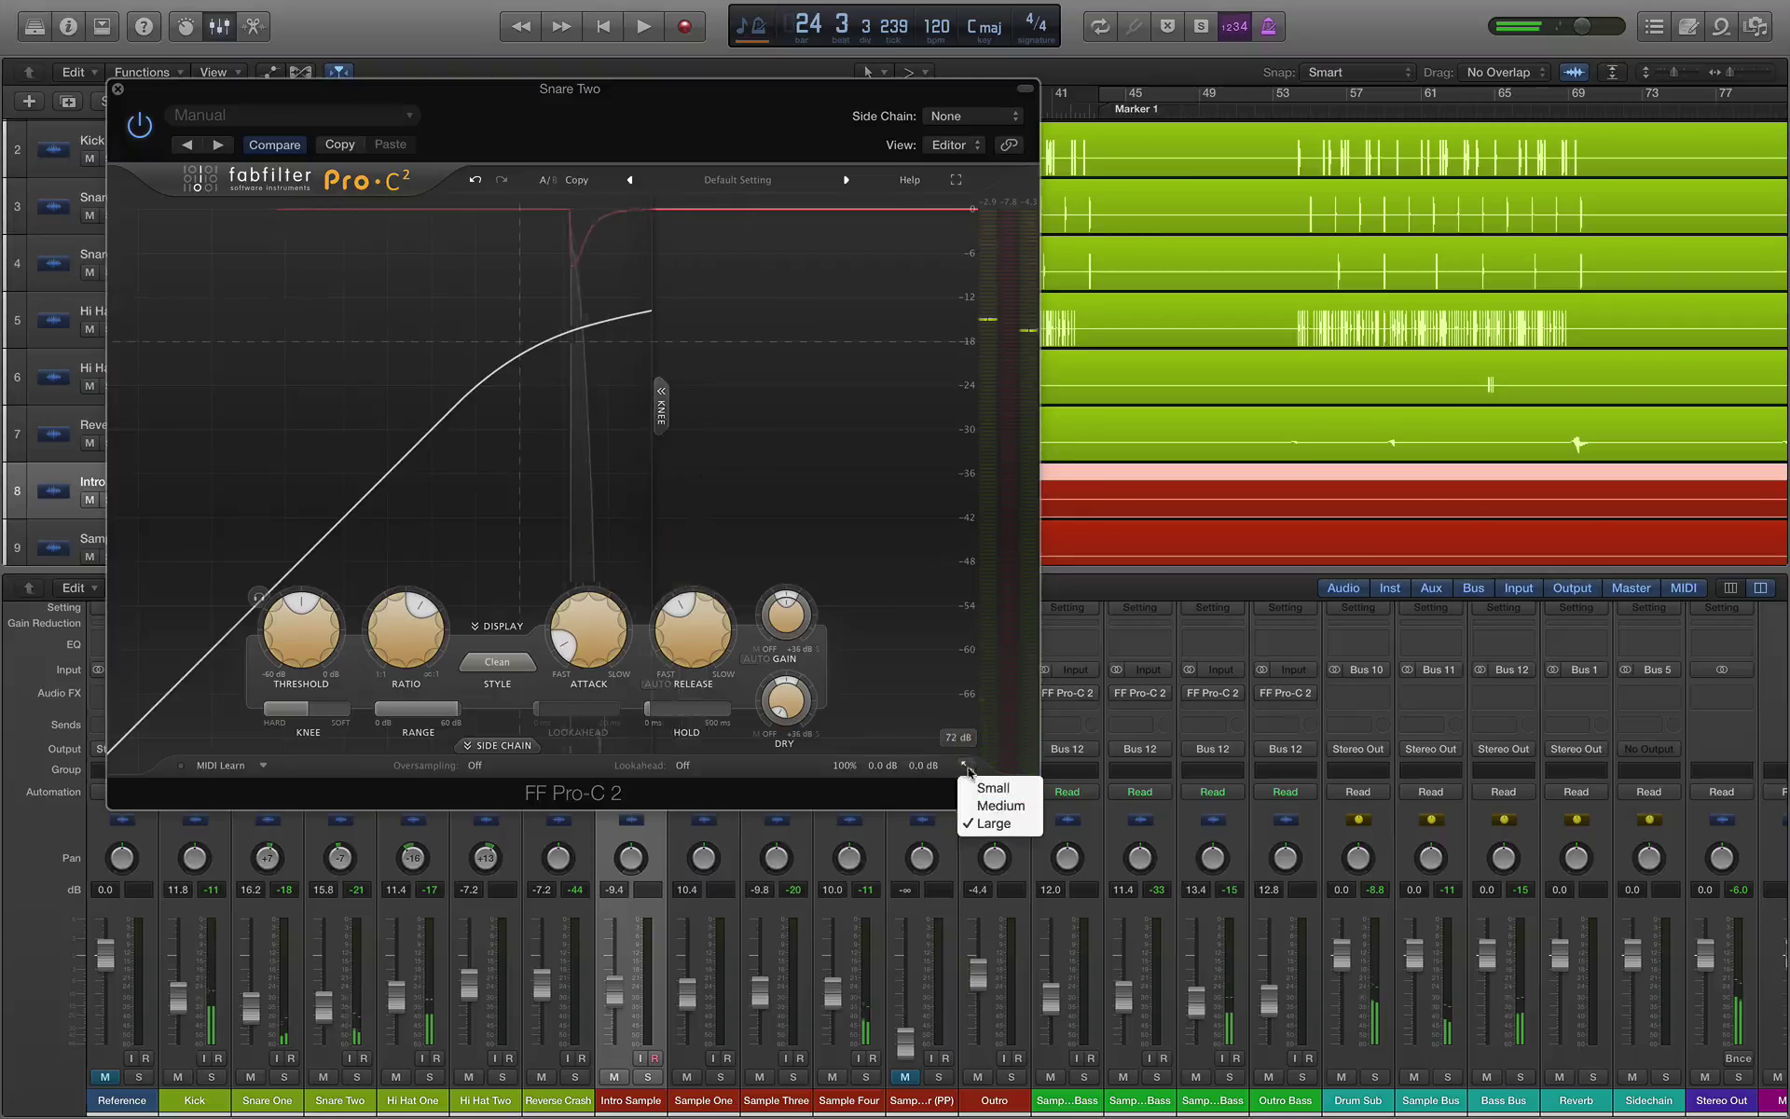
{"action": "left_click", "coordinate": [981, 800]}
{"action": "left_click_drag", "start_coordinate": [690, 172], "coordinate": [969, 225]}
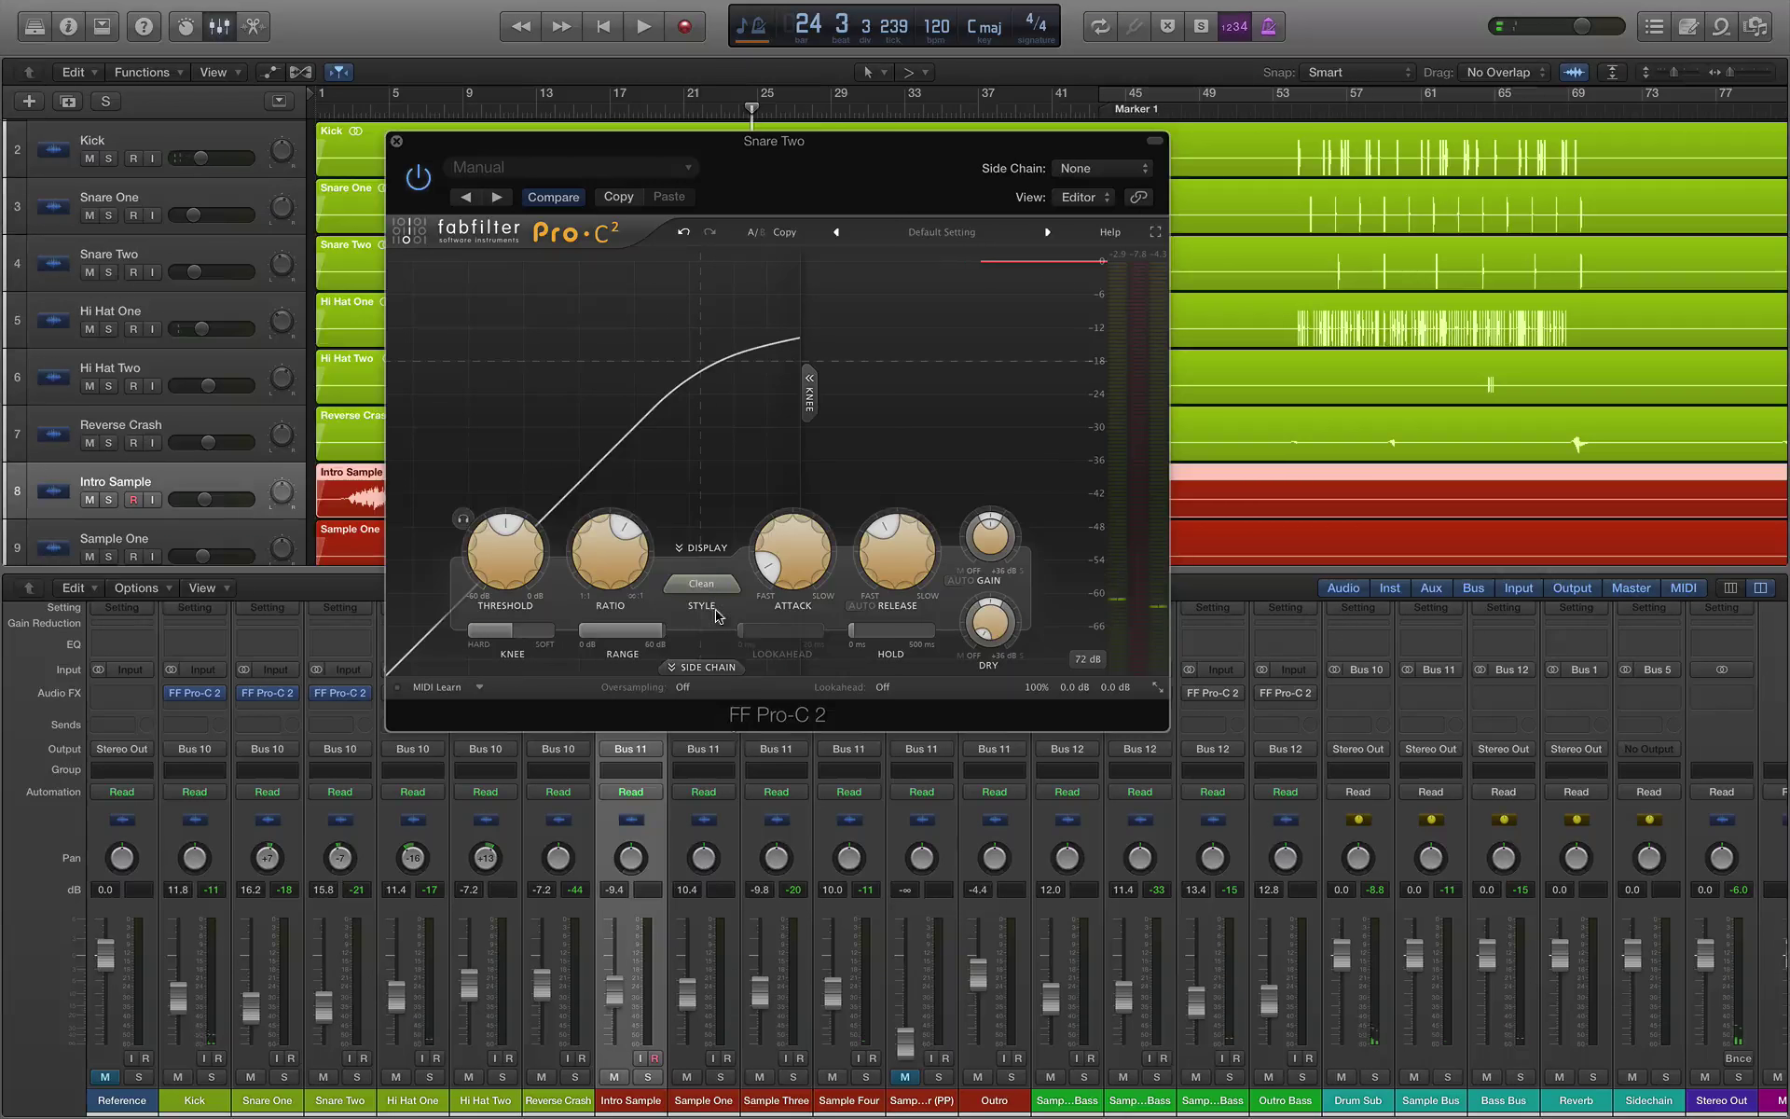
{"action": "left_click", "coordinate": [702, 584]}
{"action": "left_click", "coordinate": [701, 713]}
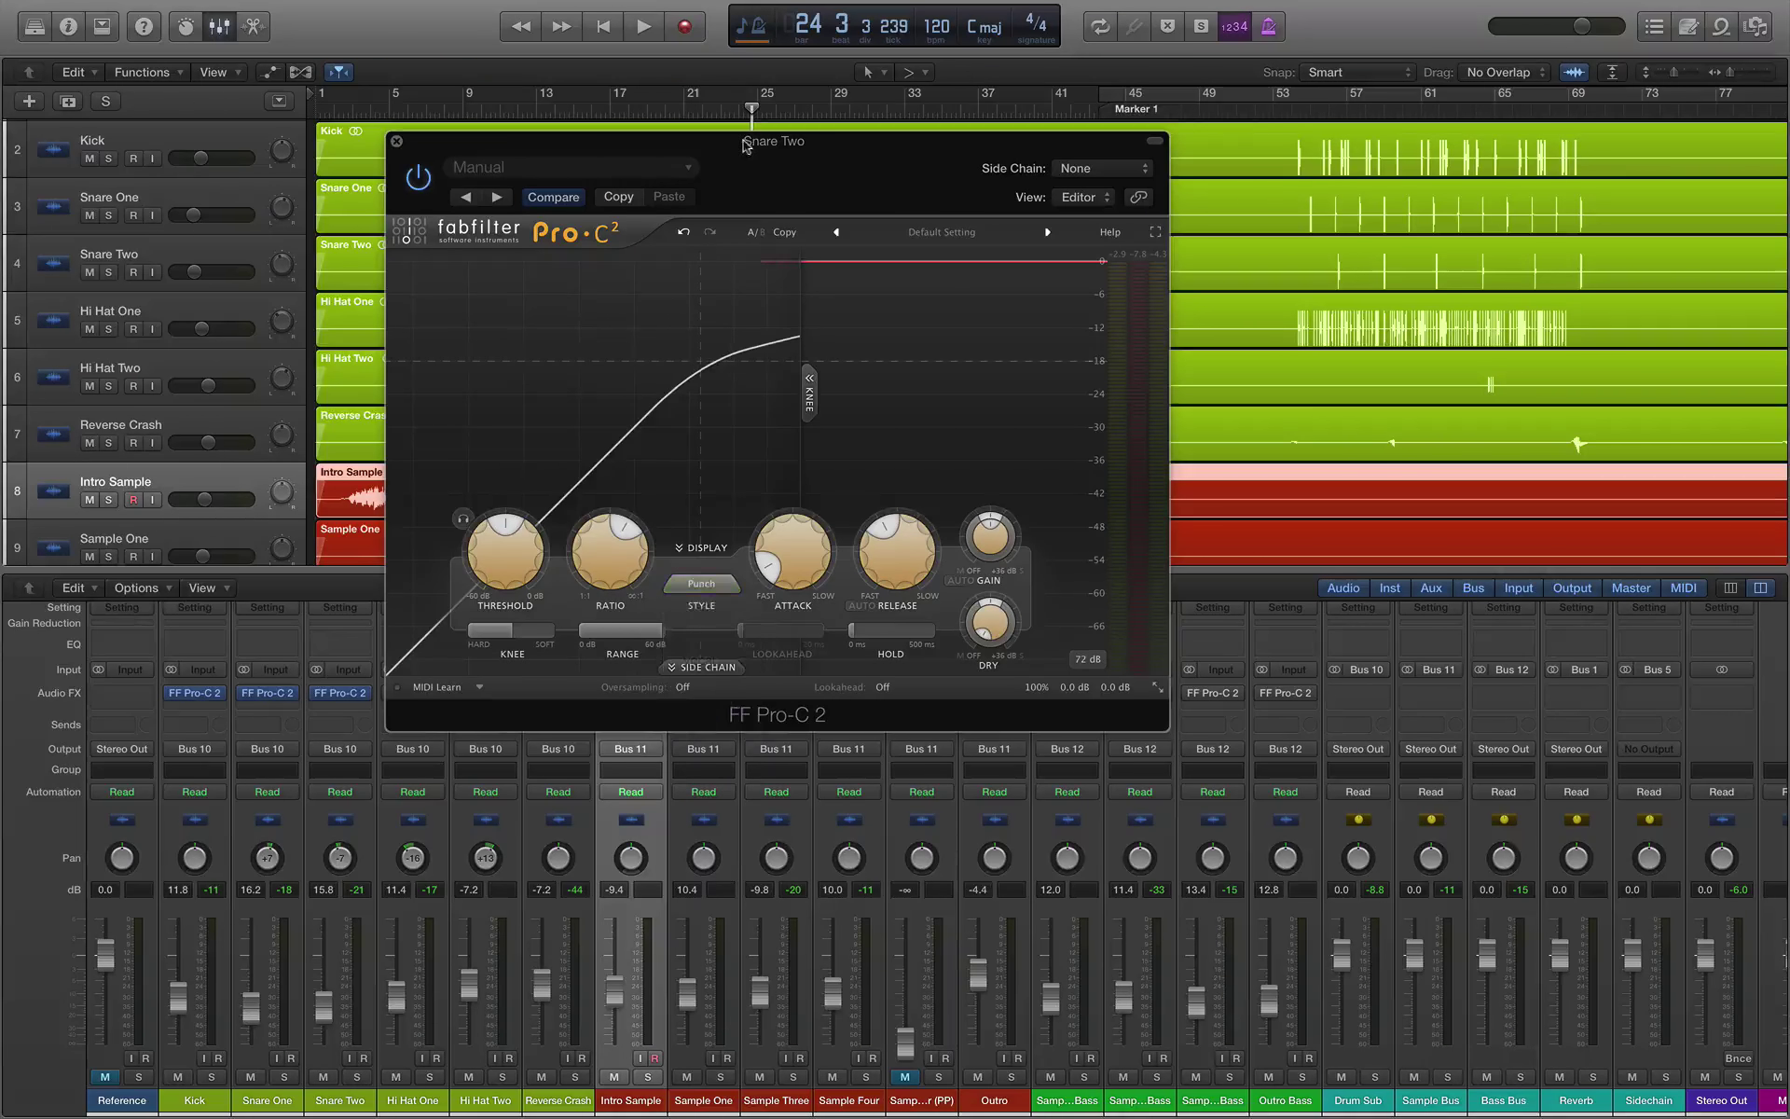
{"action": "left_click_drag", "start_coordinate": [741, 147], "coordinate": [784, 205]}
Step: During playback, set the Snare Two compressor's attack to about 44.59 ms, shorten its release and reduce its knee to fully hard
{"action": "key", "text": "space"}
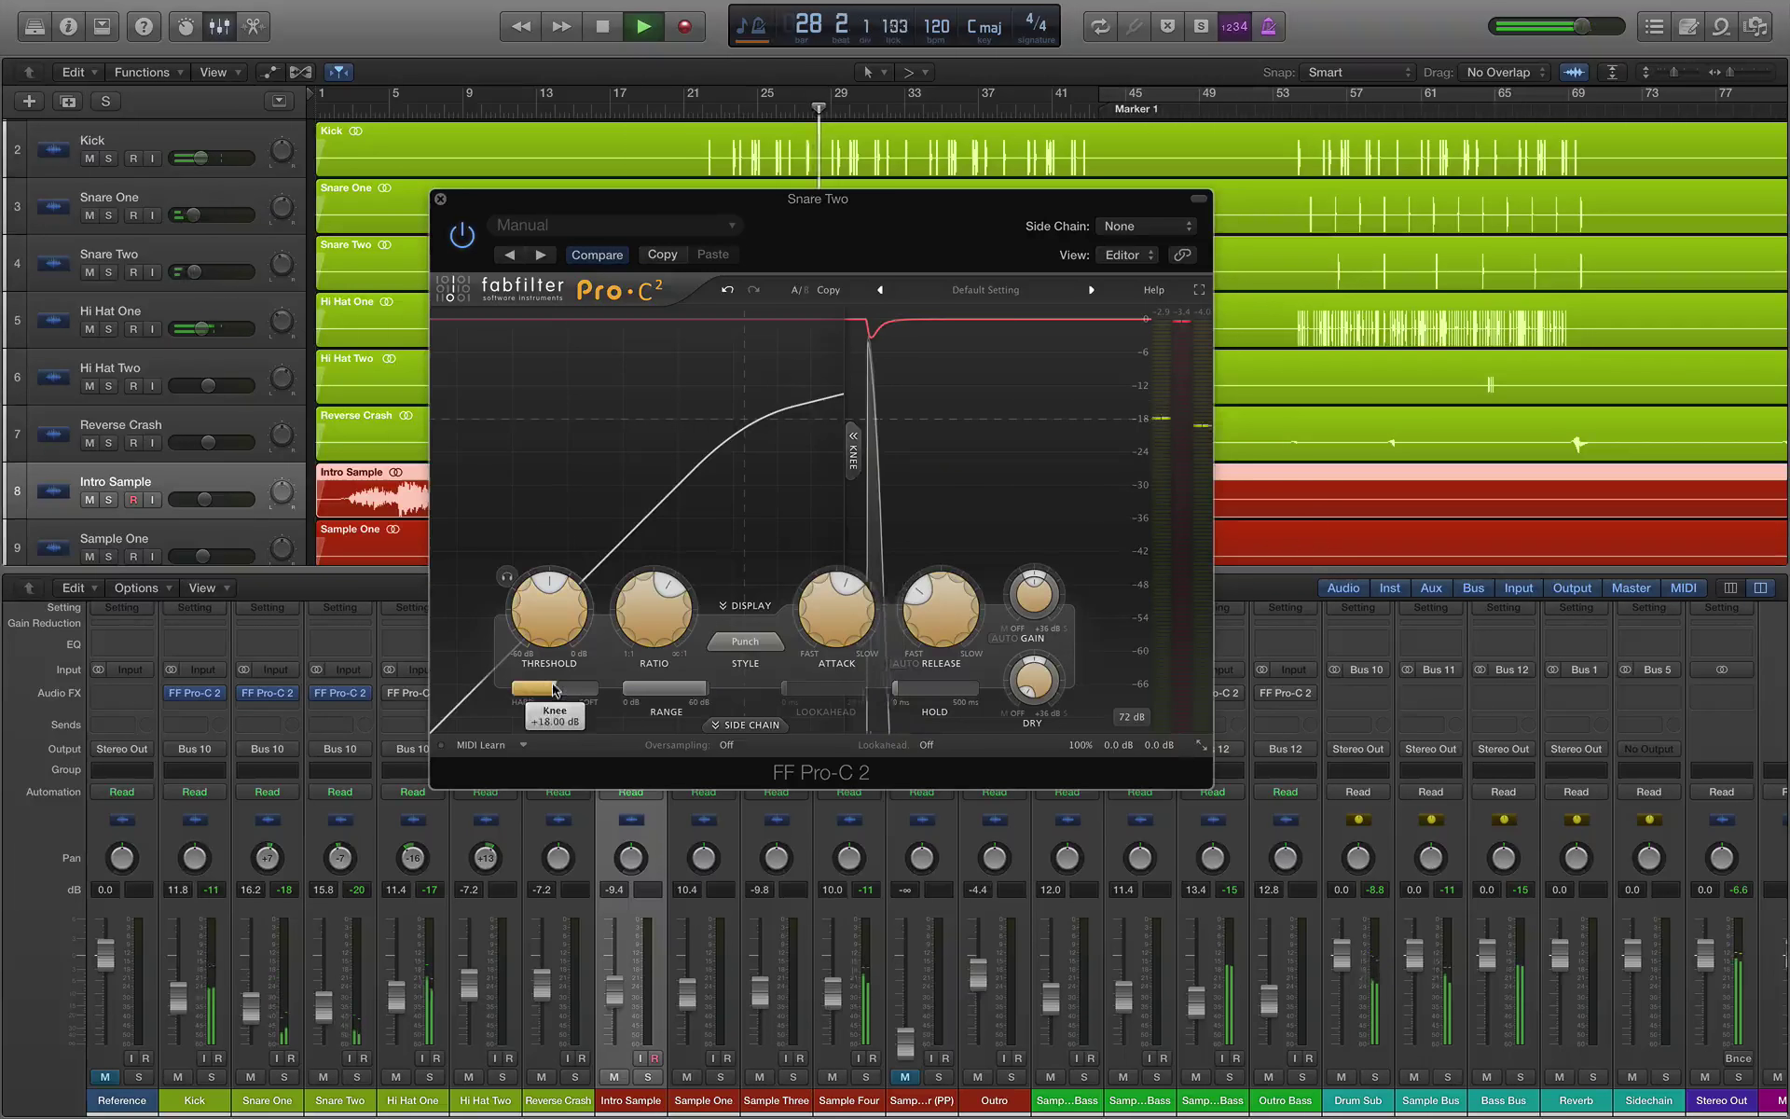
{"action": "left_click_drag", "start_coordinate": [552, 689], "coordinate": [495, 690]}
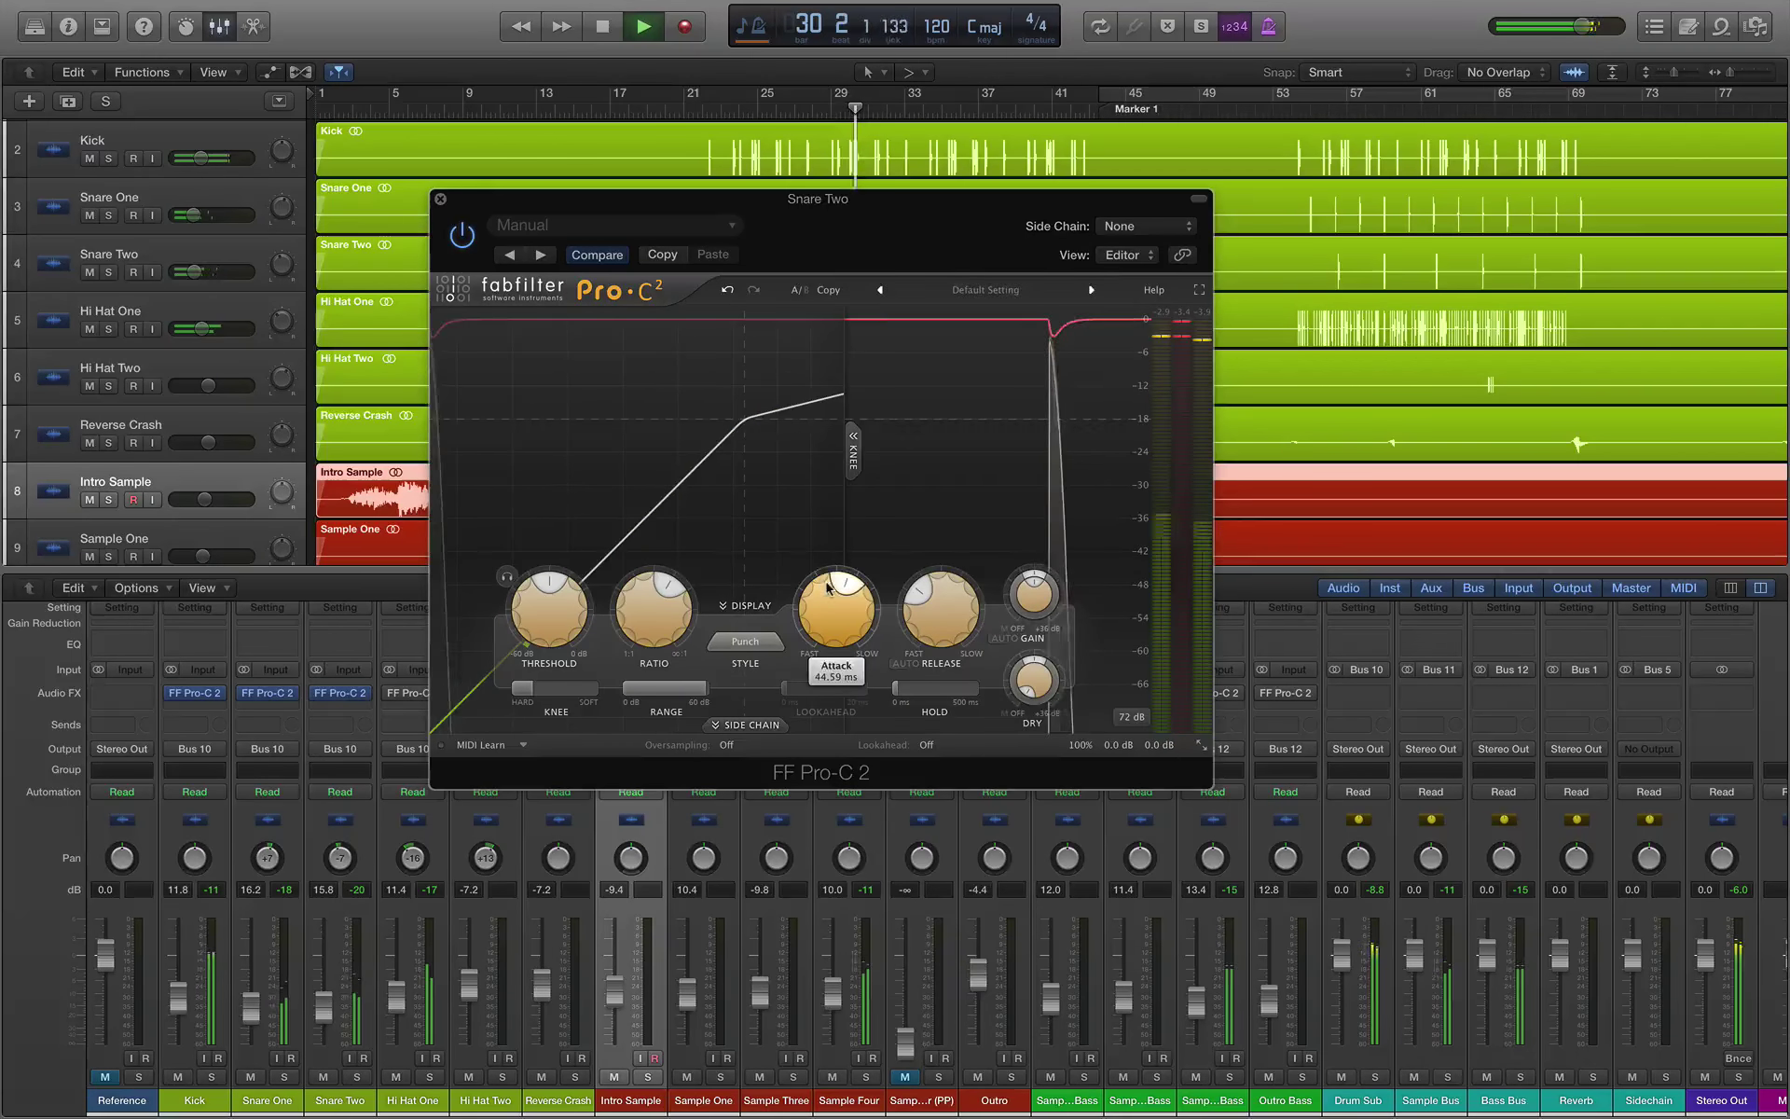
{"action": "key", "text": "space"}
{"action": "left_click_drag", "start_coordinate": [816, 282], "coordinate": [952, 332]}
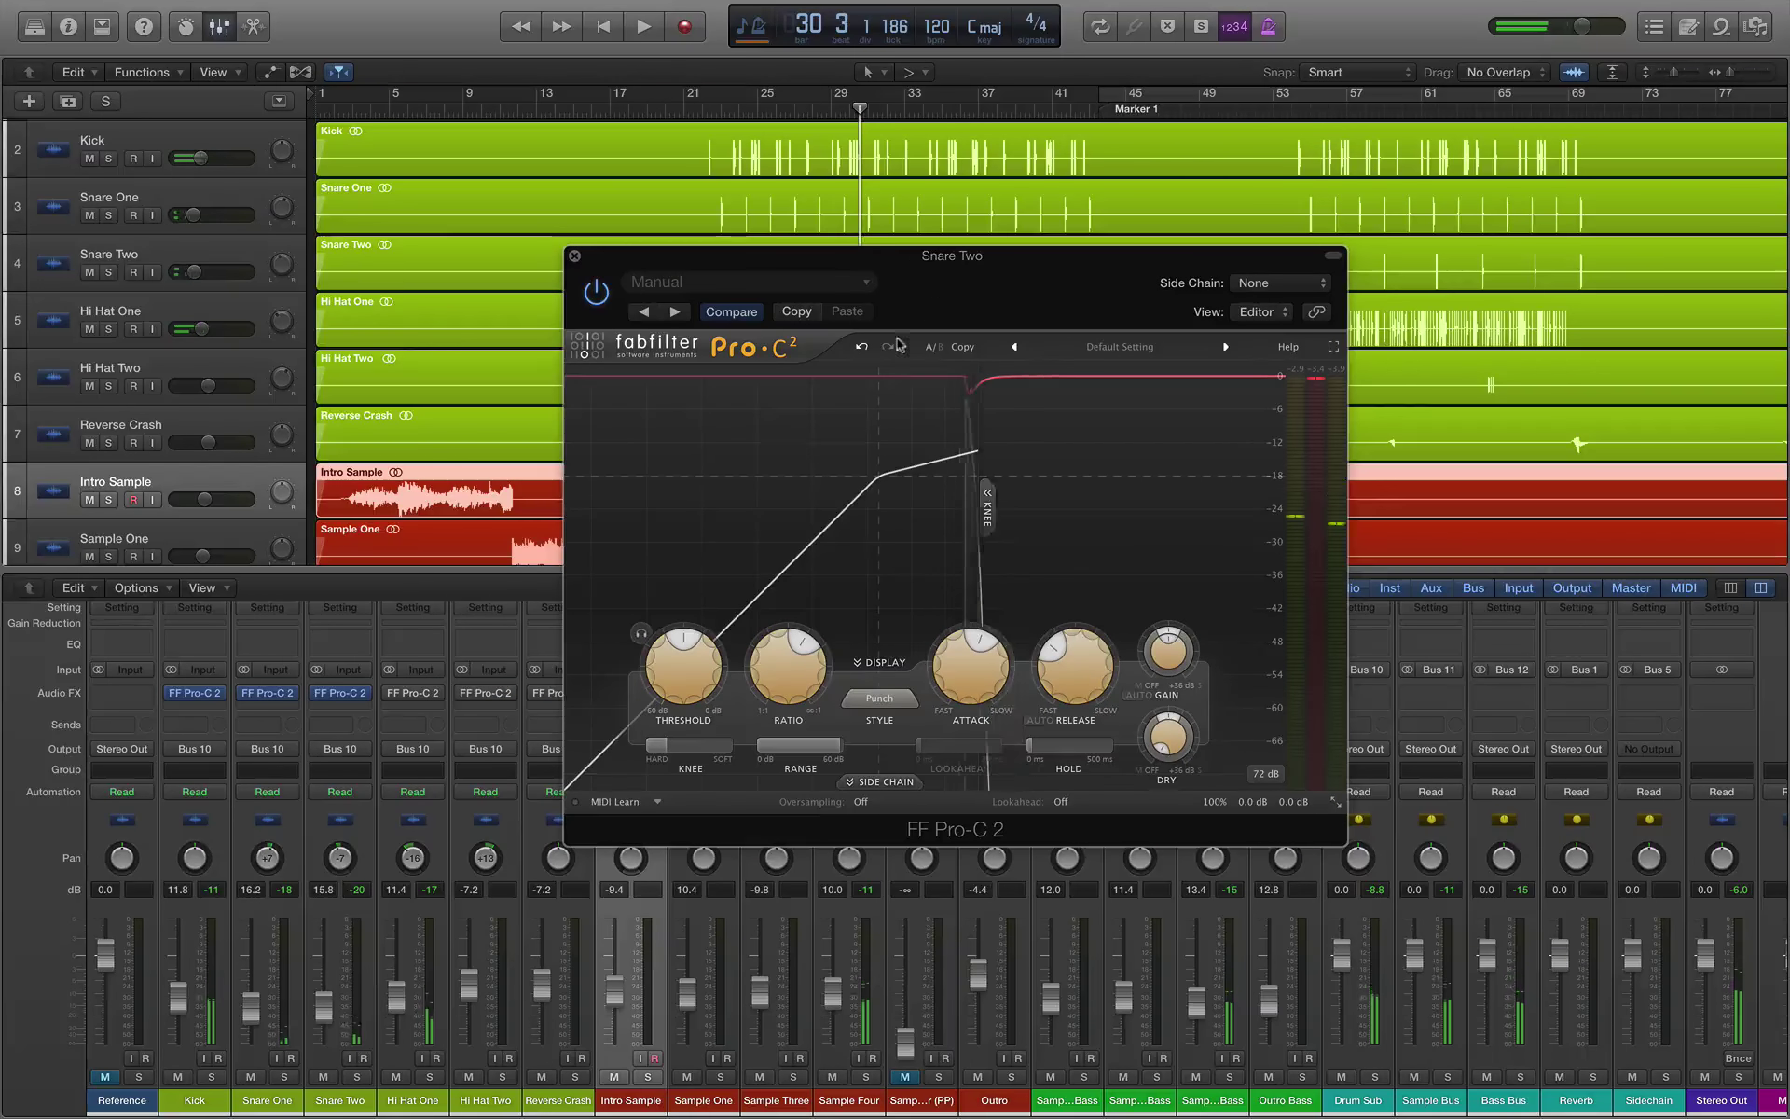
{"action": "left_click", "coordinate": [342, 701]}
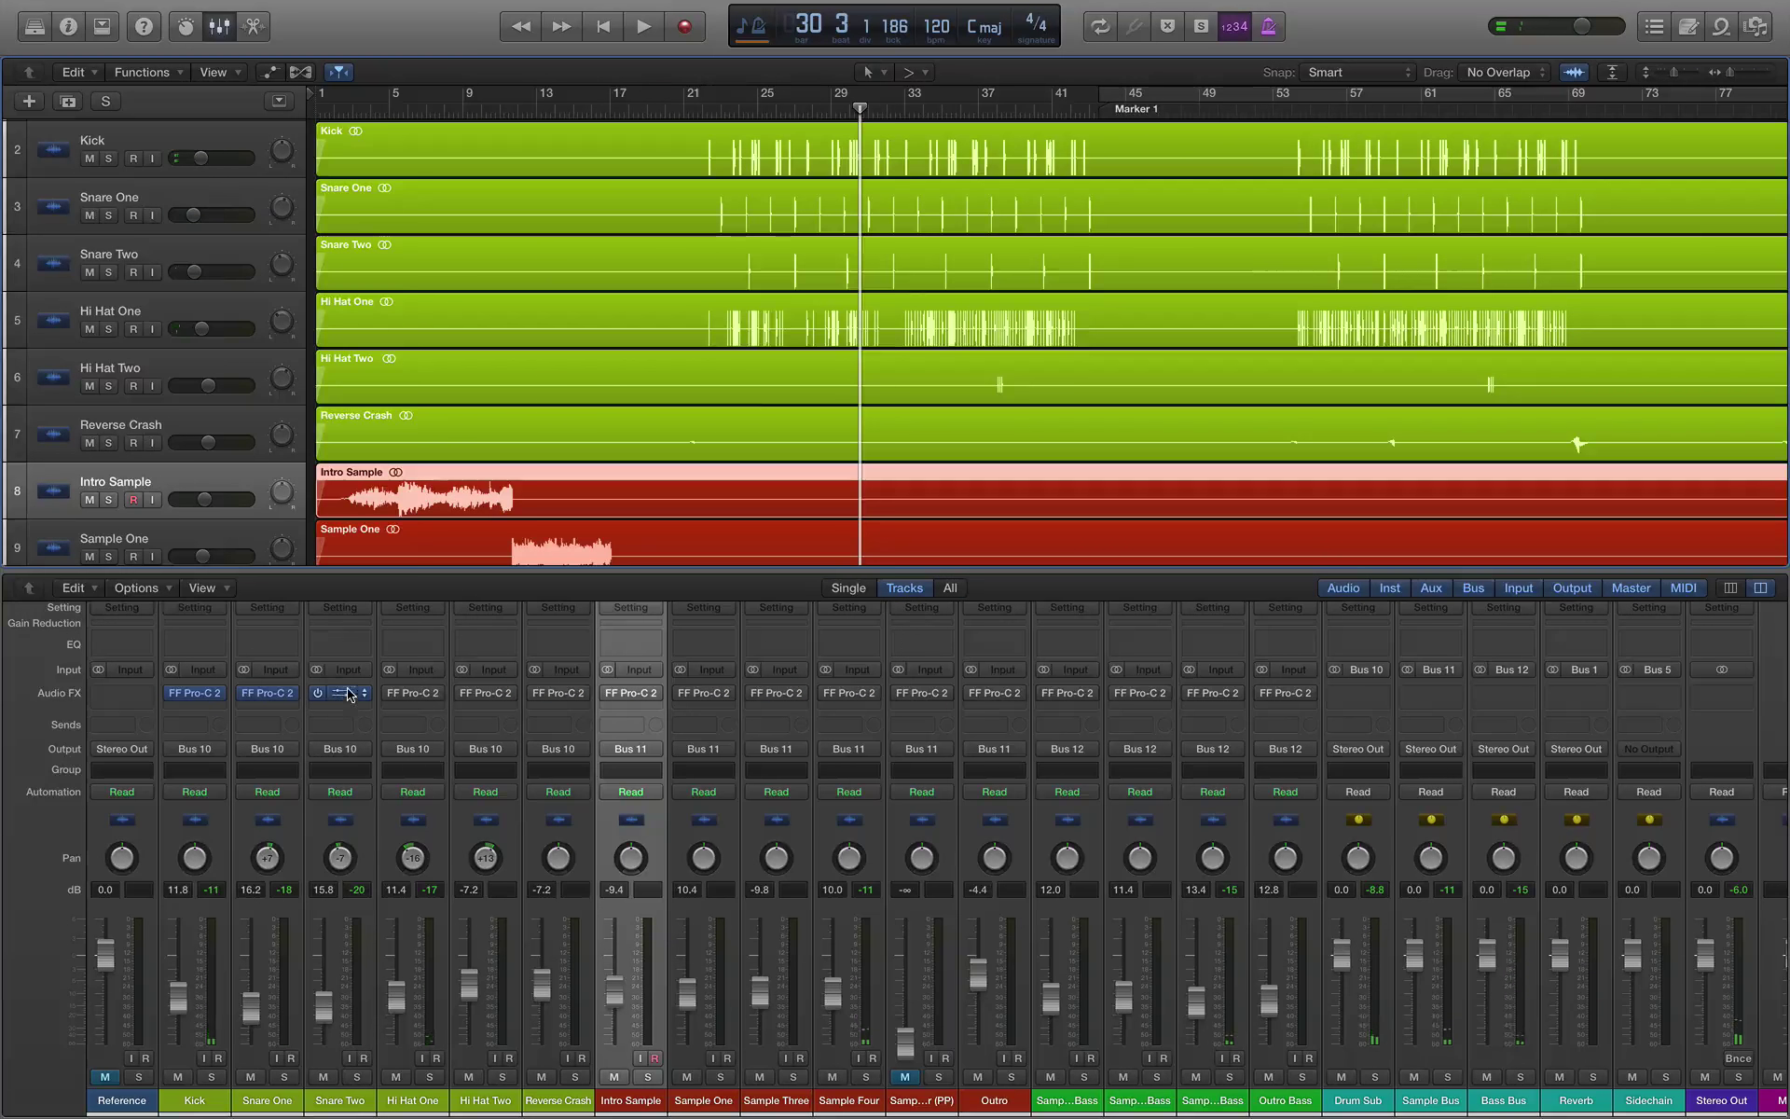
Step: Reopen the Snare Two compressor, move its window clear and lower its threshold slightly during playback
{"action": "left_click", "coordinate": [344, 692]}
{"action": "key", "text": "space"}
{"action": "left_click_drag", "start_coordinate": [956, 264], "coordinate": [917, 298]}
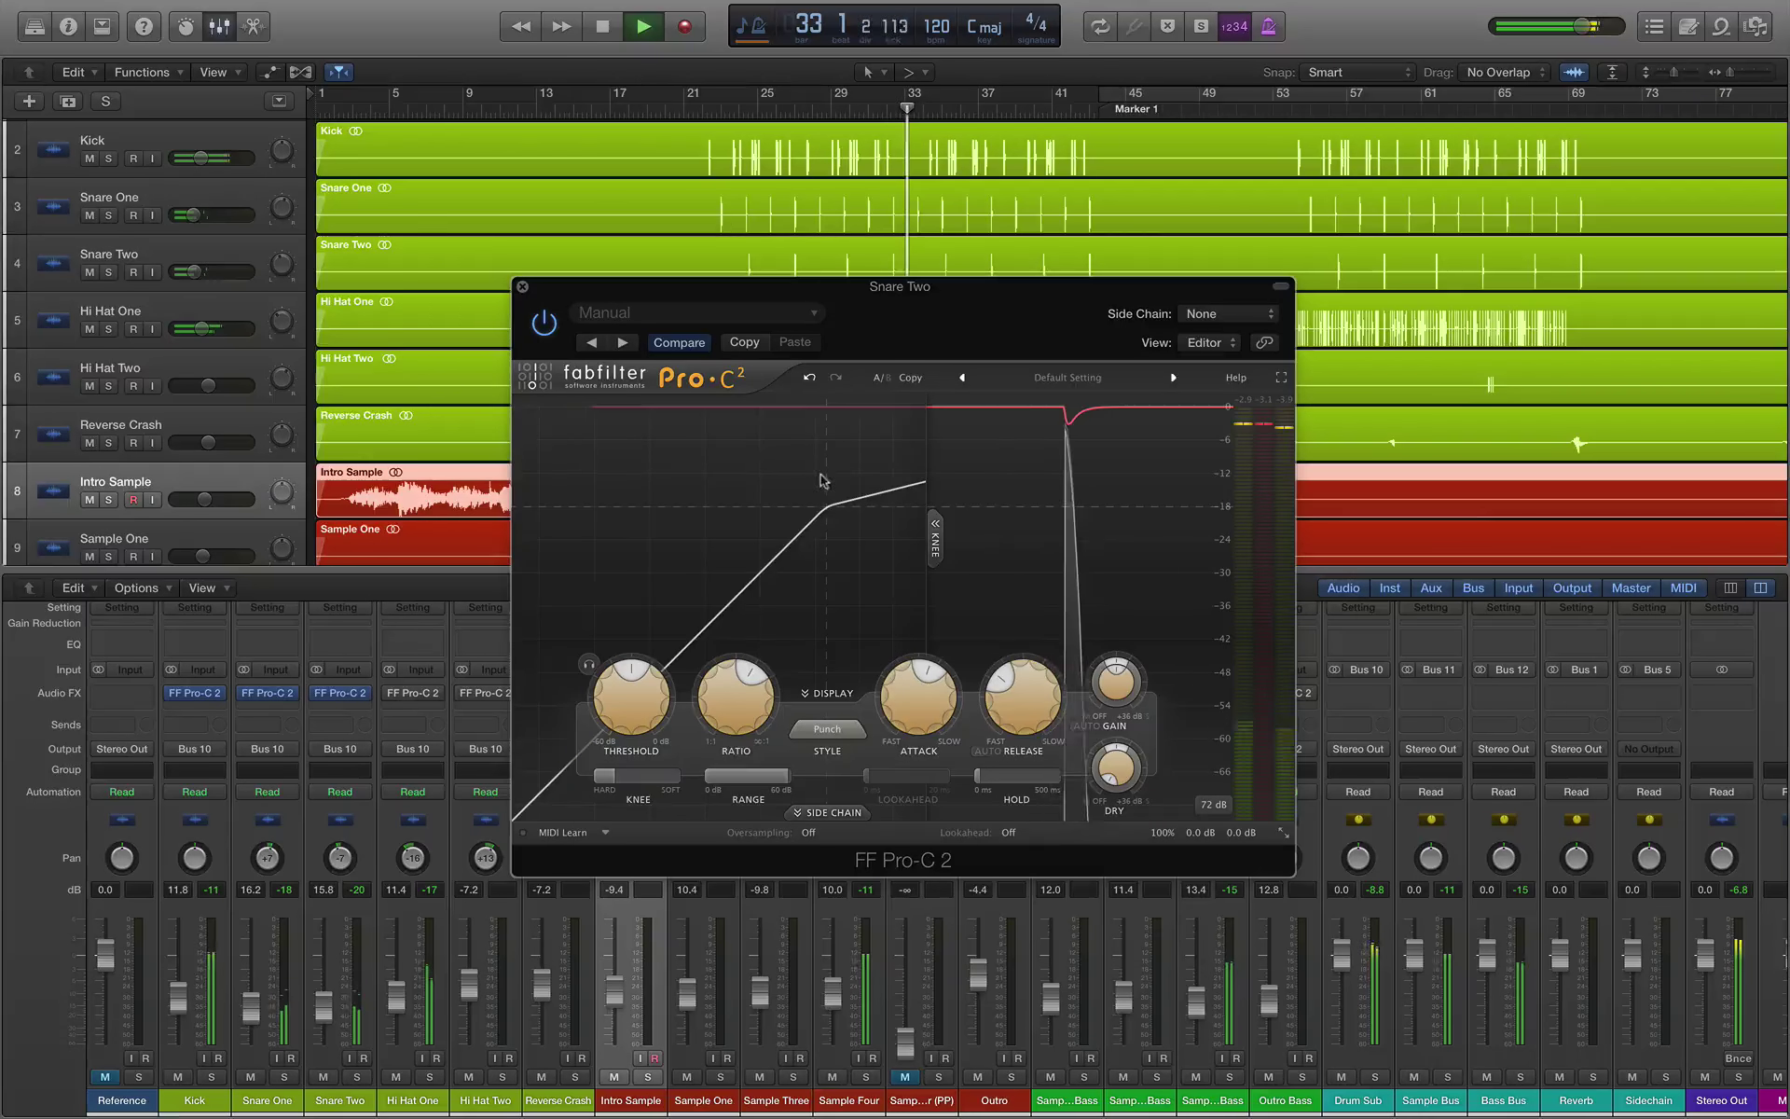
{"action": "left_click_drag", "start_coordinate": [626, 664], "coordinate": [624, 671]}
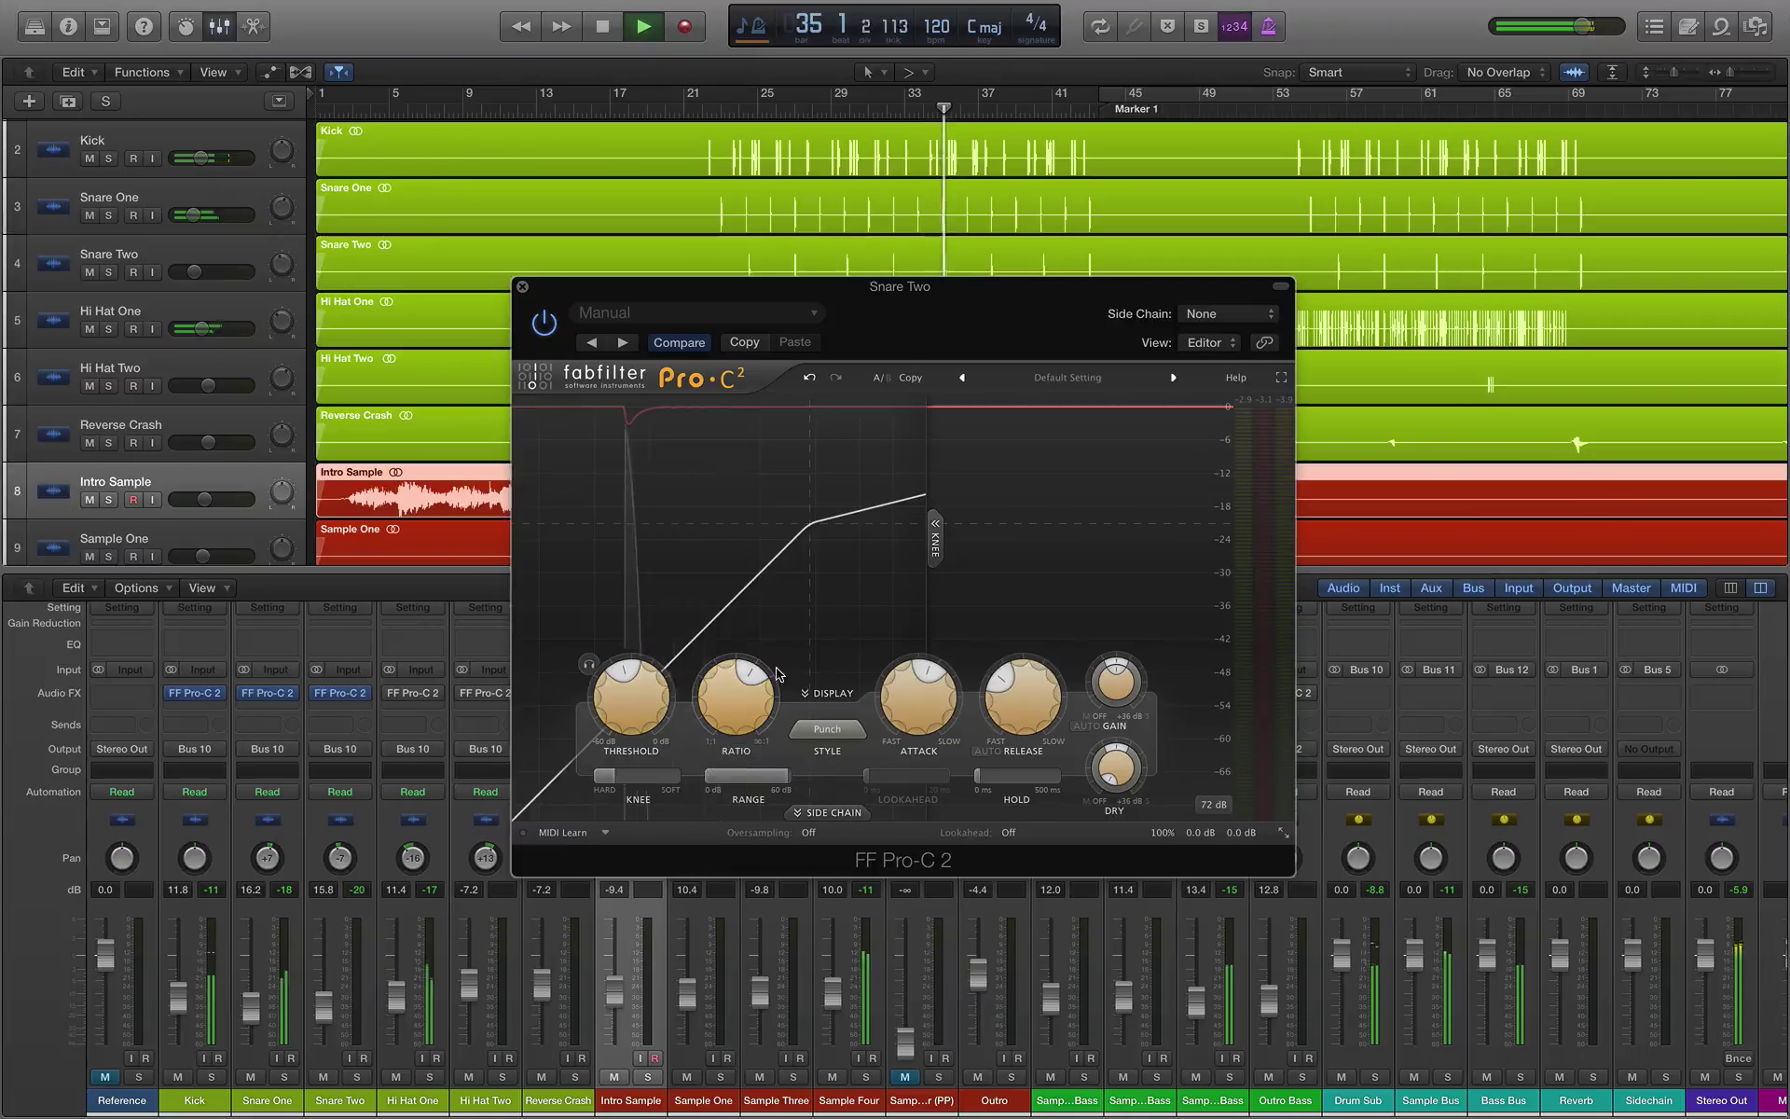
Step: Set the Snare Two compressor's wet gain to 2 dB, listen to the result and stop playback
{"action": "mouse_move", "coordinate": [928, 674]}
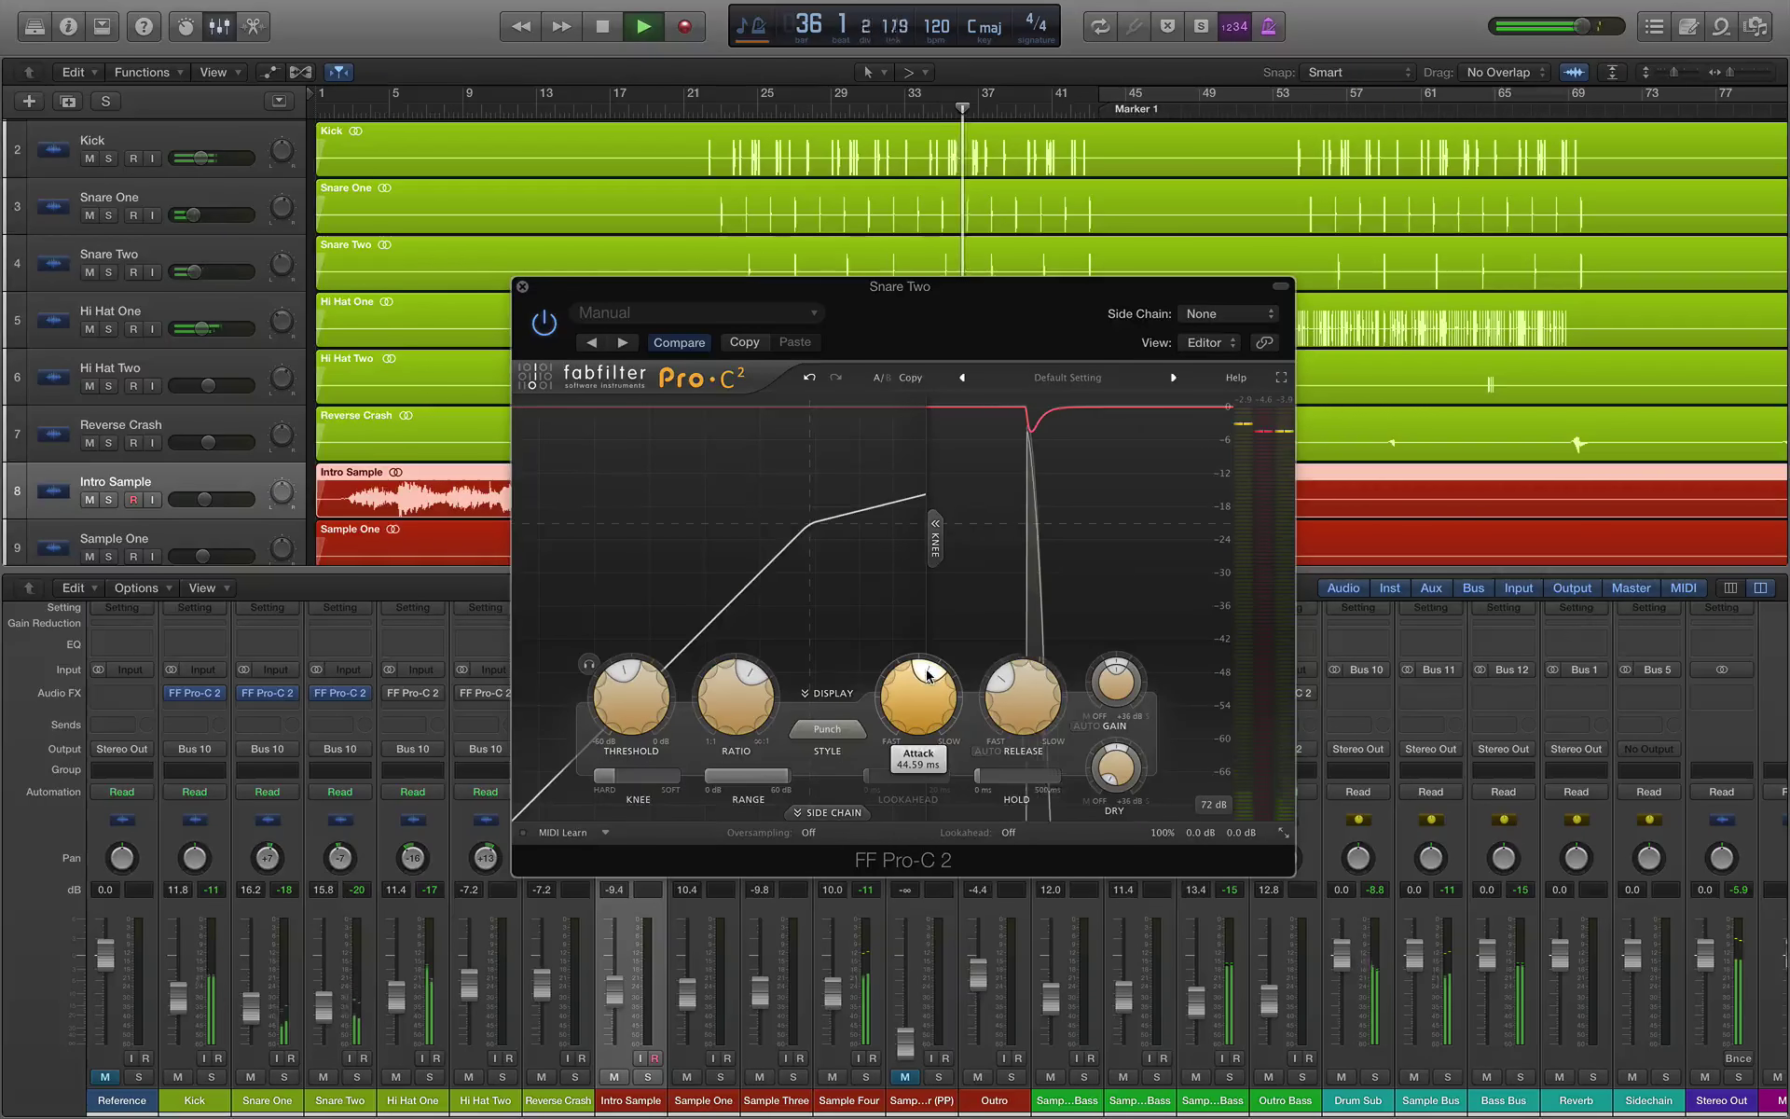
{"action": "mouse_move", "coordinate": [1112, 686]}
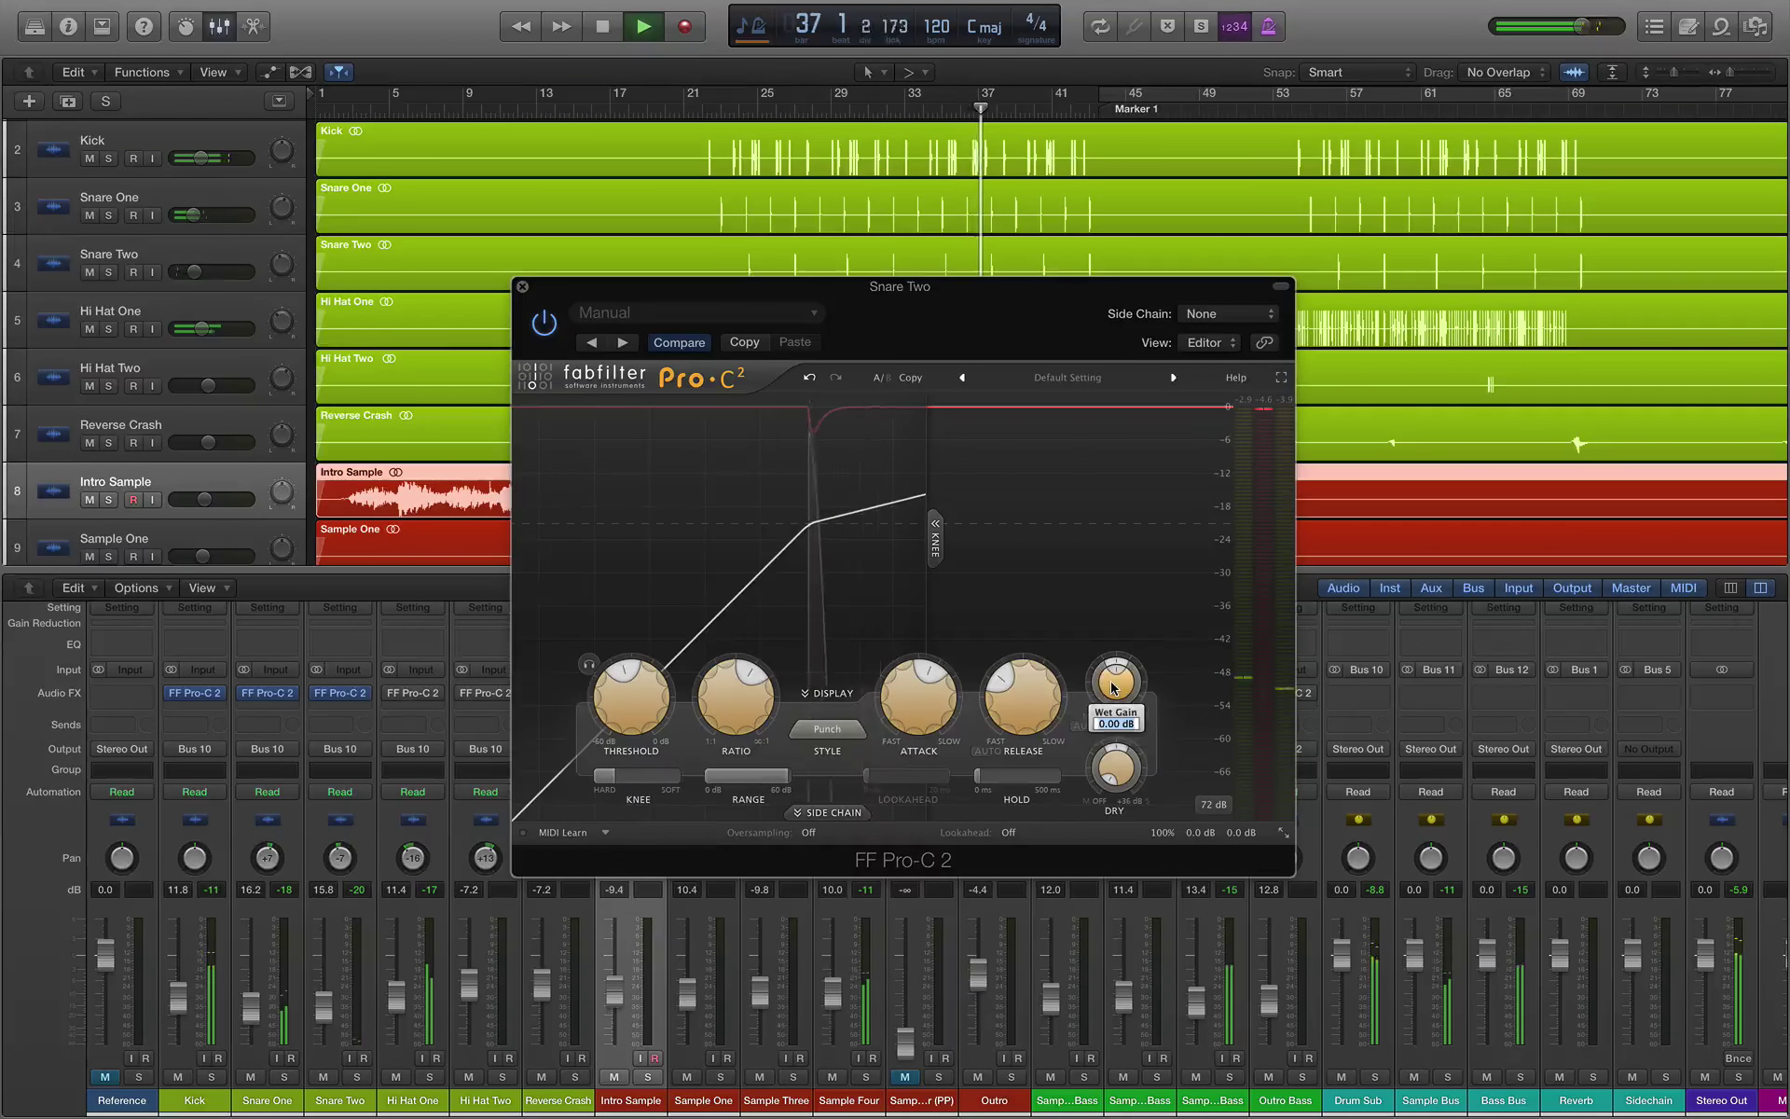
{"action": "double_click", "coordinate": [1116, 723]}
{"action": "type", "text": "2"}
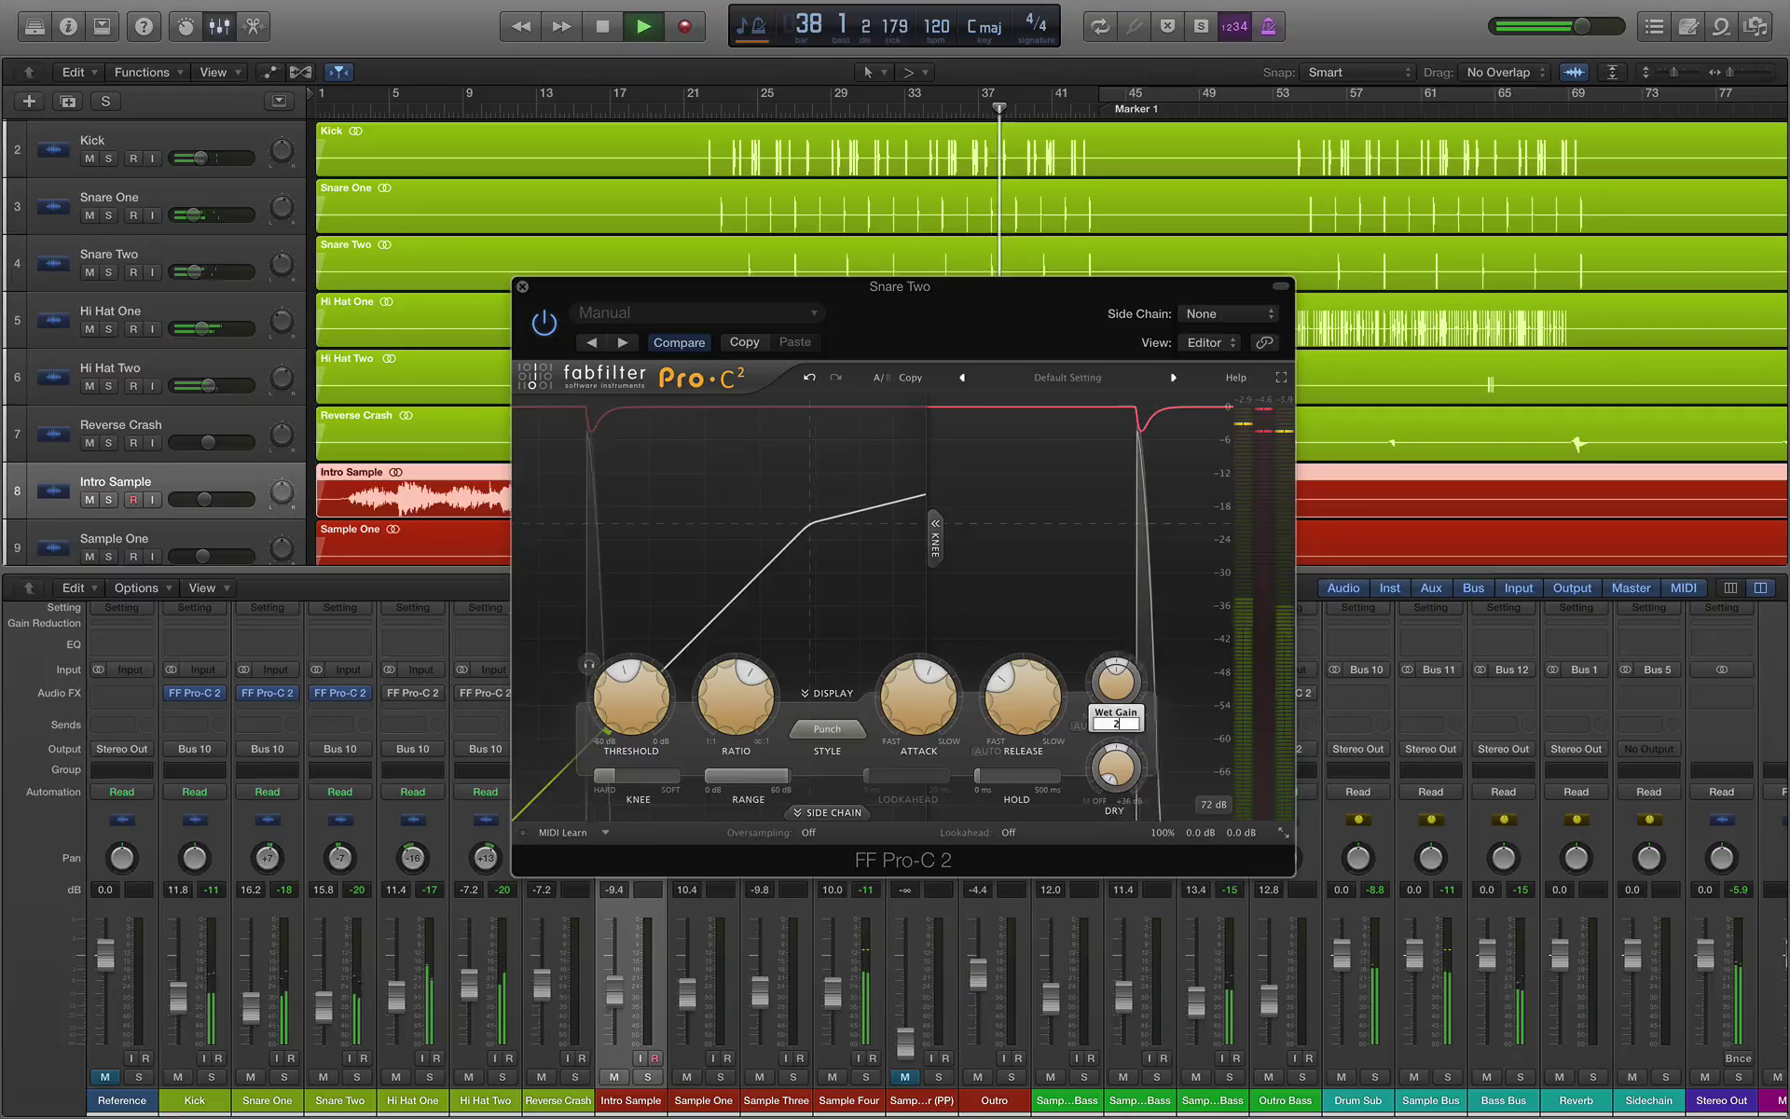
{"action": "key", "text": "Return"}
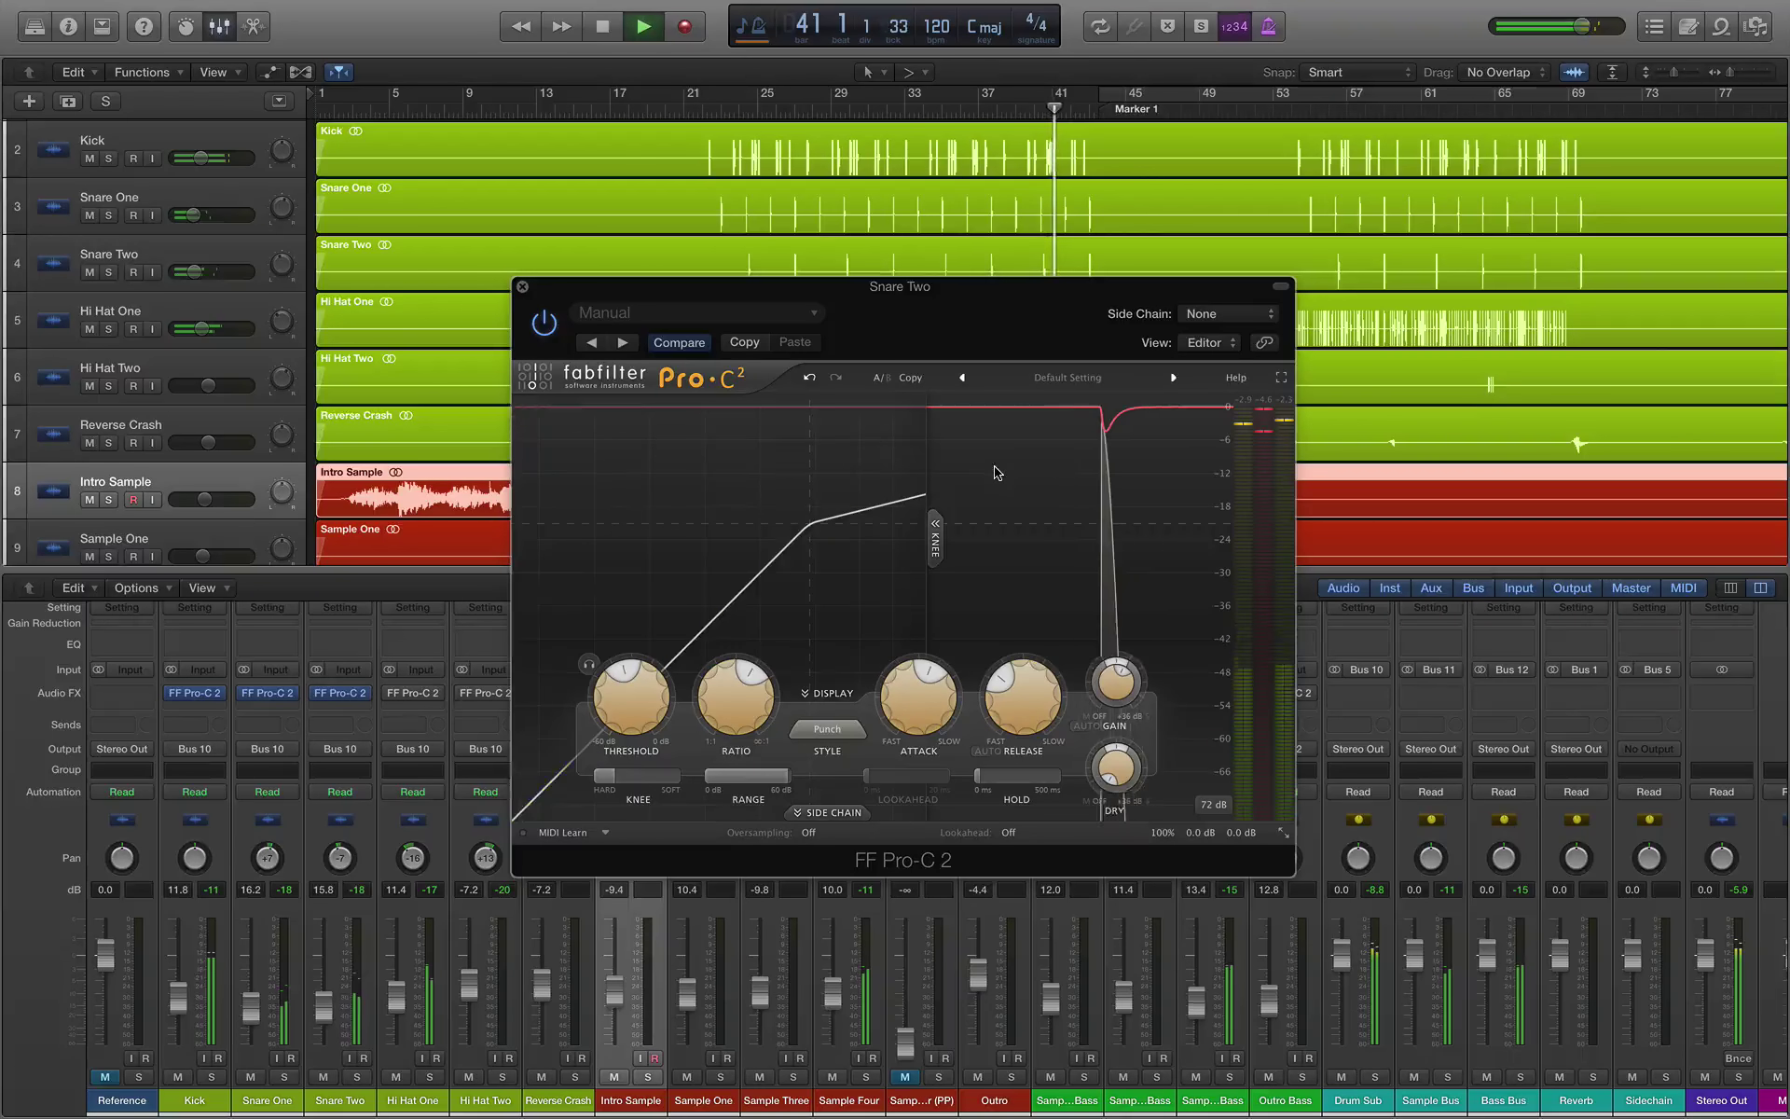
{"action": "key", "text": "space"}
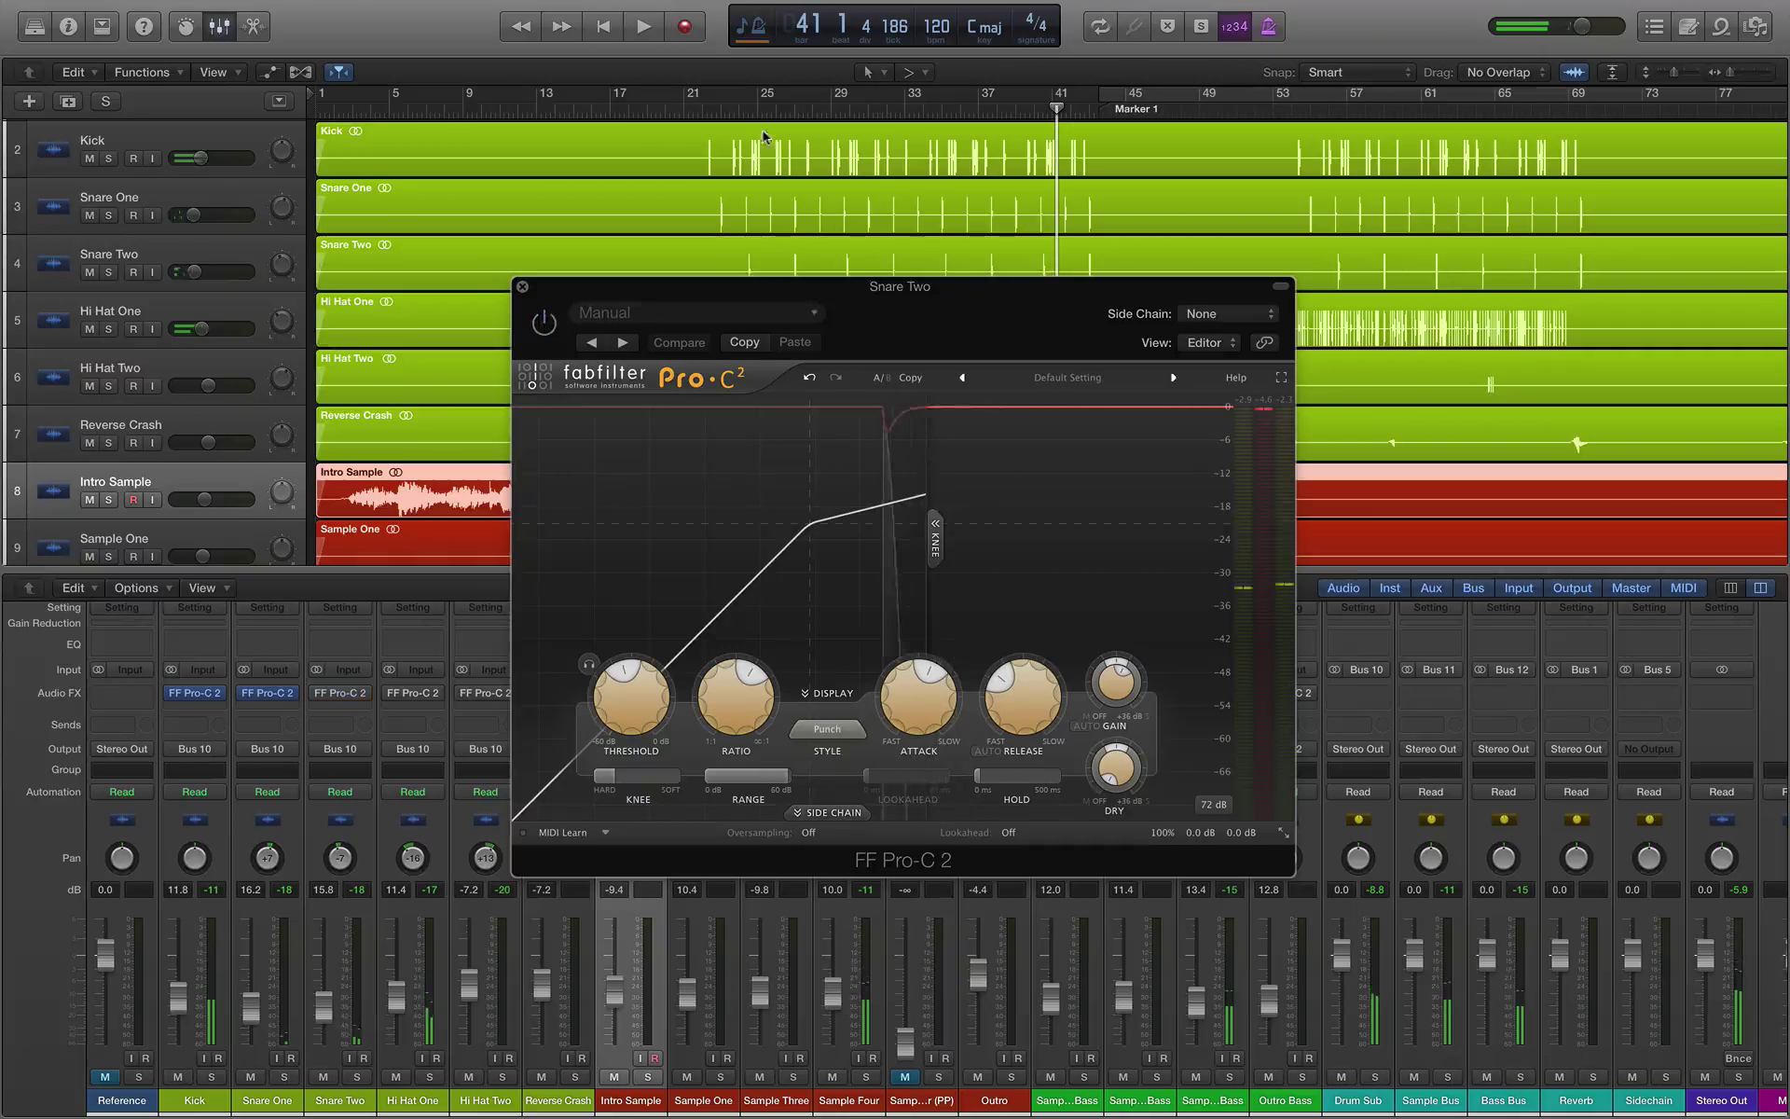
Step: Compare Snare Two with its compressor bypassed and active while playing from about bar 23, and close its window
{"action": "double_click", "coordinate": [723, 107]}
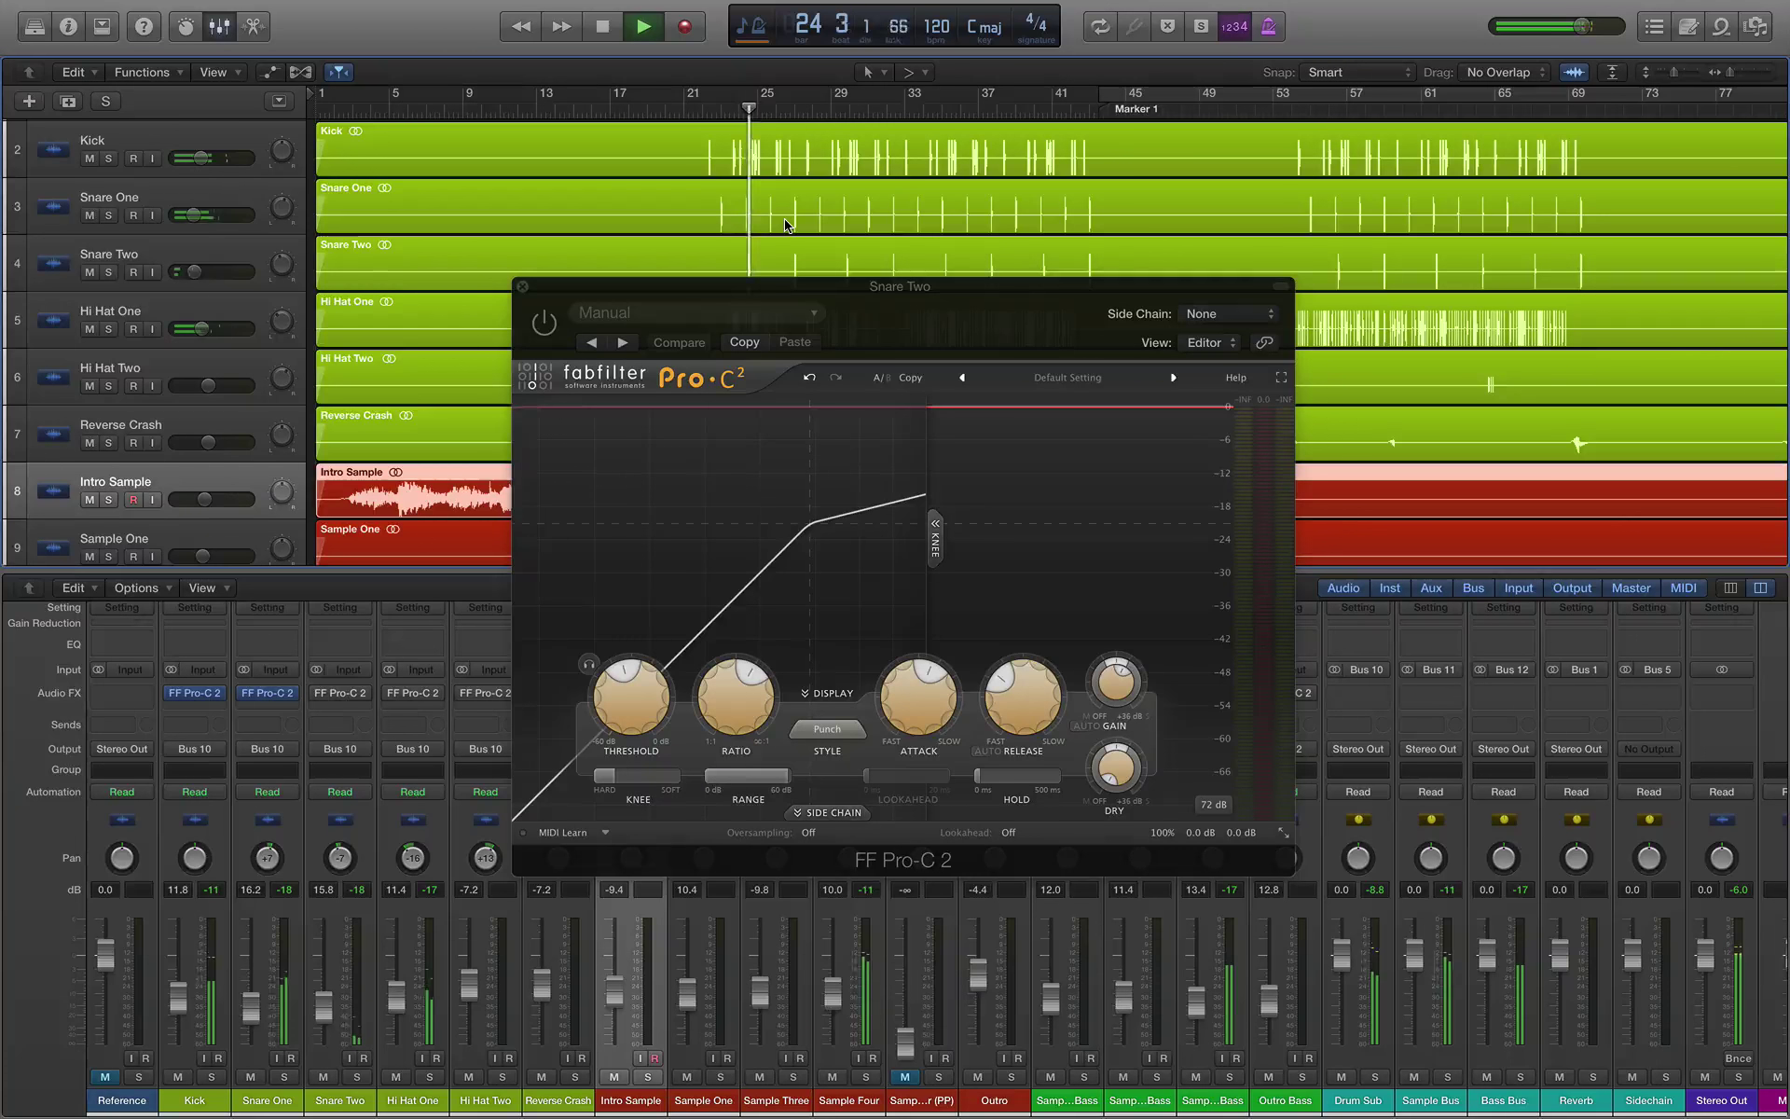
{"action": "left_click", "coordinate": [550, 326]}
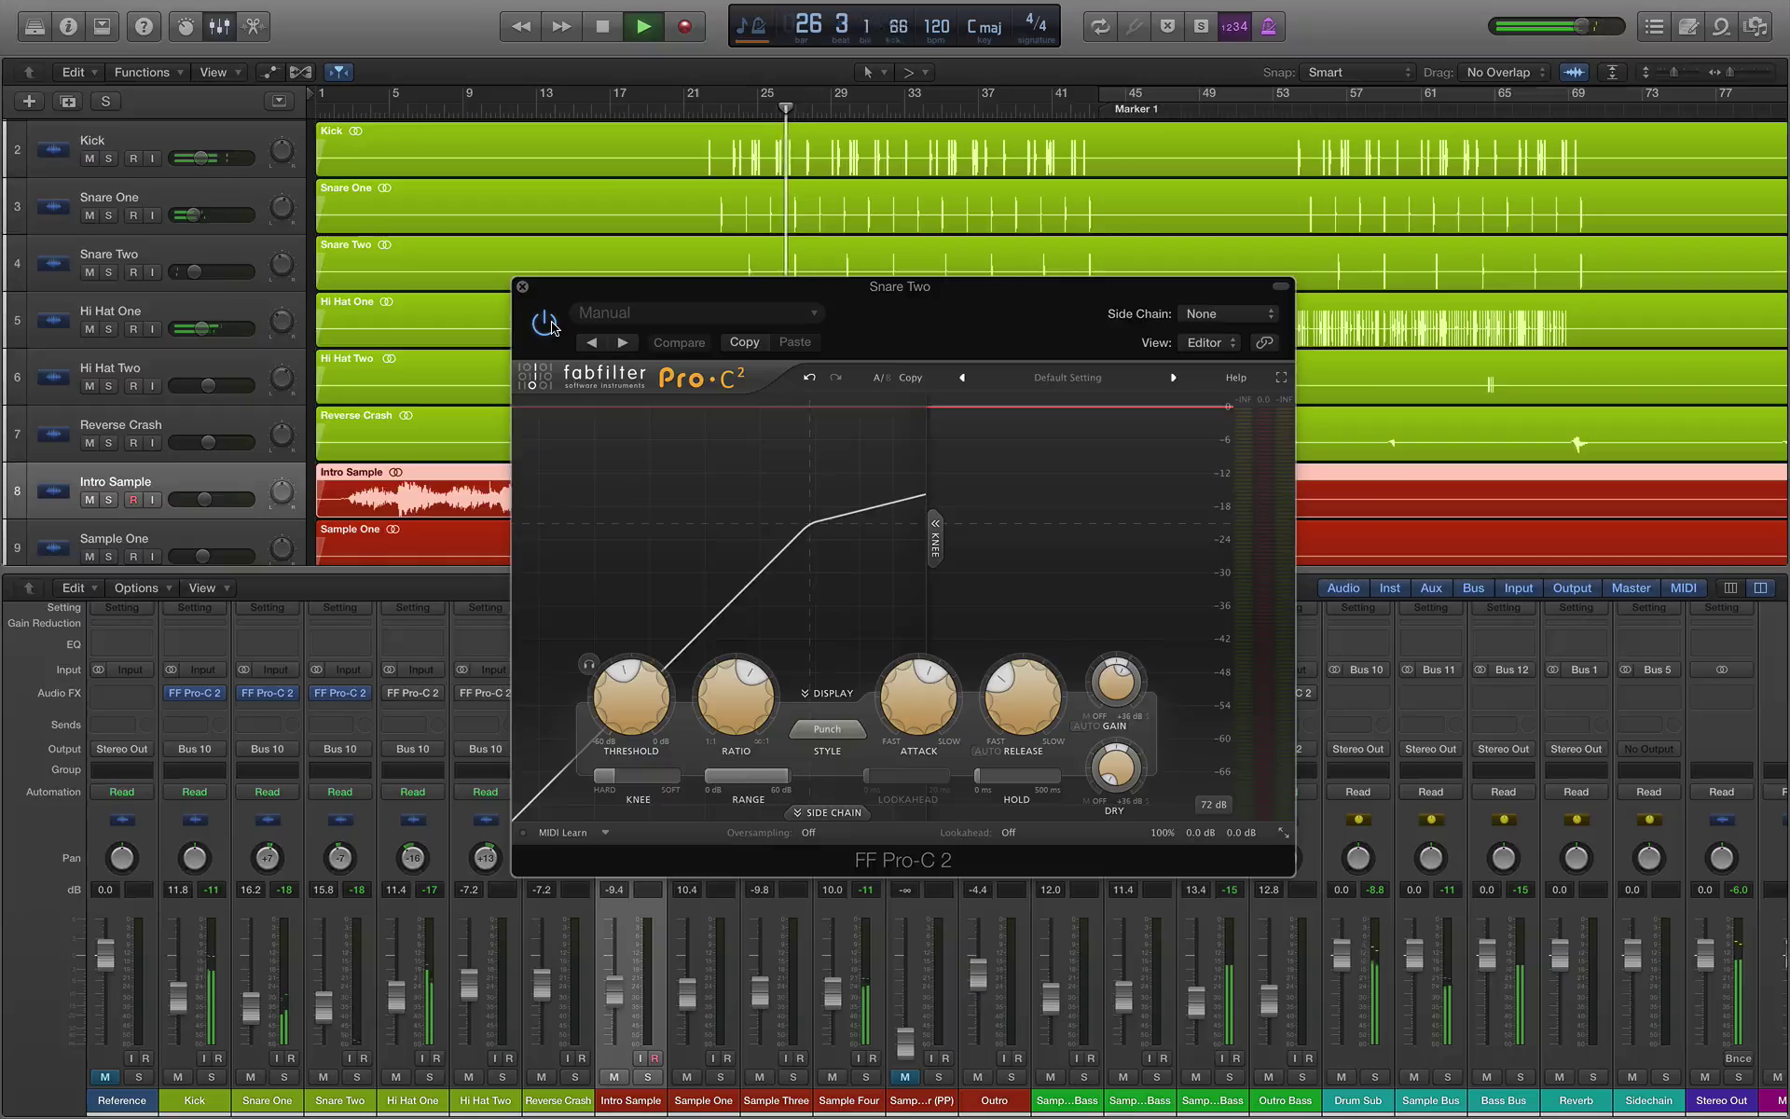
{"action": "key", "text": "space"}
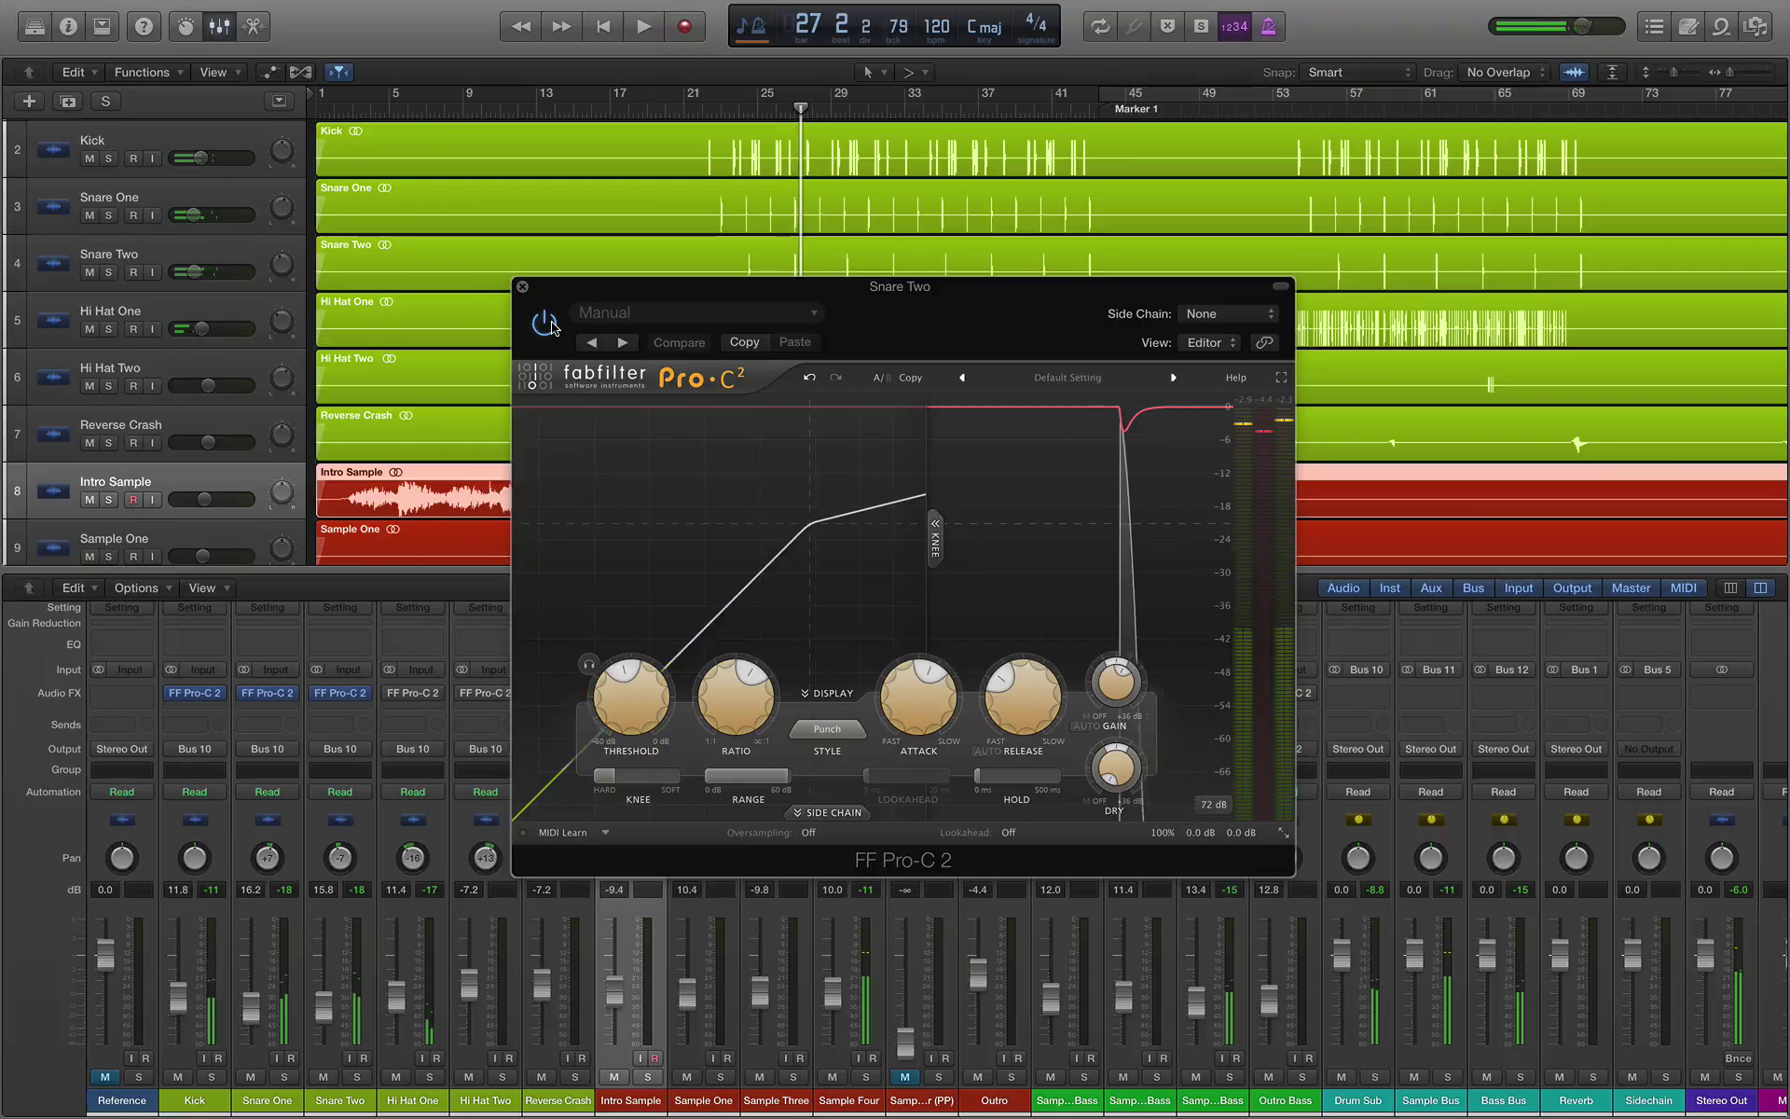
{"action": "left_click", "coordinate": [519, 285]}
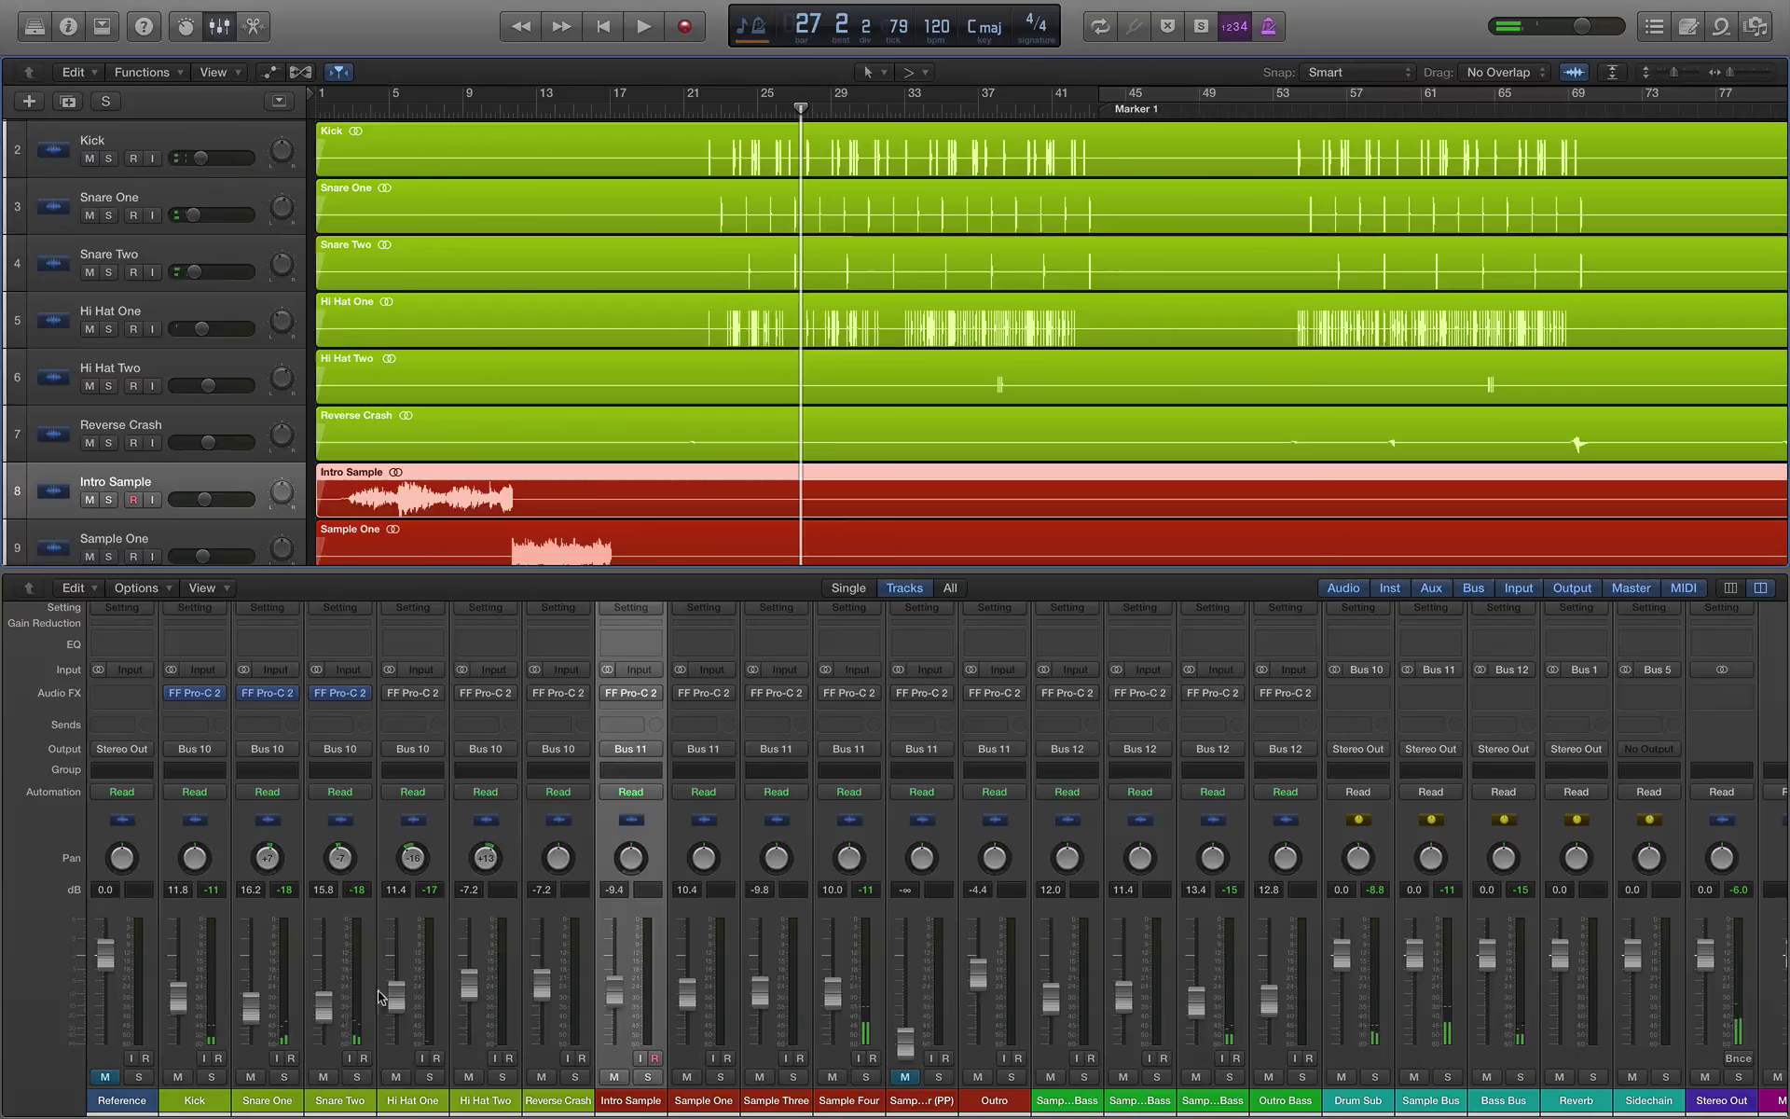
Step: Open the Hi Hat One compressor, turn off its auto gain and set its style to Punch
{"action": "left_click", "coordinate": [414, 1101]}
{"action": "scroll", "coordinate": [389, 697], "scroll_direction": "down", "scroll_amount": 1}
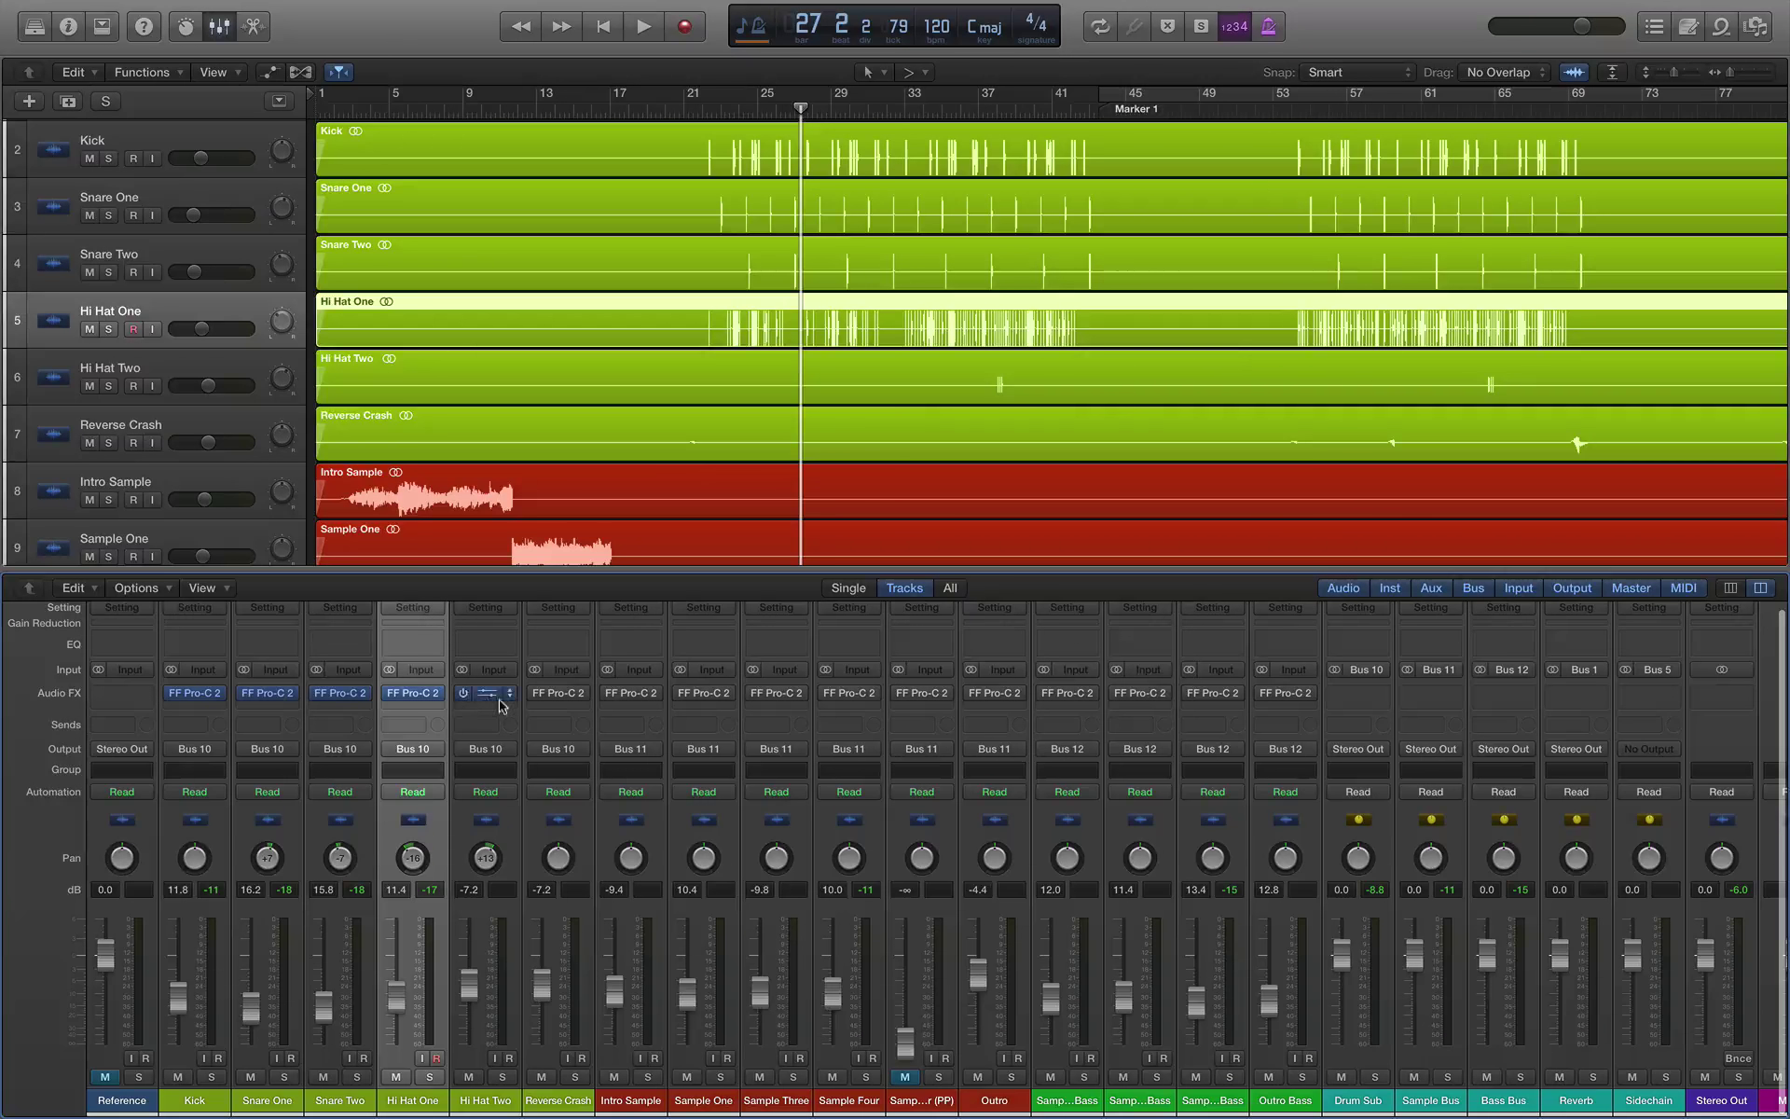
{"action": "left_click", "coordinate": [396, 697]}
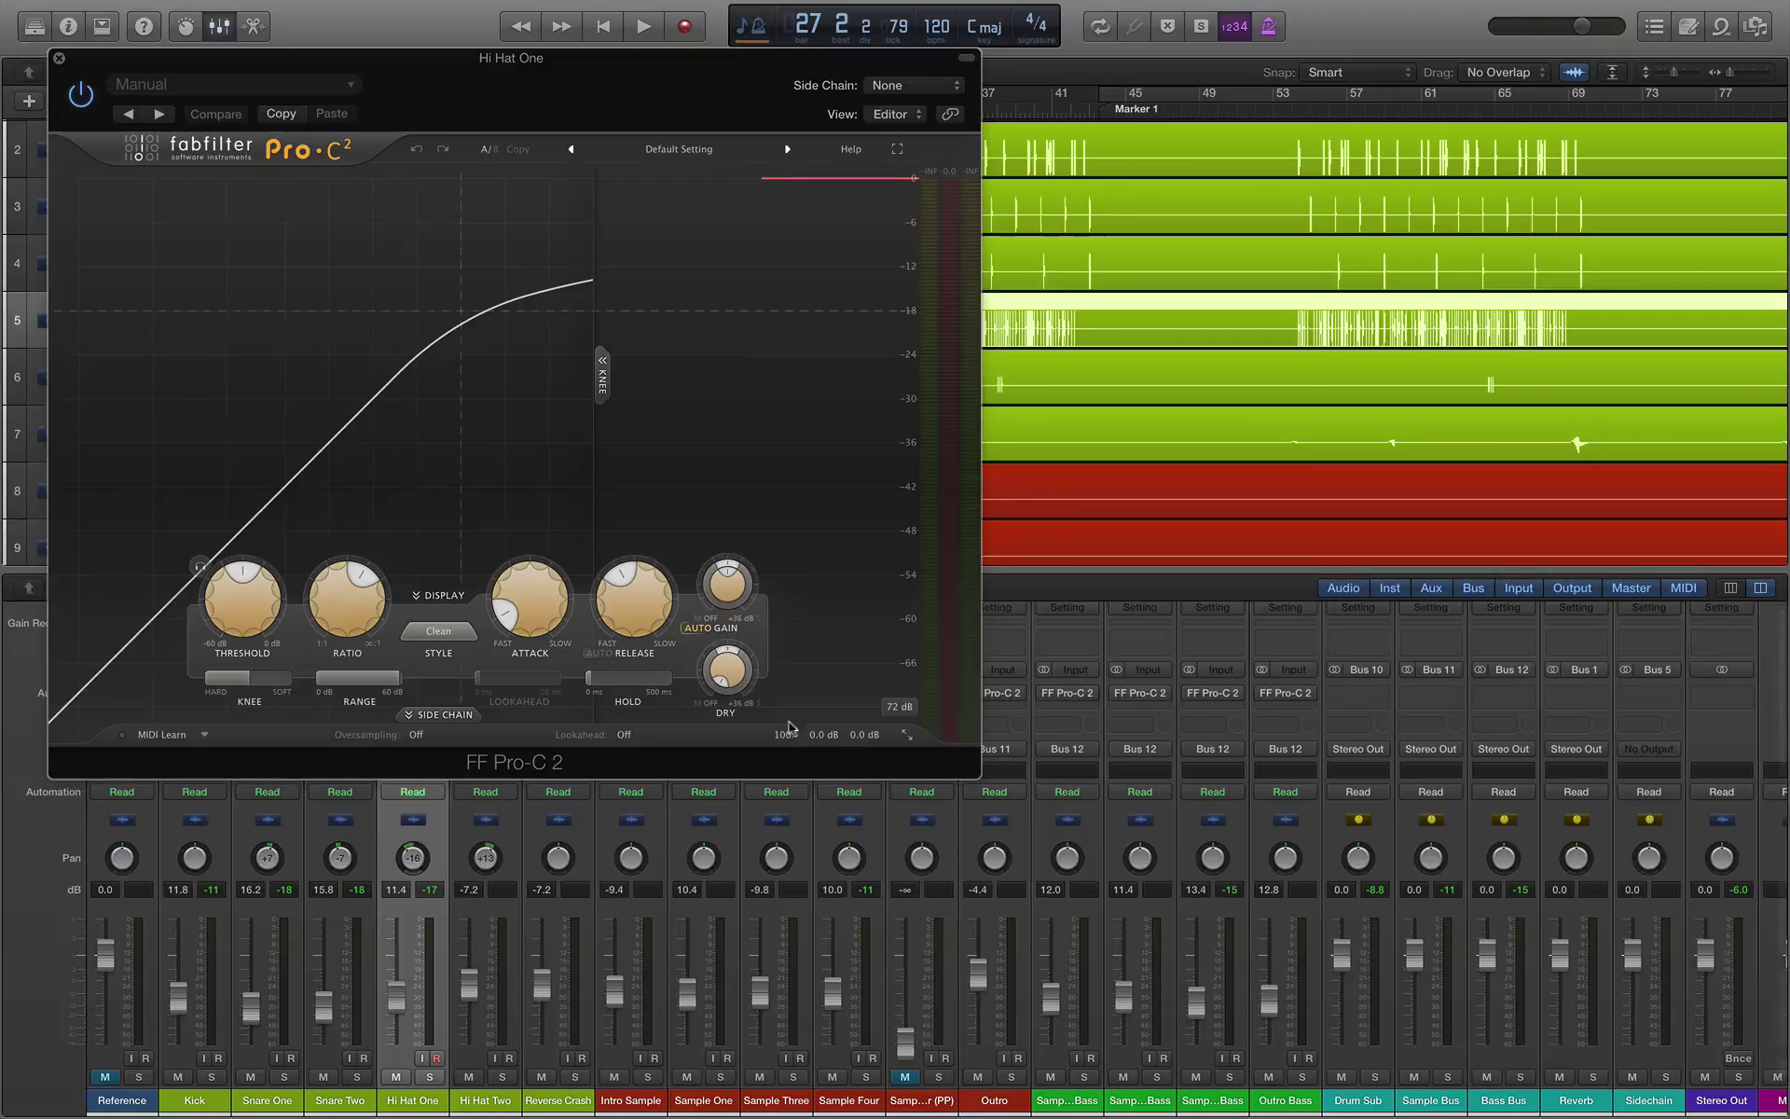
{"action": "left_click", "coordinate": [412, 633]}
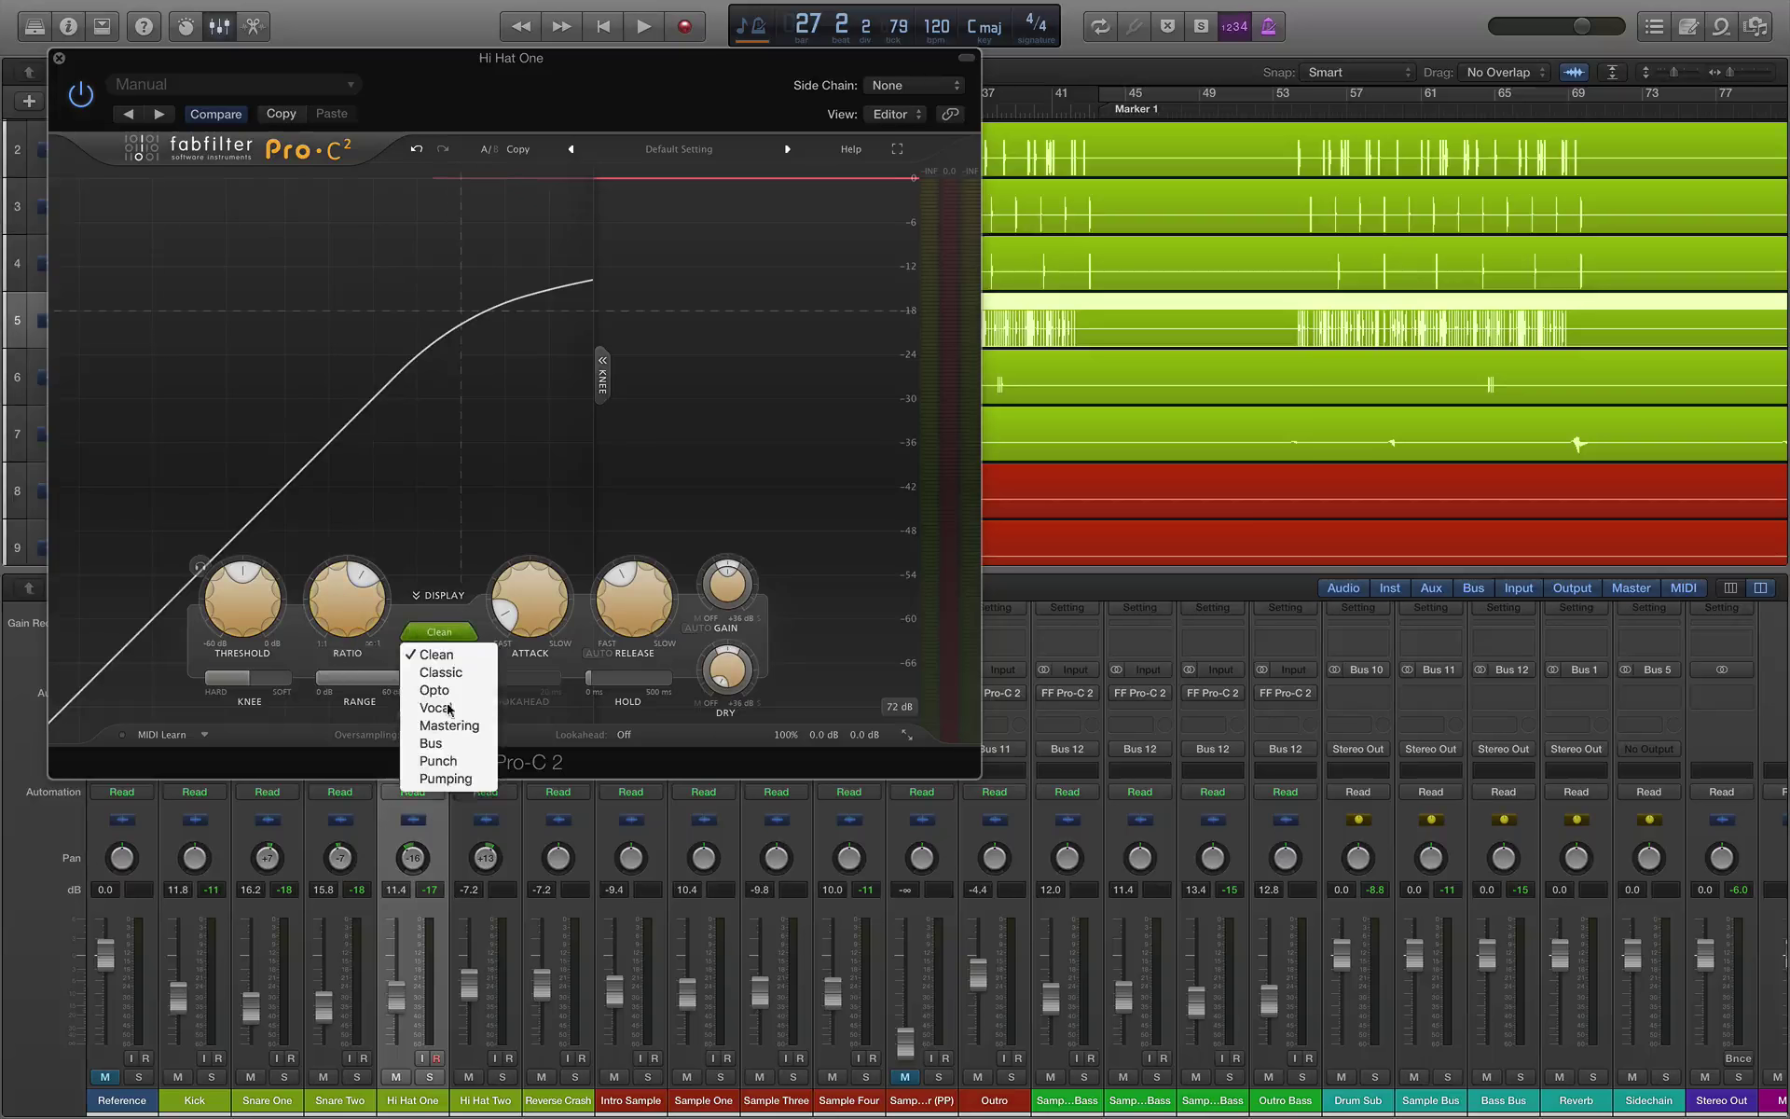
{"action": "left_click", "coordinate": [503, 766]}
Step: Switch the Hi Hat One compressor's interface to Medium size and move its window clear of the upper tracks
{"action": "left_click", "coordinate": [906, 743]}
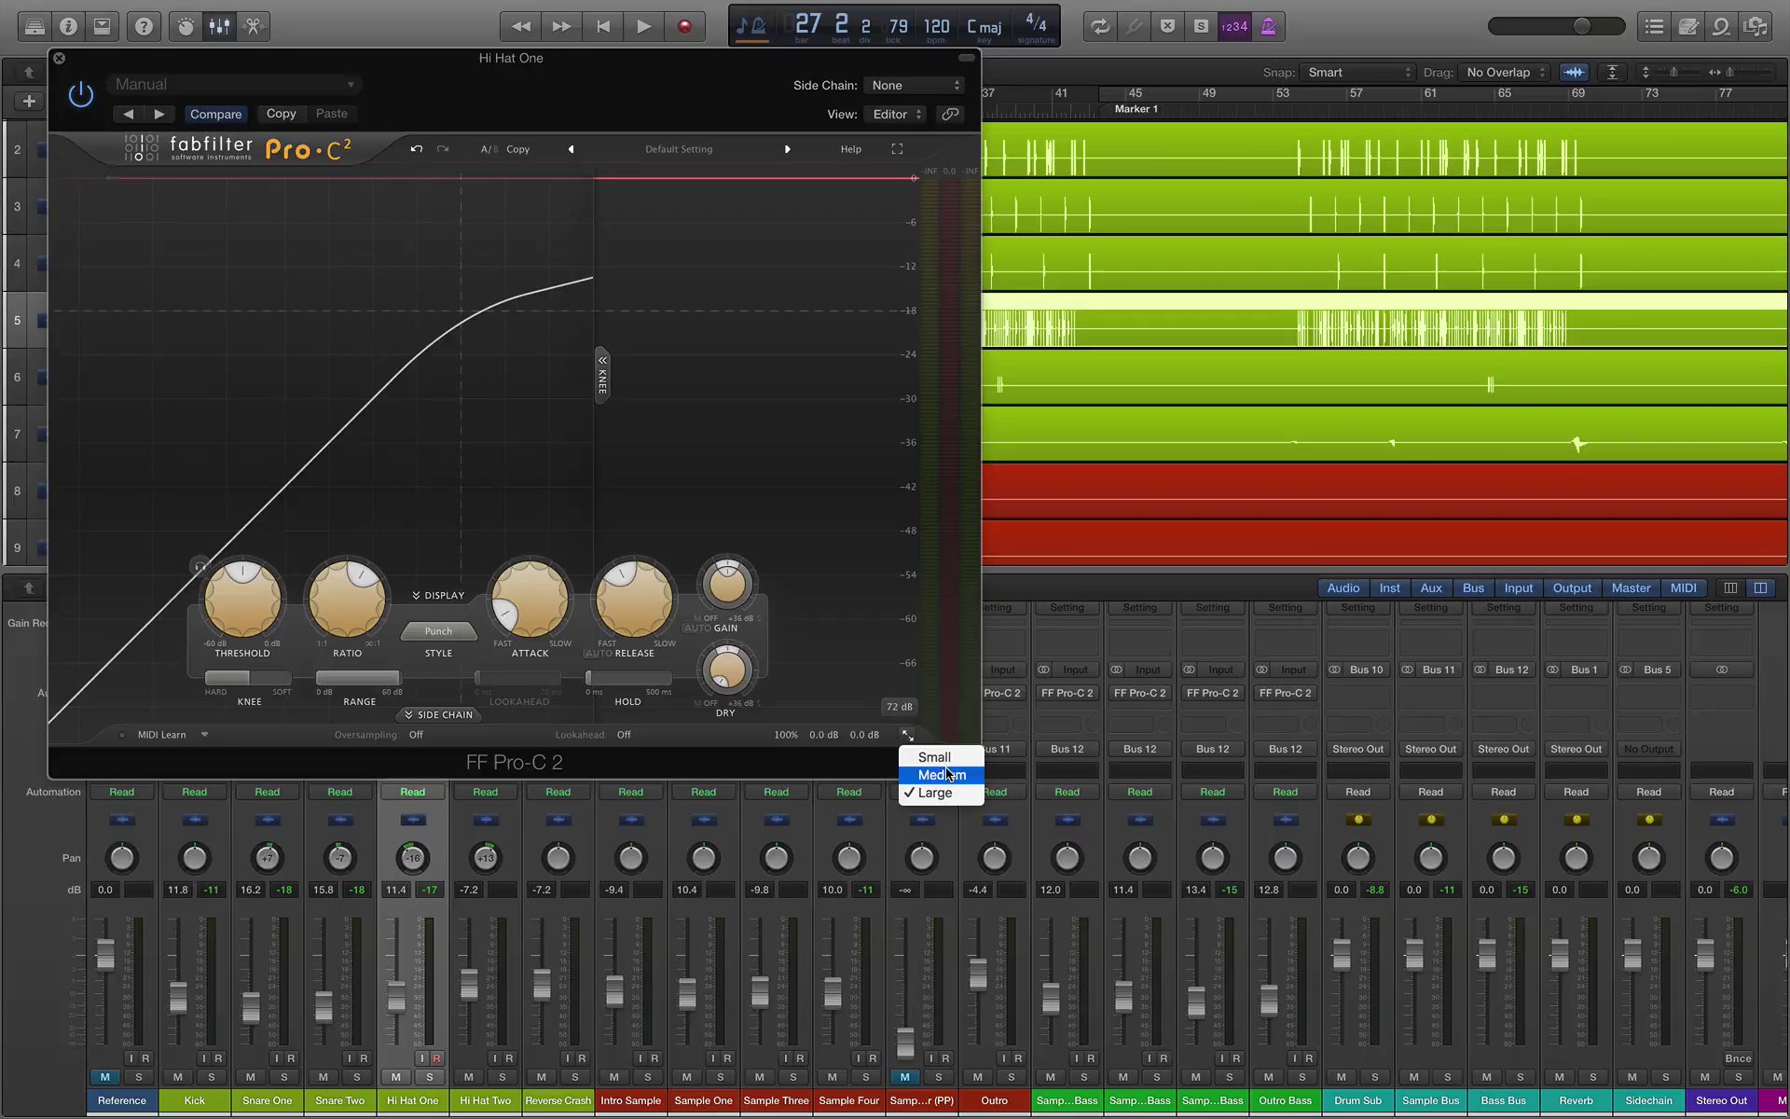
{"action": "left_click", "coordinate": [923, 774]}
{"action": "left_click_drag", "start_coordinate": [544, 224], "coordinate": [955, 381]}
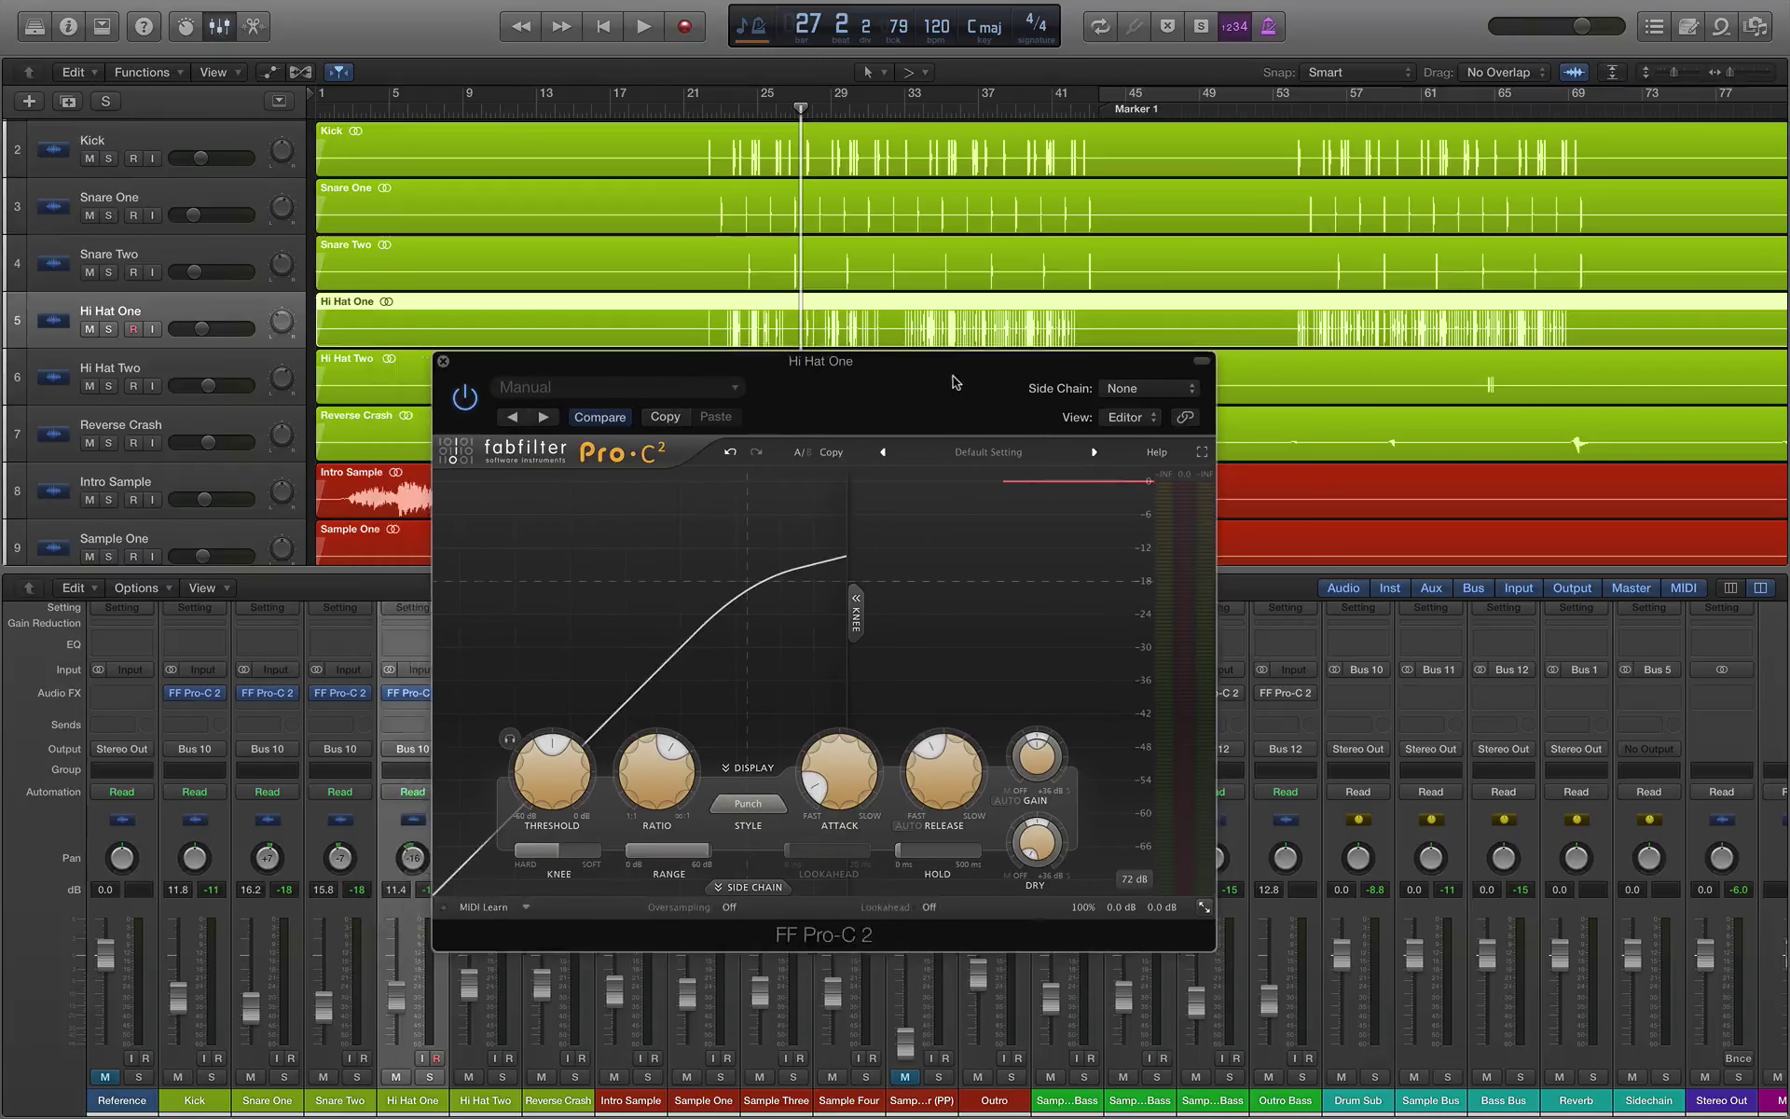
Step: During playback, adjust the Hi Hat One compressor's attack, release, ratio and threshold, and set its knee to about +17.43 dB
{"action": "key", "text": "space"}
{"action": "left_click_drag", "start_coordinate": [839, 770], "coordinate": [923, 782]}
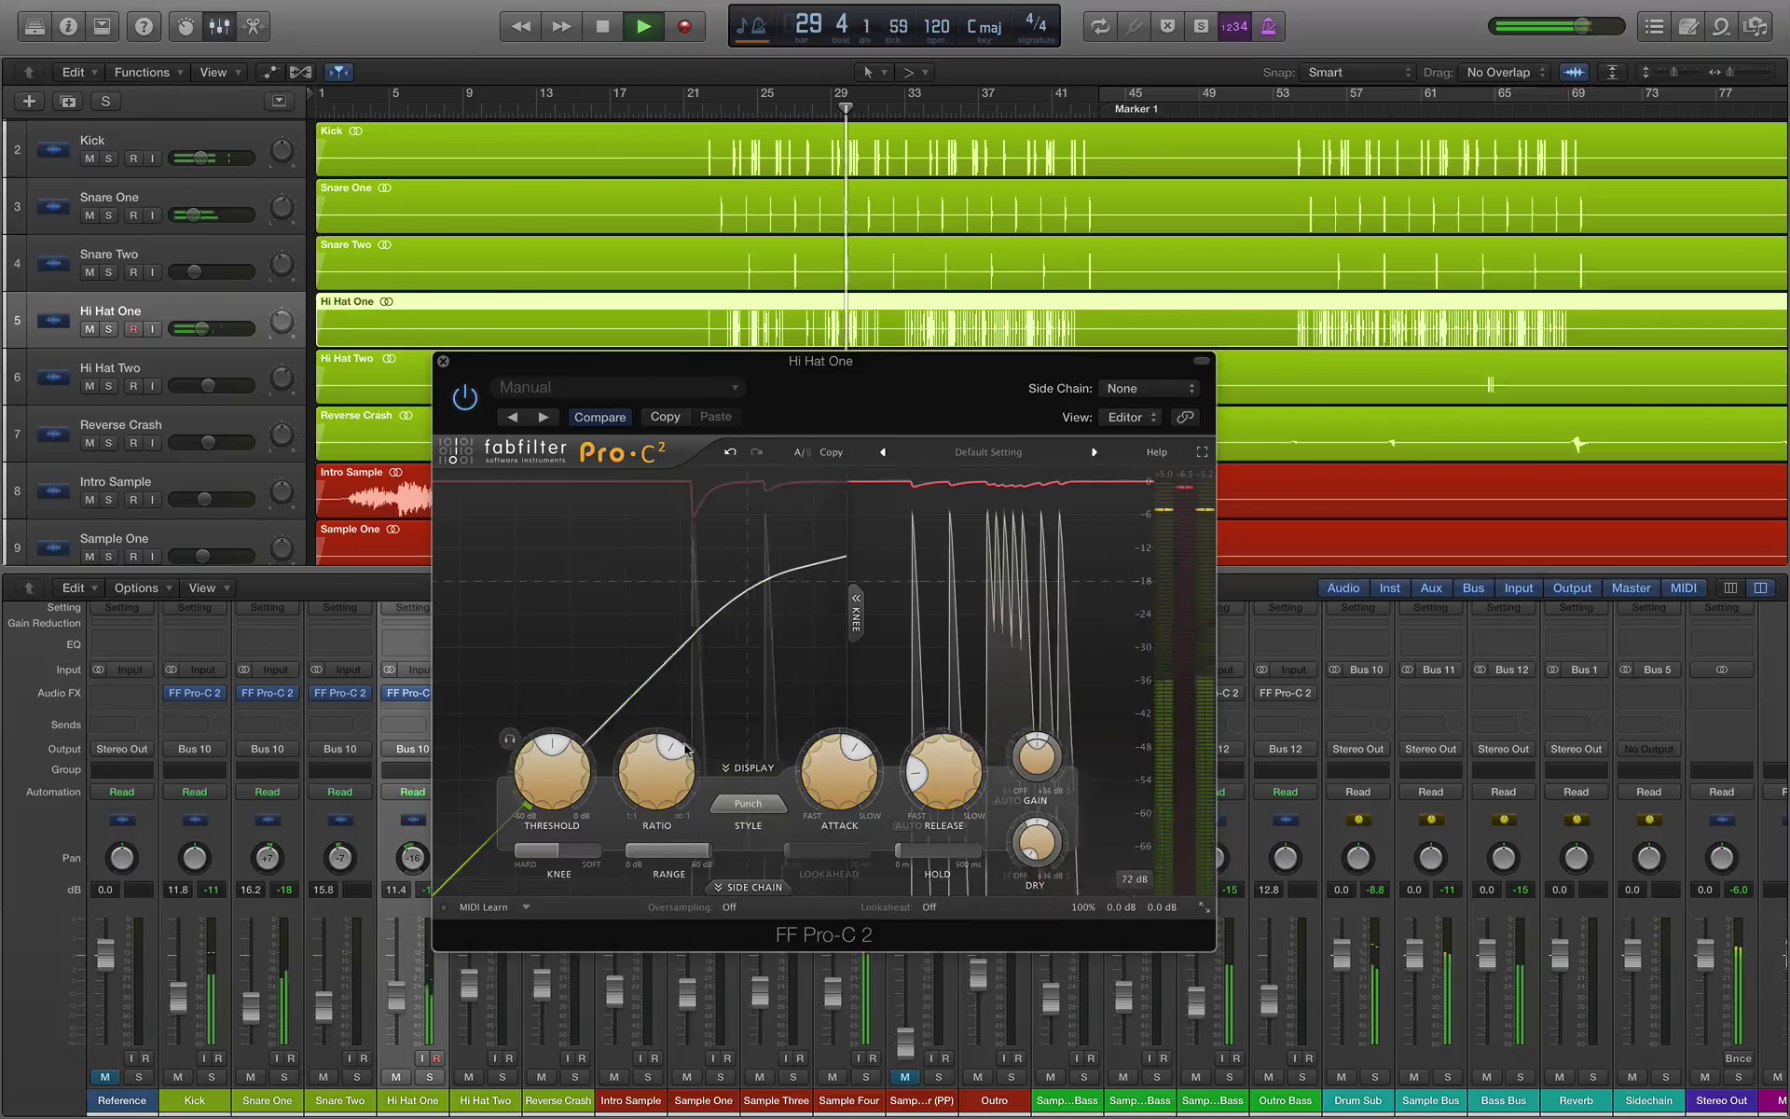
{"action": "left_click_drag", "start_coordinate": [686, 749], "coordinate": [660, 749]}
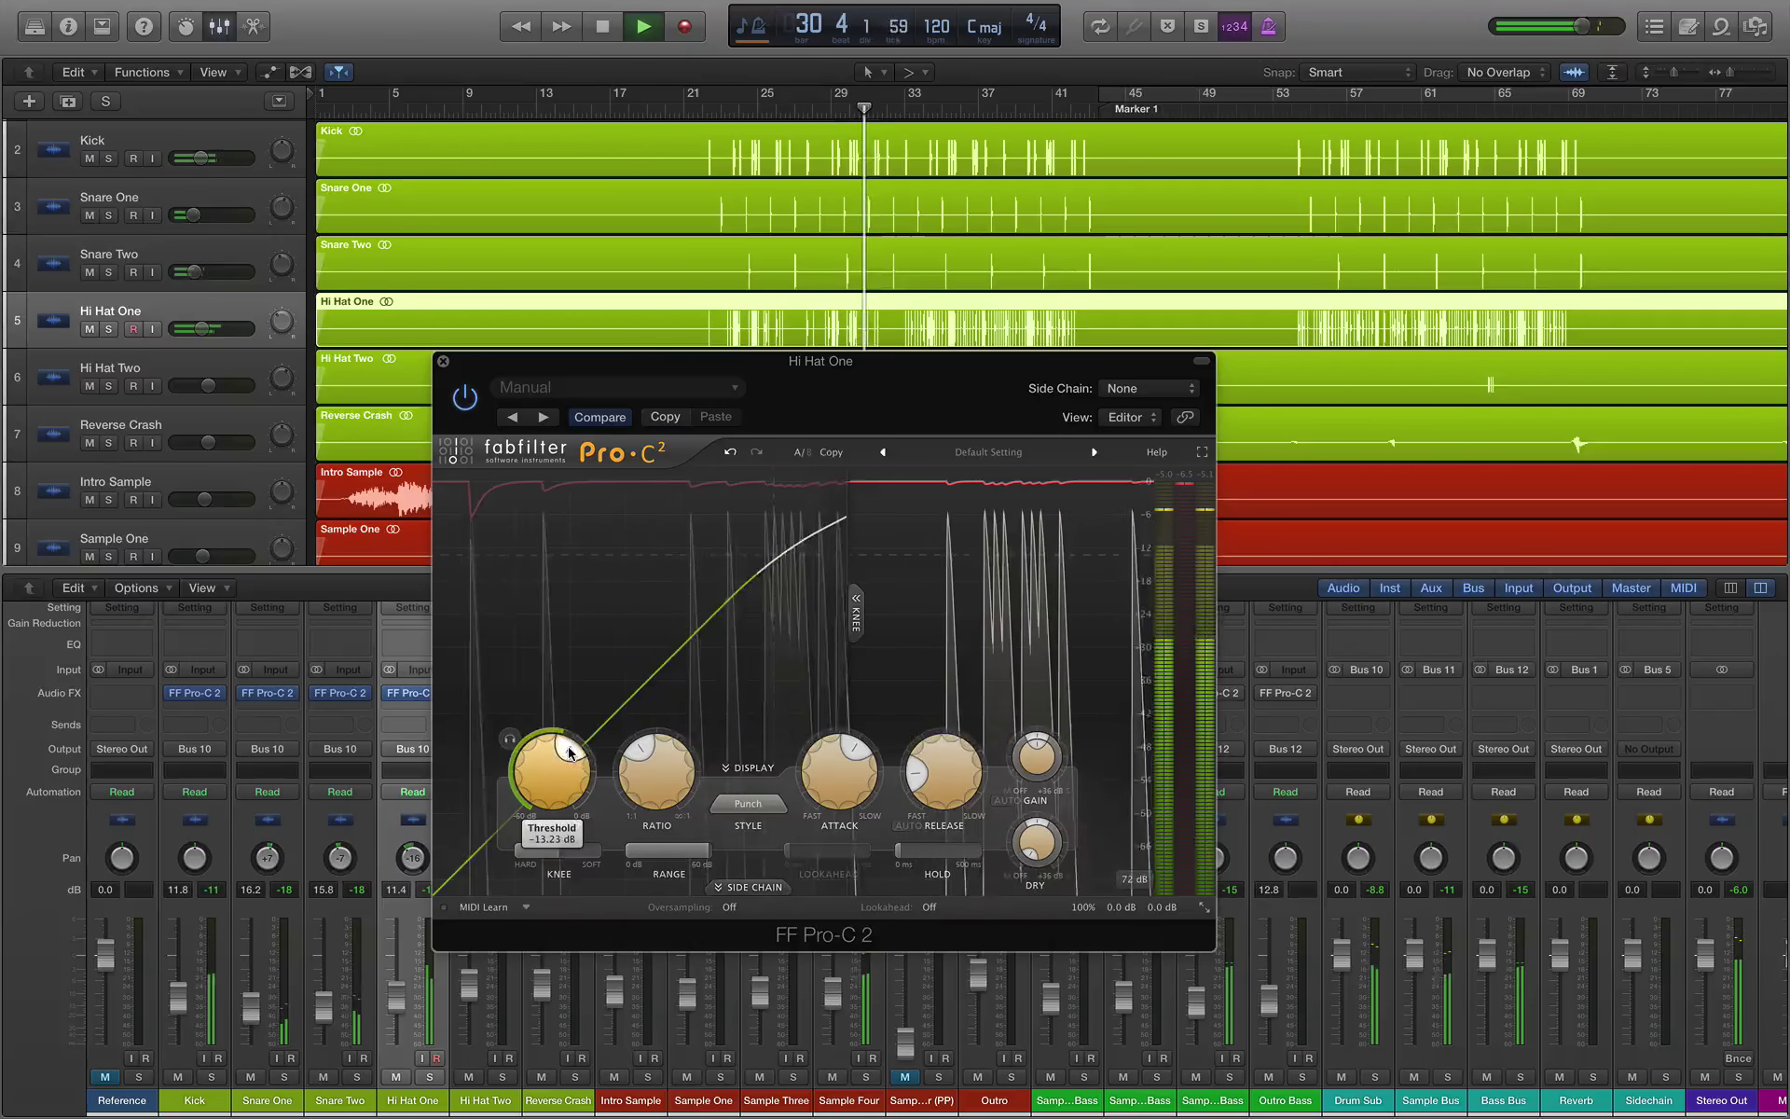
{"action": "left_click_drag", "start_coordinate": [555, 851], "coordinate": [499, 862]}
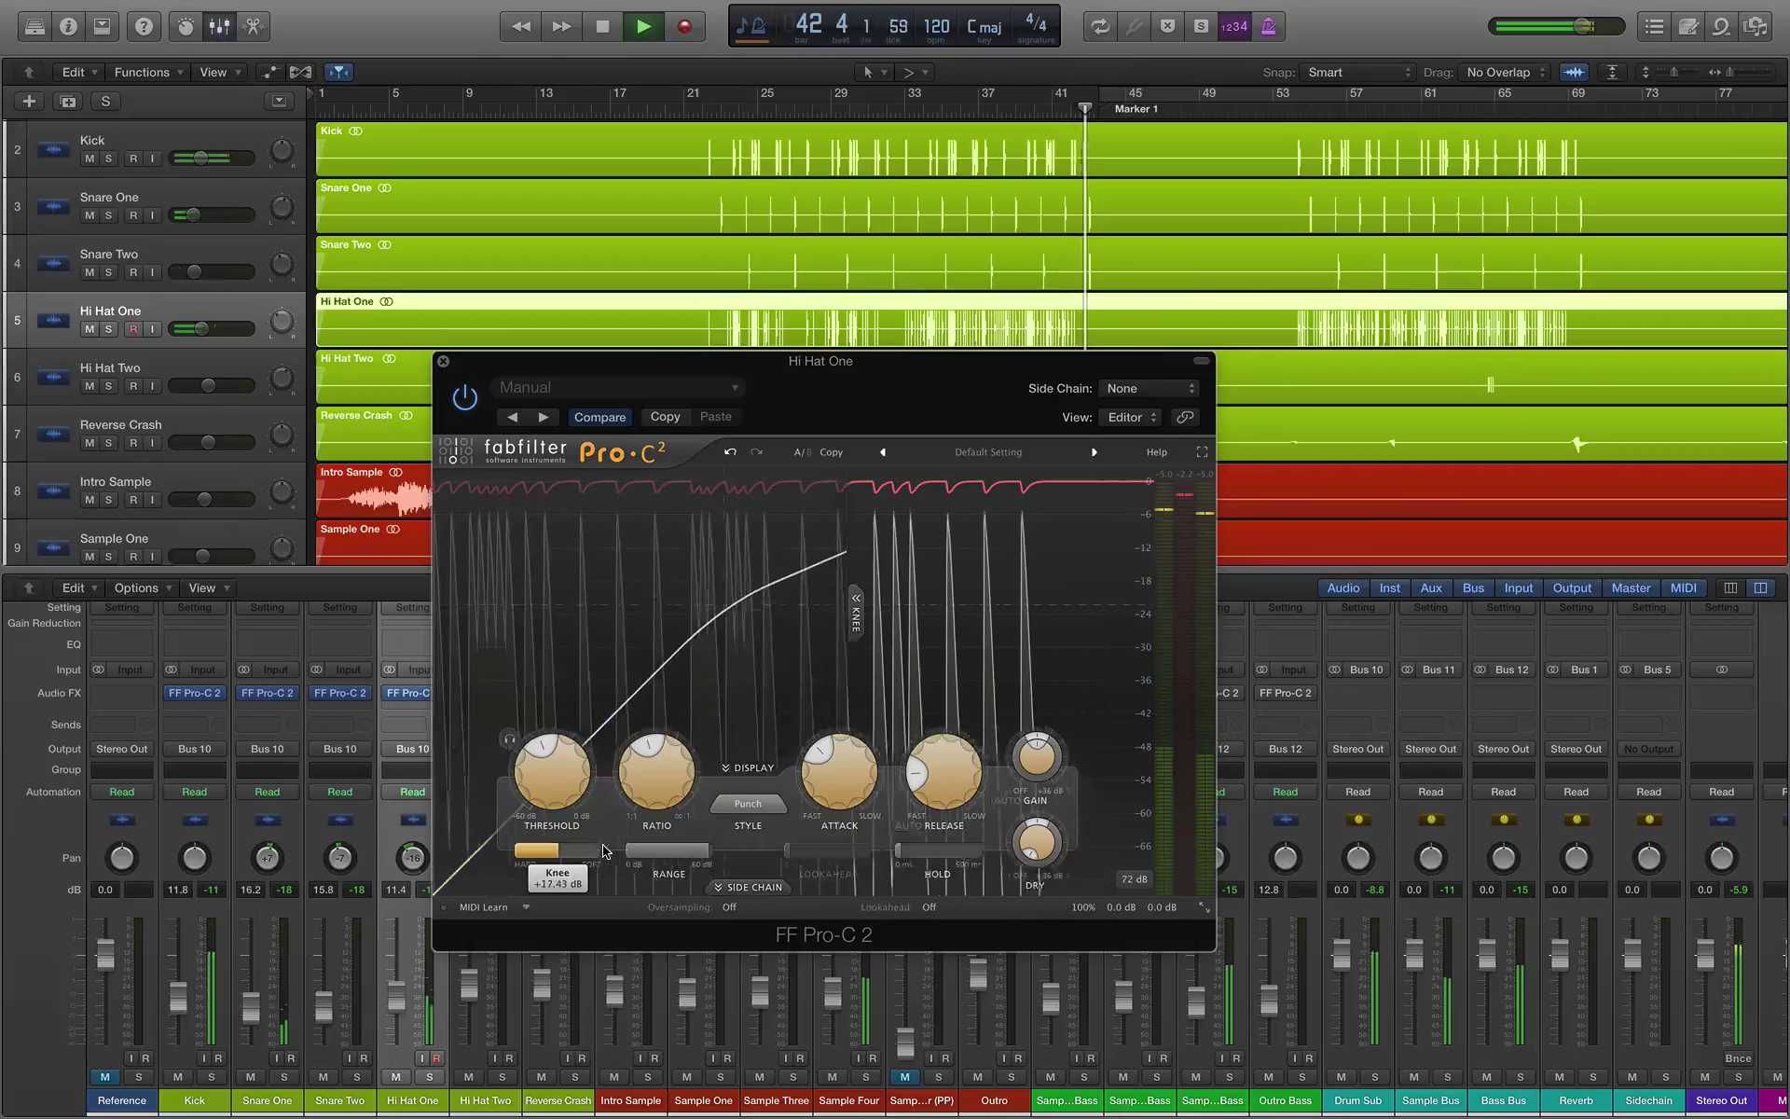
Step: Replay the mix from about bar 22, close the Hi Hat One compressor and copy it with its settings to Hi Hat Two
{"action": "left_click", "coordinate": [711, 118]}
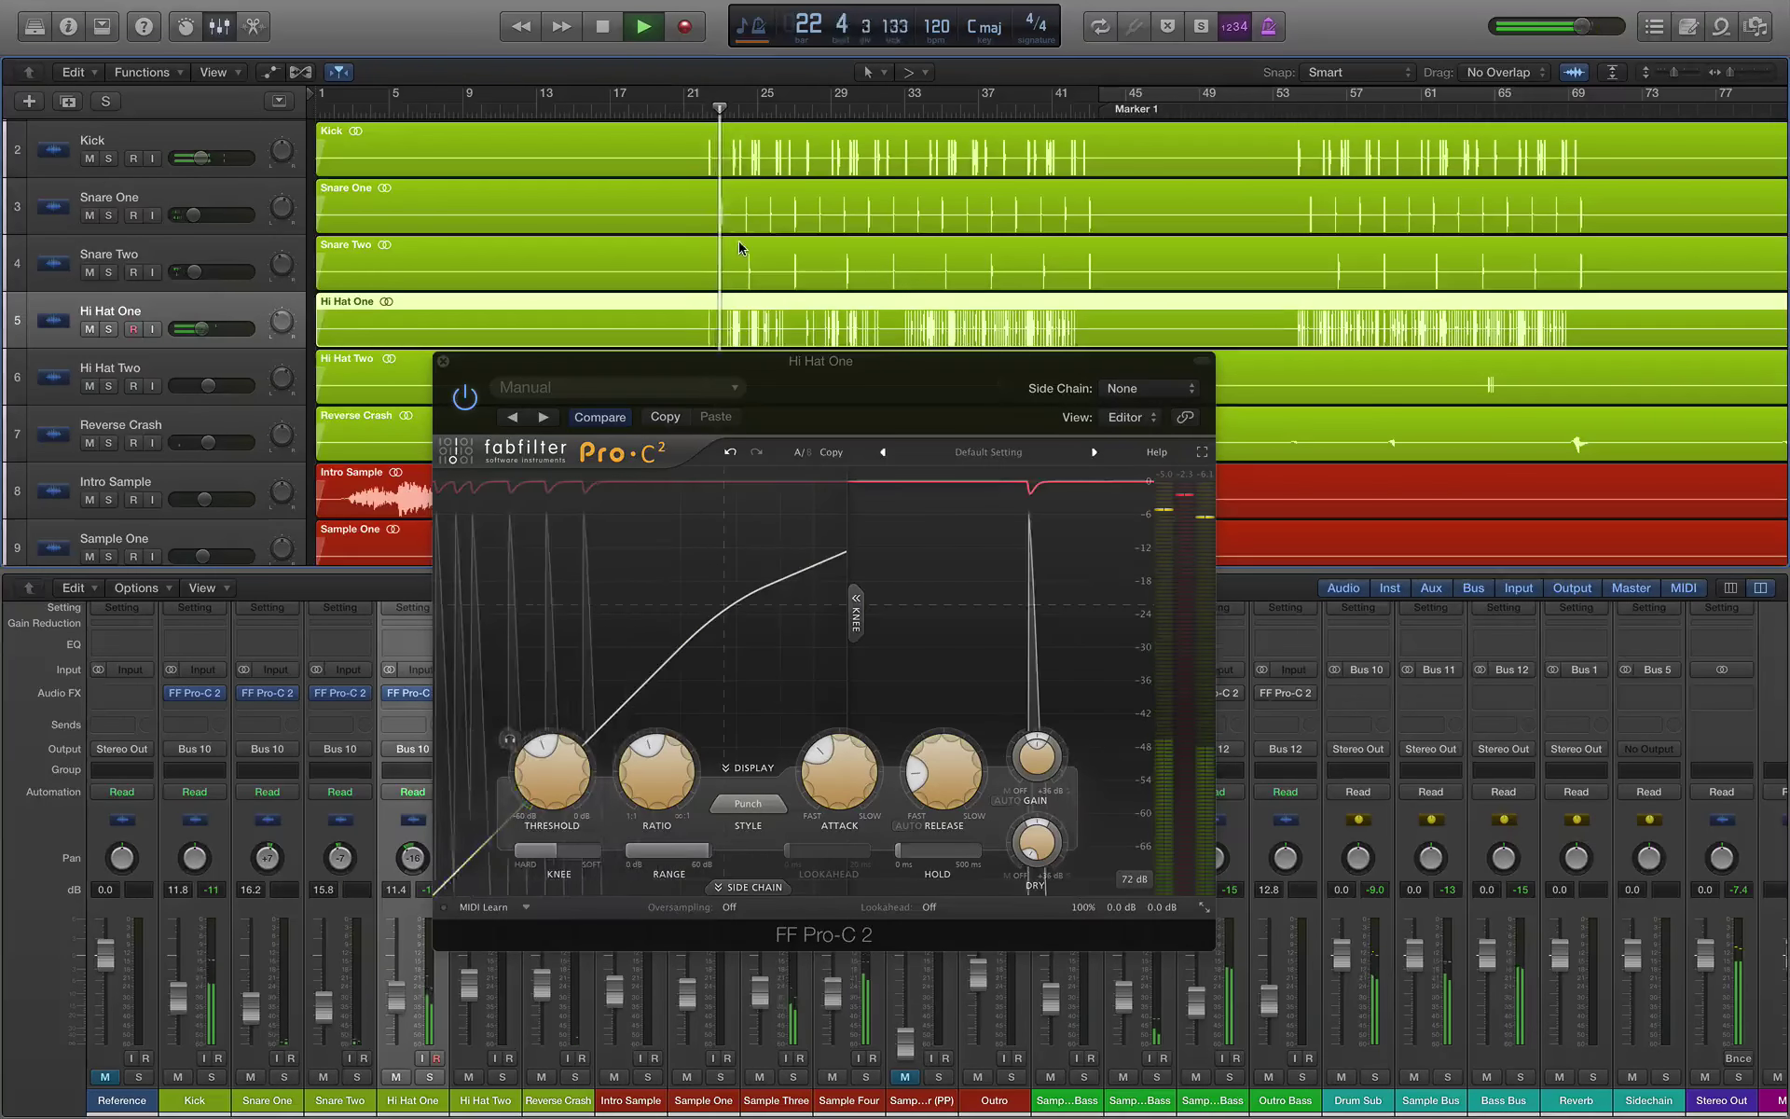
{"action": "left_click", "coordinate": [444, 363]}
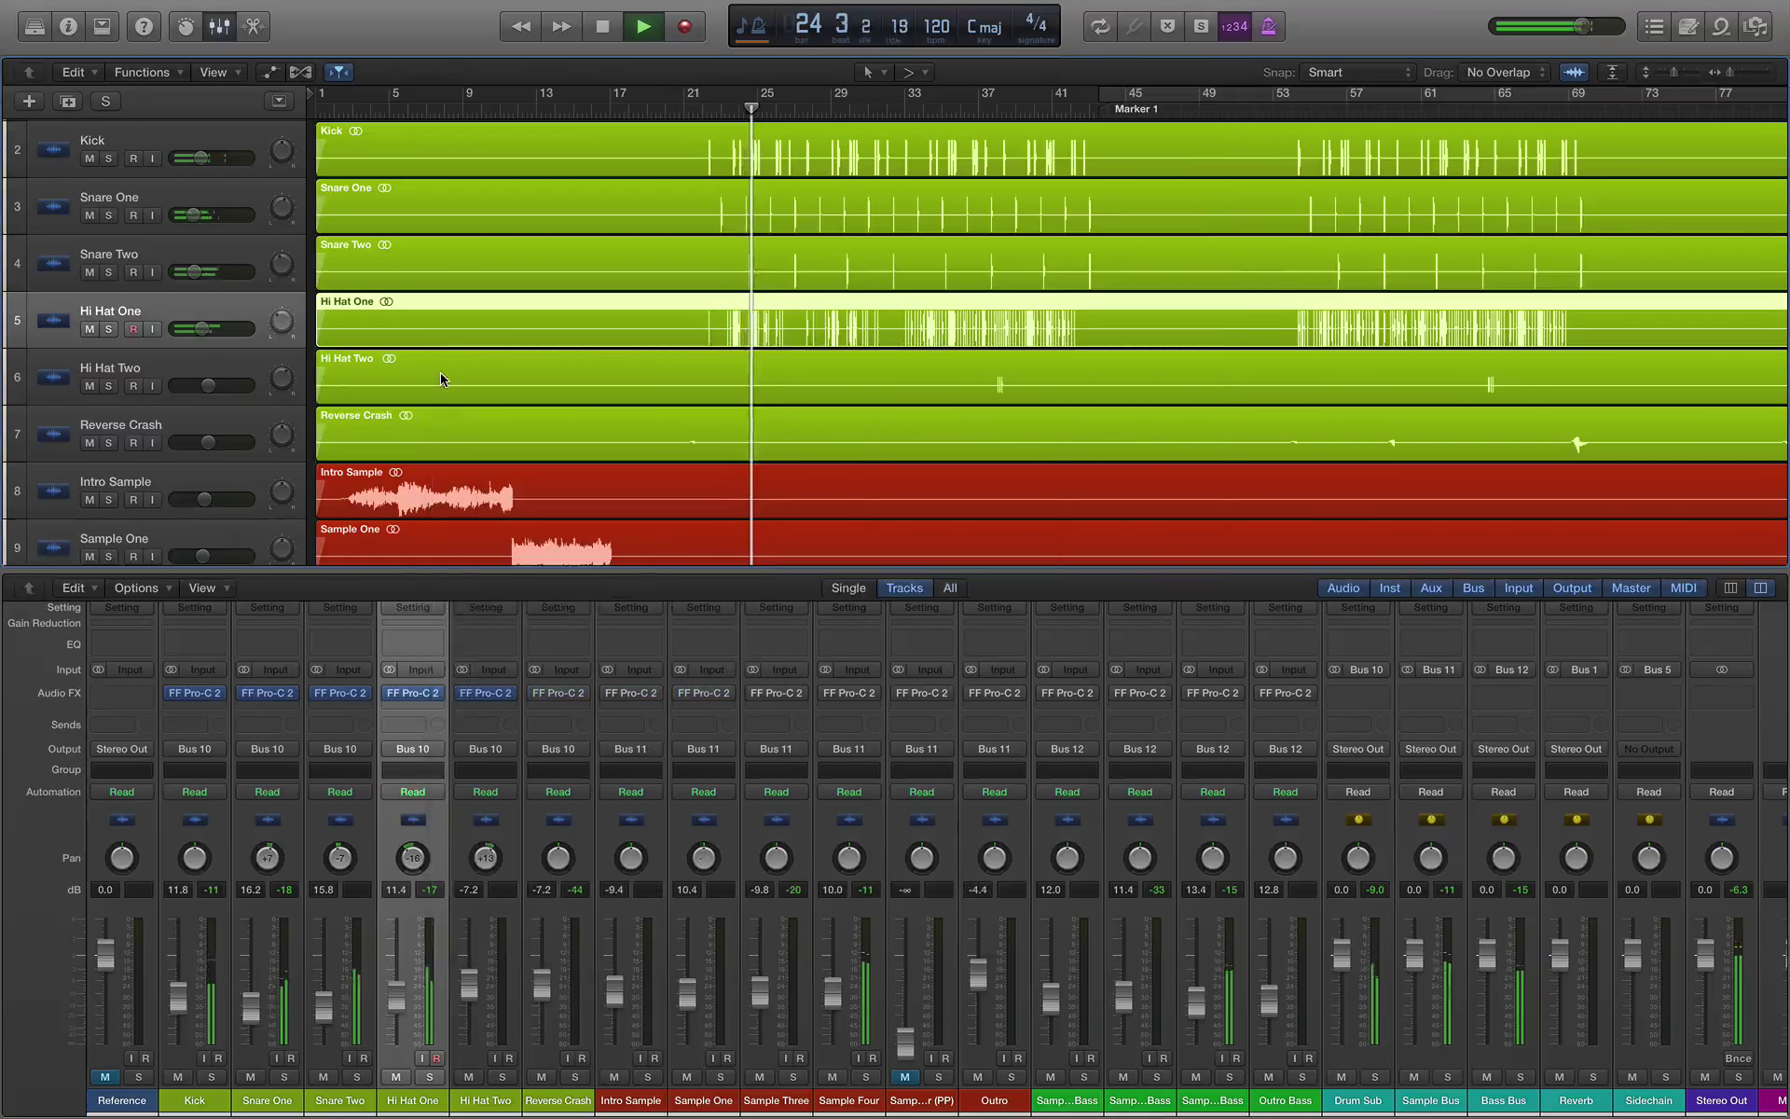
{"action": "left_click", "coordinate": [507, 693]}
{"action": "left_click", "coordinate": [518, 721]}
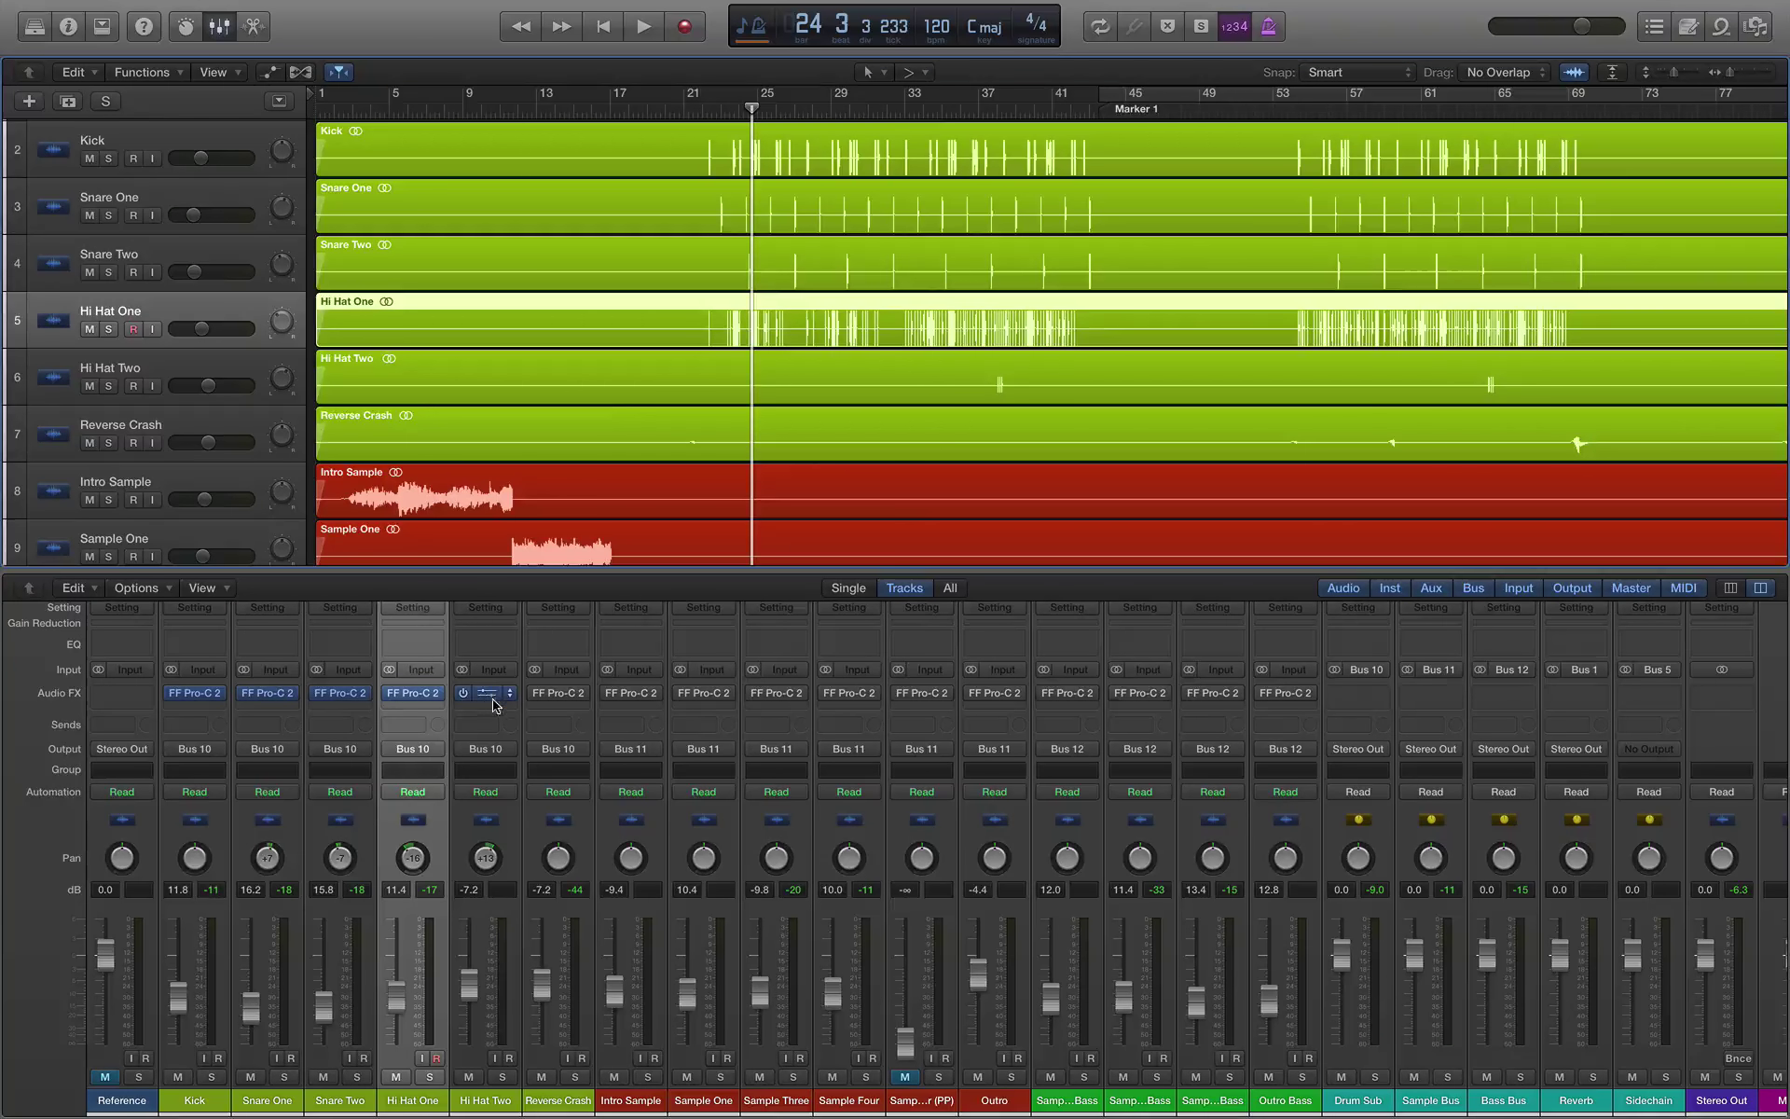
Step: Play from bar 37 and, in the Hi Hat Two compressor, slow the attack, set release to about 178.3 ms and threshold to about -19.24 dB
{"action": "left_click", "coordinate": [989, 154]}
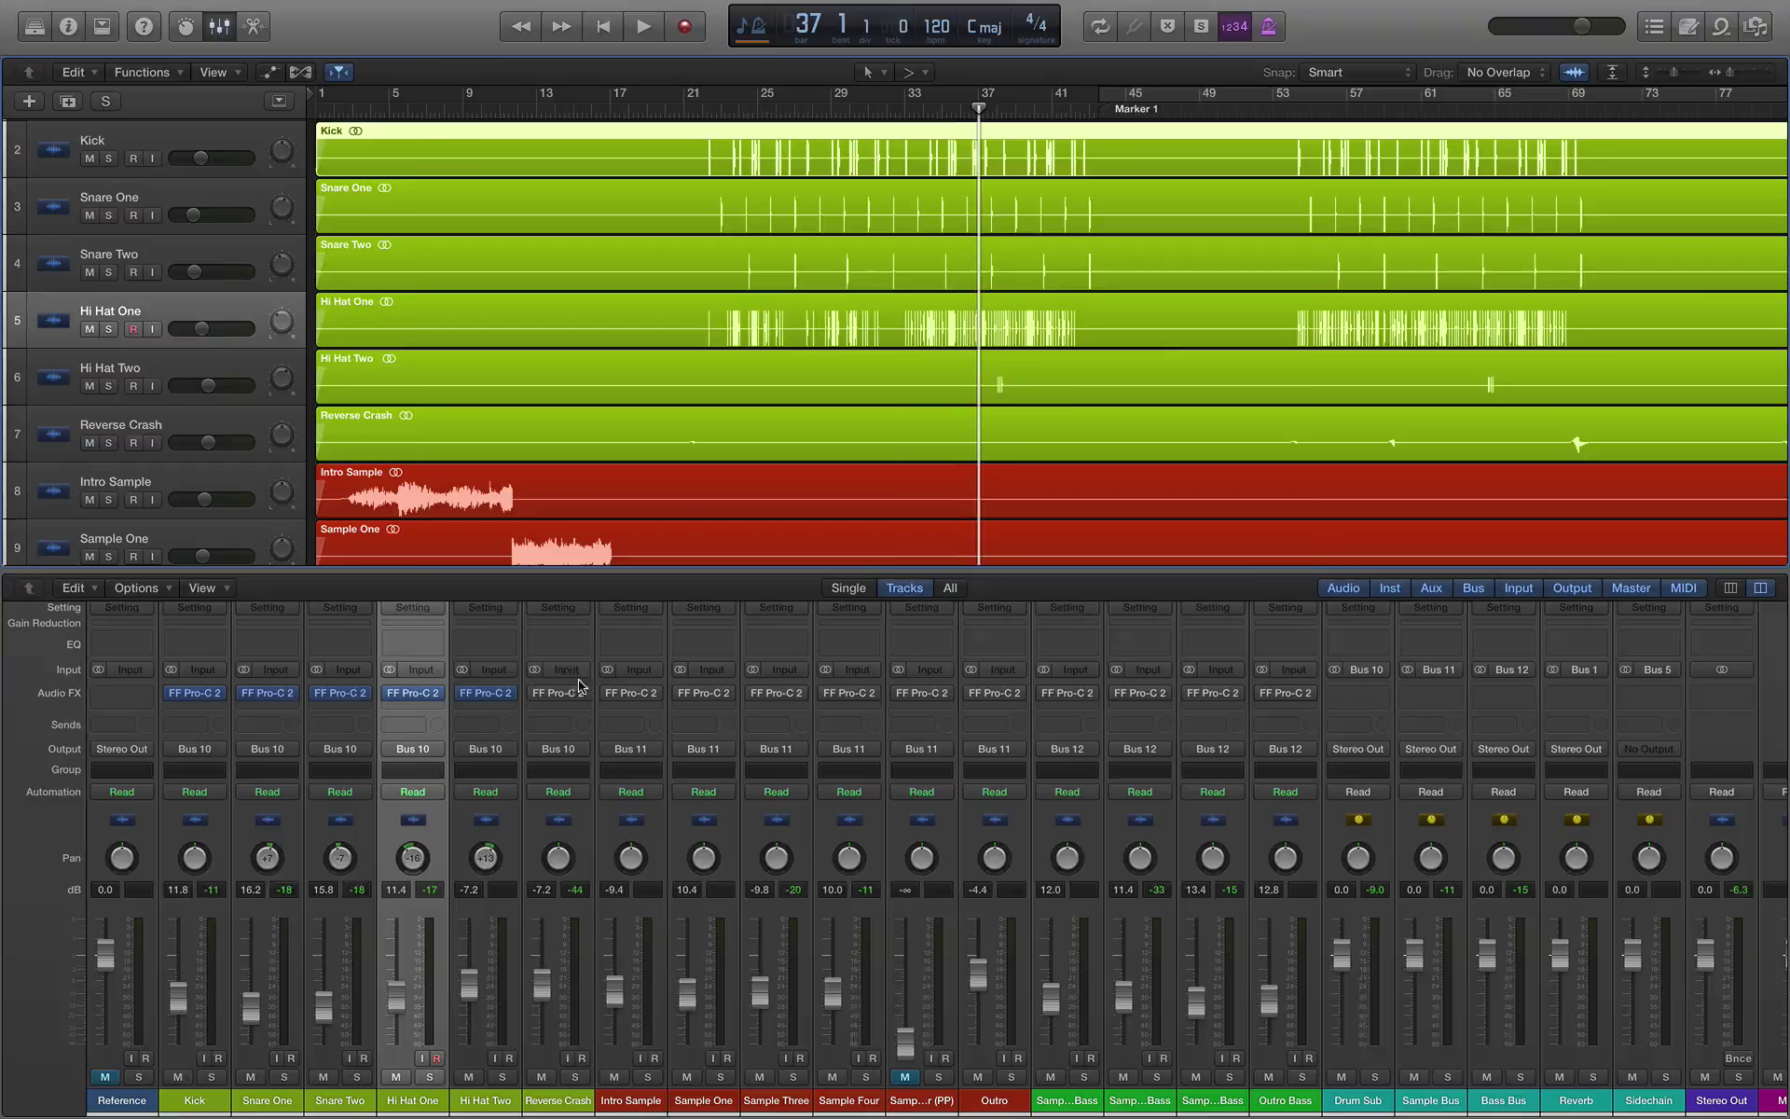
{"action": "key", "text": "space"}
{"action": "left_click", "coordinate": [485, 693]}
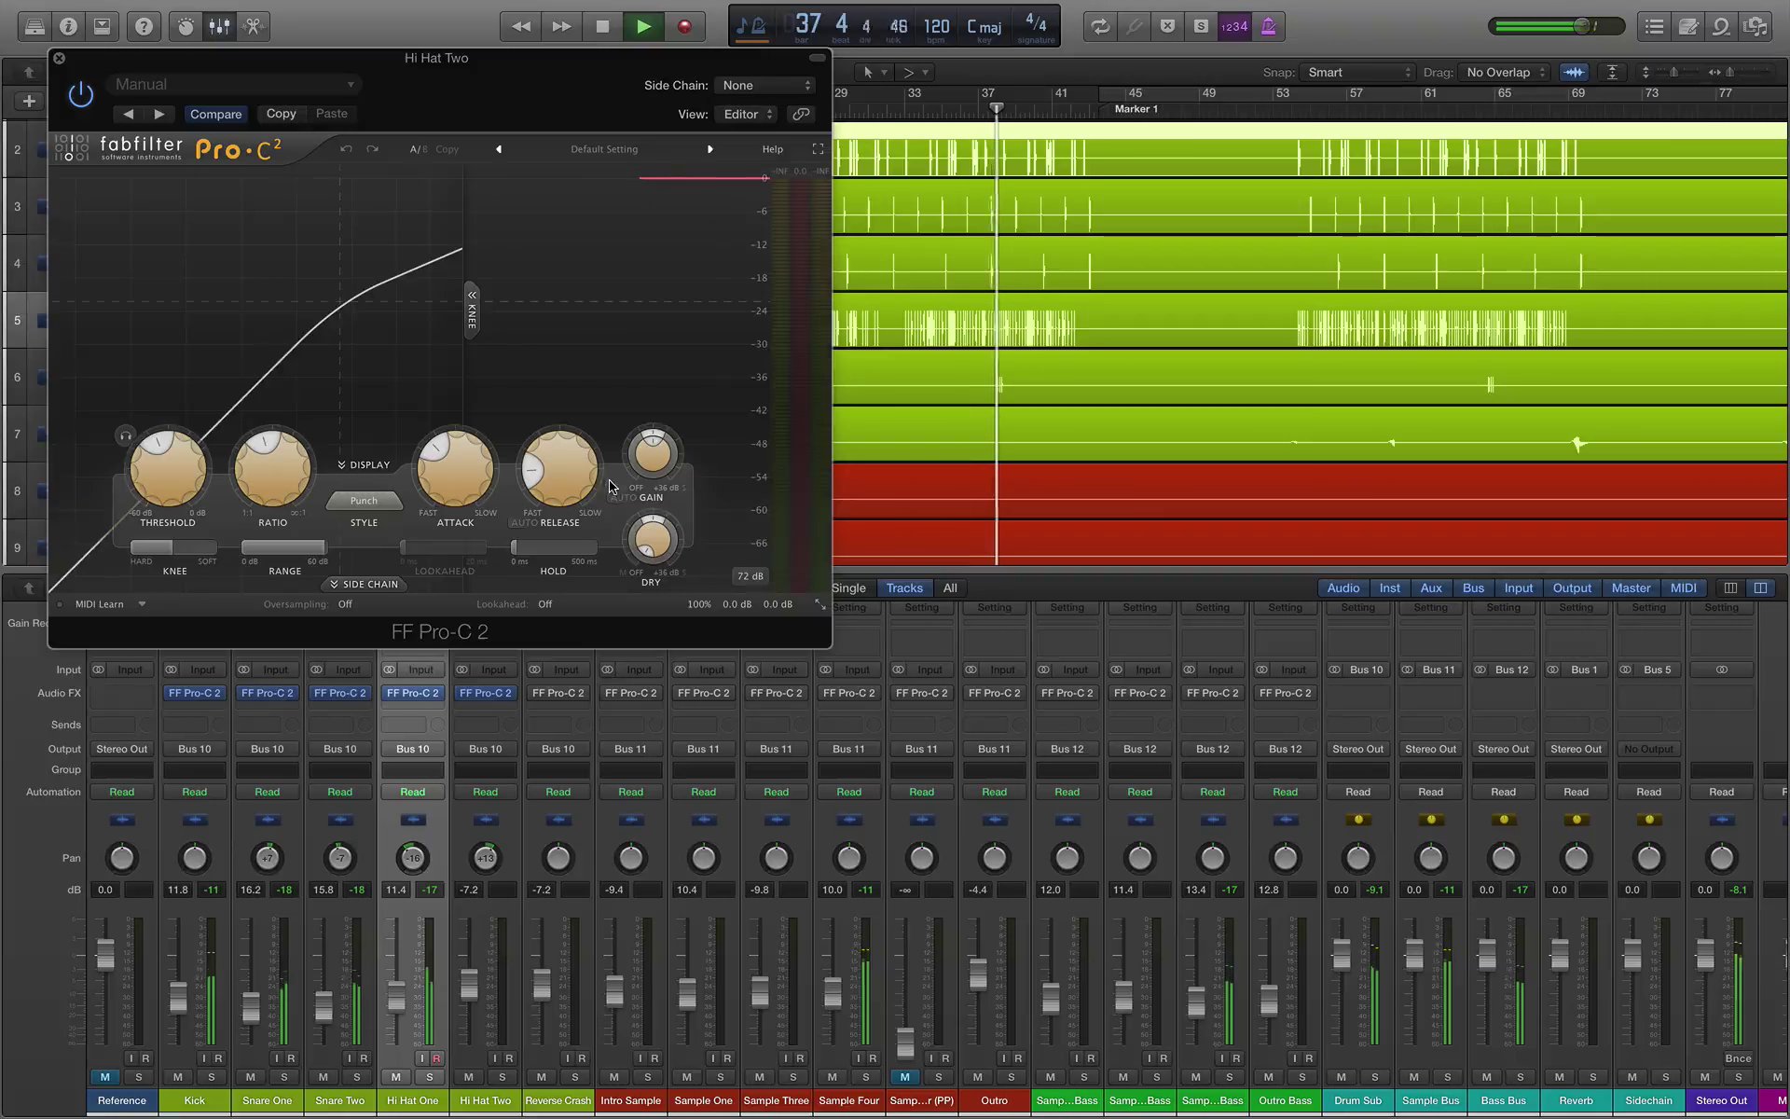
{"action": "left_click_drag", "start_coordinate": [455, 471], "coordinate": [541, 455]}
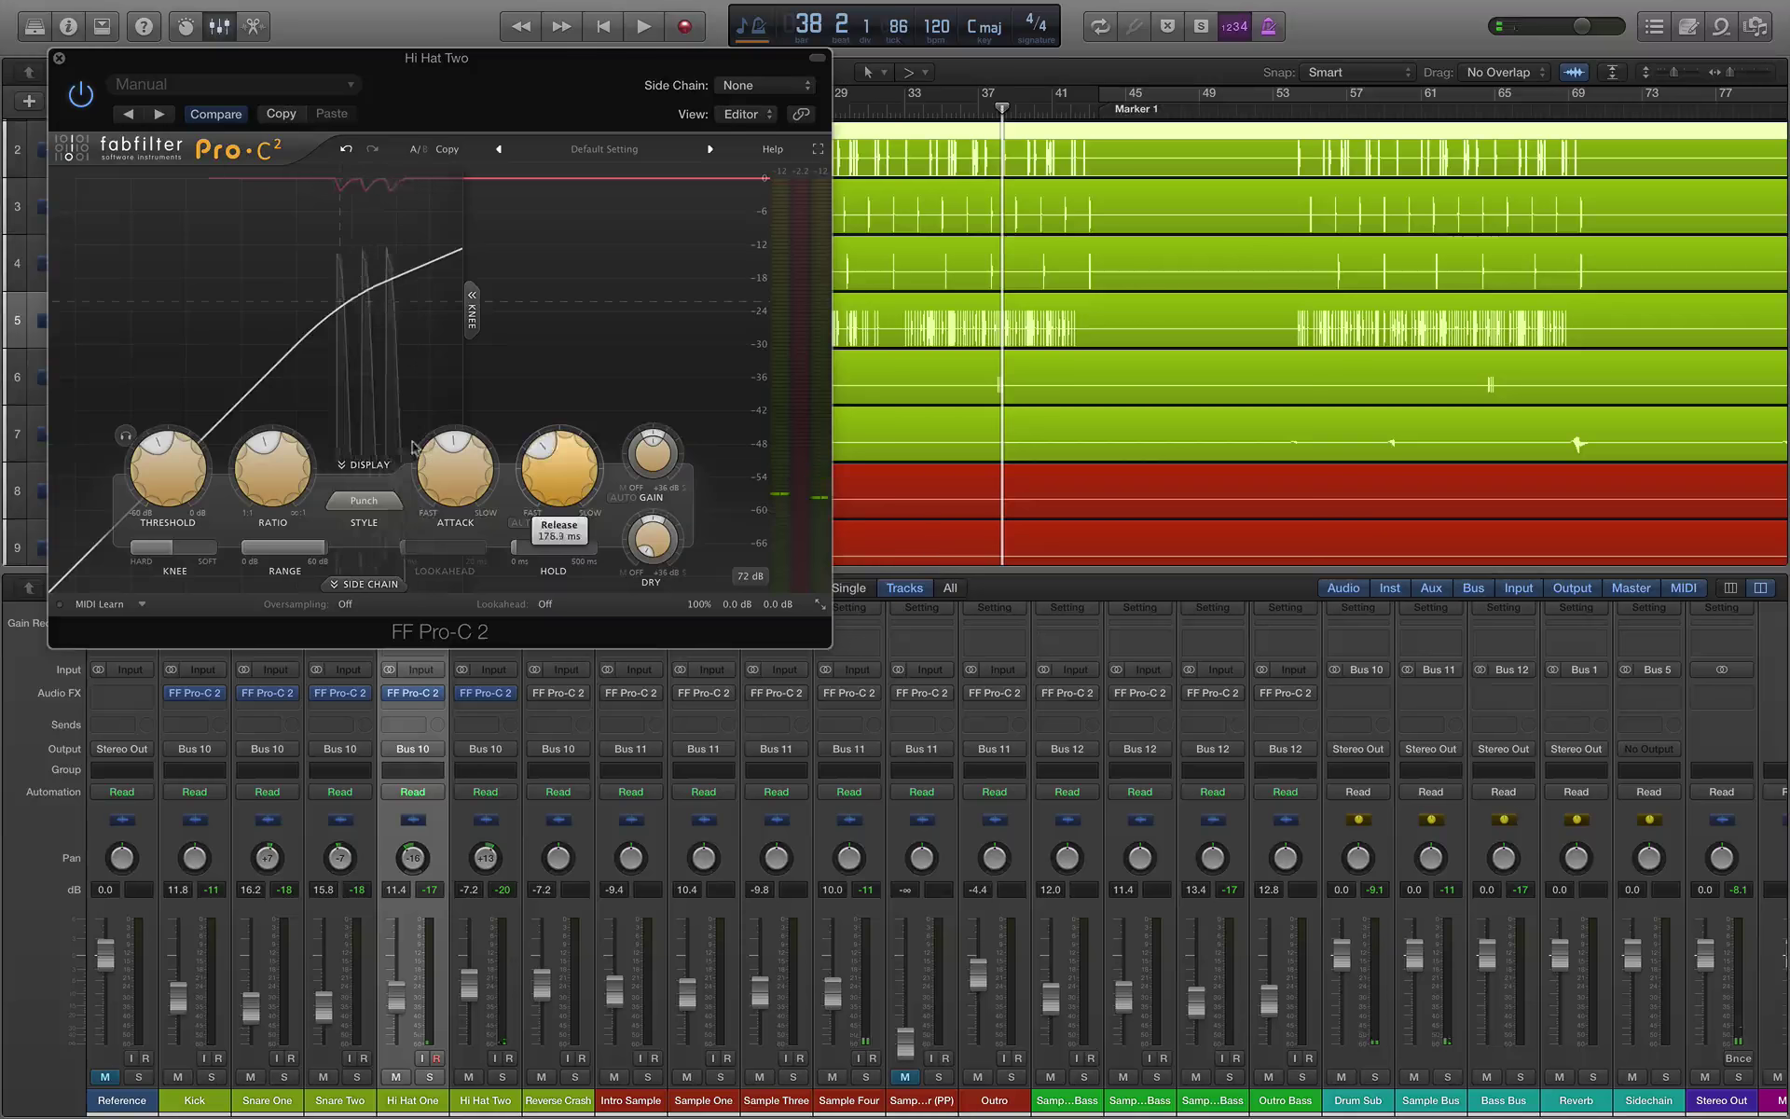
{"action": "left_click_drag", "start_coordinate": [168, 468], "coordinate": [257, 452]}
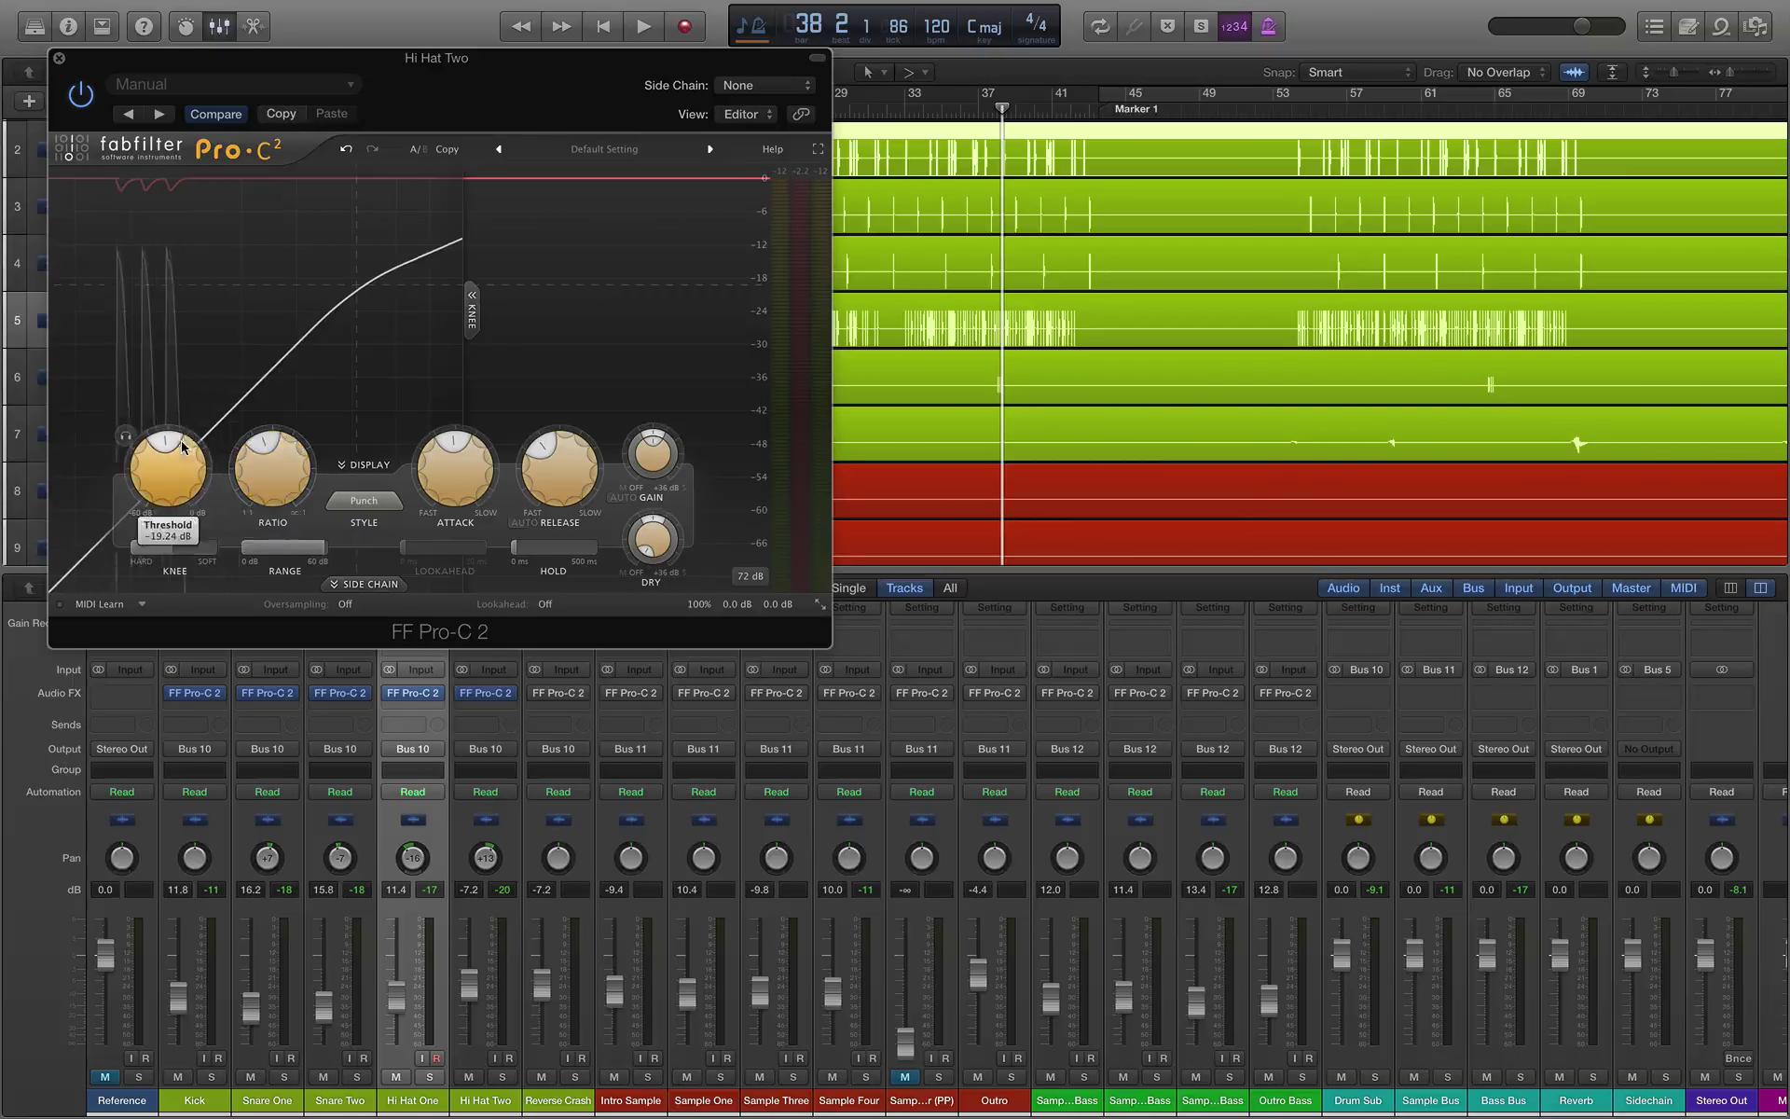
Step: Replay the section from about bar 37 and set the Hi Hat Two compressor's wet gain to +2 dB
{"action": "key", "text": "space"}
{"action": "left_click", "coordinate": [990, 99]}
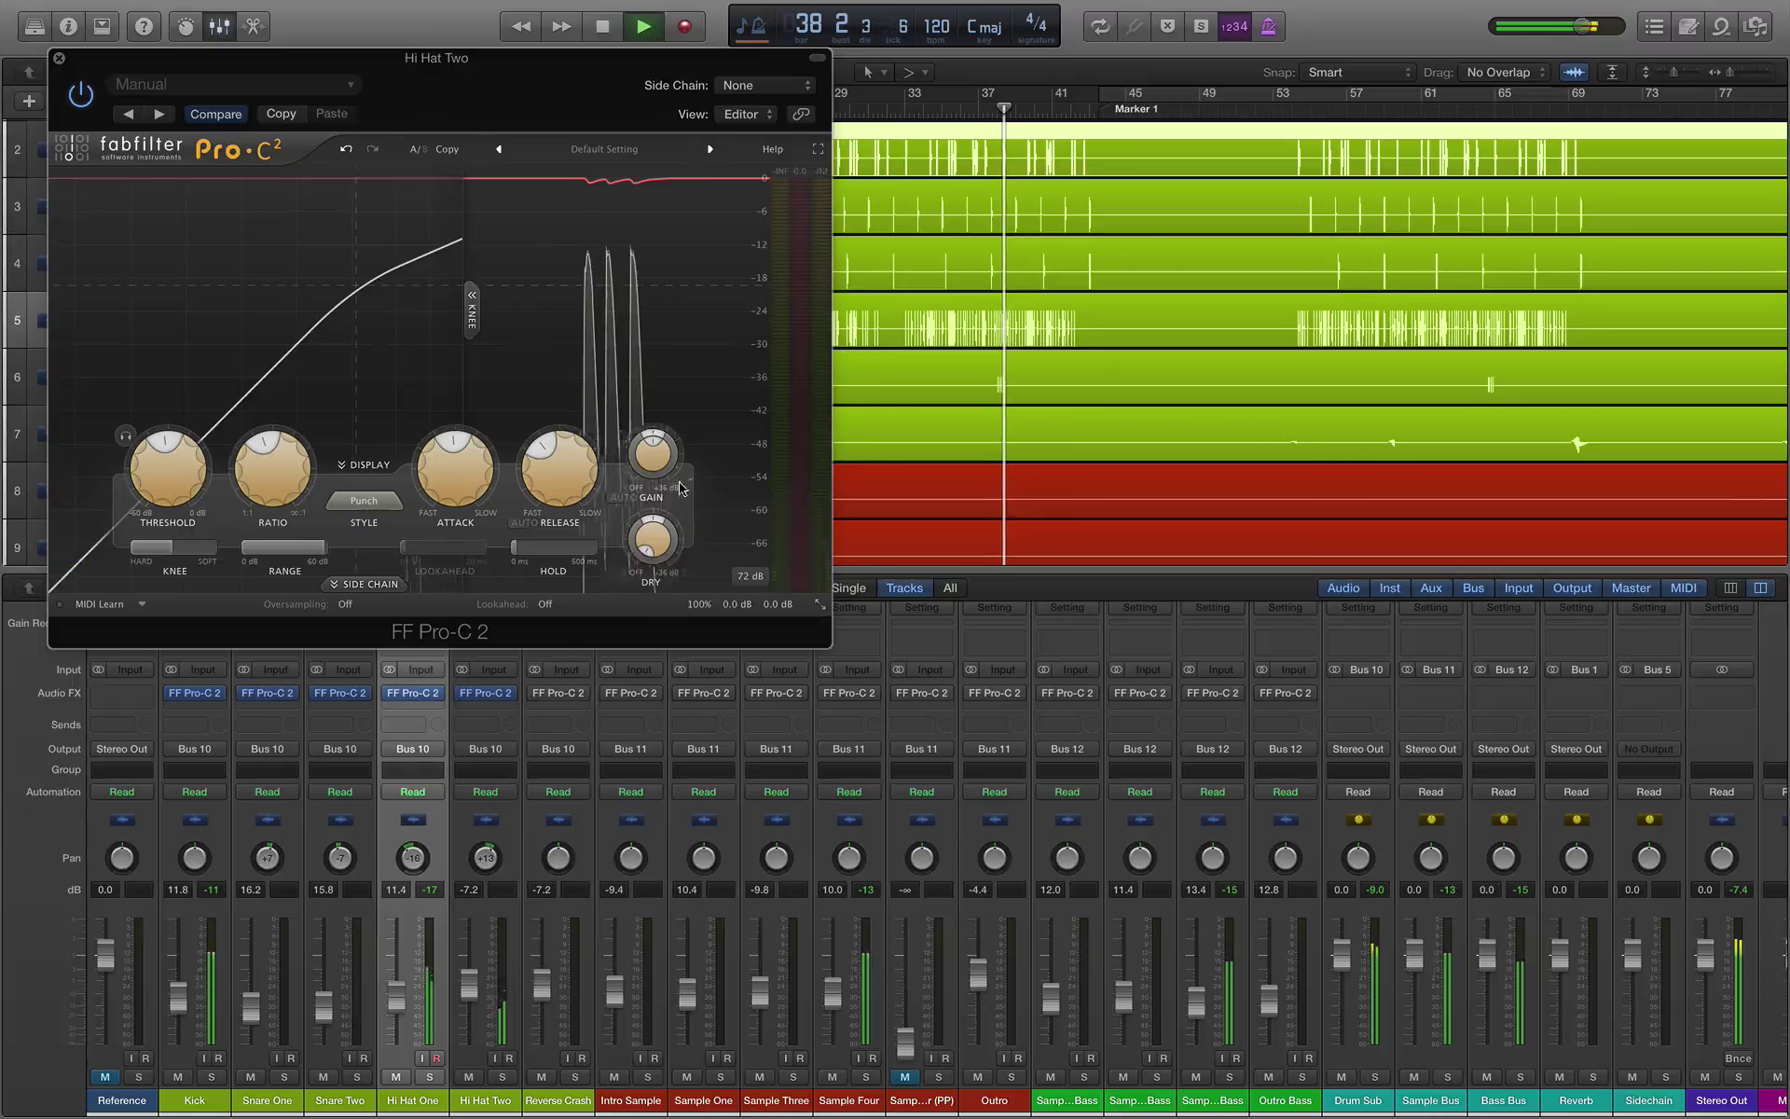
{"action": "double_click", "coordinate": [652, 454]}
{"action": "type", "text": "2"}
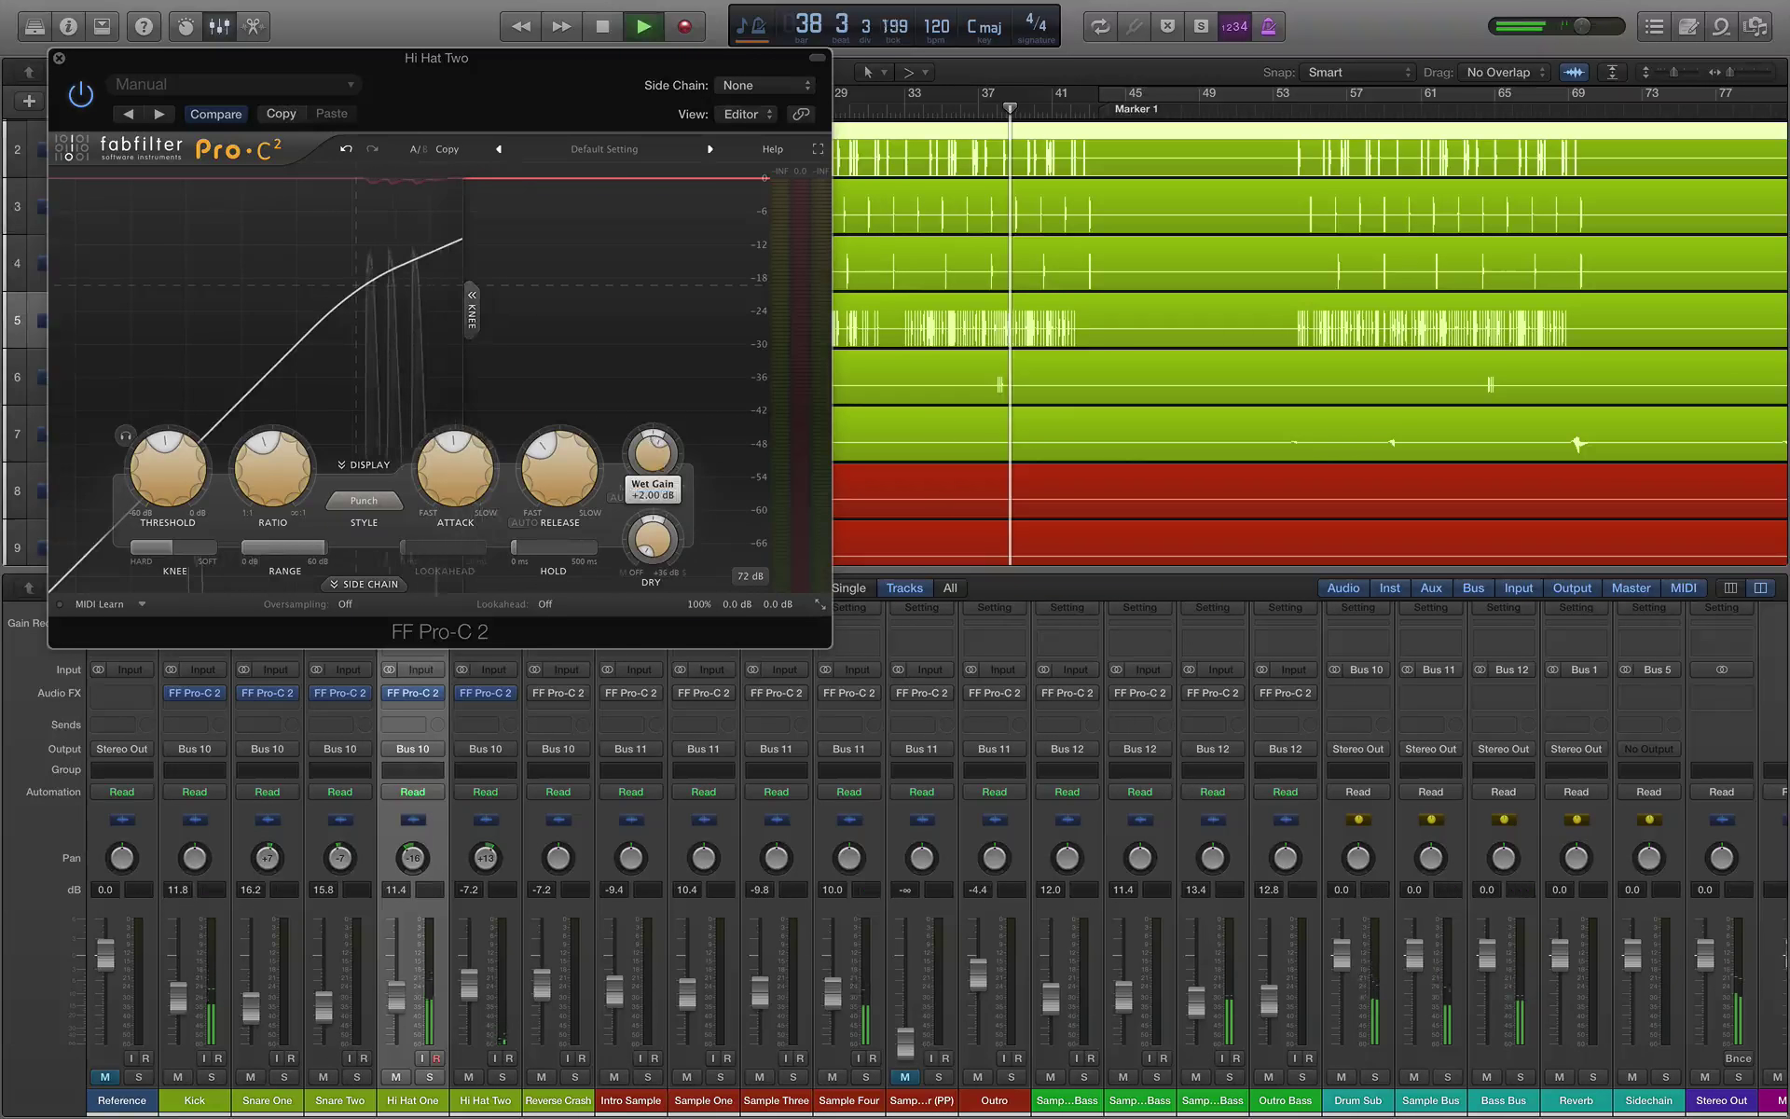
{"action": "key", "text": "Return"}
Step: Lower the Hi Hat Two compressor's threshold further, auditioning the section from about bar 37 before and after the change
{"action": "left_click", "coordinate": [991, 117]}
{"action": "key", "text": "space"}
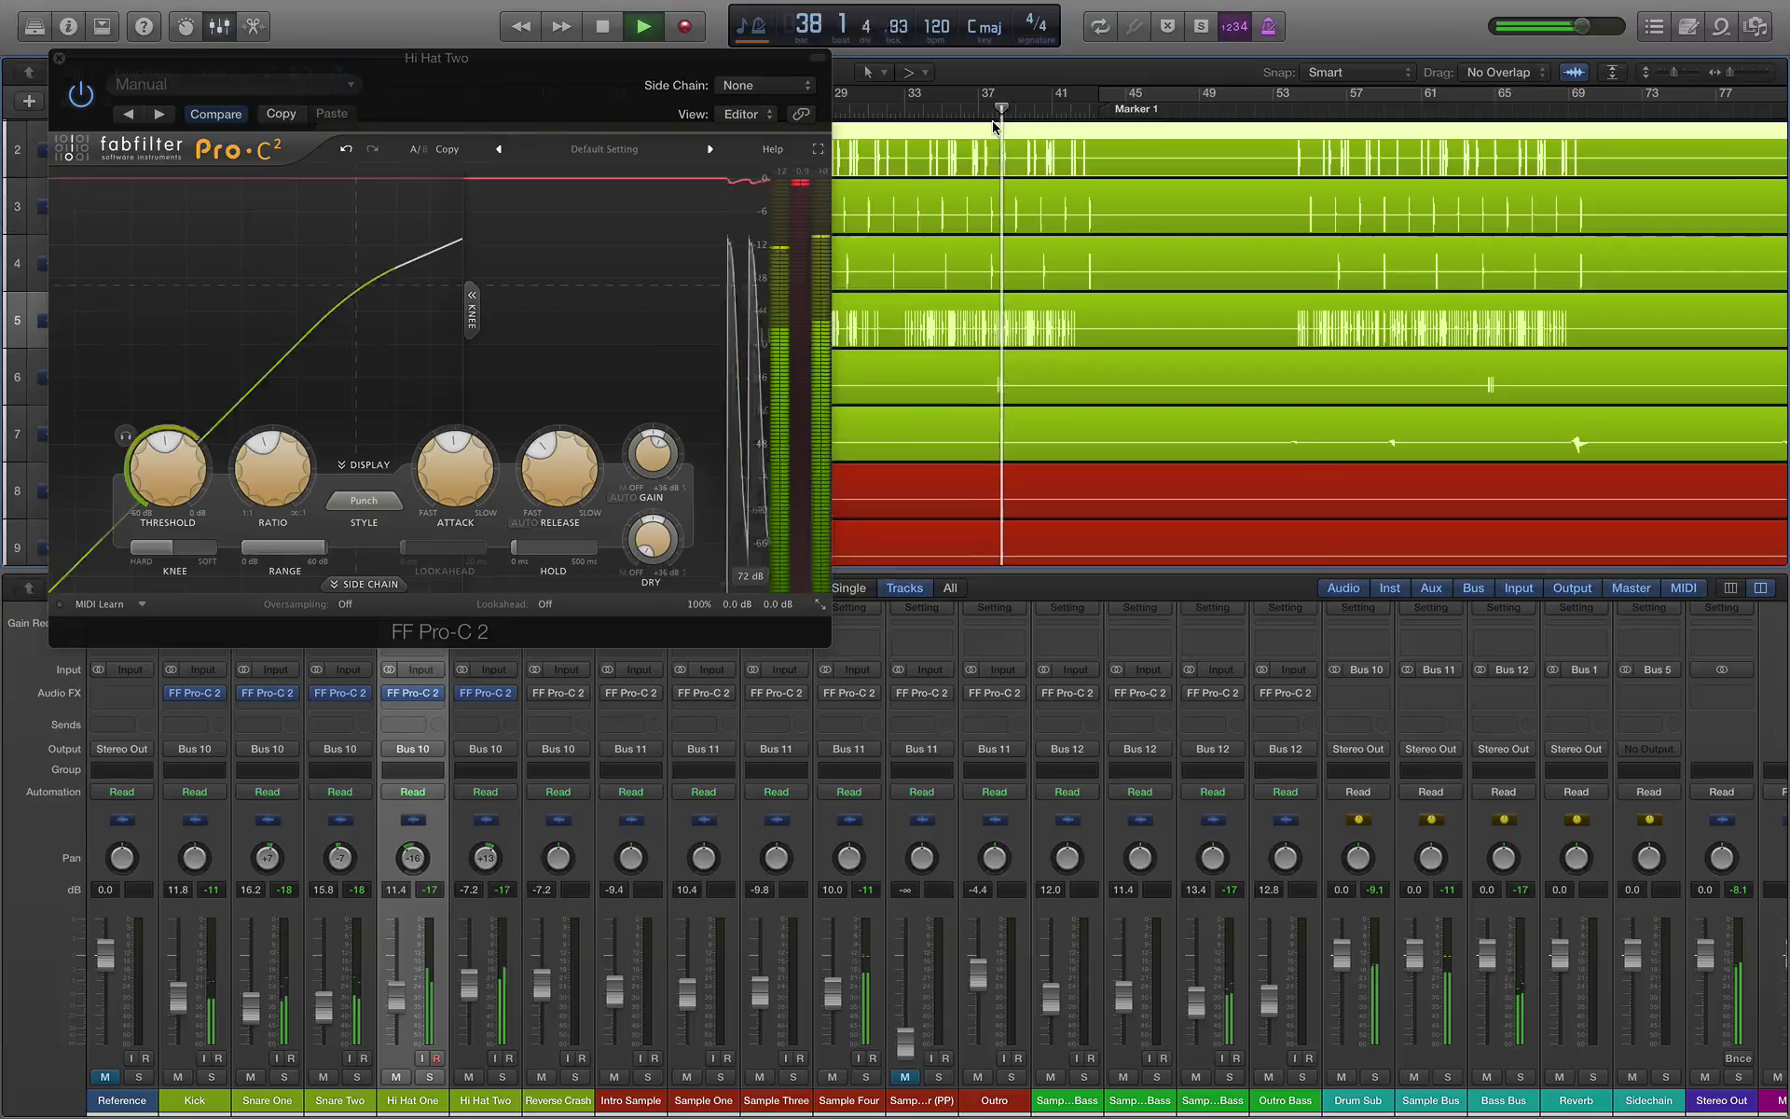
{"action": "key", "text": "space"}
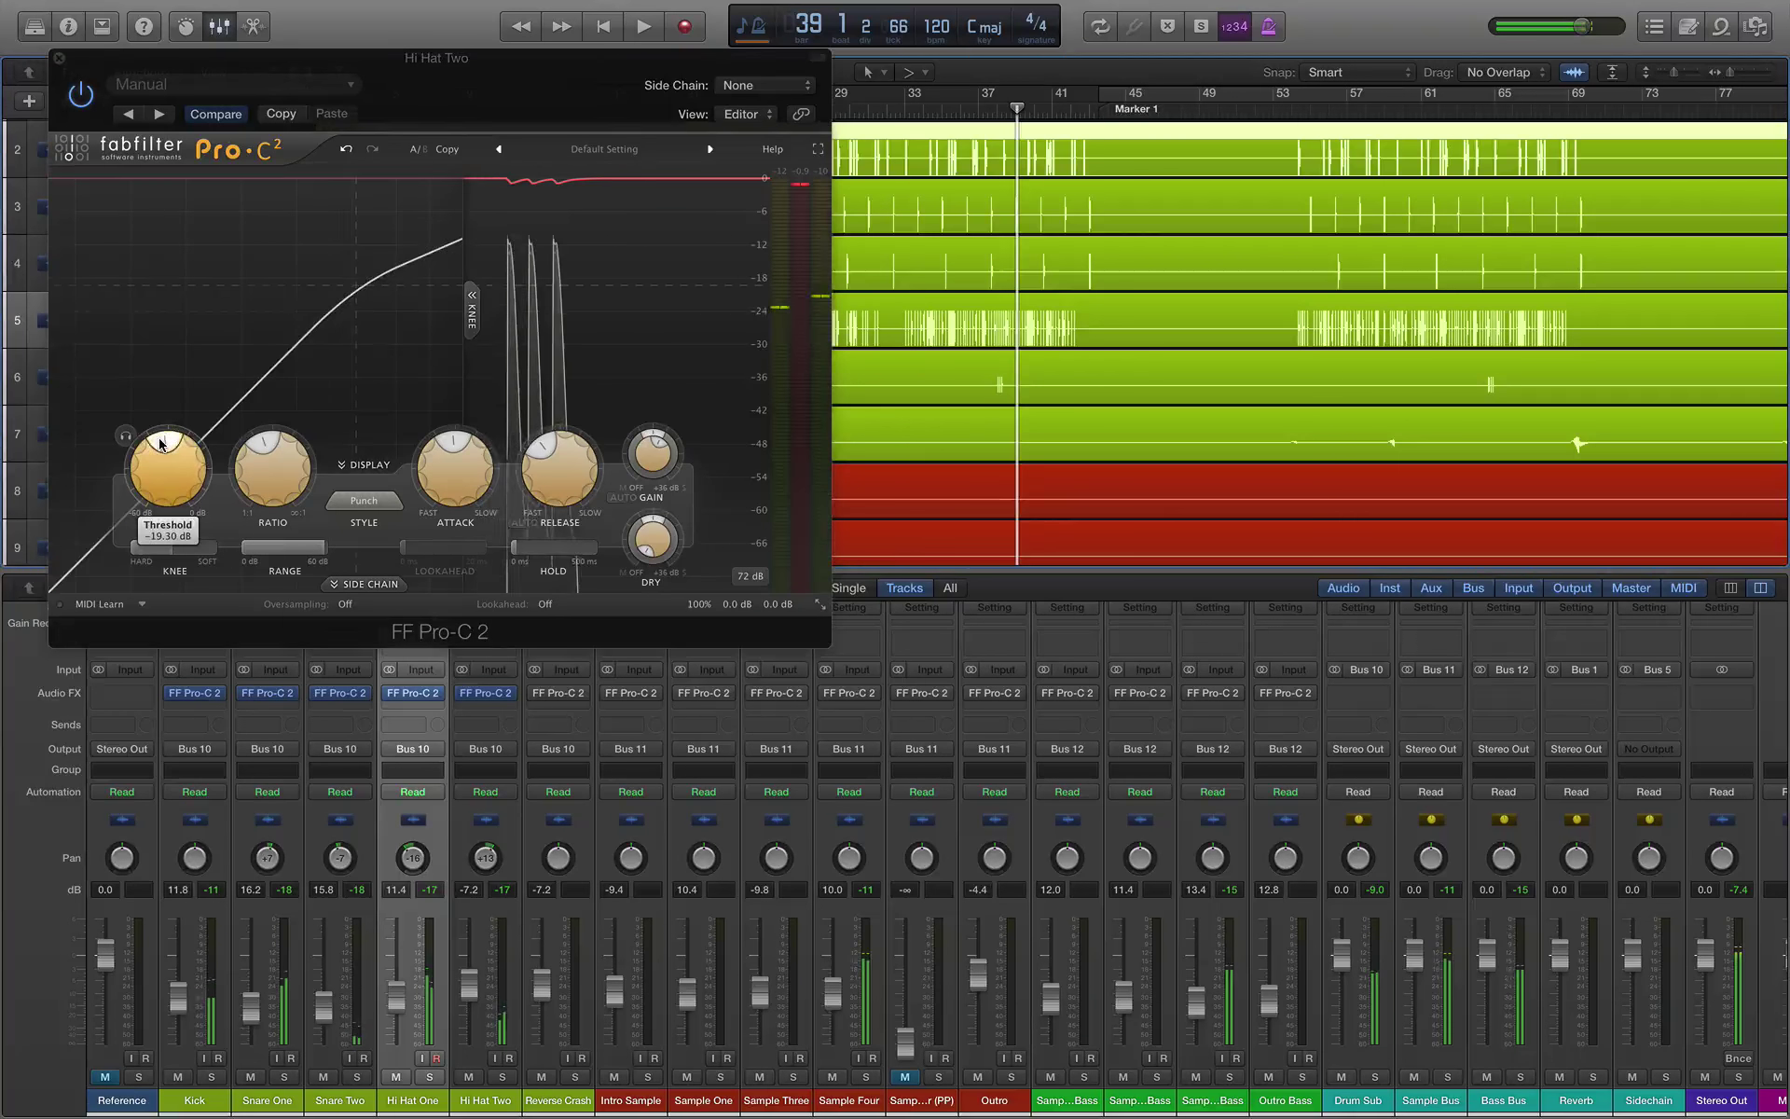
{"action": "left_click_drag", "start_coordinate": [149, 436], "coordinate": [142, 451]}
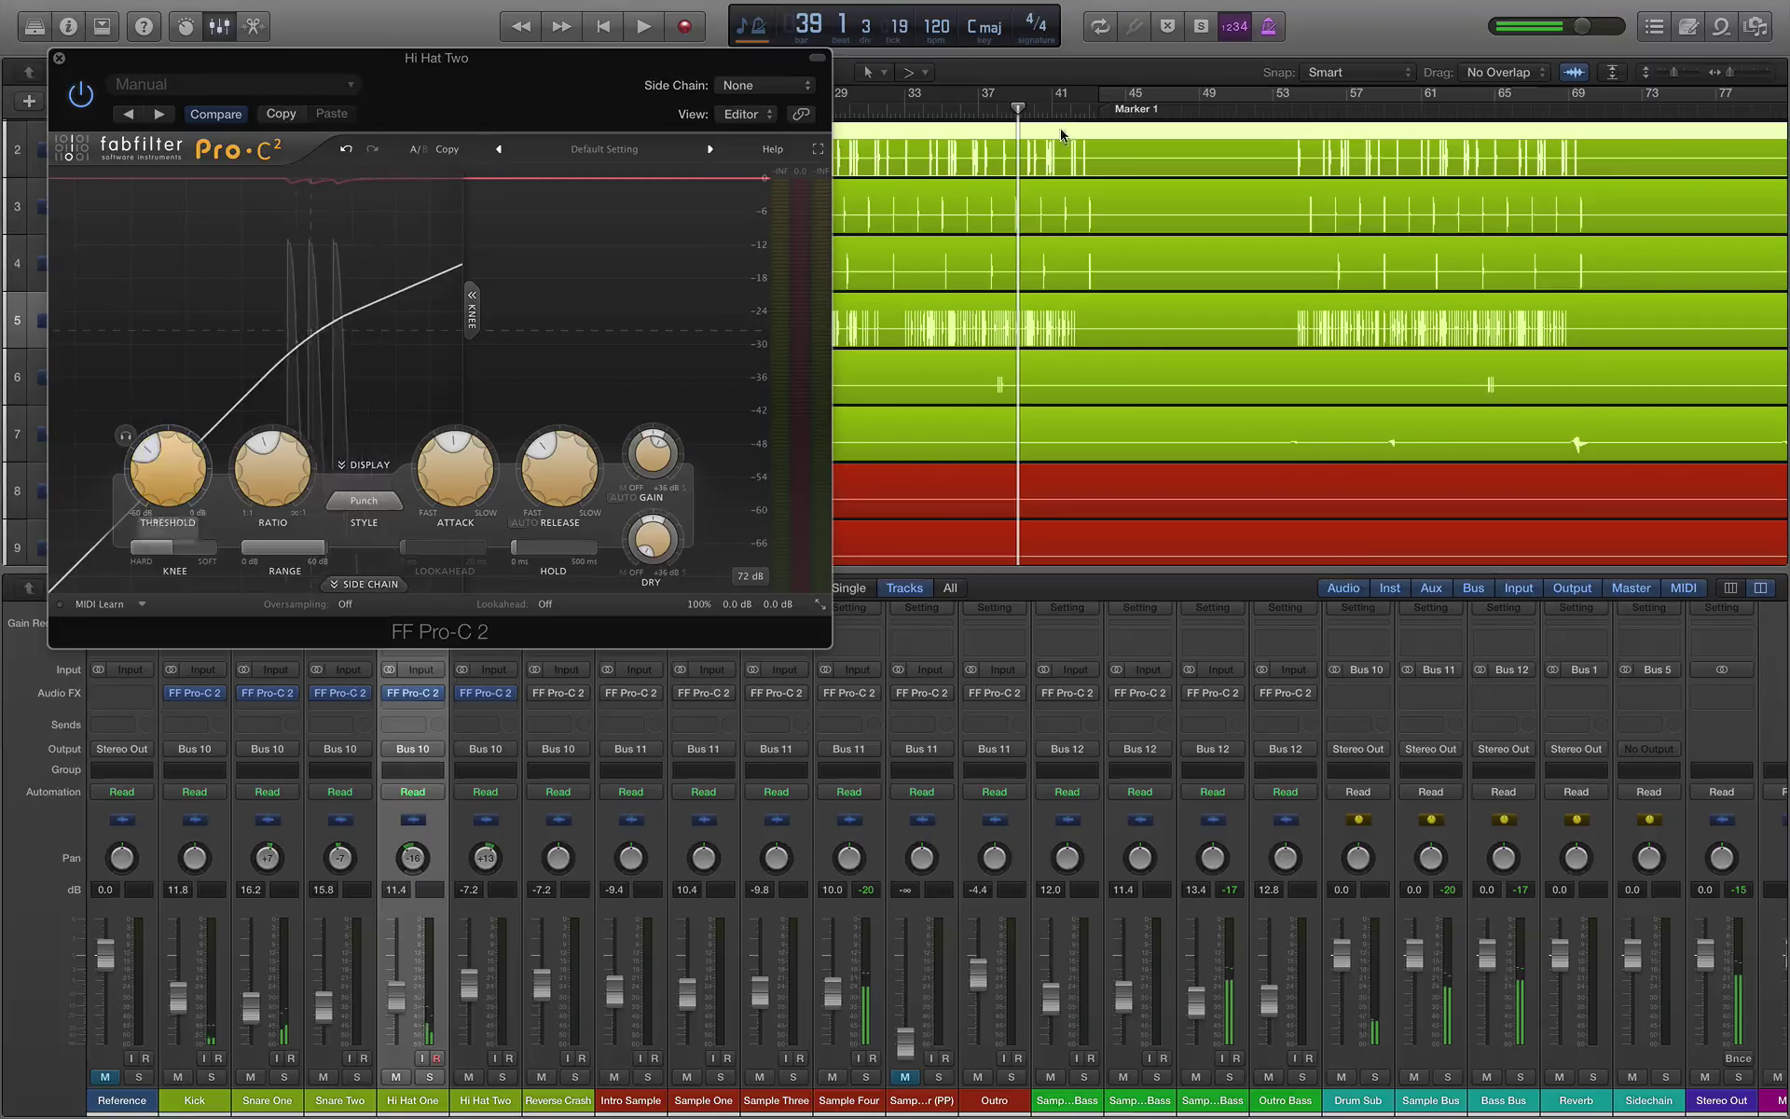
{"action": "left_click", "coordinate": [986, 110]}
{"action": "key", "text": "space"}
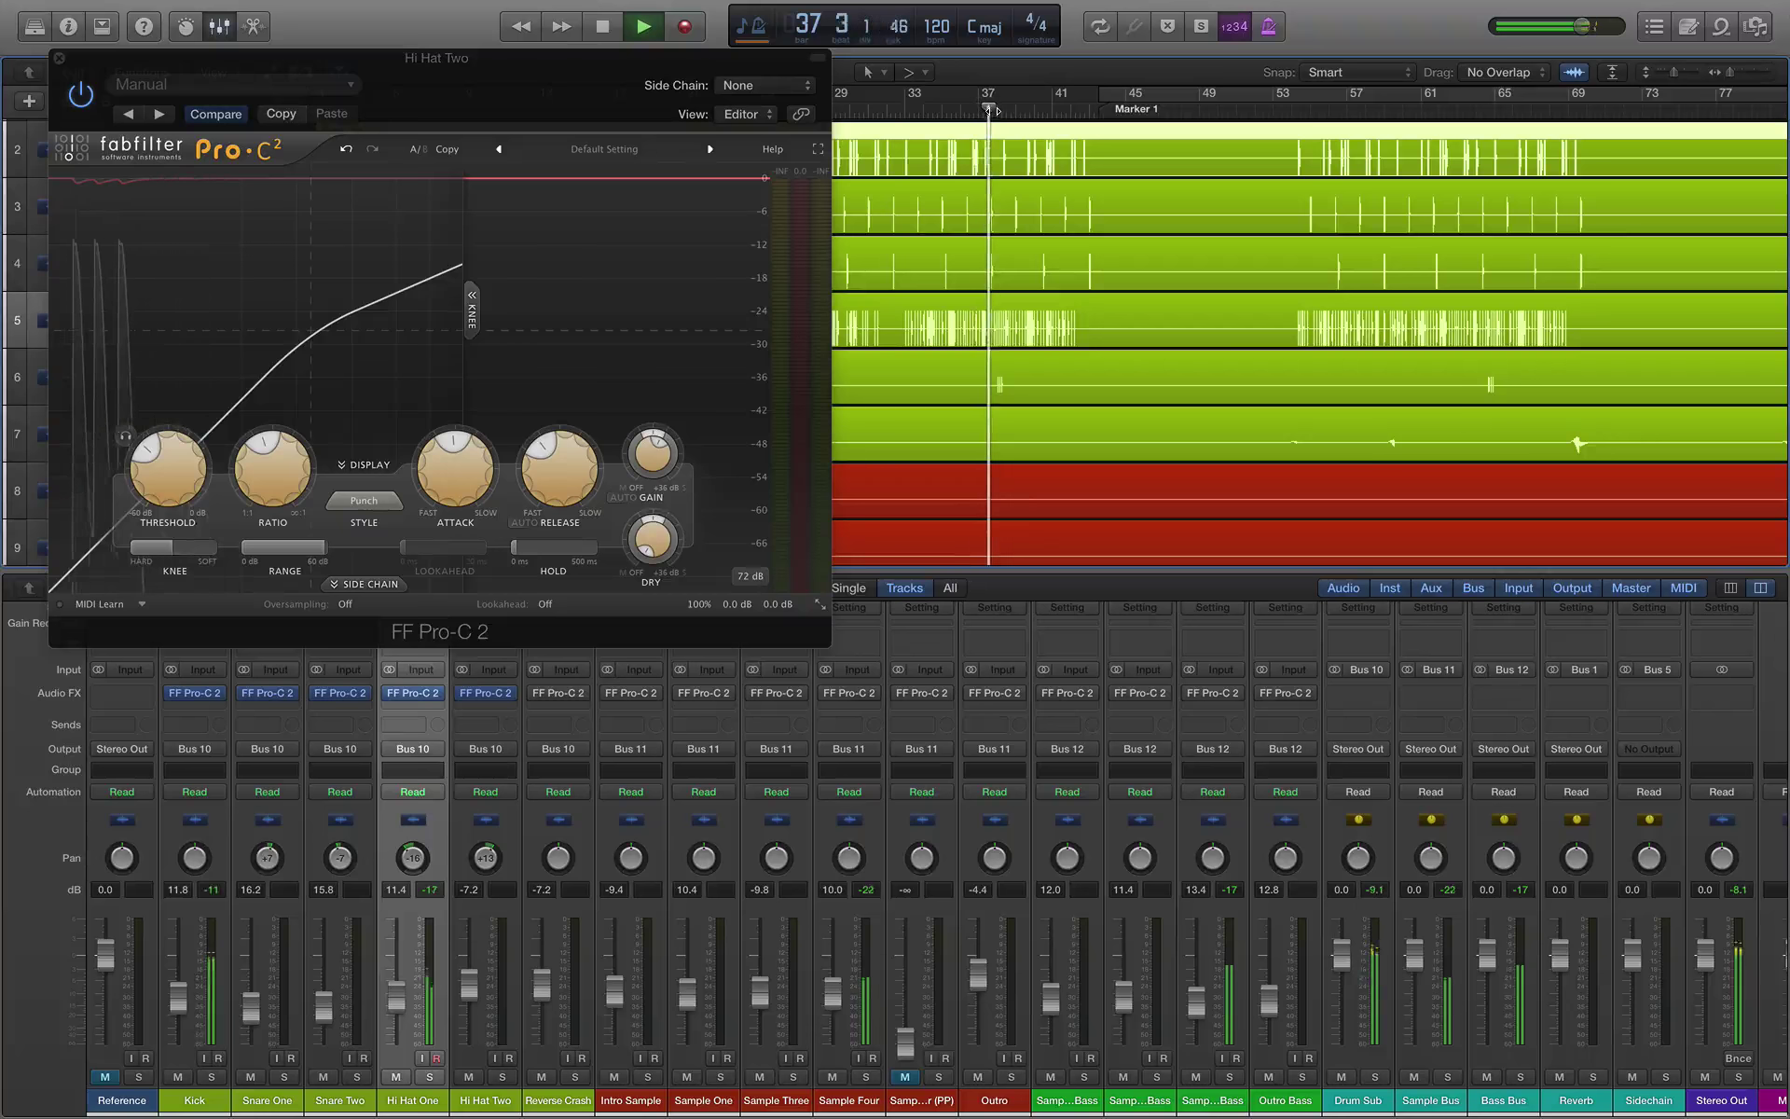
{"action": "key", "text": "space"}
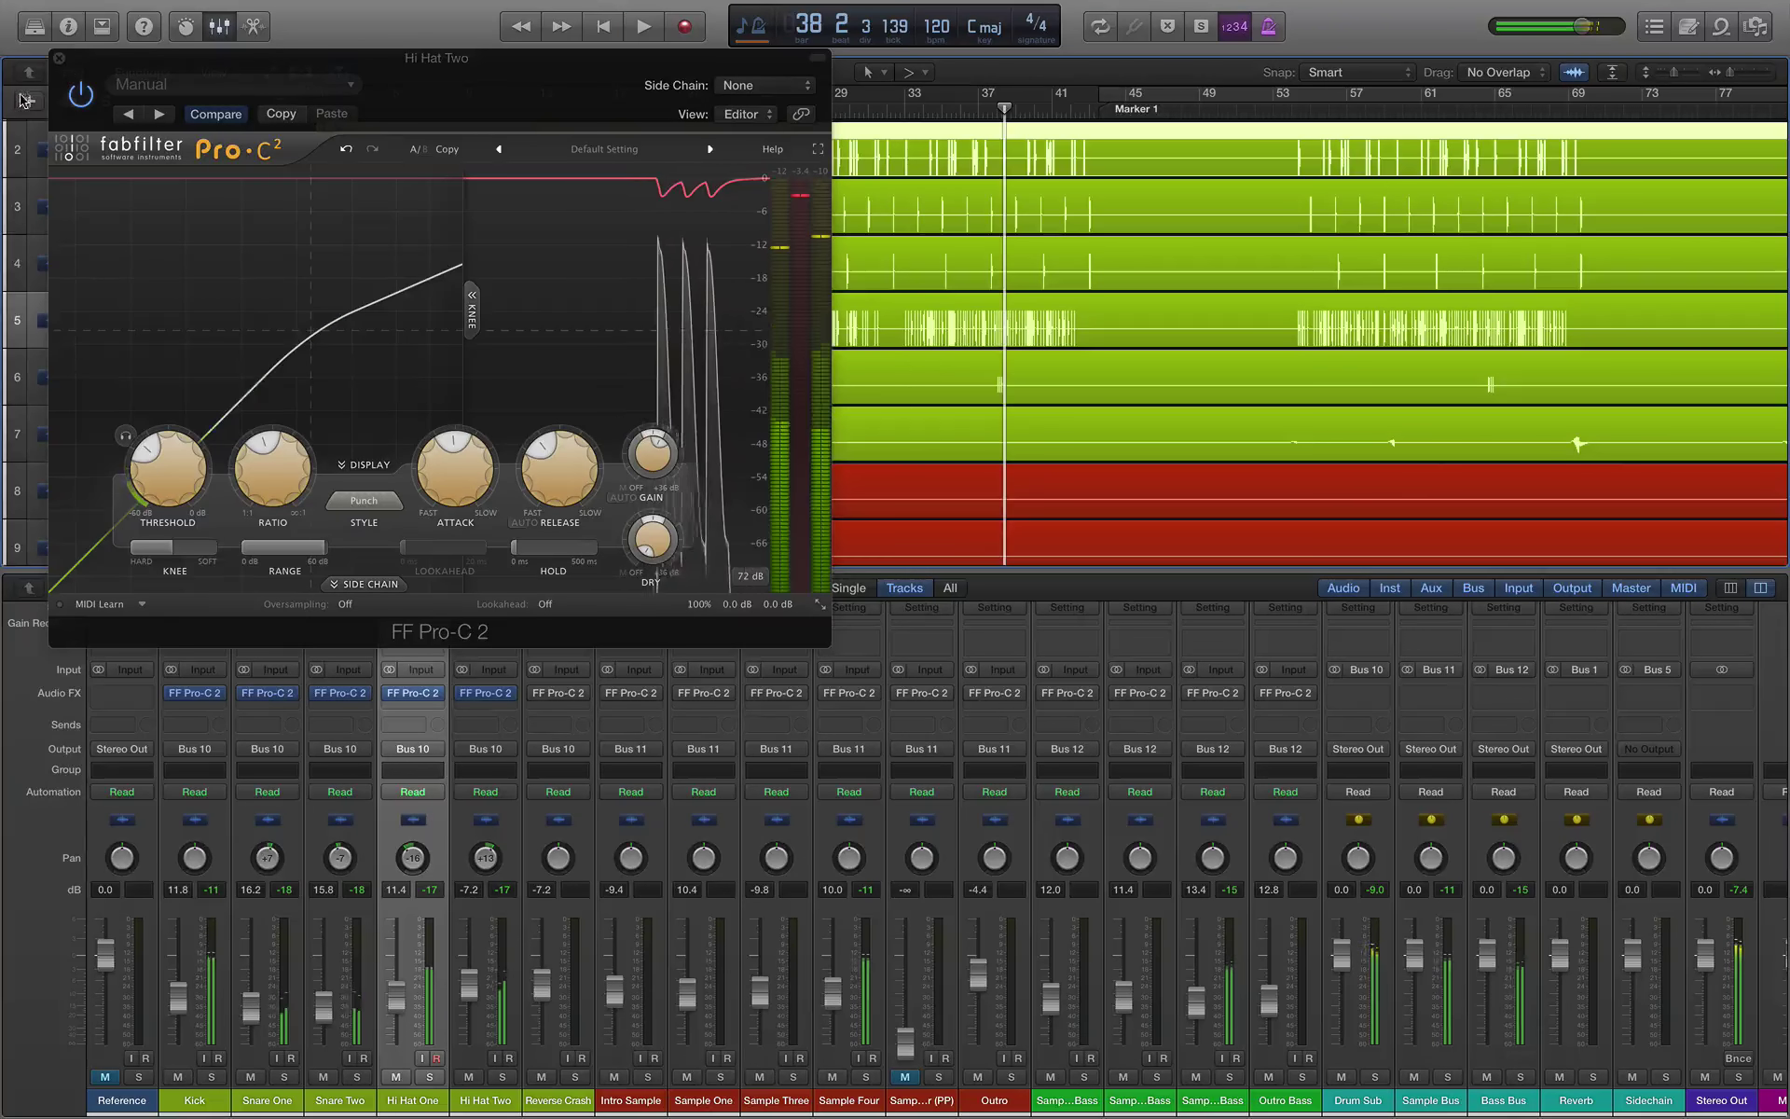
Step: Close the Hi Hat Two compressor, raise the track's volume fader to -6.2 dB and play the section around bar 38
{"action": "key", "text": "super+w"}
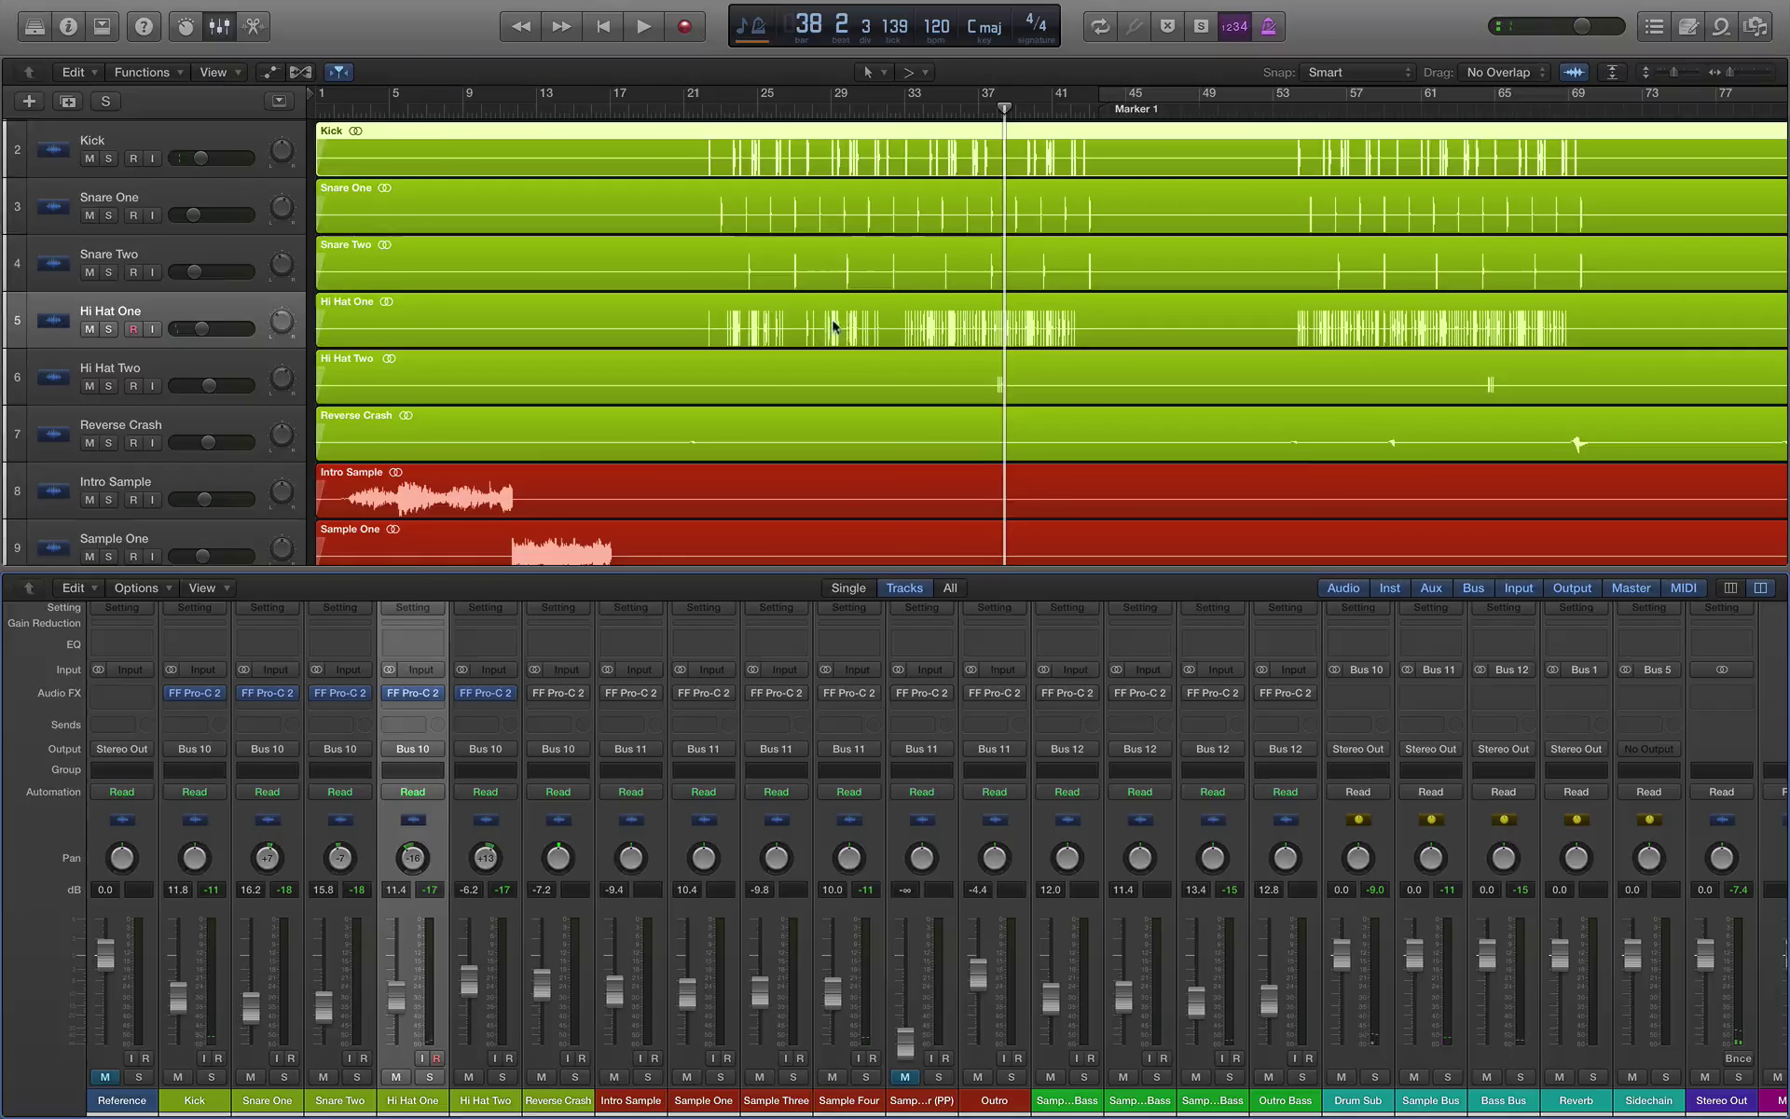
{"action": "left_click", "coordinate": [998, 115]}
{"action": "key", "text": "space"}
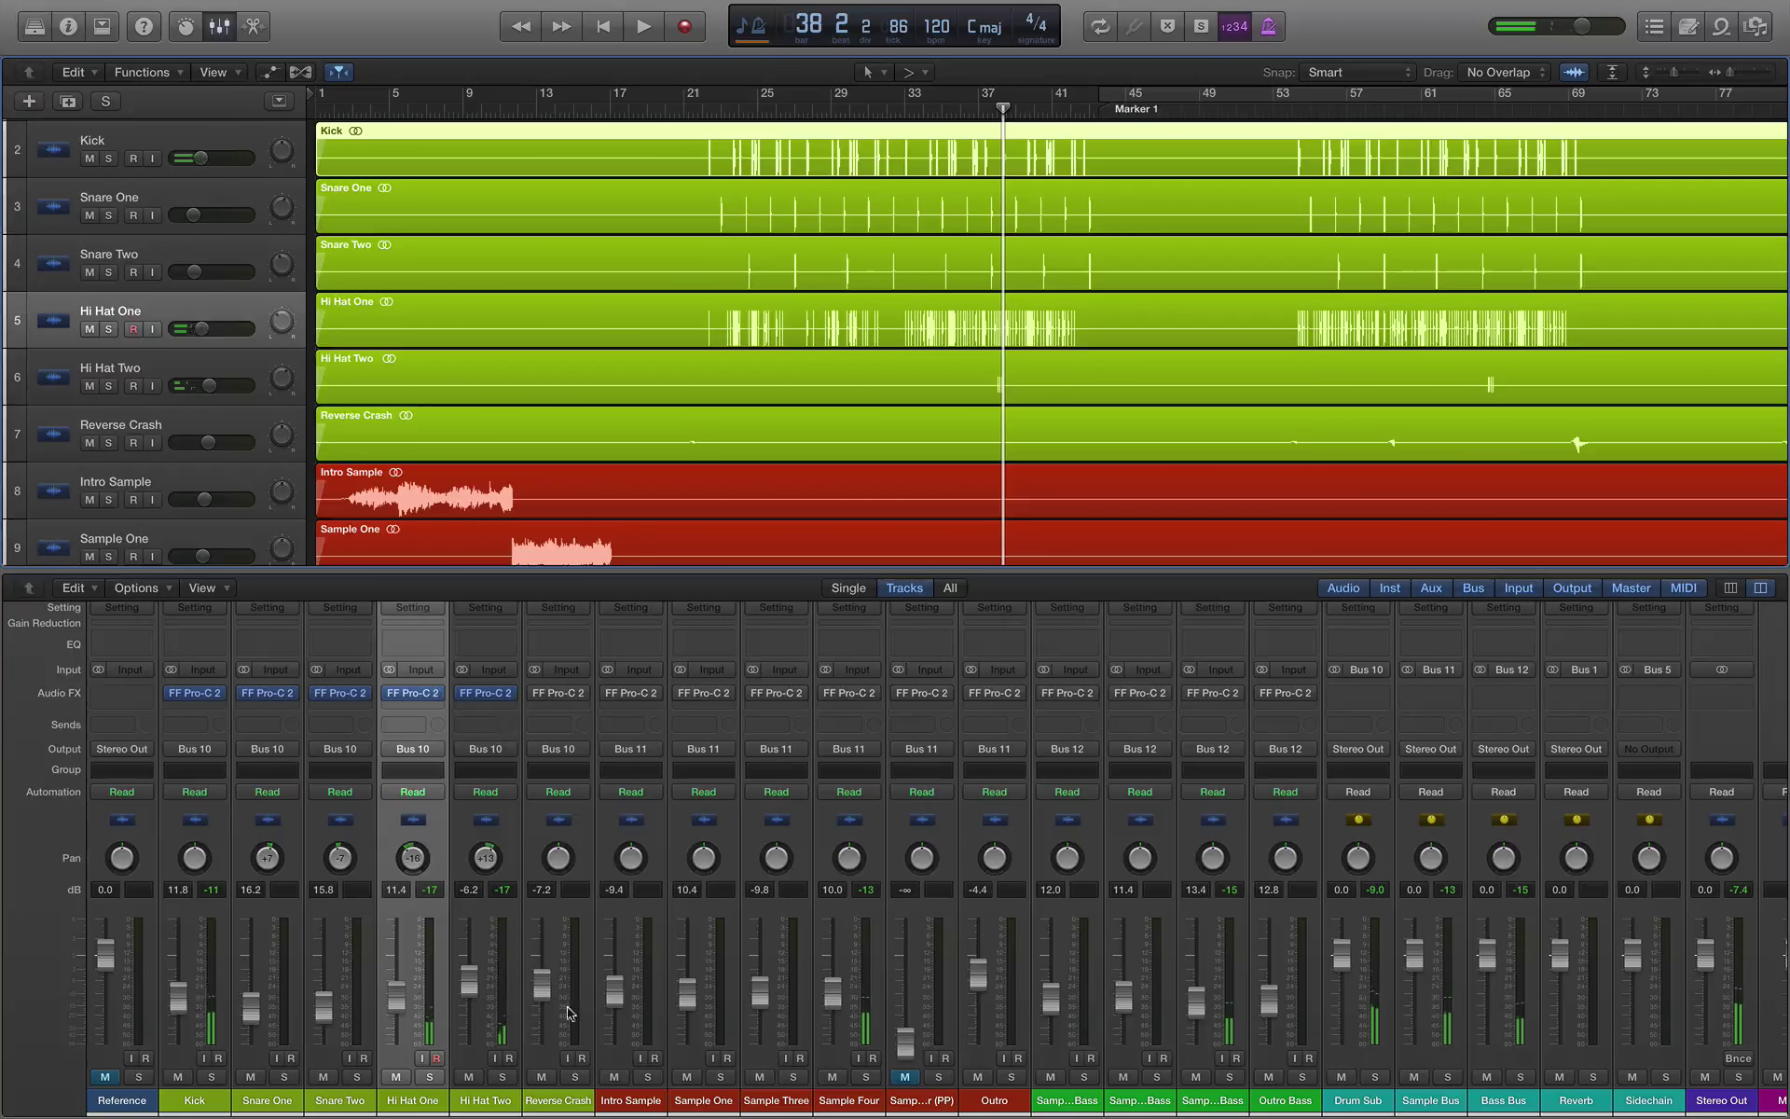
Step: Select the Reverse Crash track and audition its crash, setting a short playback loop around bar 21
{"action": "left_click", "coordinate": [571, 1105]}
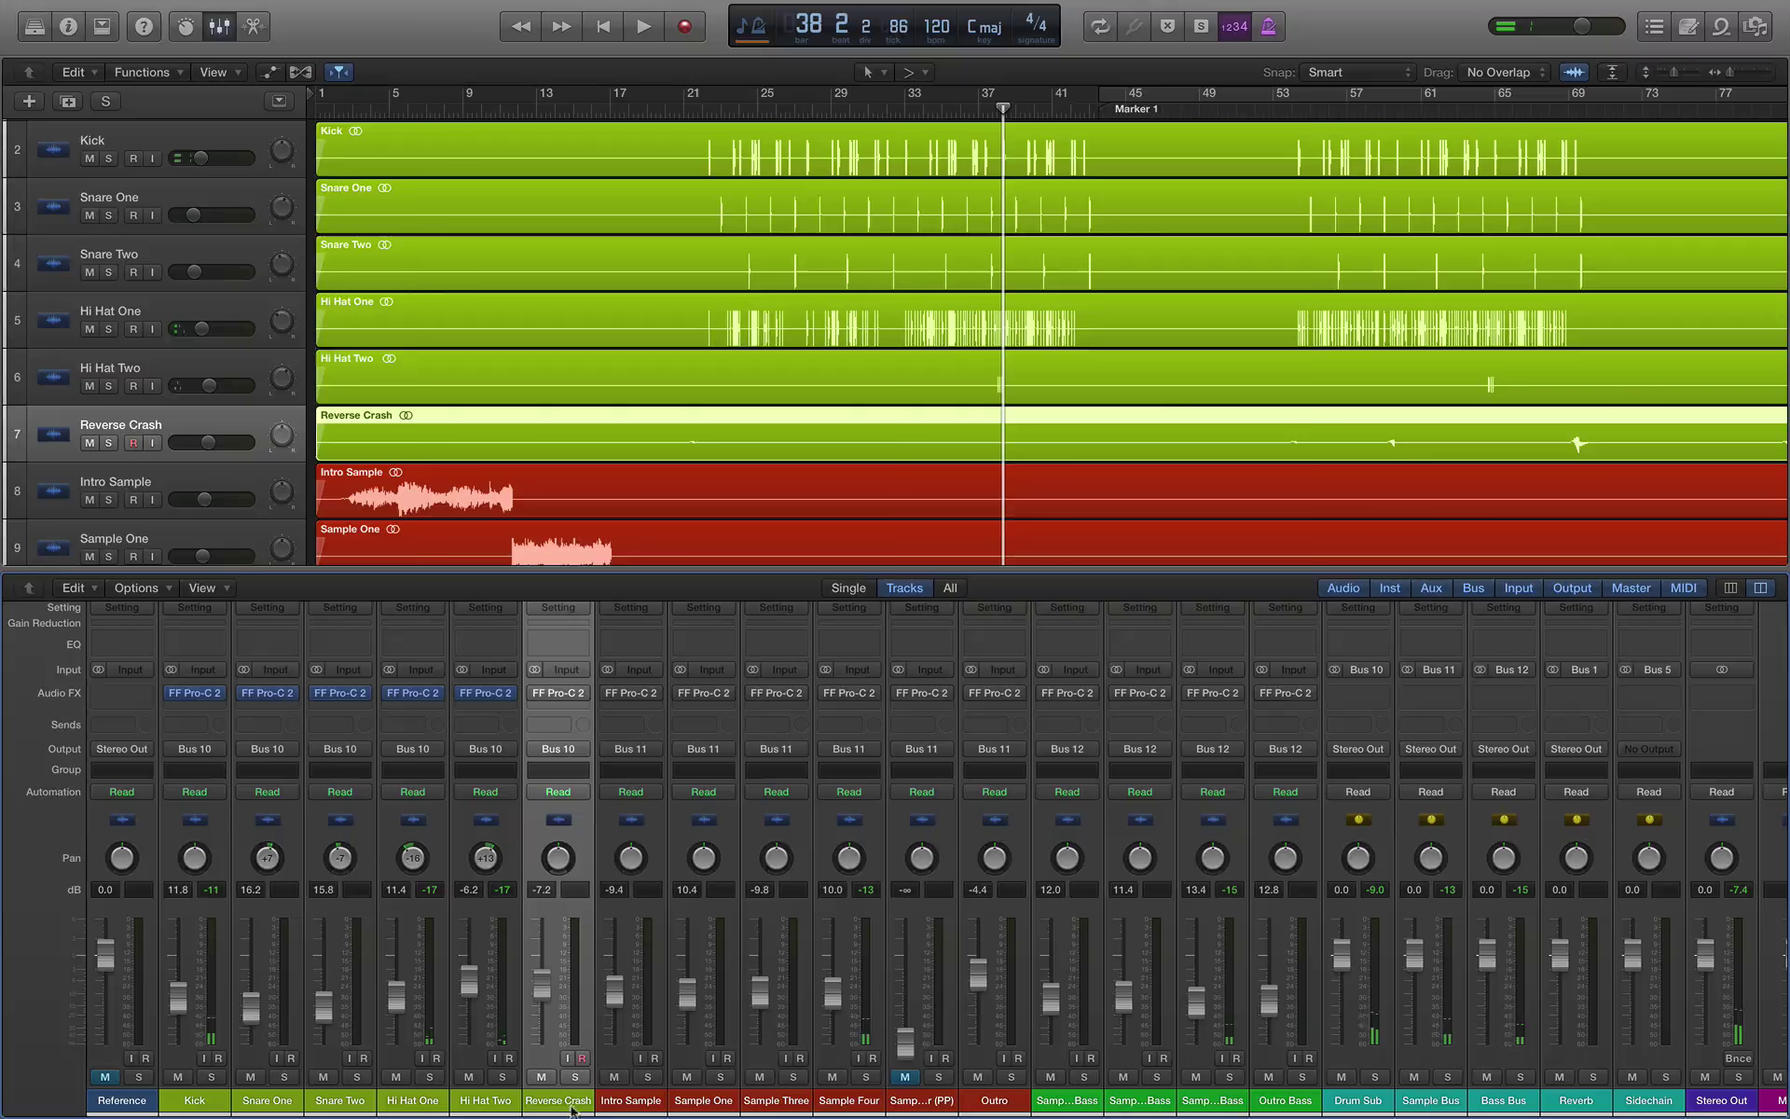
{"action": "left_click", "coordinate": [687, 114]}
{"action": "key", "text": "space"}
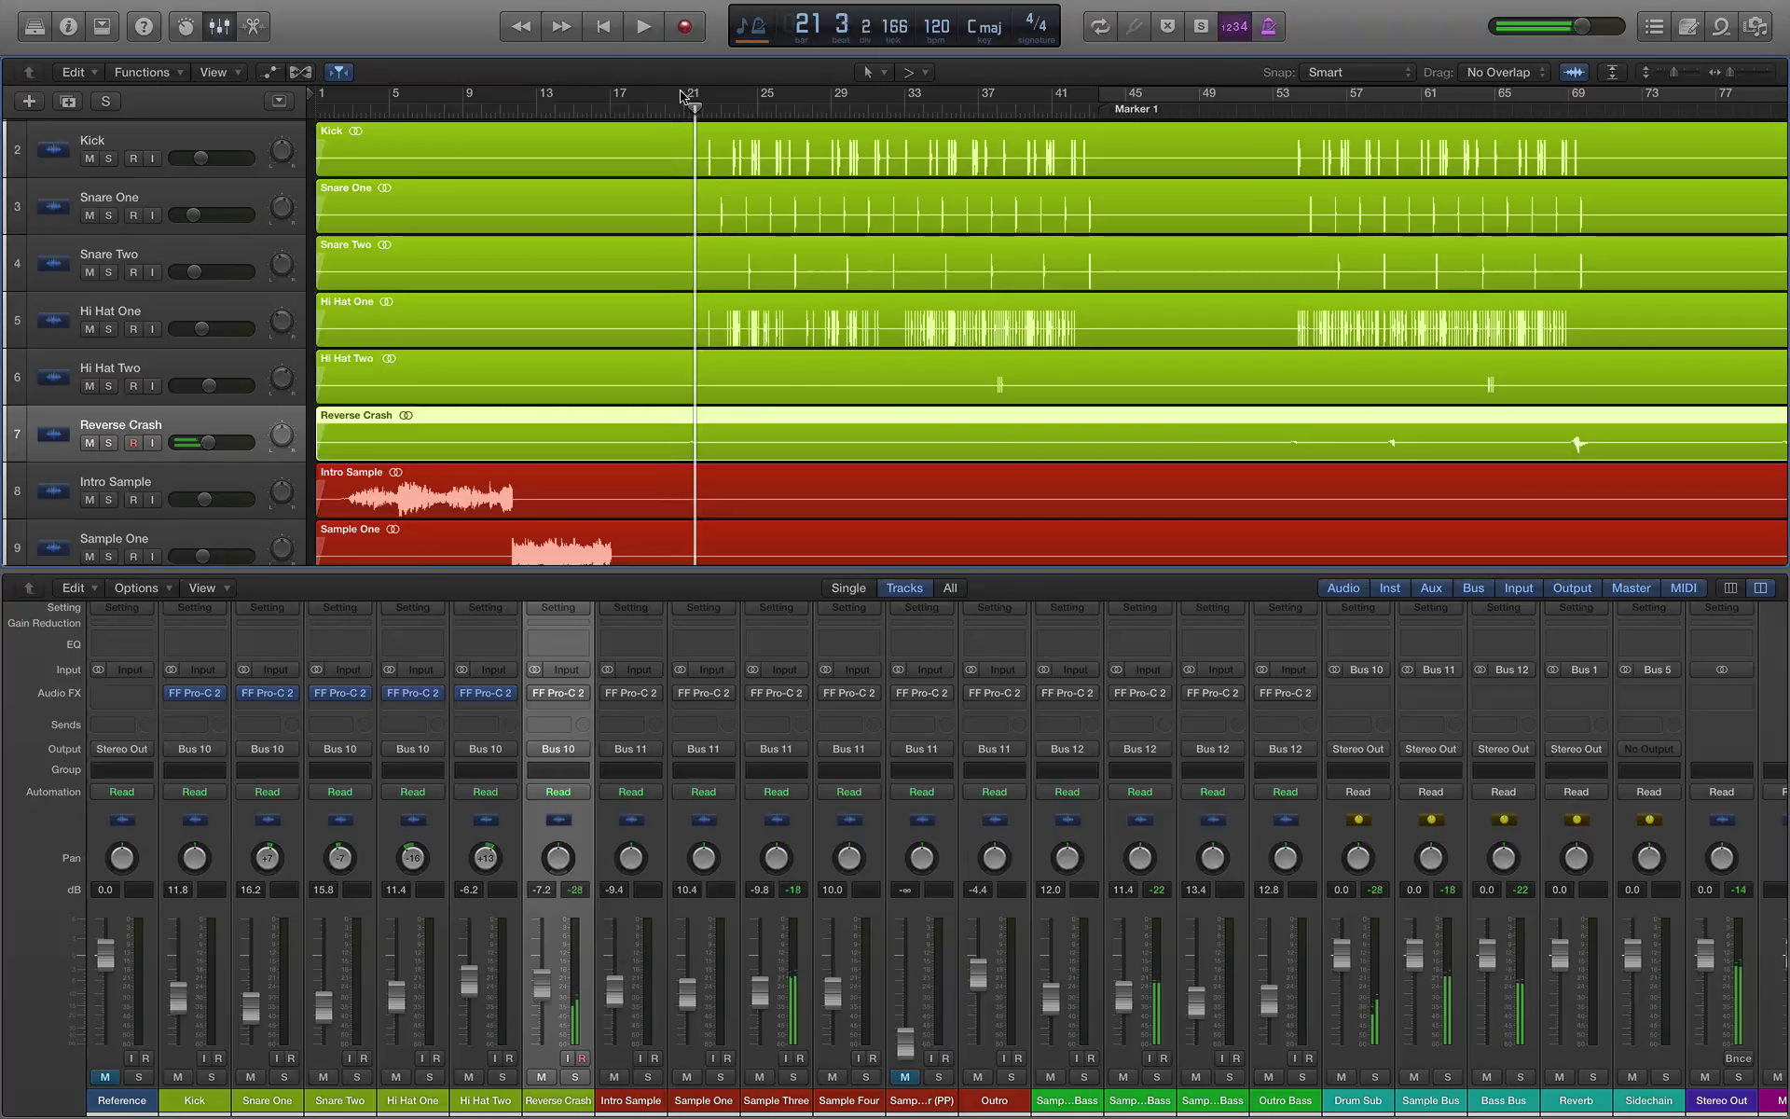
{"action": "mouse_move", "coordinate": [687, 100]}
{"action": "left_mouse_down"}
{"action": "mouse_move", "coordinate": [669, 100]}
{"action": "mouse_move", "coordinate": [720, 93]}
{"action": "left_mouse_up"}
{"action": "key", "text": "space"}
{"action": "key", "text": "space"}
{"action": "key", "text": "space"}
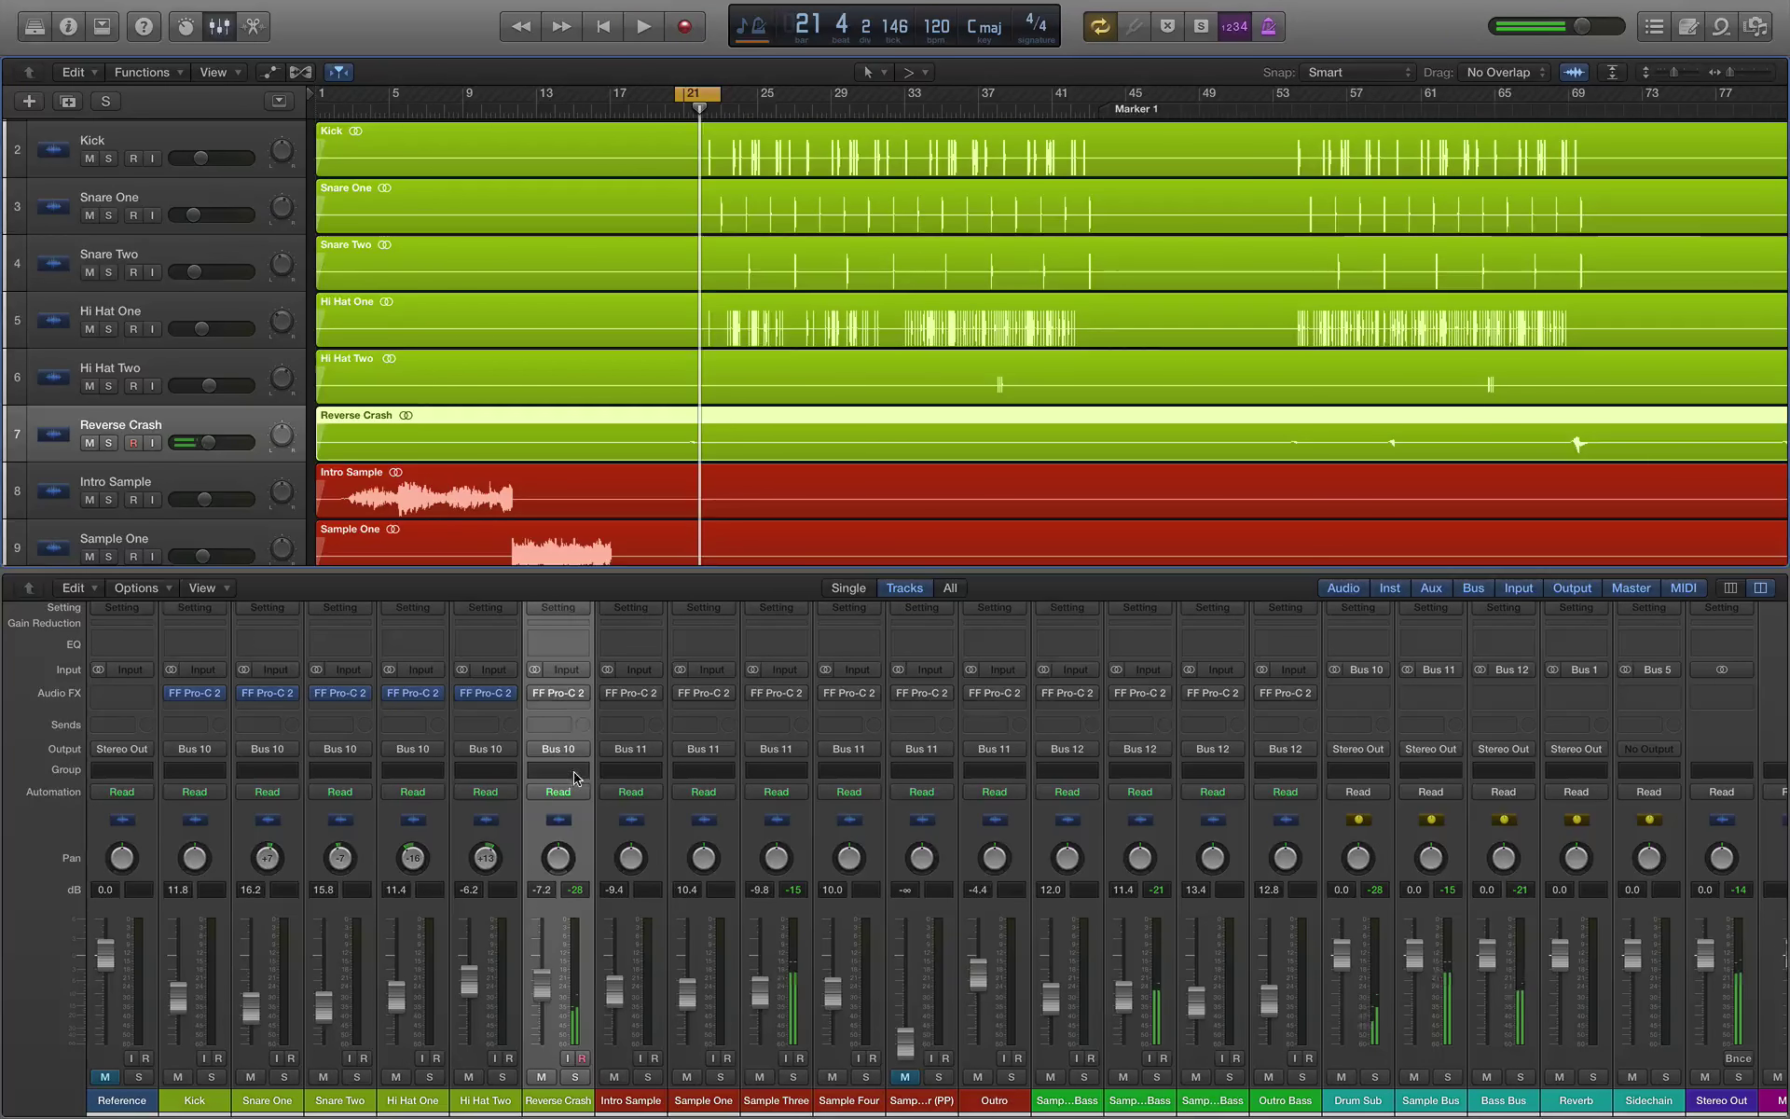
Step: Open the FF Pro-C 2 compressor on the Reverse Crash track and move its window clear of the playhead and channel strip
{"action": "left_click", "coordinate": [582, 701]}
{"action": "left_click", "coordinate": [483, 744]}
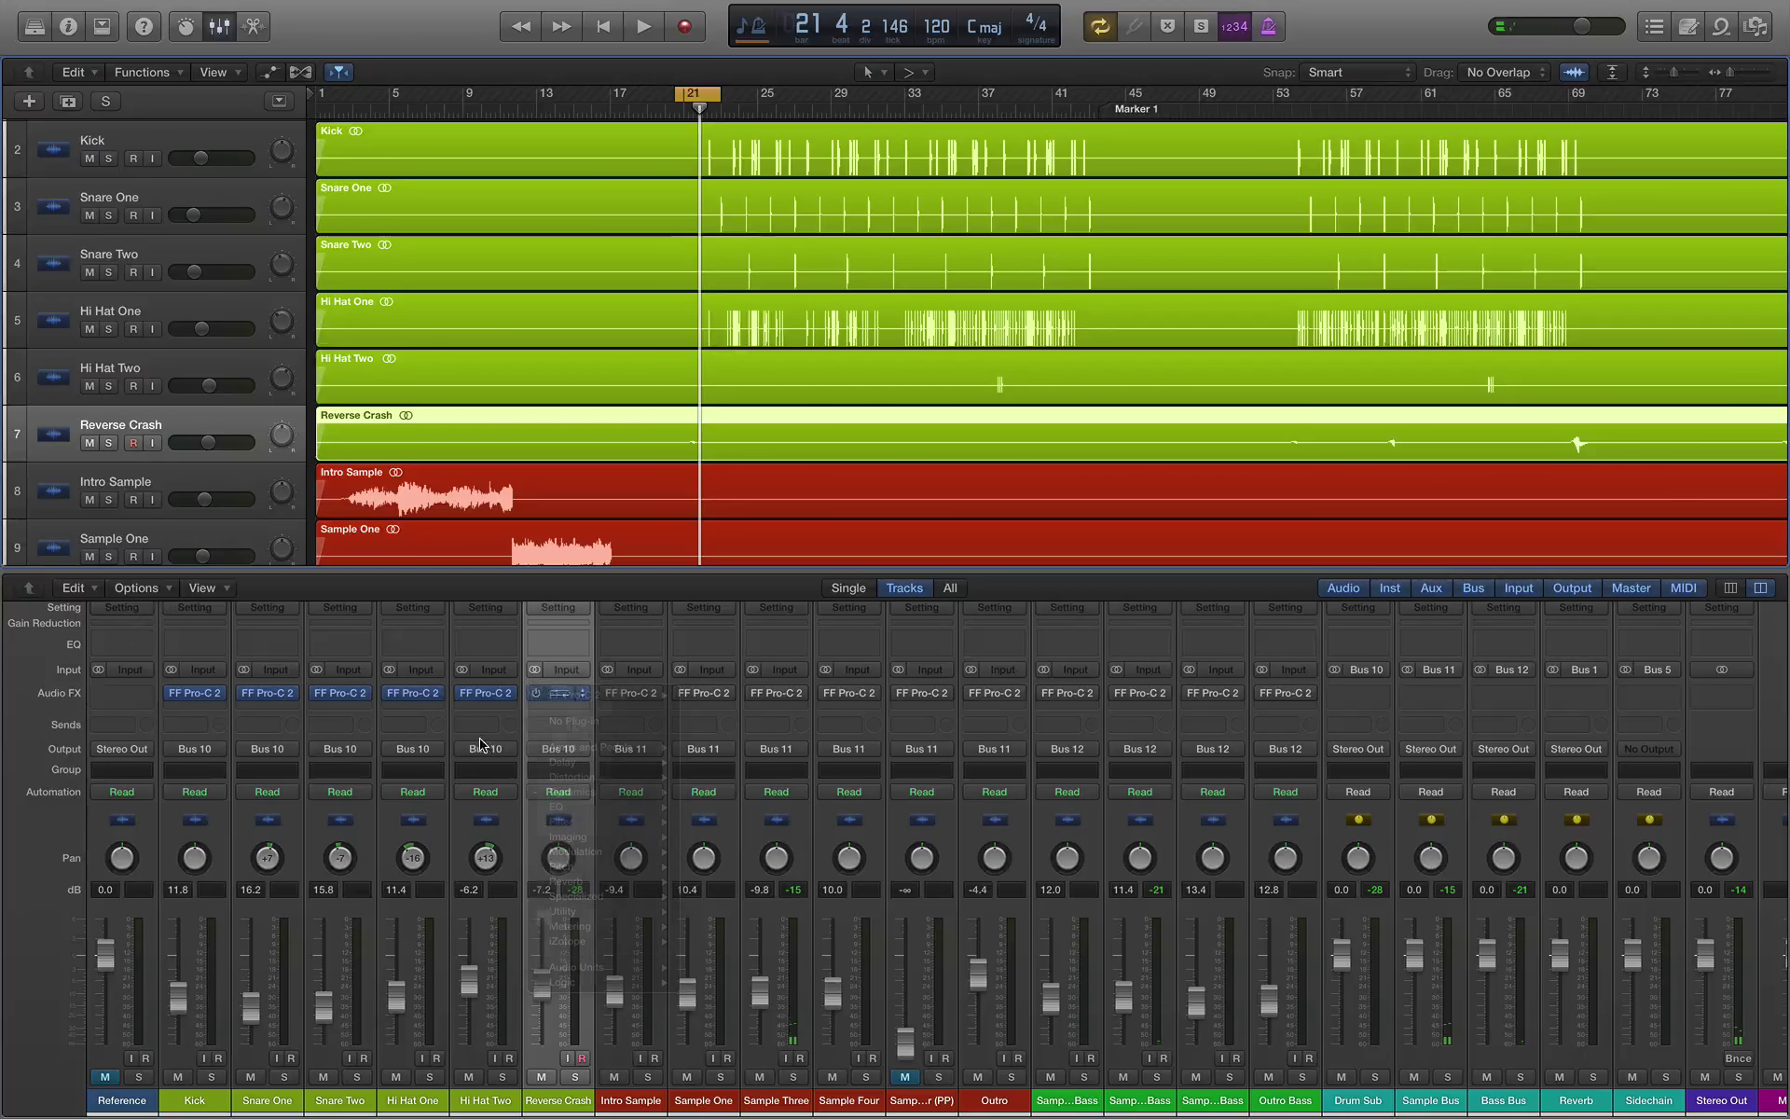
{"action": "left_click", "coordinate": [559, 694]}
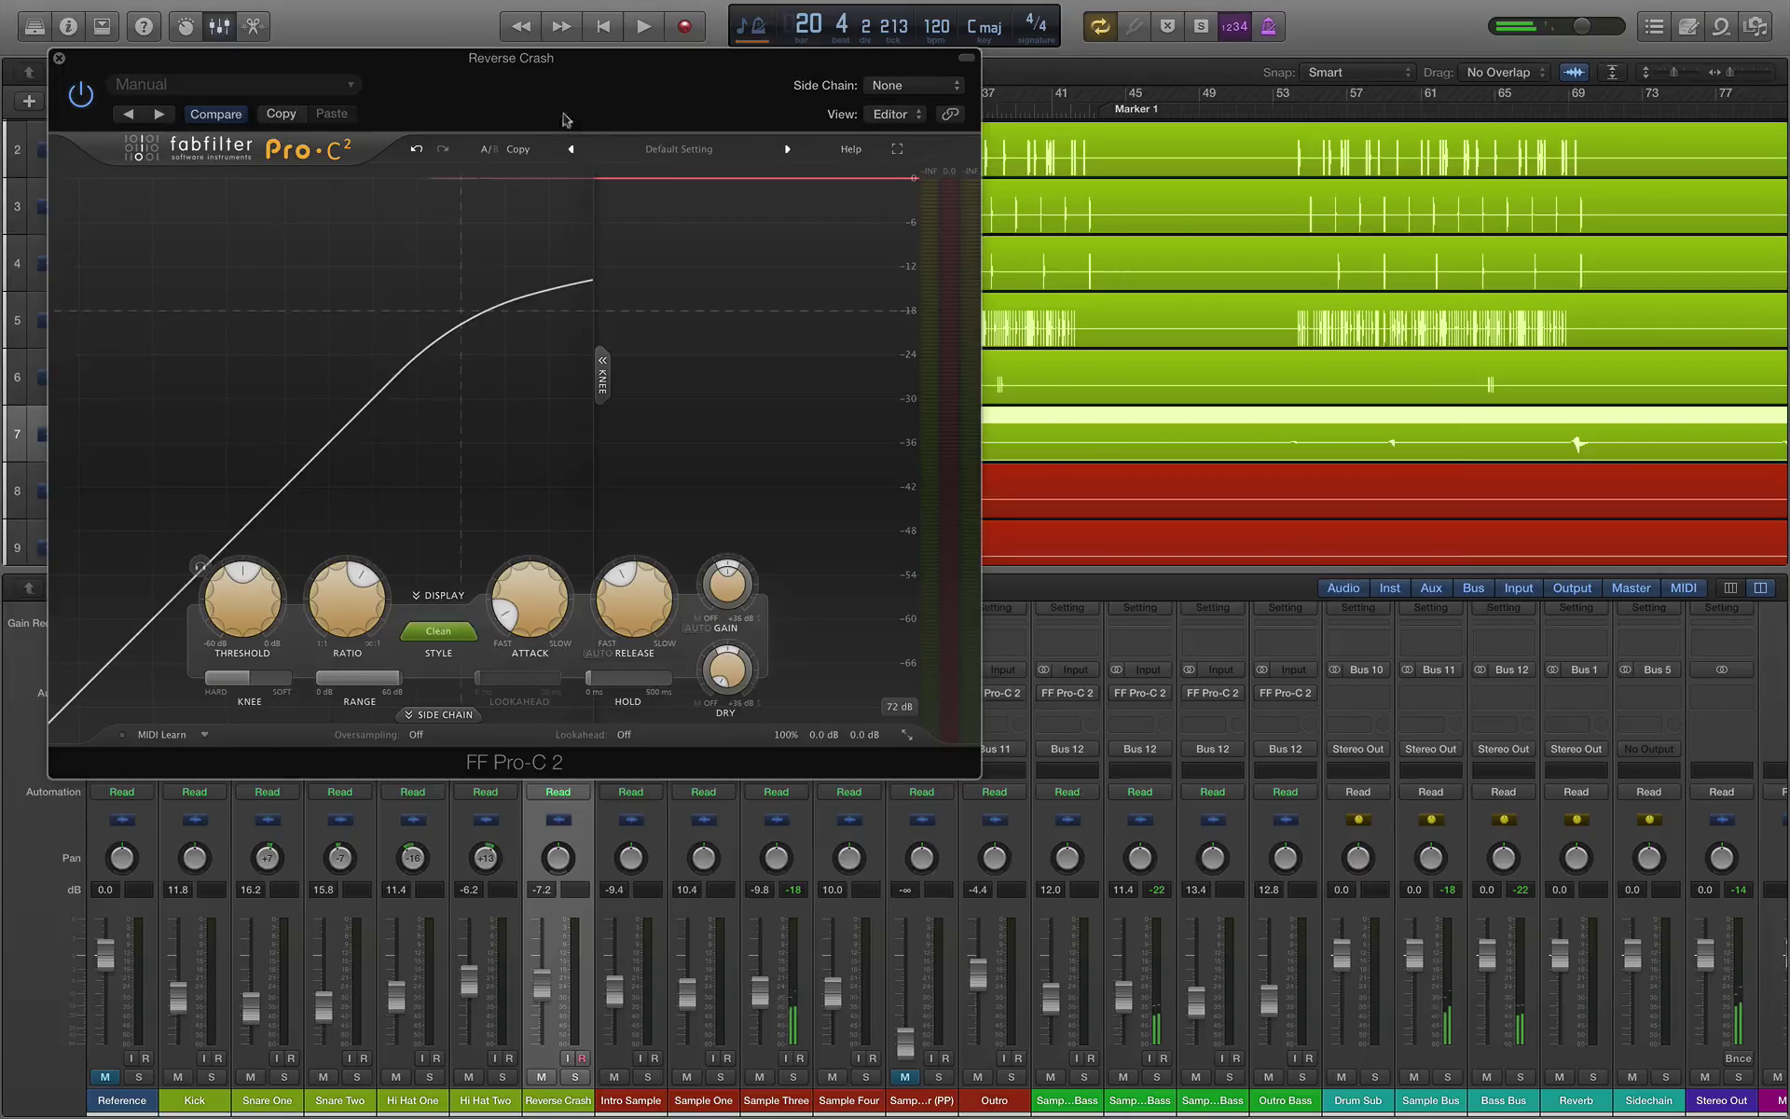
{"action": "left_click_drag", "start_coordinate": [566, 120], "coordinate": [1139, 108]}
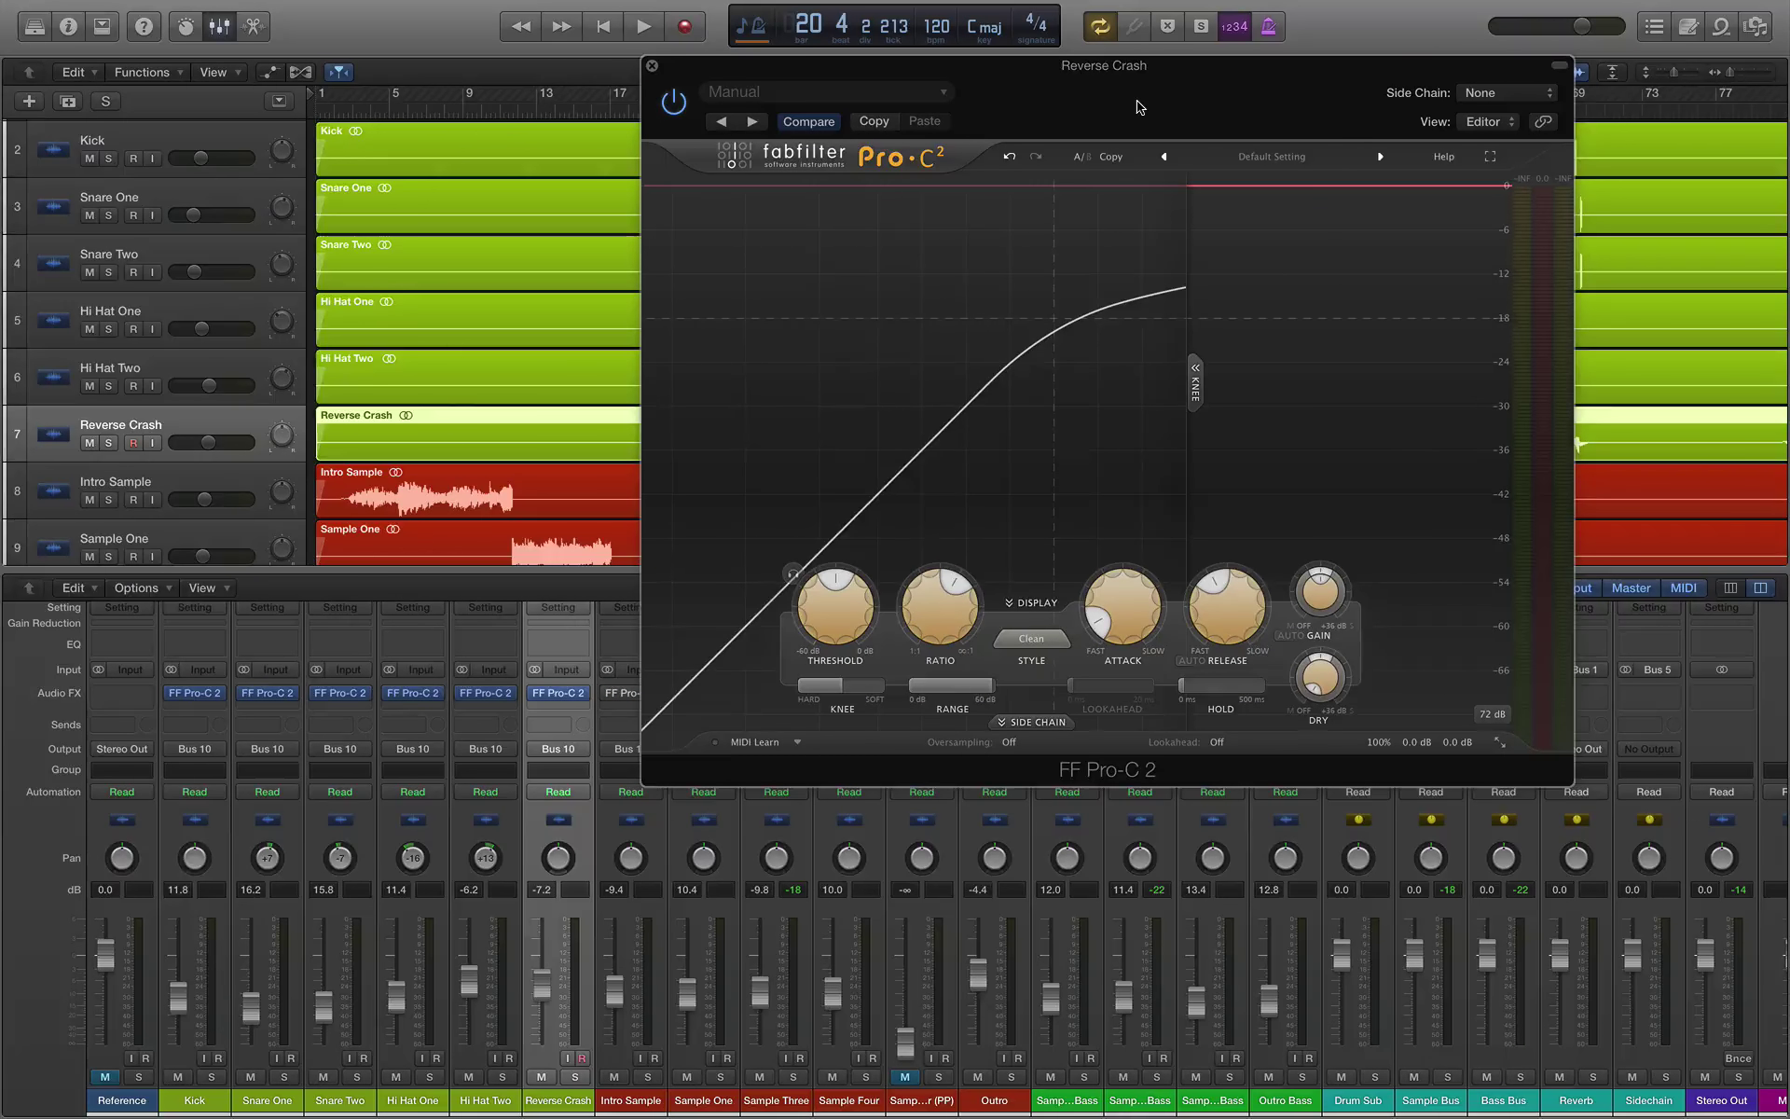
{"action": "left_click_drag", "start_coordinate": [1123, 93], "coordinate": [835, 170]}
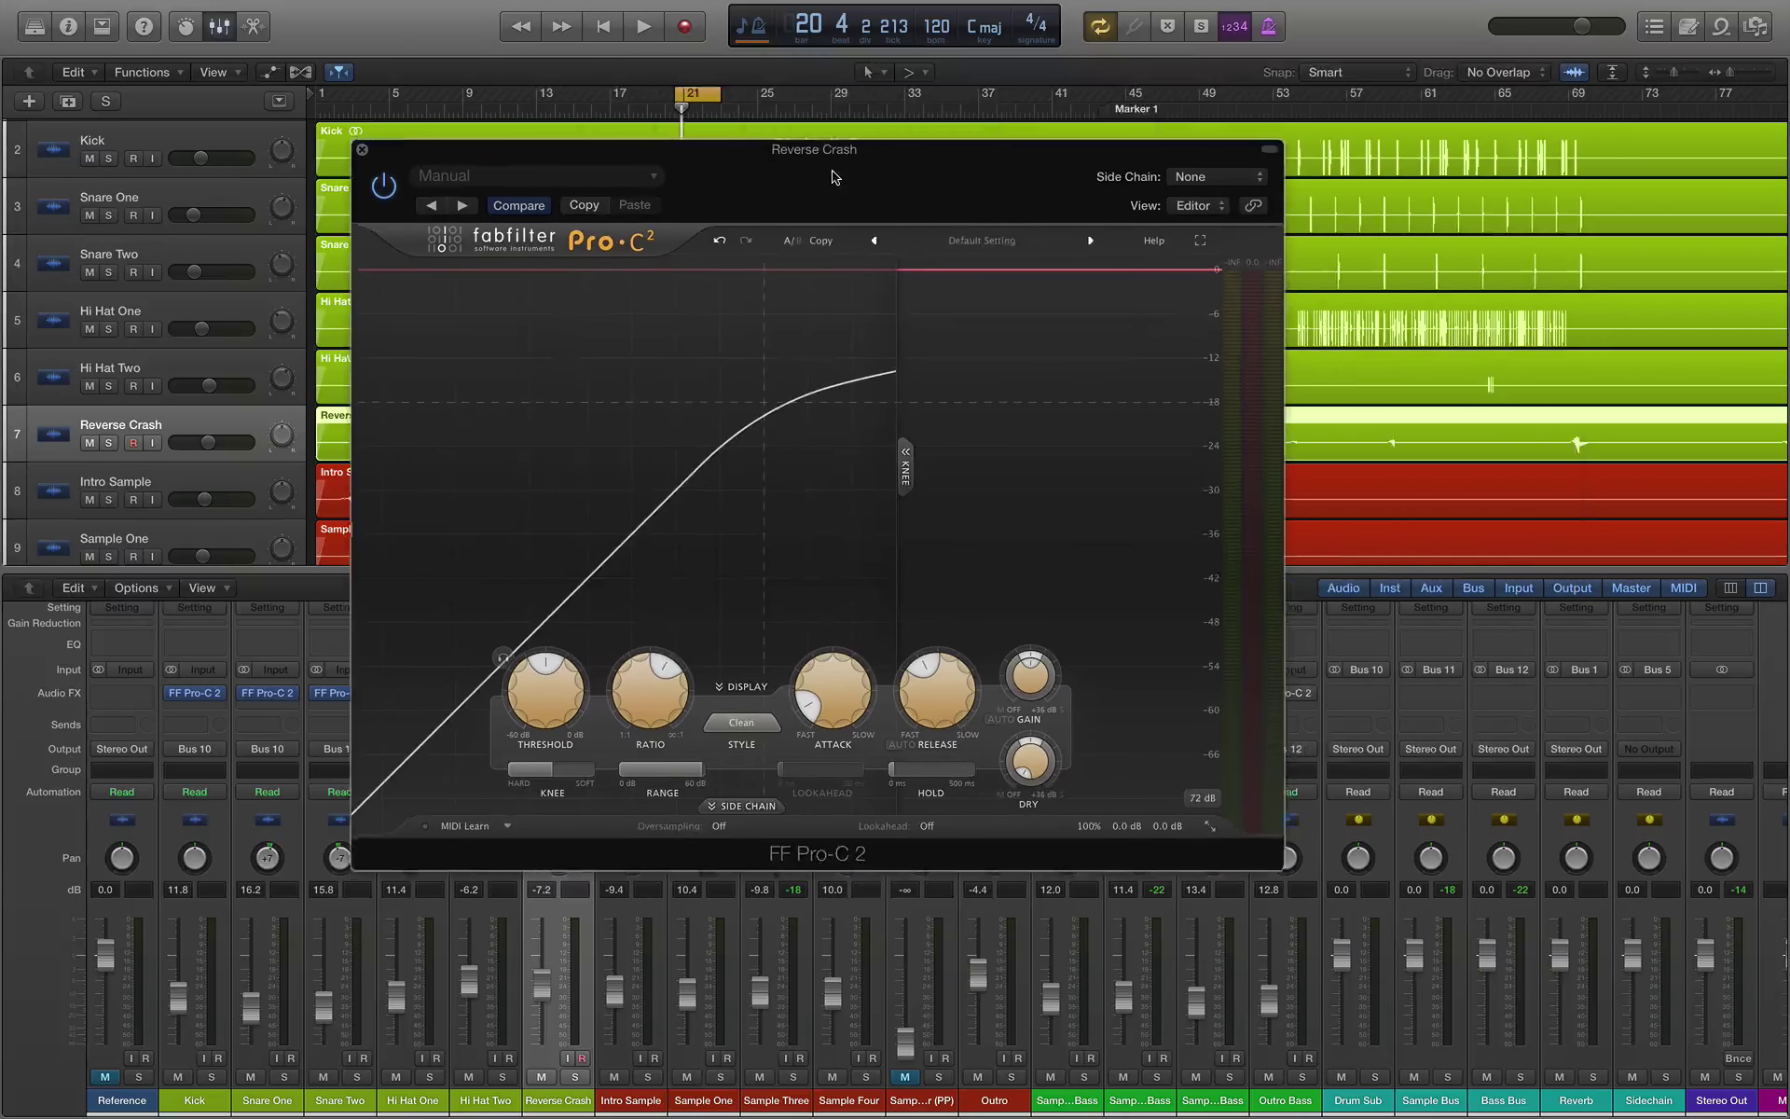
Step: Keep the compressor's Clean style and 72 dB display range, switch its interface size to Medium and reposition the window
{"action": "left_click", "coordinate": [742, 712]}
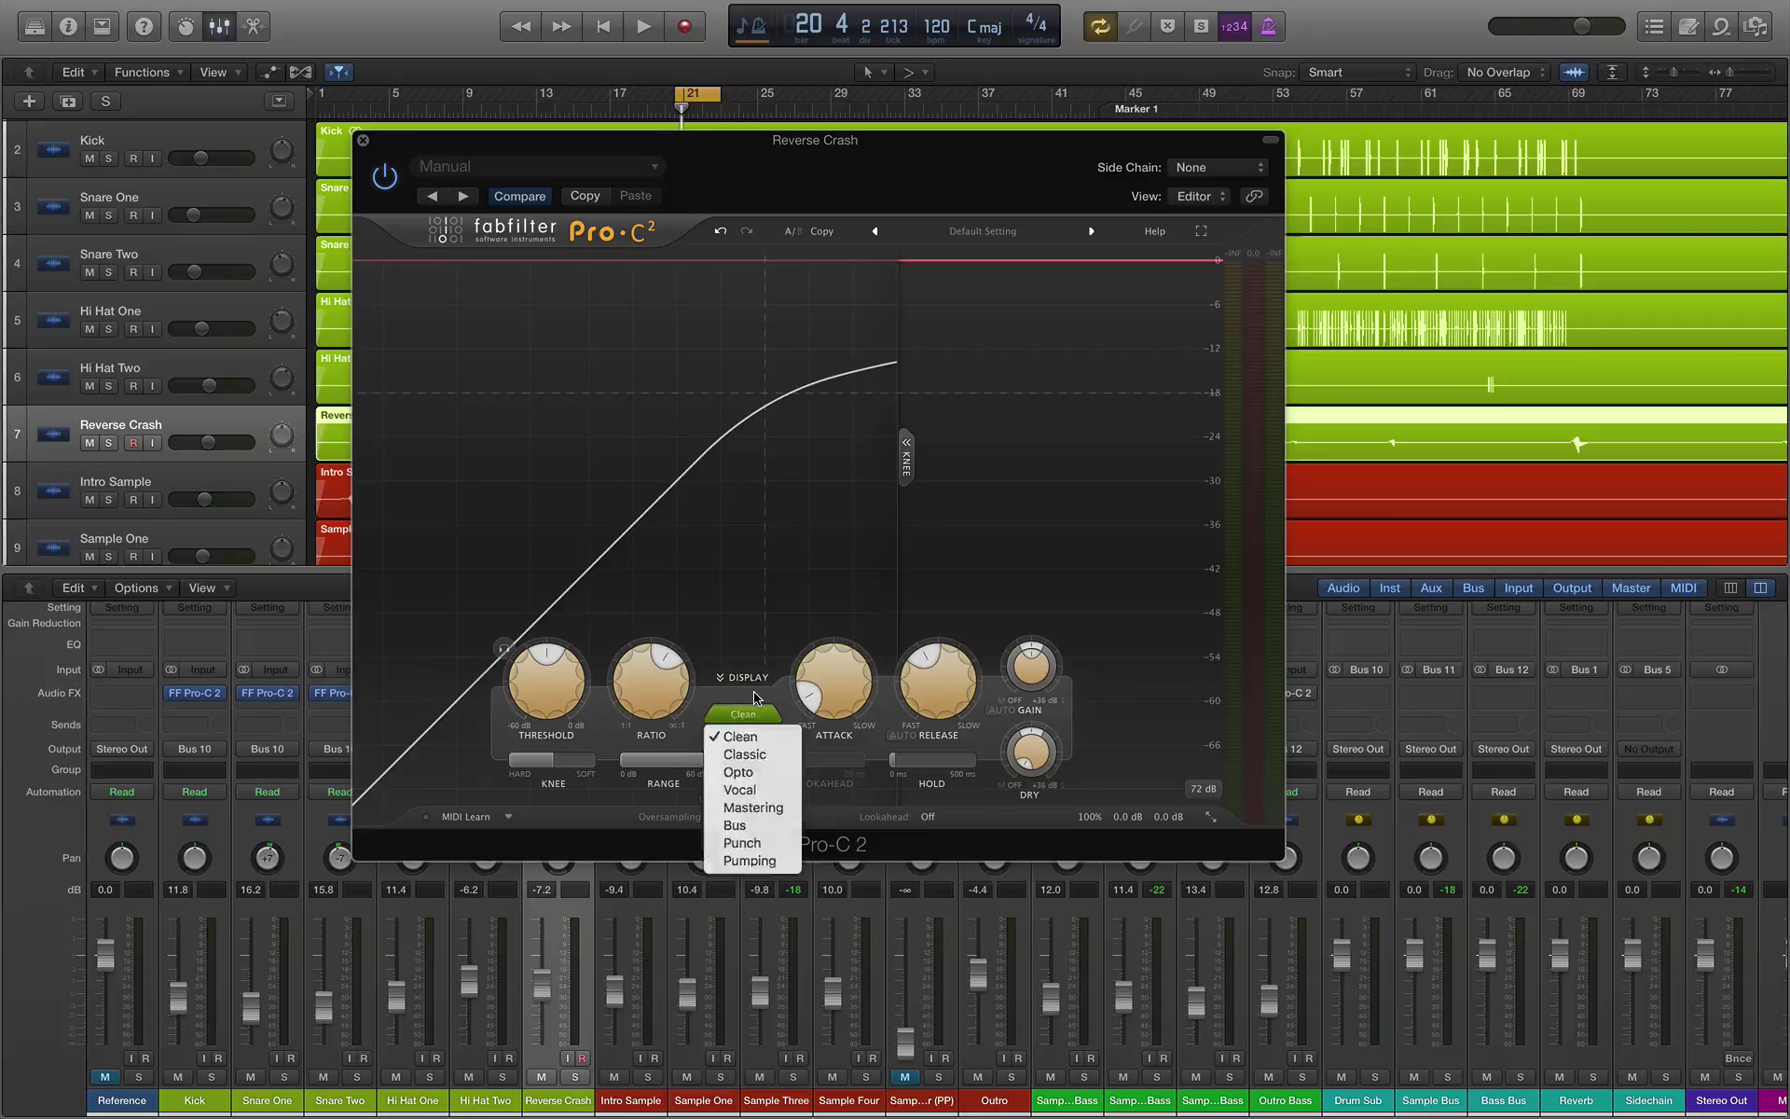
{"action": "left_click", "coordinate": [759, 709]}
{"action": "left_click", "coordinate": [1203, 789]}
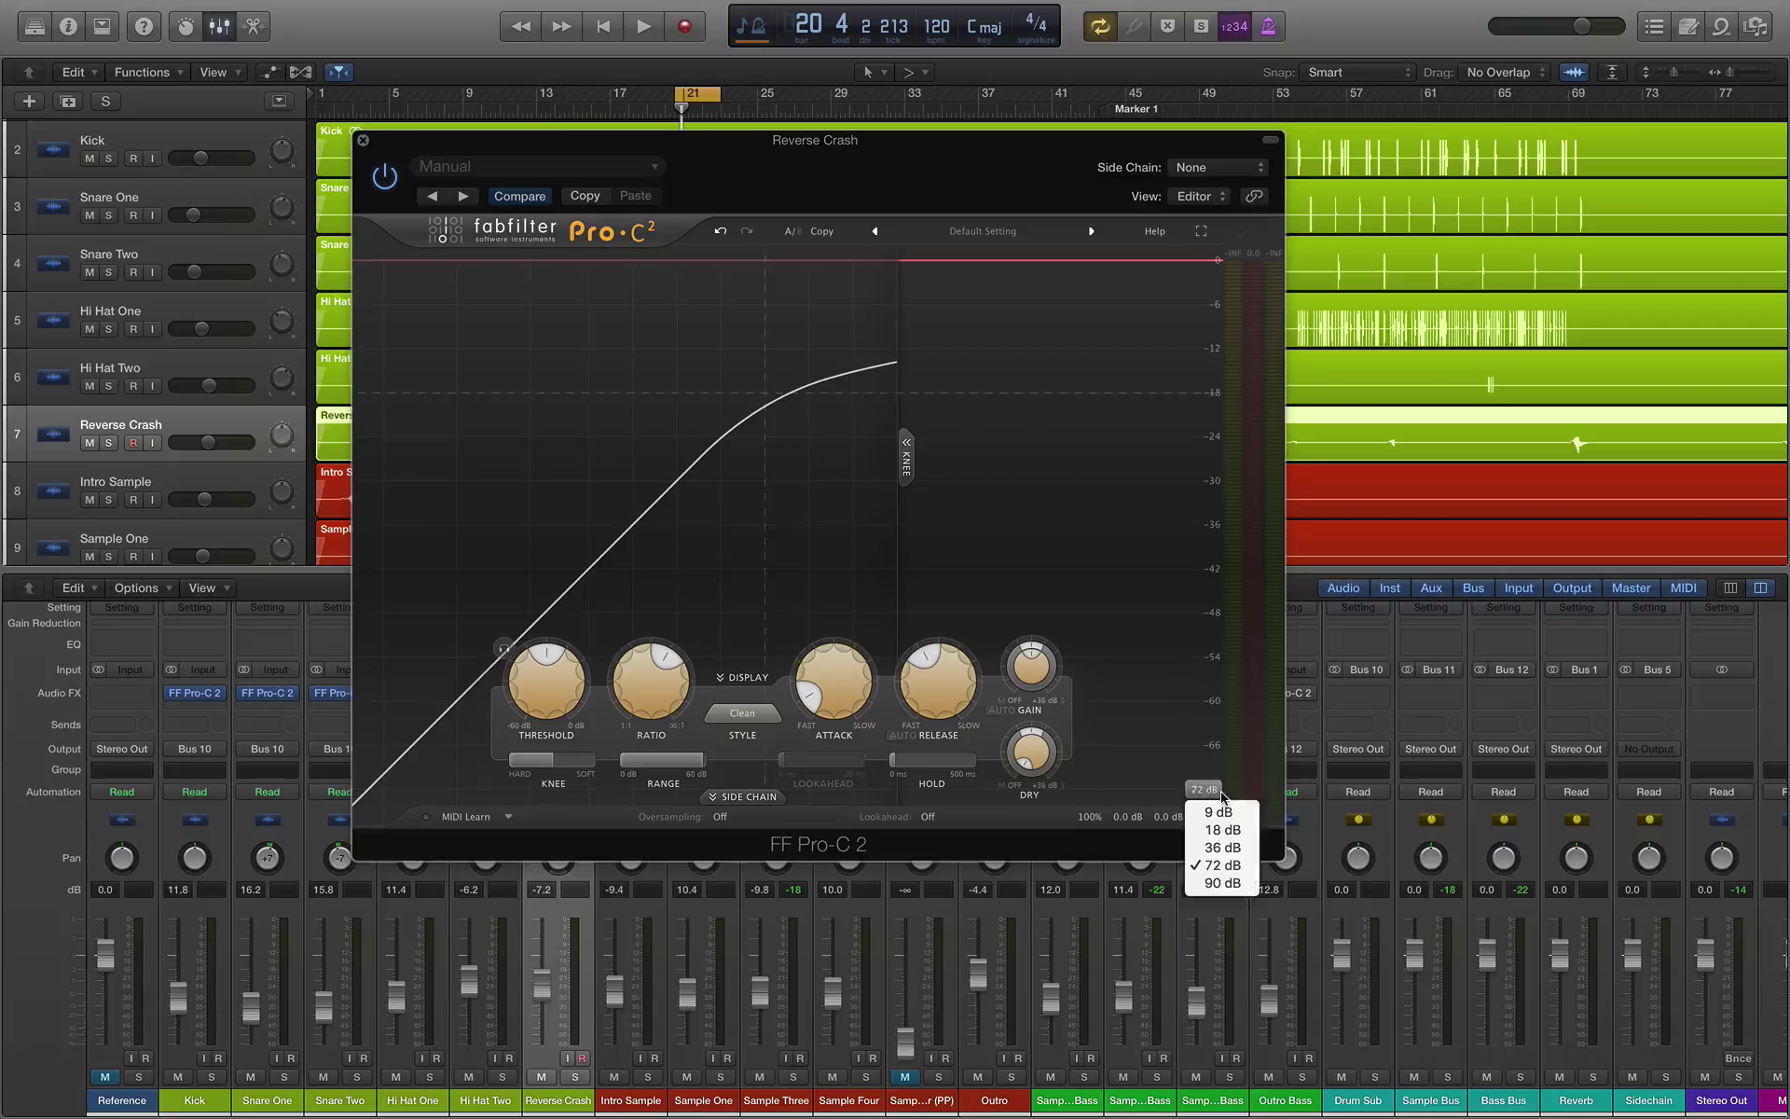
{"action": "left_click", "coordinate": [1197, 805]}
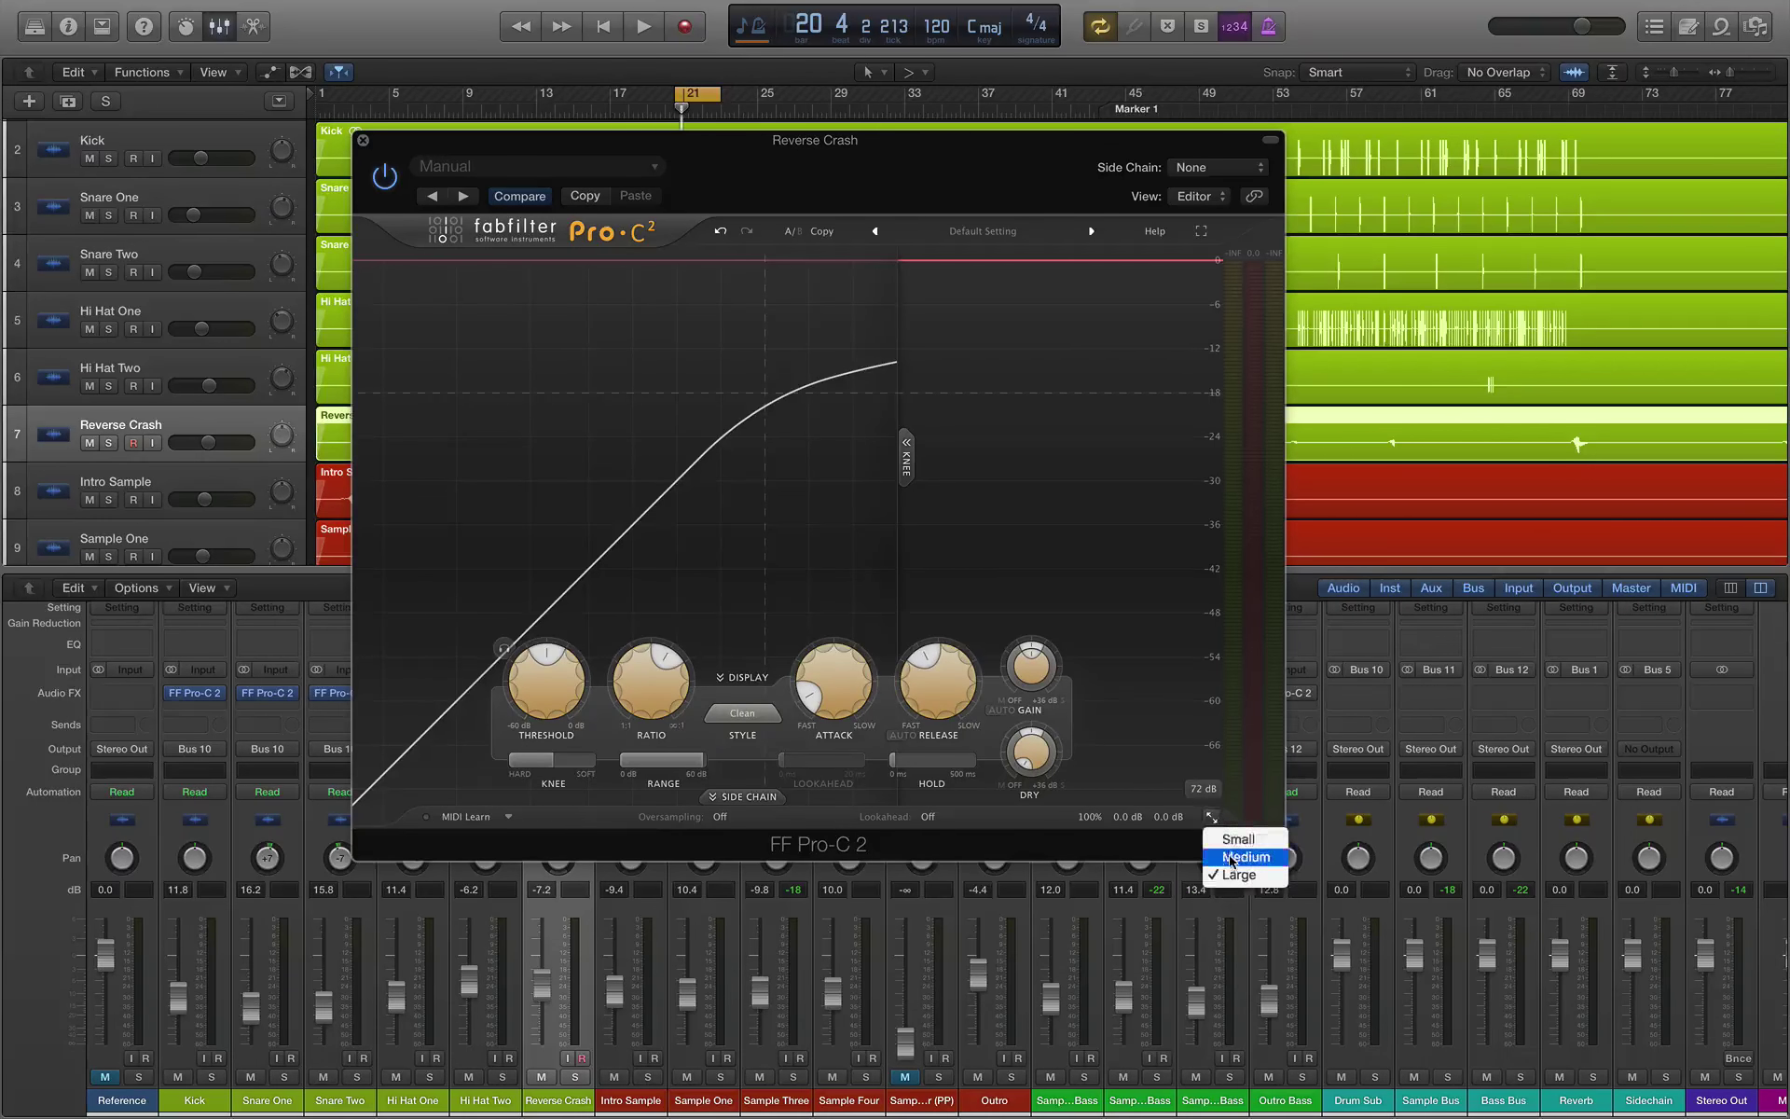
{"action": "left_click_drag", "start_coordinate": [870, 161], "coordinate": [953, 247]}
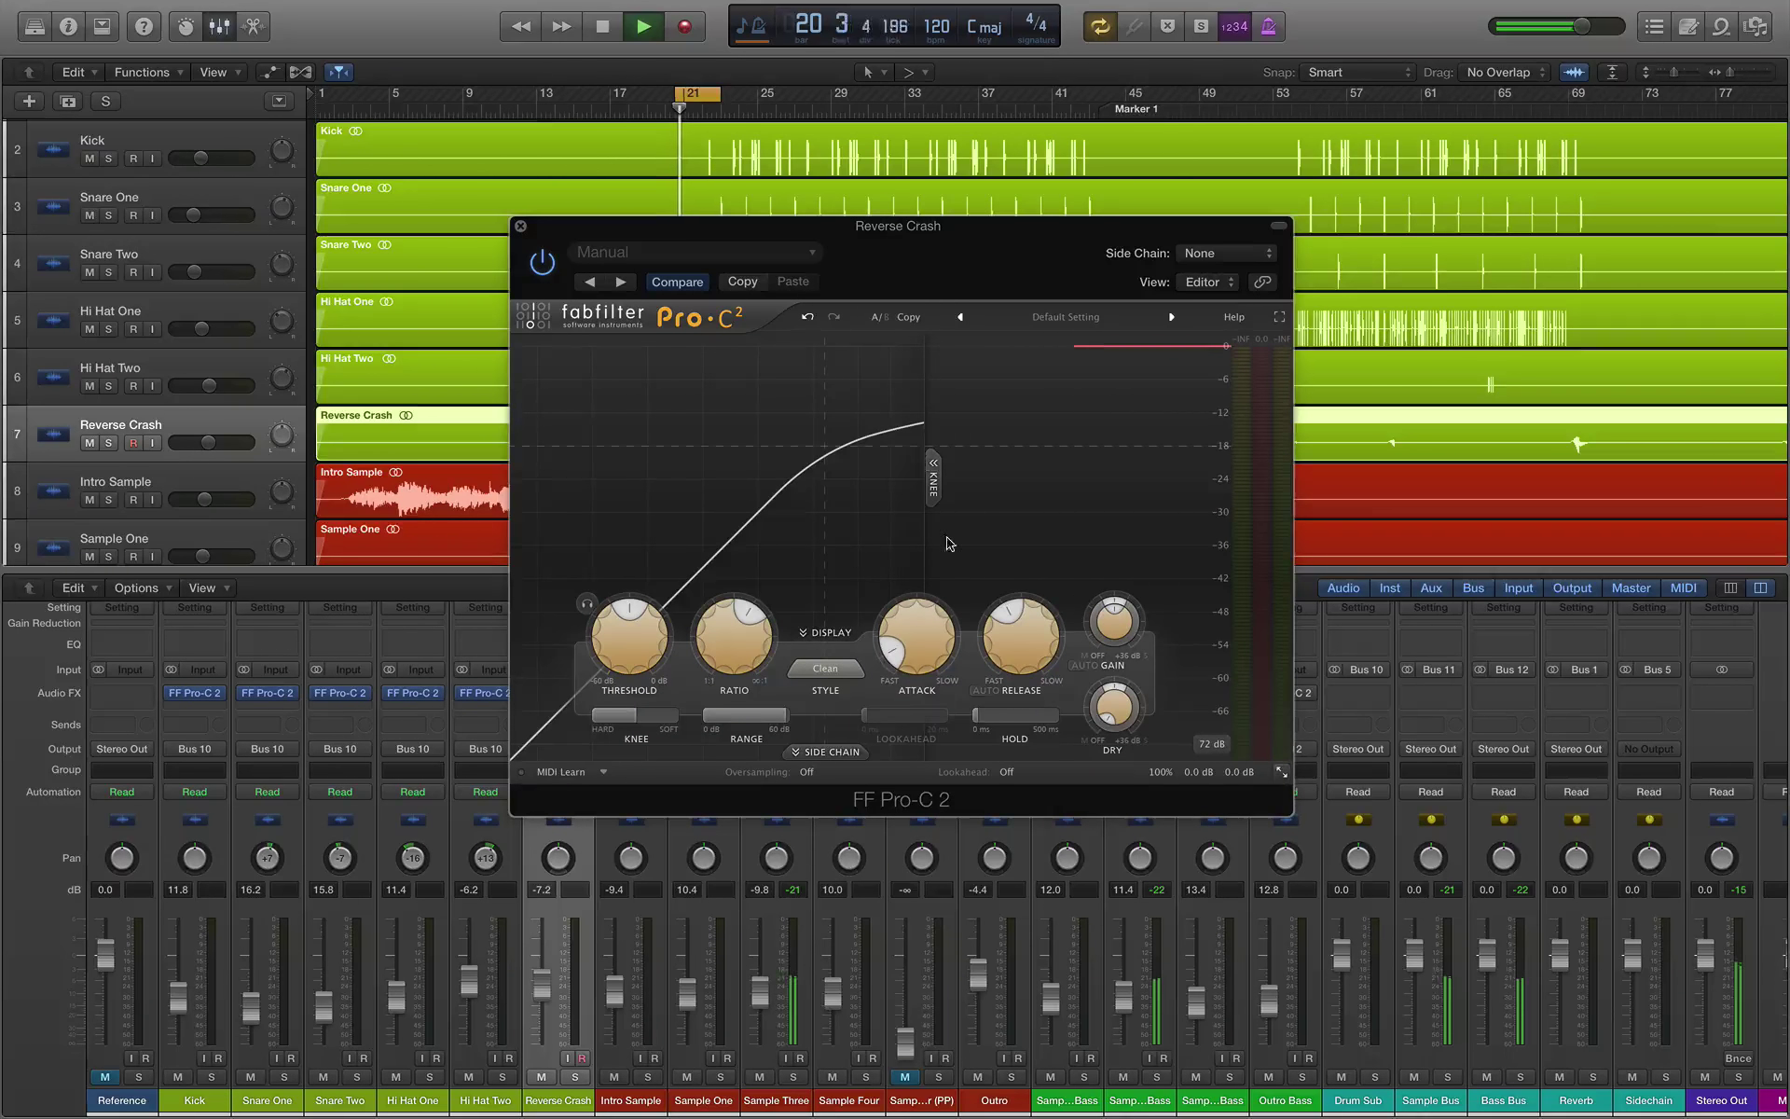
Step: Audition the loop around bar 21 and, in the Reverse Crash compressor, slow the attack, lengthen the release, reduce the ratio and lower the threshold
{"action": "key", "text": "space"}
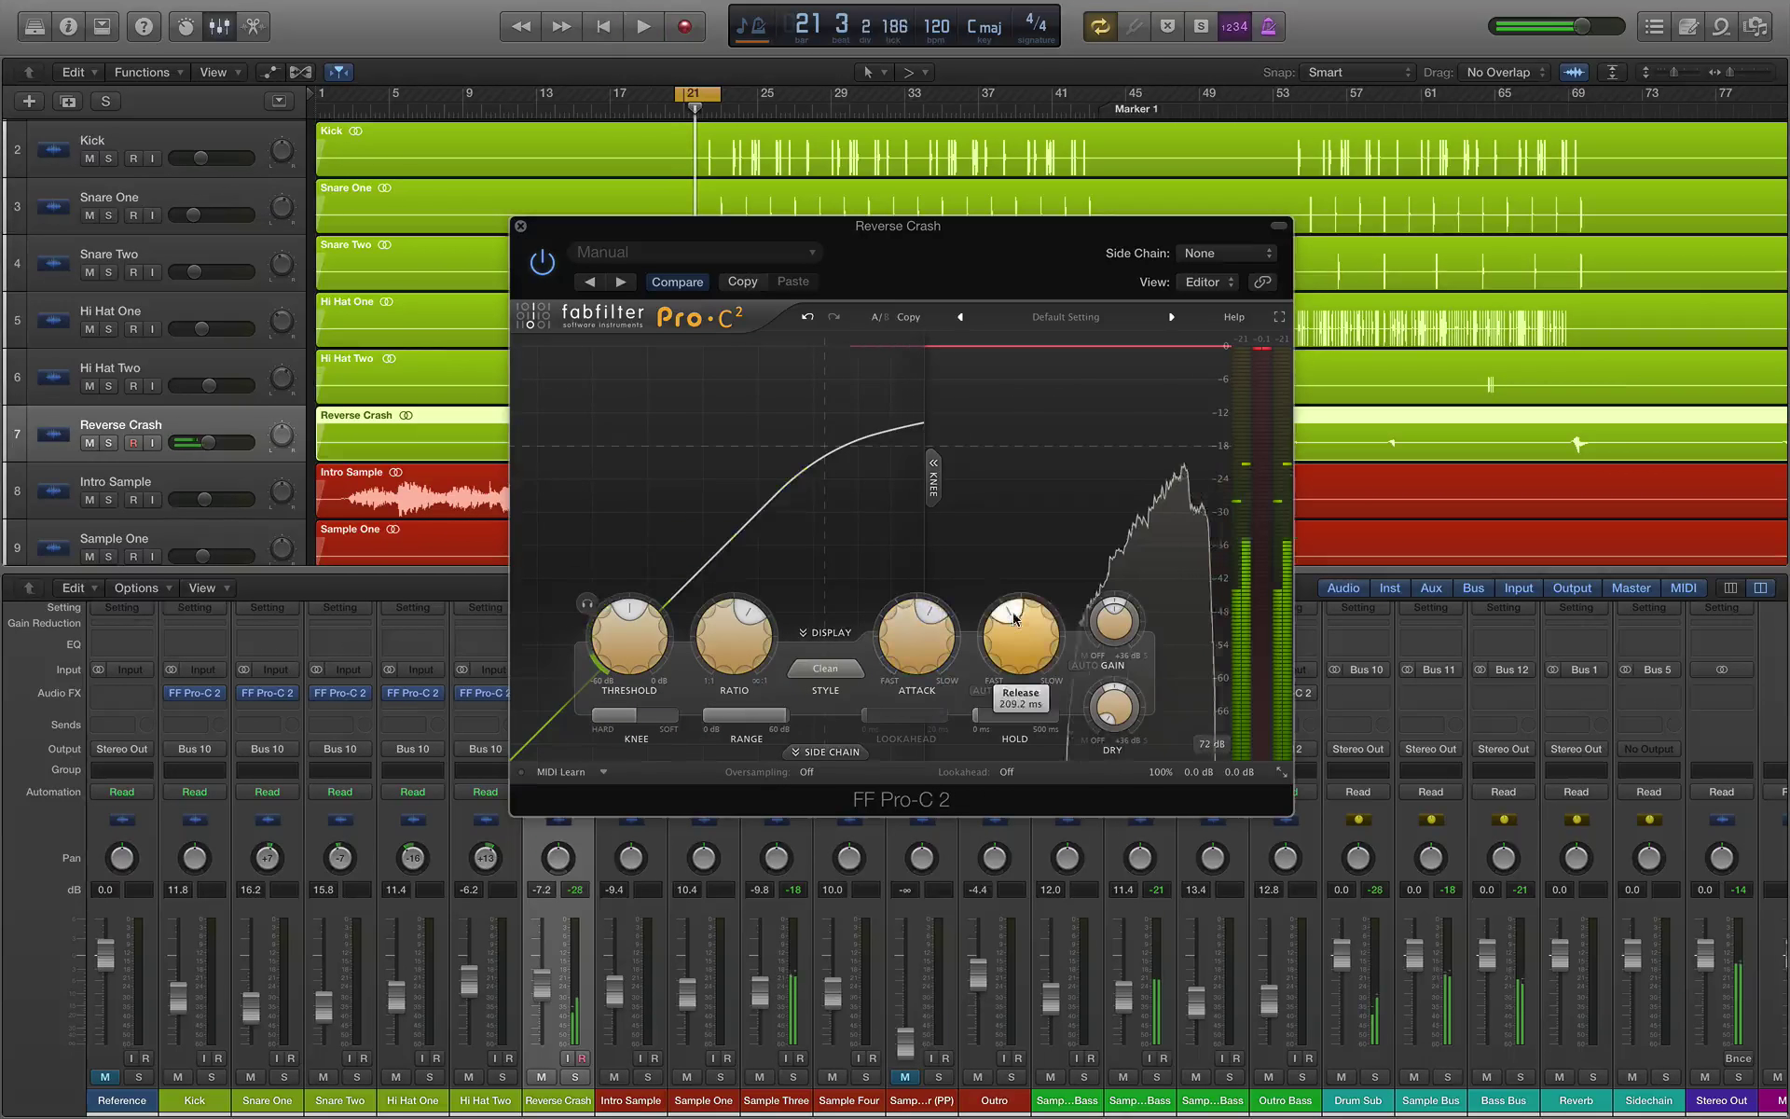
{"action": "scroll", "coordinate": [719, 606], "scroll_direction": "down", "scroll_amount": 5}
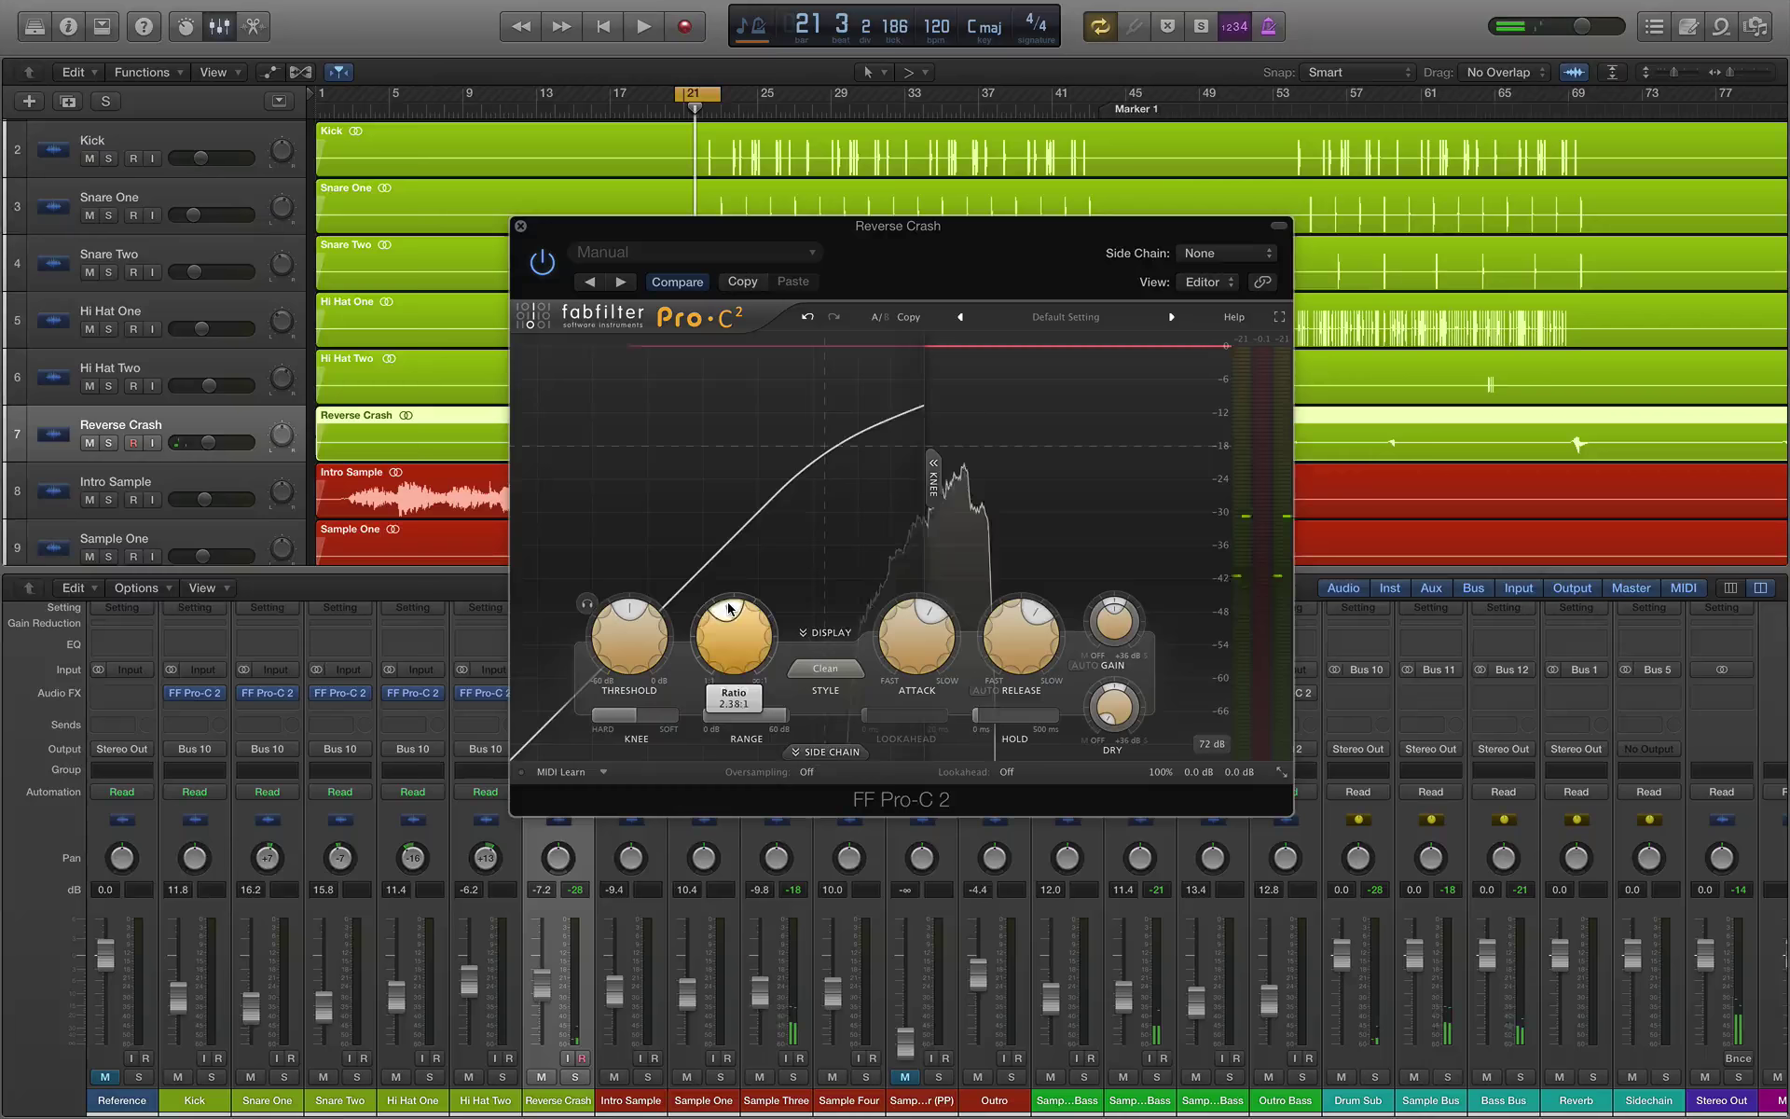
{"action": "key", "text": "space"}
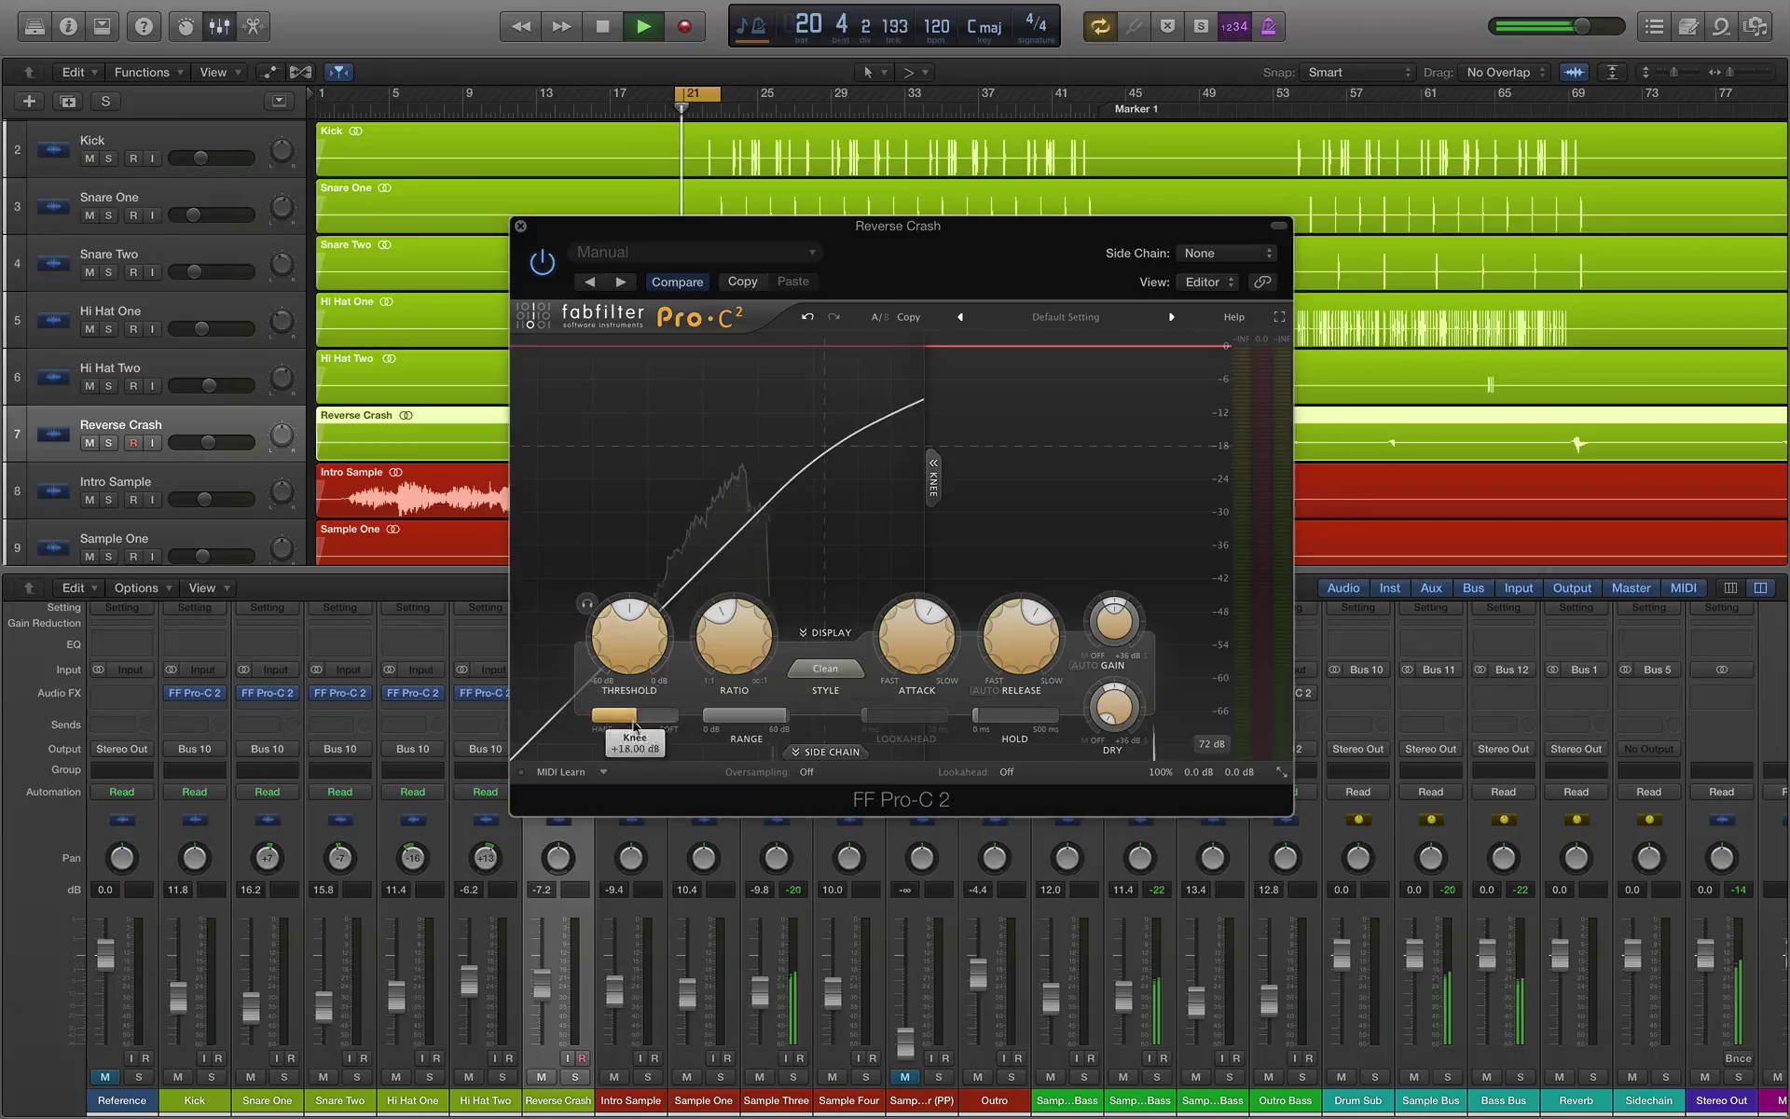
{"action": "scroll", "coordinate": [634, 633], "scroll_direction": "down", "scroll_amount": 10}
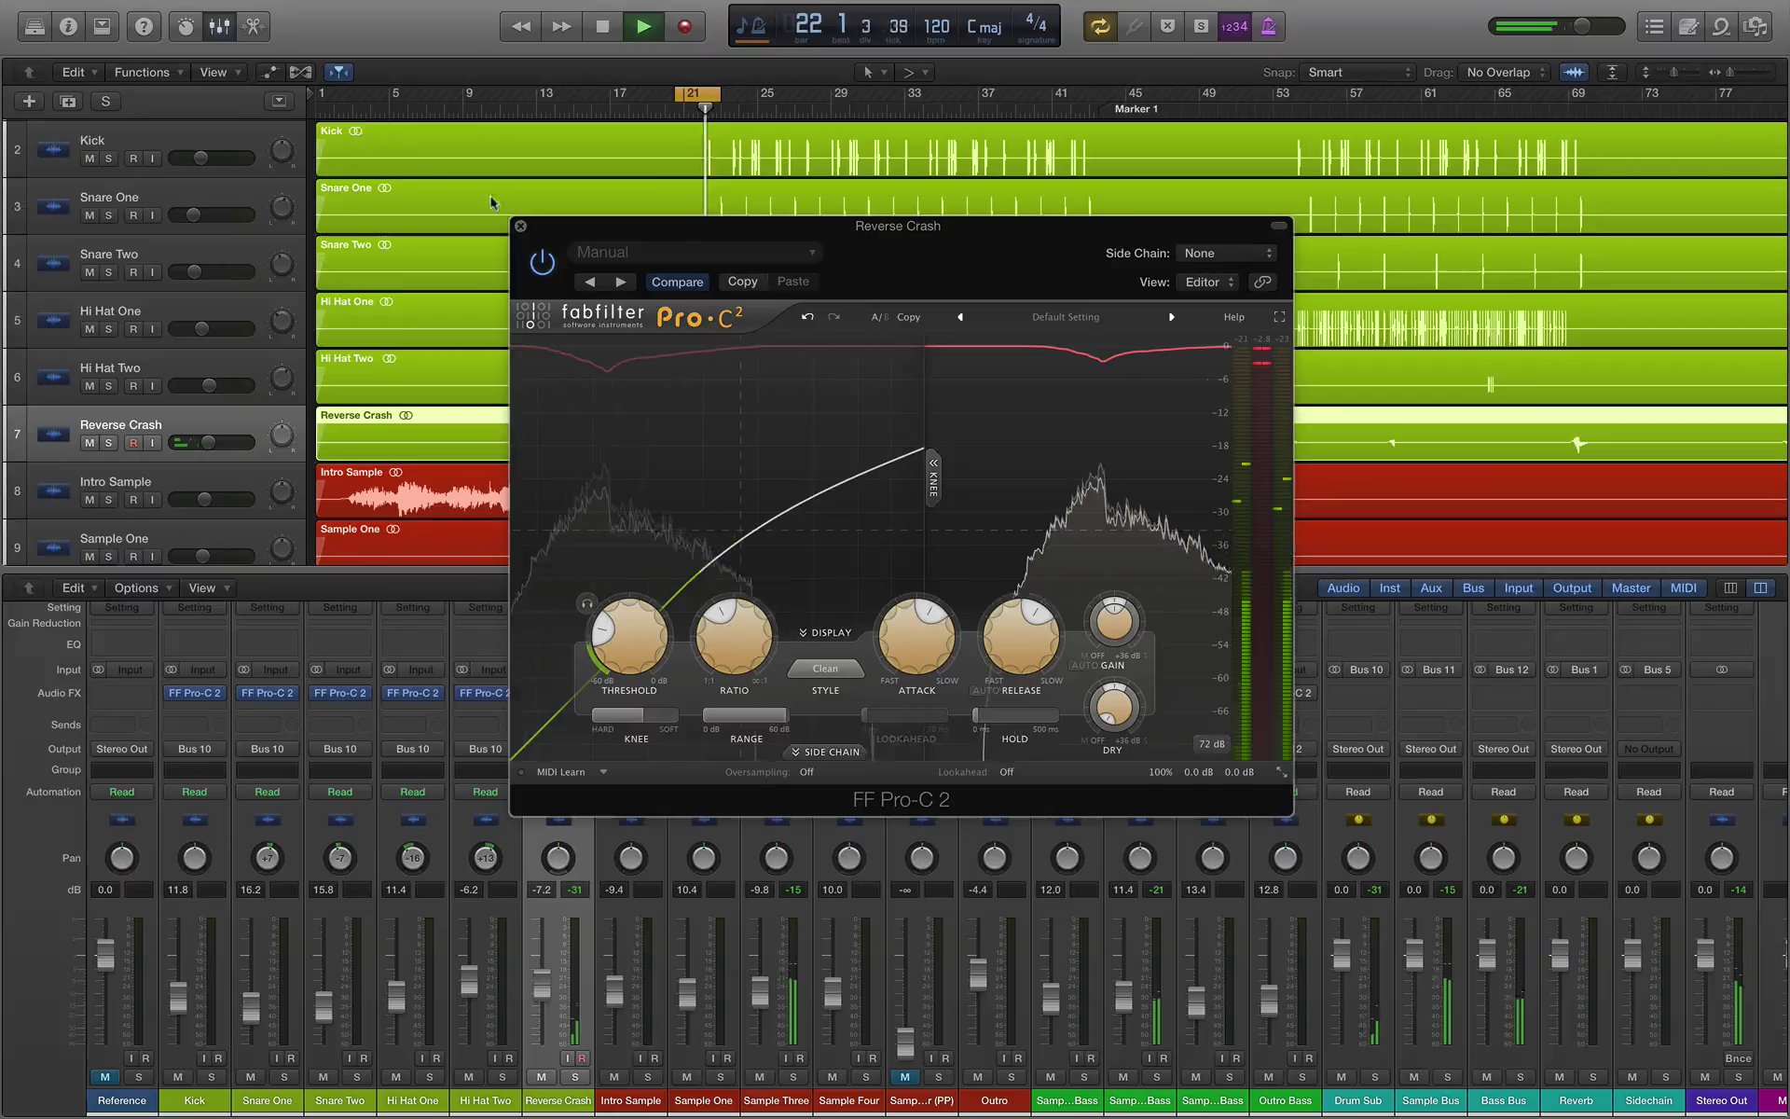
Step: Close the Reverse Crash compressor and raise the track's volume fader to -4.9 dB while auditioning the loop around bar 21
{"action": "left_click", "coordinate": [520, 225]}
{"action": "scroll", "coordinate": [527, 520], "scroll_direction": "down", "scroll_amount": 1}
{"action": "key", "text": "space"}
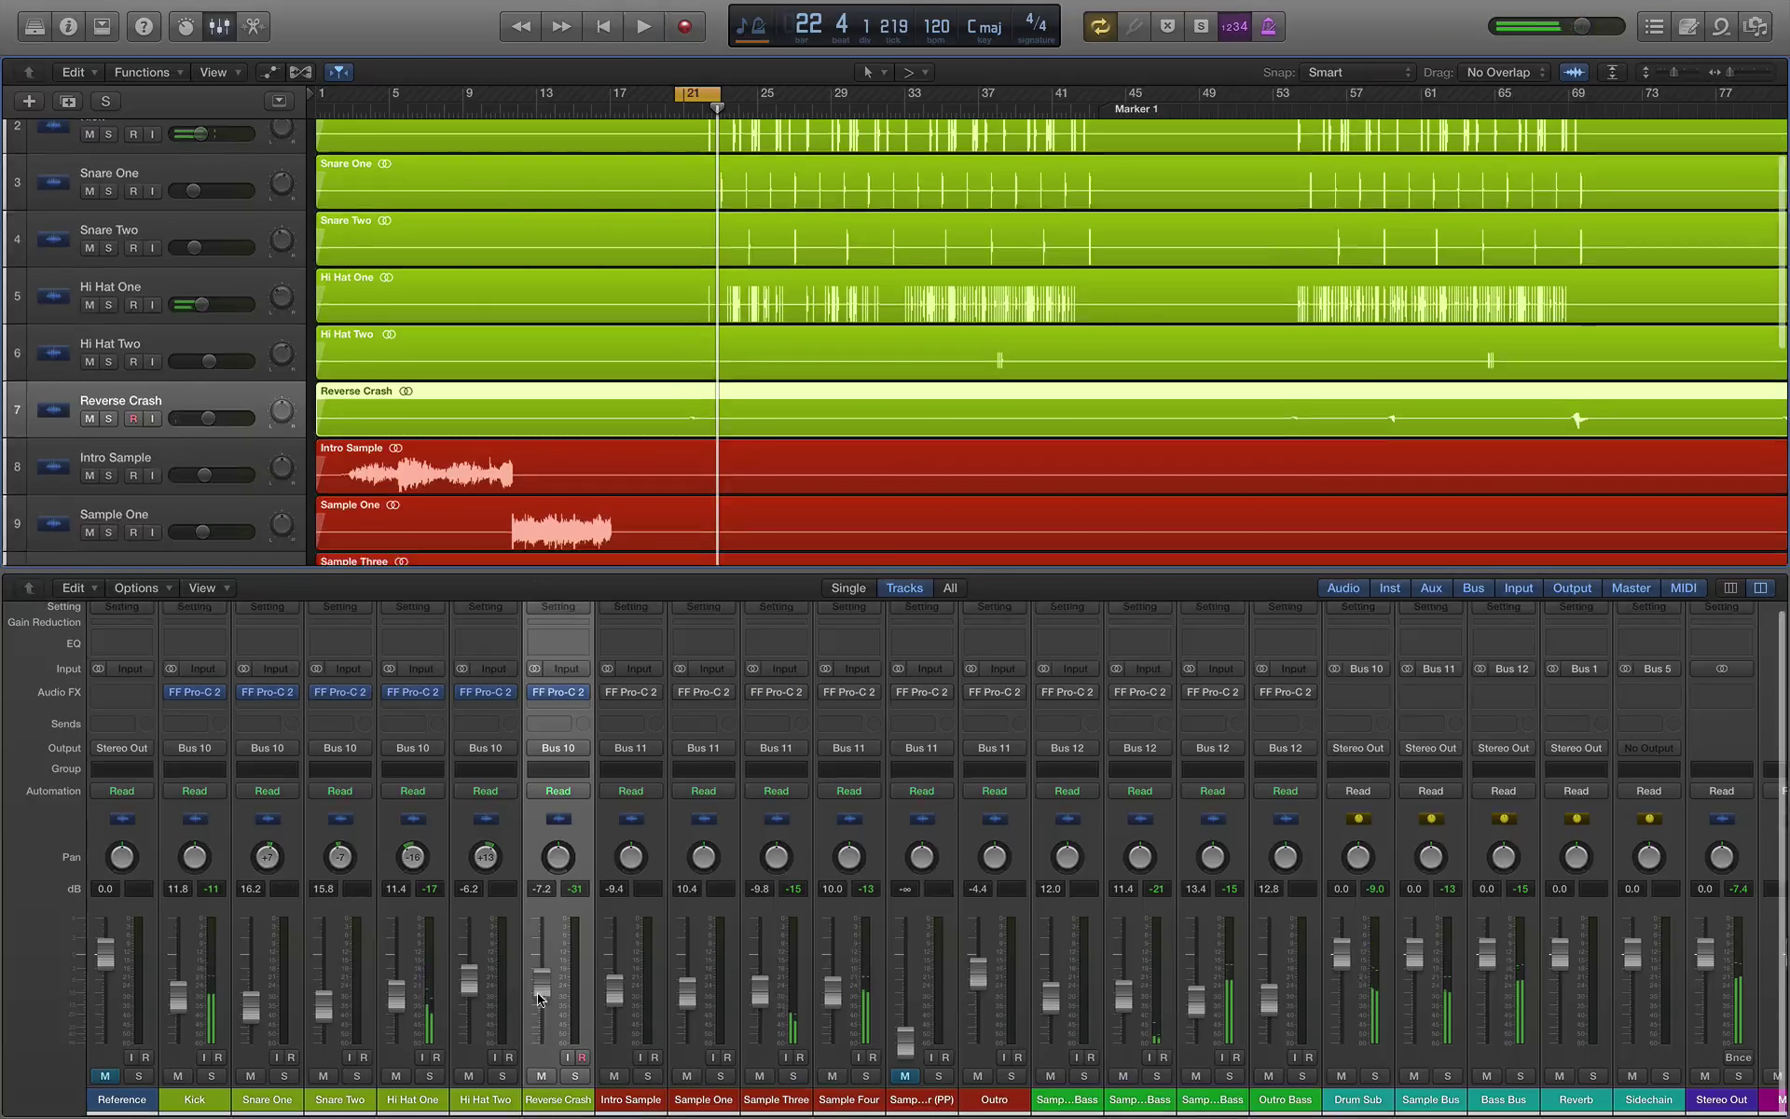
{"action": "key", "text": "space"}
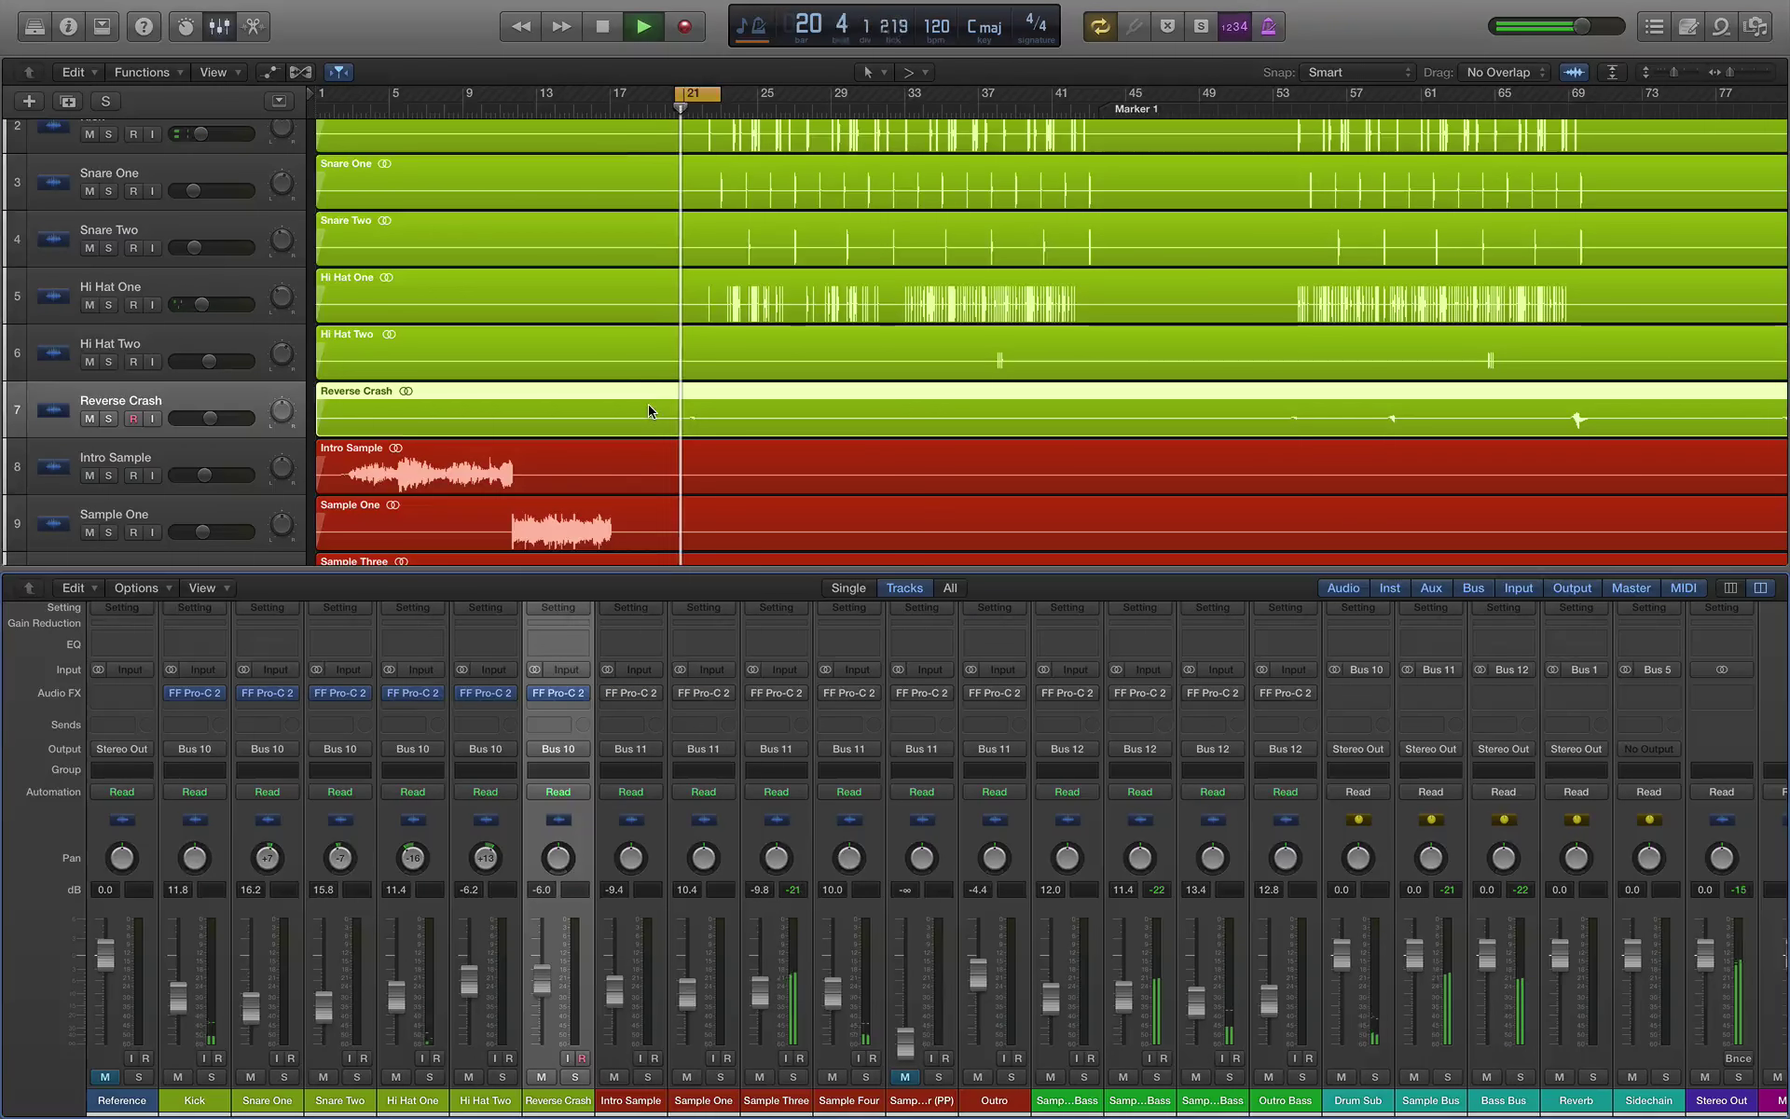
{"action": "key", "text": "space"}
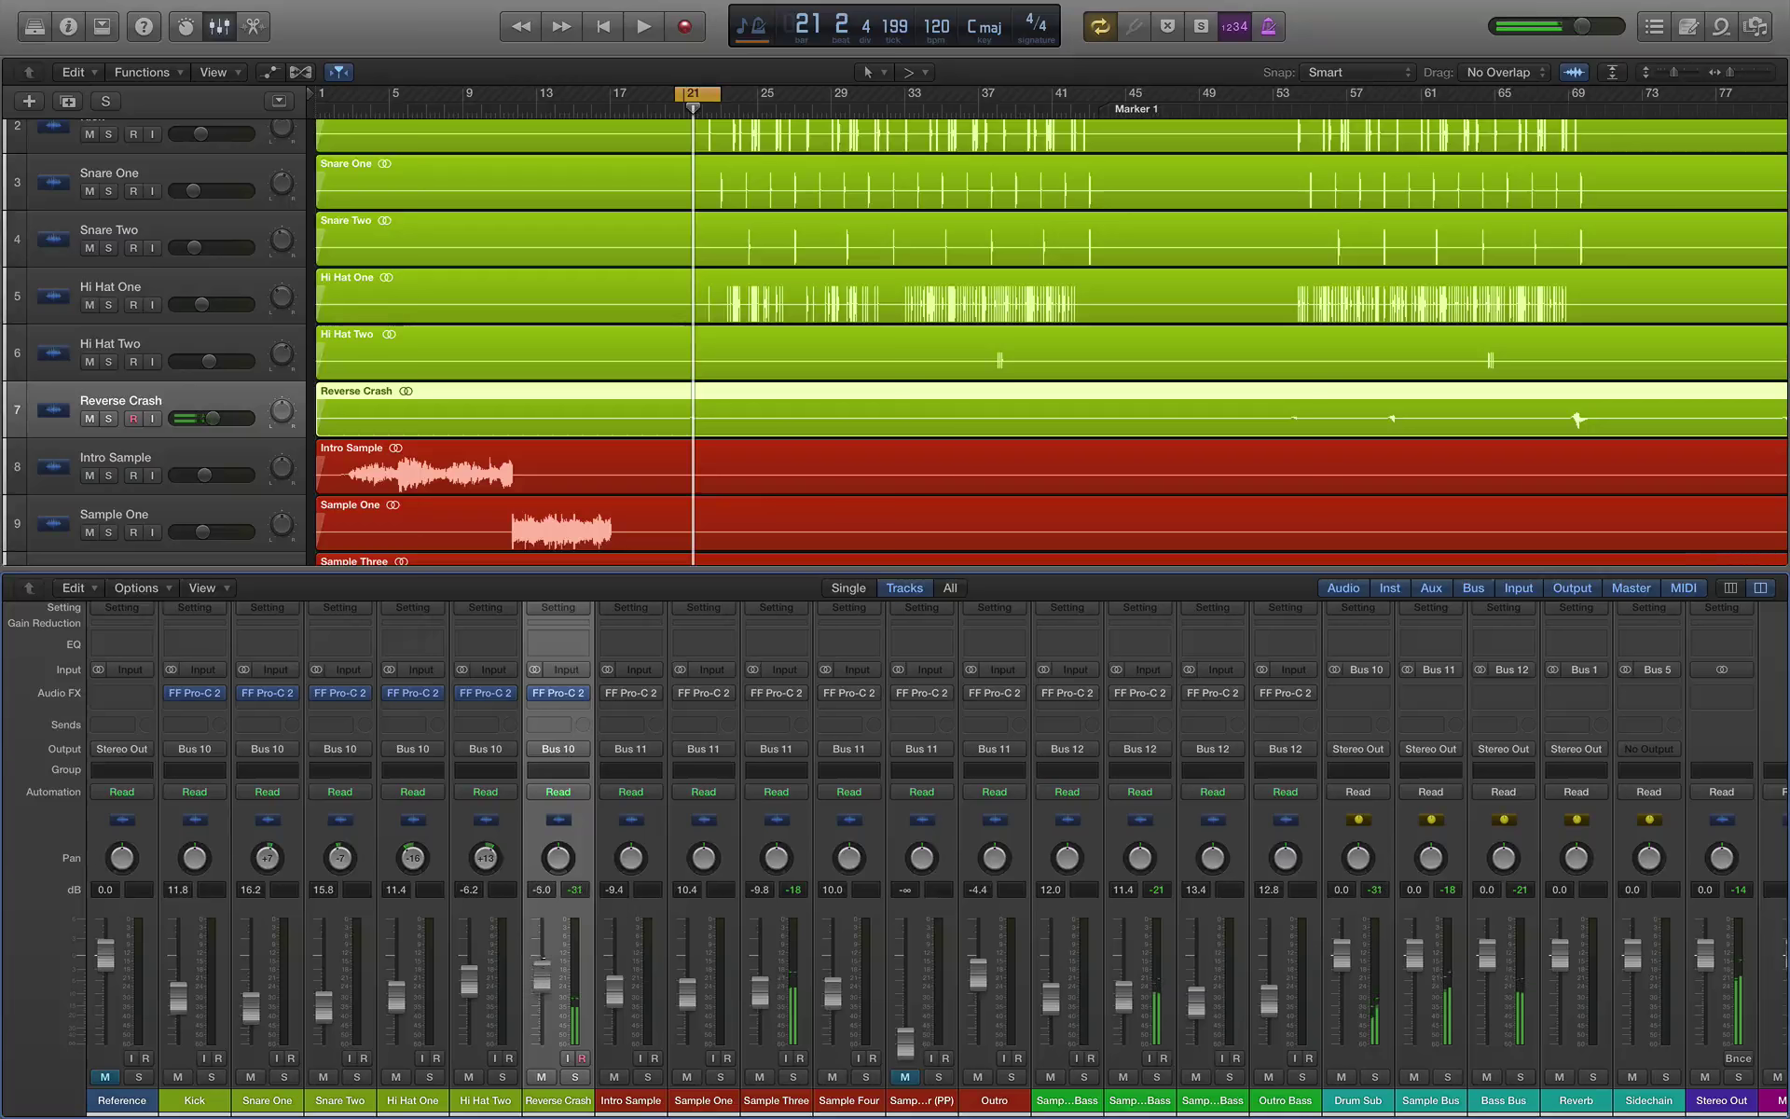
{"action": "key", "text": "space"}
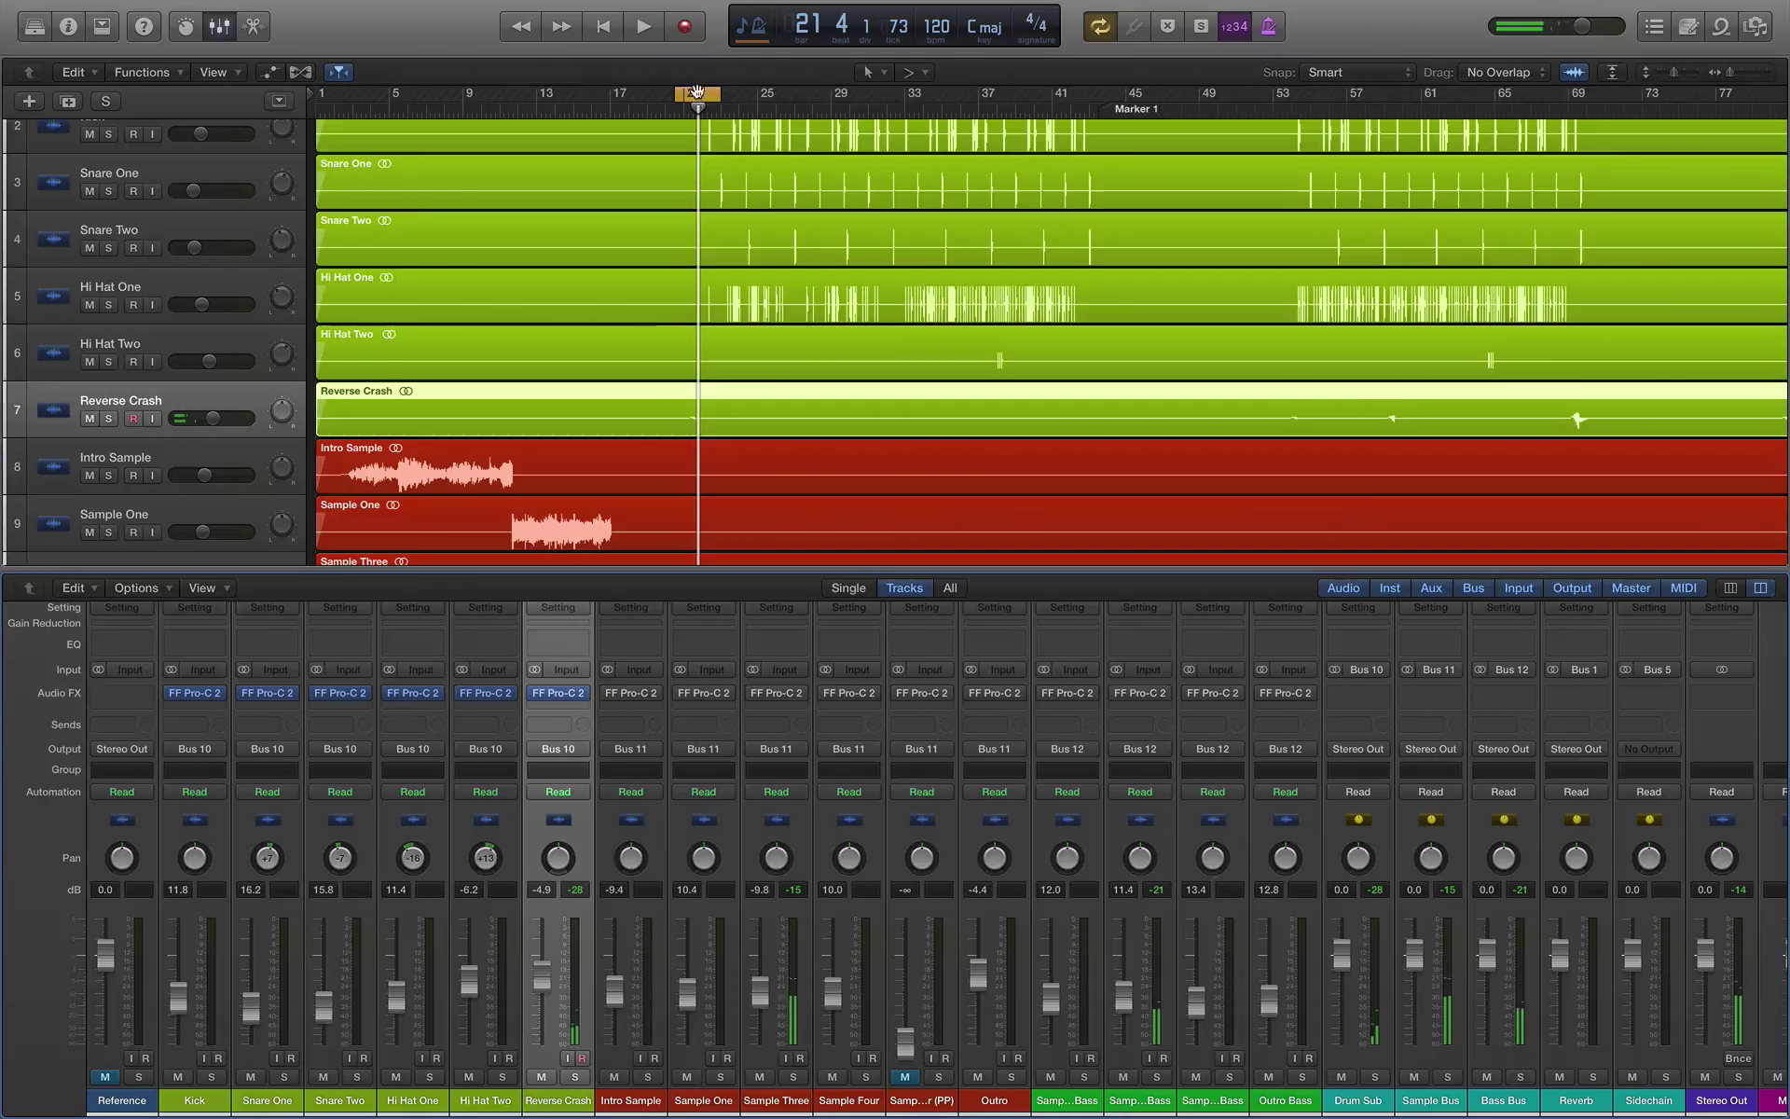
Step: Replace the short loop around bar 21 with a loop over the first Sample Four section, from bar 22 to about bar 44
{"action": "key", "text": "c"}
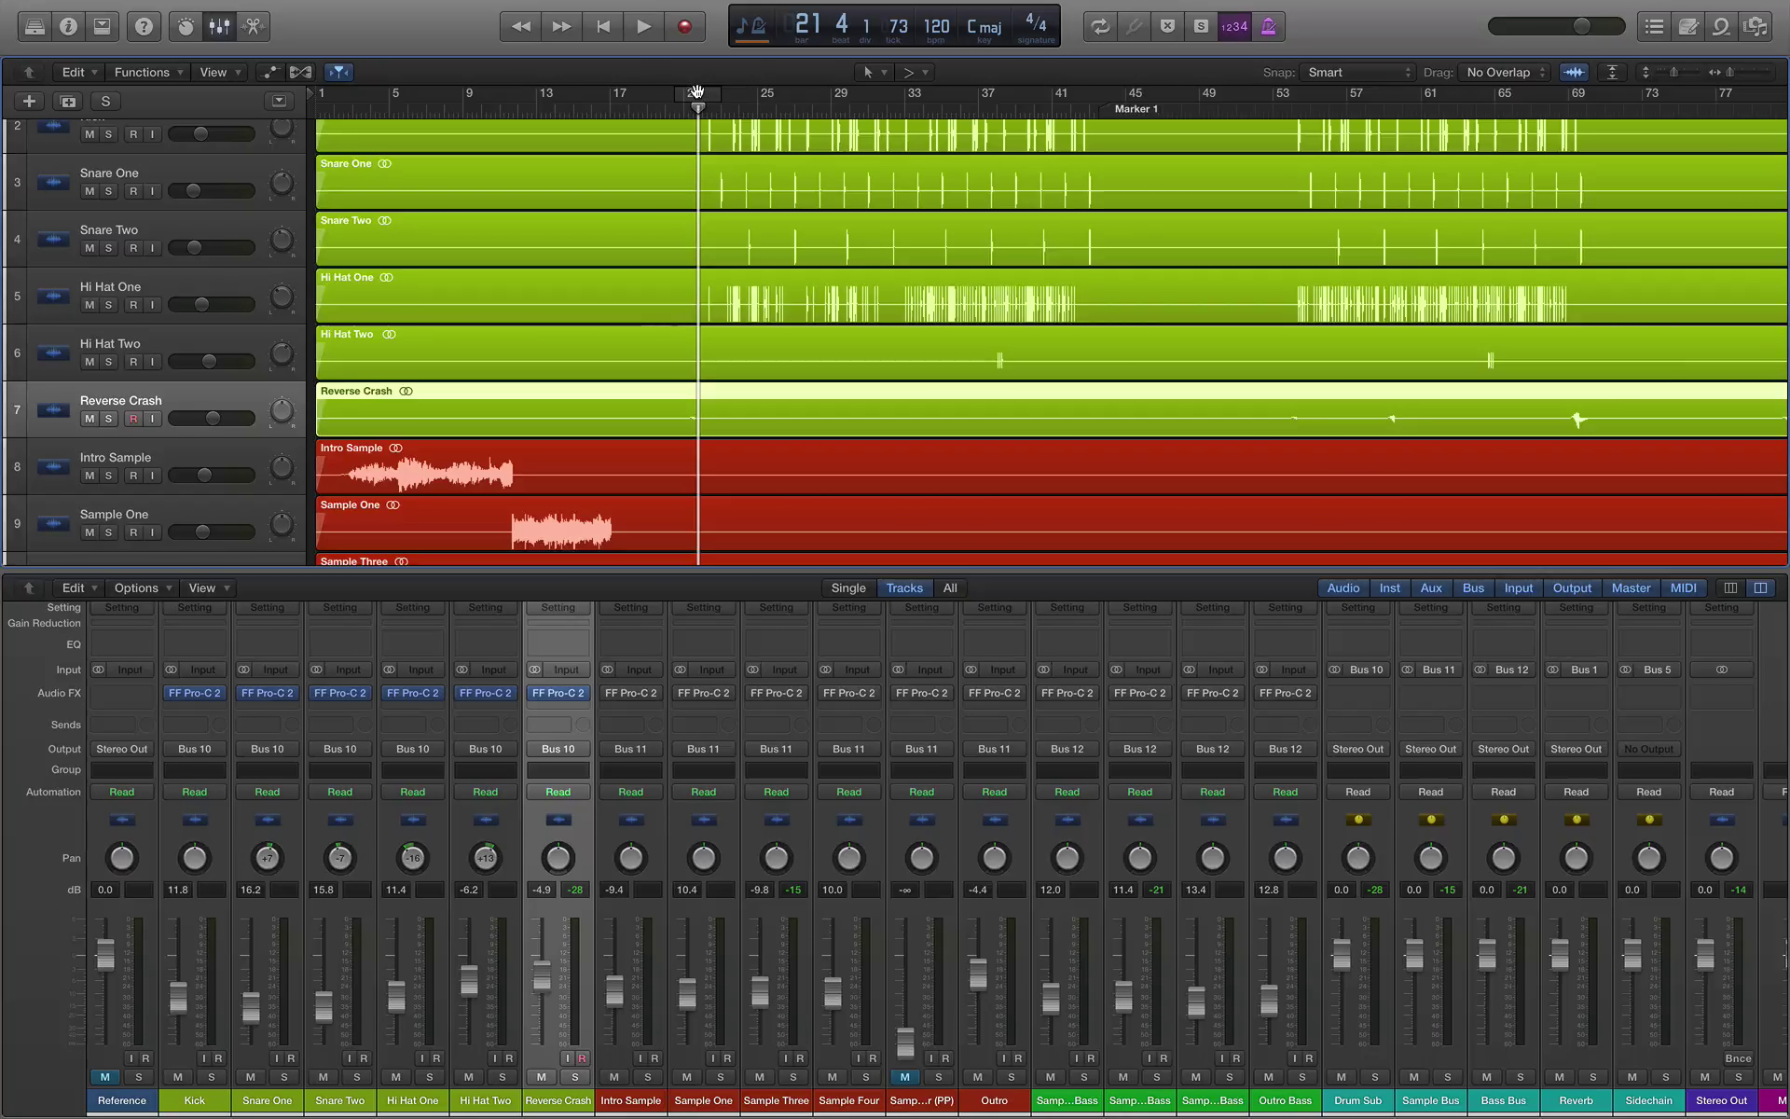
{"action": "scroll", "coordinate": [743, 389], "scroll_direction": "down", "scroll_amount": 5}
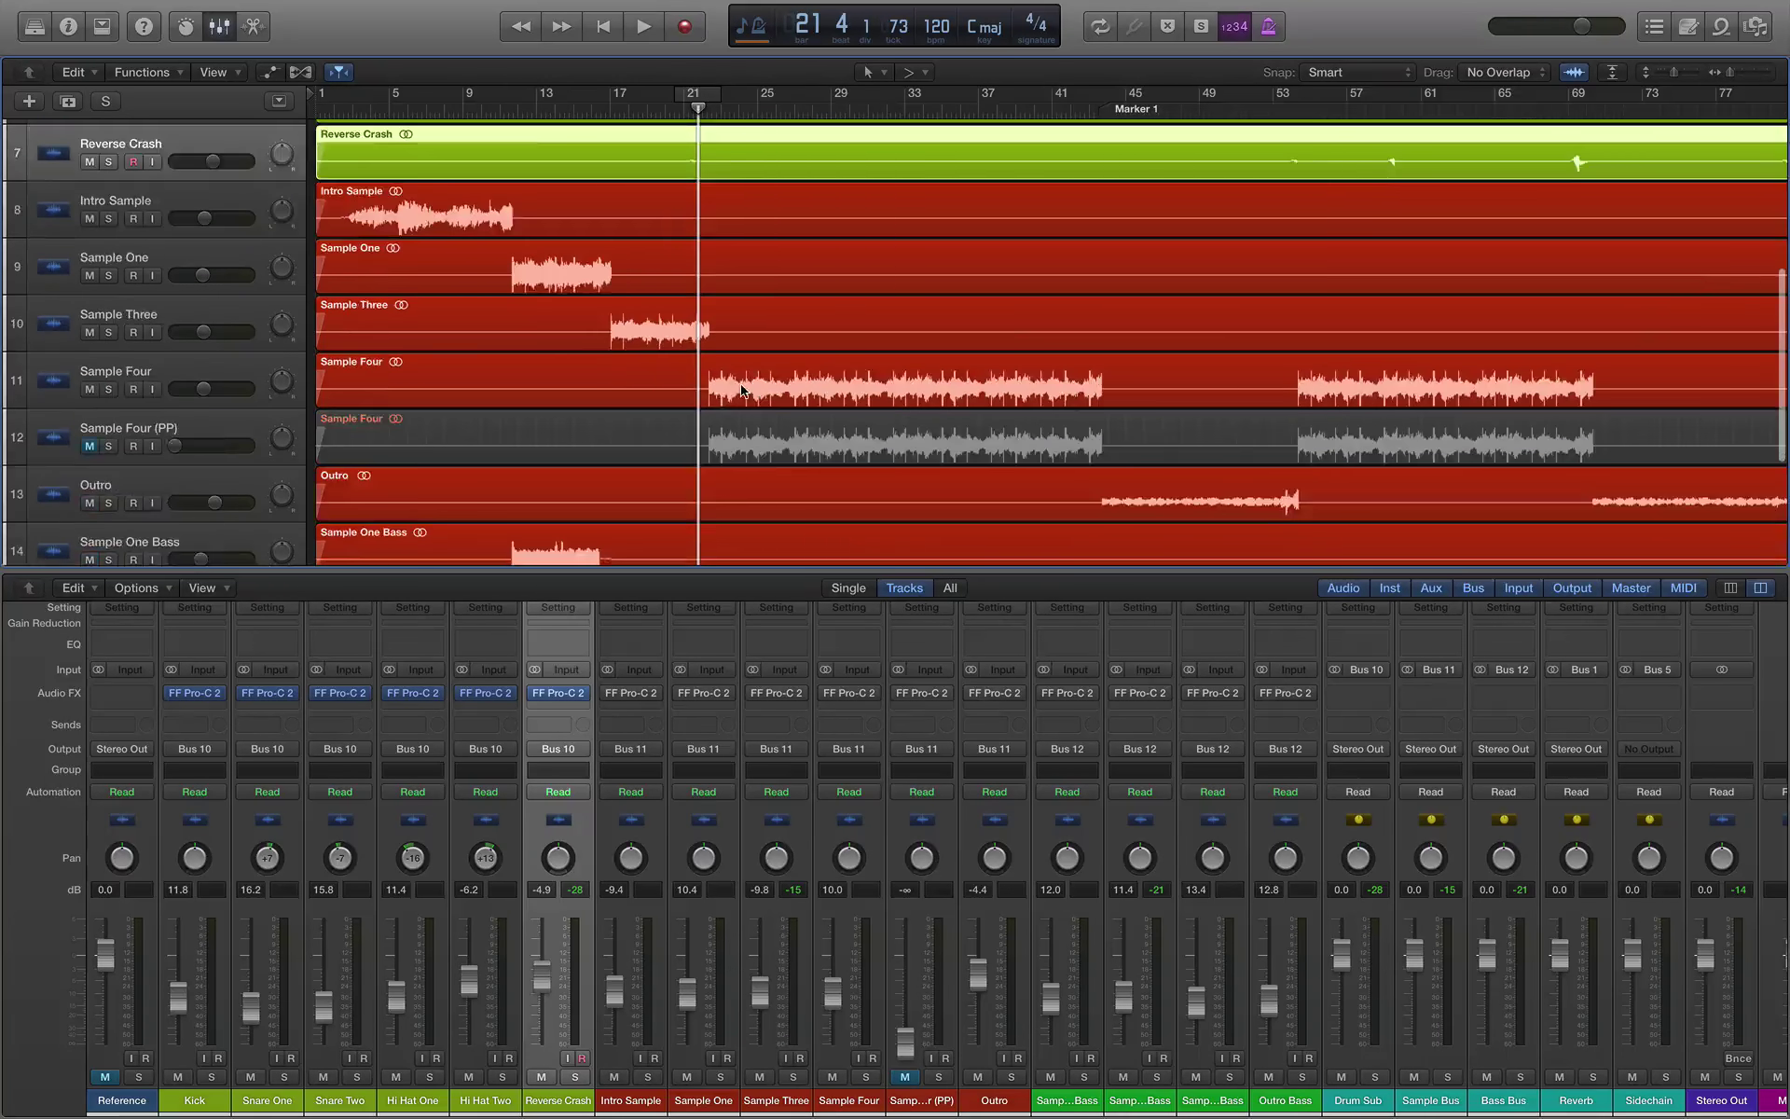
{"action": "left_click_drag", "start_coordinate": [706, 105], "coordinate": [1108, 104]}
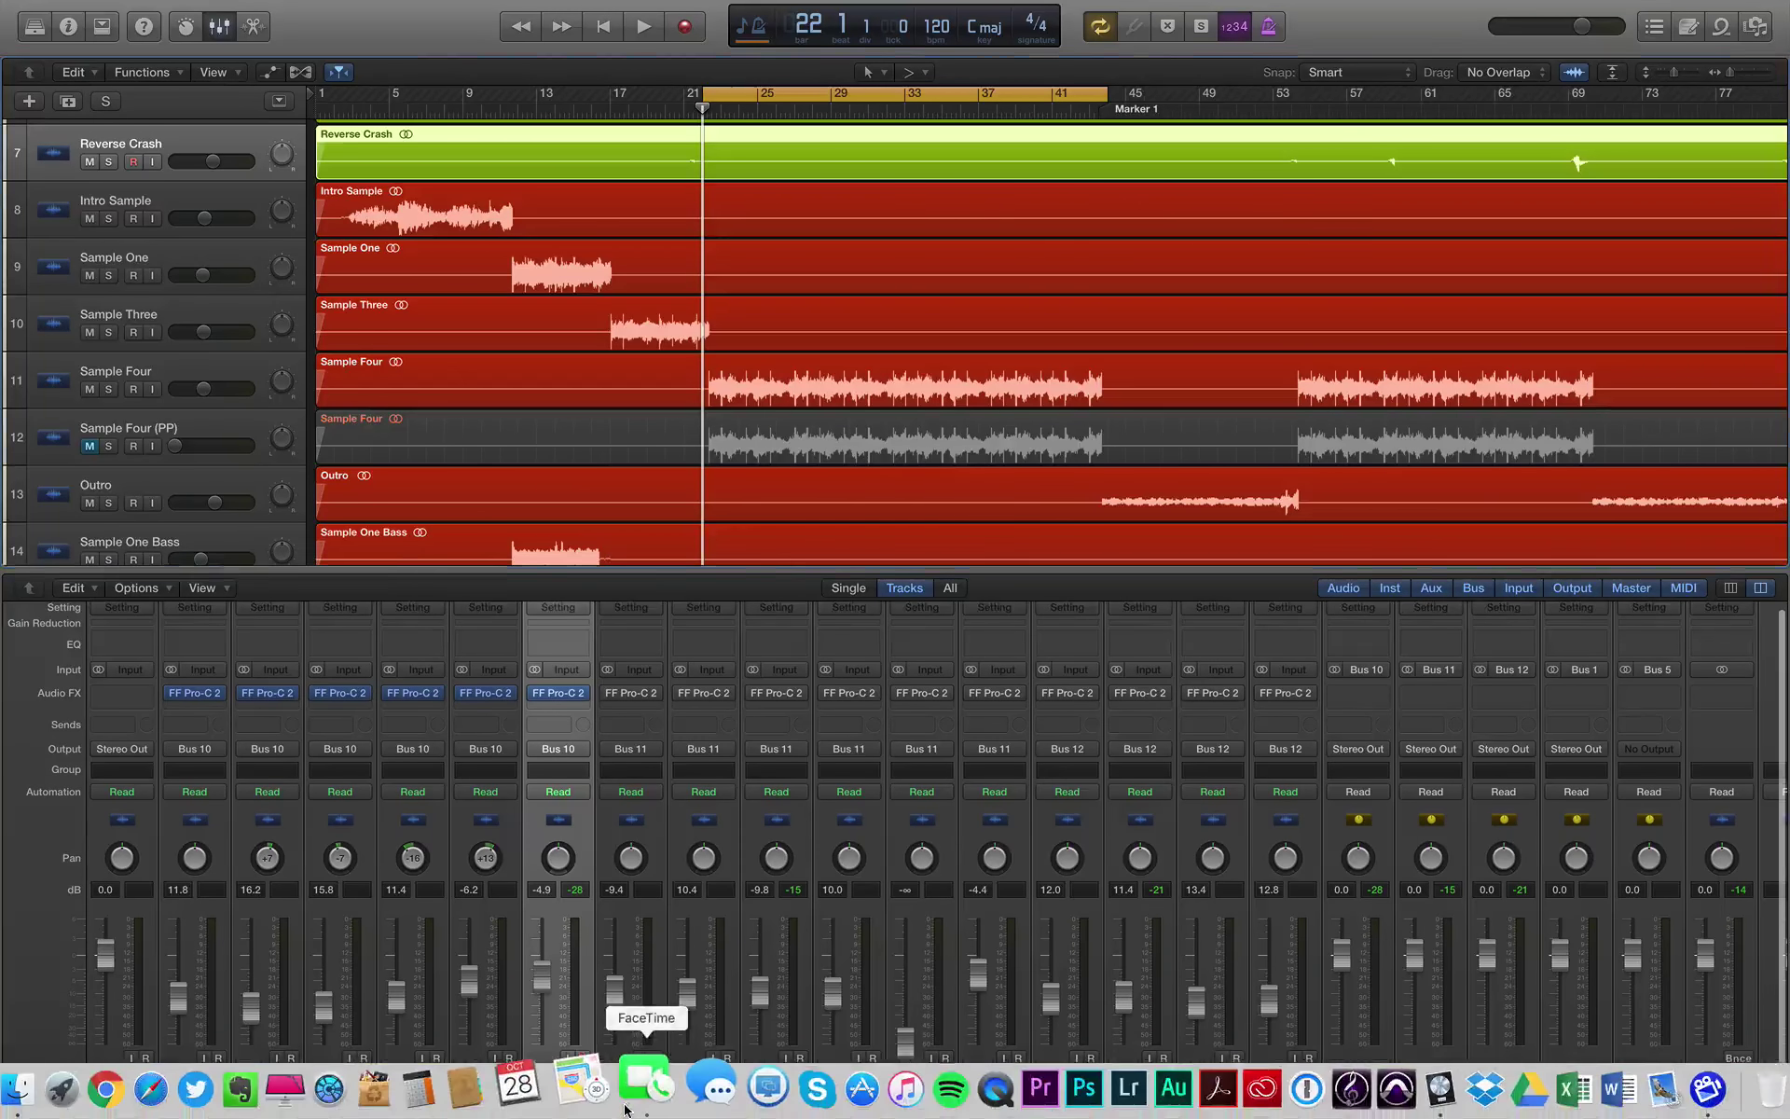
{"action": "left_click", "coordinate": [640, 1089]}
{"action": "key", "text": "super+q"}
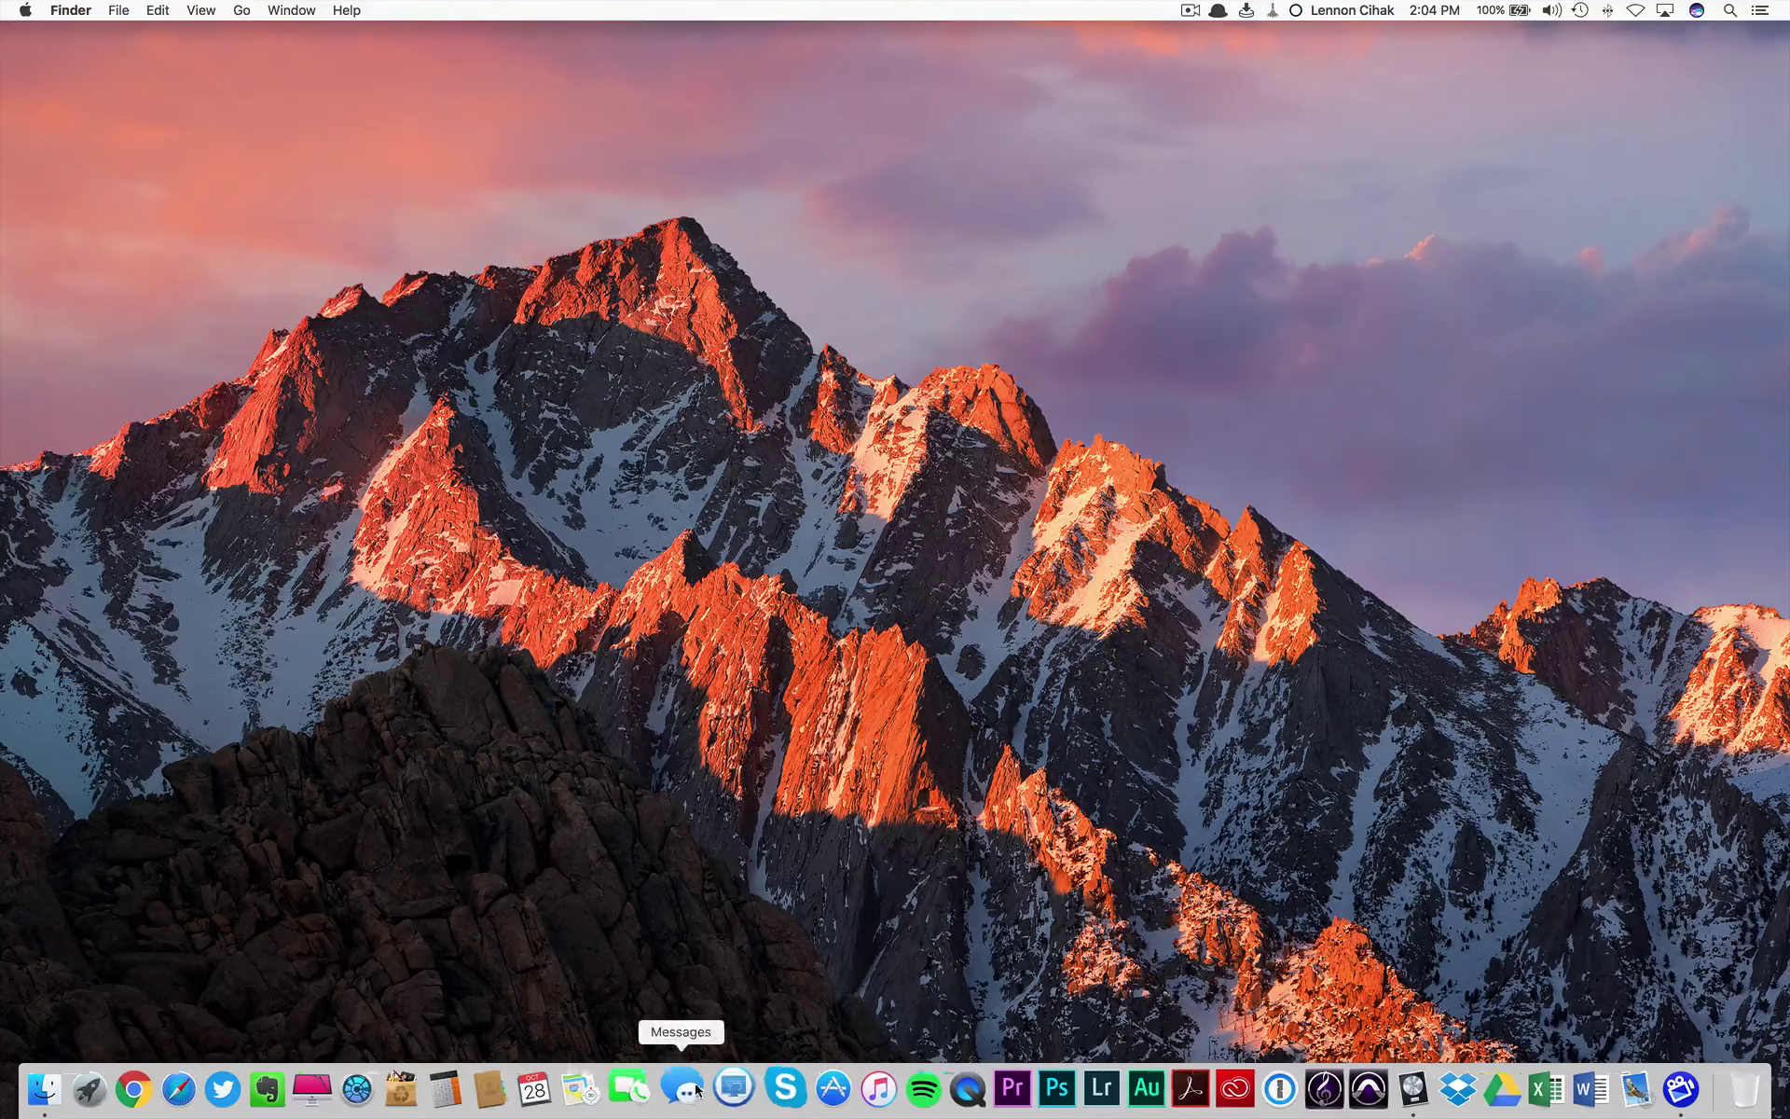
{"action": "left_click", "coordinate": [1381, 1072]}
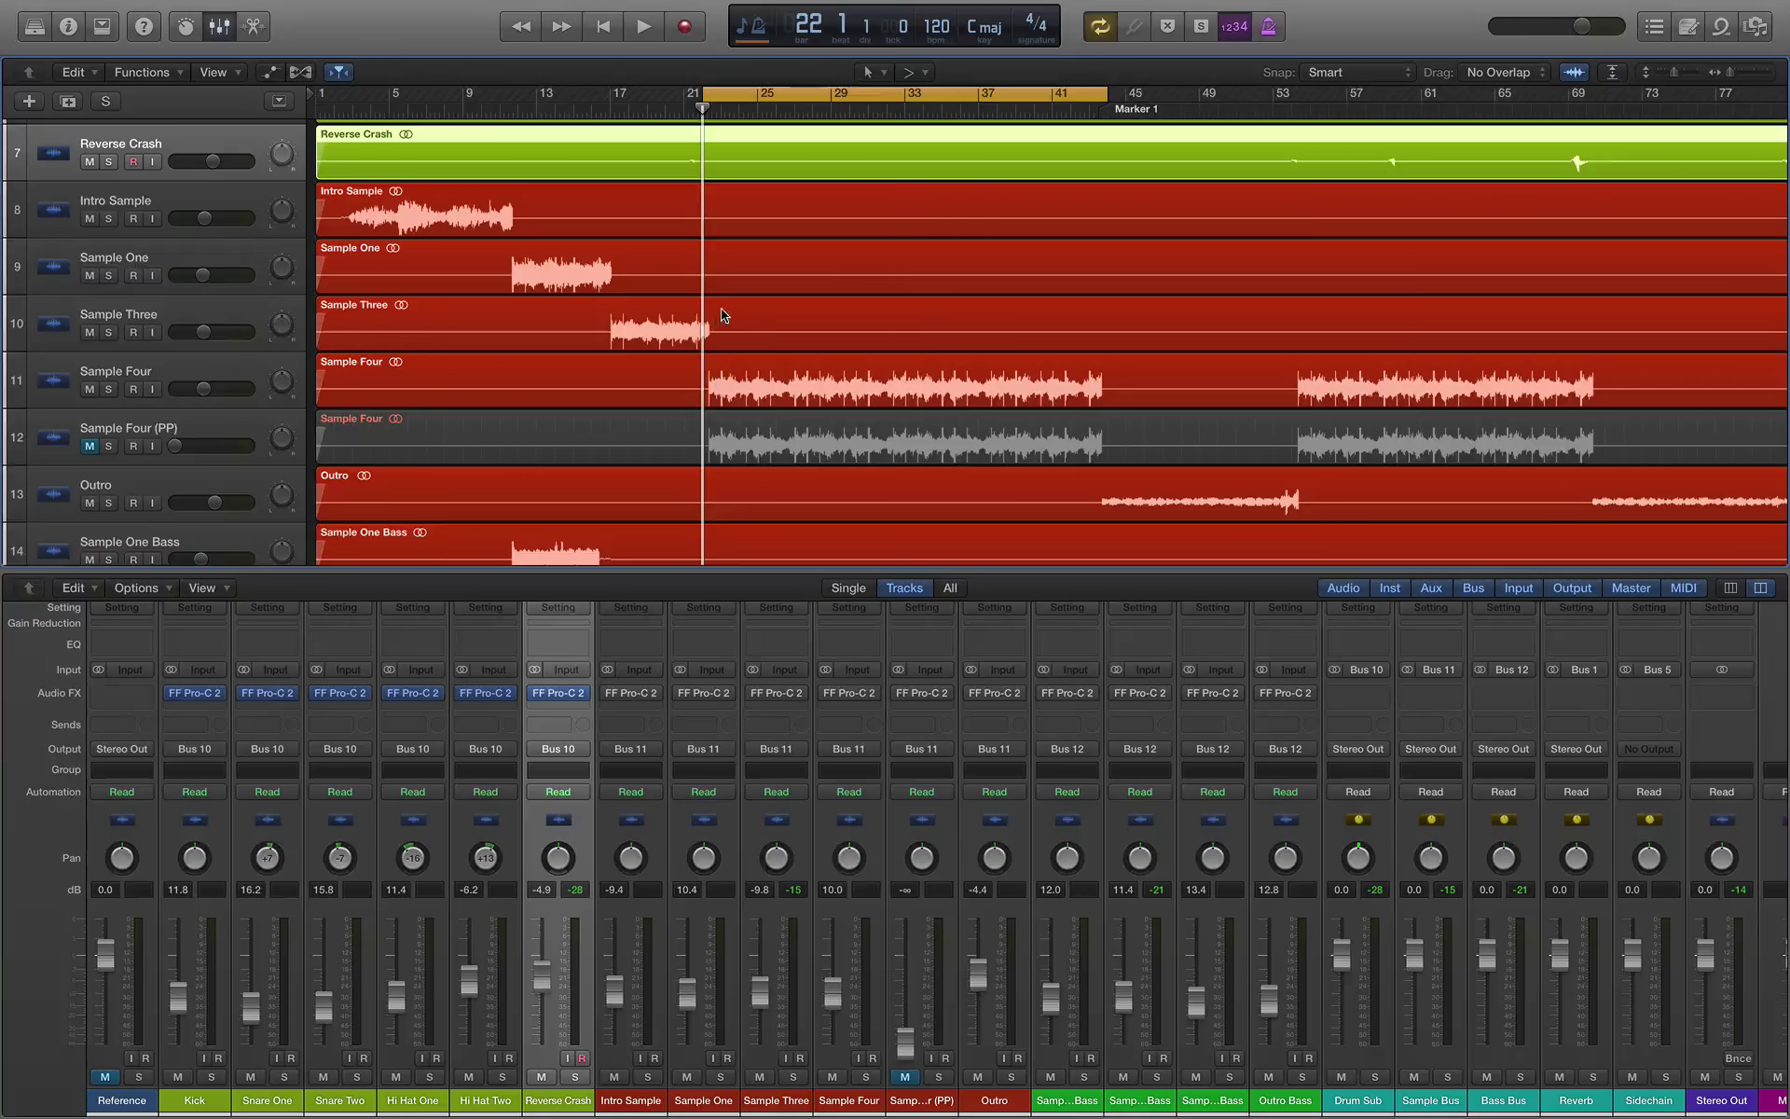
Step: Select the Sample Four track, open its FF Pro-C 2 compressor with the Clean style and move the window beneath the loop range
{"action": "scroll", "coordinate": [611, 1072], "scroll_direction": "down", "scroll_amount": 1}
{"action": "key", "text": "Down"}
{"action": "scroll", "coordinate": [771, 811], "scroll_direction": "up", "scroll_amount": 1}
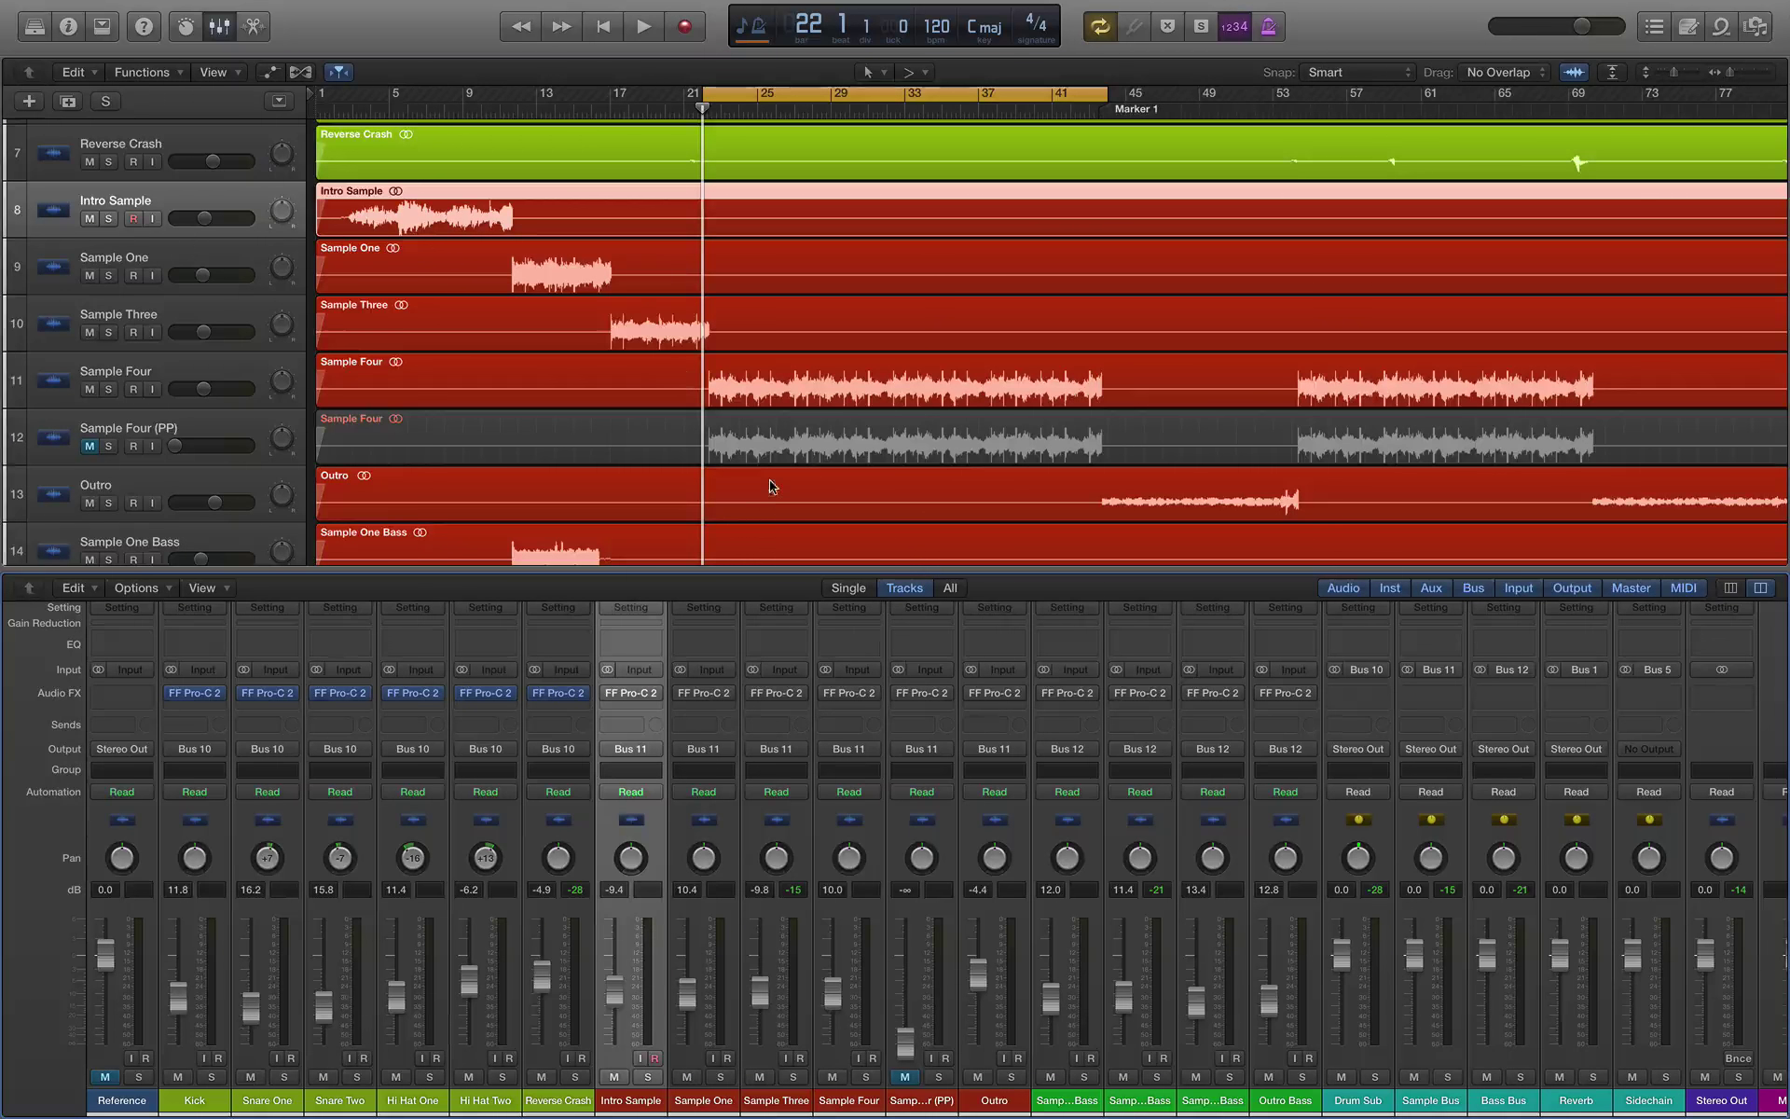
{"action": "left_click", "coordinate": [870, 1103]}
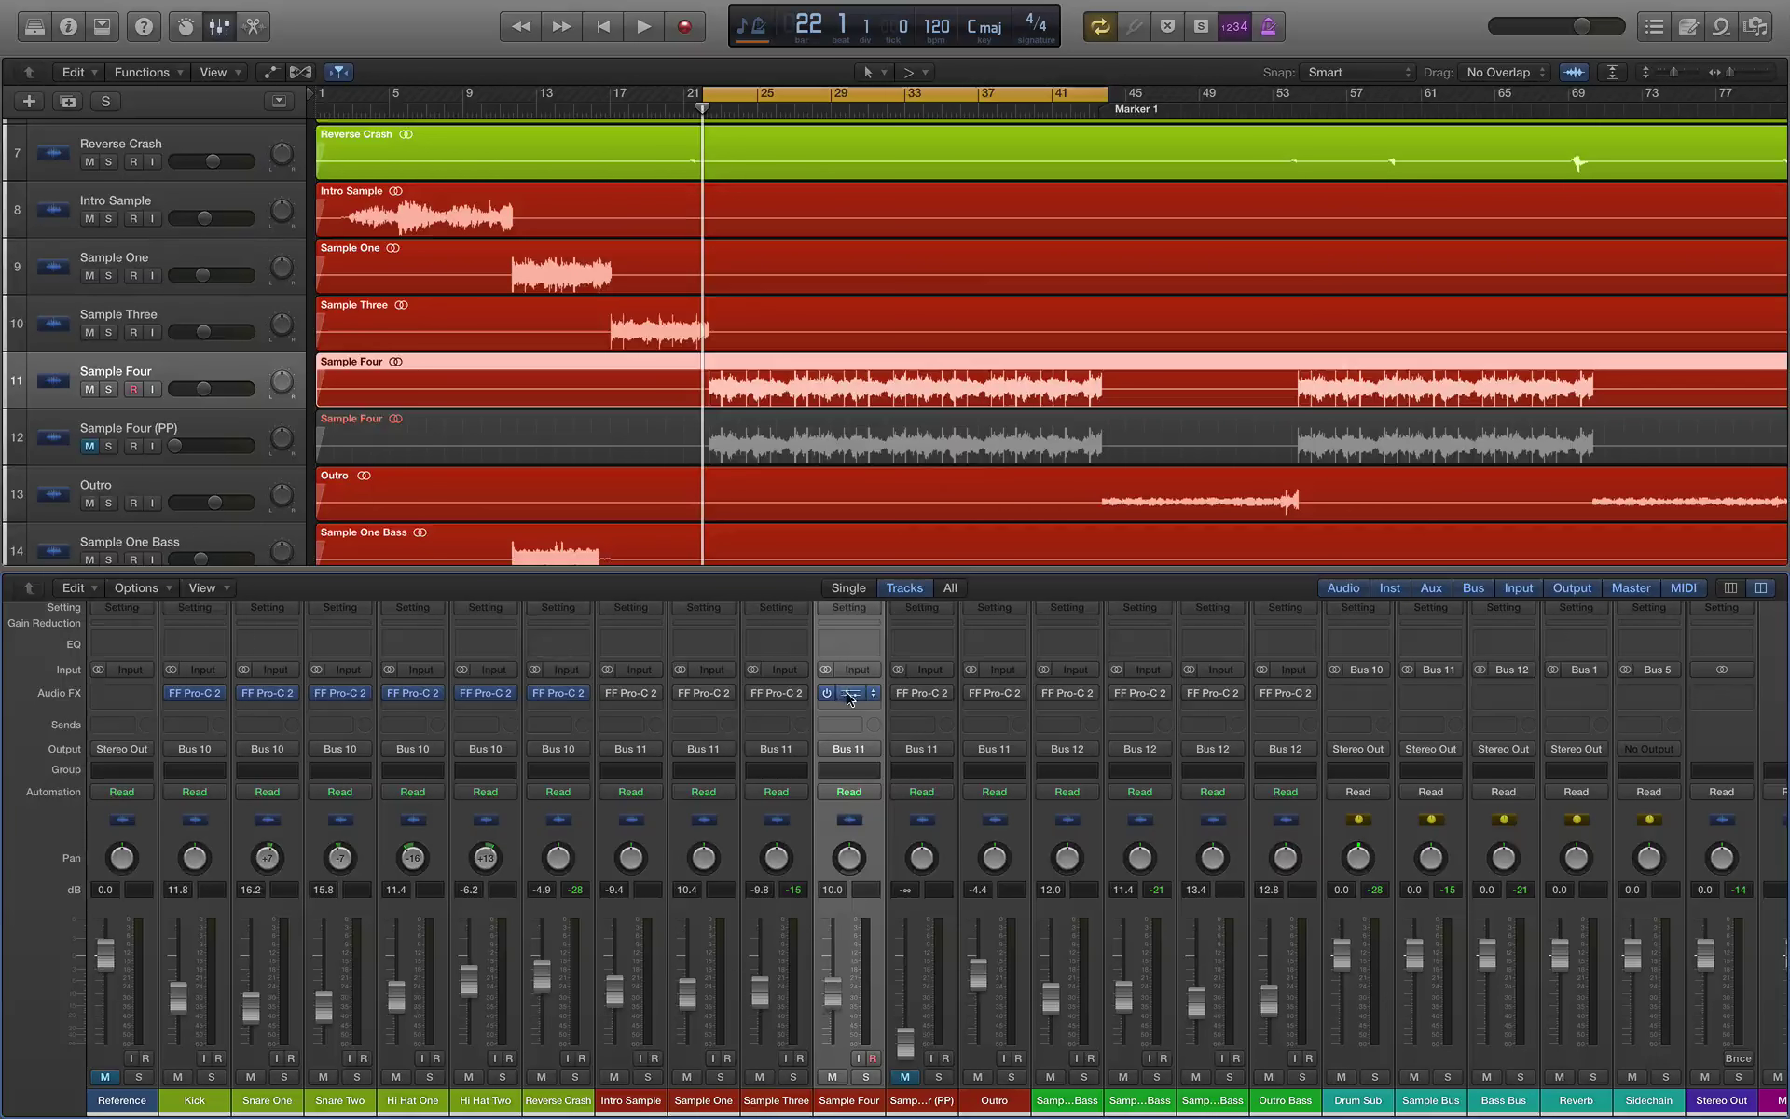
{"action": "left_click", "coordinate": [850, 694]}
{"action": "left_click", "coordinate": [904, 737]}
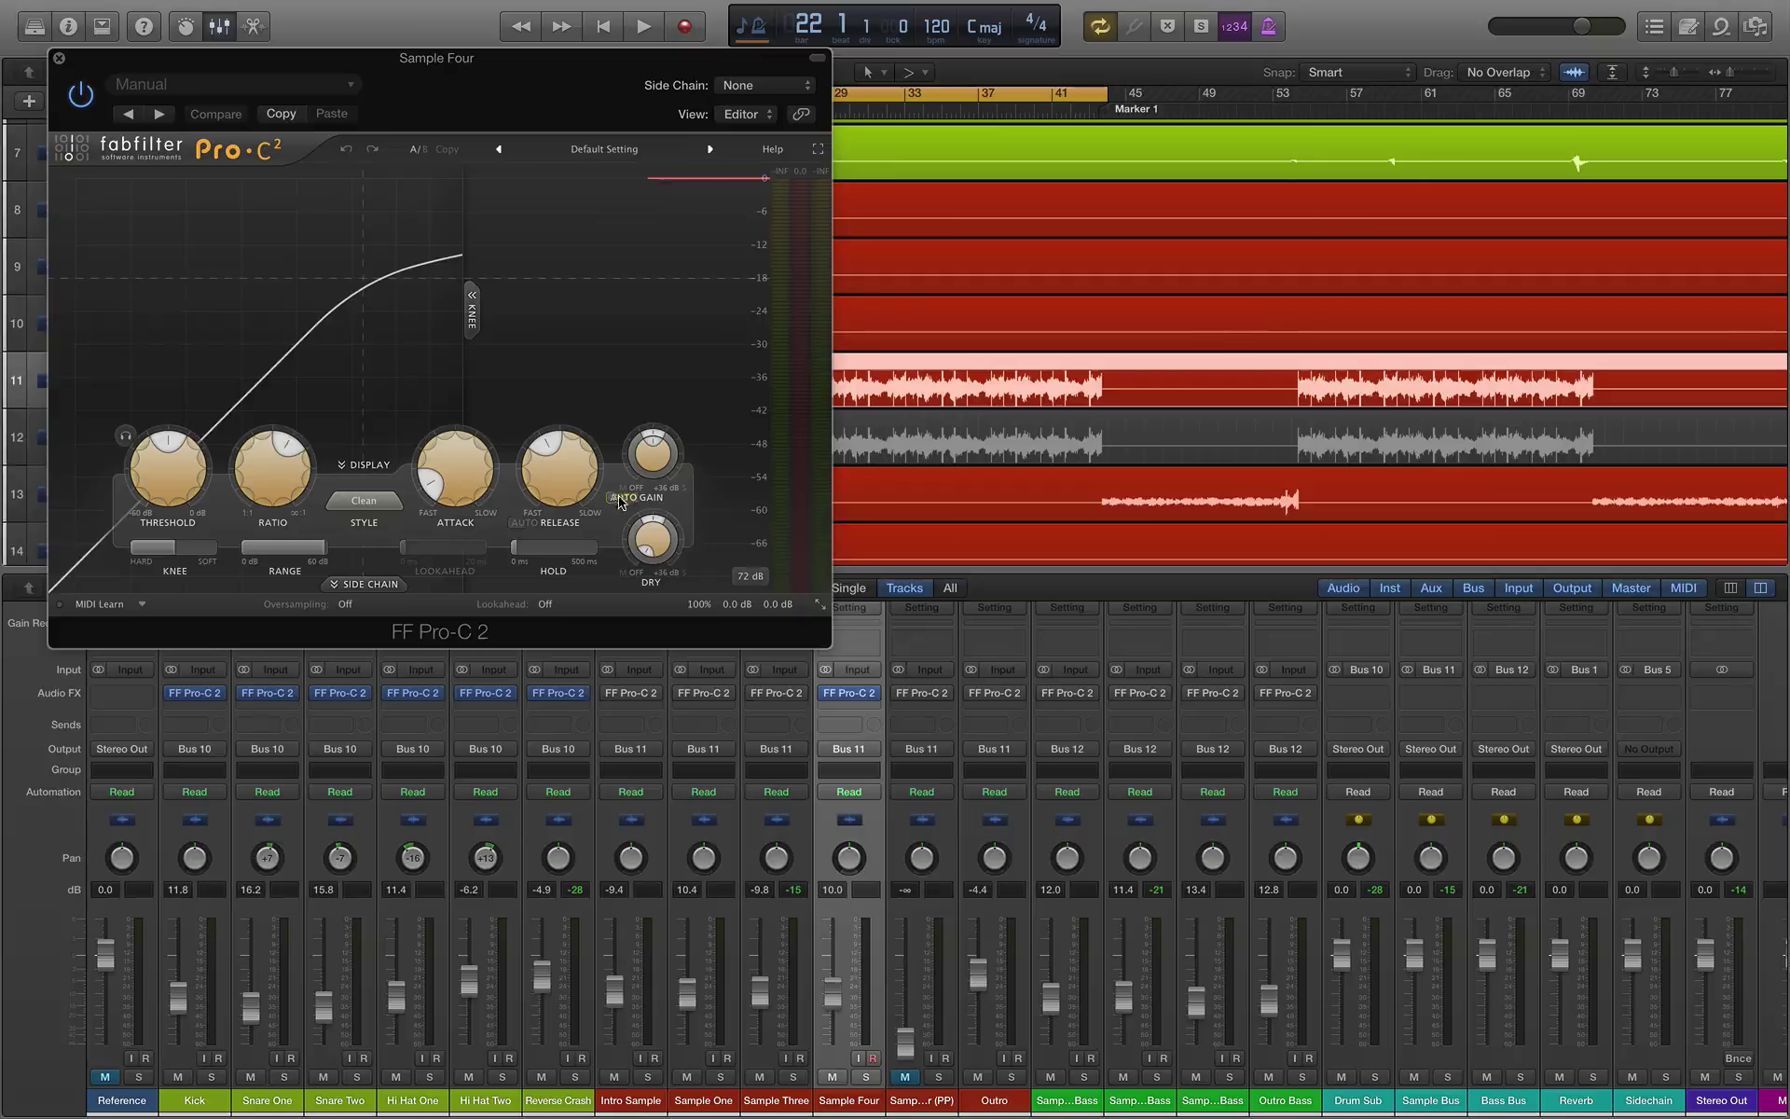
{"action": "left_click_drag", "start_coordinate": [461, 89], "coordinate": [825, 372]}
{"action": "left_click", "coordinate": [727, 787]}
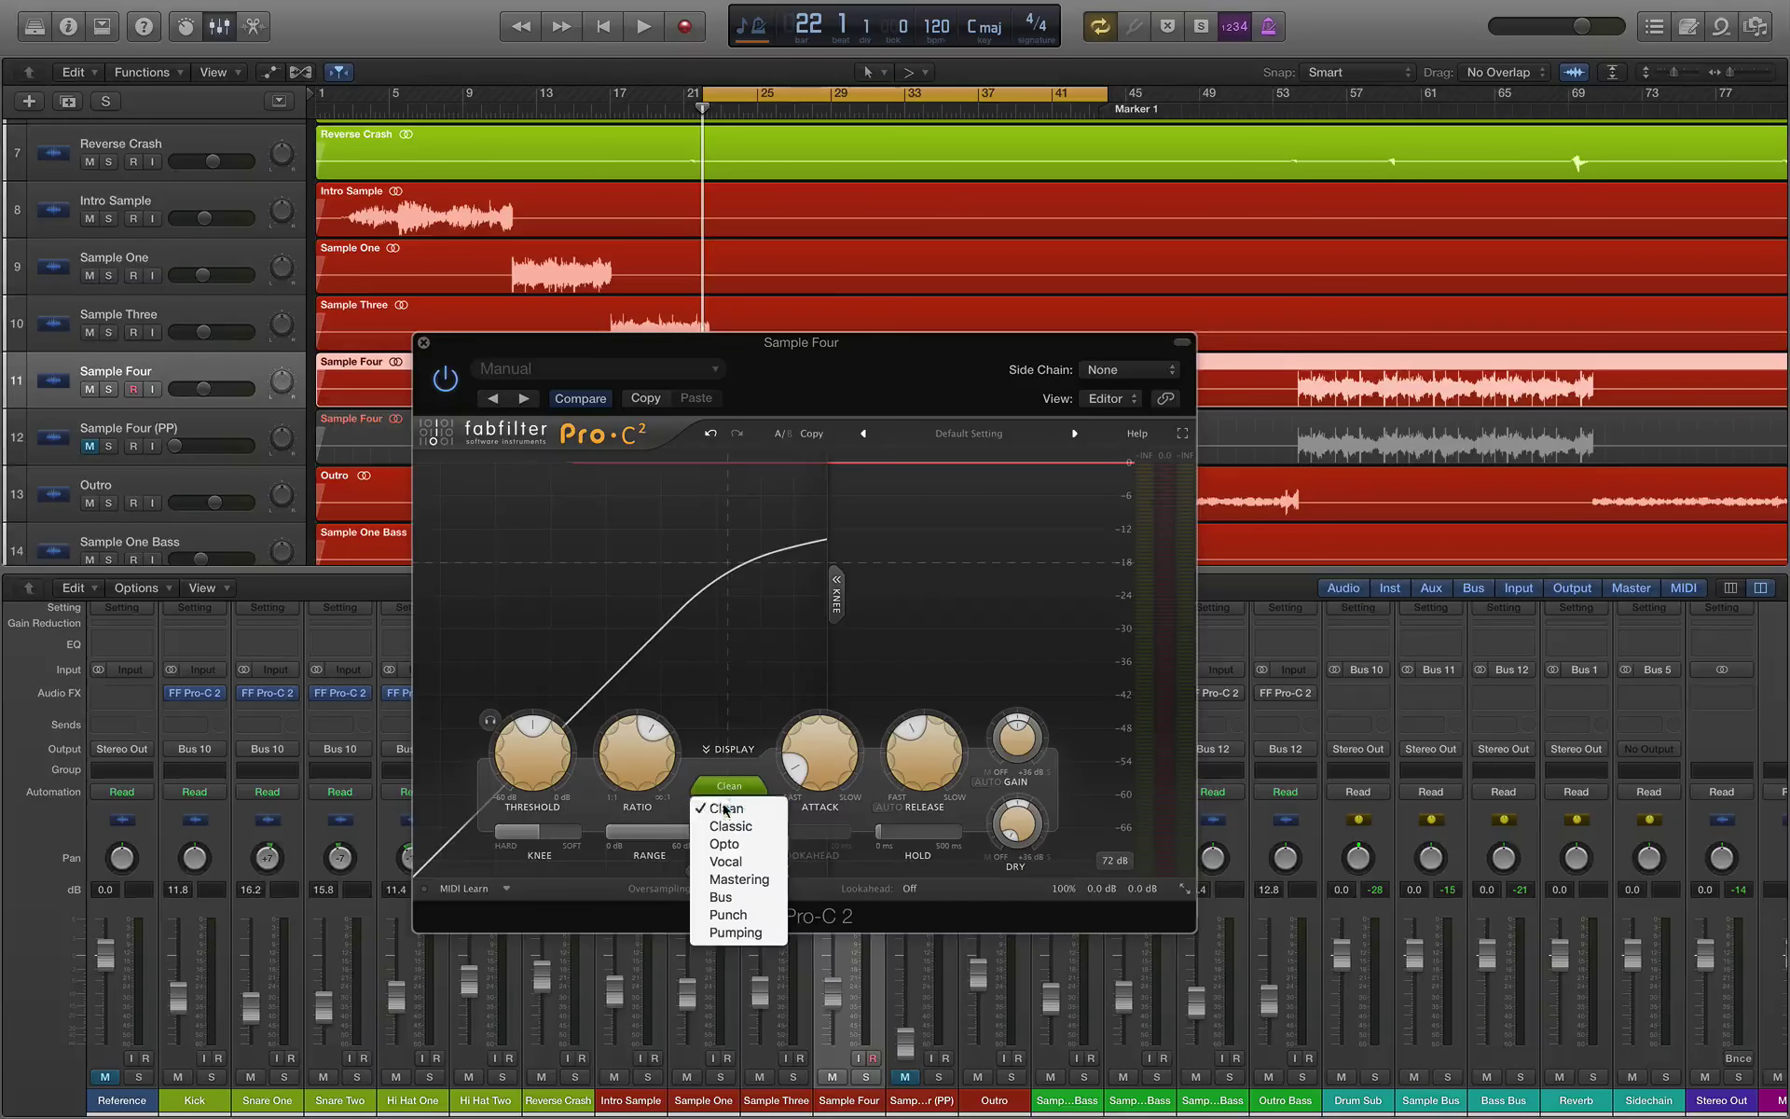
{"action": "left_click_drag", "start_coordinate": [744, 379], "coordinate": [925, 365]}
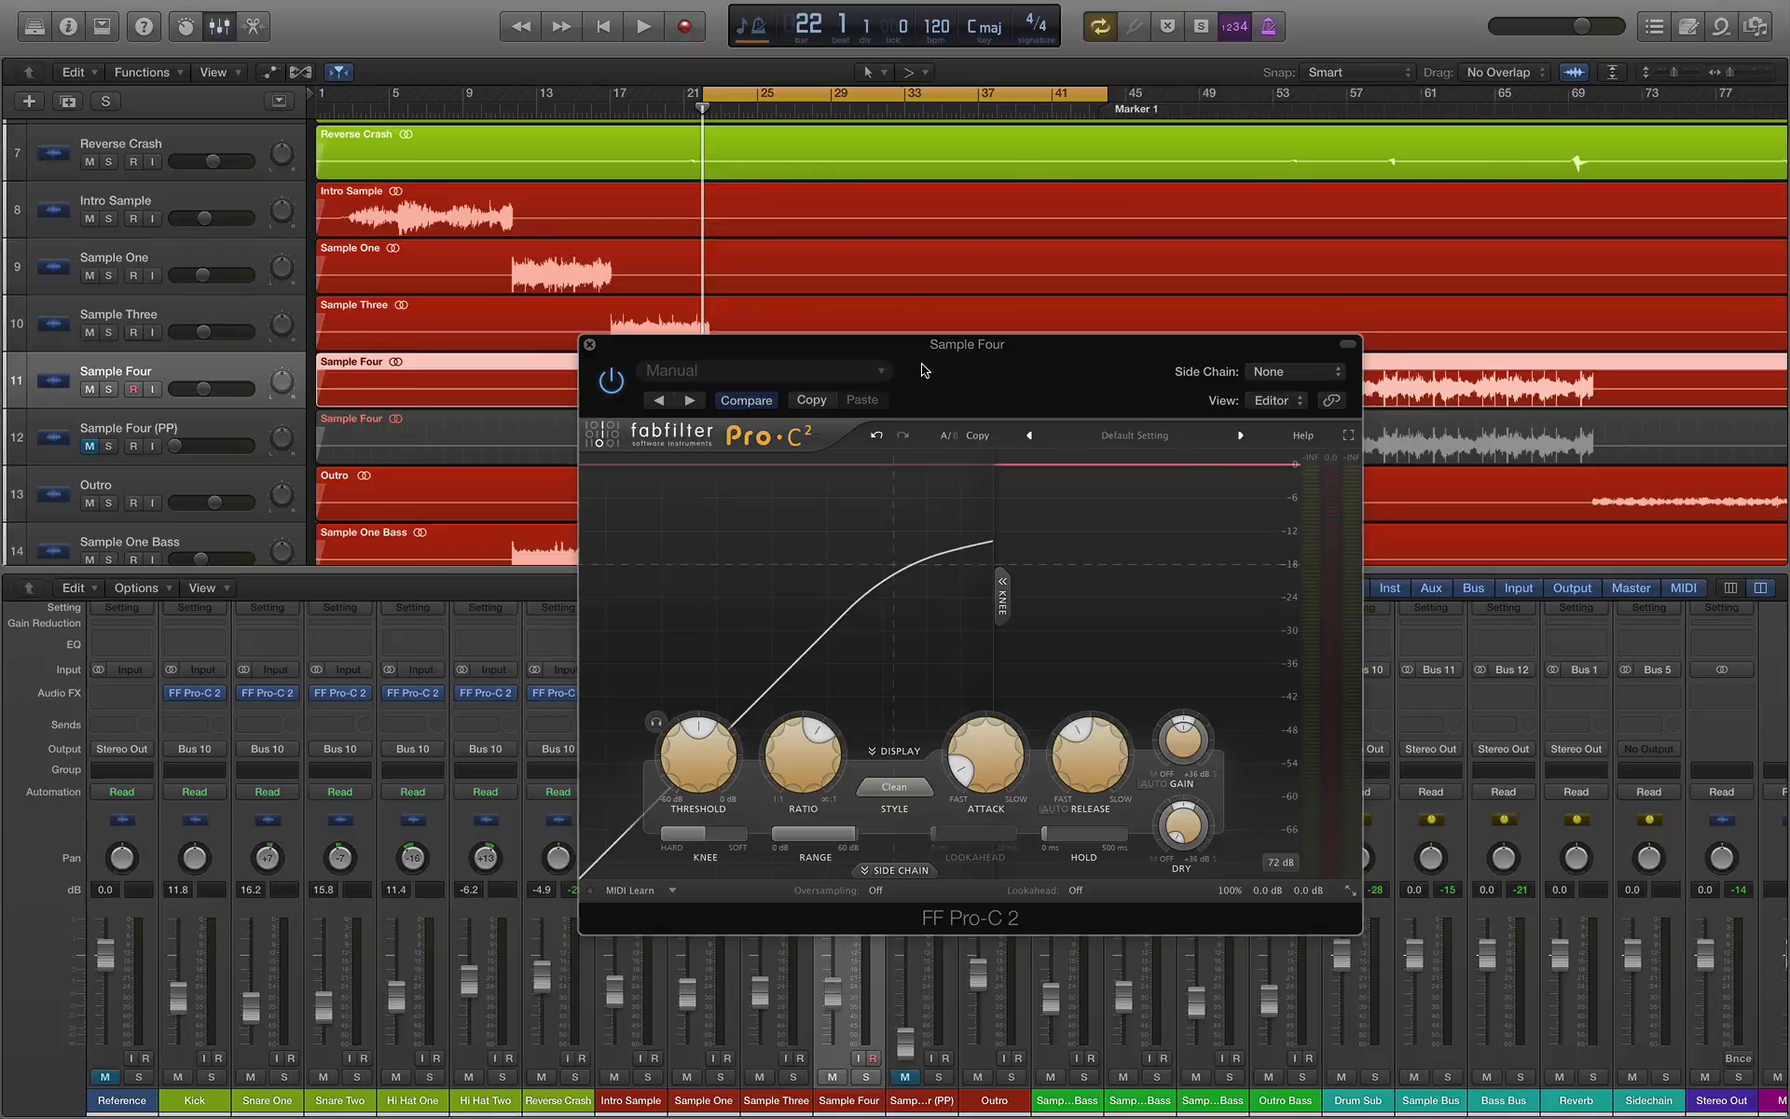
Step: Play the loop from bar 22 and slow the Sample Four compressor's attack to 31.74 ms
{"action": "left_click", "coordinate": [705, 129]}
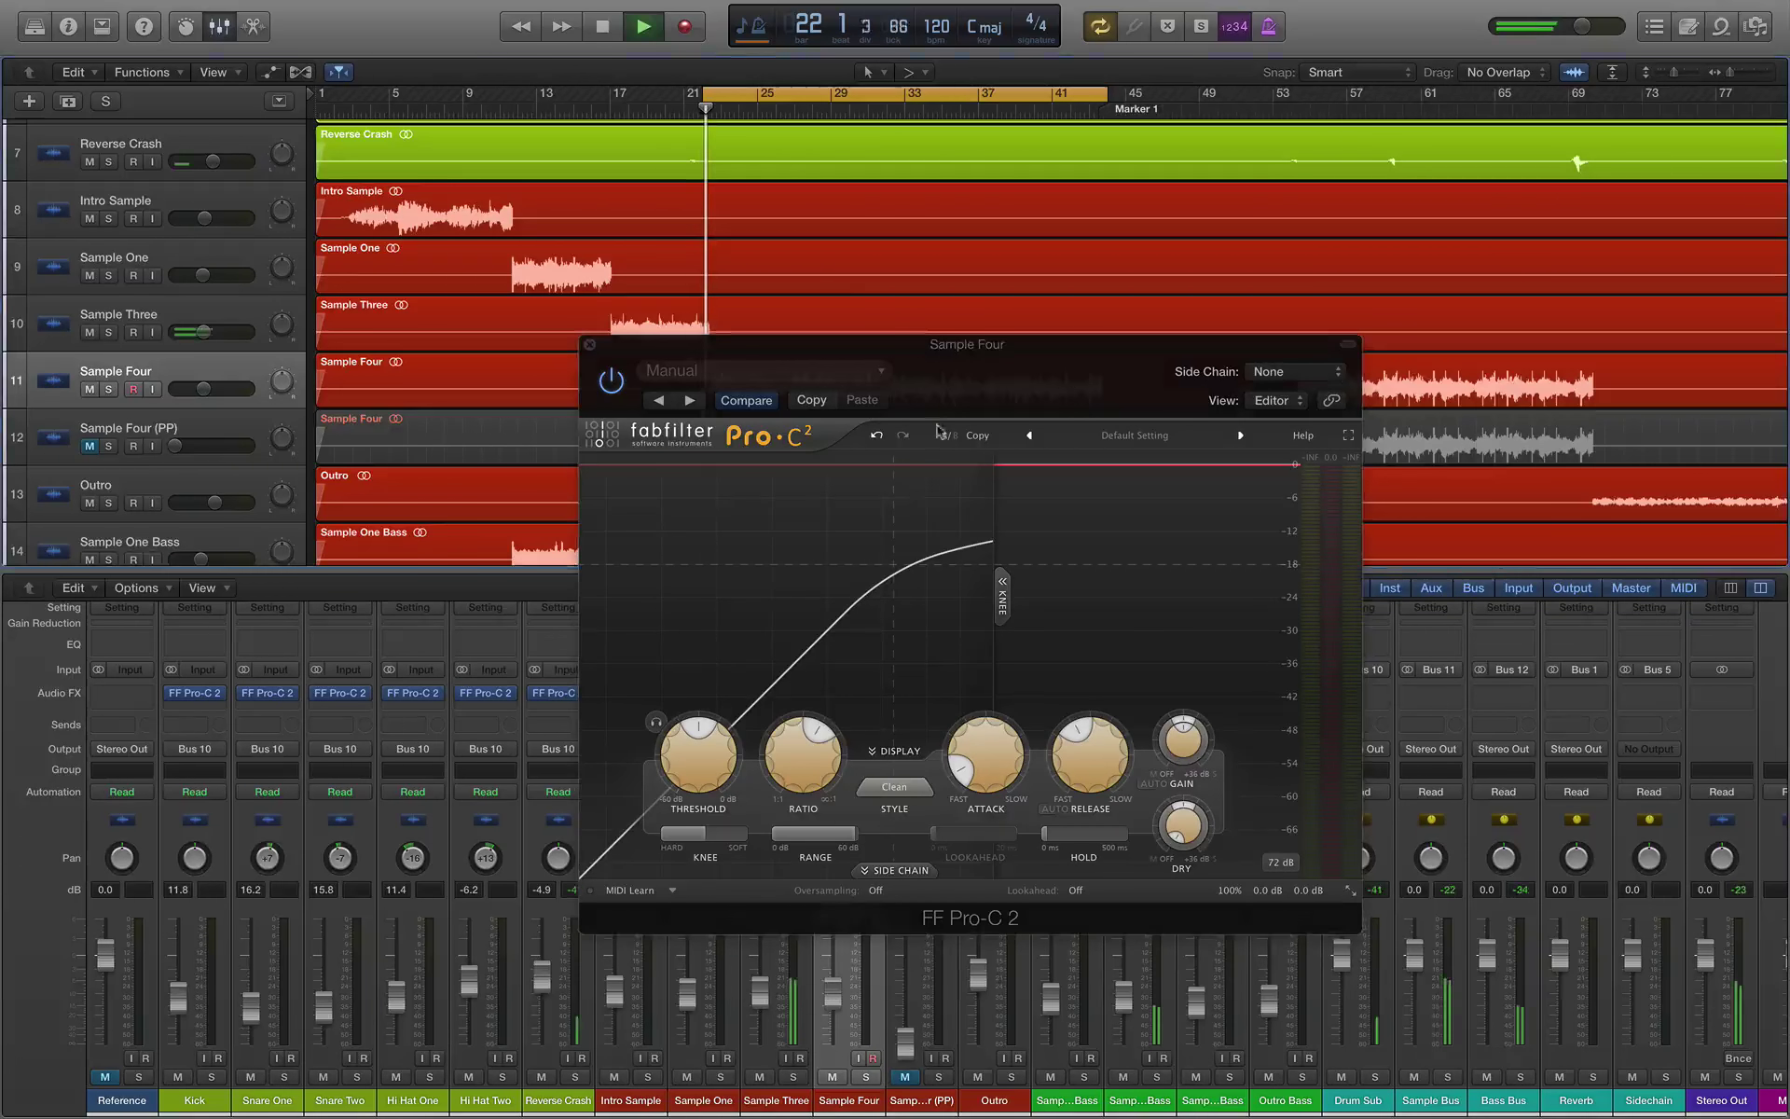
{"action": "left_click_drag", "start_coordinate": [938, 431], "coordinate": [834, 410]}
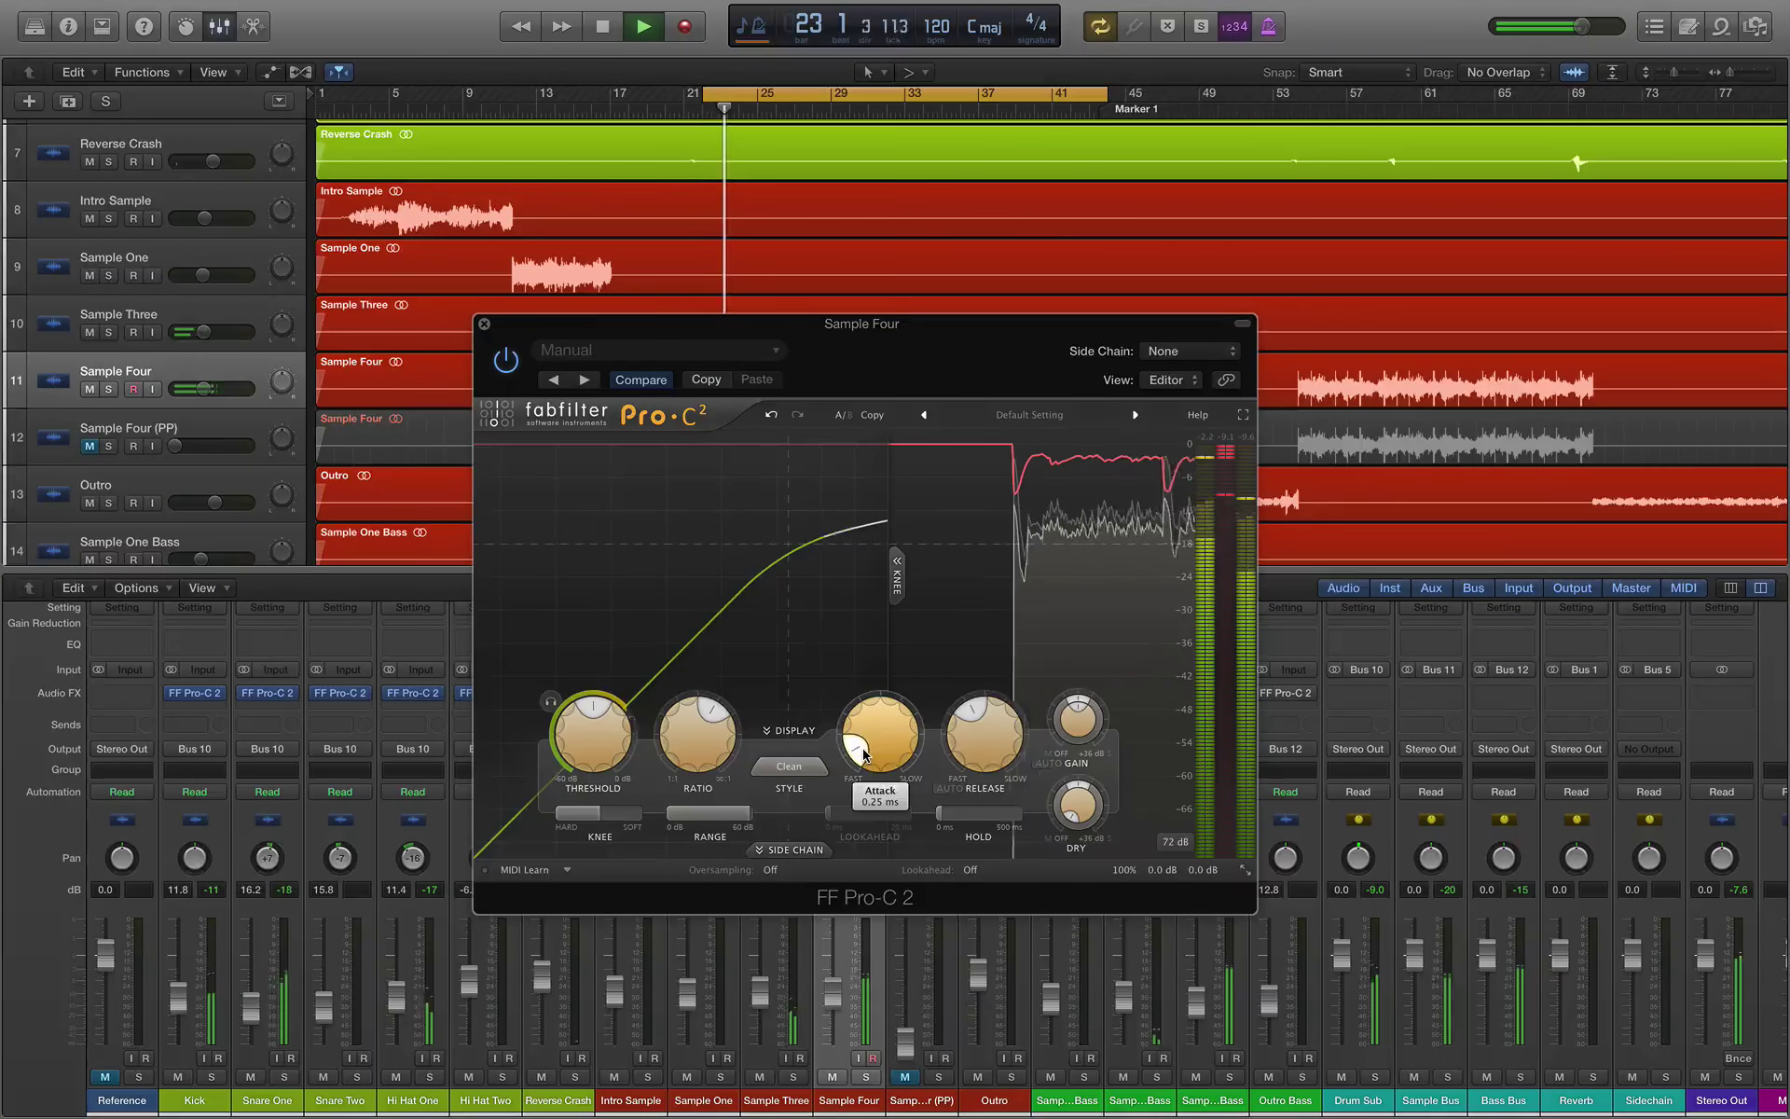
{"action": "left_click_drag", "start_coordinate": [865, 753], "coordinate": [882, 714]}
{"action": "key", "text": "space"}
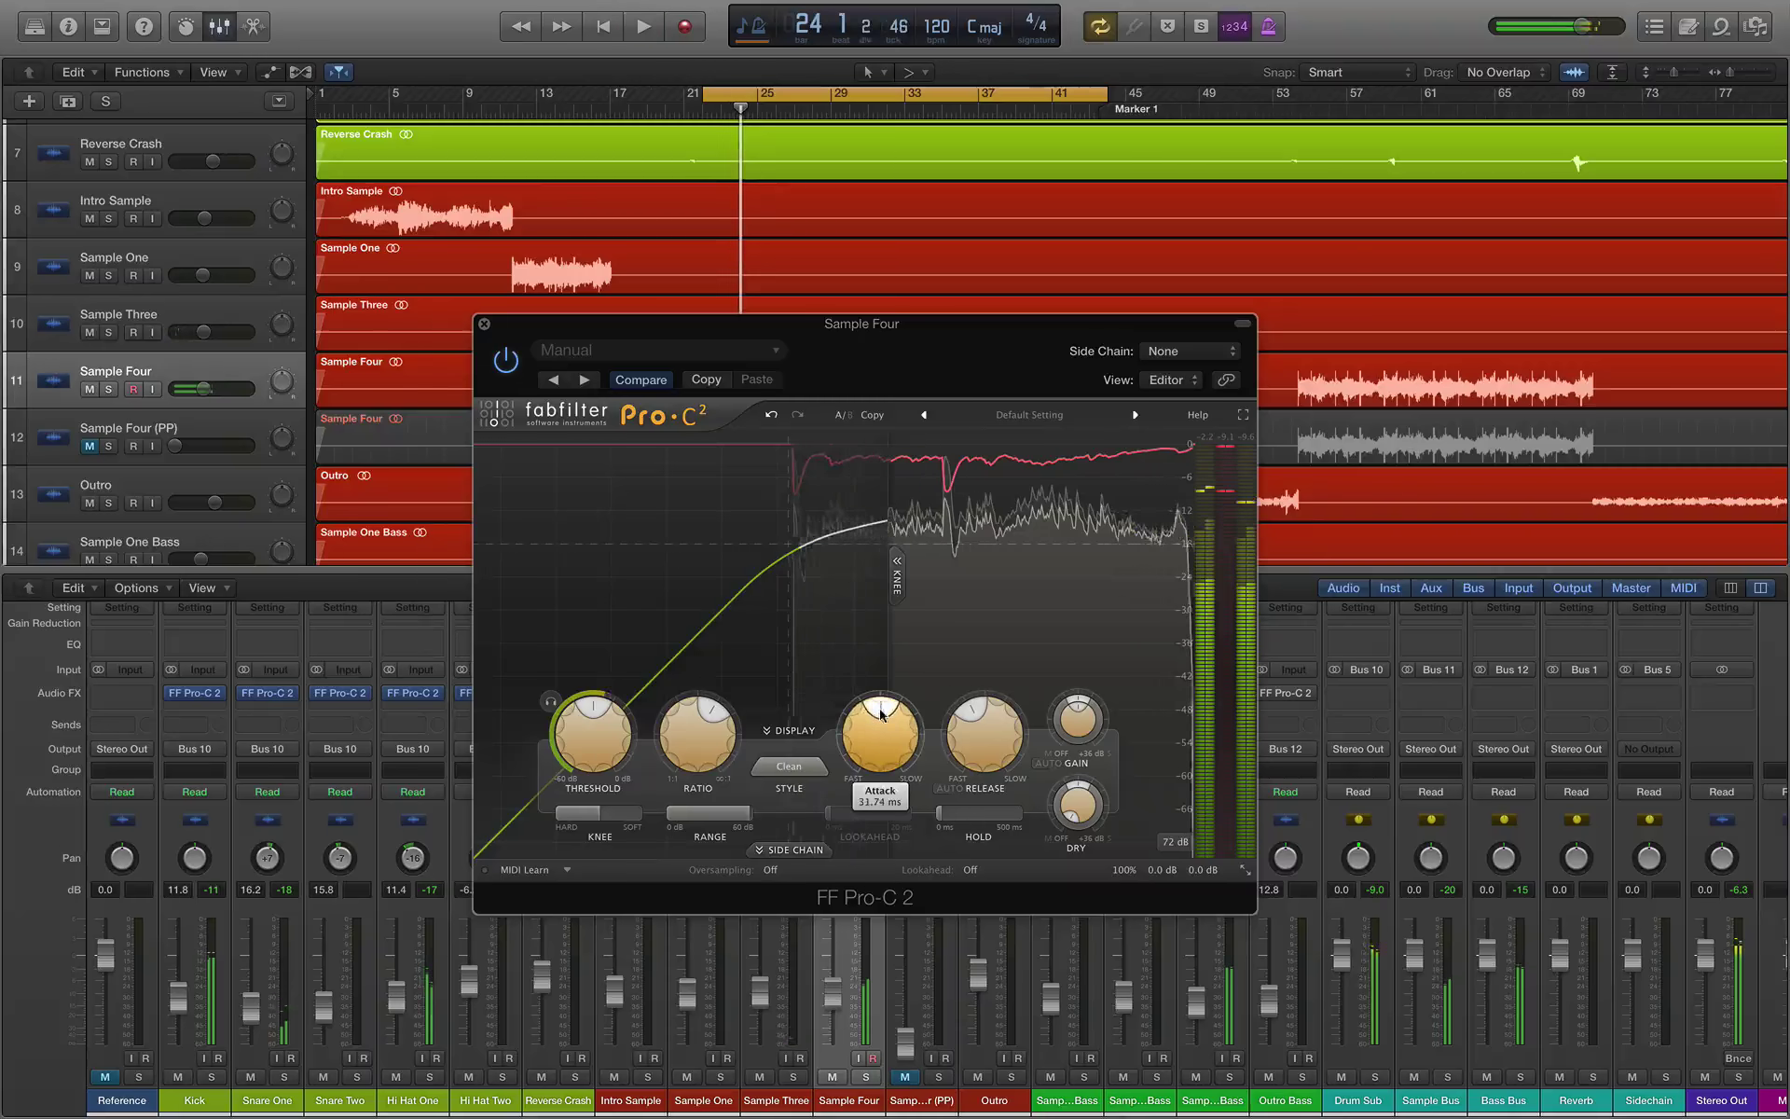
Step: Solo the Sample Four track and audition its compression from bar 22
{"action": "key", "text": "s"}
{"action": "key", "text": "space"}
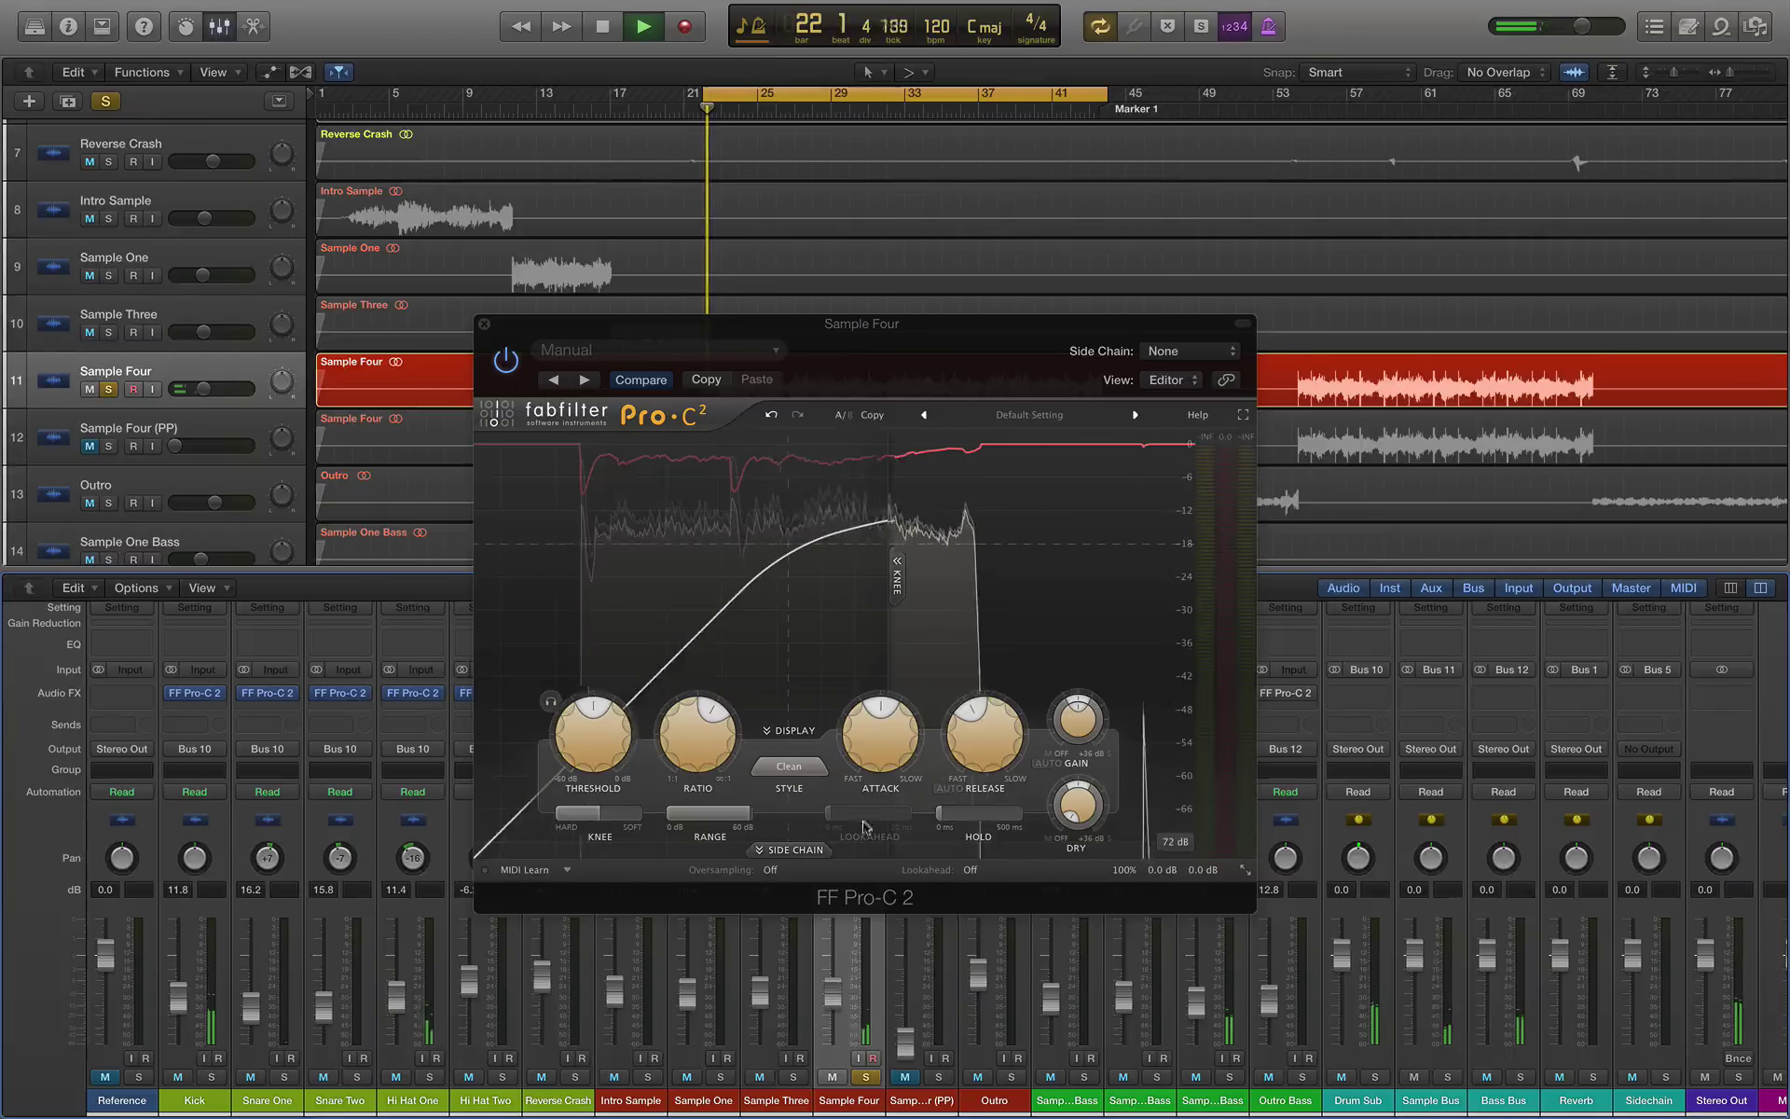
{"action": "left_click_drag", "start_coordinate": [859, 380], "coordinate": [851, 384]}
{"action": "key", "text": "space"}
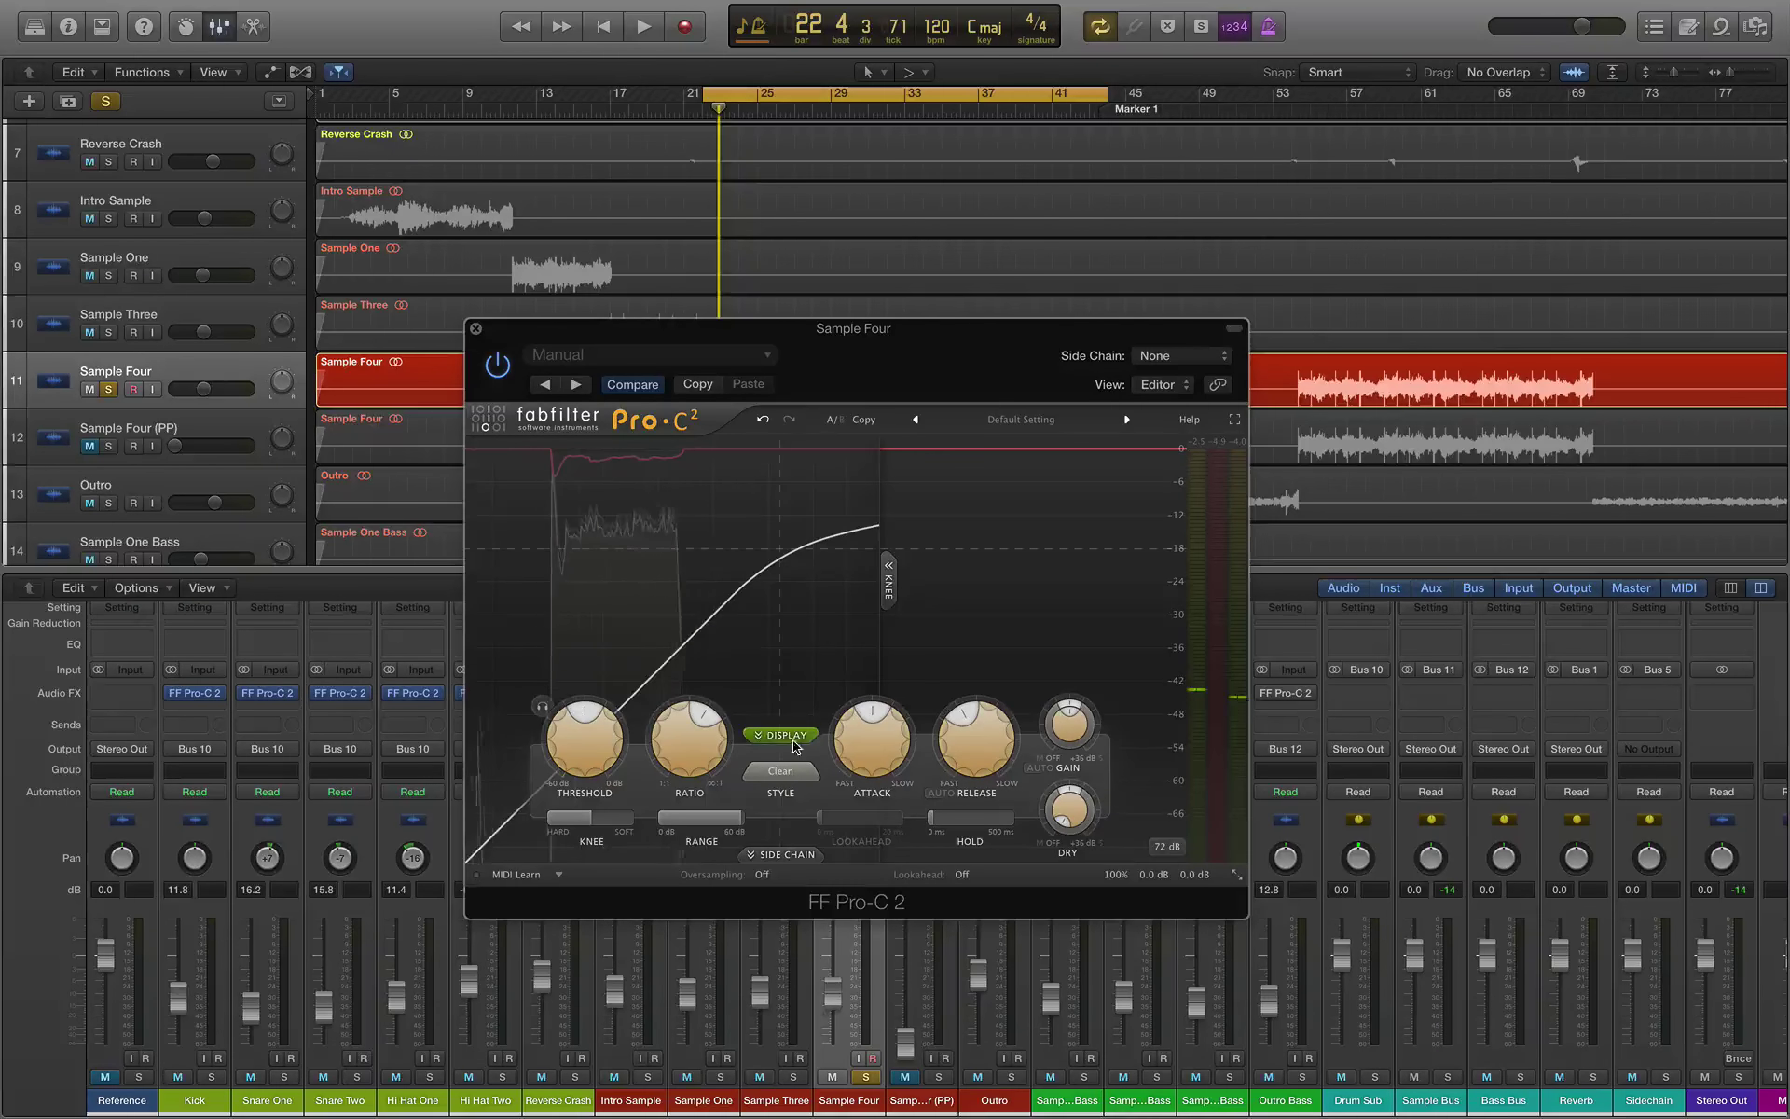
{"action": "key", "text": "space"}
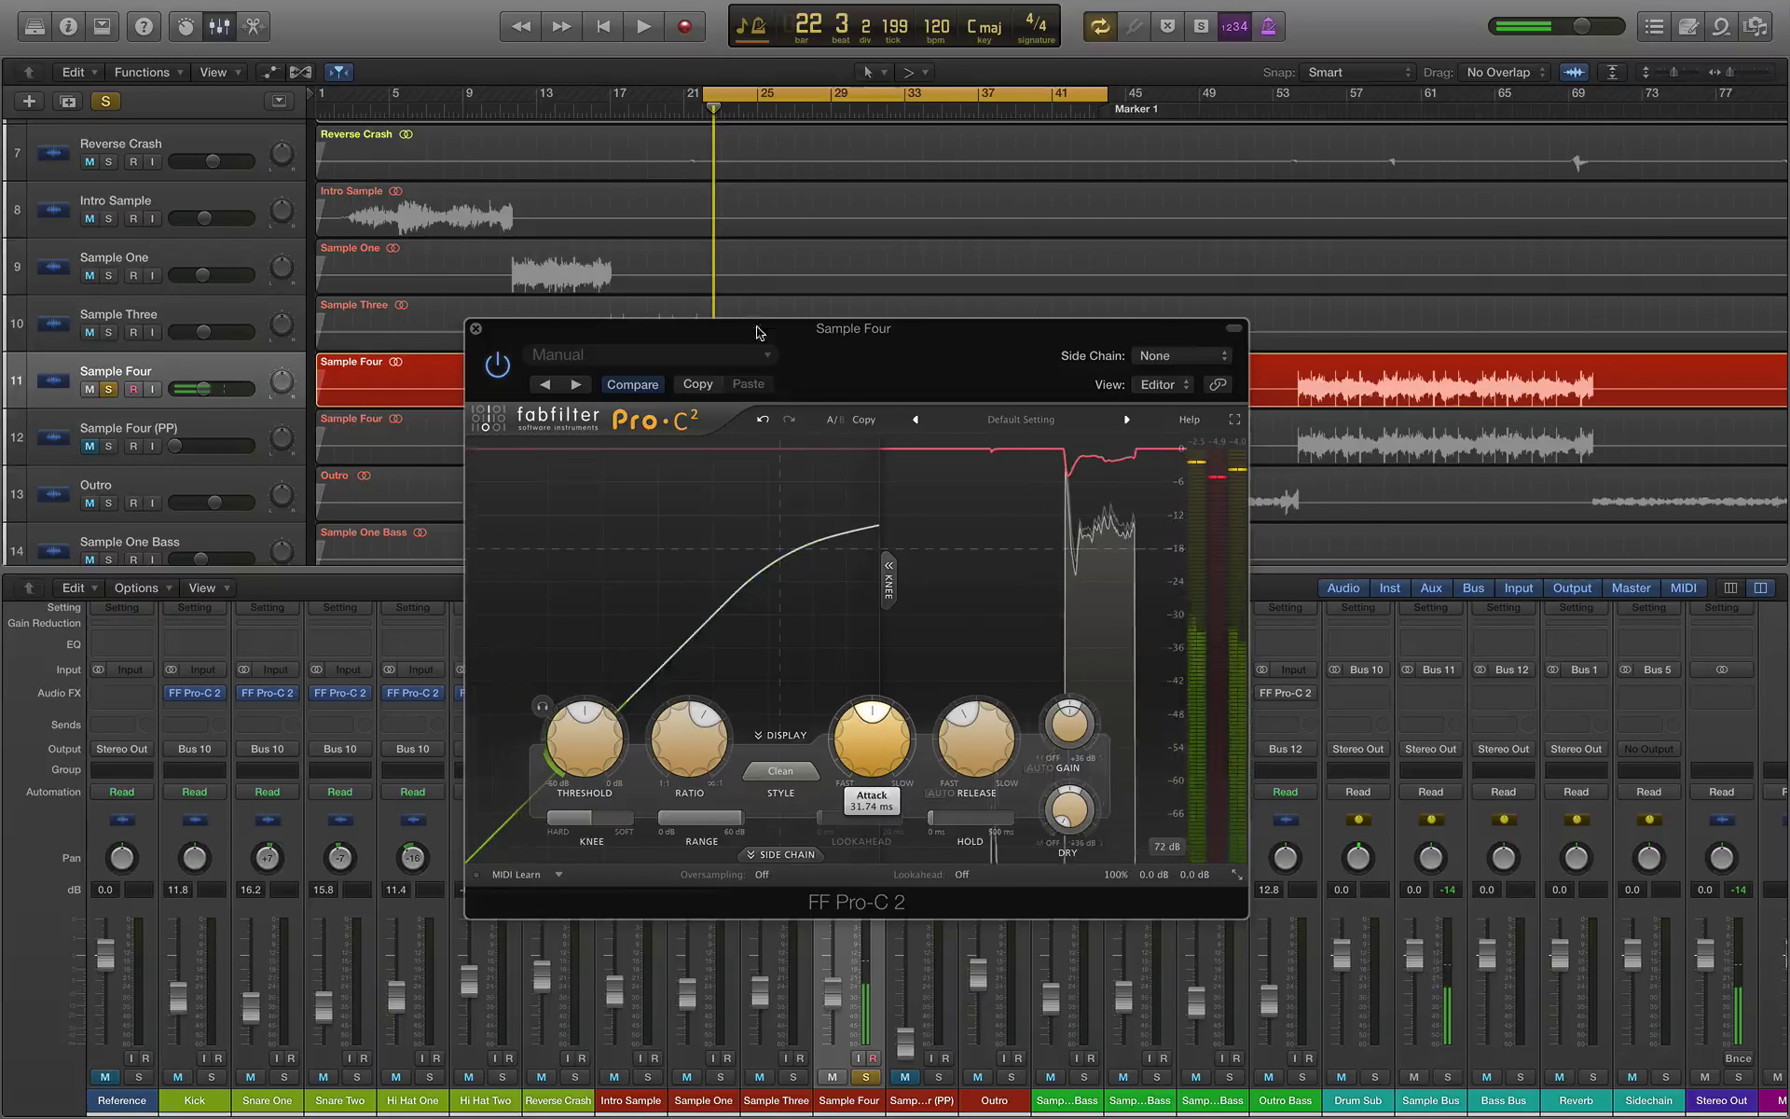
Step: Reposition the Sample Four compressor window below the loop range and restart the soloed loop from bar 22
{"action": "left_click_drag", "start_coordinate": [760, 332], "coordinate": [1007, 242]}
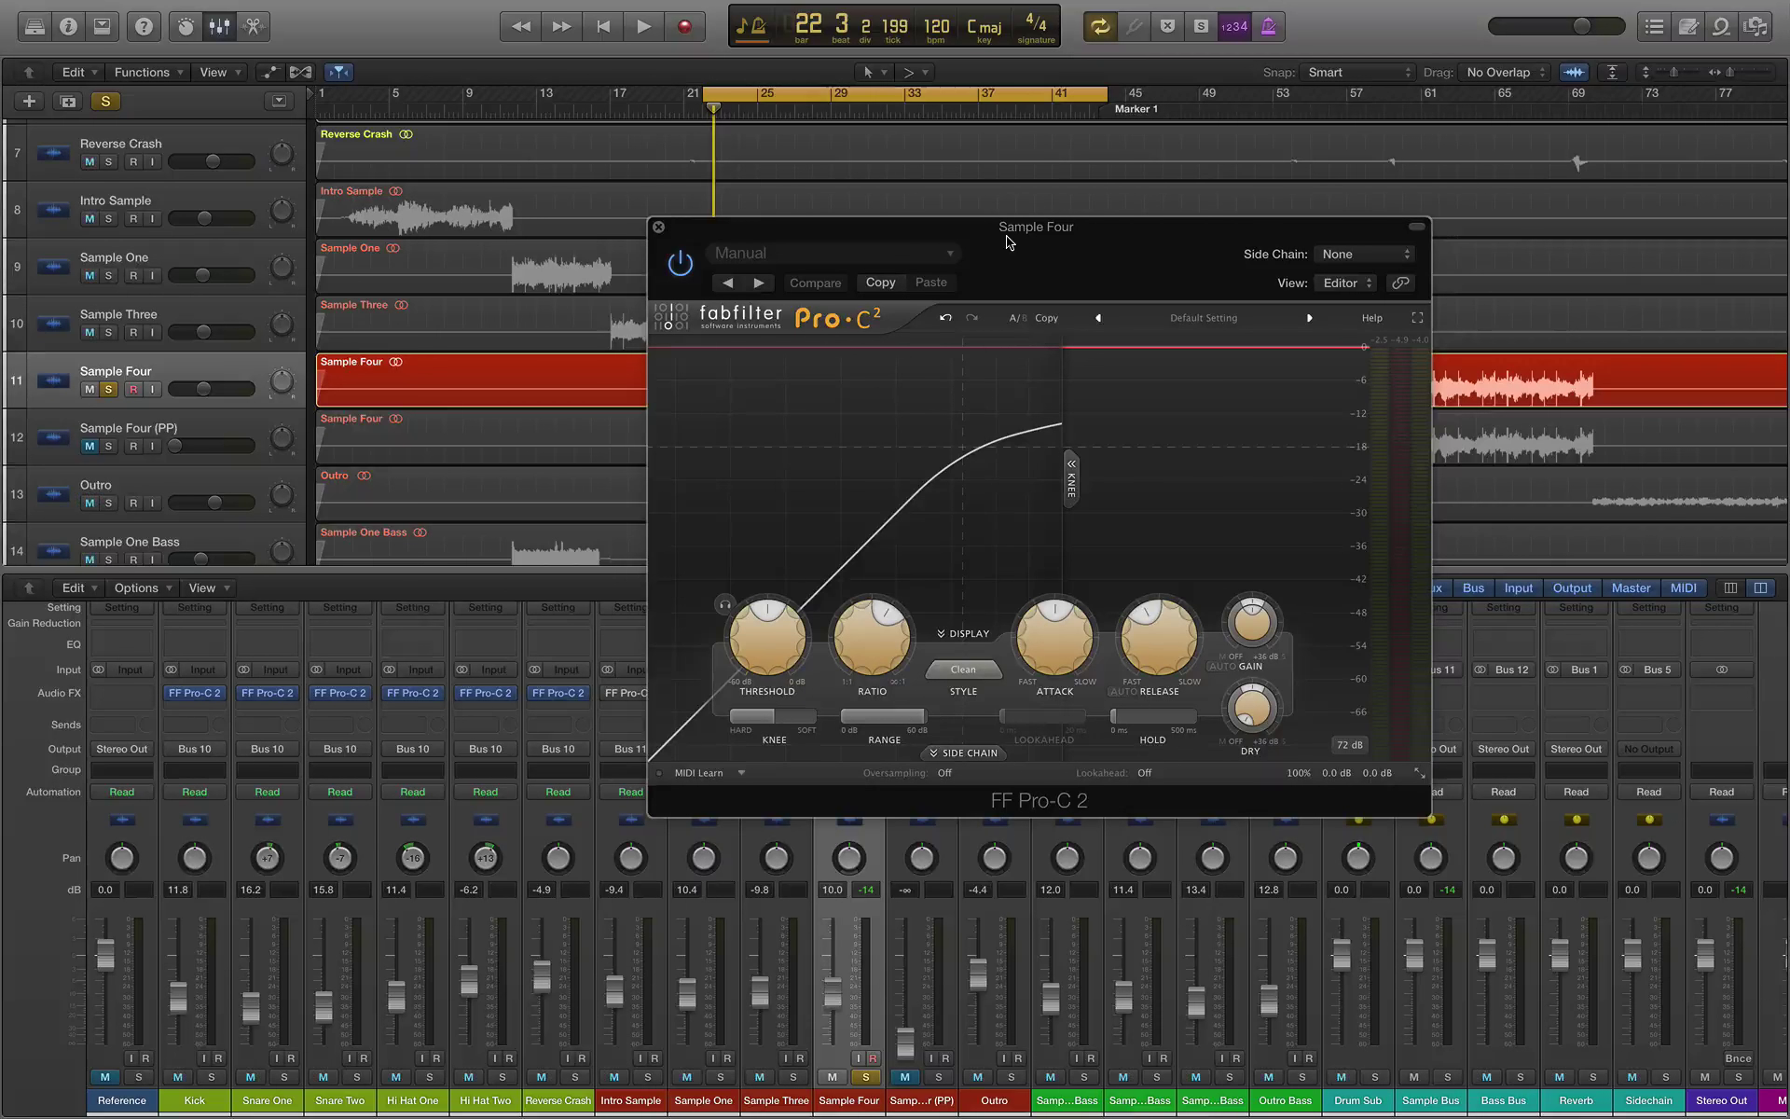
{"action": "left_click_drag", "start_coordinate": [1059, 239], "coordinate": [882, 324]}
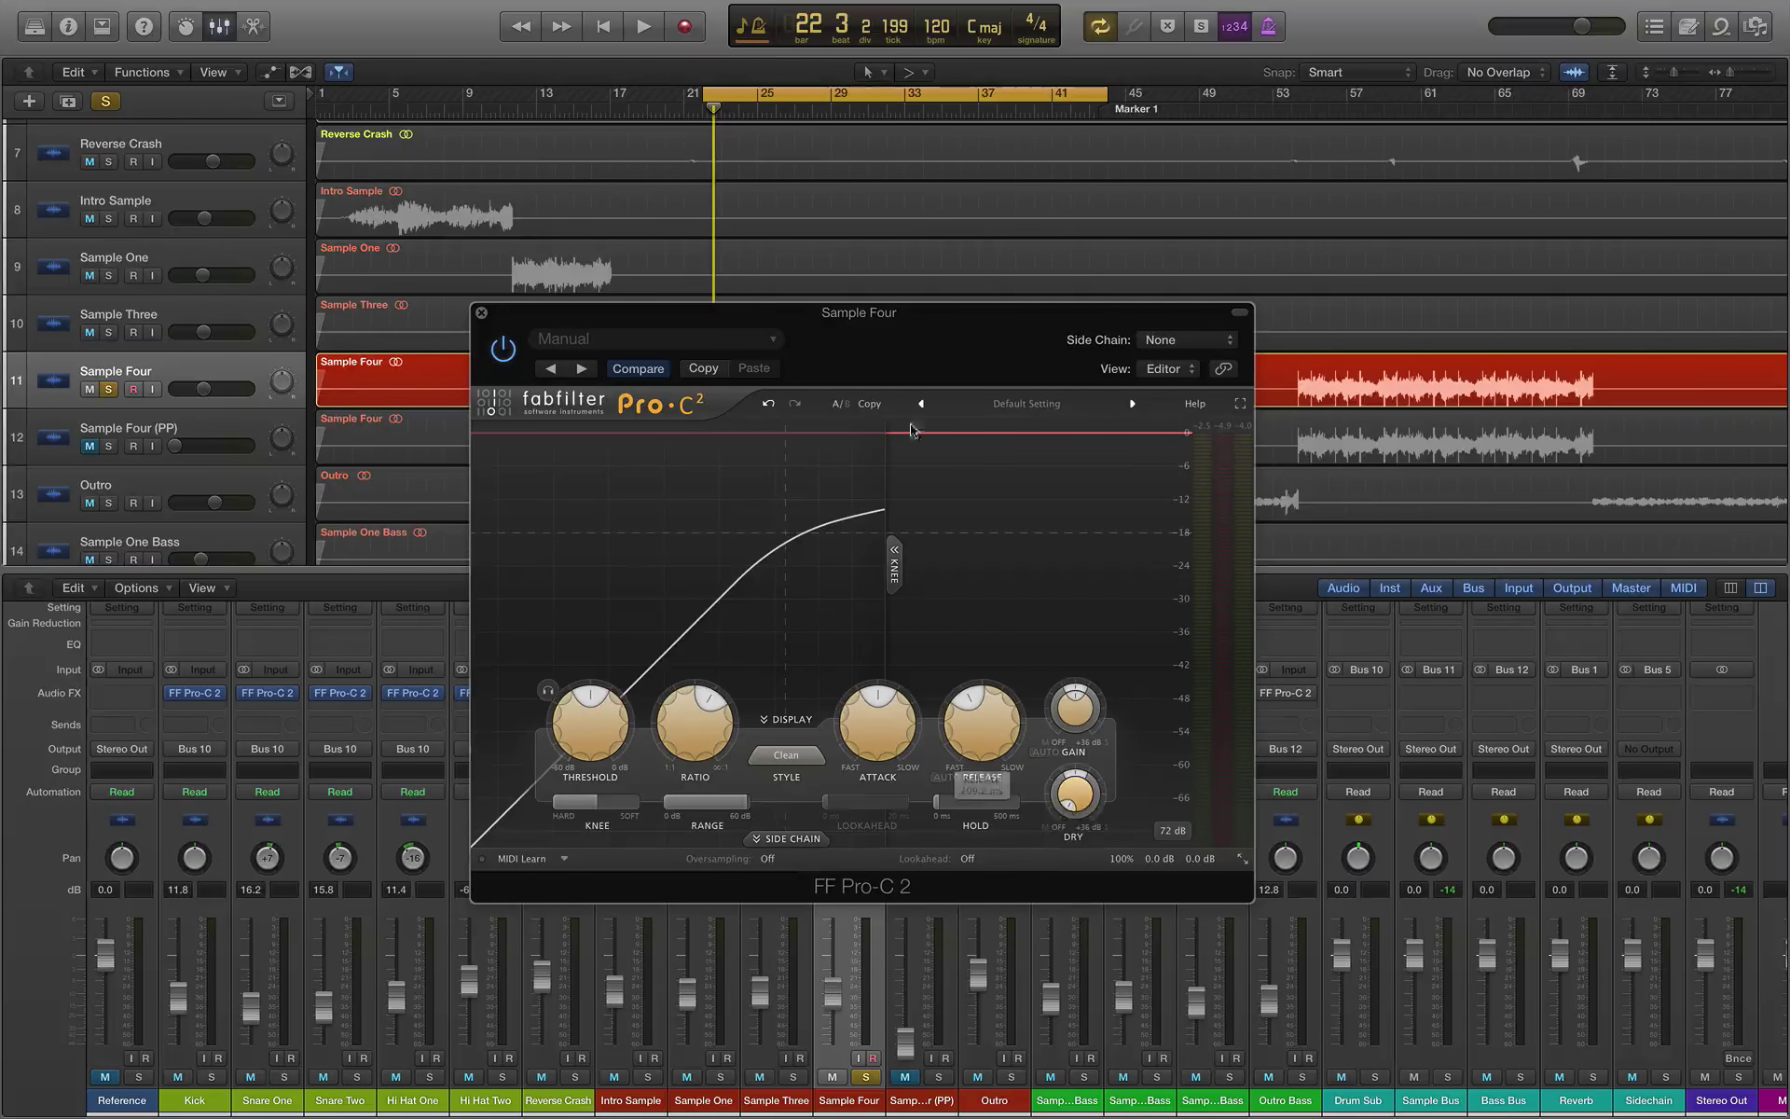
{"action": "left_click_drag", "start_coordinate": [869, 321], "coordinate": [900, 312]}
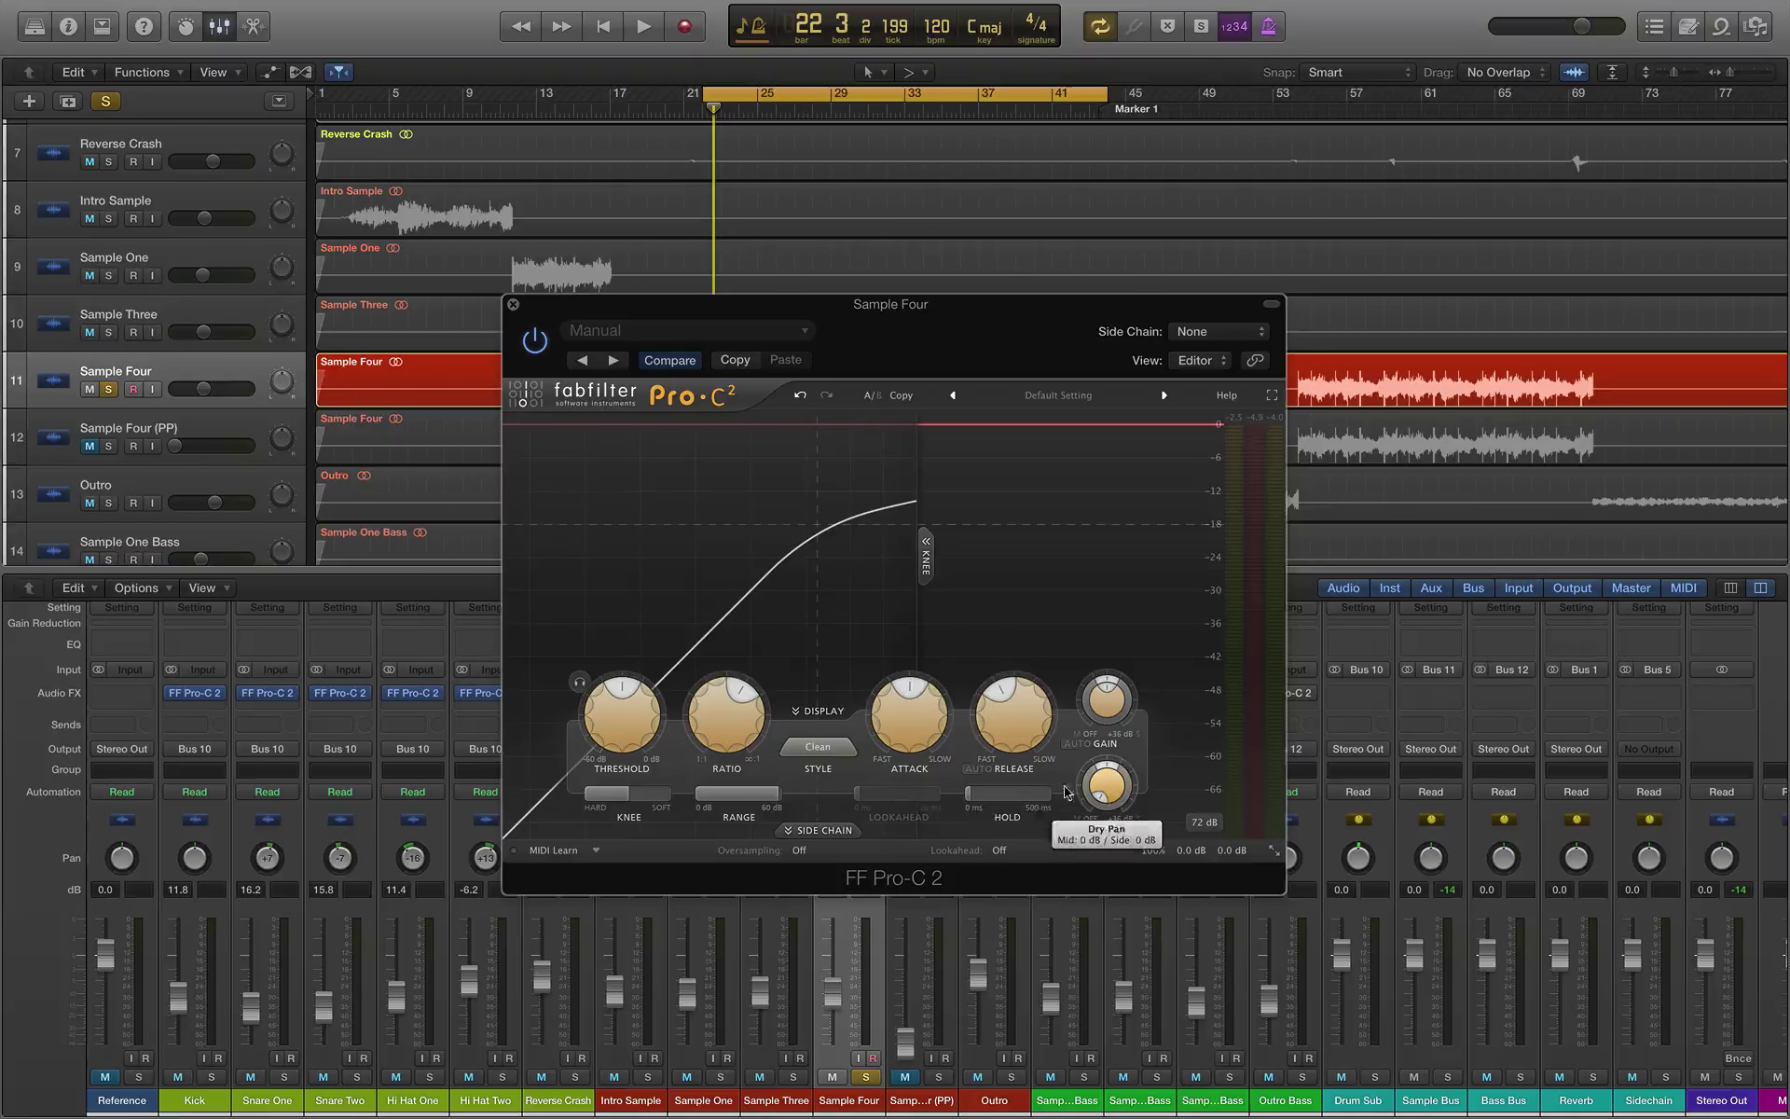
{"action": "key", "text": "space"}
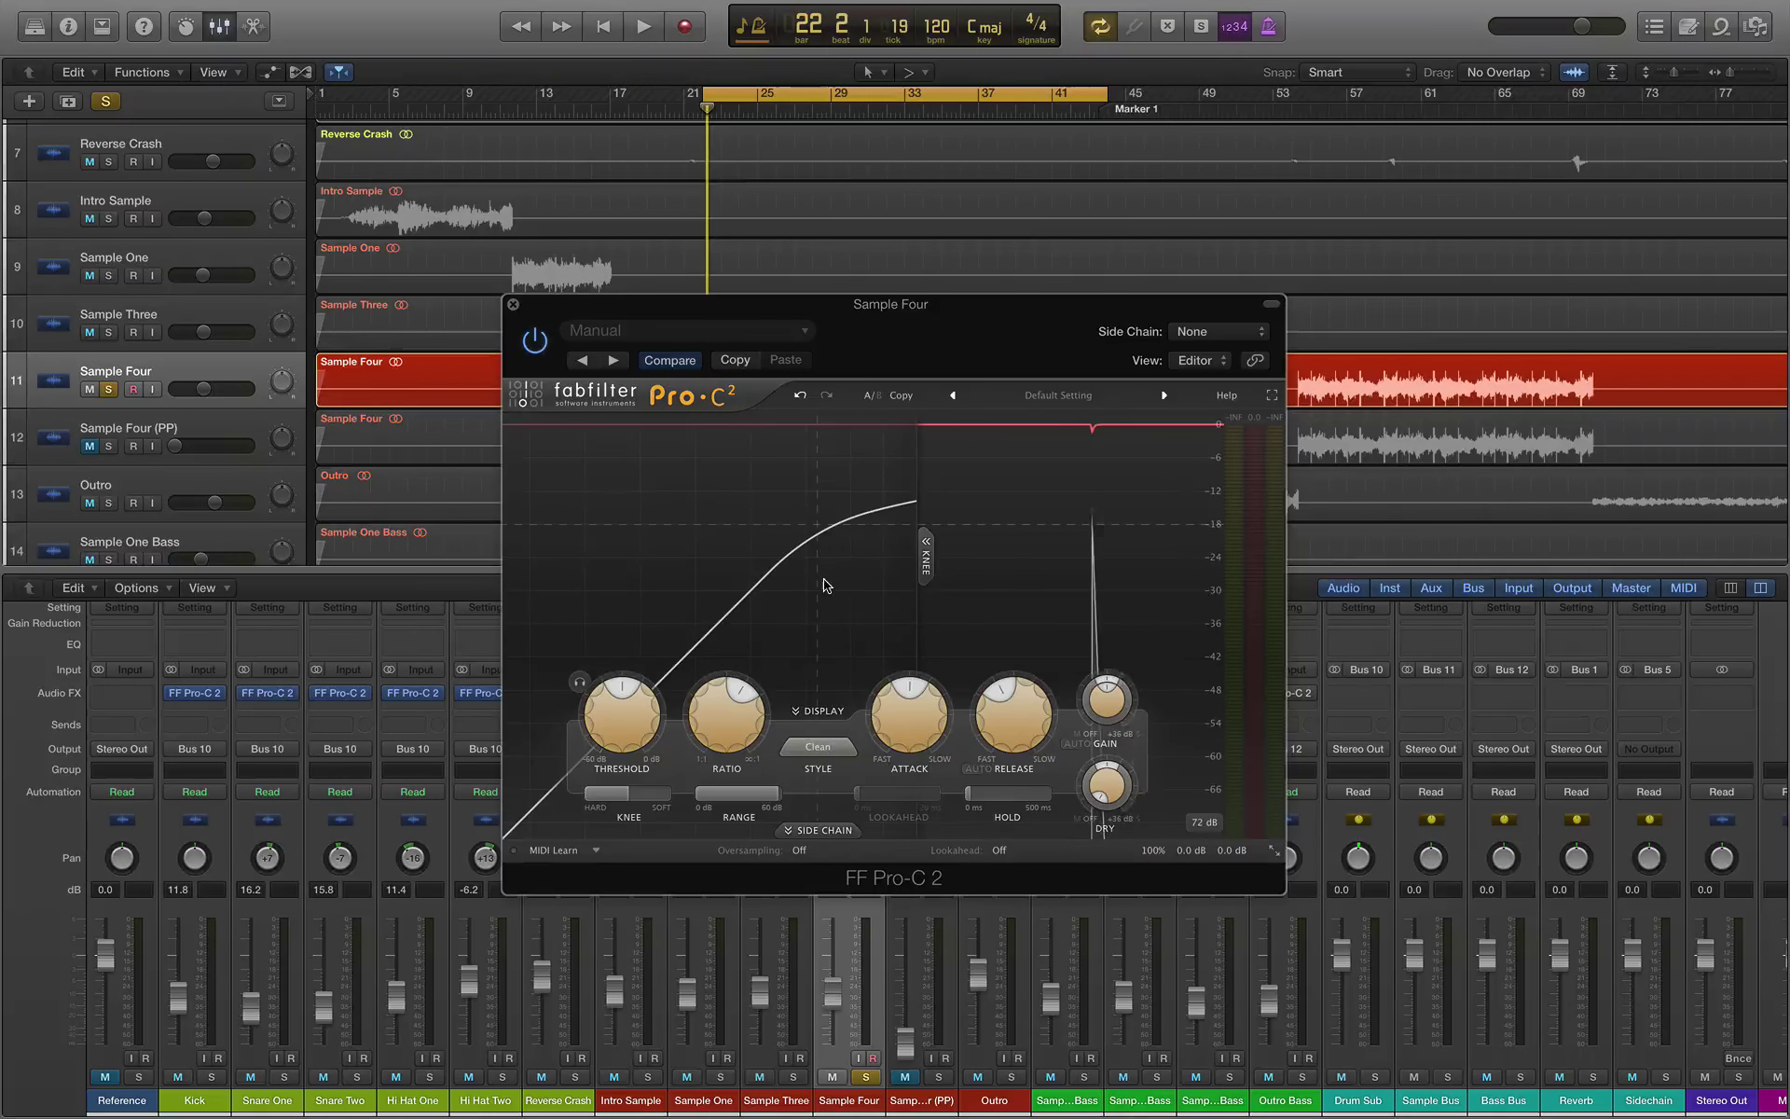
{"action": "key", "text": "space"}
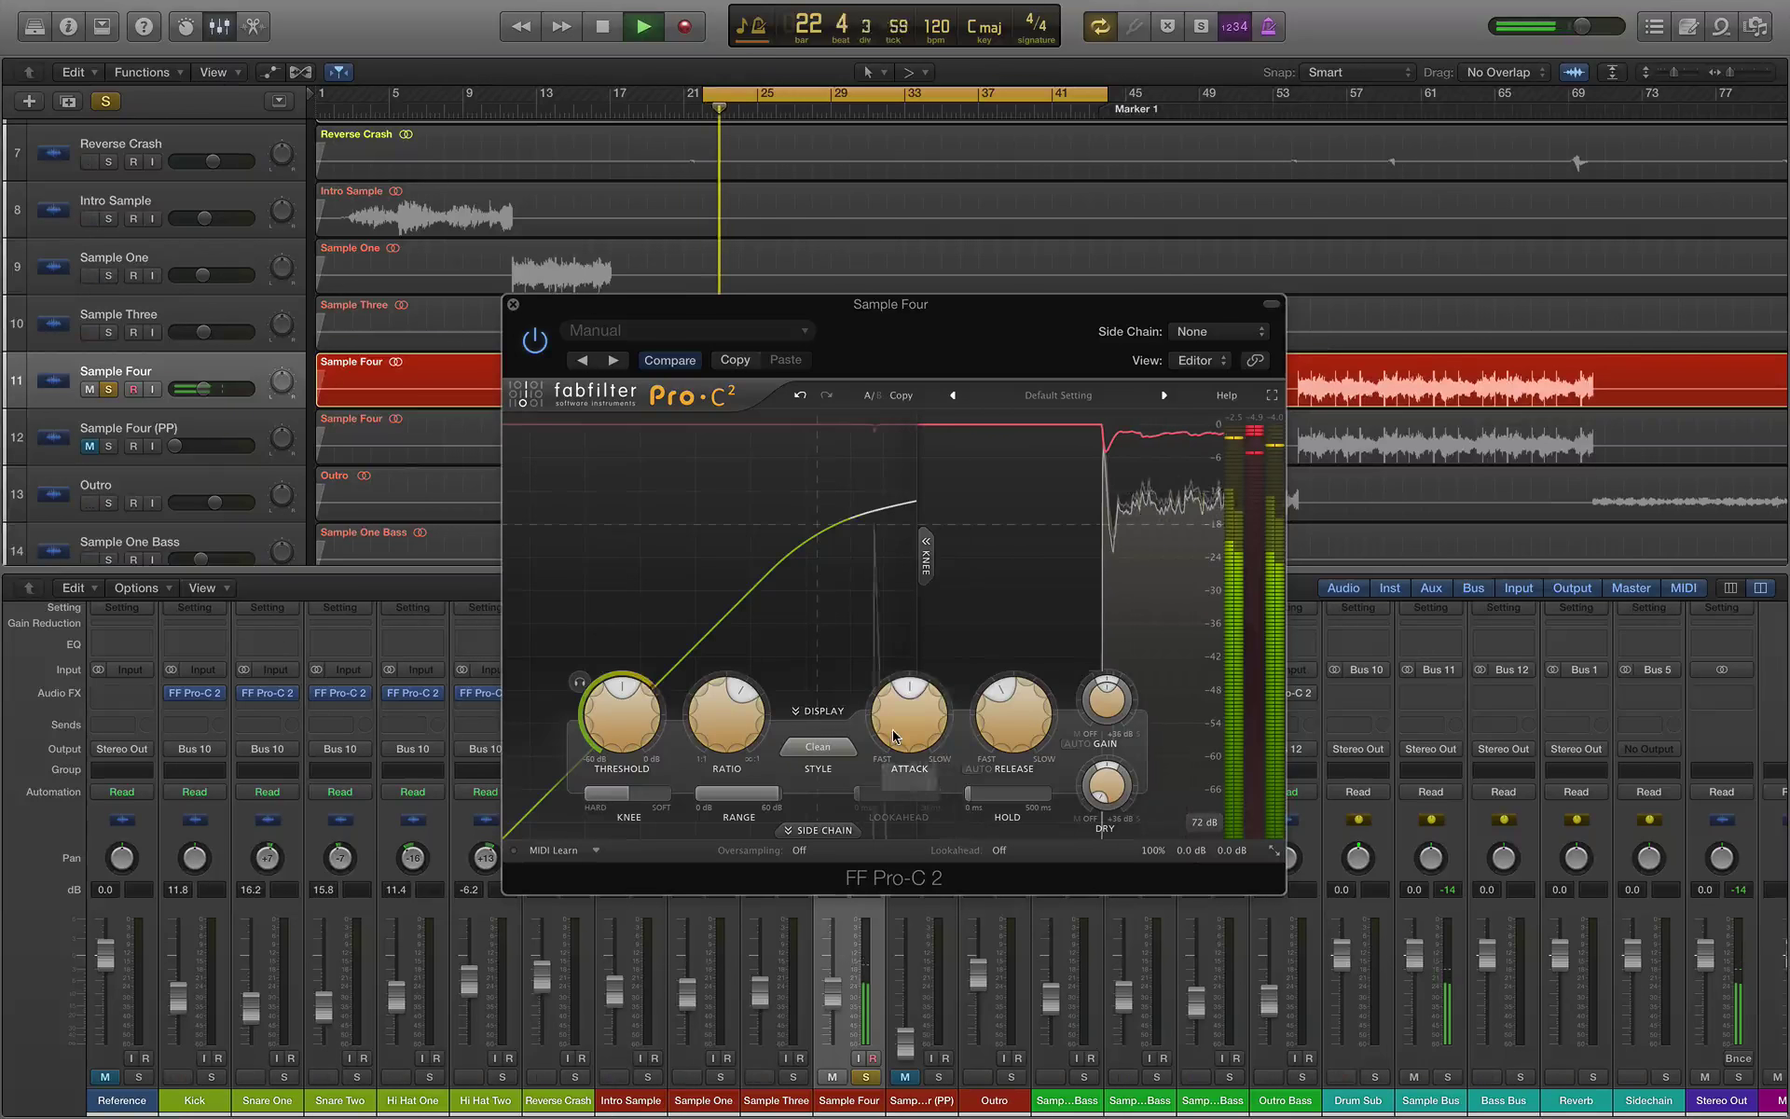
Step: Slow the Sample Four compressor's attack to 67.62 ms and lengthen its release during playback
{"action": "mouse_move", "coordinate": [725, 770]}
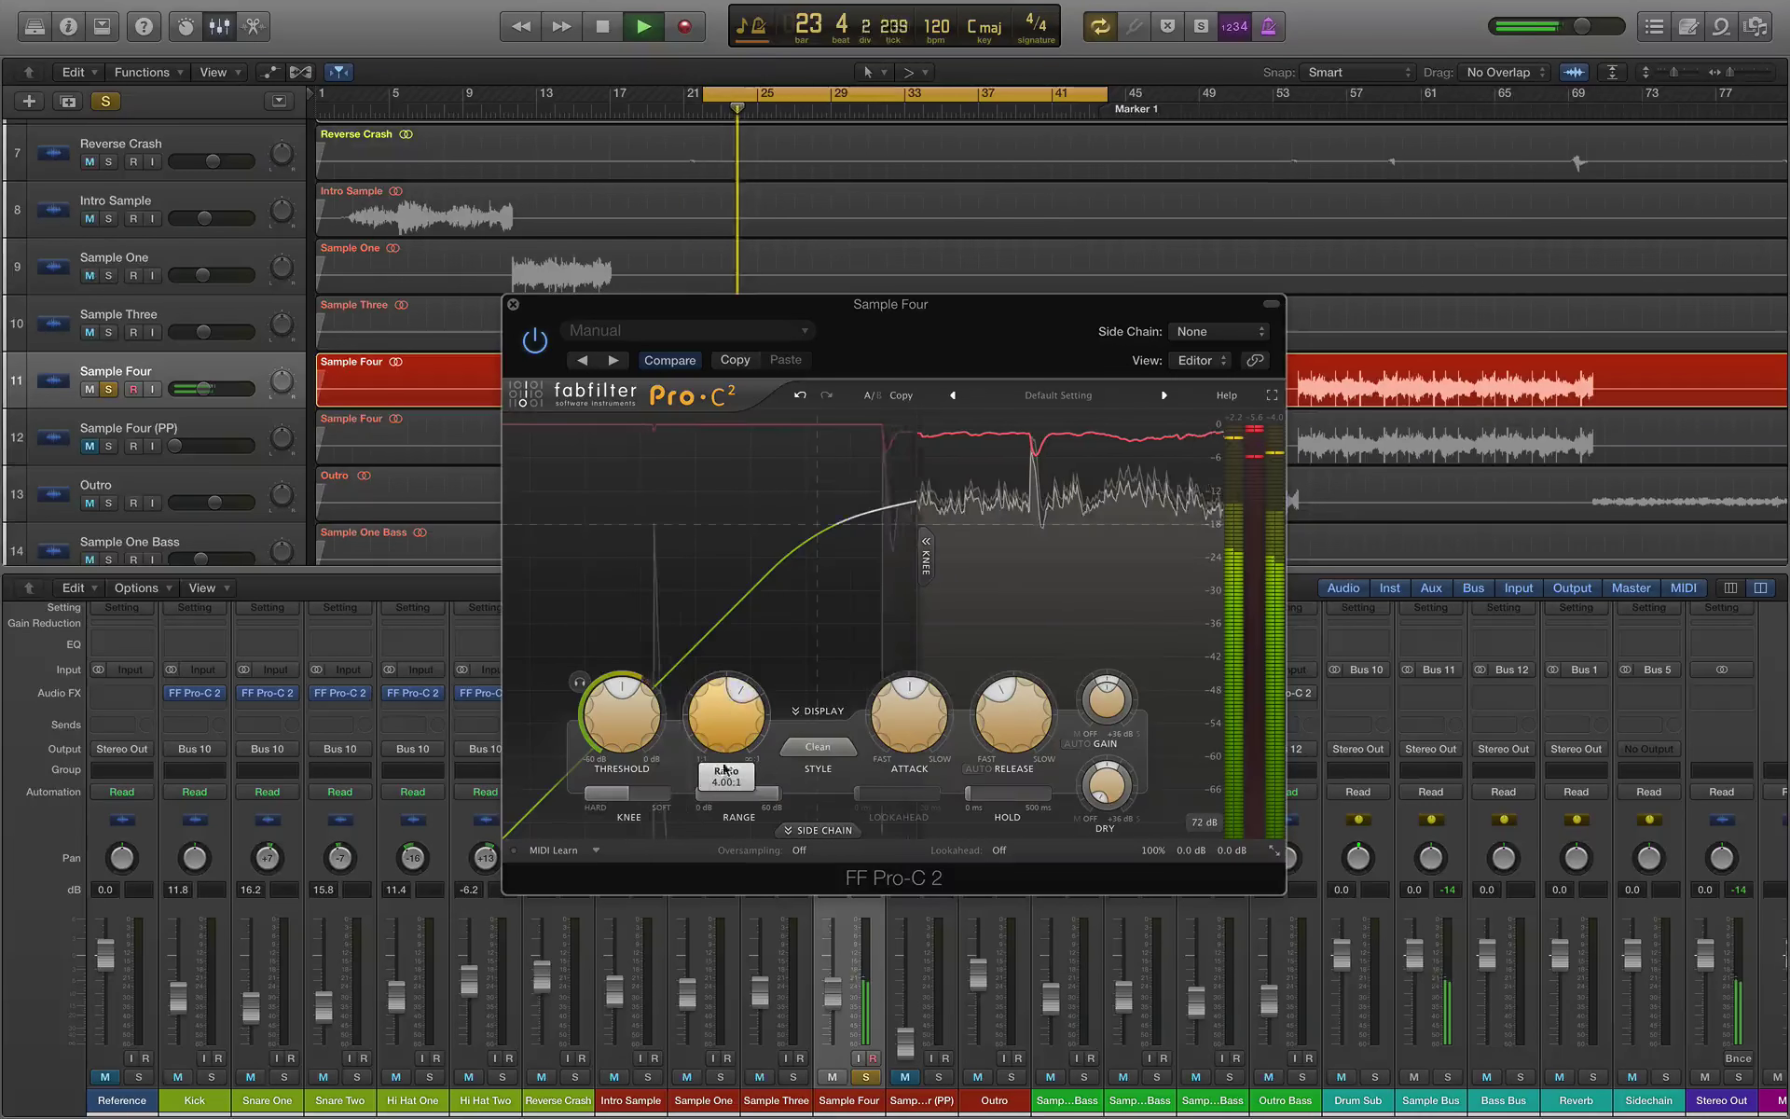
{"action": "mouse_move", "coordinate": [915, 701]}
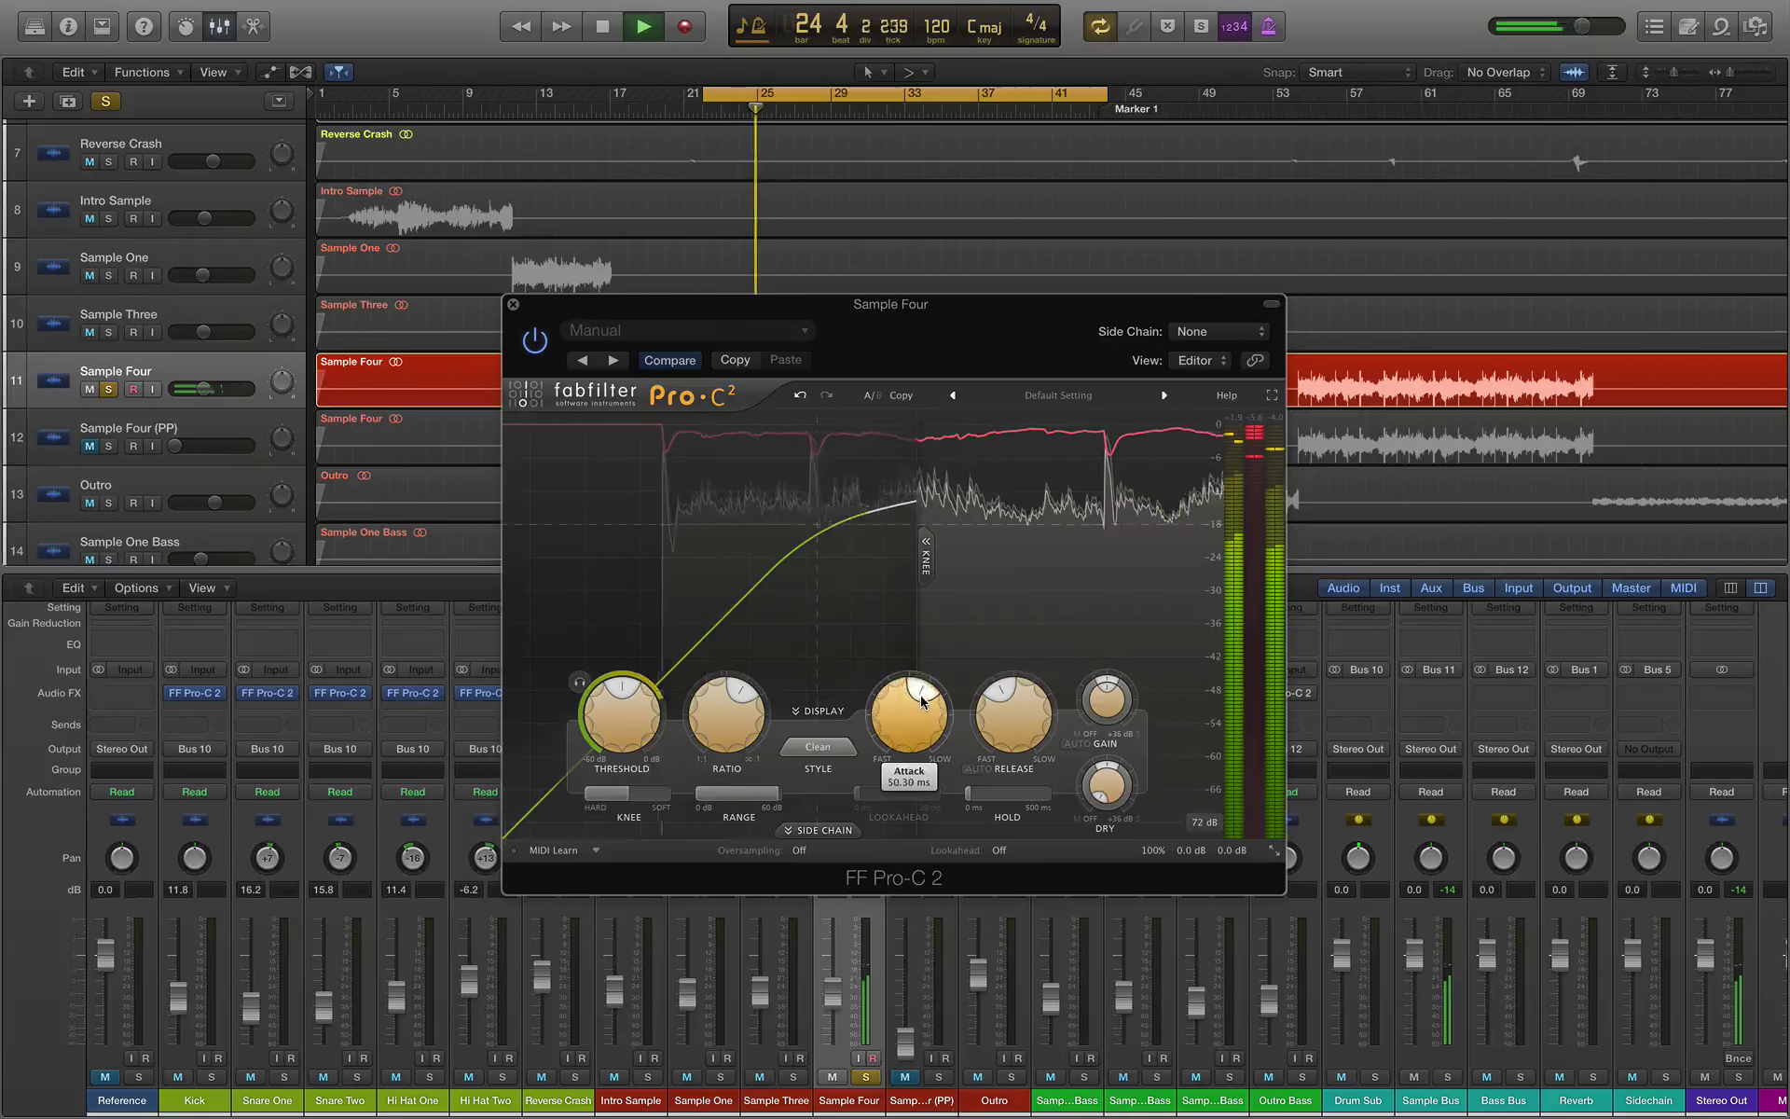
{"action": "scroll", "coordinate": [921, 701], "scroll_direction": "down", "scroll_amount": 2}
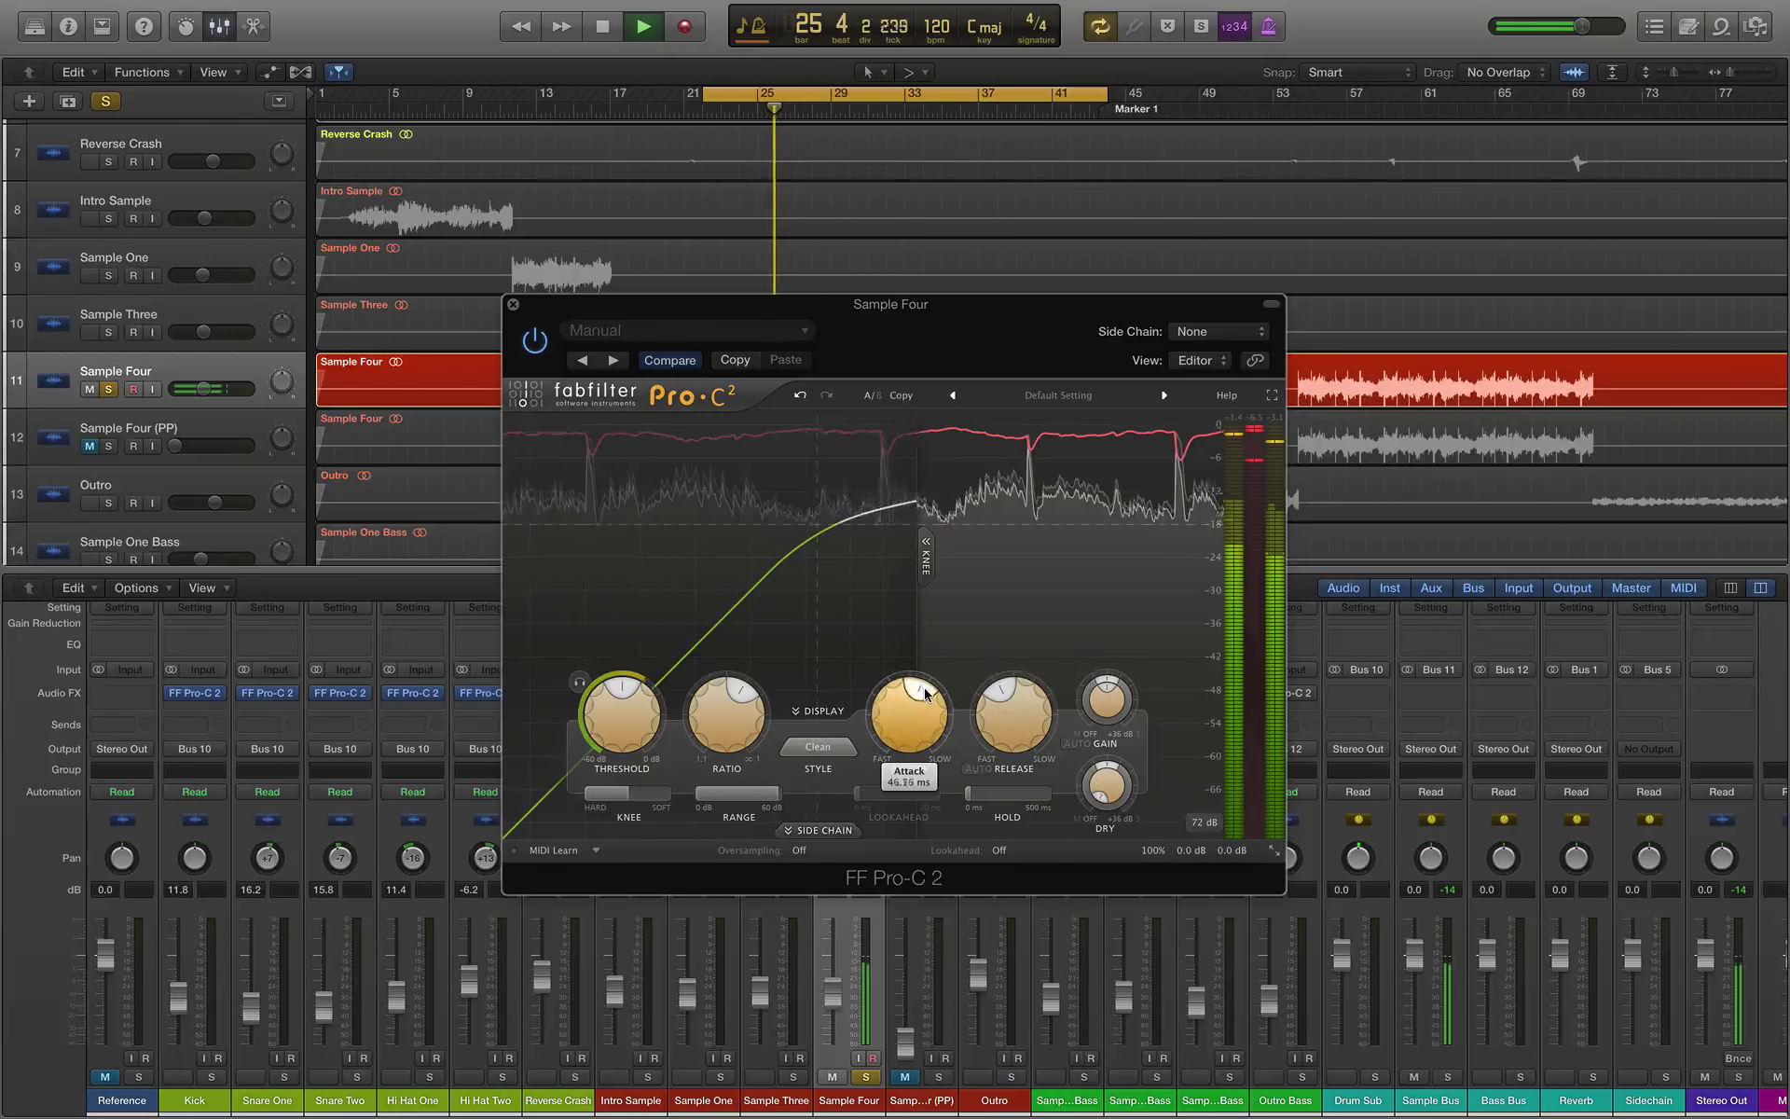
{"action": "scroll", "coordinate": [925, 693], "scroll_direction": "up", "scroll_amount": 4}
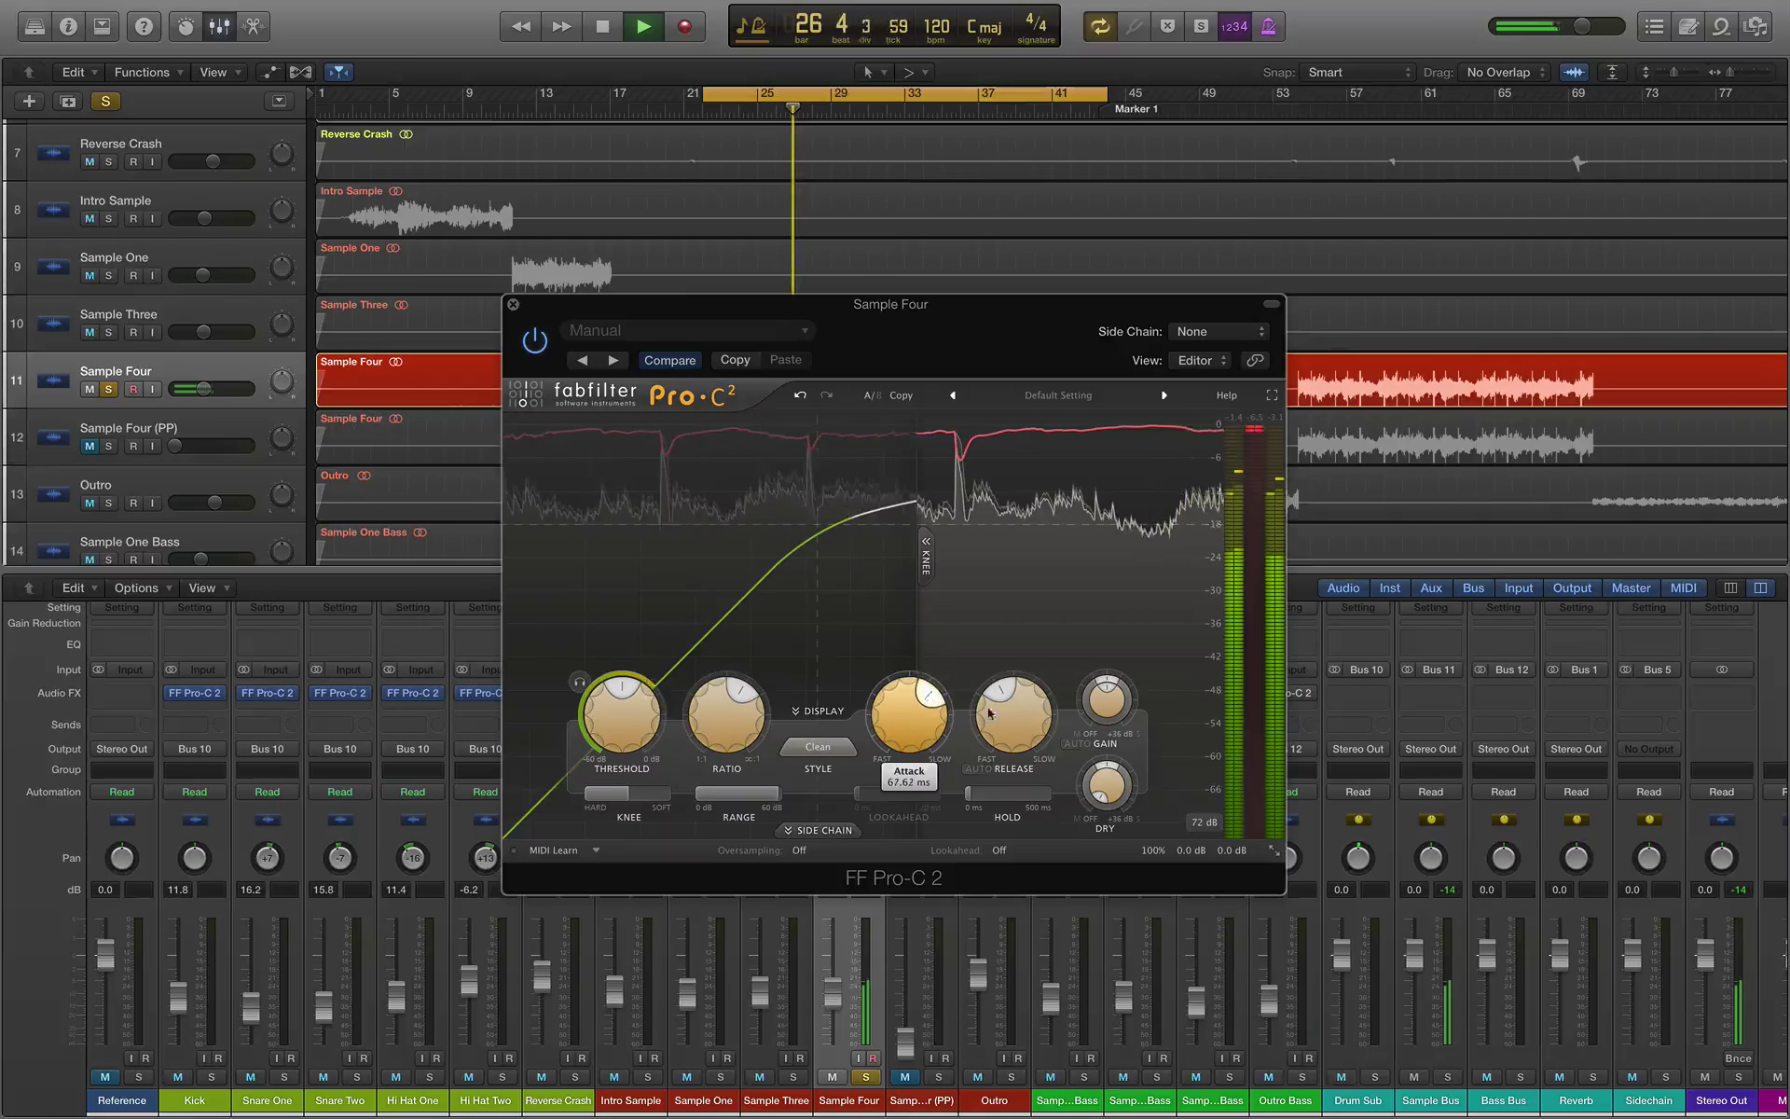
{"action": "scroll", "coordinate": [992, 714], "scroll_direction": "up", "scroll_amount": 3}
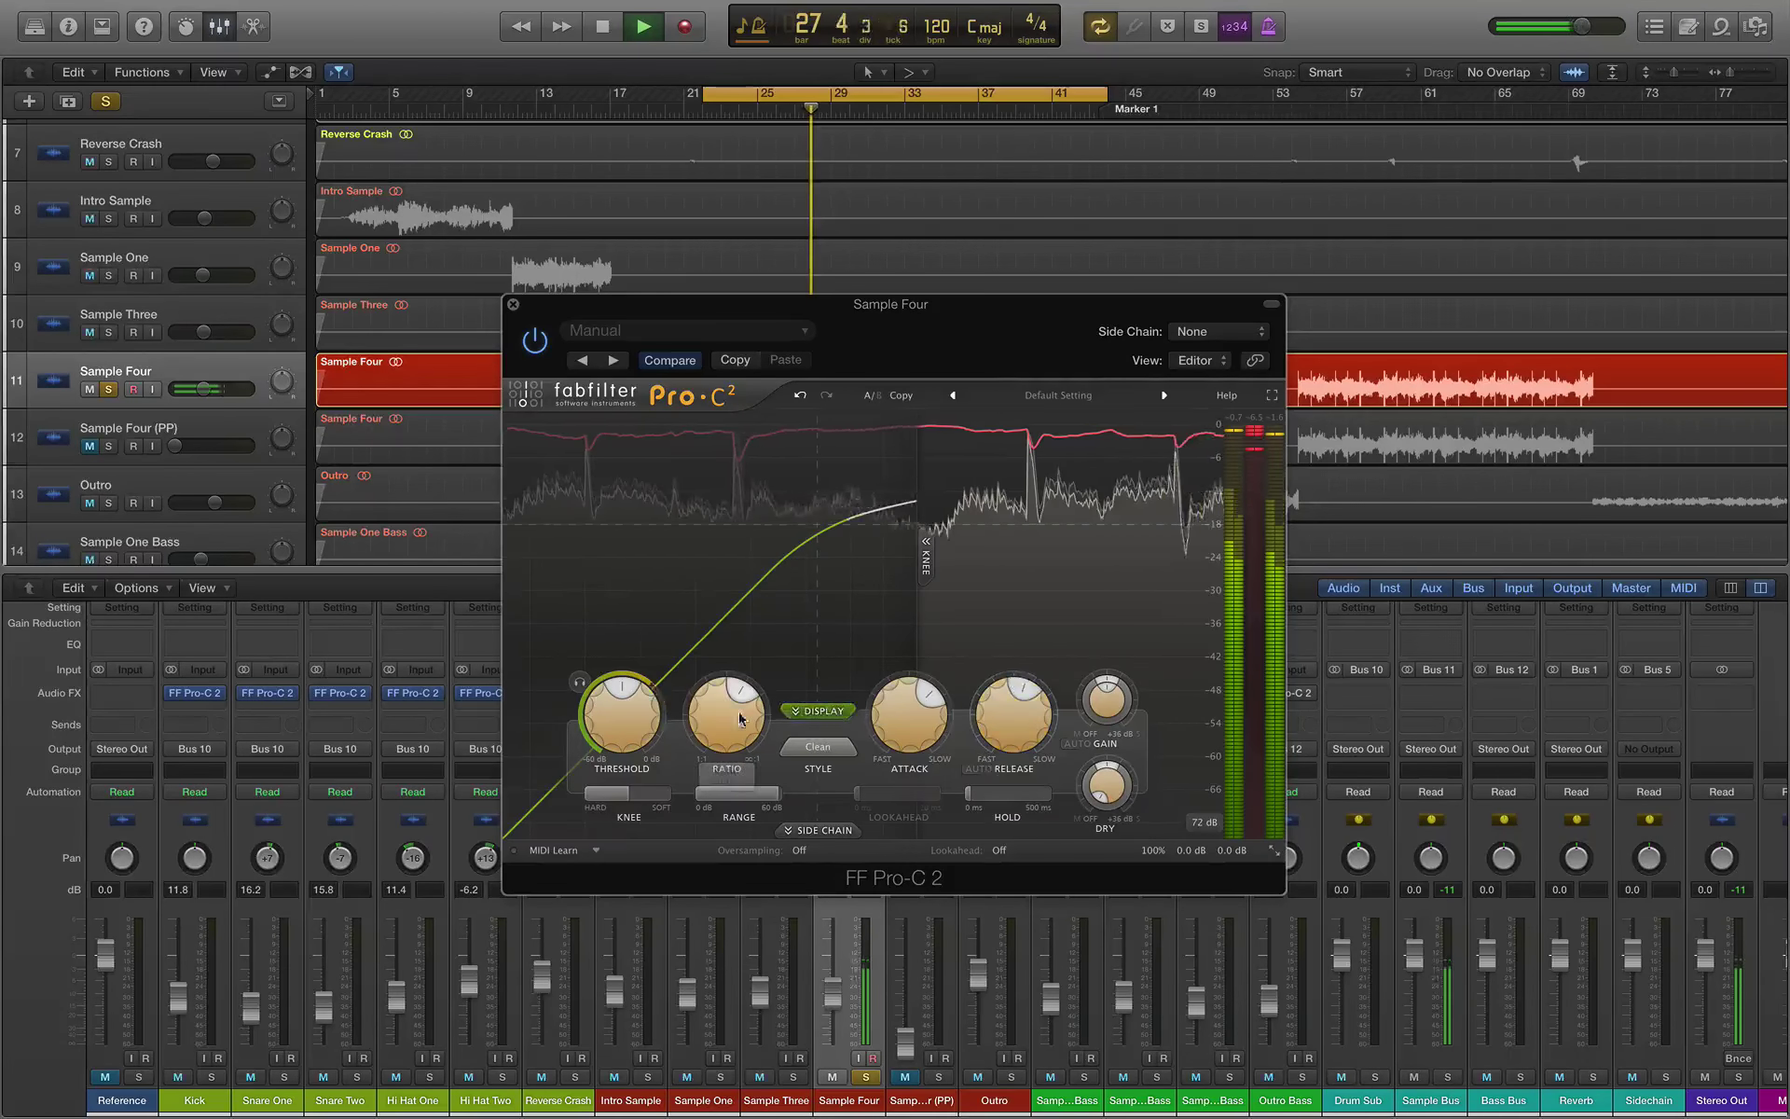
Step: Lower the Sample Four compressor's ratio to 2.67:1, raise its threshold slightly, and close the compressor
{"action": "scroll", "coordinate": [739, 718], "scroll_direction": "down", "scroll_amount": 2}
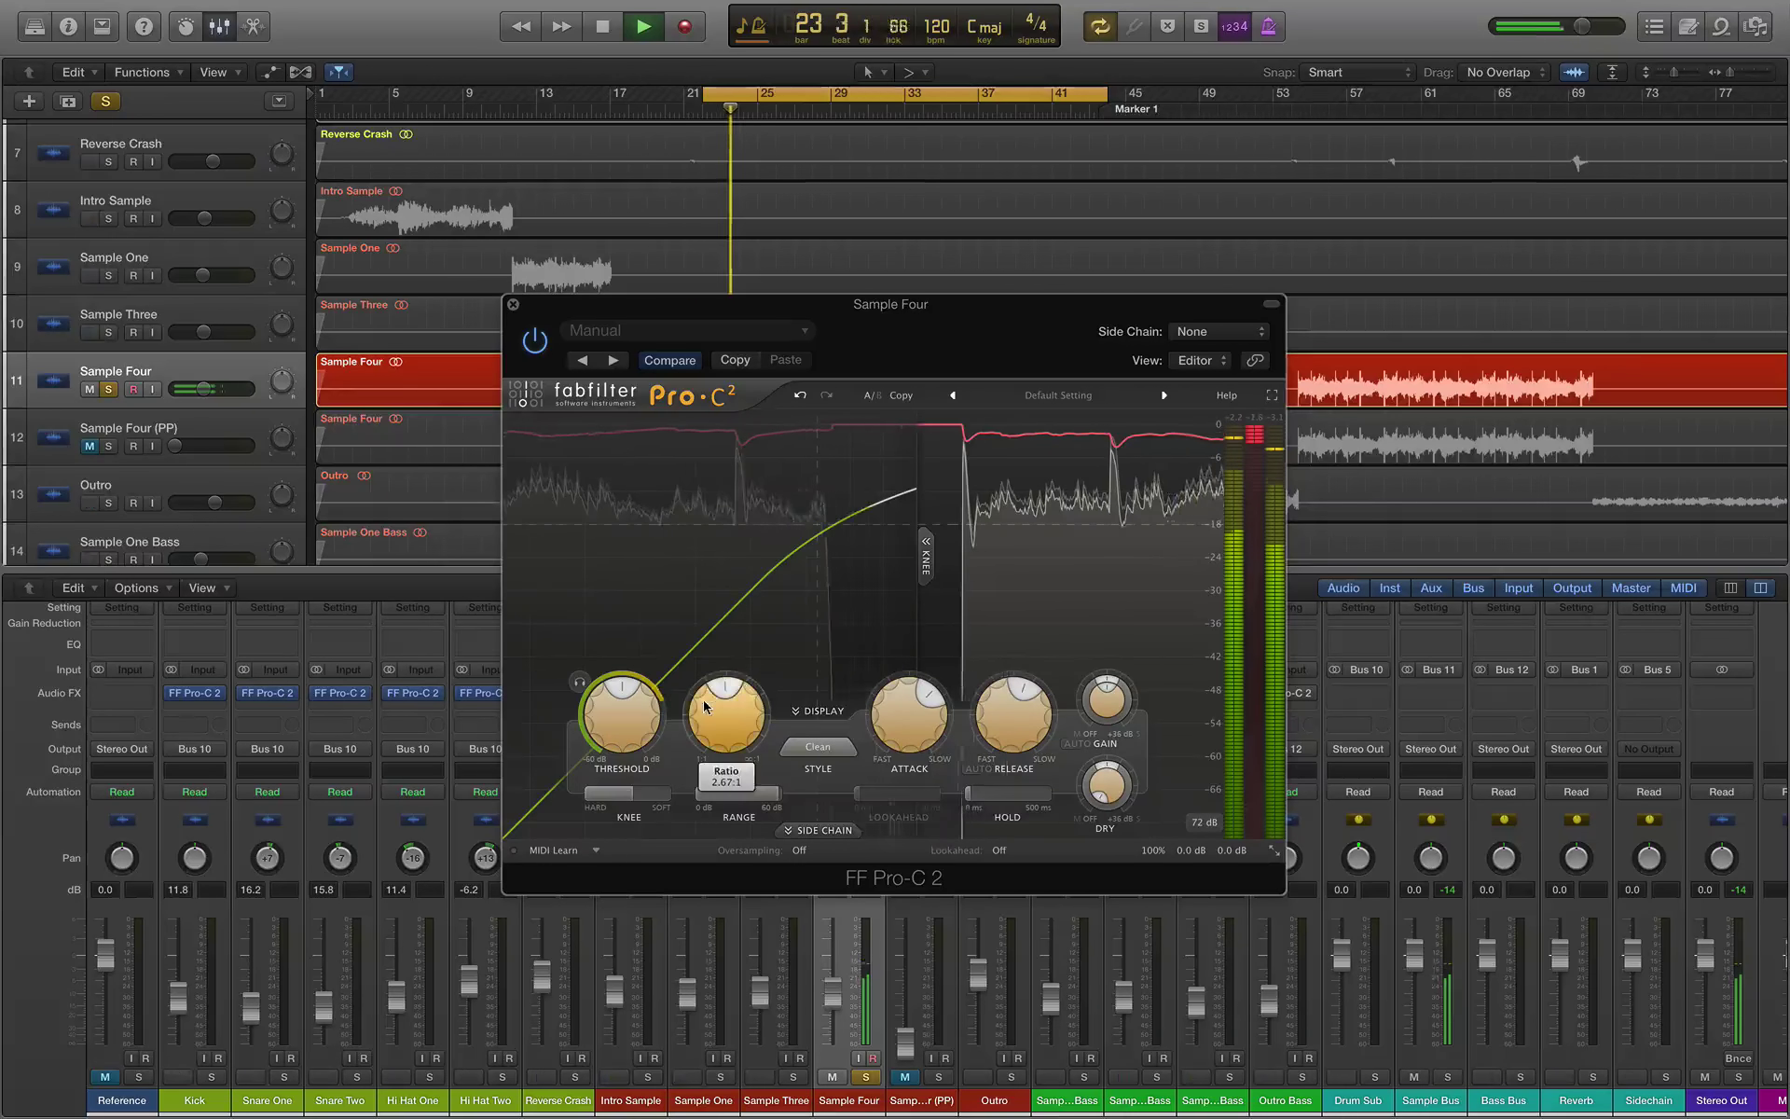
{"action": "left_click_drag", "start_coordinate": [623, 701], "coordinate": [624, 687]}
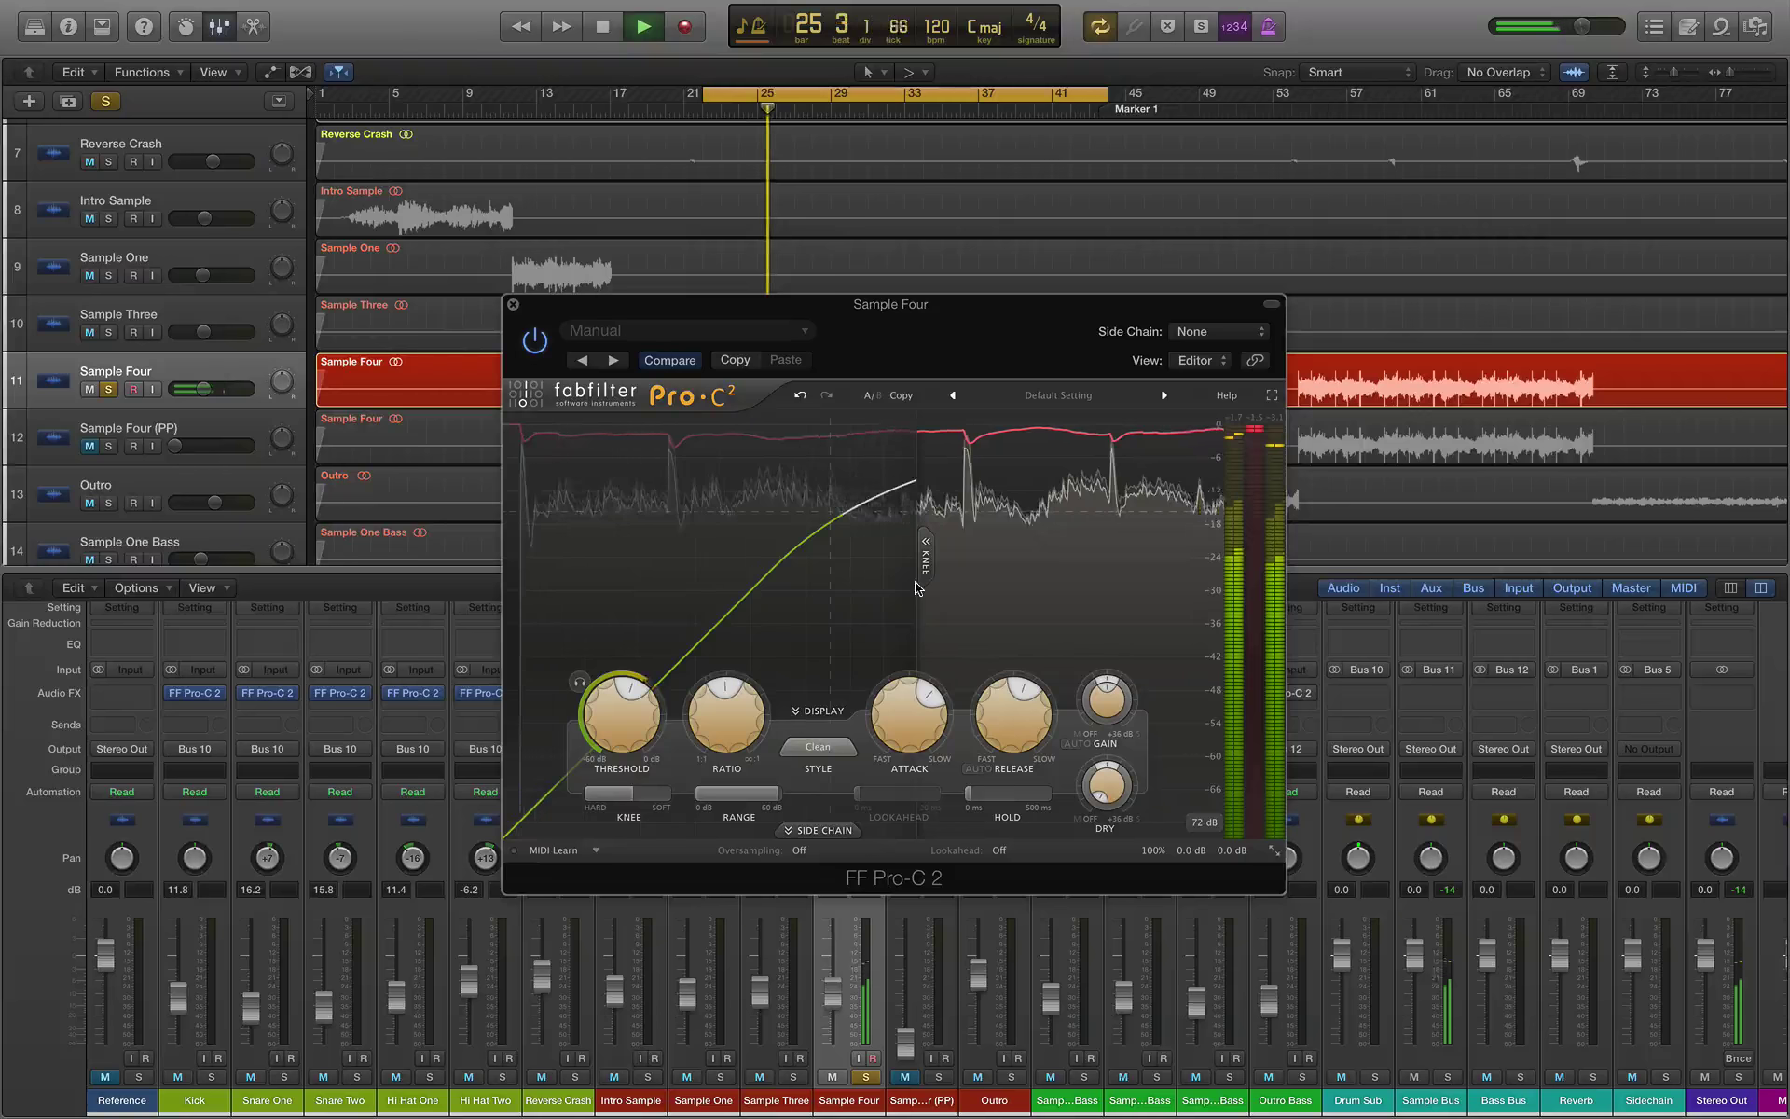
{"action": "key", "text": "space"}
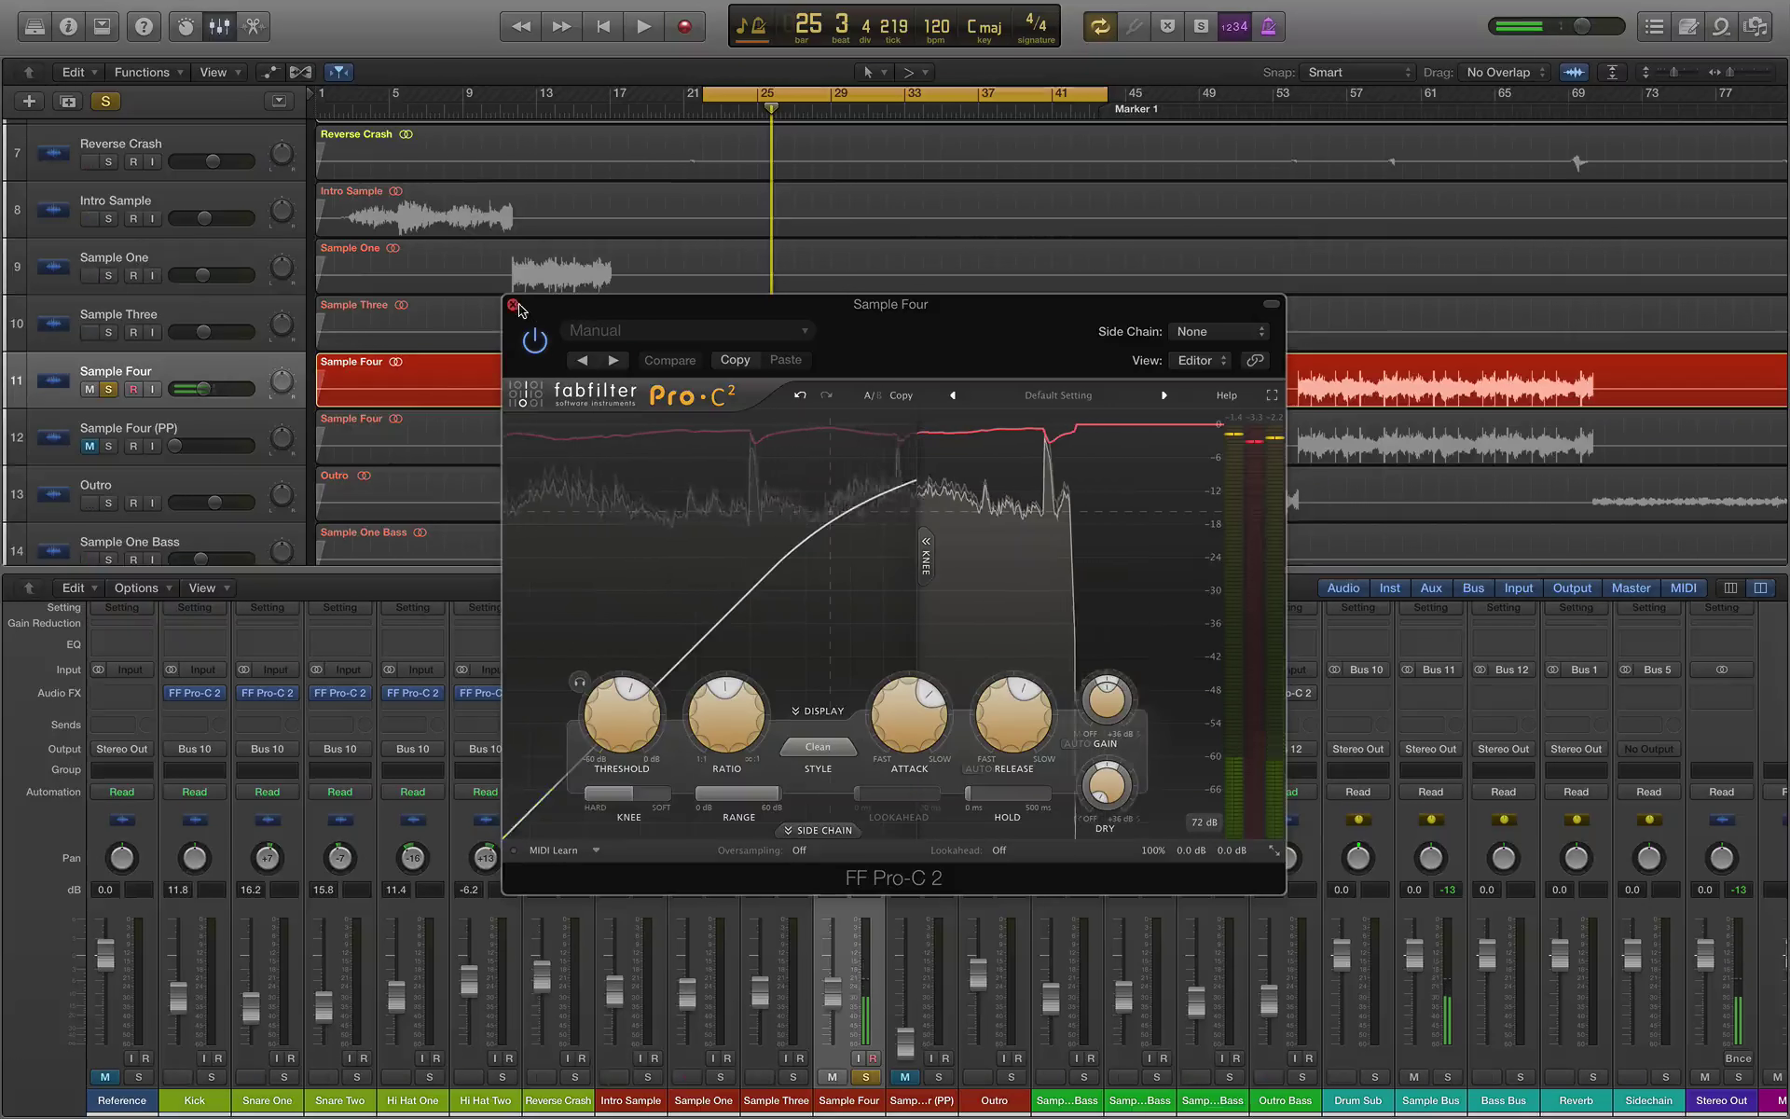
{"action": "left_click", "coordinate": [512, 305]}
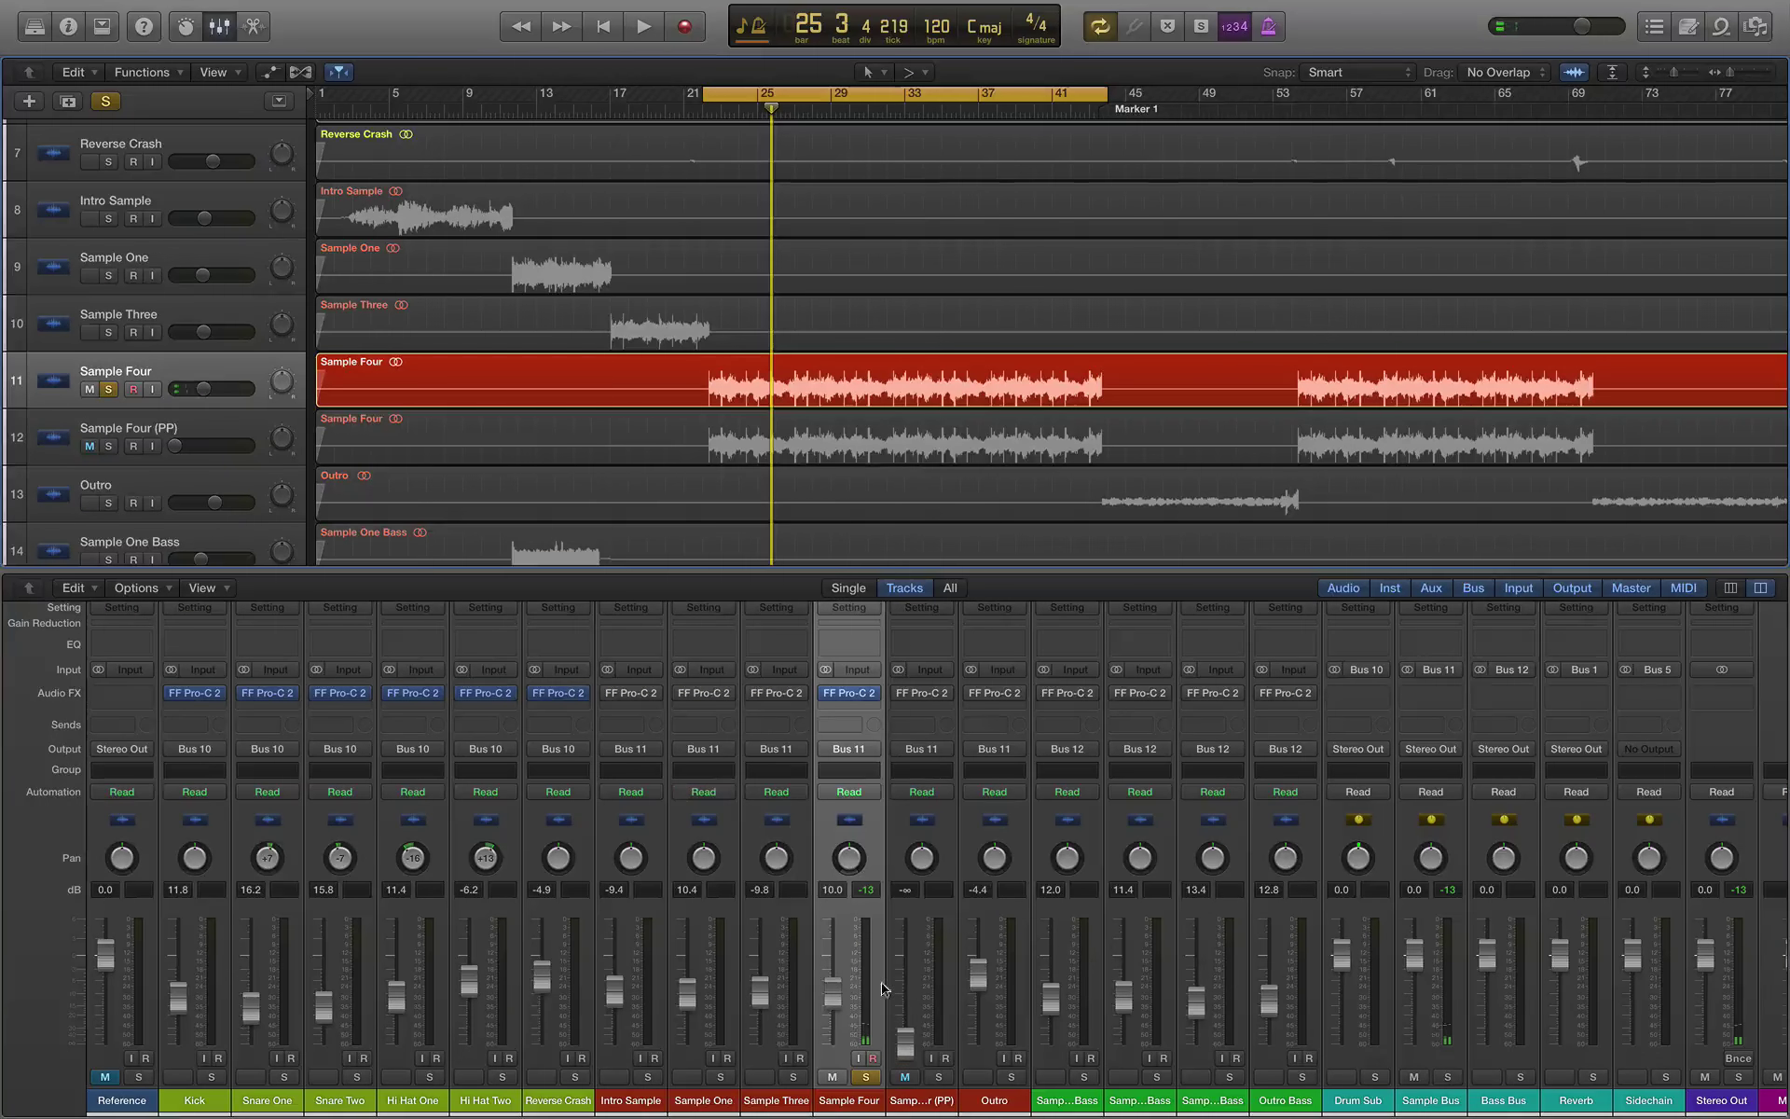
Step: Solo the Sample Four (PP) track and open its FF Pro-C 2 compressor at the Medium window size
{"action": "left_click", "coordinate": [938, 1076]}
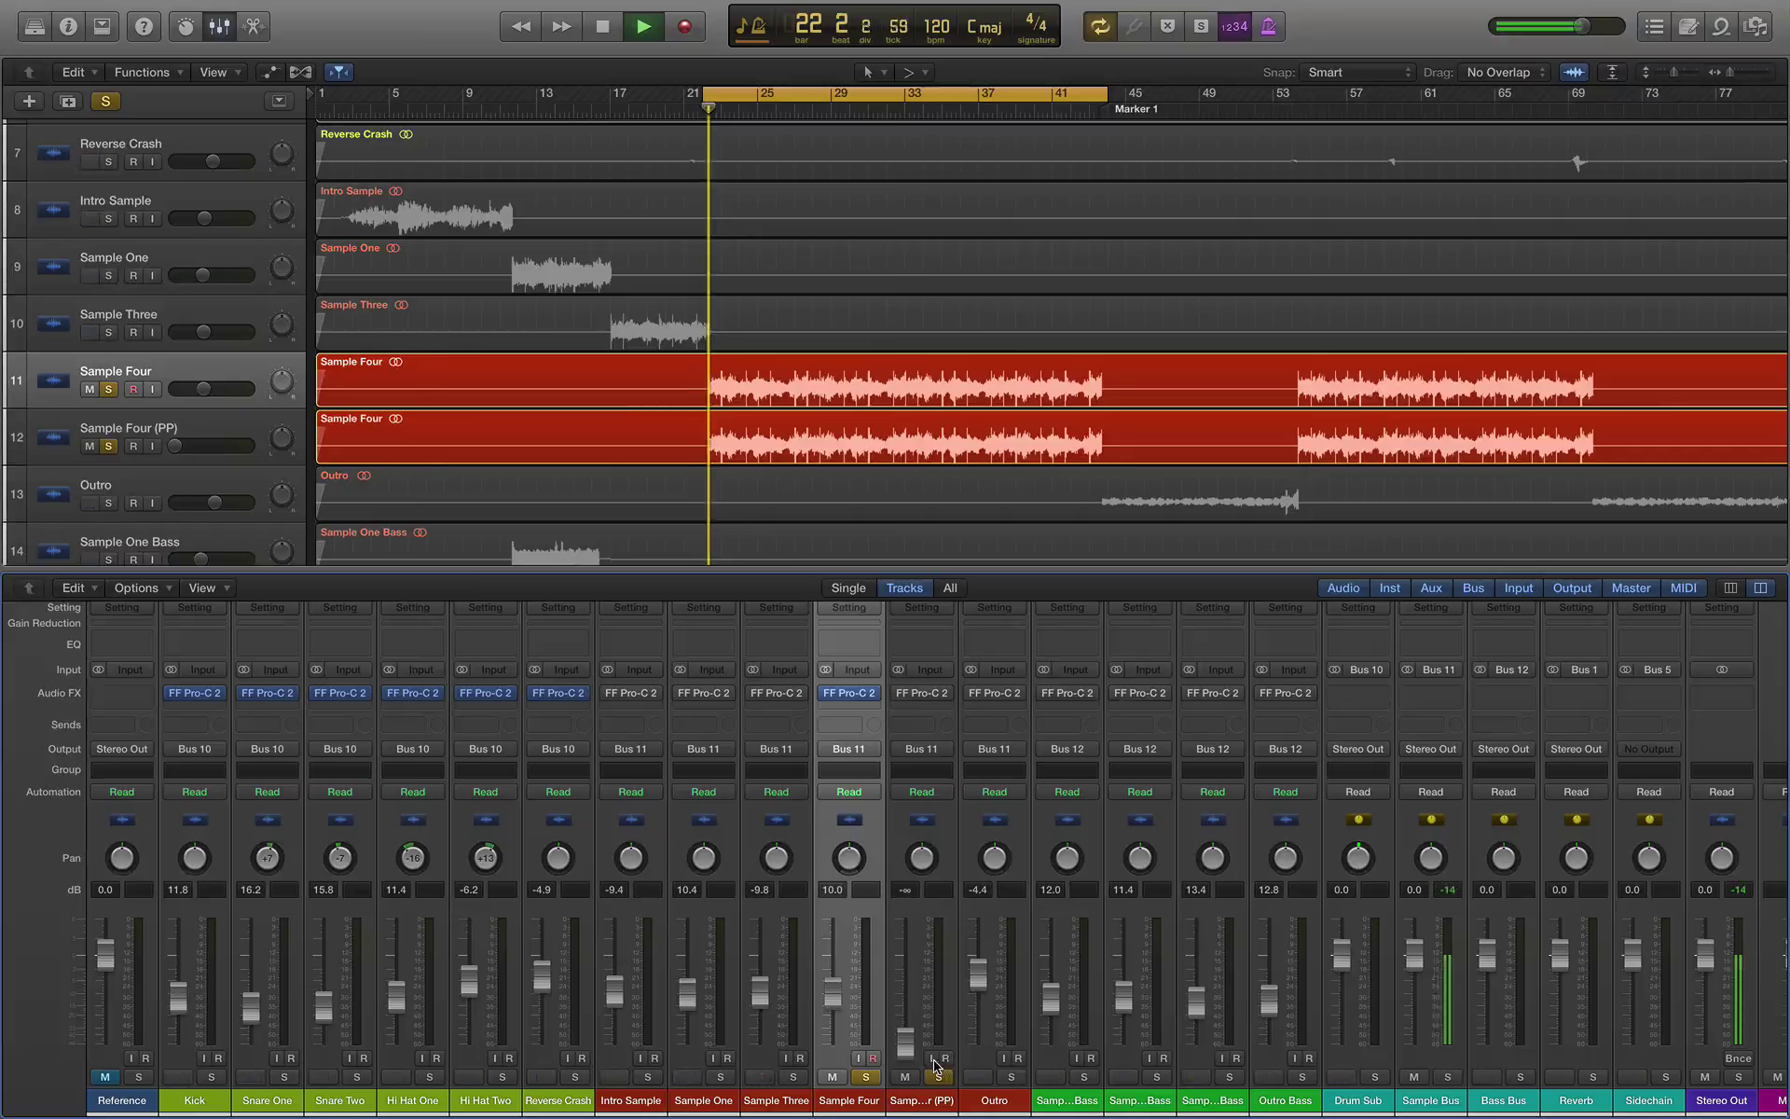
{"action": "key", "text": "space"}
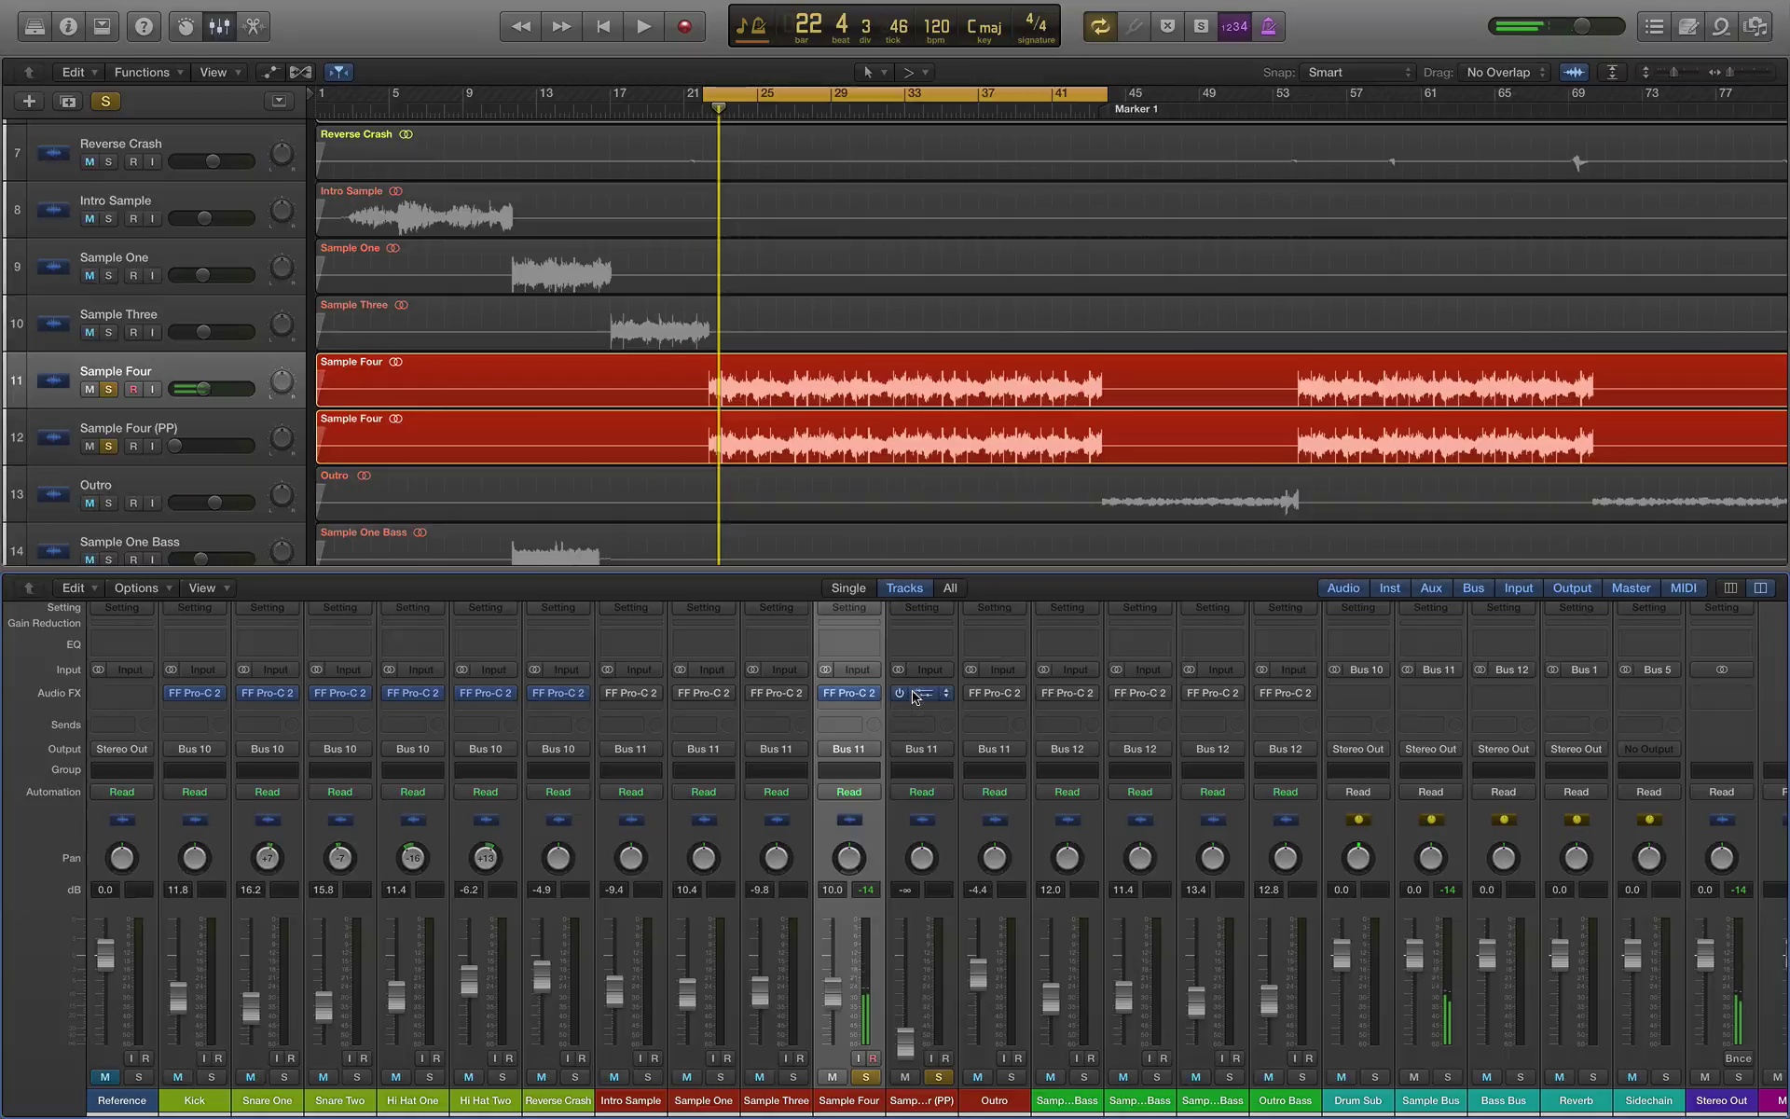
{"action": "left_click", "coordinate": [918, 696]}
{"action": "left_click_drag", "start_coordinate": [550, 105], "coordinate": [1071, 369]}
{"action": "left_click", "coordinate": [1490, 996]}
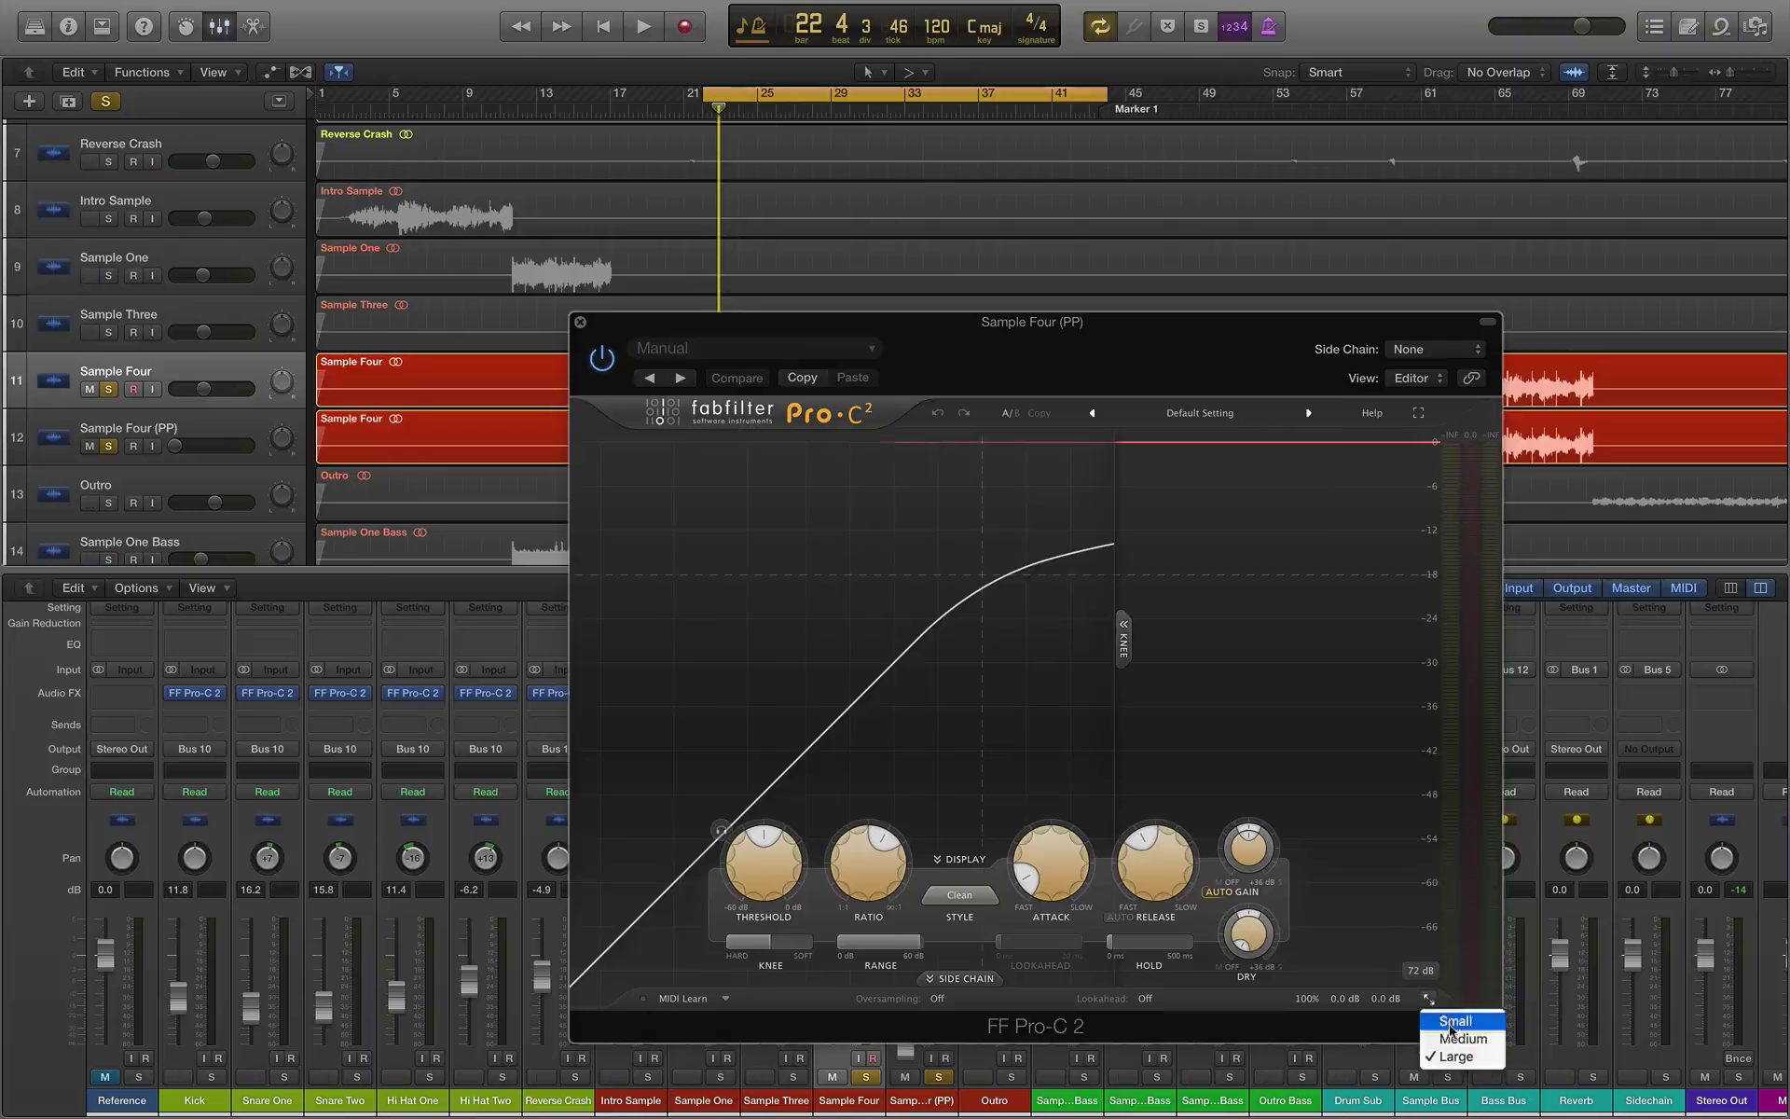
{"action": "left_click", "coordinate": [1459, 1044]}
{"action": "mouse_move", "coordinate": [952, 367]}
{"action": "left_mouse_down"}
{"action": "mouse_move", "coordinate": [557, 415]}
{"action": "mouse_move", "coordinate": [970, 343]}
{"action": "left_mouse_up"}
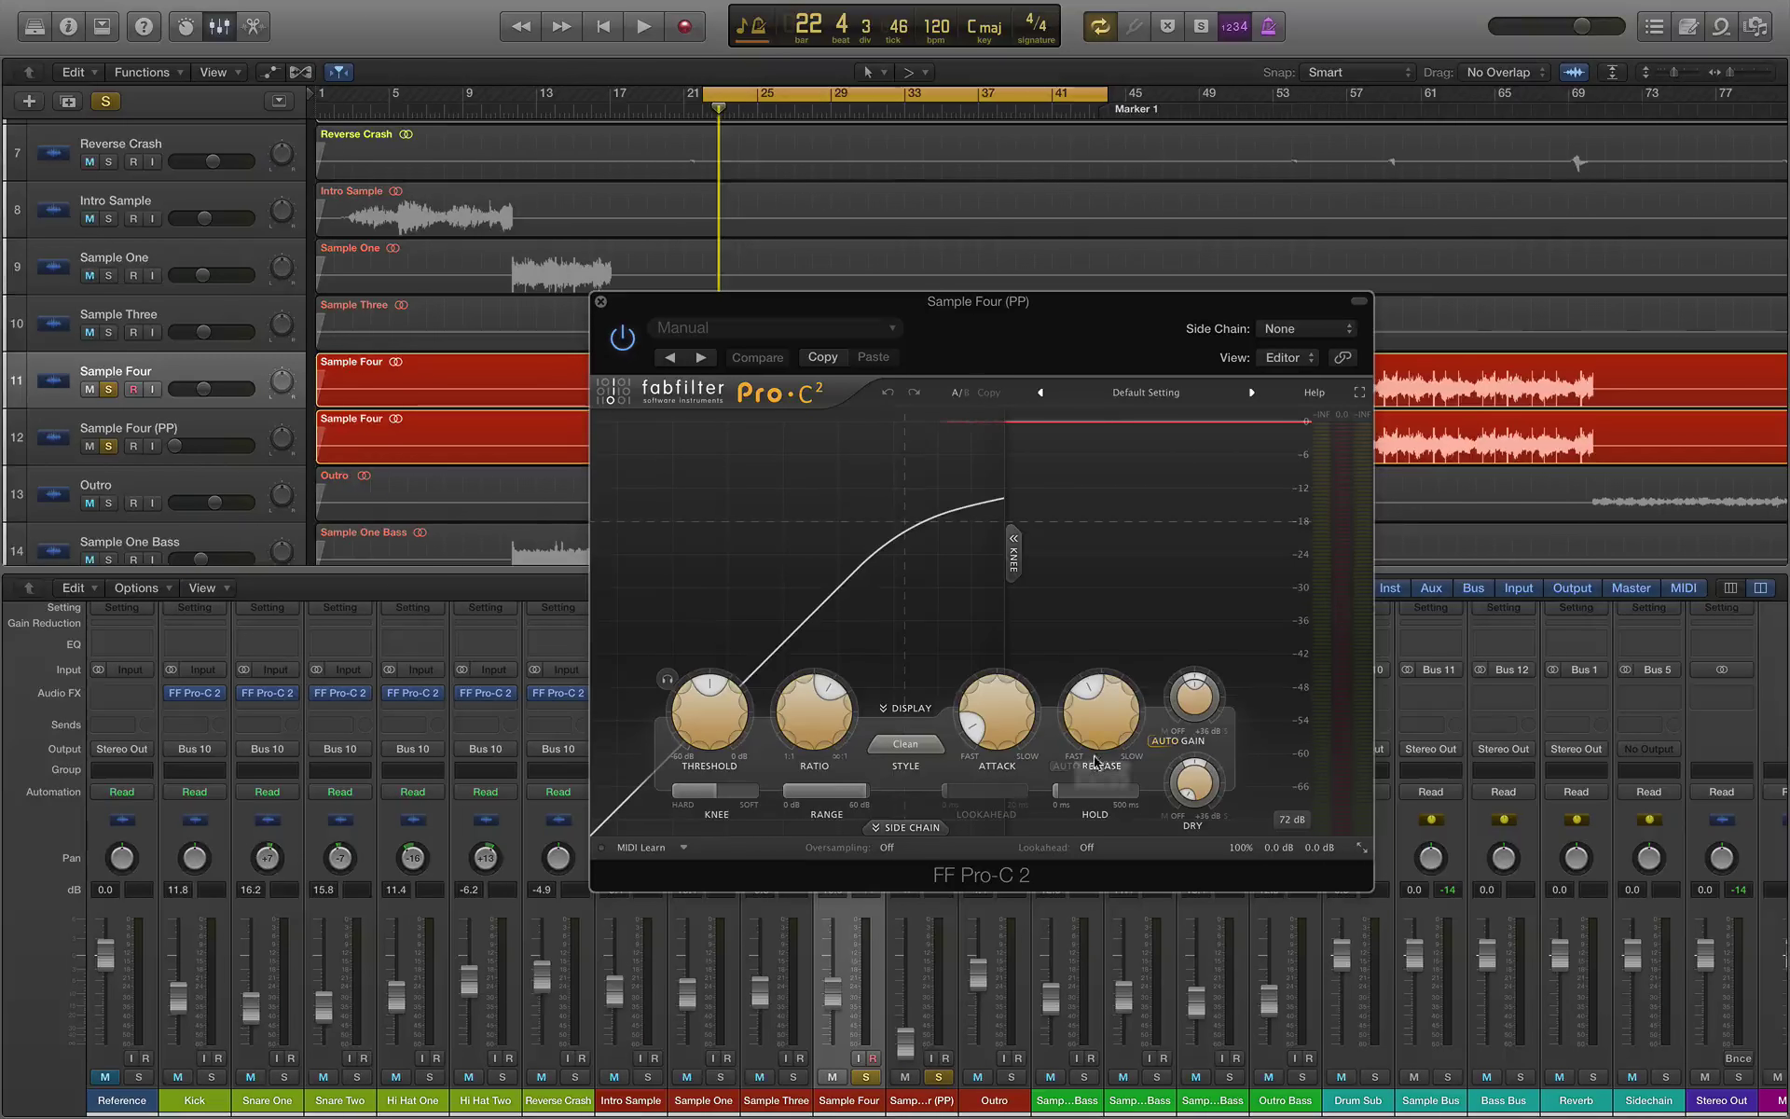
Step: On the Sample Four (PP) compressor, keep the Clean style with auto gain off, set the attack to 0.005 ms and raise the ratio
{"action": "left_click", "coordinate": [895, 746]}
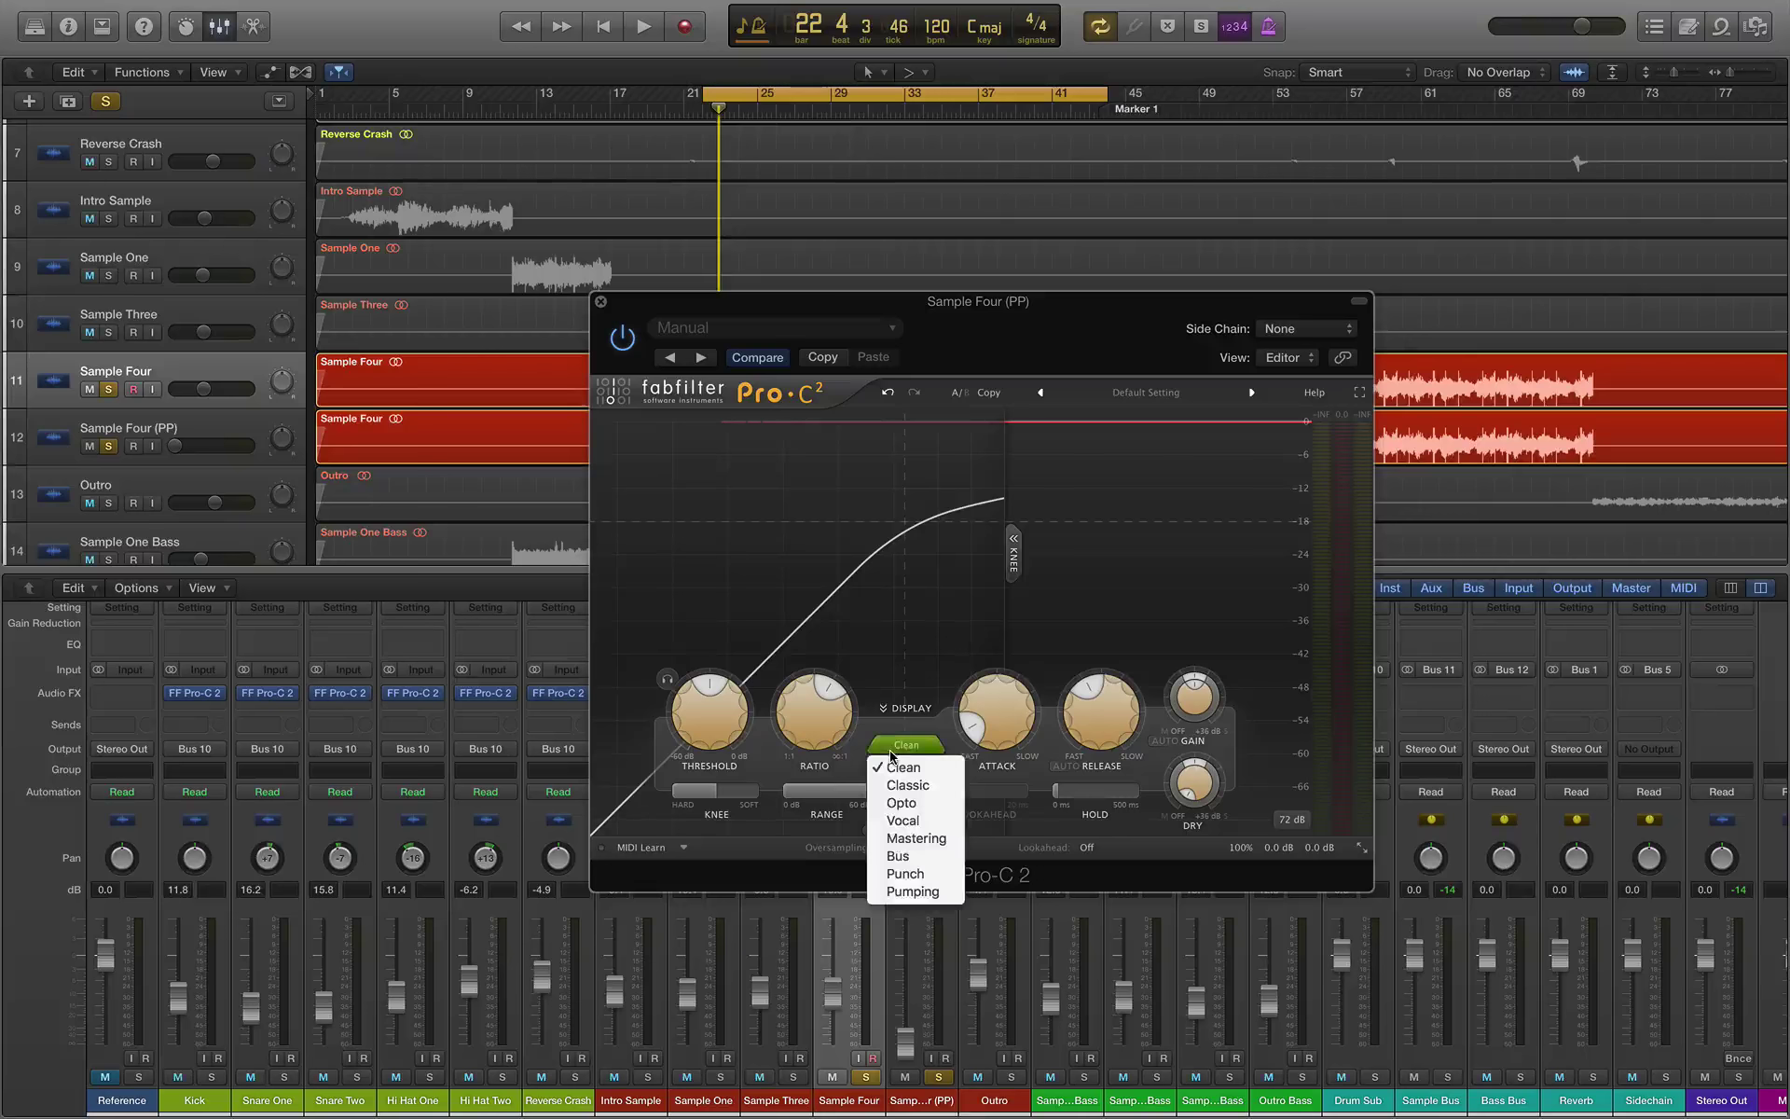
{"action": "left_click", "coordinate": [896, 744]}
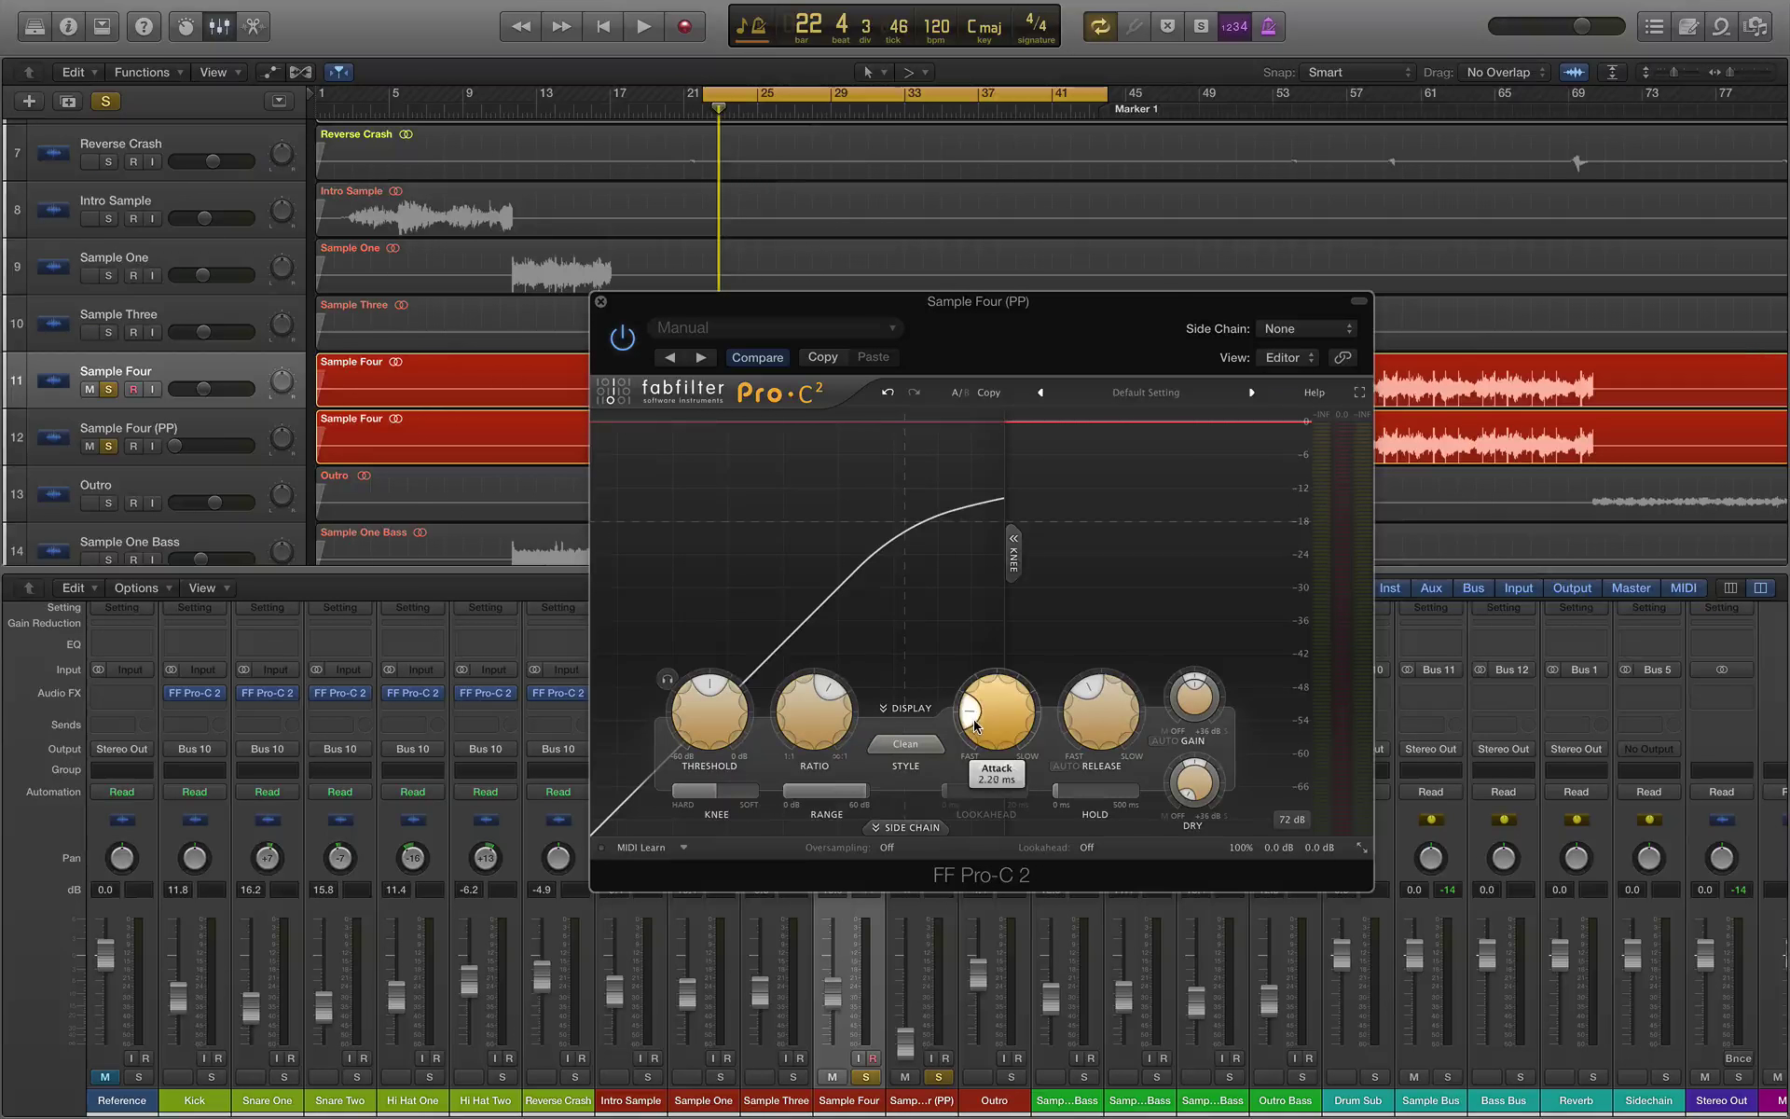
{"action": "mouse_move", "coordinate": [976, 743]}
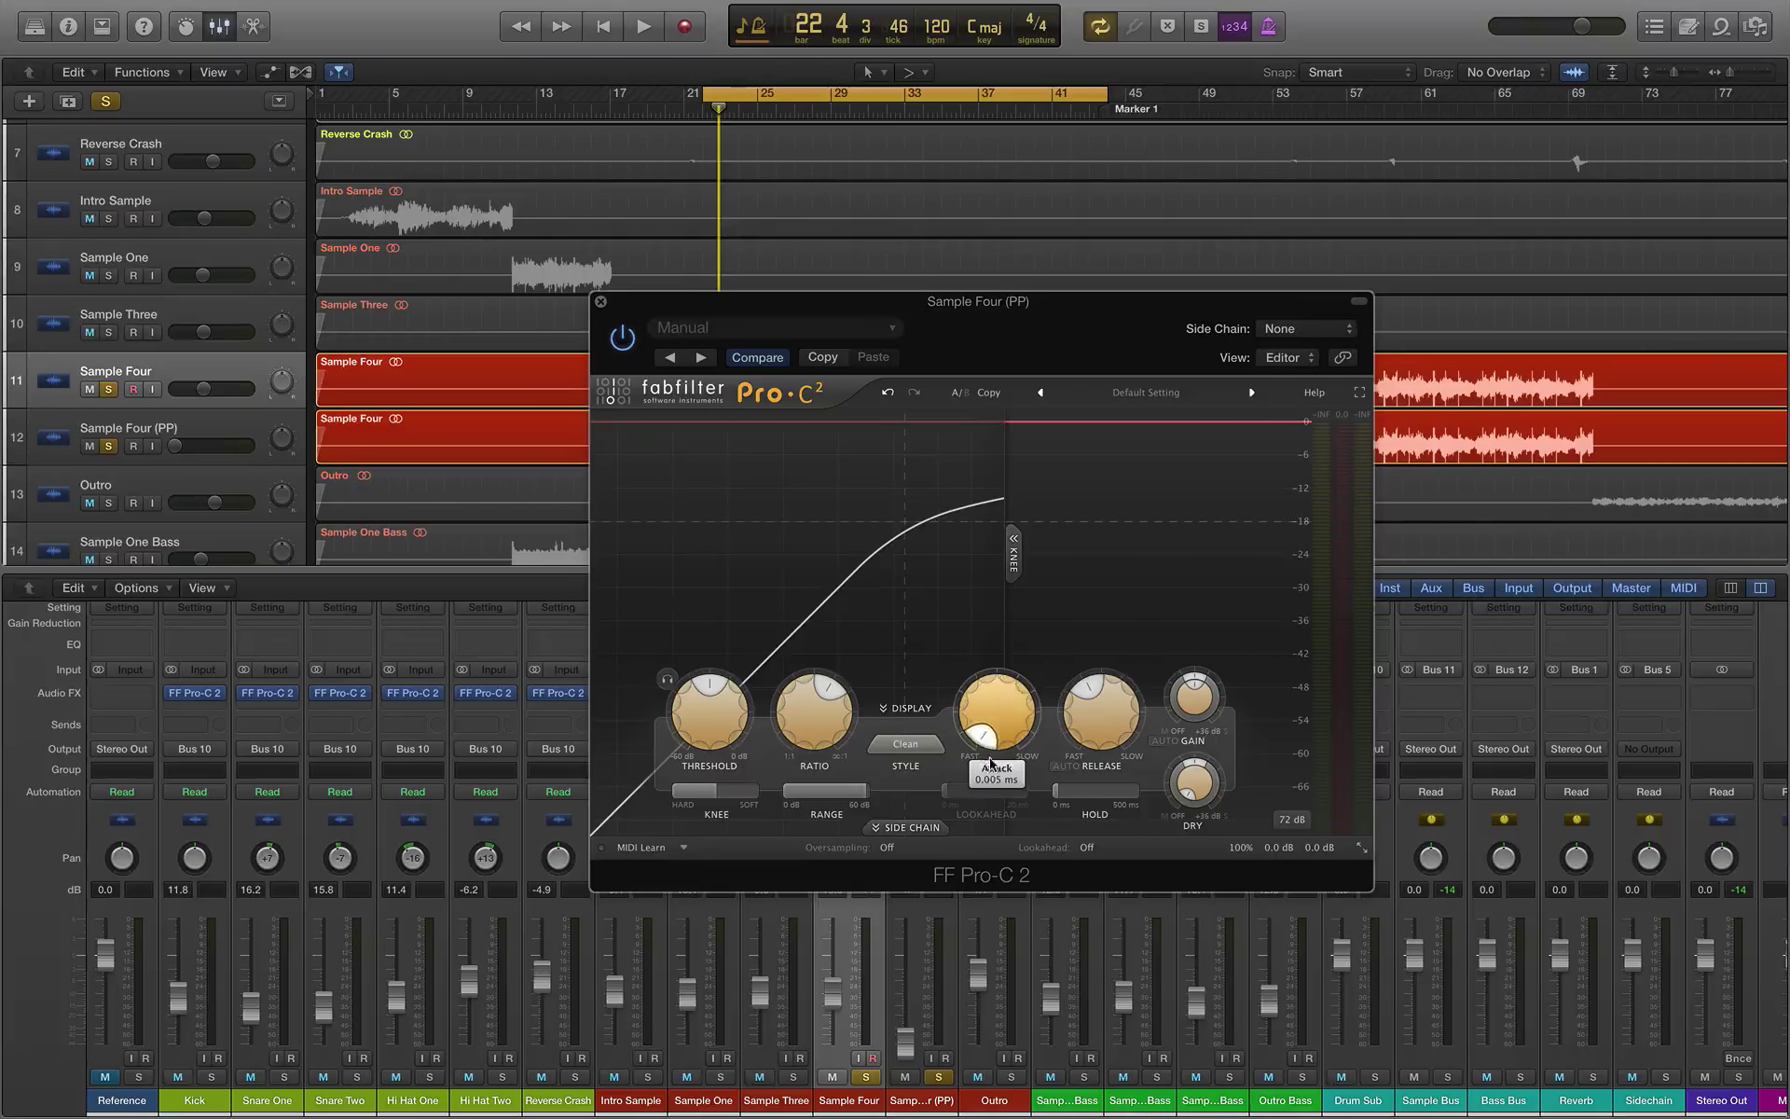
{"action": "mouse_move", "coordinate": [1075, 683]}
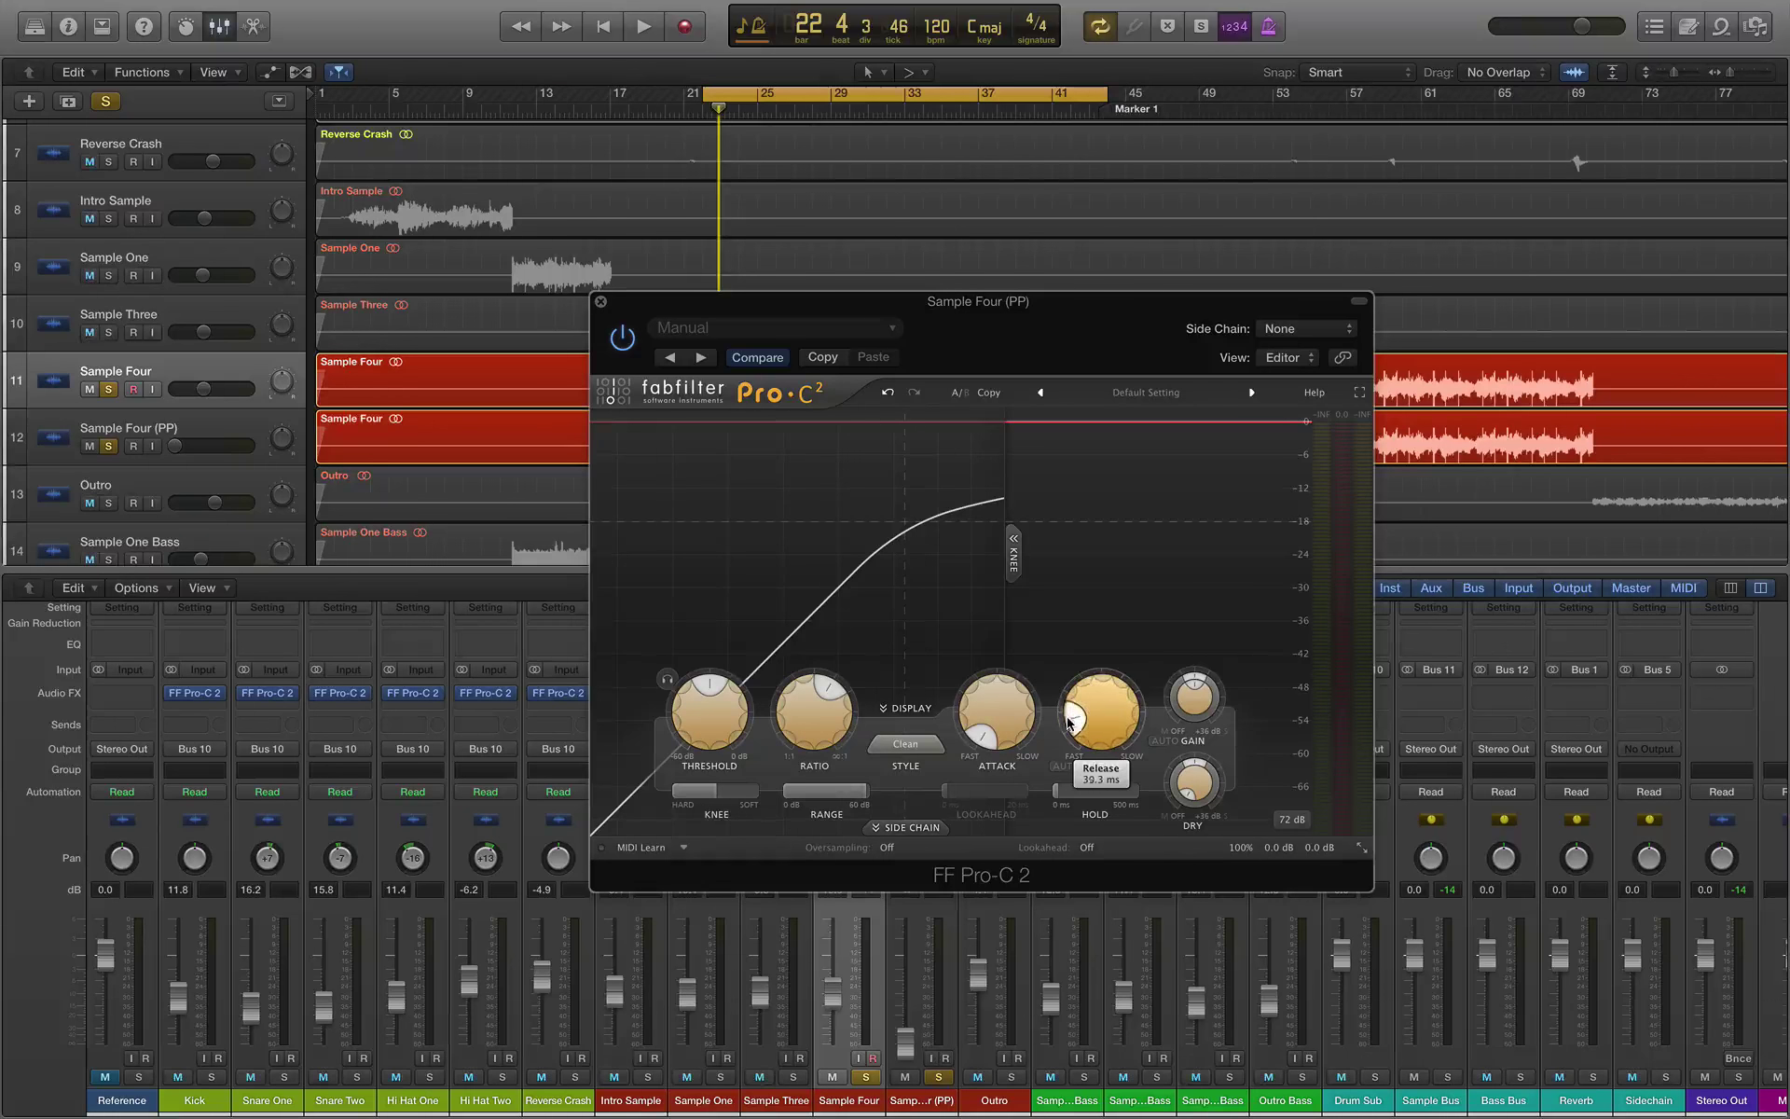
{"action": "mouse_move", "coordinate": [823, 698]}
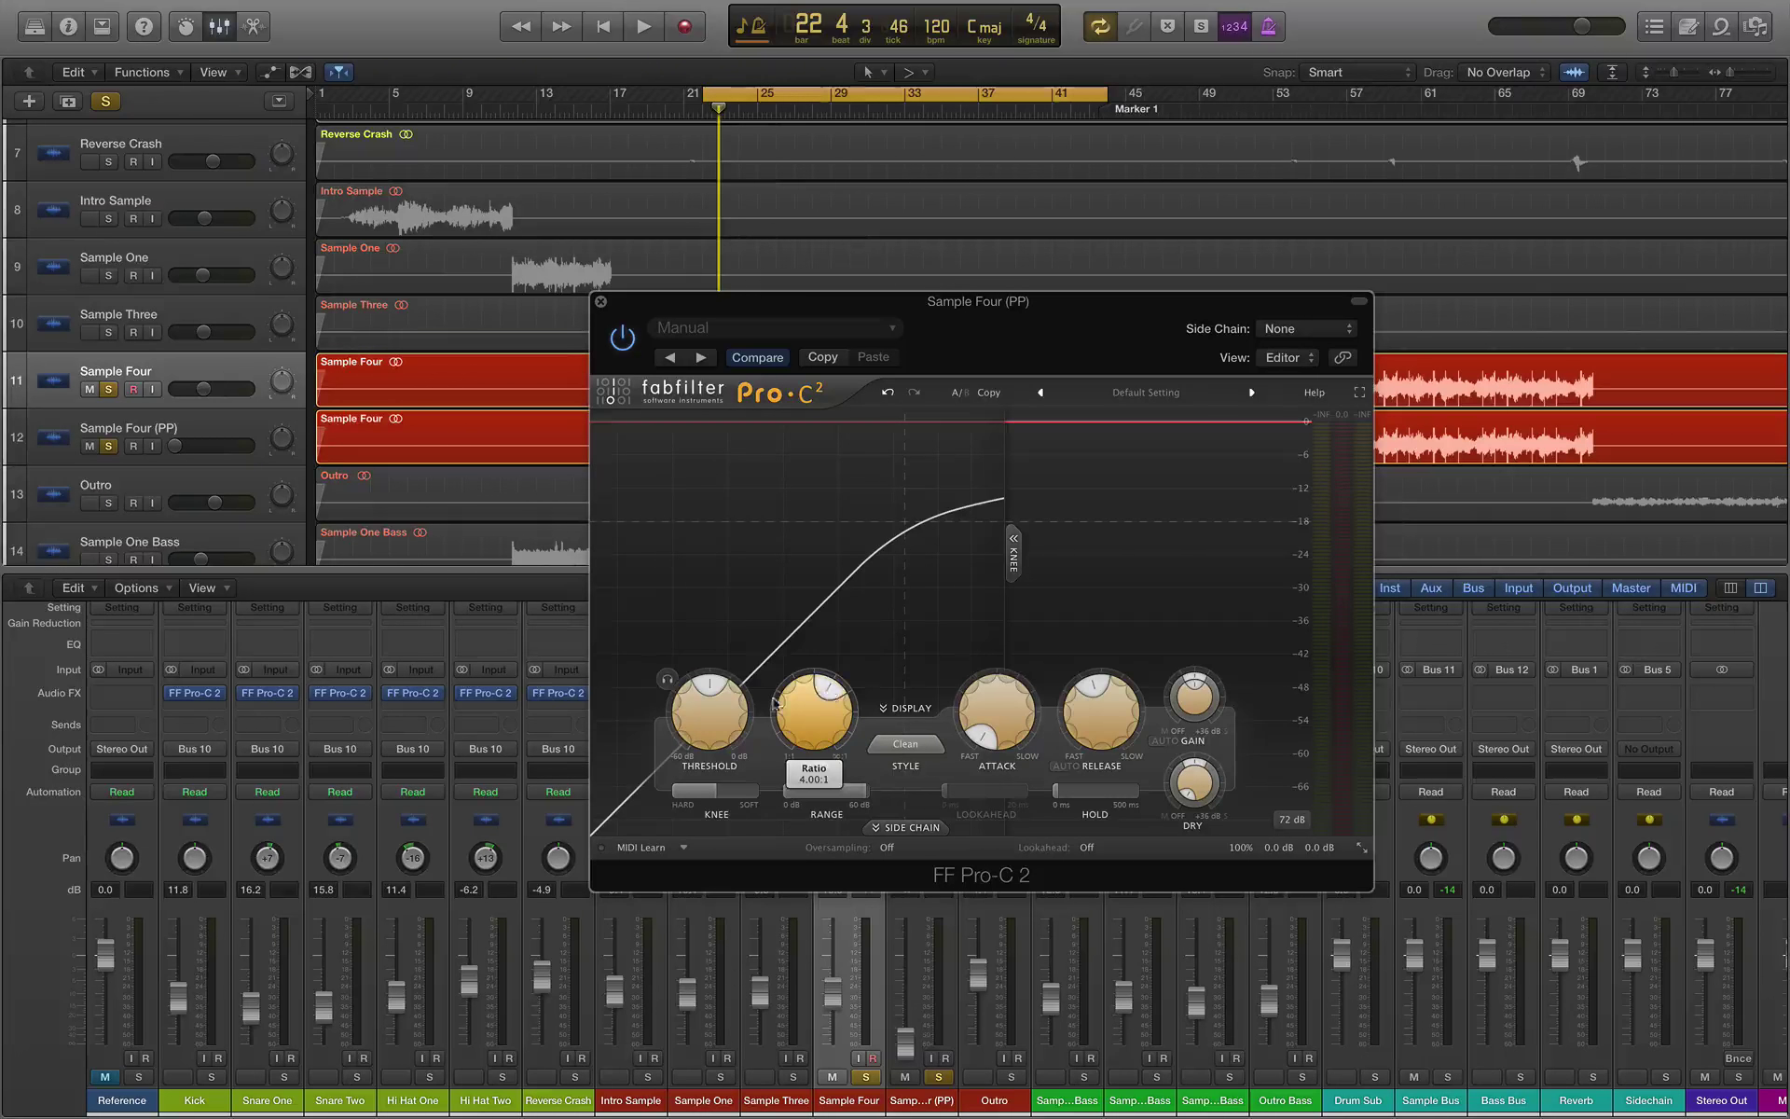
{"action": "key", "text": "space"}
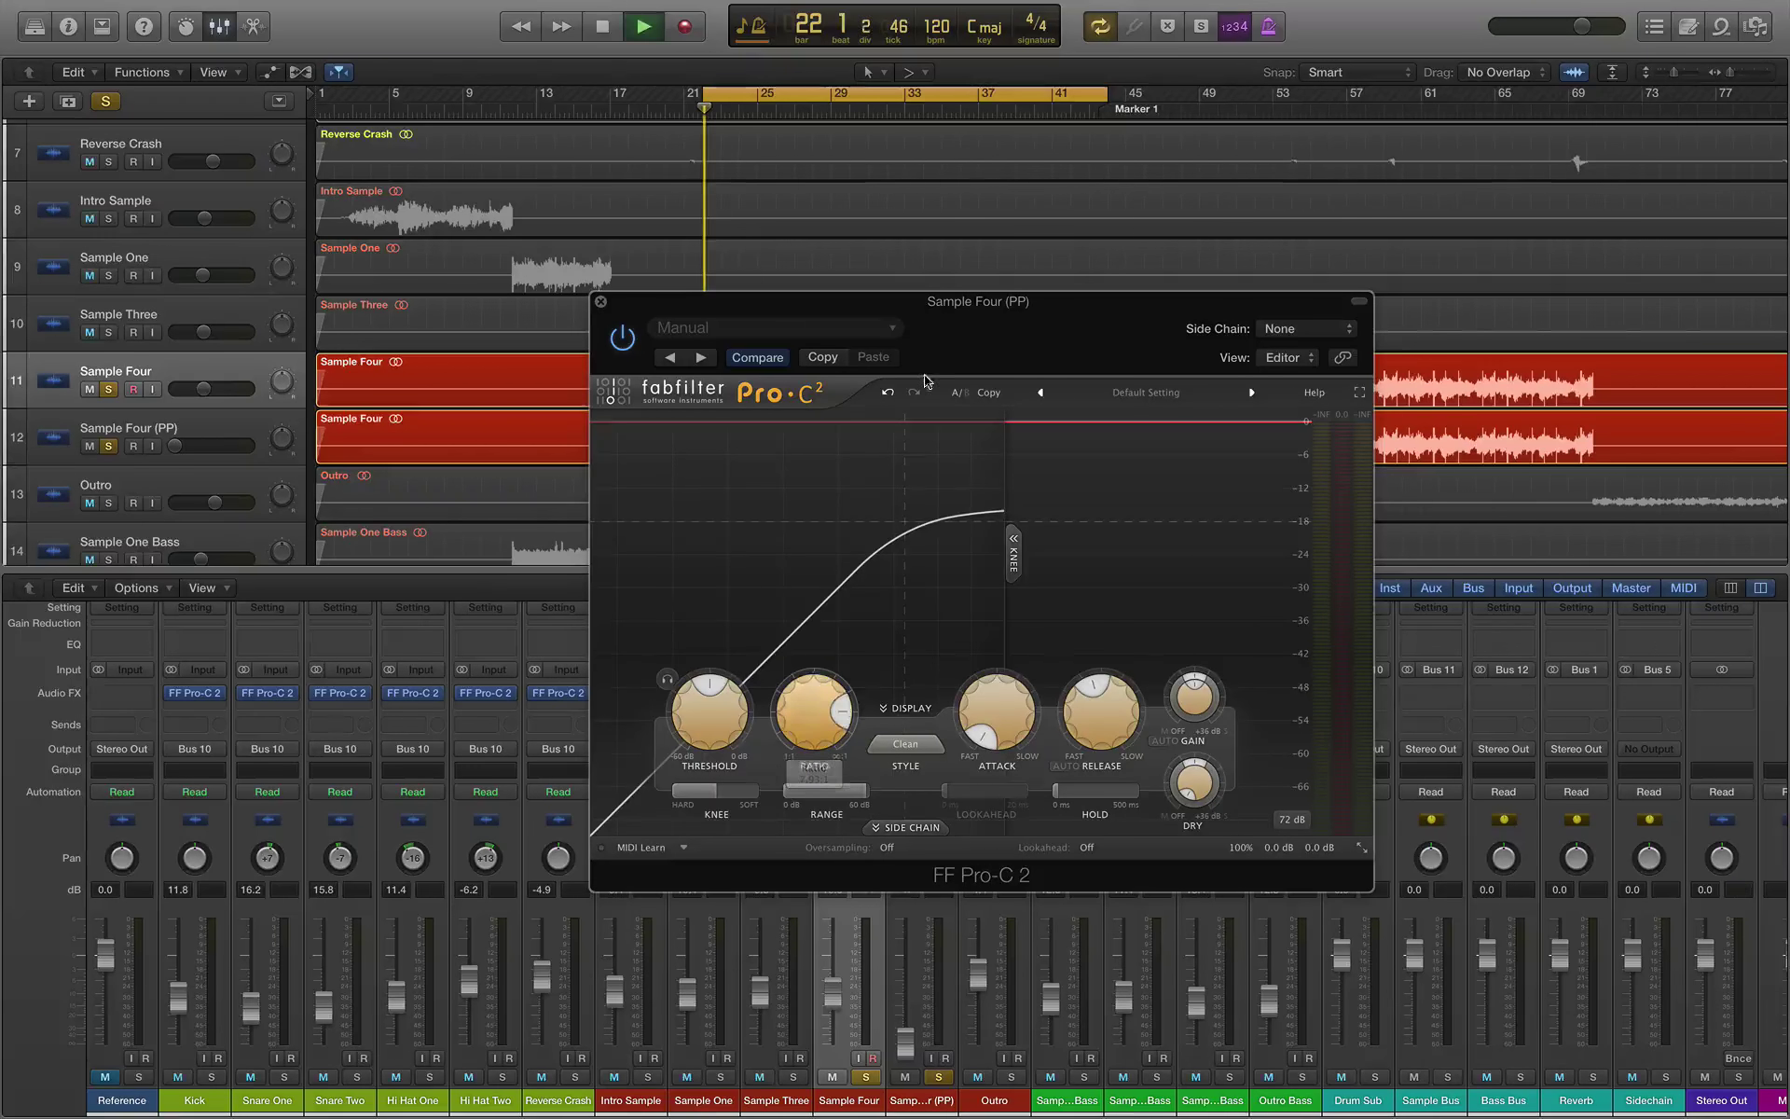
Step: Play the loop with only Sample Four (PP) soloed and raise that track's volume to -5.9 dB
{"action": "left_click_drag", "start_coordinate": [895, 301], "coordinate": [826, 376]}
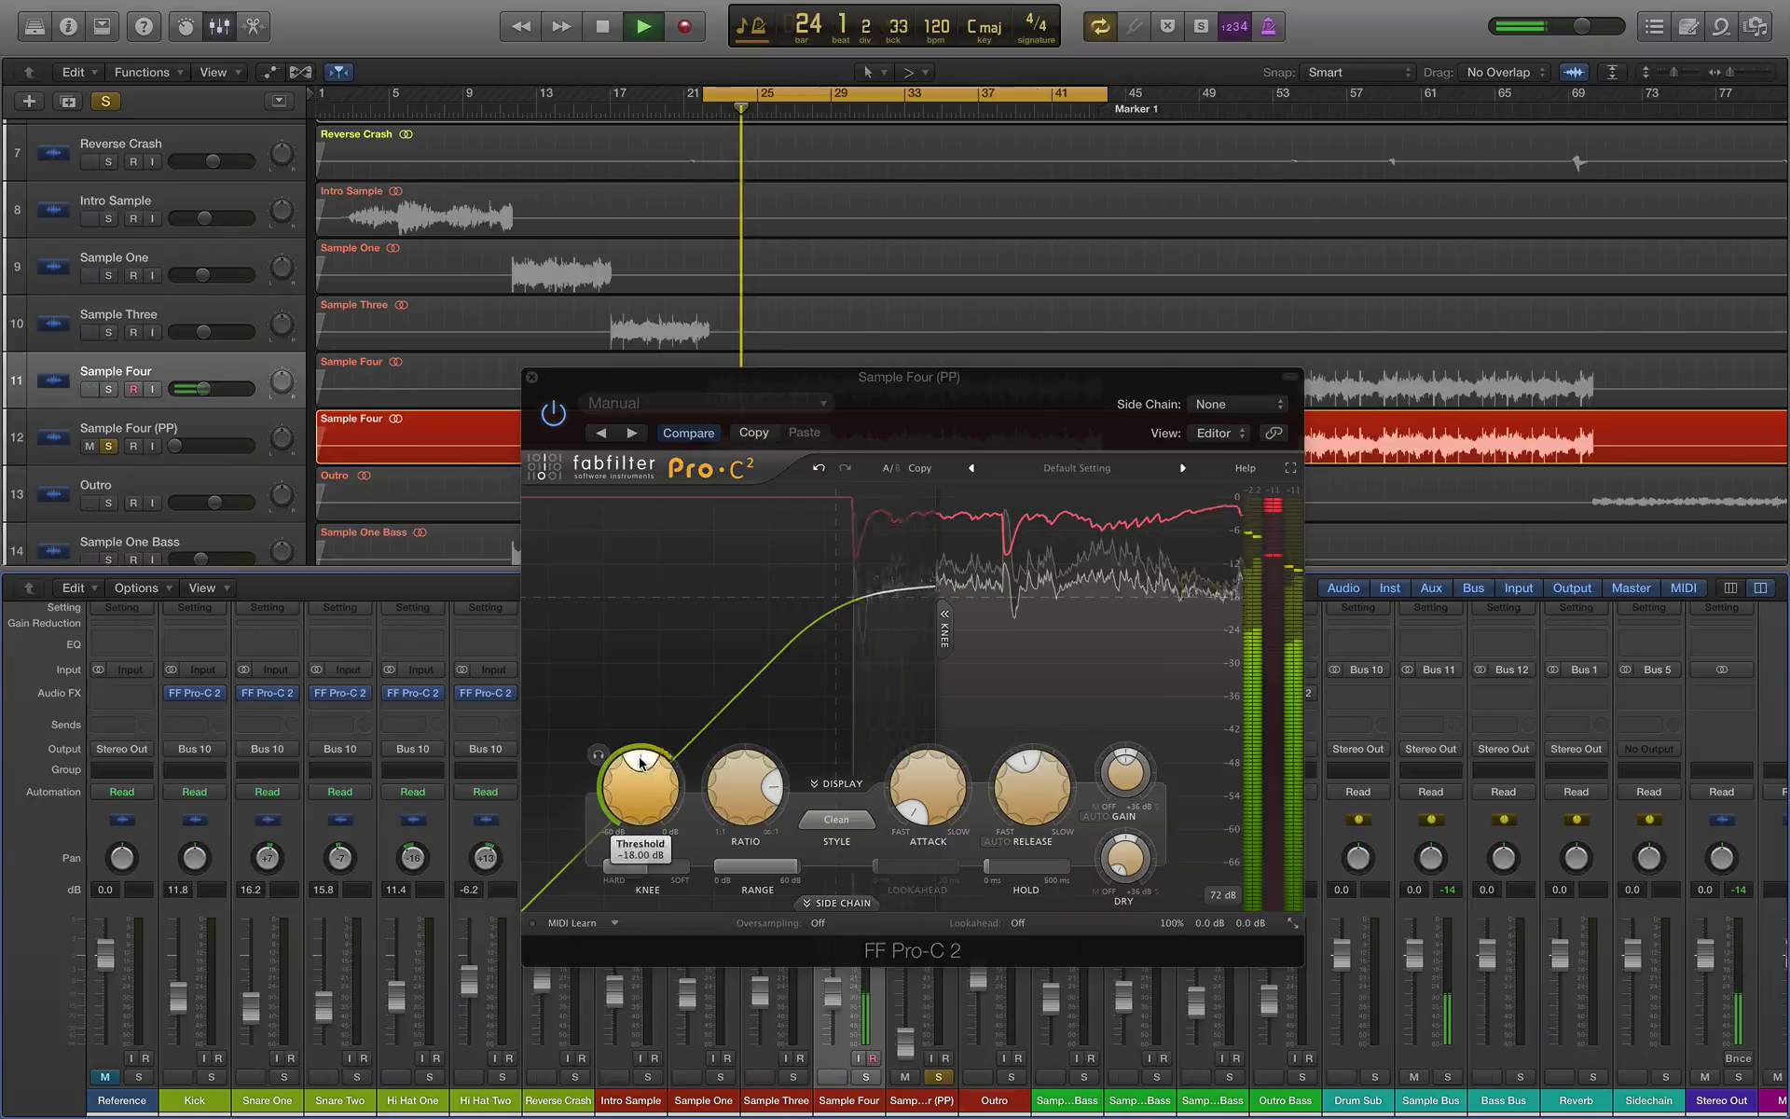
{"action": "left_click", "coordinate": [200, 439]}
{"action": "key", "text": "space"}
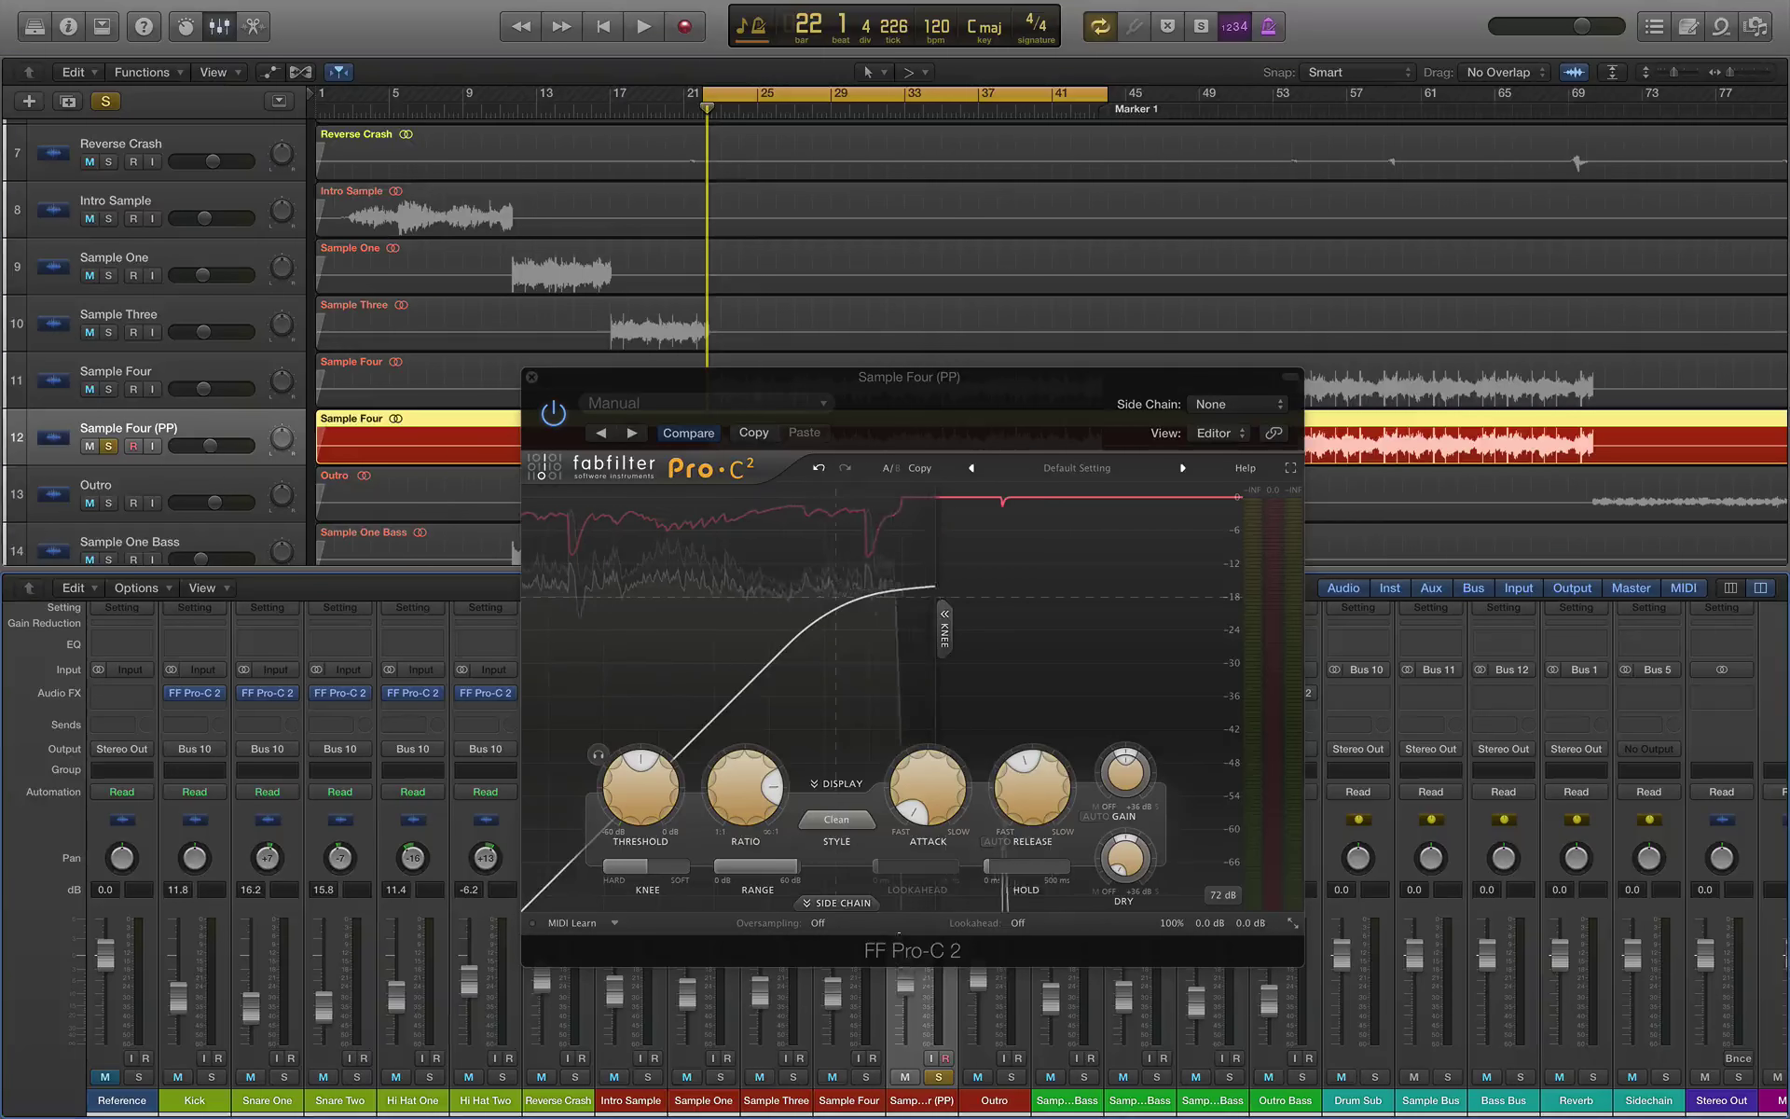
{"action": "key", "text": "space"}
Step: Lower the Sample Four (PP) compressor's threshold to about -25 dB and set its knee to hard
{"action": "left_click_drag", "start_coordinate": [594, 399], "coordinate": [456, 318]}
{"action": "left_click_drag", "start_coordinate": [503, 705], "coordinate": [489, 686]}
{"action": "key", "text": "space"}
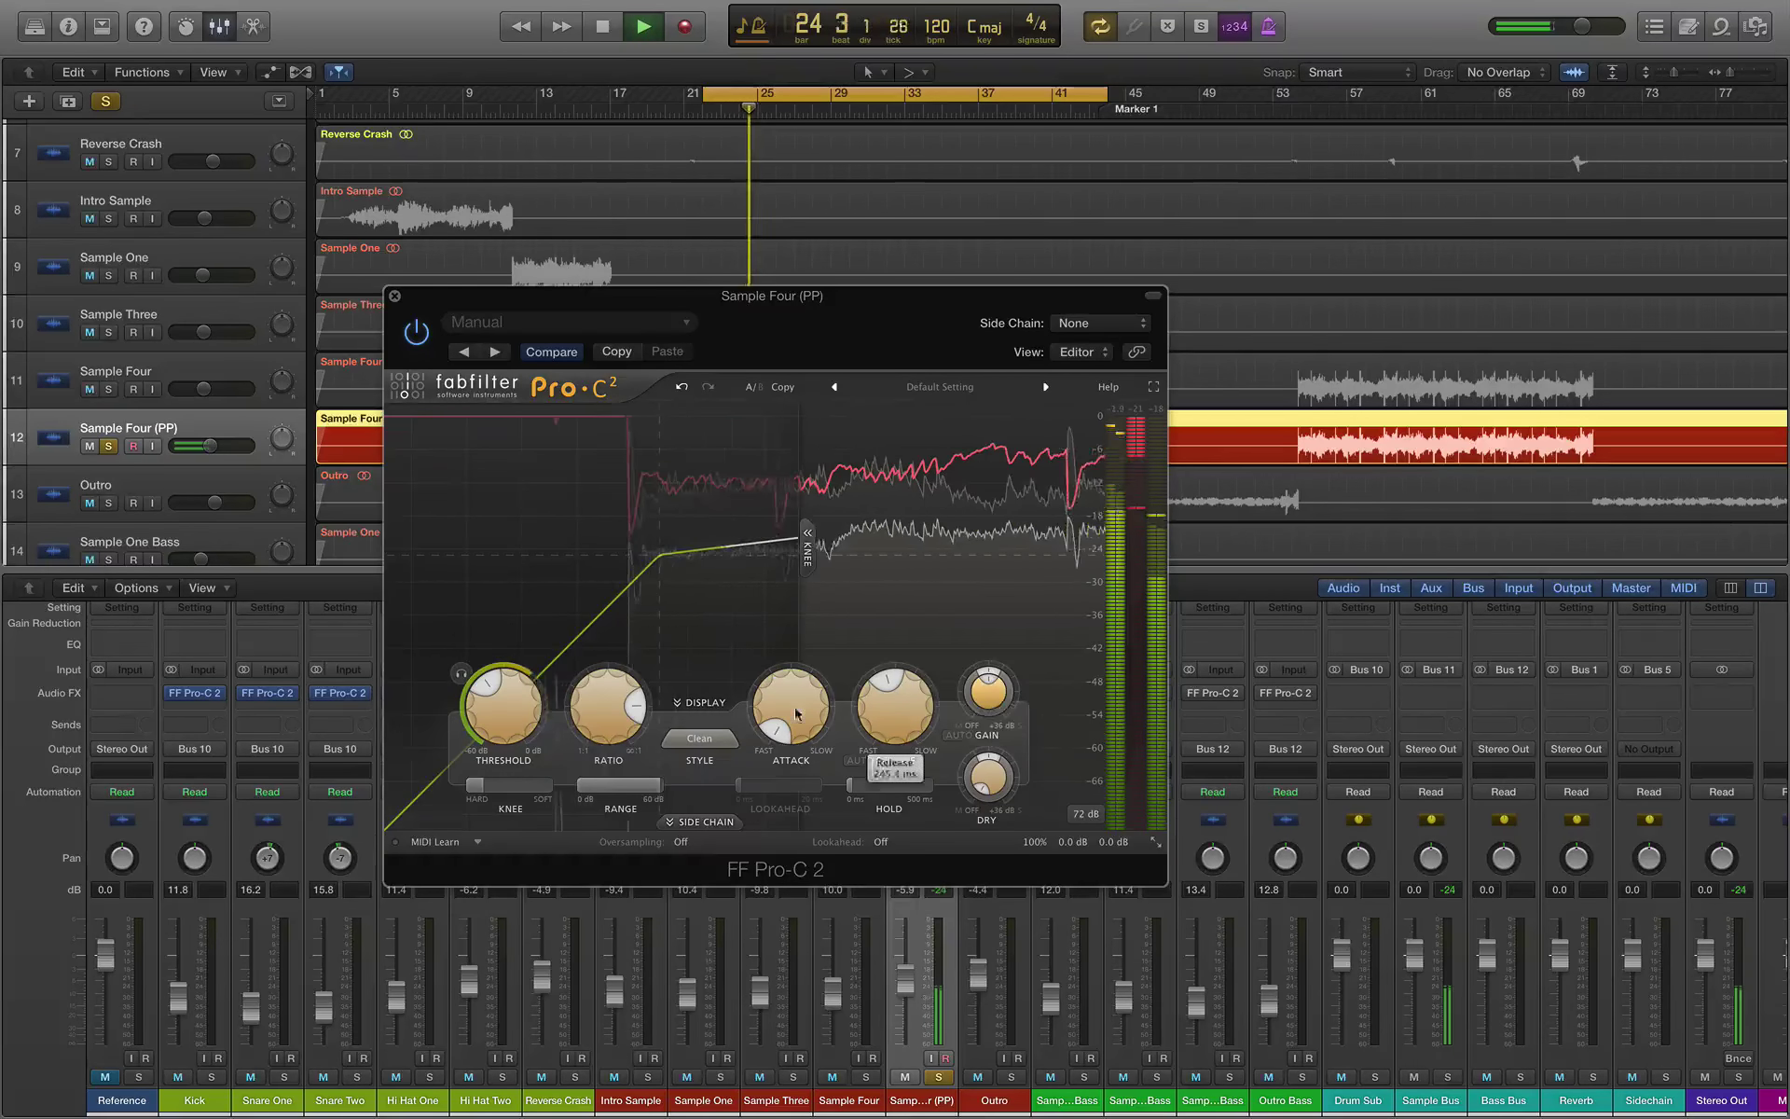
Step: Set the Sample Four (PP) compressor's ratio to 6.89:1 and attack to 0.69 ms, and lengthen its release, replaying from bar 22
{"action": "scroll", "coordinate": [632, 701], "scroll_direction": "down", "scroll_amount": 2}
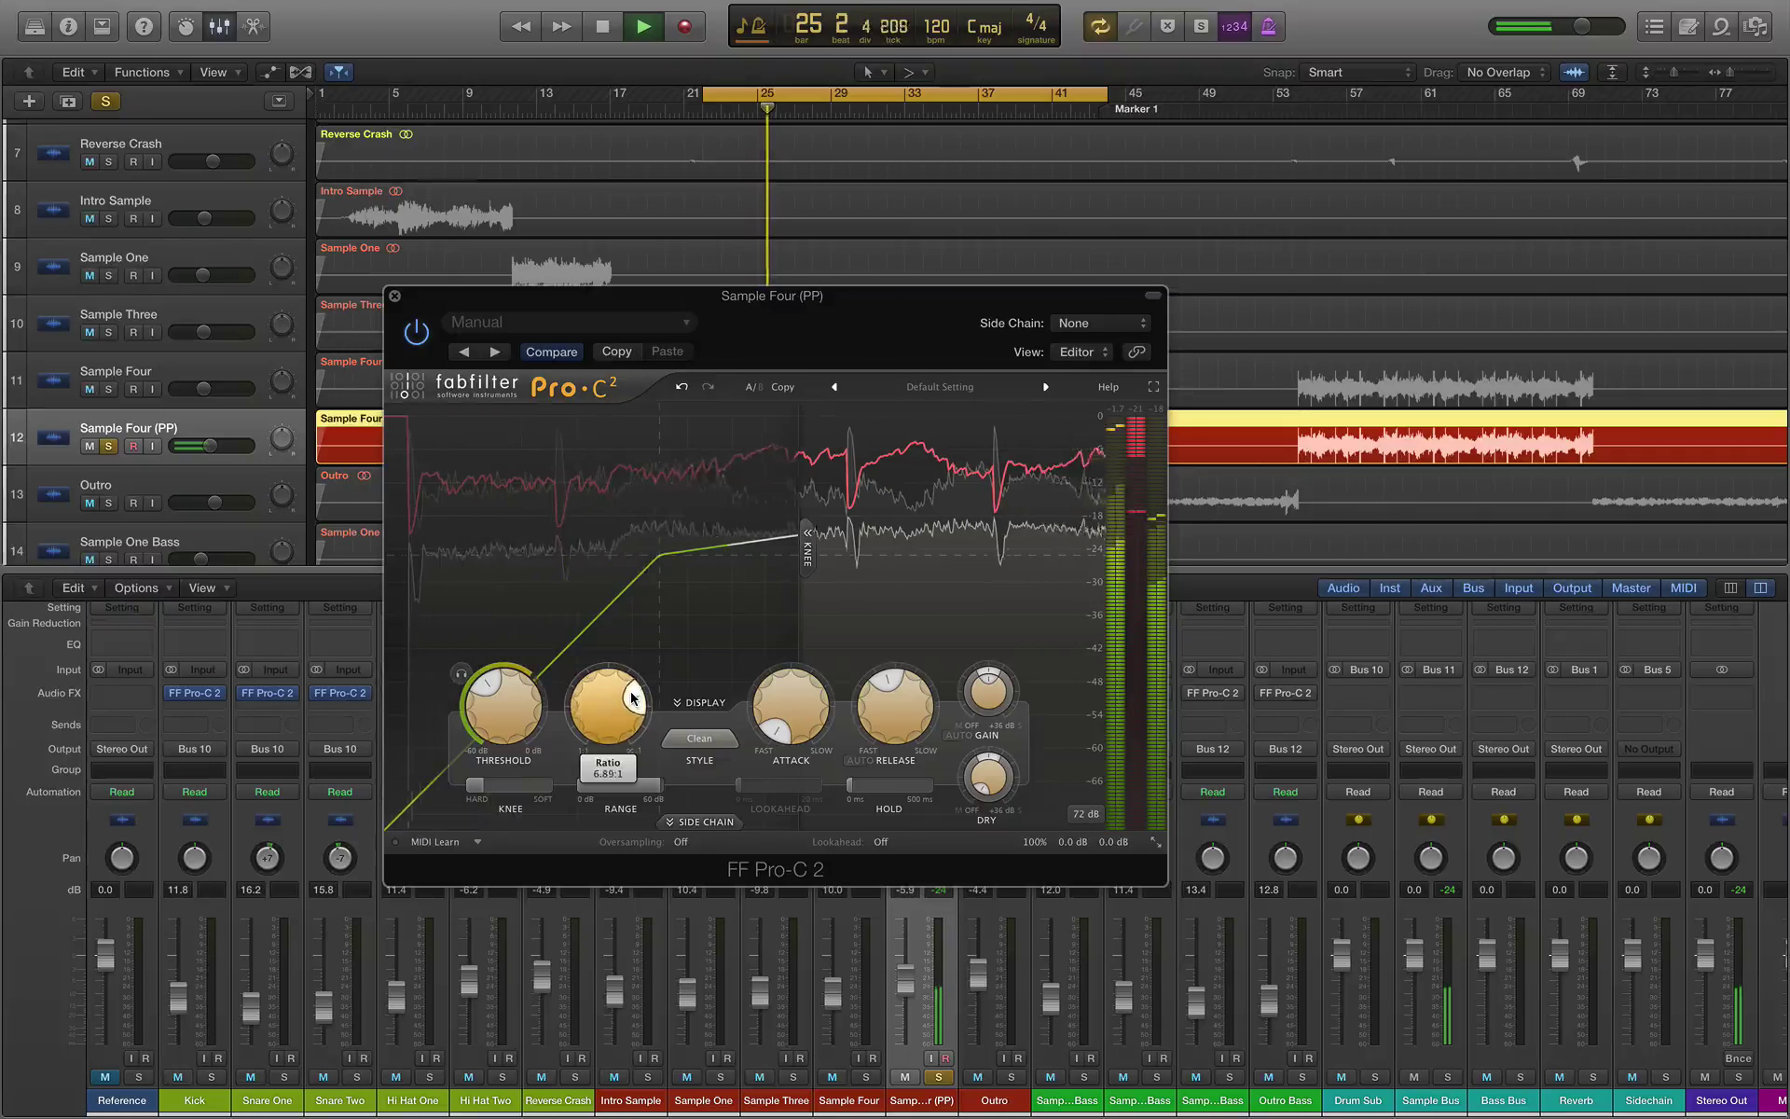
{"action": "mouse_move", "coordinate": [765, 707]}
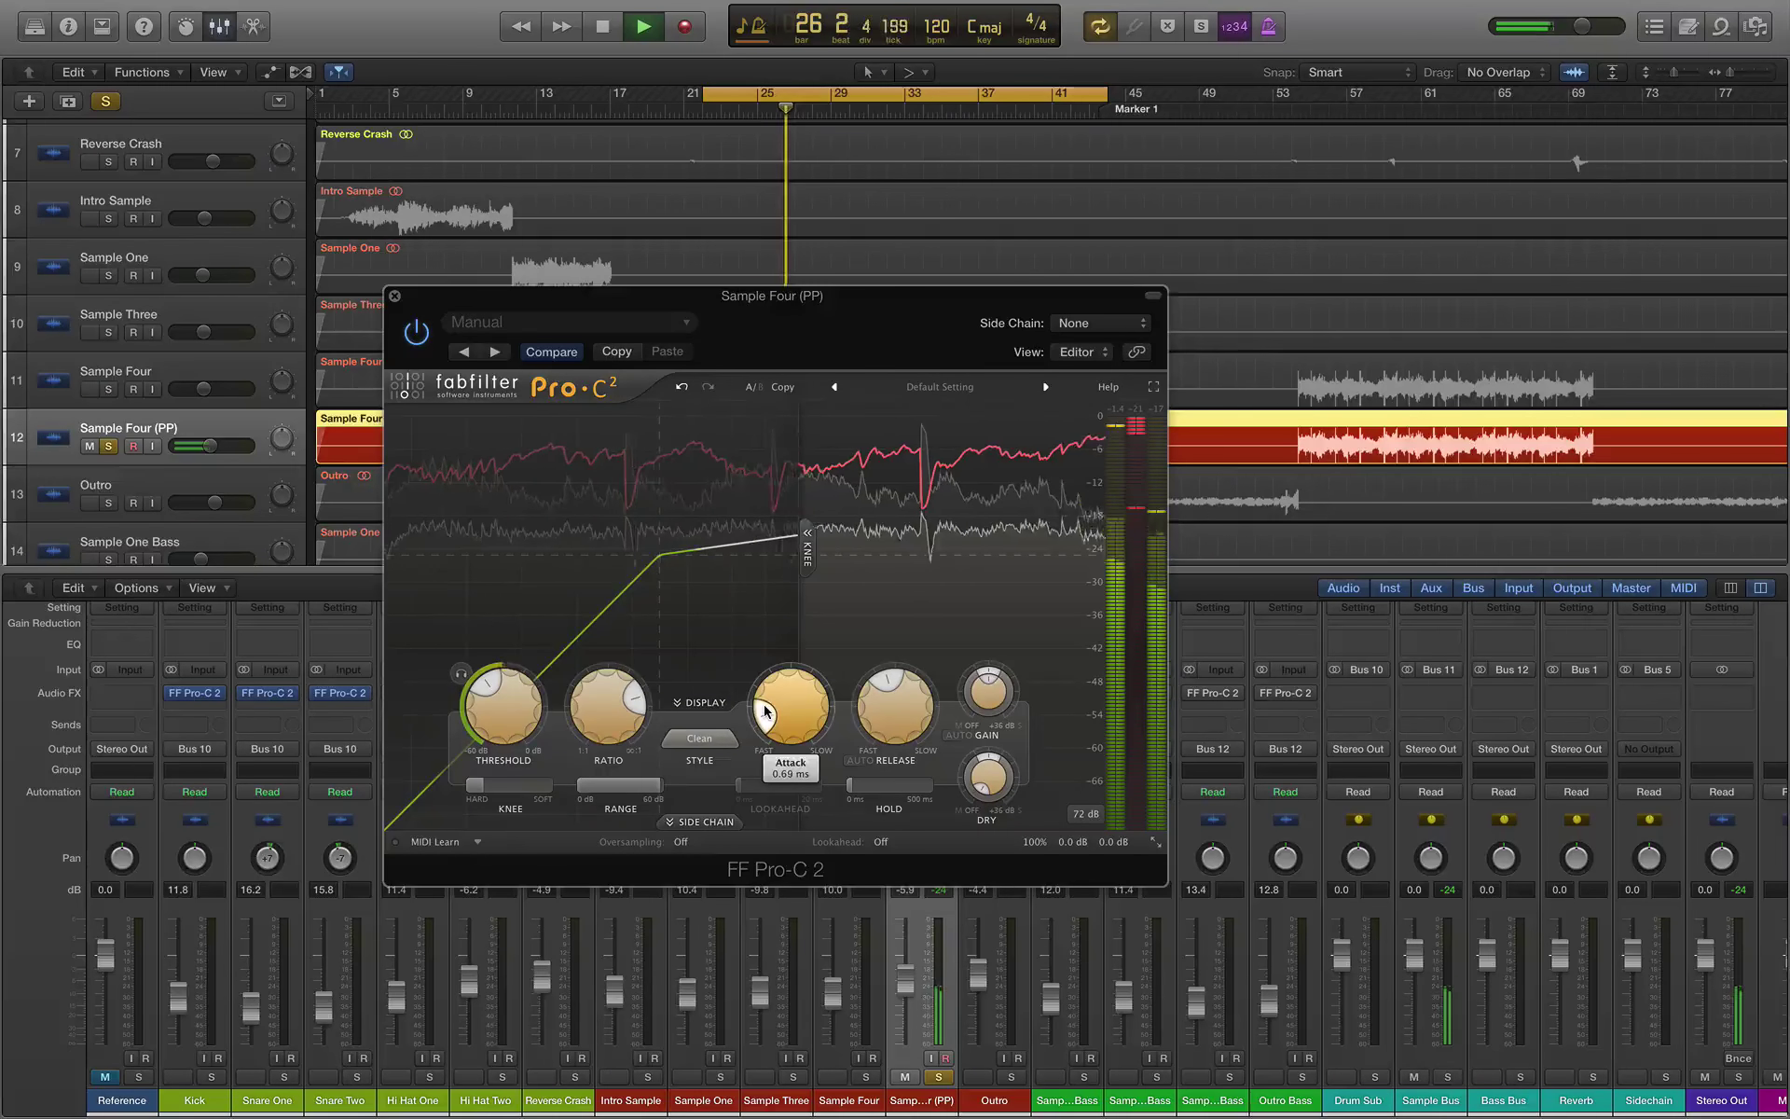
{"action": "mouse_move", "coordinate": [897, 690]}
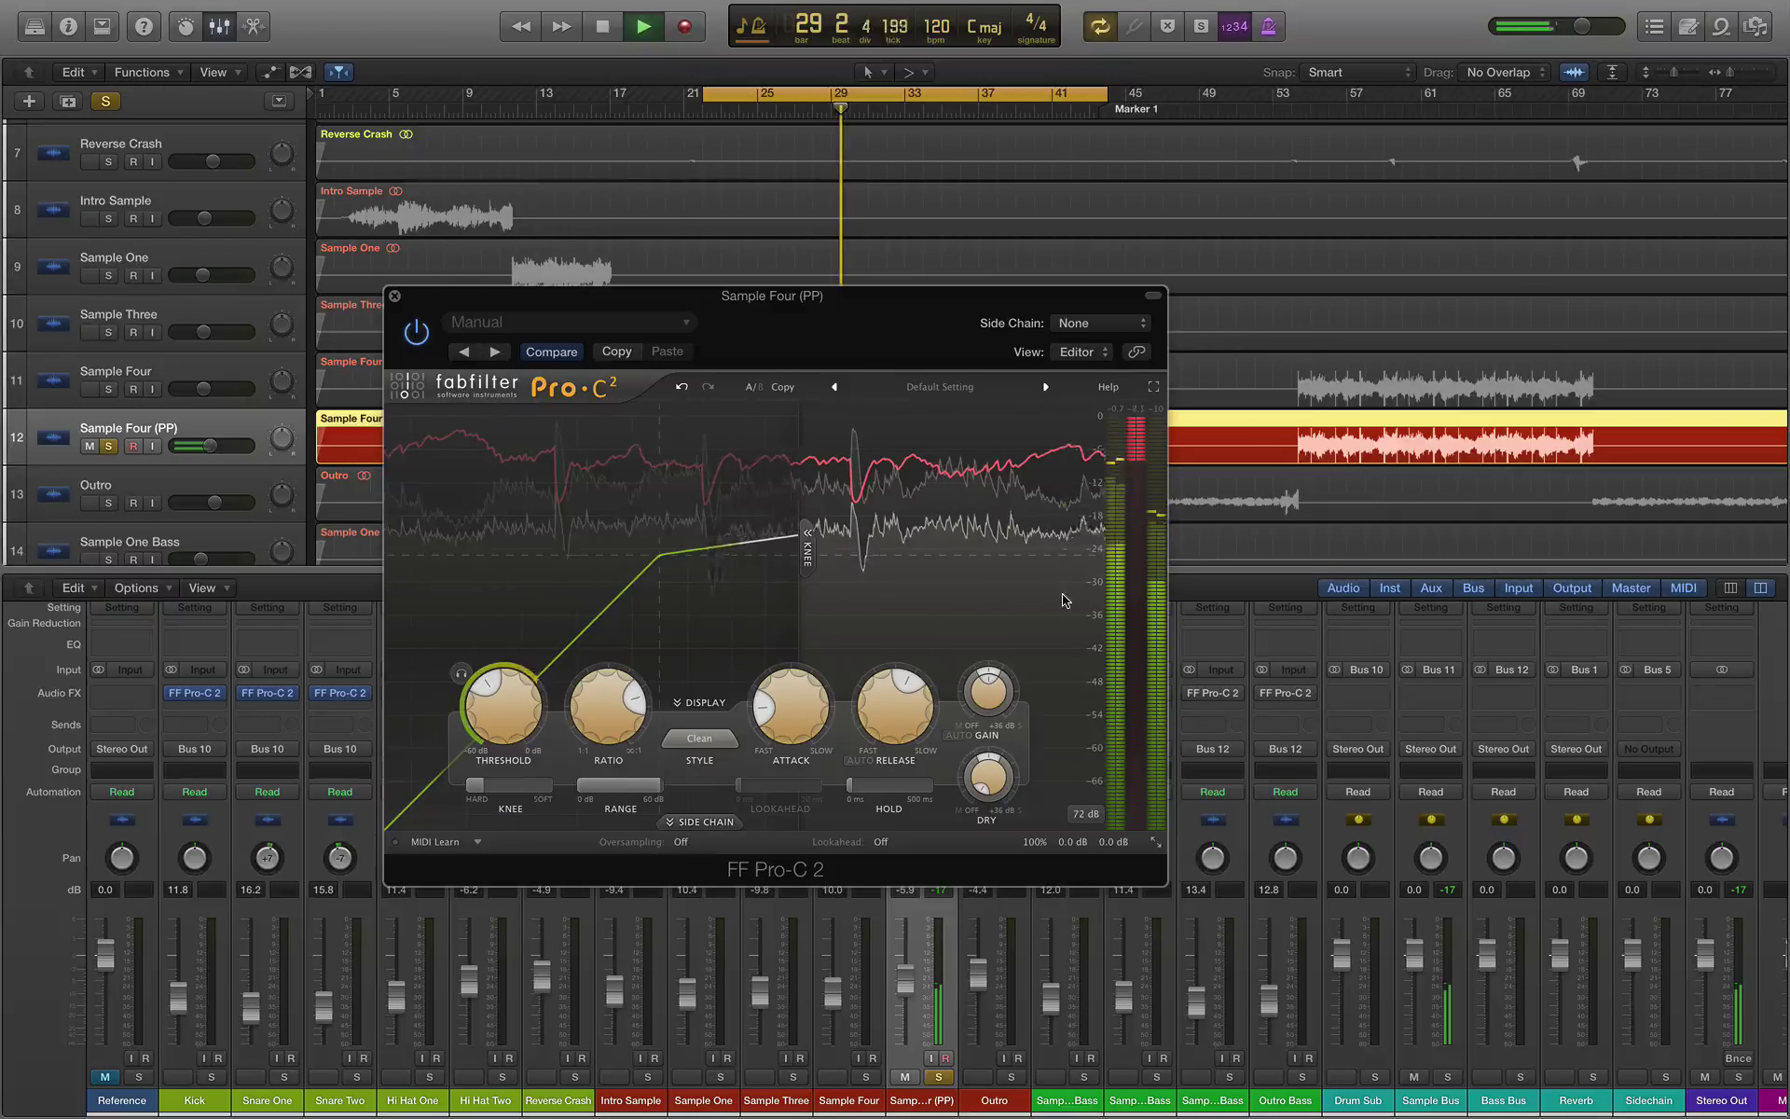
{"action": "key", "text": "Return"}
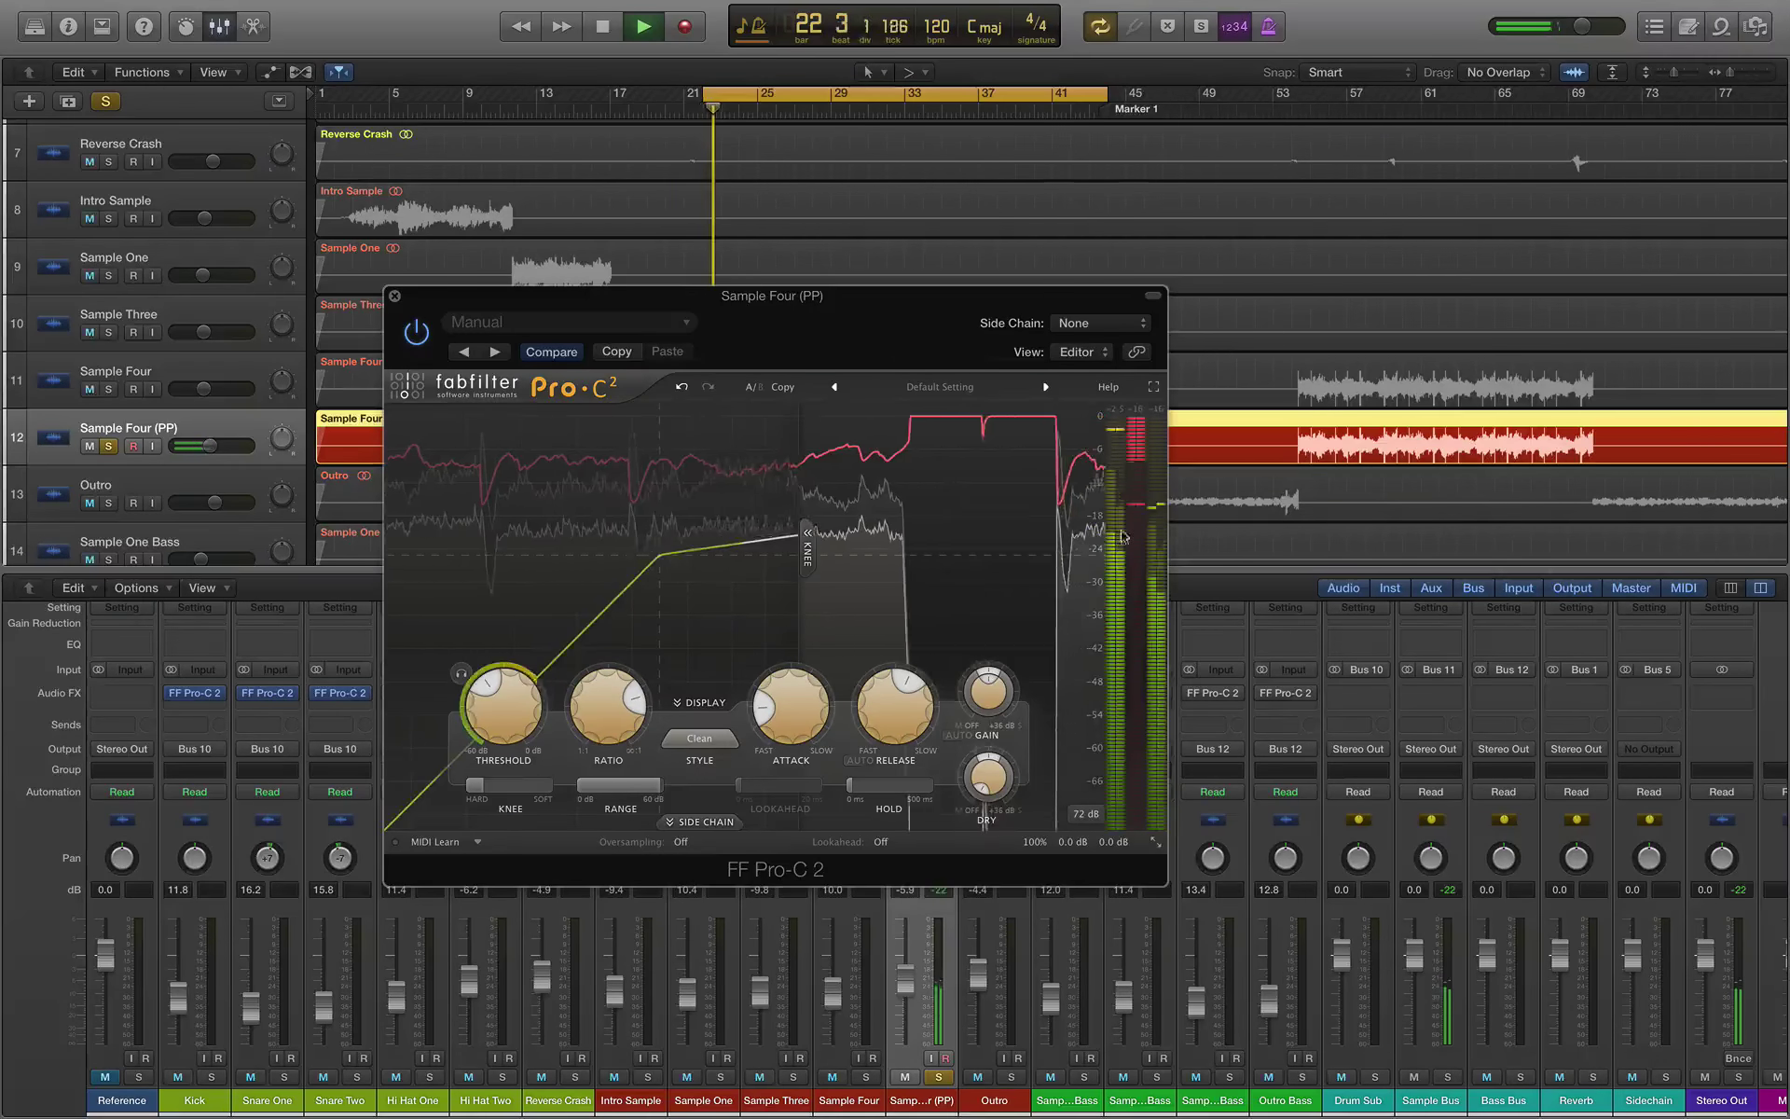
Step: Stop playback, close the Sample Four (PP) compressor and turn off the track's solo with its fader fully down
{"action": "key", "text": "space"}
{"action": "key", "text": "super+w"}
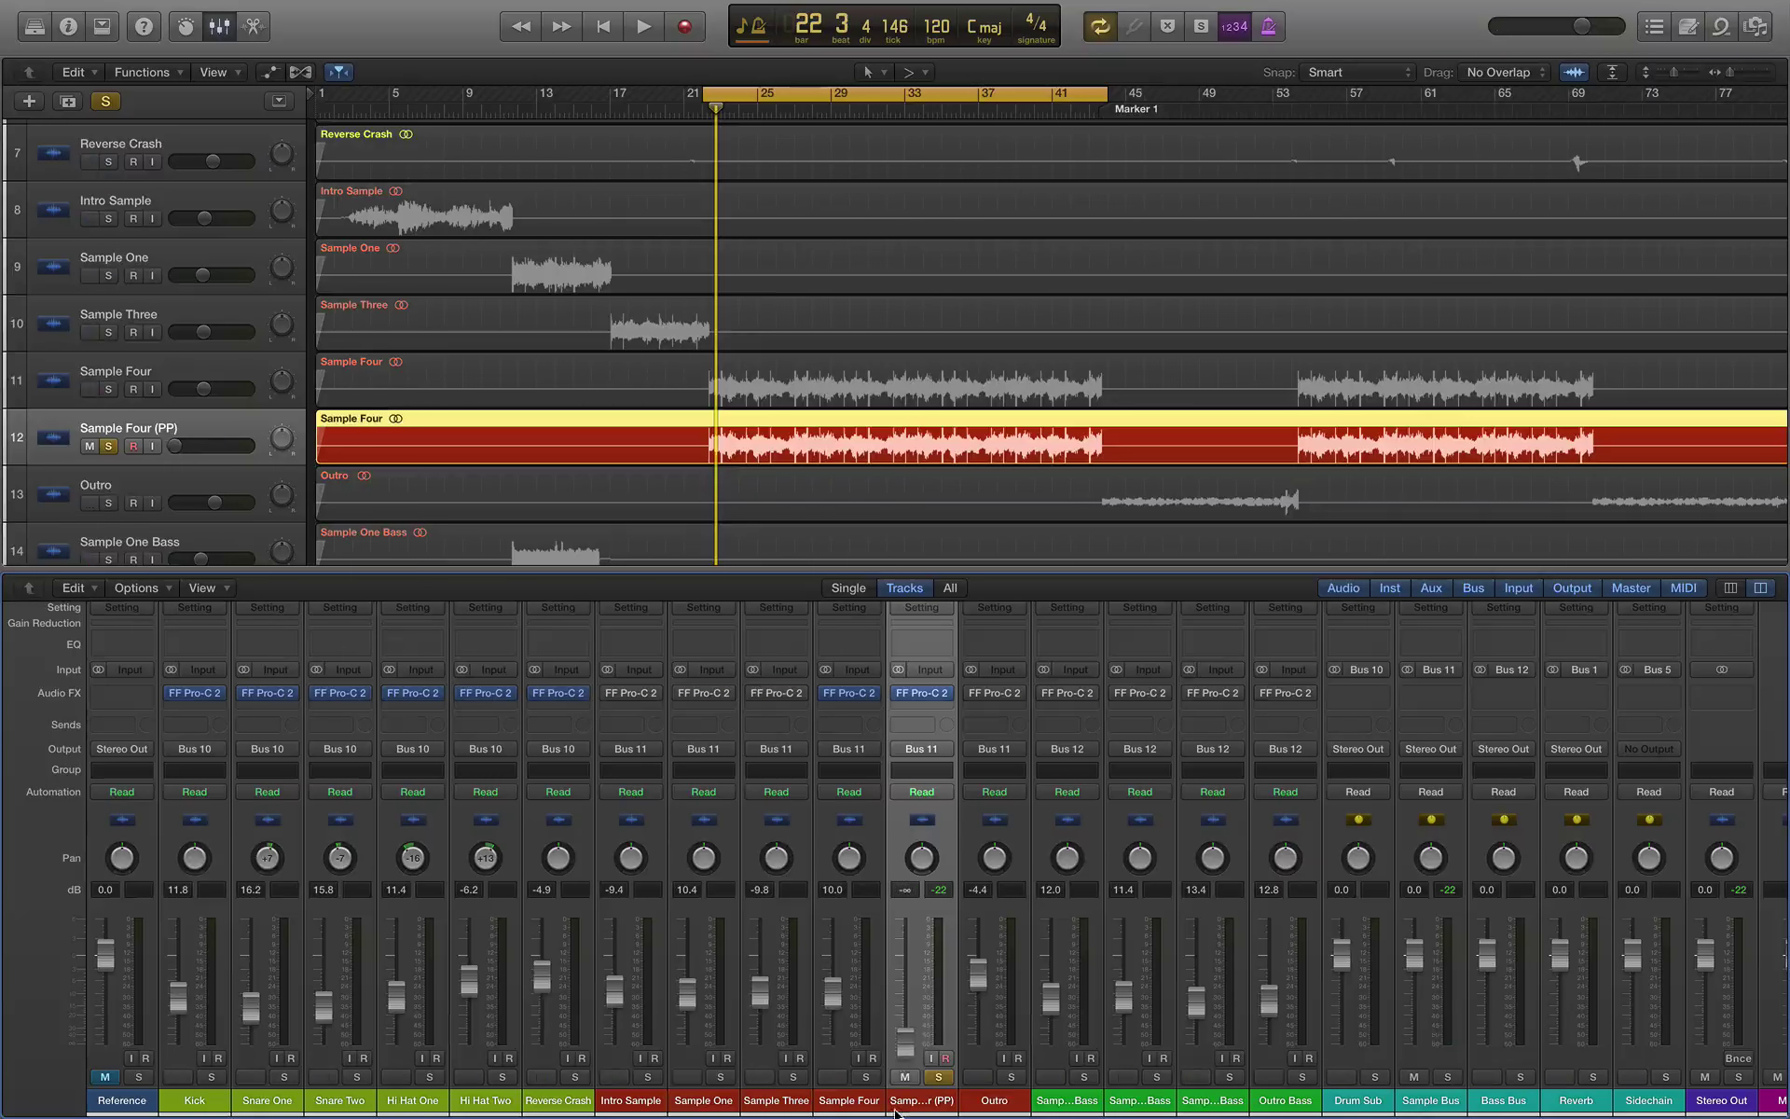
{"action": "left_click", "coordinate": [935, 1078]}
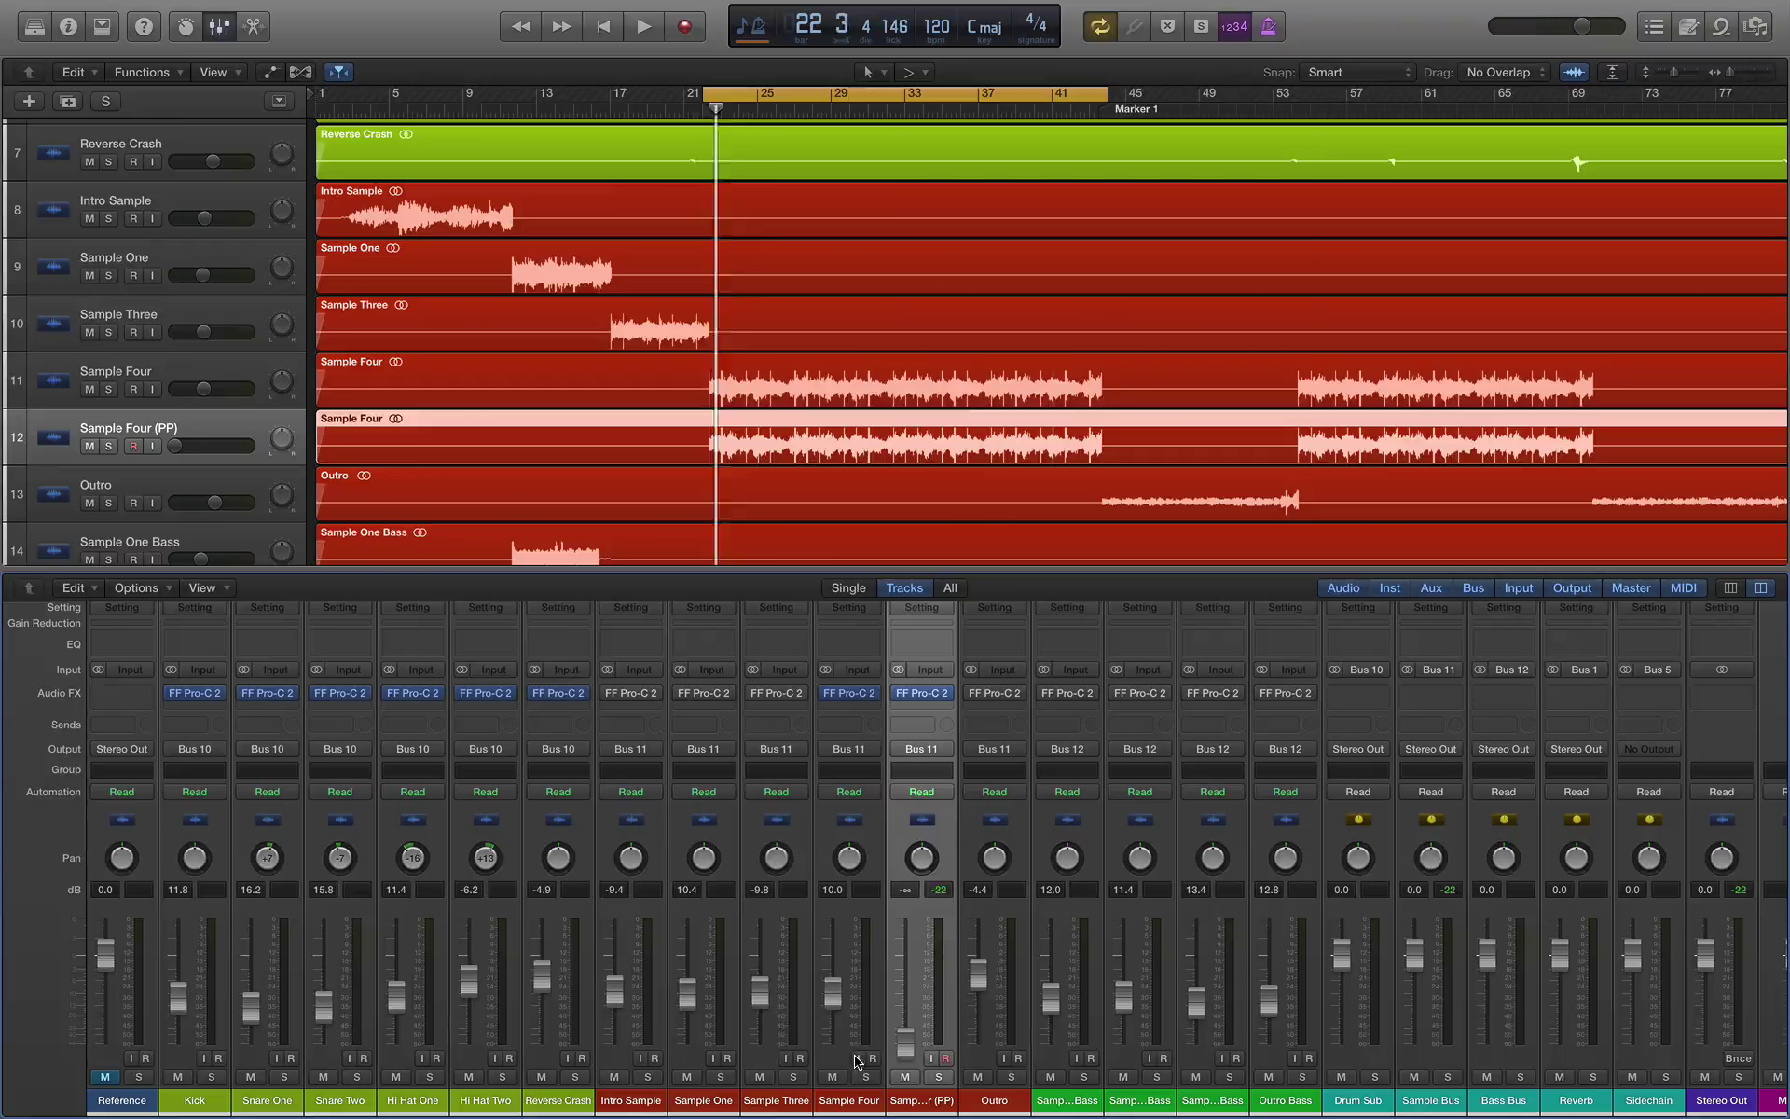
Step: Play the full mix, blend in Sample Four (PP) at -15.6 dB and mute the track for comparison
{"action": "key", "text": "space"}
{"action": "left_click_drag", "start_coordinate": [904, 1040], "coordinate": [906, 1015]}
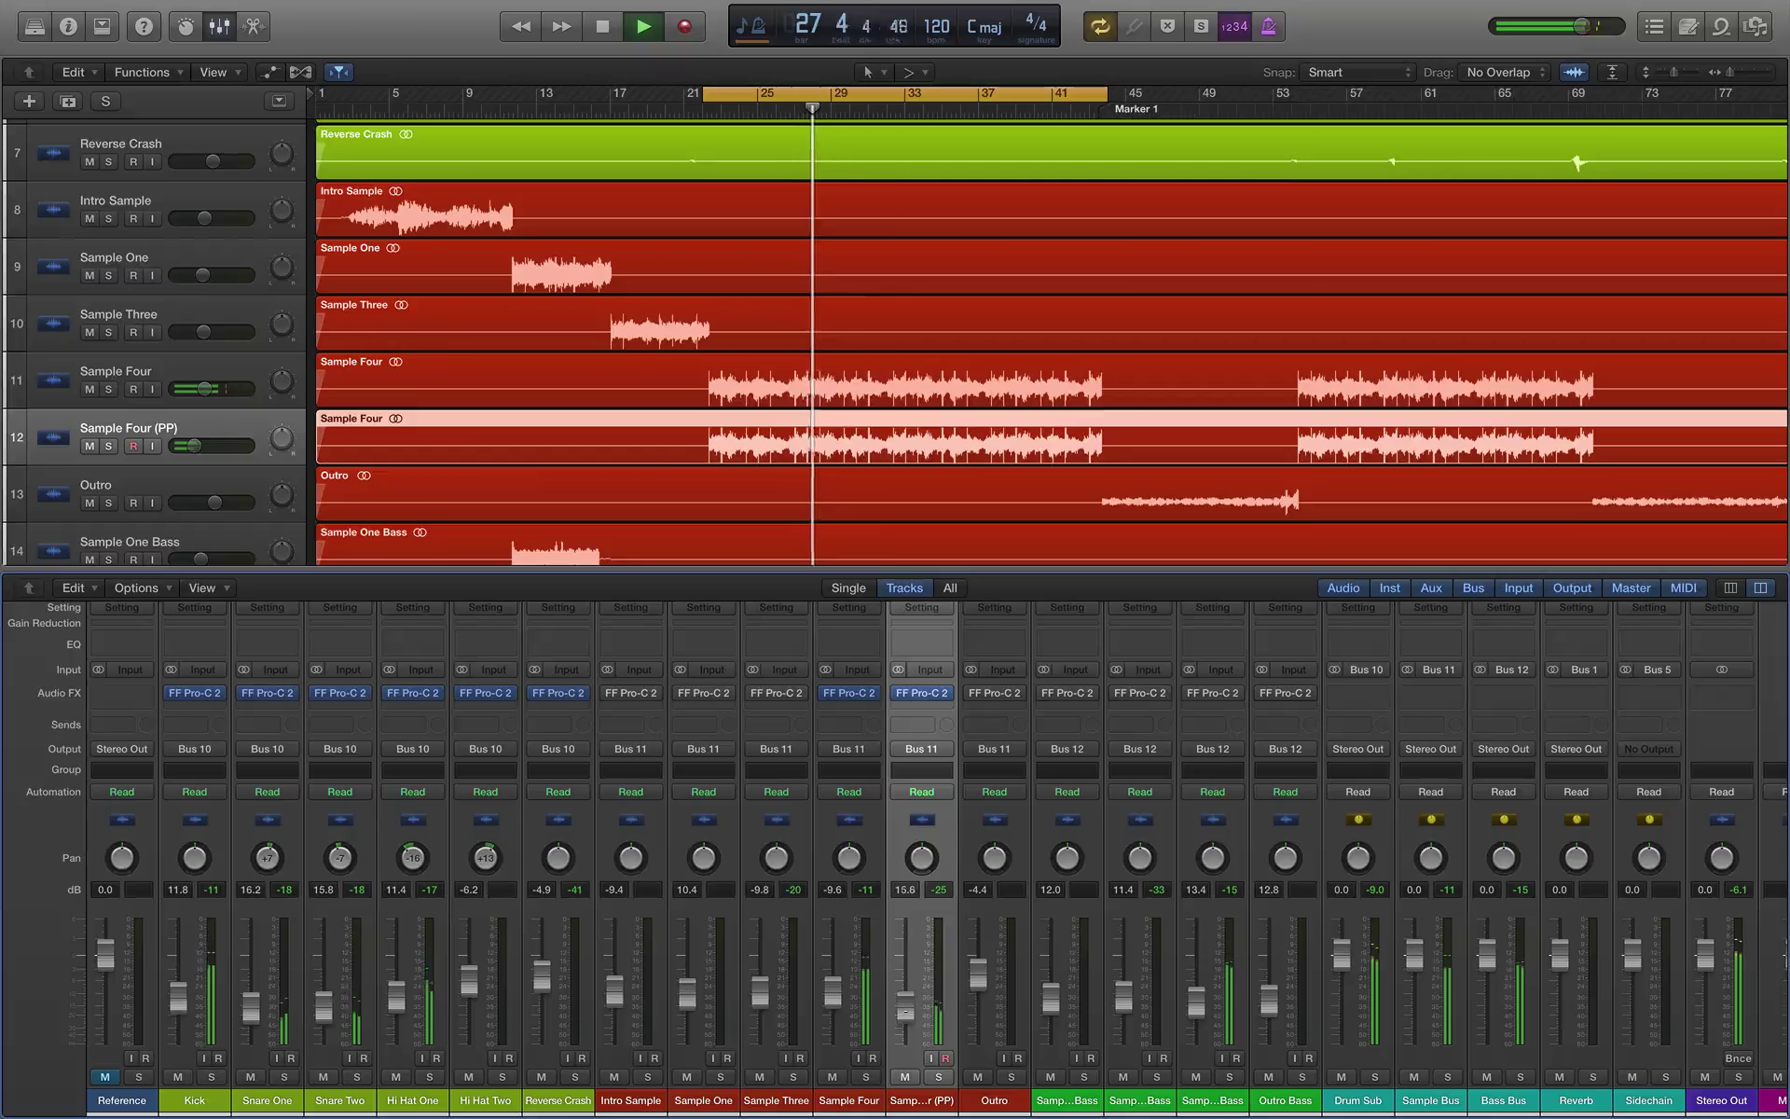
{"action": "left_click", "coordinate": [904, 1077]}
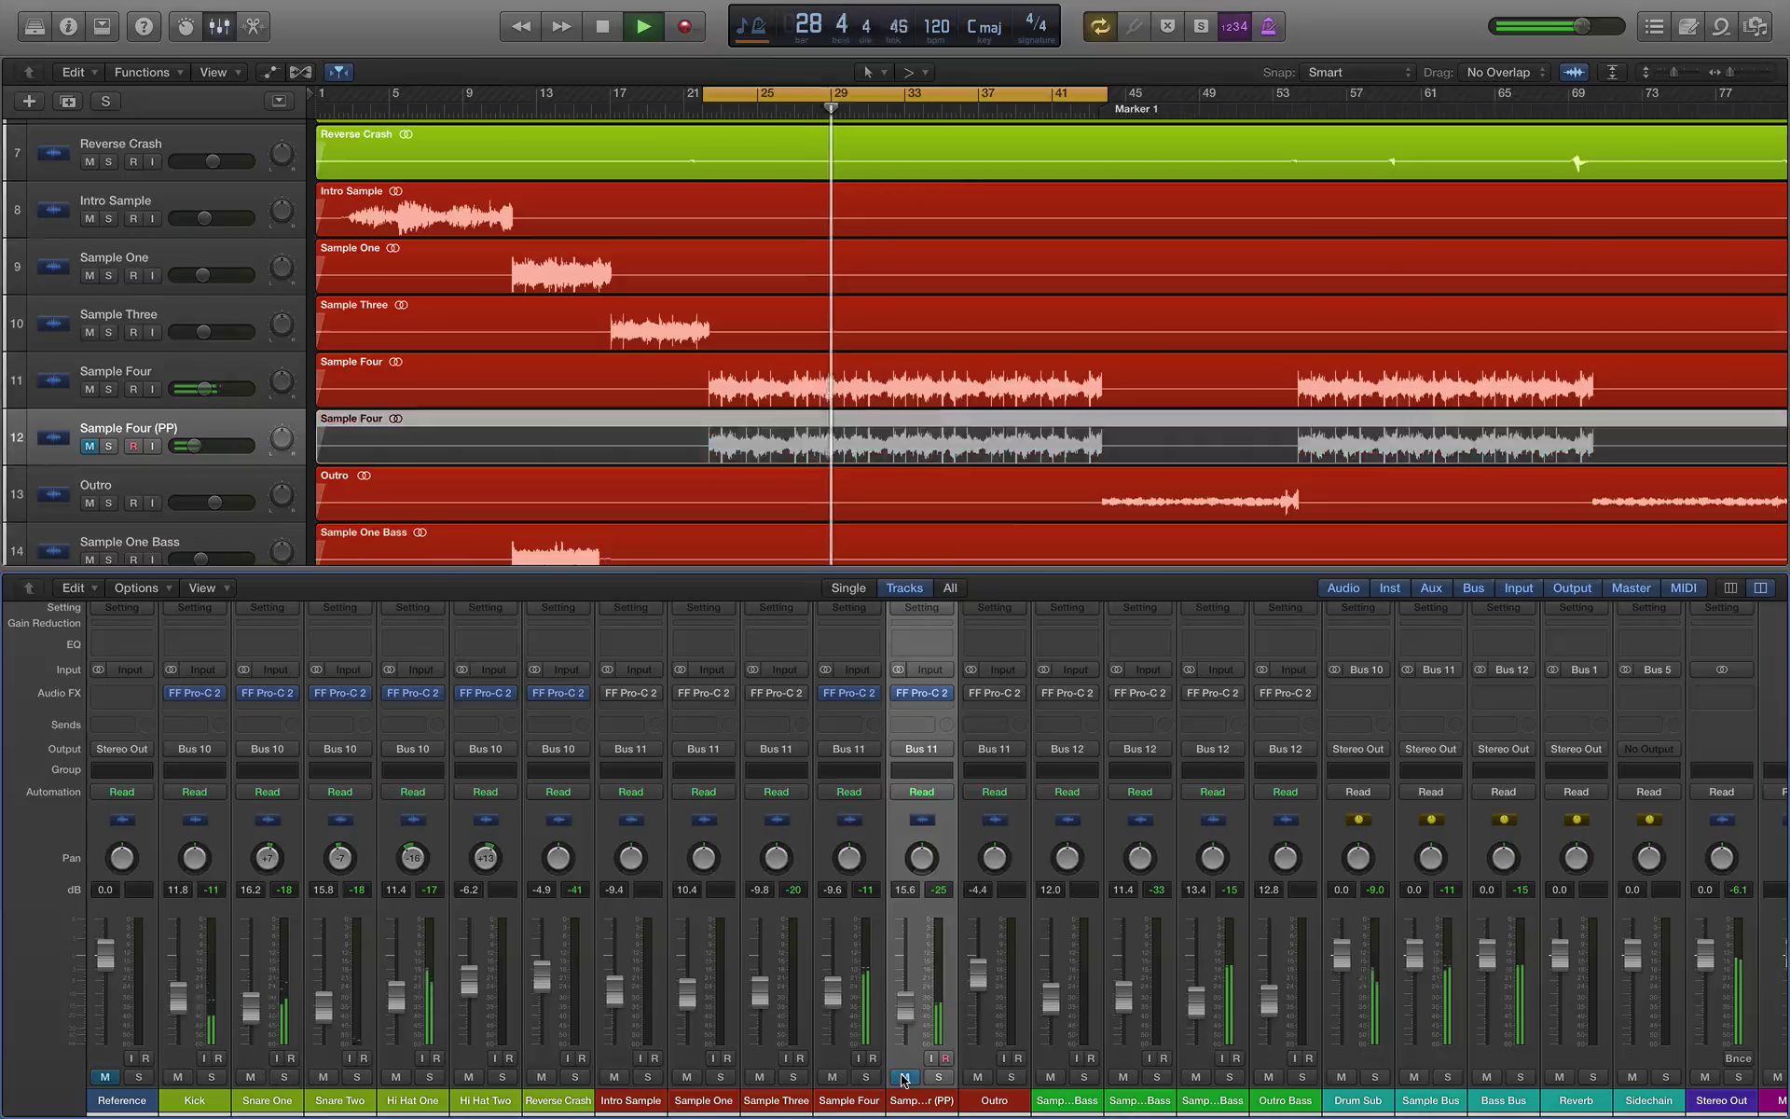
Step: Unmute Sample Four (PP) and replay the mix from bar 22, toggling its mute to compare with and without it
{"action": "key", "text": "space"}
{"action": "left_click", "coordinate": [905, 1077]}
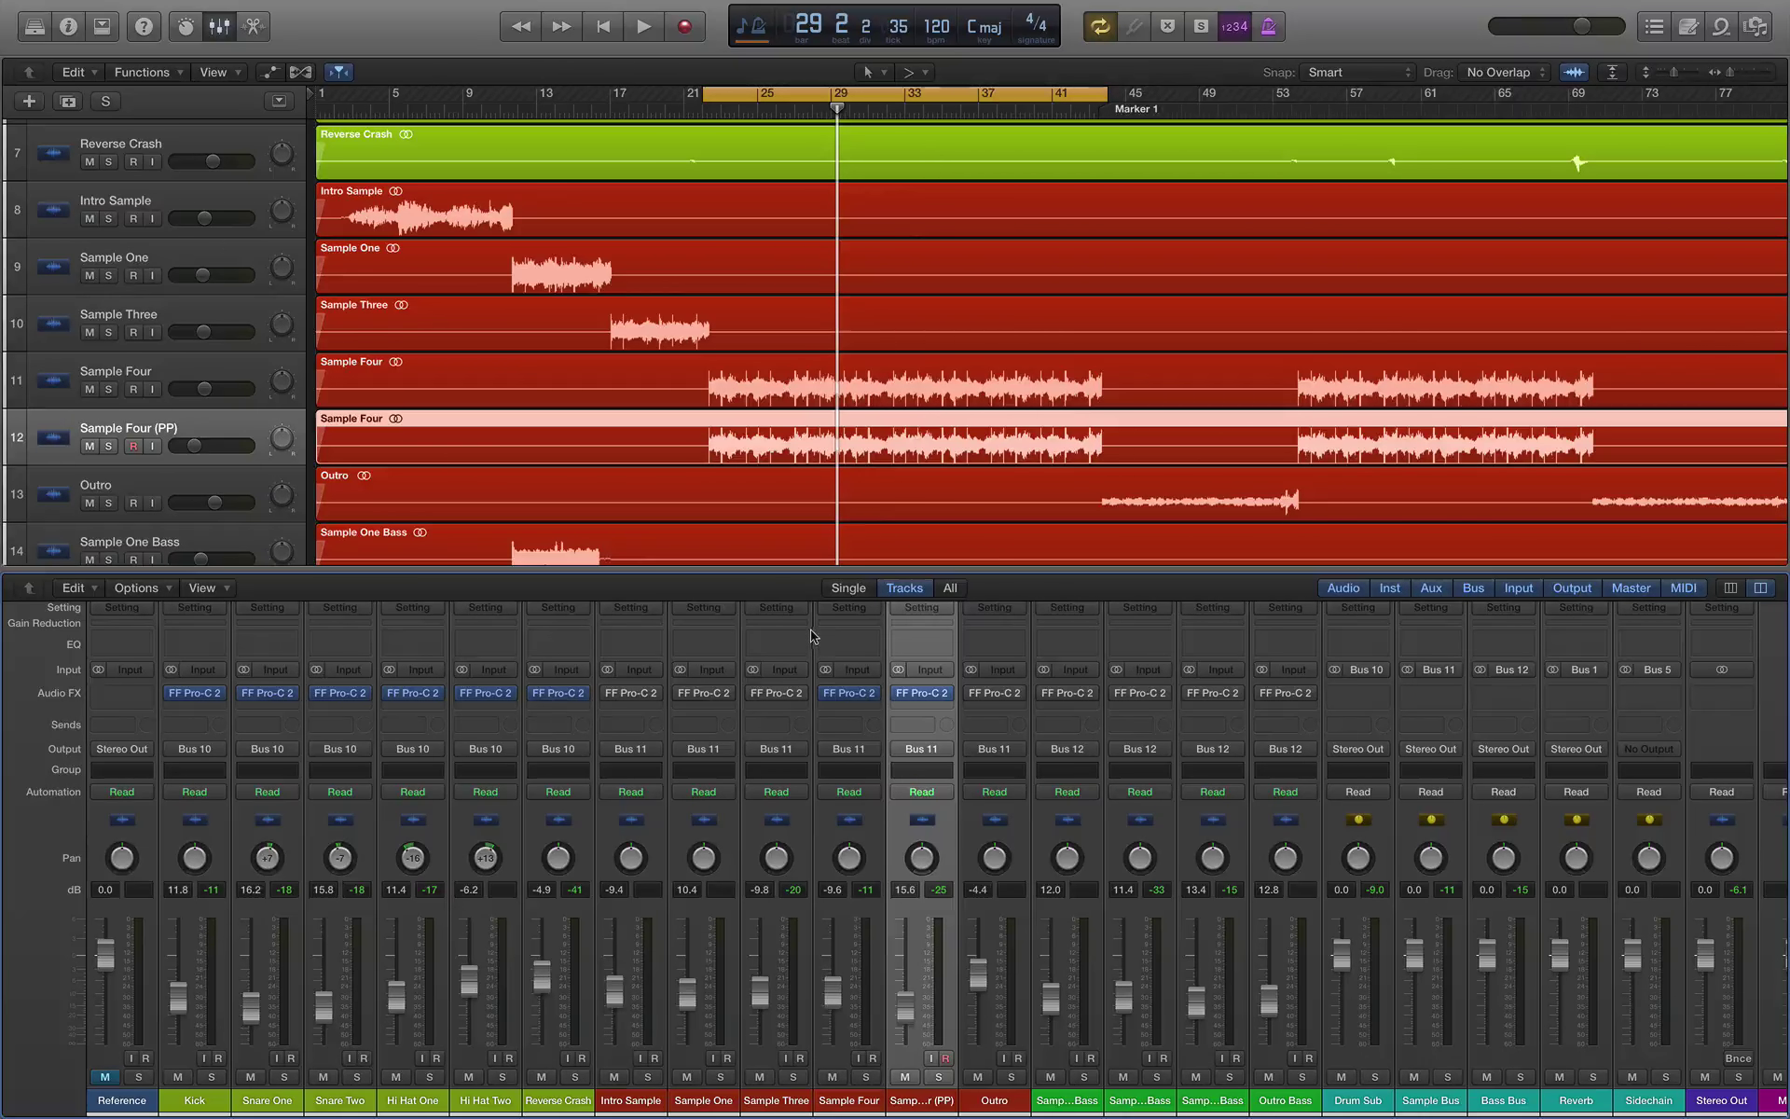
{"action": "key", "text": "space"}
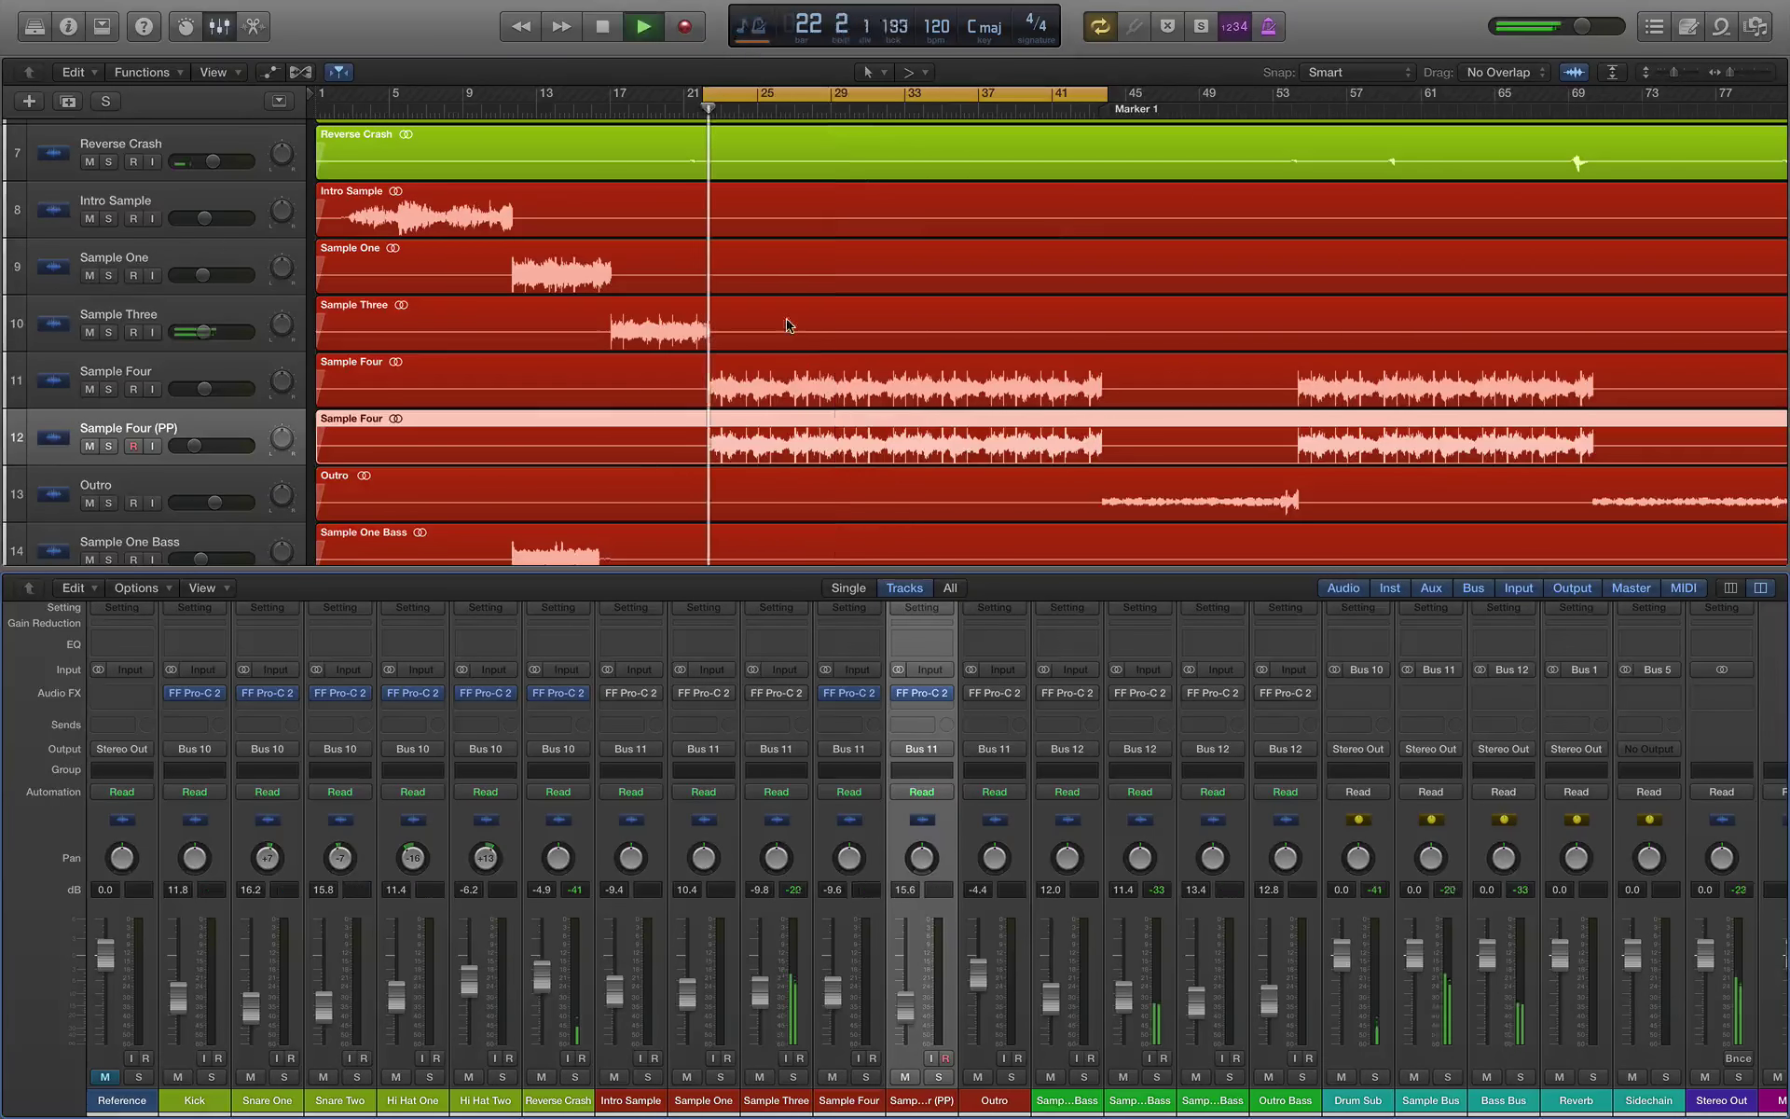
{"action": "left_click", "coordinate": [906, 1077]}
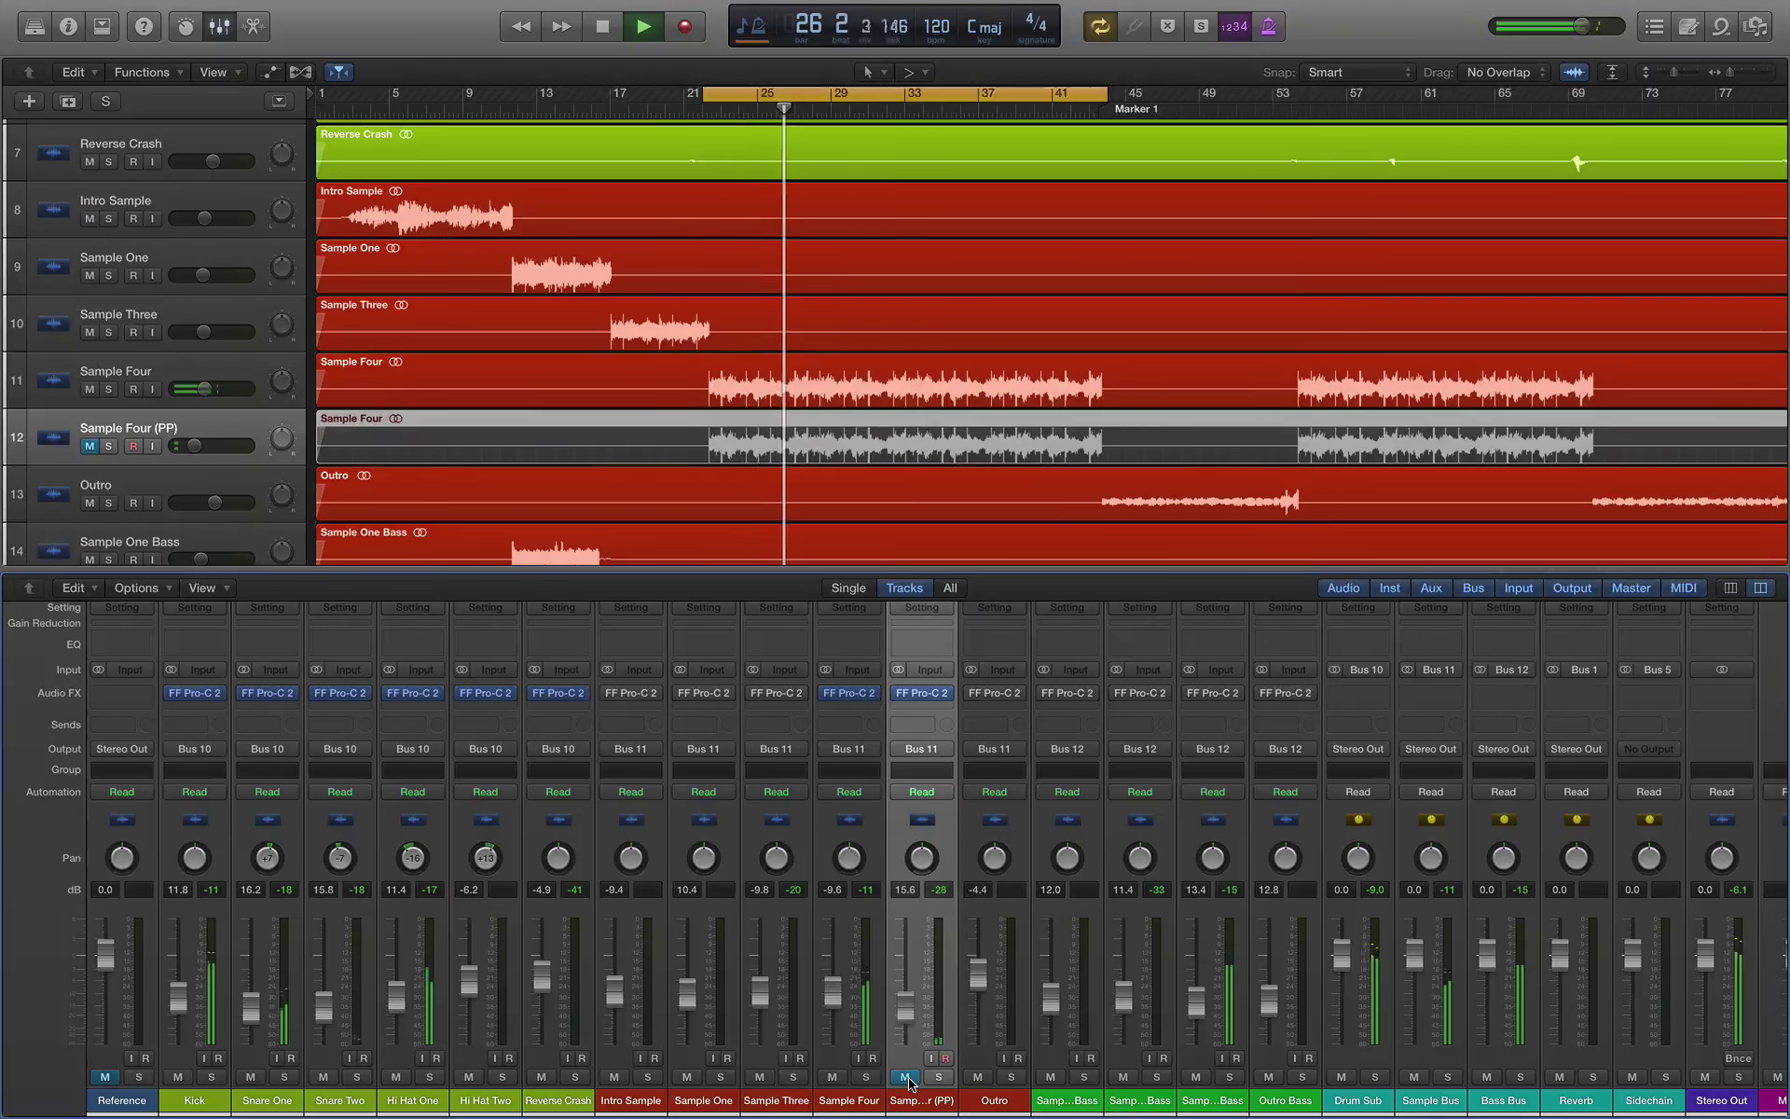
{"action": "left_click", "coordinate": [906, 1077]}
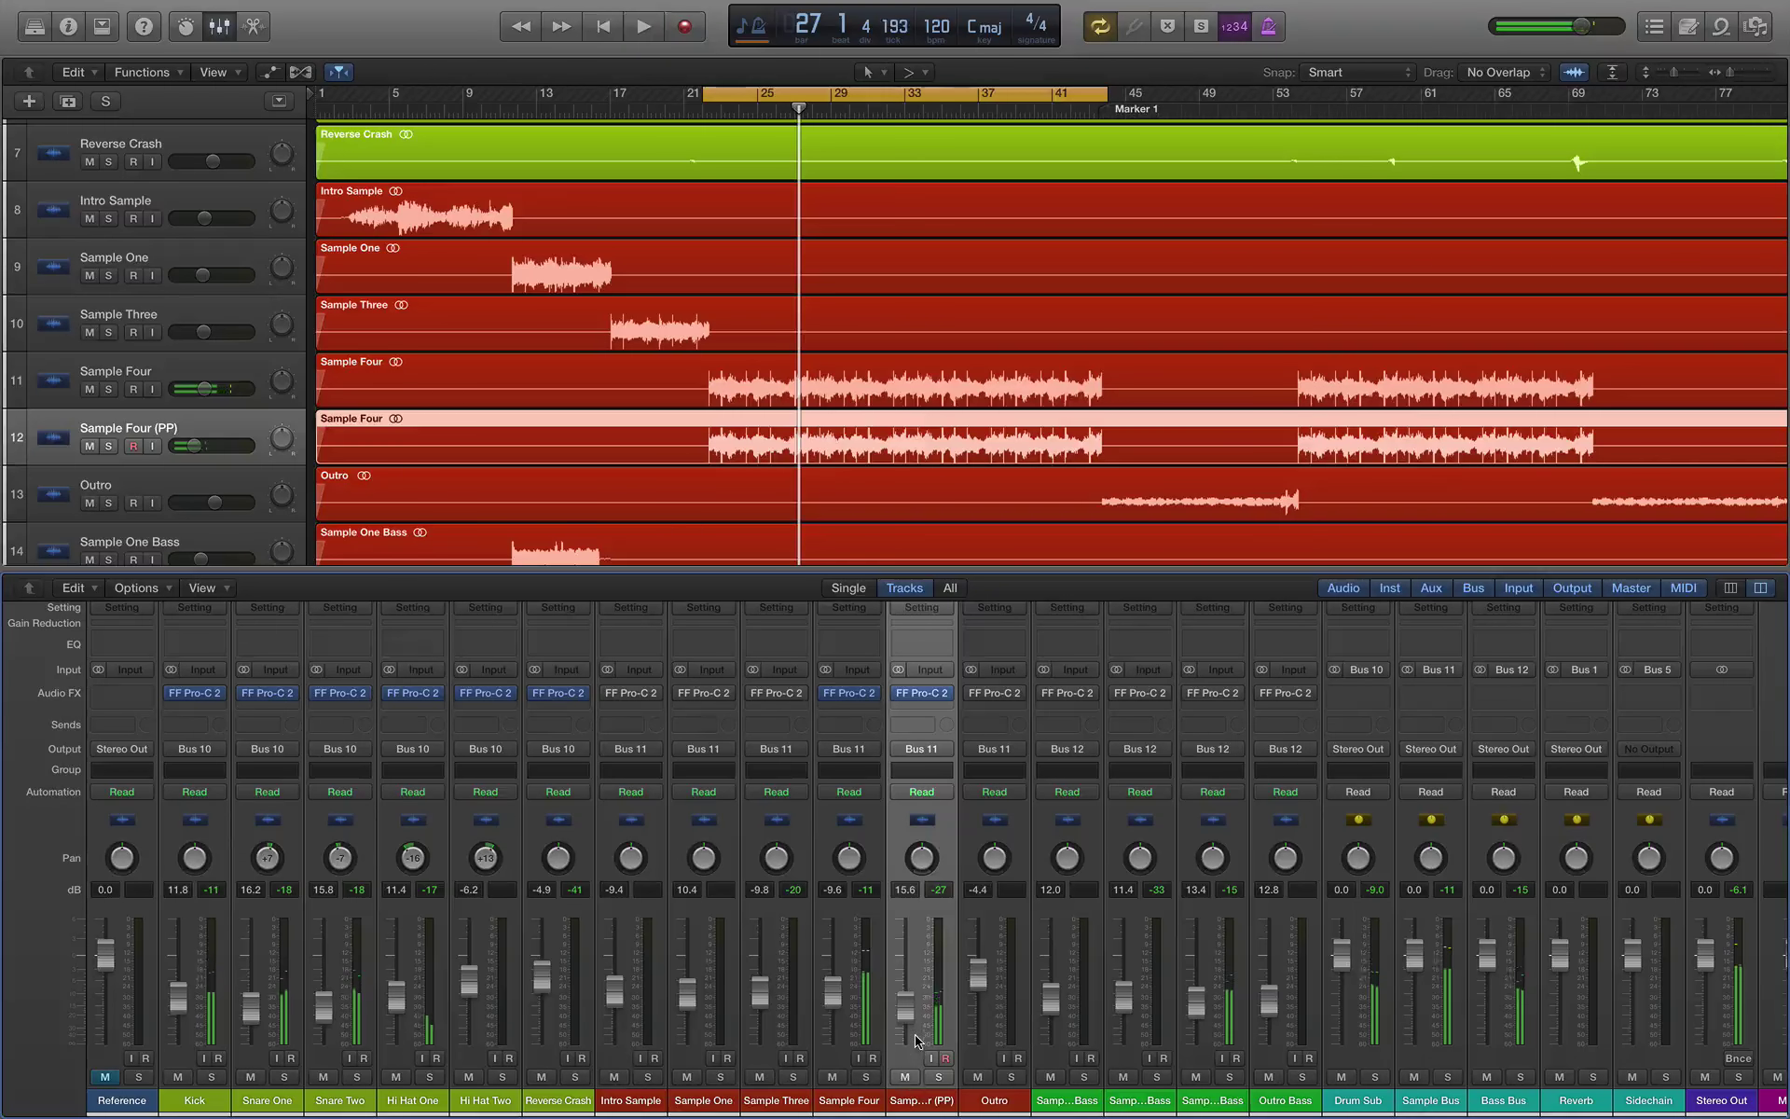
{"action": "key", "text": "space"}
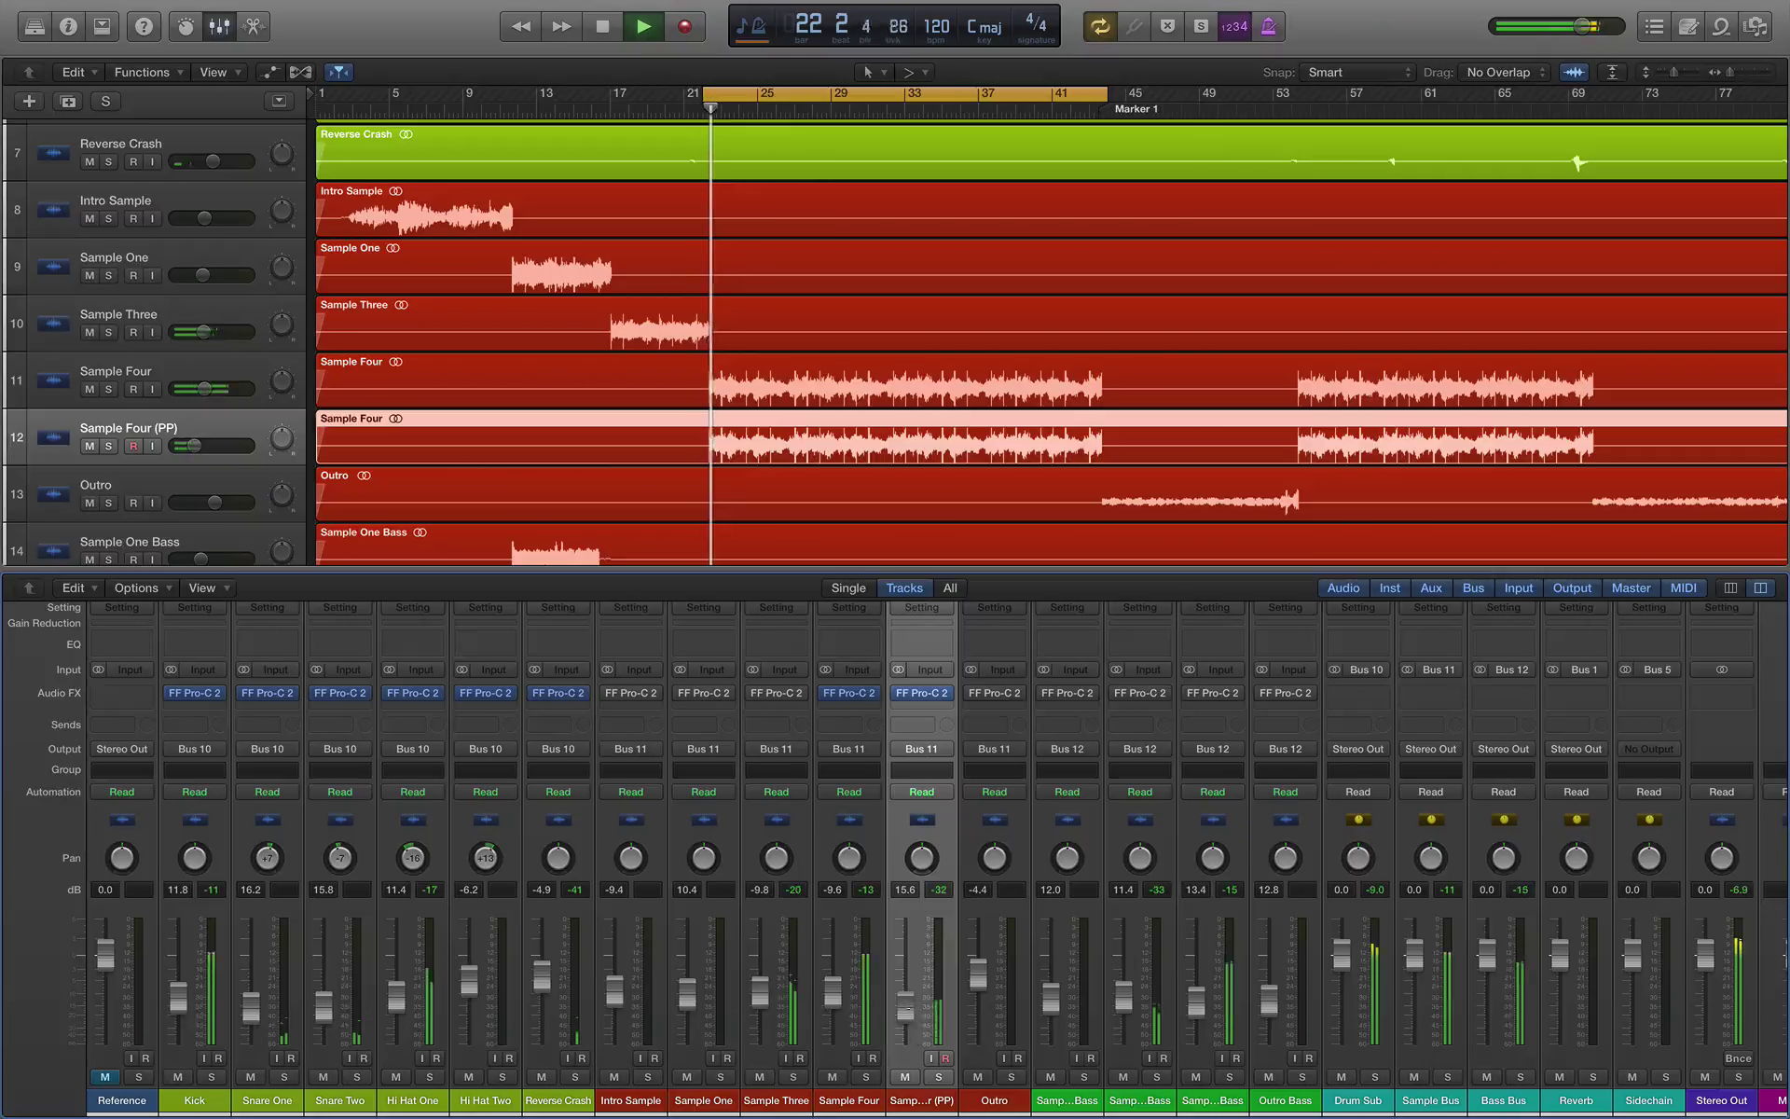
Step: Lower the Sample Four (PP) fader to -20.0 dB and the Sample Four fader to -10.2 dB, replaying the mix
{"action": "left_click_drag", "start_coordinate": [905, 1007], "coordinate": [909, 1026]}
{"action": "key", "text": "space"}
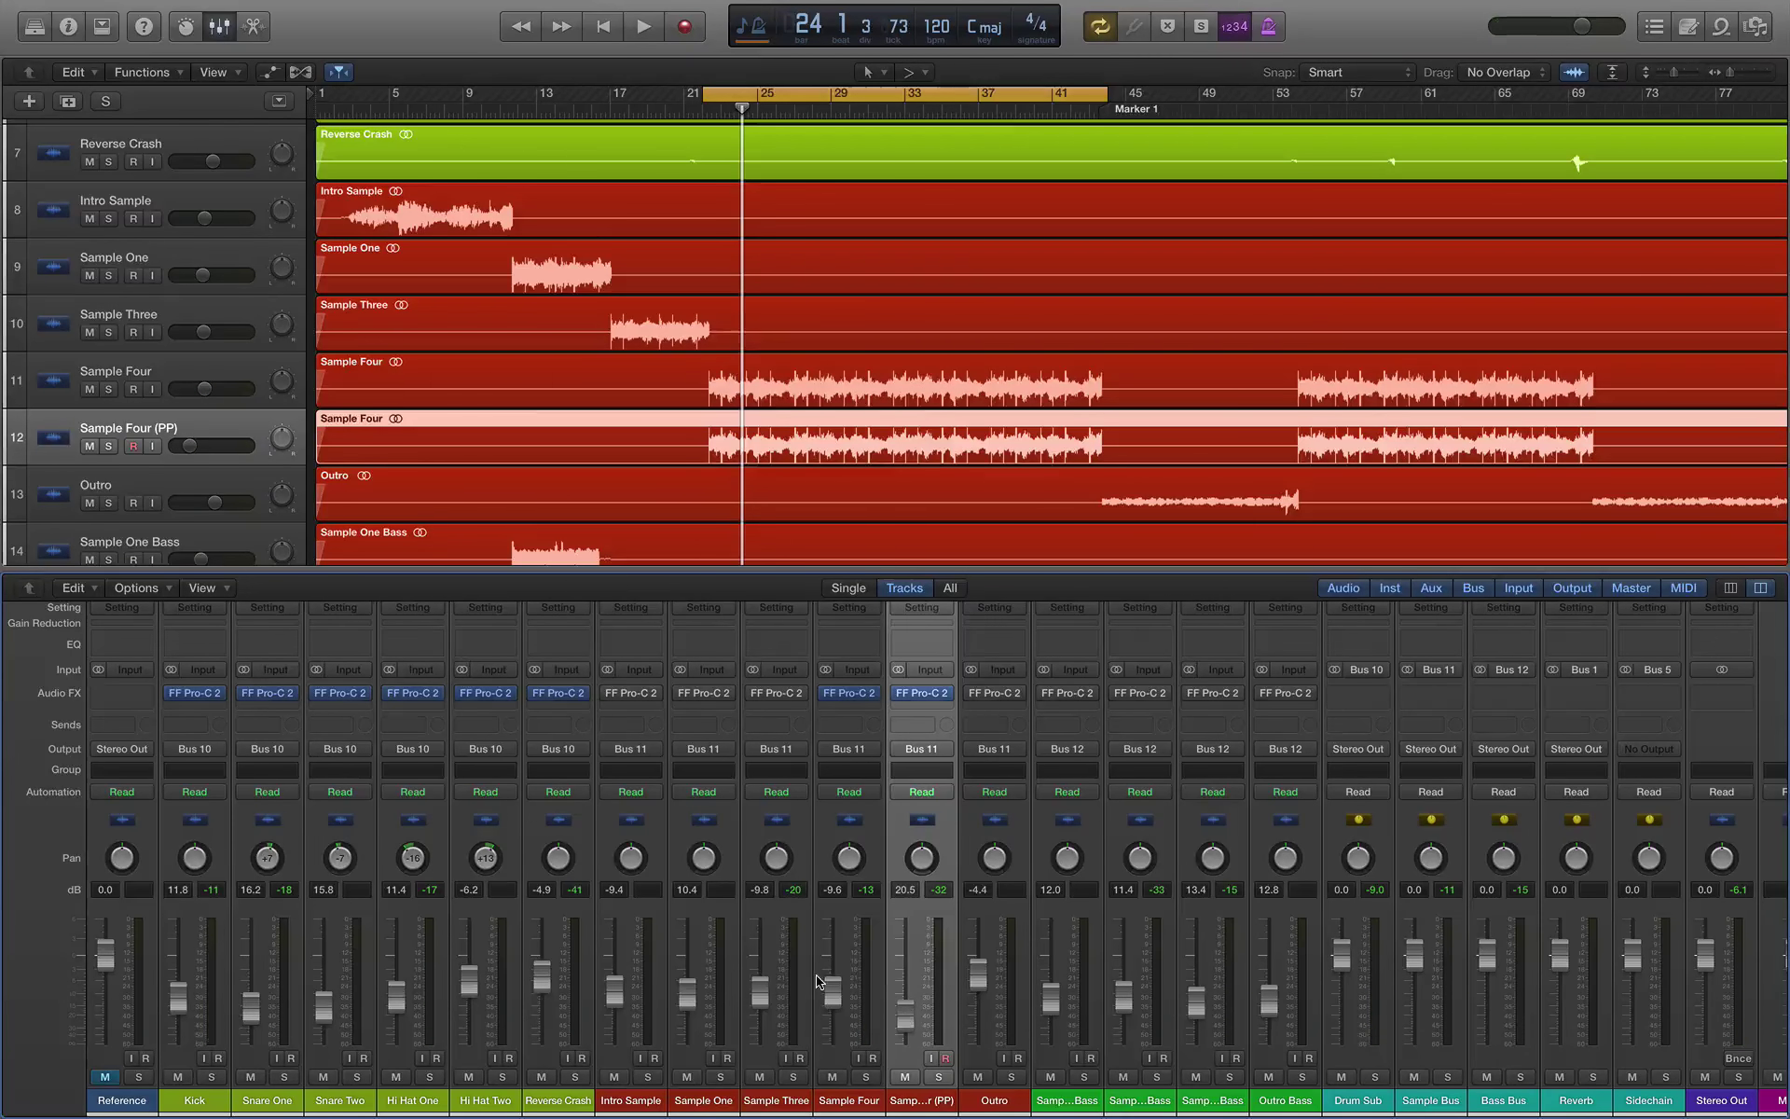
{"action": "key", "text": "space"}
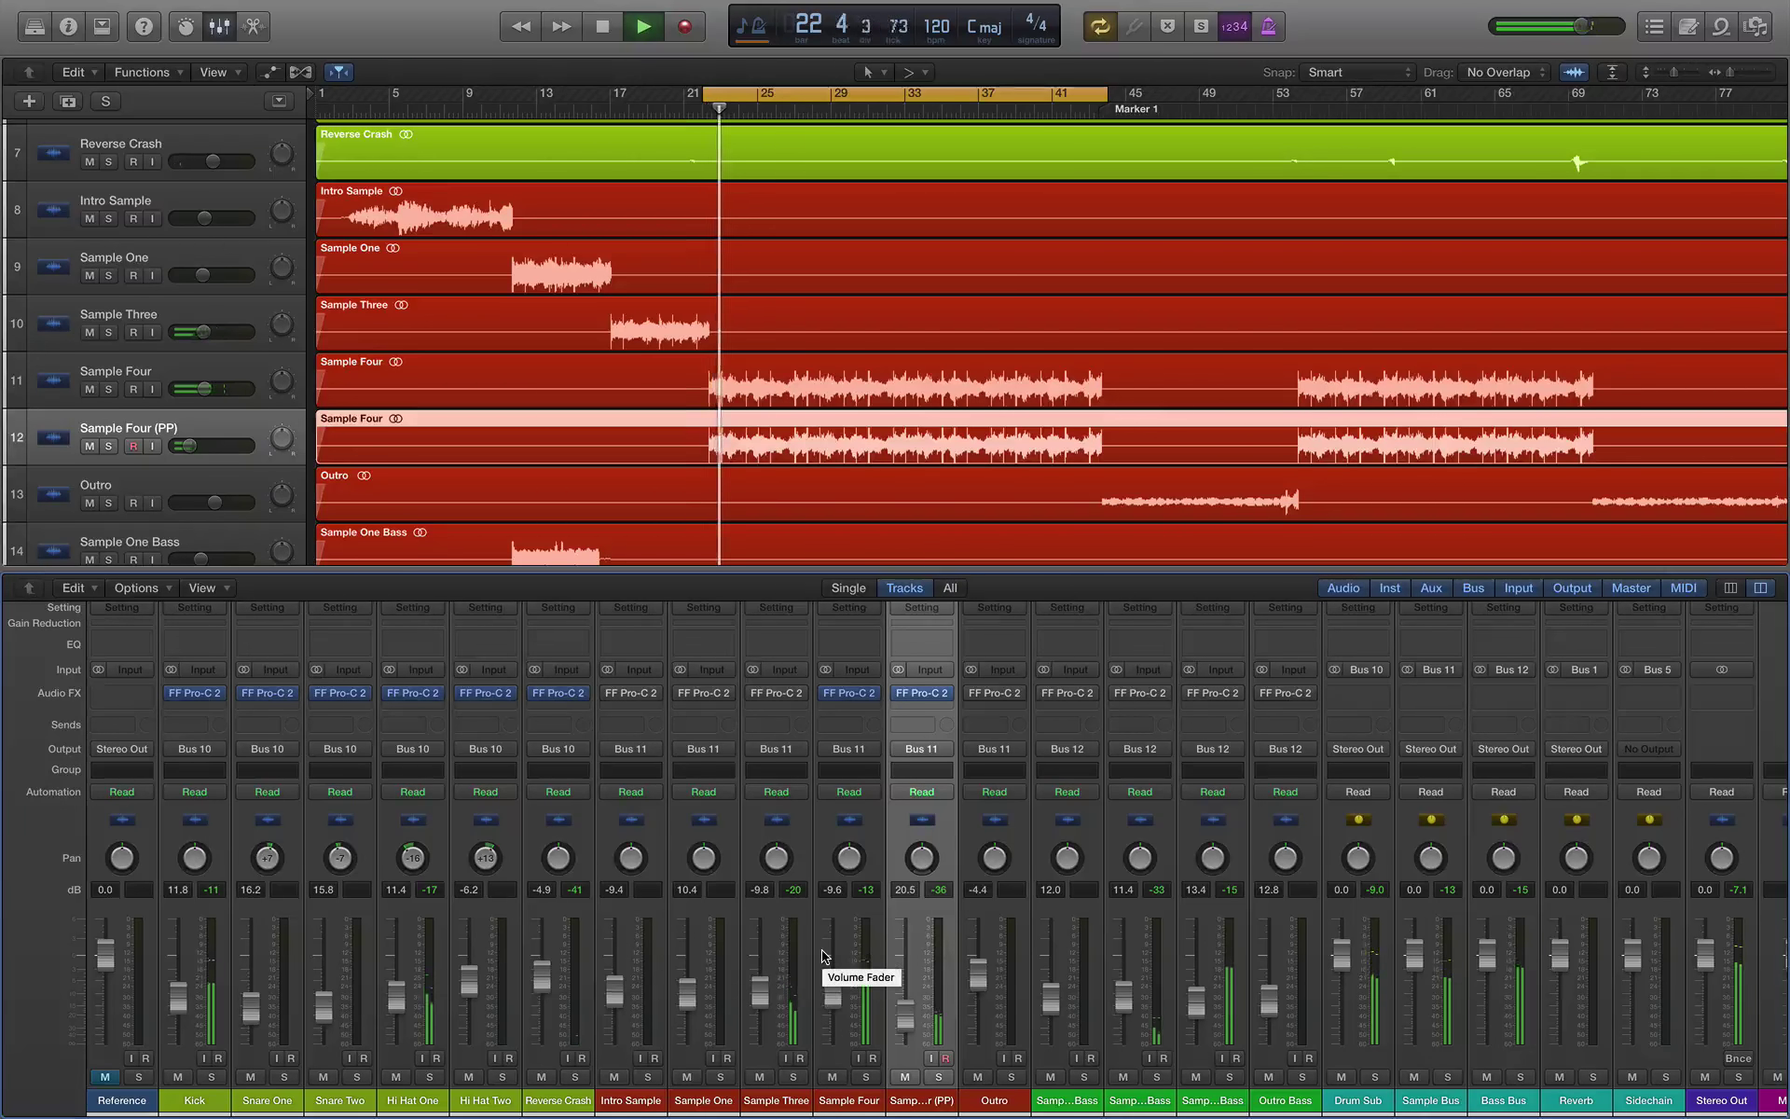
{"action": "left_click_drag", "start_coordinate": [830, 992], "coordinate": [828, 999]}
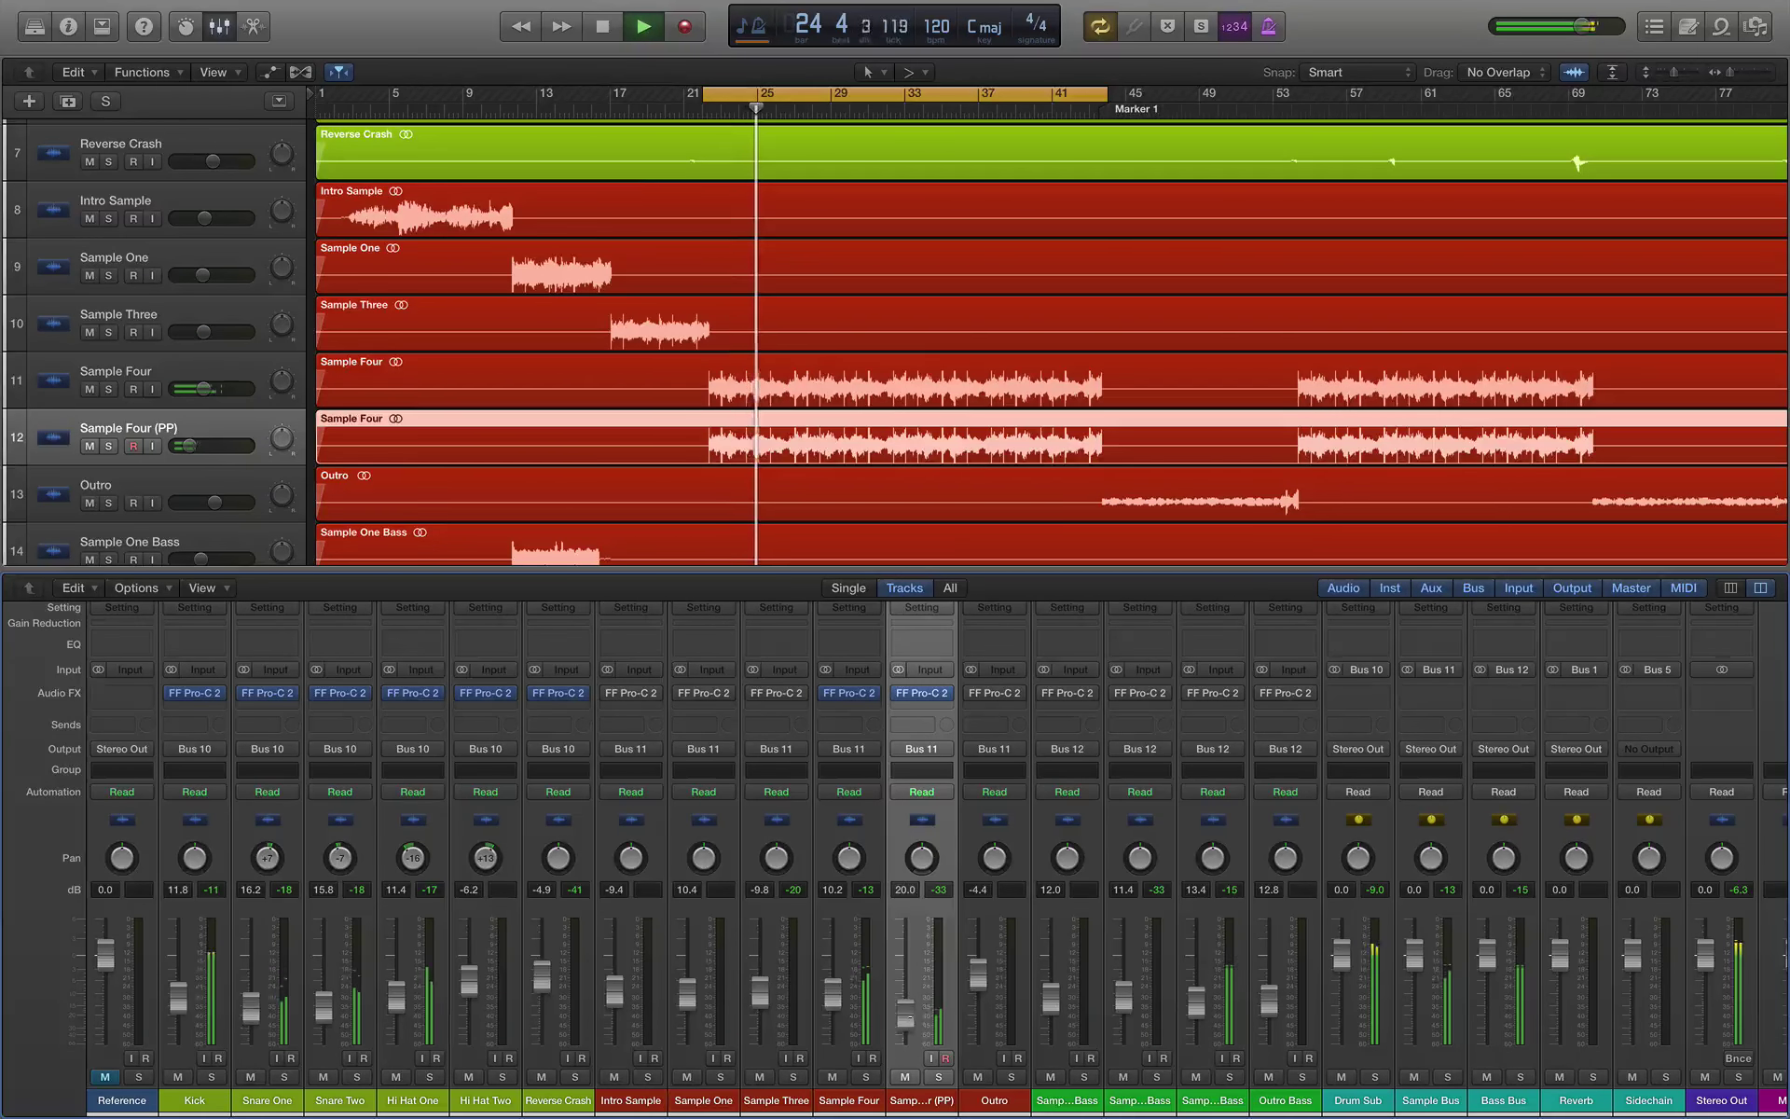
{"action": "key", "text": "space"}
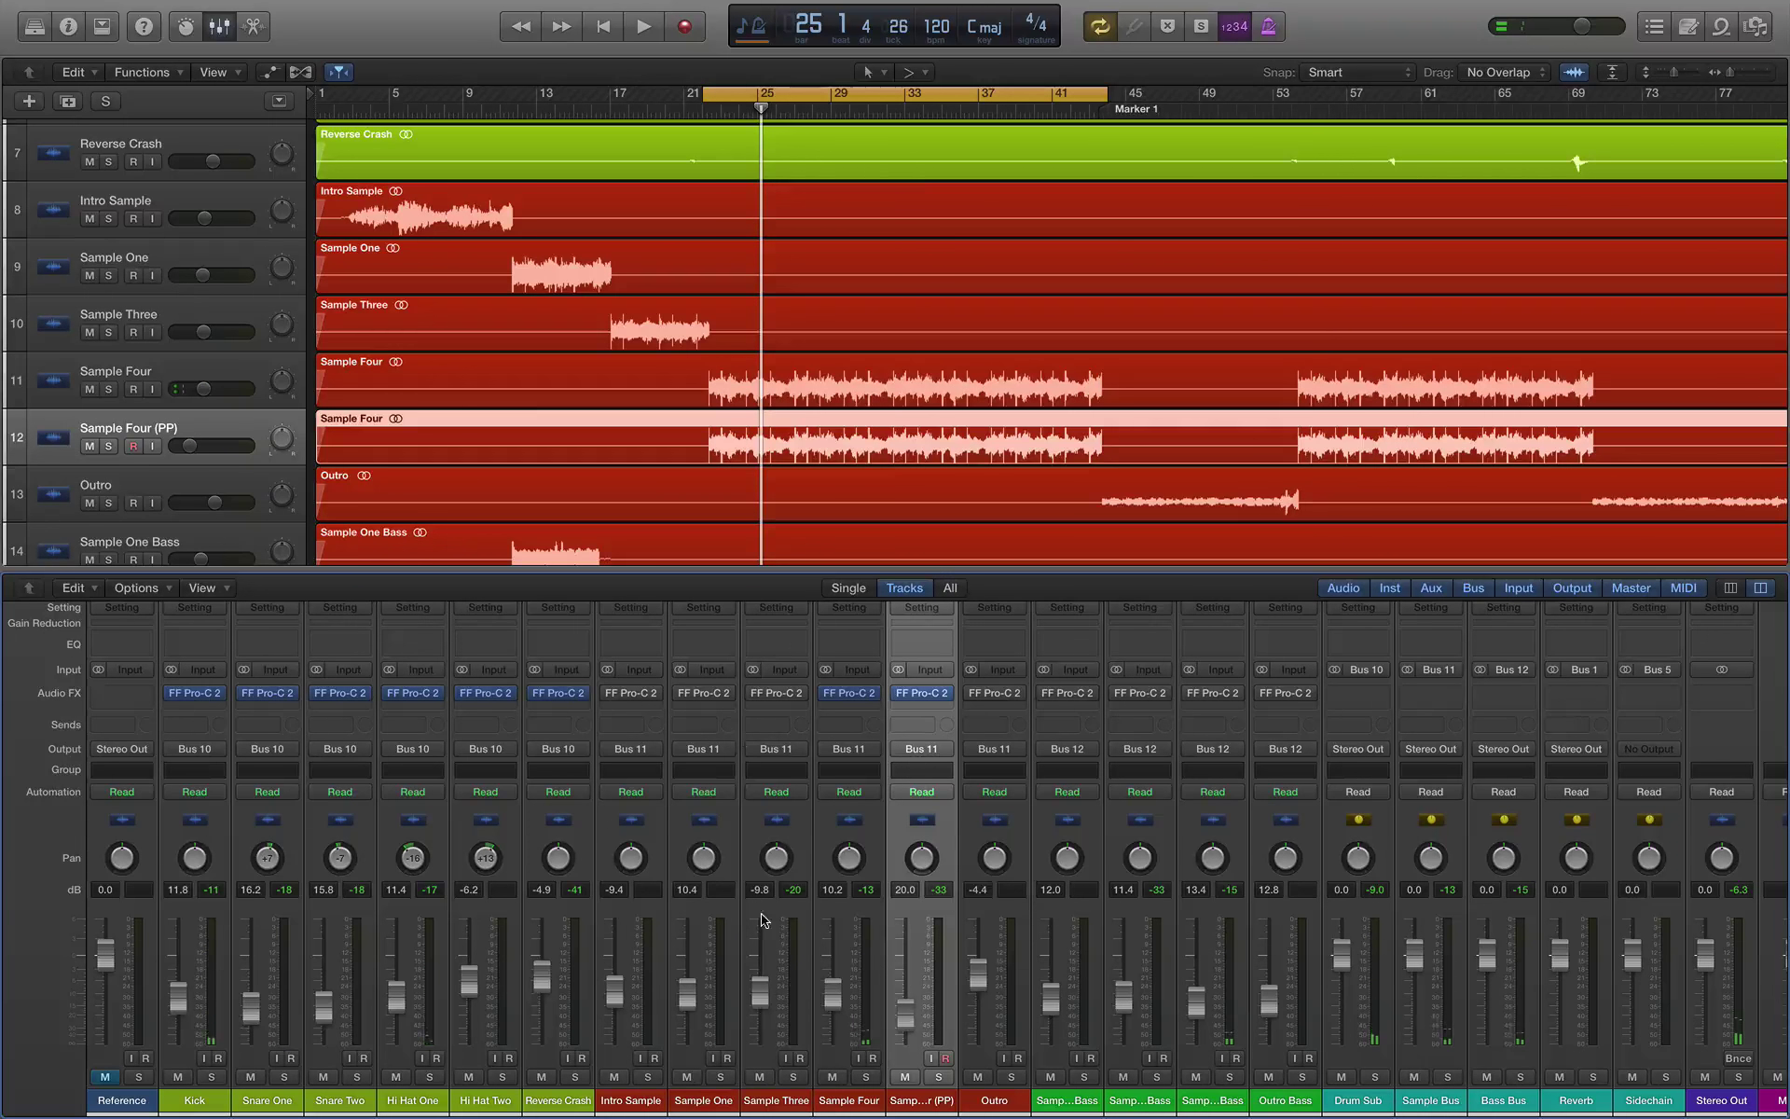
{"action": "key", "text": "space"}
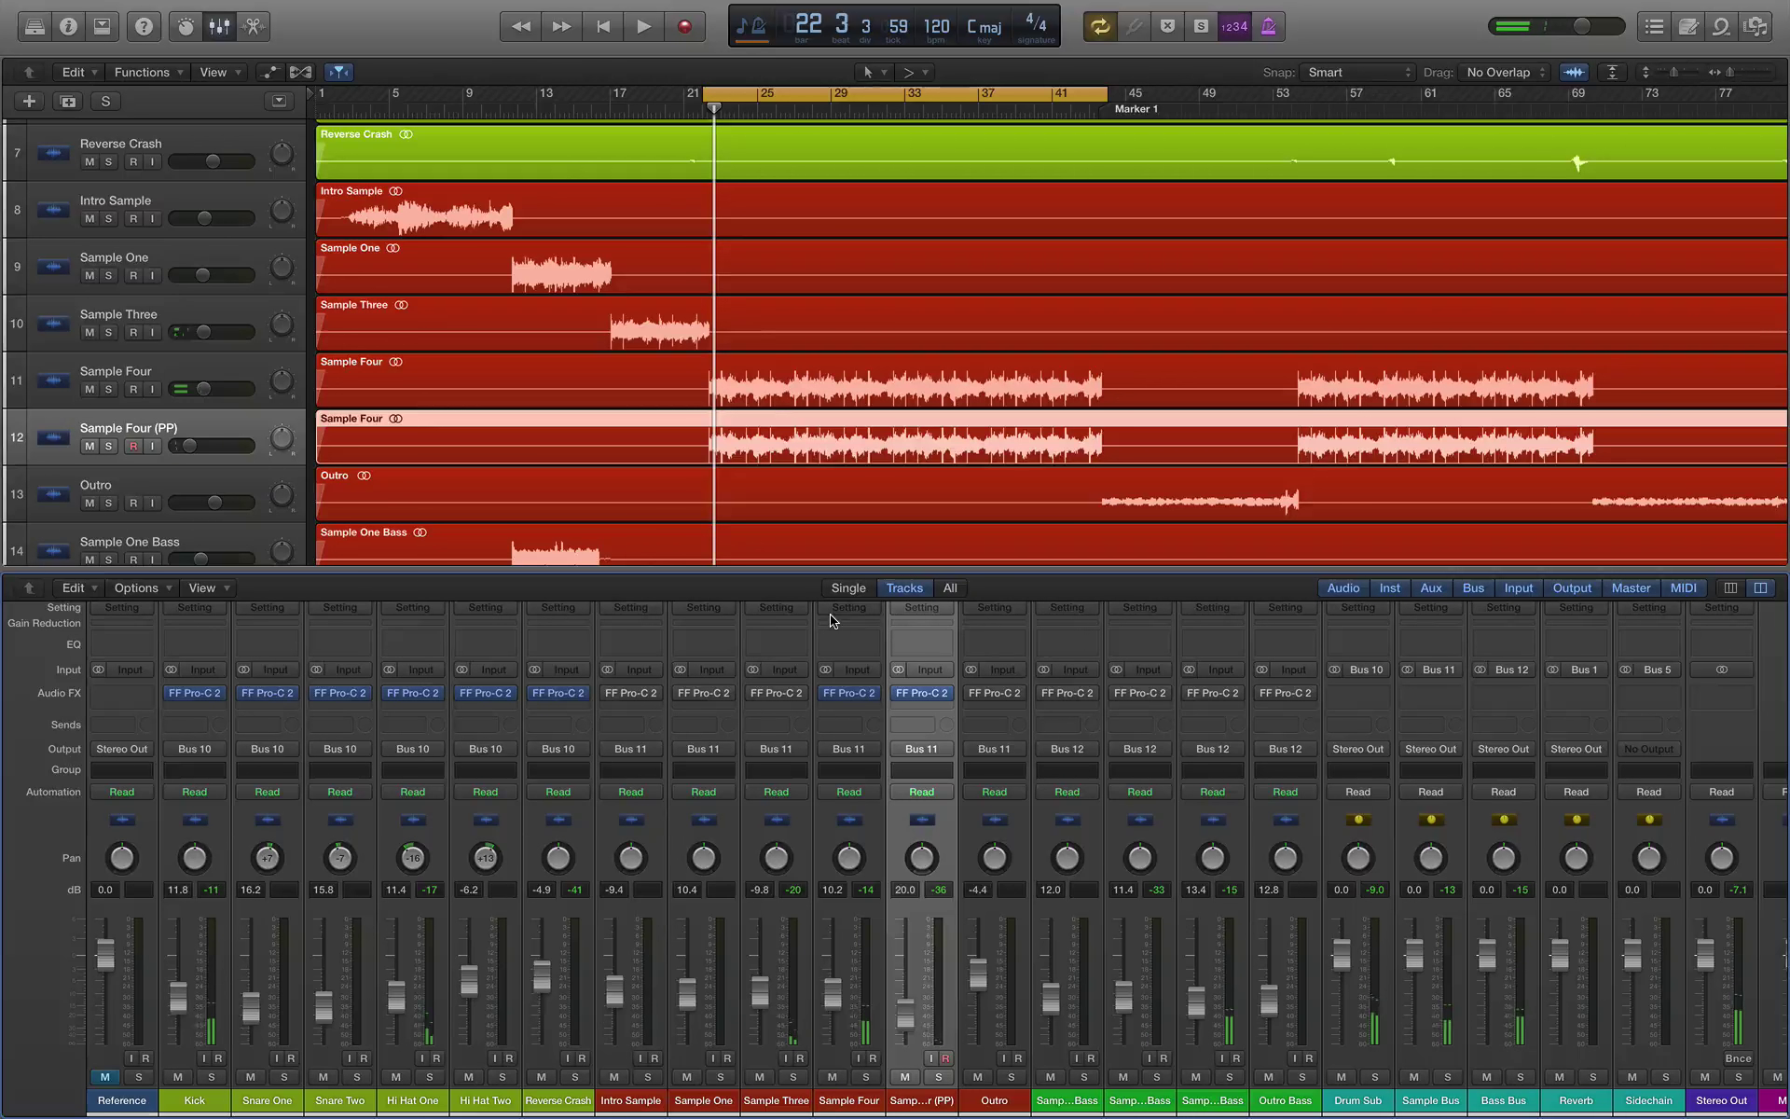
{"action": "key", "text": "space"}
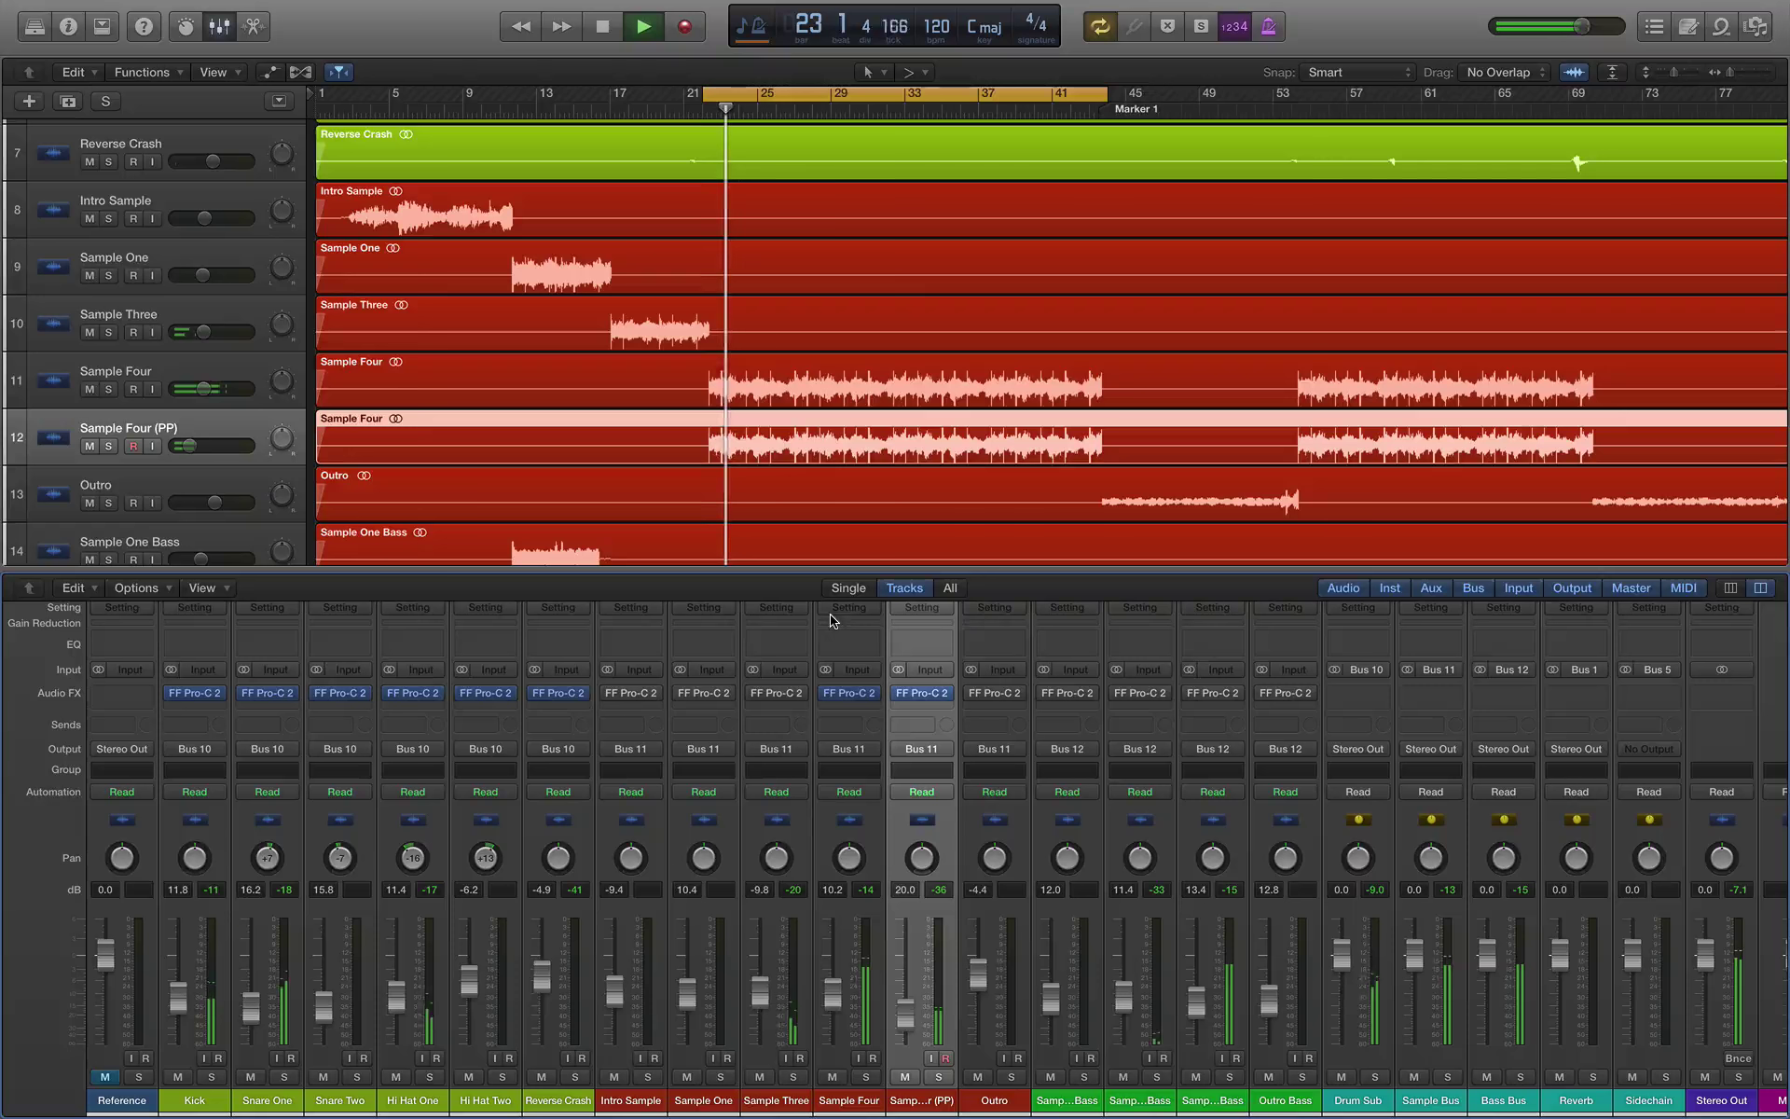
{"action": "key", "text": "space"}
Step: Compare against the soloed Reference track, return to the mix, and set Sample Four to -9.8 dB and Sample Four (PP) to -18.0 dB
{"action": "left_click", "coordinate": [140, 1078]}
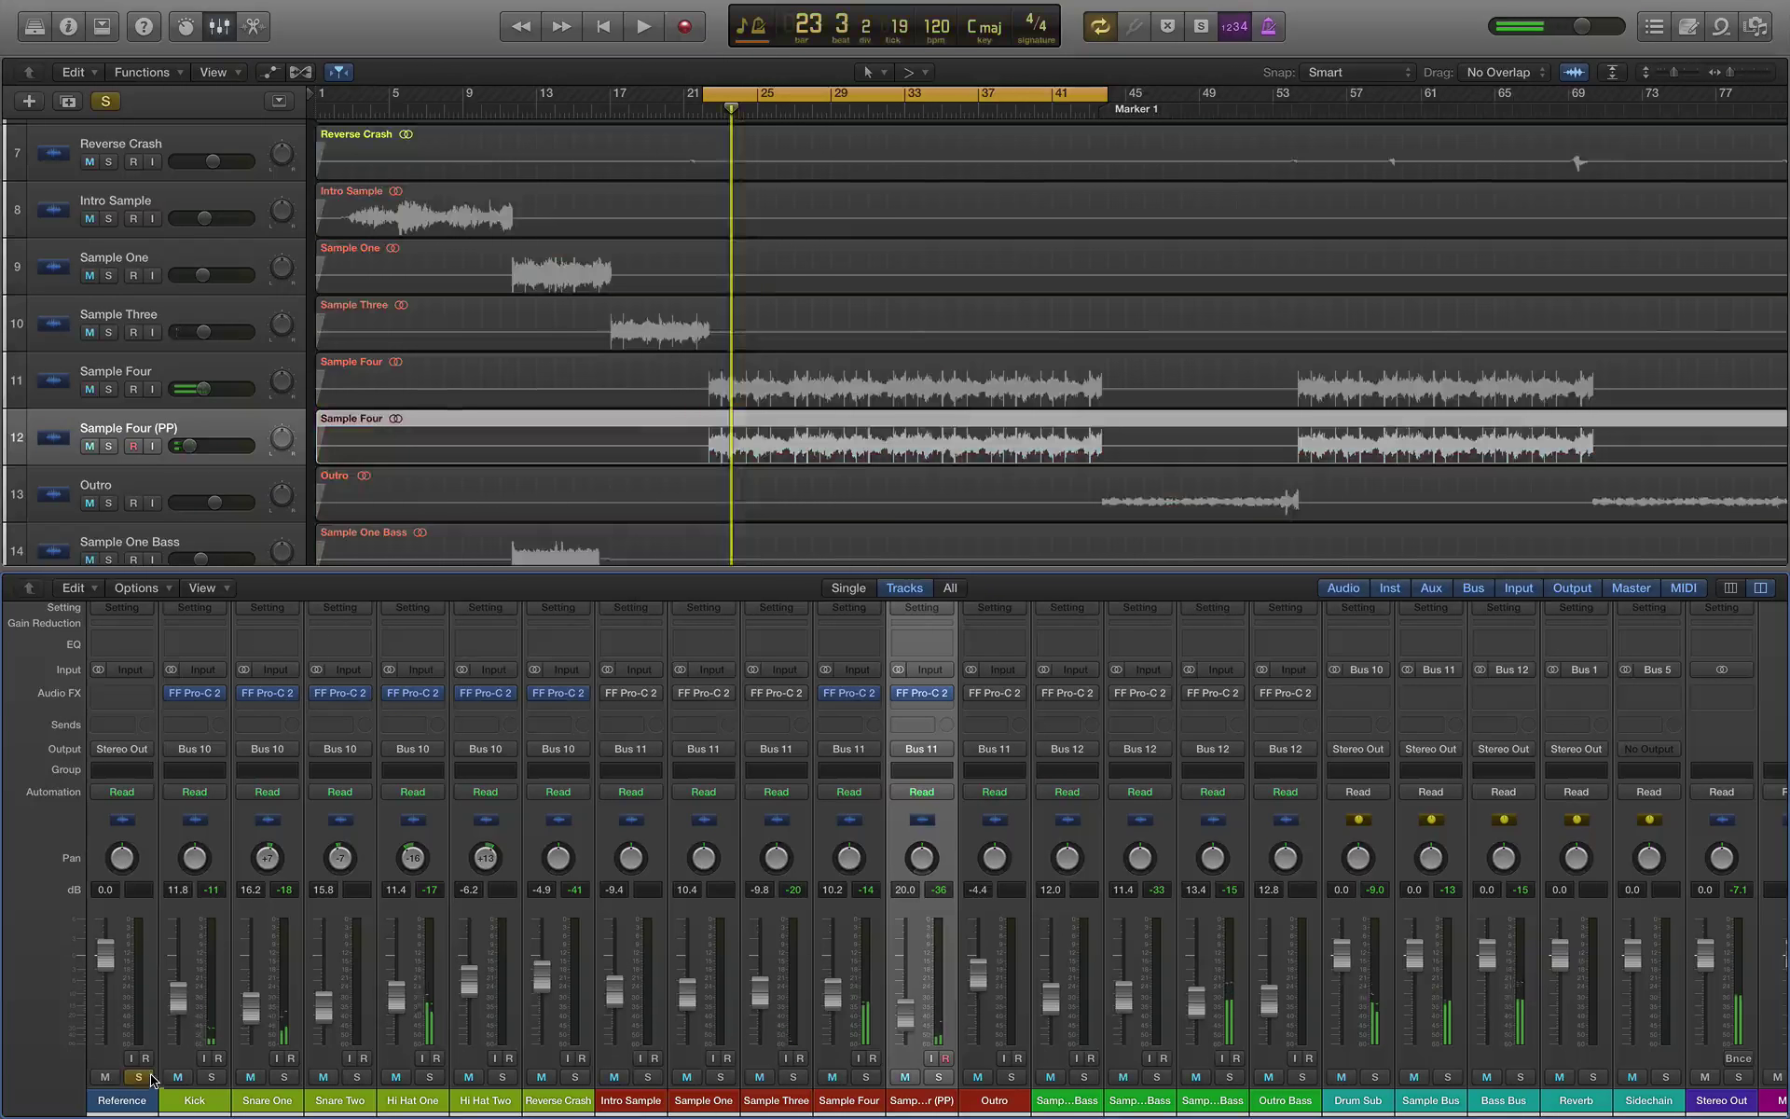
{"action": "key", "text": "space"}
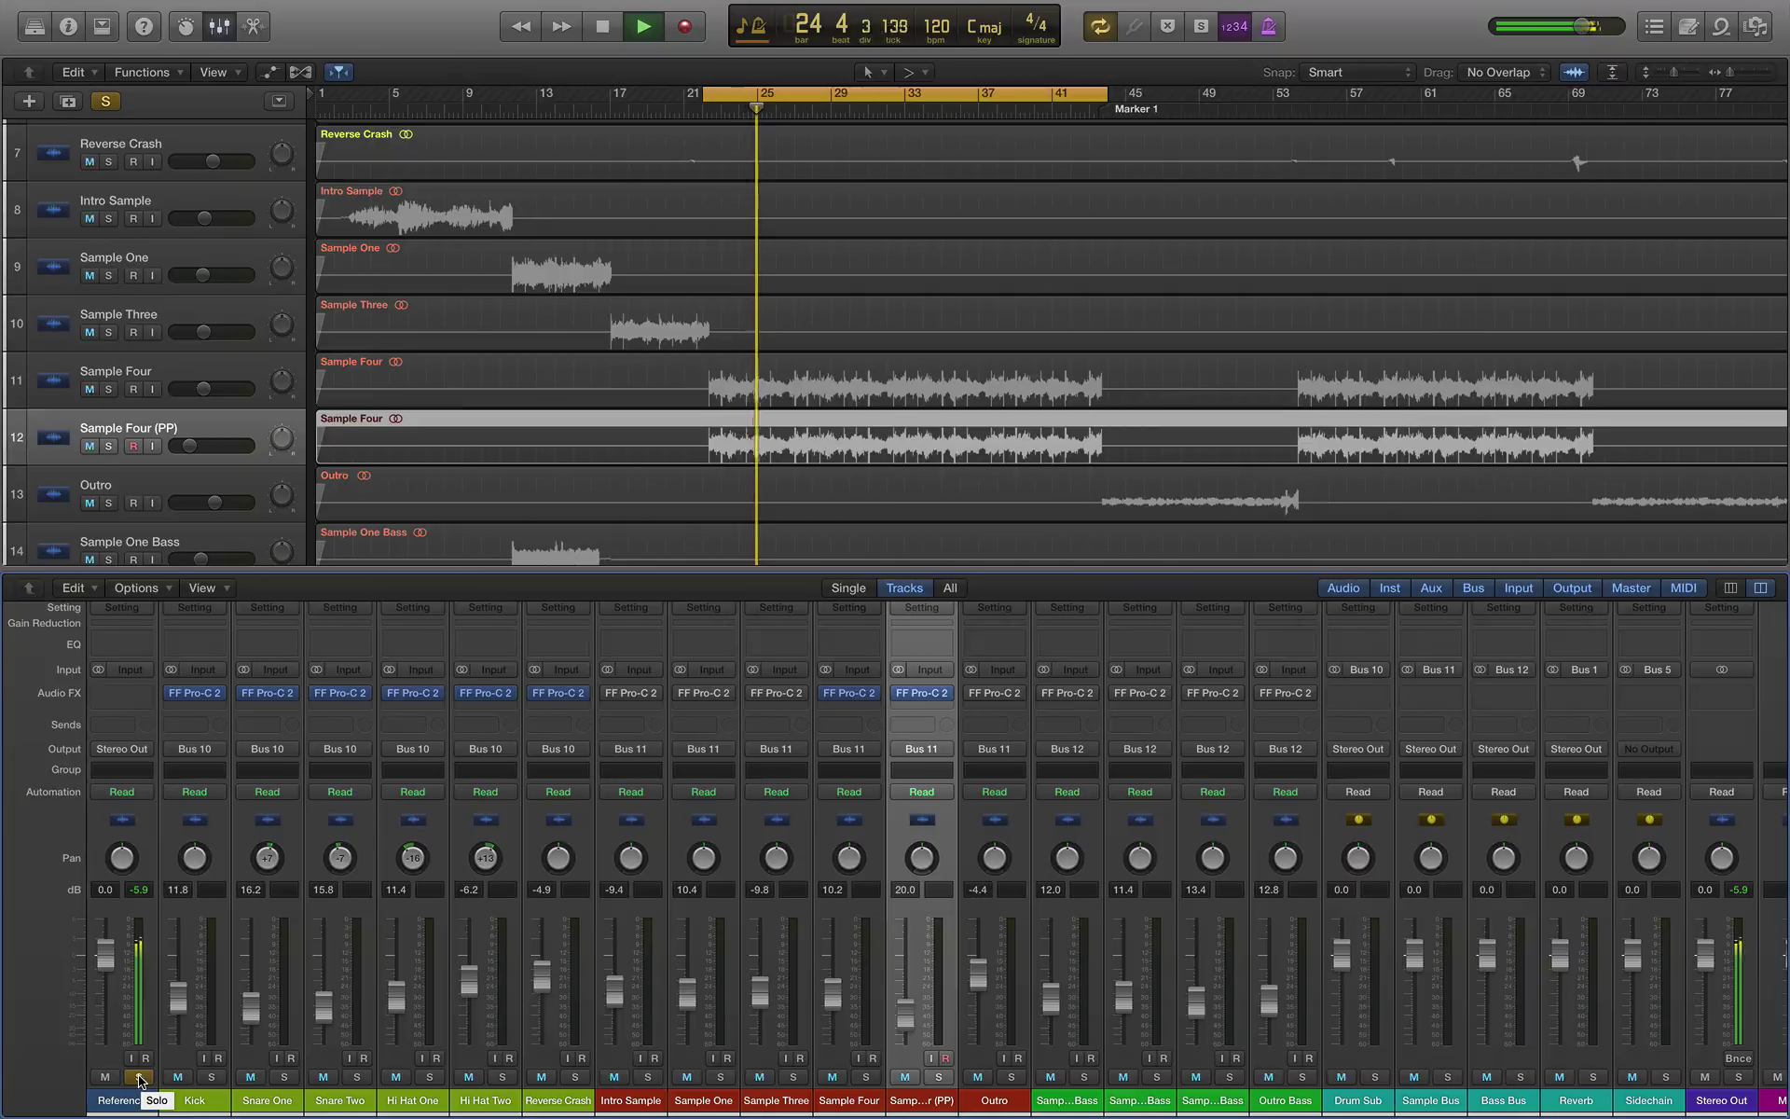
{"action": "left_click", "coordinate": [104, 1077]}
{"action": "left_click", "coordinate": [140, 1078]}
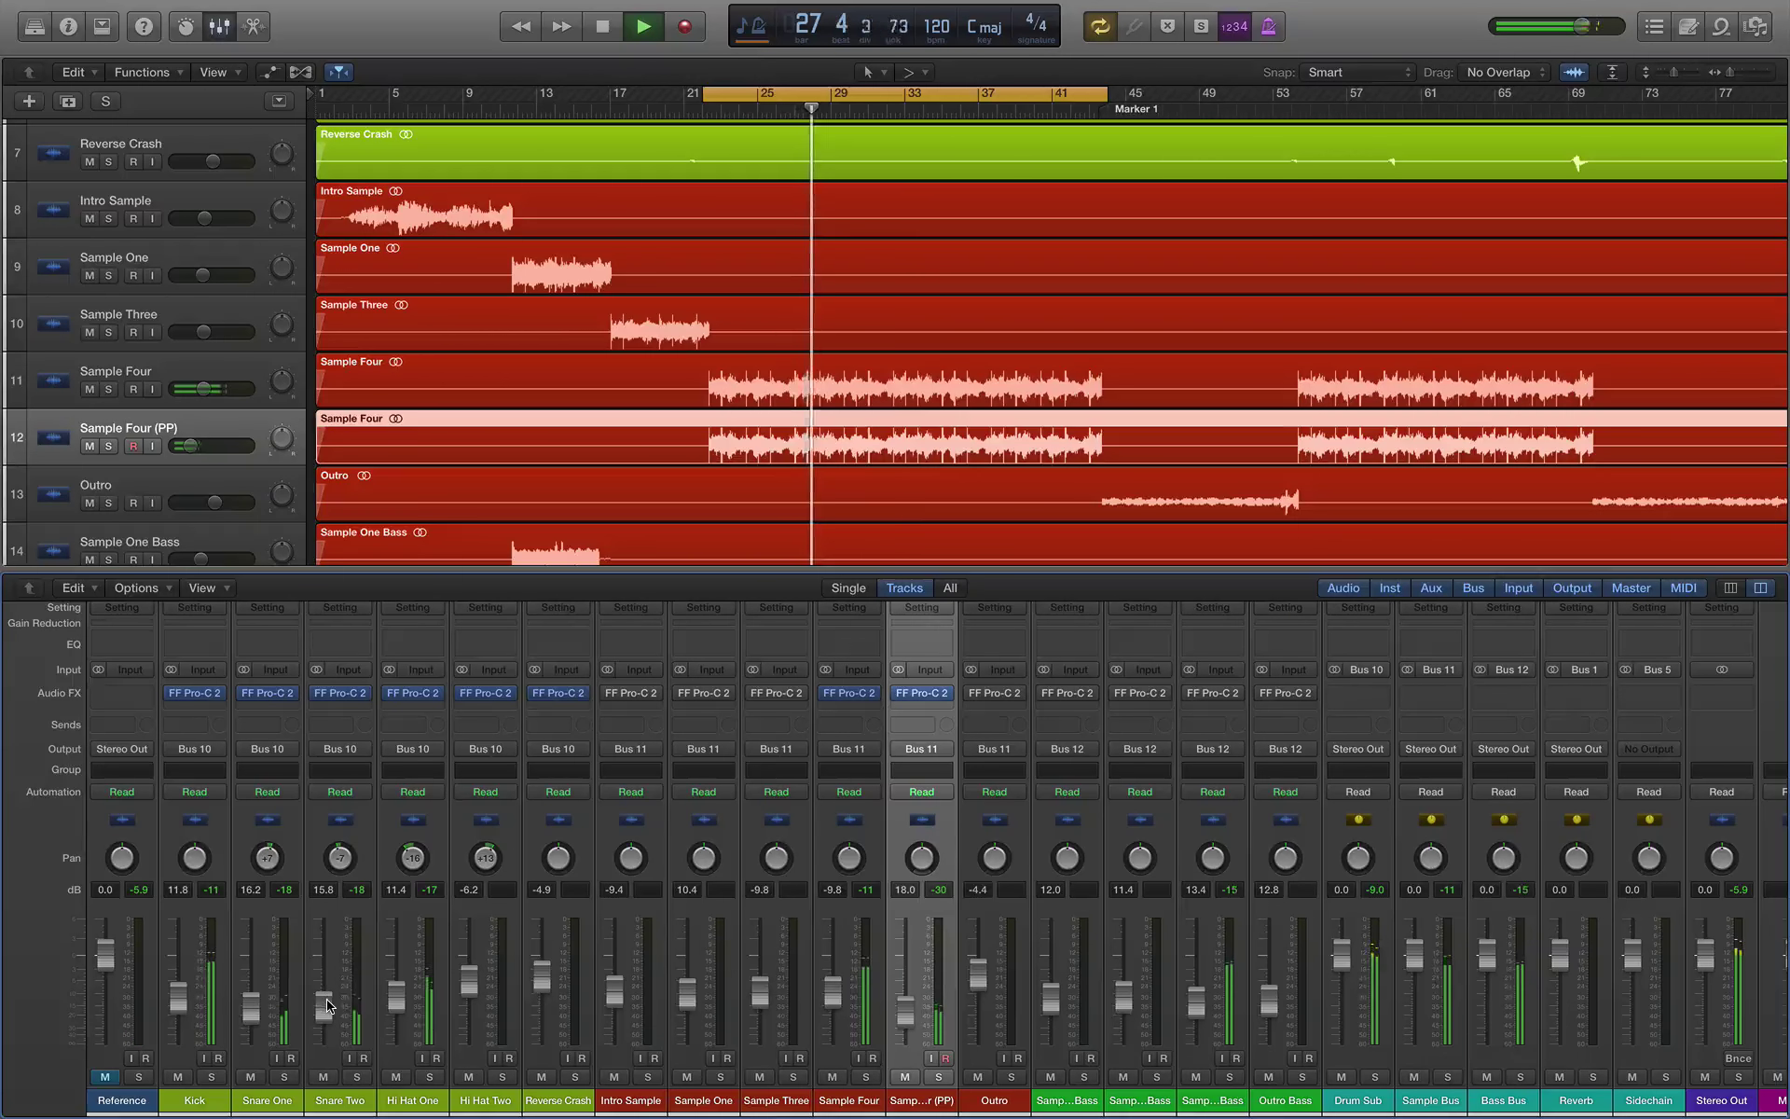
{"action": "key", "text": "space"}
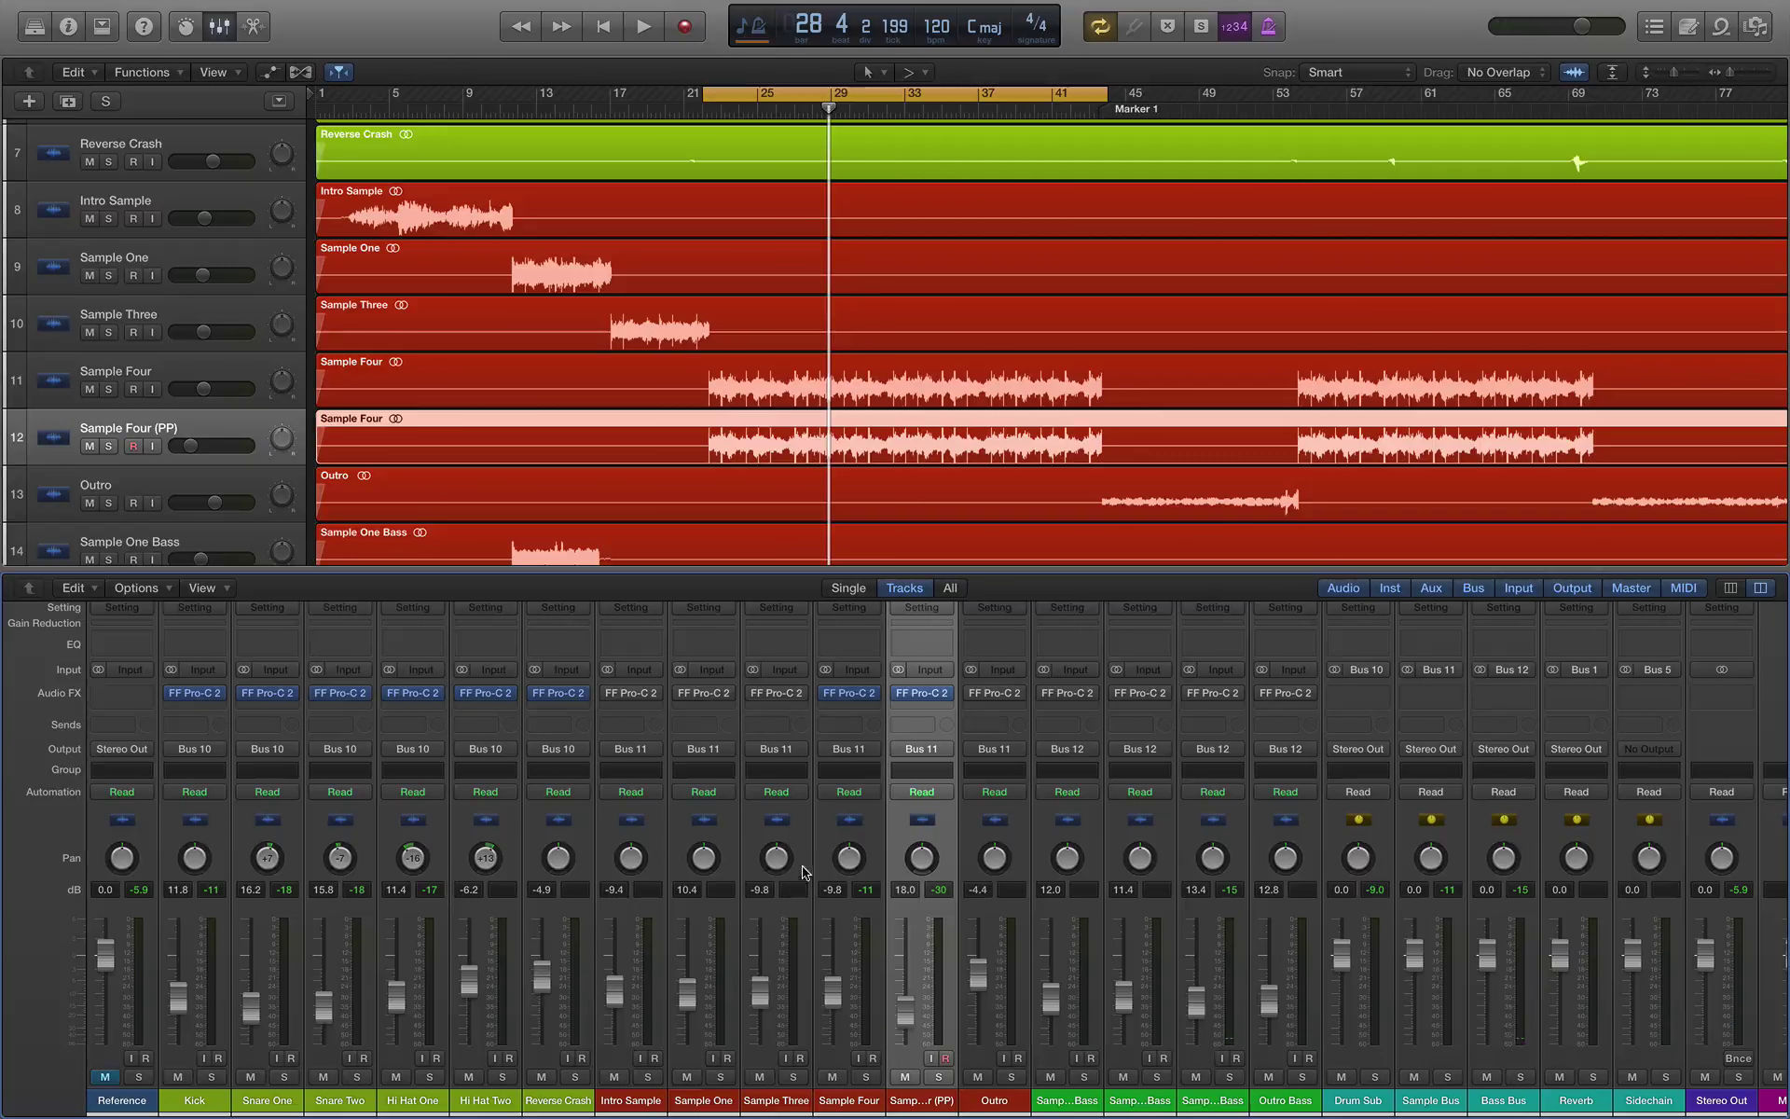
Step: Select the Intro Sample track and play a cycle range running from bar 3 to the start of Sample Four
{"action": "left_click_drag", "start_coordinate": [815, 93], "coordinate": [419, 96]}
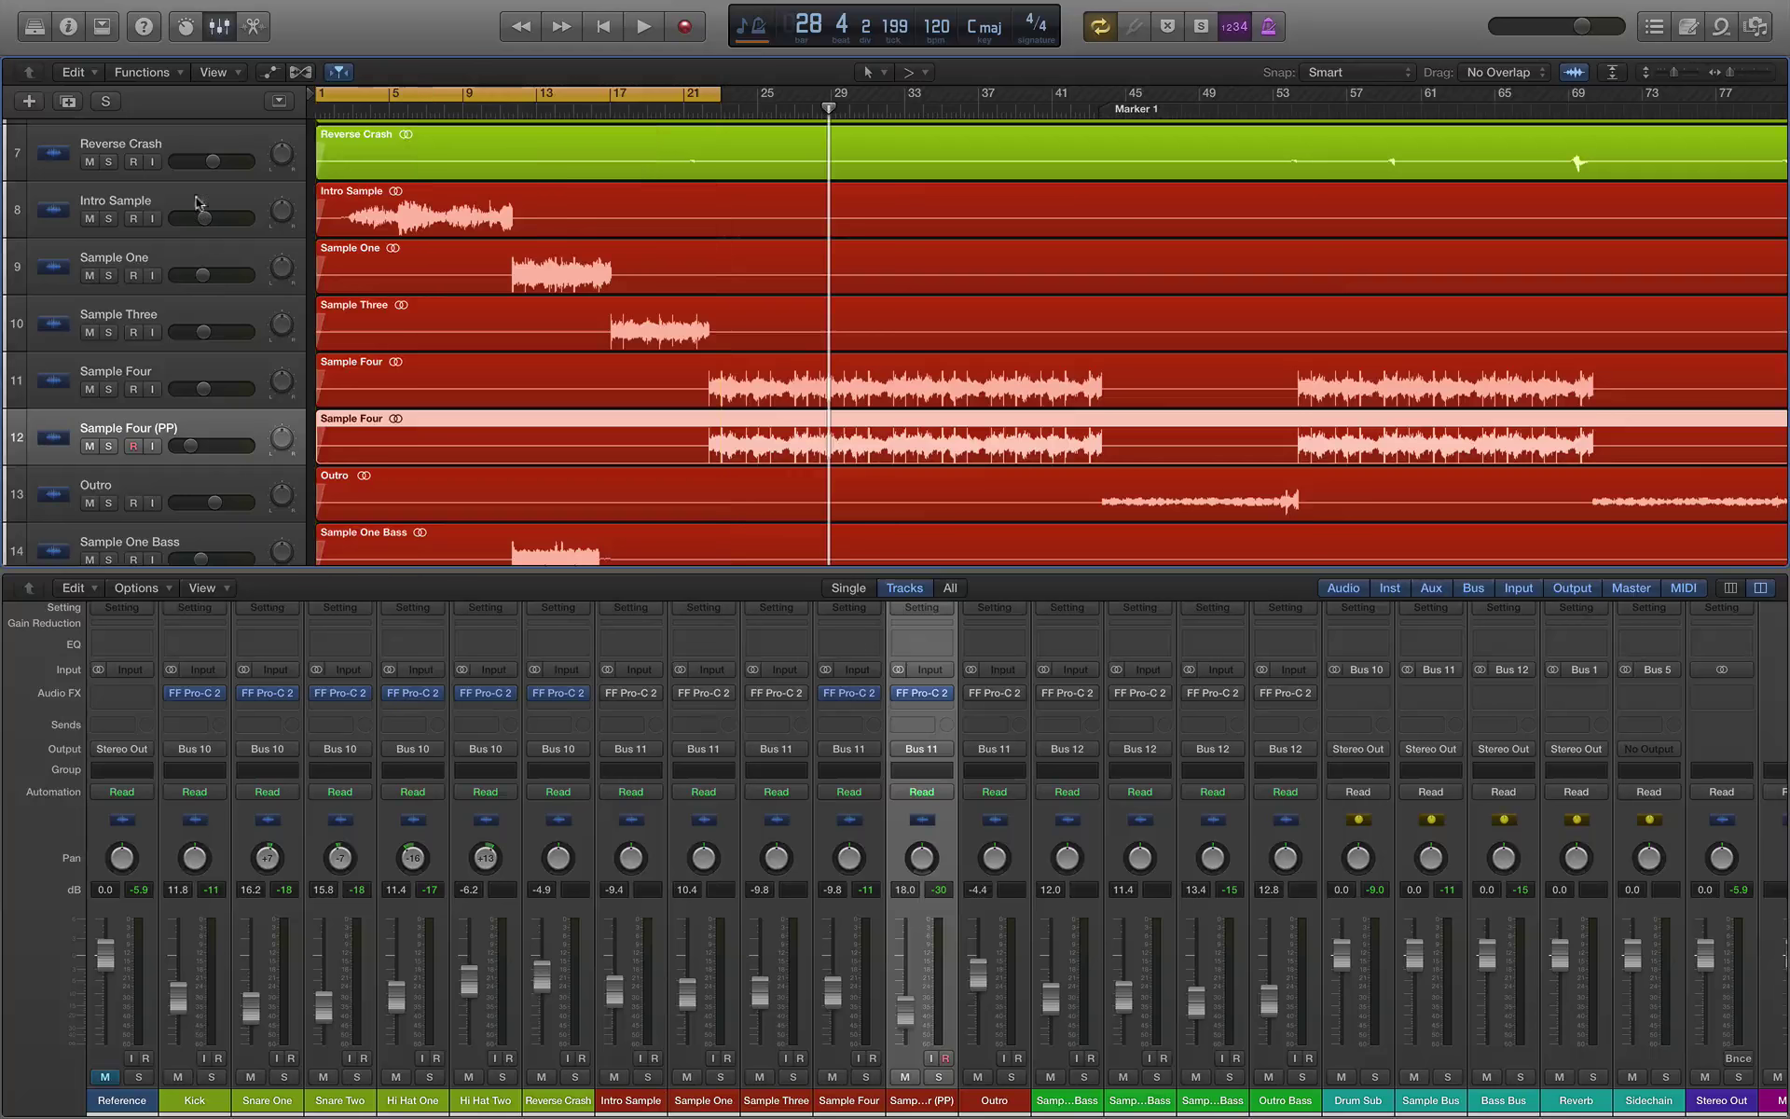
{"action": "left_click", "coordinate": [147, 203]}
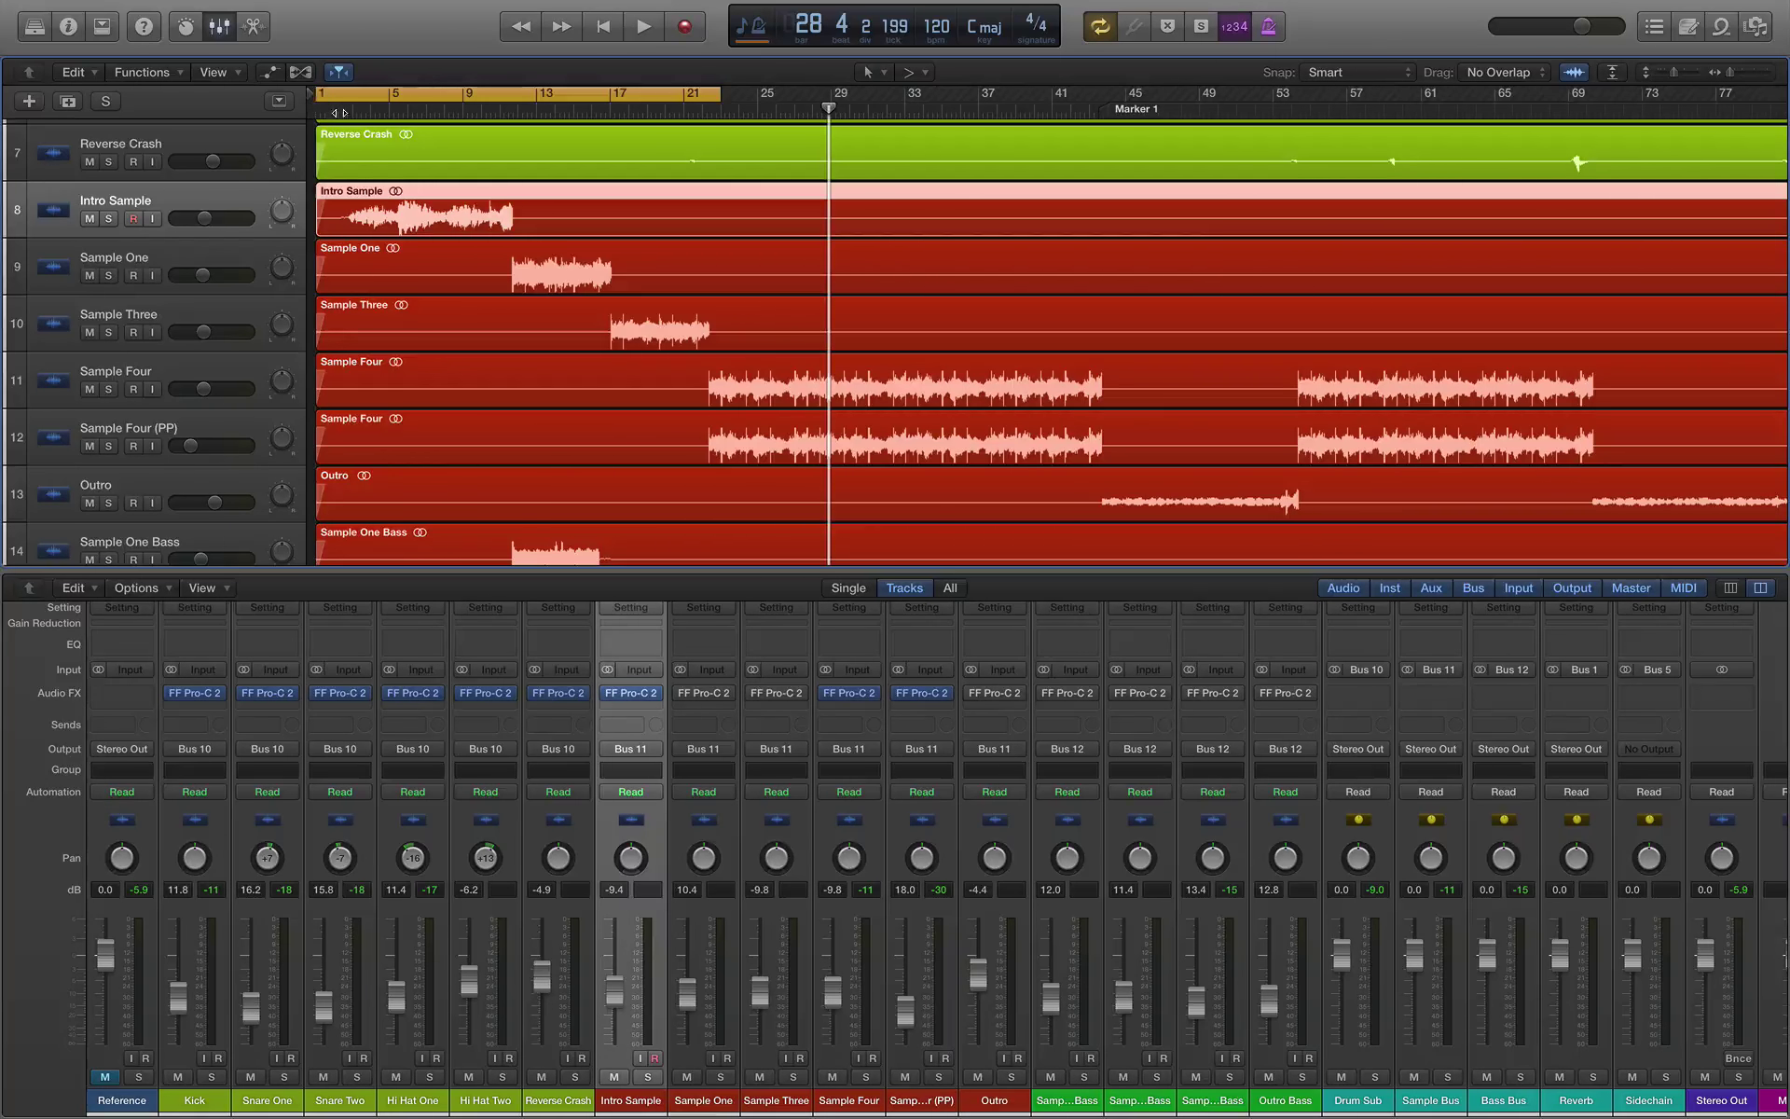
{"action": "left_click_drag", "start_coordinate": [319, 96], "coordinate": [346, 96]}
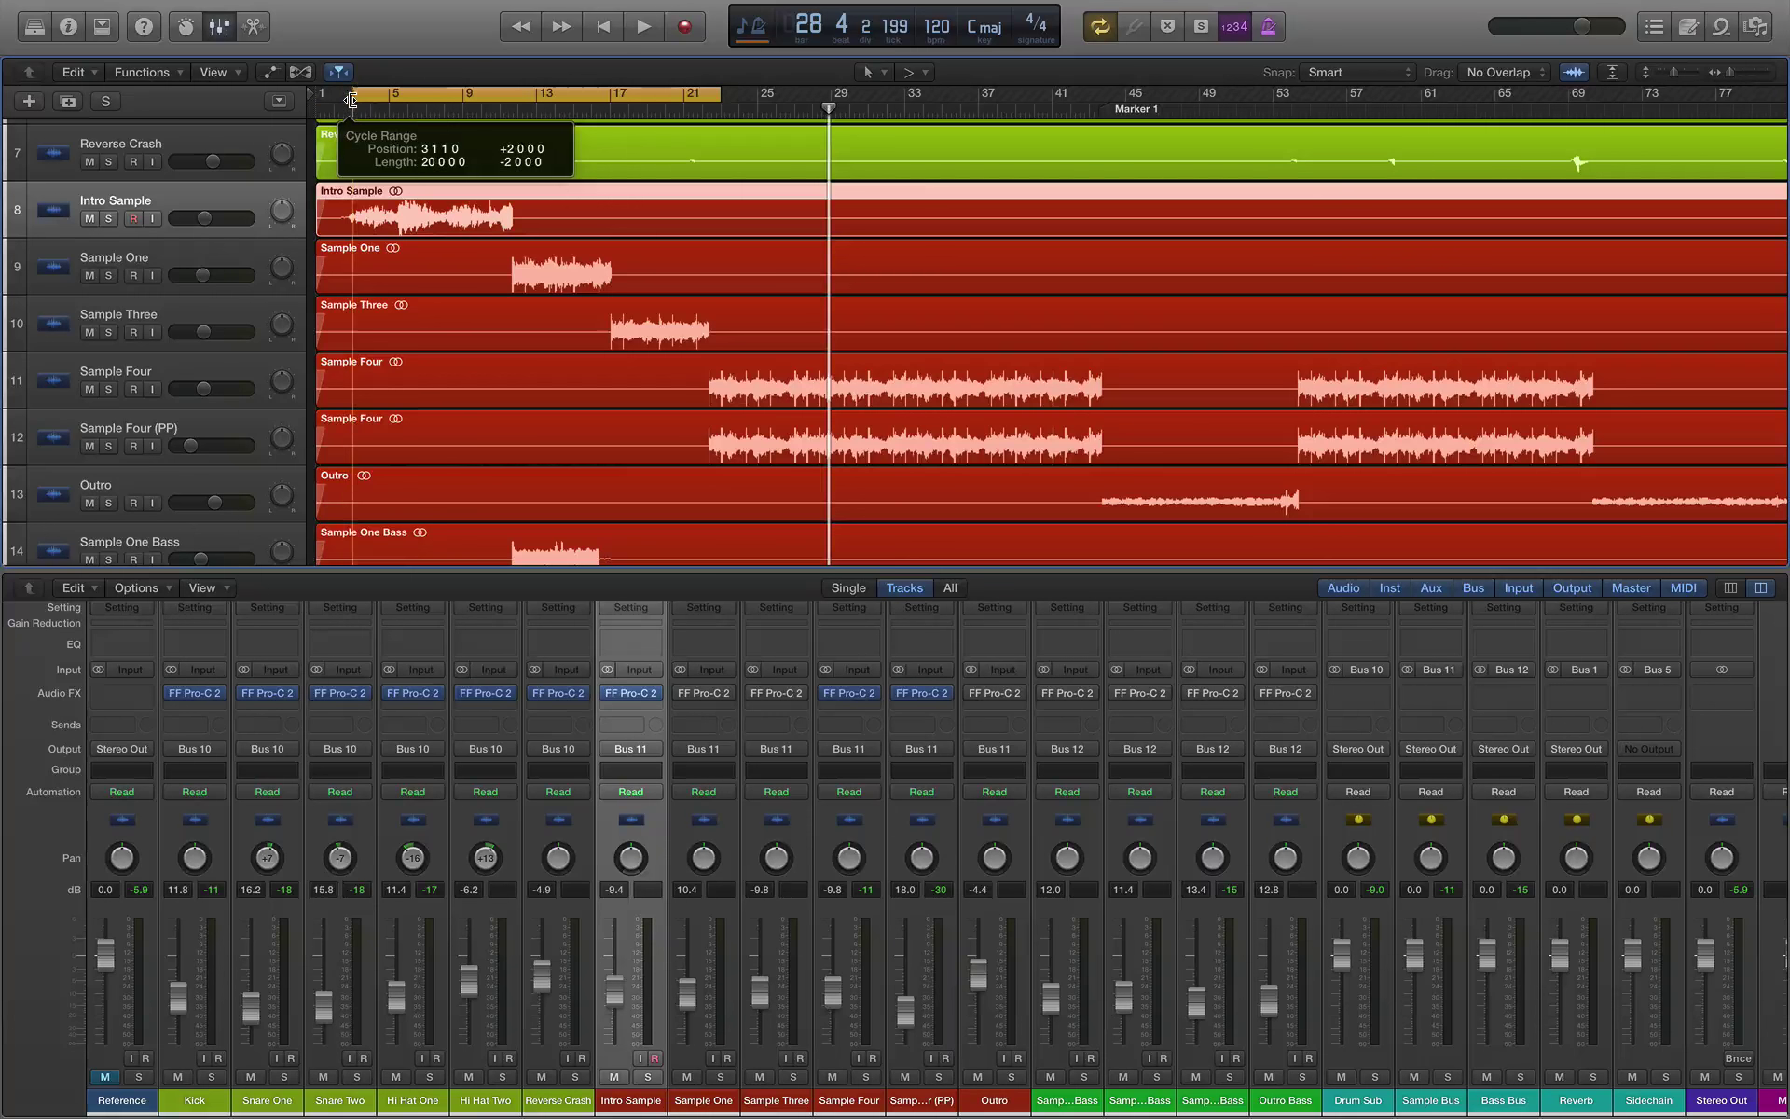
{"action": "key", "text": "space"}
{"action": "scroll", "coordinate": [439, 392], "scroll_direction": "down", "scroll_amount": 1}
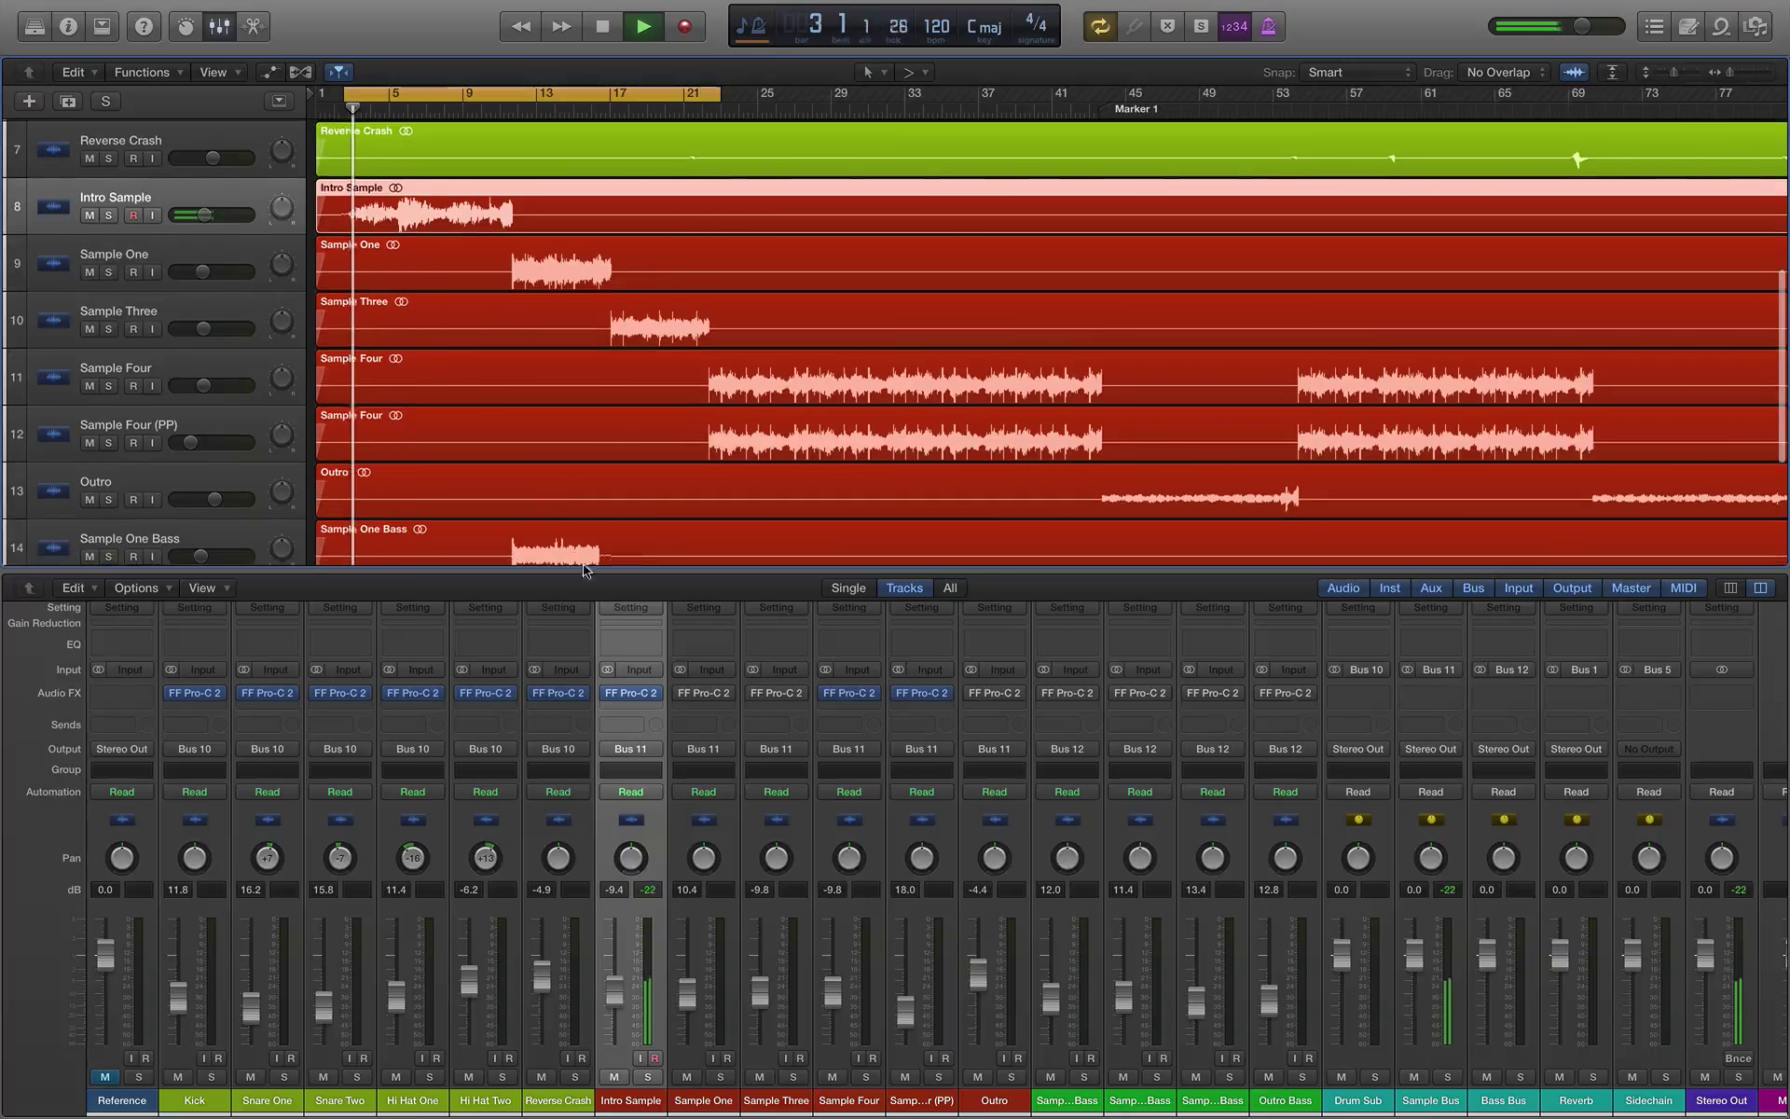
Step: Open the Intro Sample track's FF Pro-C 2 compressor, turn off auto gain and audition it from bar 3
{"action": "left_click", "coordinate": [620, 694]}
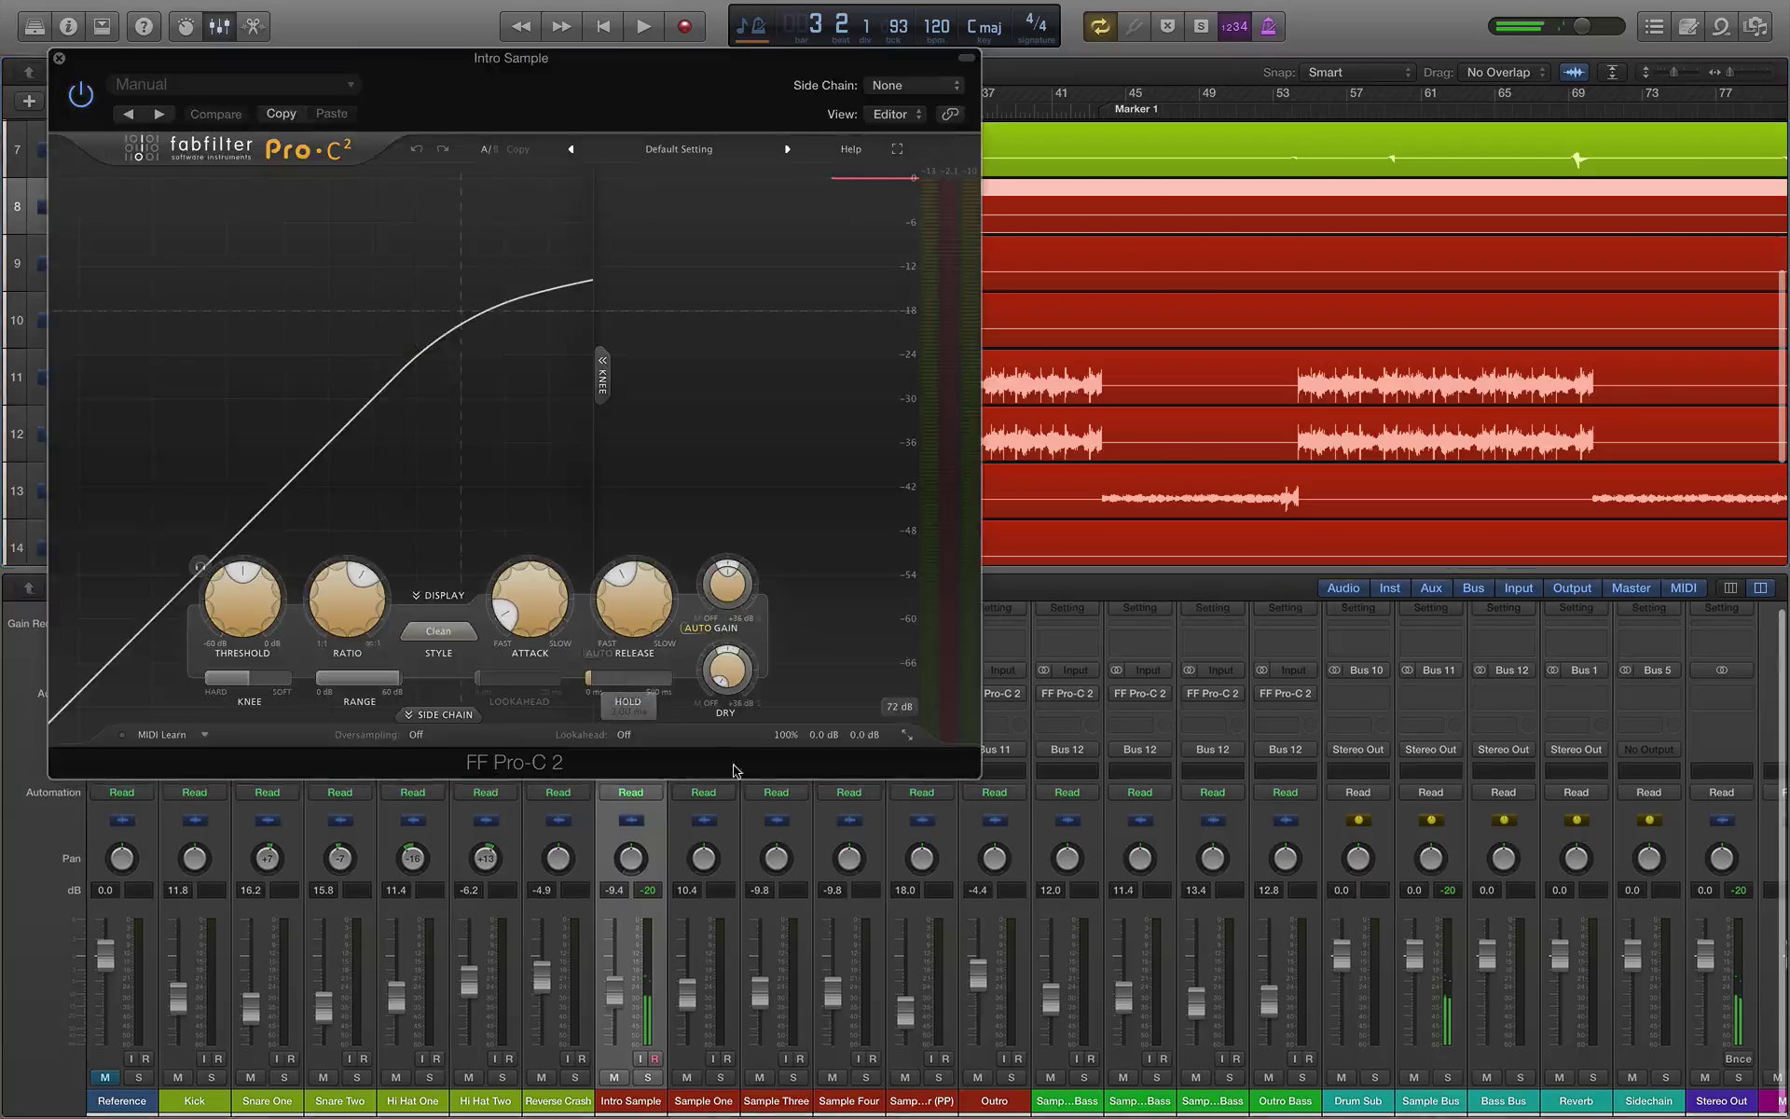
{"action": "left_click", "coordinate": [711, 627]}
{"action": "left_click_drag", "start_coordinate": [502, 91], "coordinate": [1112, 269]}
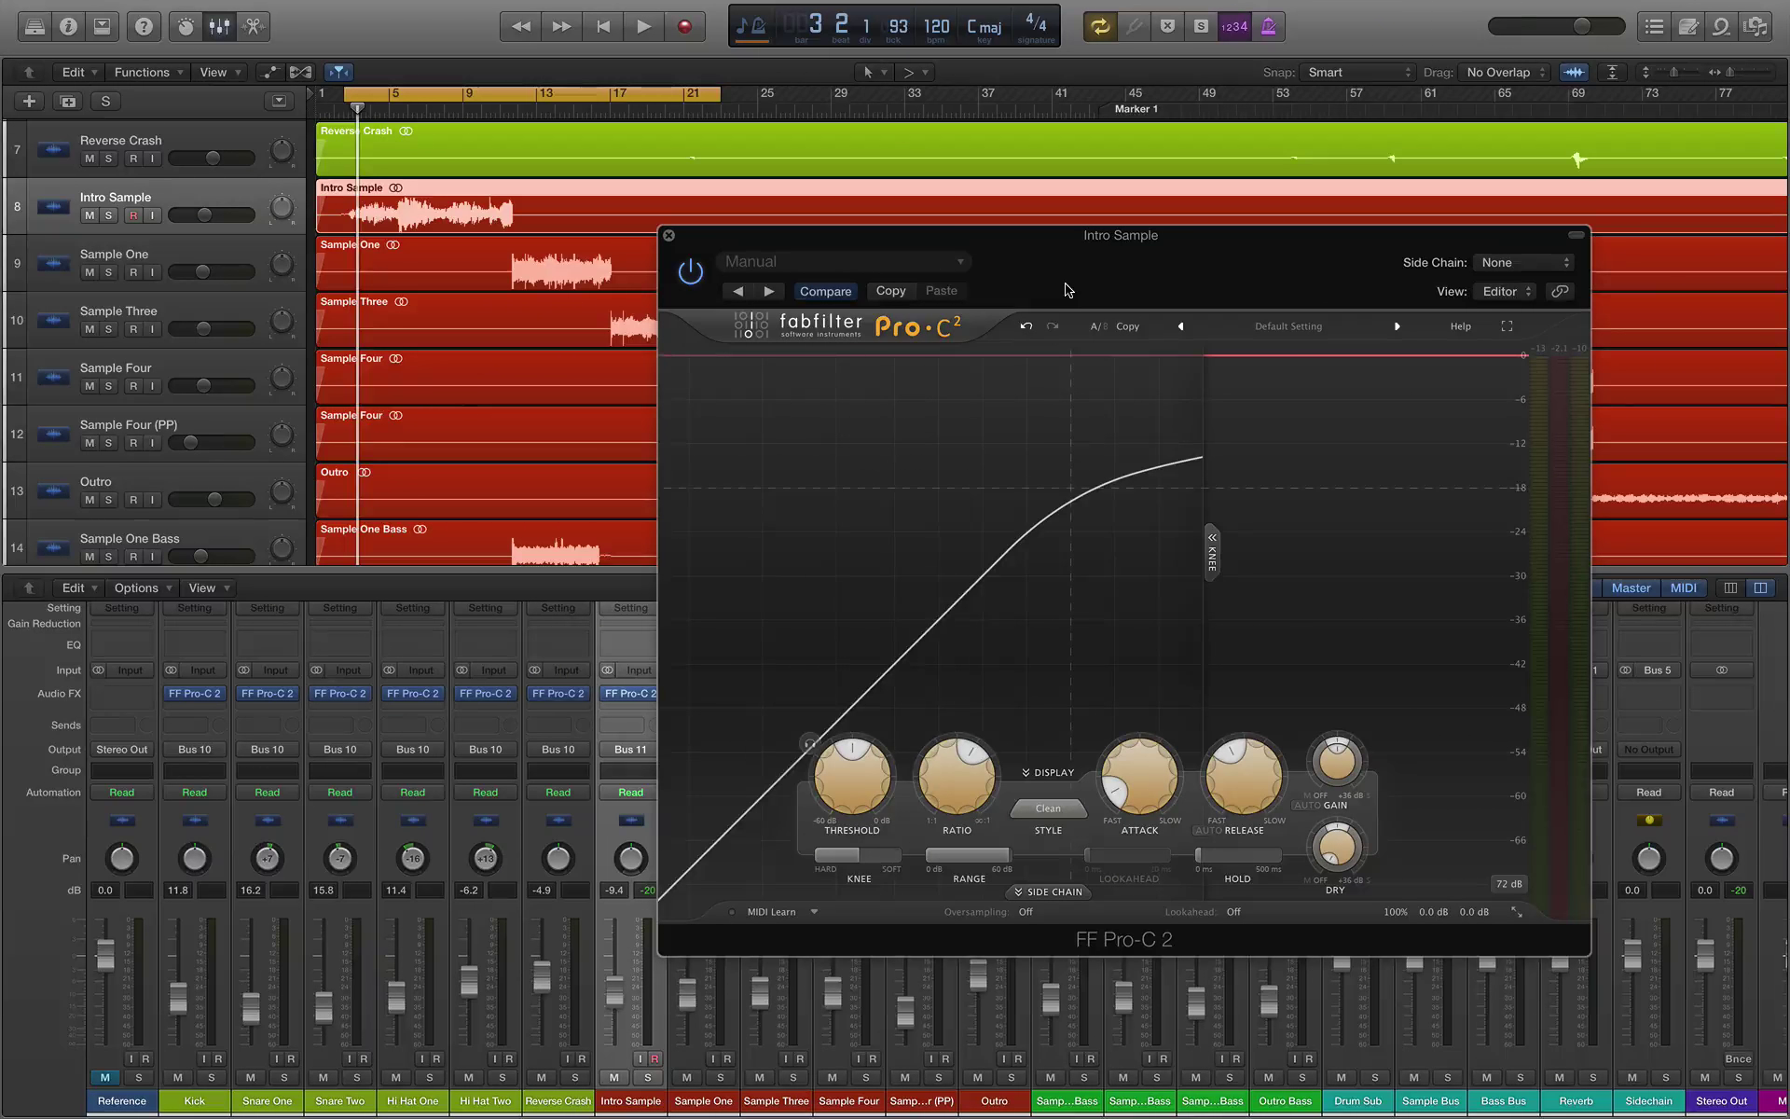
{"action": "key", "text": "space"}
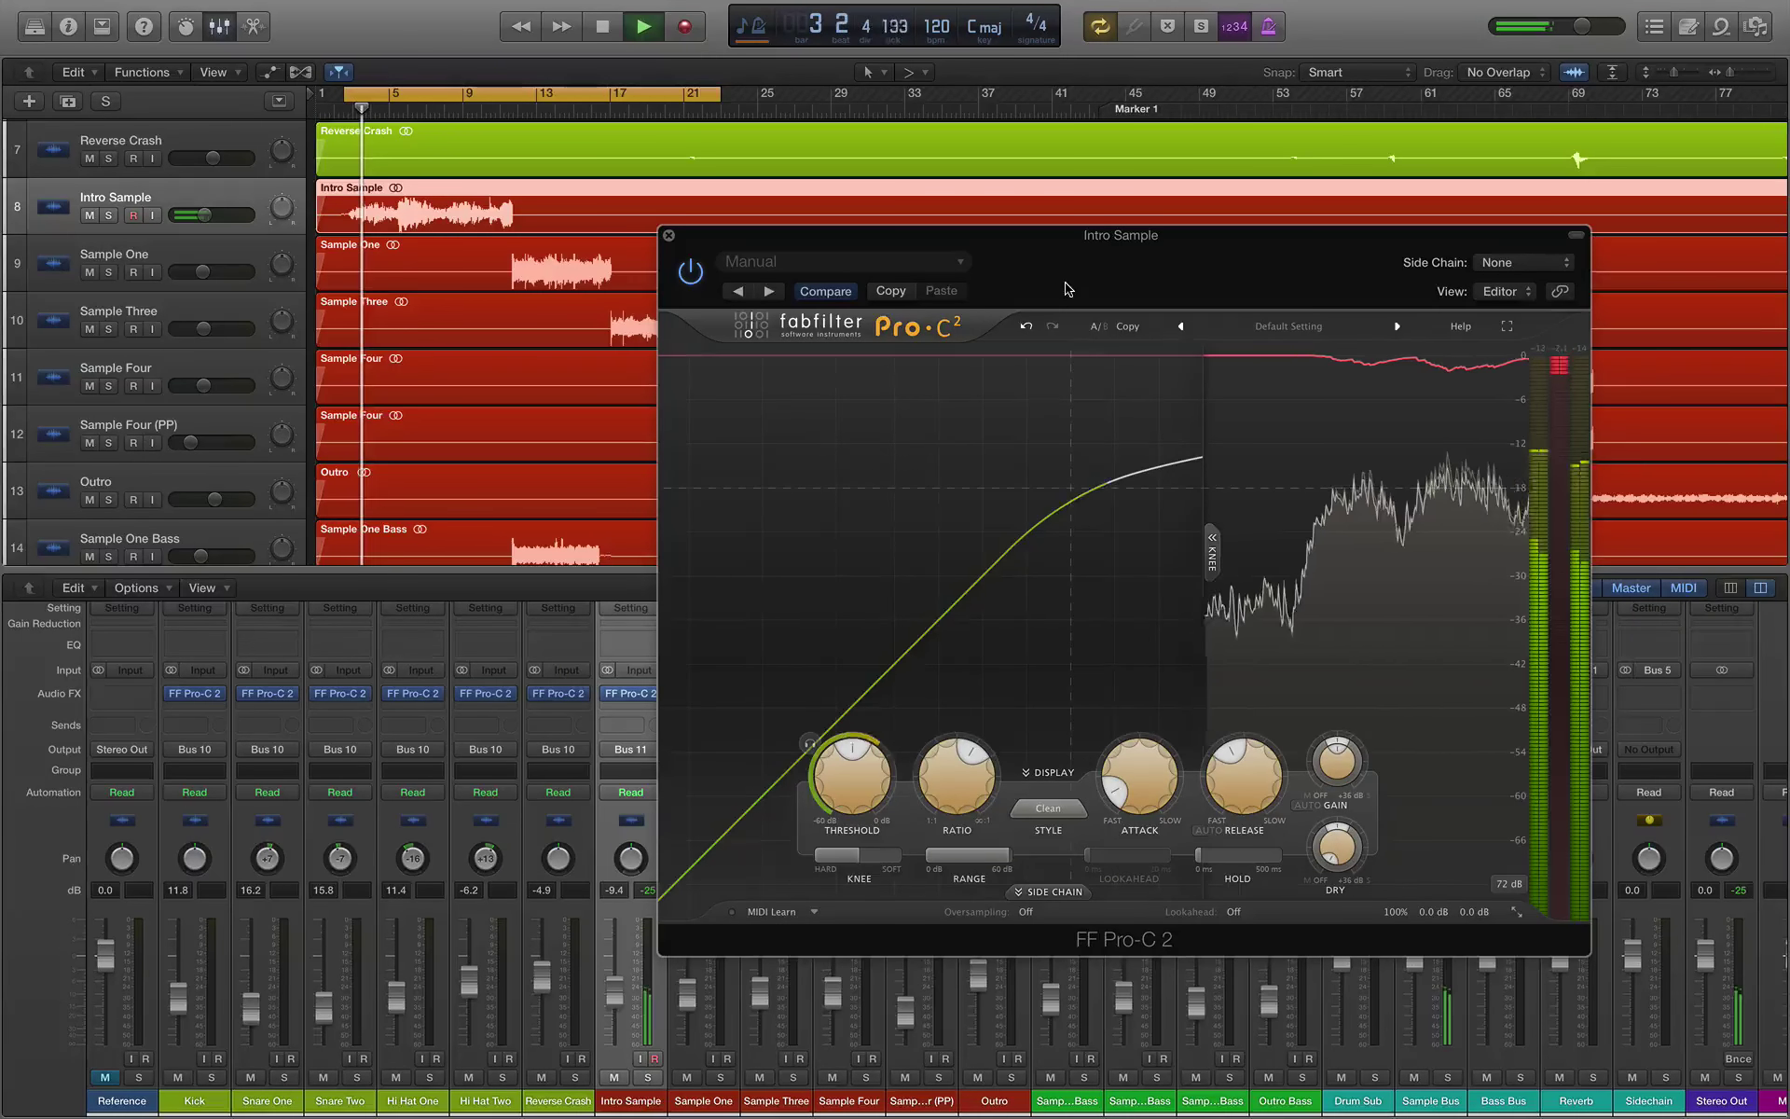
{"action": "key", "text": "space"}
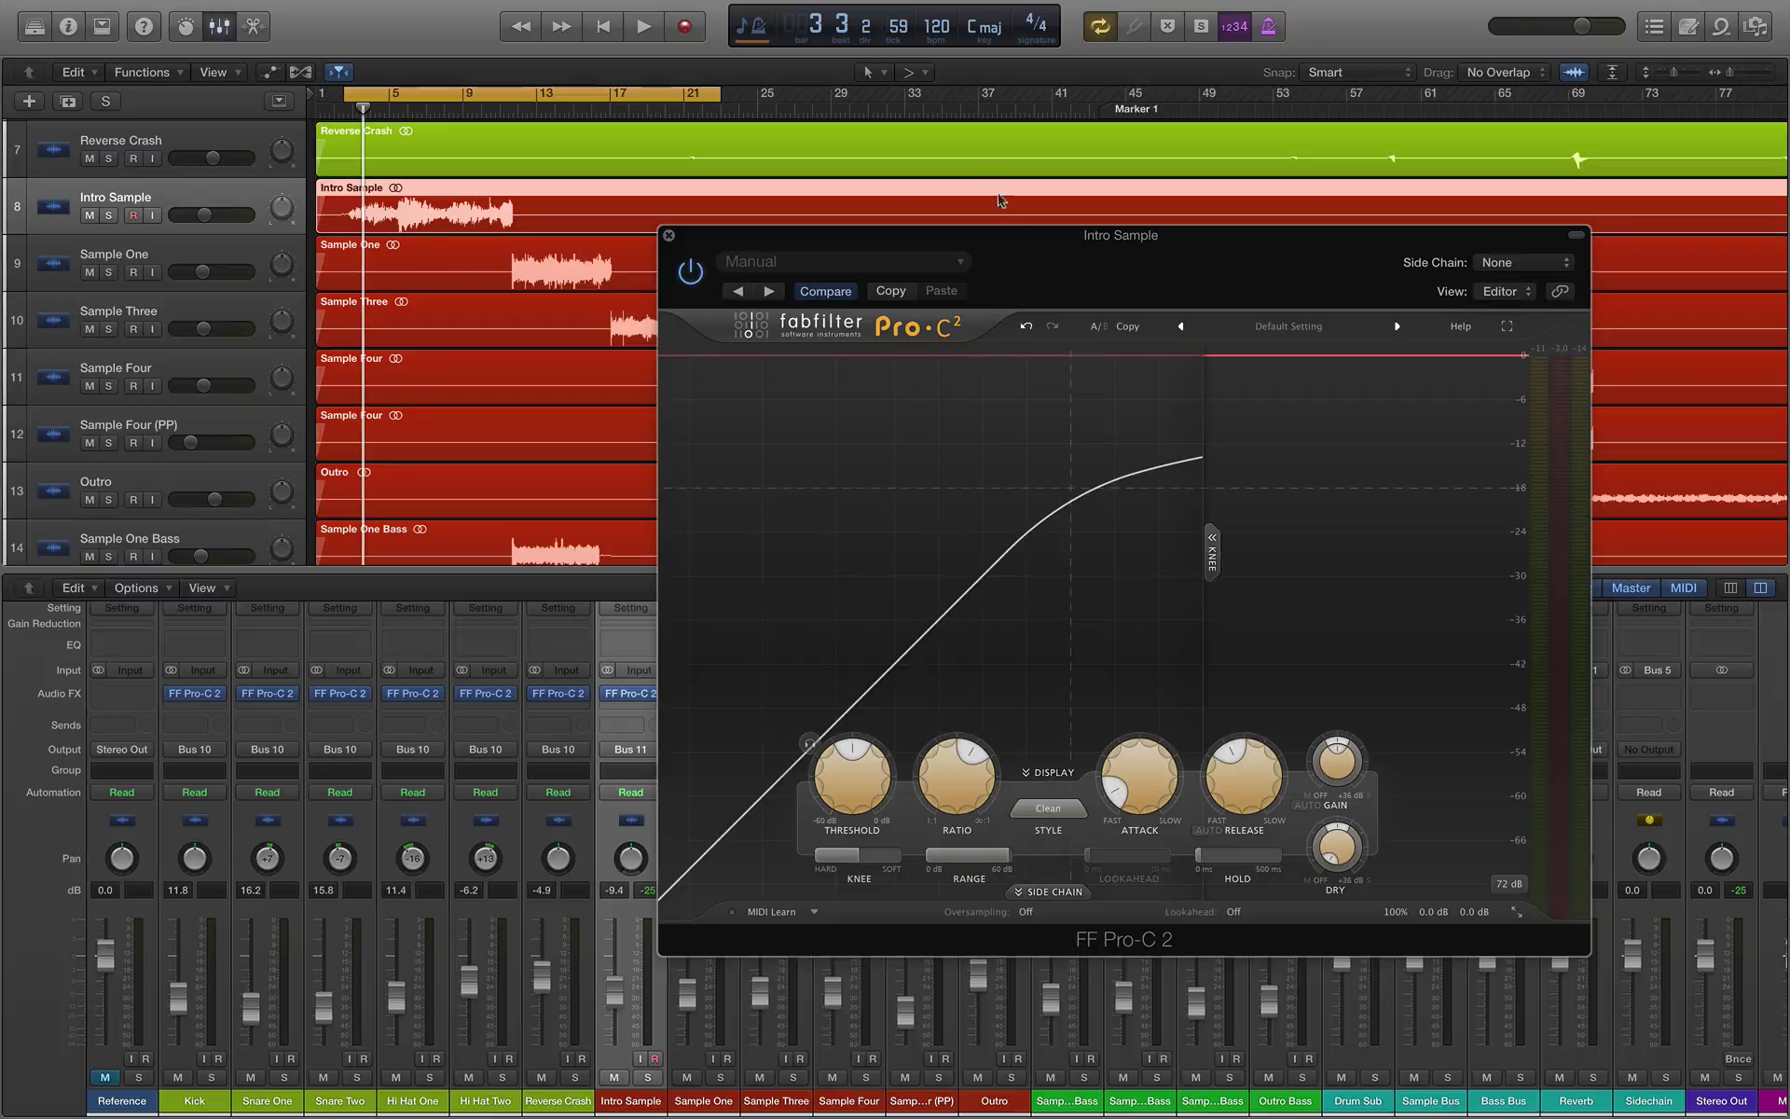
{"action": "left_click_drag", "start_coordinate": [1086, 244], "coordinate": [904, 308]}
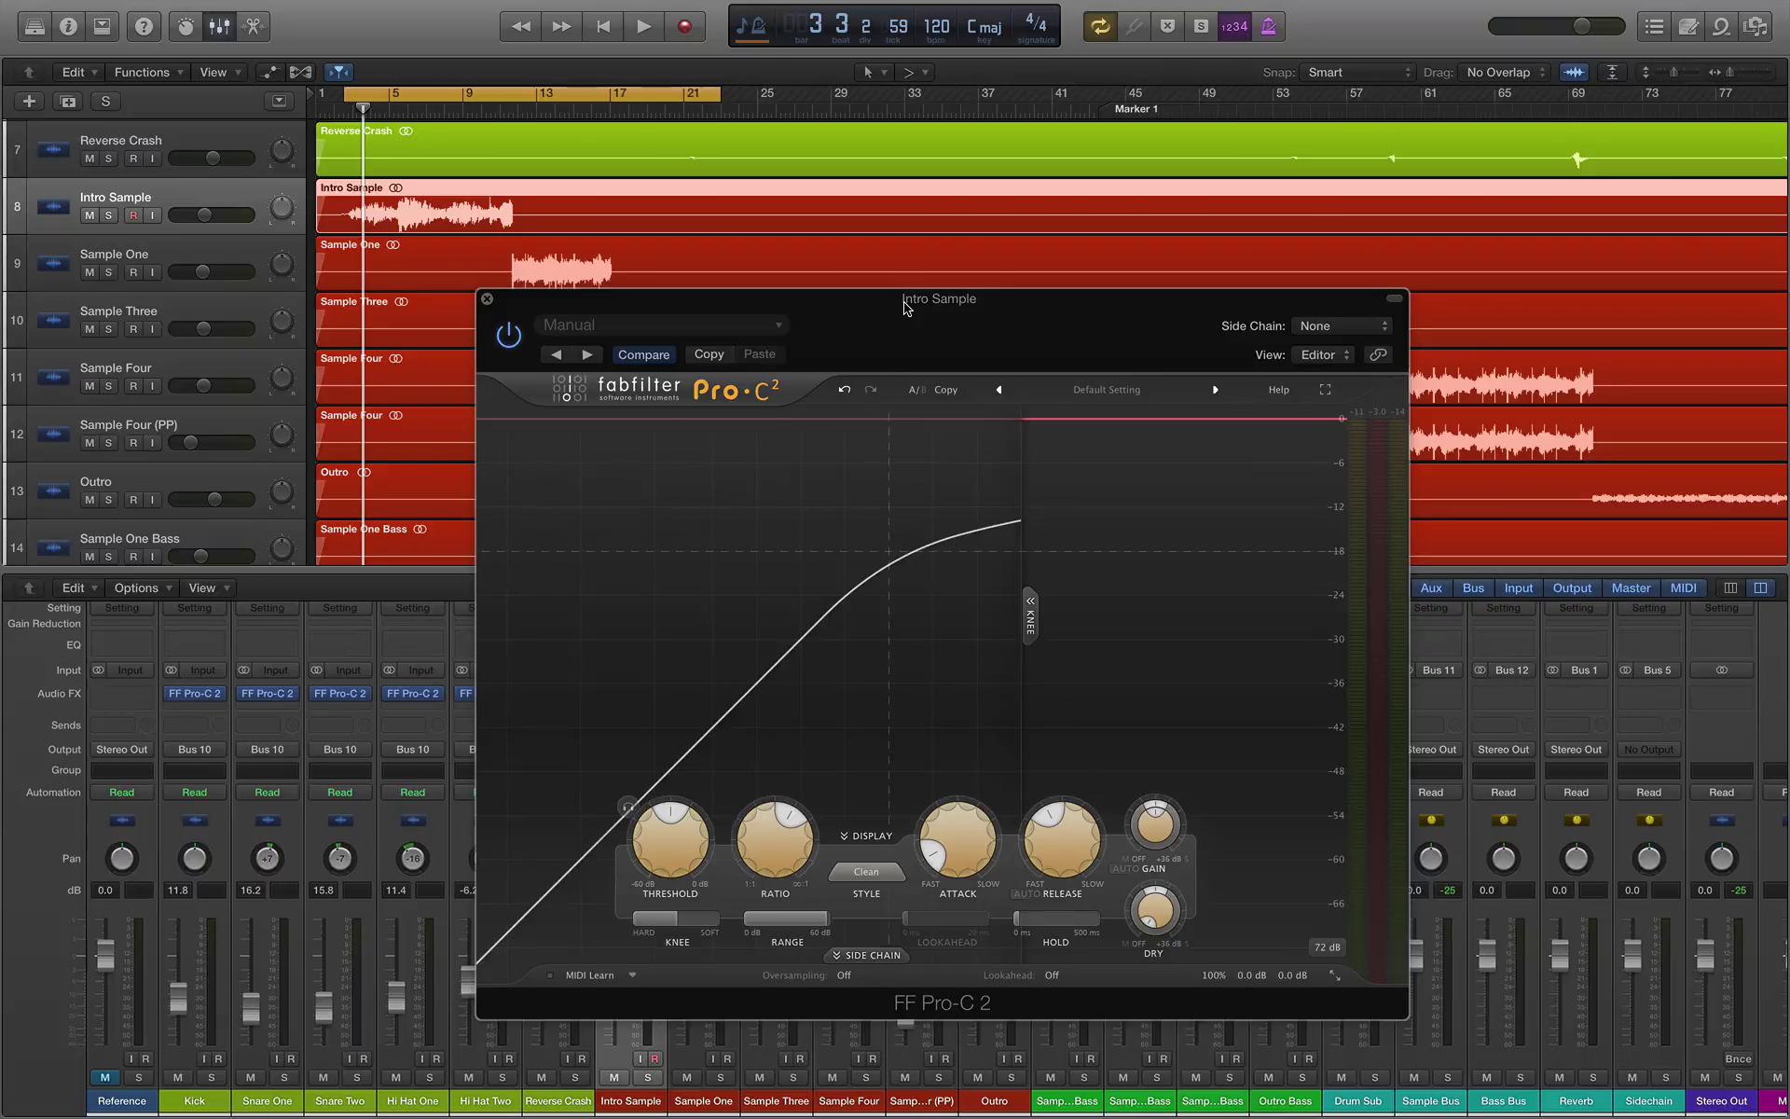
Step: Slow the Intro Sample compressor's attack to 21.24 ms, lengthen its release and lower its ratio, replaying from bar 3
{"action": "mouse_move", "coordinate": [933, 862]}
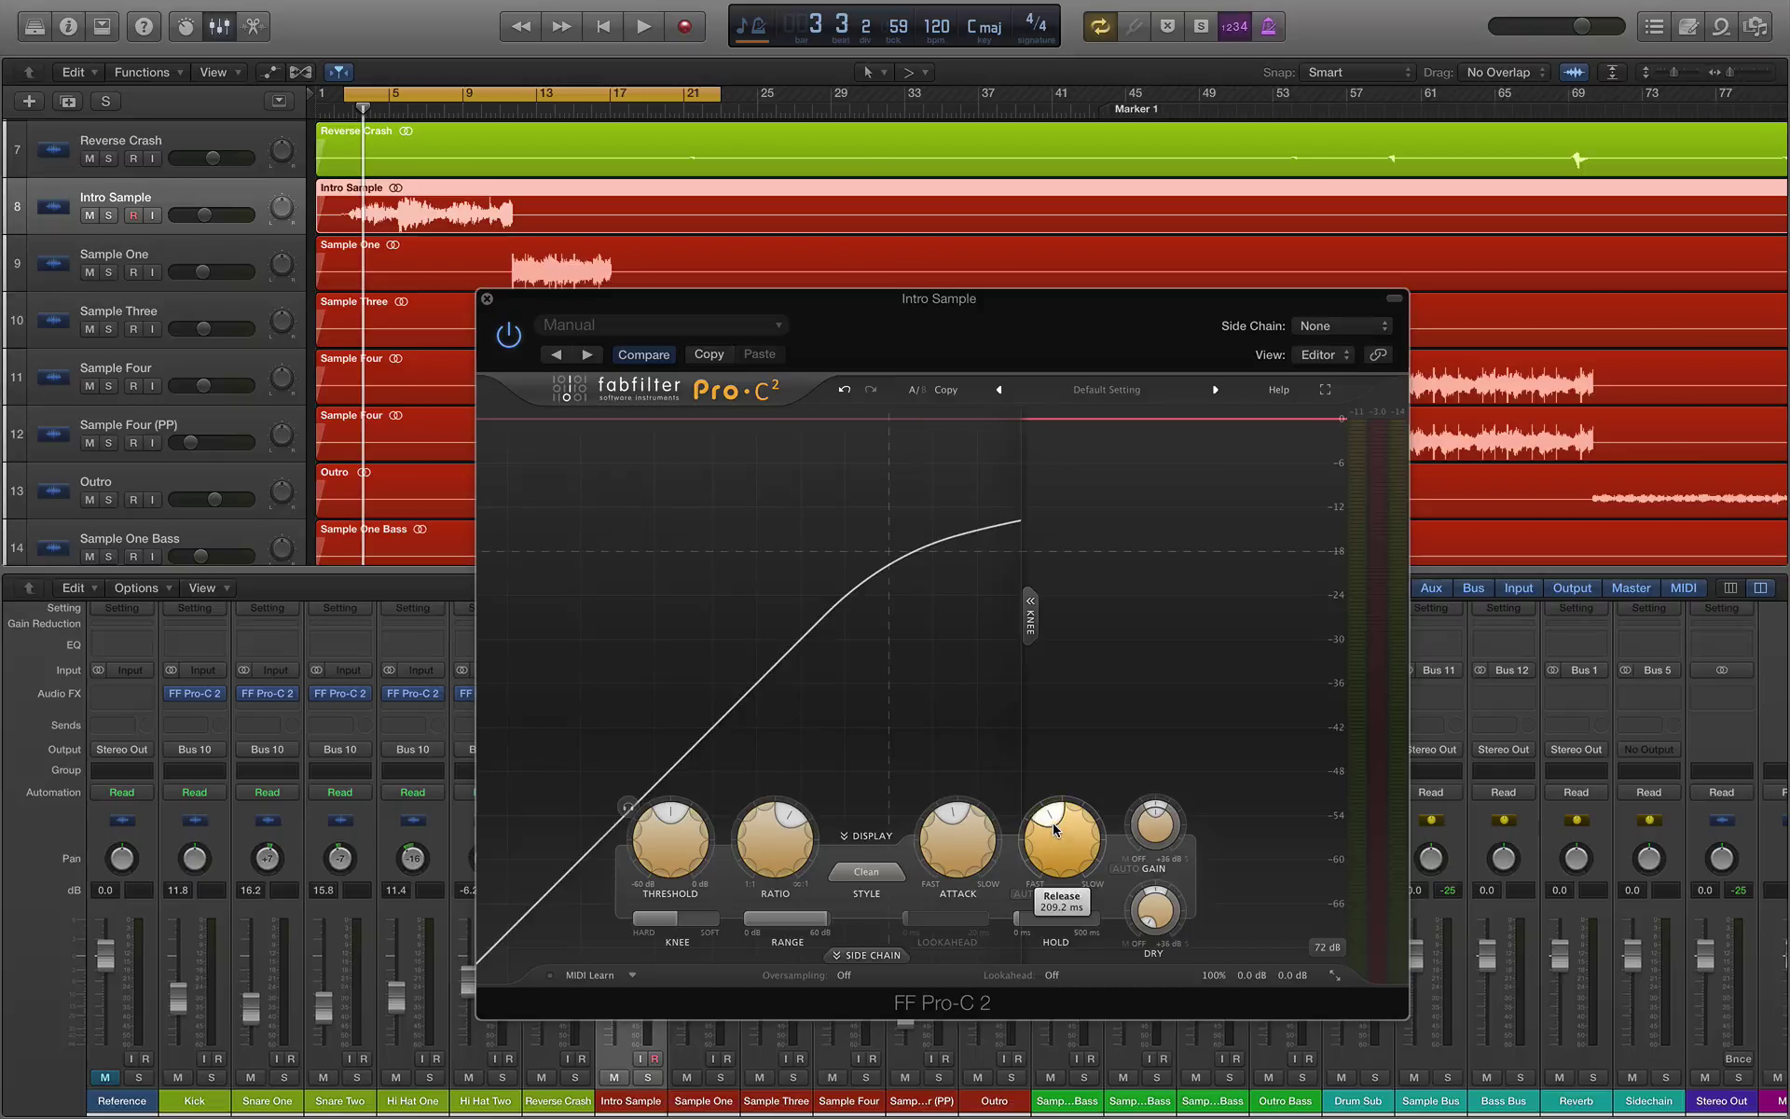
{"action": "left_click_drag", "start_coordinate": [1053, 828], "coordinate": [1052, 820]}
{"action": "left_click_drag", "start_coordinate": [772, 810], "coordinate": [772, 814]}
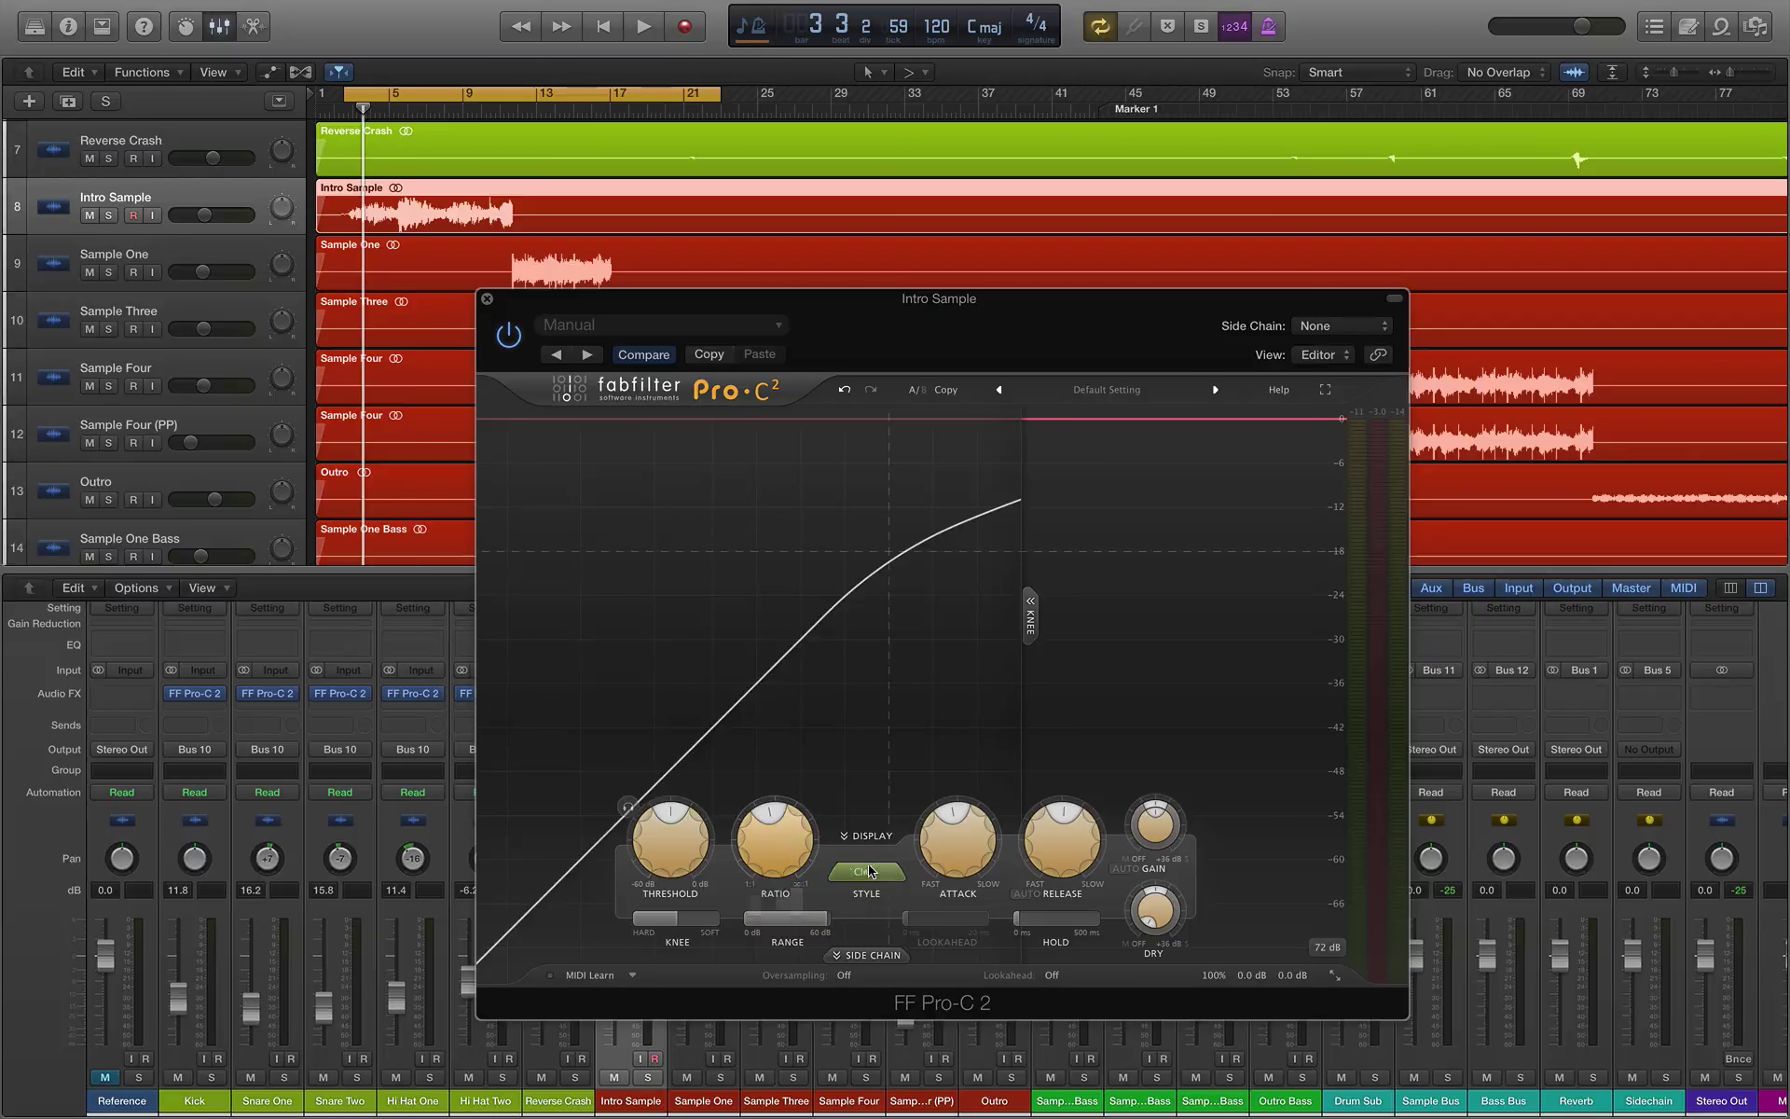
{"action": "key", "text": "space"}
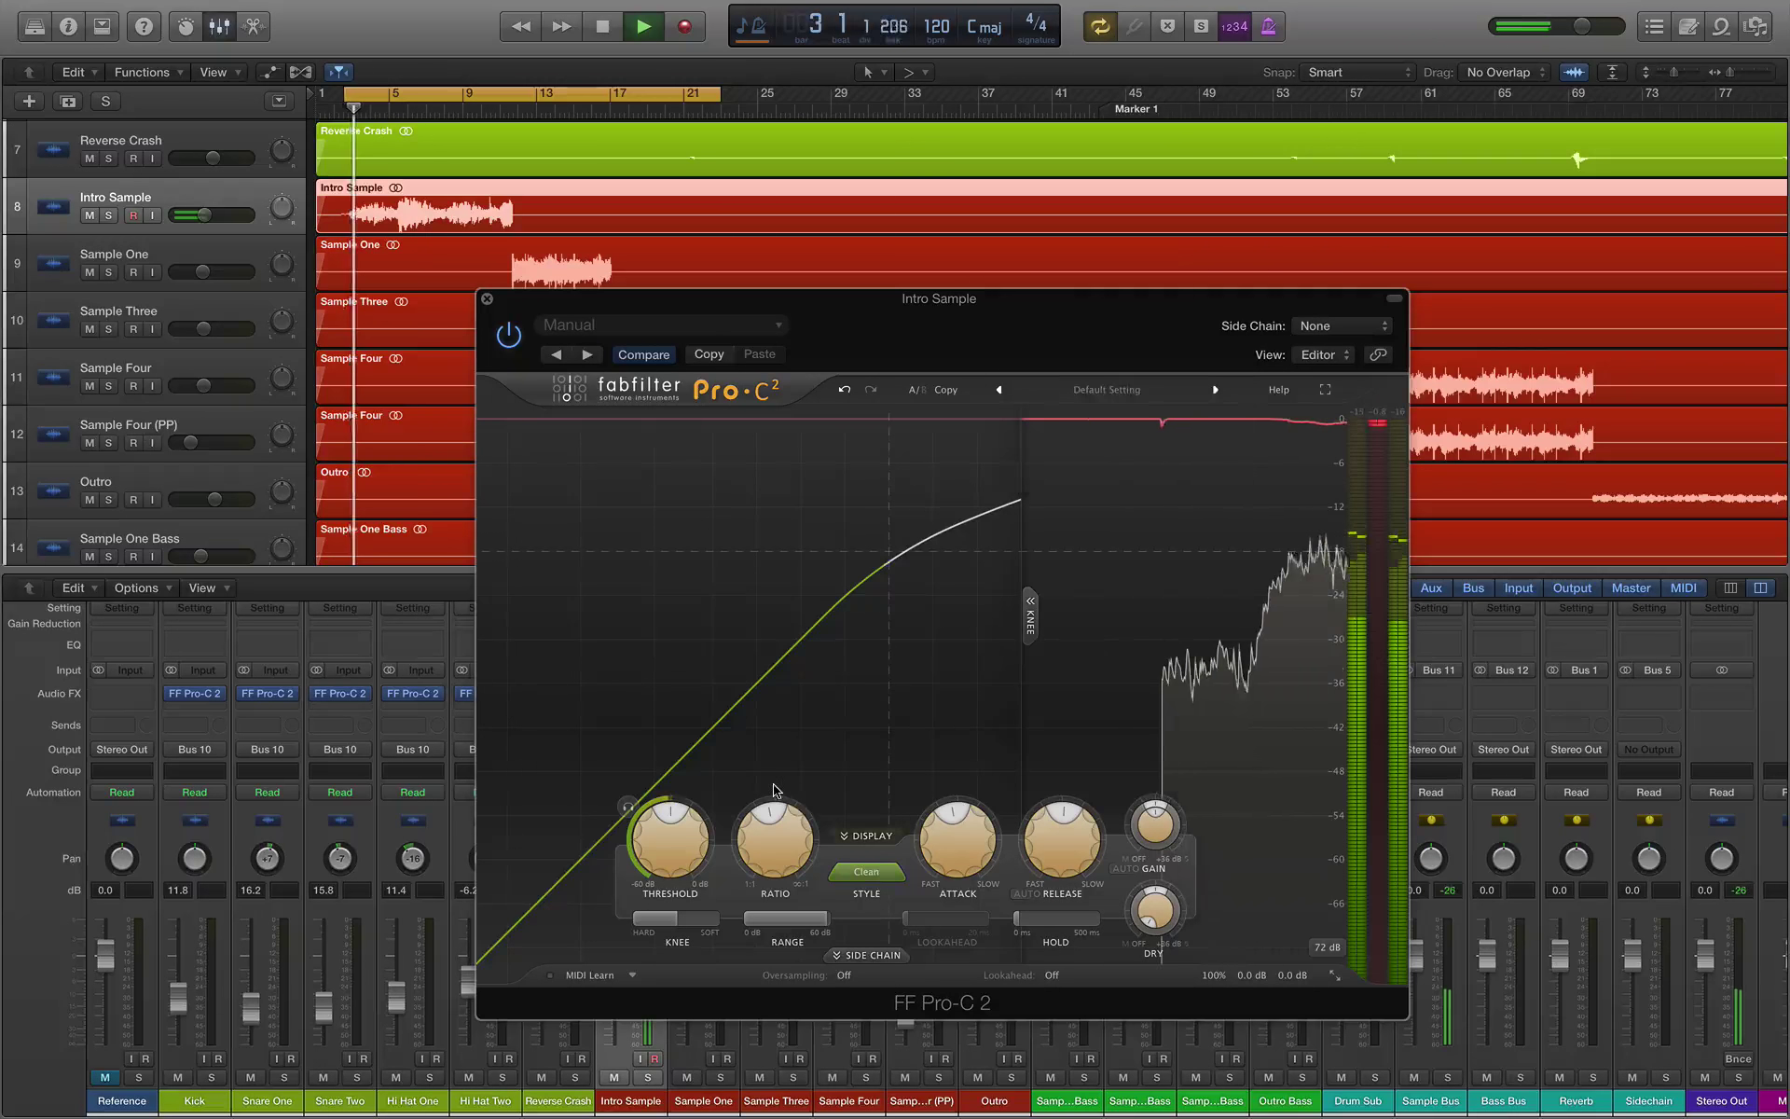
Step: Raise the Intro Sample compressor's threshold to about -14 dB, soften its knee slightly, reduce the ratio and shorten attack and release
{"action": "left_click_drag", "start_coordinate": [671, 918], "coordinate": [717, 918]}
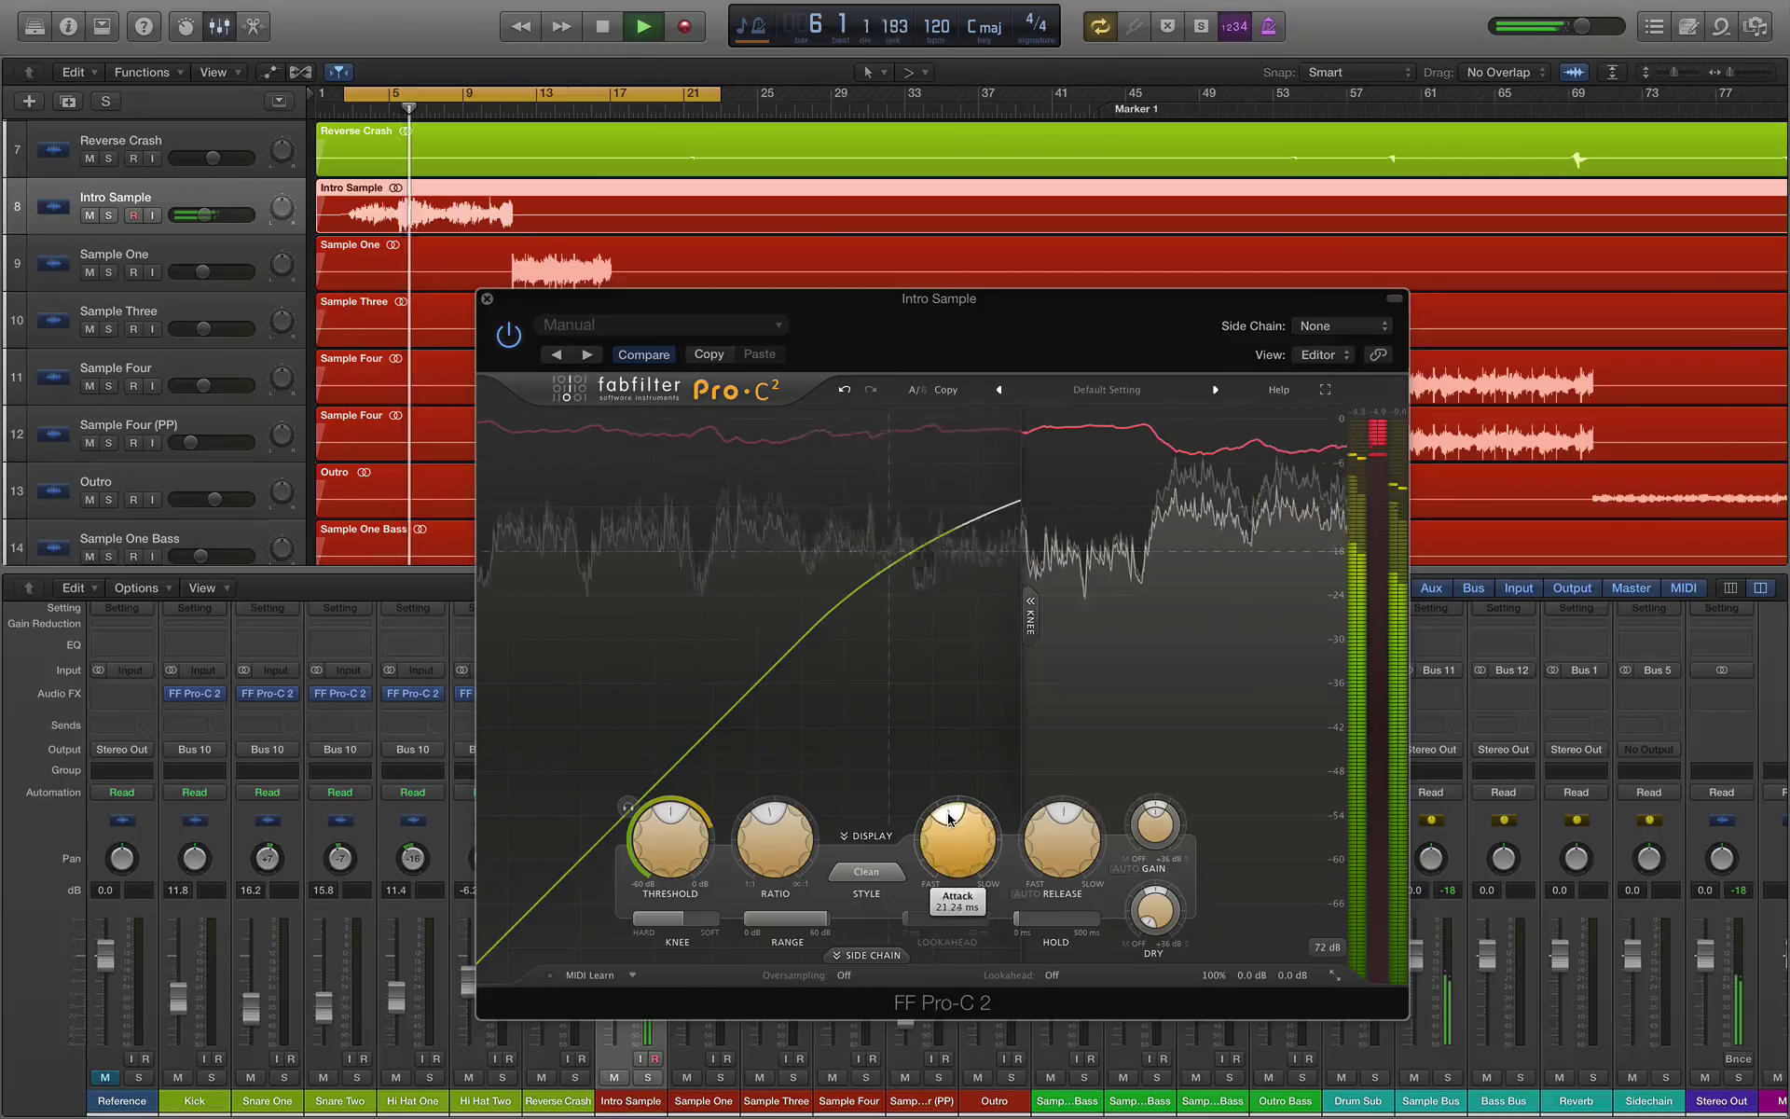
{"action": "left_click_drag", "start_coordinate": [945, 818], "coordinate": [932, 828]}
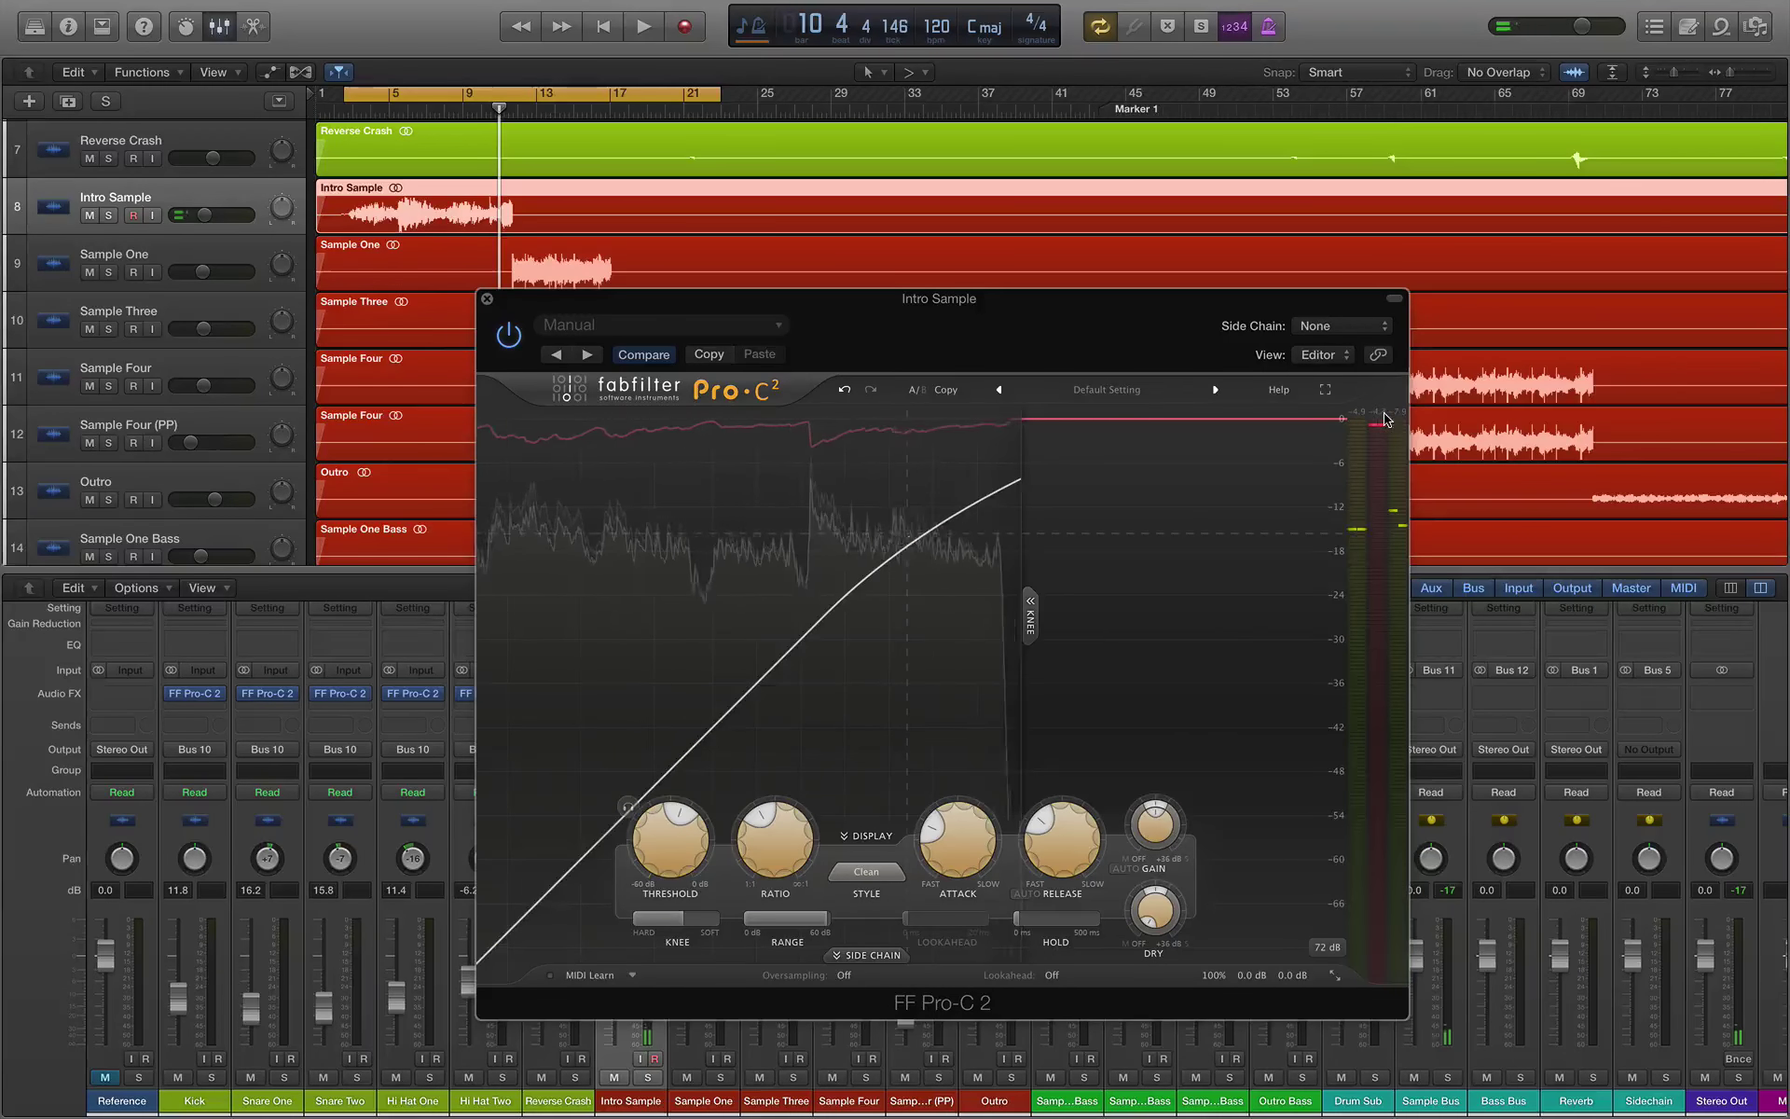
{"action": "key", "text": "space"}
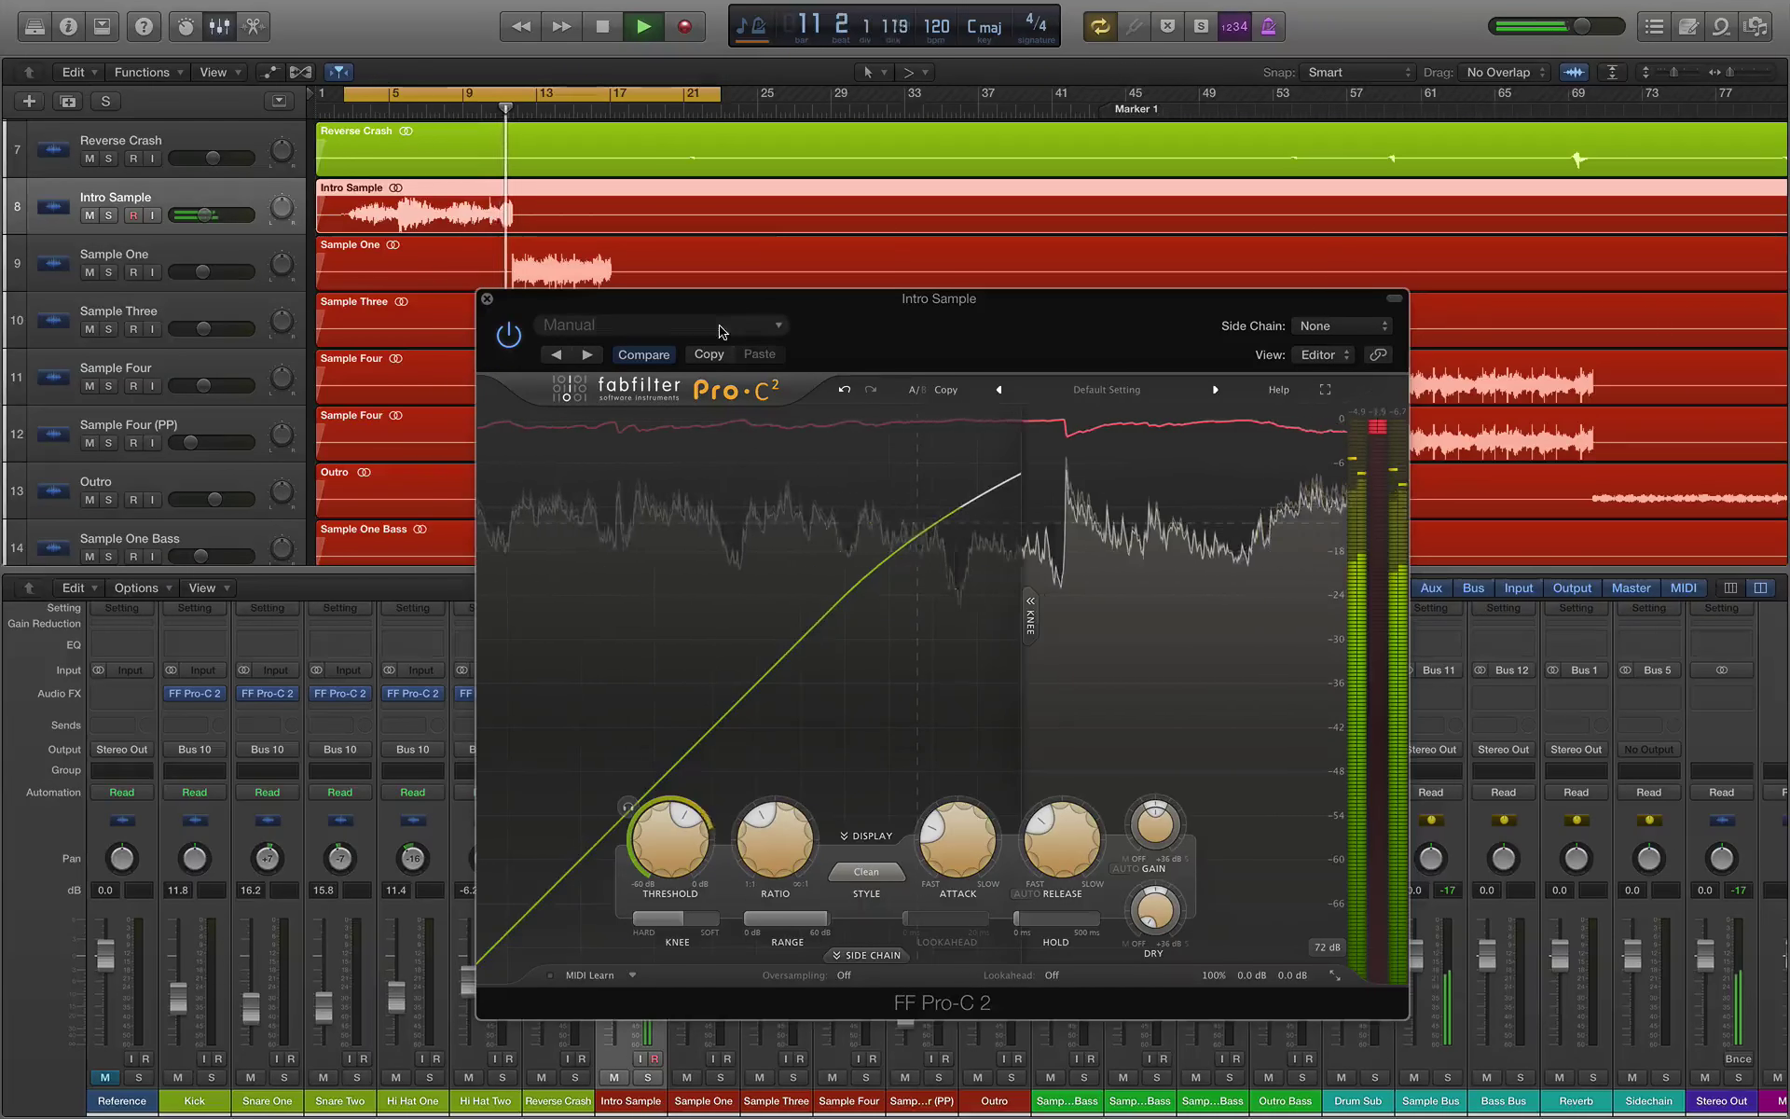
Step: Close the Intro Sample compressor and replay the cycle range from bar 3
{"action": "left_click", "coordinate": [486, 298]}
{"action": "key", "text": "space"}
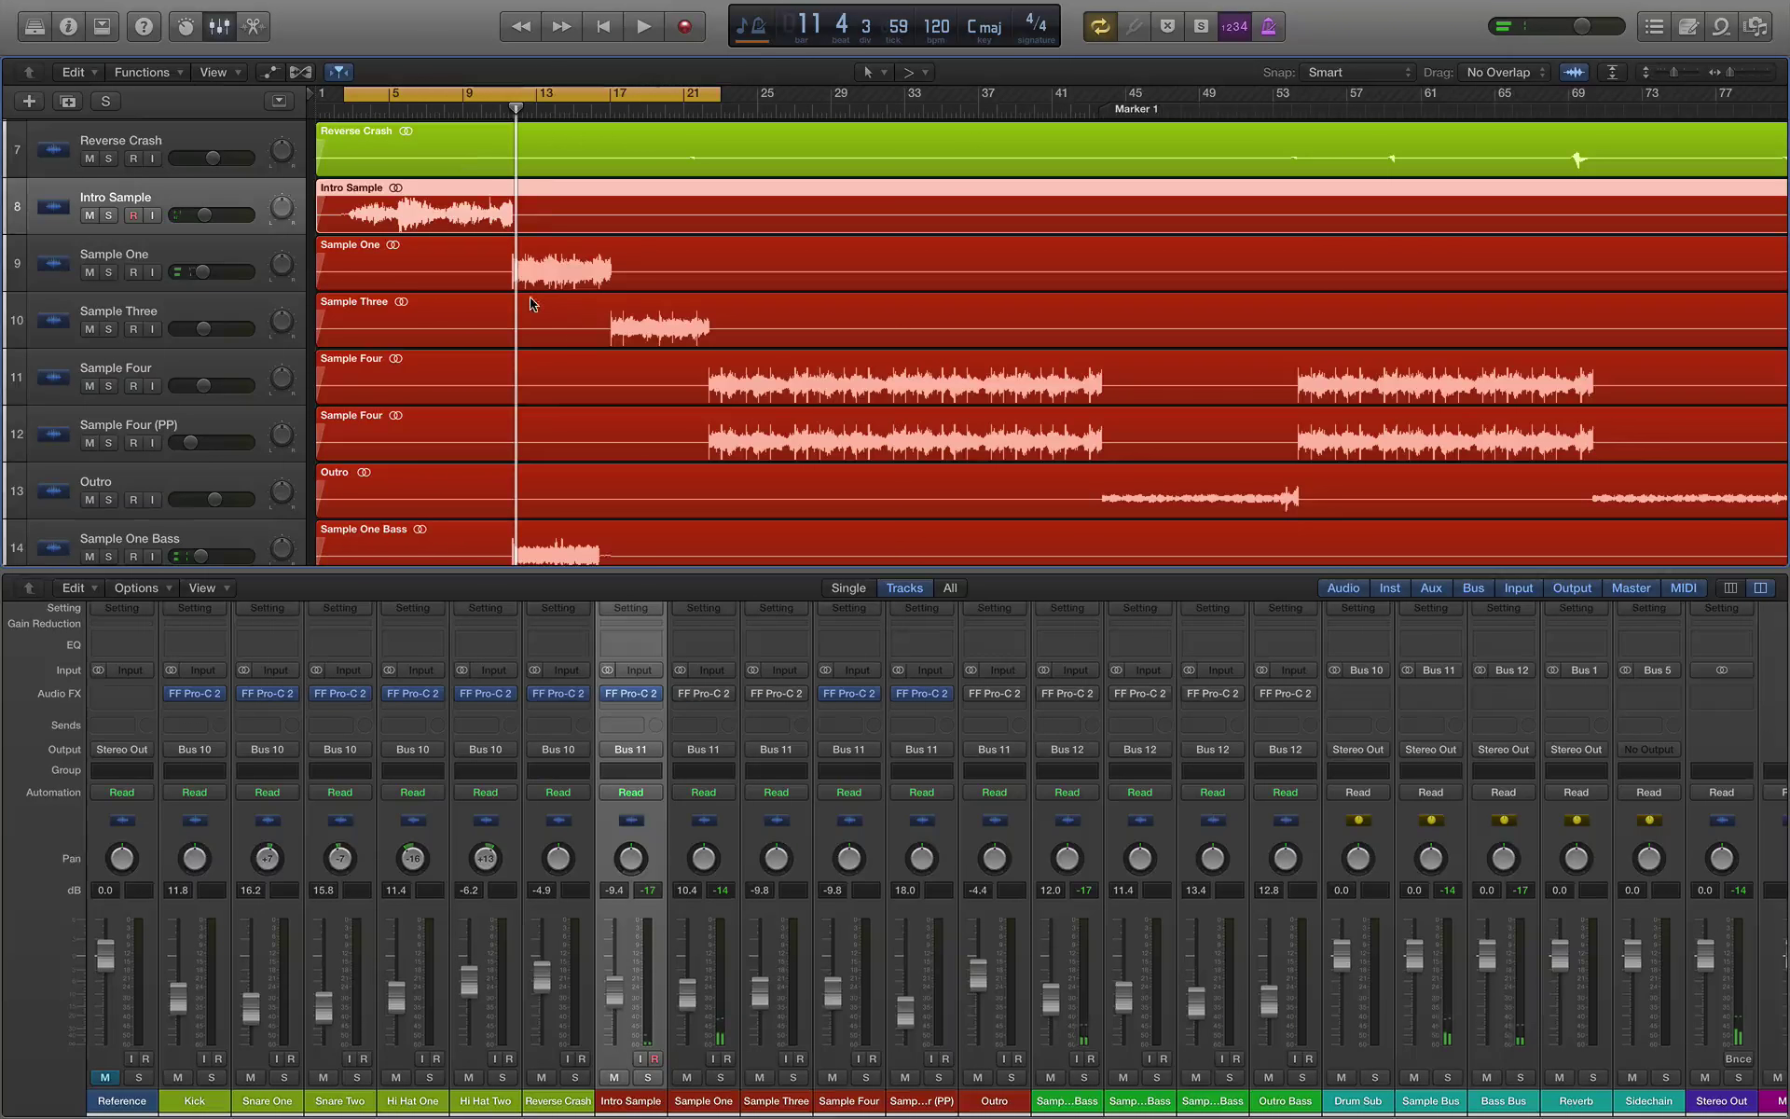
{"action": "key", "text": "space"}
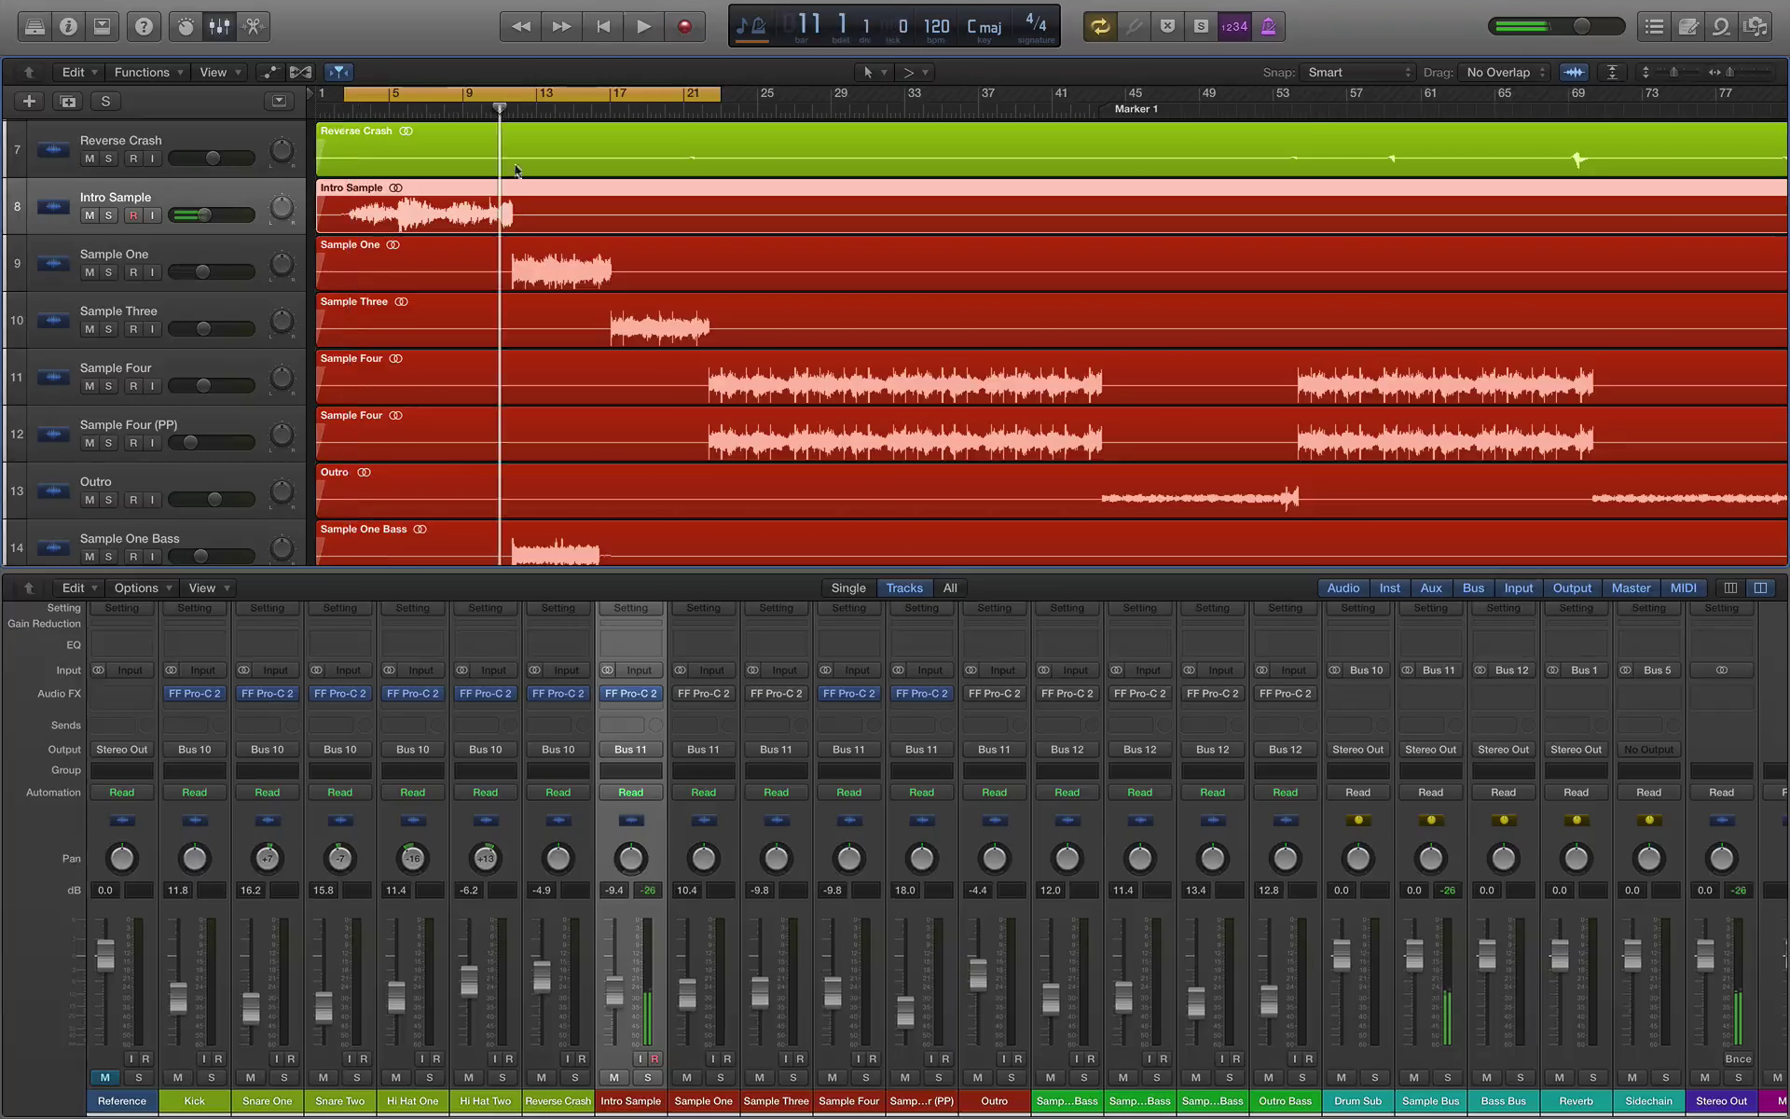
{"action": "key", "text": "space"}
Step: Open Sample One's FF Pro-C 2 compressor, slow its attack to 13.80 ms, raise the threshold, harden the knee and reduce the ratio to about 3.2:1
{"action": "left_click", "coordinate": [695, 1104]}
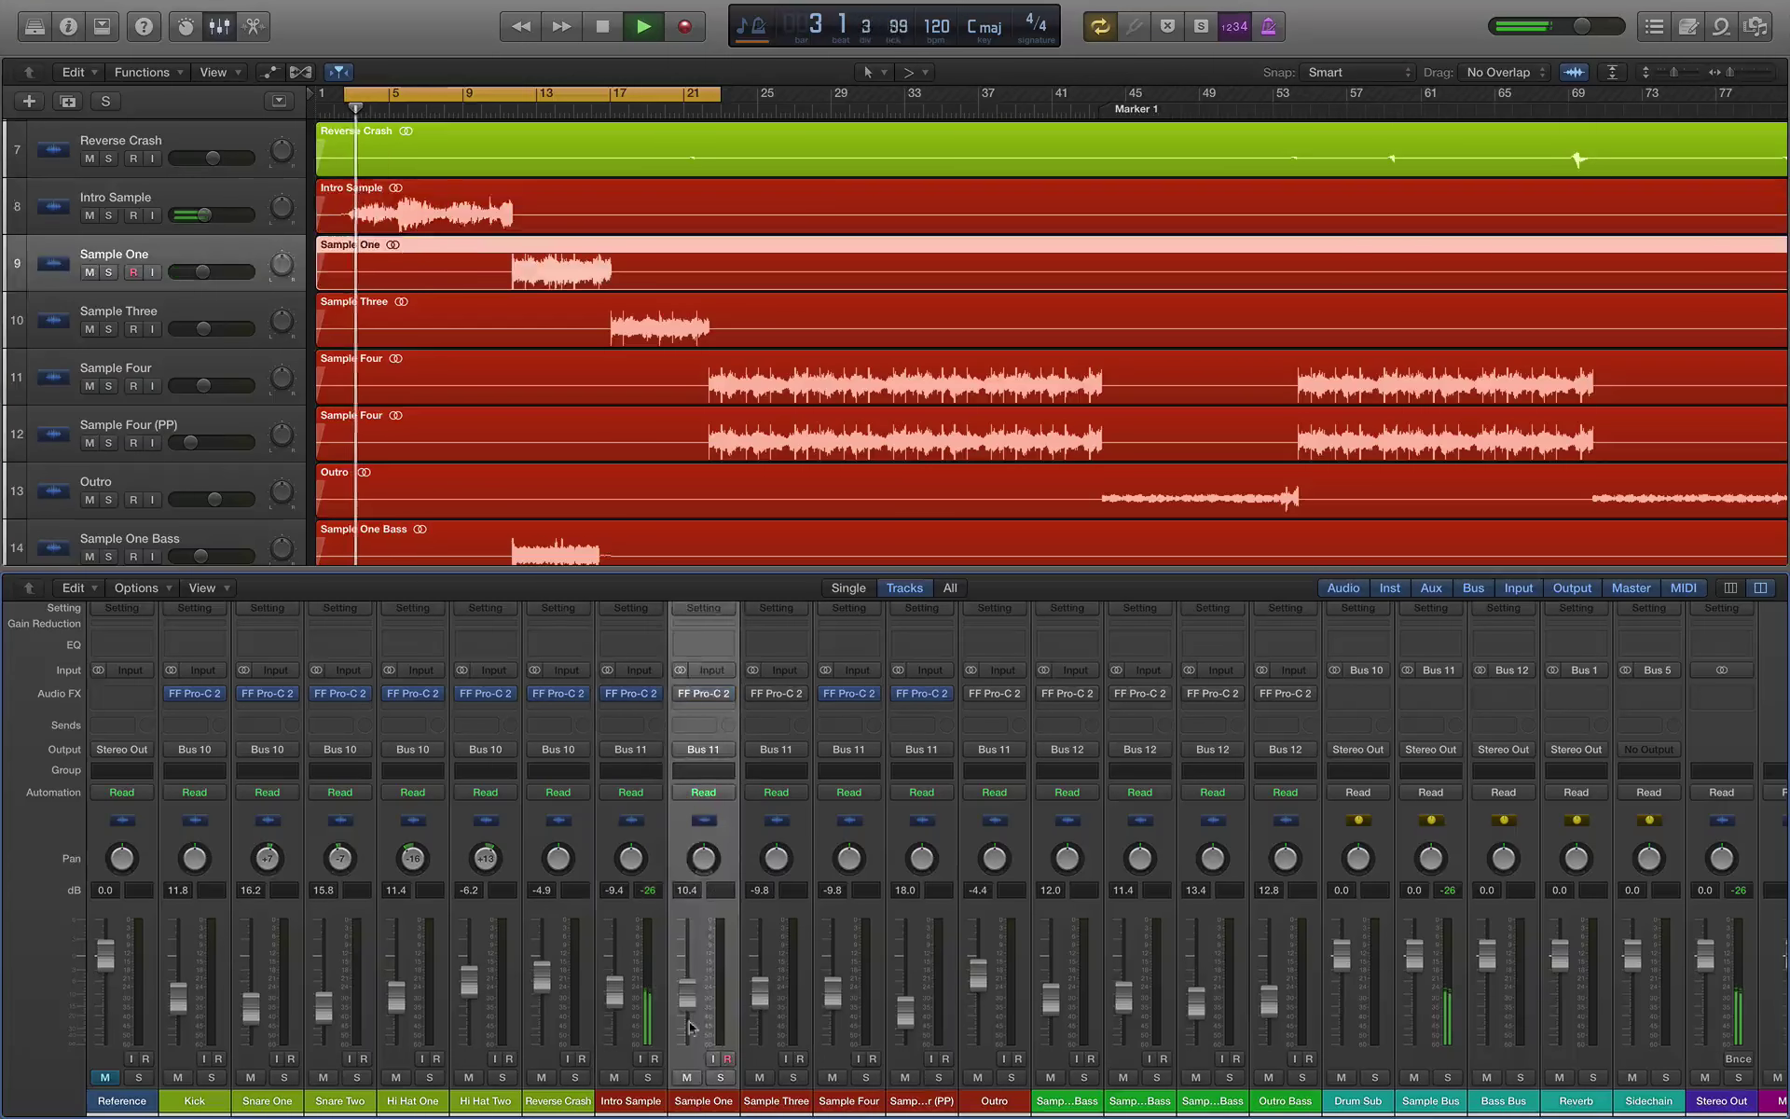
{"action": "left_click", "coordinate": [707, 694]}
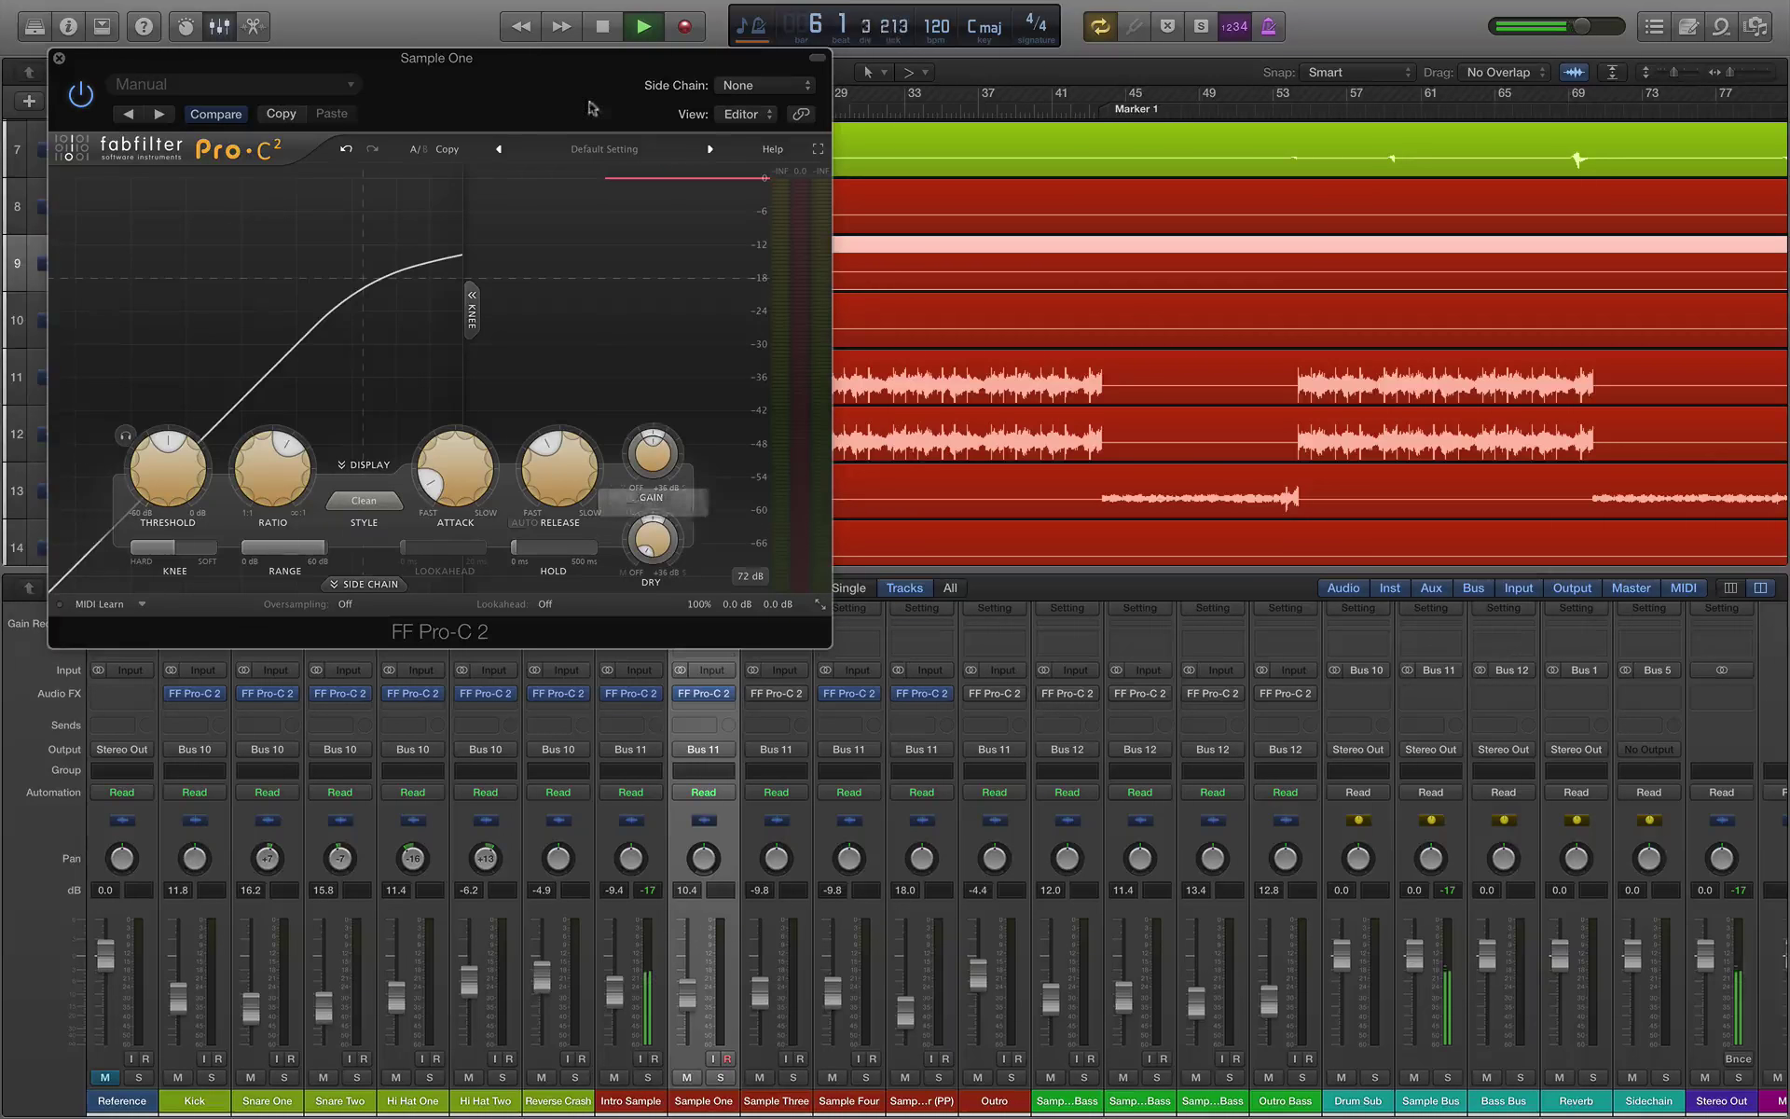
{"action": "left_click_drag", "start_coordinate": [592, 107], "coordinate": [1172, 284]}
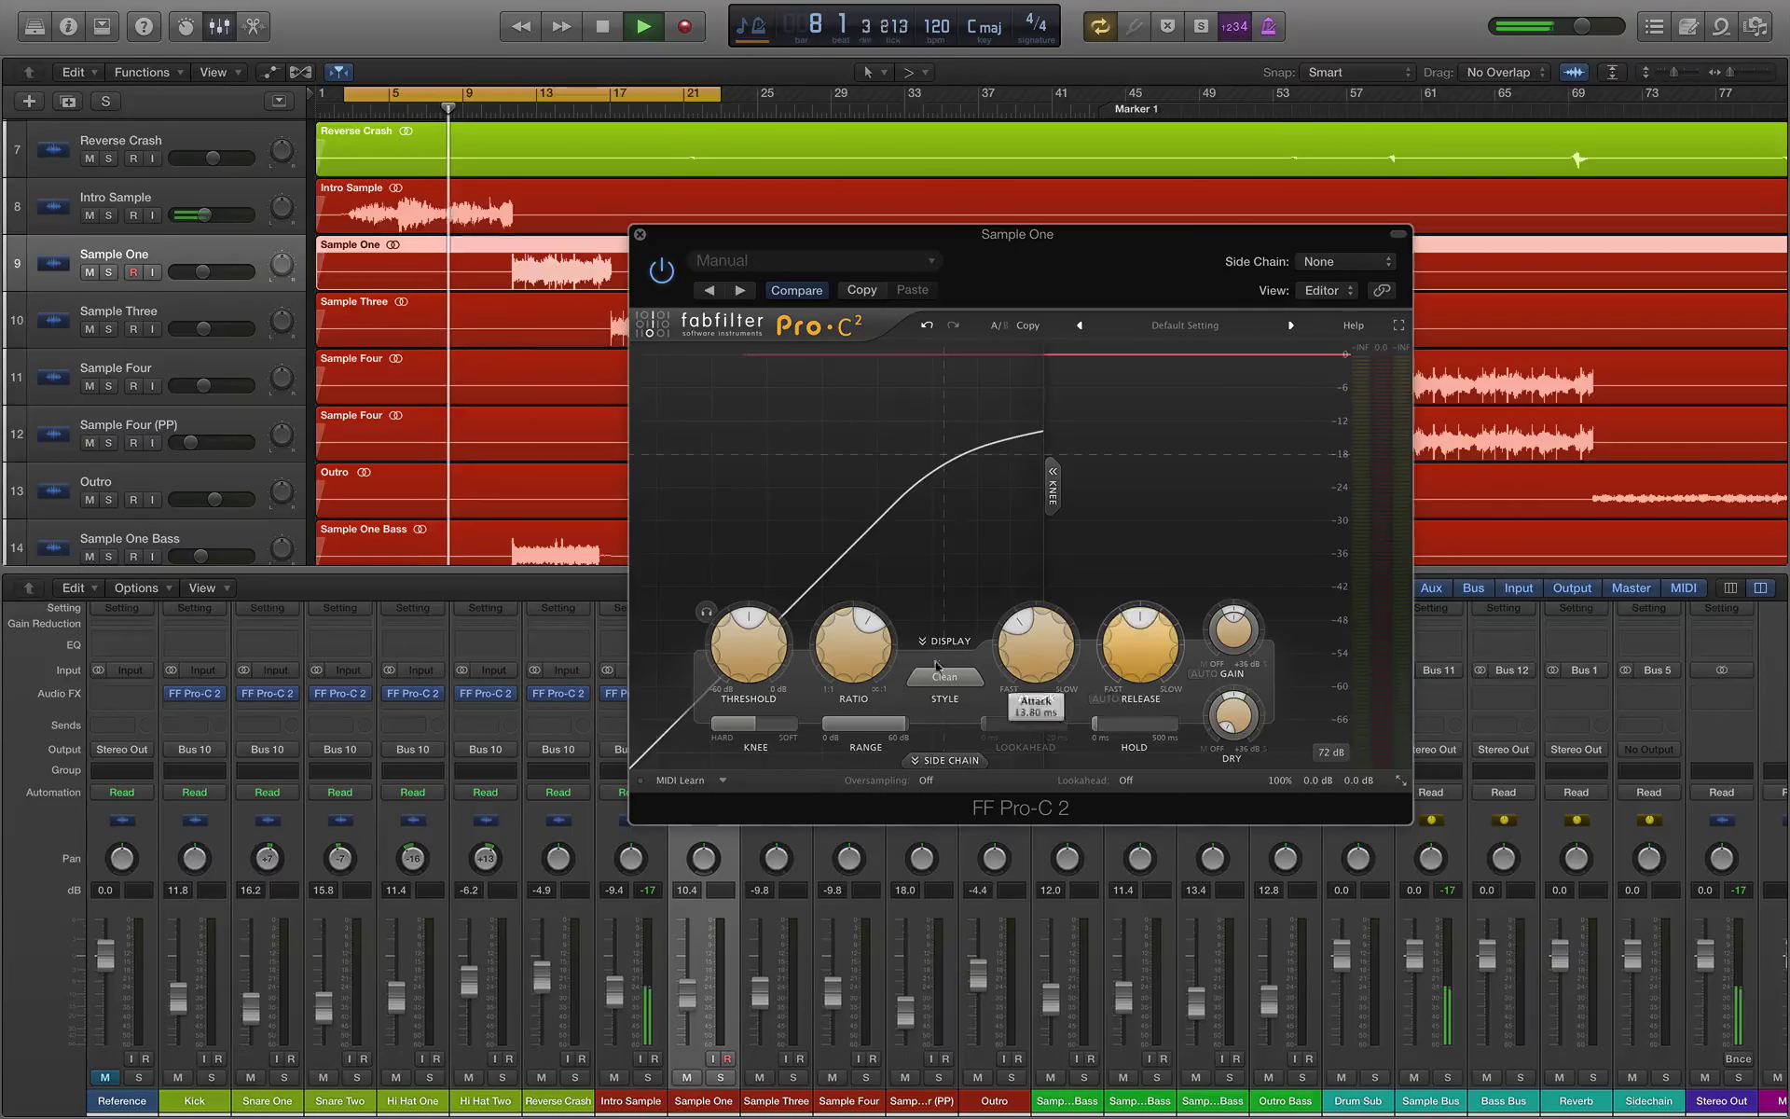
{"action": "left_click_drag", "start_coordinate": [887, 636], "coordinate": [876, 675]}
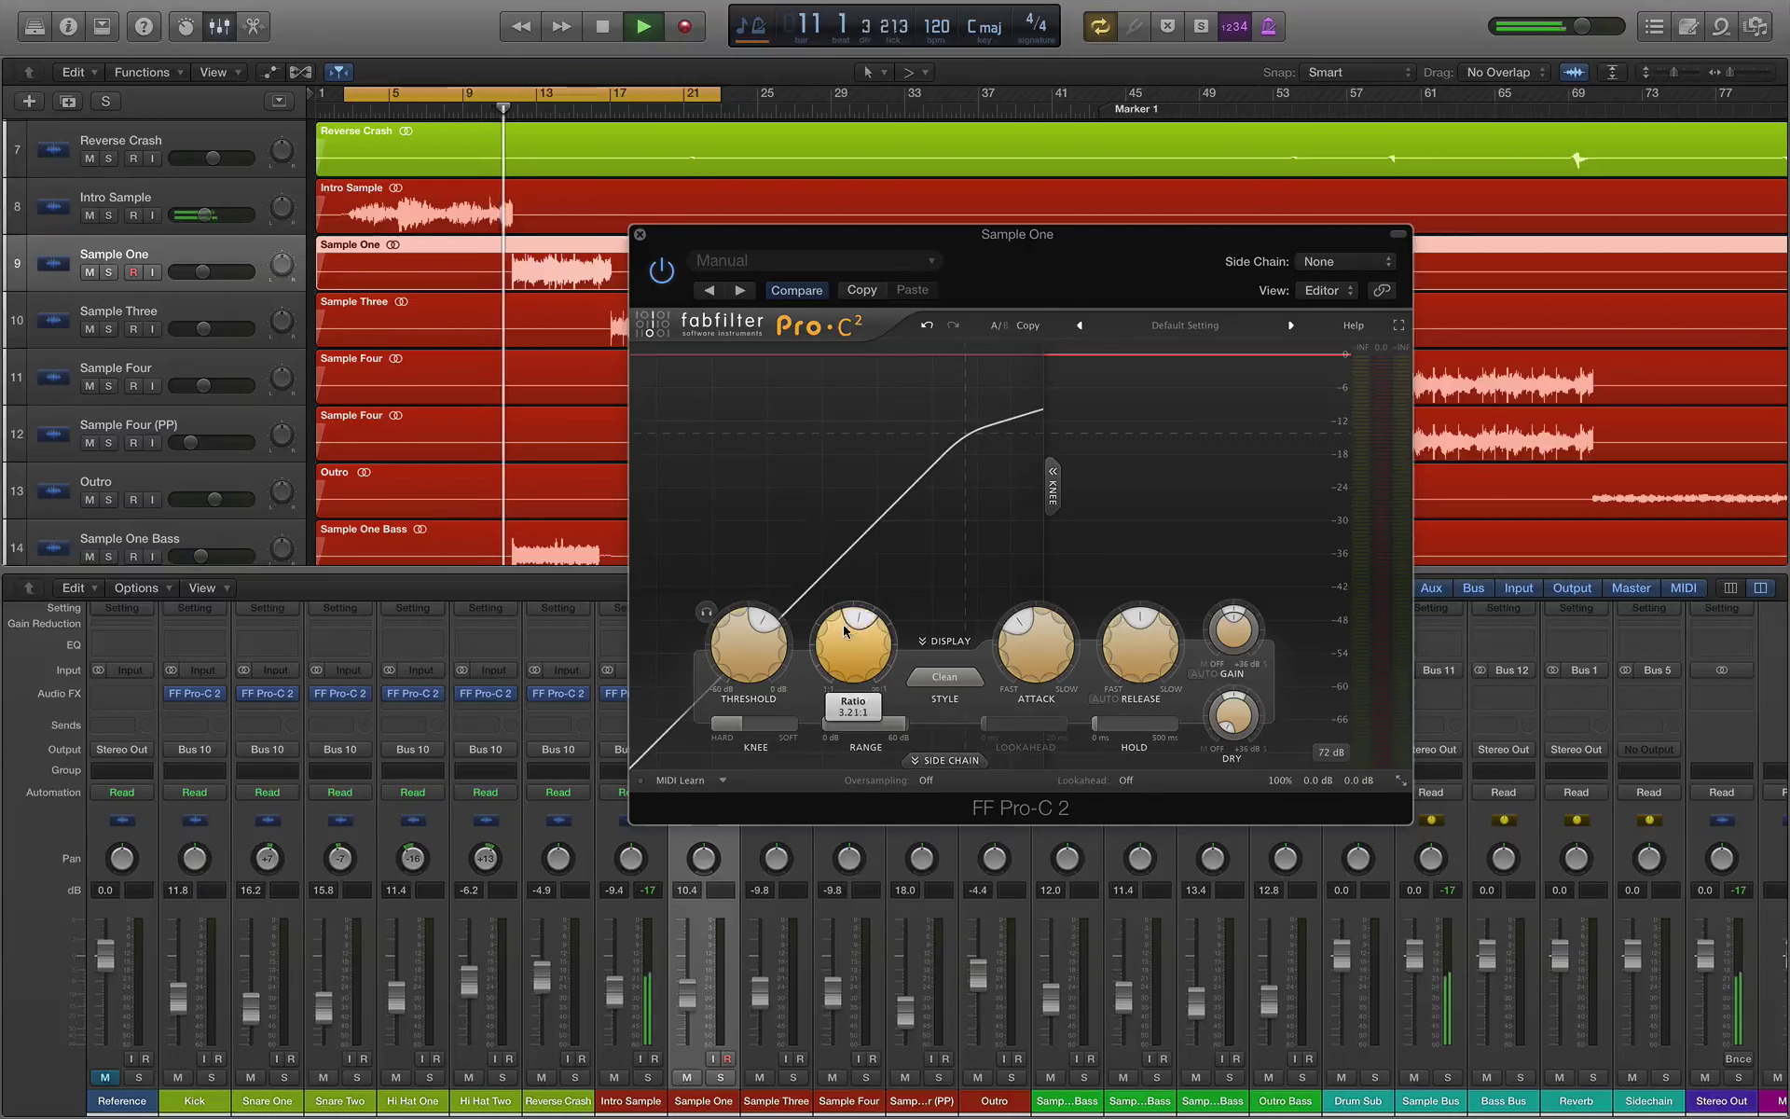
{"action": "left_click_drag", "start_coordinate": [1024, 274], "coordinate": [847, 308]}
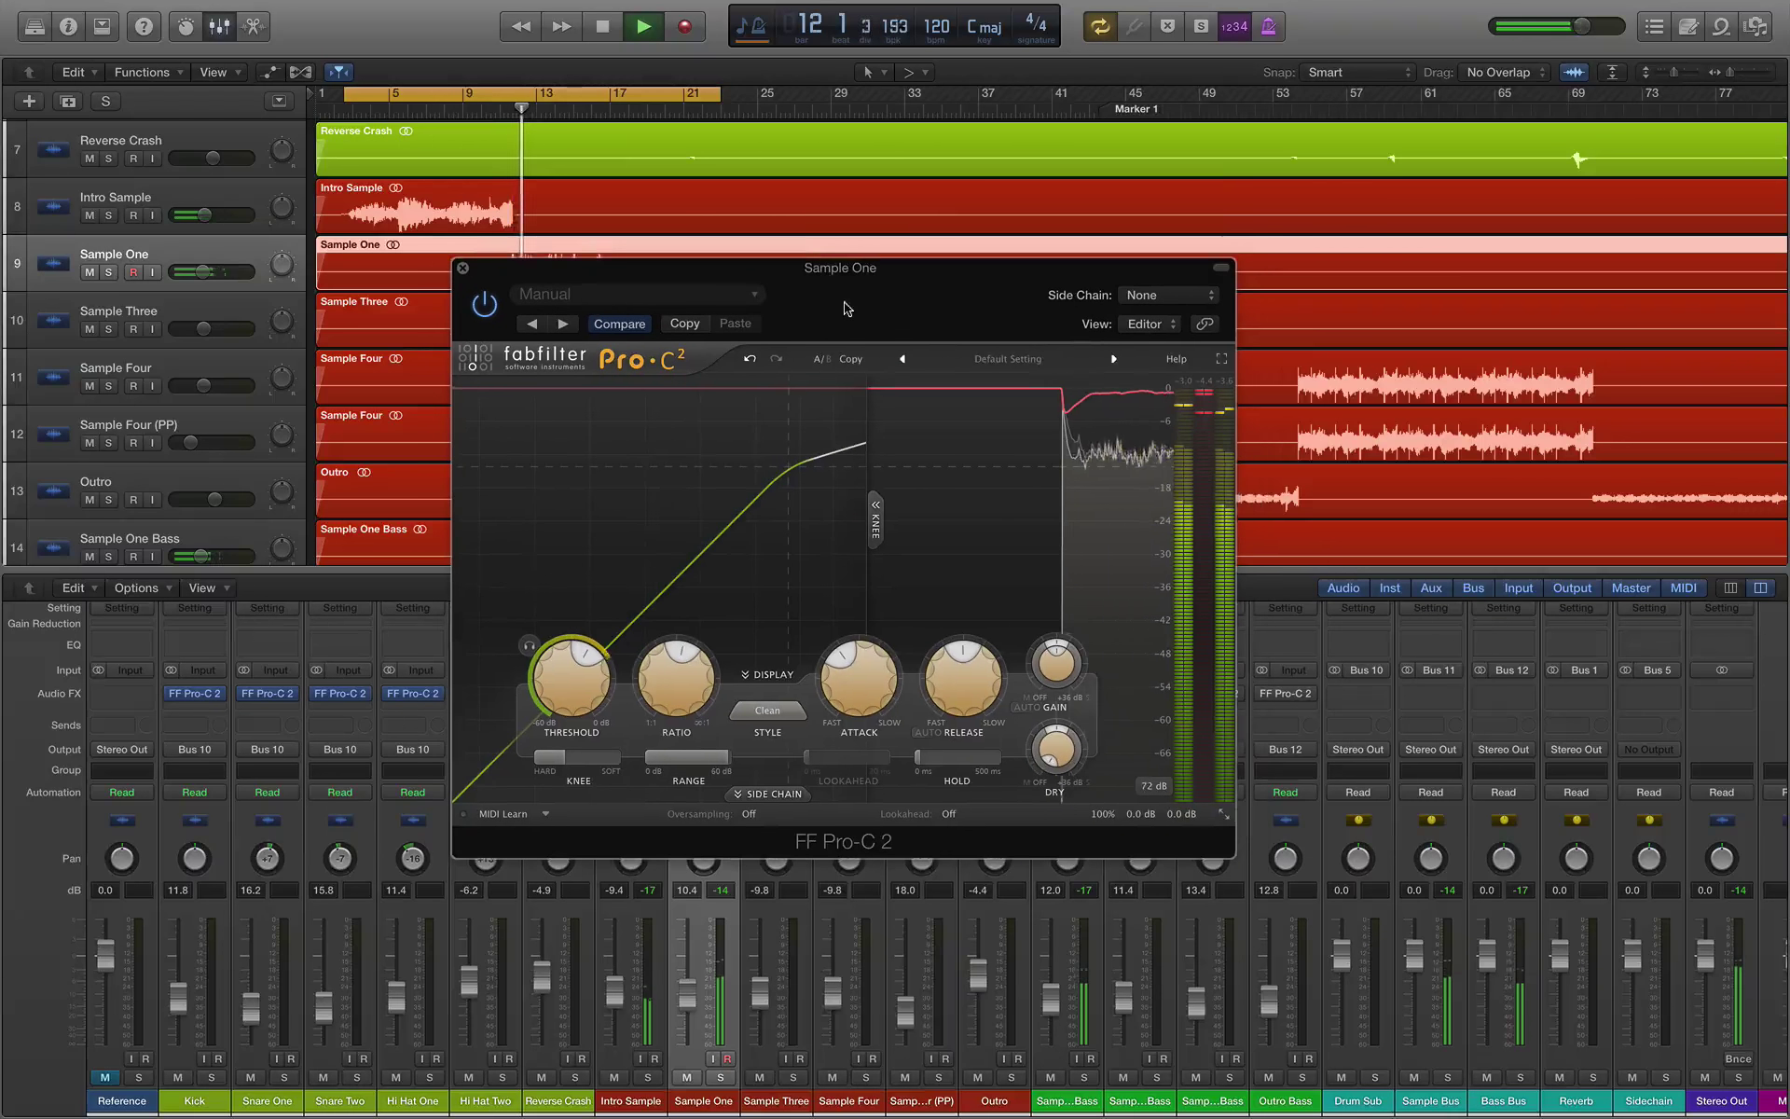
Step: Shorten the Sample One compressor's attack to 6.35 ms, lengthen its release to 415.8 ms and lower the threshold to about -17 dB
{"action": "mouse_move", "coordinate": [843, 657]}
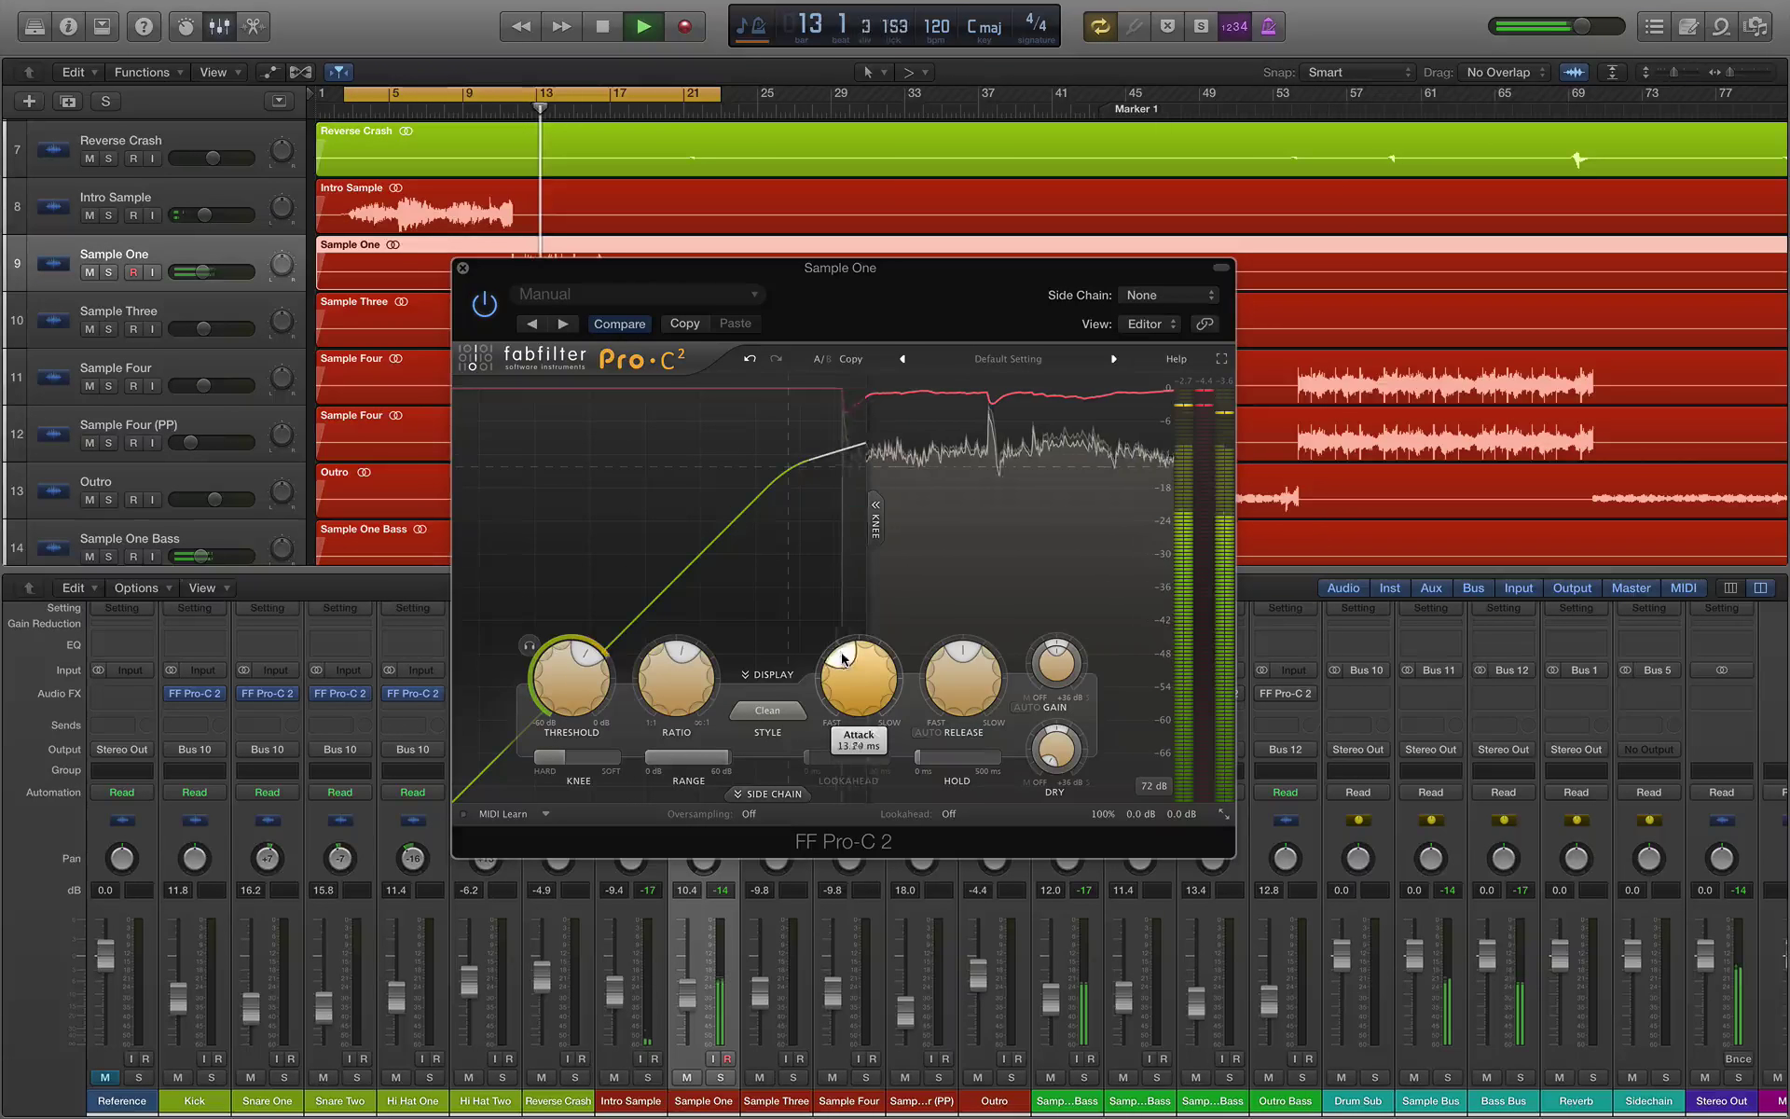
{"action": "left_click_drag", "start_coordinate": [843, 657], "coordinate": [834, 665]}
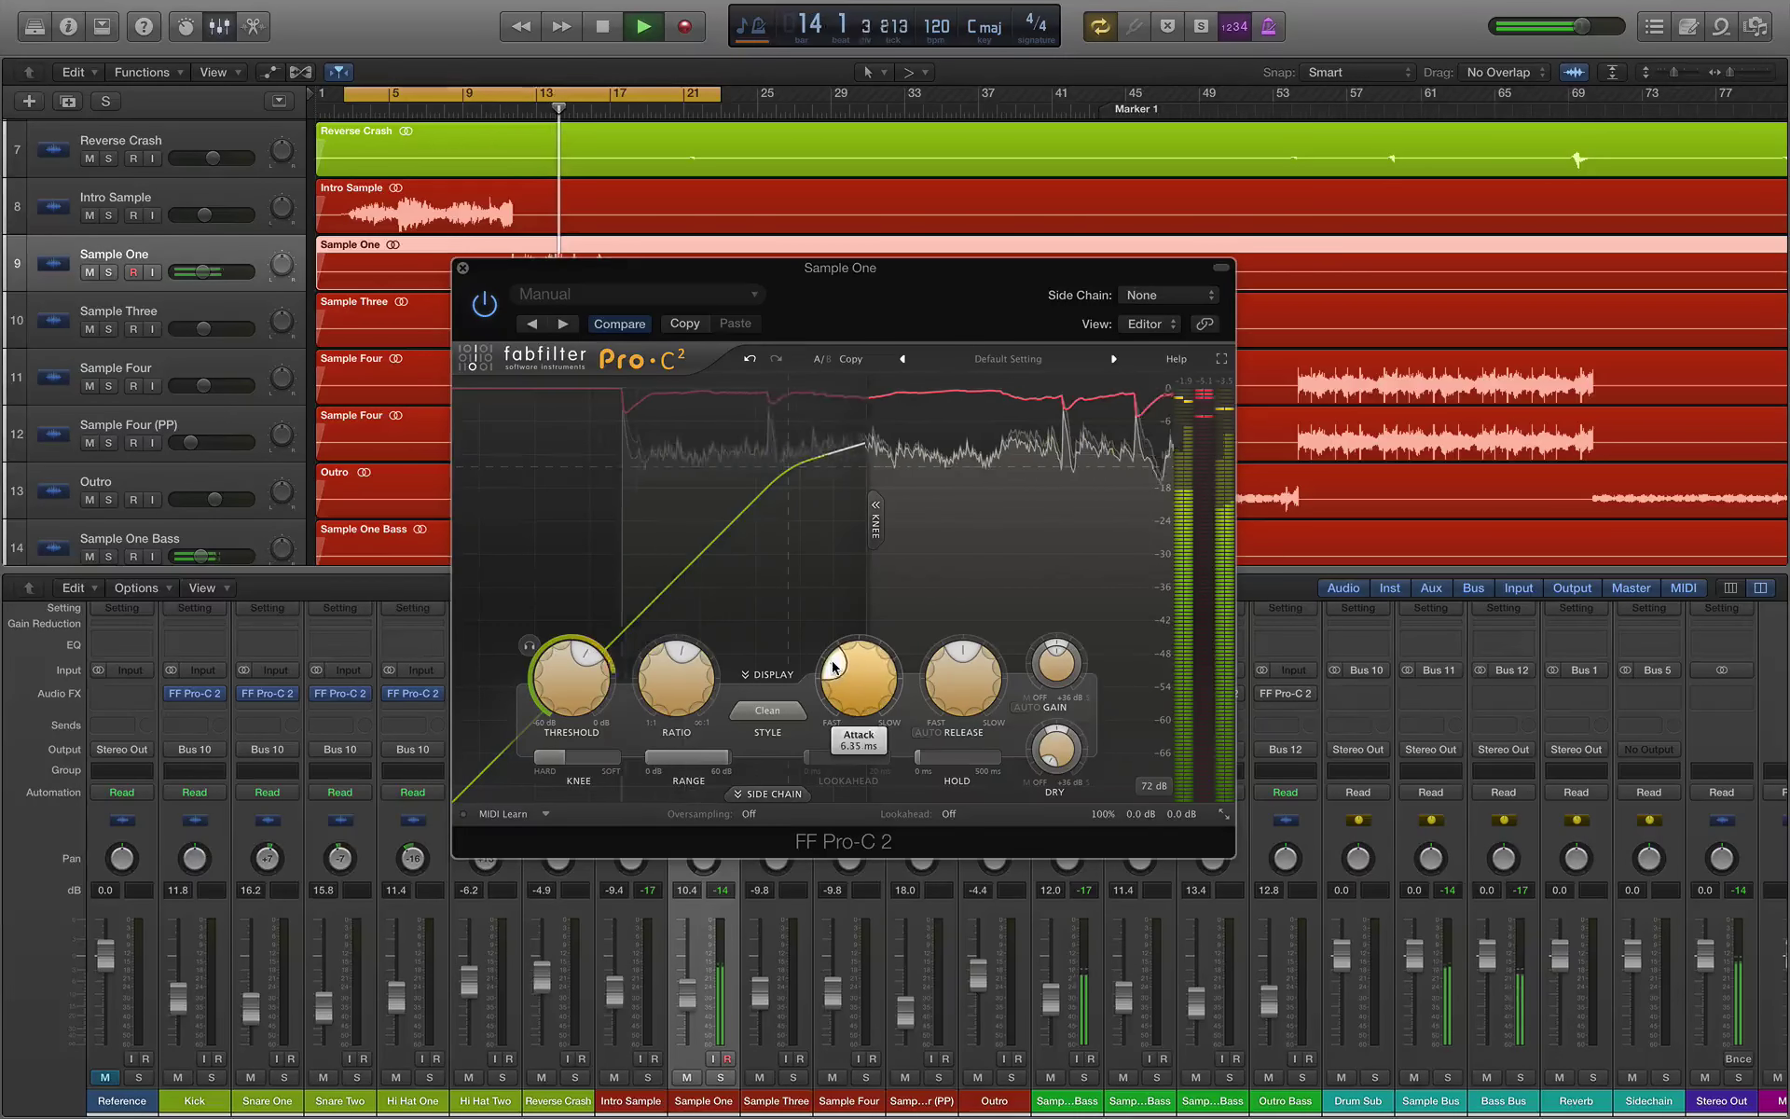
{"action": "mouse_move", "coordinate": [970, 660]}
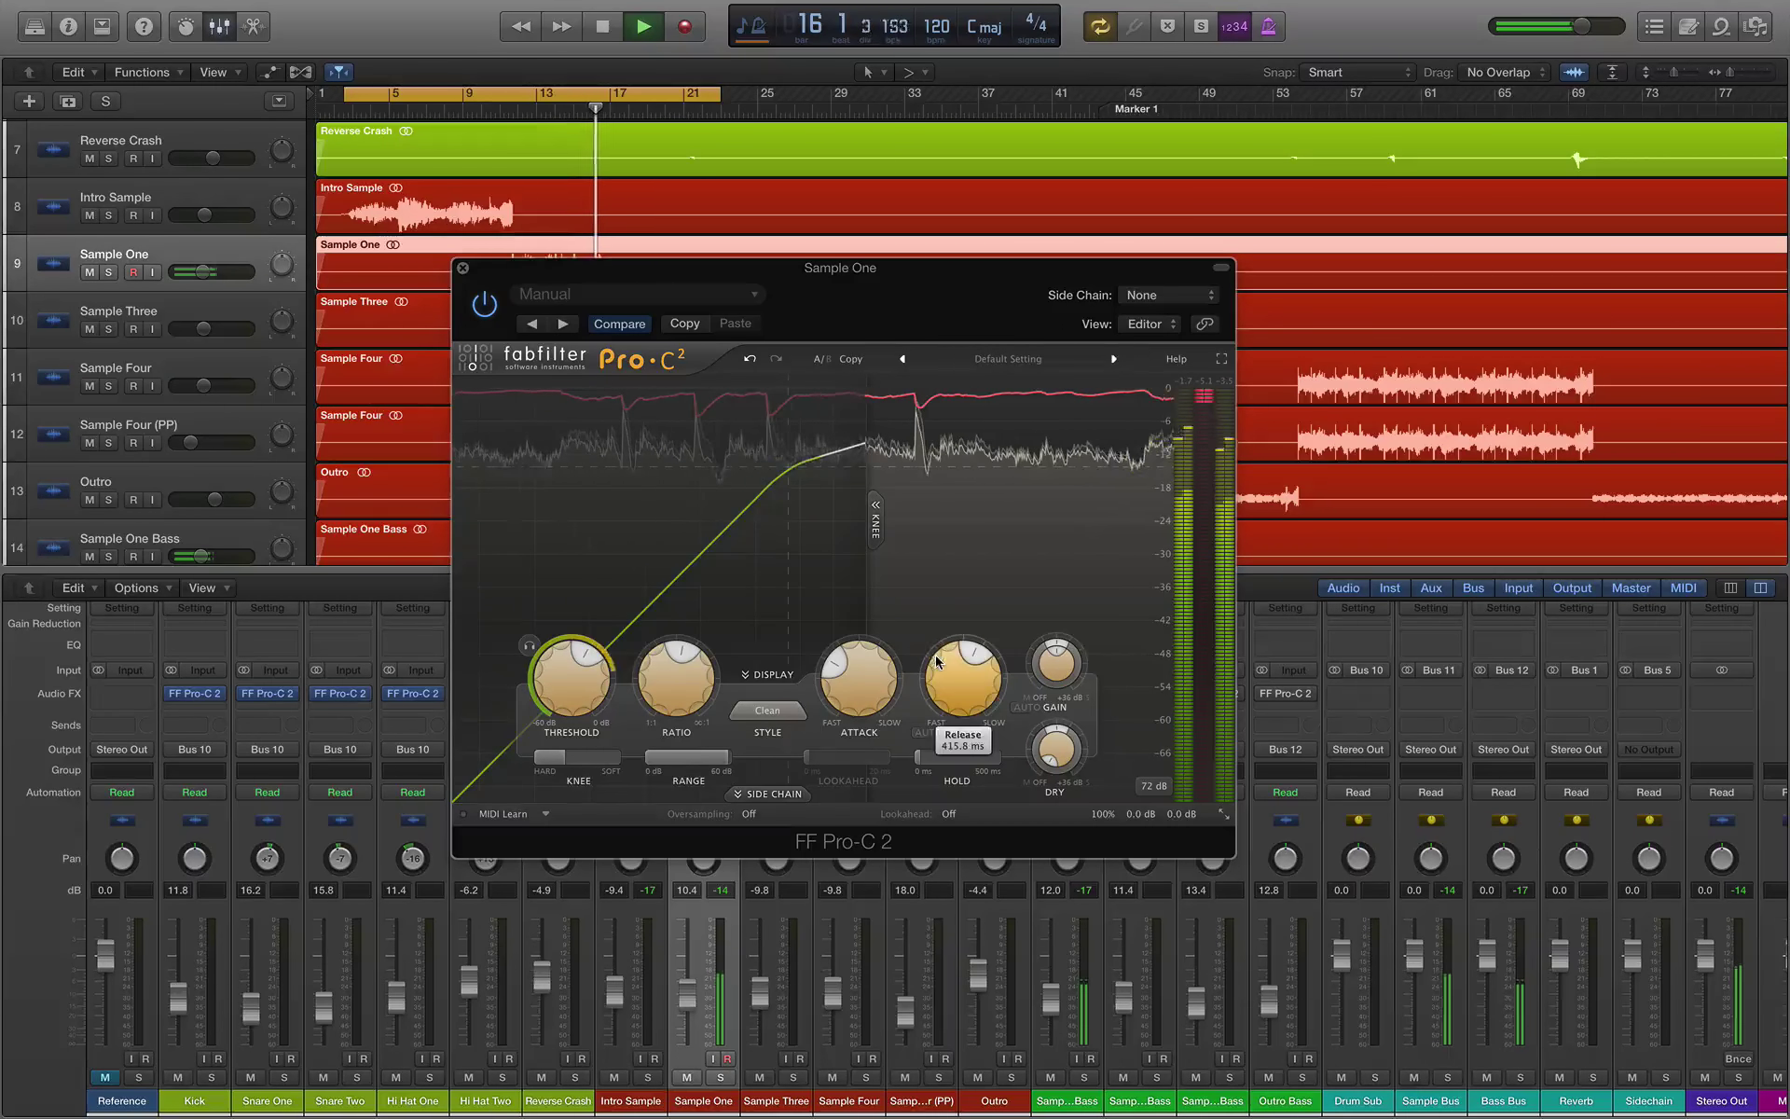
{"action": "mouse_move", "coordinate": [620, 672]}
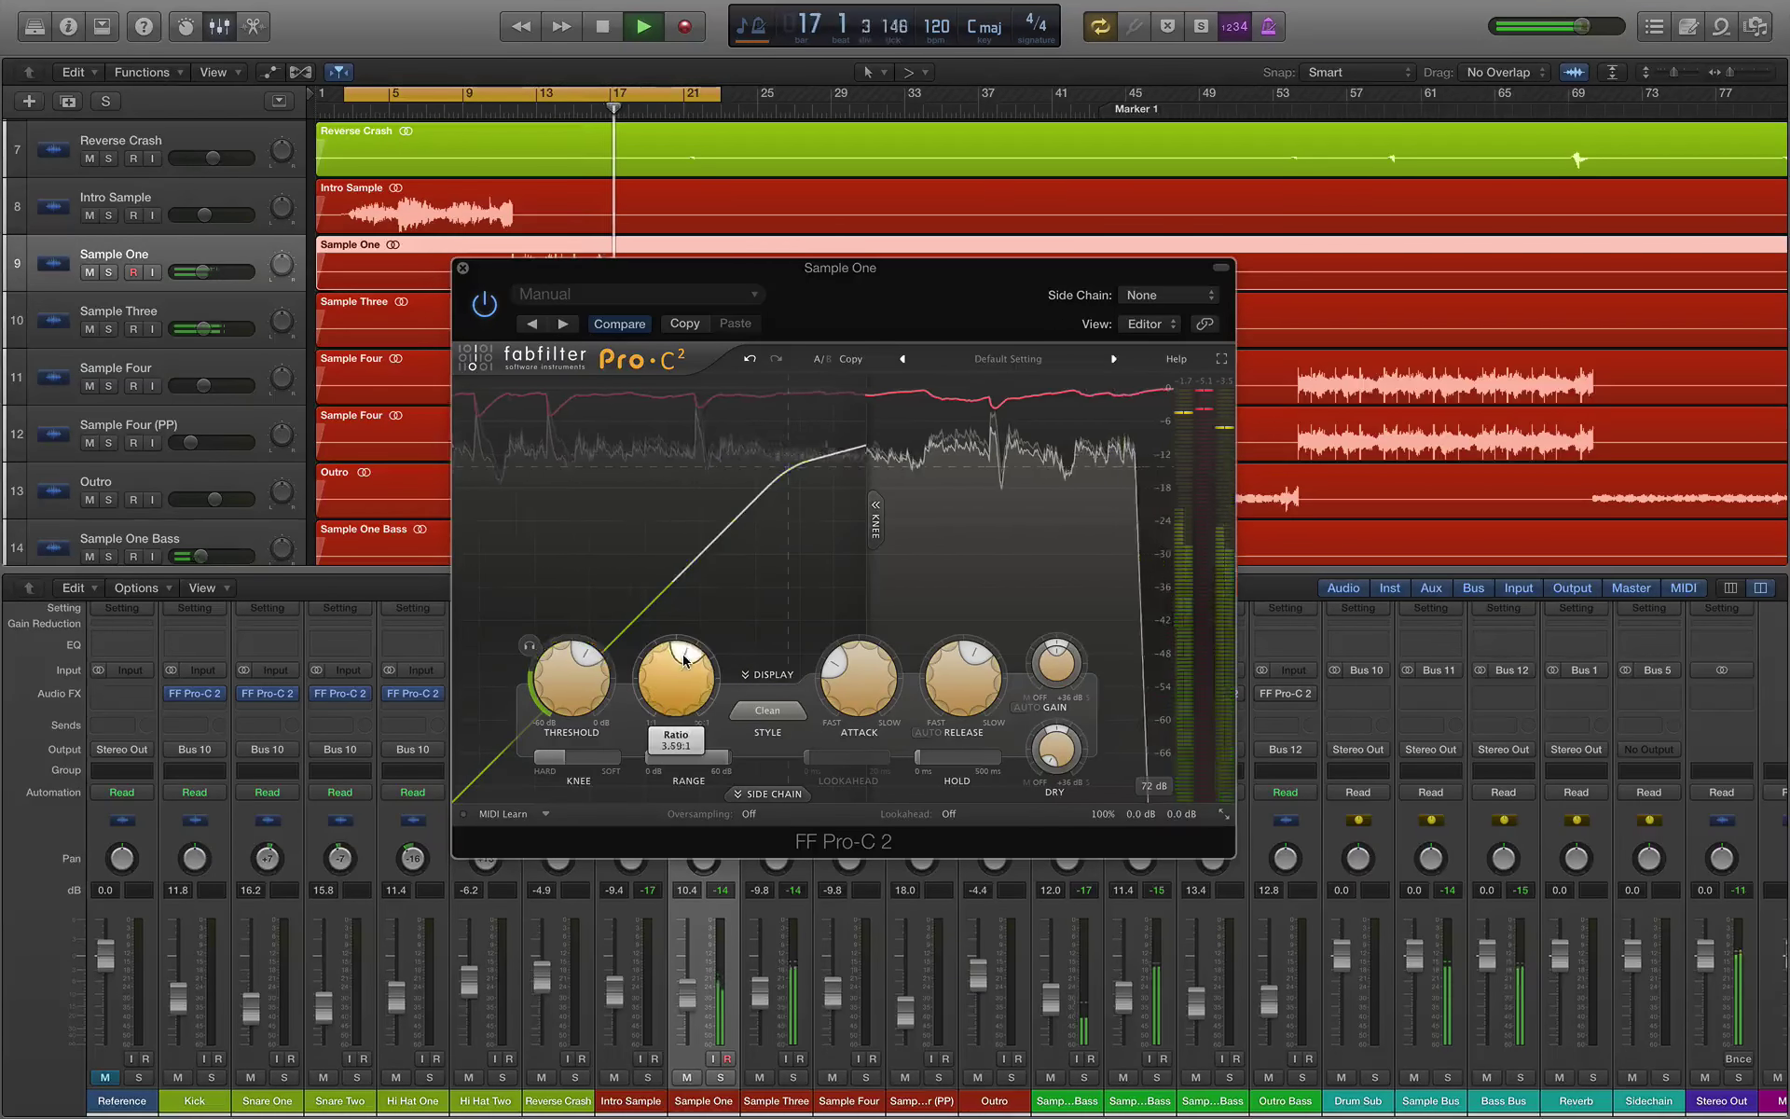
{"action": "double_click", "coordinate": [587, 655]}
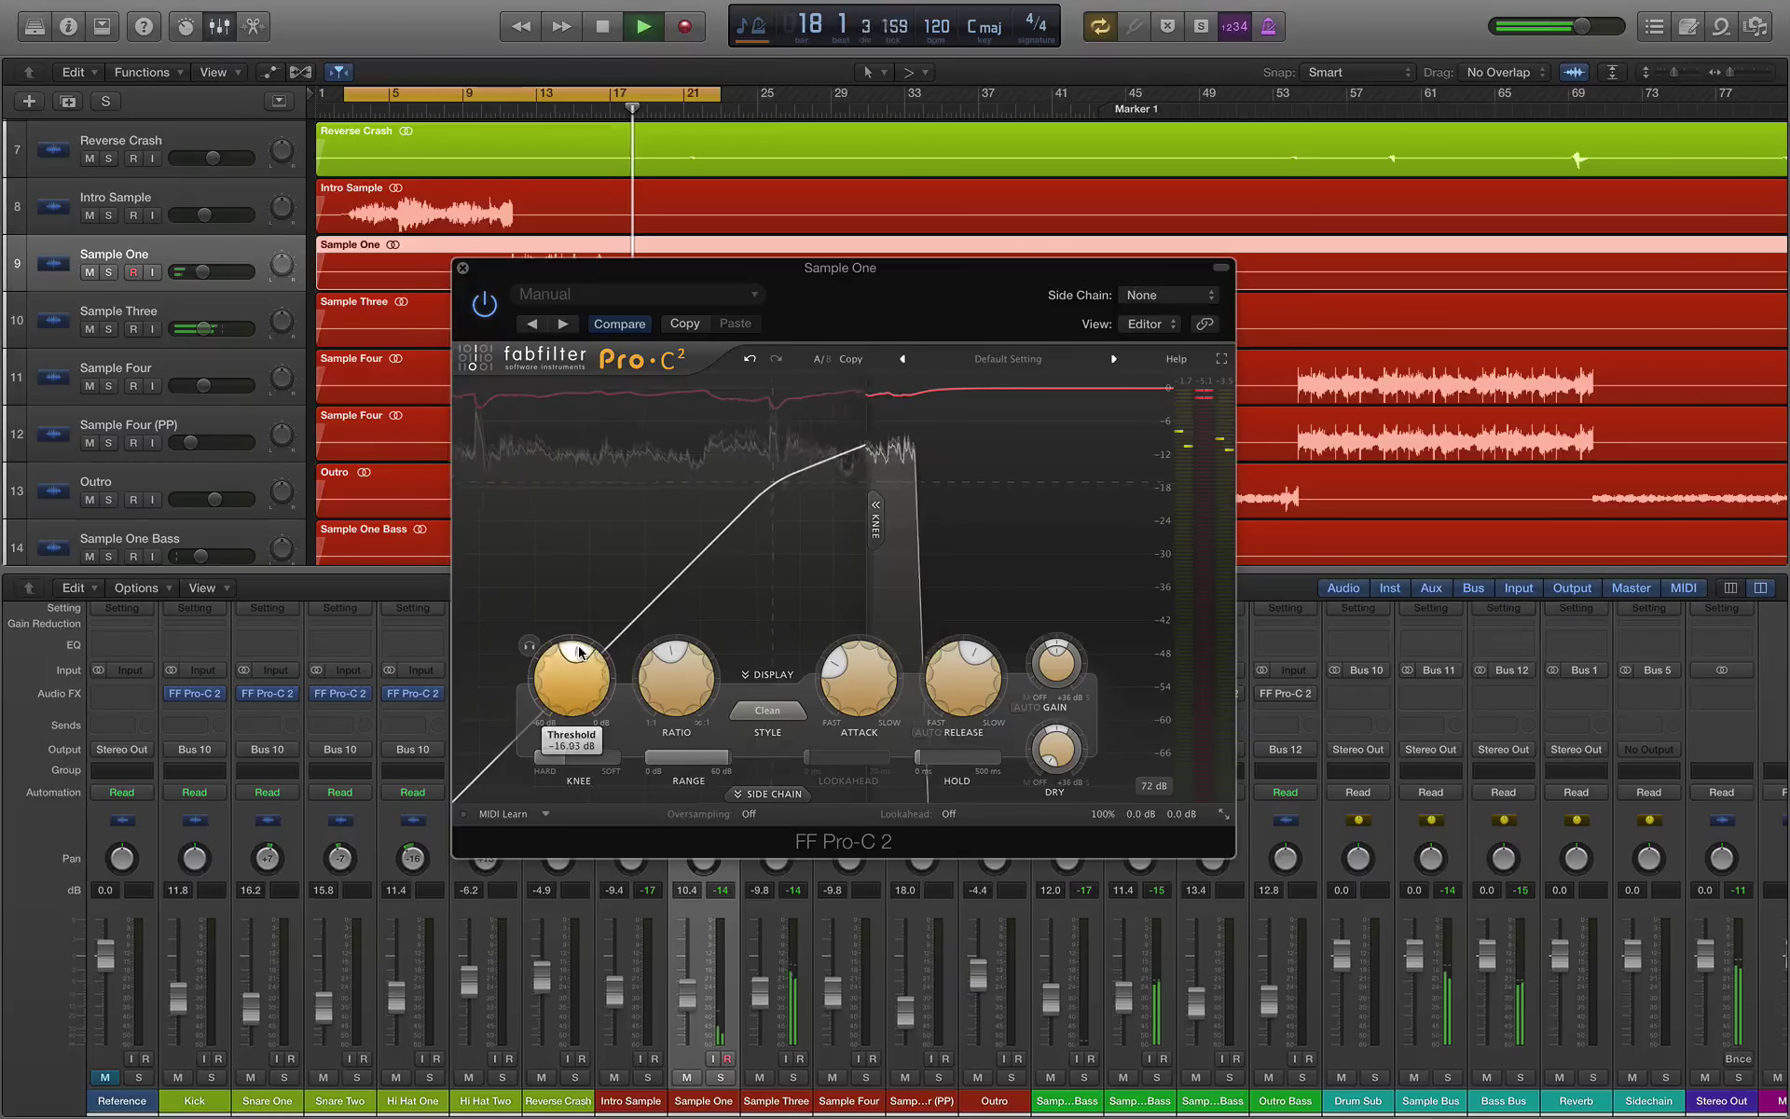
Step: Replay Sample One from bar 11 and raise its compressor's threshold slightly
{"action": "key", "text": "space"}
{"action": "key", "text": "space"}
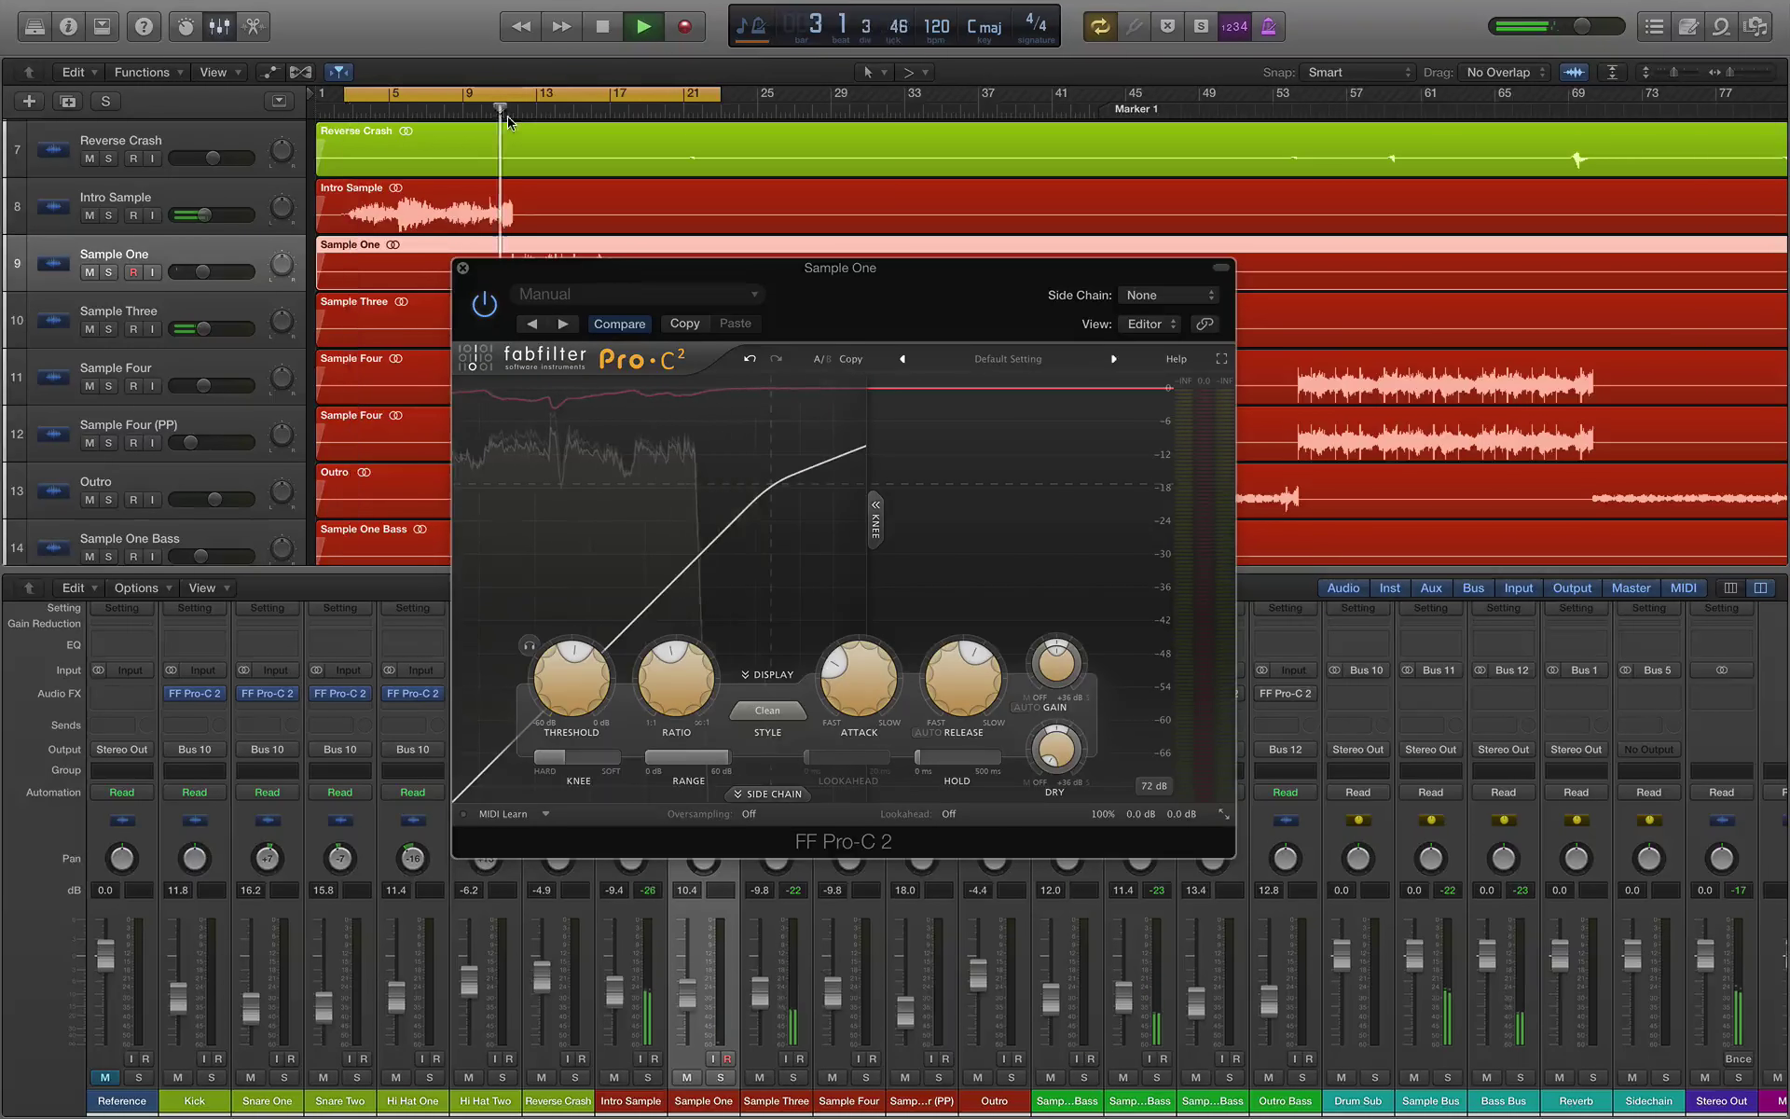
{"action": "left_click", "coordinate": [509, 119]}
{"action": "left_click_drag", "start_coordinate": [869, 301], "coordinate": [871, 310]}
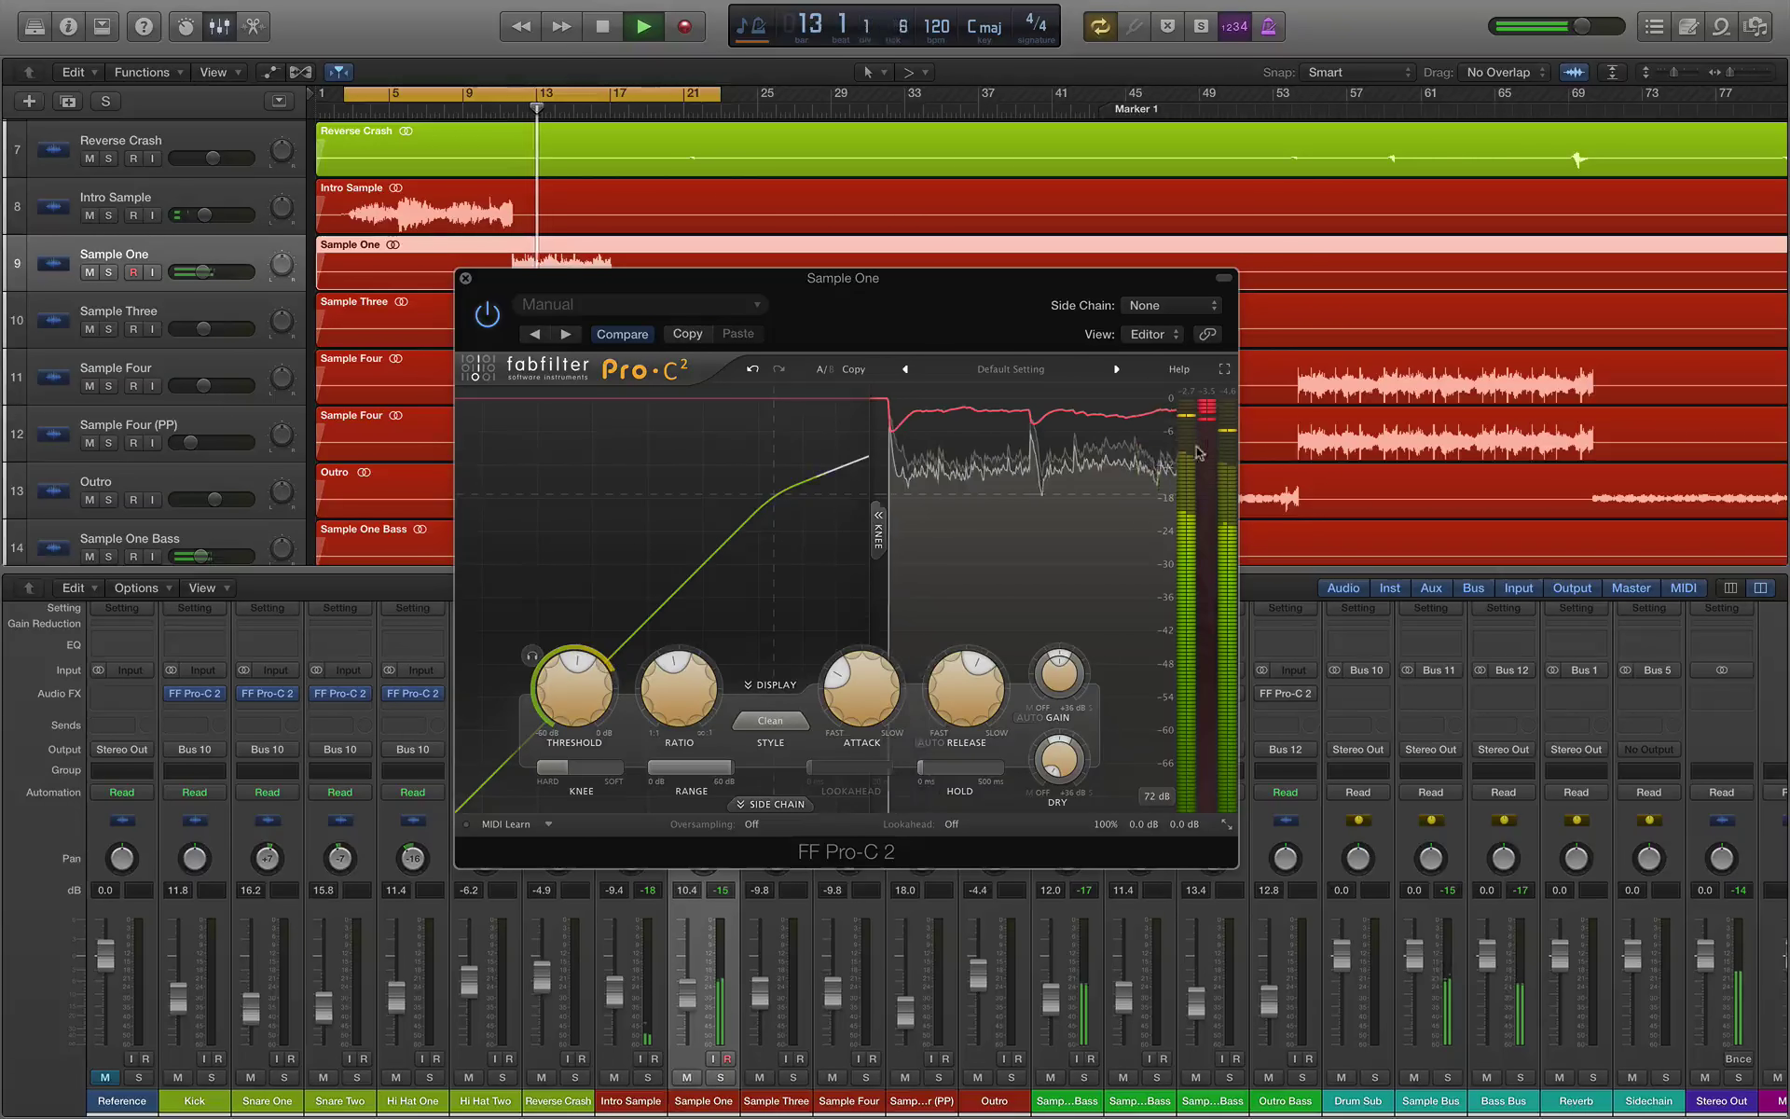
{"action": "mouse_move", "coordinate": [579, 662]}
{"action": "scroll", "coordinate": [580, 663], "scroll_direction": "up", "scroll_amount": 2}
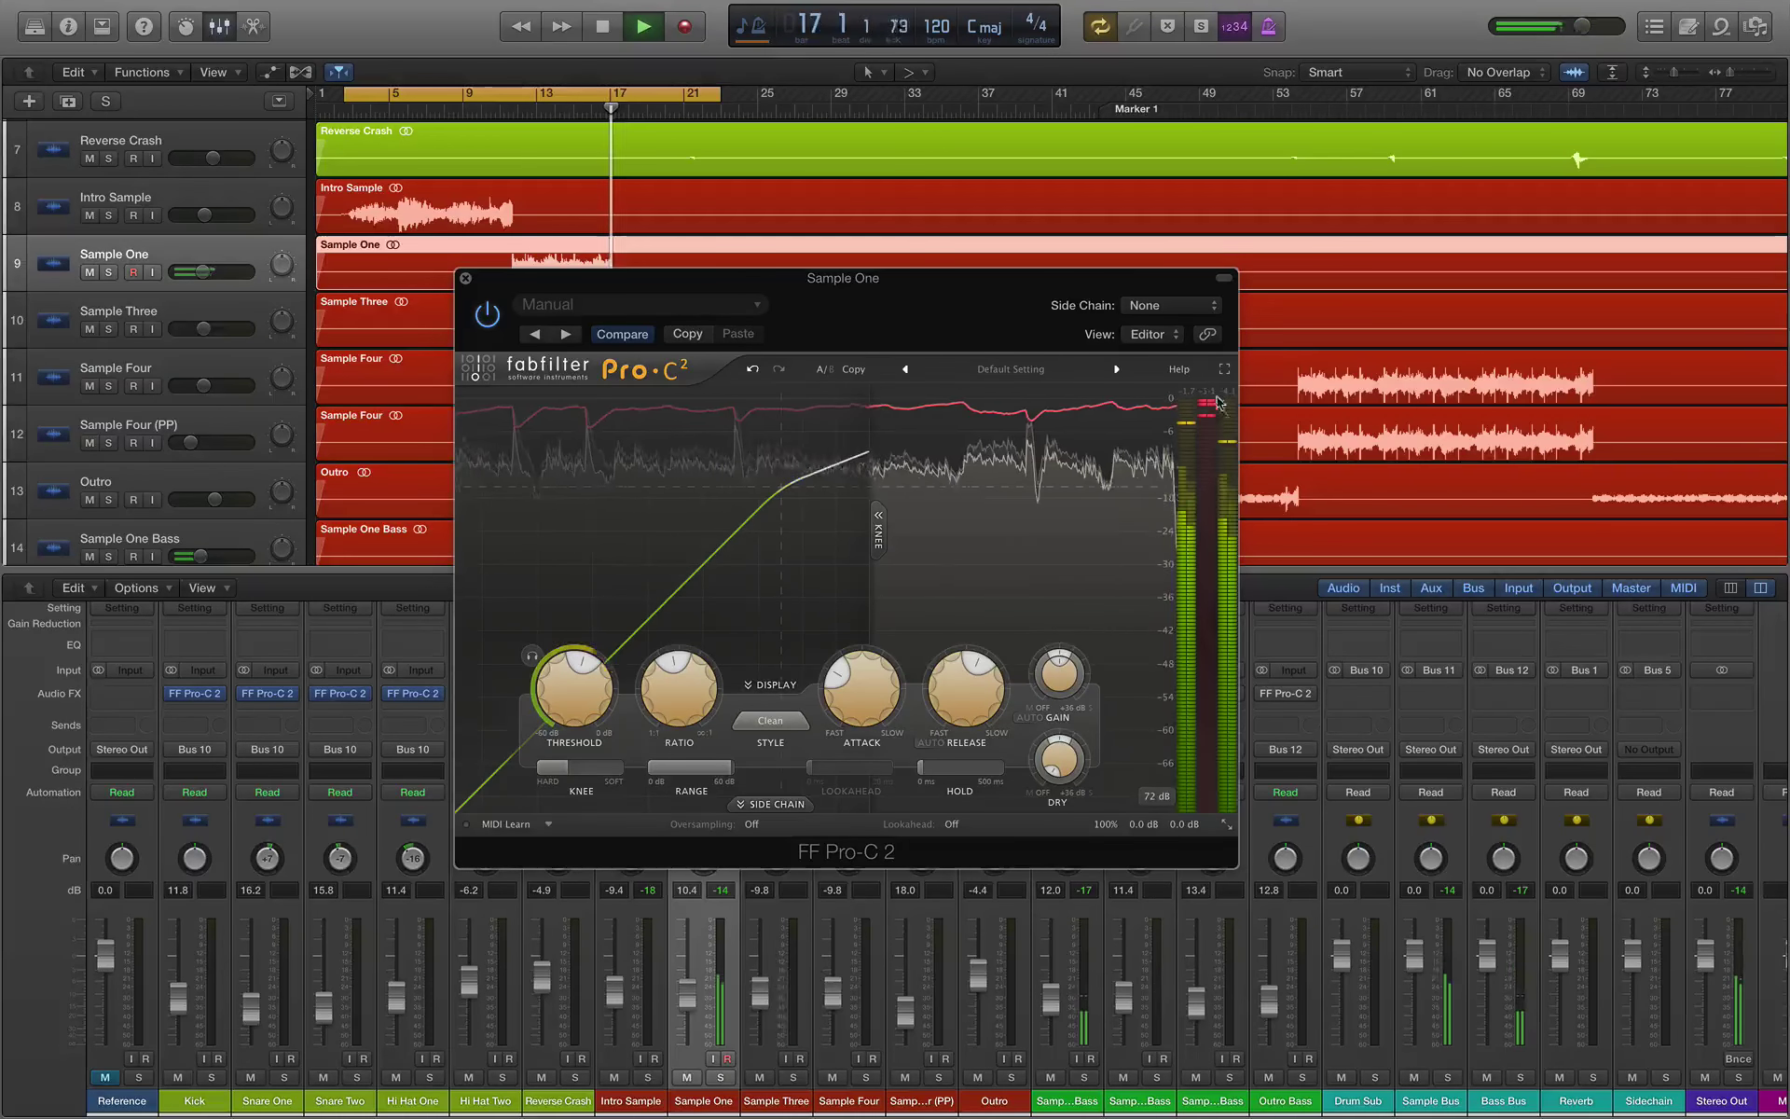
Step: Raise the Sample One compressor's threshold further to about -12 dB, restarting playback from bar 11 to compare
{"action": "key", "text": "Return"}
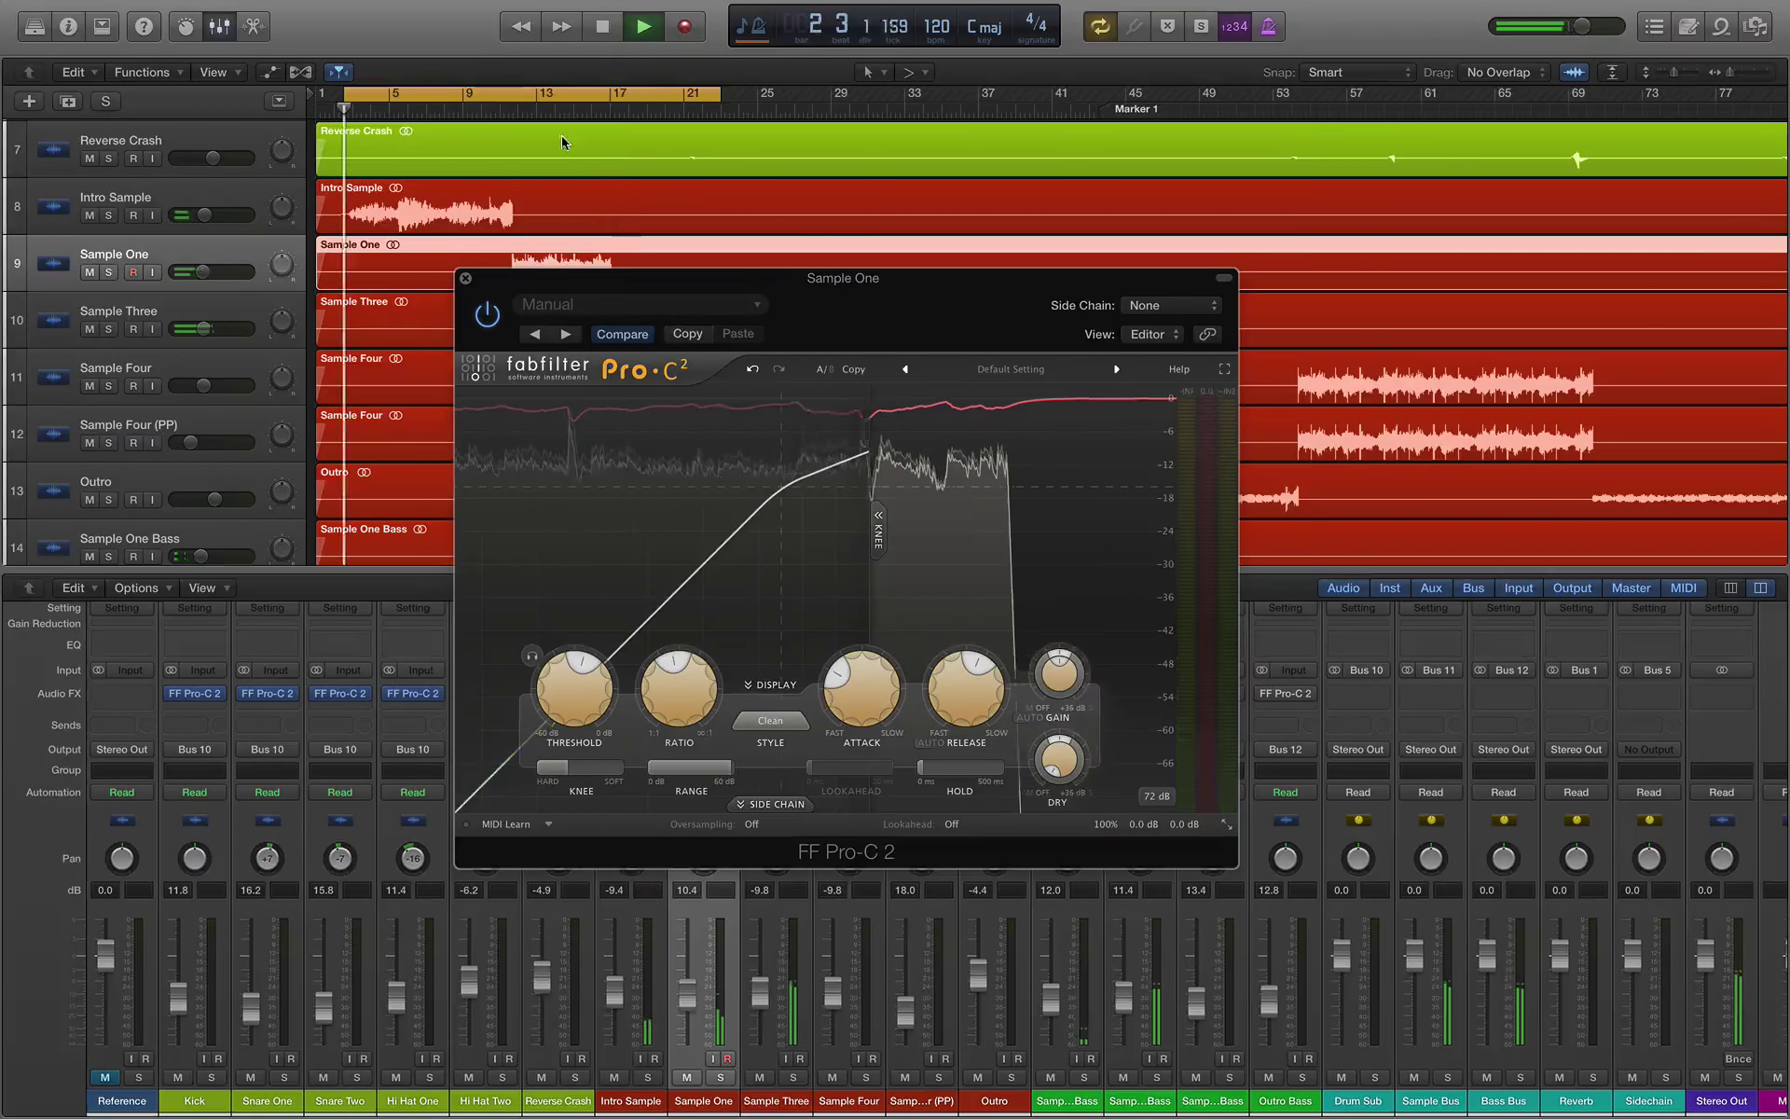
{"action": "left_click", "coordinate": [508, 107]}
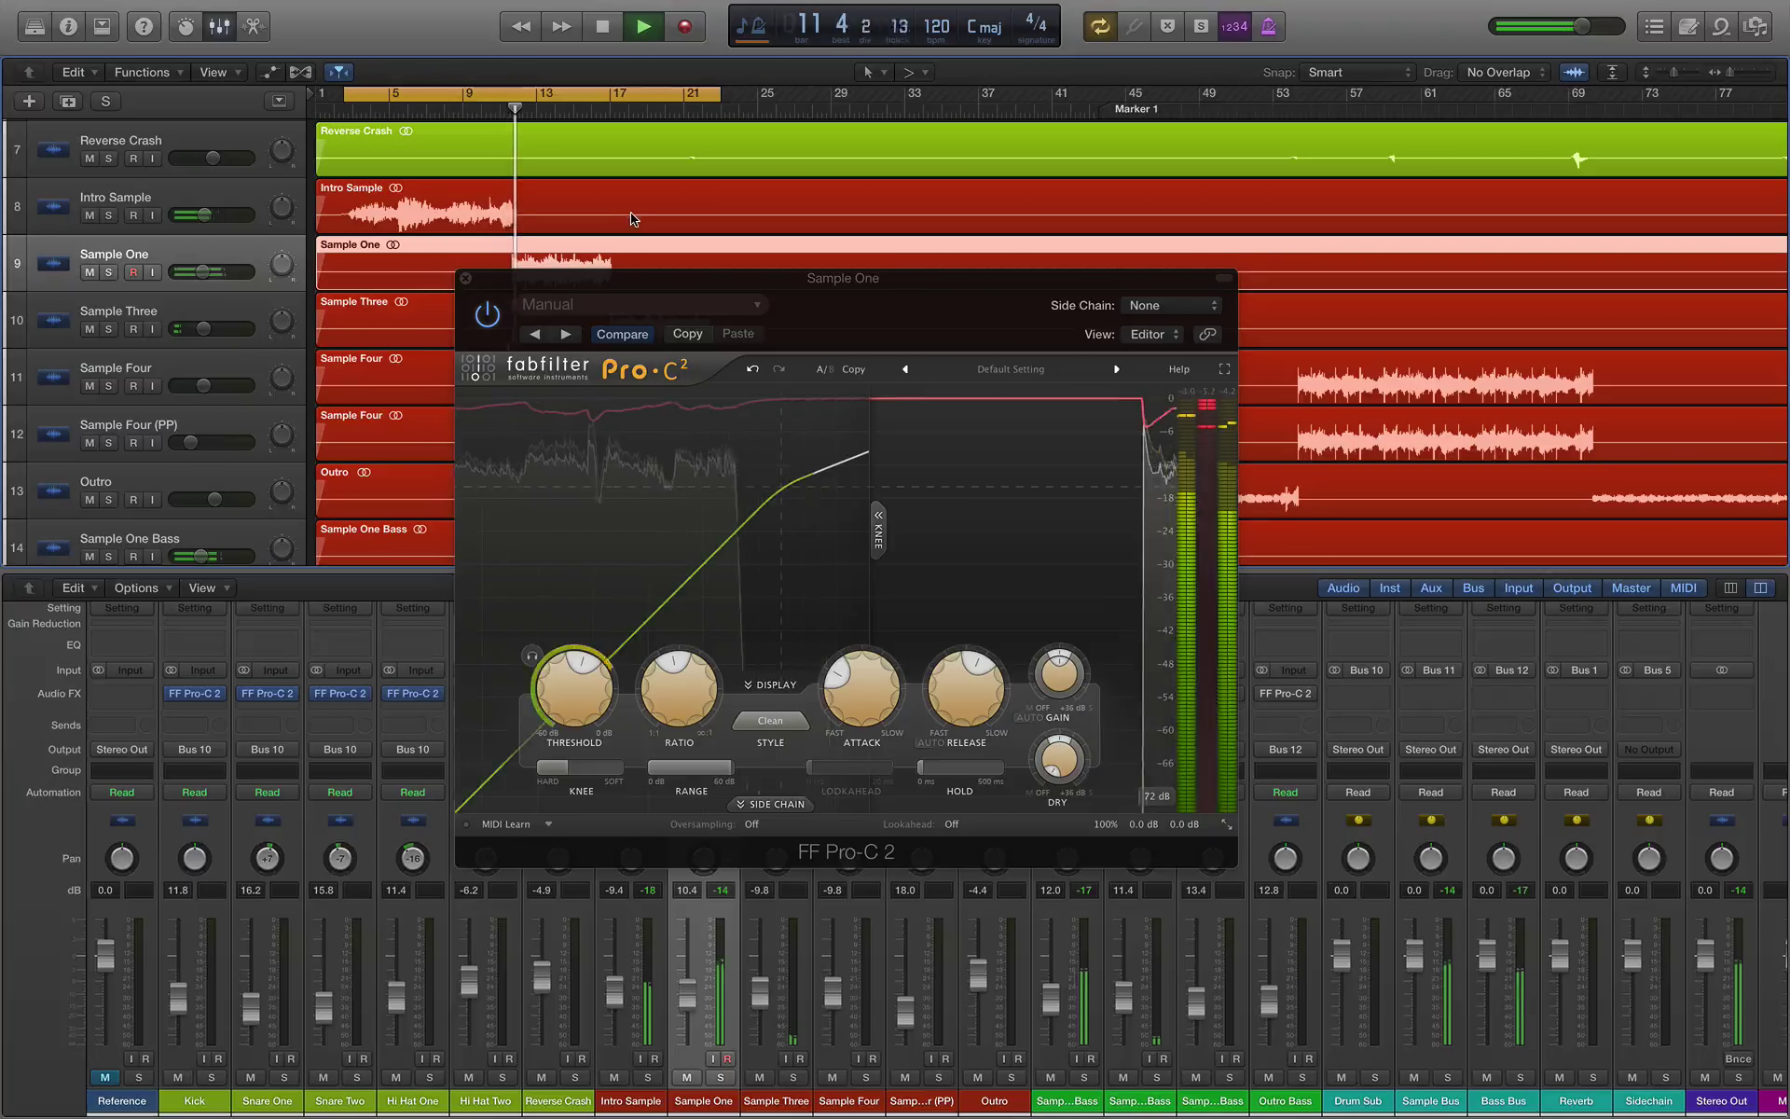
{"action": "key", "text": "space"}
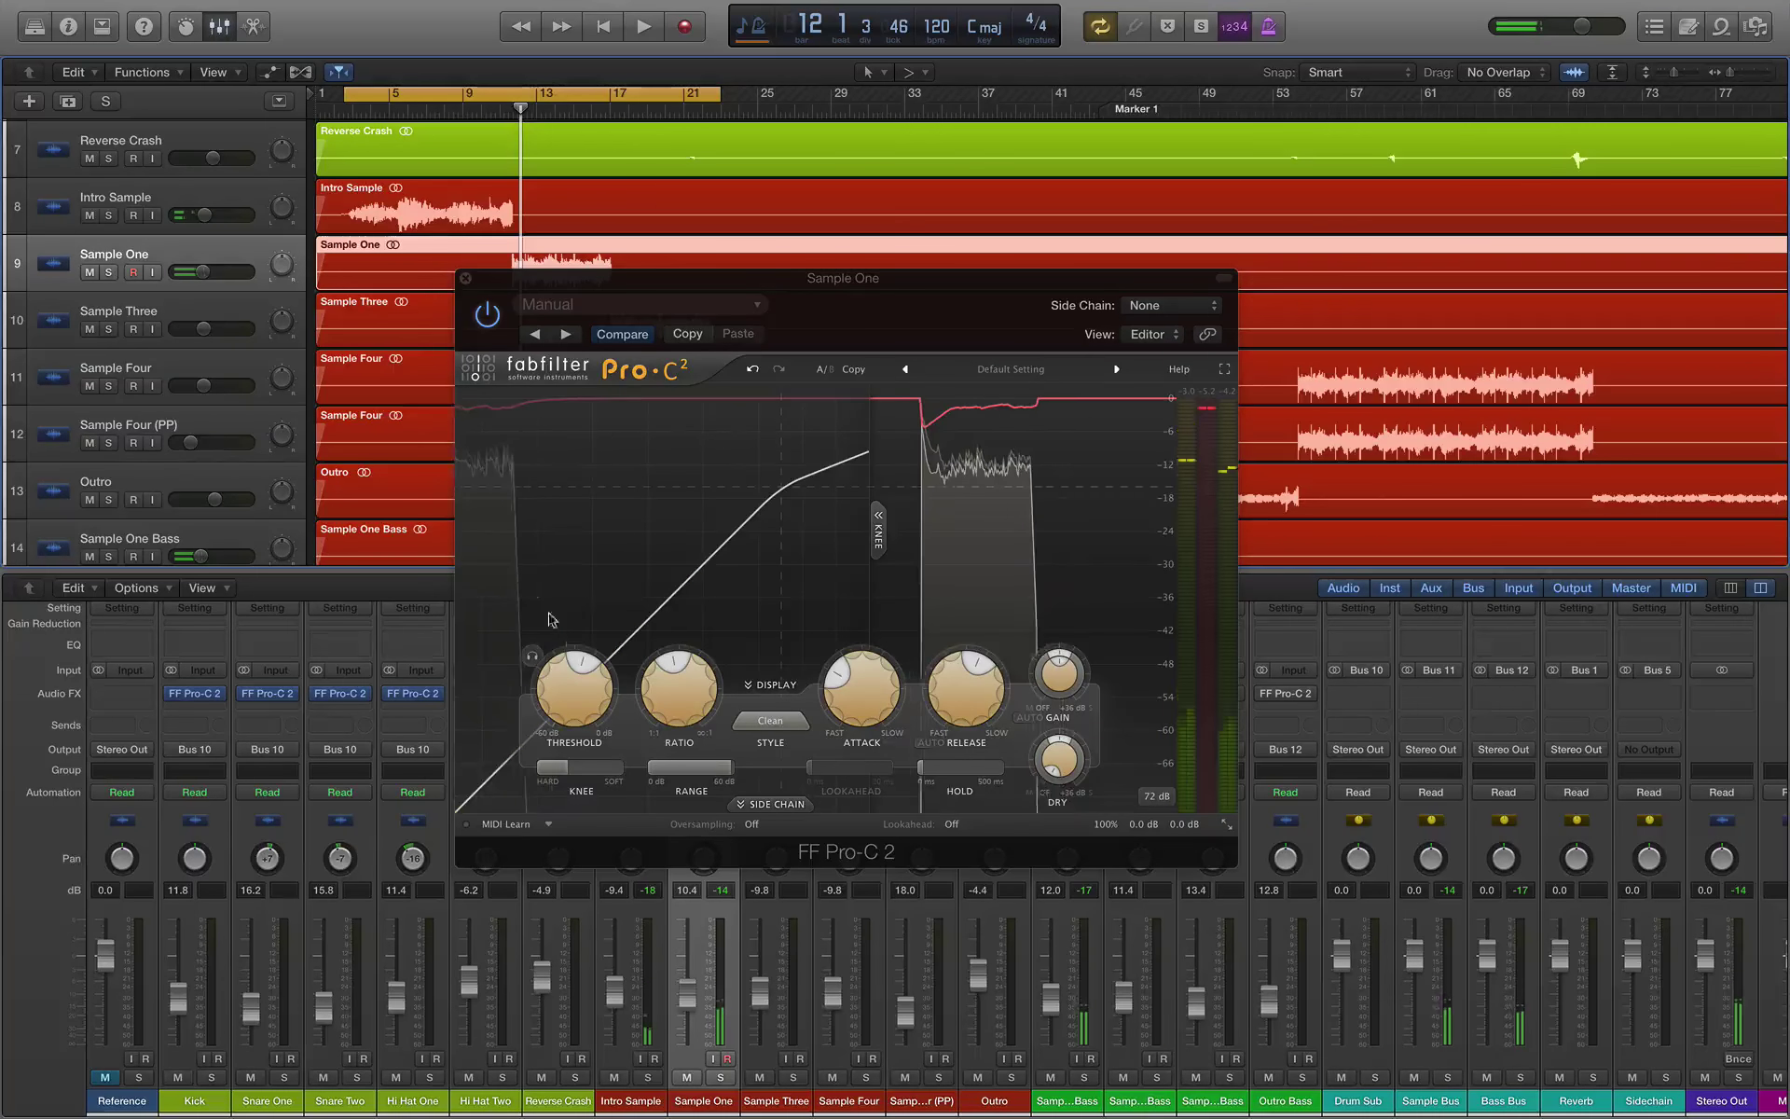
{"action": "key", "text": "space"}
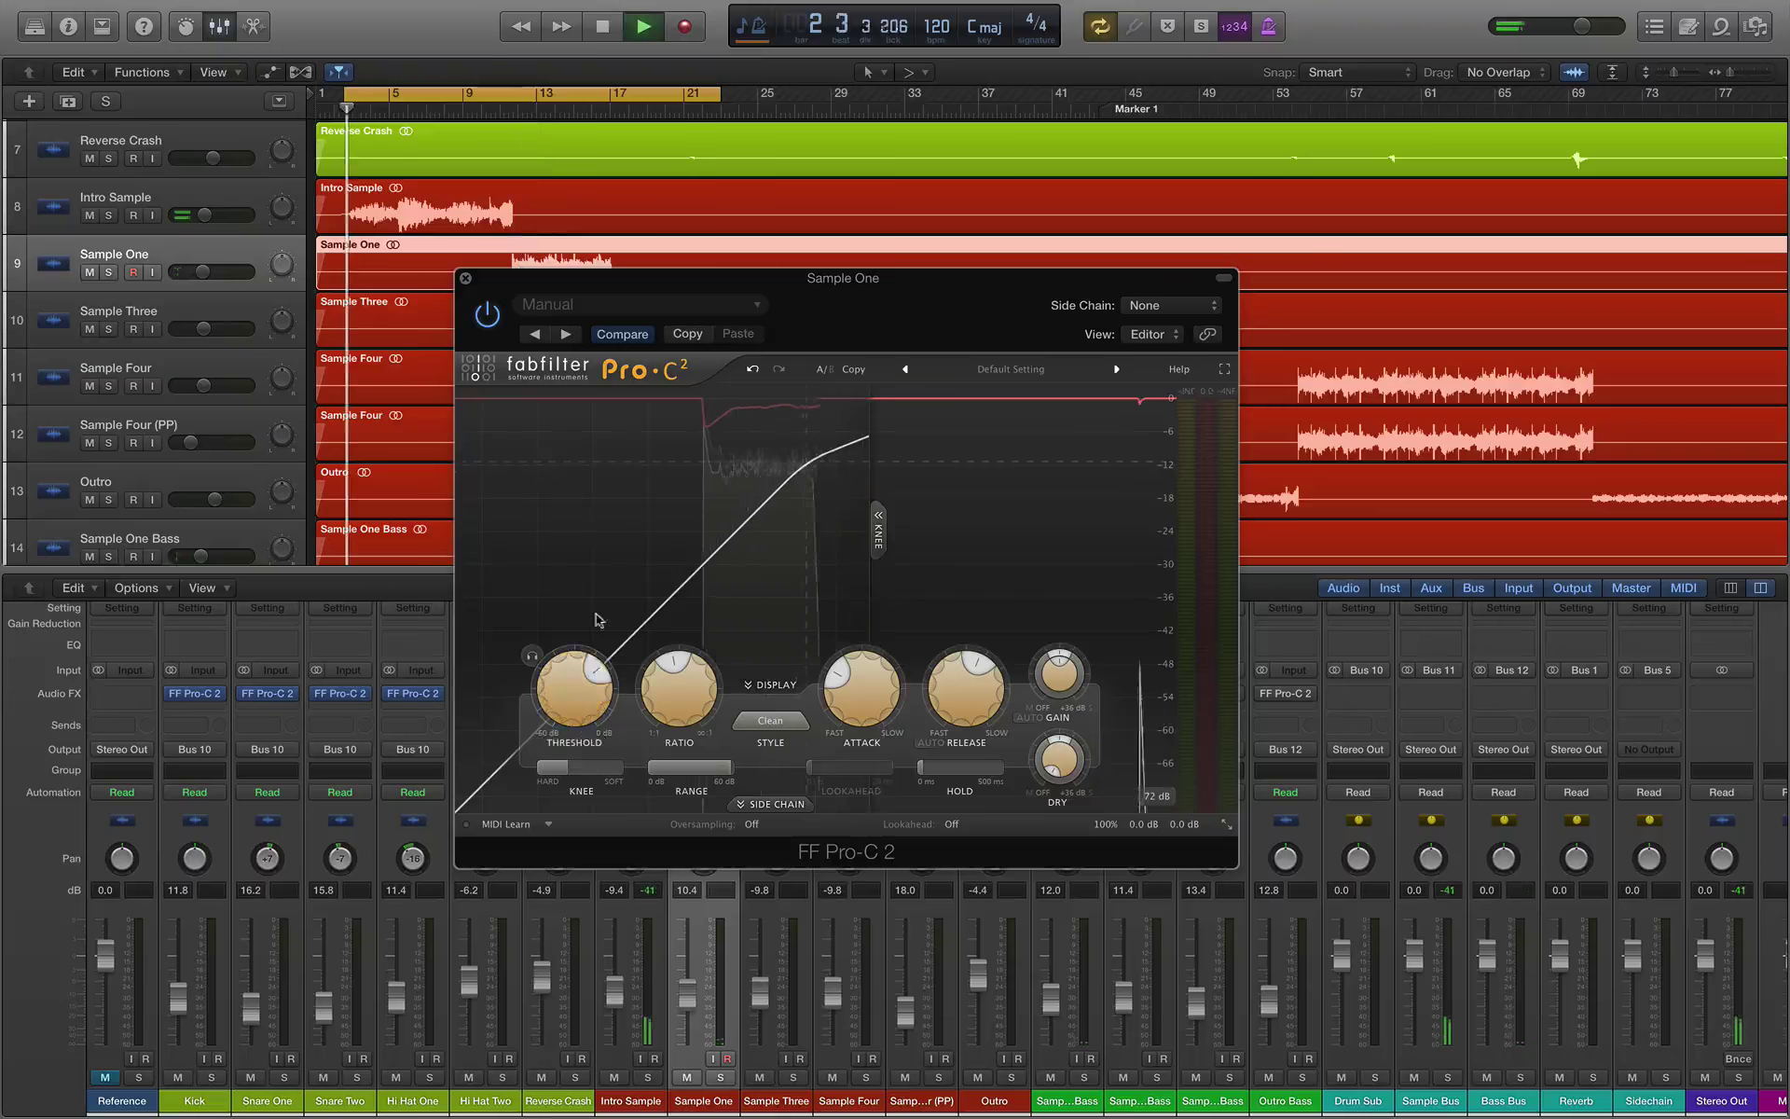
{"action": "left_click", "coordinate": [500, 109]}
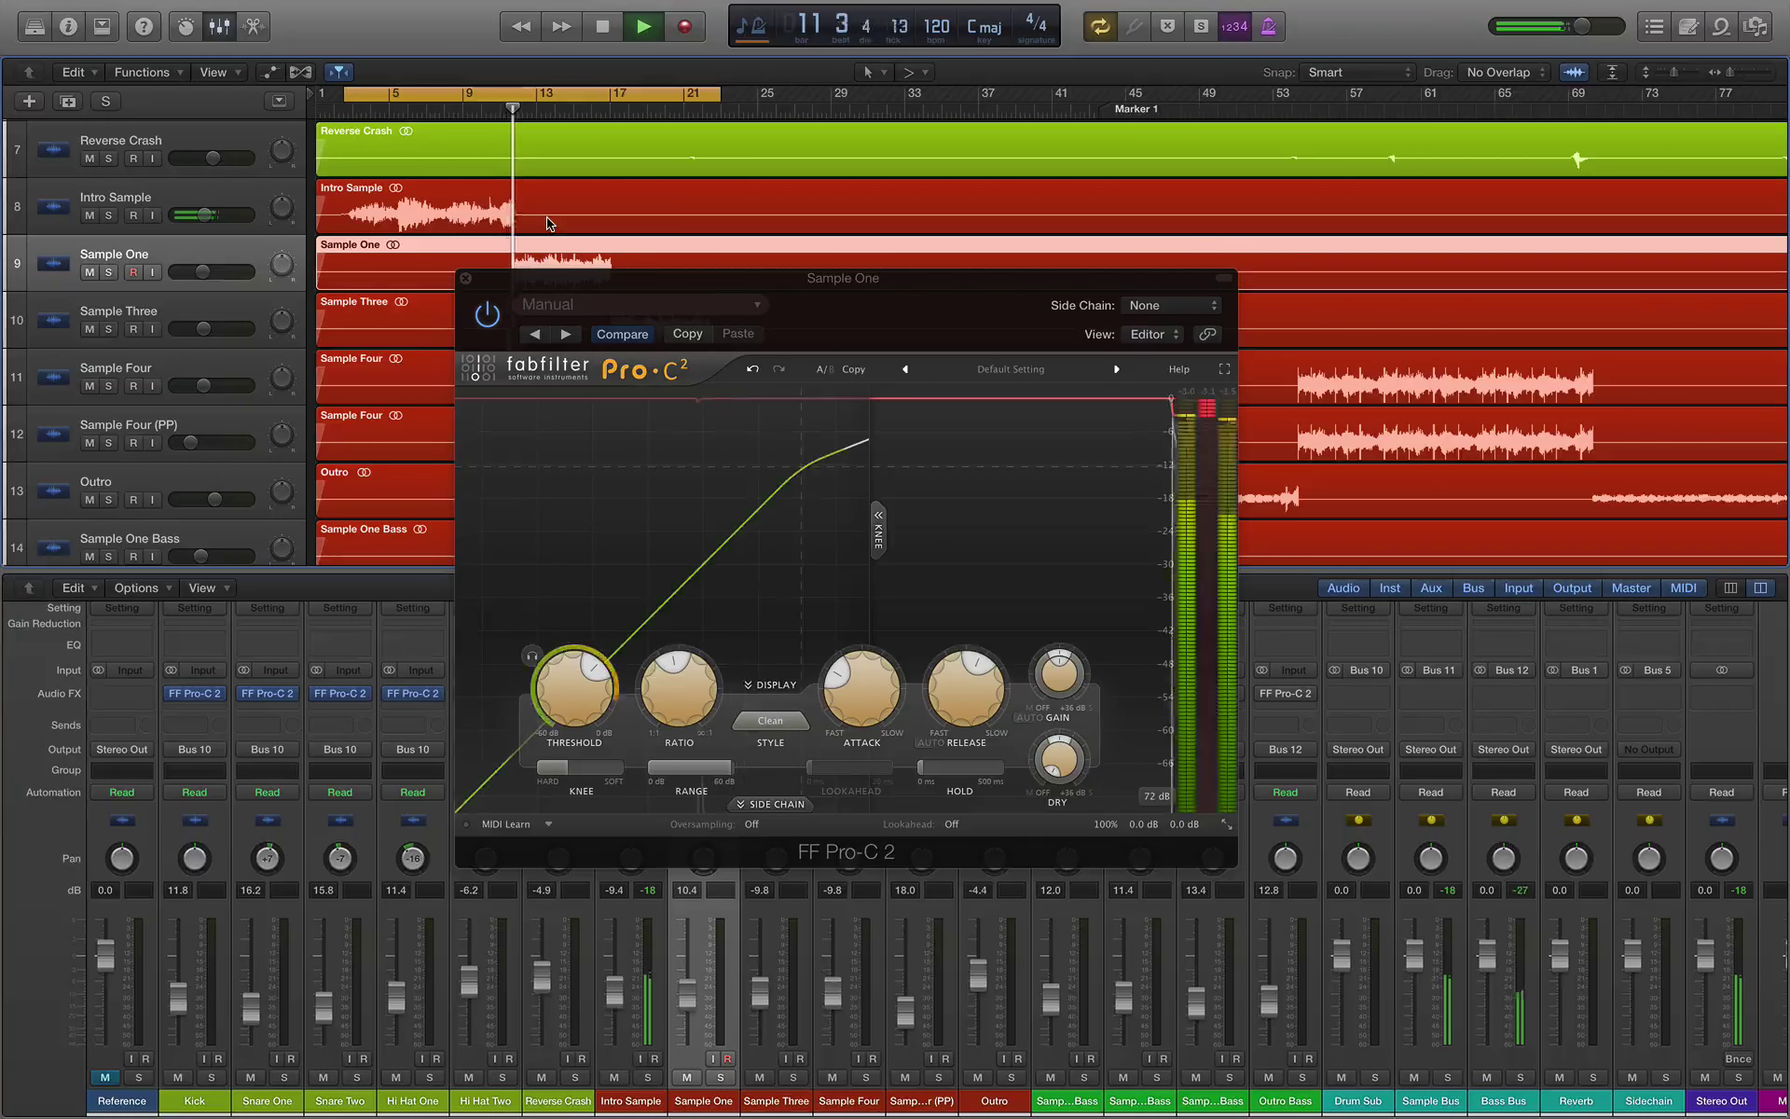
Step: Close the Sample One compressor and raise the Sample One channel's volume to -9.8 dB
{"action": "left_click", "coordinate": [1040, 452]}
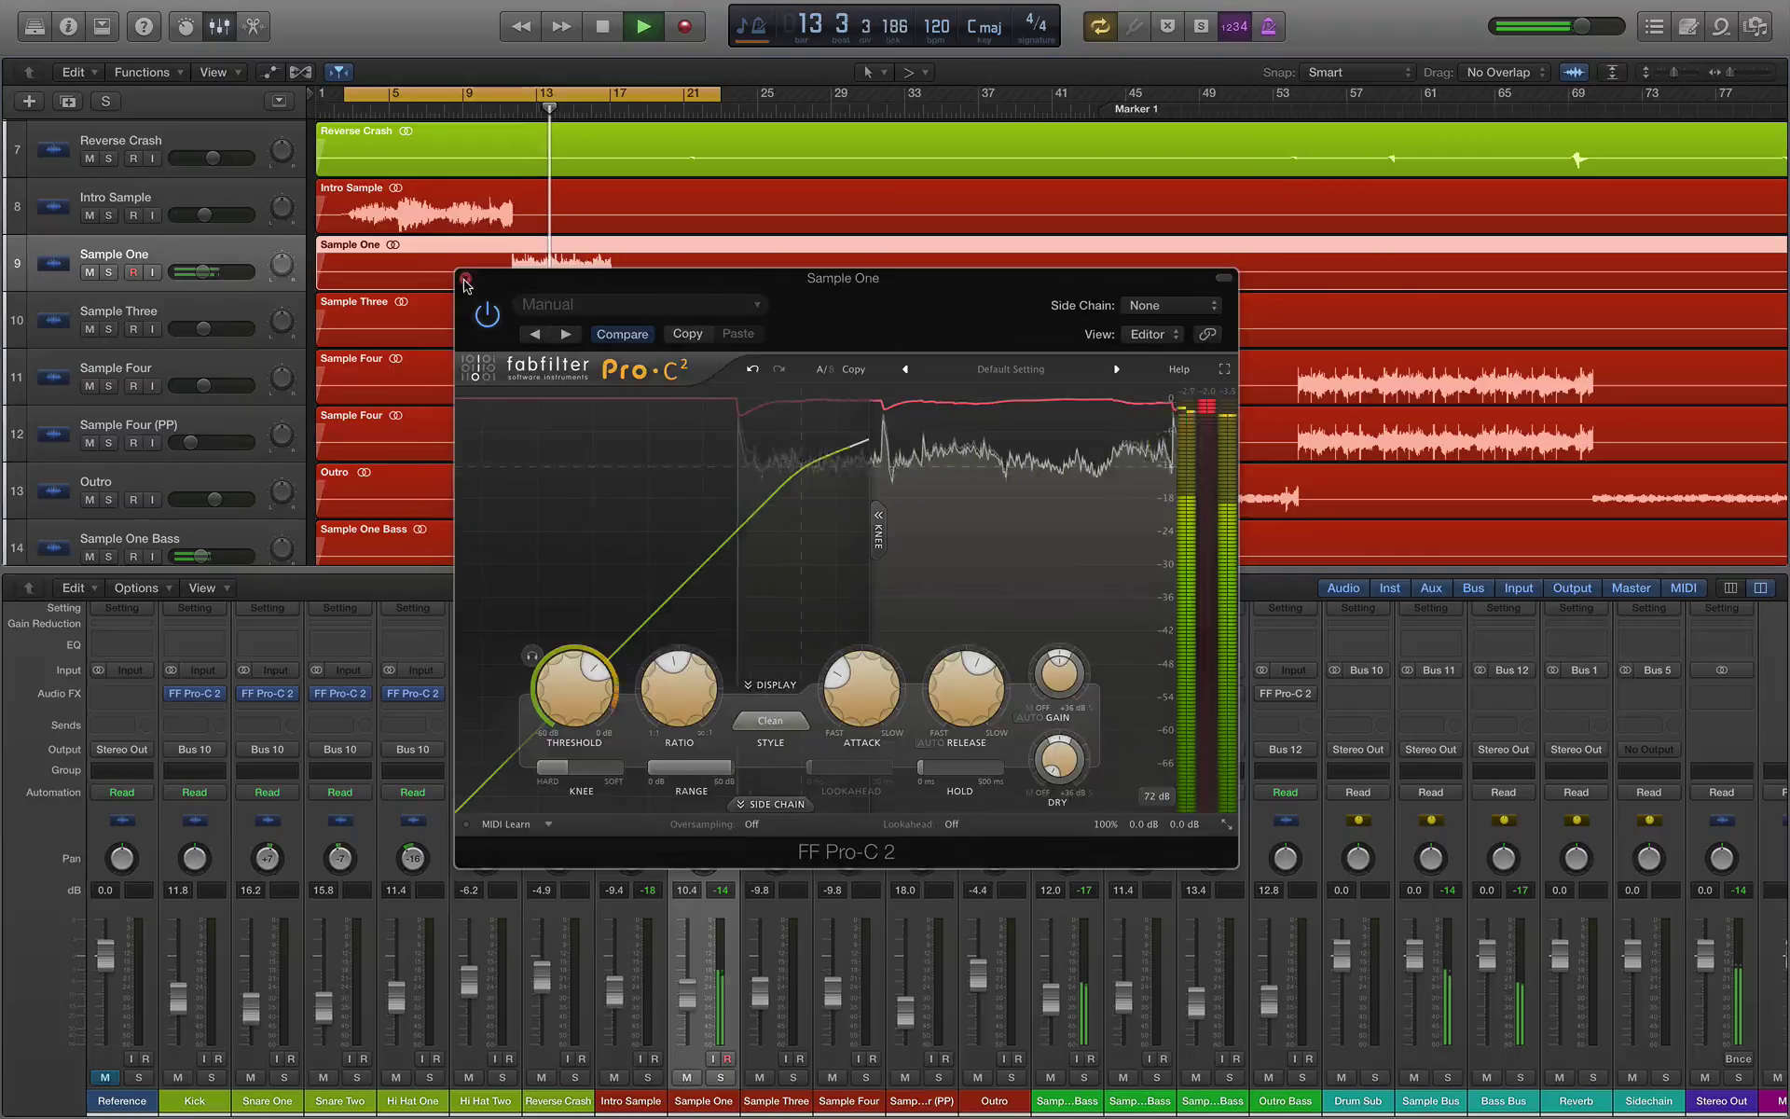
{"action": "key", "text": "super+w"}
{"action": "left_click_drag", "start_coordinate": [695, 1003], "coordinate": [694, 997]}
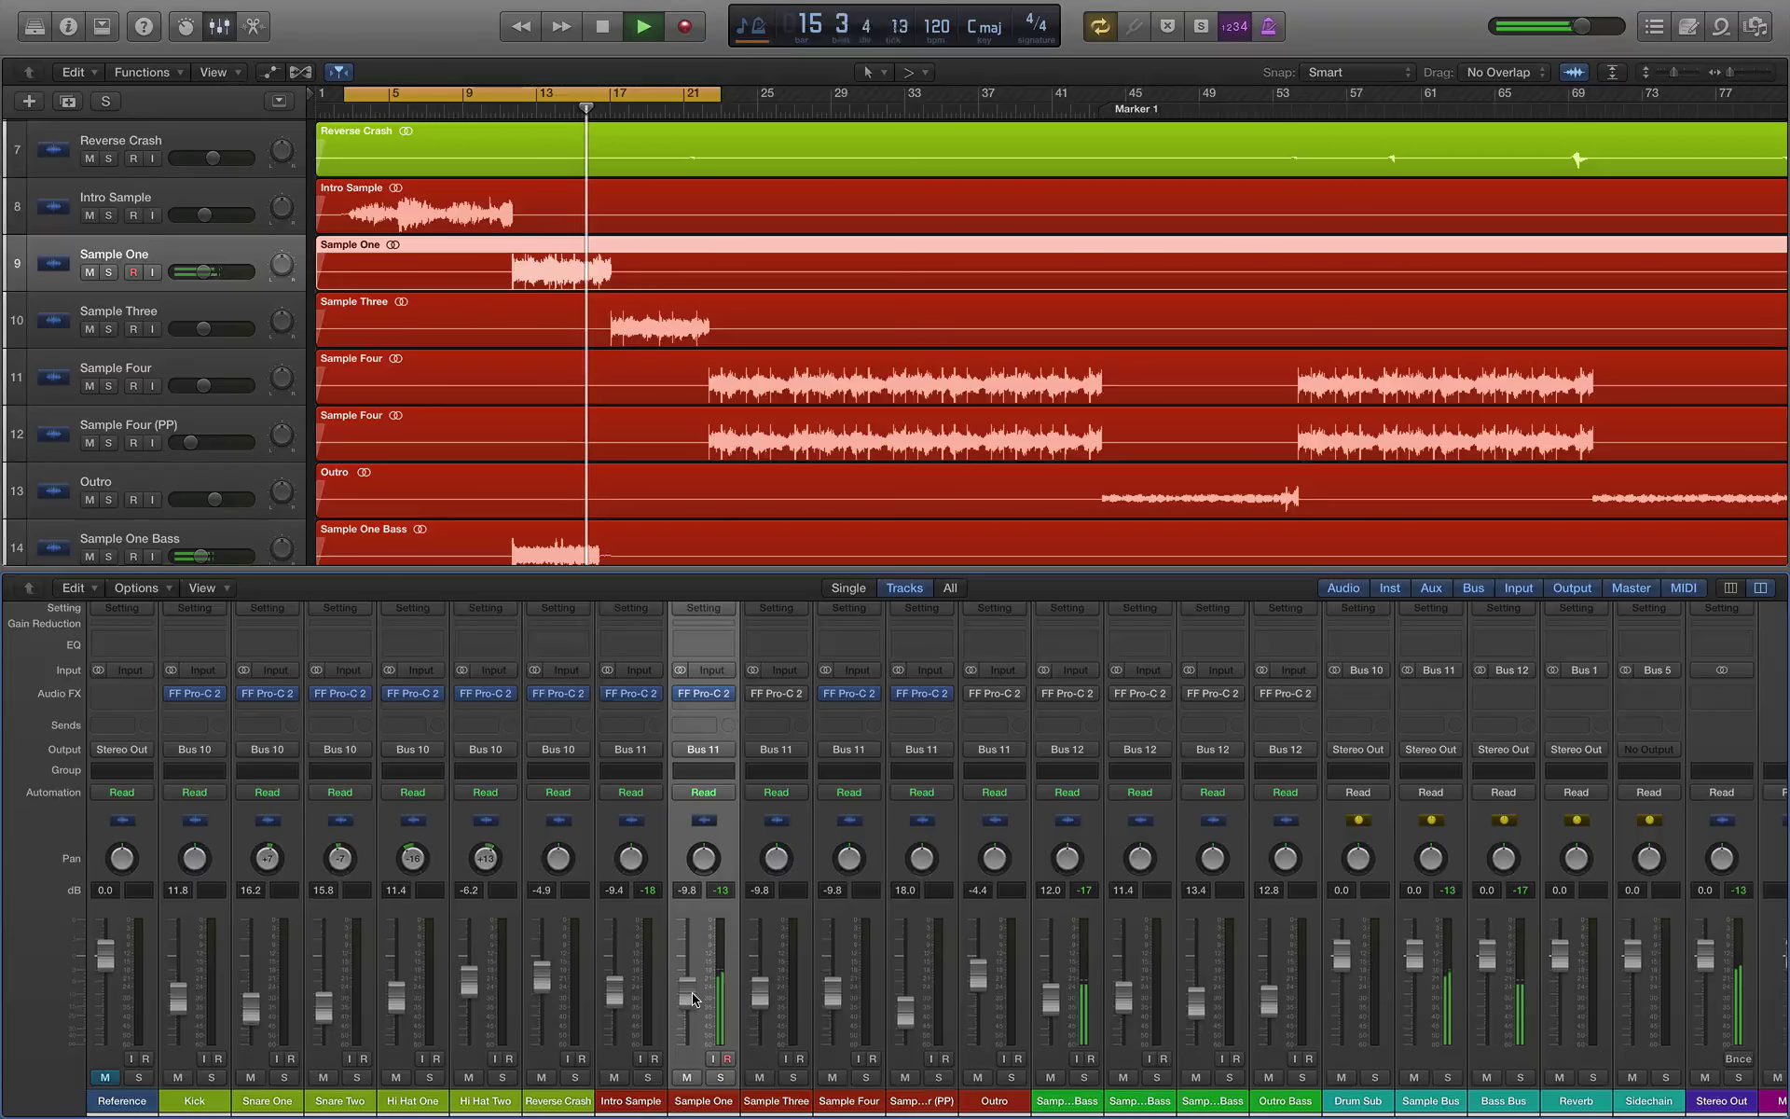
Step: Select the Sample Three track, restart playback and open its FF Pro-C 2 compressor, moving the plug-in window clear of the track headers
{"action": "left_click", "coordinate": [155, 305]}
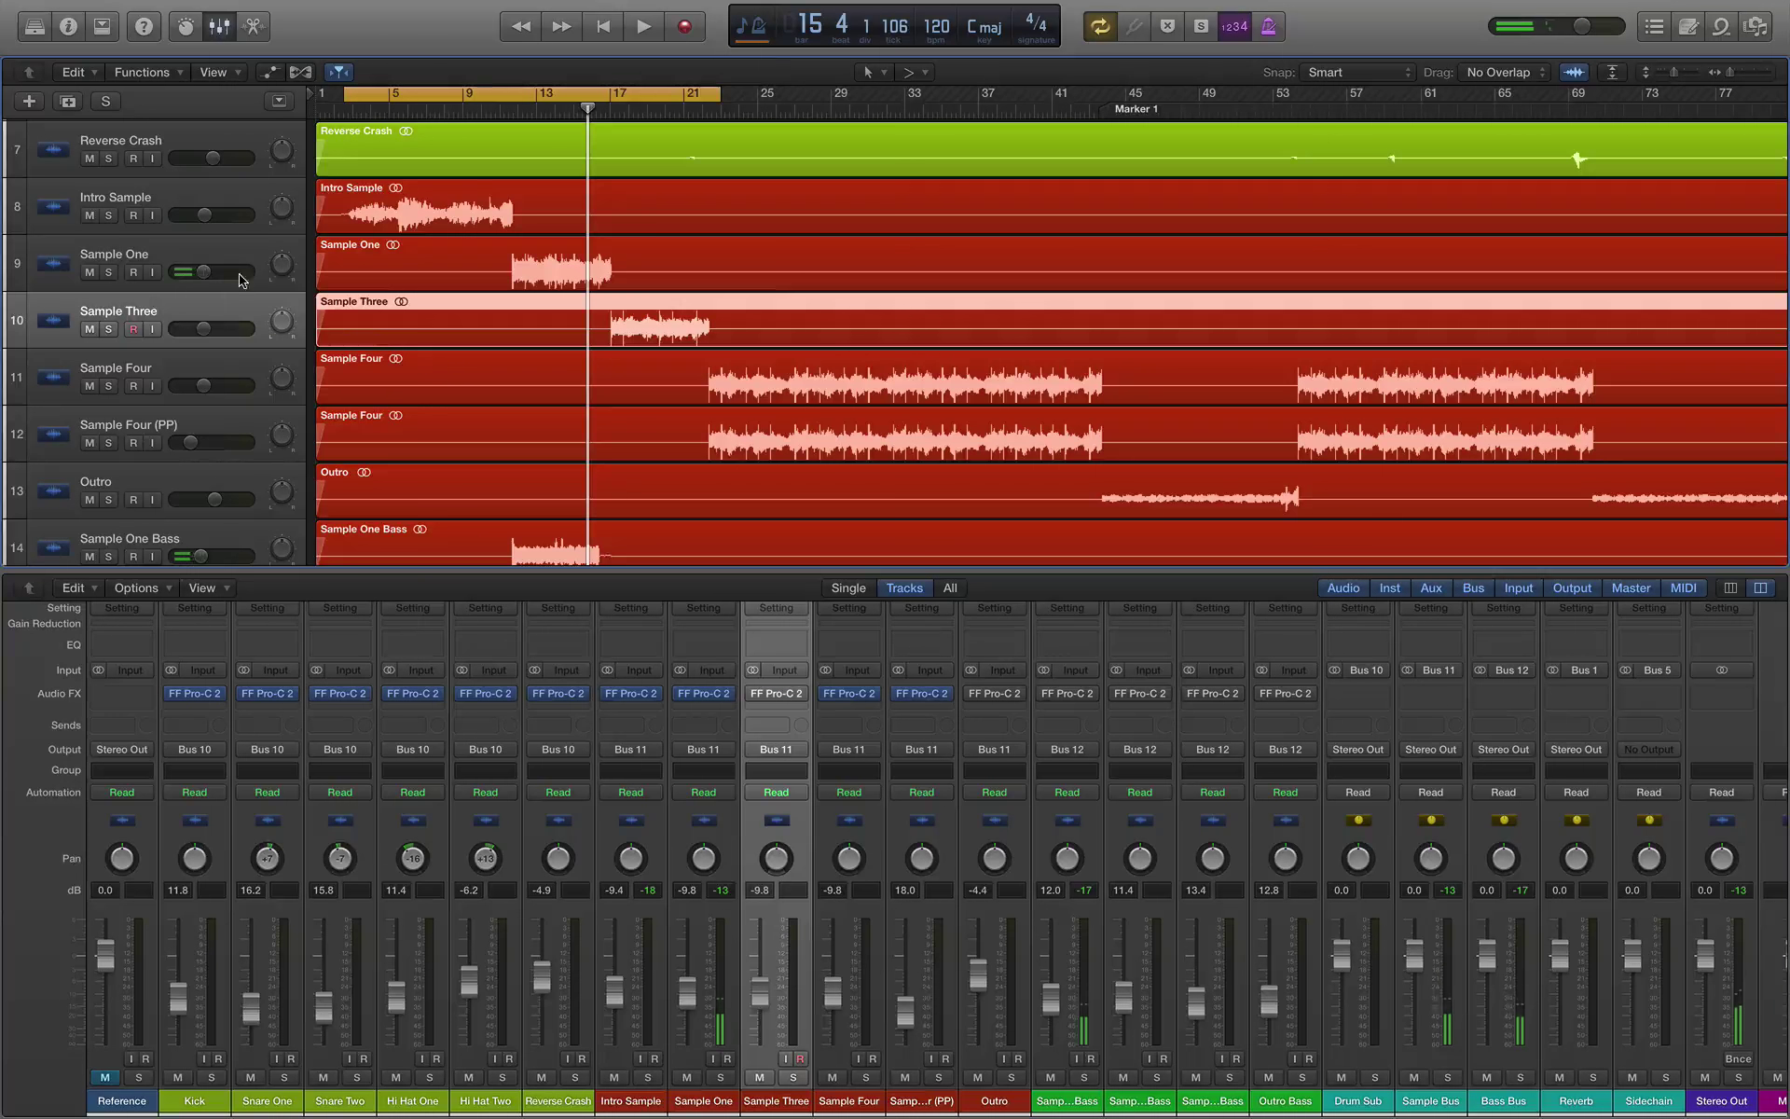
{"action": "key", "text": "space"}
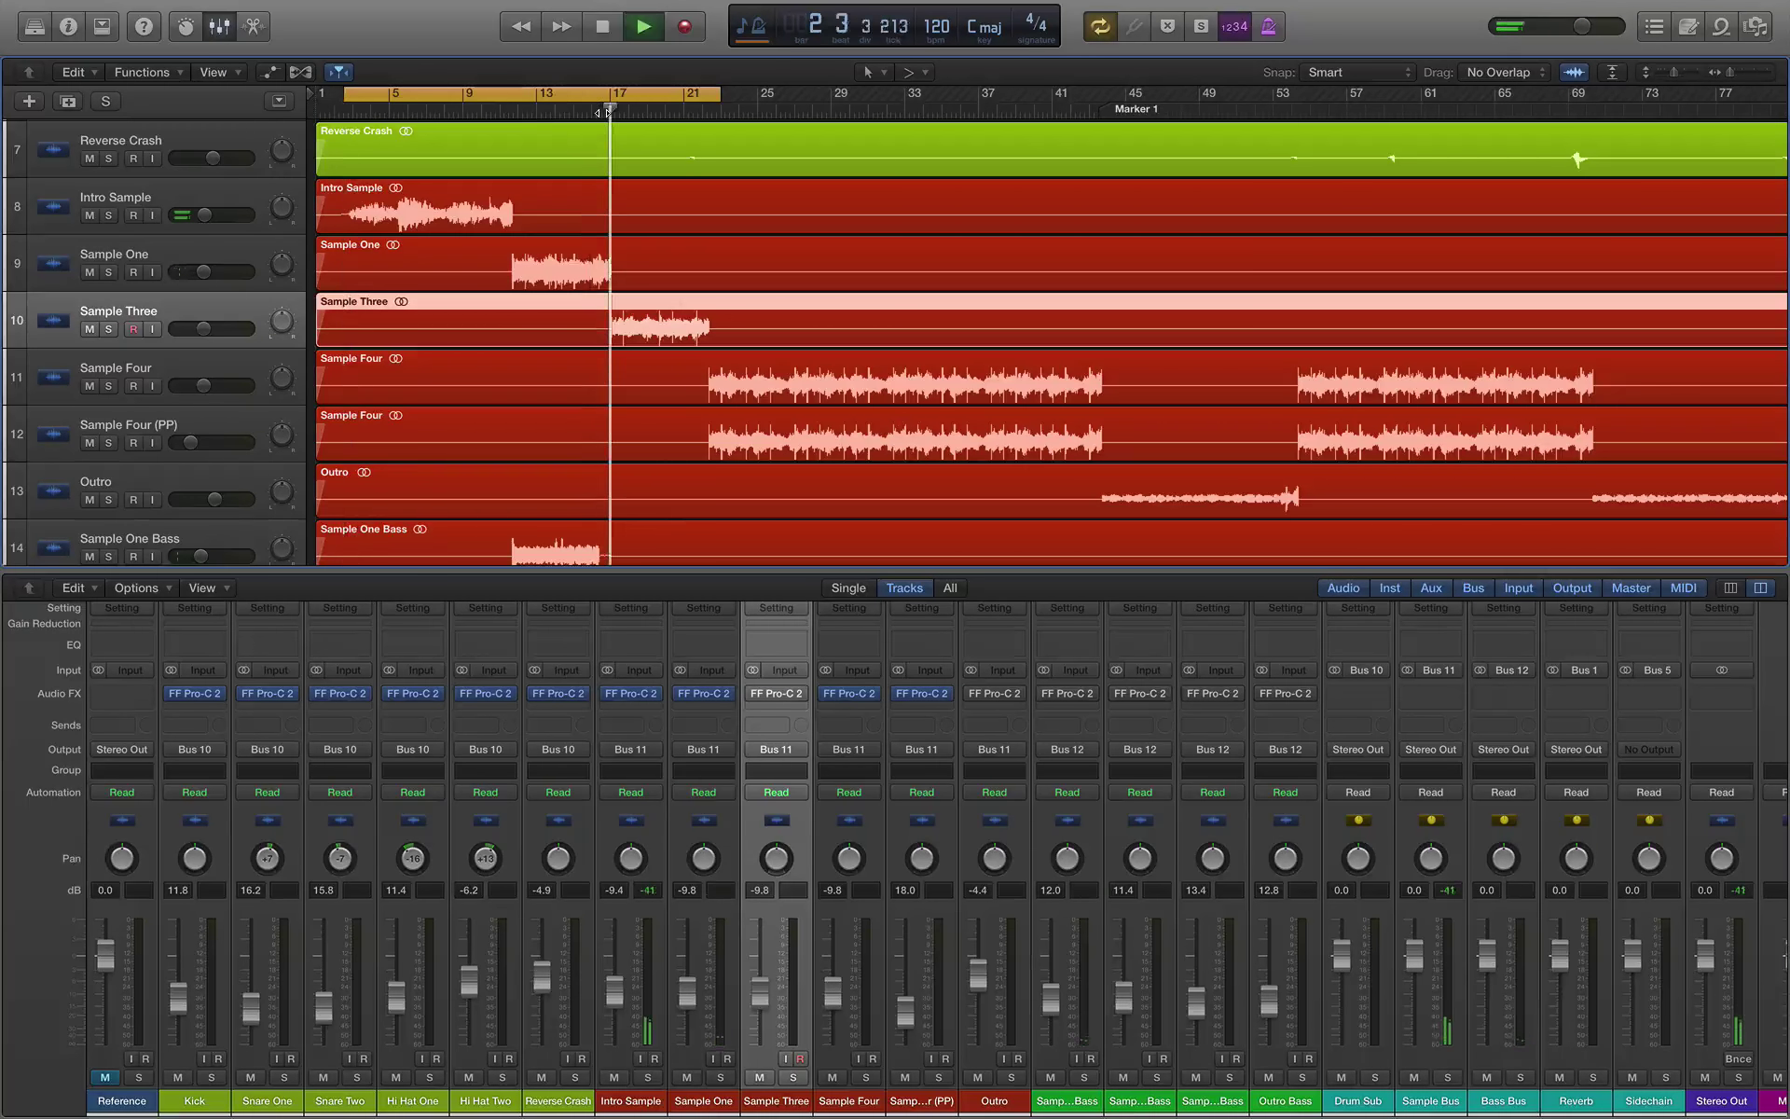
{"action": "left_click", "coordinate": [763, 701]}
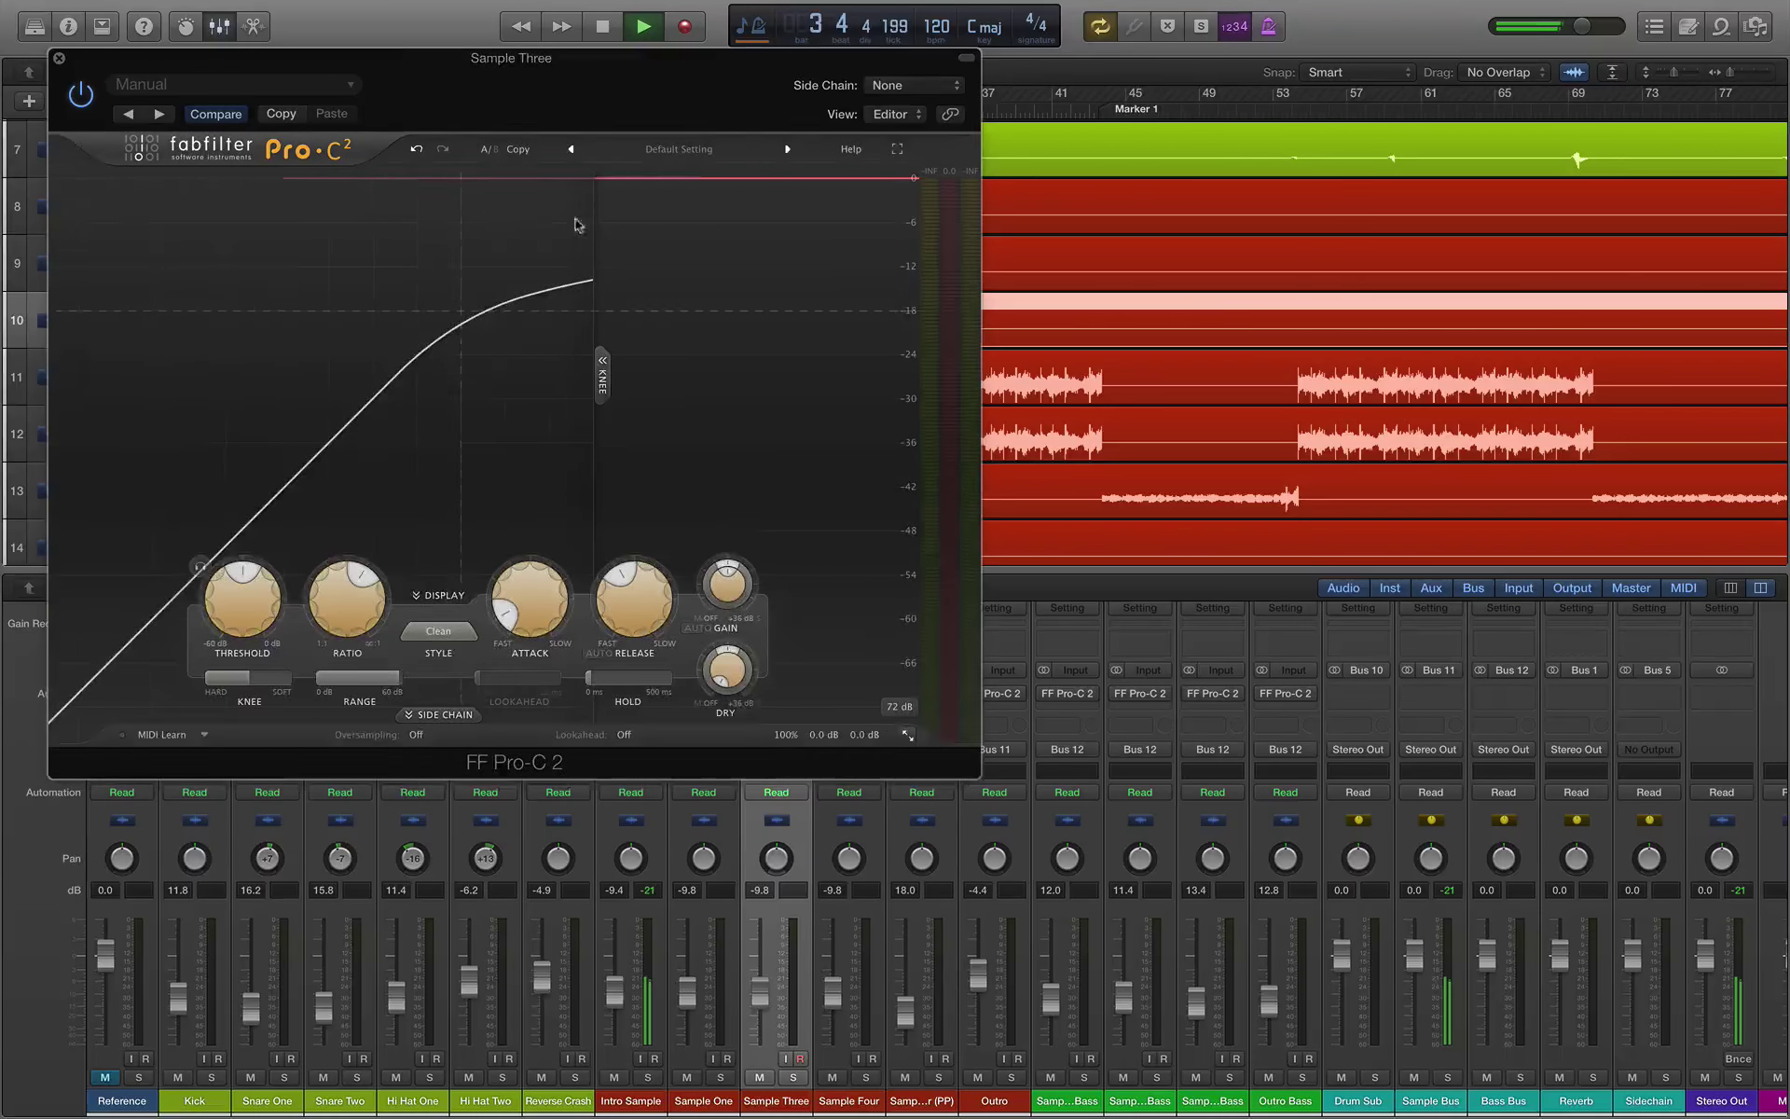
{"action": "left_click_drag", "start_coordinate": [519, 149], "coordinate": [927, 294]}
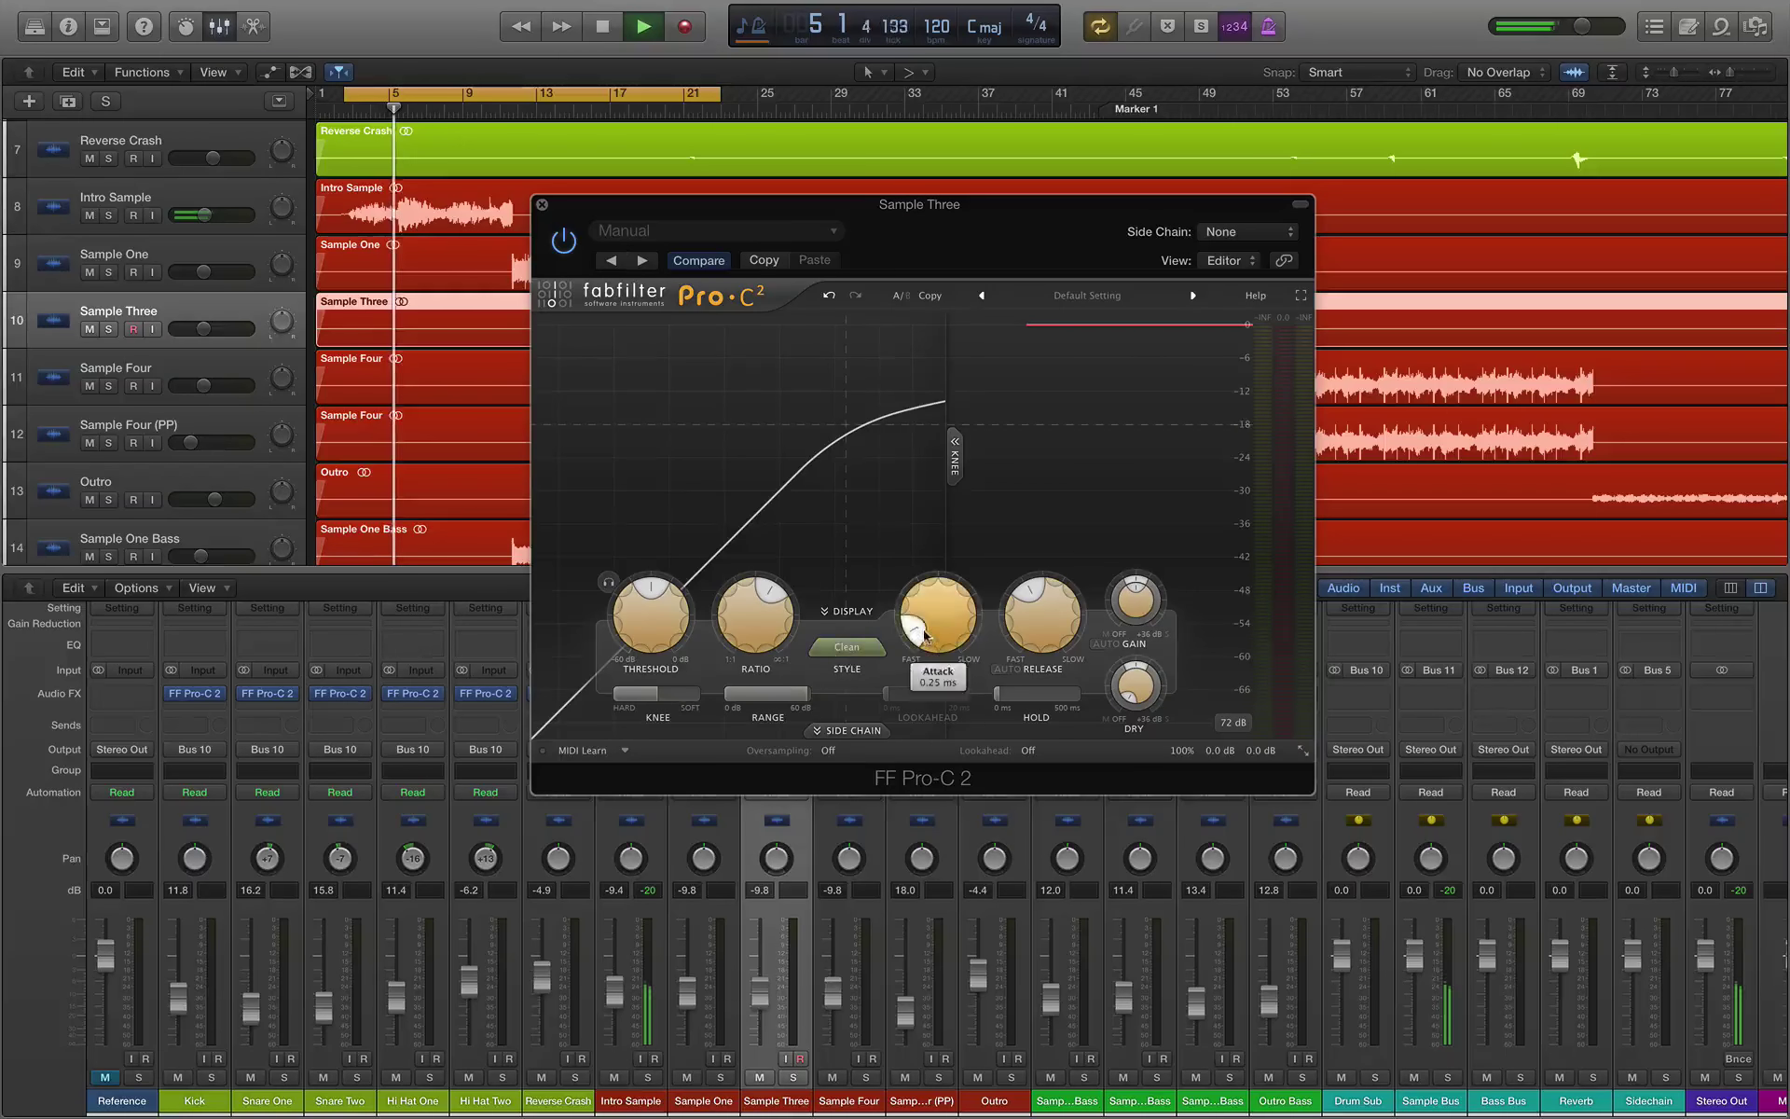
Step: Slow the Sample Three compressor's attack, lengthen its release to about 340 ms, soften the knee and raise the threshold to -15.96 dB
{"action": "mouse_move", "coordinate": [1031, 597]}
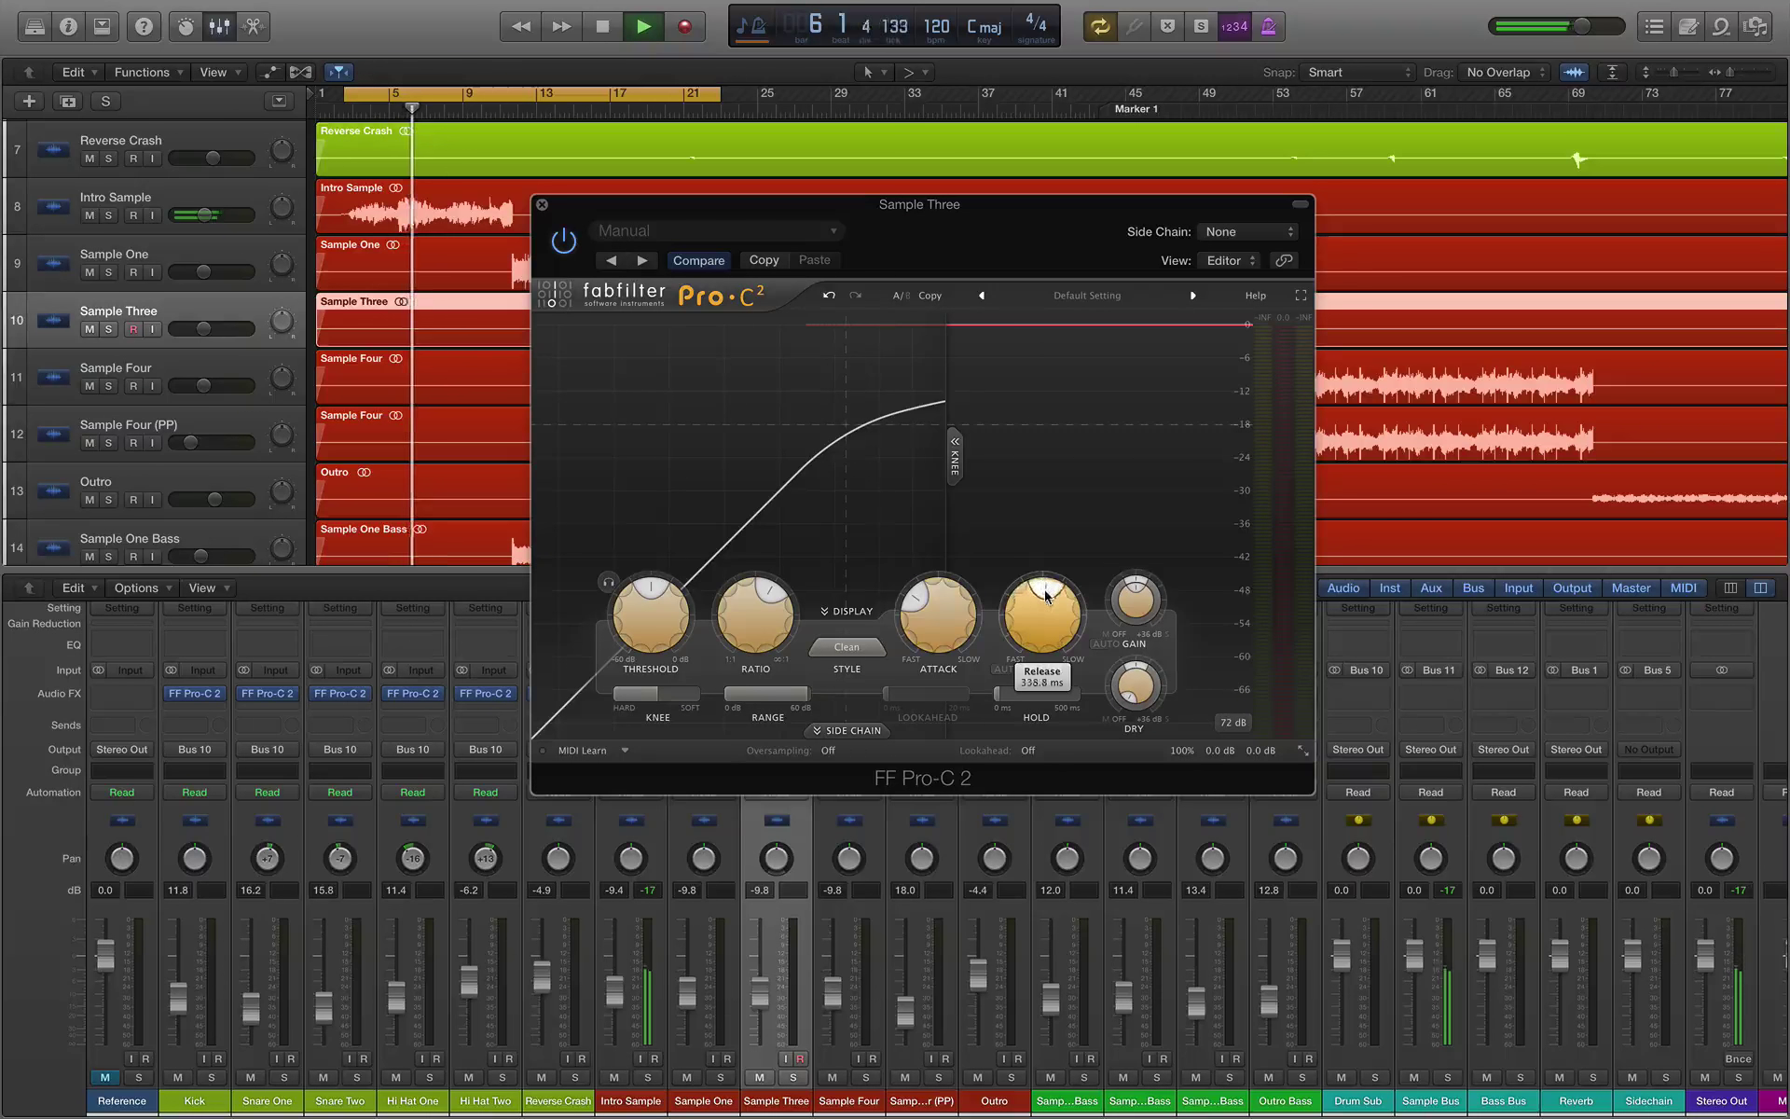
{"action": "mouse_move", "coordinate": [932, 607]}
{"action": "mouse_move", "coordinate": [739, 617]}
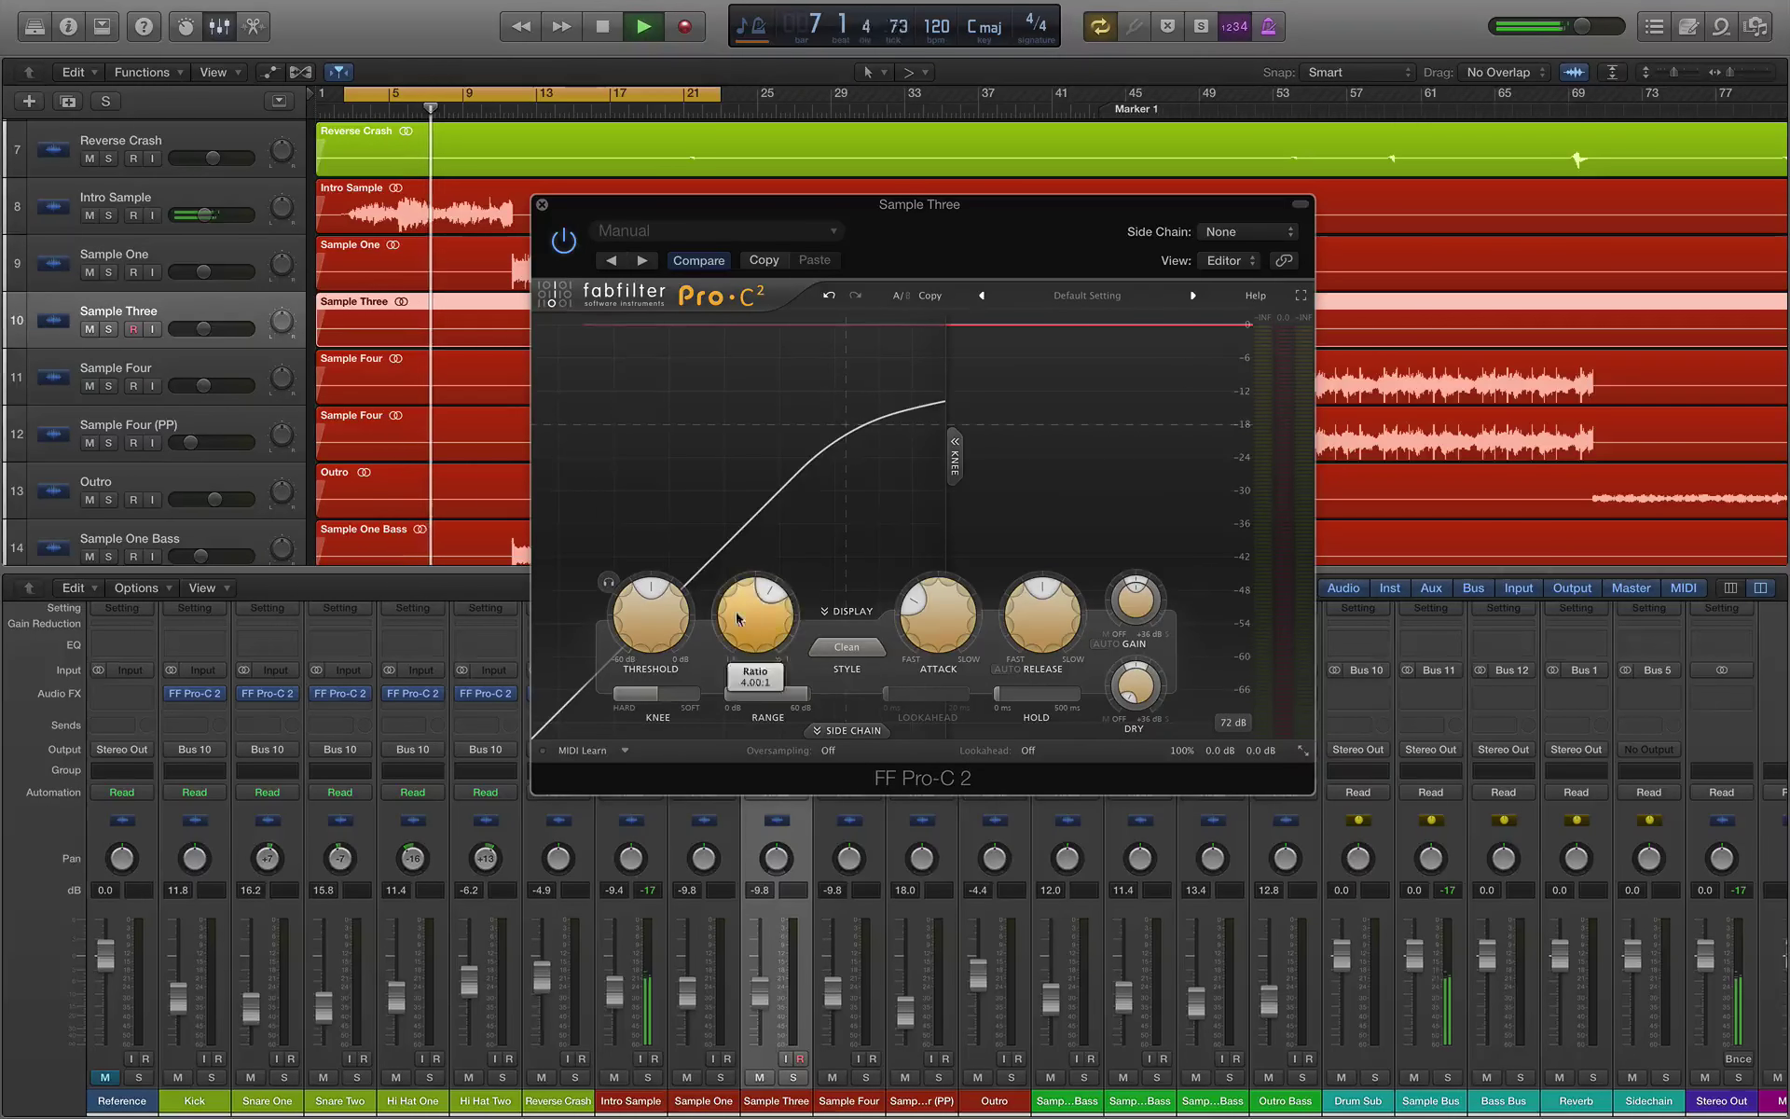
{"action": "left_click_drag", "start_coordinate": [657, 688], "coordinate": [677, 694]}
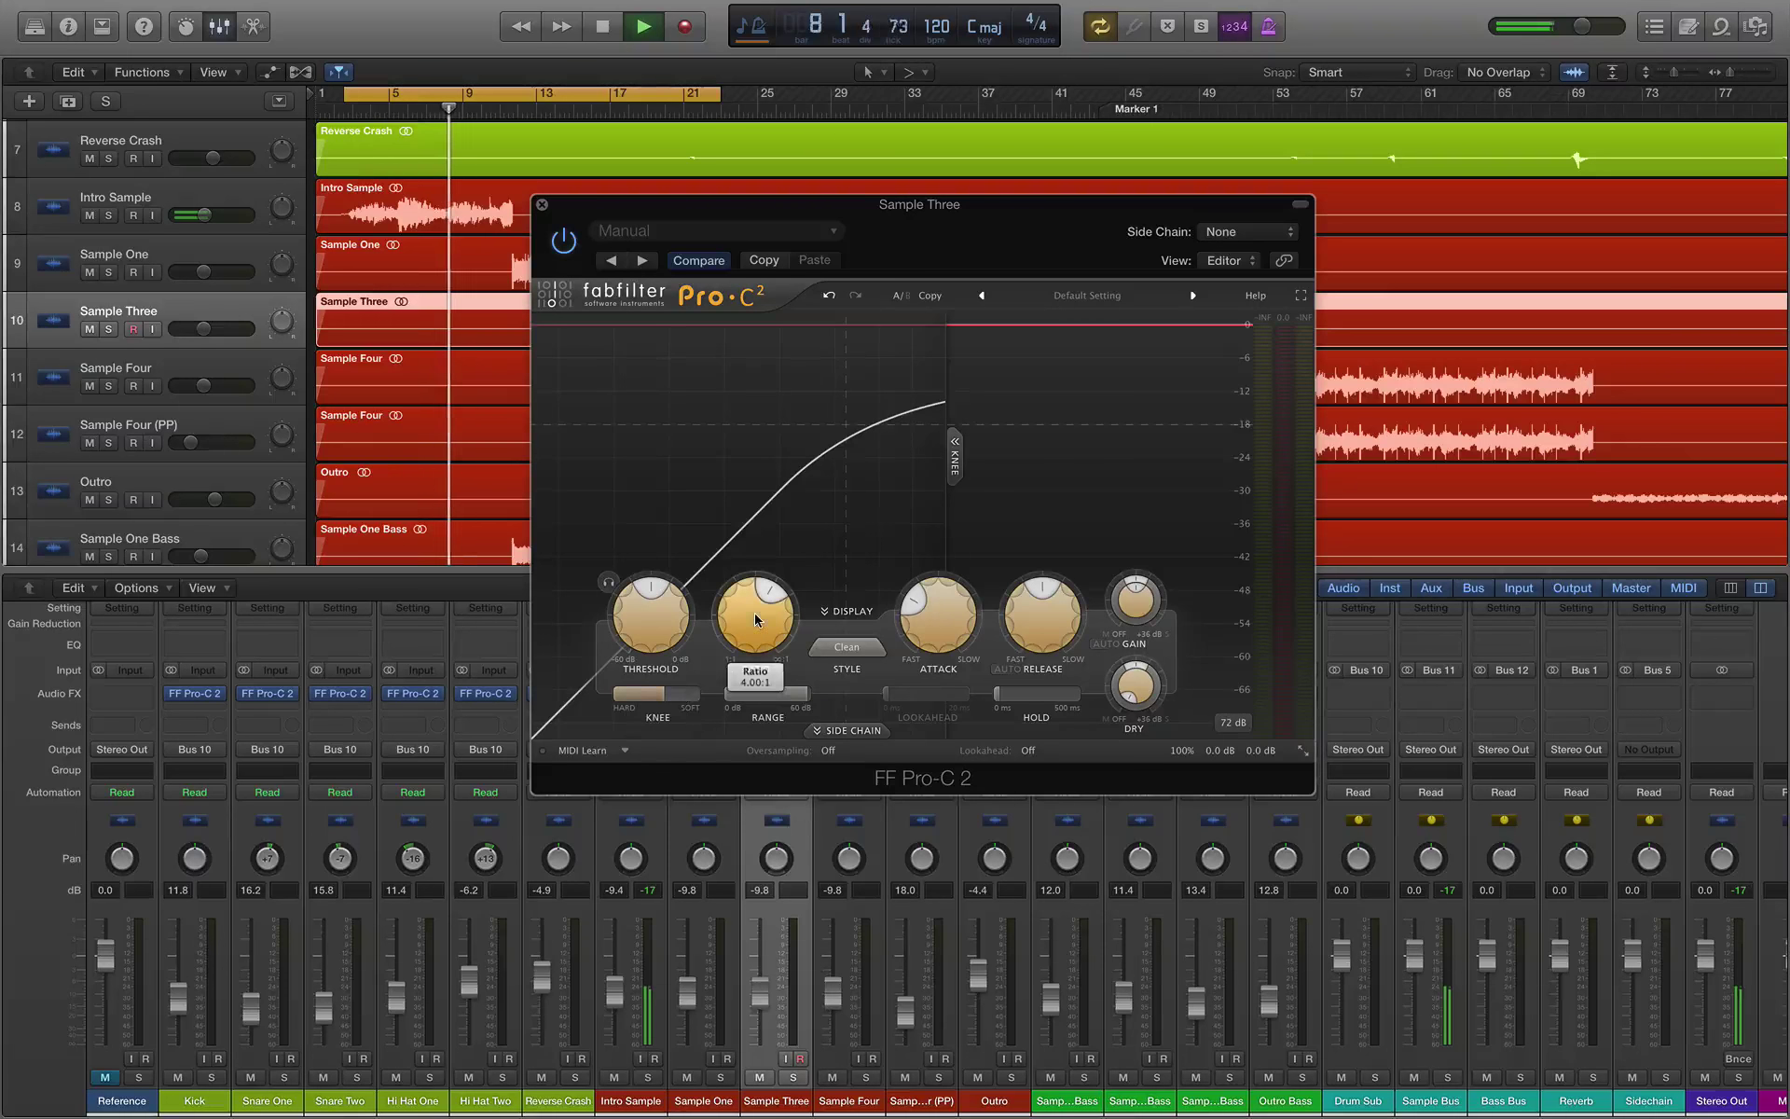
{"action": "left_click_drag", "start_coordinate": [656, 602], "coordinate": [658, 591]}
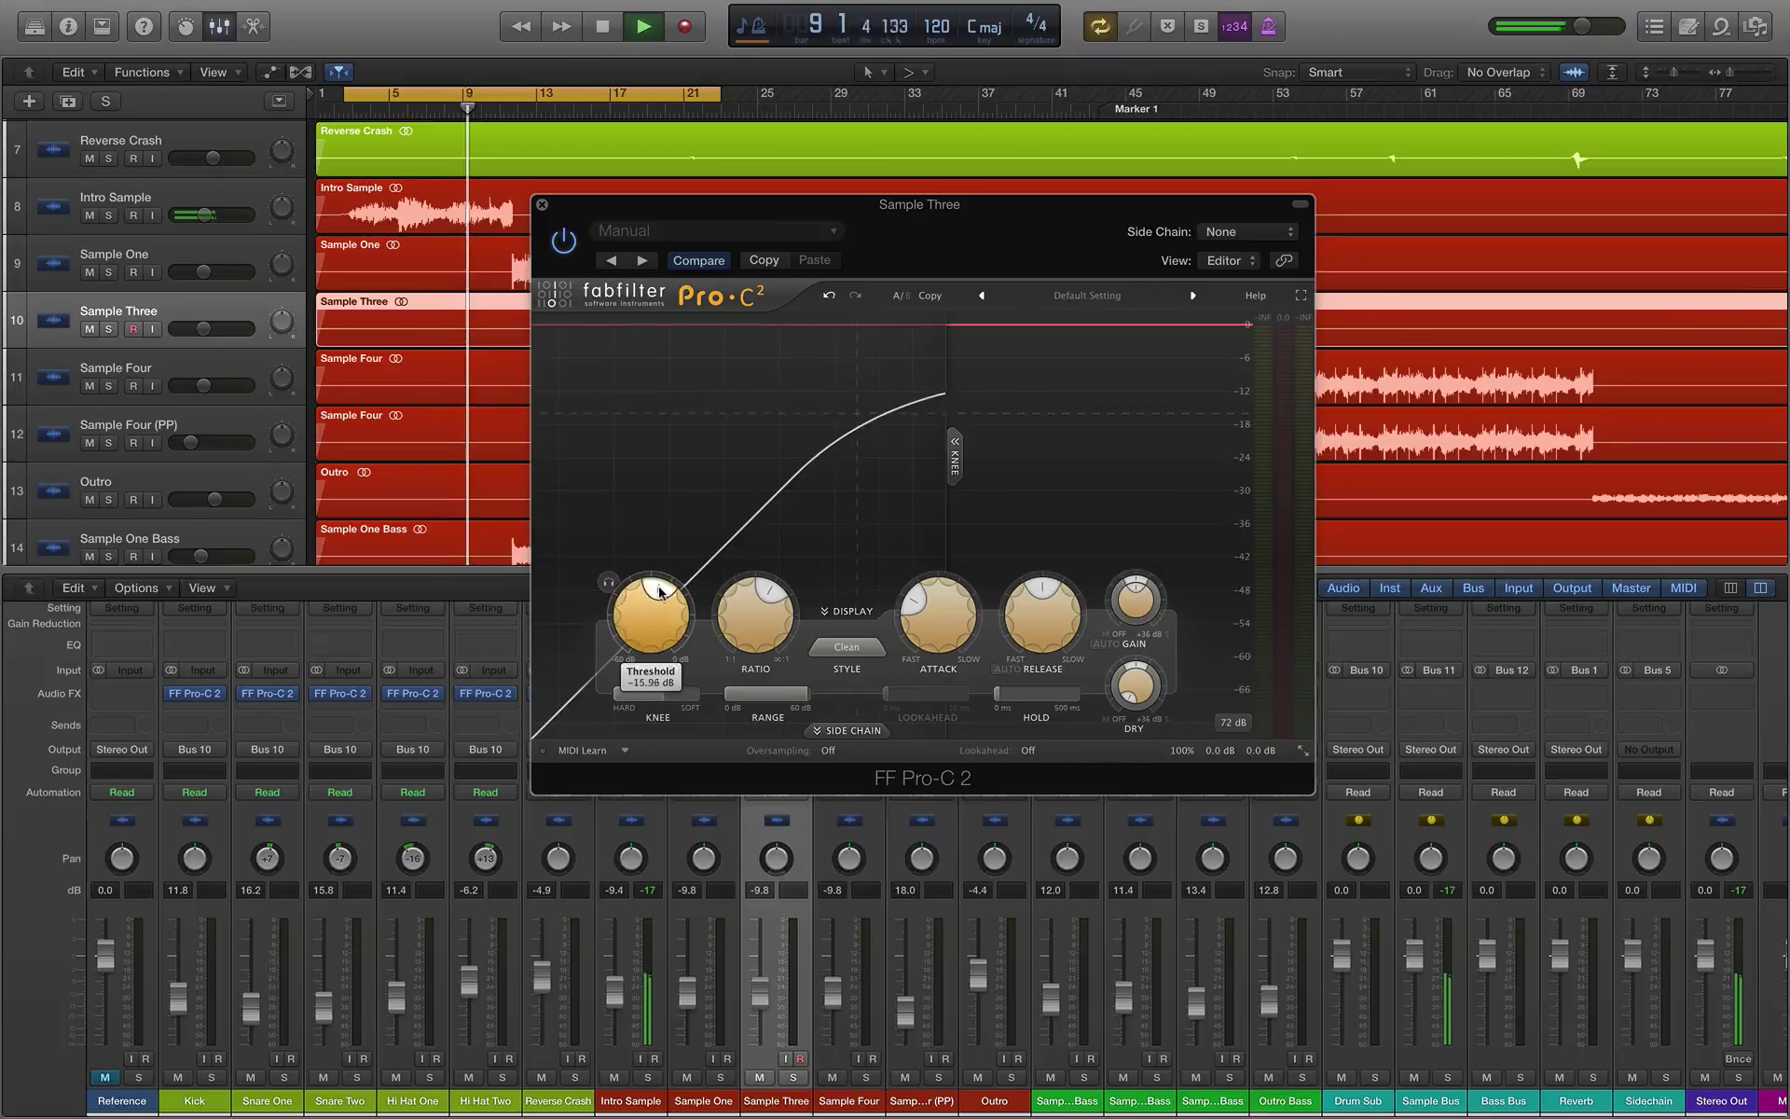
Step: Audition Sample Three from around bar 17 and raise its compressor's threshold to -12.26 dB
{"action": "left_click_drag", "start_coordinate": [653, 204], "coordinate": [607, 291]}
{"action": "left_click", "coordinate": [597, 113]}
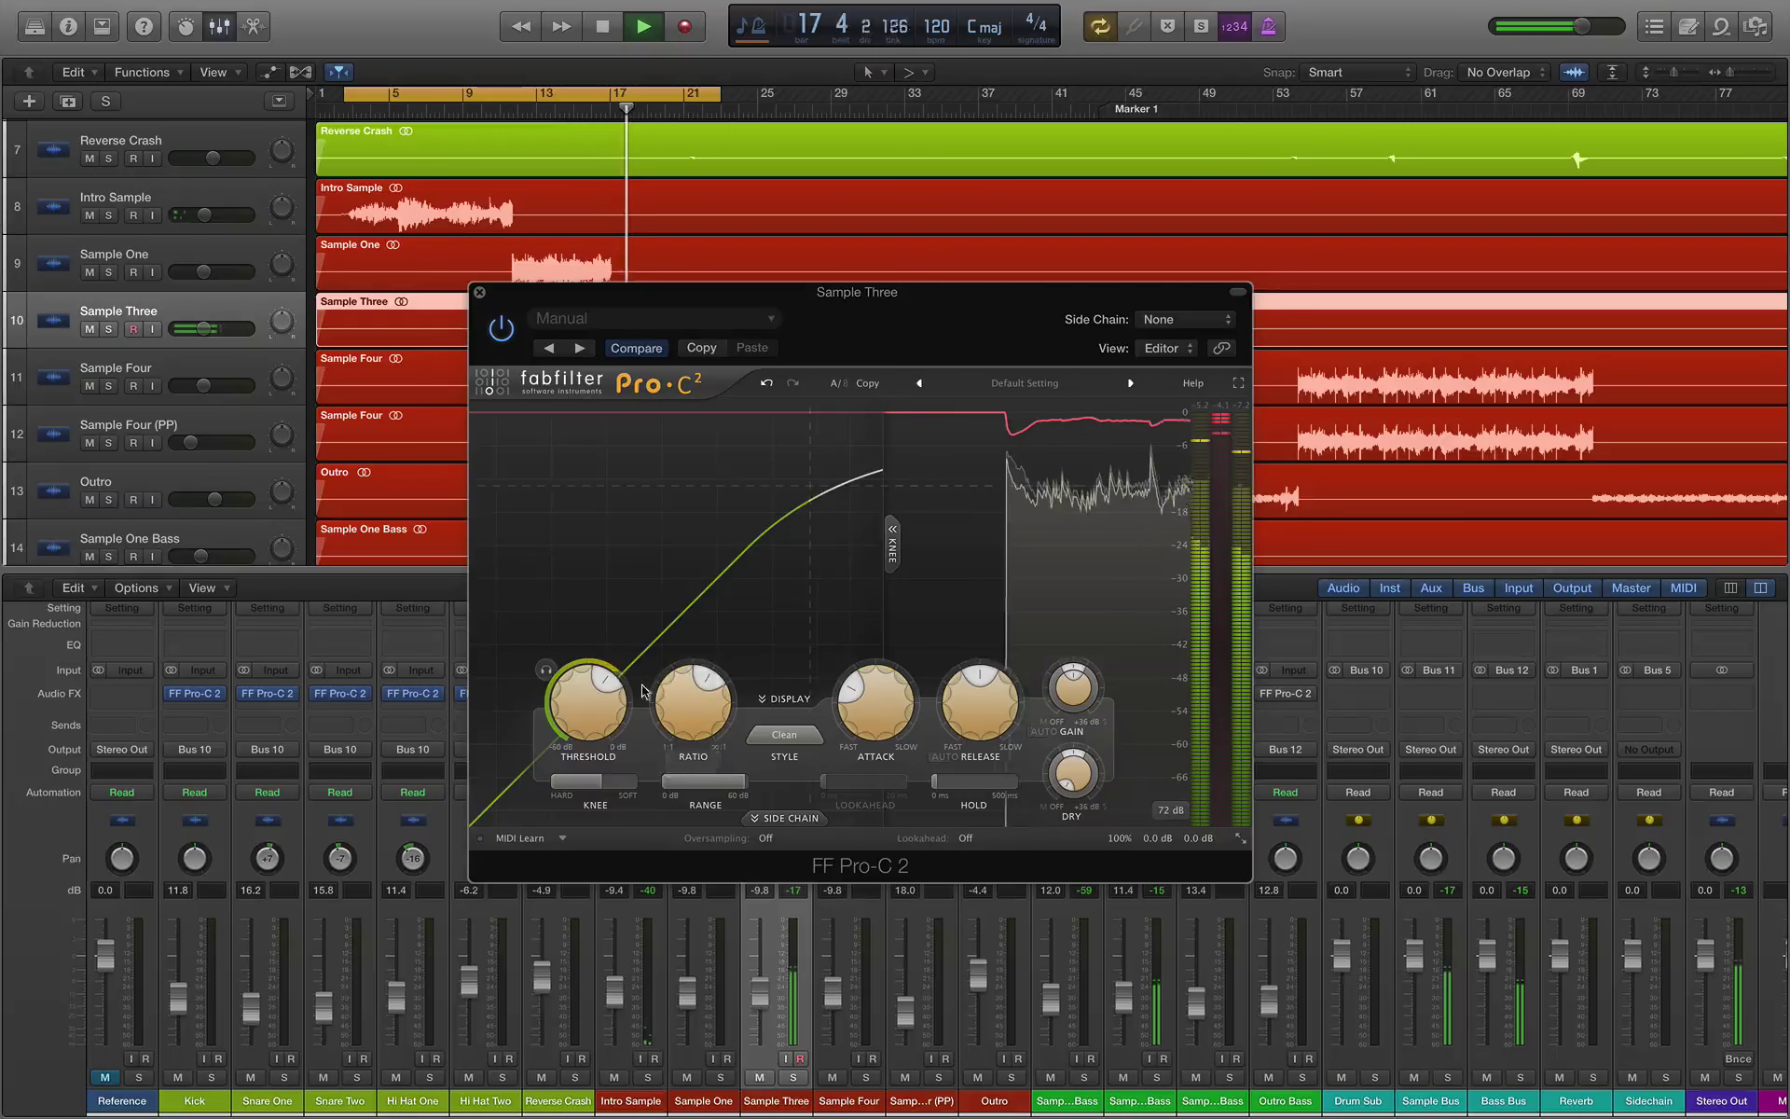
{"action": "left_click_drag", "start_coordinate": [615, 688], "coordinate": [610, 687]}
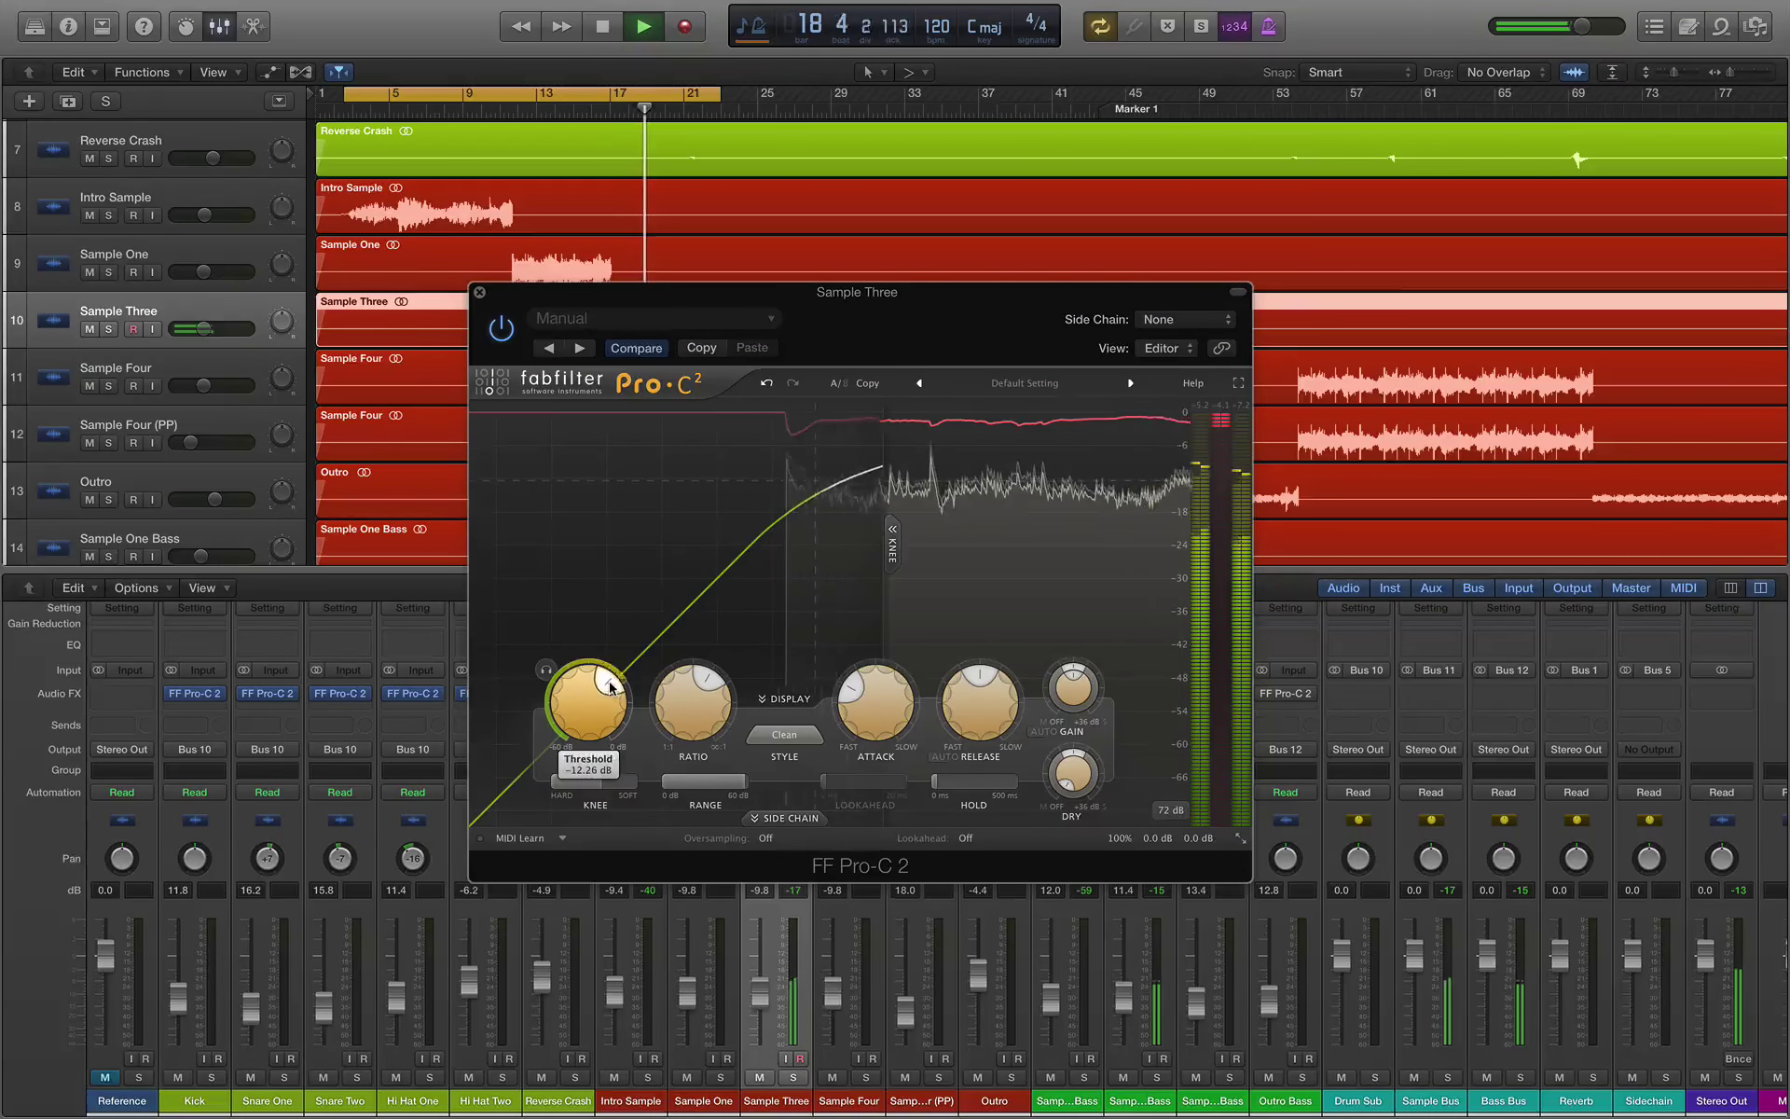
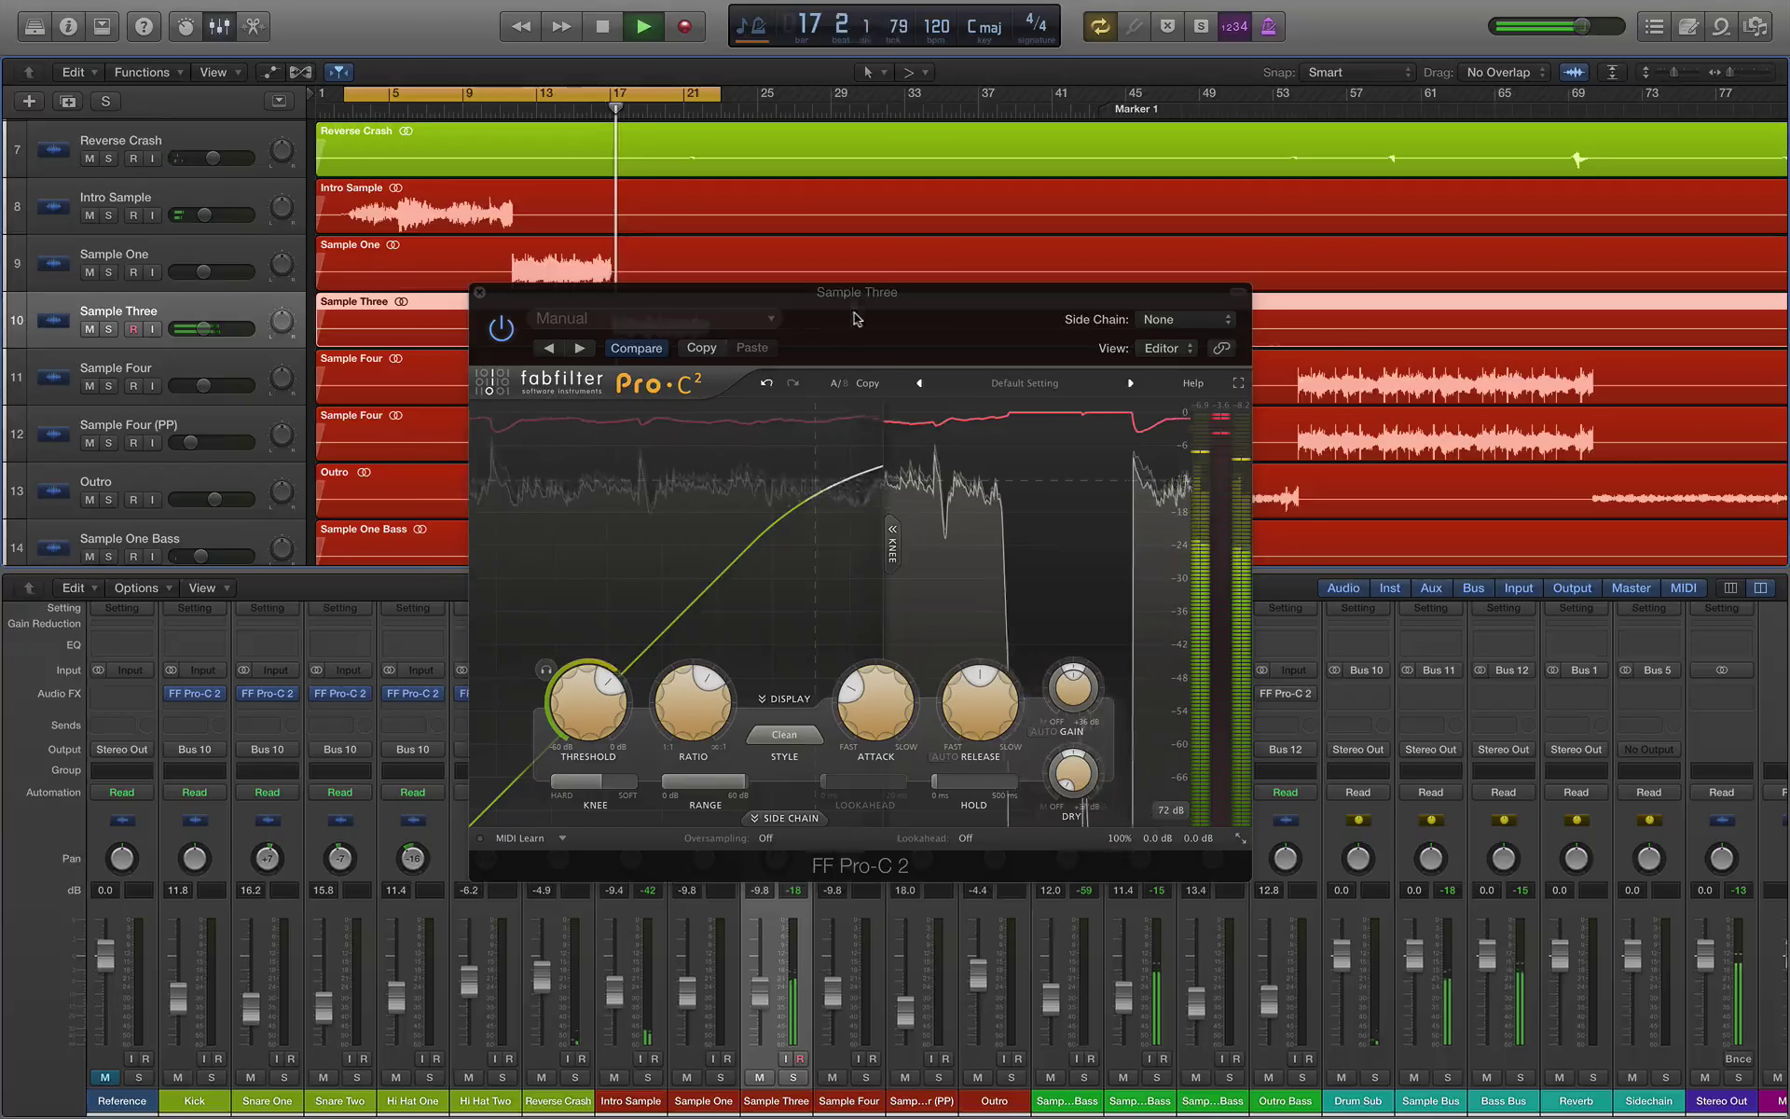
Step: Adjust the Sample Three compressor during playback to a ratio of about 2.37:1 and a release of about 480 ms
{"action": "left_click_drag", "start_coordinate": [718, 292], "coordinate": [714, 287]}
{"action": "mouse_move", "coordinate": [702, 691]}
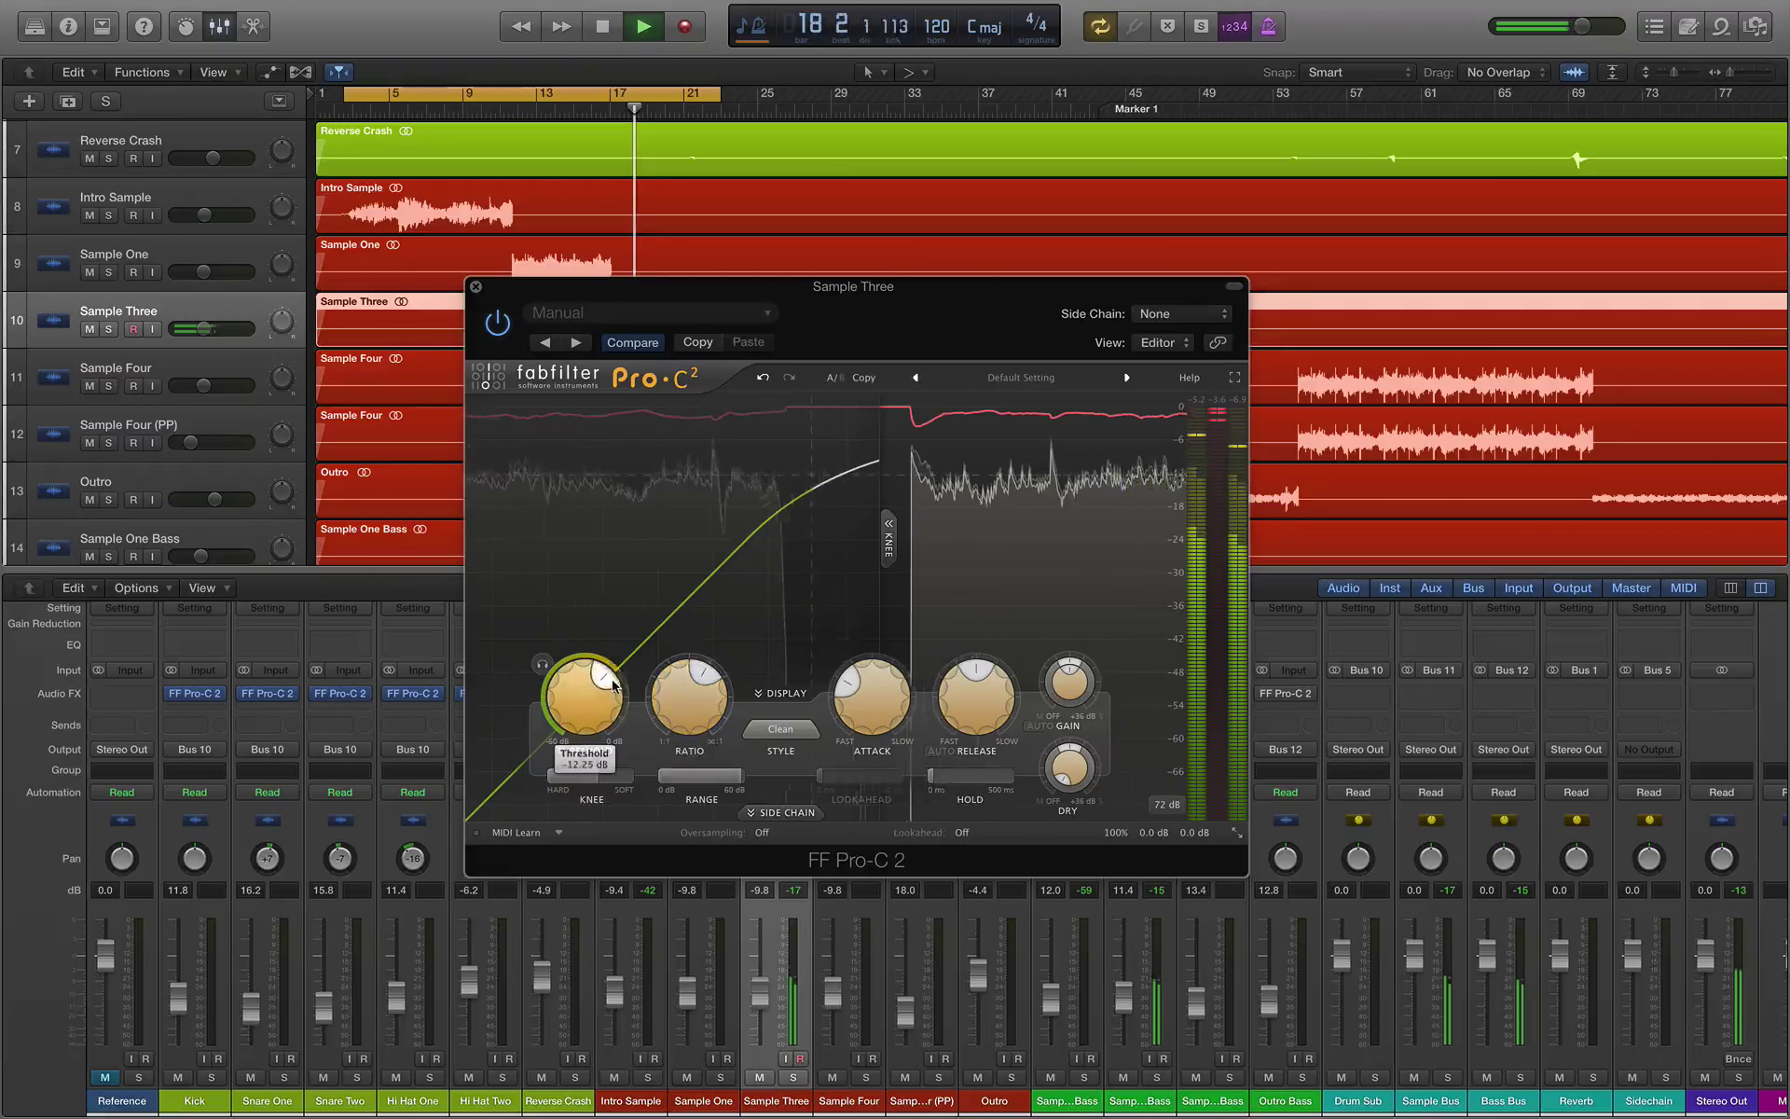
{"action": "scroll", "coordinate": [687, 674], "scroll_direction": "down", "scroll_amount": 5}
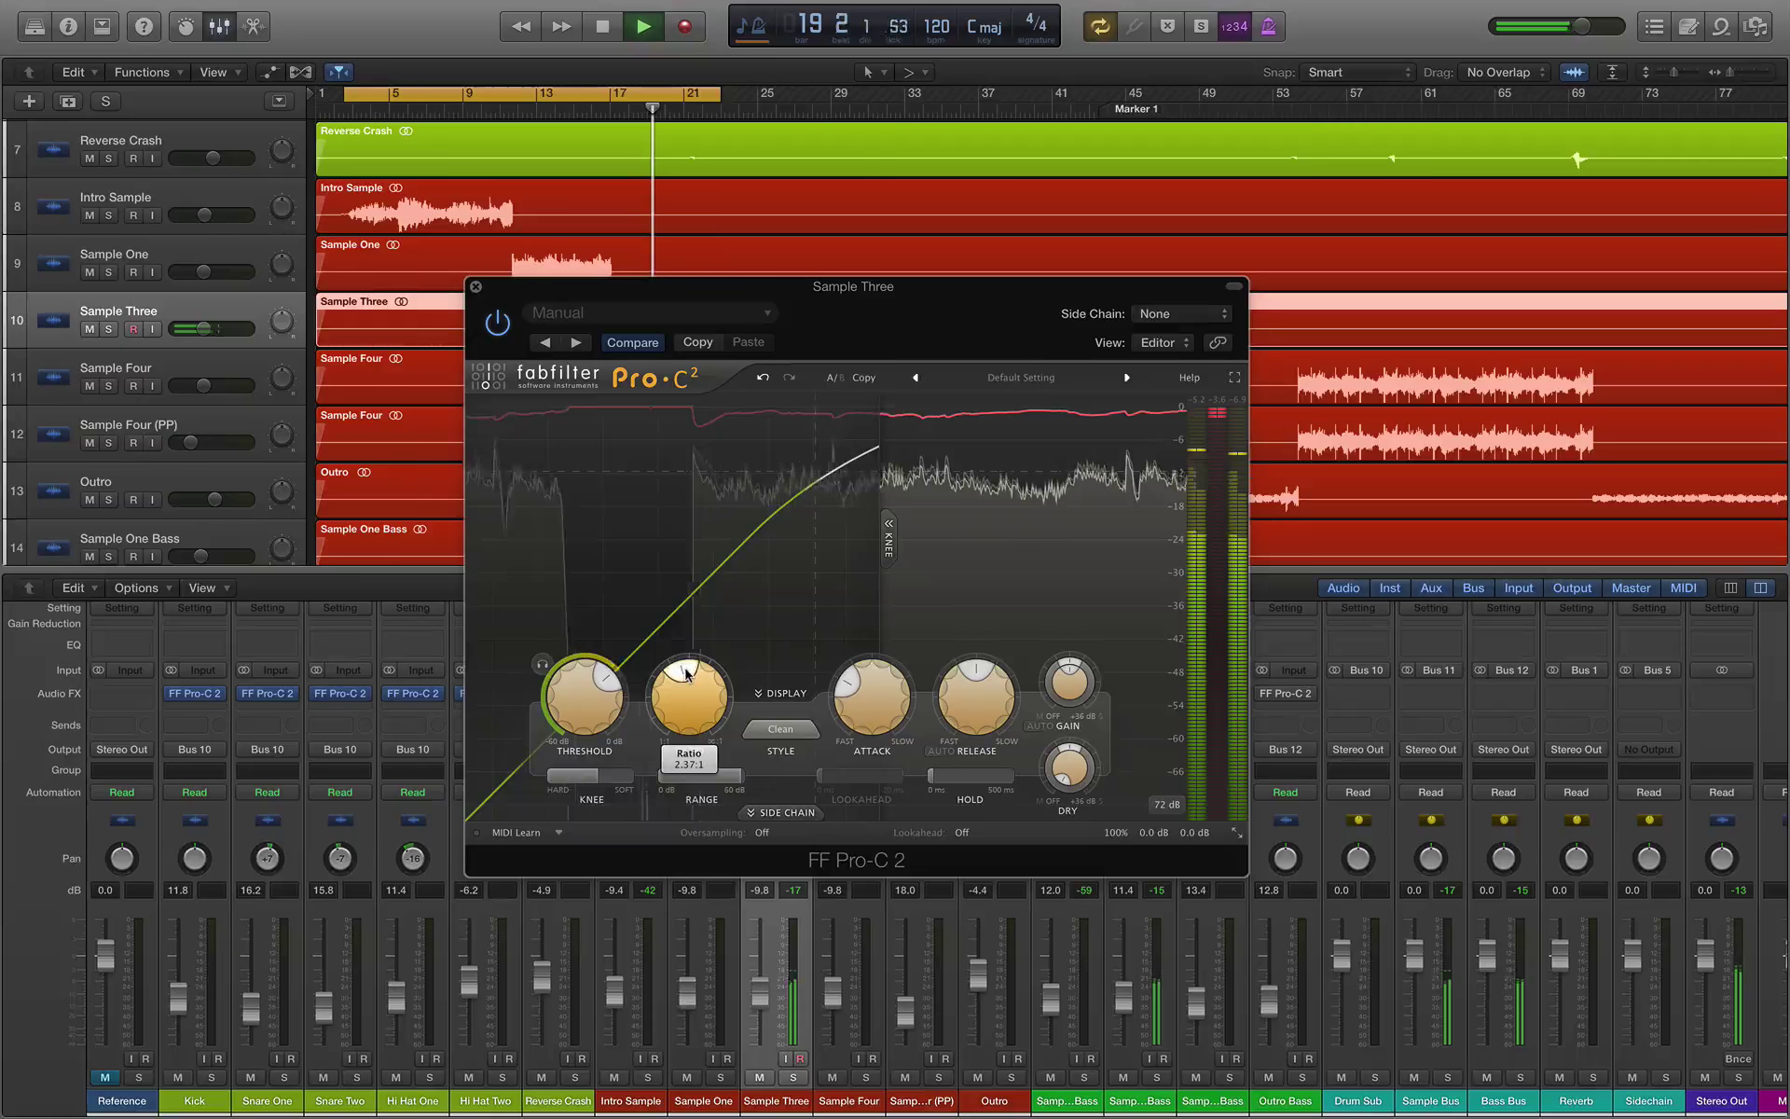
{"action": "mouse_move", "coordinate": [611, 674]}
{"action": "key", "text": "comma"}
{"action": "key", "text": "comma"}
{"action": "key", "text": "comma"}
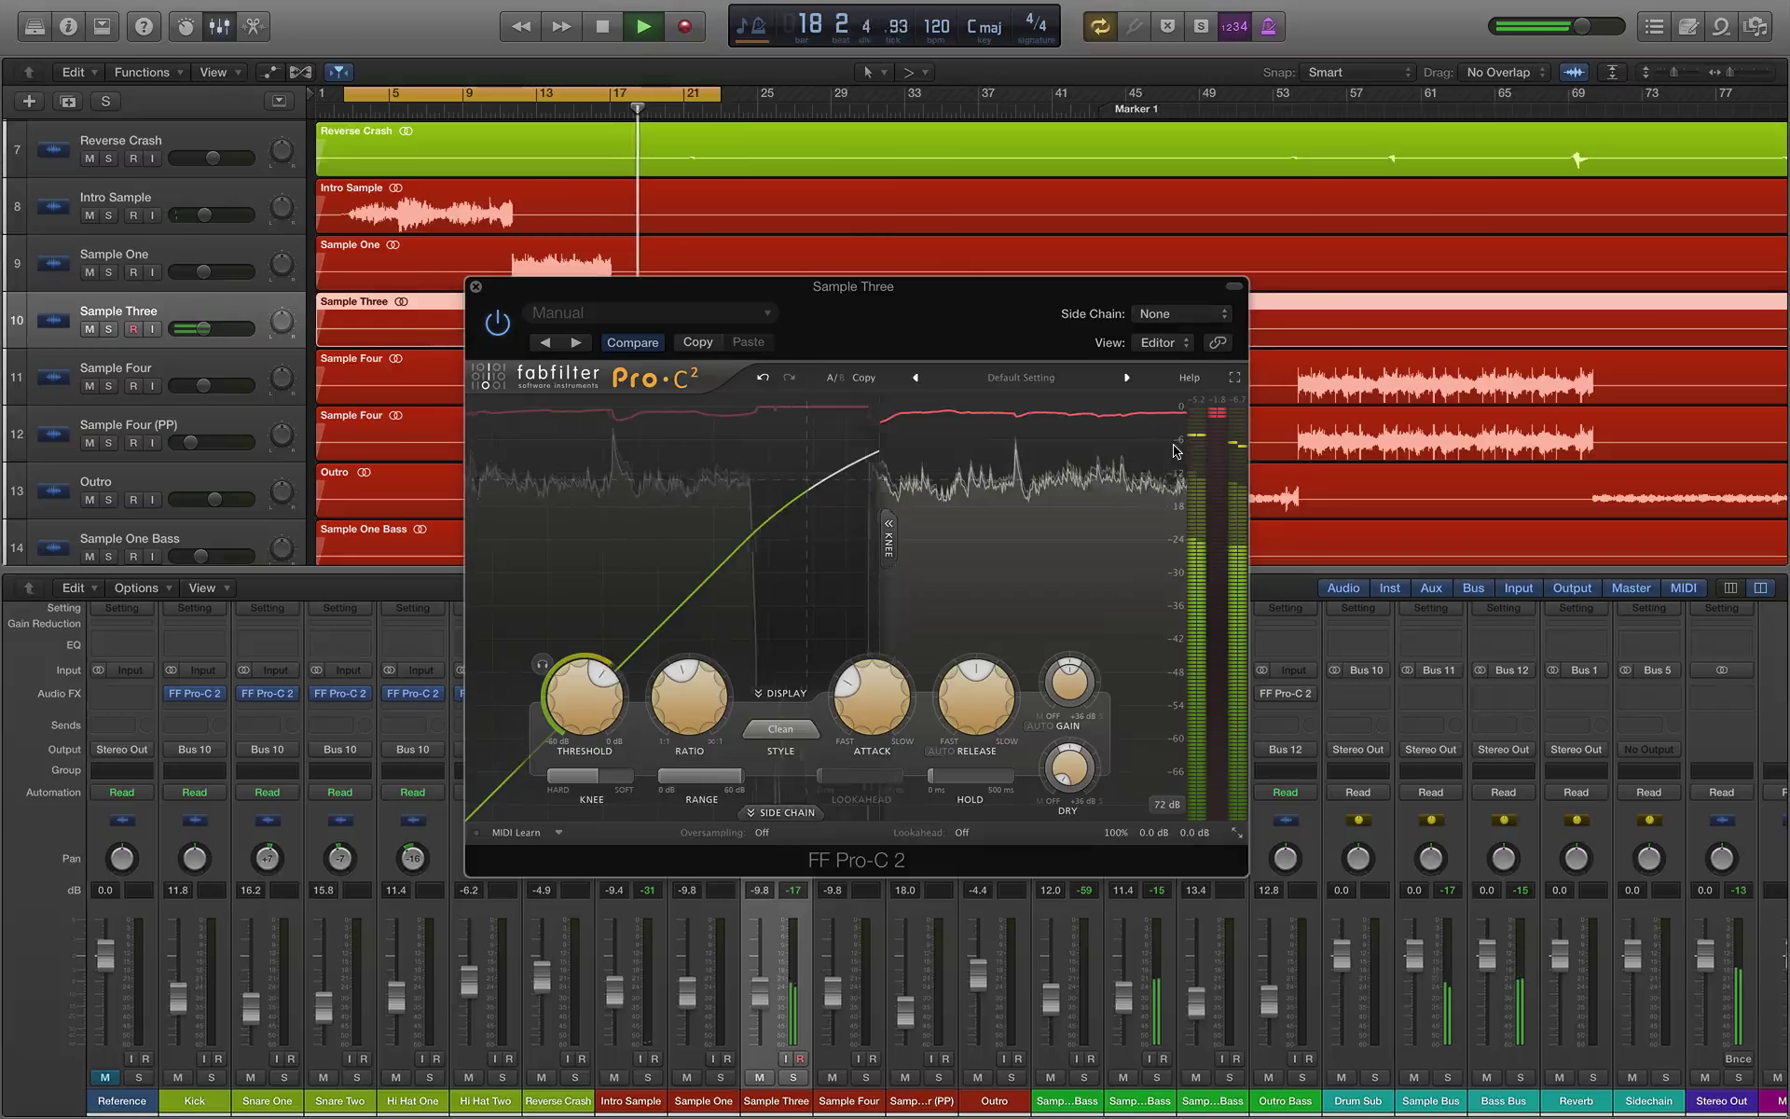
{"action": "mouse_move", "coordinate": [997, 678]}
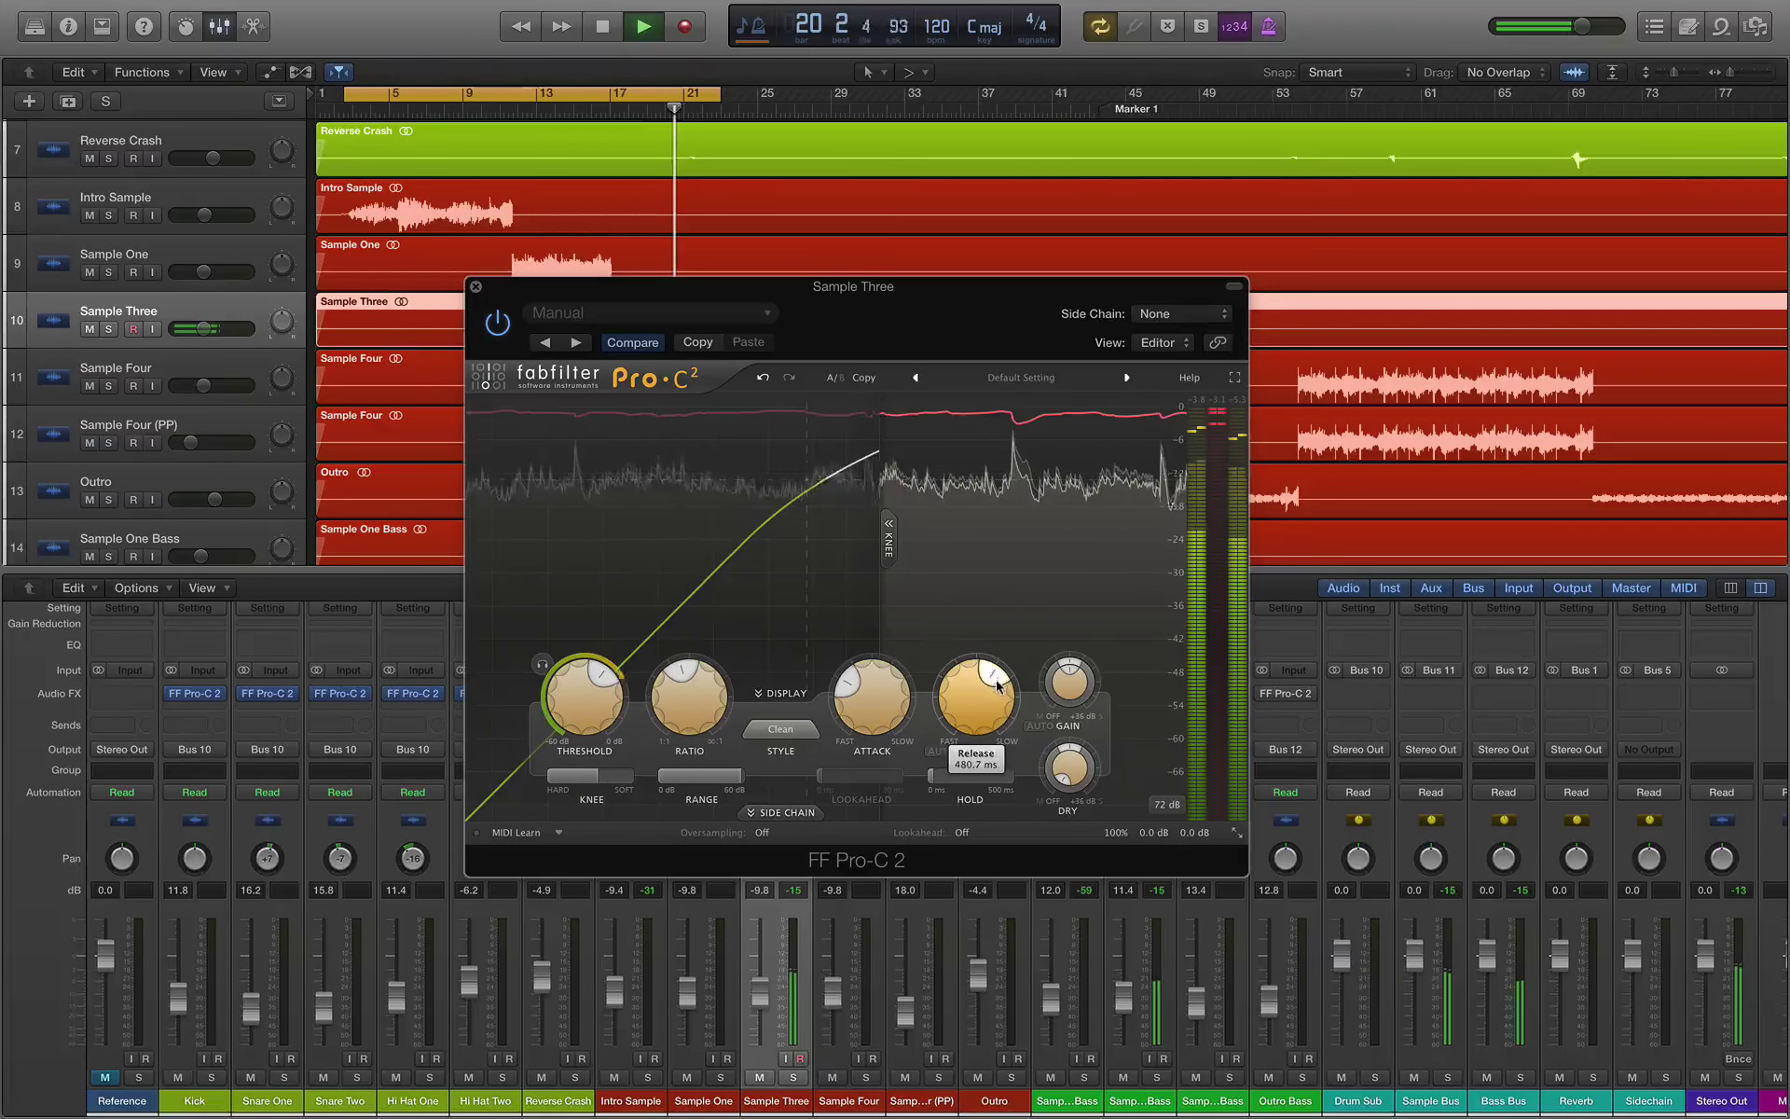
{"action": "key", "text": "space"}
{"action": "key", "text": "super+w"}
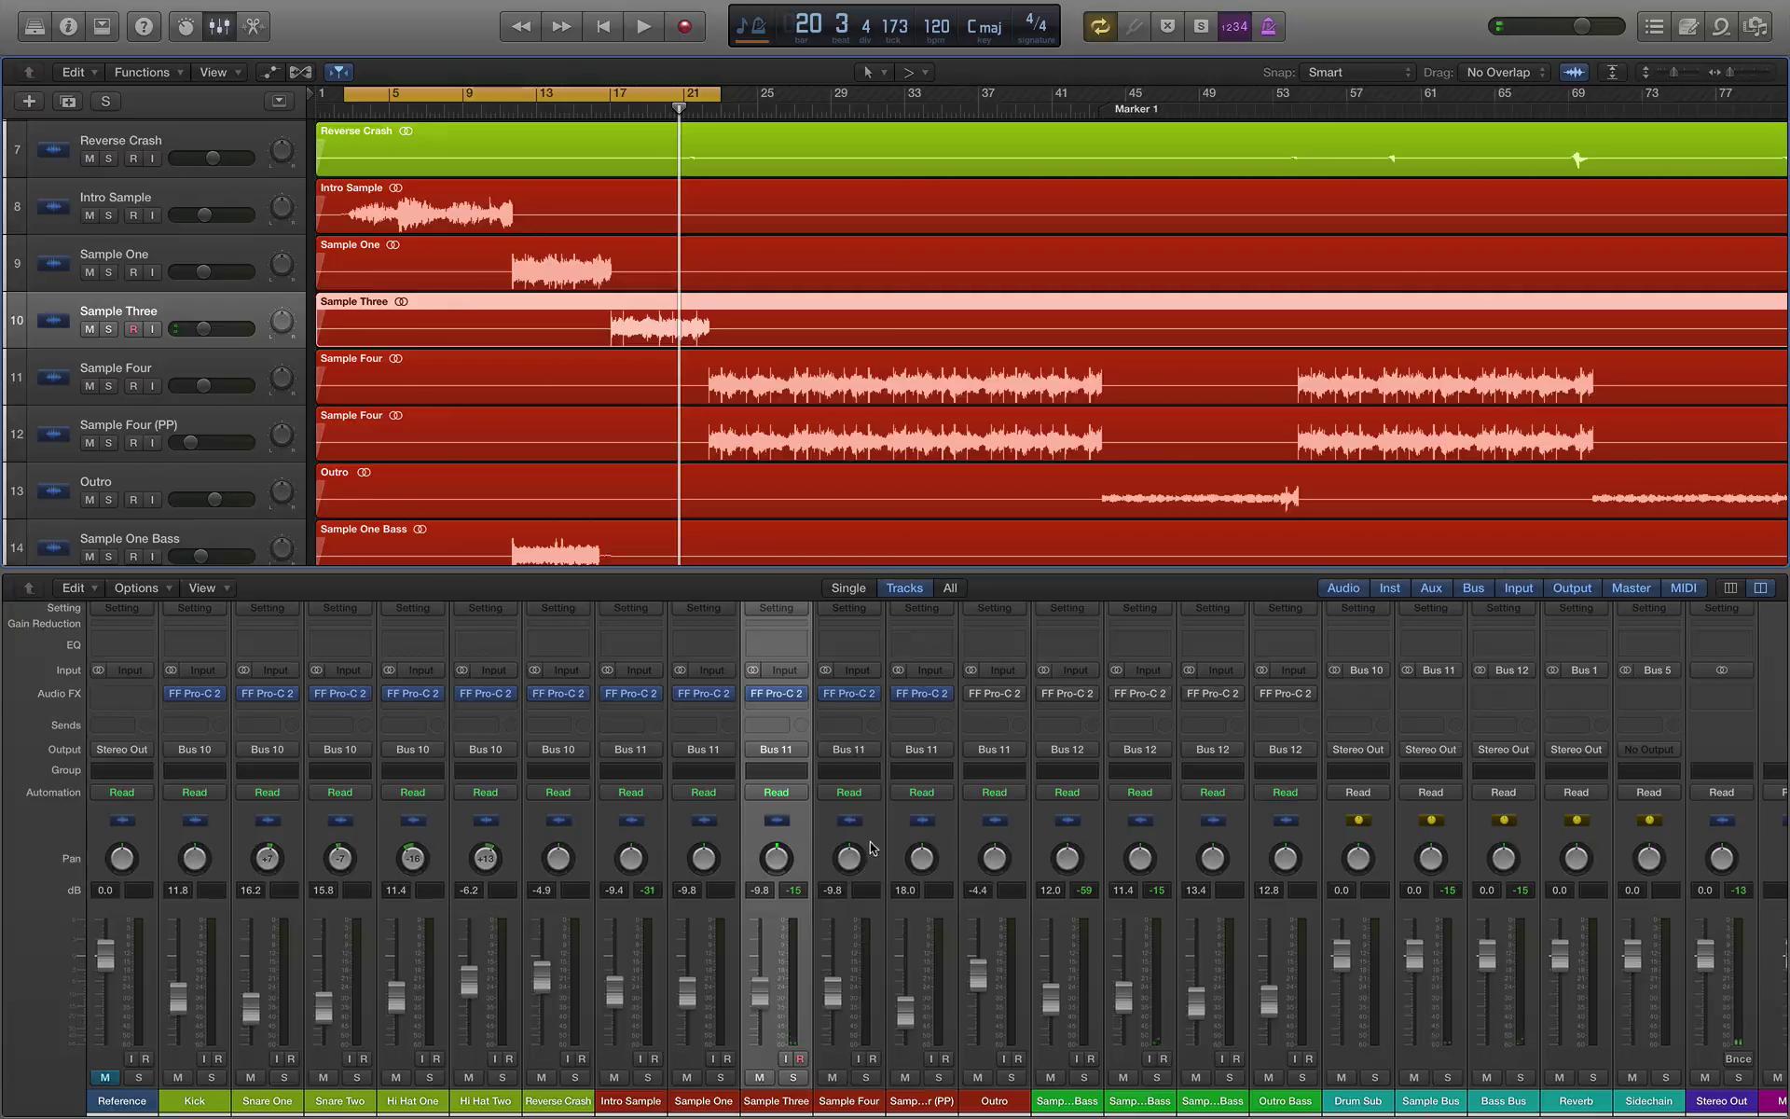
Step: Set the cycle range over the outro section, from about bar 43 to bar 54, and play it
{"action": "left_click_drag", "start_coordinate": [532, 90], "coordinate": [1282, 125]}
{"action": "key", "text": "space"}
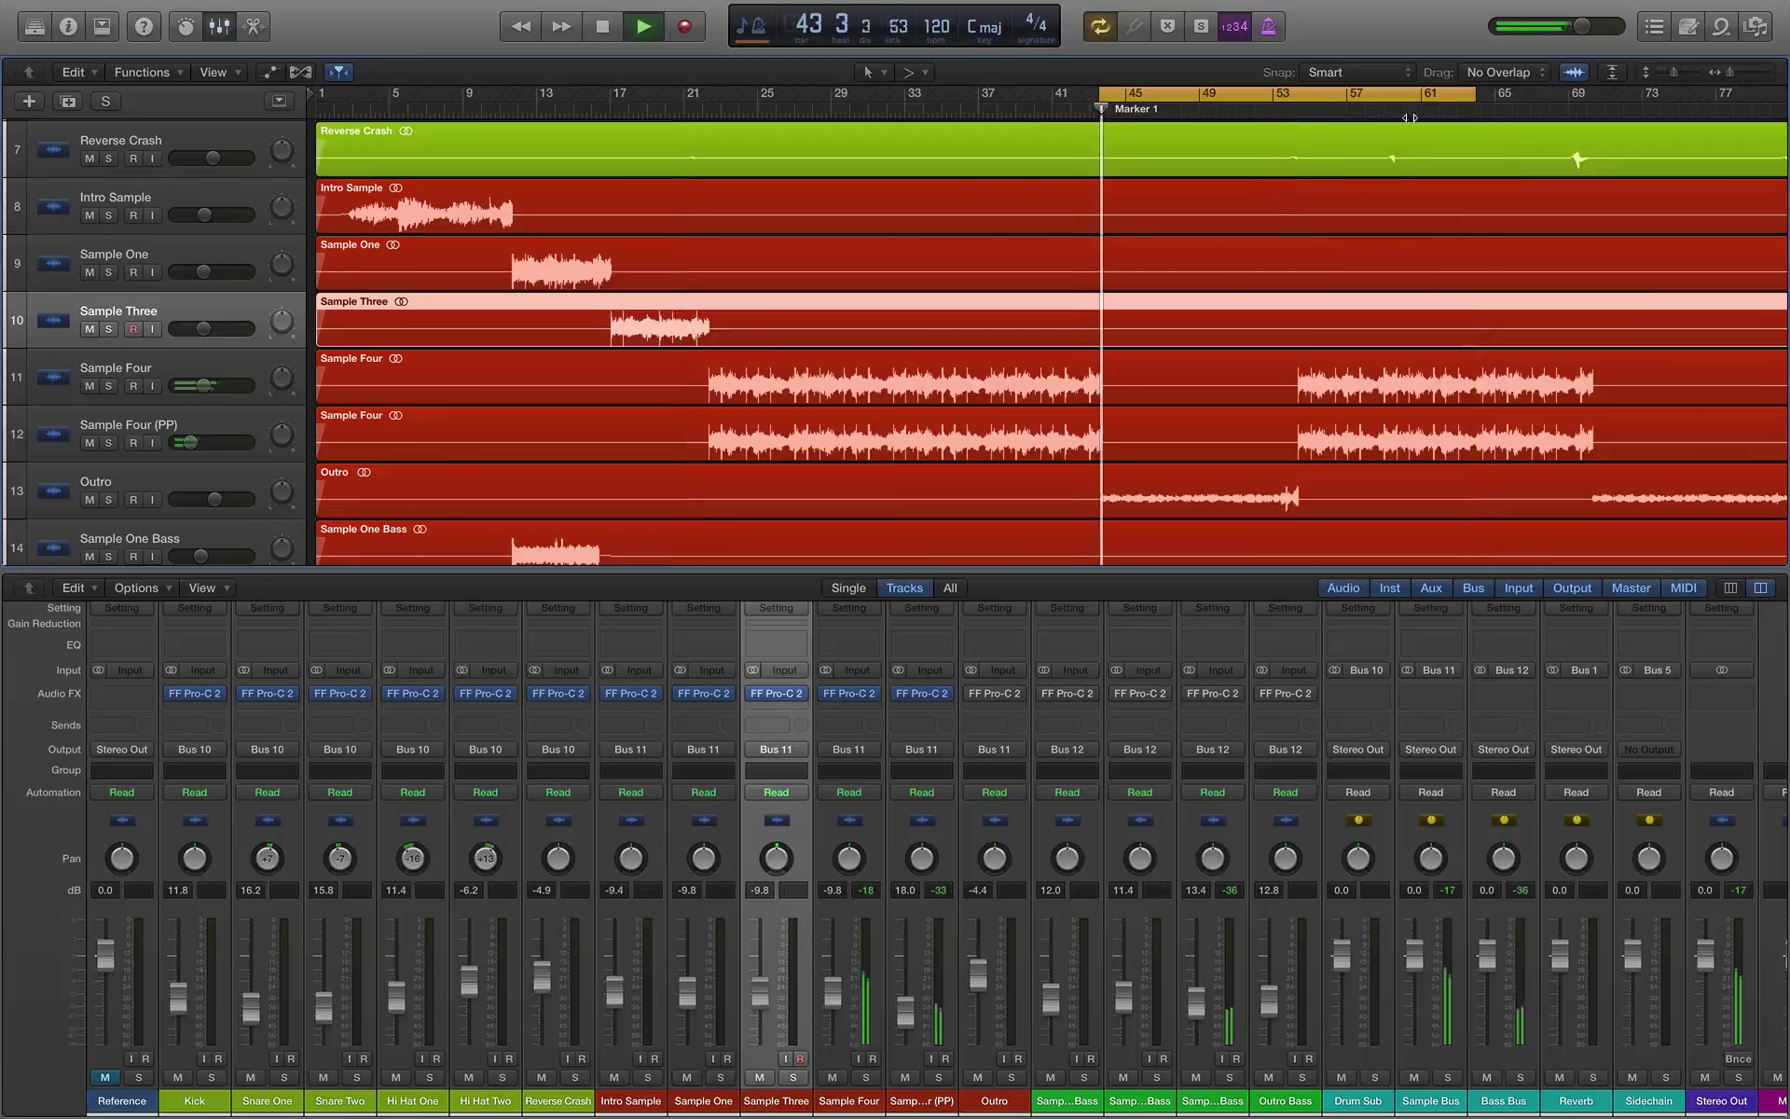
{"action": "left_click_drag", "start_coordinate": [1186, 94], "coordinate": [1177, 94]}
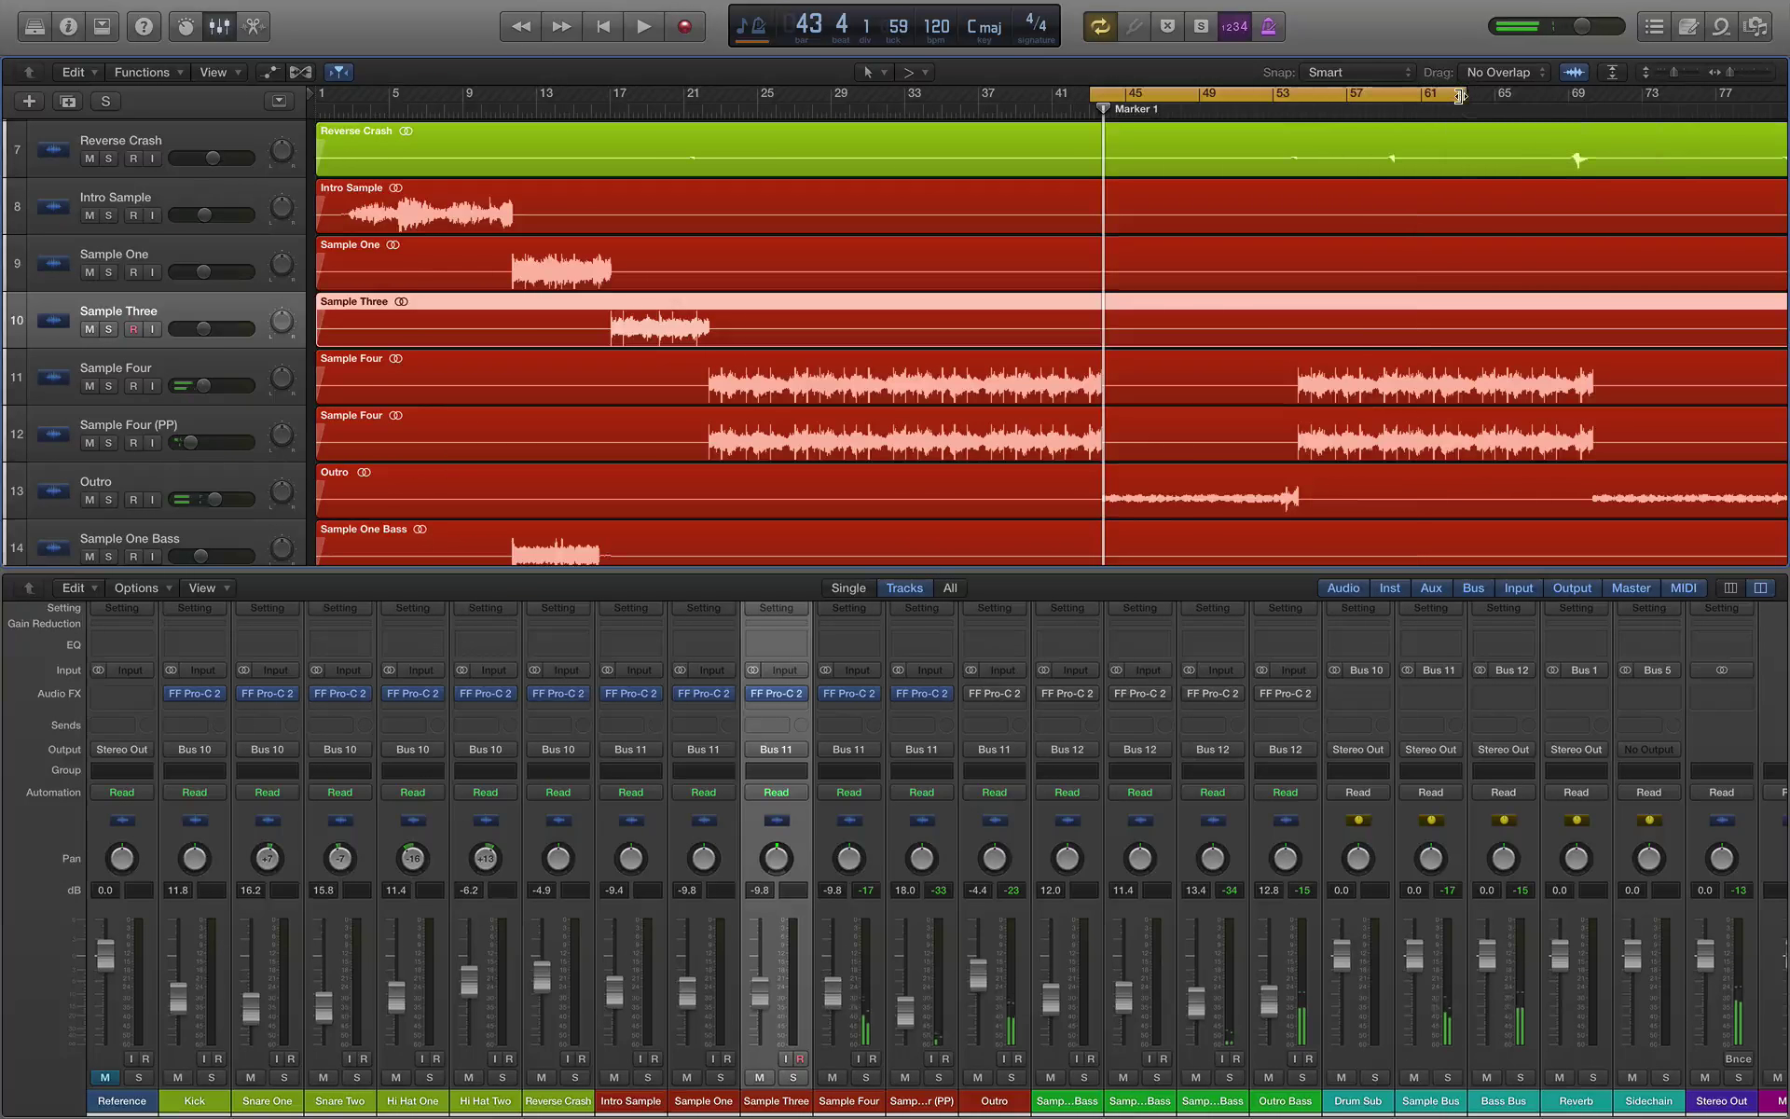
{"action": "left_click_drag", "start_coordinate": [1460, 95], "coordinate": [1304, 95]}
{"action": "key", "text": "space"}
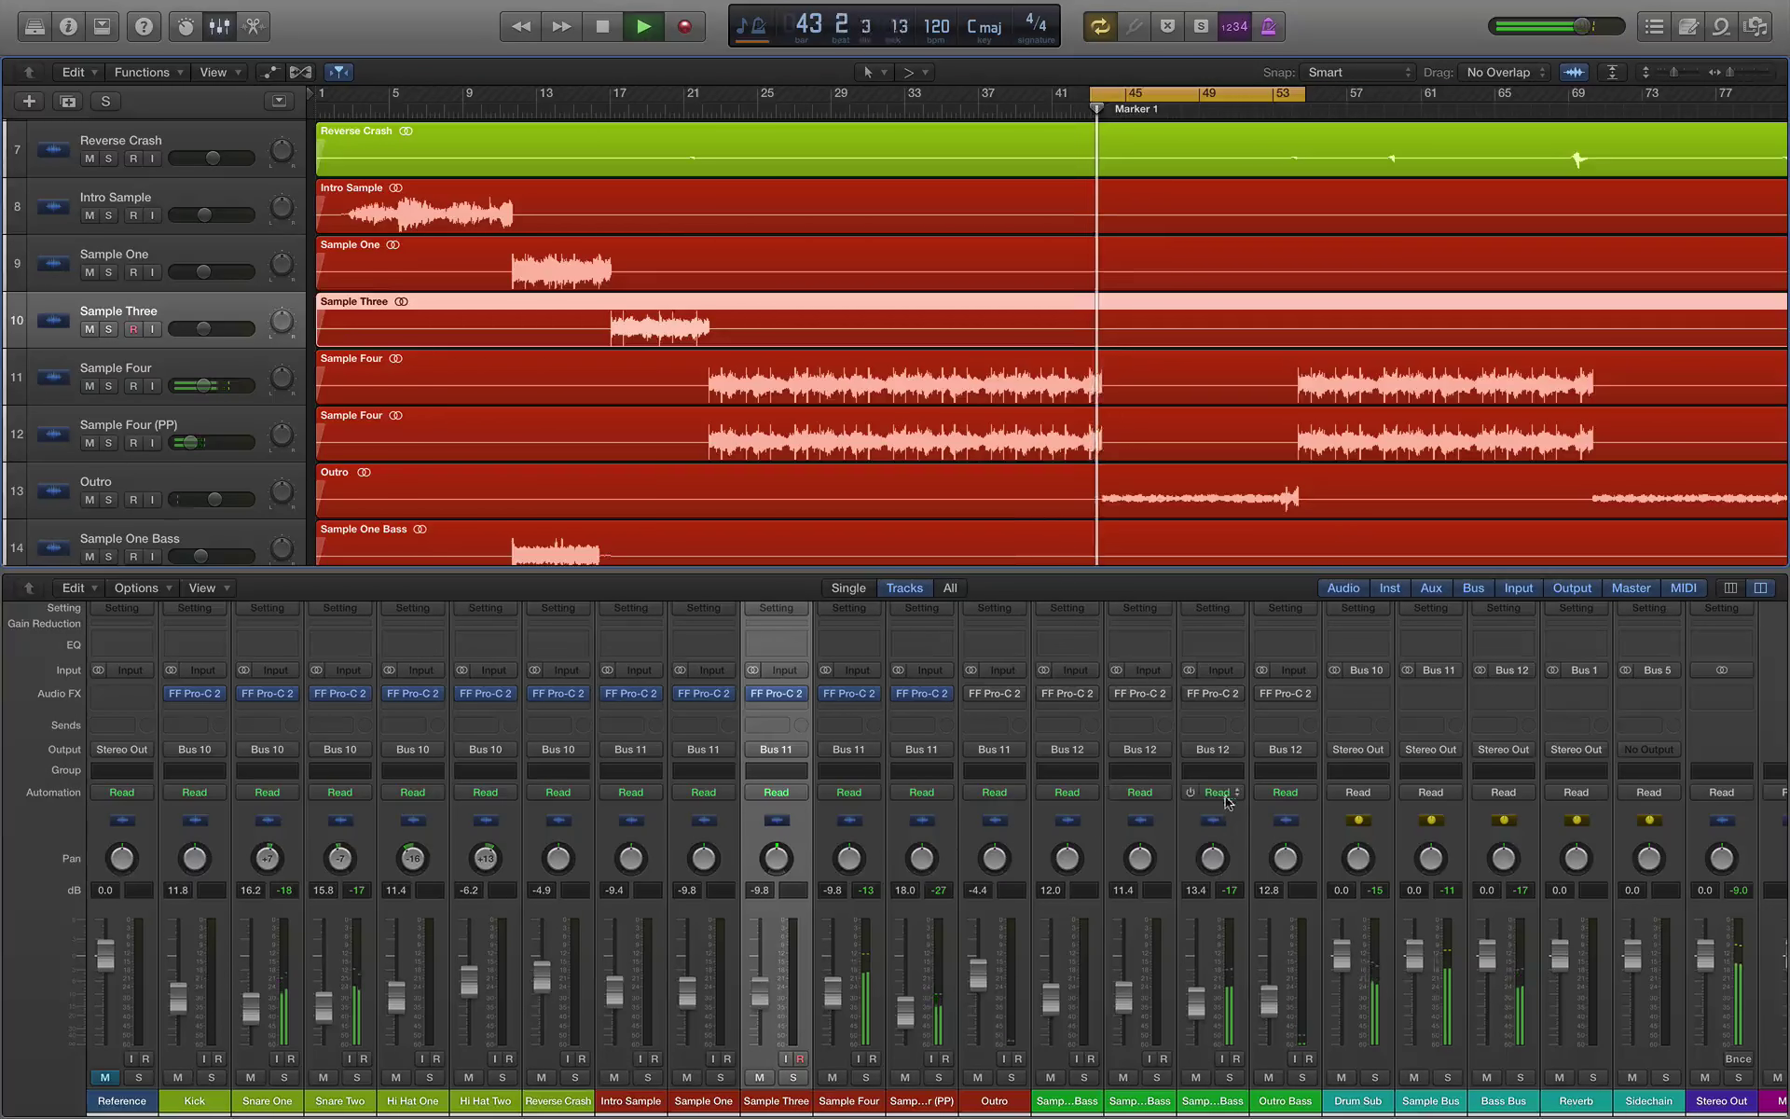
Step: Give the Outro track's compressor a slower attack, a release of about 470 ms, and a lower ratio and threshold
{"action": "left_click", "coordinate": [994, 697]}
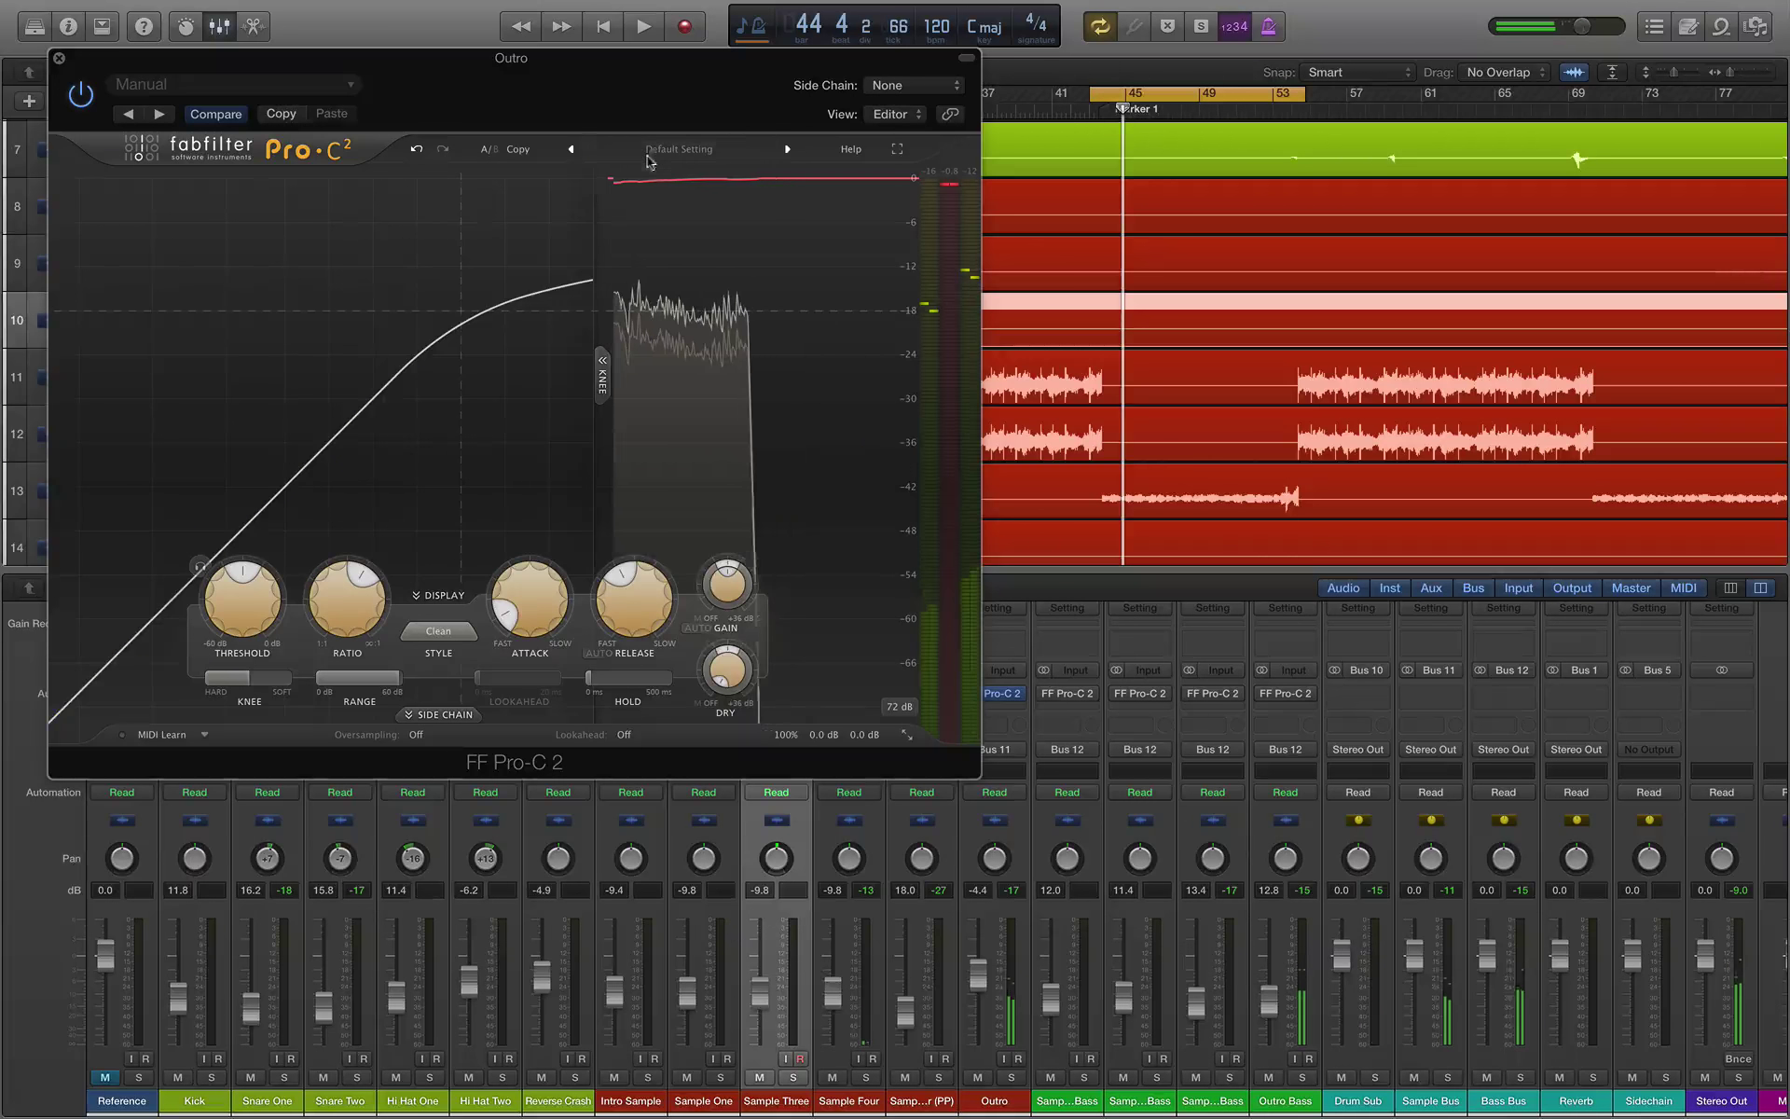
{"action": "left_click_drag", "start_coordinate": [529, 615], "coordinate": [527, 575]}
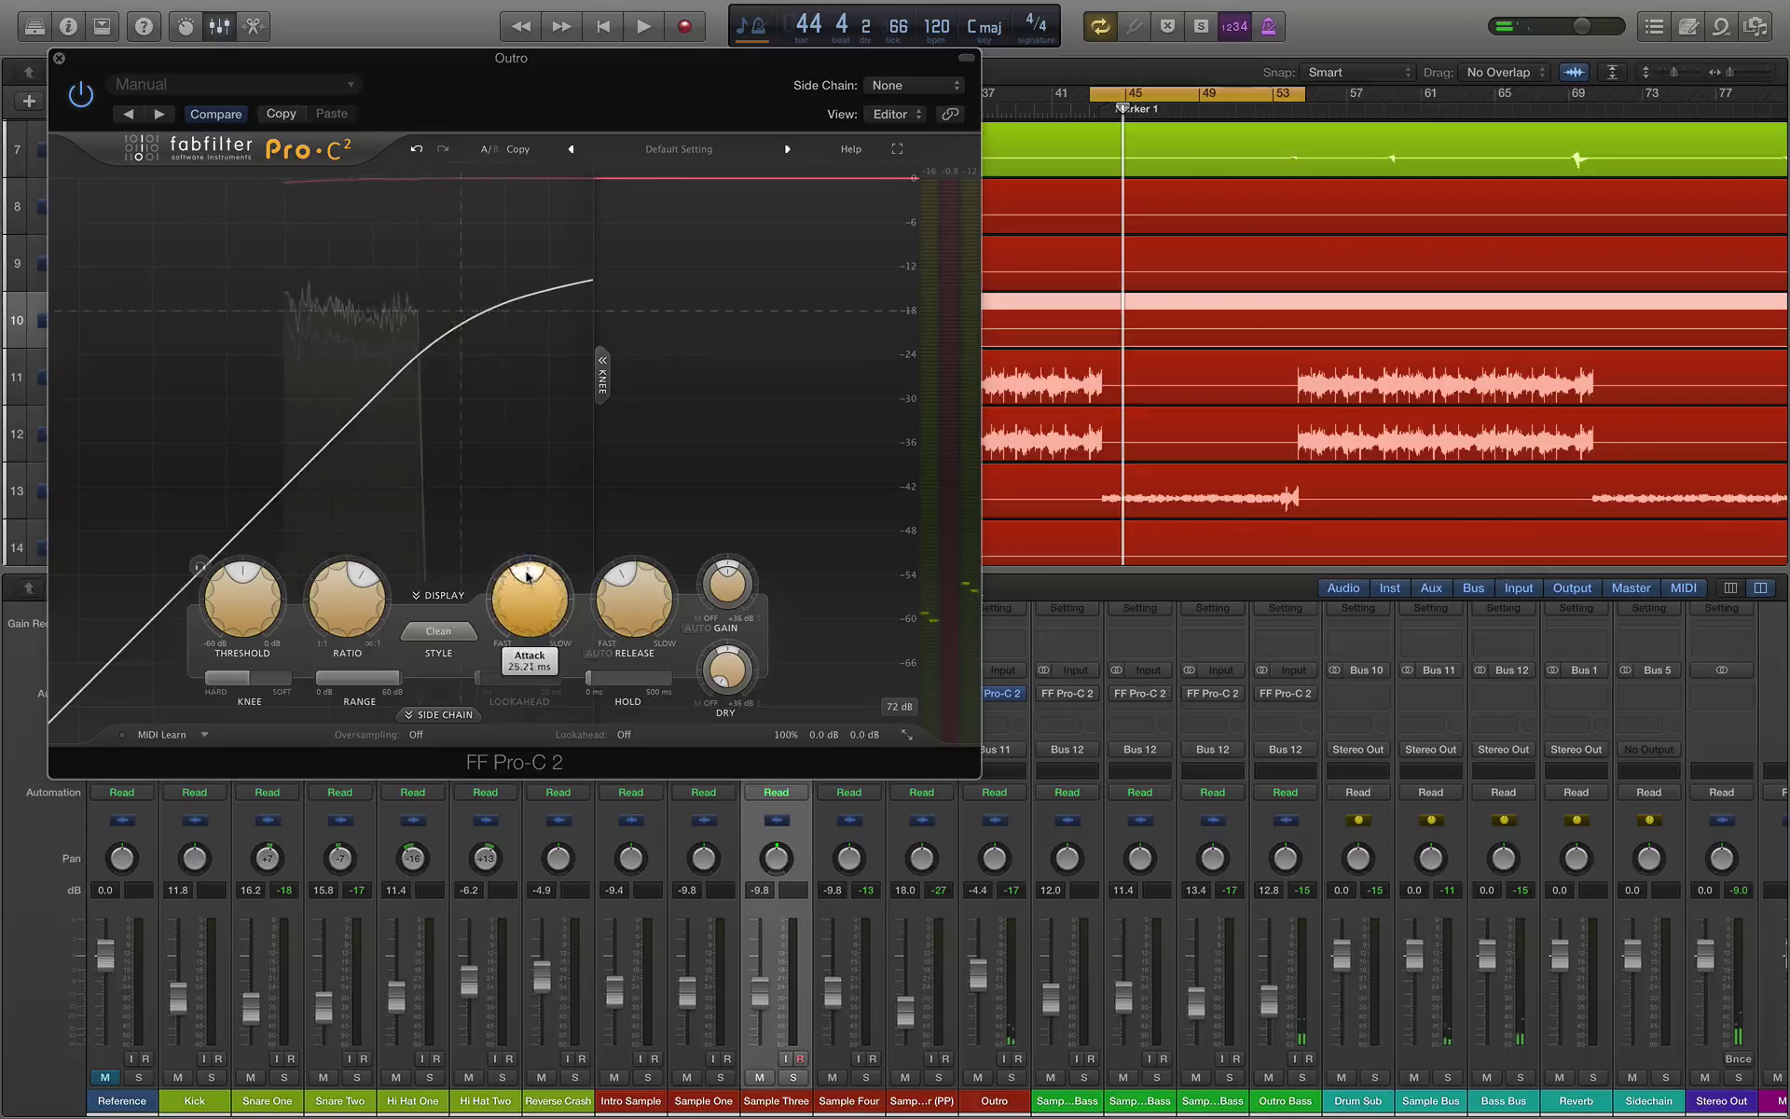
{"action": "mouse_move", "coordinate": [643, 602]}
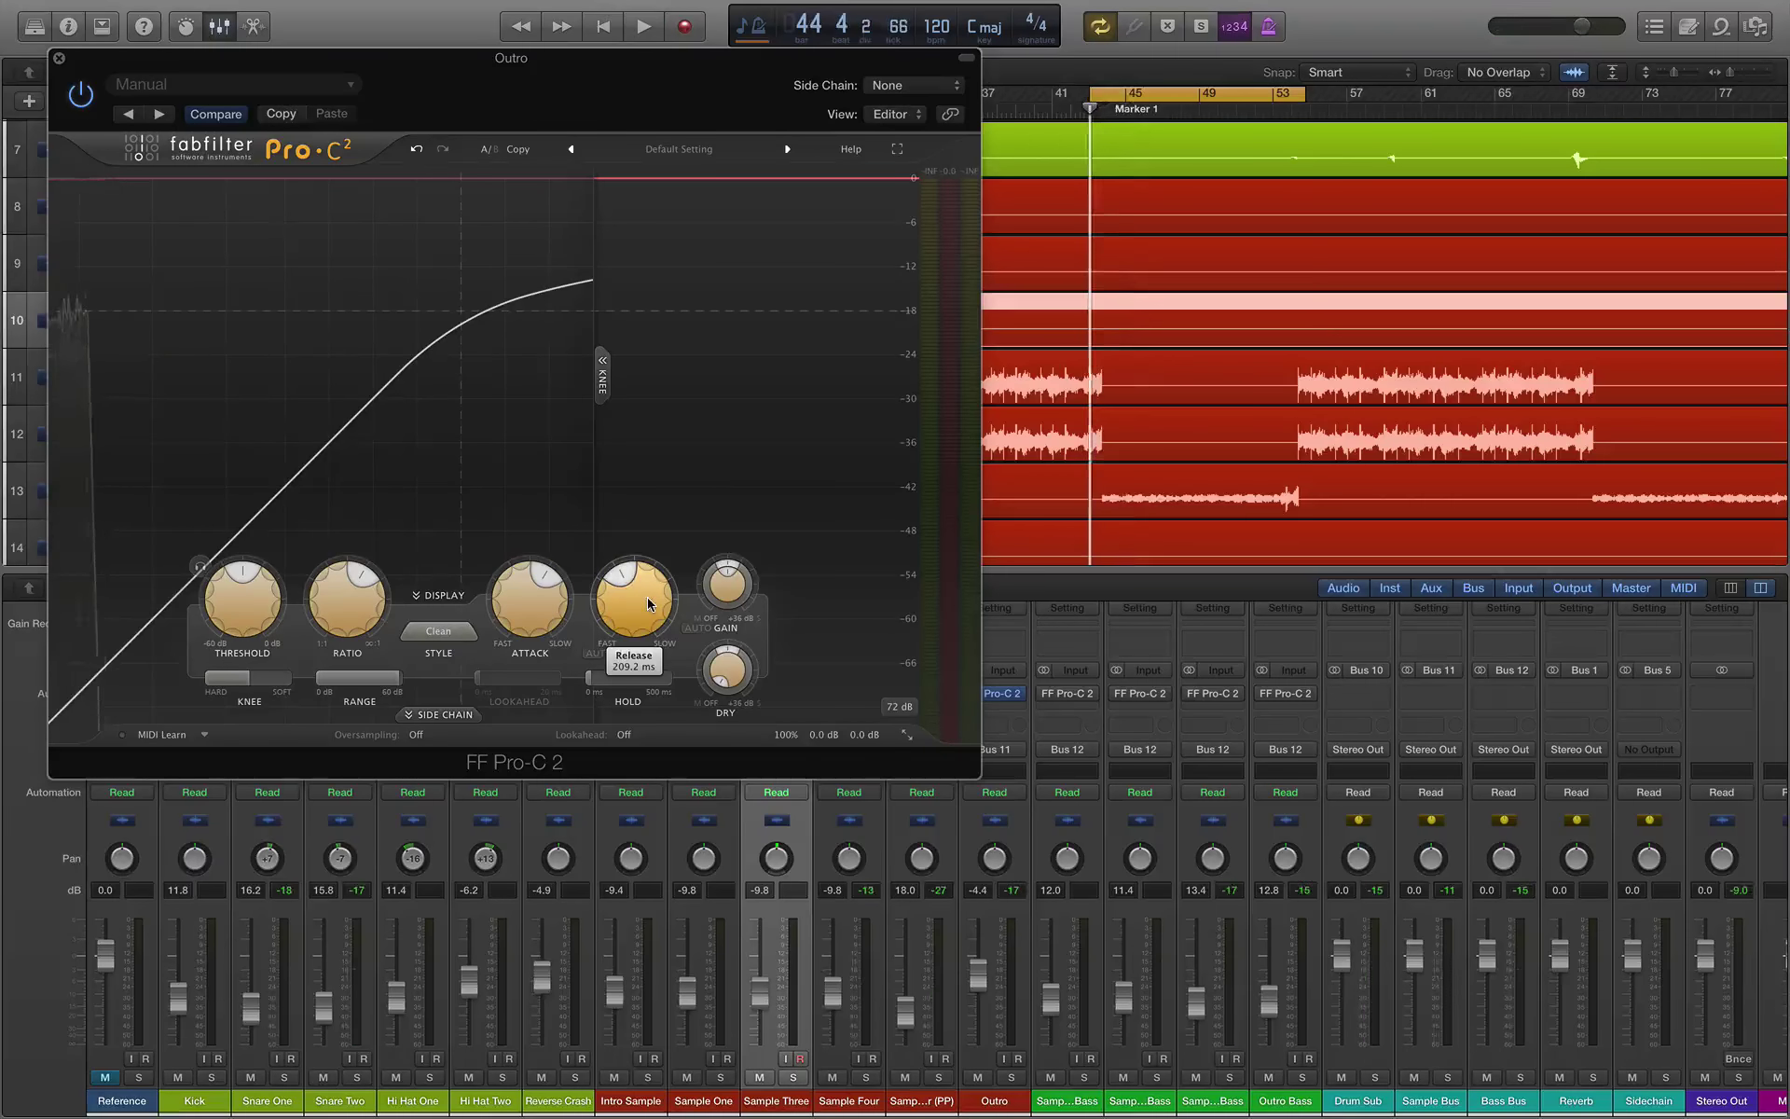
{"action": "key", "text": "space"}
{"action": "left_click_drag", "start_coordinate": [649, 604], "coordinate": [628, 585]}
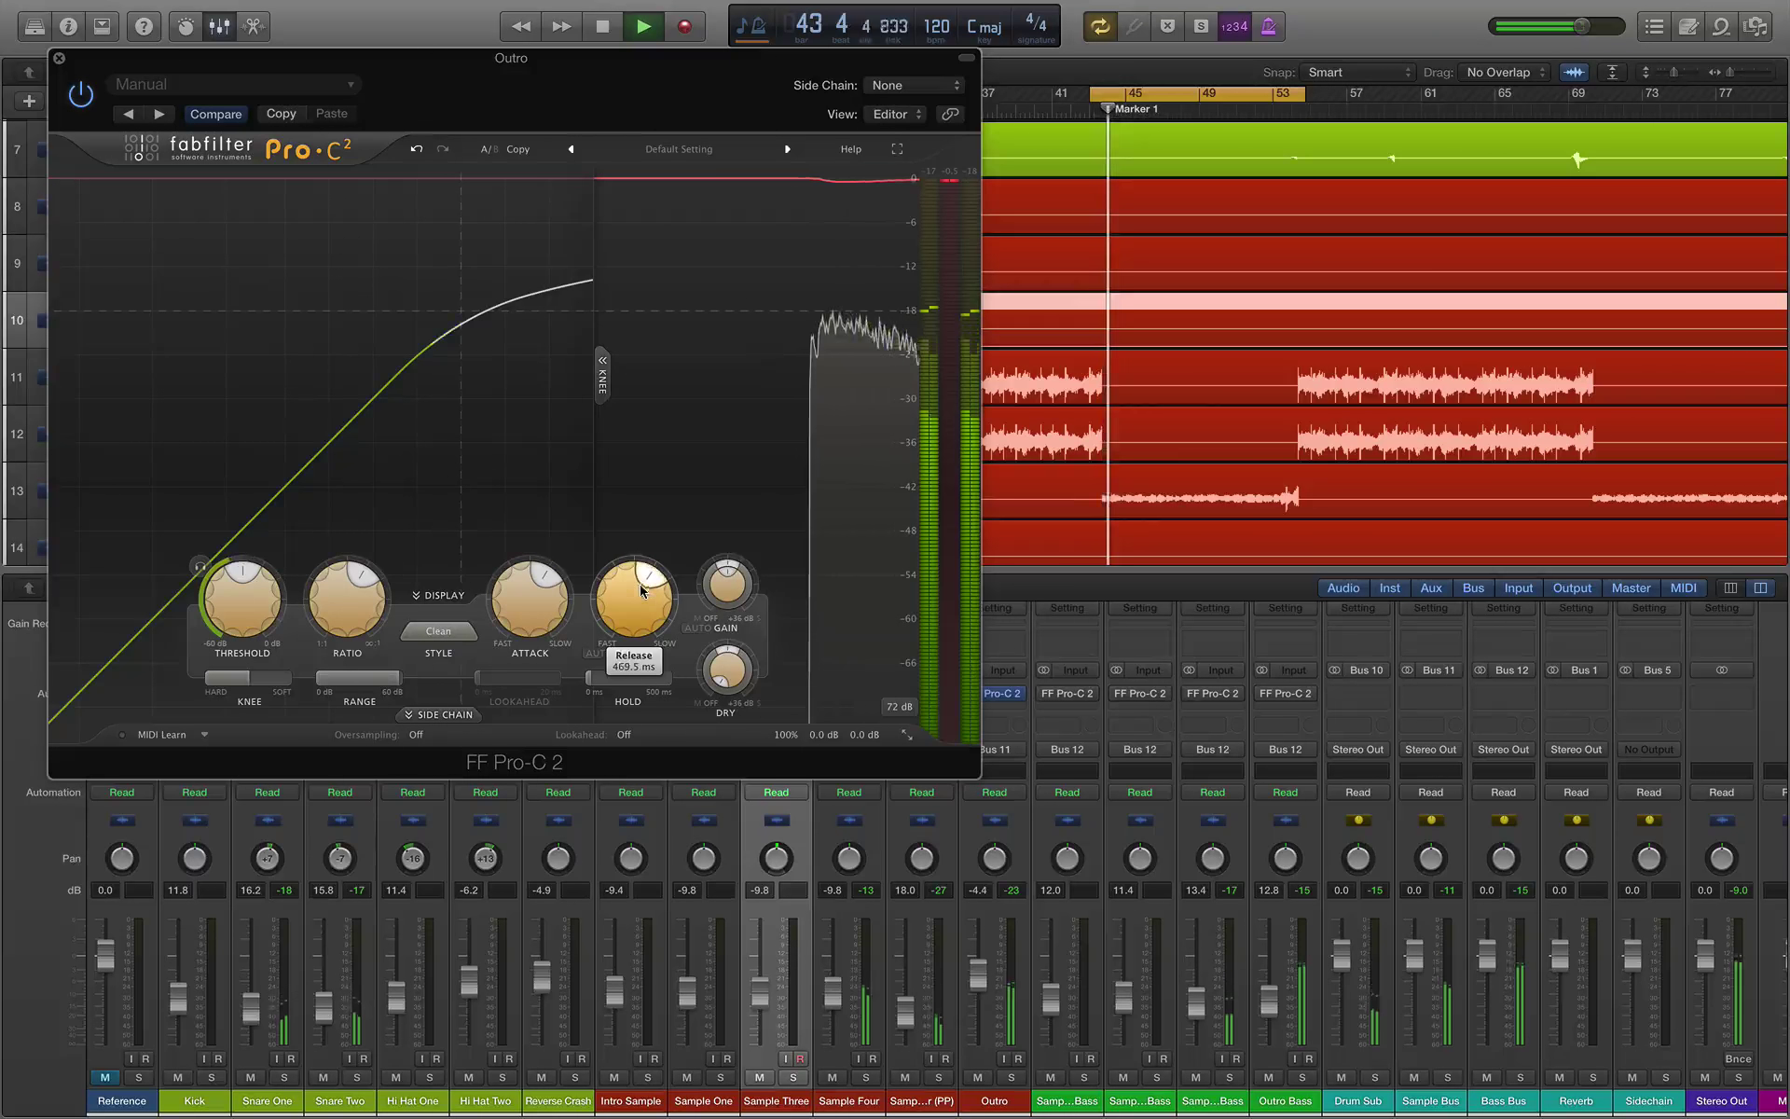
{"action": "mouse_move", "coordinate": [356, 578]}
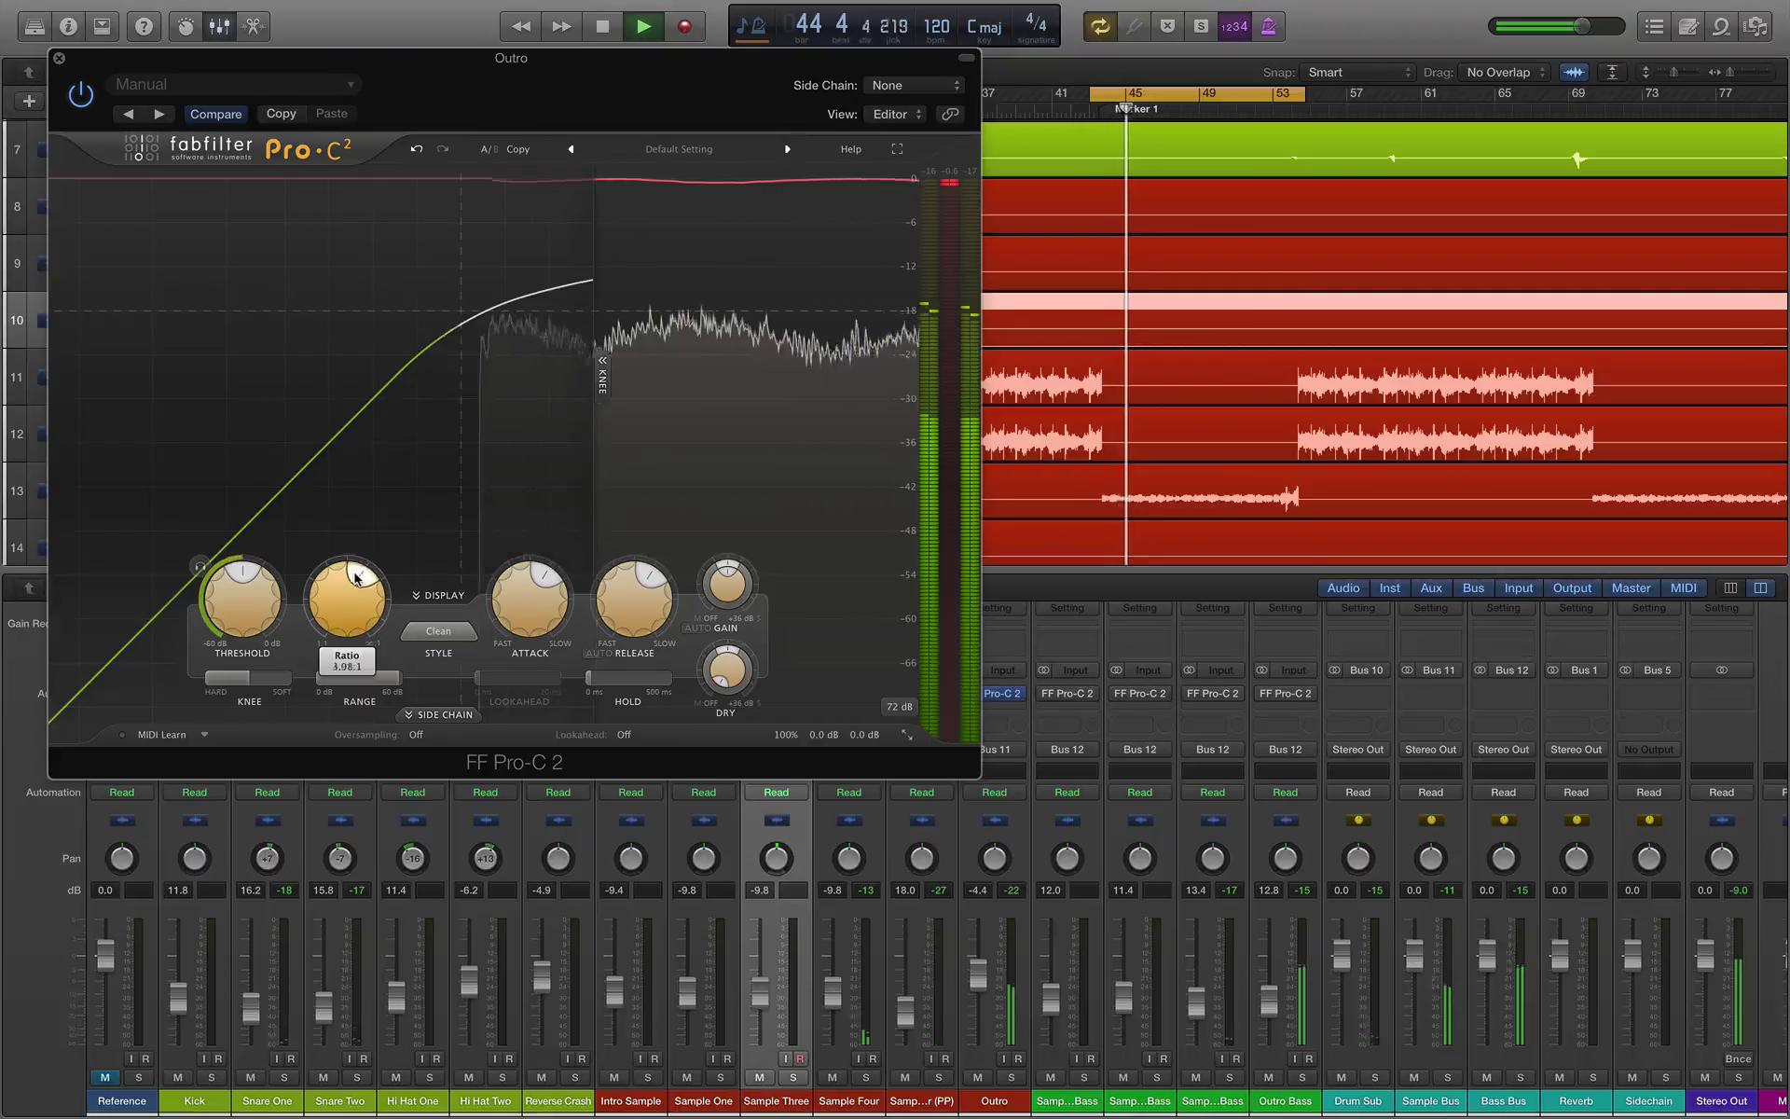
{"action": "left_click_drag", "start_coordinate": [355, 578], "coordinate": [222, 587]}
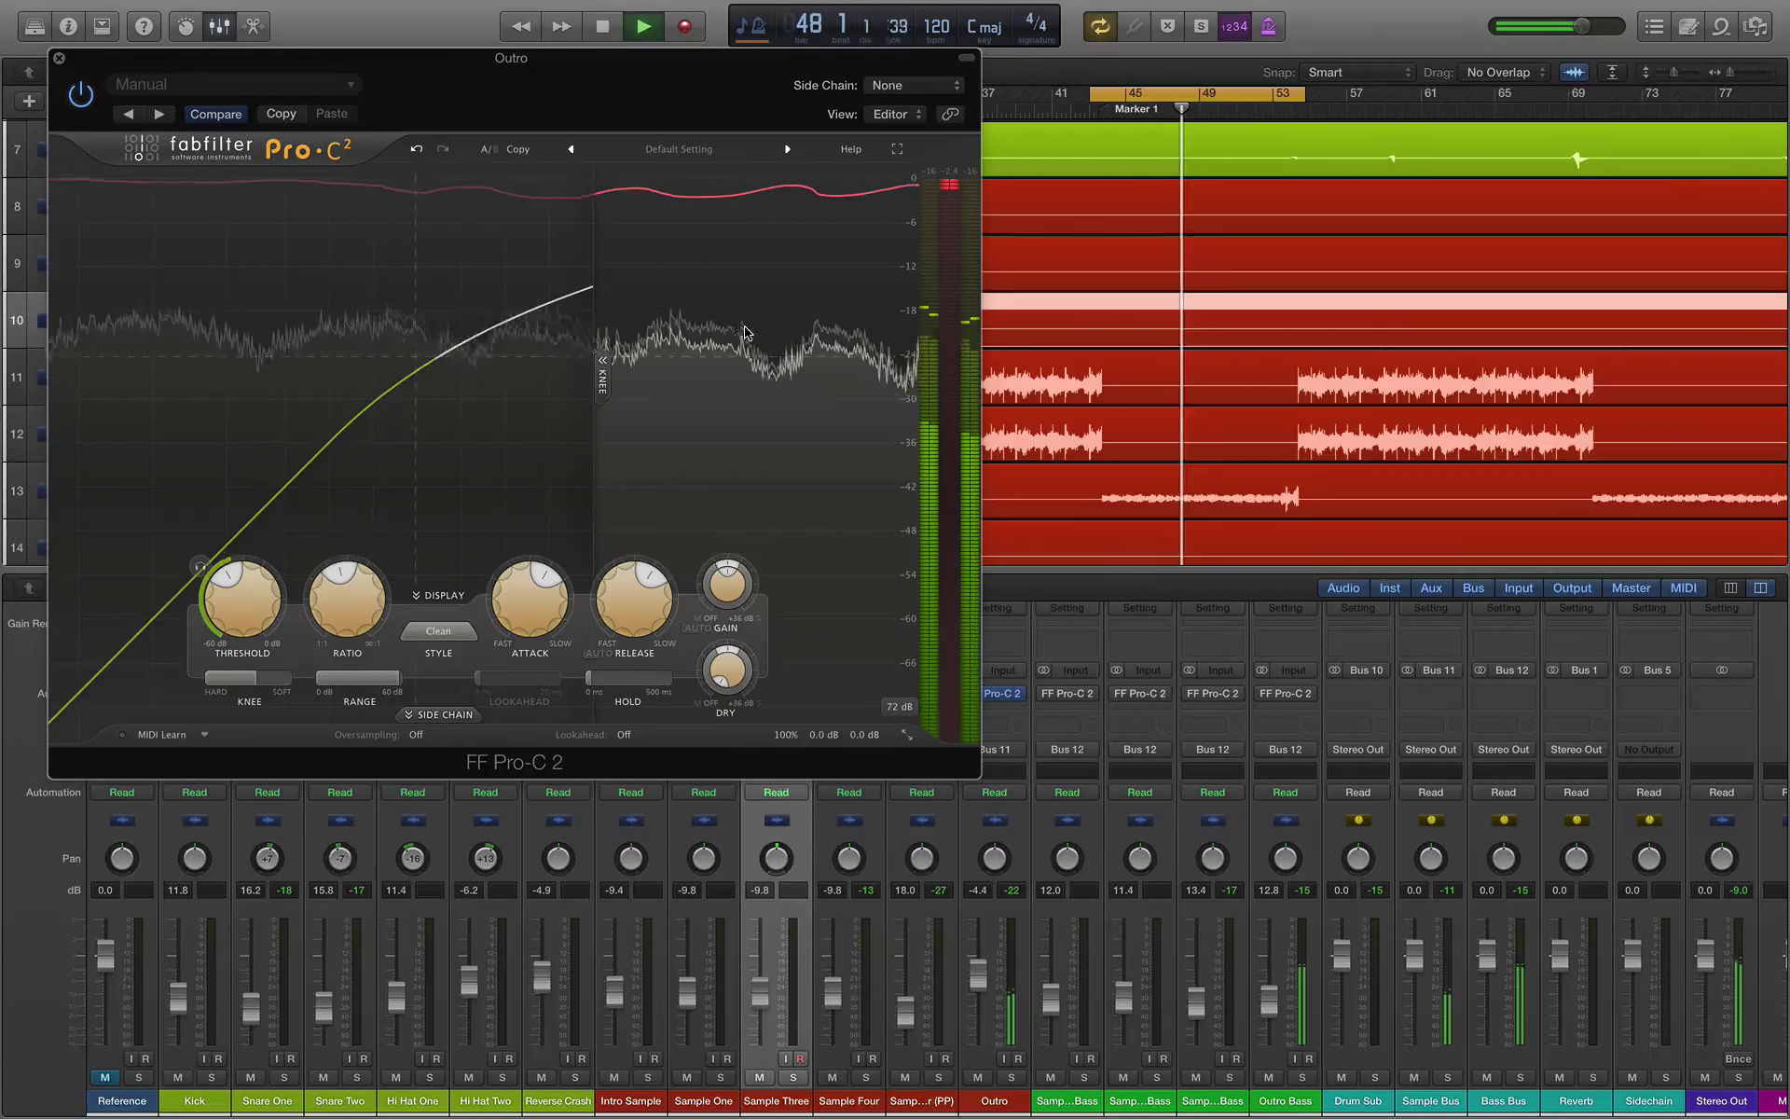
Step: Switch the Outro compressor's interface to Medium size and move its window clear of the mixer faders
{"action": "left_click", "coordinate": [906, 734]}
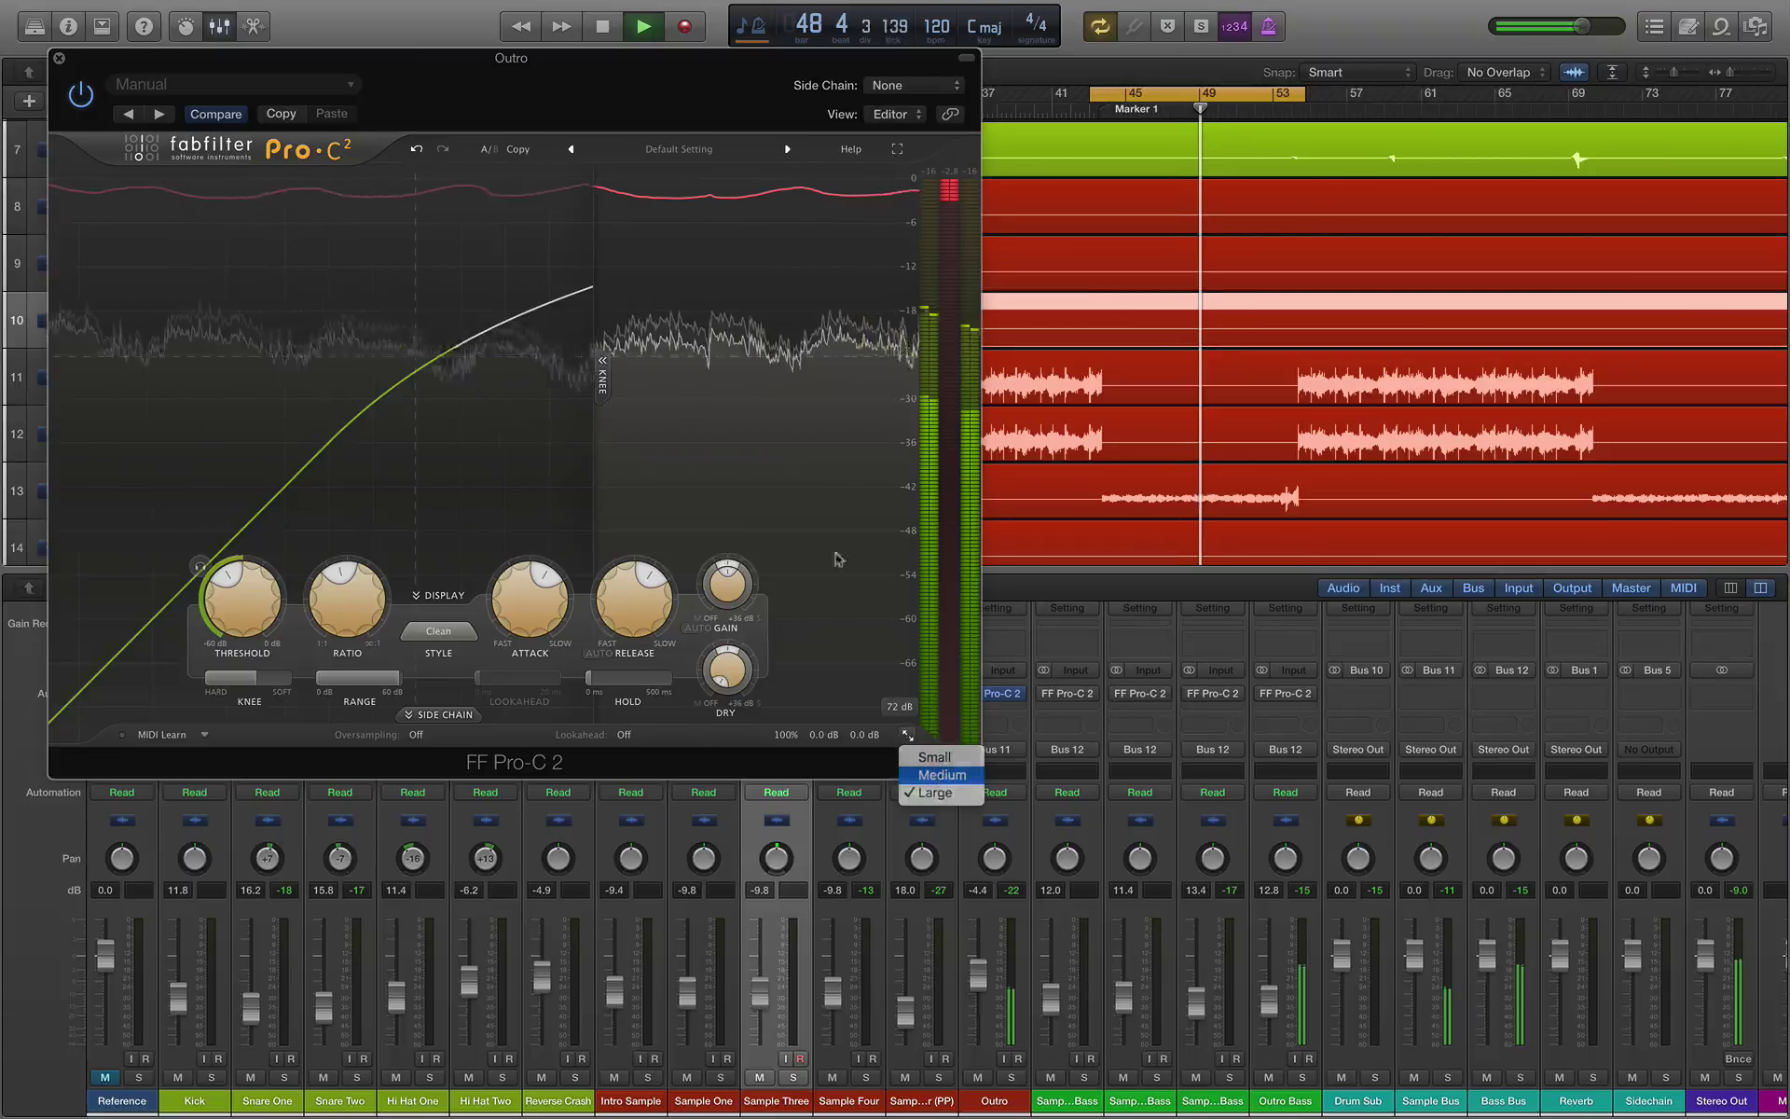
{"action": "left_click", "coordinate": [932, 772]}
{"action": "left_click_drag", "start_coordinate": [499, 83], "coordinate": [825, 229]}
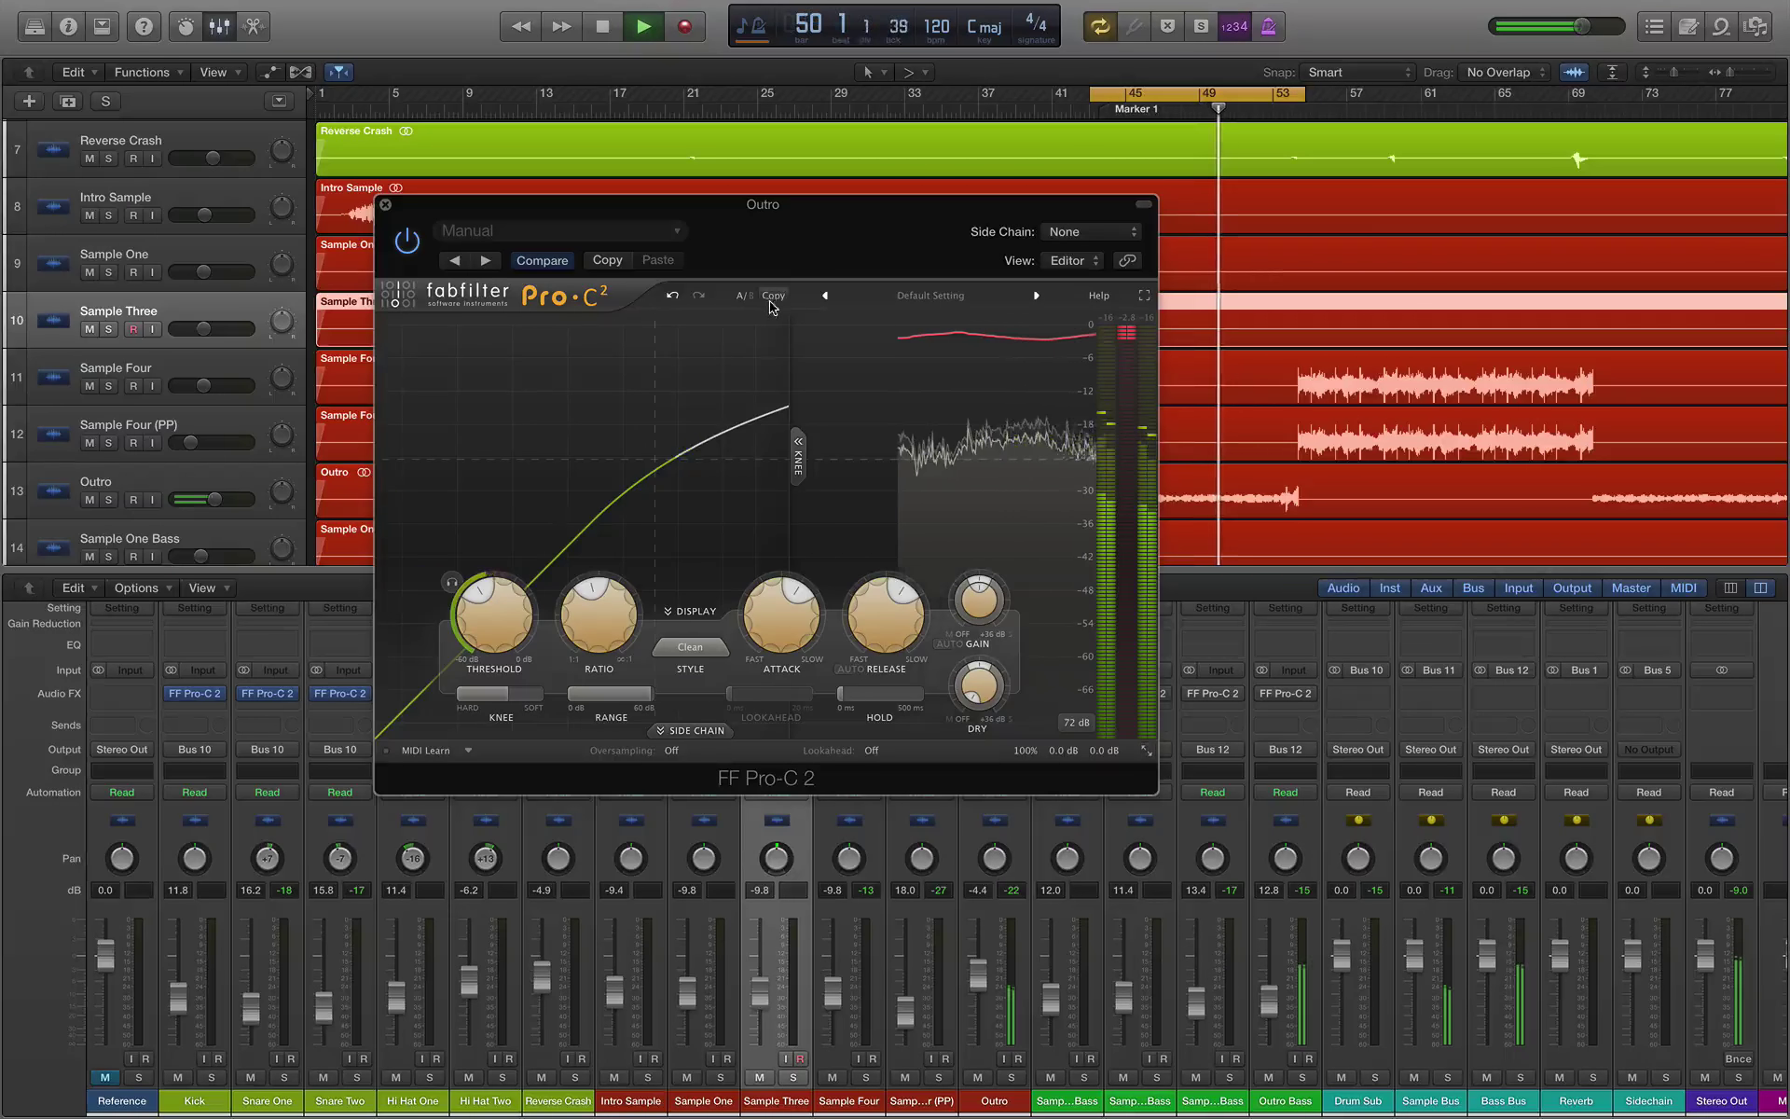
Step: Fine-tune the Outro compressor to an attack of about 35 ms, a ratio of about 2:1 and a threshold of about -19.6 dB
{"action": "mouse_move", "coordinate": [472, 589]}
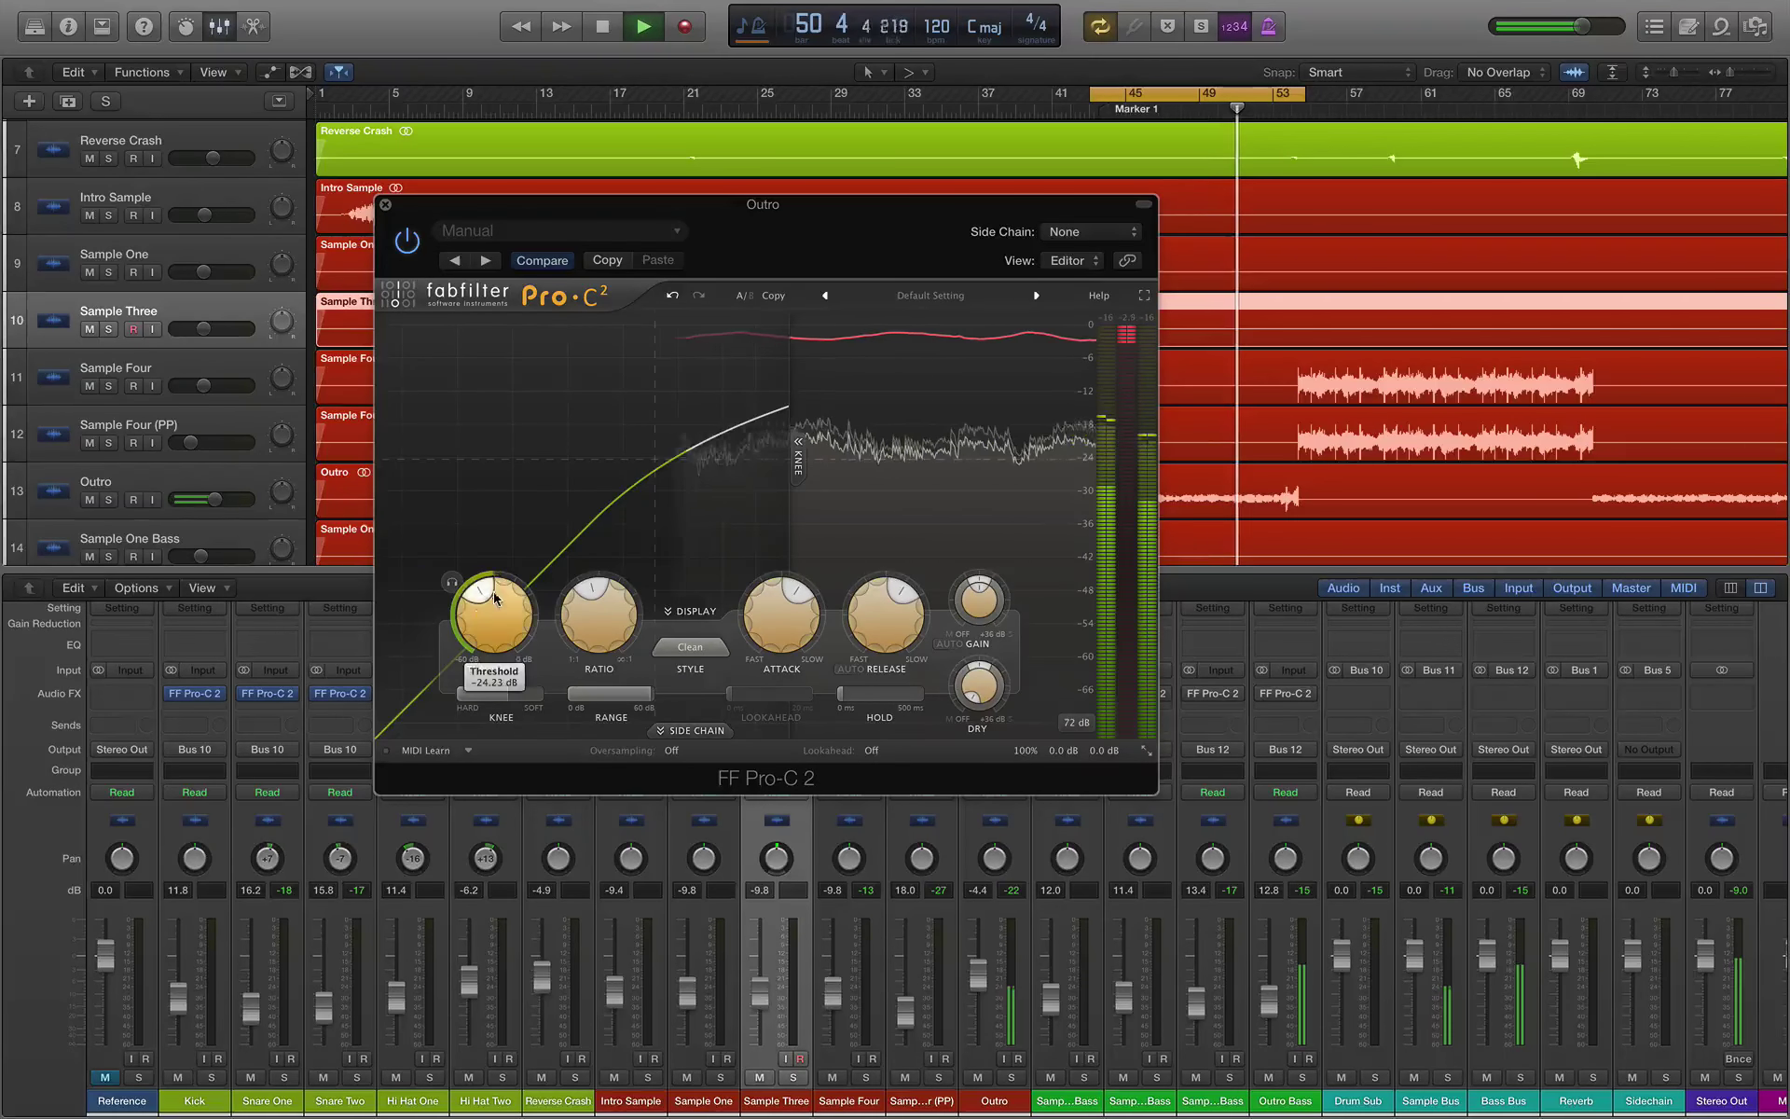
{"action": "mouse_move", "coordinate": [792, 602]}
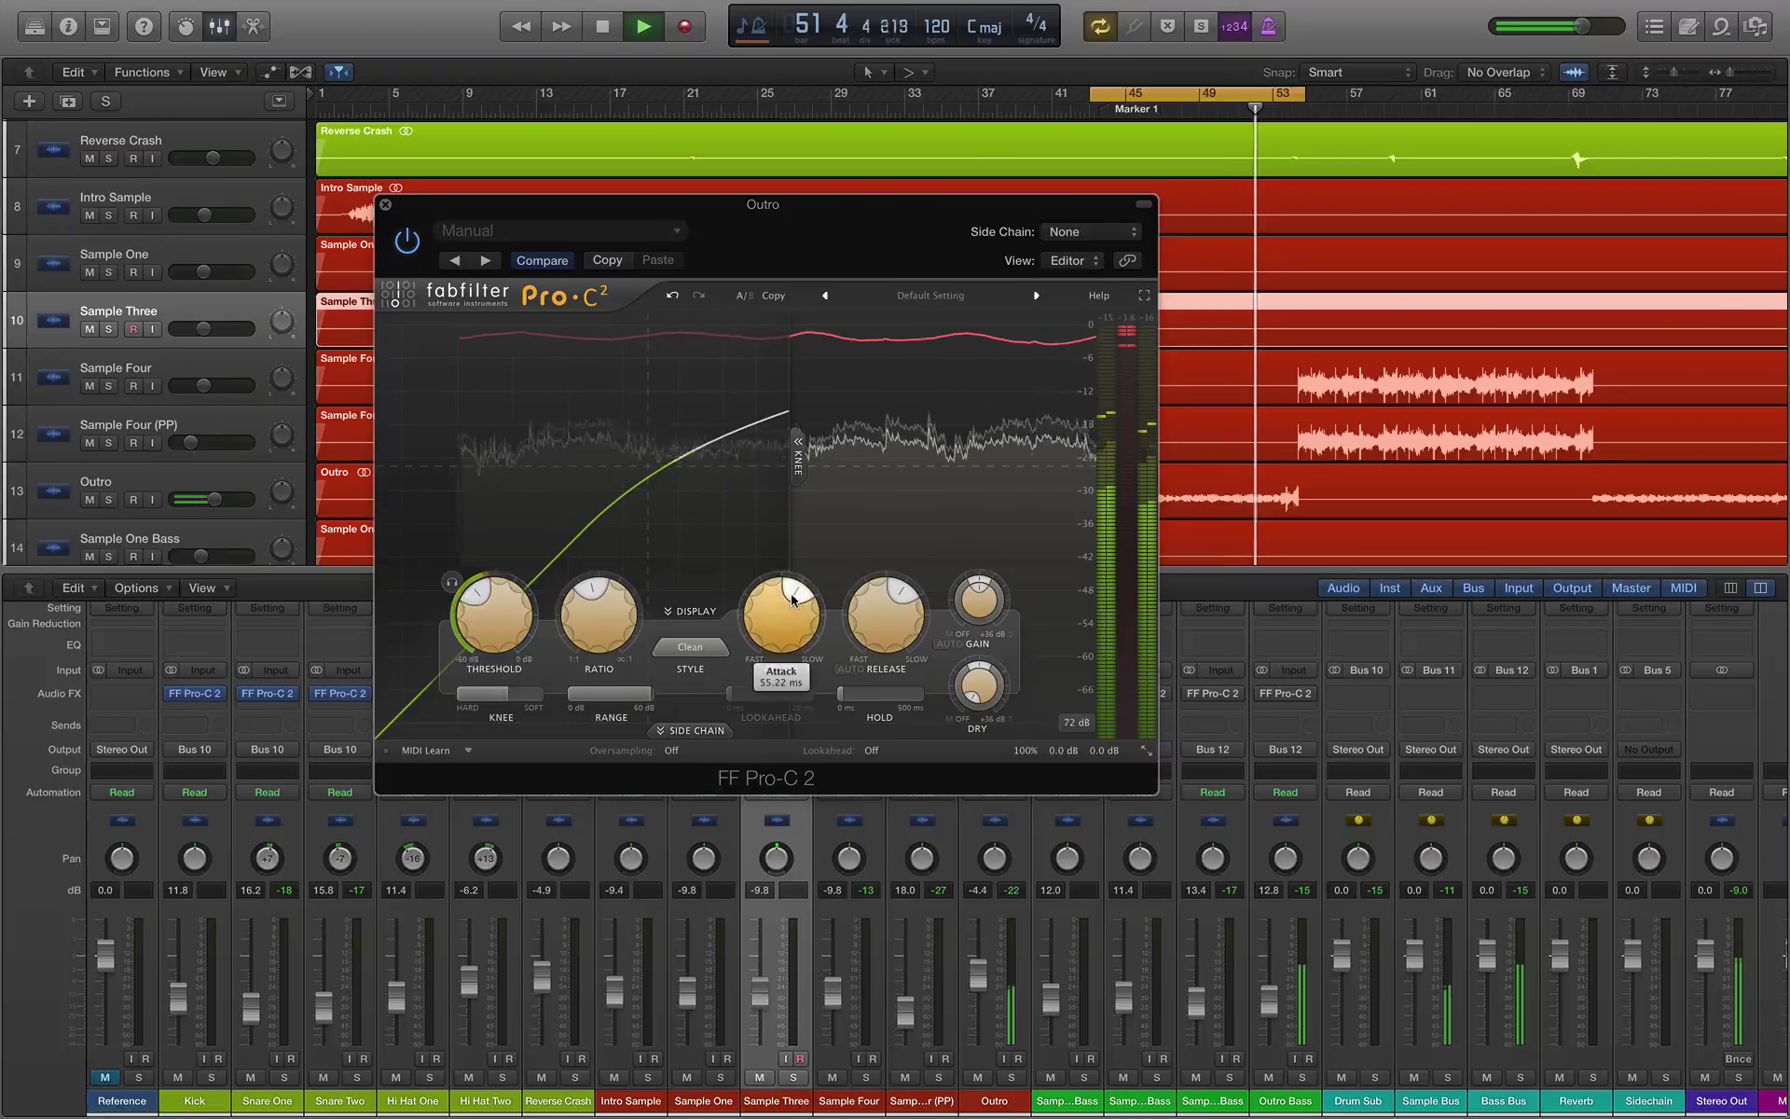
{"action": "mouse_move", "coordinate": [583, 595]}
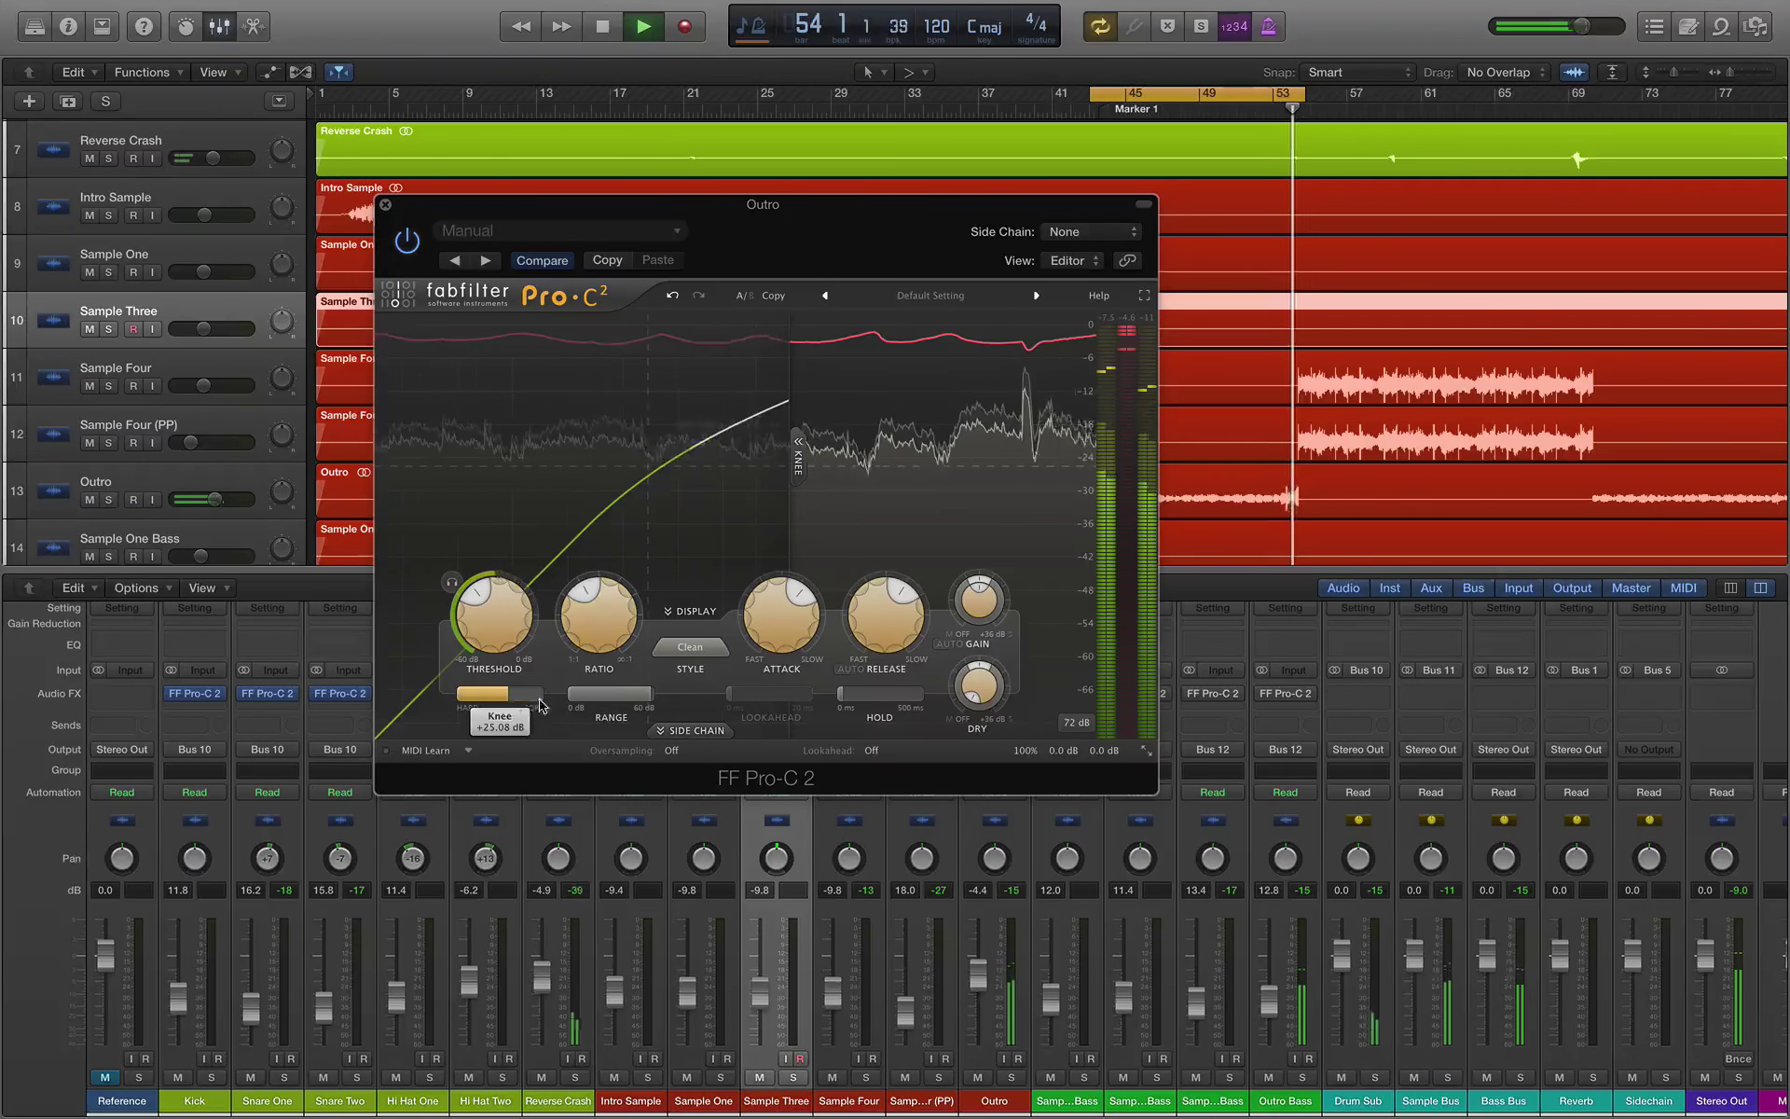
{"action": "mouse_move", "coordinate": [885, 611]}
{"action": "key", "text": "space"}
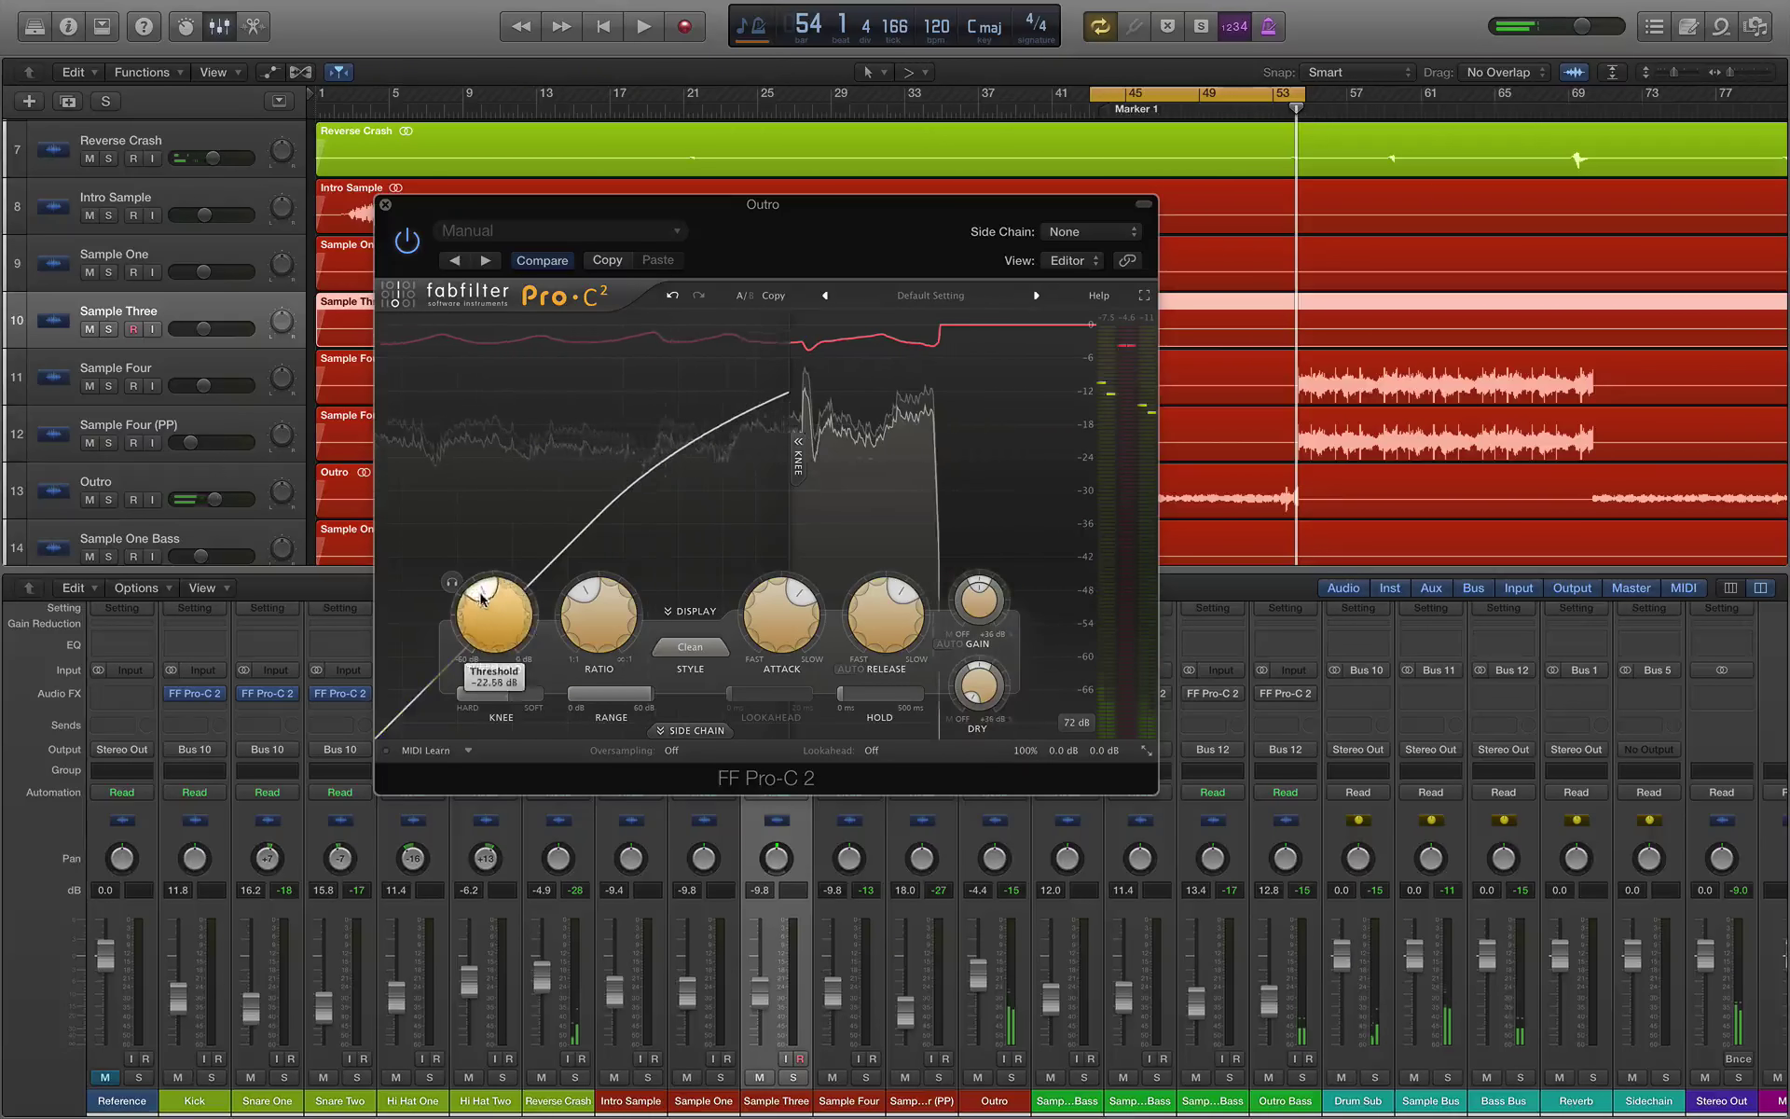
{"action": "key", "text": "space"}
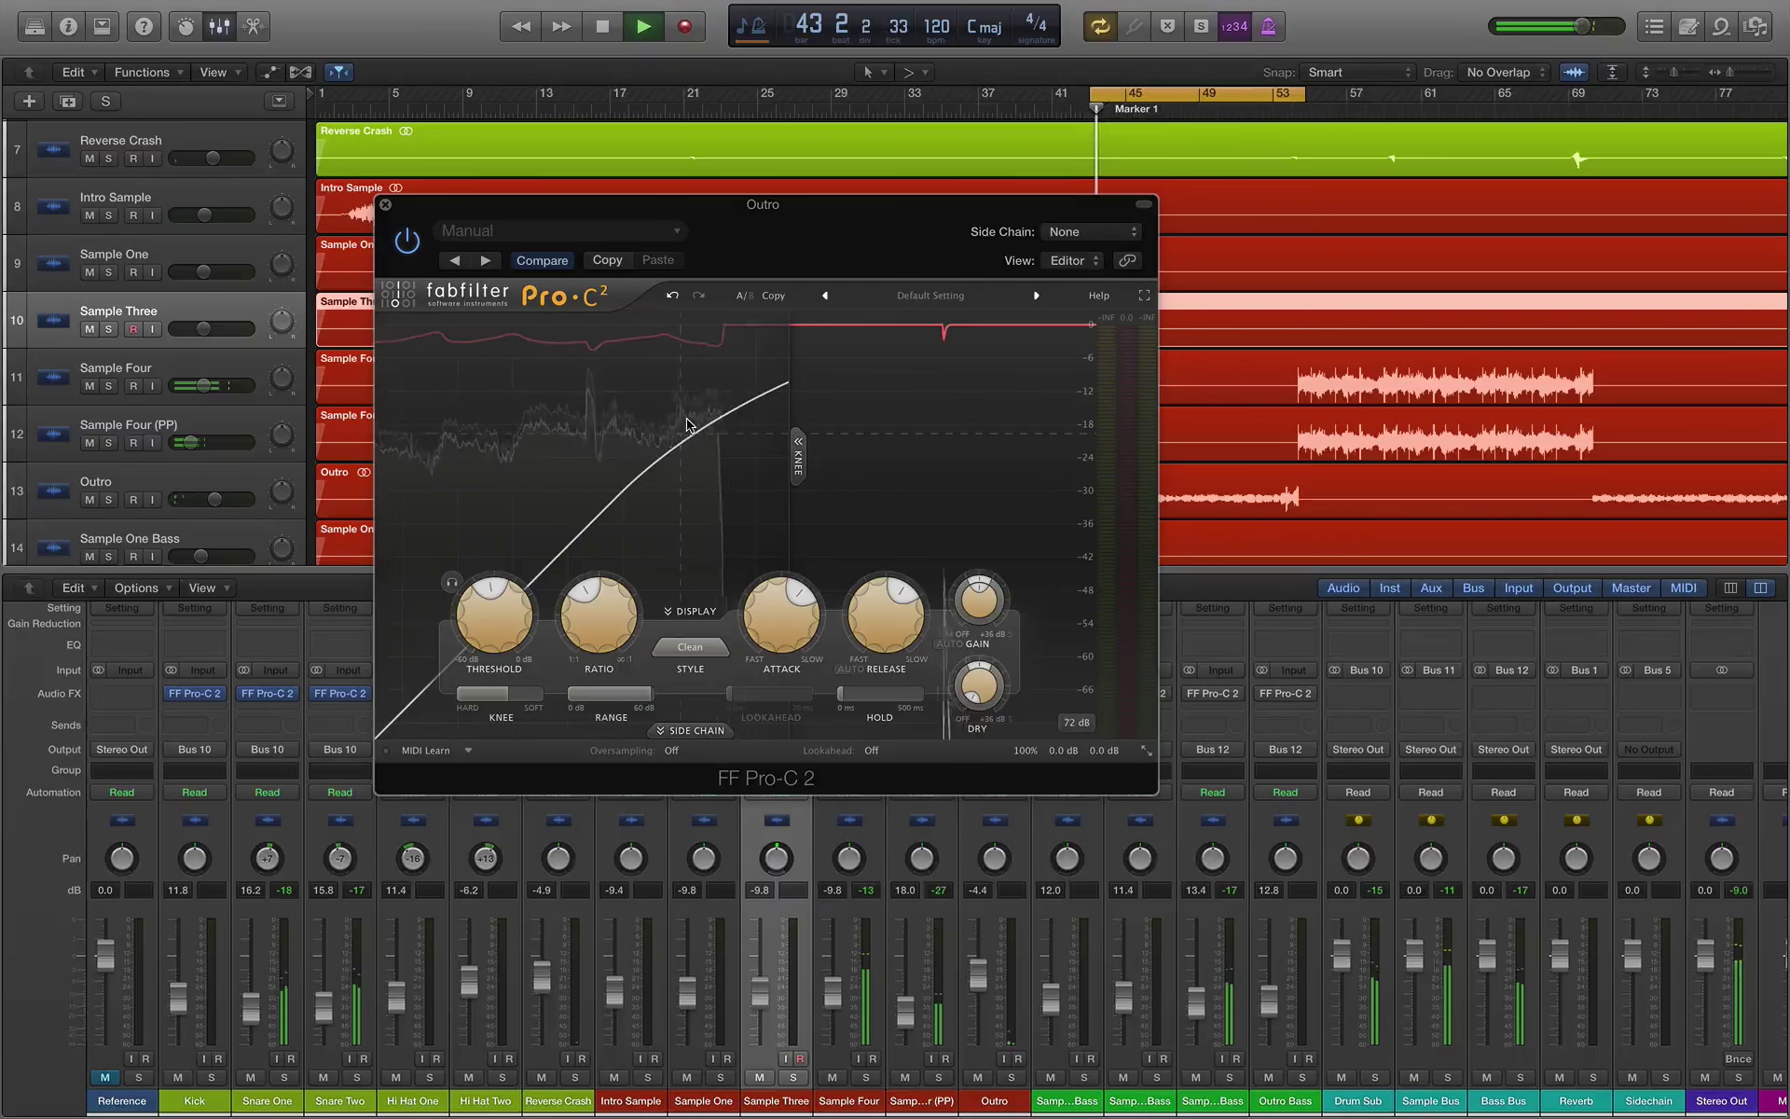
{"action": "mouse_move", "coordinate": [988, 604]}
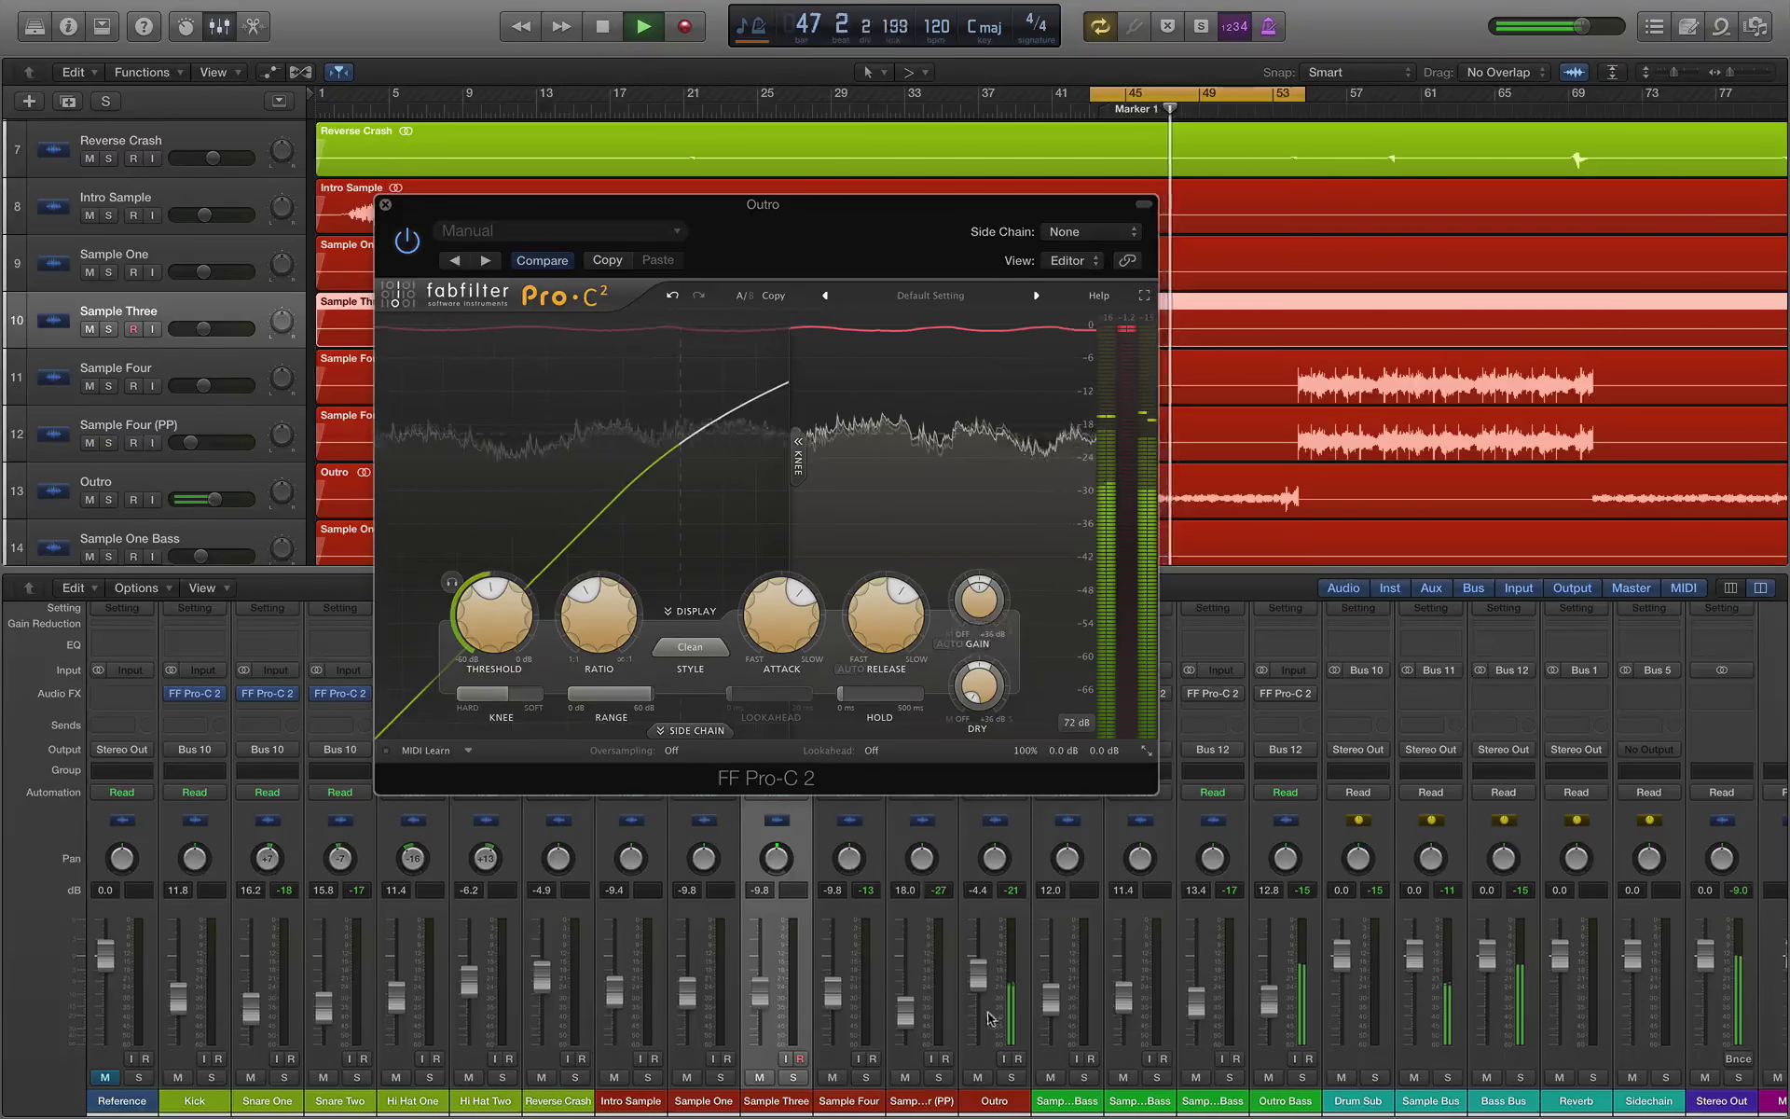
Step: Raise the Outro track's level to -3.1 dB and set its compressor threshold to about -21 dB
{"action": "left_click_drag", "start_coordinate": [976, 984], "coordinate": [977, 976]}
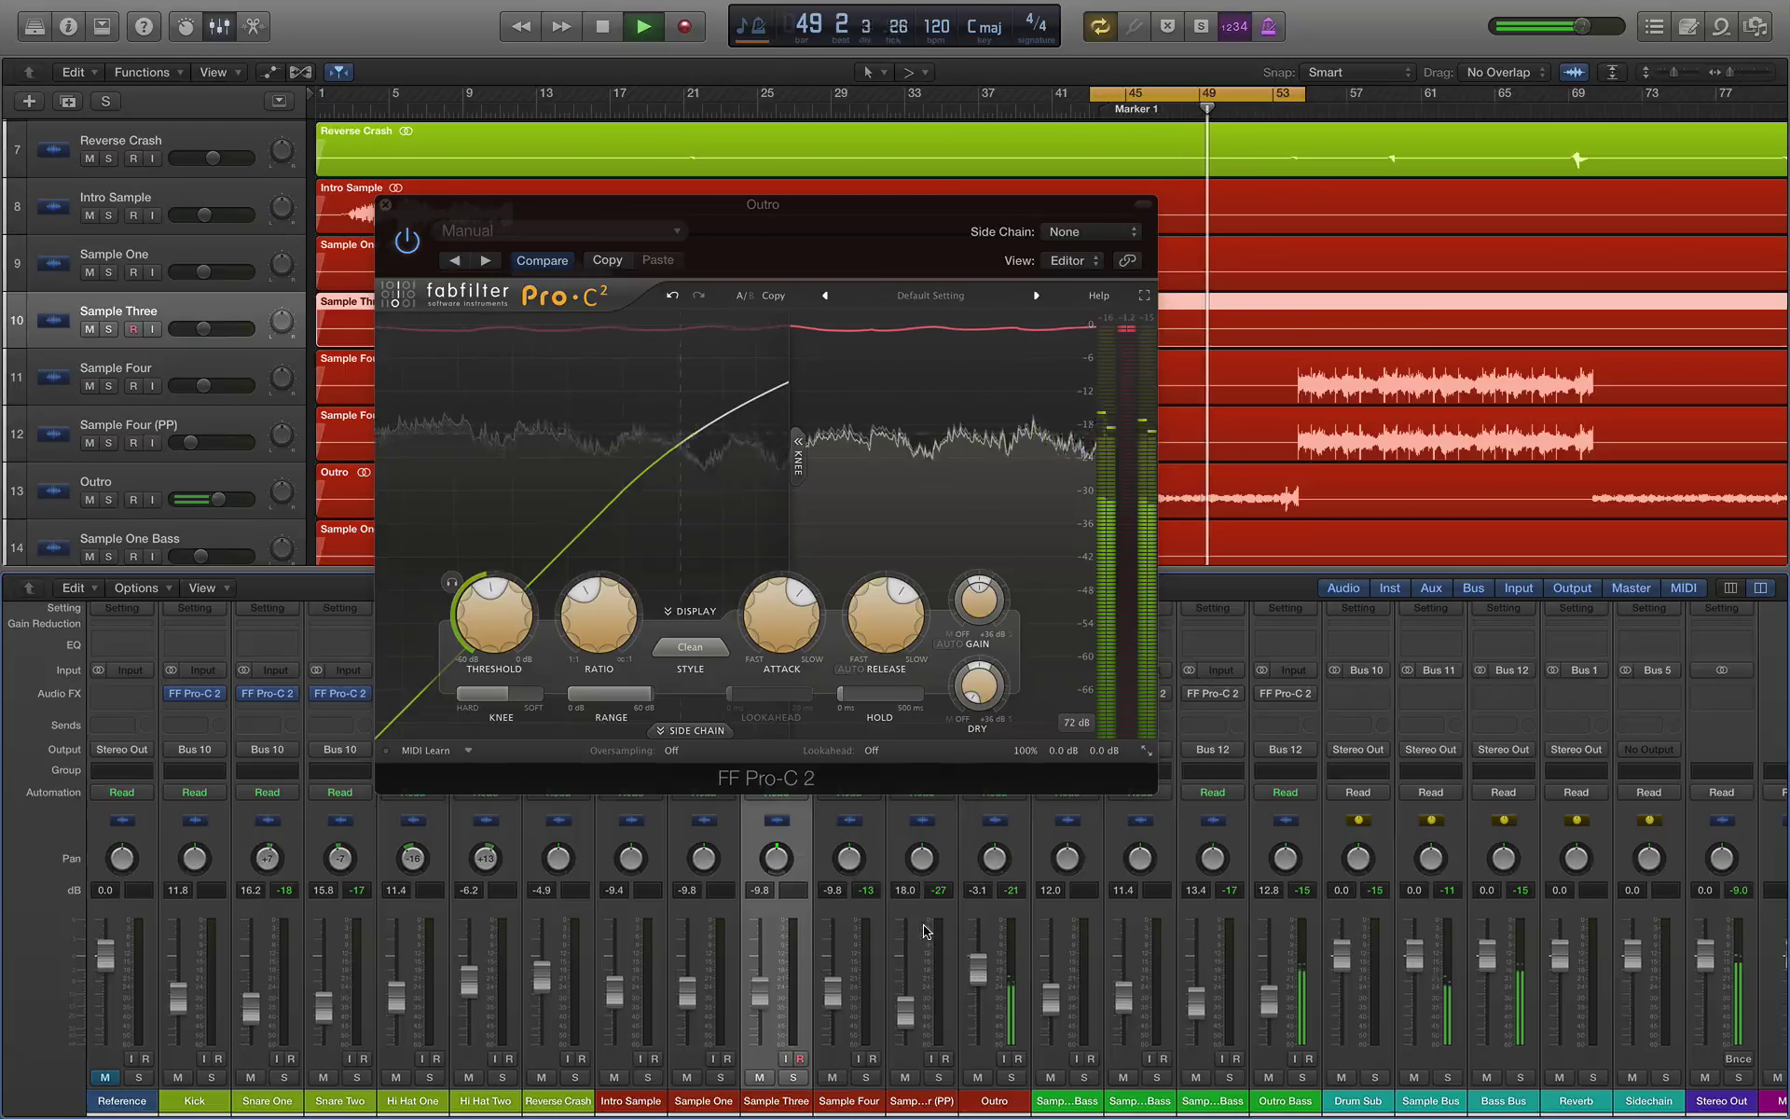
{"action": "left_click", "coordinate": [499, 589]}
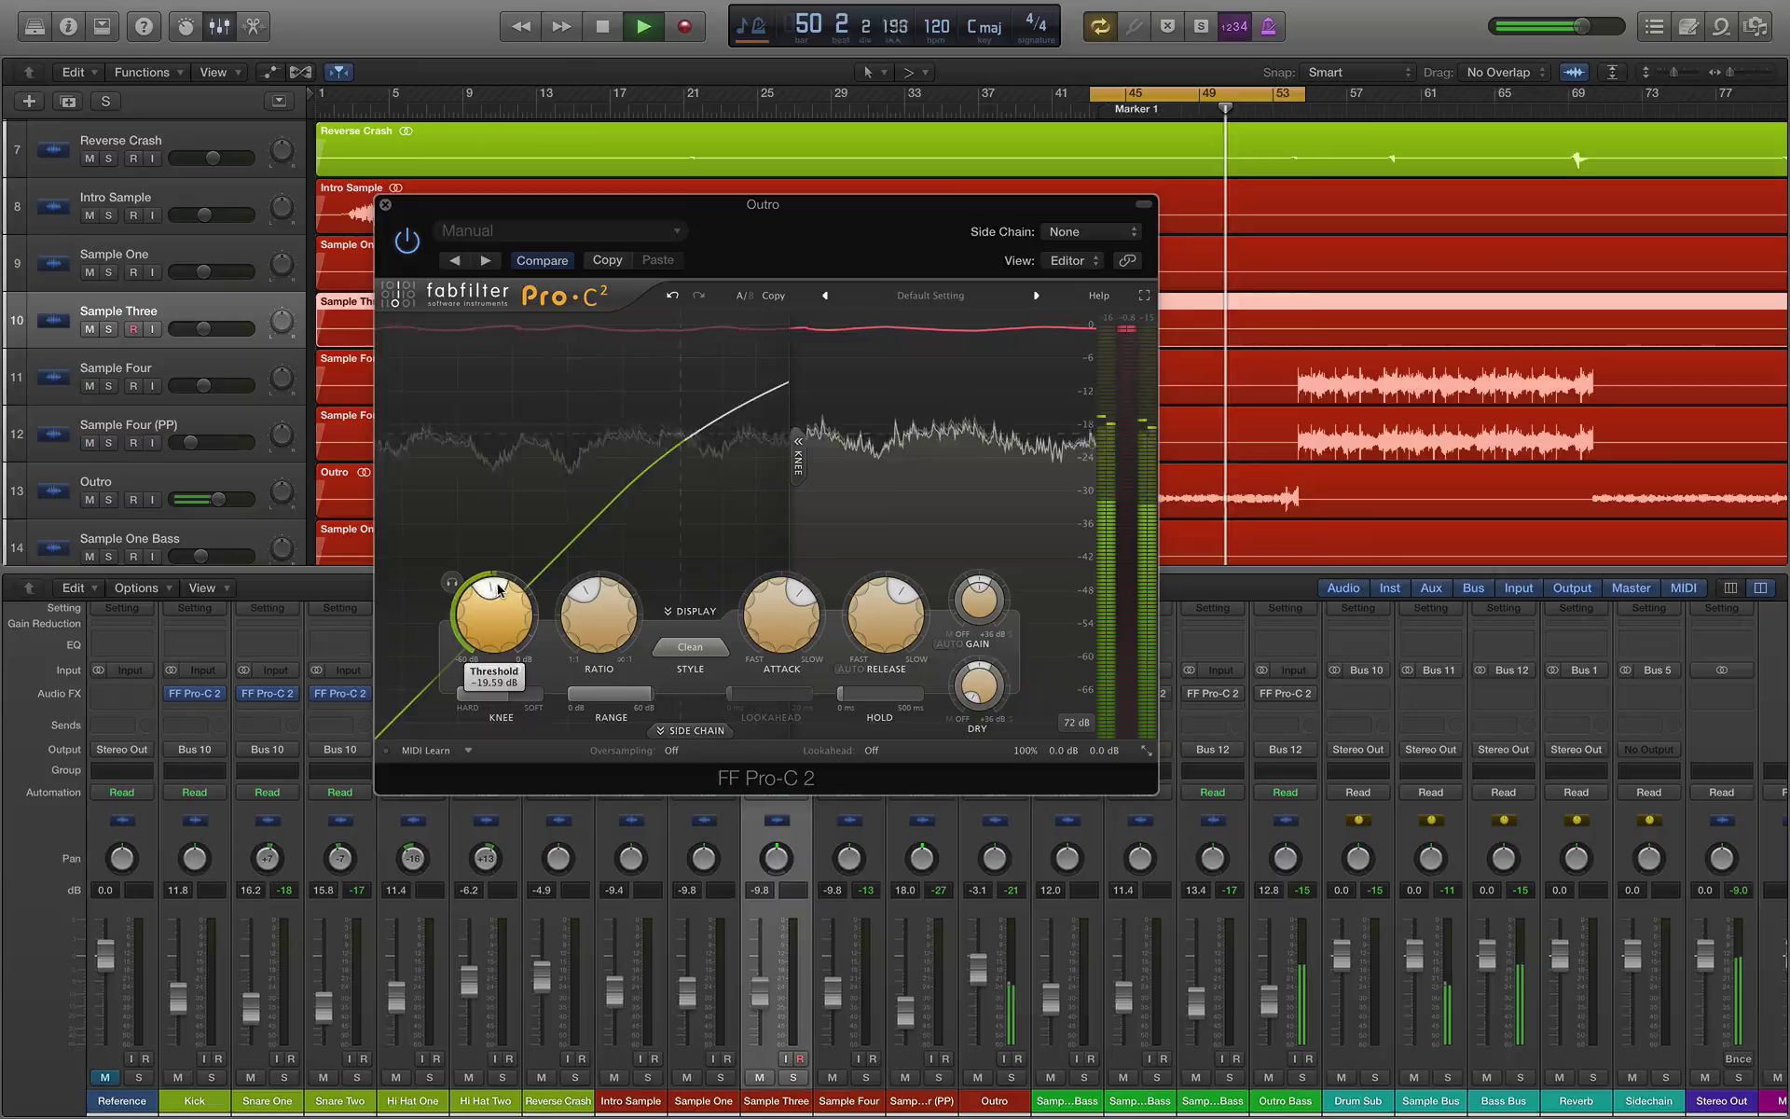
{"action": "left_click_drag", "start_coordinate": [497, 589], "coordinate": [491, 590]}
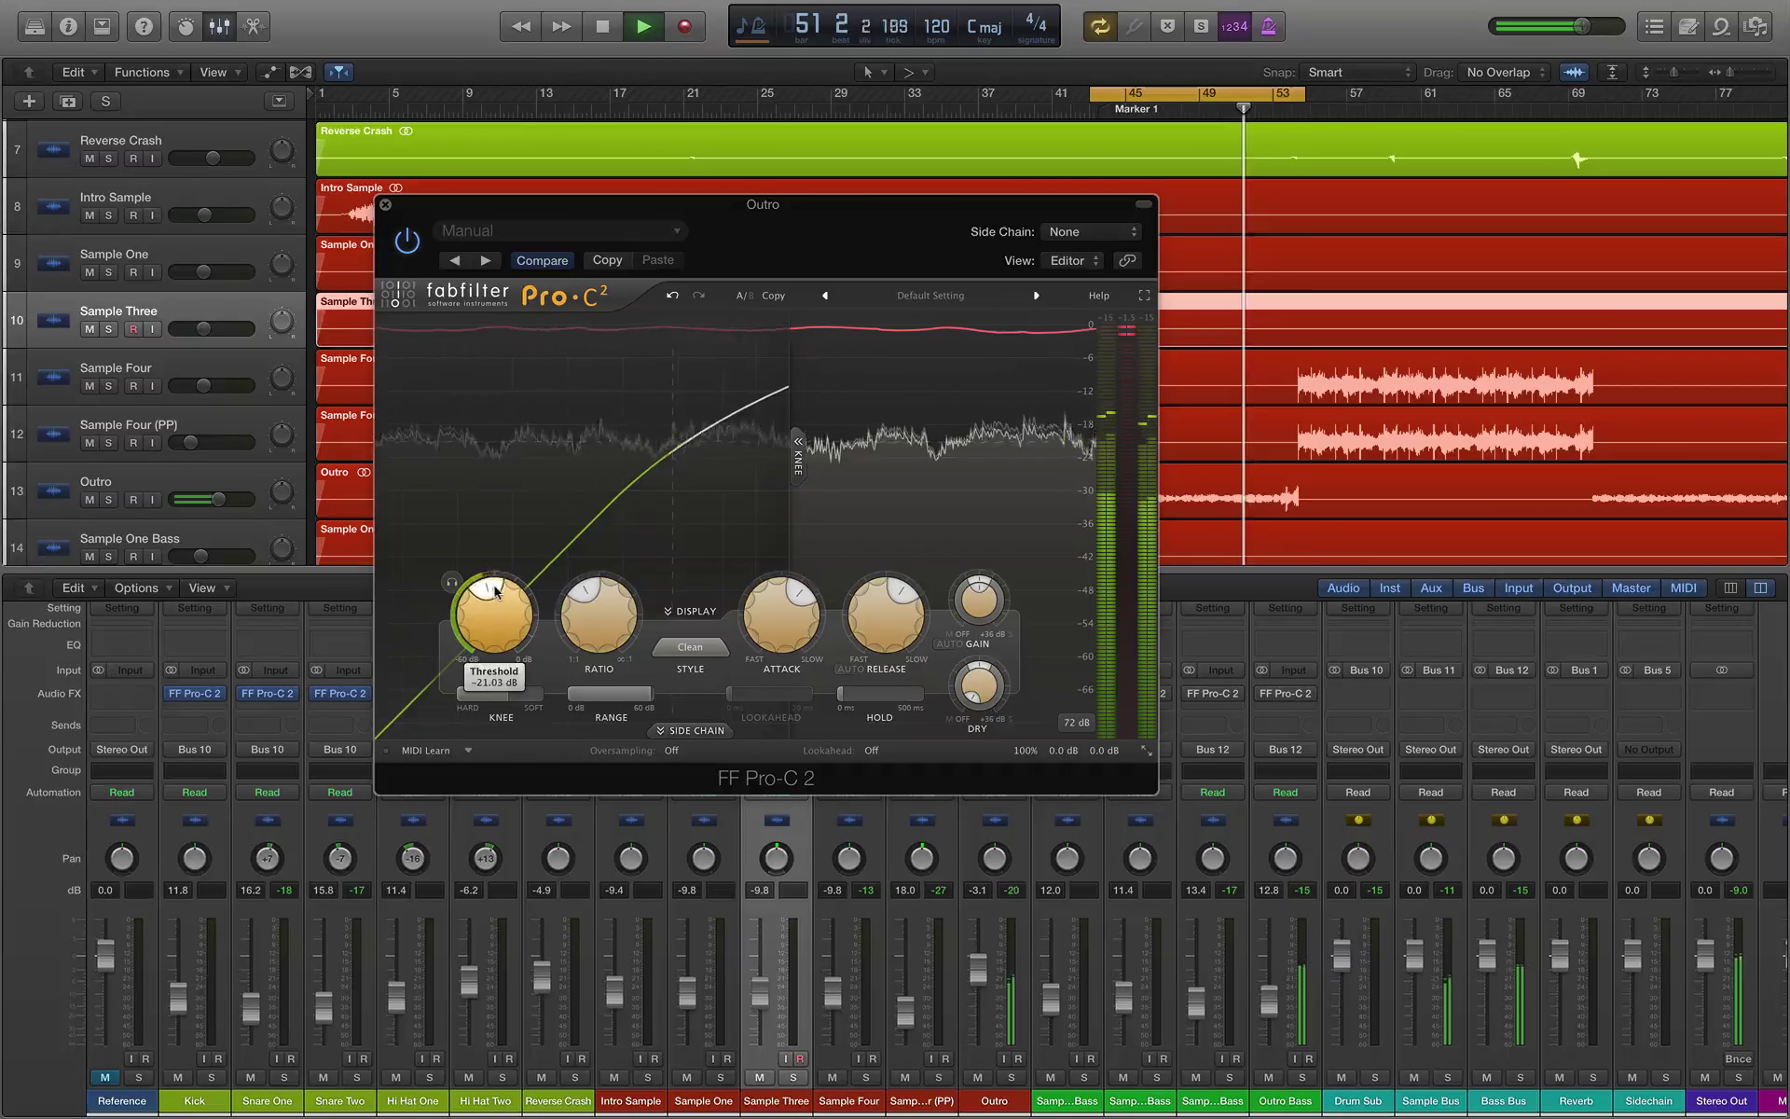
{"action": "mouse_move", "coordinate": [586, 597]}
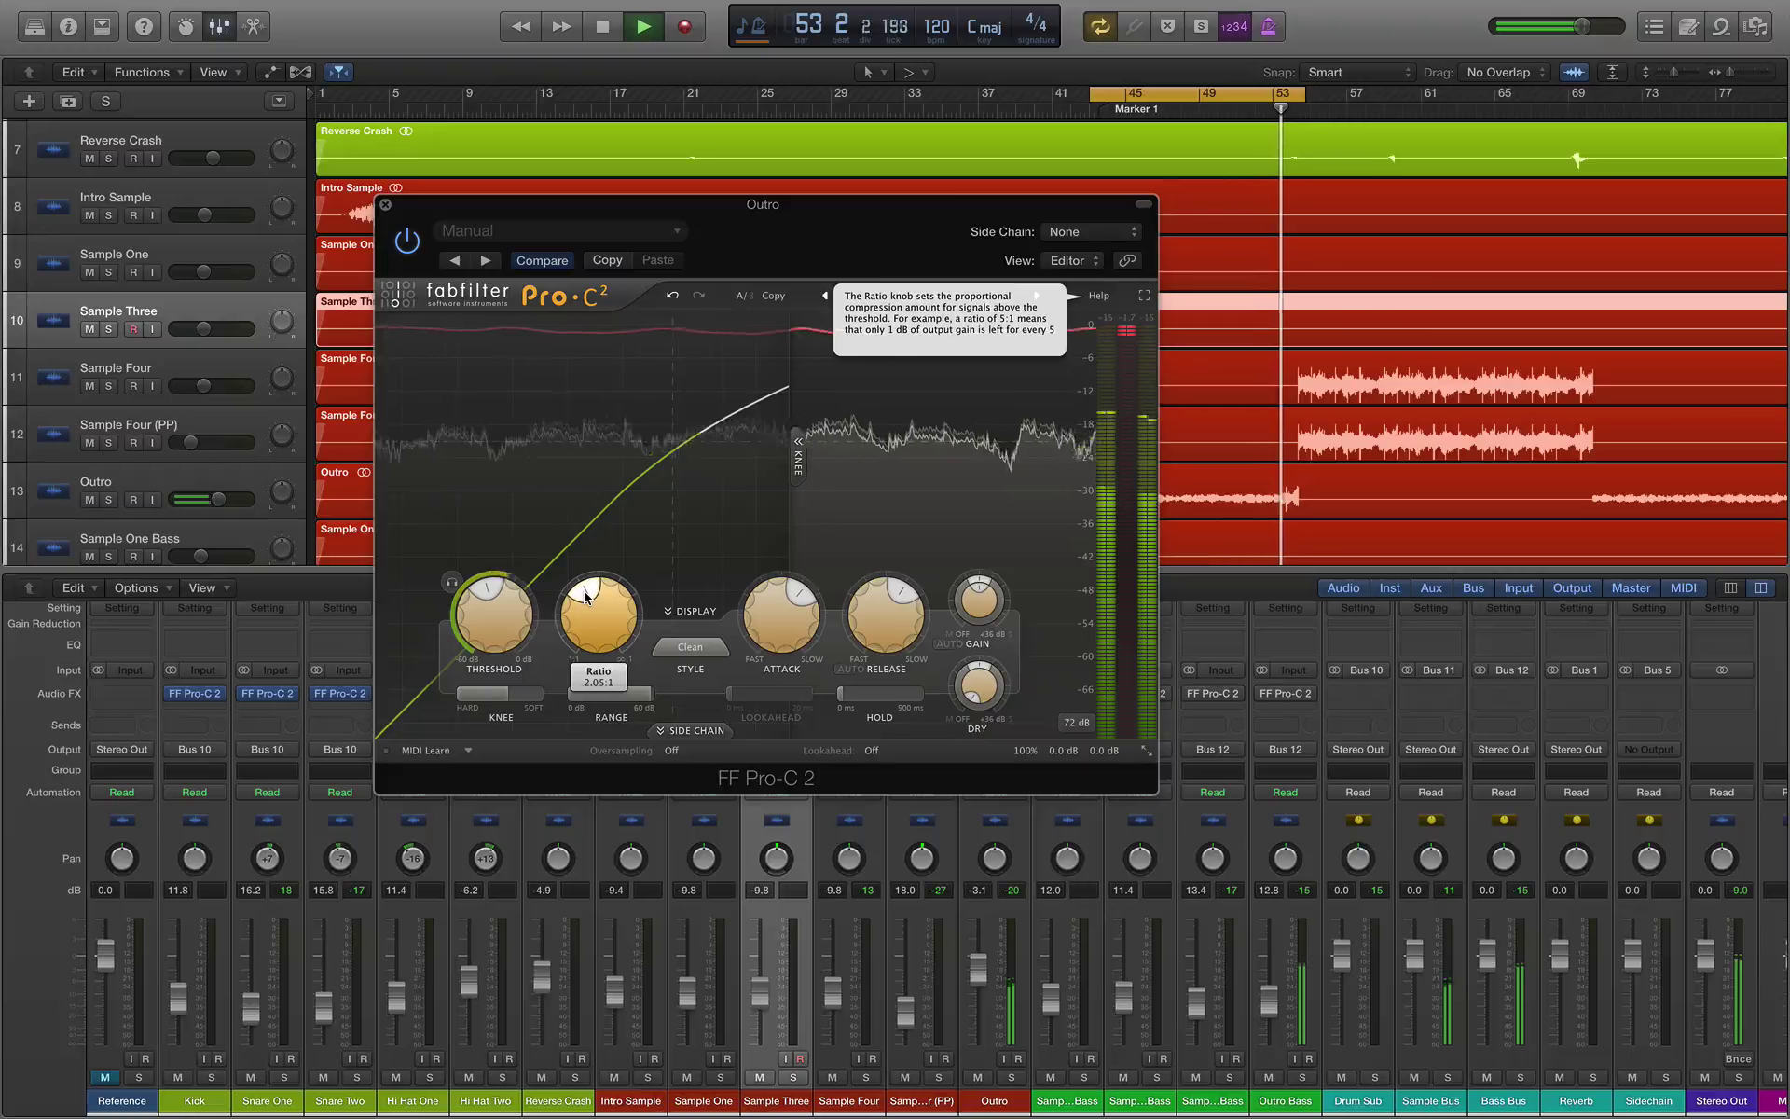
{"action": "key", "text": "space"}
{"action": "left_click", "coordinate": [384, 205]}
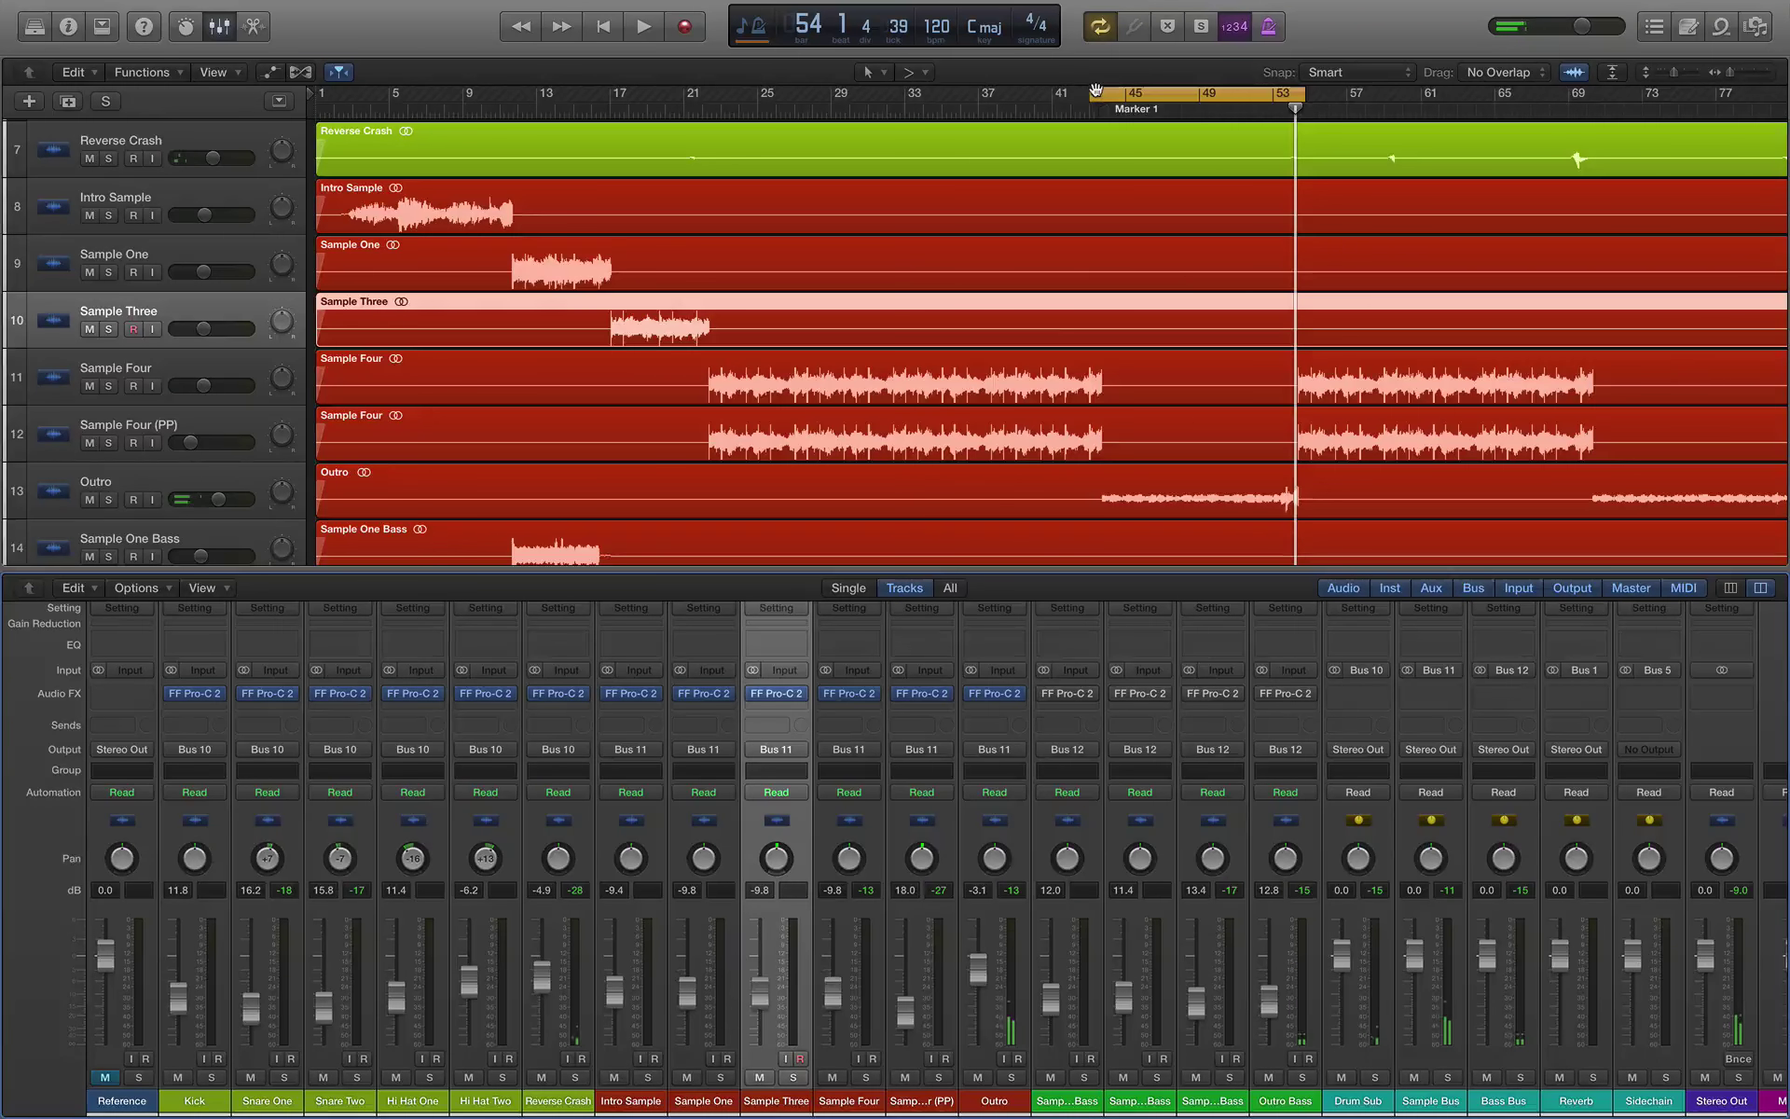
Step: Turn off cycle mode and play the transition into the outro from about bar 41
{"action": "mouse_move", "coordinate": [1097, 89]}
{"action": "left_mouse_down"}
{"action": "mouse_move", "coordinate": [1034, 93]}
{"action": "mouse_move", "coordinate": [1203, 93]}
{"action": "mouse_move", "coordinate": [1088, 103]}
{"action": "left_mouse_up"}
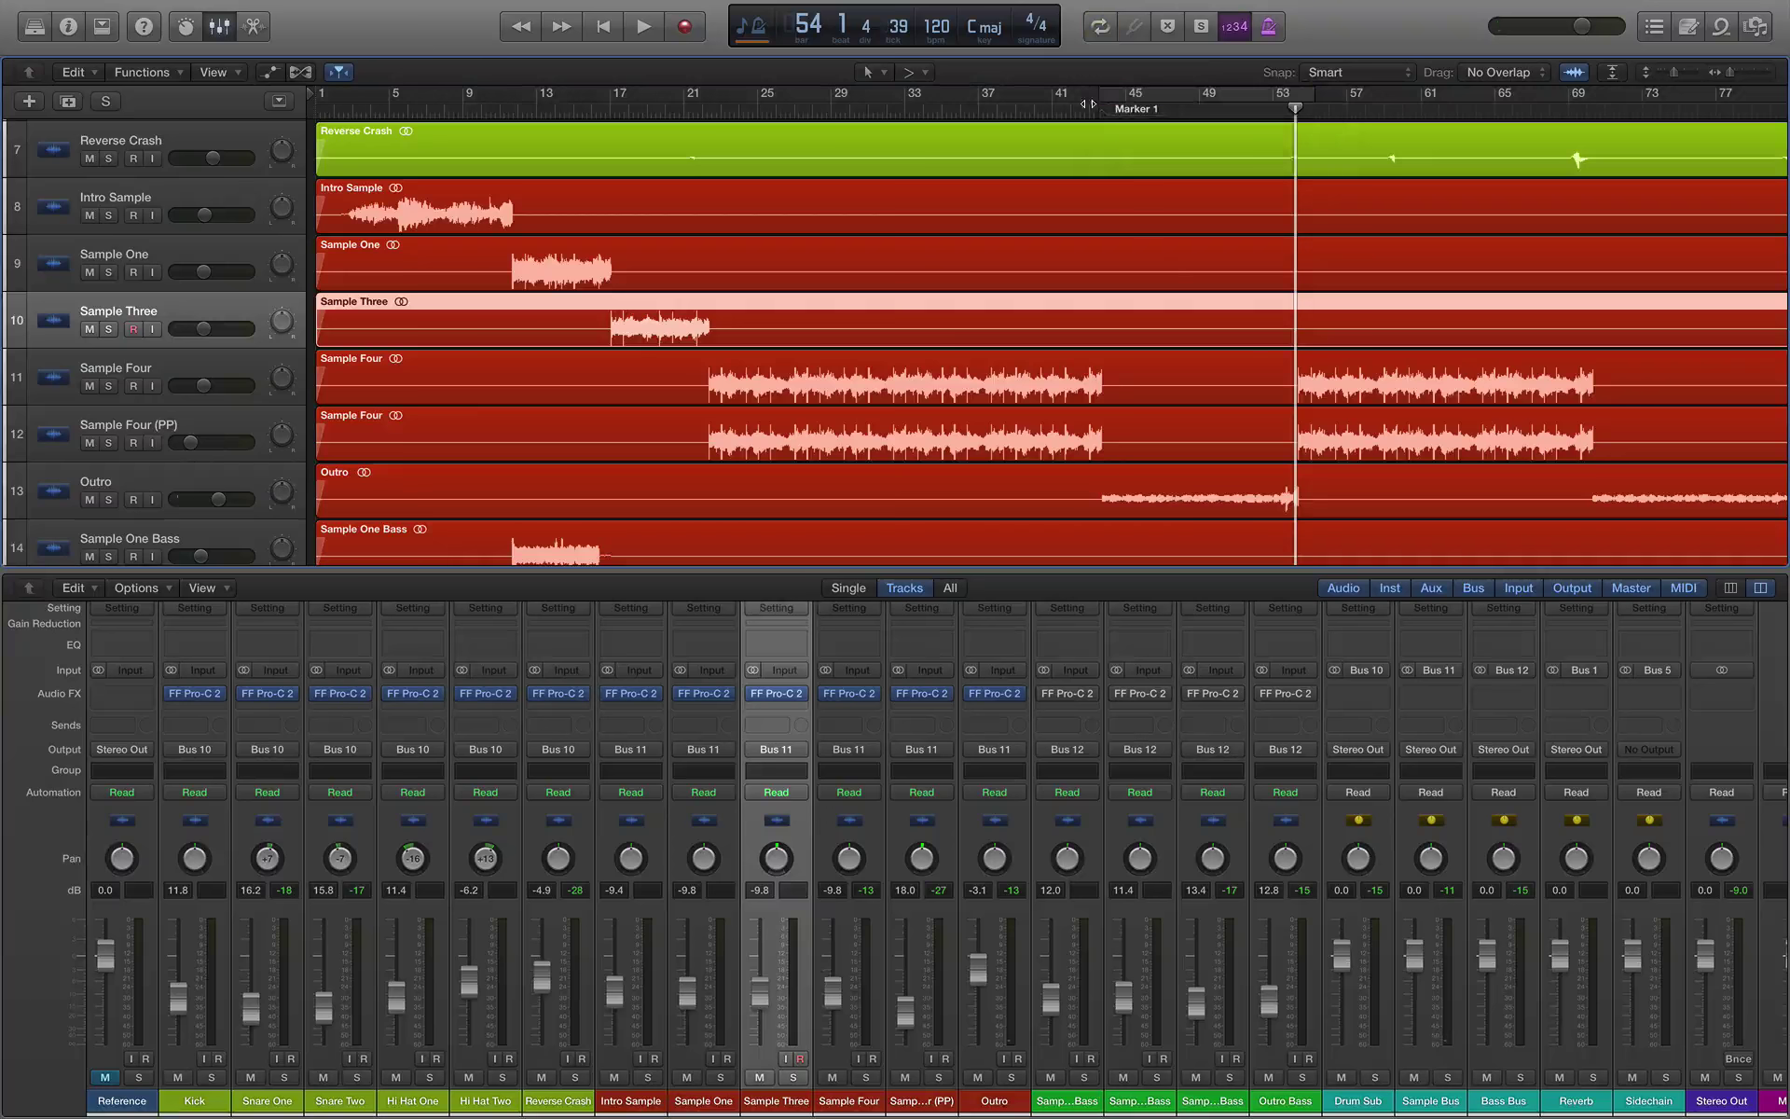
{"action": "left_click", "coordinate": [1055, 108]}
{"action": "key", "text": "space"}
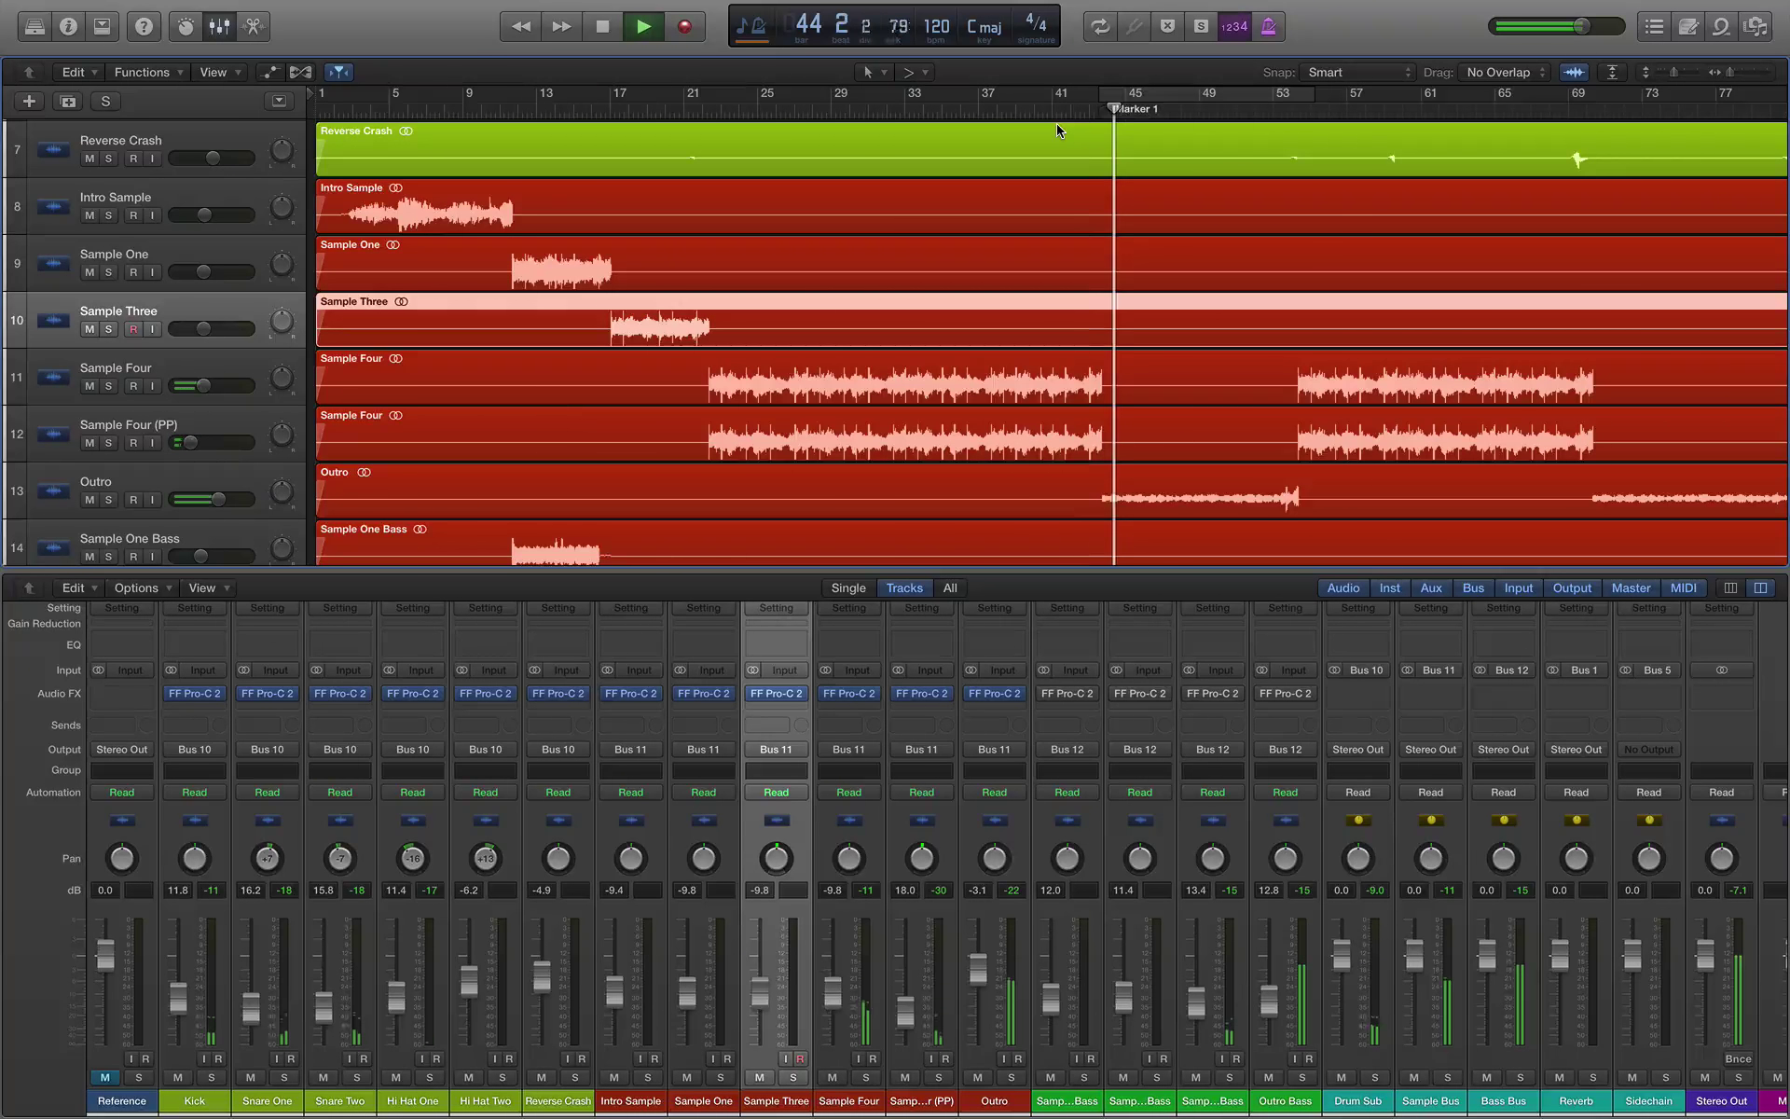
{"action": "key", "text": "space"}
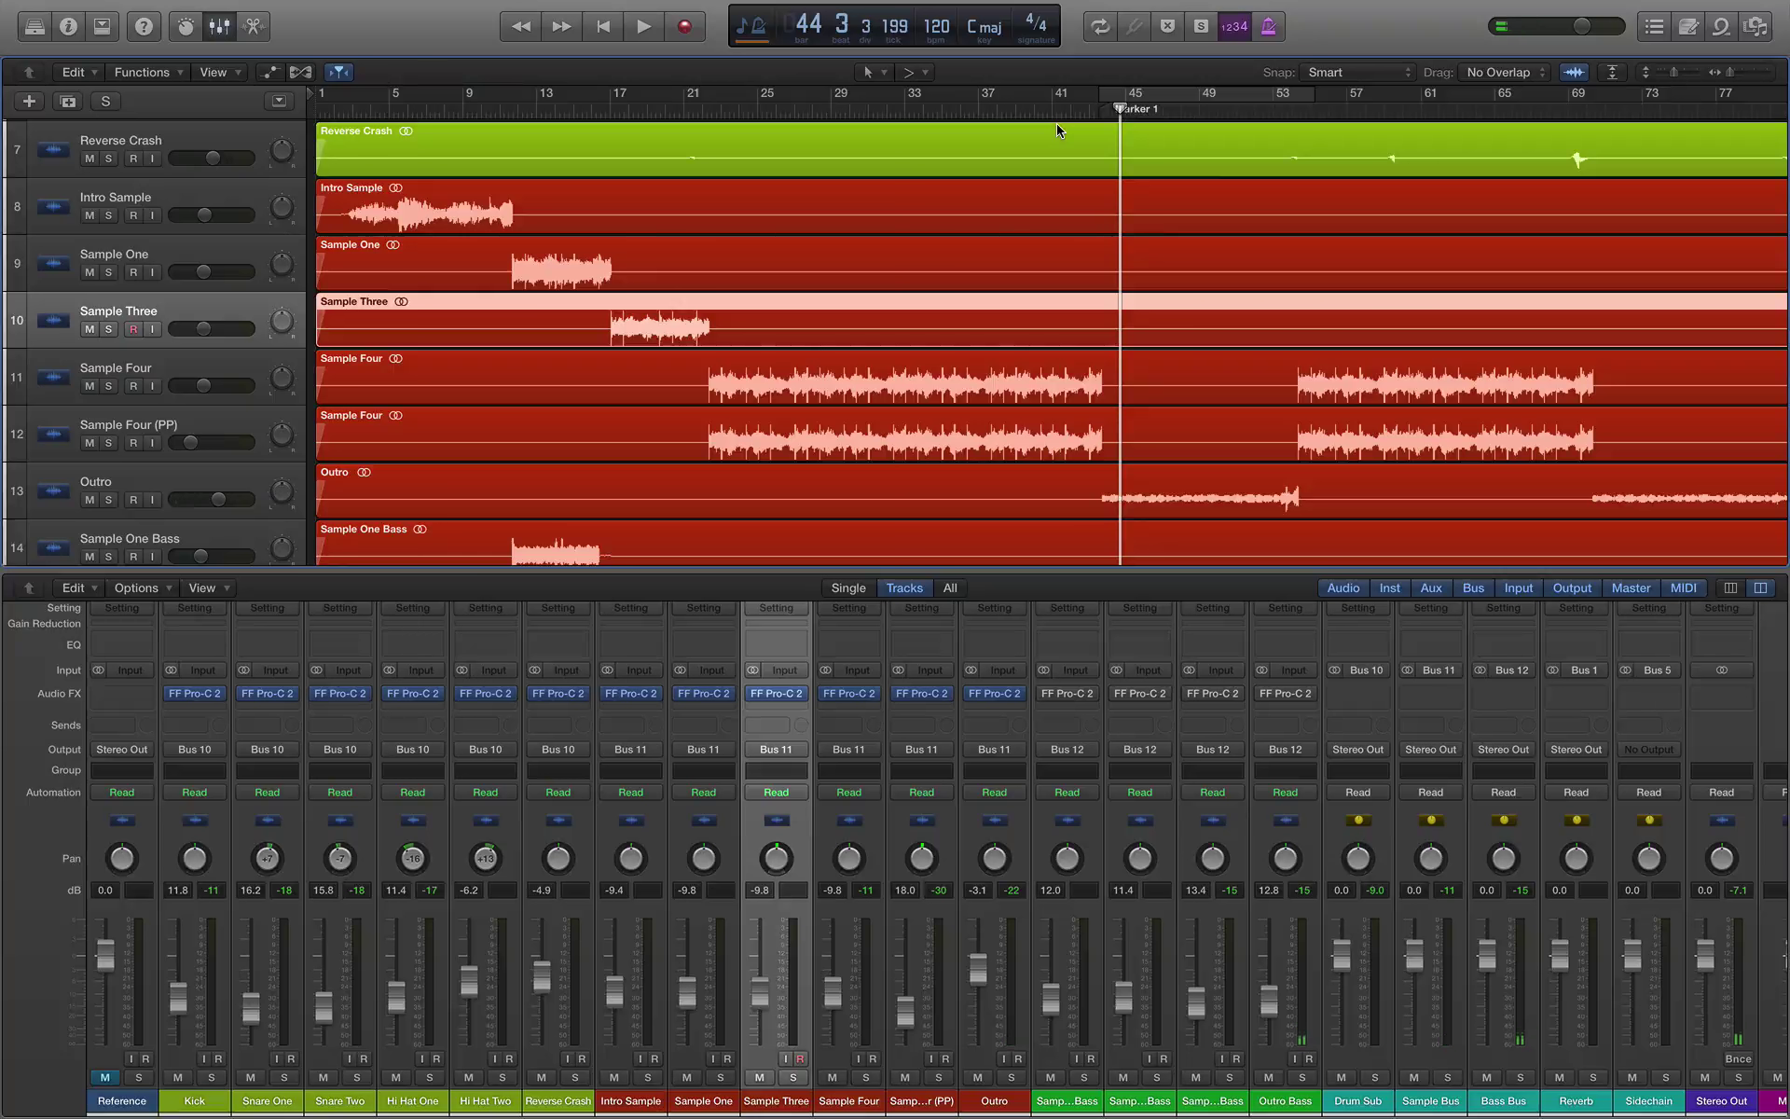
Step: Look over the arrangement, then select the Sample Two Bass track and all regions
{"action": "scroll", "coordinate": [1151, 272], "scroll_direction": "down", "scroll_amount": 5}
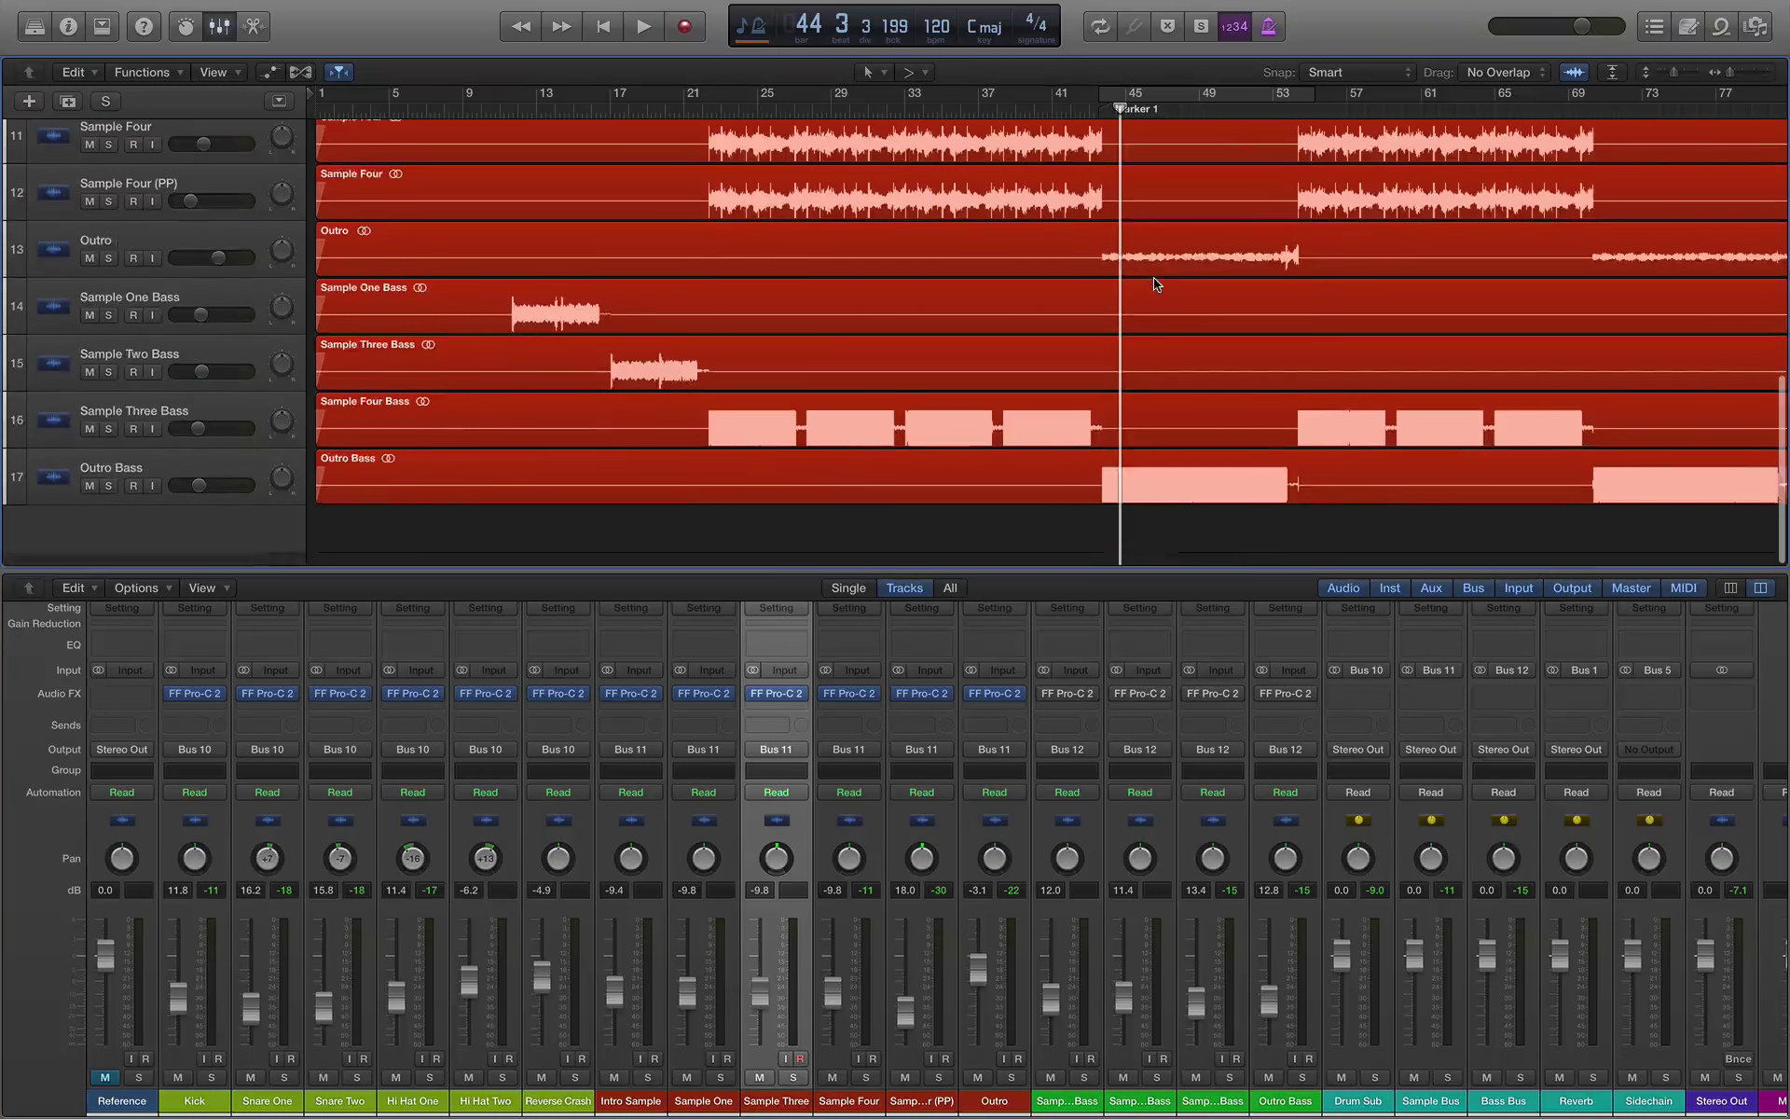
{"action": "scroll", "coordinate": [1151, 271], "scroll_direction": "up", "scroll_amount": 10}
{"action": "scroll", "coordinate": [1151, 280], "scroll_direction": "down", "scroll_amount": 3}
{"action": "scroll", "coordinate": [1149, 278], "scroll_direction": "down", "scroll_amount": 6}
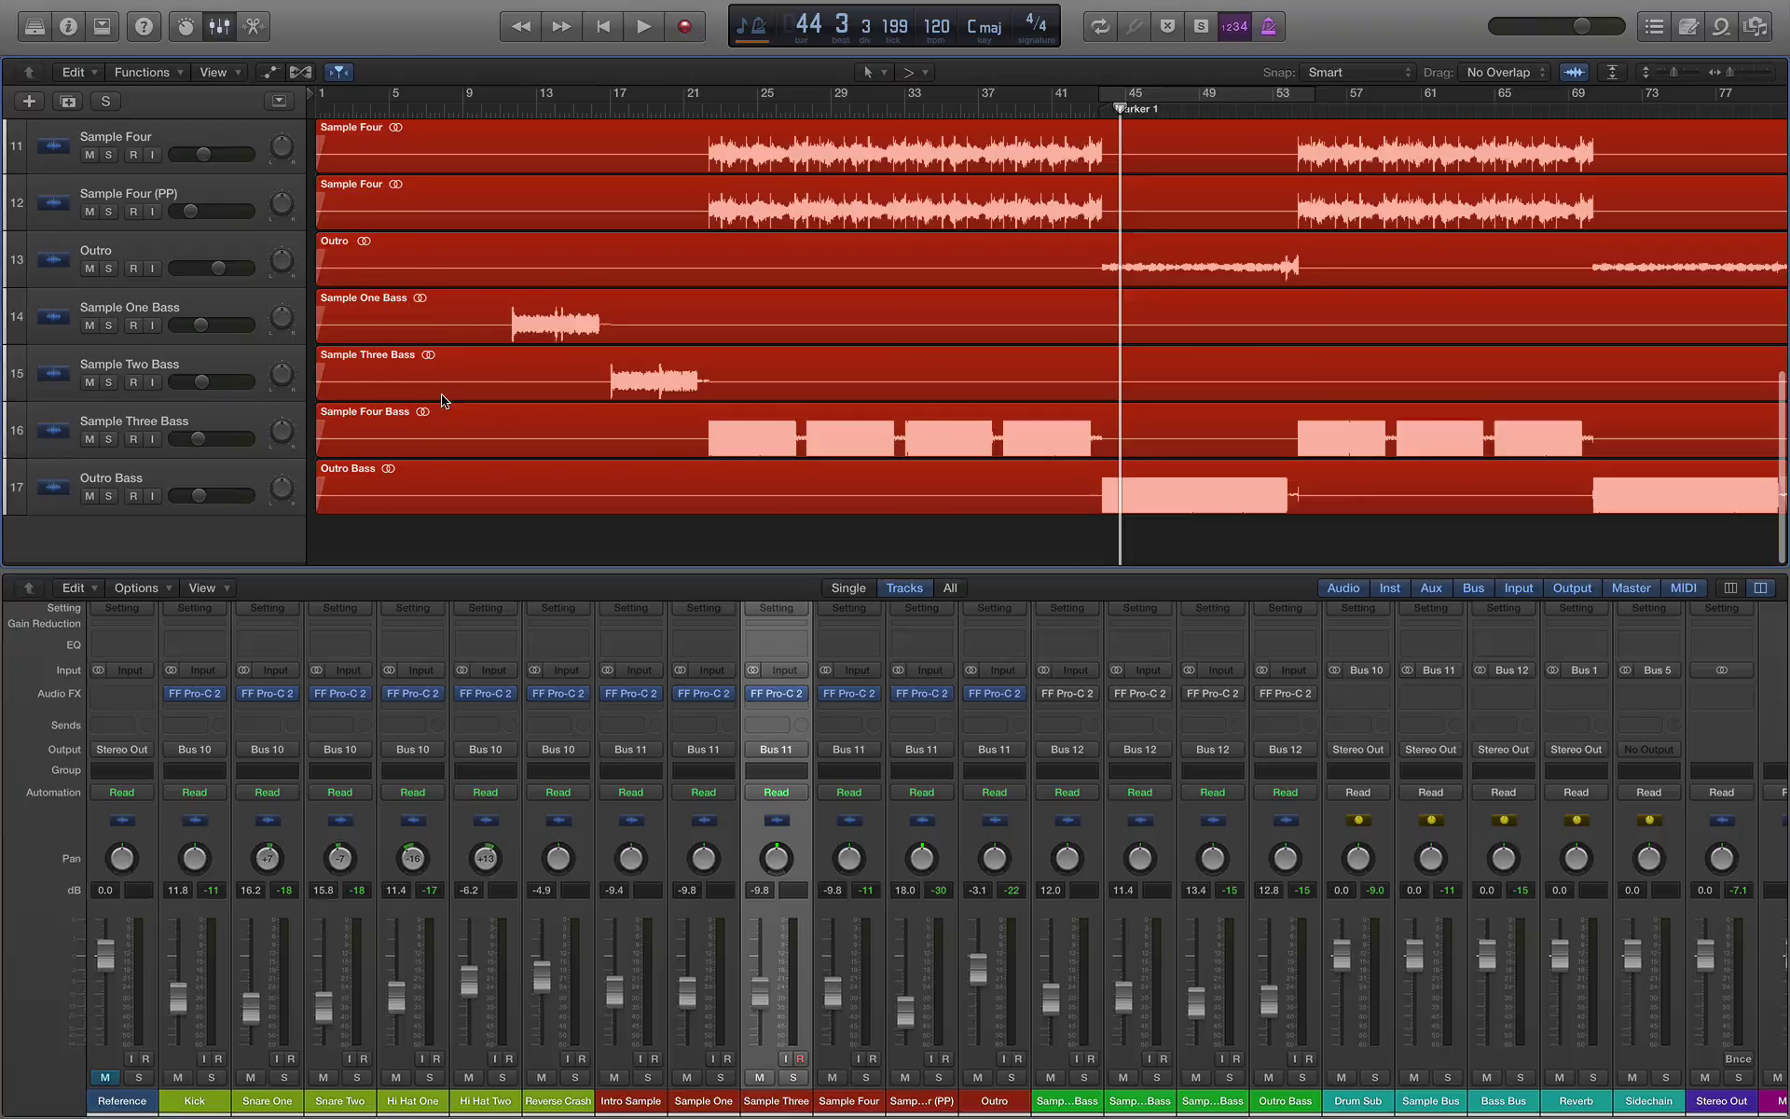
{"action": "left_click", "coordinate": [173, 367]}
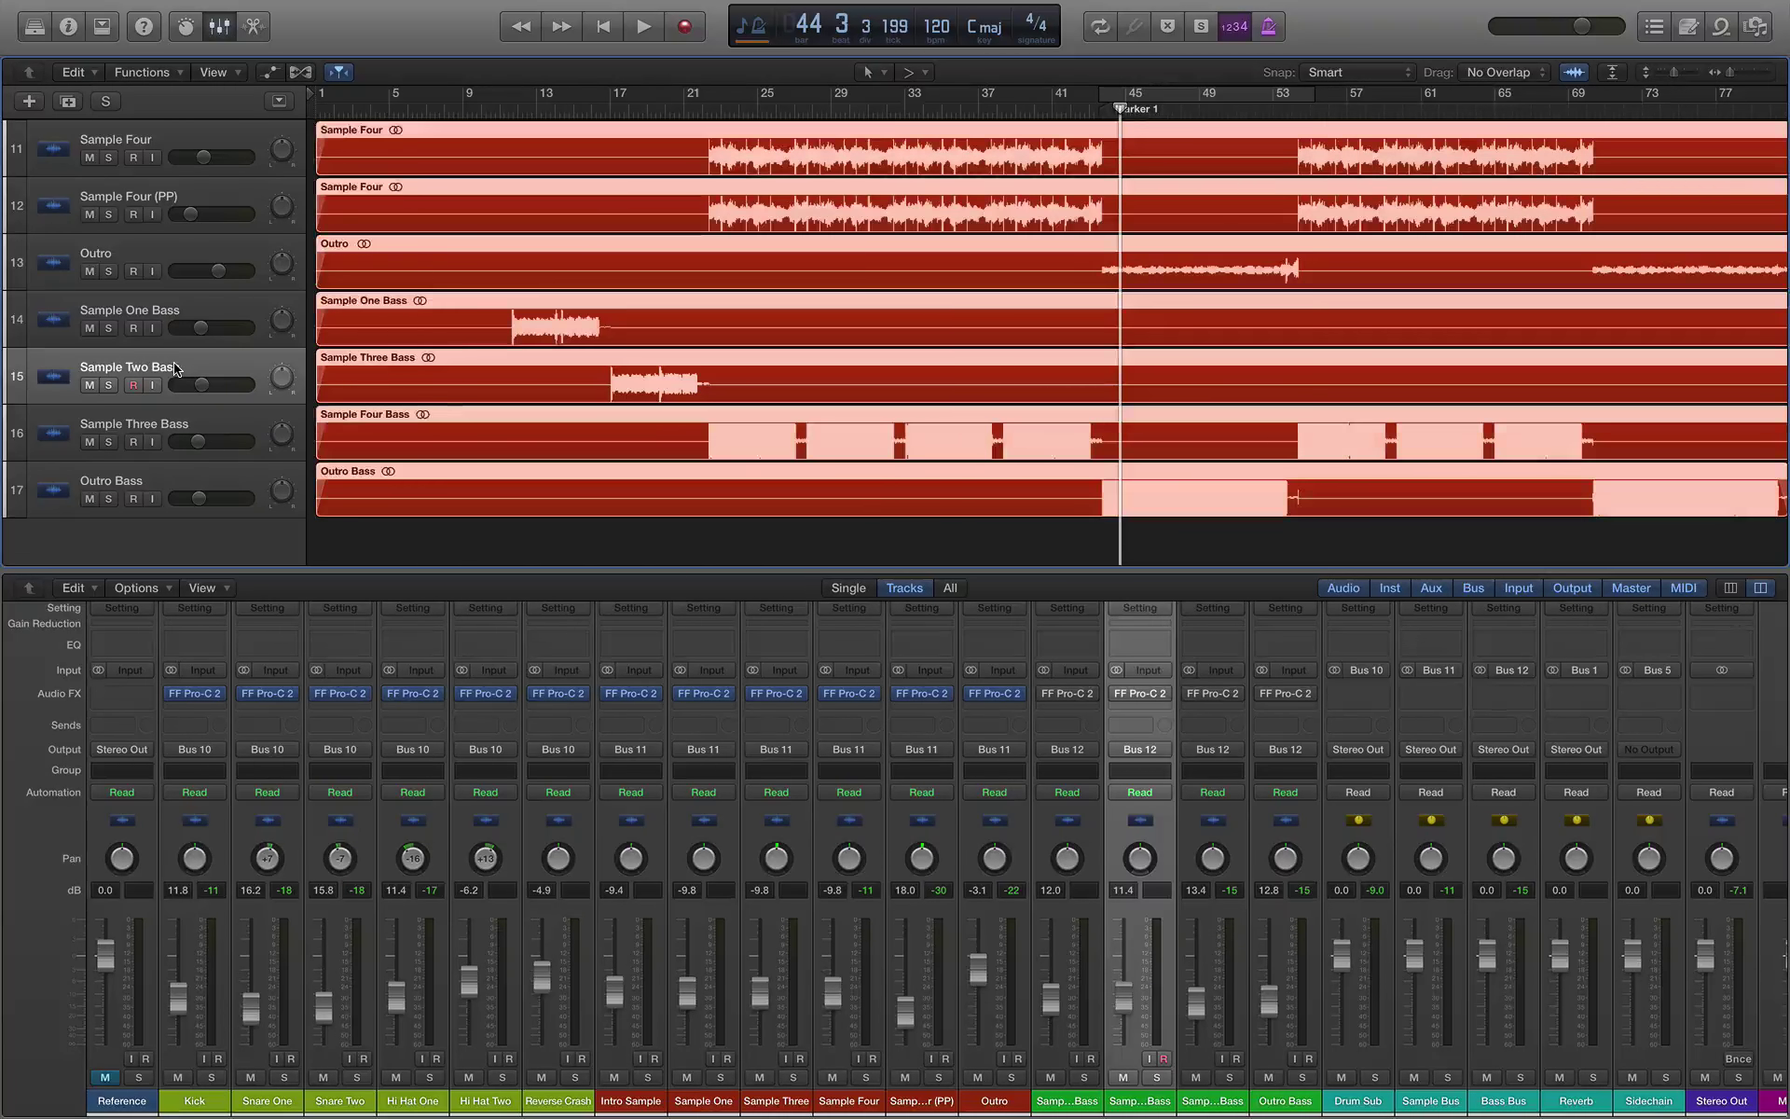
{"action": "scroll", "coordinate": [176, 224], "scroll_direction": "up", "scroll_amount": 10}
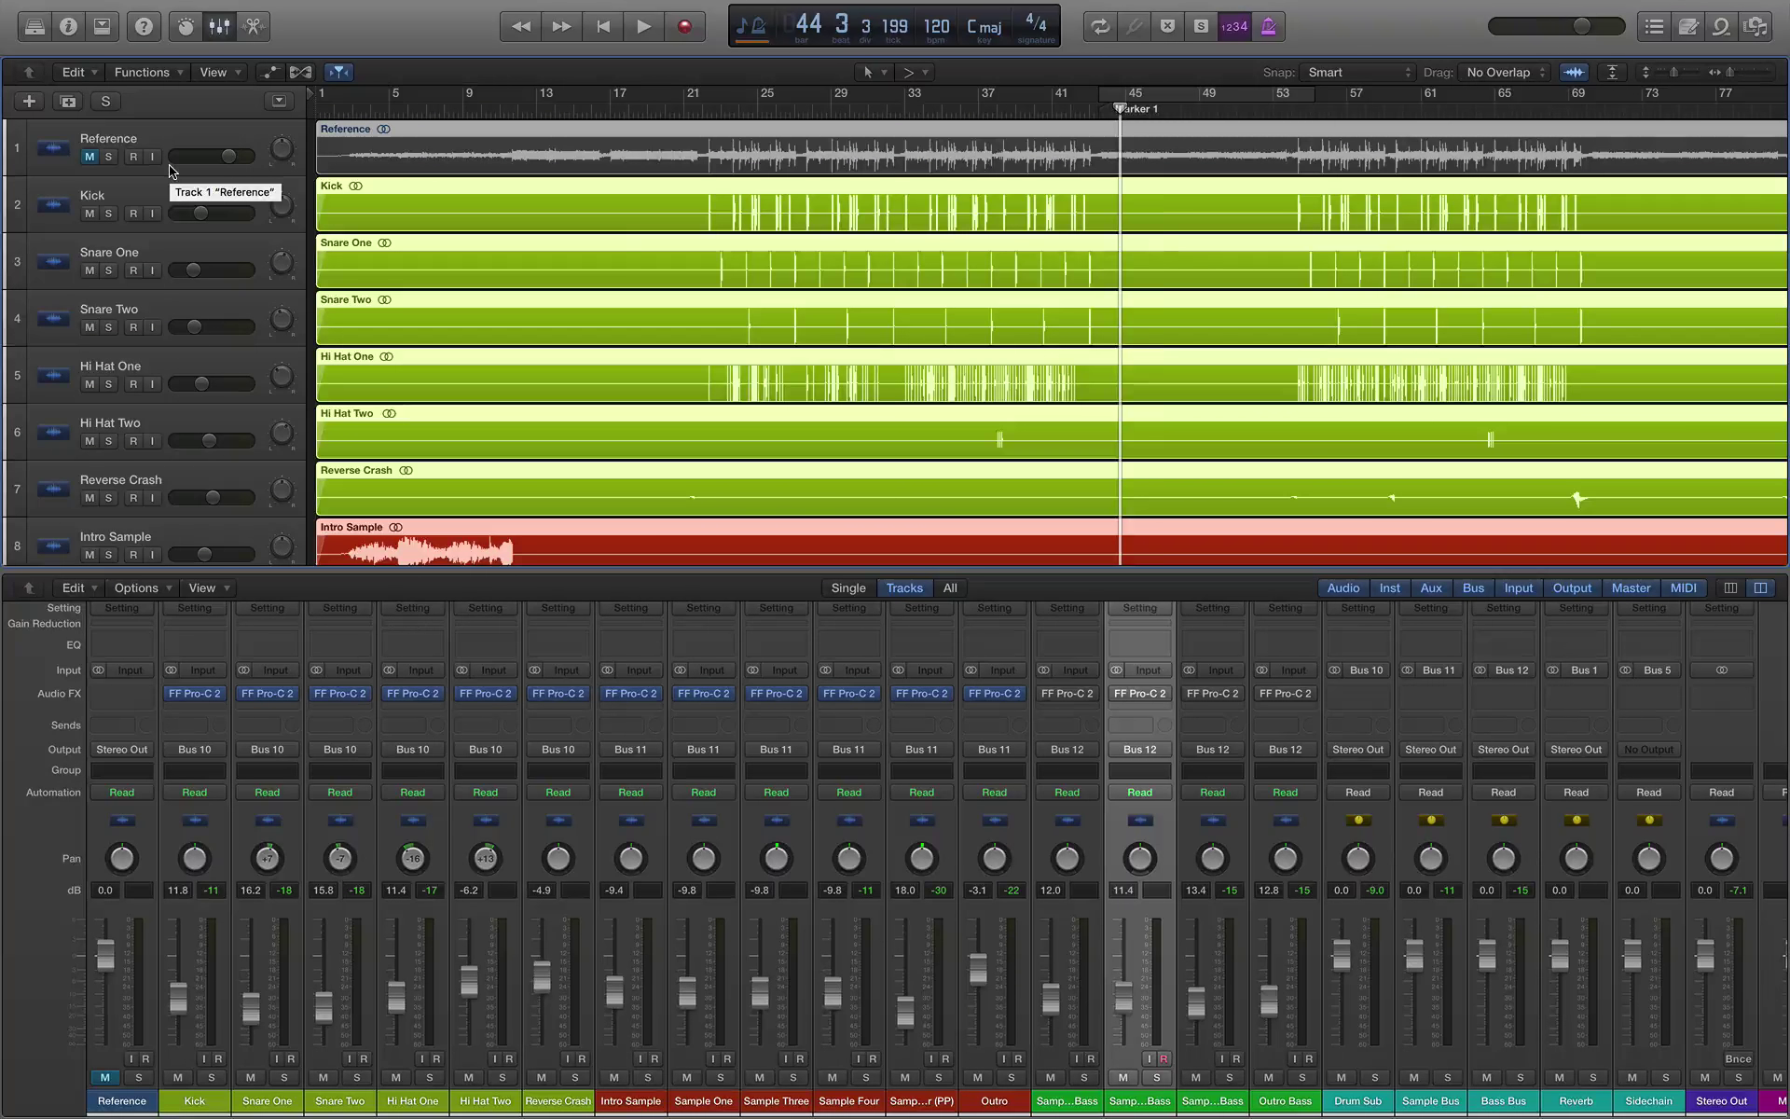
{"action": "key", "text": "super+alt+c"}
{"action": "key", "text": "Escape"}
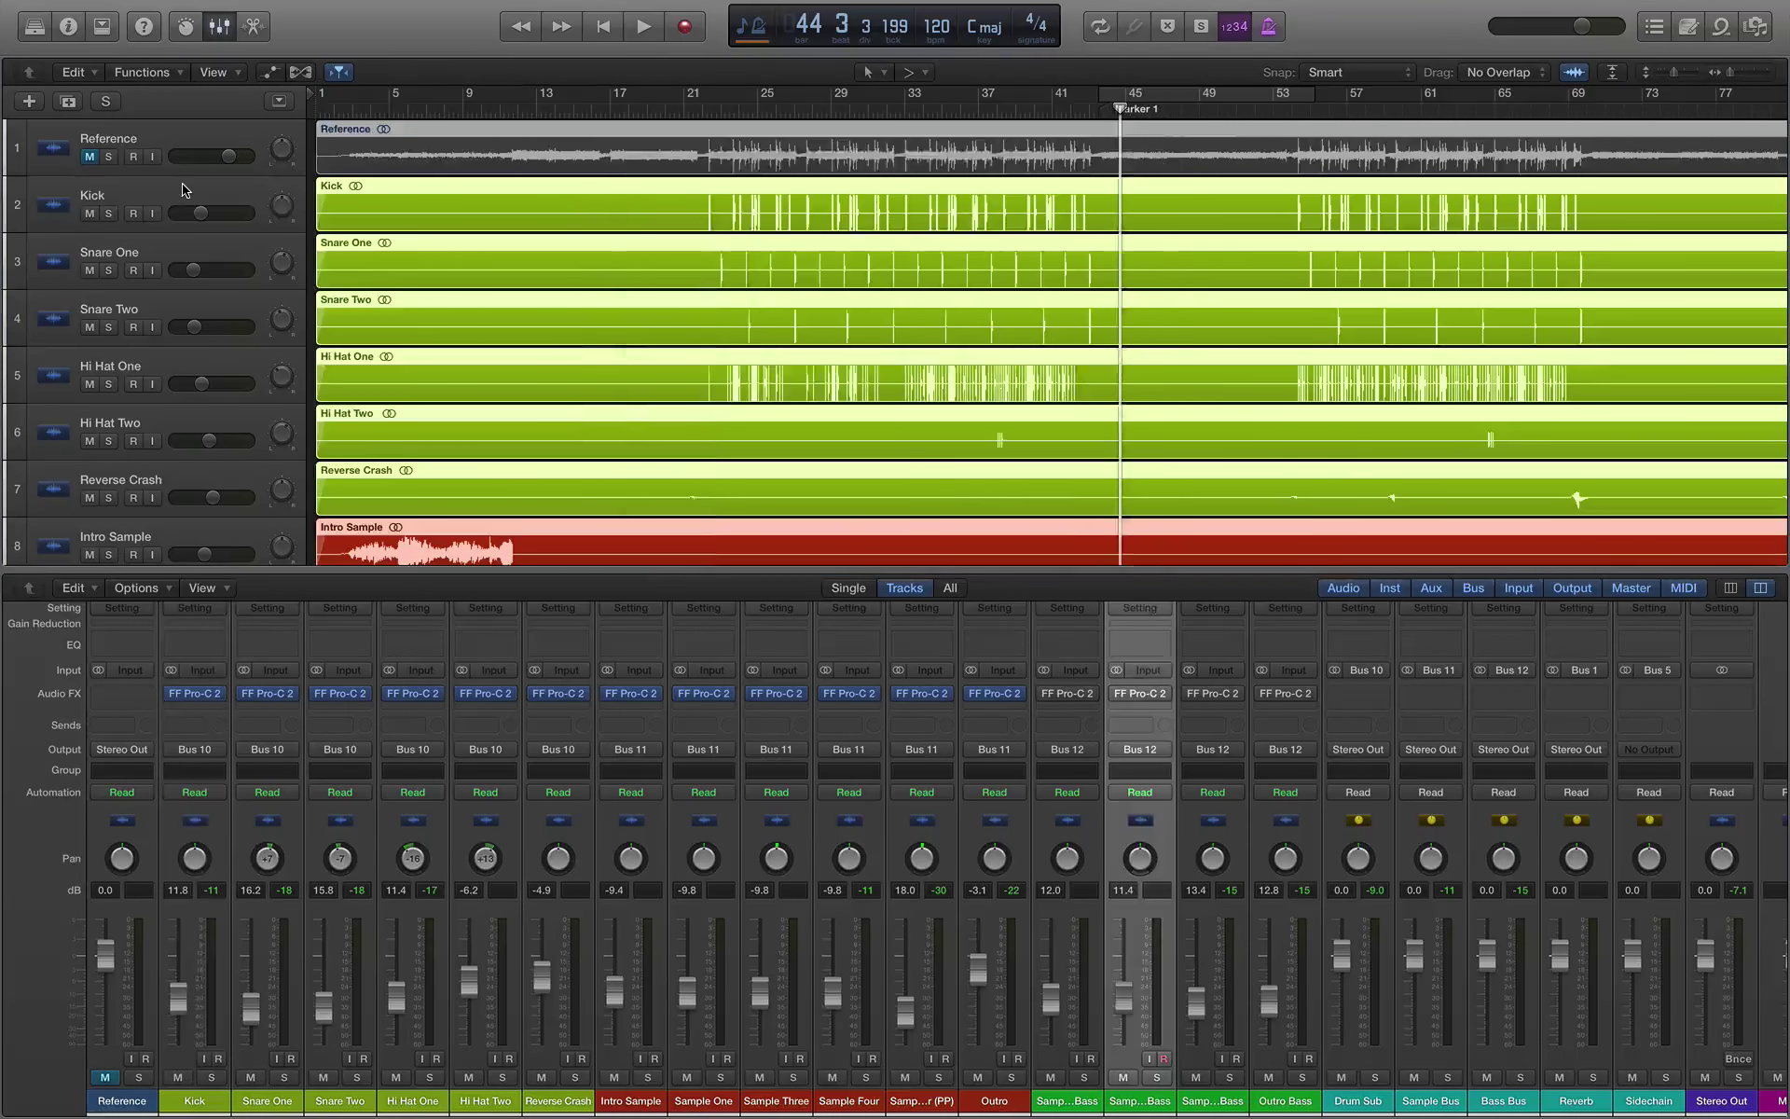
Step: Select the Sample One Bass track and play its section from about bar 11
{"action": "left_click", "coordinate": [184, 189]}
{"action": "key", "text": "super+a"}
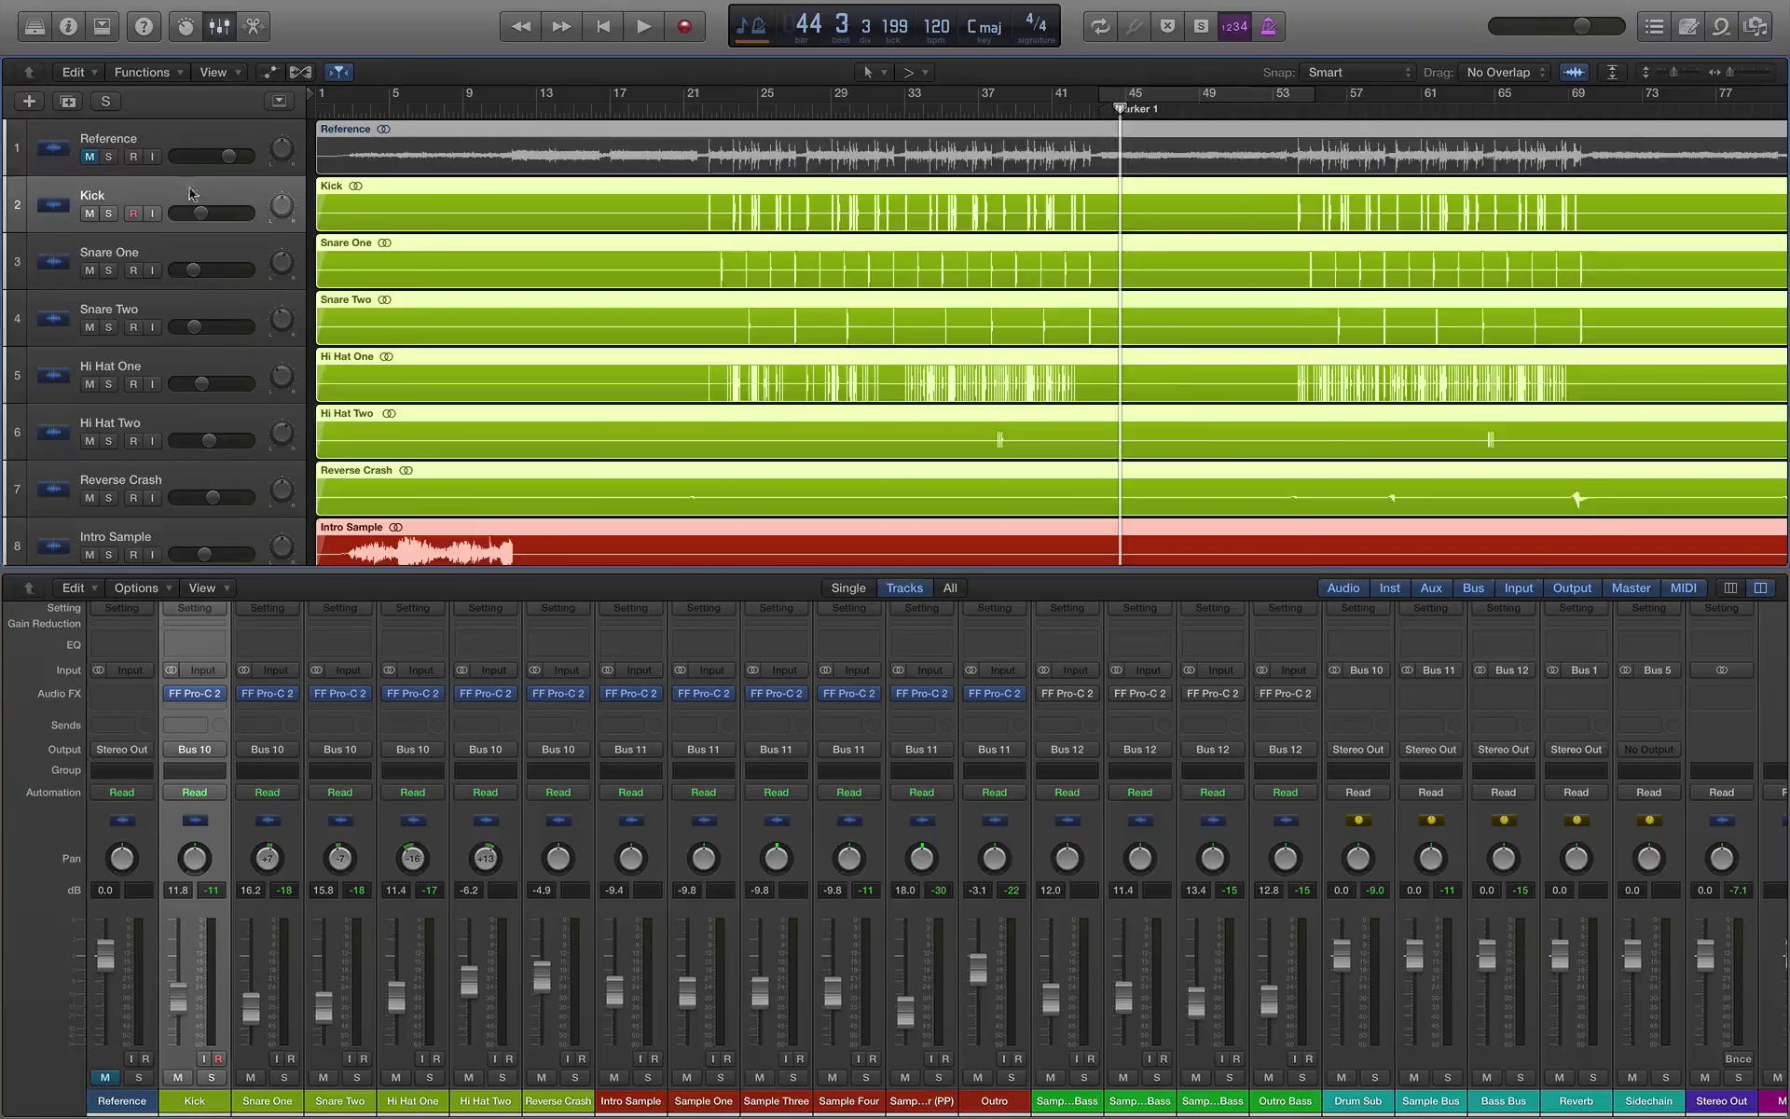
{"action": "scroll", "coordinate": [189, 193], "scroll_direction": "down", "scroll_amount": 6}
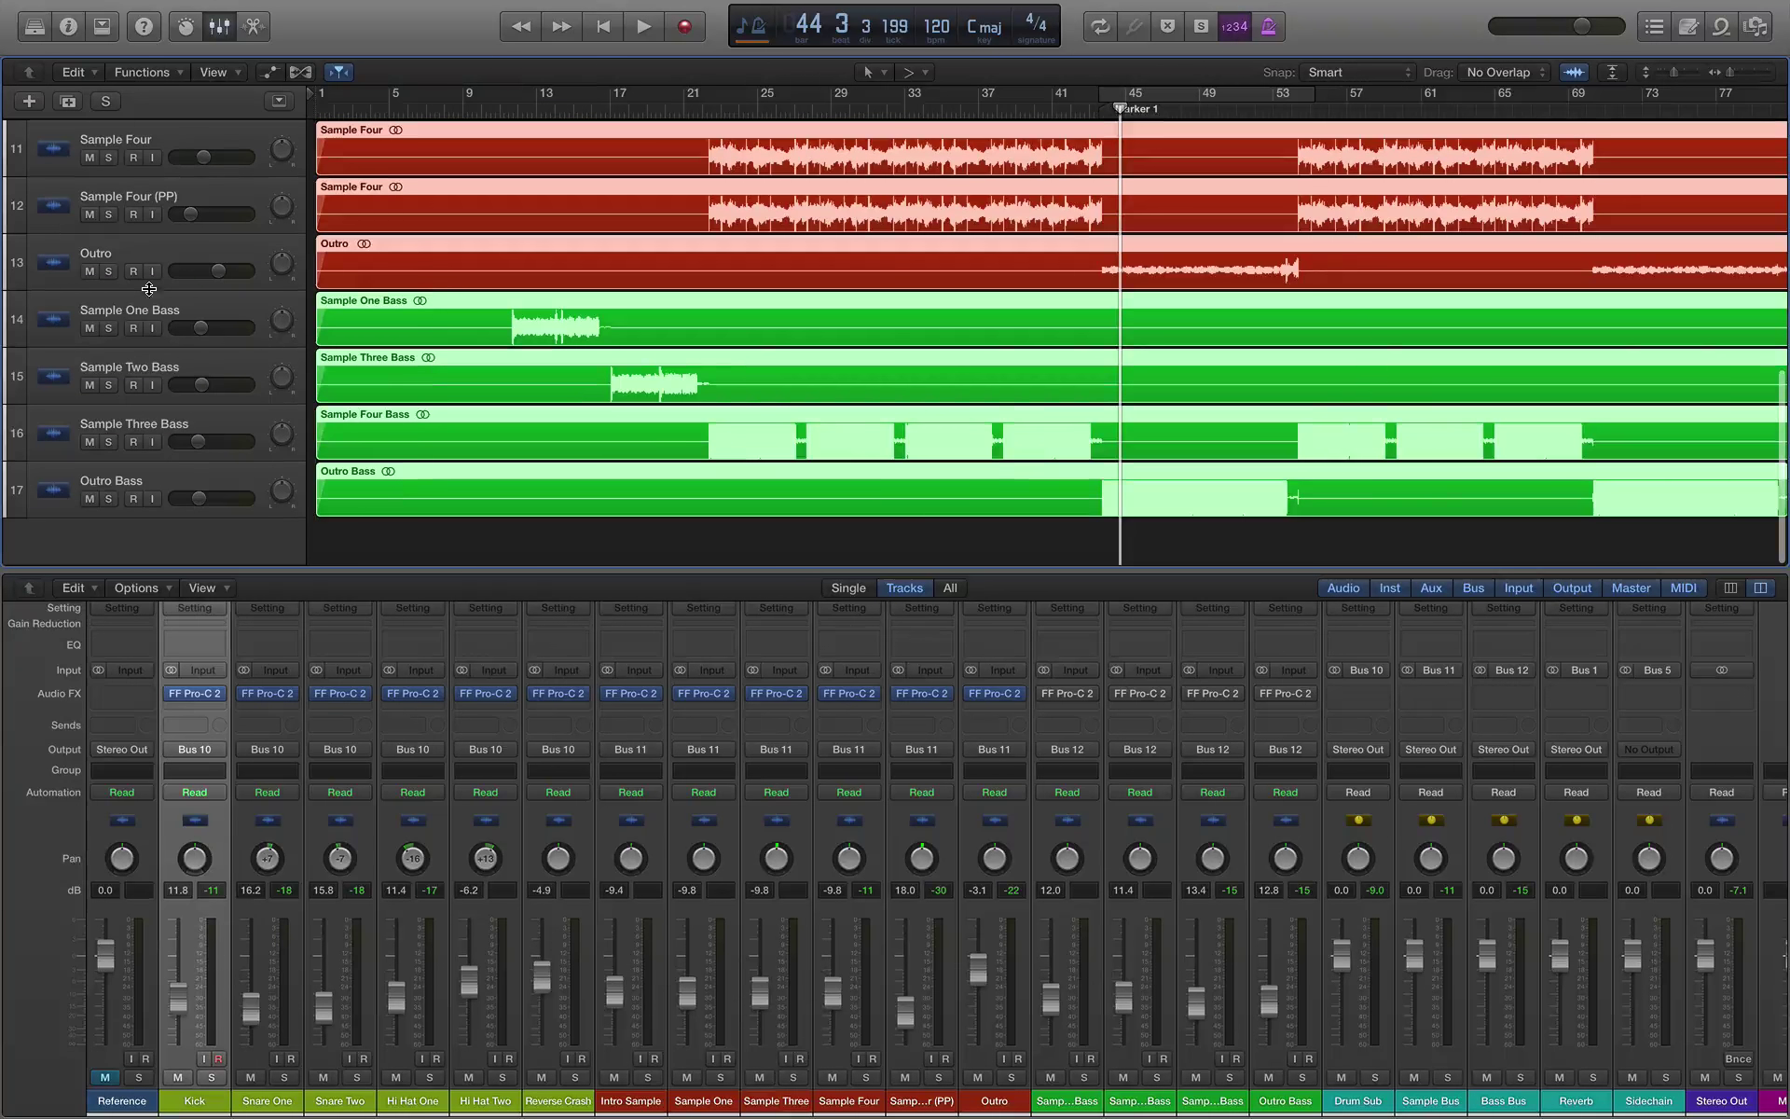
{"action": "left_click", "coordinate": [147, 300]}
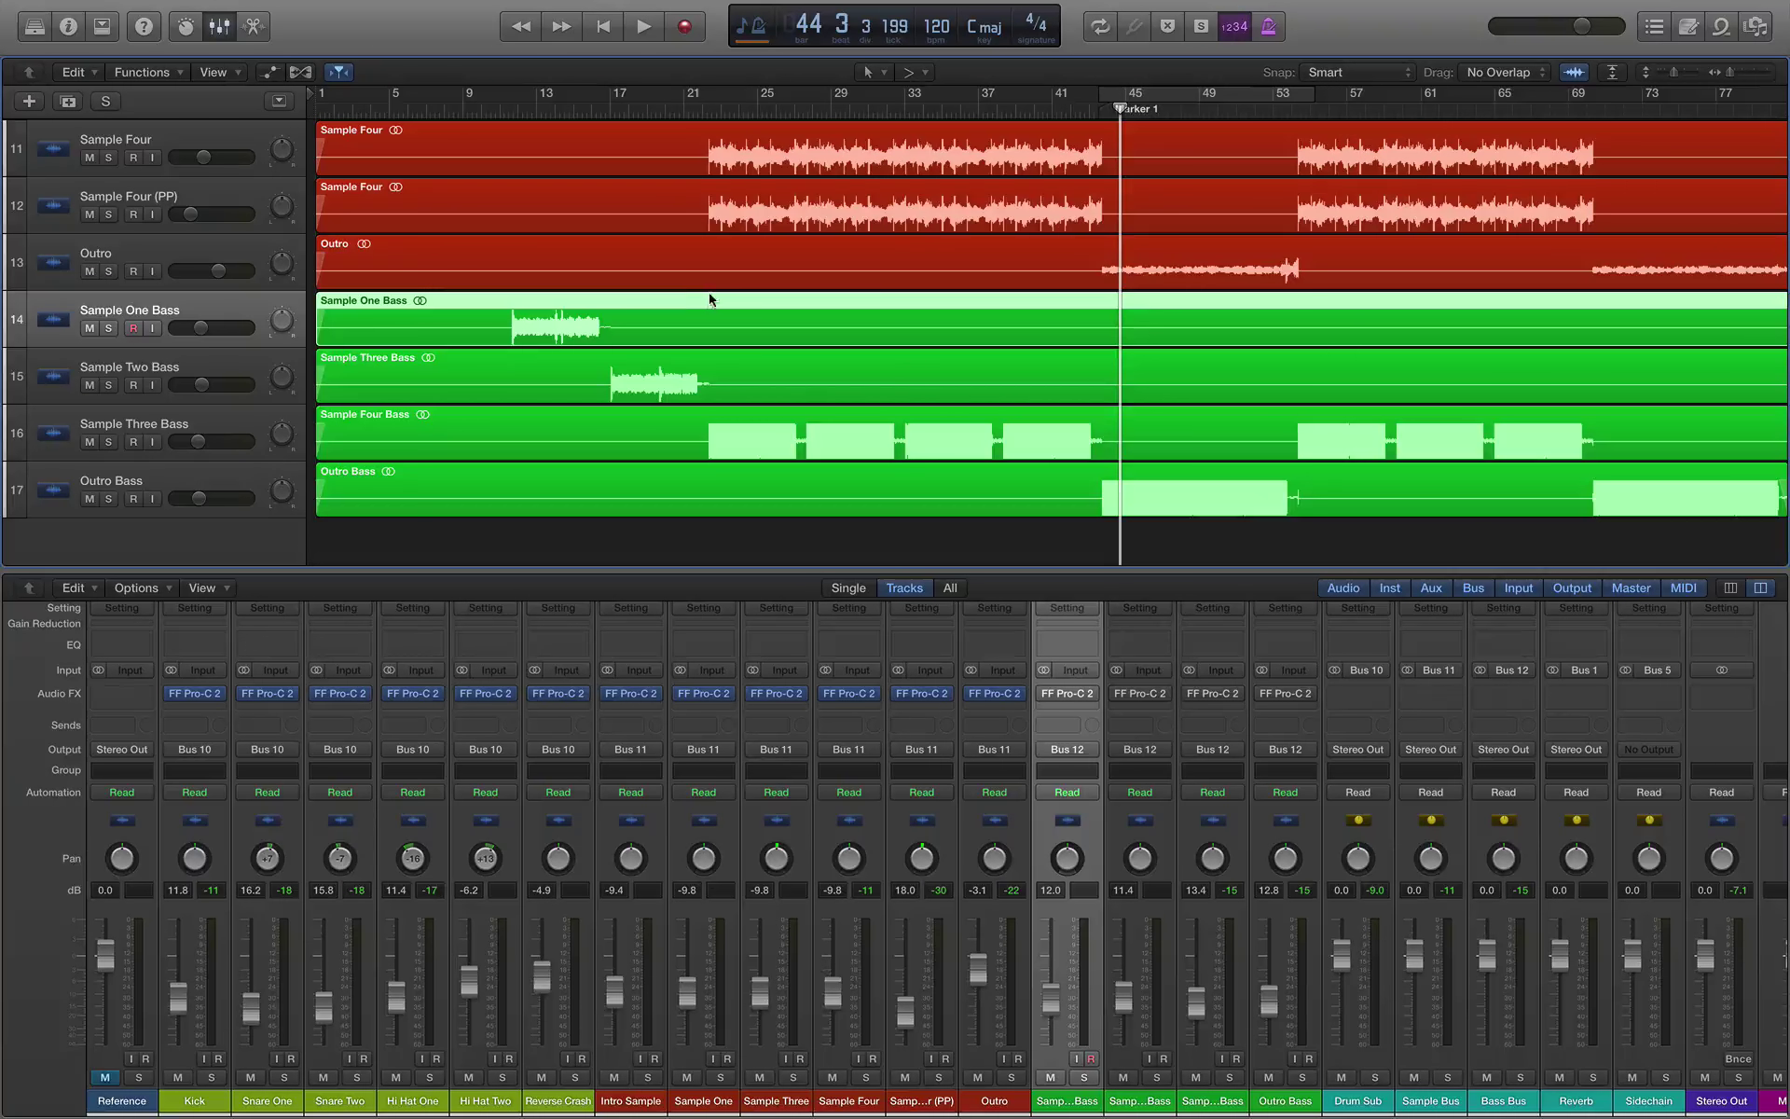
{"action": "left_click", "coordinate": [509, 104]}
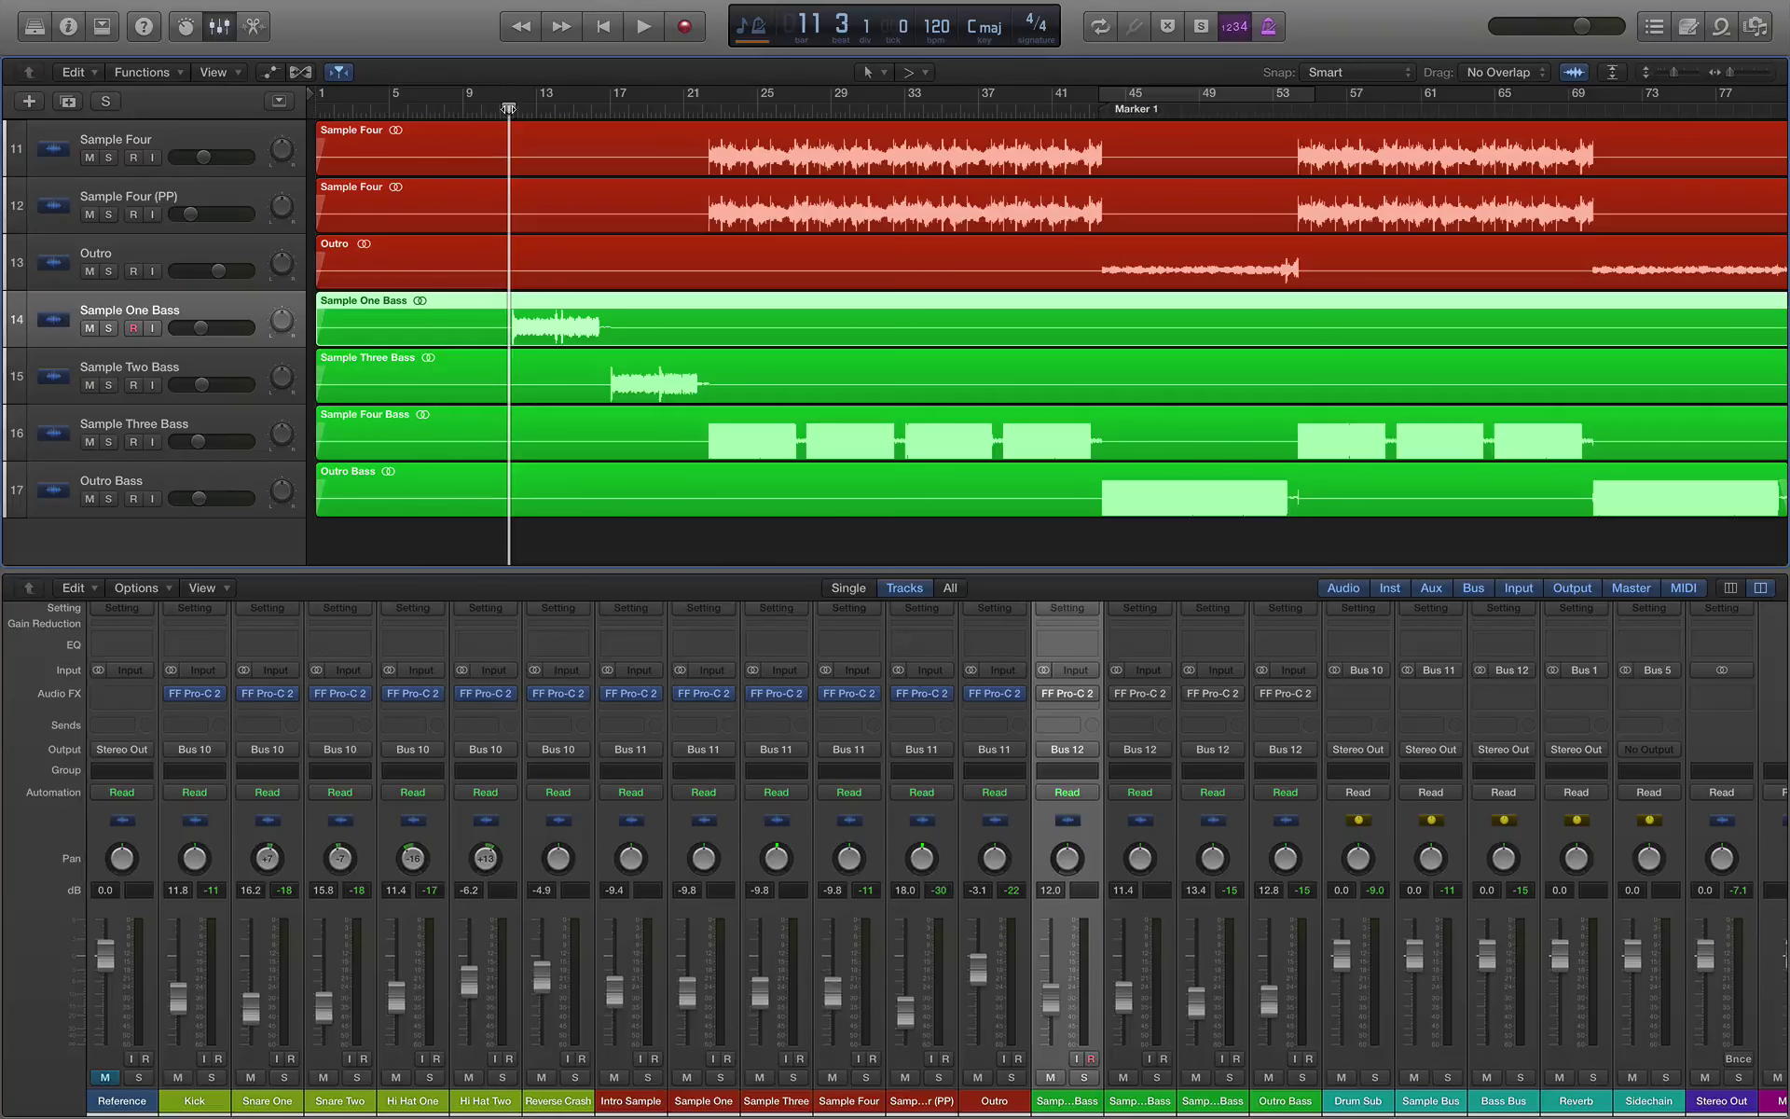
{"action": "key", "text": "space"}
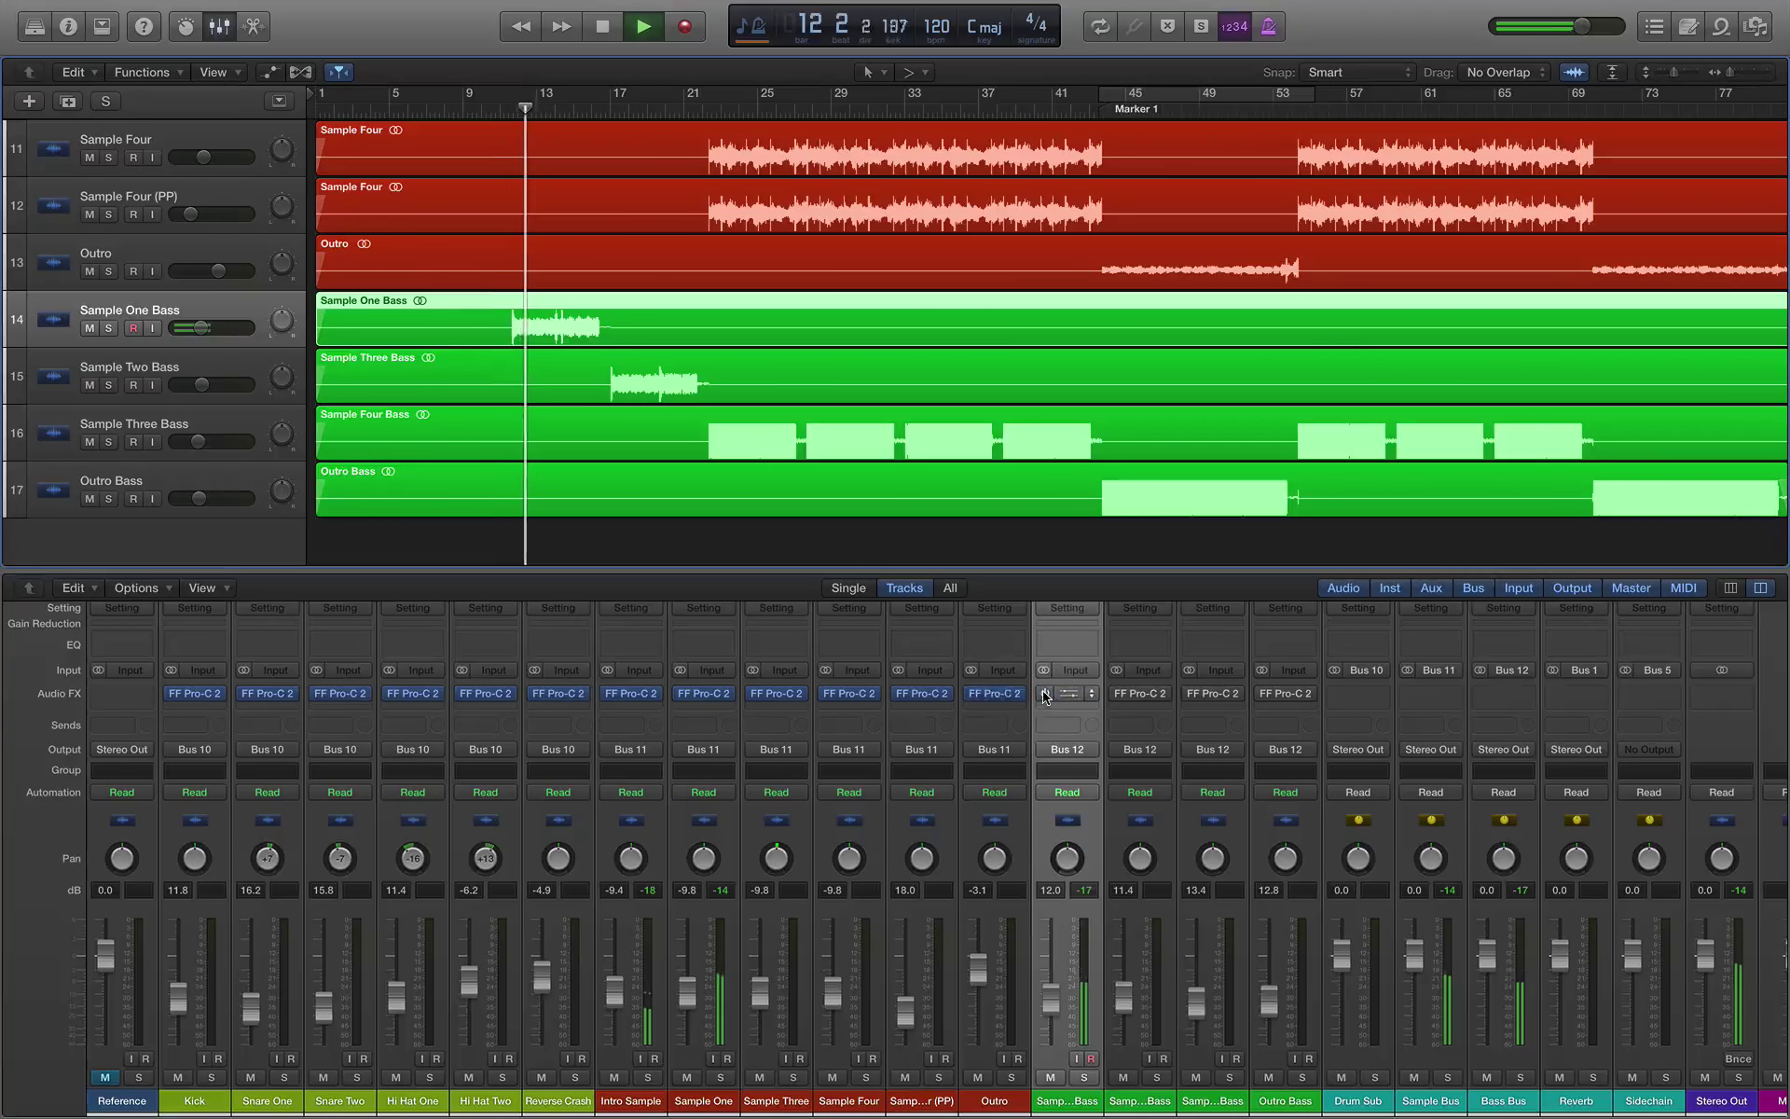
Step: Enable and open the Sample One Bass compressor, solo the track and replay it from about bar 11
{"action": "key", "text": "space"}
{"action": "left_click", "coordinate": [1065, 694]}
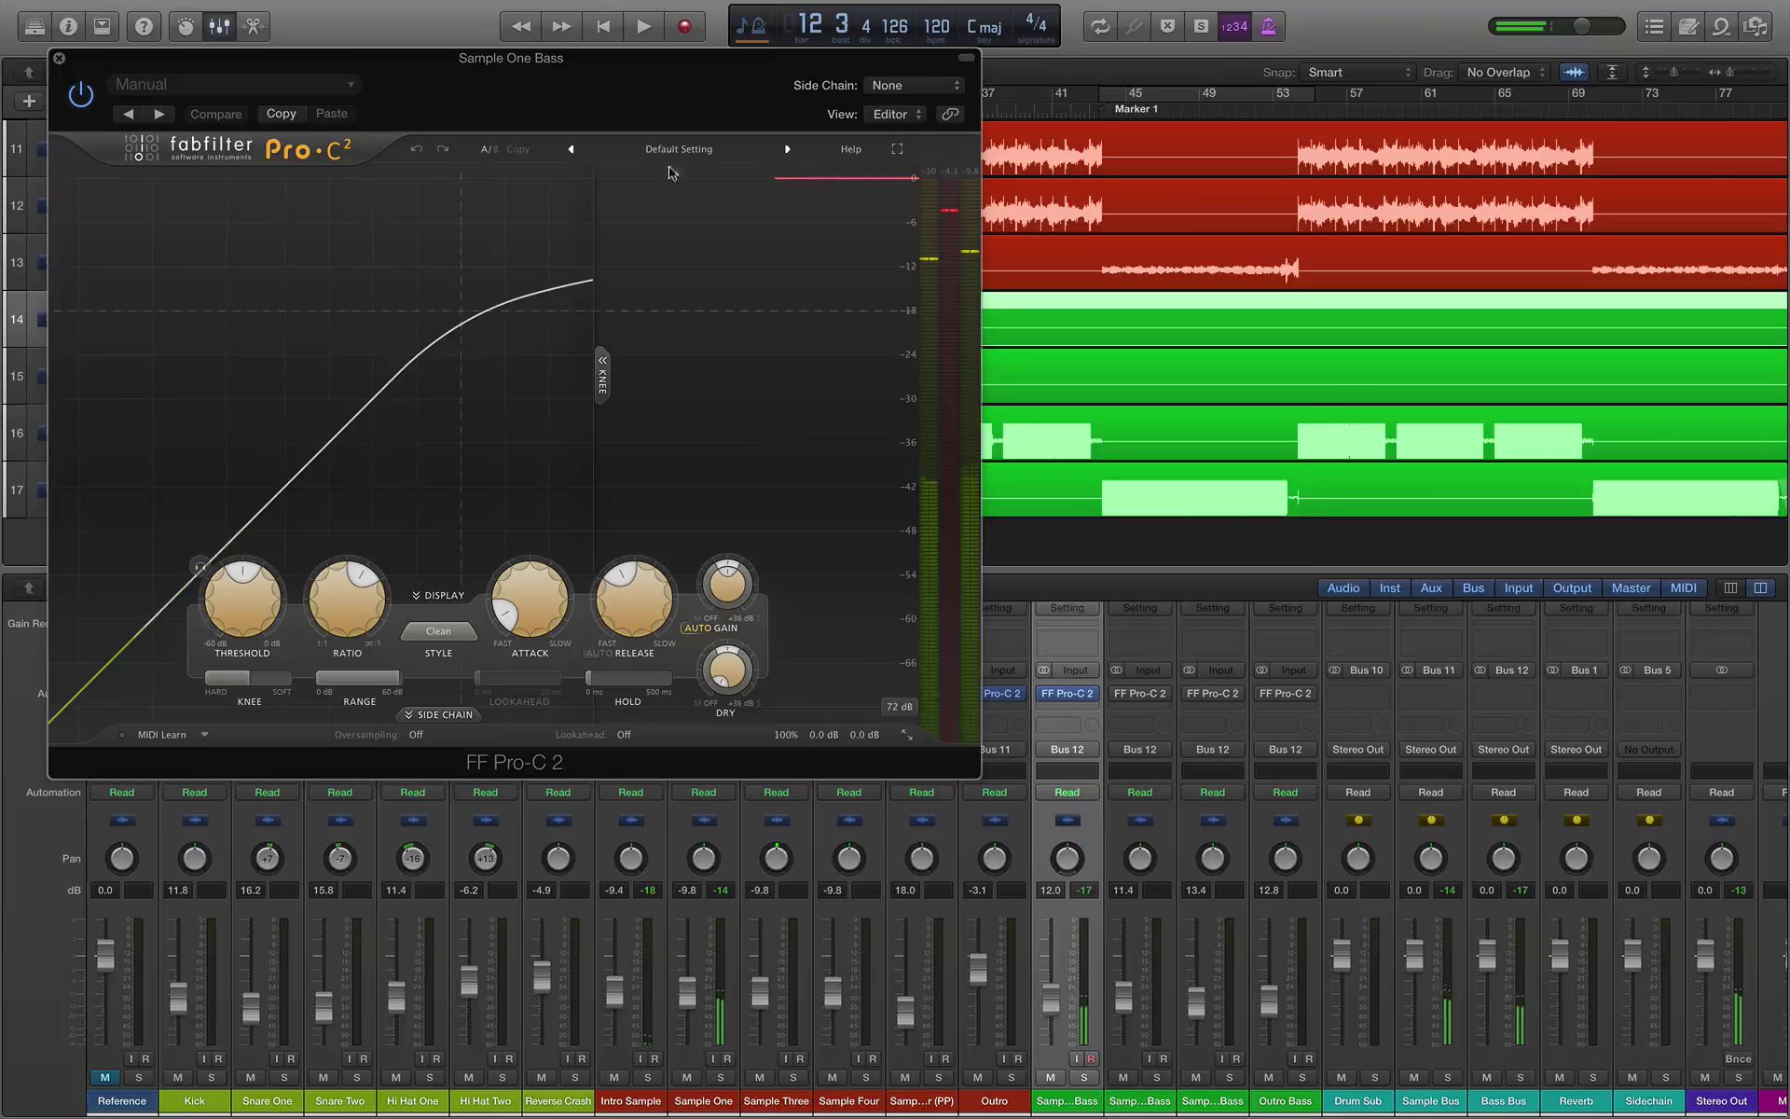
{"action": "left_click_drag", "start_coordinate": [540, 48], "coordinate": [1314, 261]}
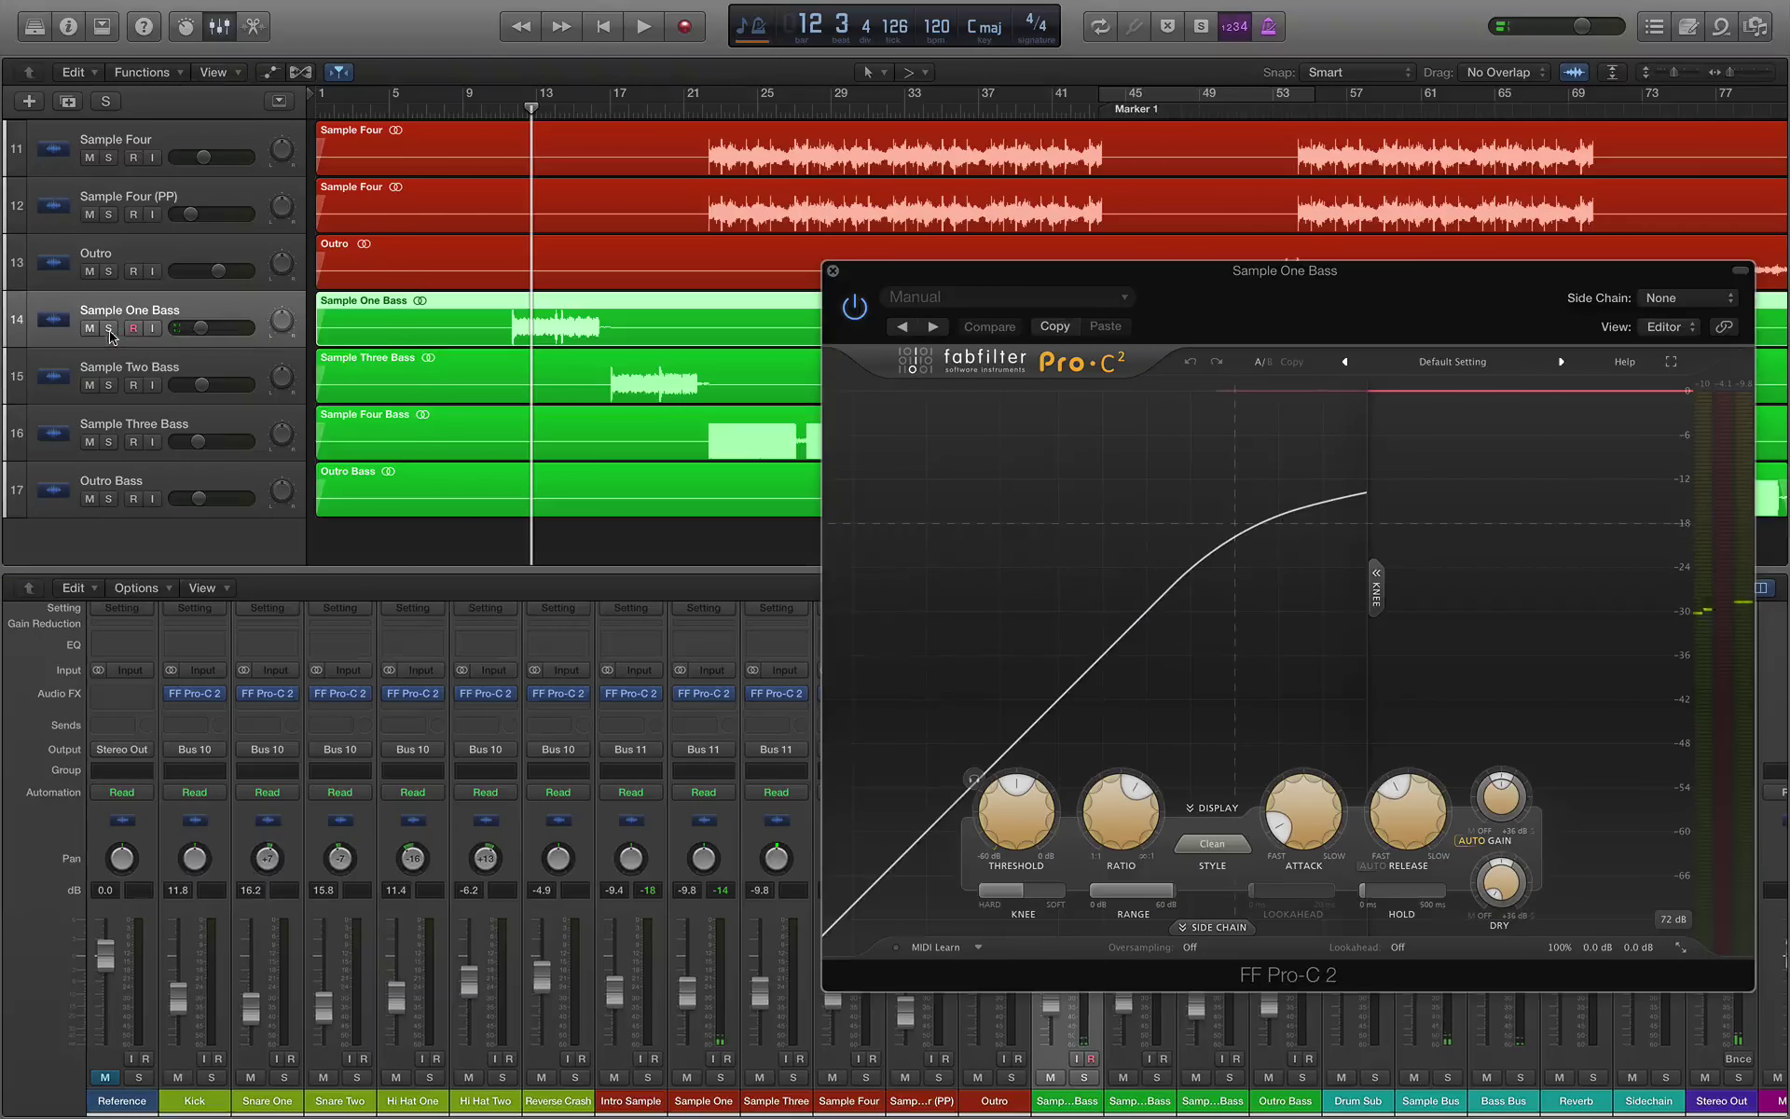
{"action": "left_click", "coordinate": [109, 330]}
{"action": "key", "text": "space"}
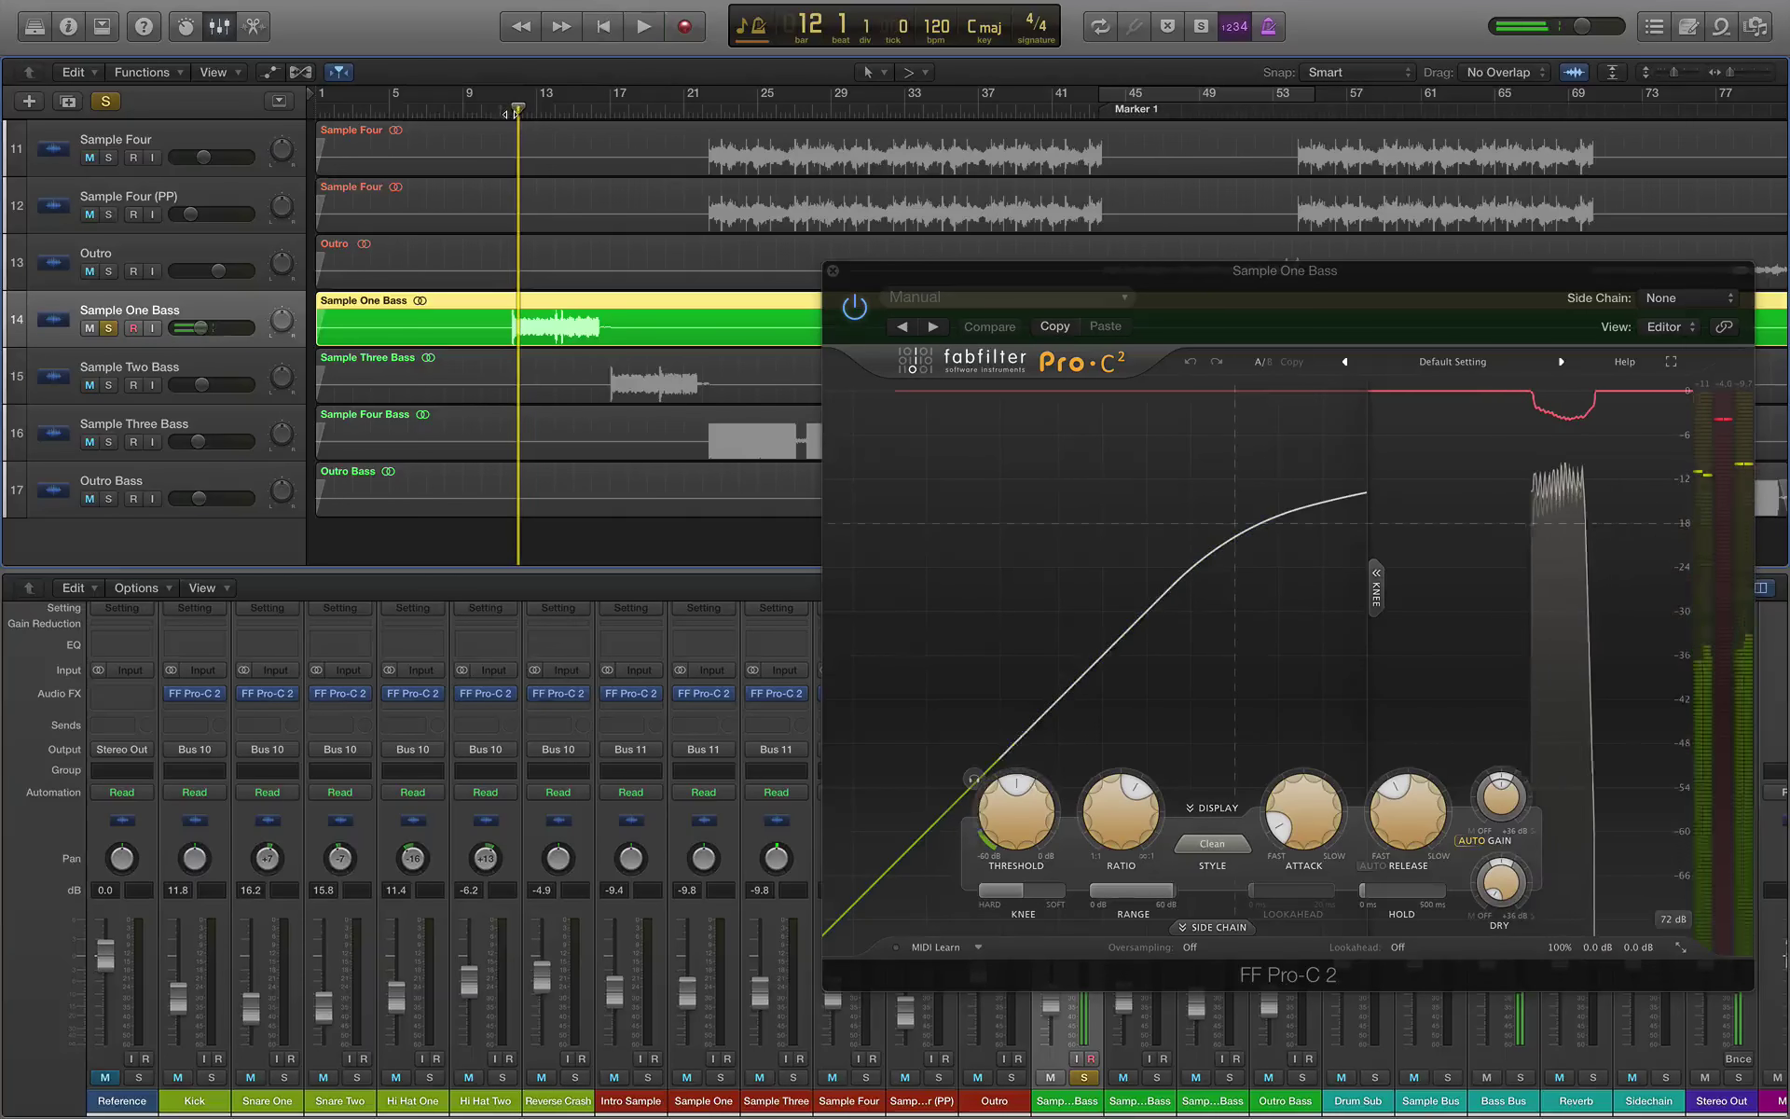
{"action": "left_click", "coordinate": [500, 110]}
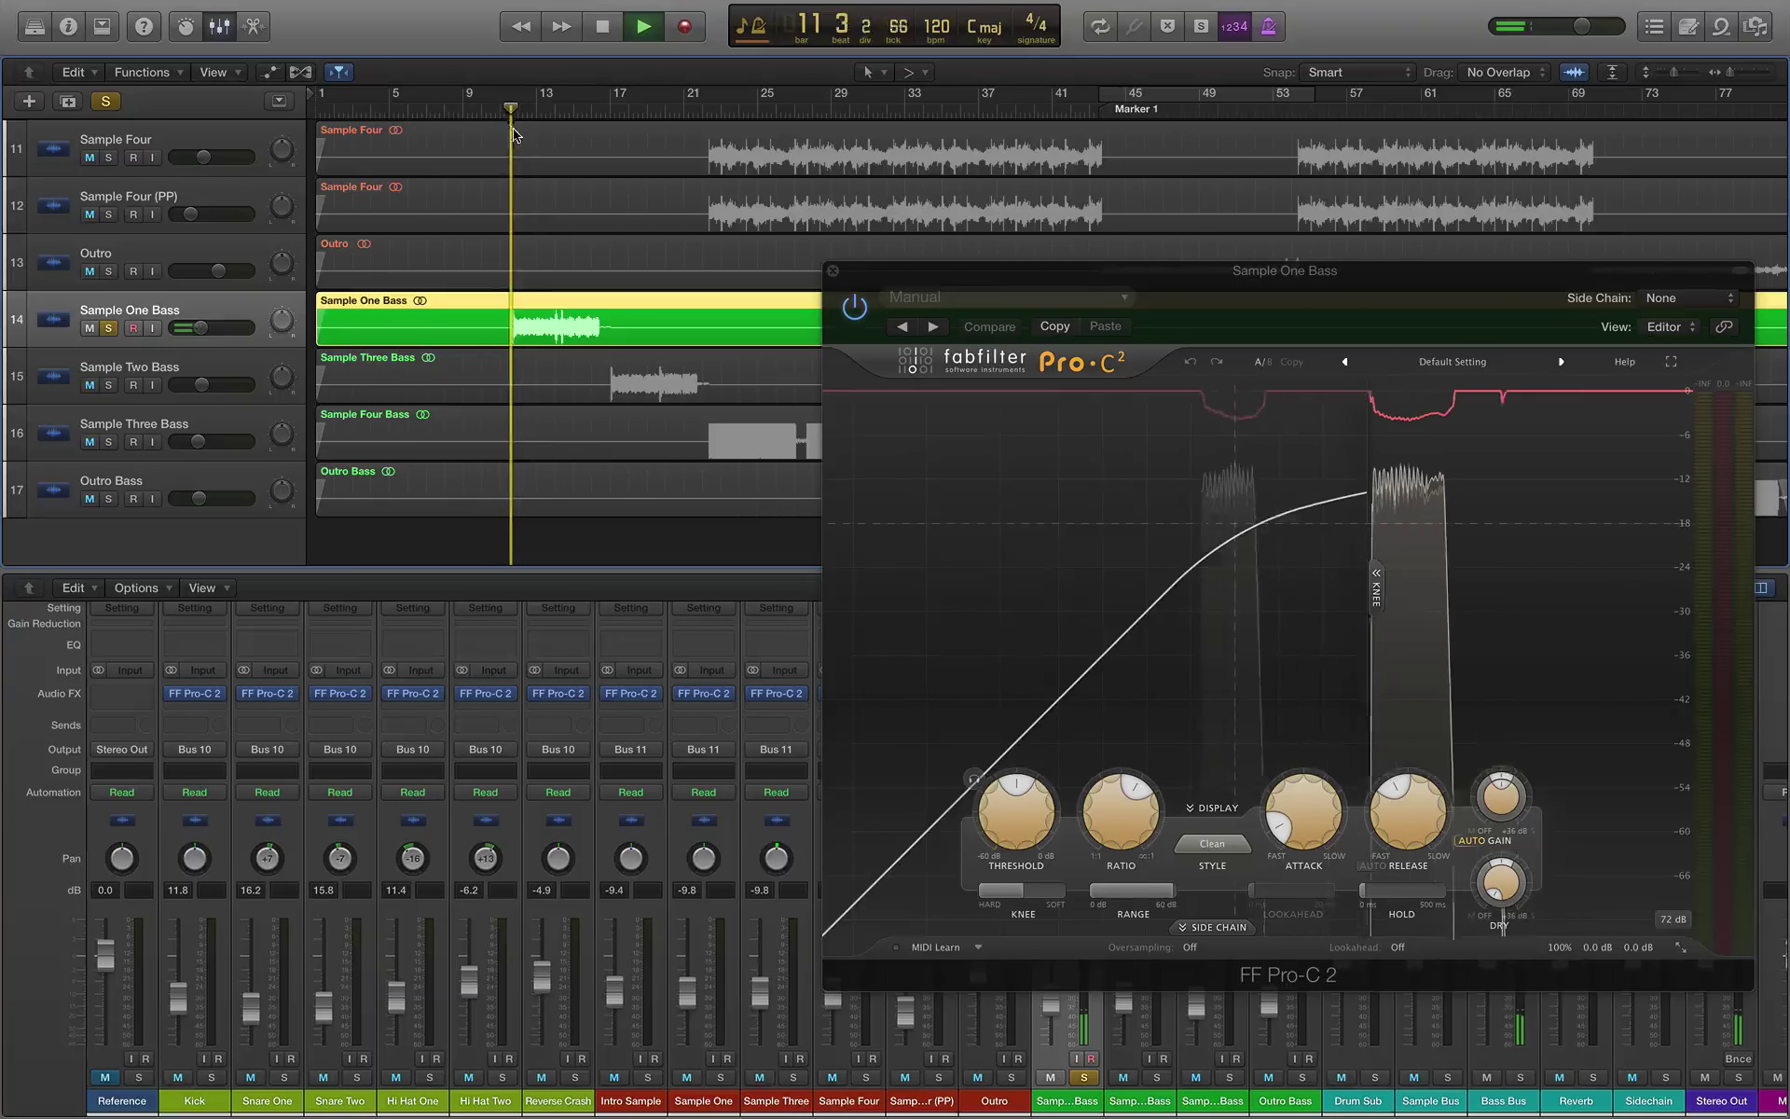
Step: Turn off auto gain in the Sample One Bass compressor and reduce the plug-in window's size
{"action": "left_click_drag", "start_coordinate": [1159, 271], "coordinate": [739, 192]}
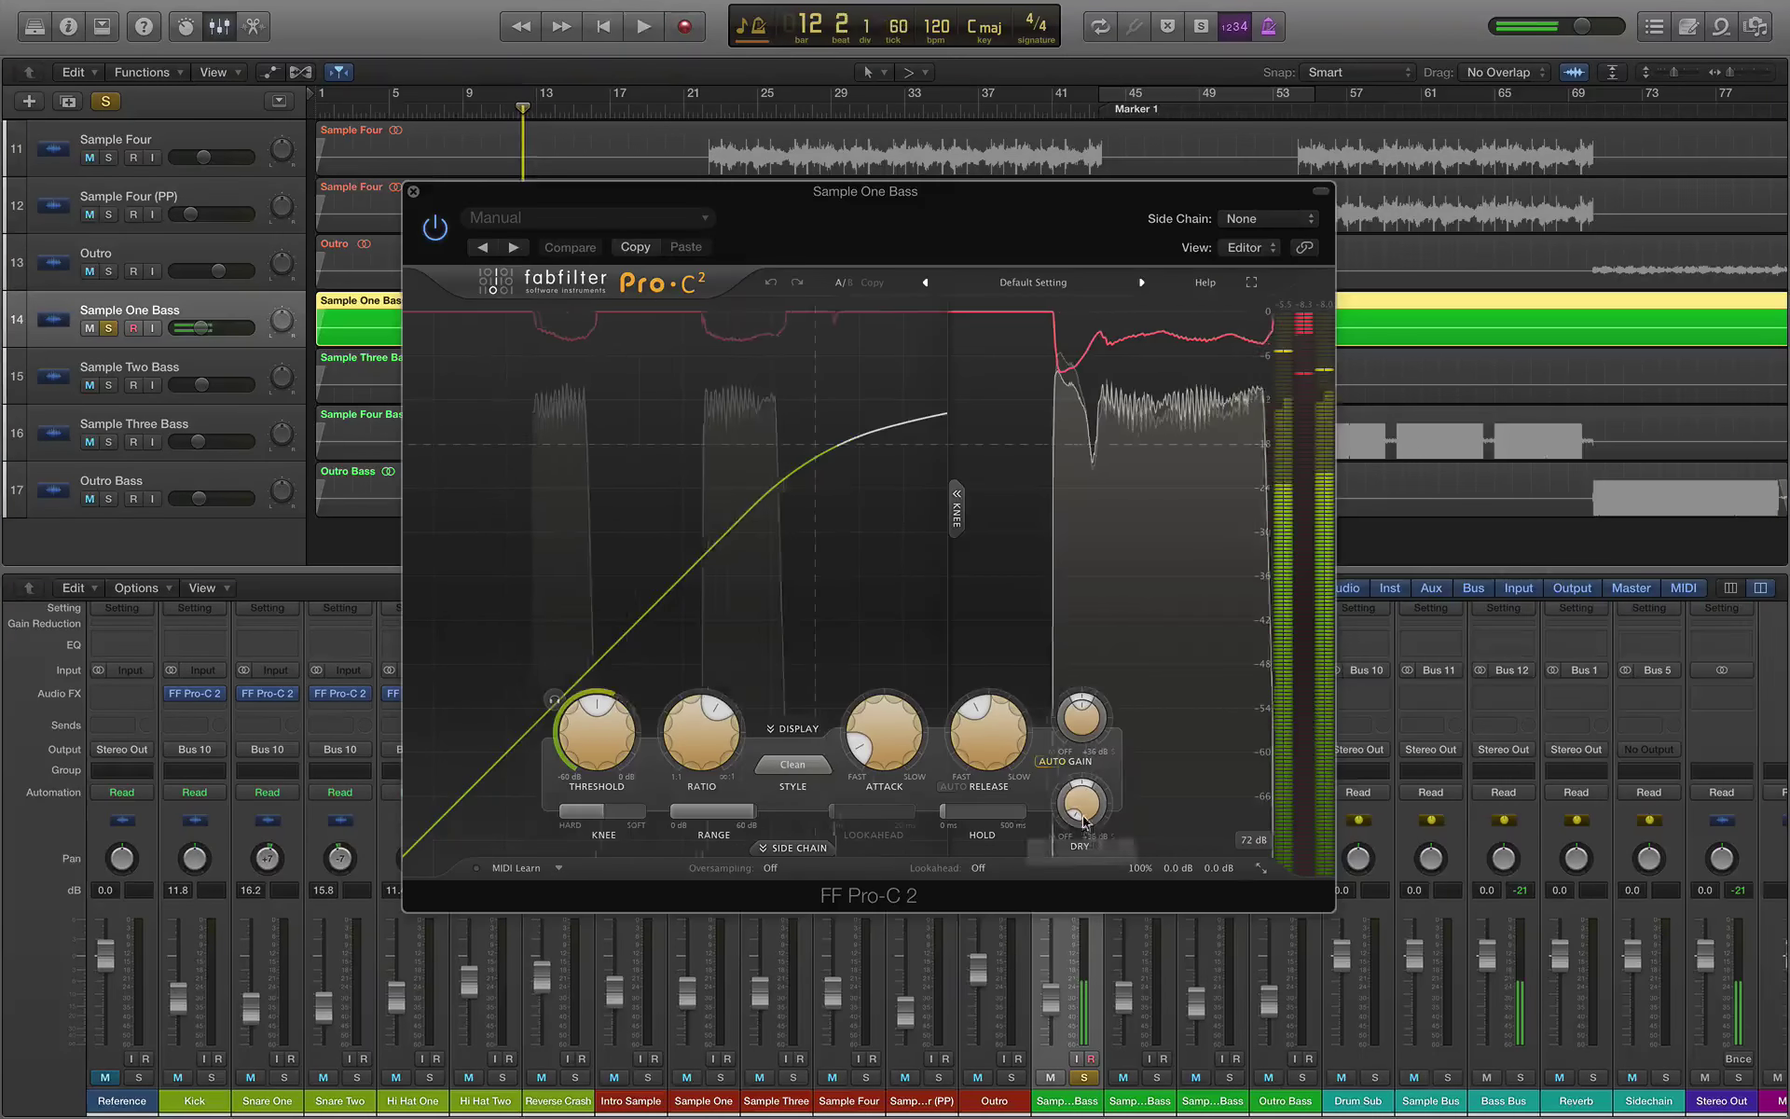
{"action": "left_click", "coordinate": [1059, 763]}
{"action": "left_click", "coordinate": [1261, 866]}
{"action": "left_click", "coordinate": [1285, 902]}
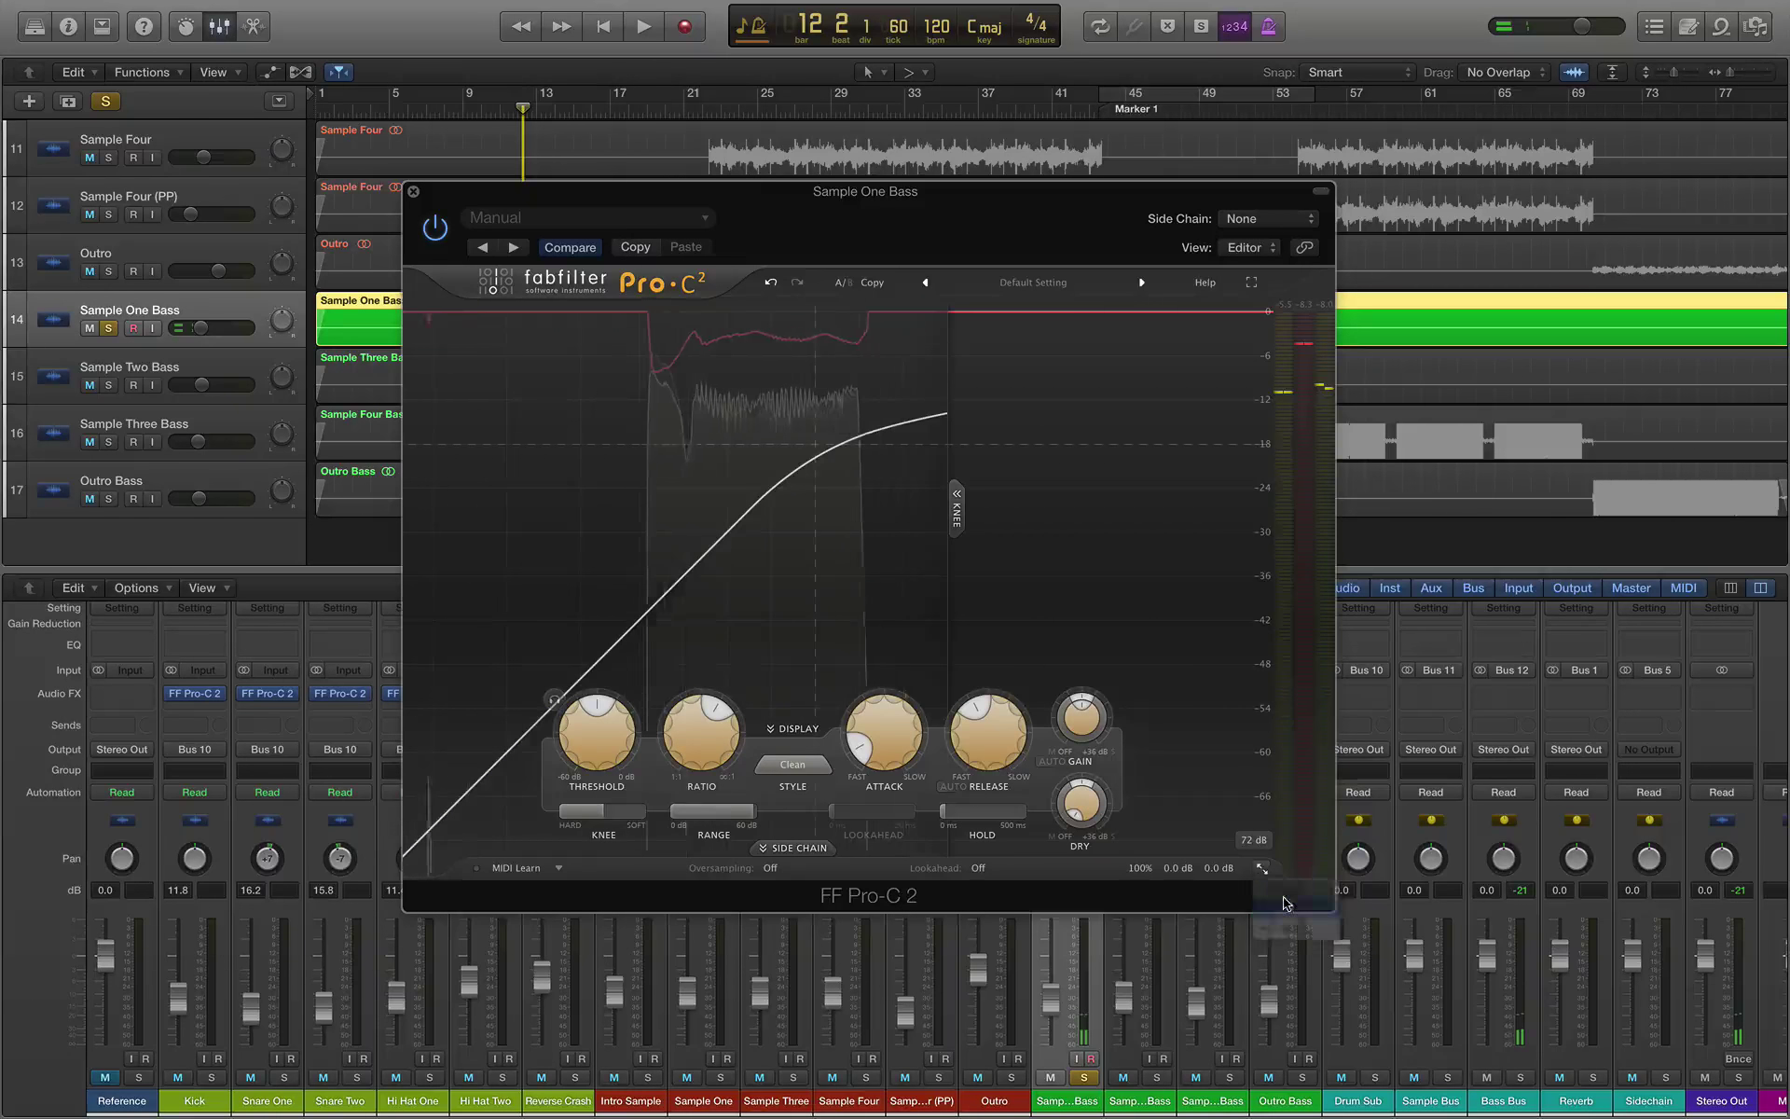
{"action": "left_click_drag", "start_coordinate": [791, 191], "coordinate": [1131, 201]}
Step: Slow the Sample One Bass compressor's attack and release, lower its ratio, harden its knee and raise its threshold during playback
{"action": "key", "text": "space"}
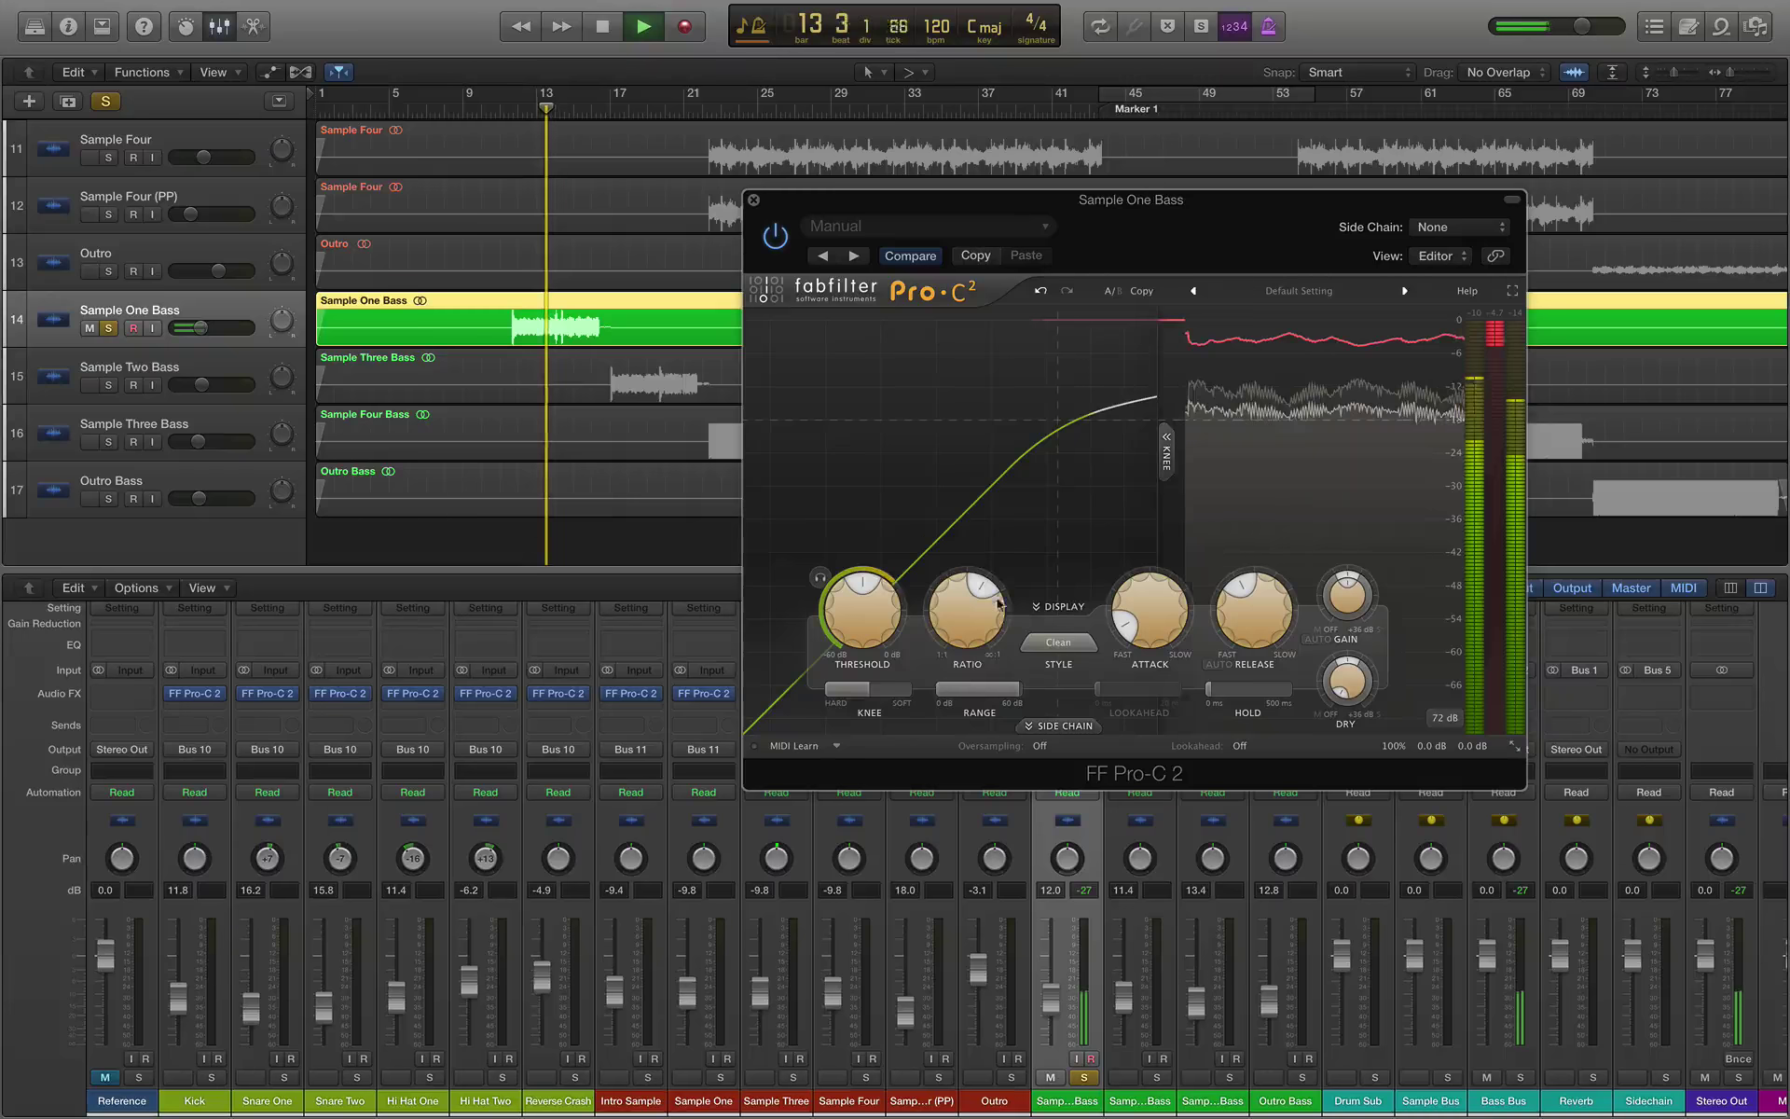
{"action": "mouse_move", "coordinate": [1177, 640]}
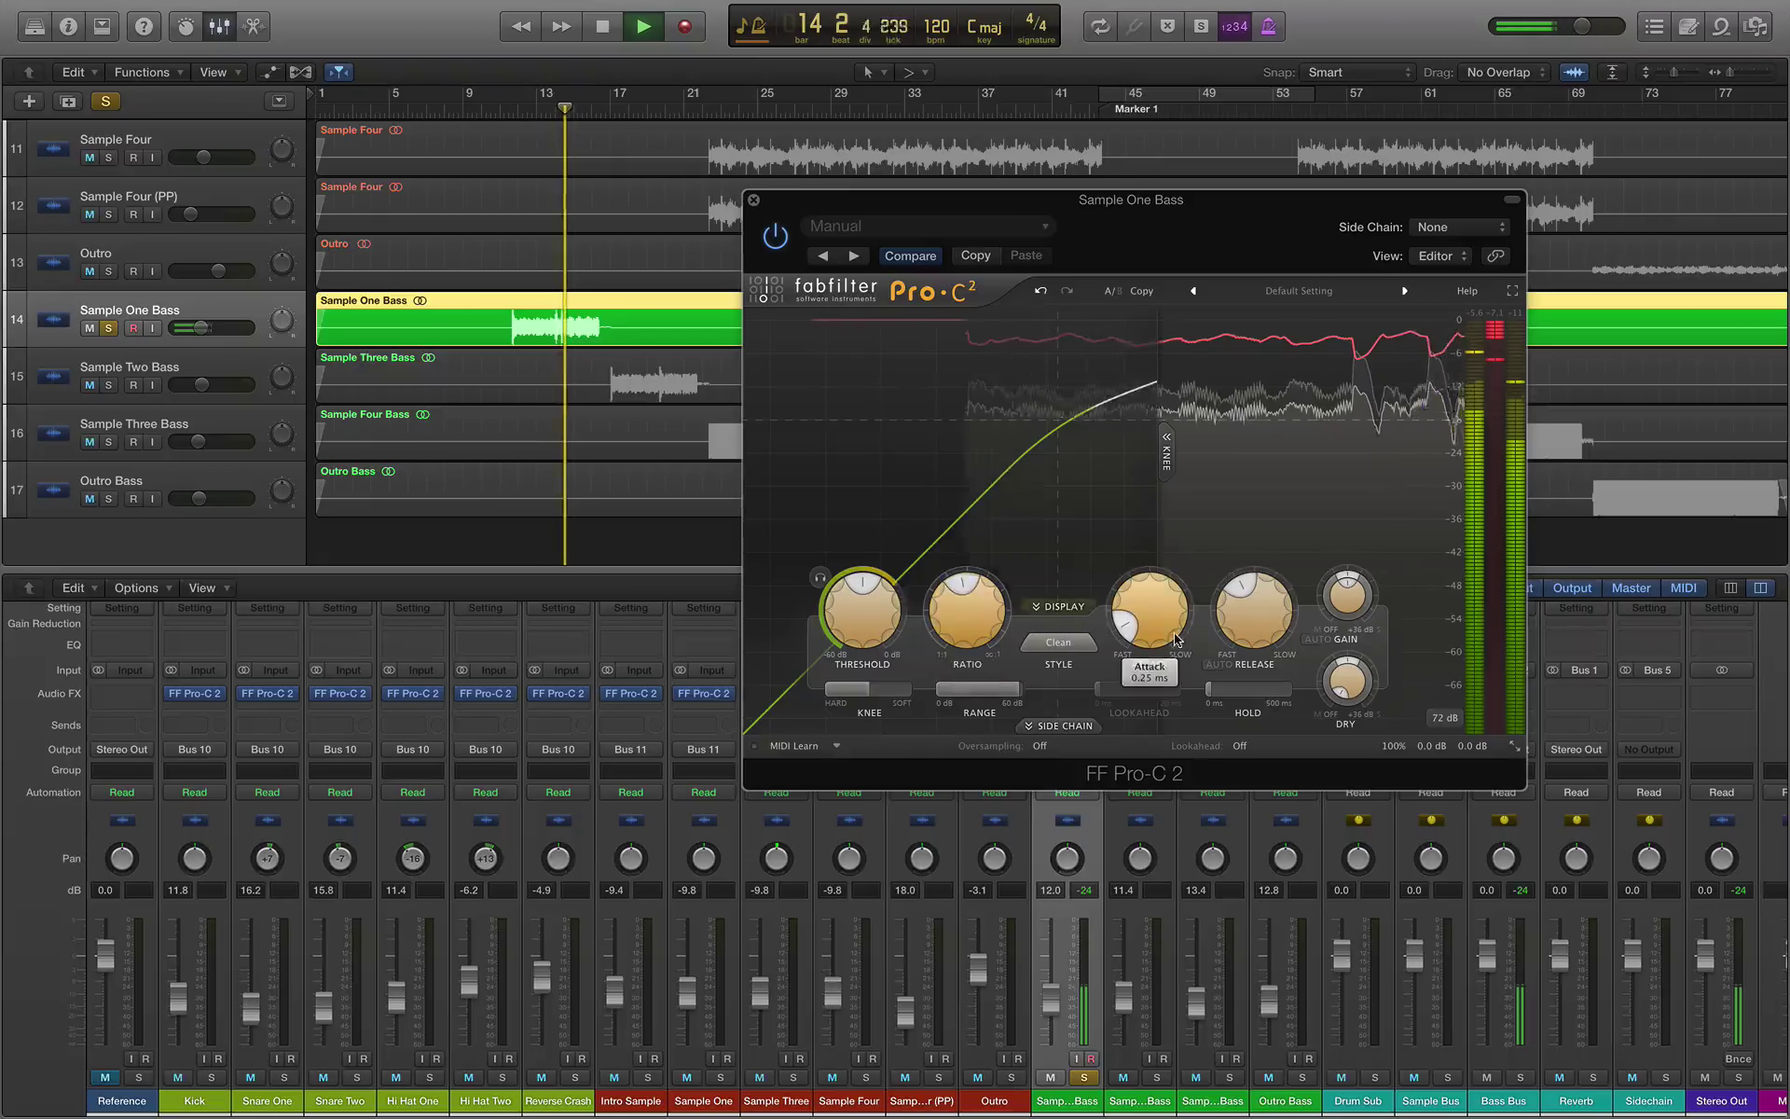
{"action": "left_click_drag", "start_coordinate": [1176, 639], "coordinate": [1156, 593]}
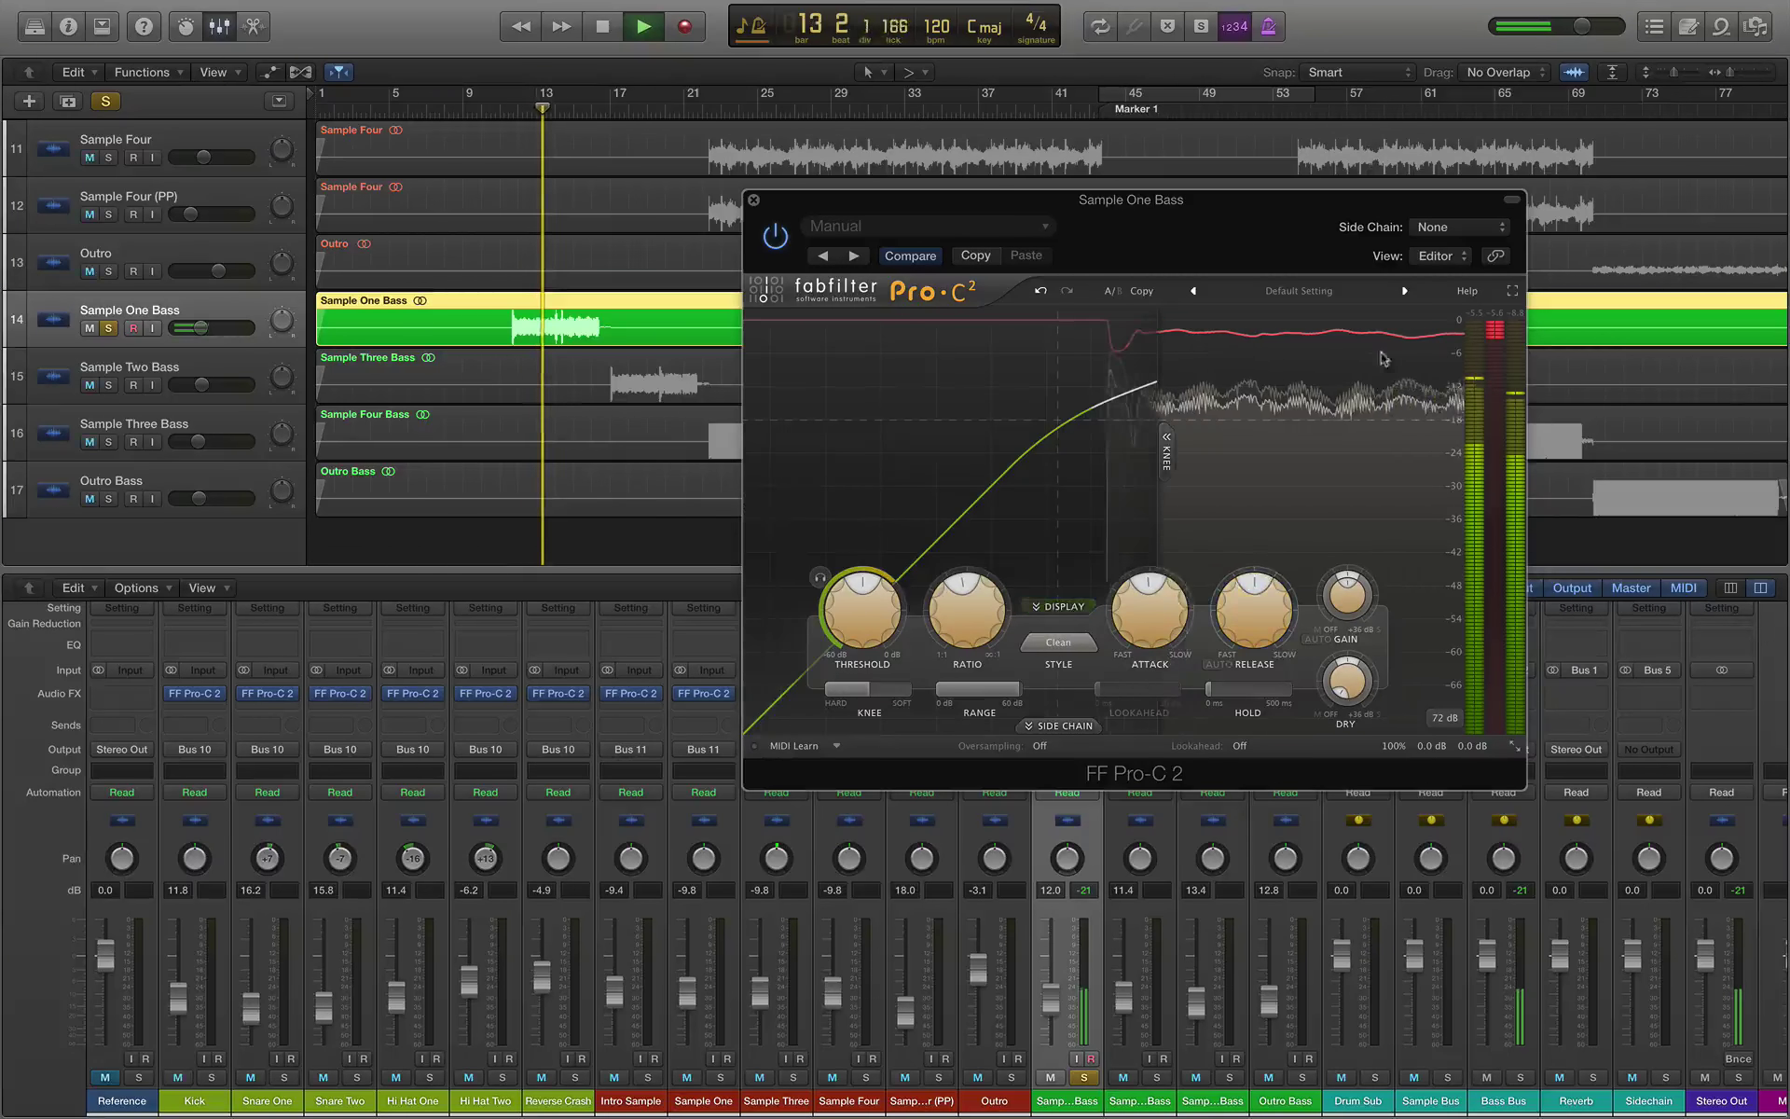
{"action": "mouse_move", "coordinate": [867, 588]}
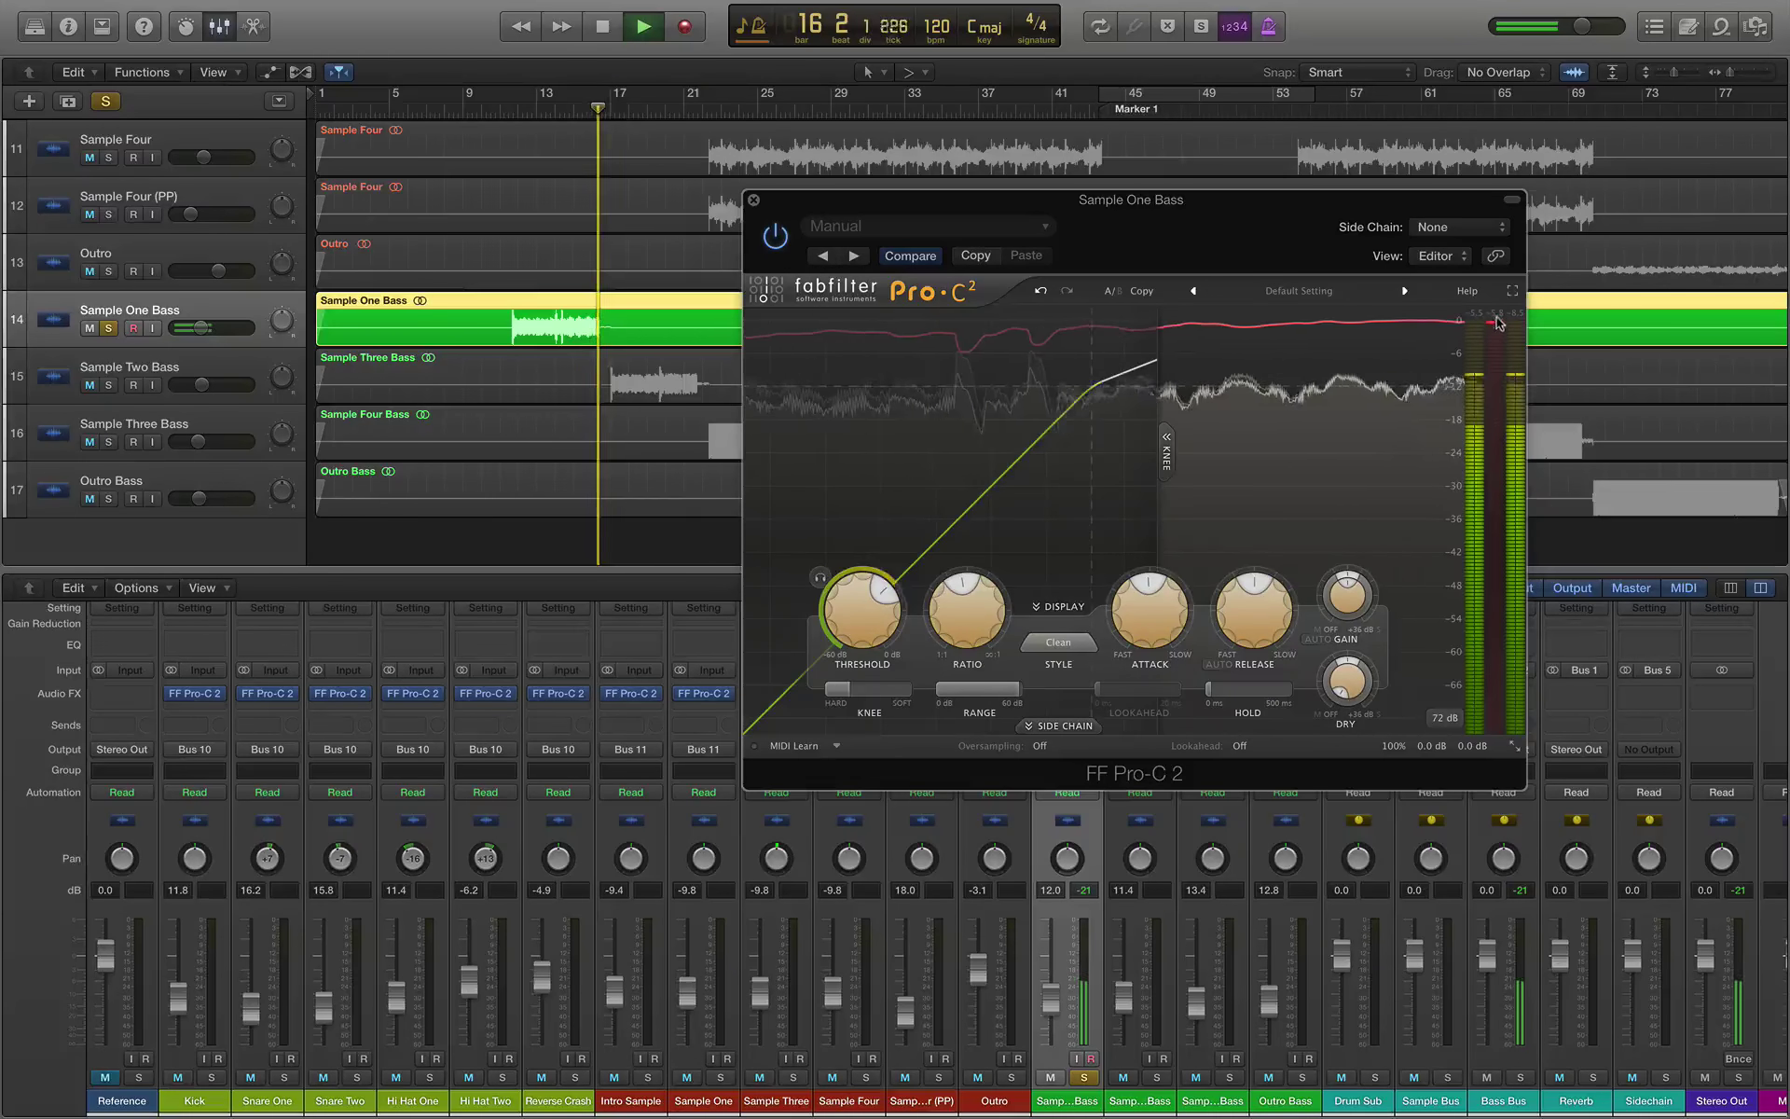
{"action": "left_click", "coordinate": [515, 146]}
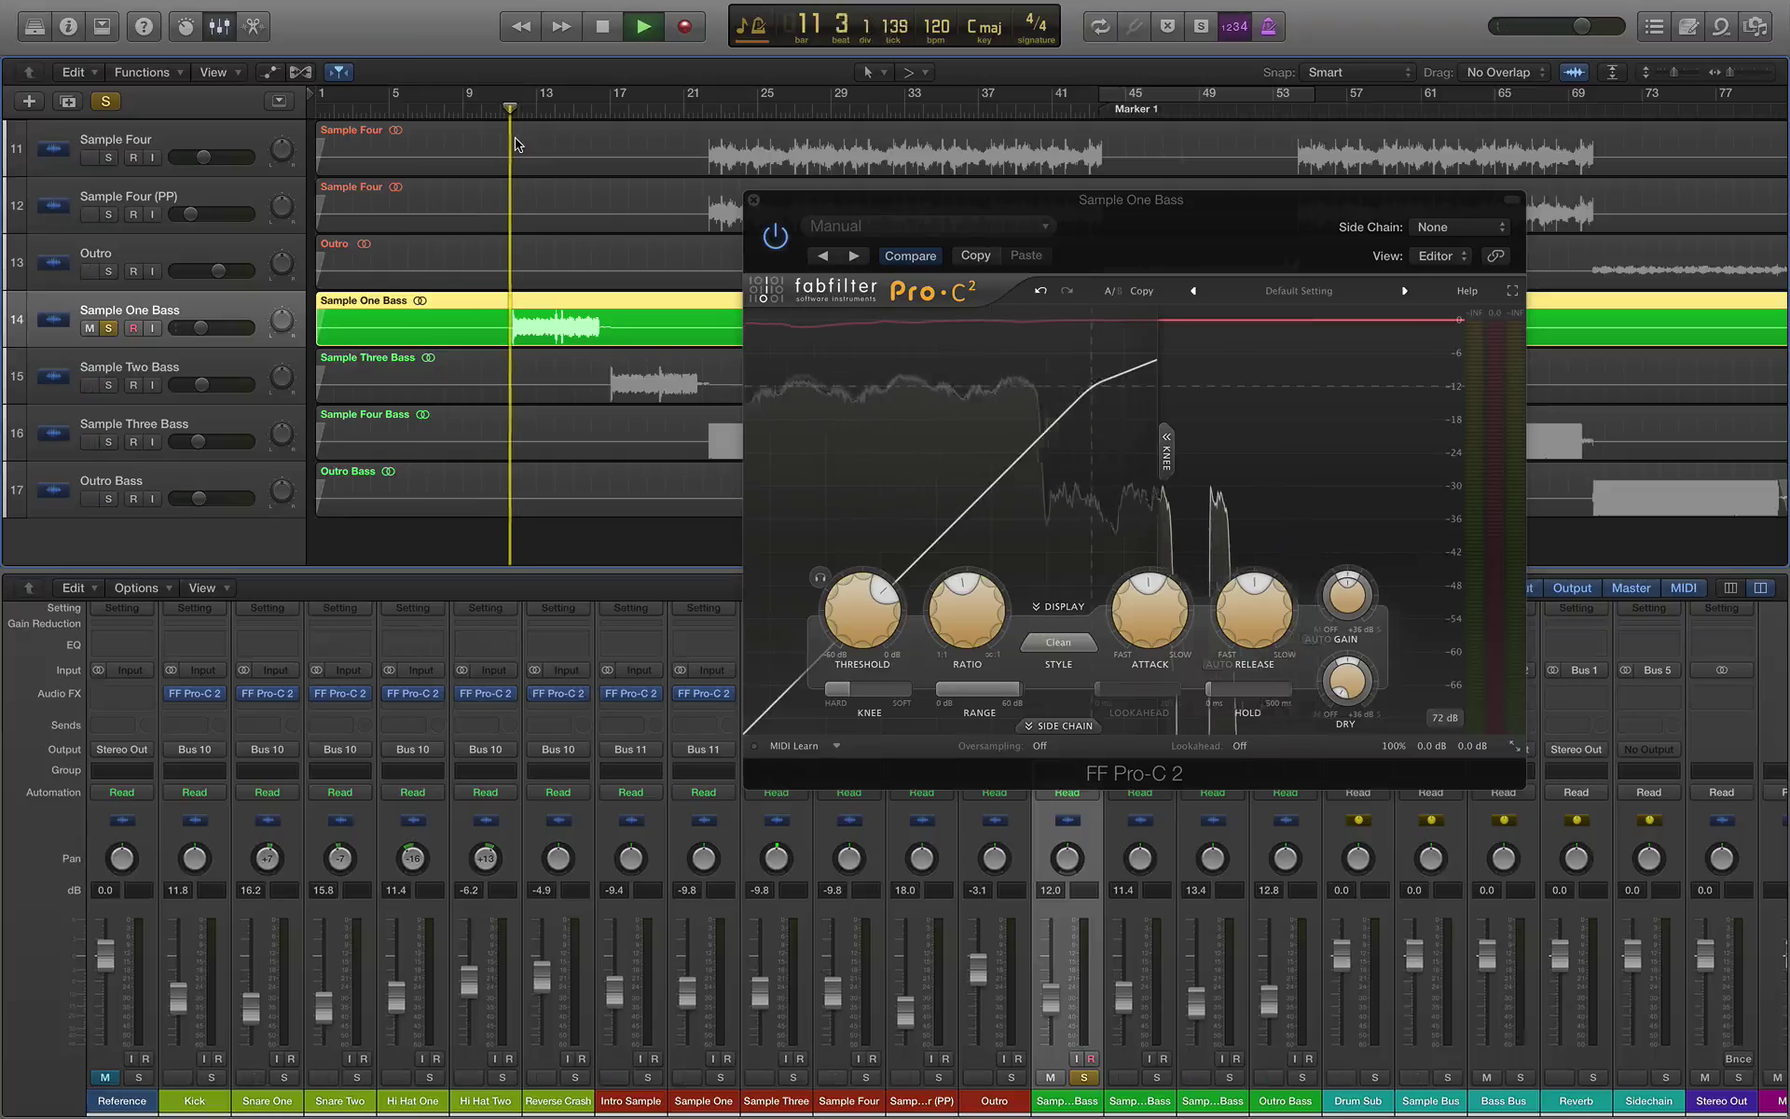
Step: Unsolo Sample One Bass and fine-tune its compressor to a threshold of about -13.5 dB and an attack of about 40 ms
{"action": "left_click", "coordinate": [109, 328]}
{"action": "left_click_drag", "start_coordinate": [1149, 225], "coordinate": [1042, 267]}
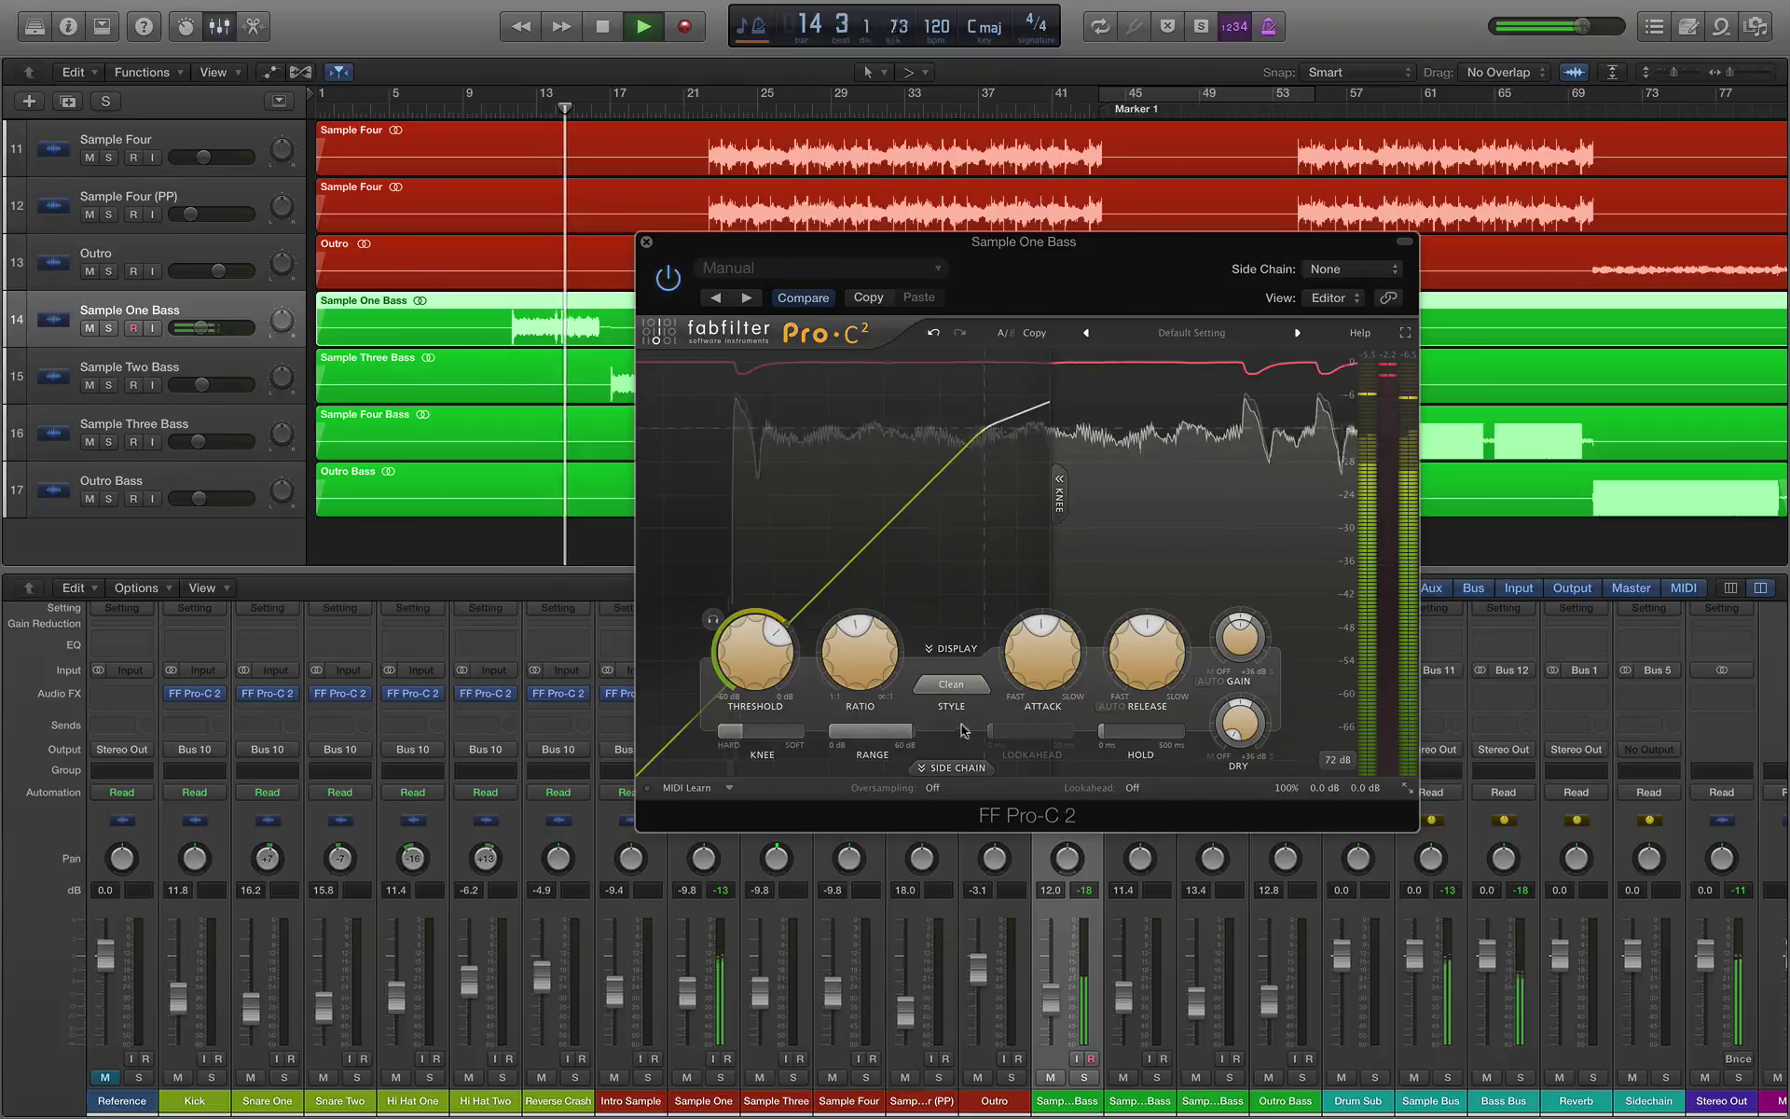
{"action": "left_click_drag", "start_coordinate": [779, 637], "coordinate": [783, 634]}
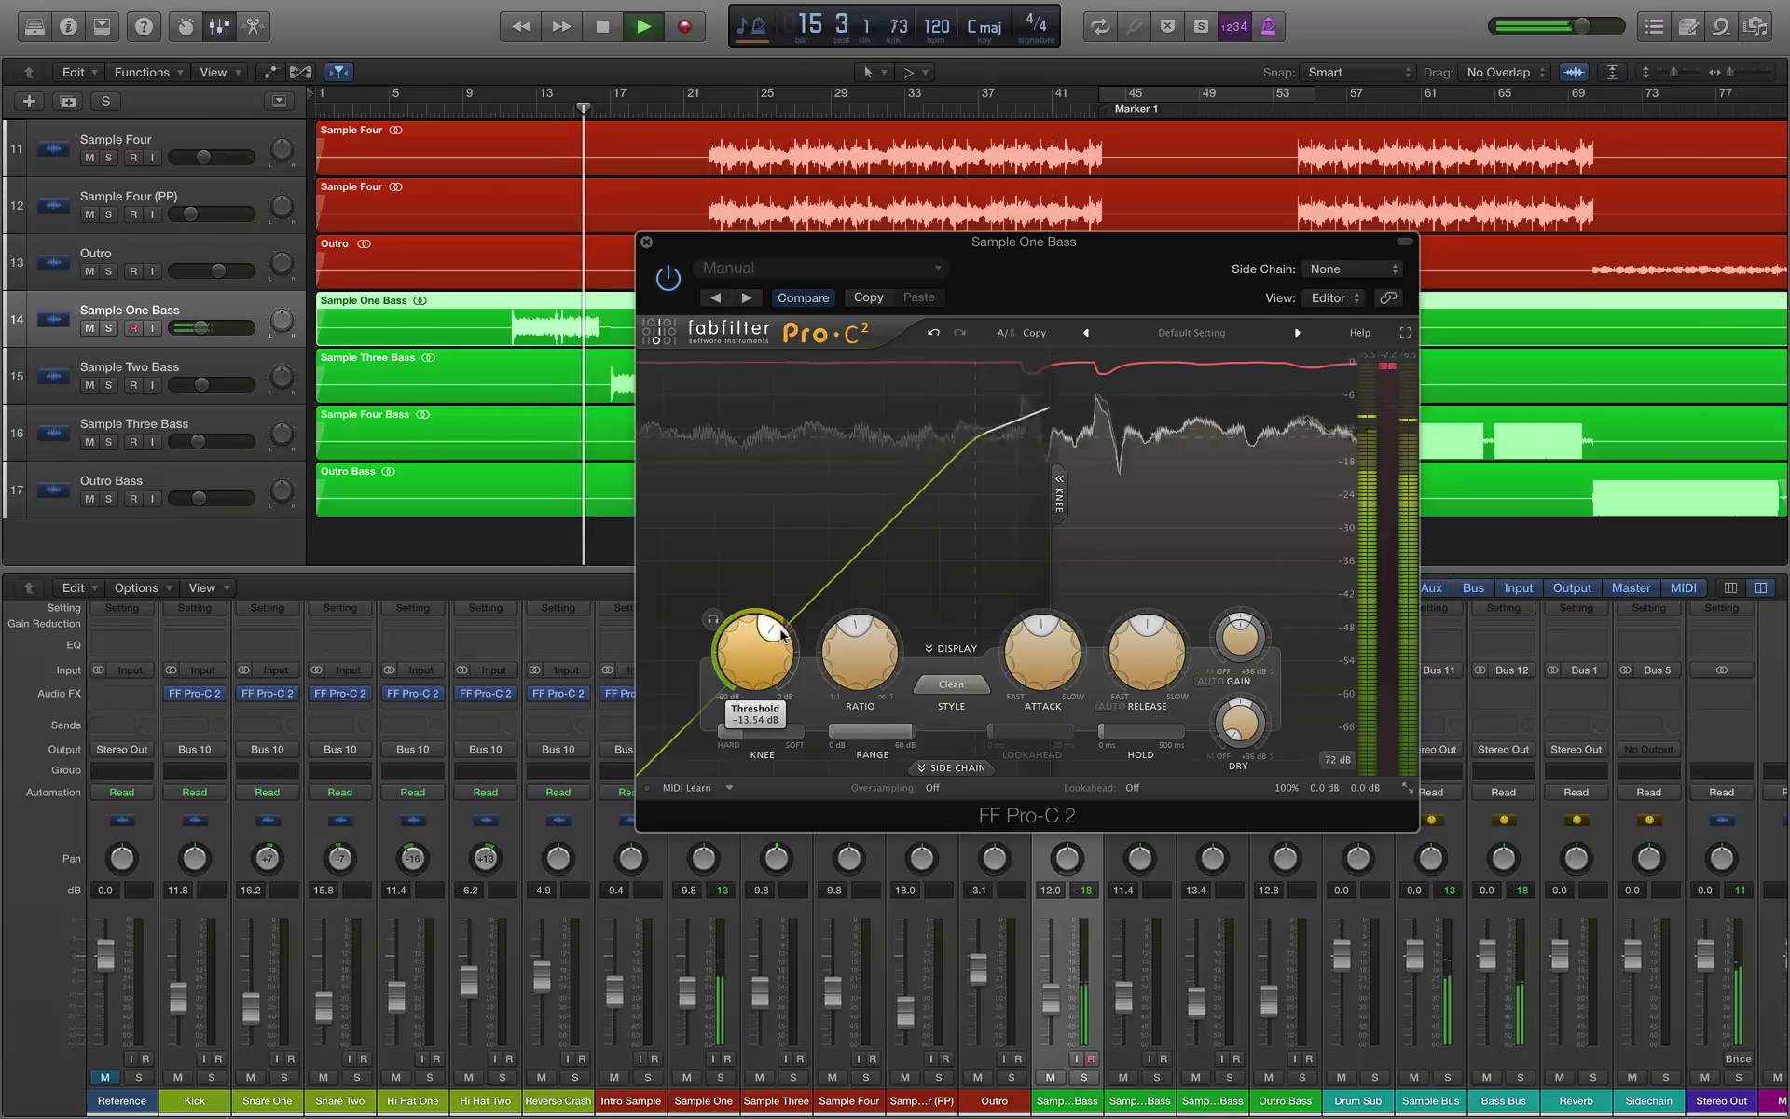
{"action": "left_click_drag", "start_coordinate": [1048, 630], "coordinate": [1052, 626]}
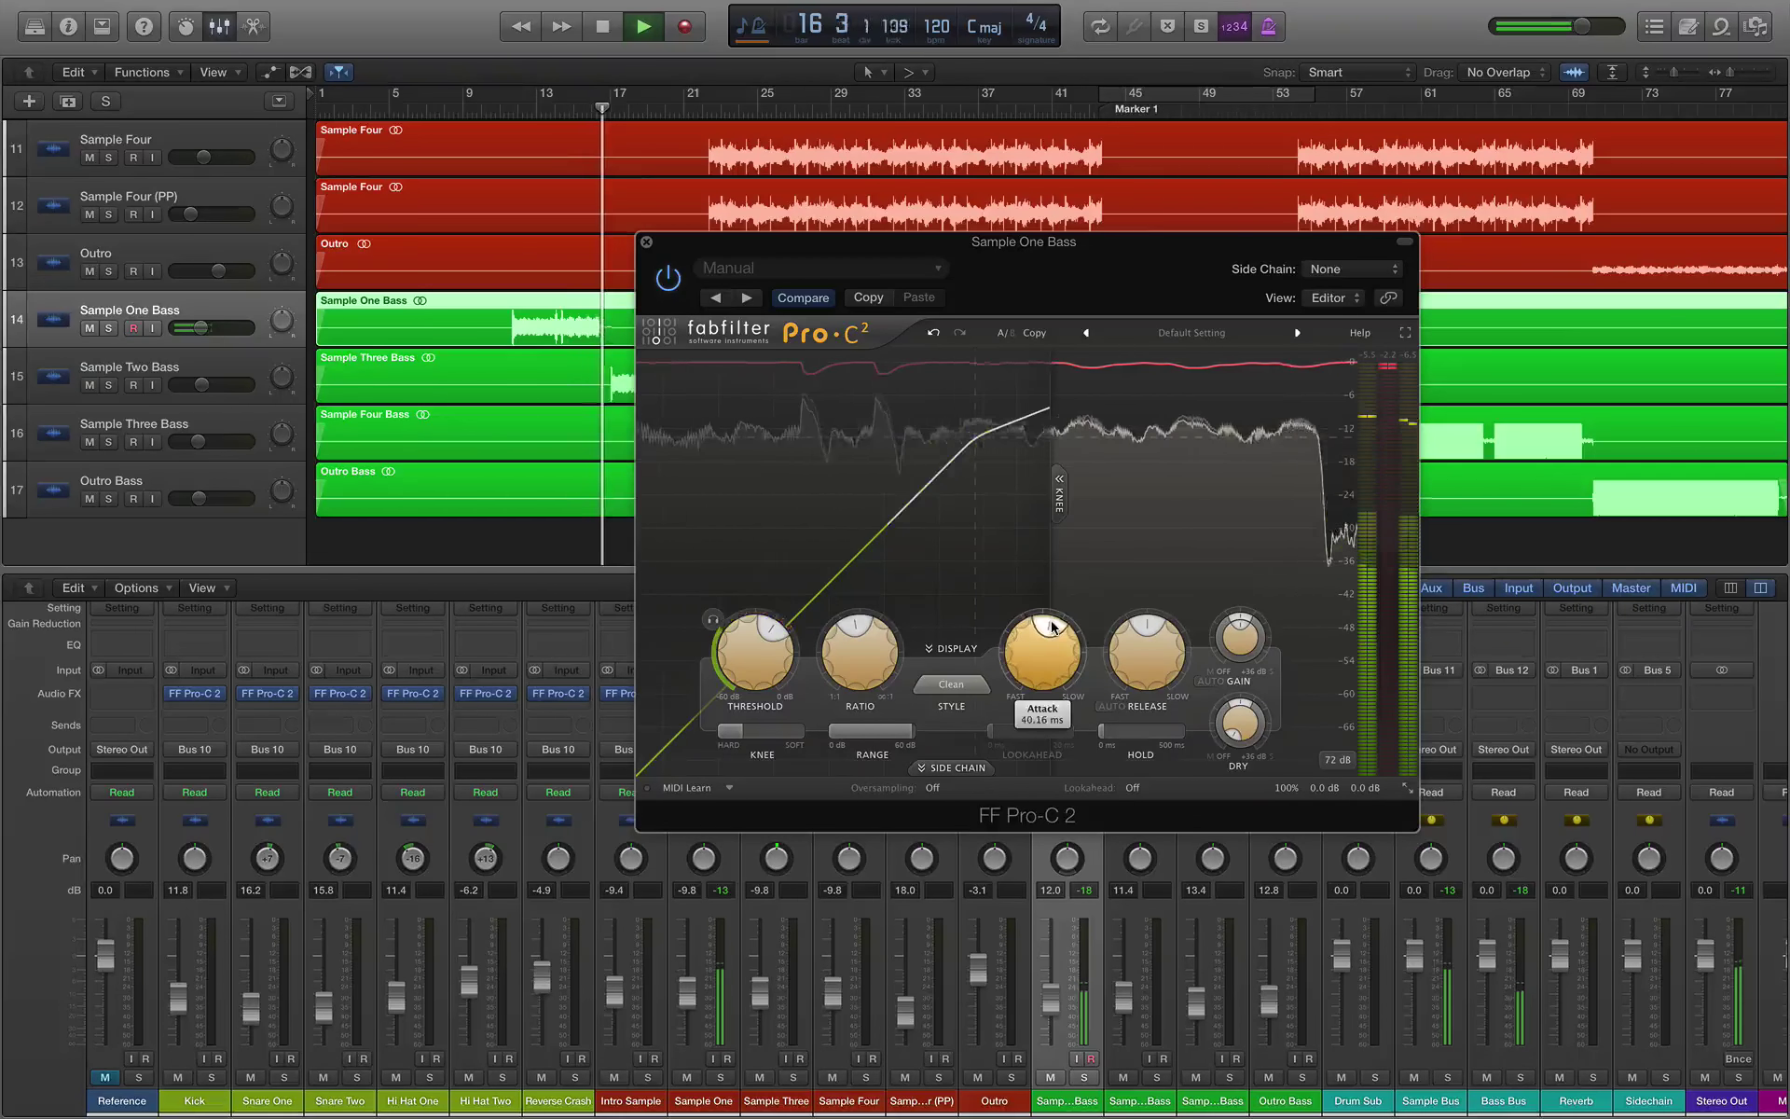
{"action": "left_click", "coordinate": [519, 119]}
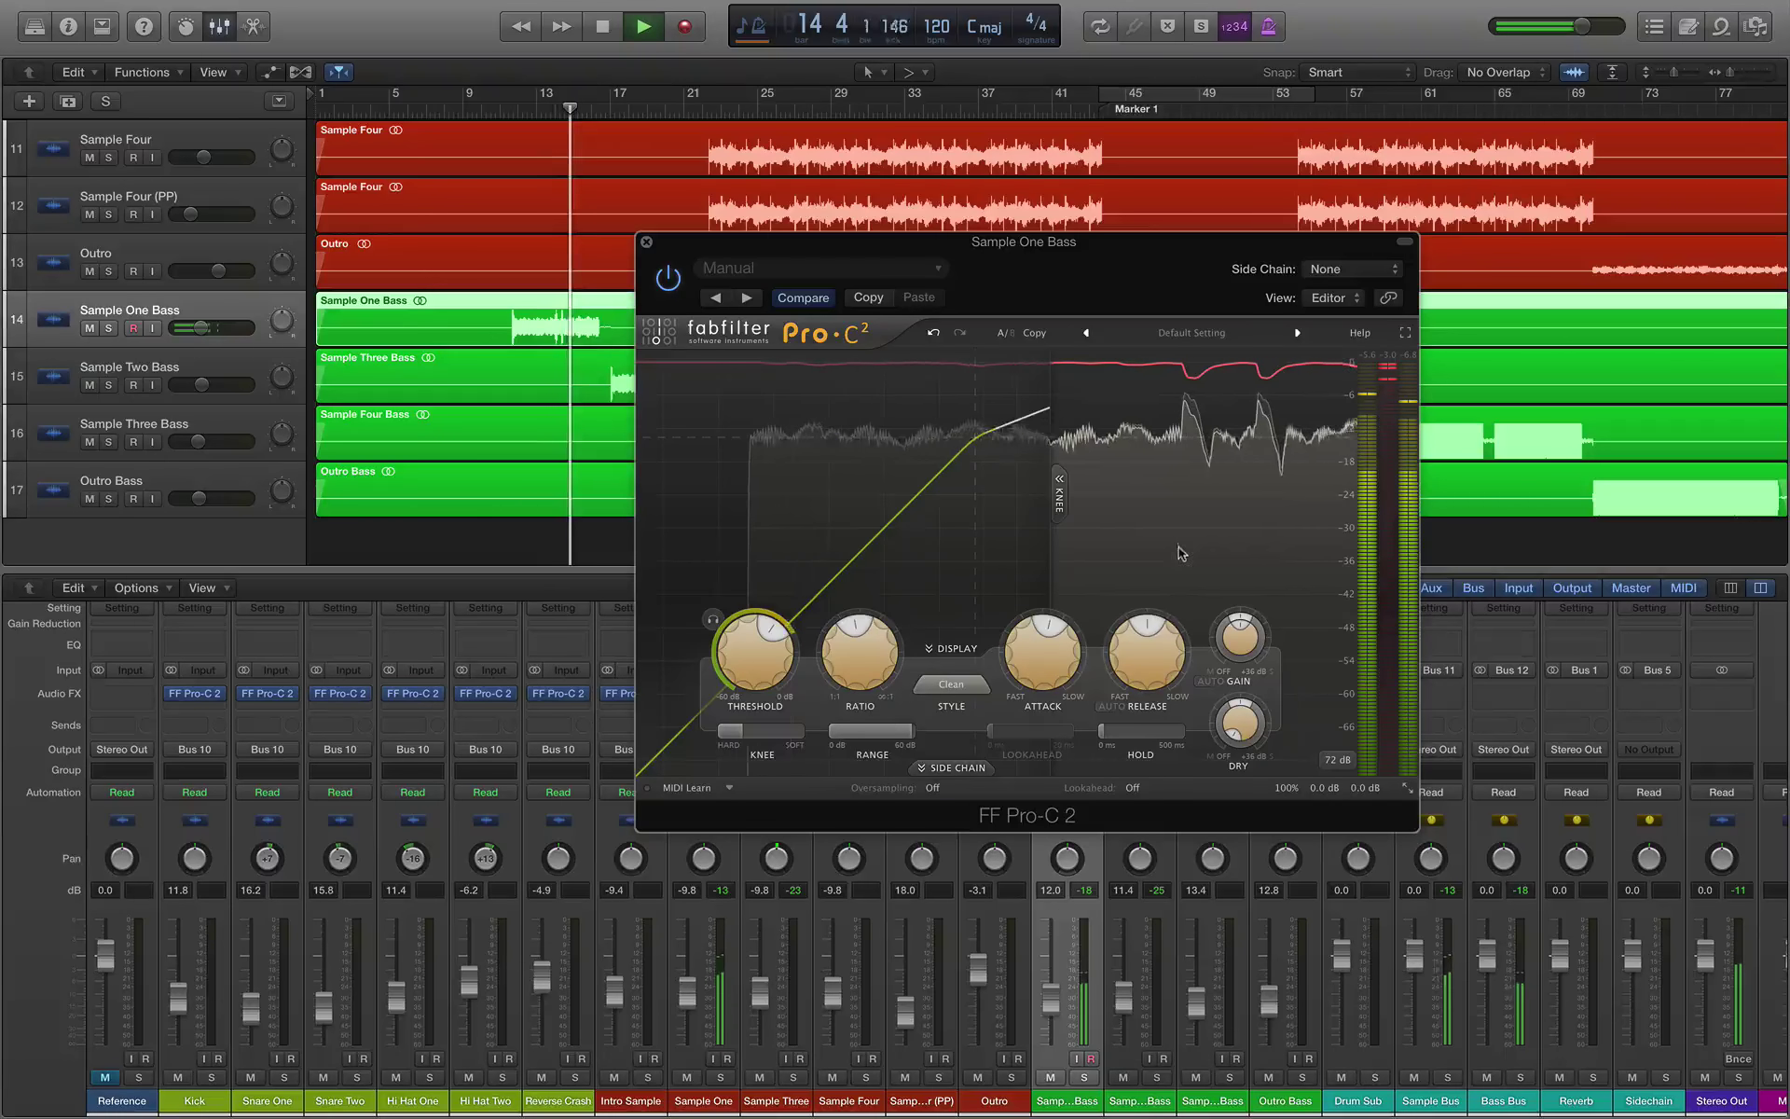
Step: Hide the compressor window, play on into the Sample Two Bass section and select the Sample Two Bass track
{"action": "key", "text": "space"}
{"action": "key", "text": "v"}
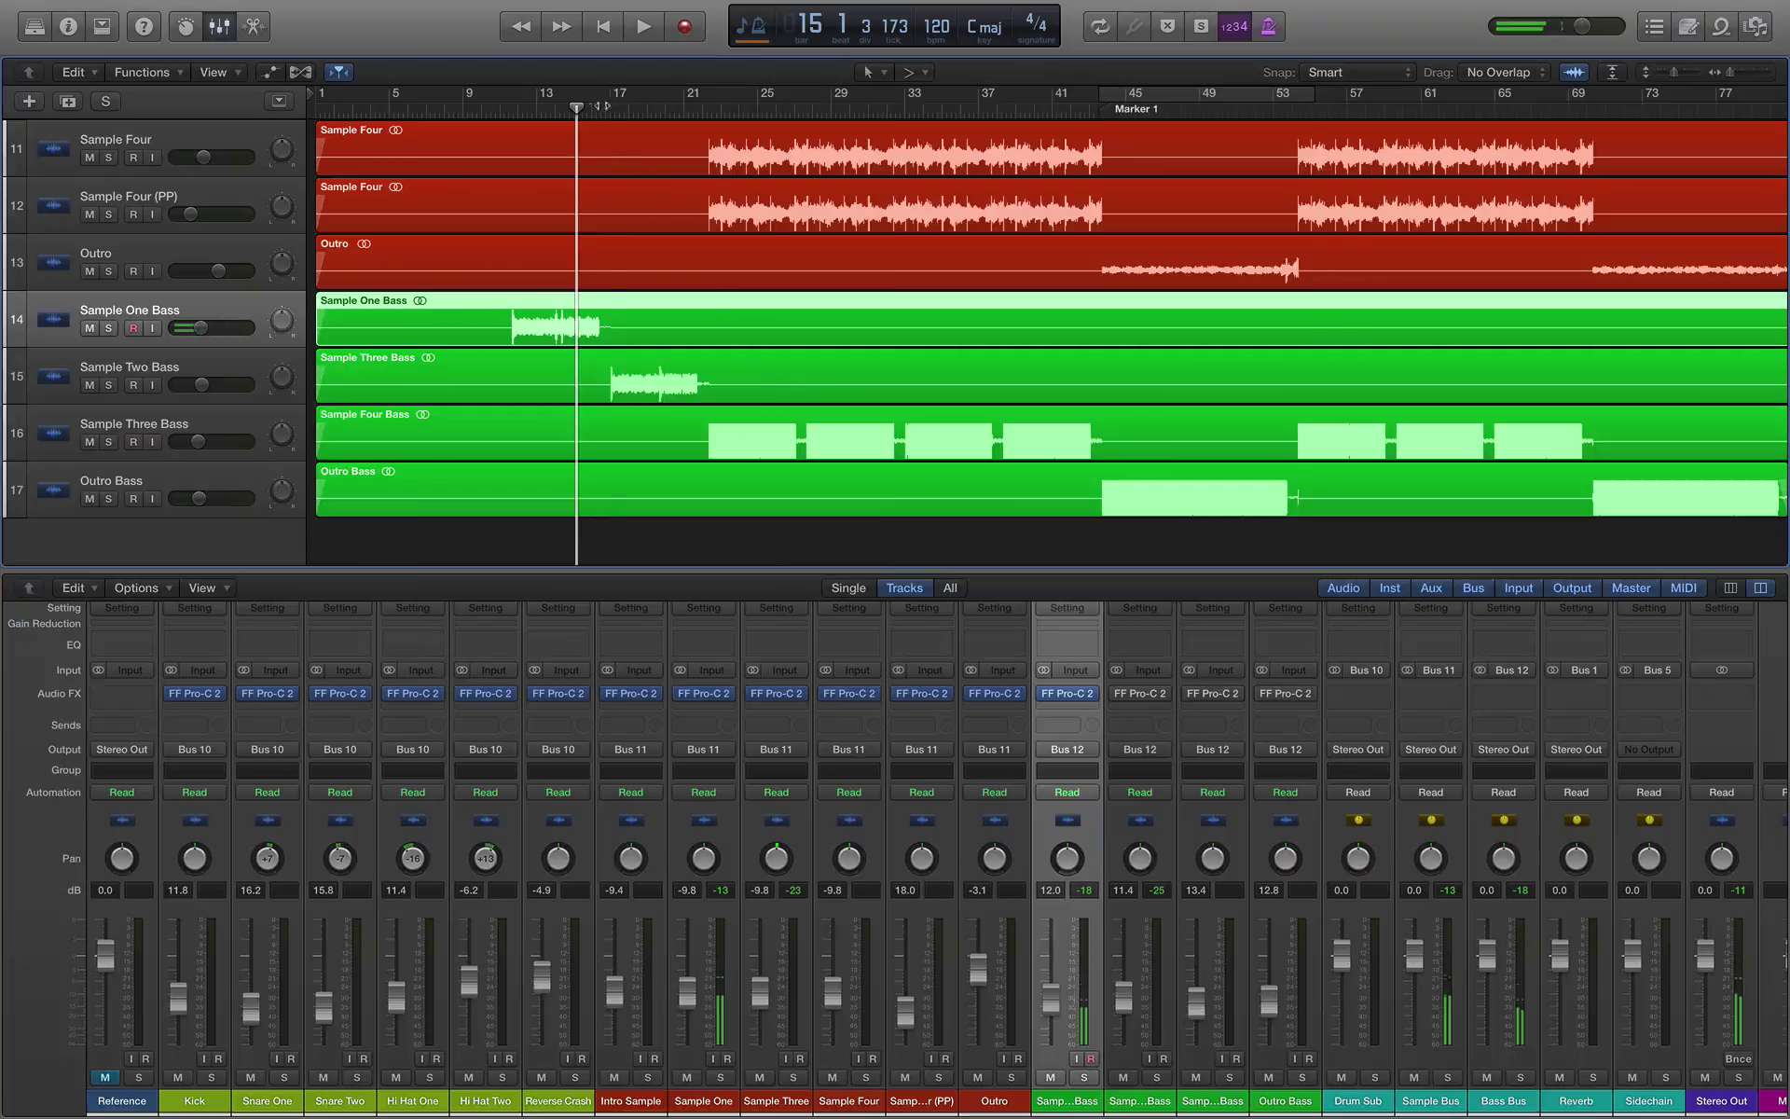
{"action": "key", "text": "space"}
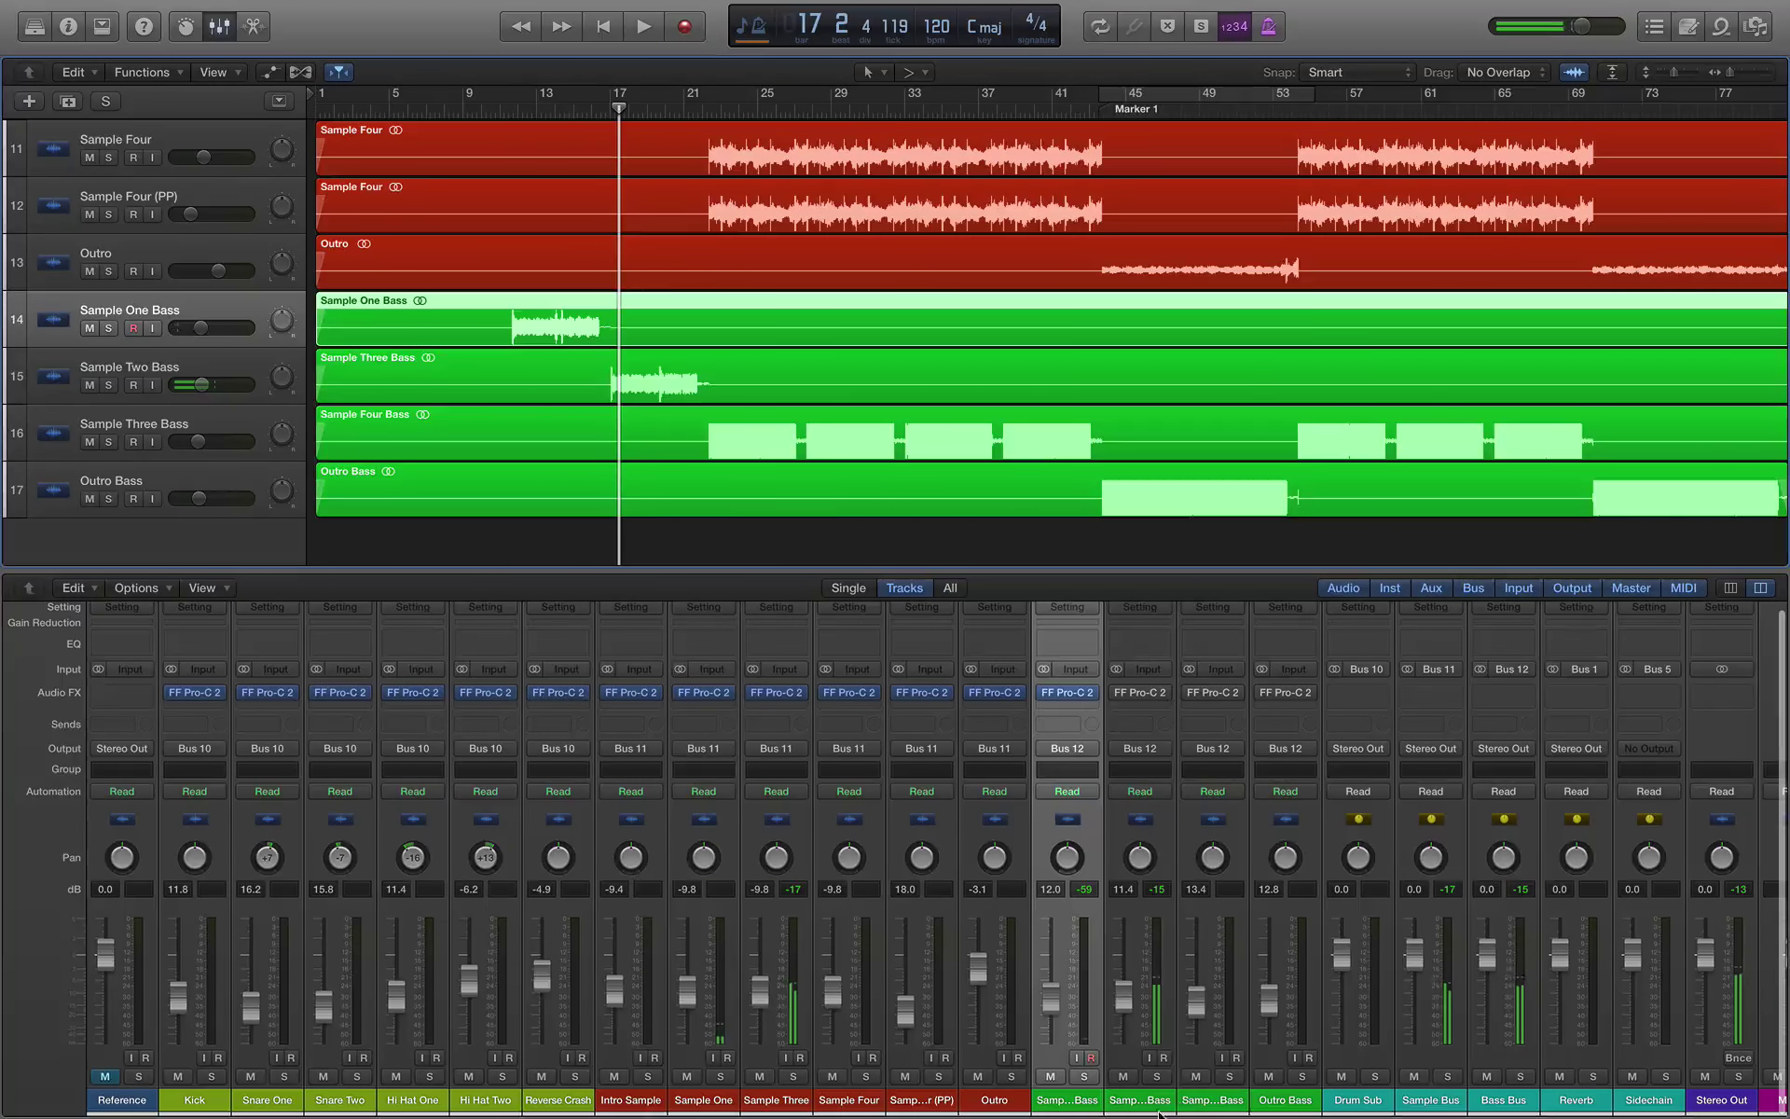
{"action": "left_click", "coordinate": [1133, 1038]}
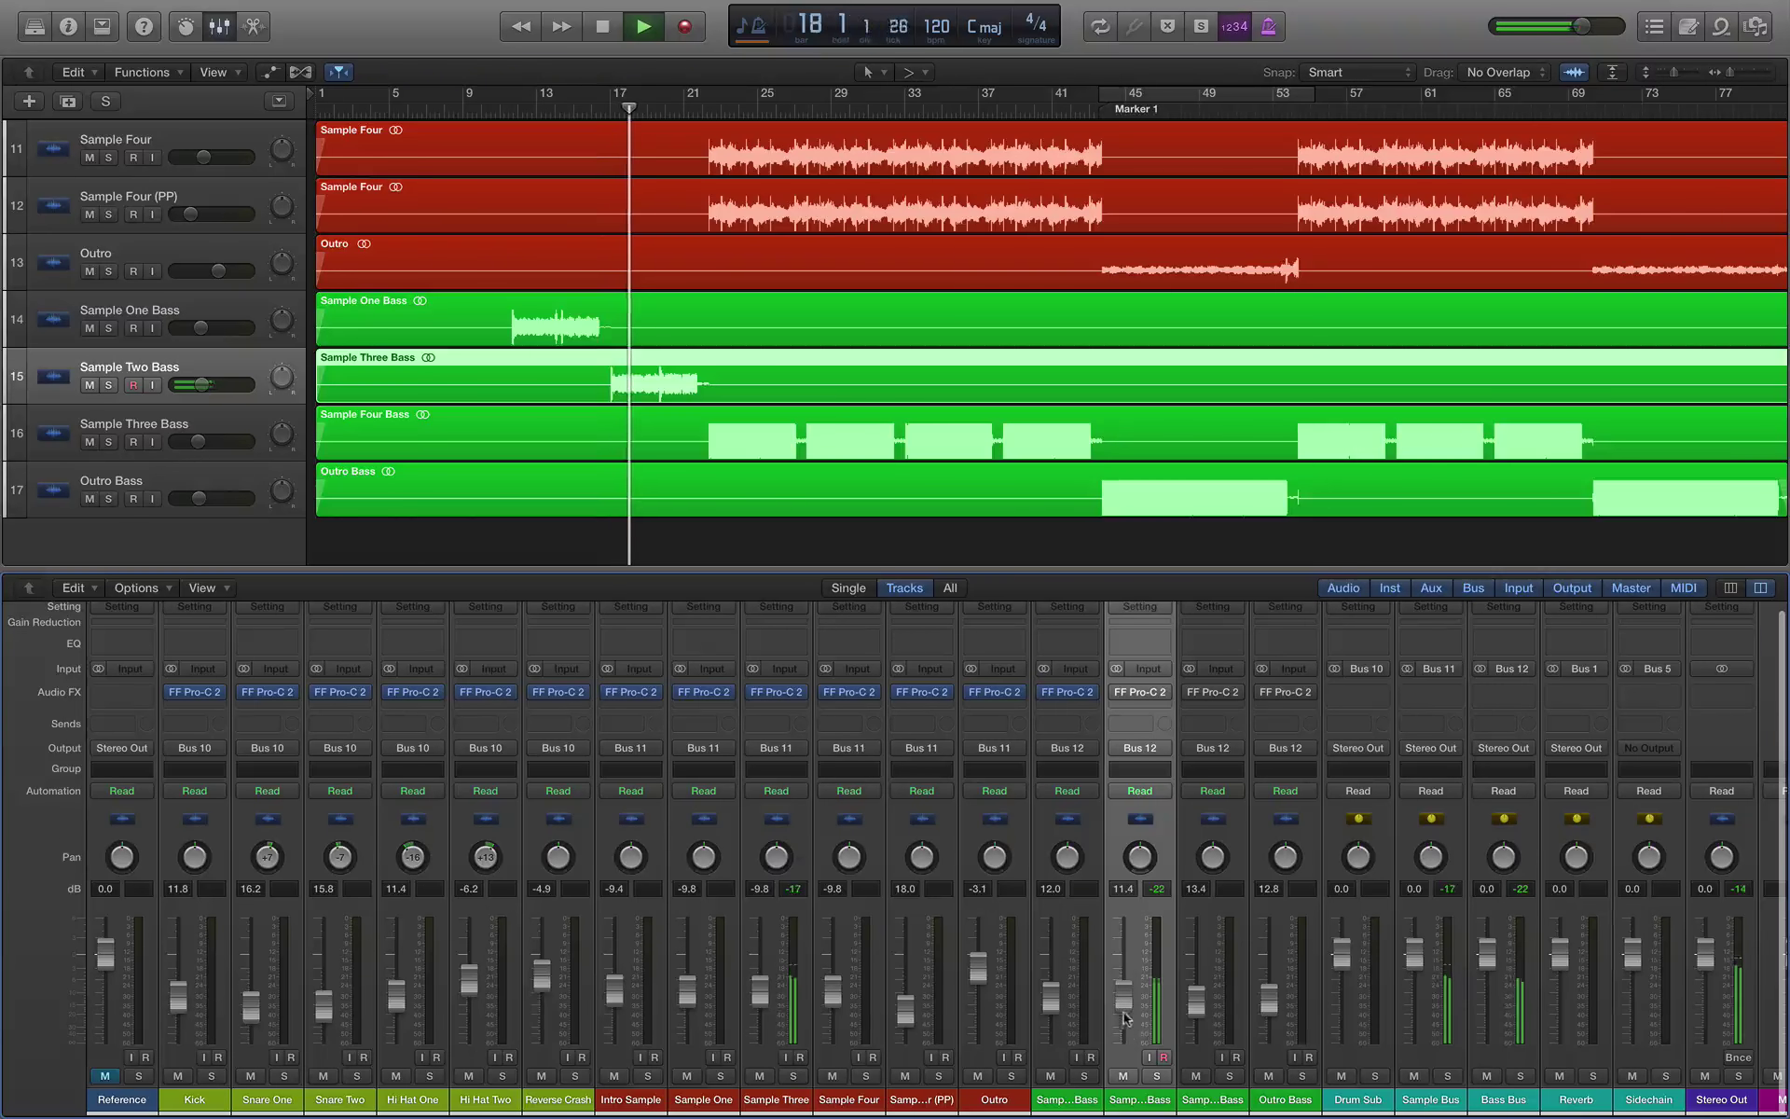
{"action": "key", "text": "space"}
{"action": "key", "text": "space"}
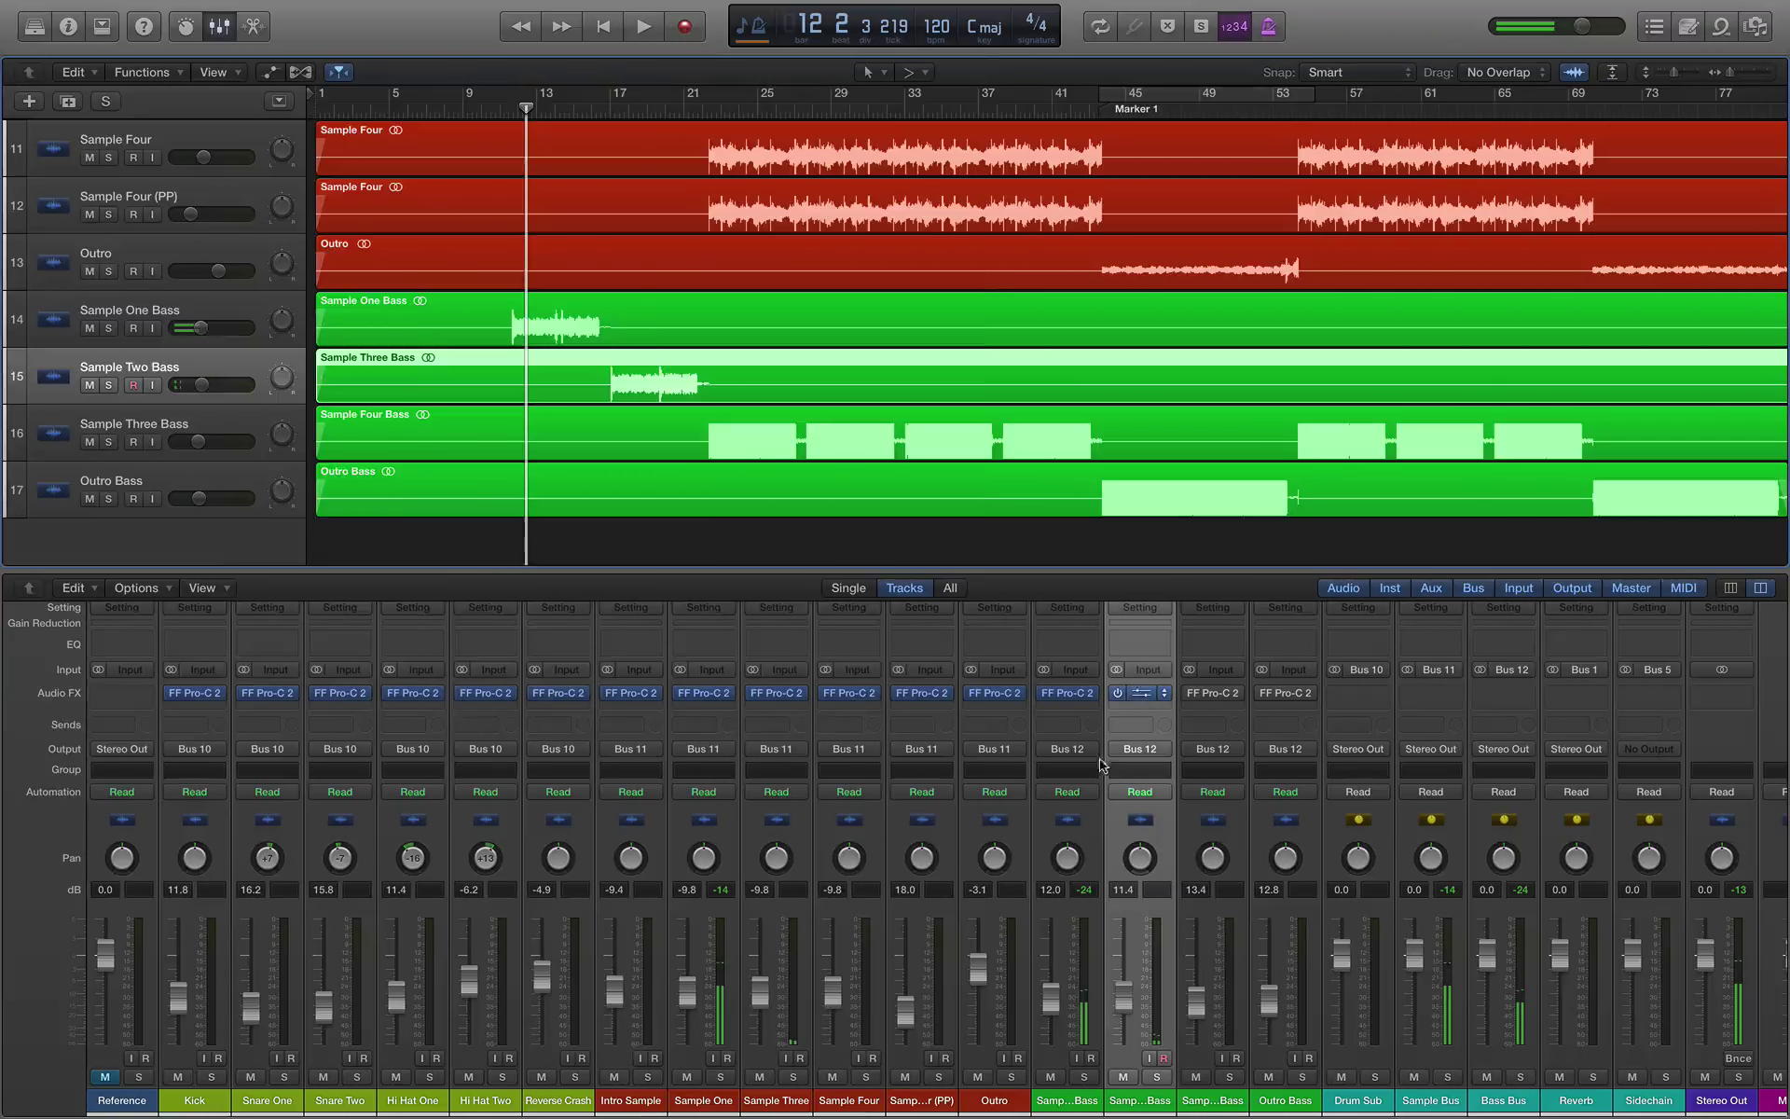
Step: Enable and open the Sample Two Bass compressor, turn off auto gain and reduce the plug-in window's size
{"action": "left_click", "coordinate": [1139, 692]}
{"action": "left_click", "coordinate": [910, 735]}
{"action": "left_click", "coordinate": [937, 770]}
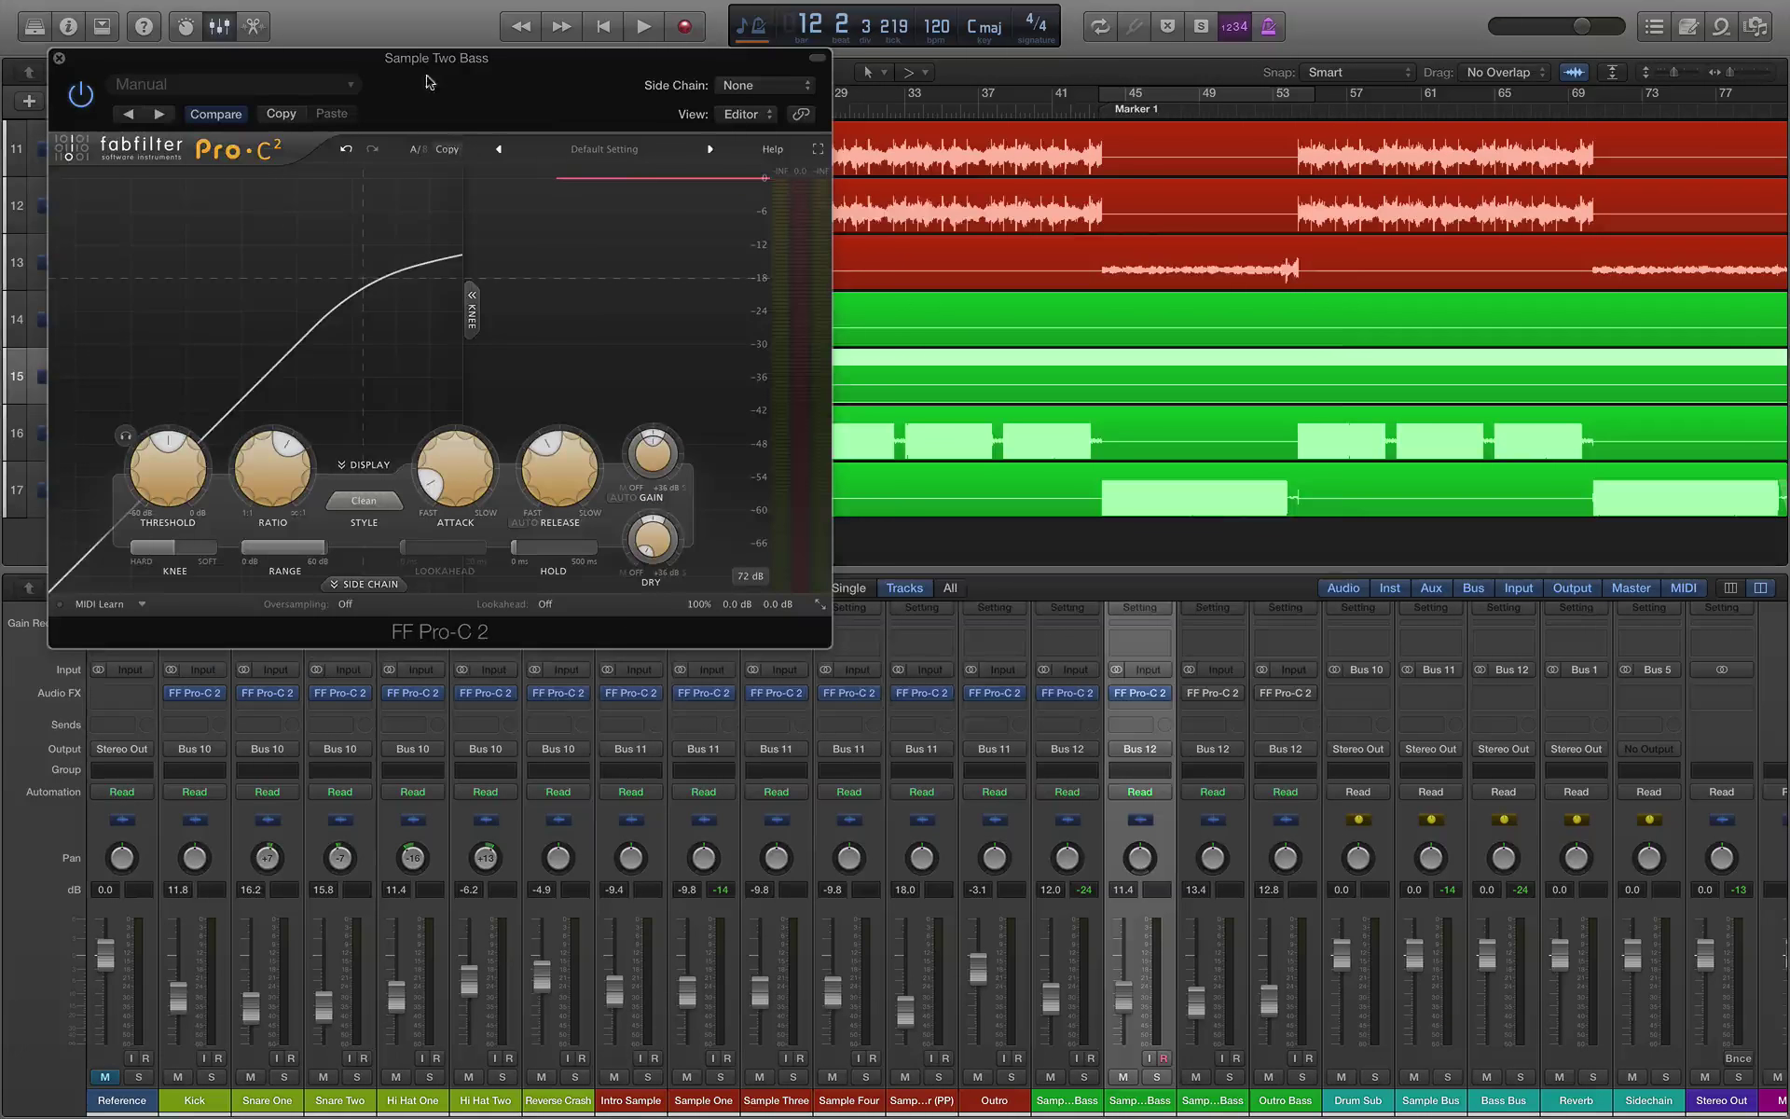
{"action": "left_click_drag", "start_coordinate": [426, 82], "coordinate": [1047, 354]}
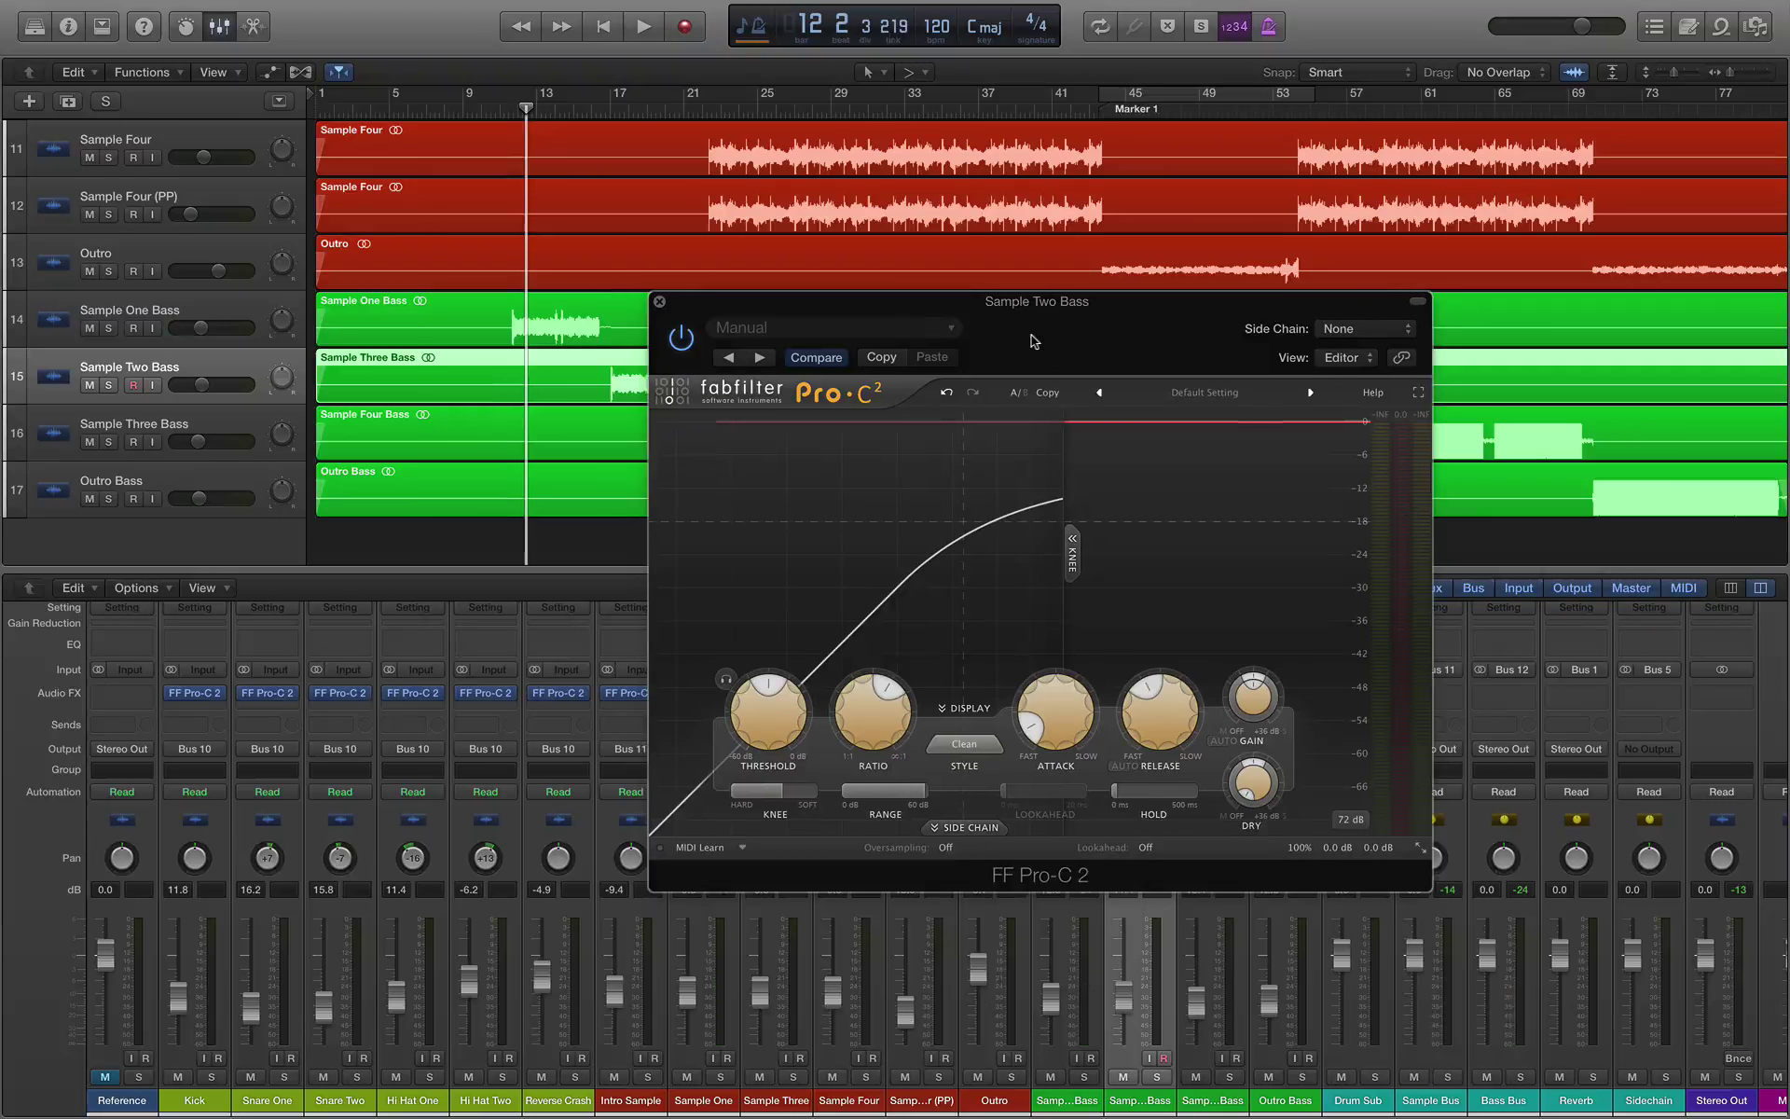
Step: Slow the Sample Two Bass compressor's attack, adjust its release, lower its ratio and raise its threshold during playback
{"action": "key", "text": "space"}
{"action": "left_click_drag", "start_coordinate": [1072, 657], "coordinate": [1111, 628]}
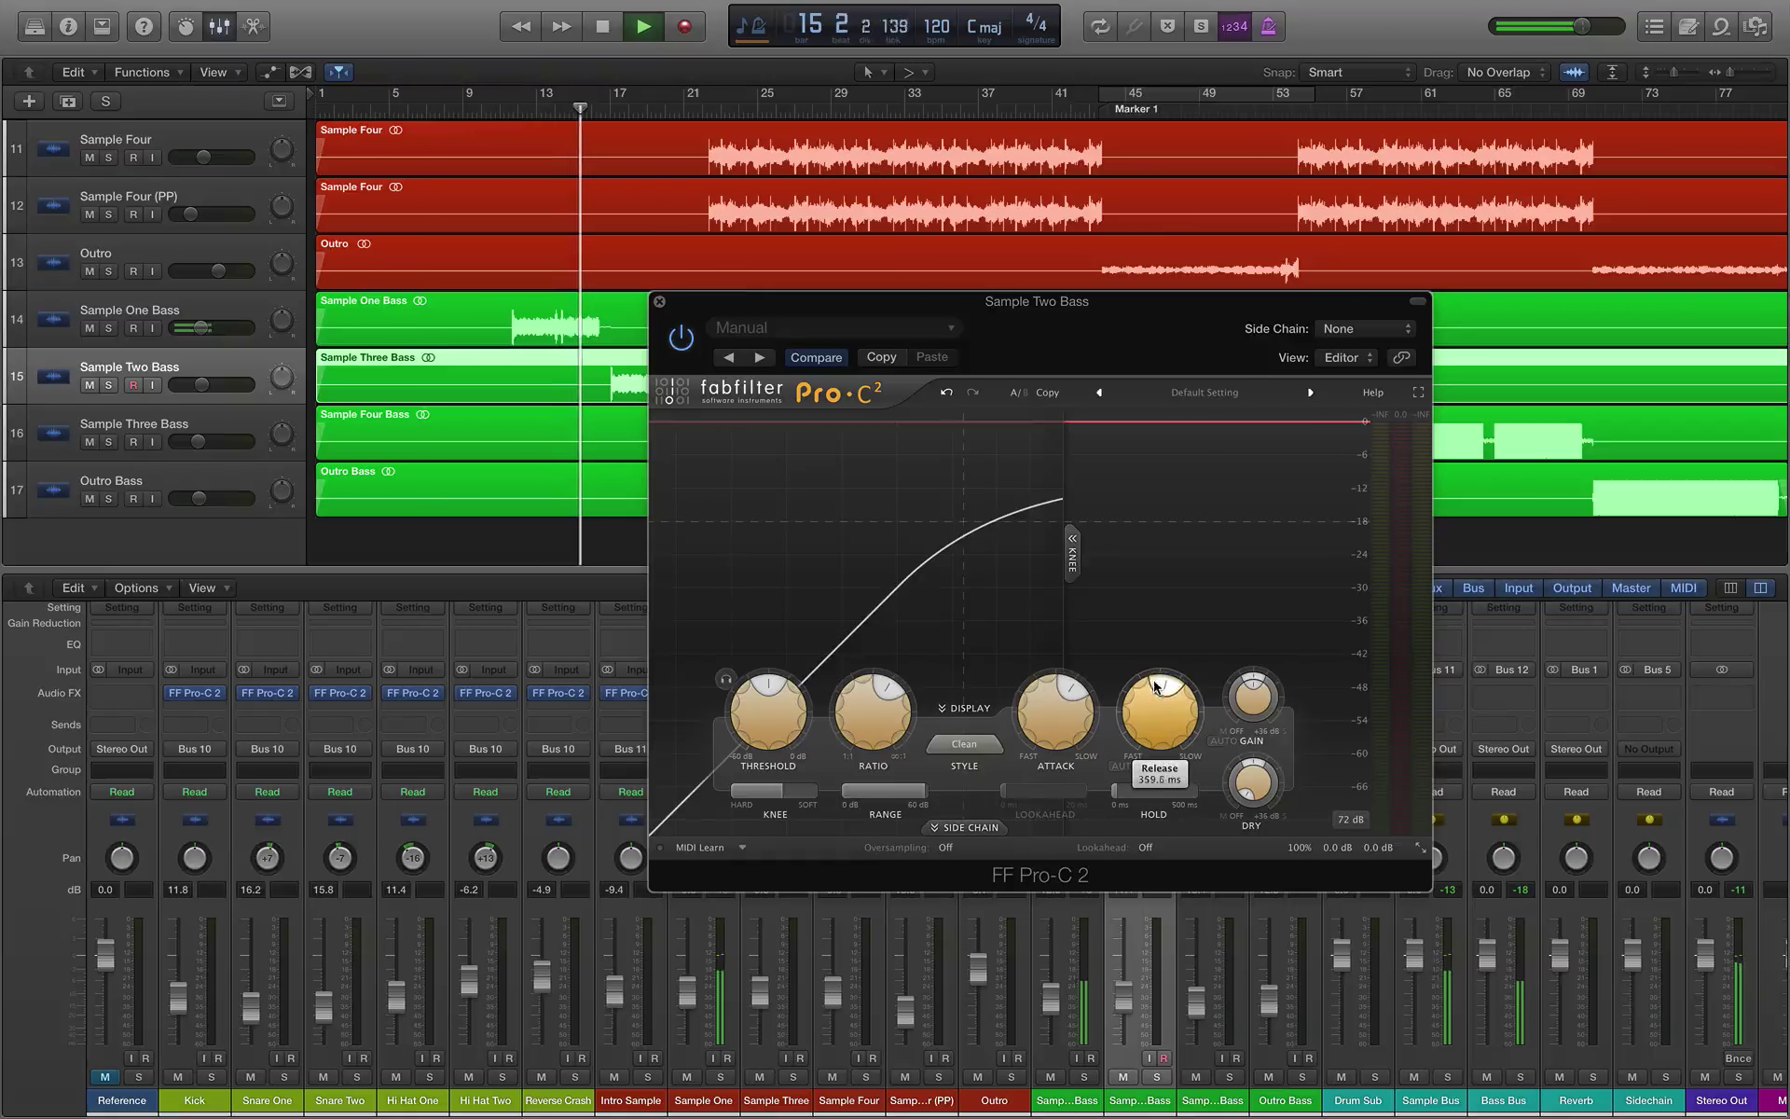
{"action": "mouse_move", "coordinate": [872, 701]}
{"action": "left_mouse_down"}
{"action": "mouse_move", "coordinate": [873, 718]}
{"action": "mouse_move", "coordinate": [783, 657]}
{"action": "left_mouse_up"}
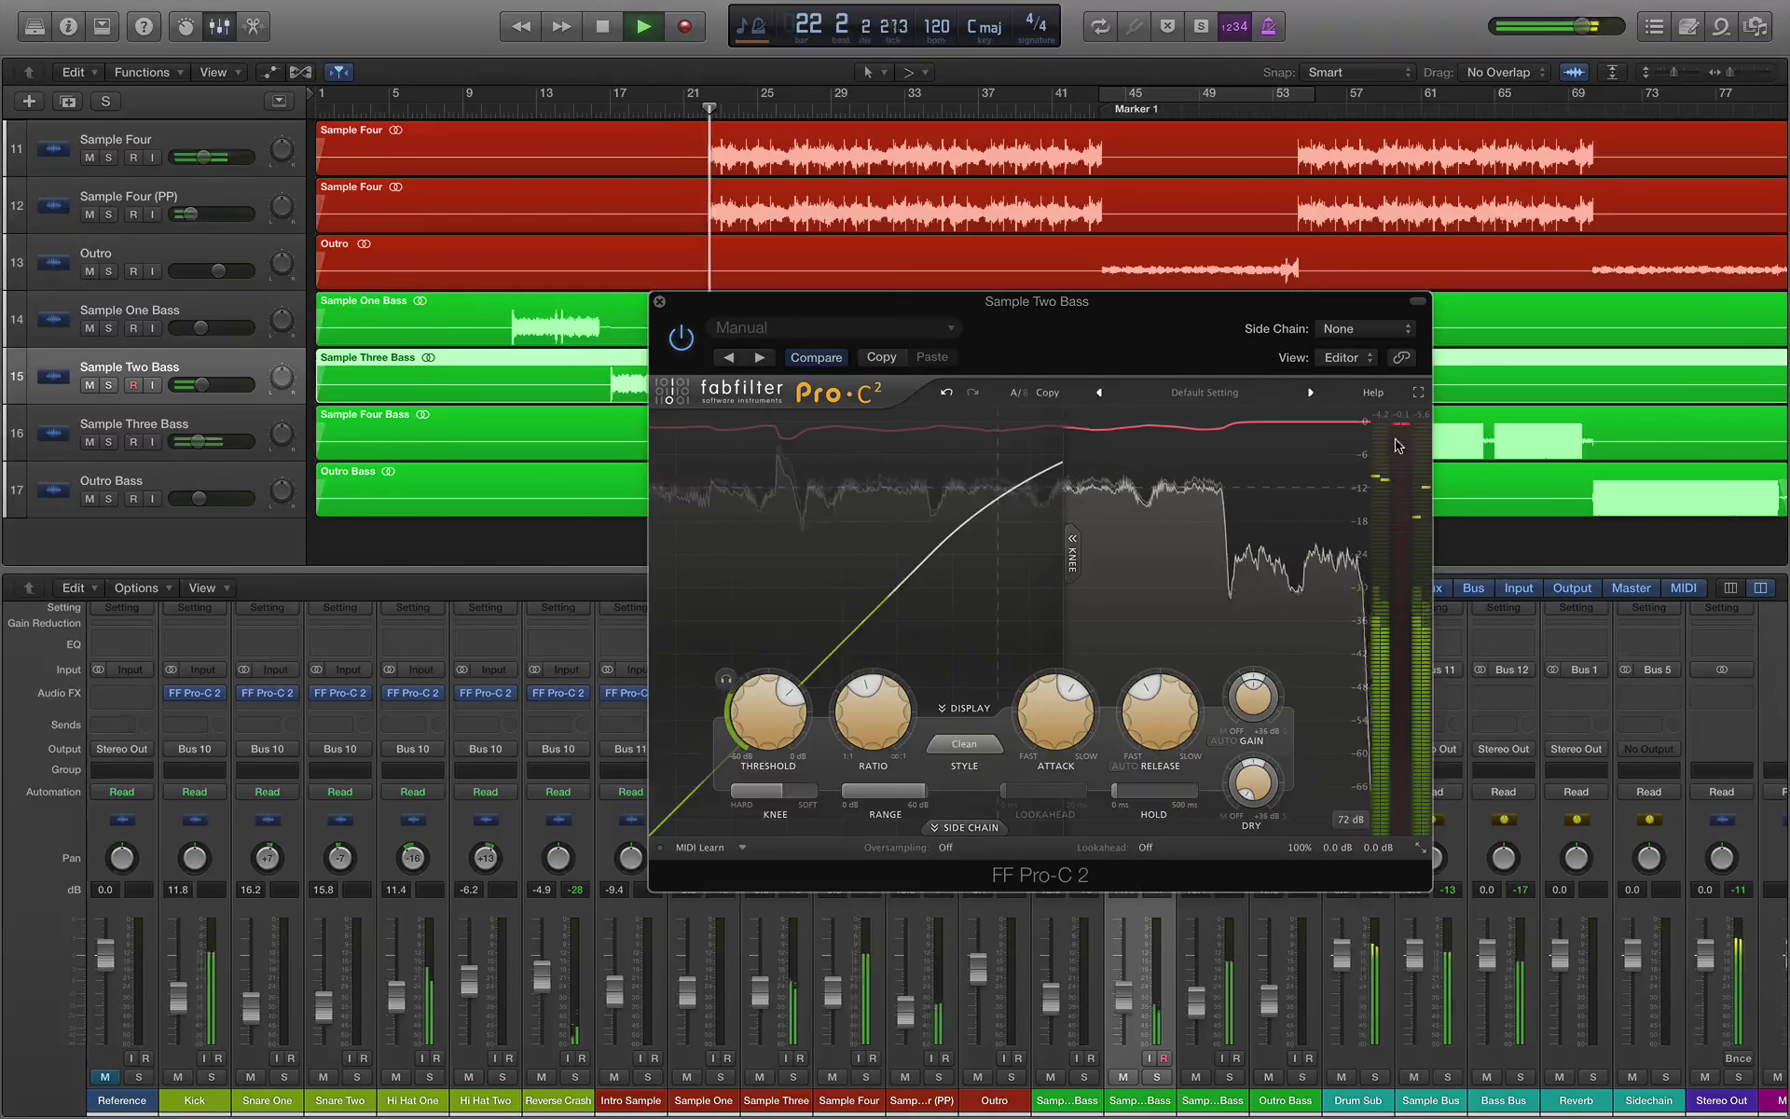
Step: Replay Sample Two Bass from about bar 18, comparing the sound with the compressor bypassed and enabled
{"action": "key", "text": "space"}
{"action": "left_click", "coordinate": [629, 109]}
{"action": "key", "text": "space"}
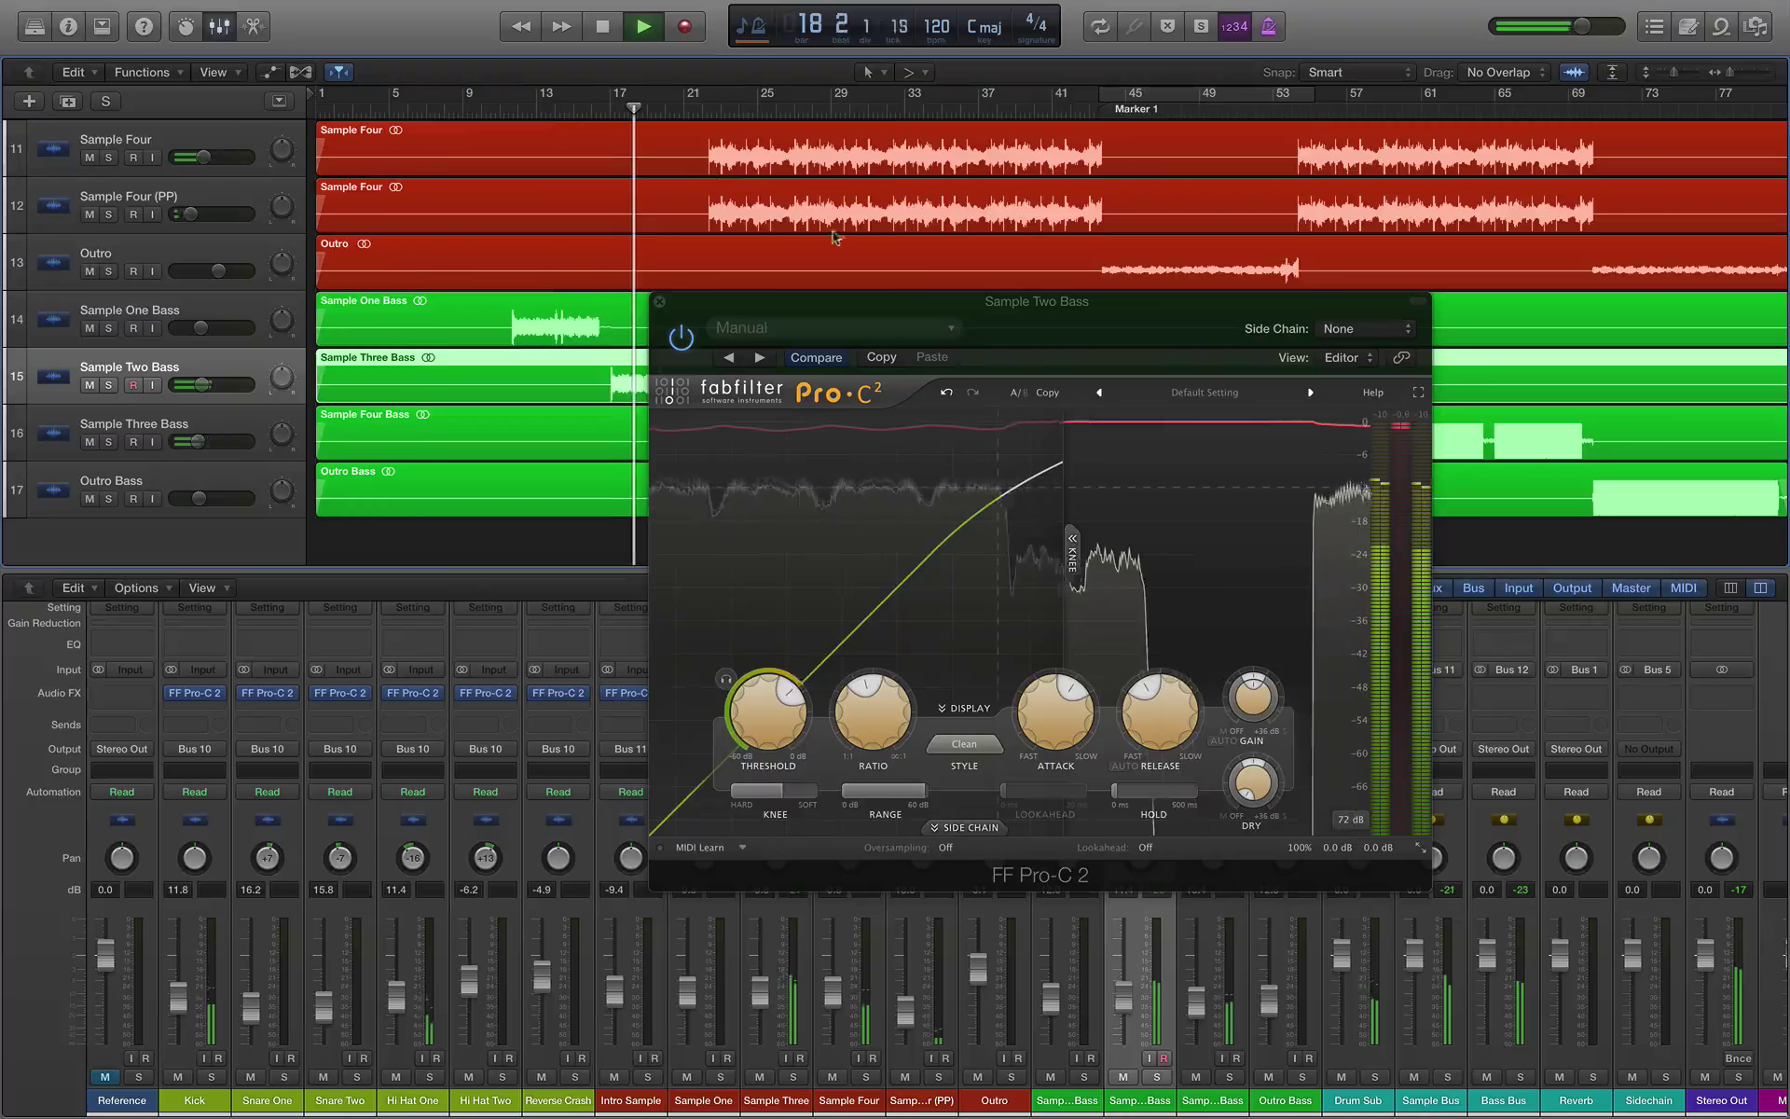
{"action": "left_click", "coordinate": [679, 337]}
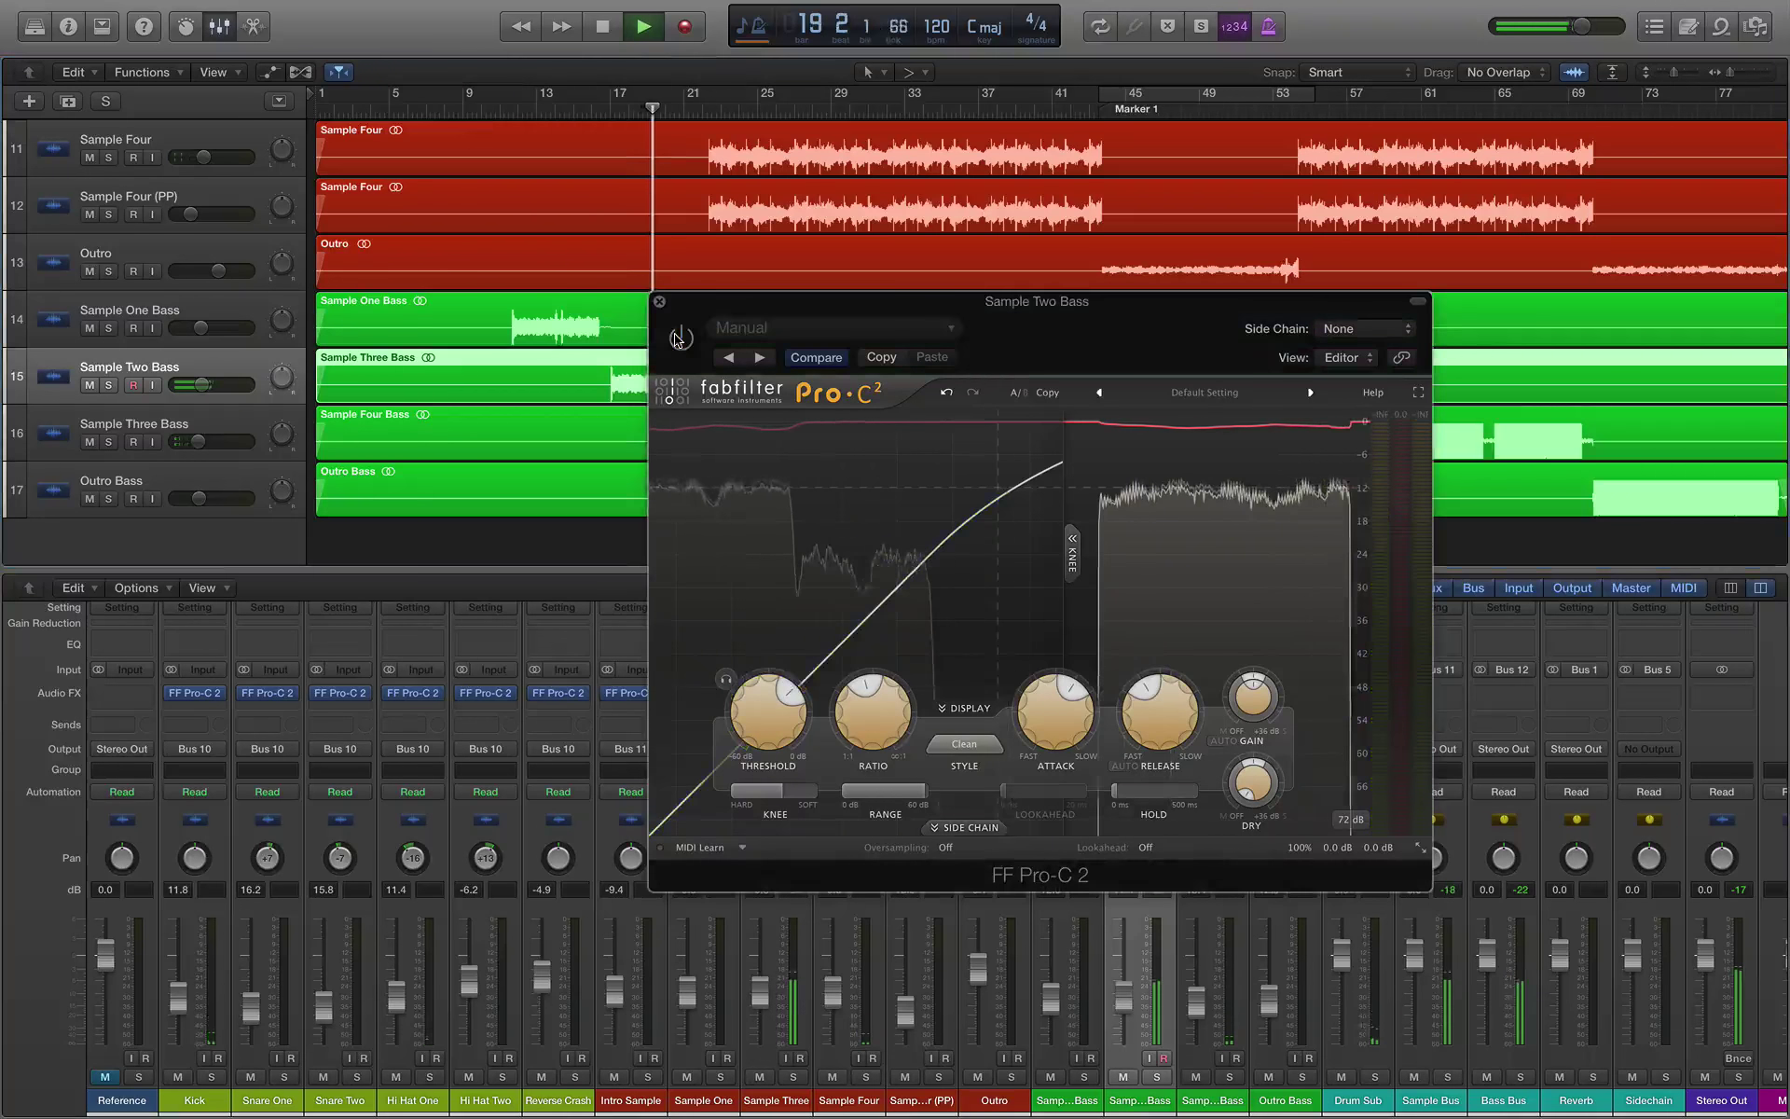
{"action": "left_click", "coordinate": [680, 337]}
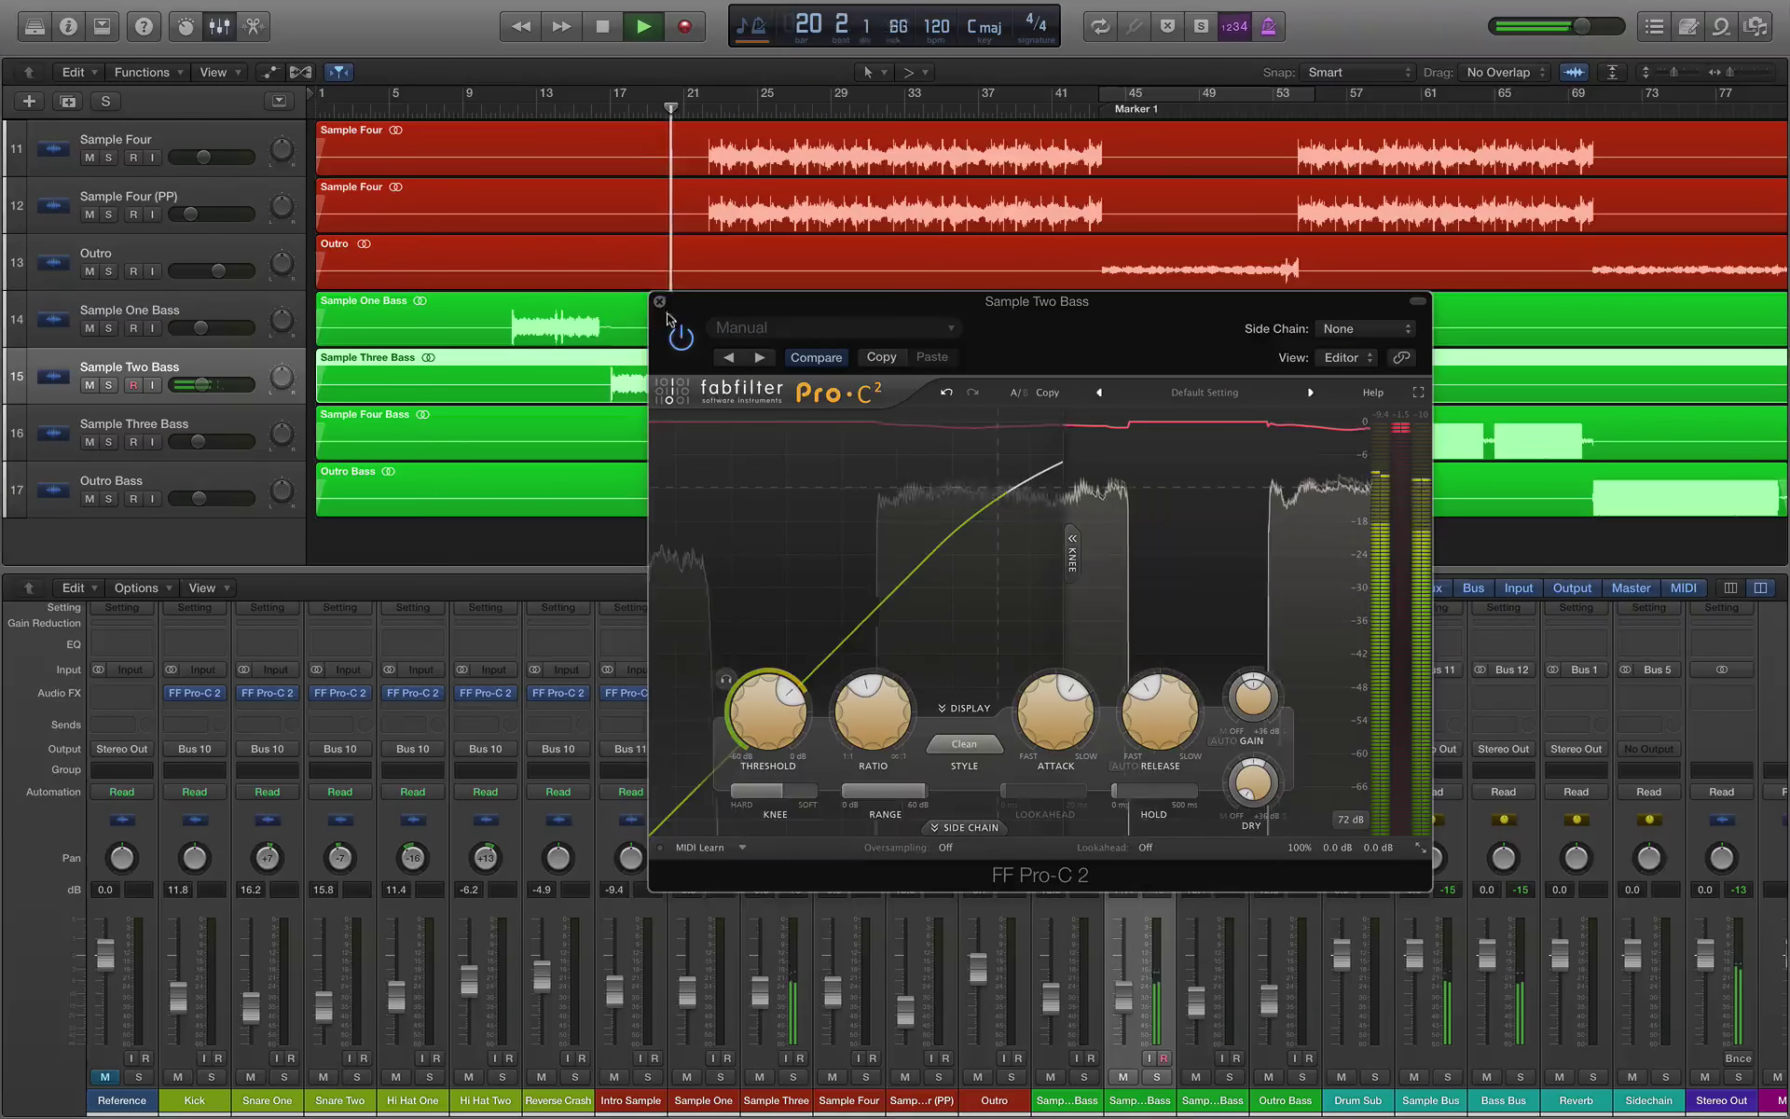
Step: Close the Sample Two Bass compressor and play the mix from about bar 11 and again from bar 22
{"action": "key", "text": "super+w"}
{"action": "key", "text": "space"}
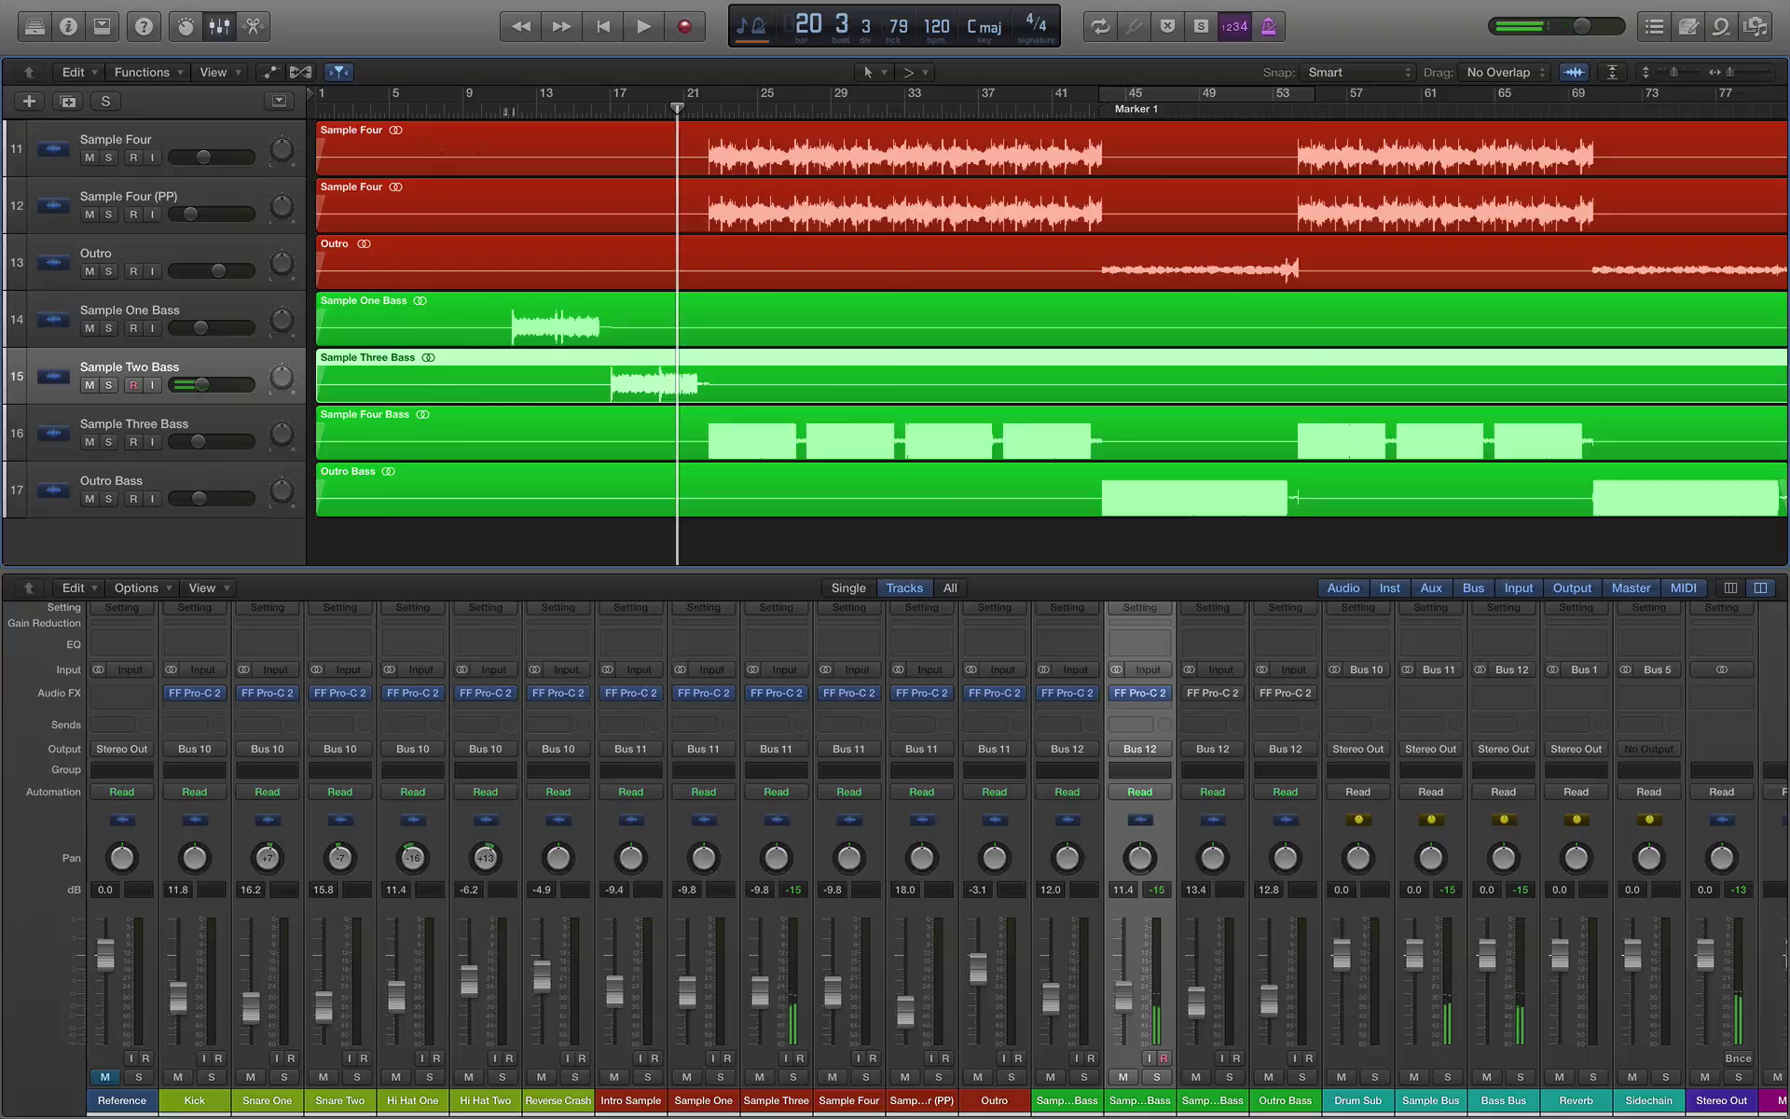
{"action": "left_click", "coordinate": [504, 109]}
{"action": "key", "text": "space"}
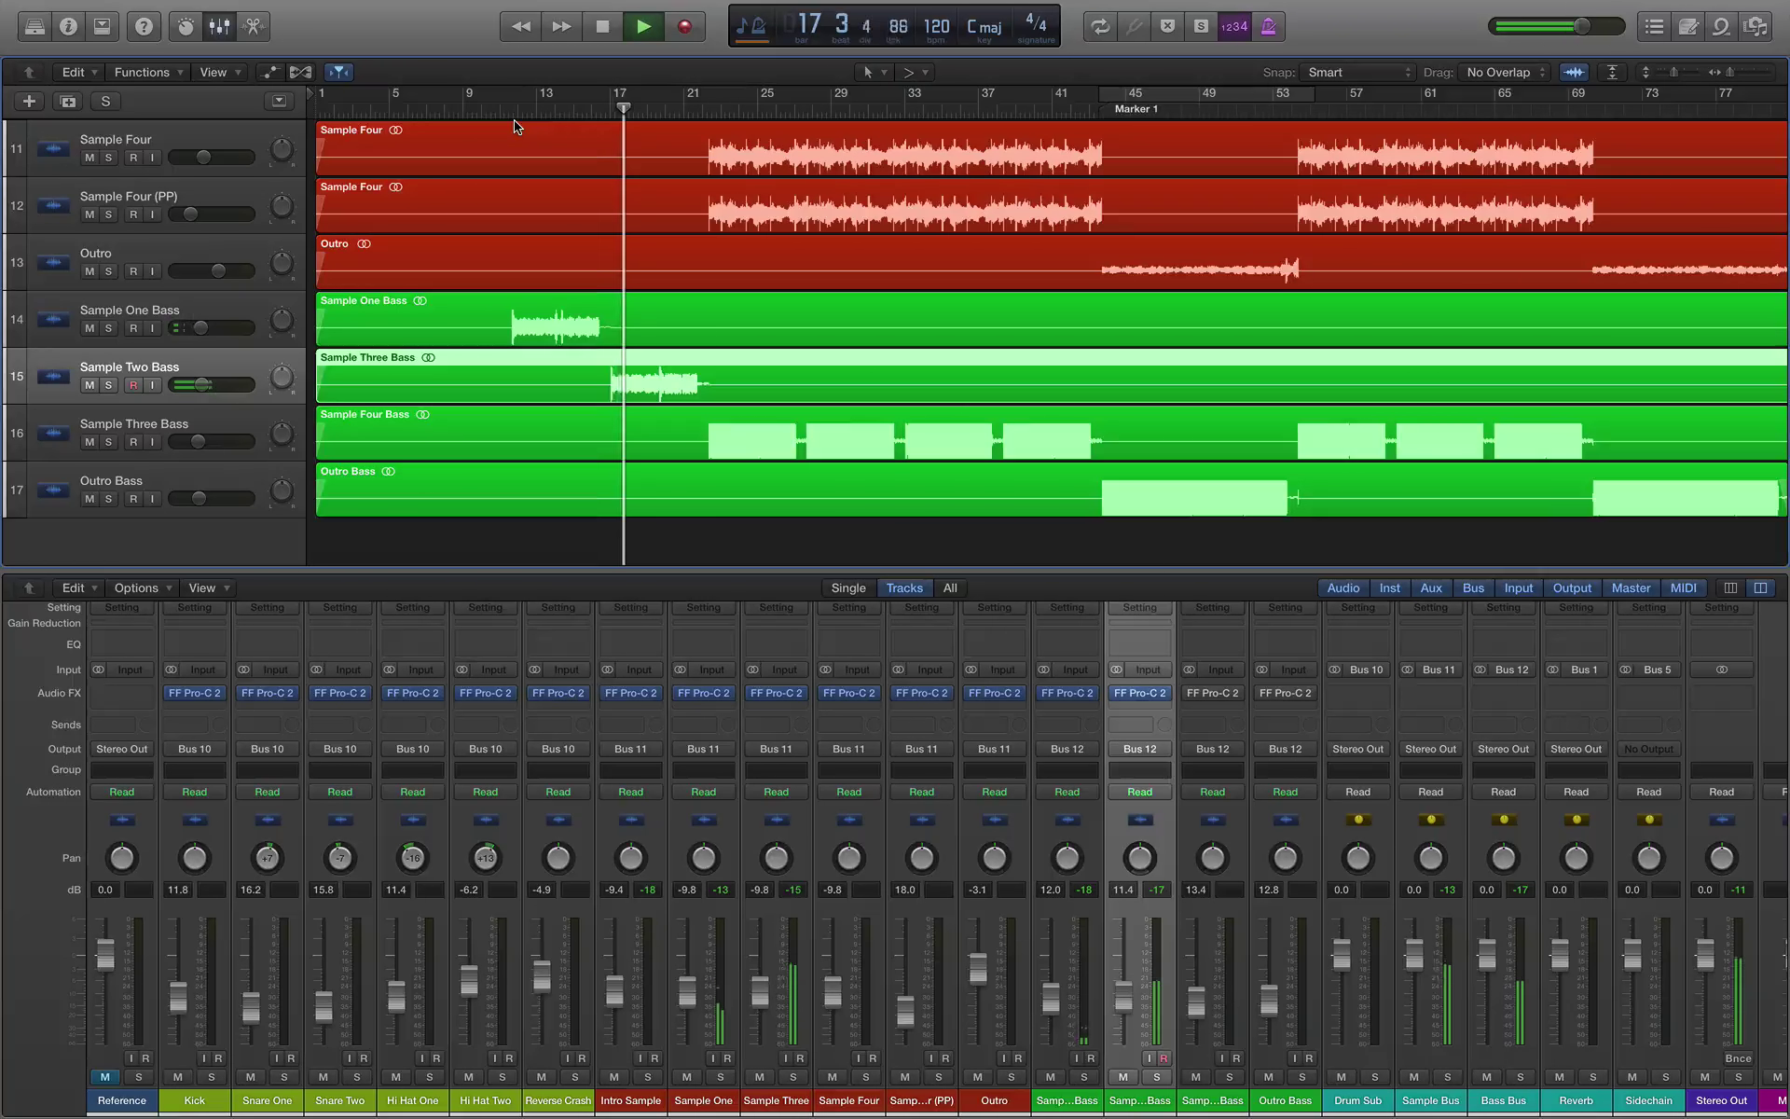
{"action": "left_click", "coordinate": [708, 110]}
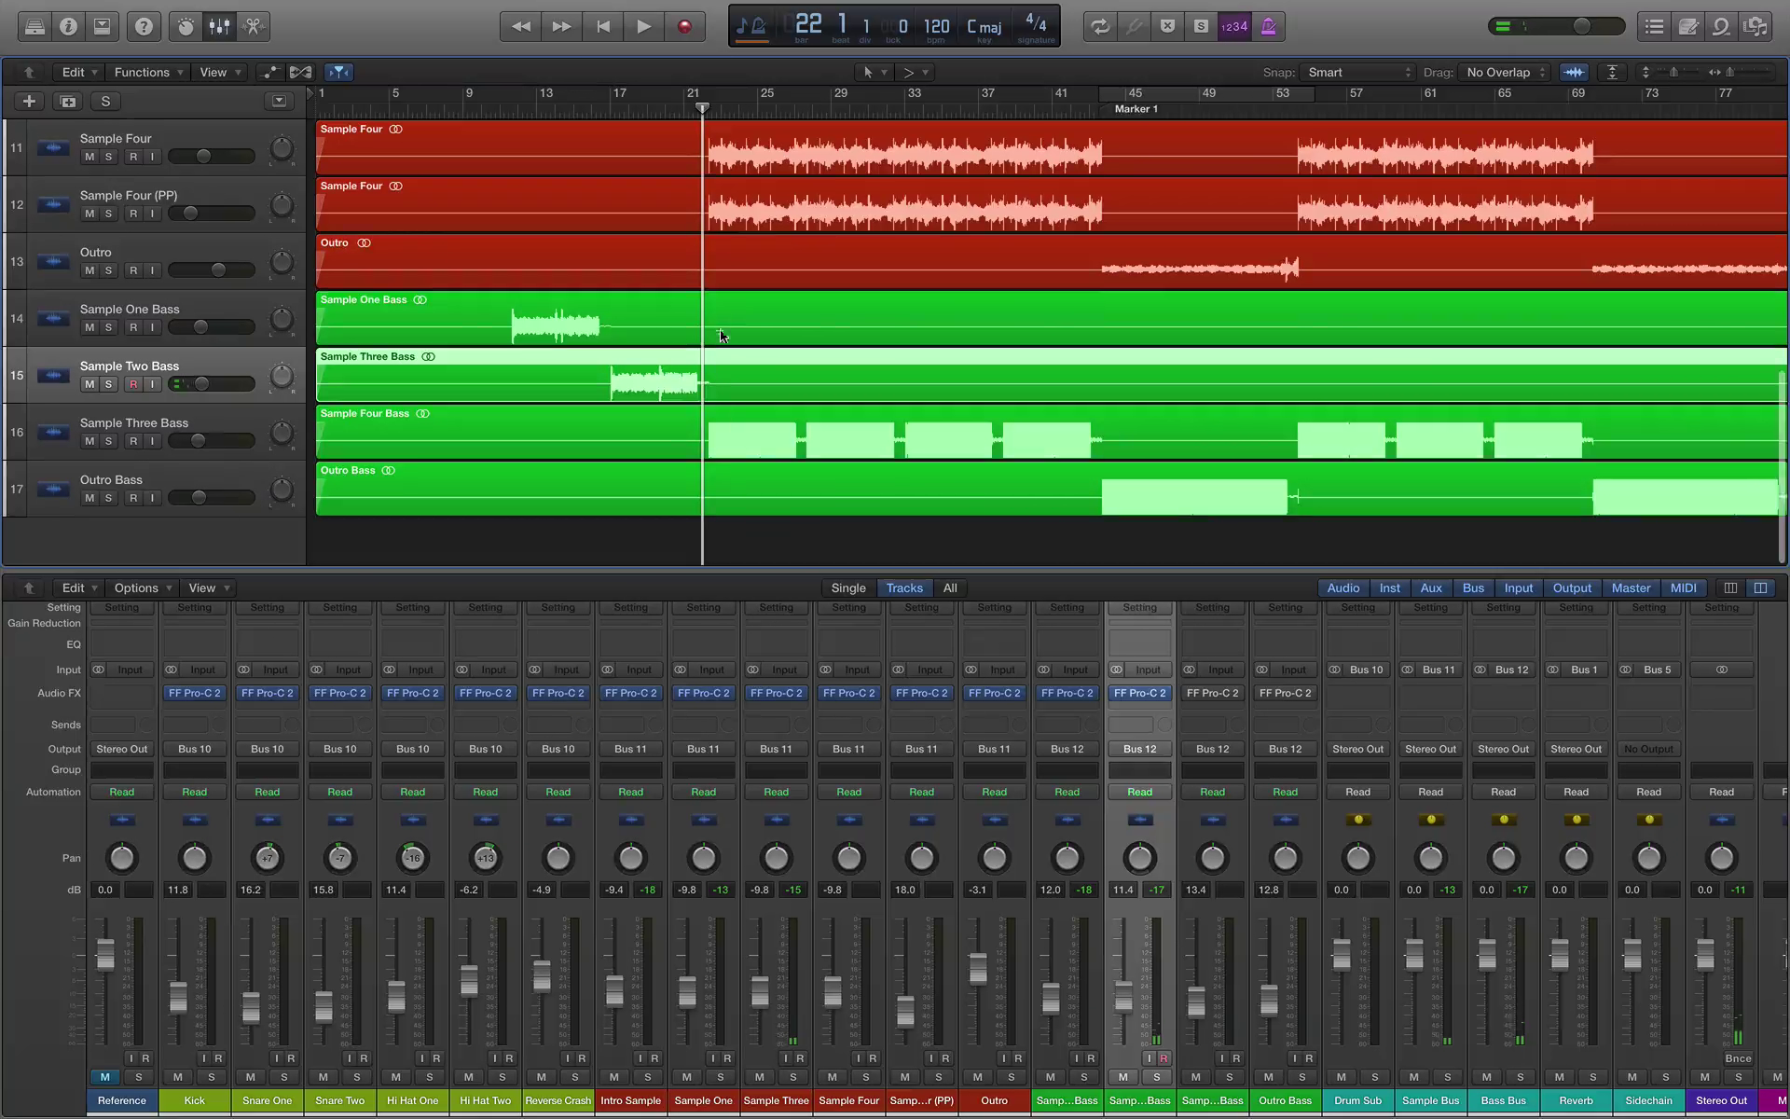
{"action": "key", "text": "space"}
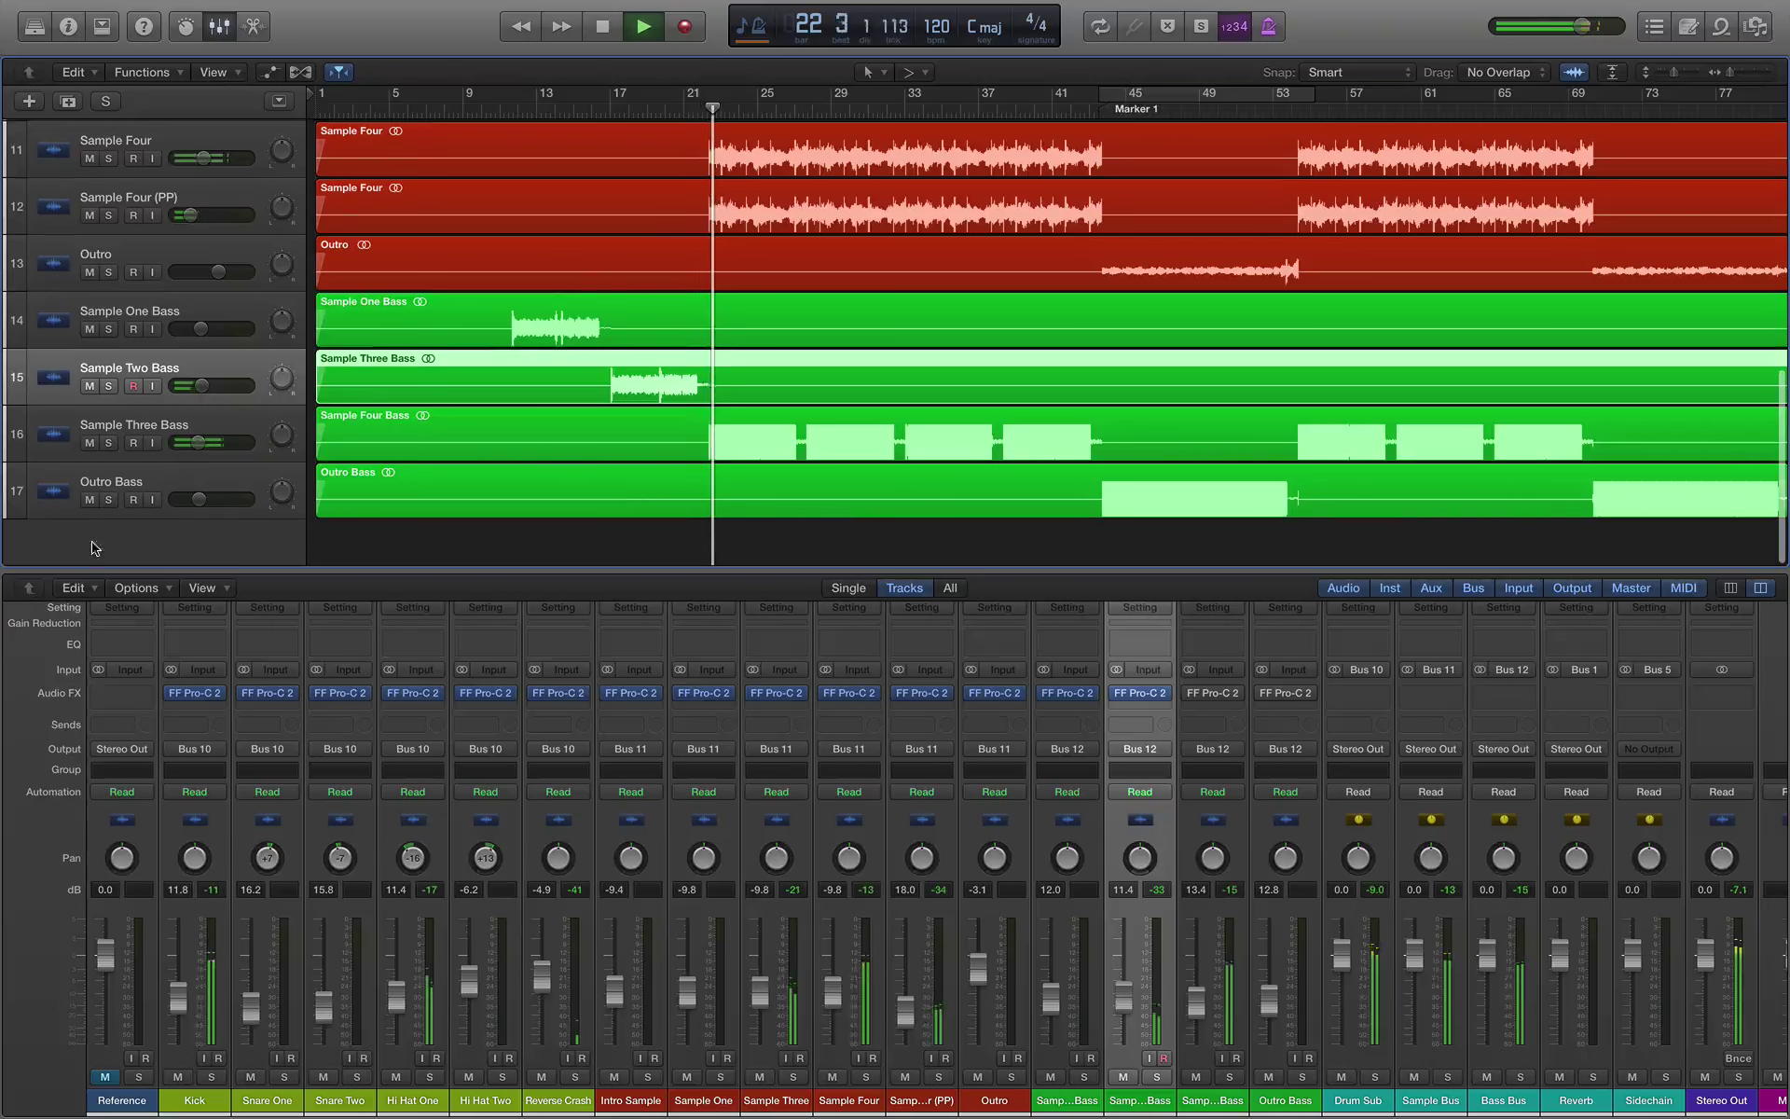
Step: Stop playback and rename the regions on the Sample Three Bass and Sample Two Bass tracks to match their track names
{"action": "left_click", "coordinate": [155, 429]}
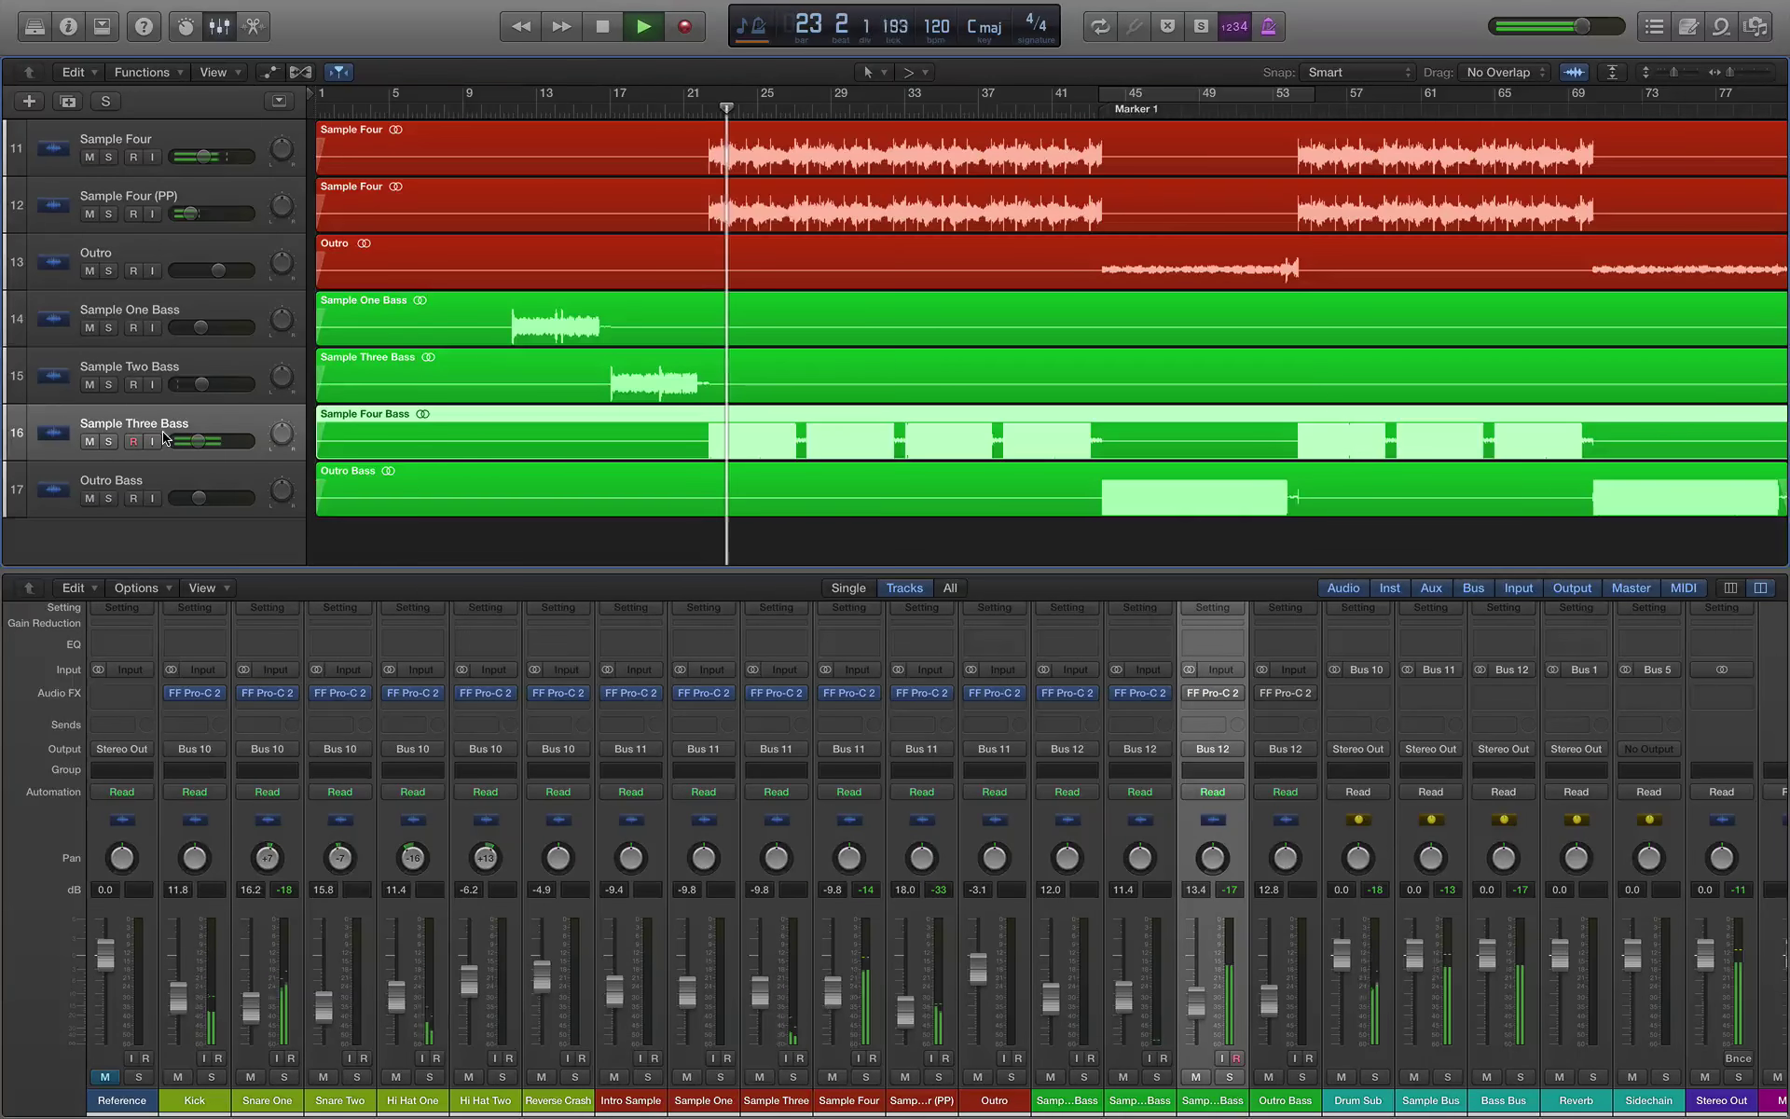
{"action": "key", "text": "space"}
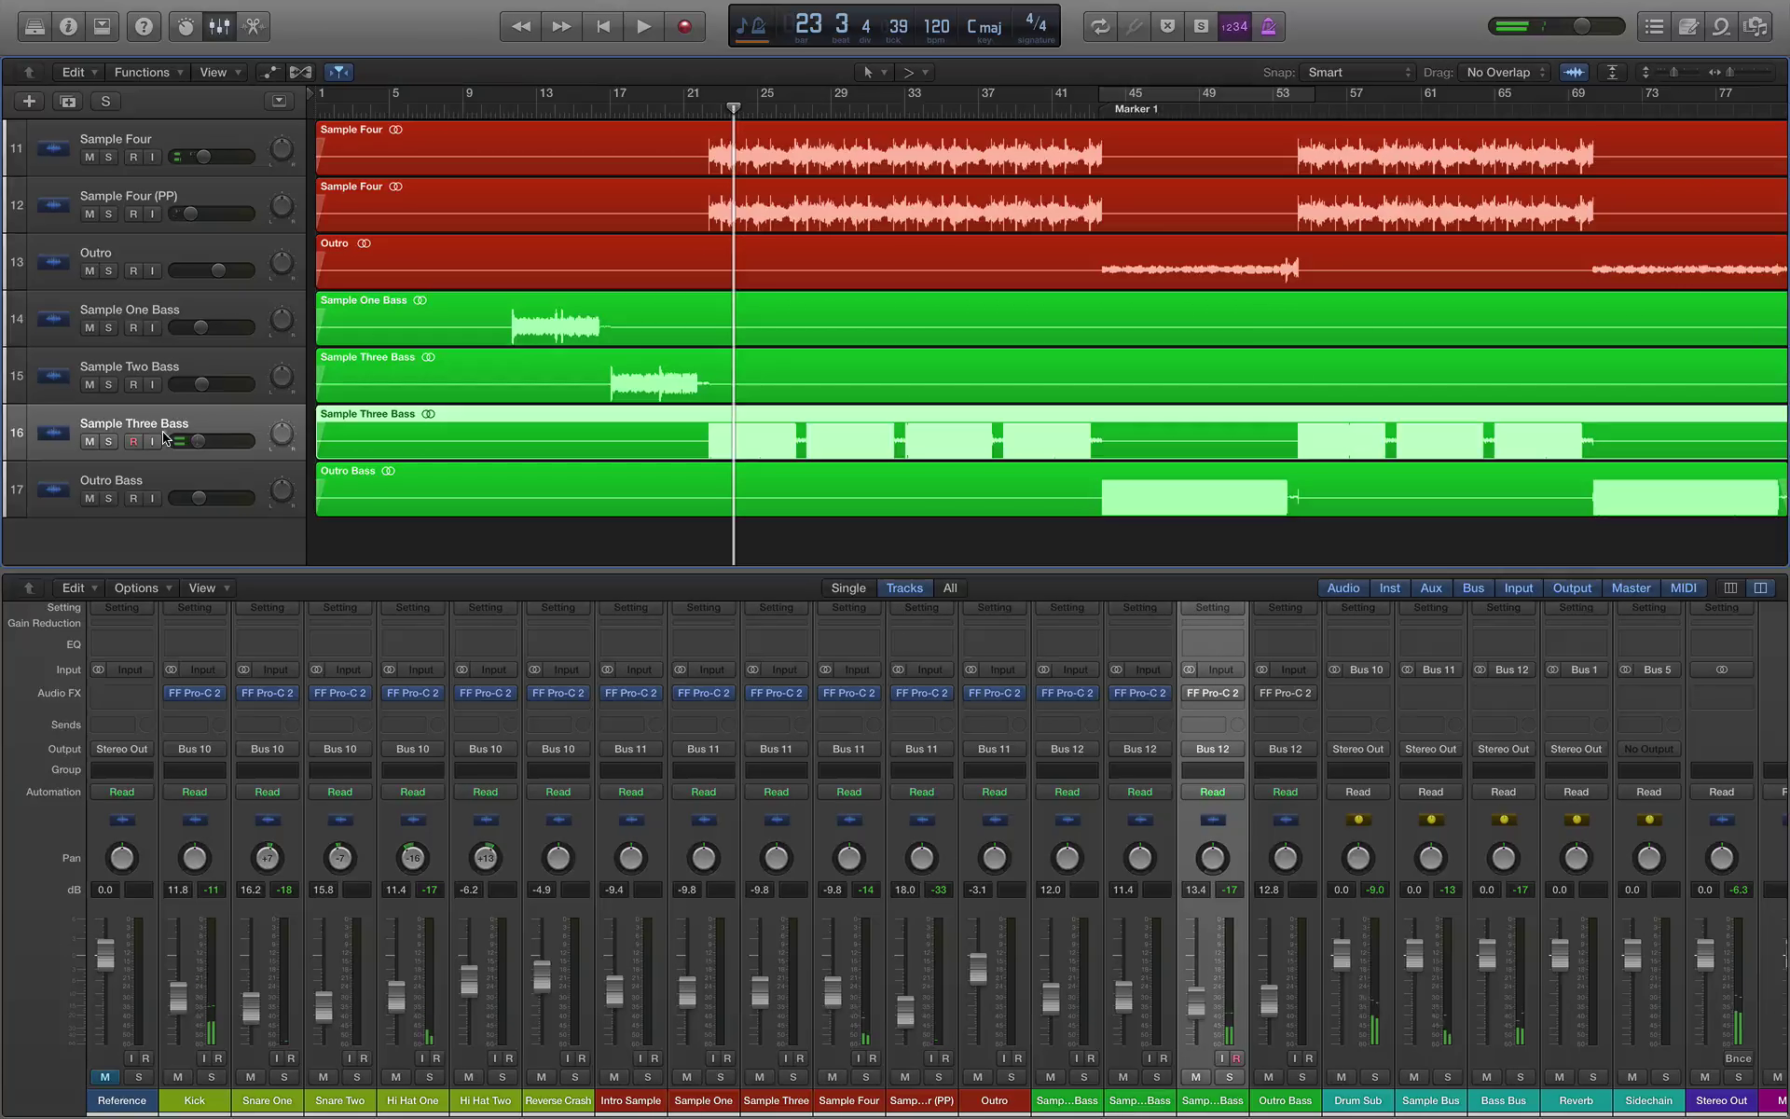
{"action": "left_click", "coordinate": [152, 365]}
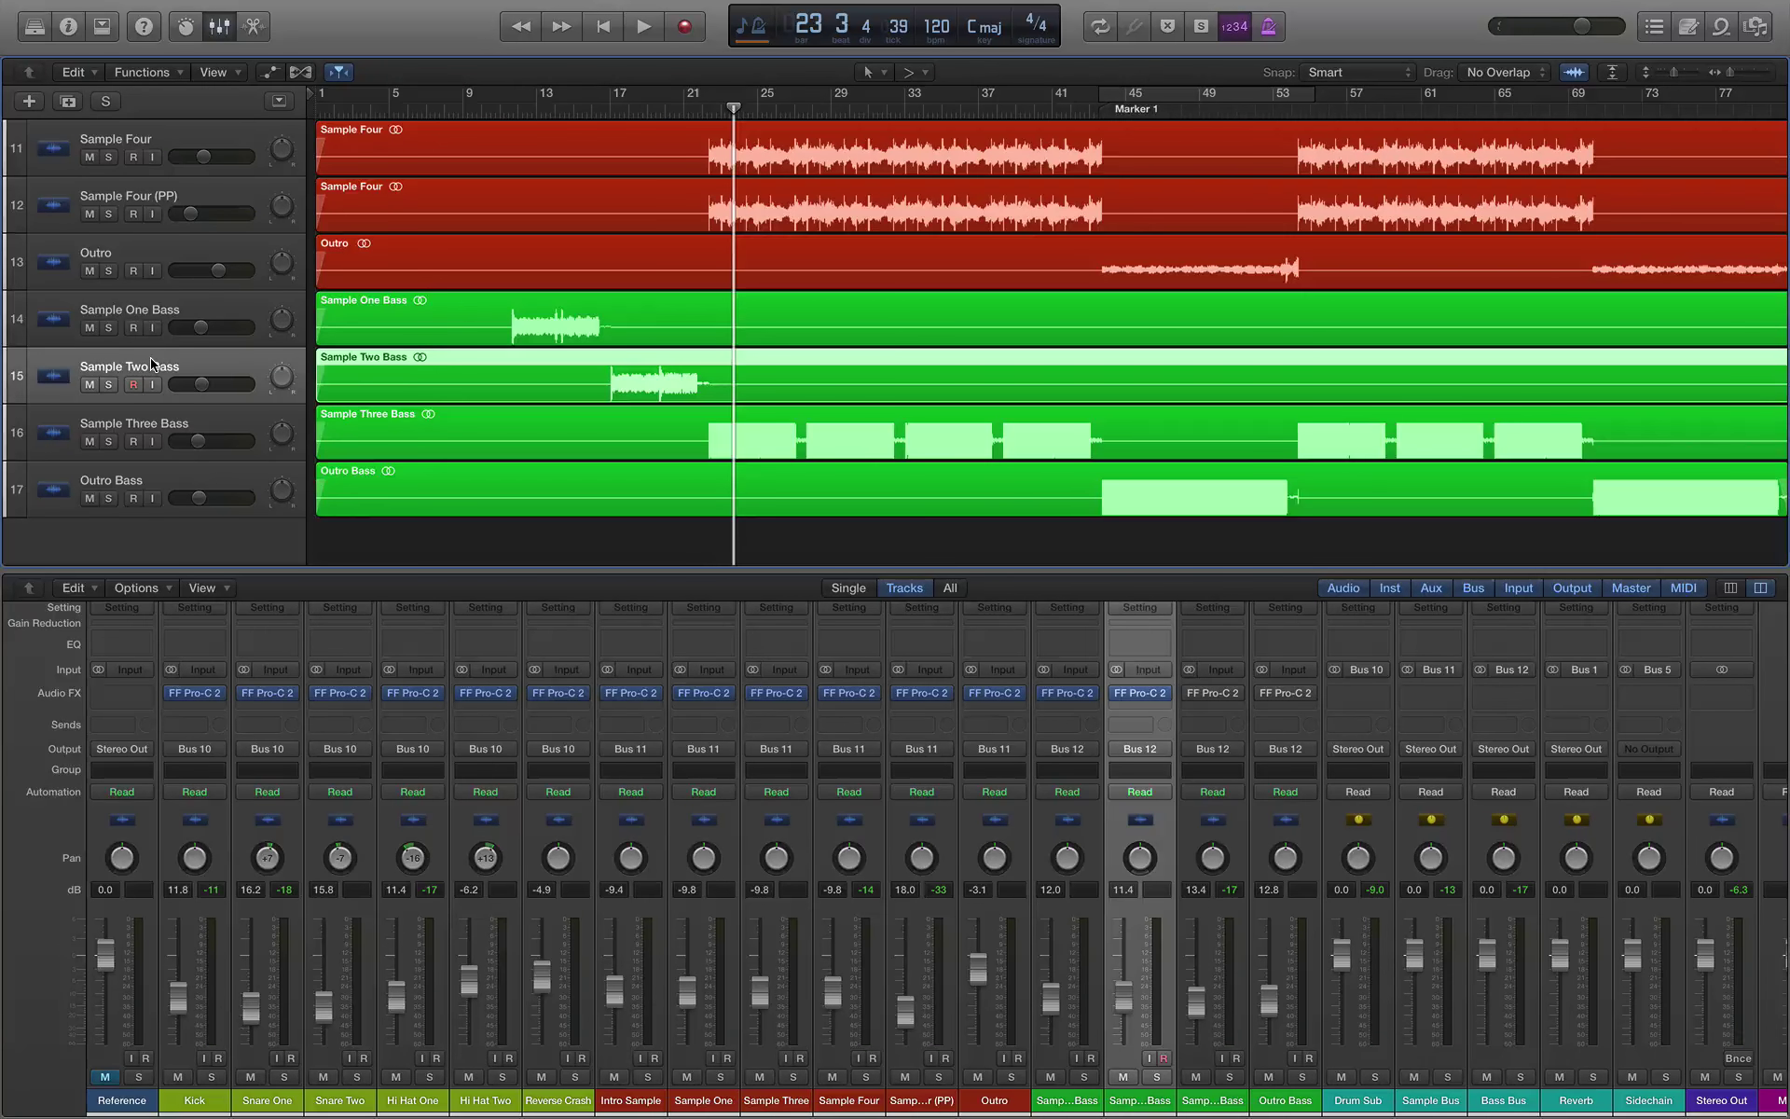
{"action": "key", "text": "super+a"}
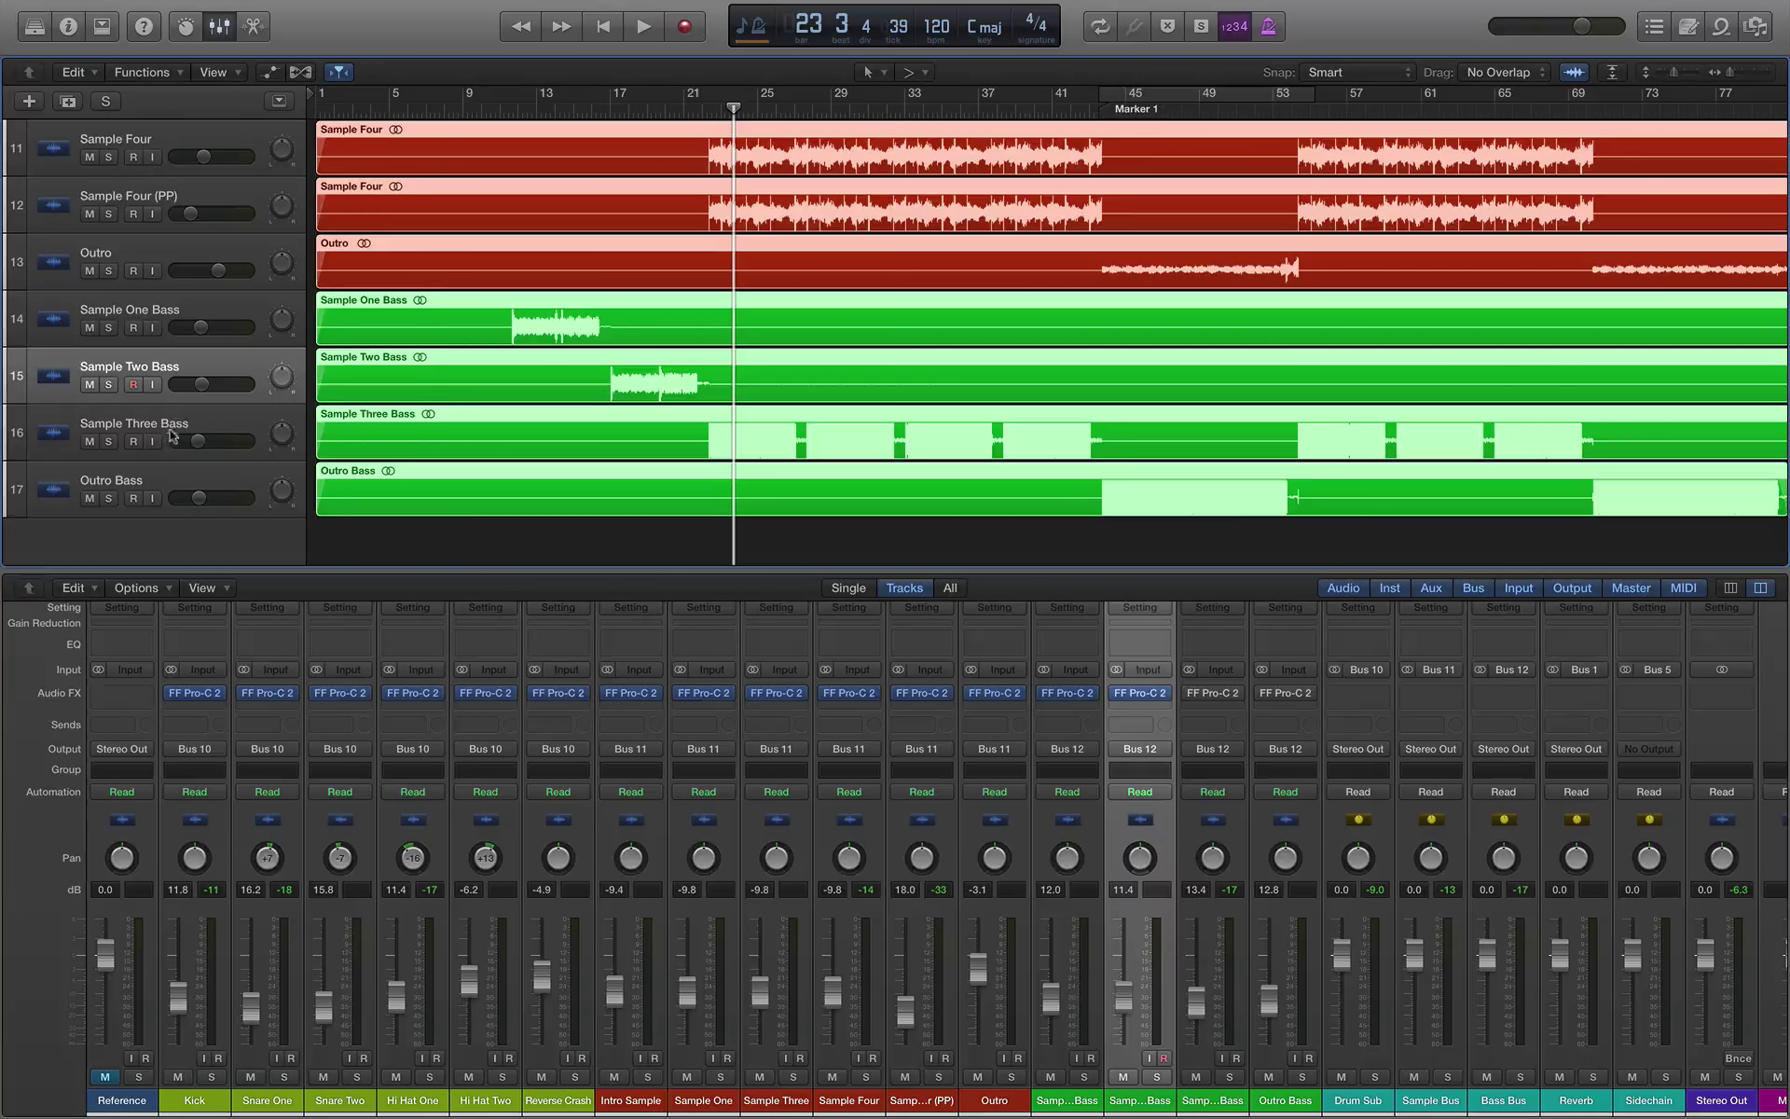
Step: Solo the Sample Three Bass track and play it on its own from about bar 24
{"action": "left_click", "coordinate": [119, 431]}
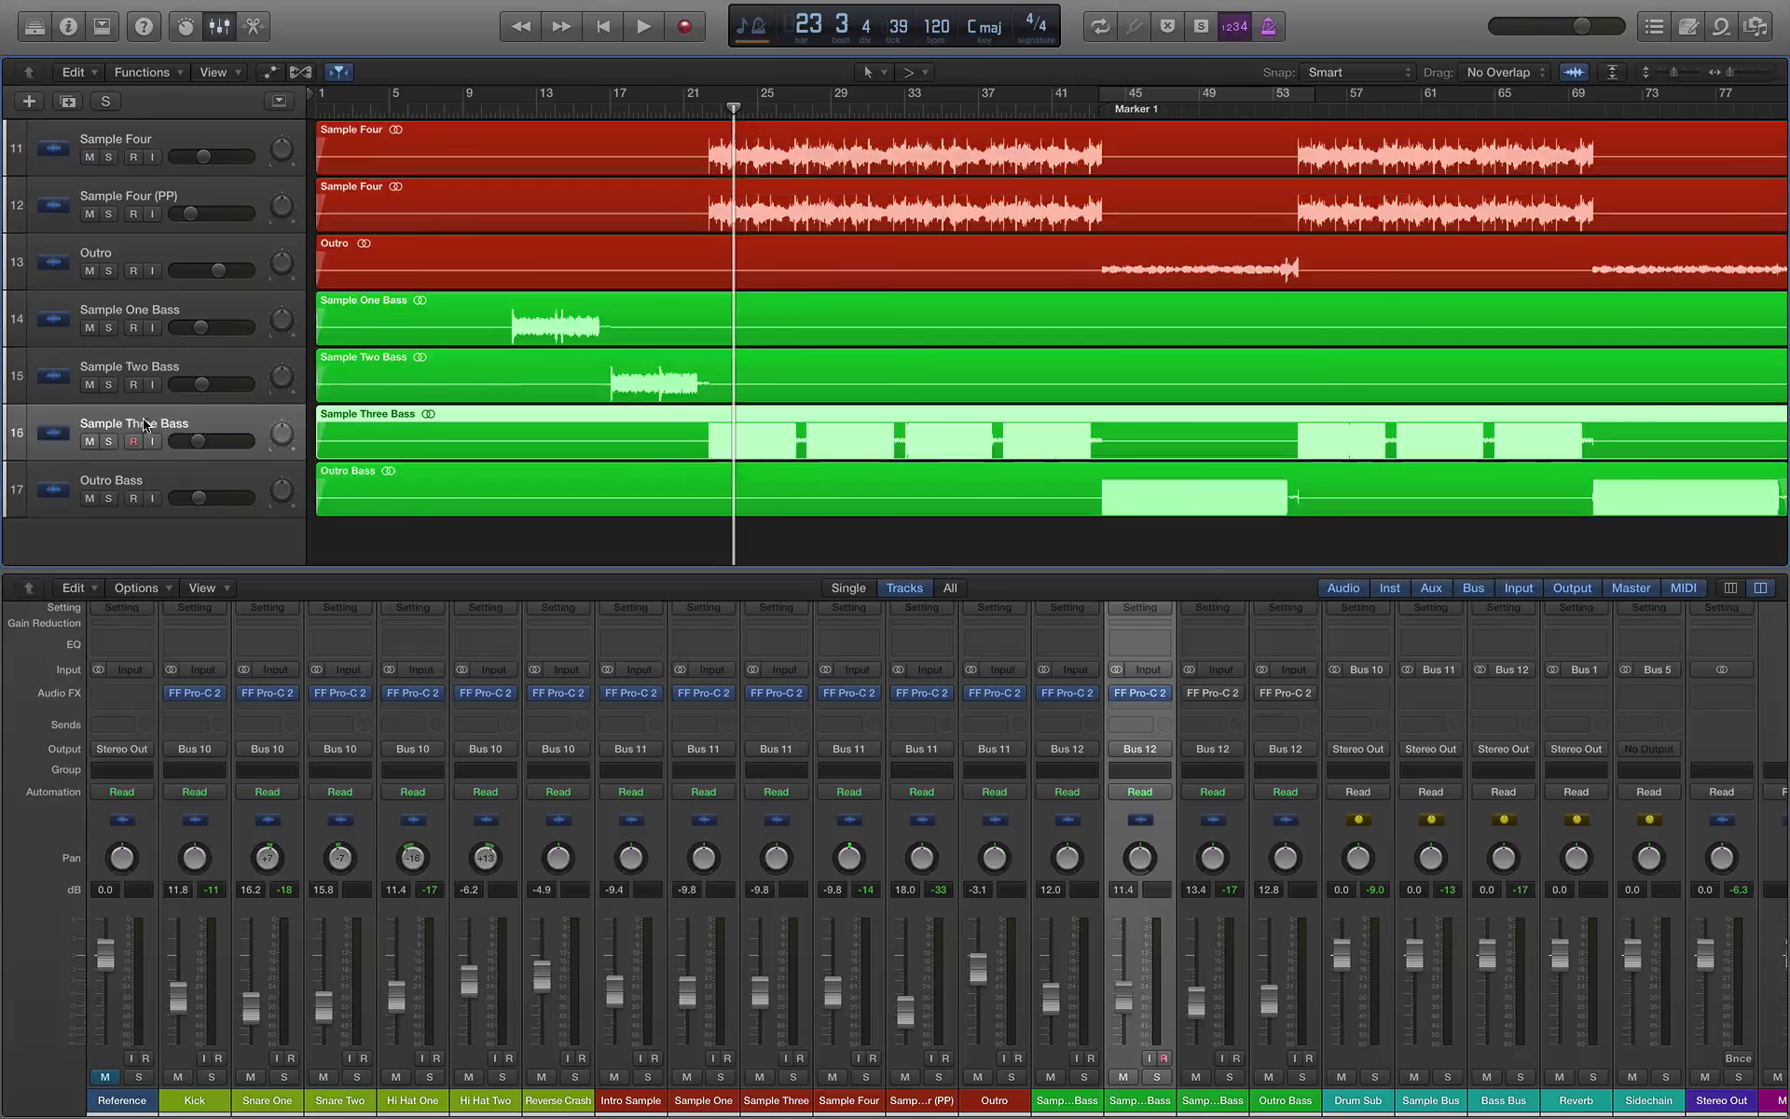
{"action": "left_click", "coordinate": [110, 441]}
{"action": "key", "text": "space"}
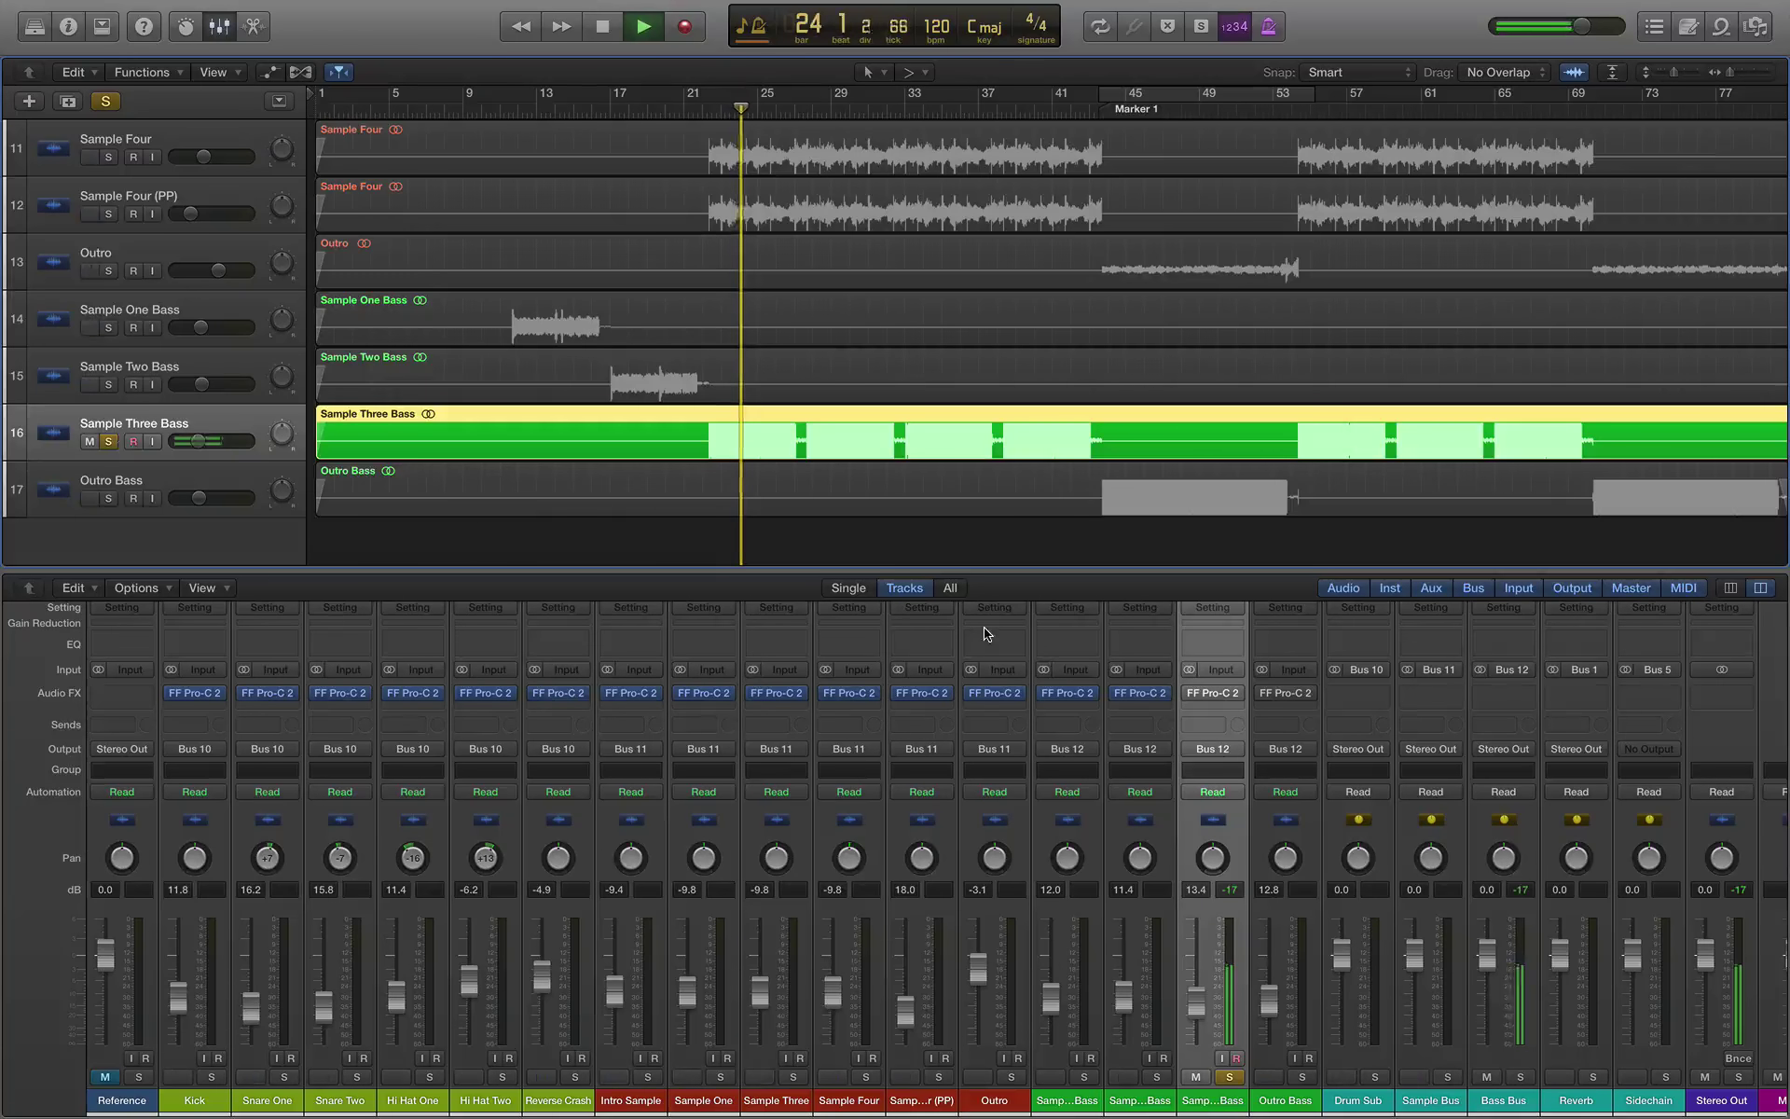
{"action": "key", "text": "space"}
{"action": "key", "text": "space"}
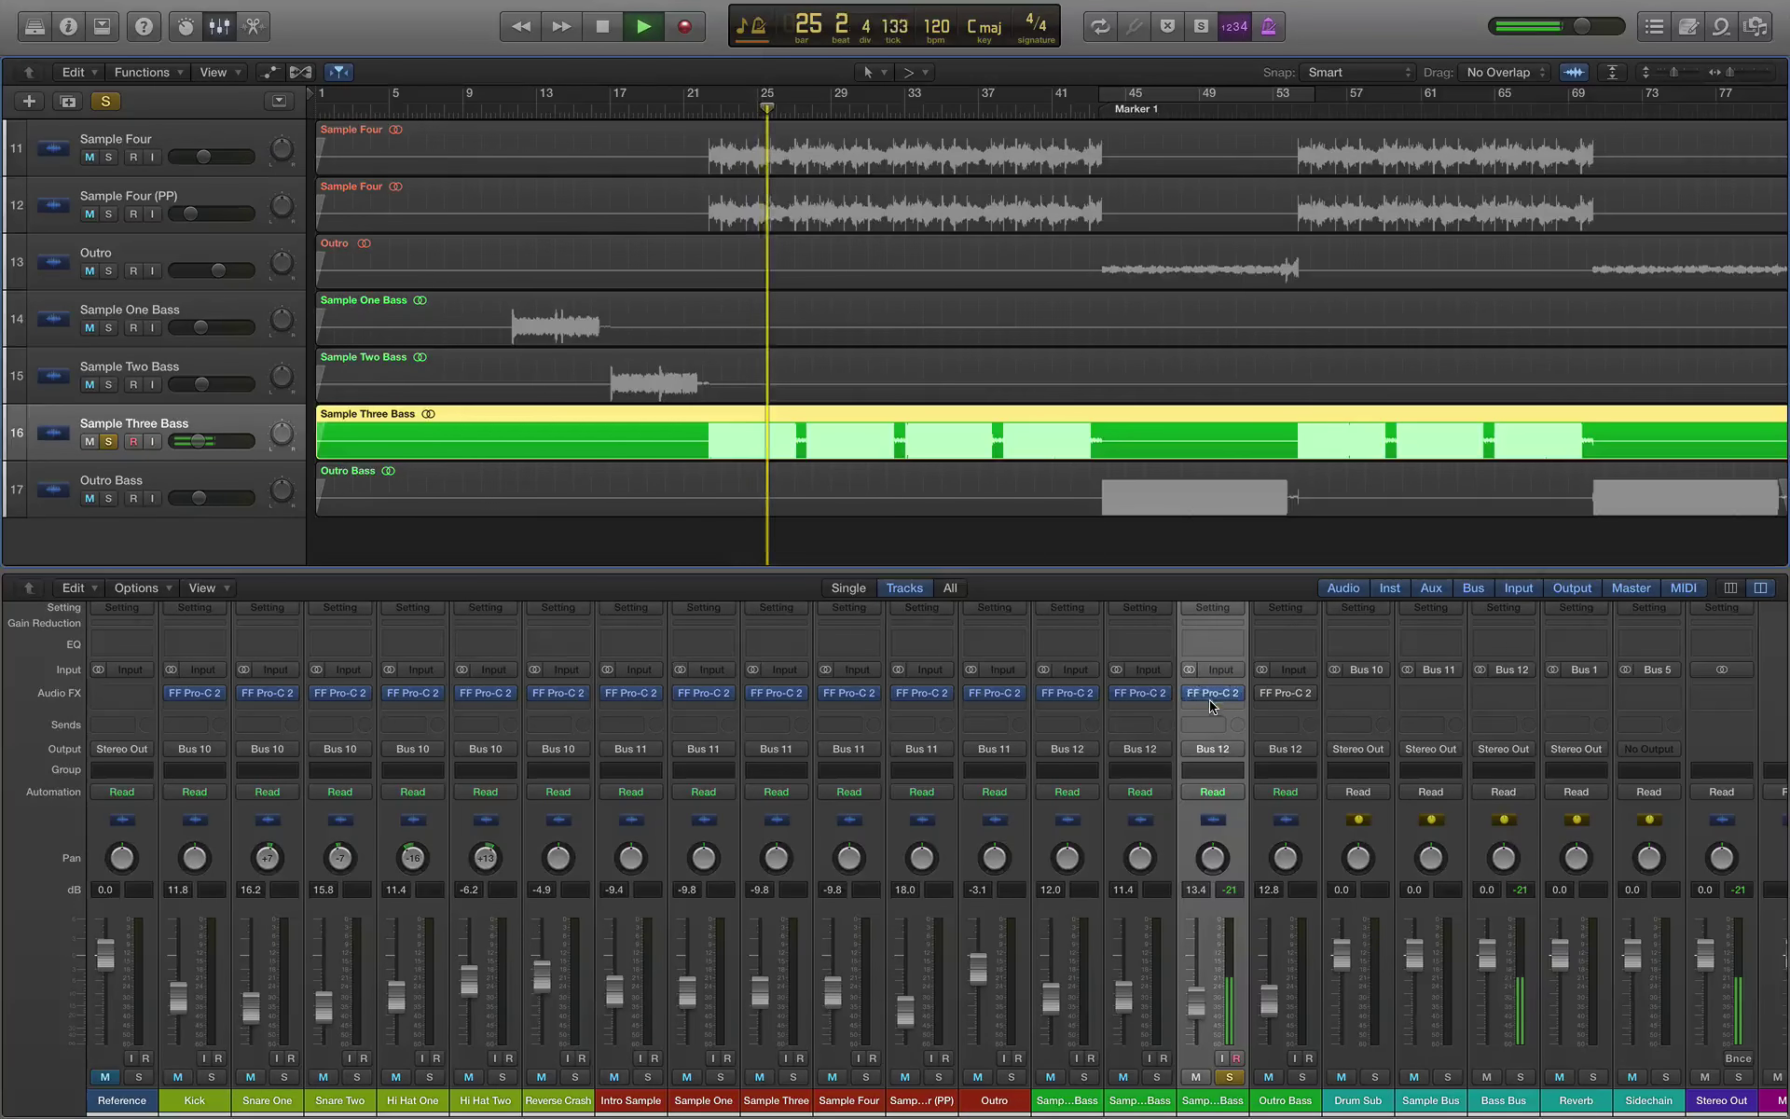
Step: Enable and open the Sample Three Bass compressor, then turn off its auto gain and stop playback
{"action": "left_click", "coordinate": [1214, 697]}
{"action": "left_click", "coordinate": [1214, 699]}
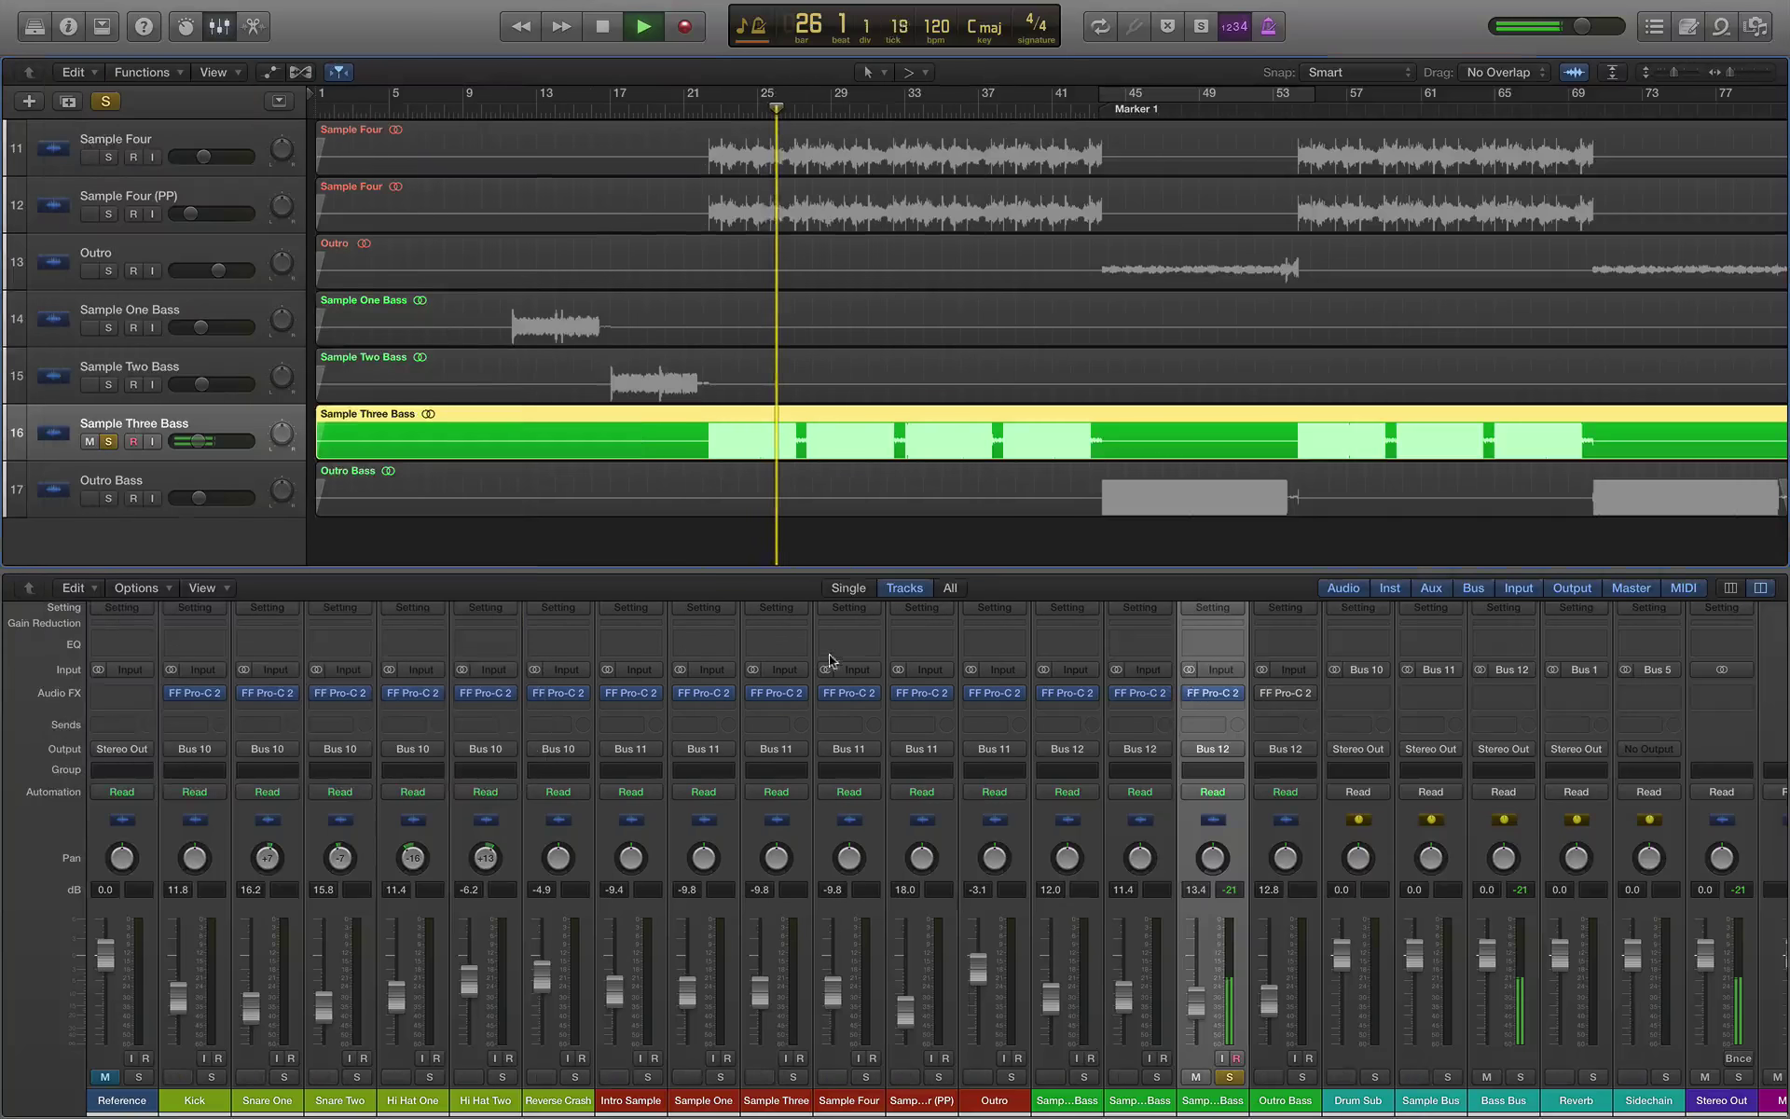
{"action": "left_click", "coordinate": [1214, 697]}
{"action": "key", "text": "space"}
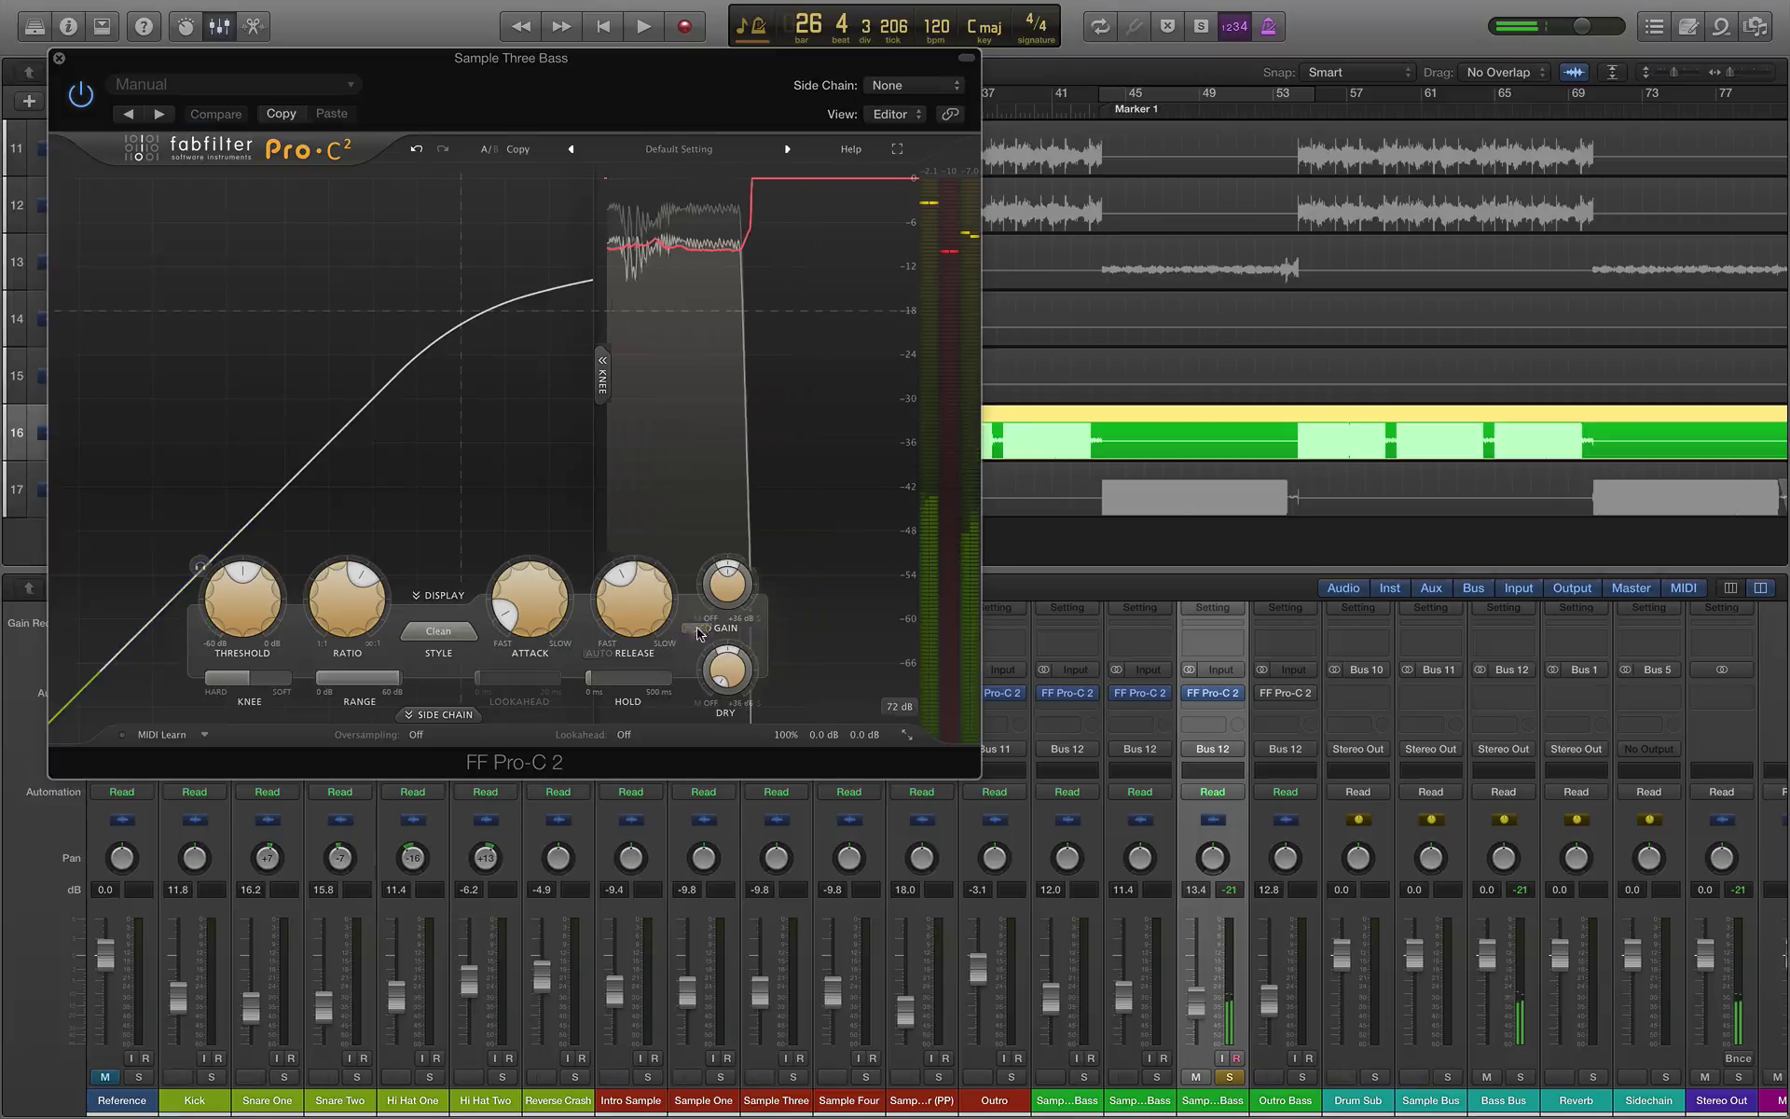
Step: Slow the Sample Three Bass compressor's attack, lower its ratio, raise its threshold and soften its knee during playback
{"action": "left_click_drag", "start_coordinate": [528, 598], "coordinate": [534, 541]}
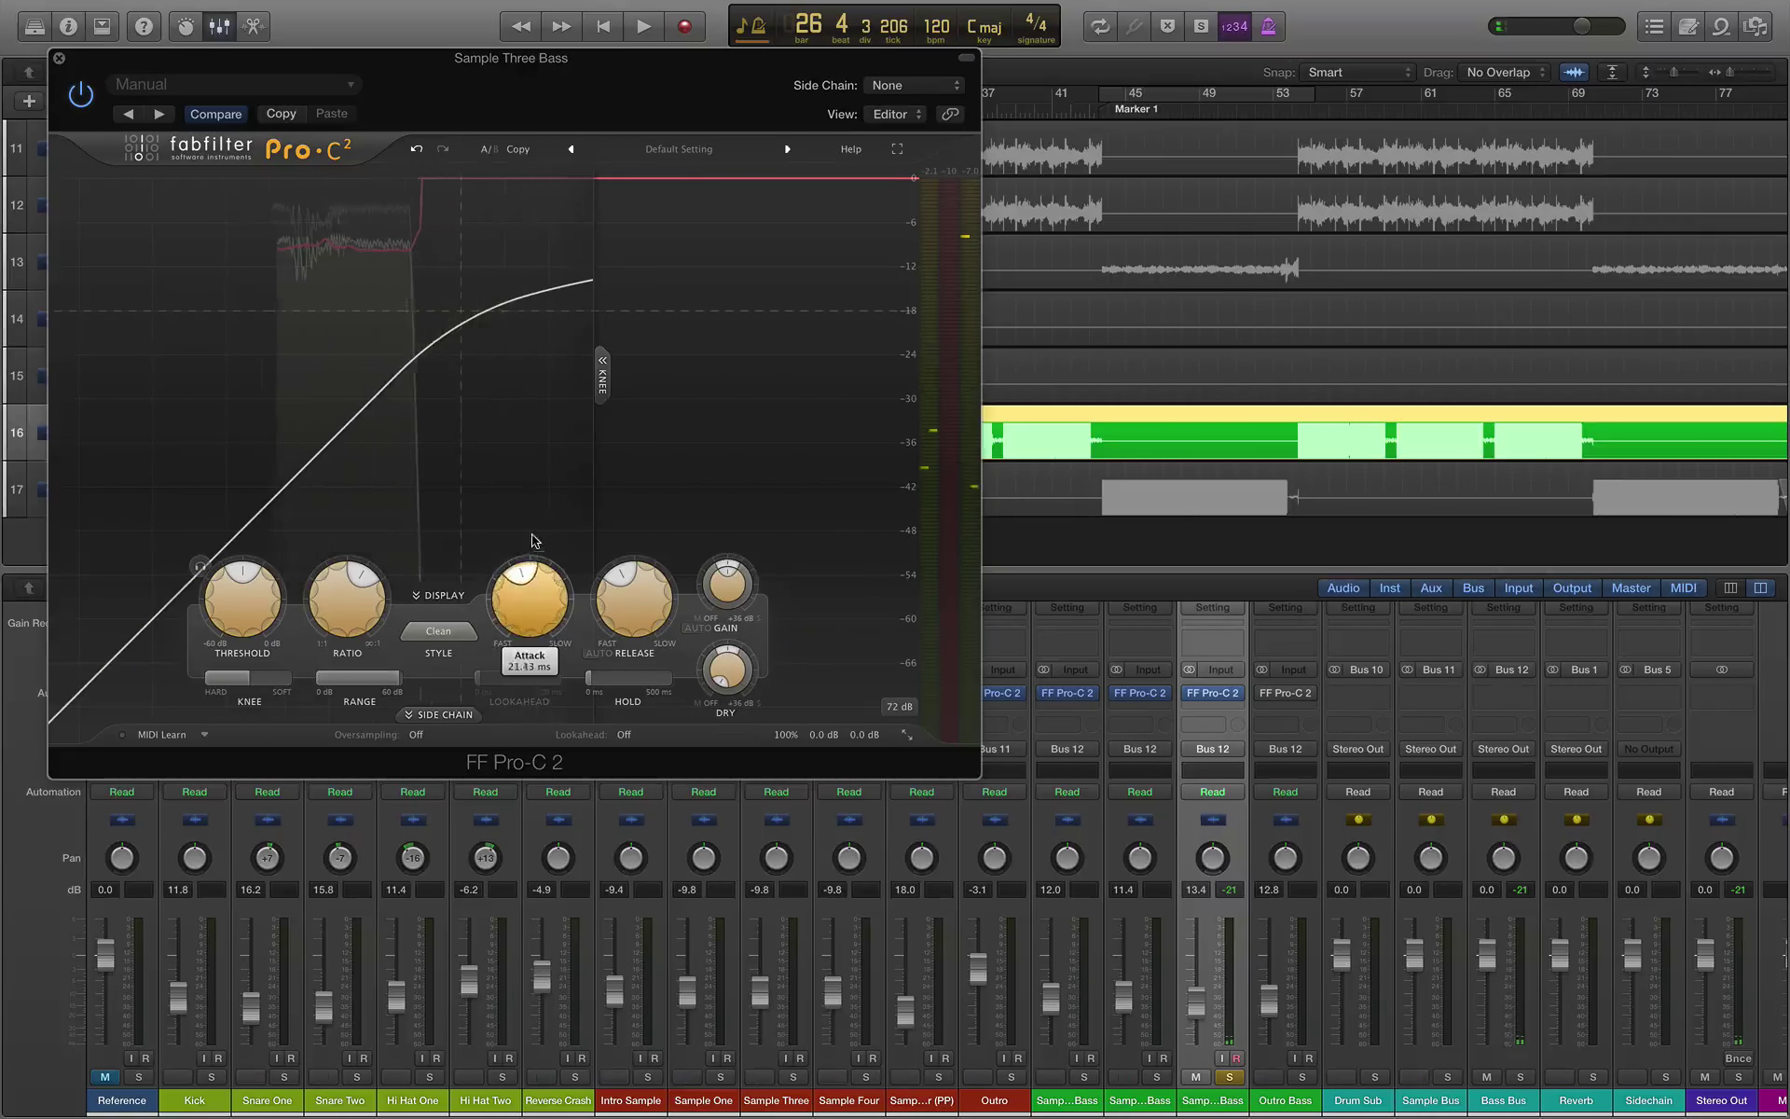
{"action": "key", "text": "space"}
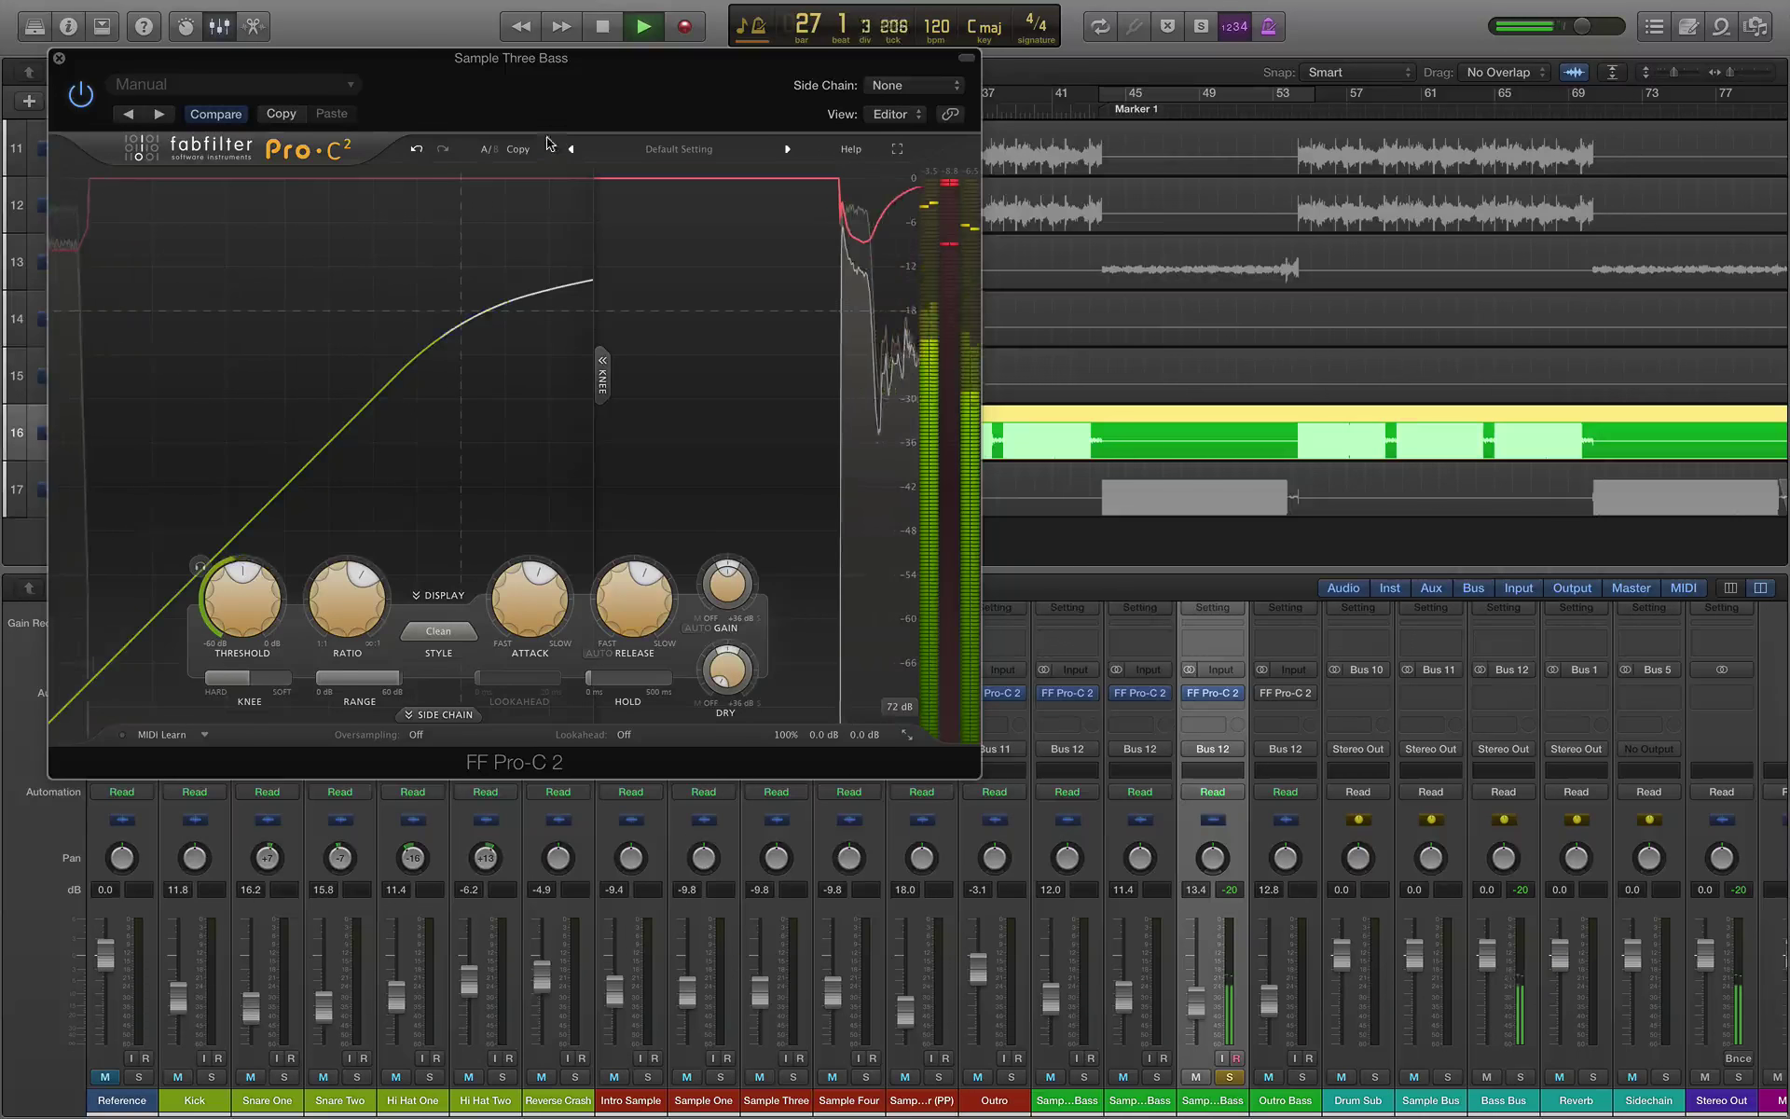
{"action": "left_click_drag", "start_coordinate": [550, 93], "coordinate": [835, 157]}
{"action": "left_click_drag", "start_coordinate": [630, 643], "coordinate": [528, 634]}
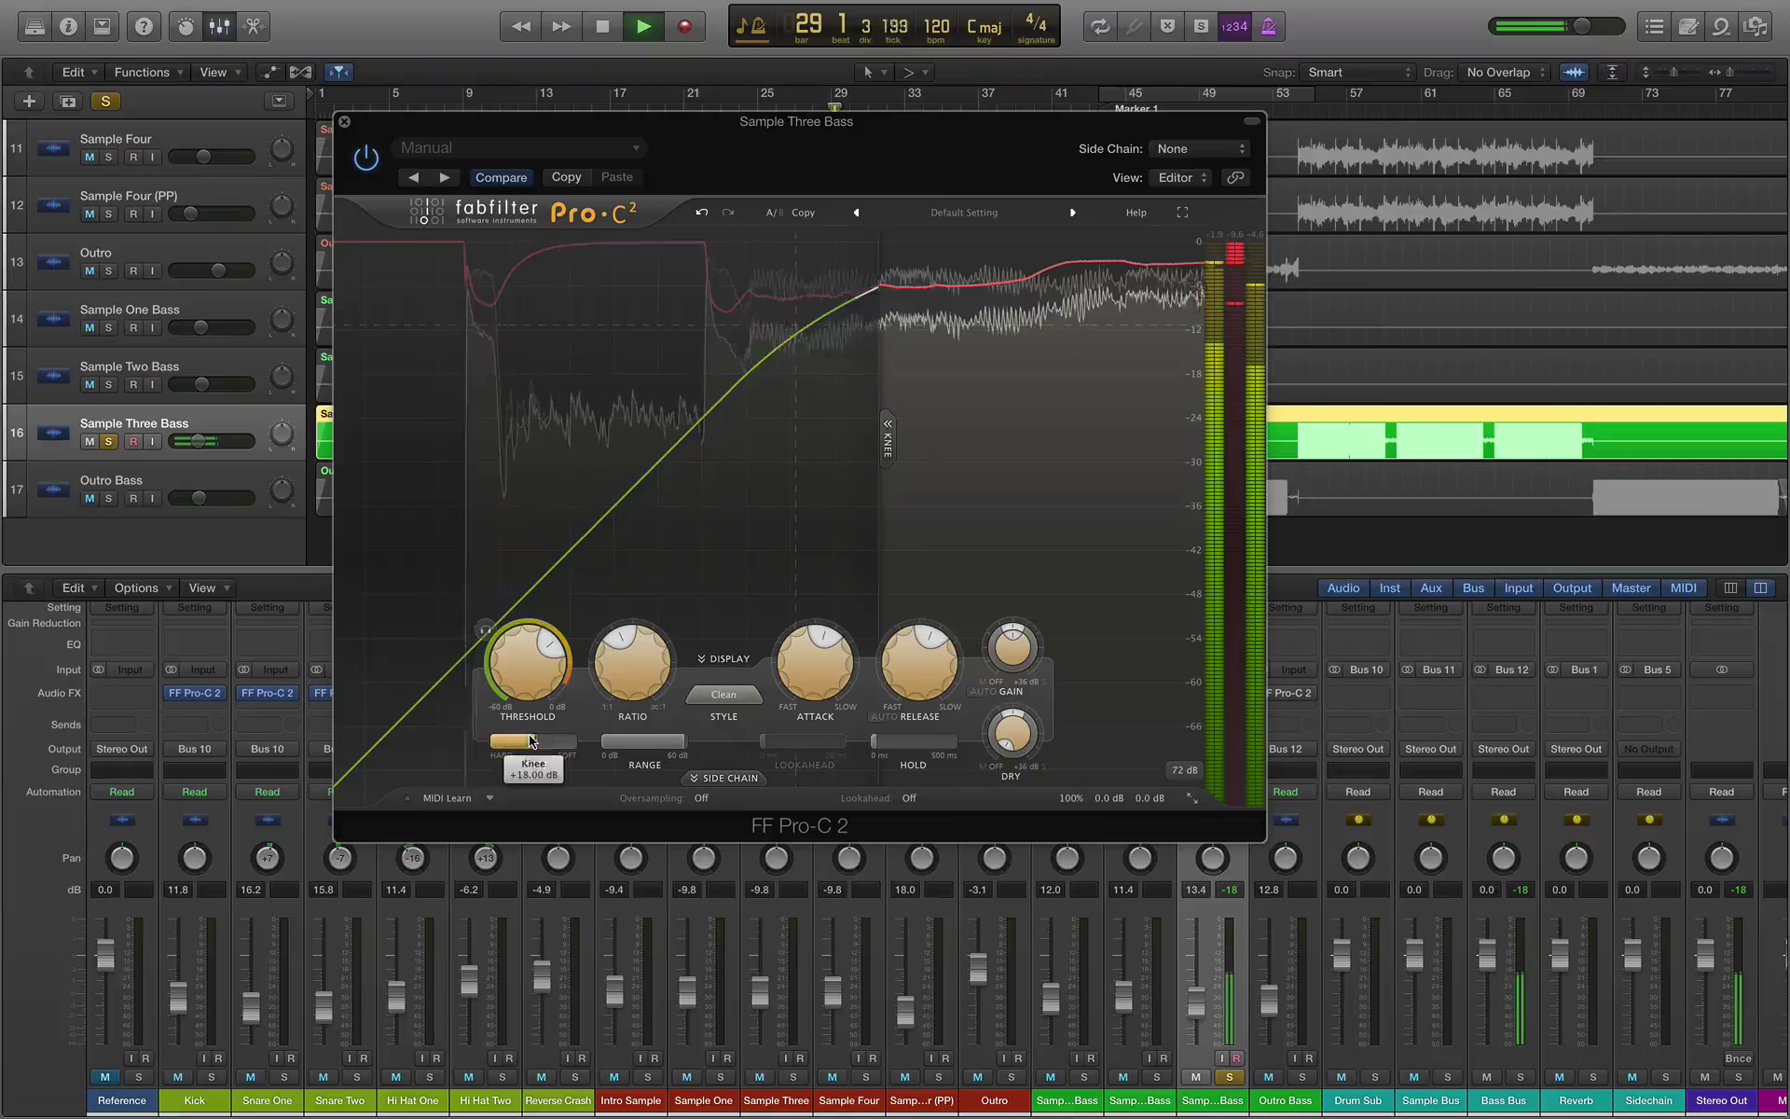
{"action": "left_click_drag", "start_coordinate": [532, 742], "coordinate": [553, 741]}
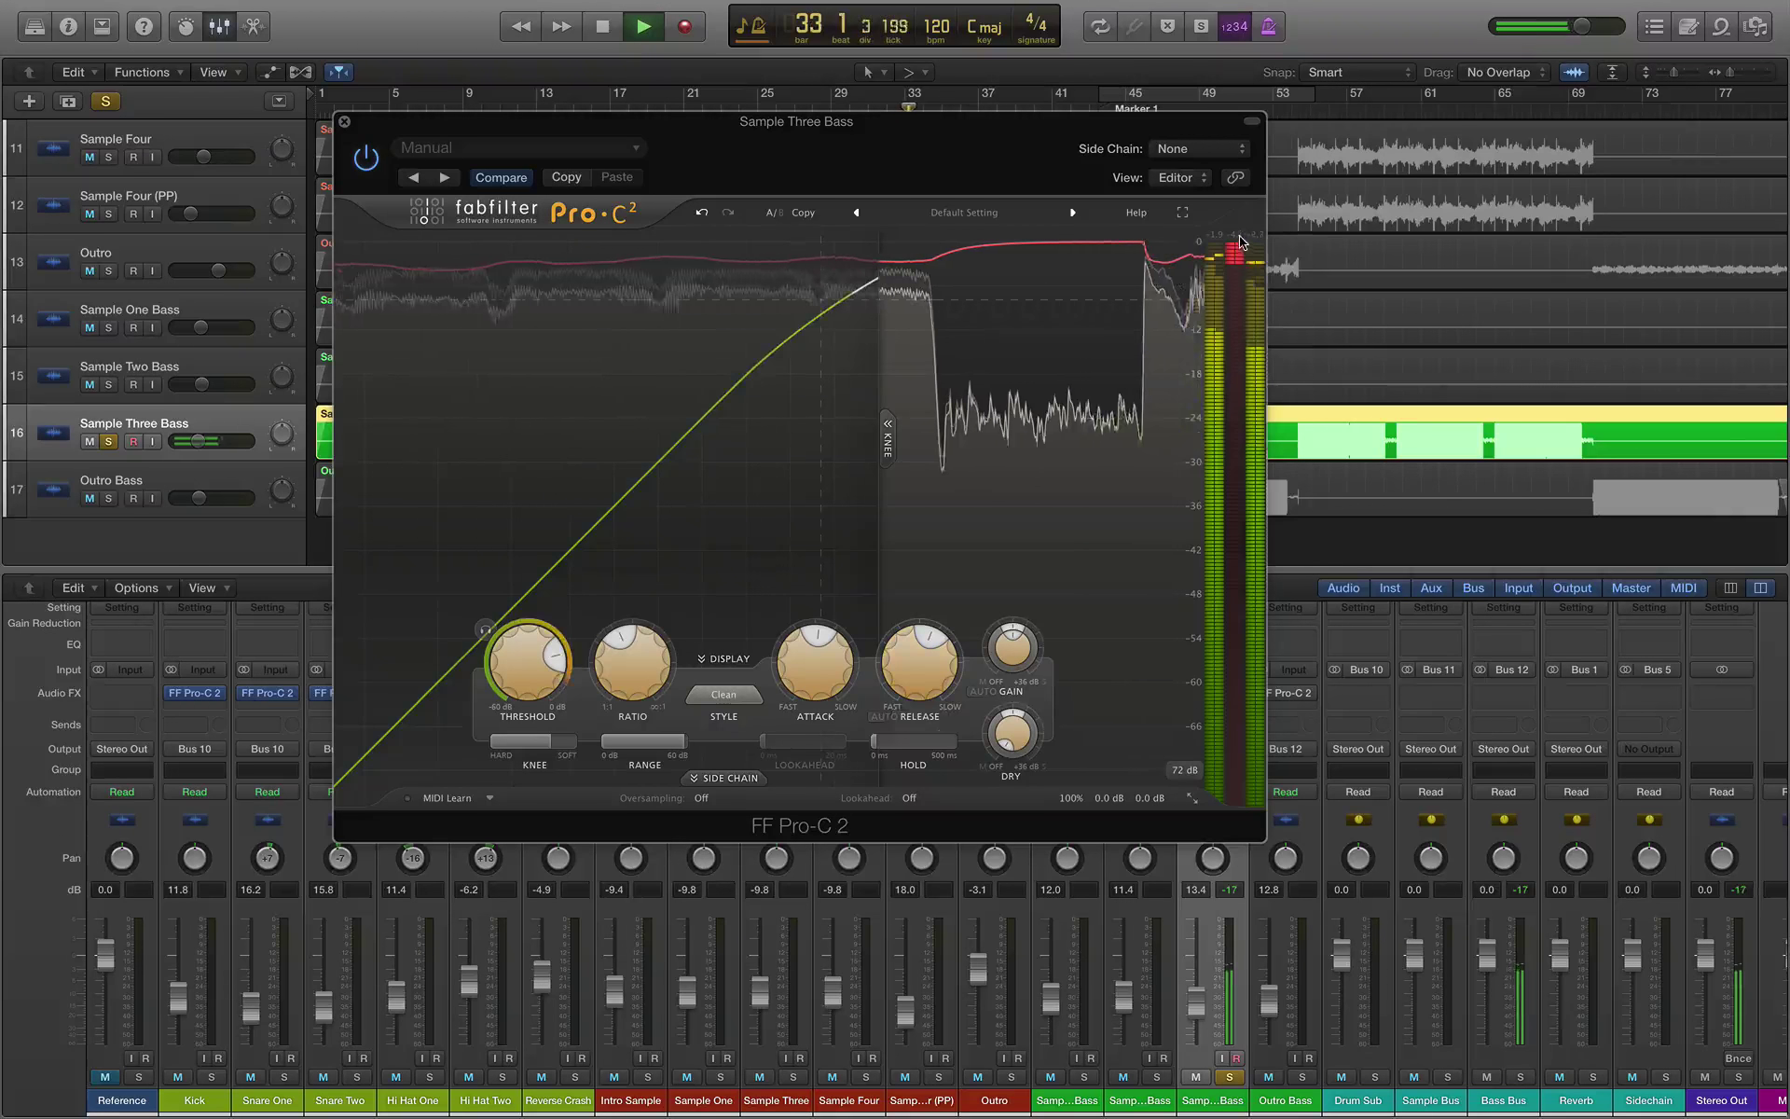
{"action": "mouse_move", "coordinate": [560, 664]}
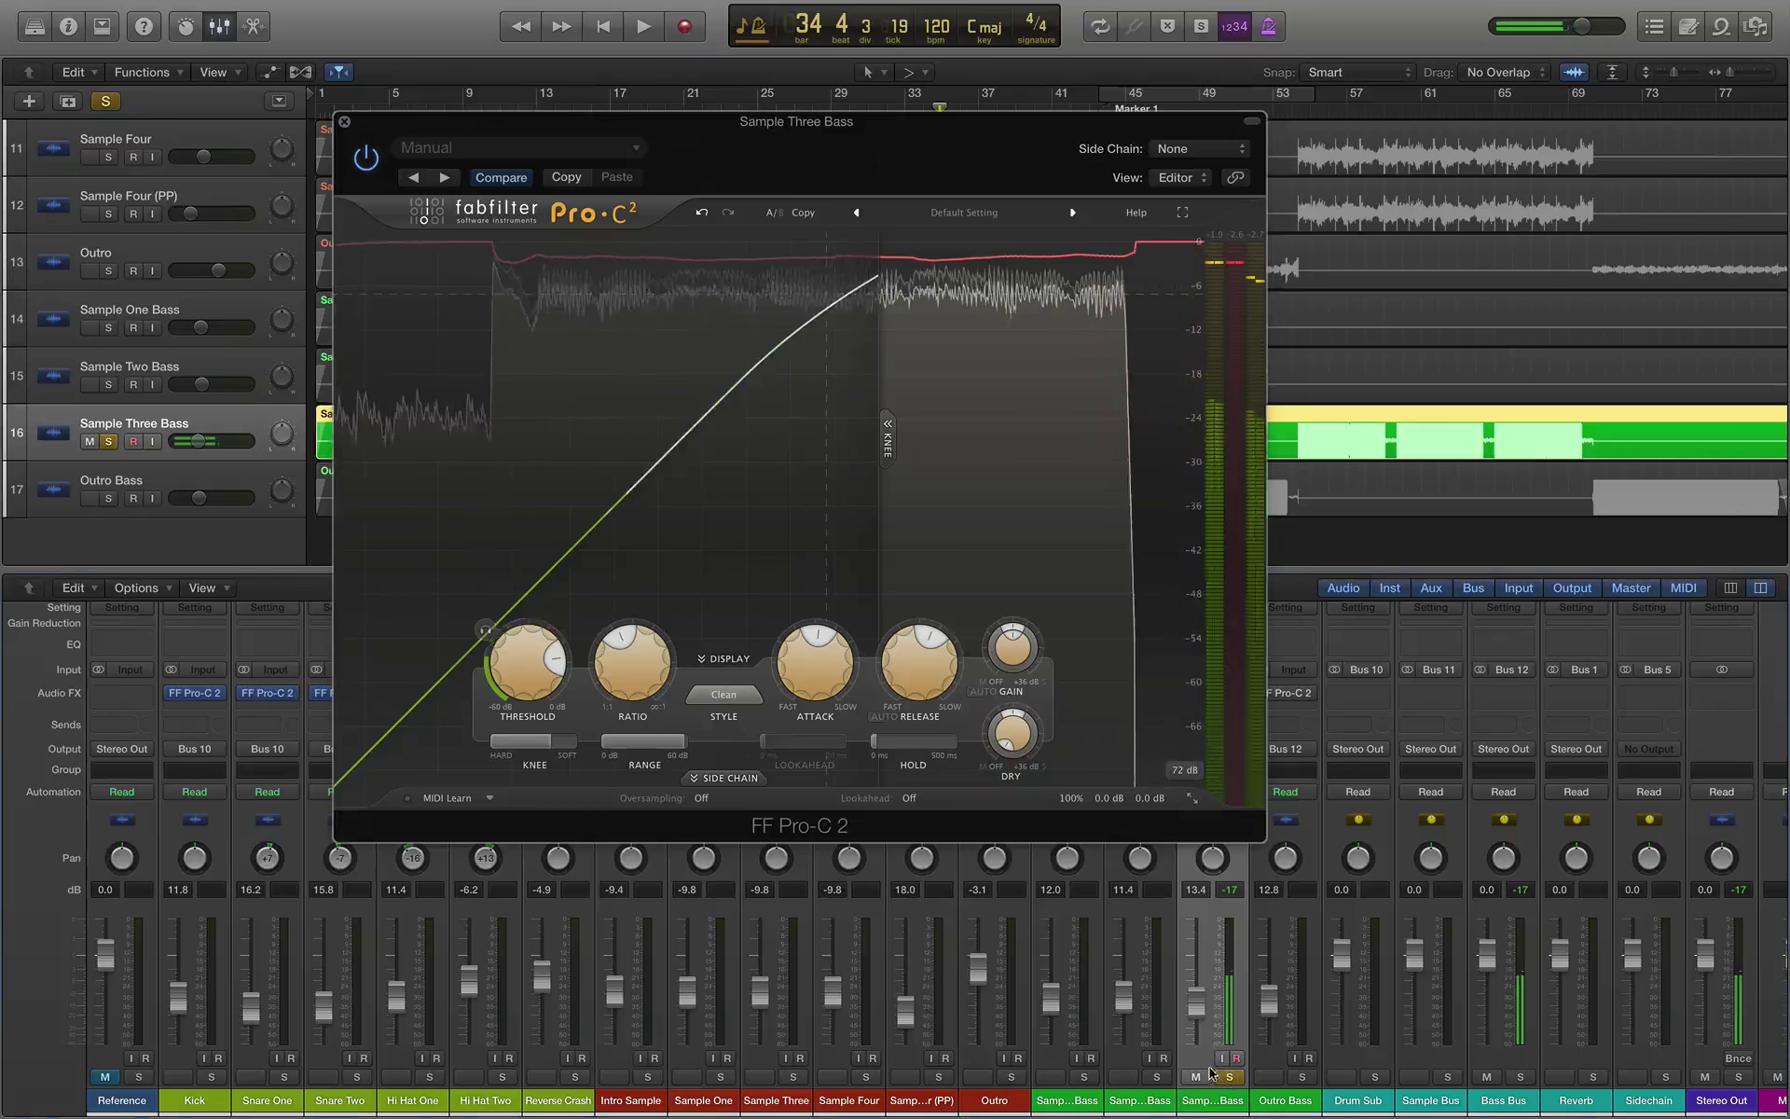
Step: Unsolo Sample Three Bass, raise its fader to -10.8 dB against the full mix, and close its compressor
{"action": "key", "text": "s"}
{"action": "mouse_move", "coordinate": [927, 685]}
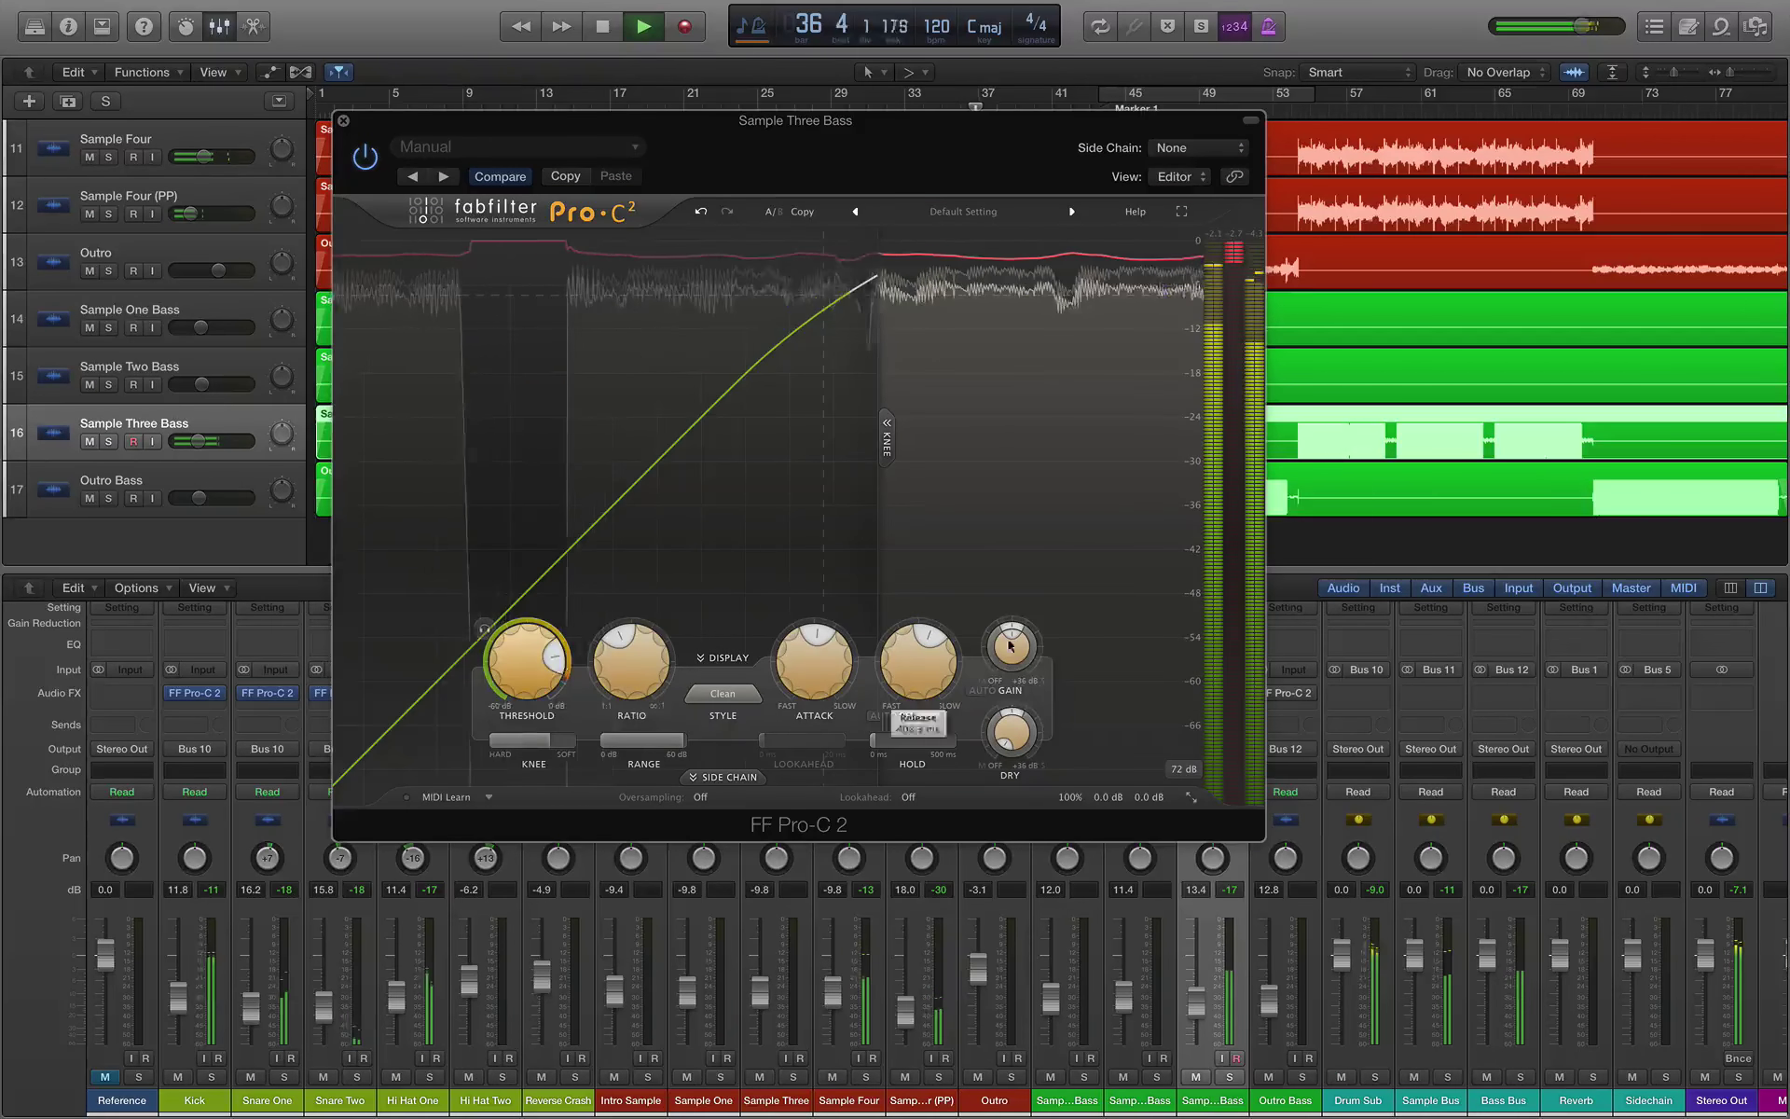
{"action": "left_click_drag", "start_coordinate": [1186, 972], "coordinate": [1179, 939]}
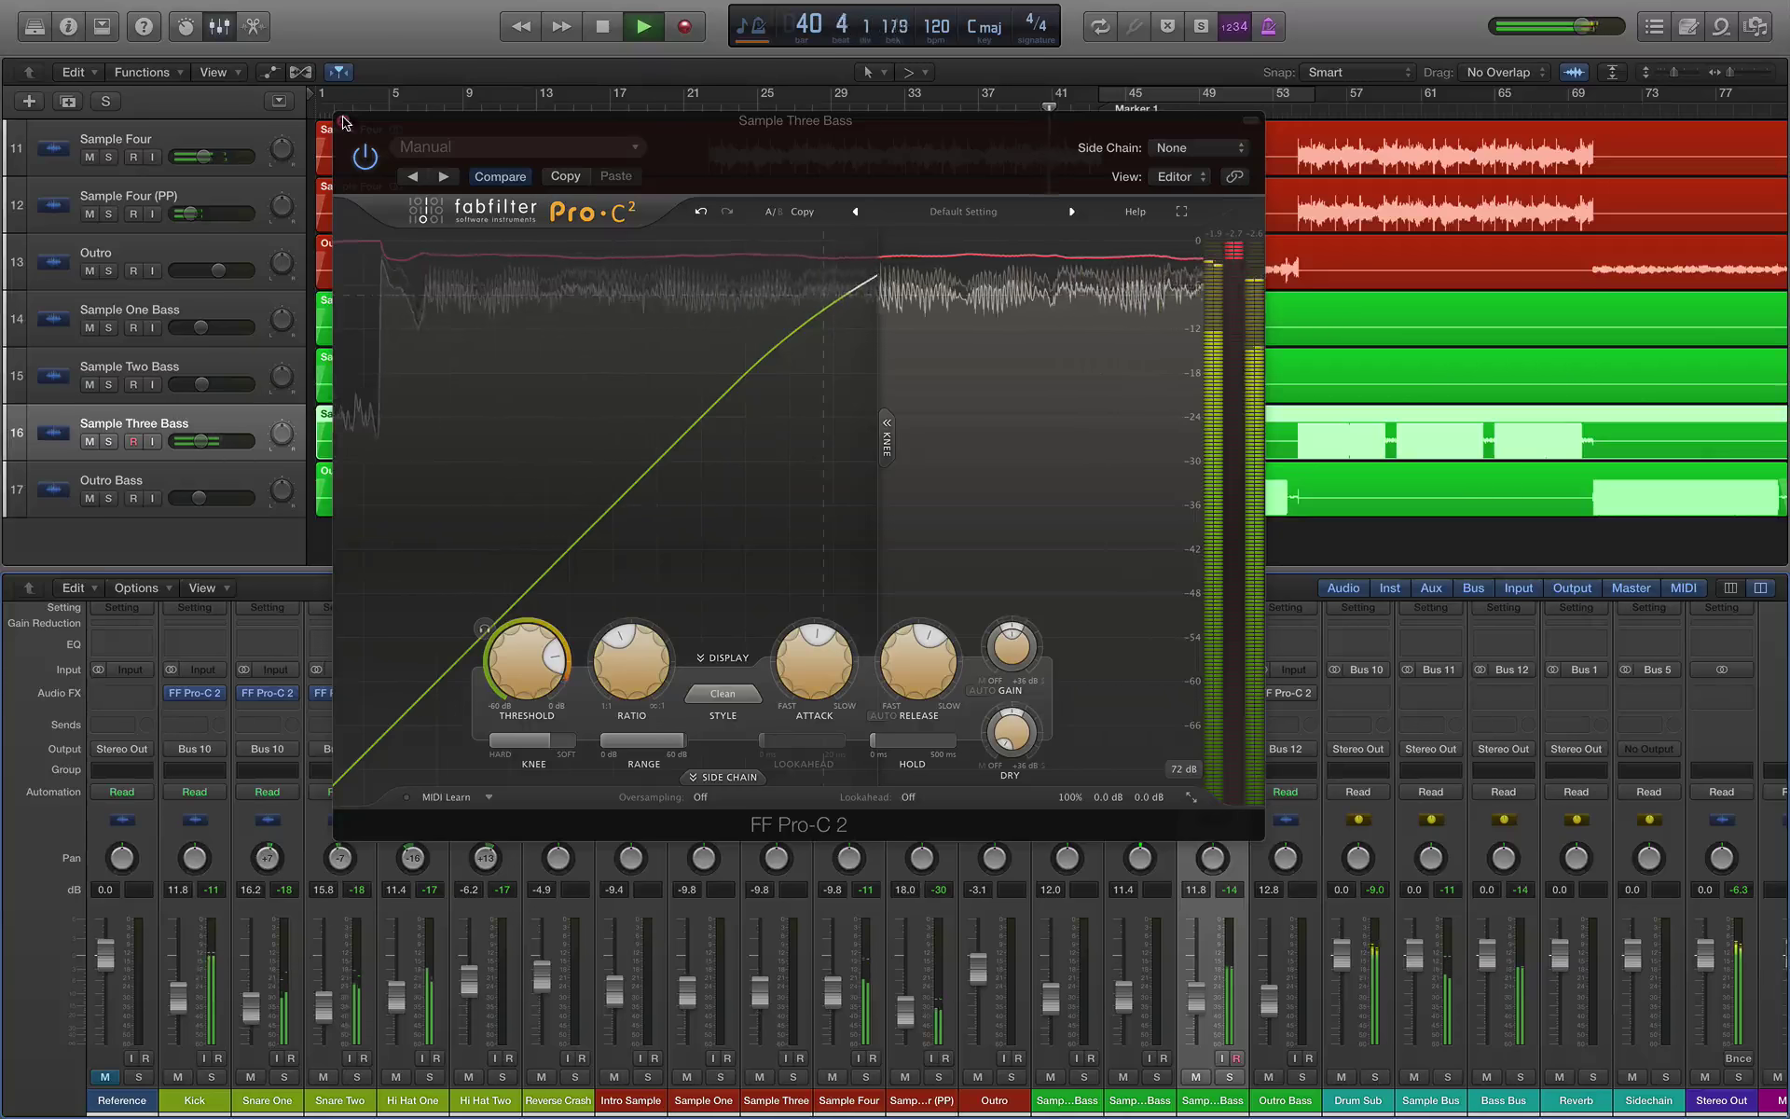
{"action": "left_click_drag", "start_coordinate": [1209, 1003], "coordinate": [1203, 998]}
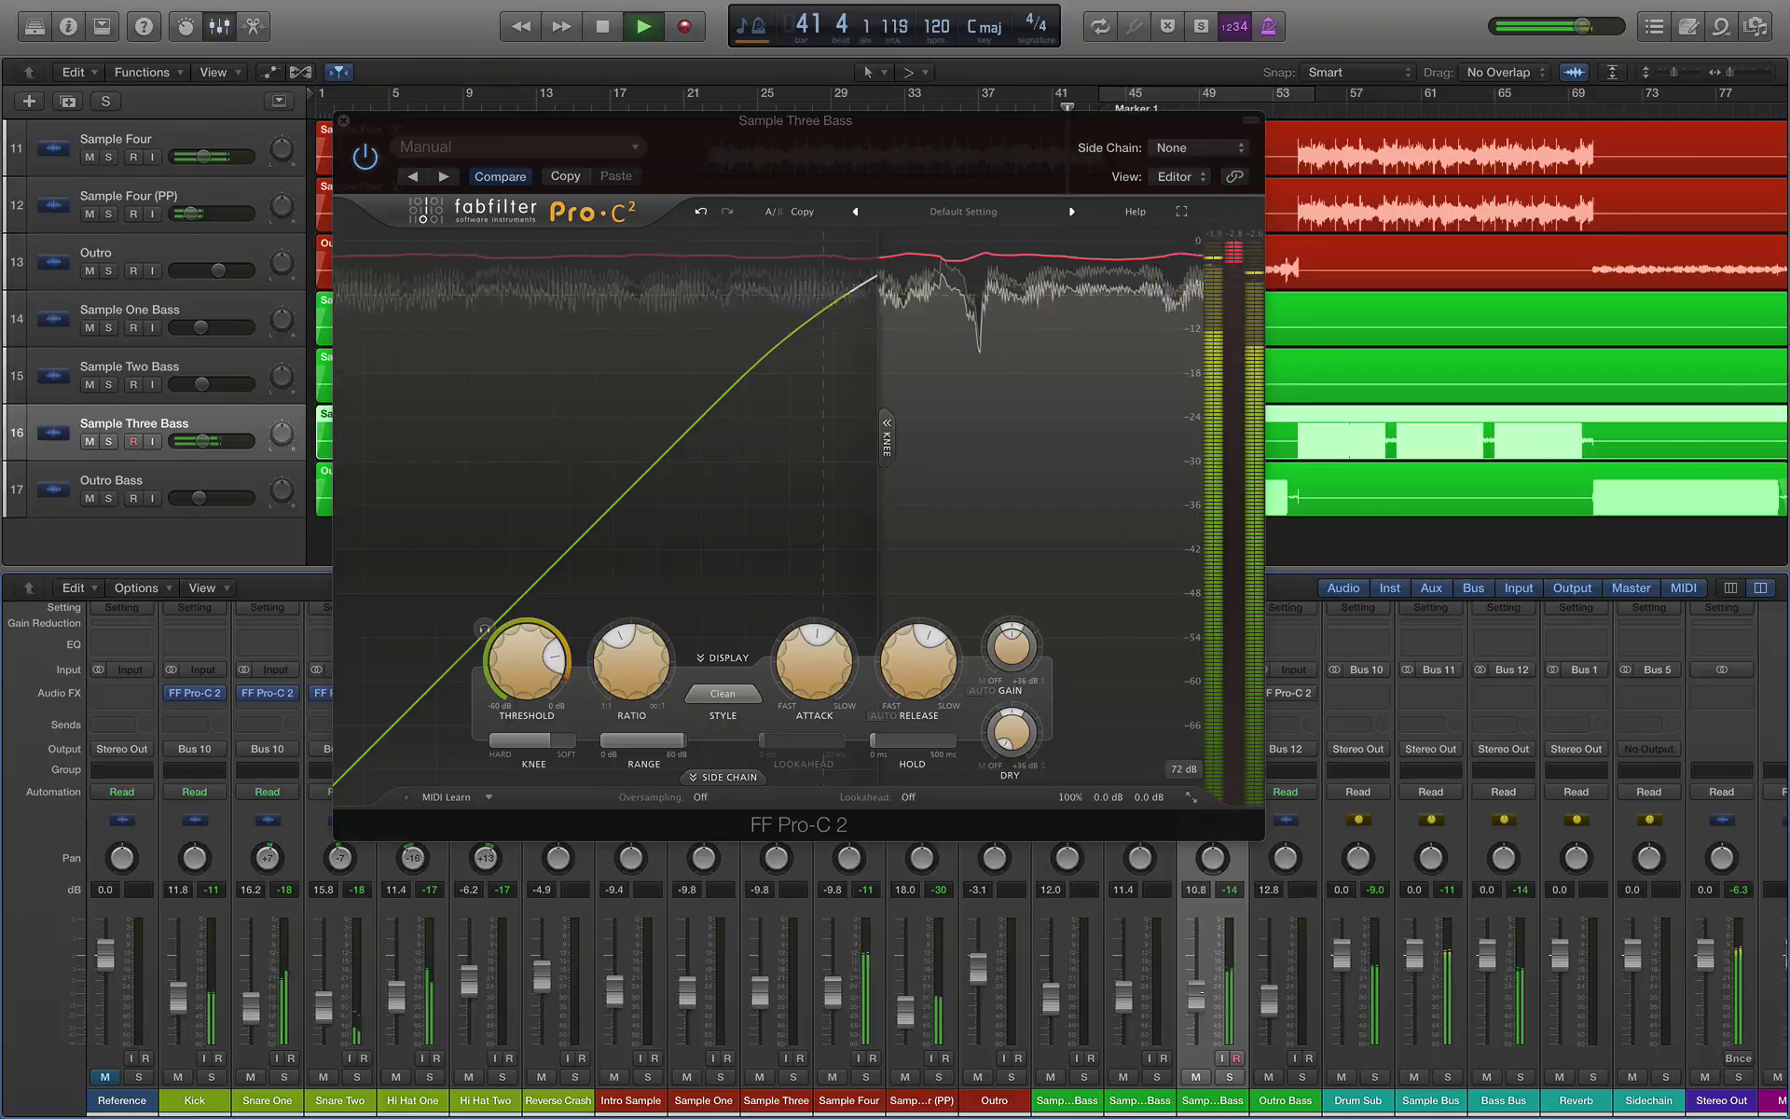
{"action": "key", "text": "space"}
{"action": "key", "text": "super+w"}
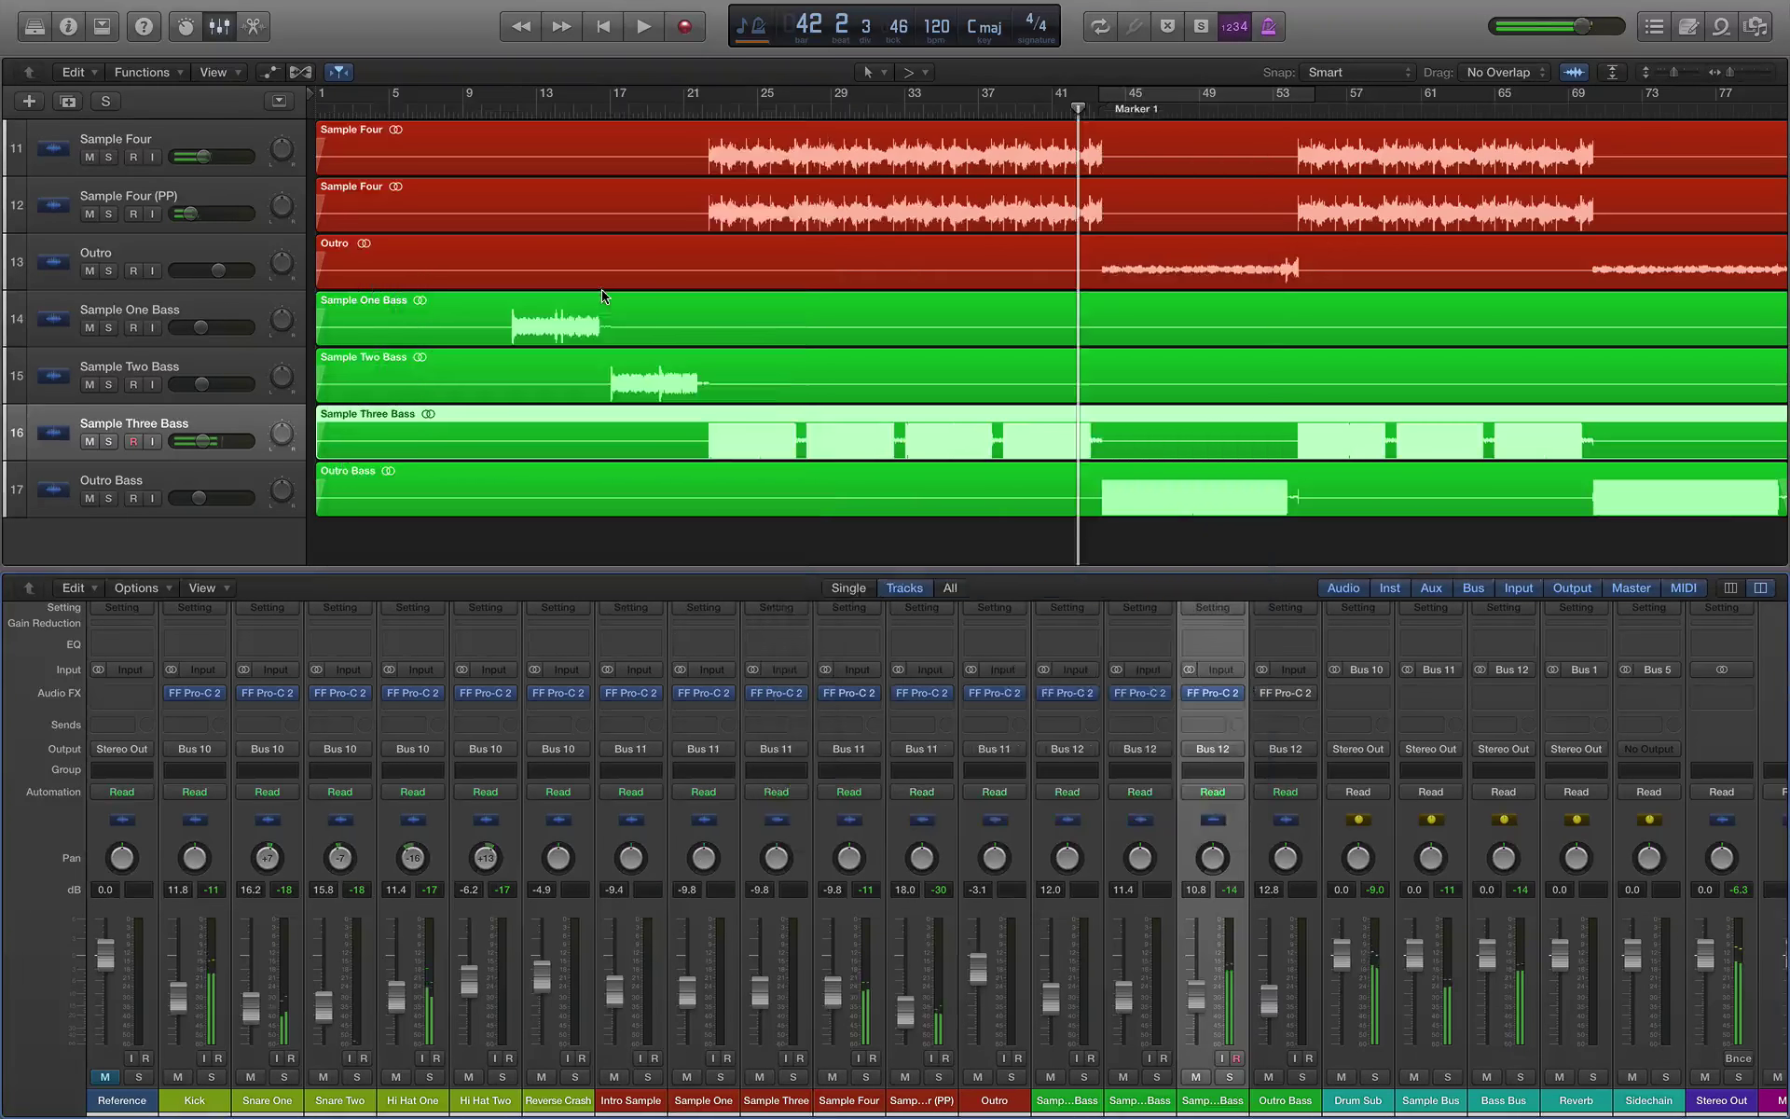
Step: Select the Outro Bass track, play the mix from about bar 71 and lower the track's fader to -13.6 dB
{"action": "left_click", "coordinate": [1277, 1004]}
{"action": "scroll", "coordinate": [1156, 326], "scroll_direction": "right", "scroll_amount": 2}
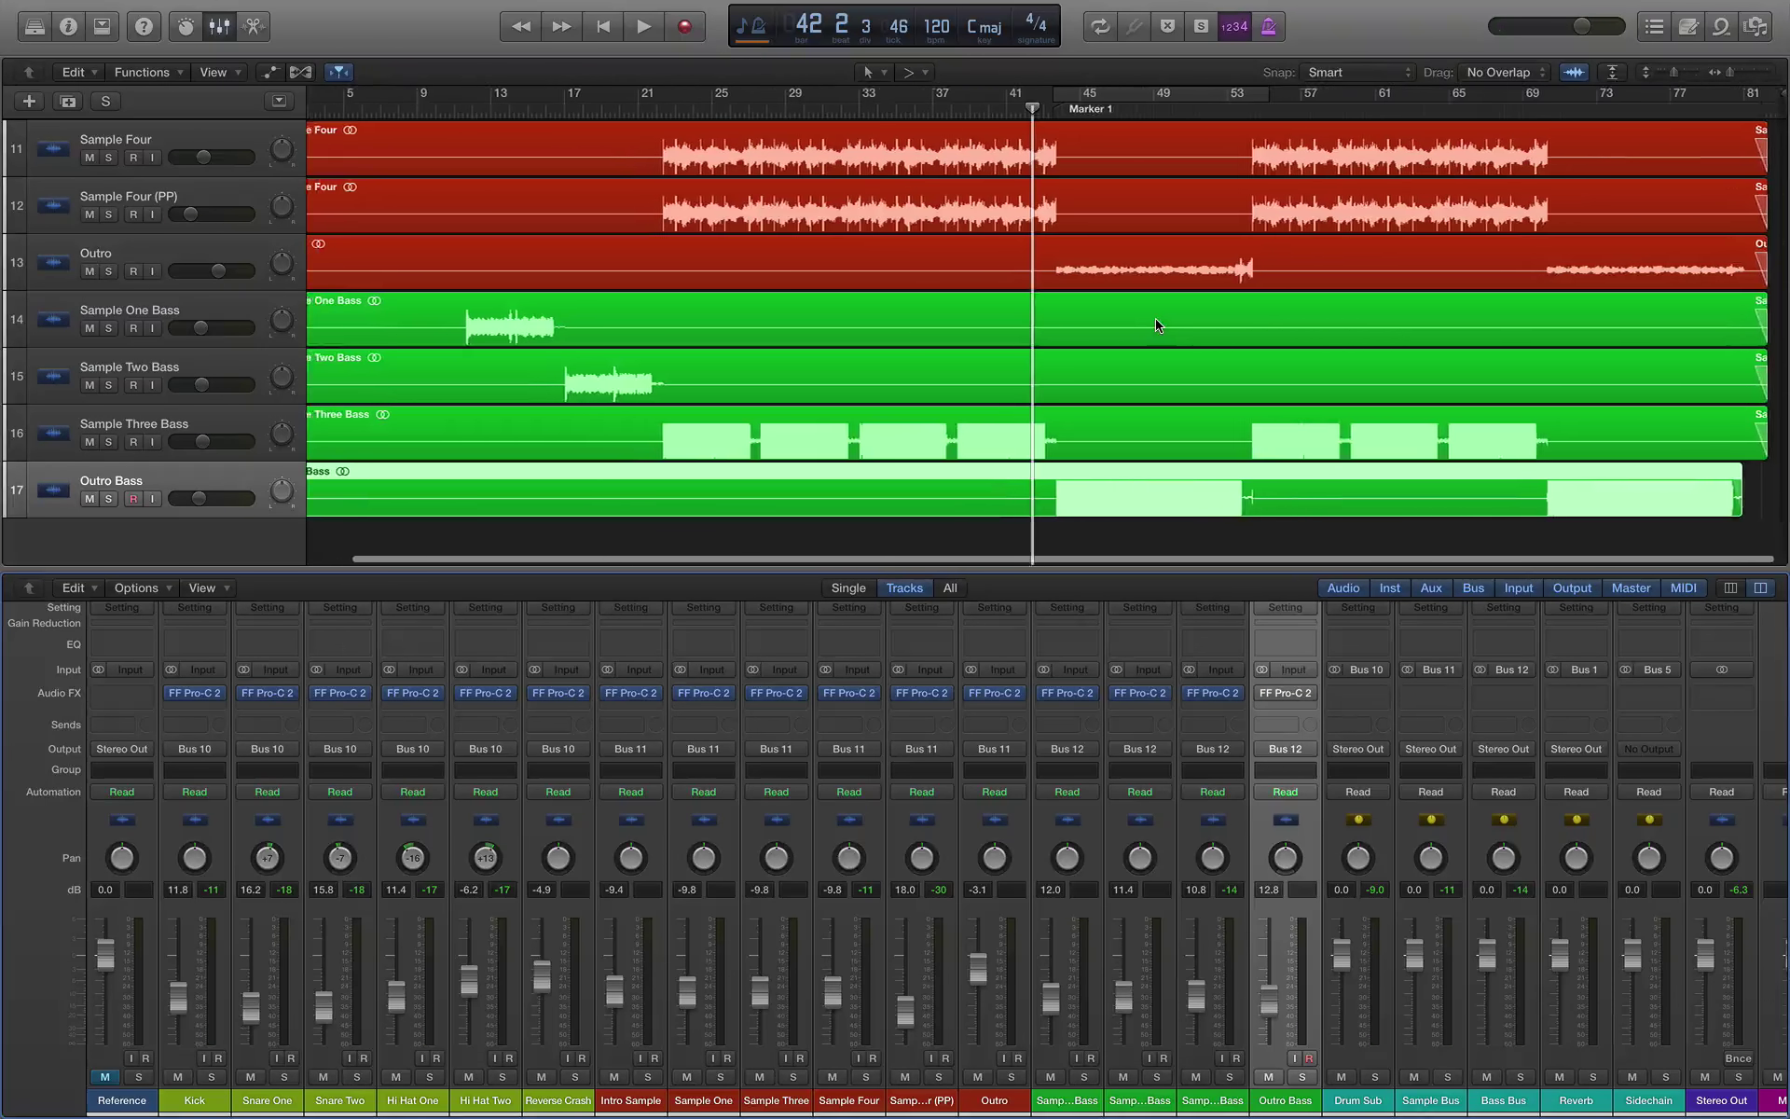
{"action": "scroll", "coordinate": [1156, 325], "scroll_direction": "up", "scroll_amount": 2}
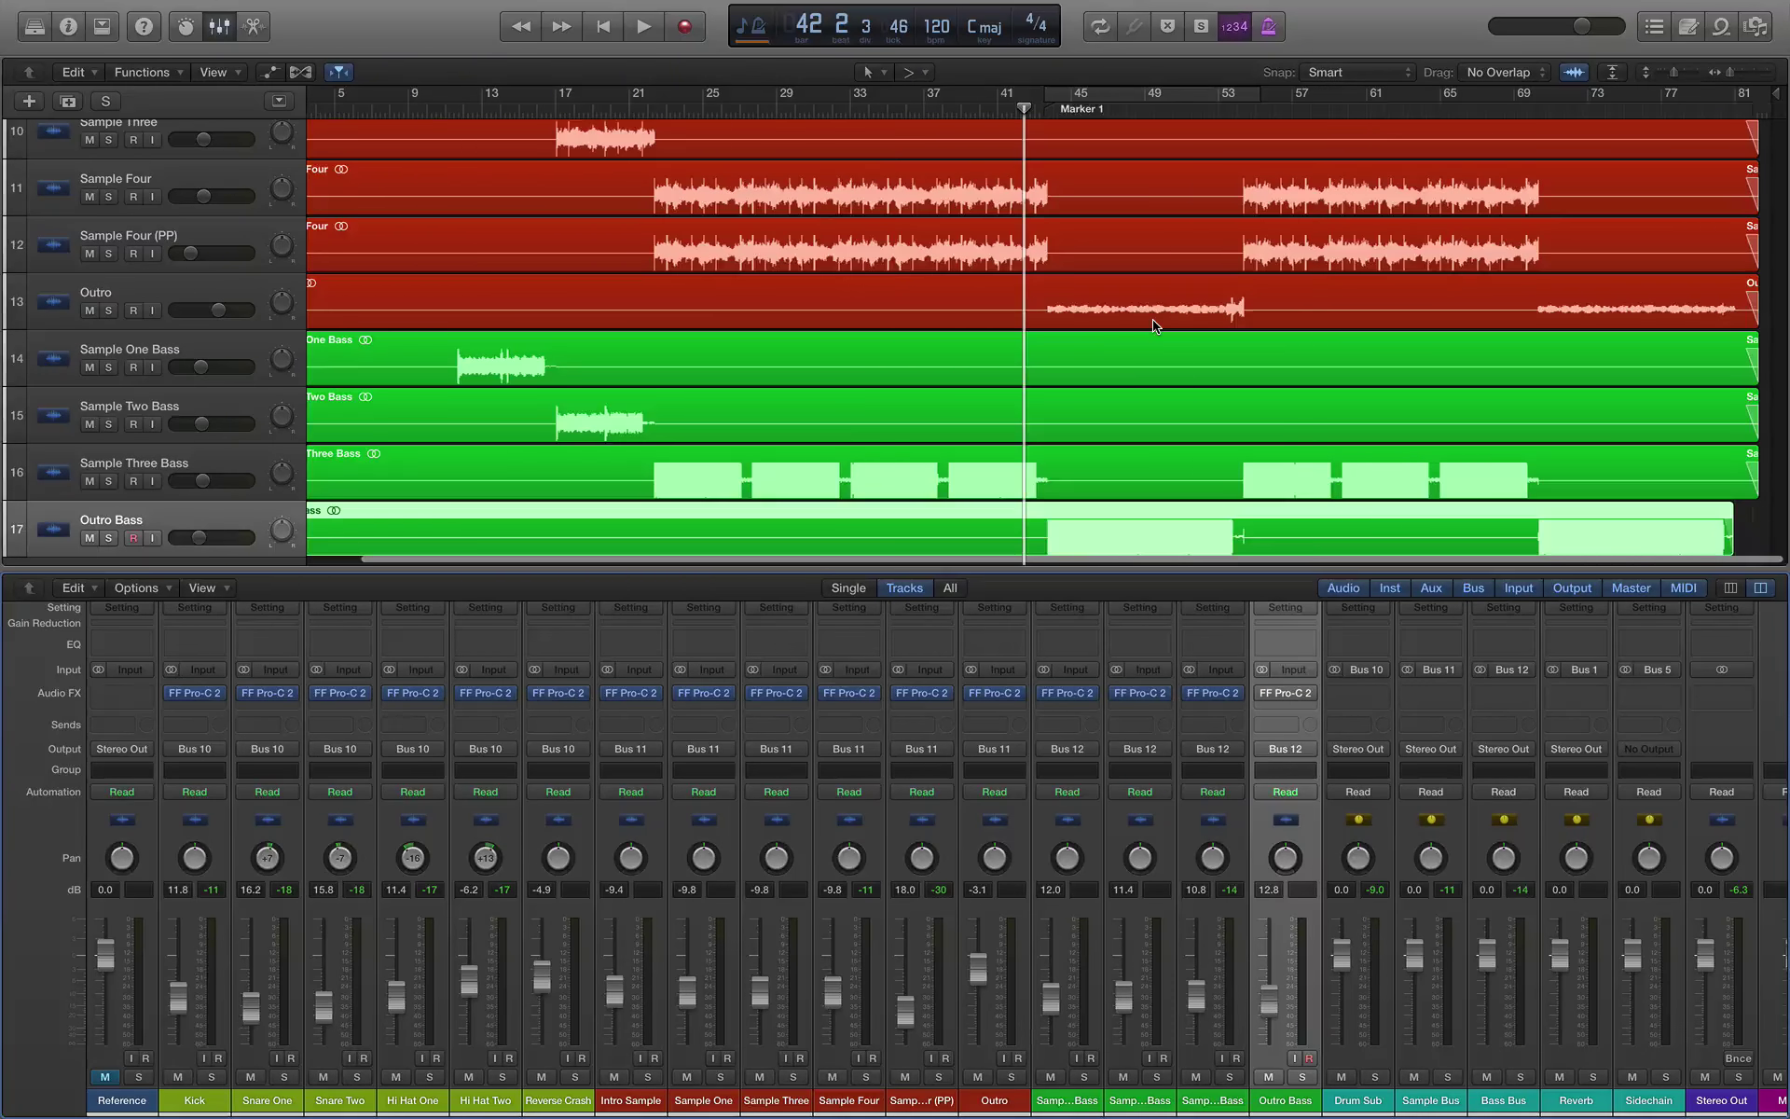
{"action": "scroll", "coordinate": [1154, 326], "scroll_direction": "up", "scroll_amount": 6}
{"action": "scroll", "coordinate": [1154, 326], "scroll_direction": "down", "scroll_amount": 4}
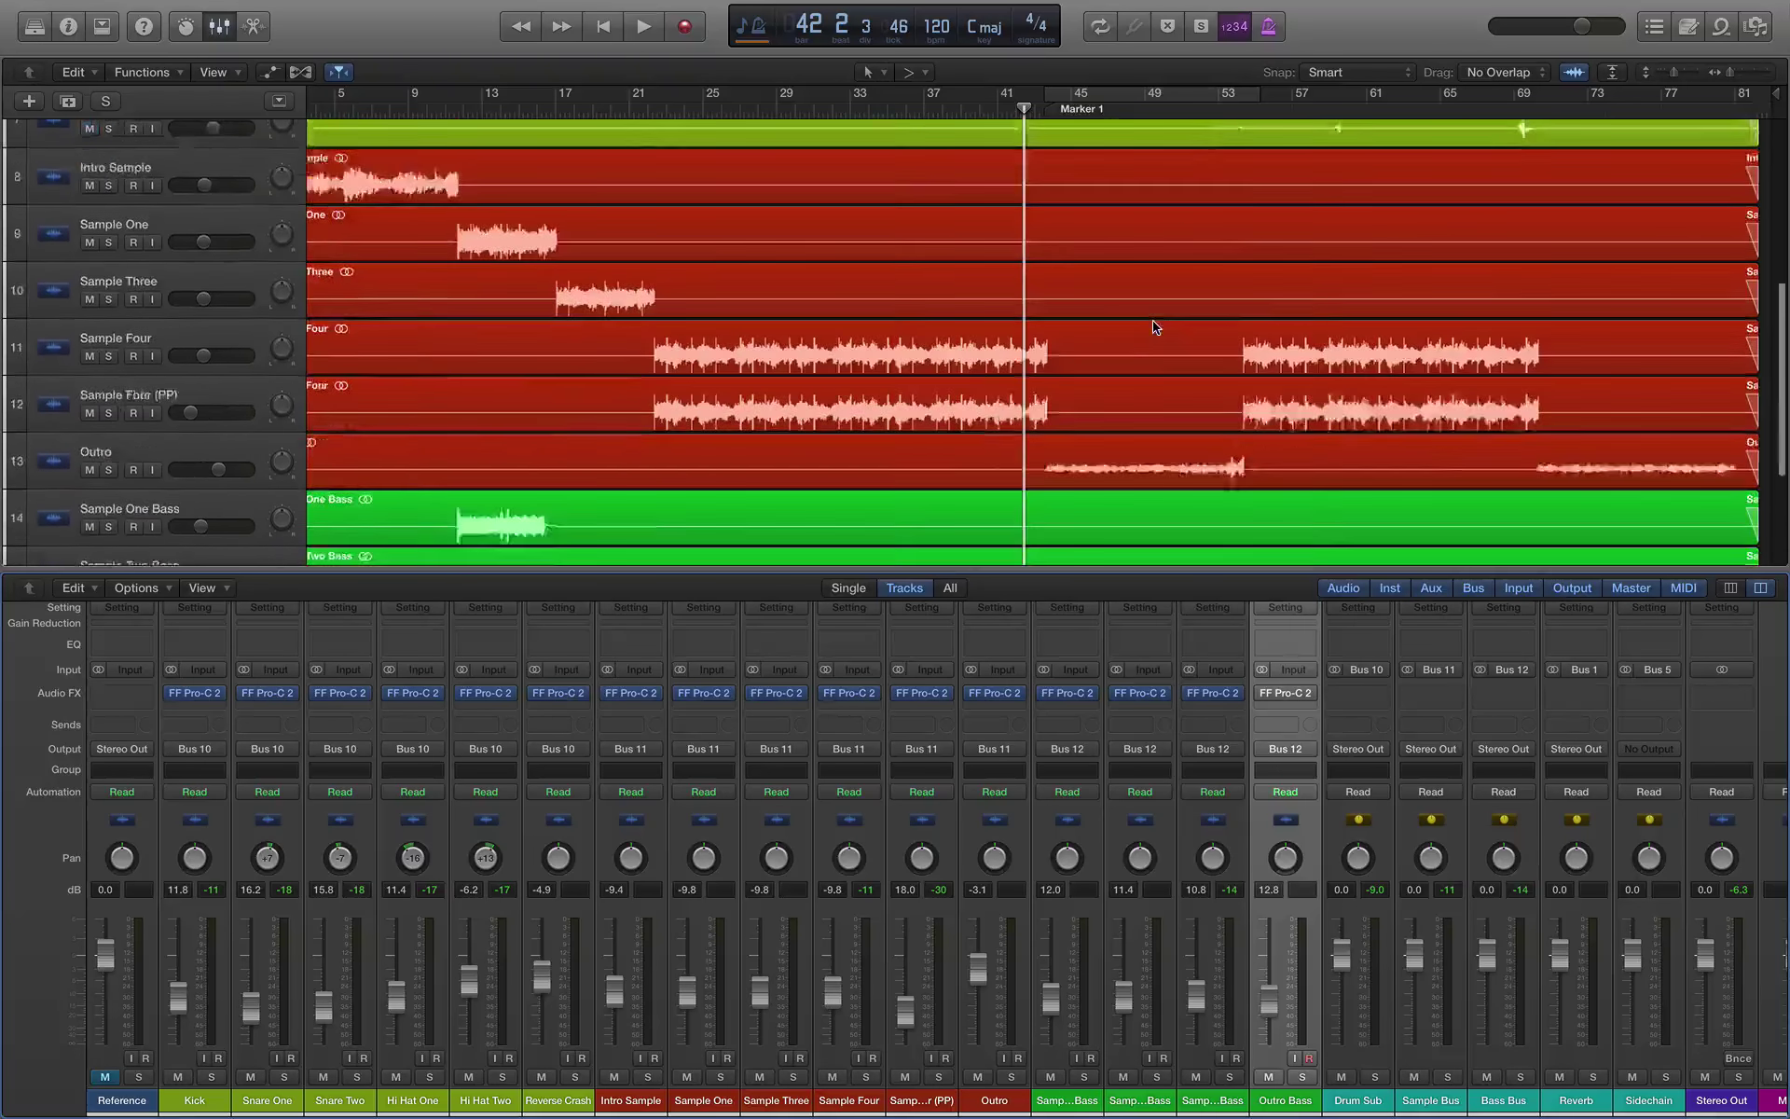
{"action": "scroll", "coordinate": [1154, 327], "scroll_direction": "down", "scroll_amount": 3}
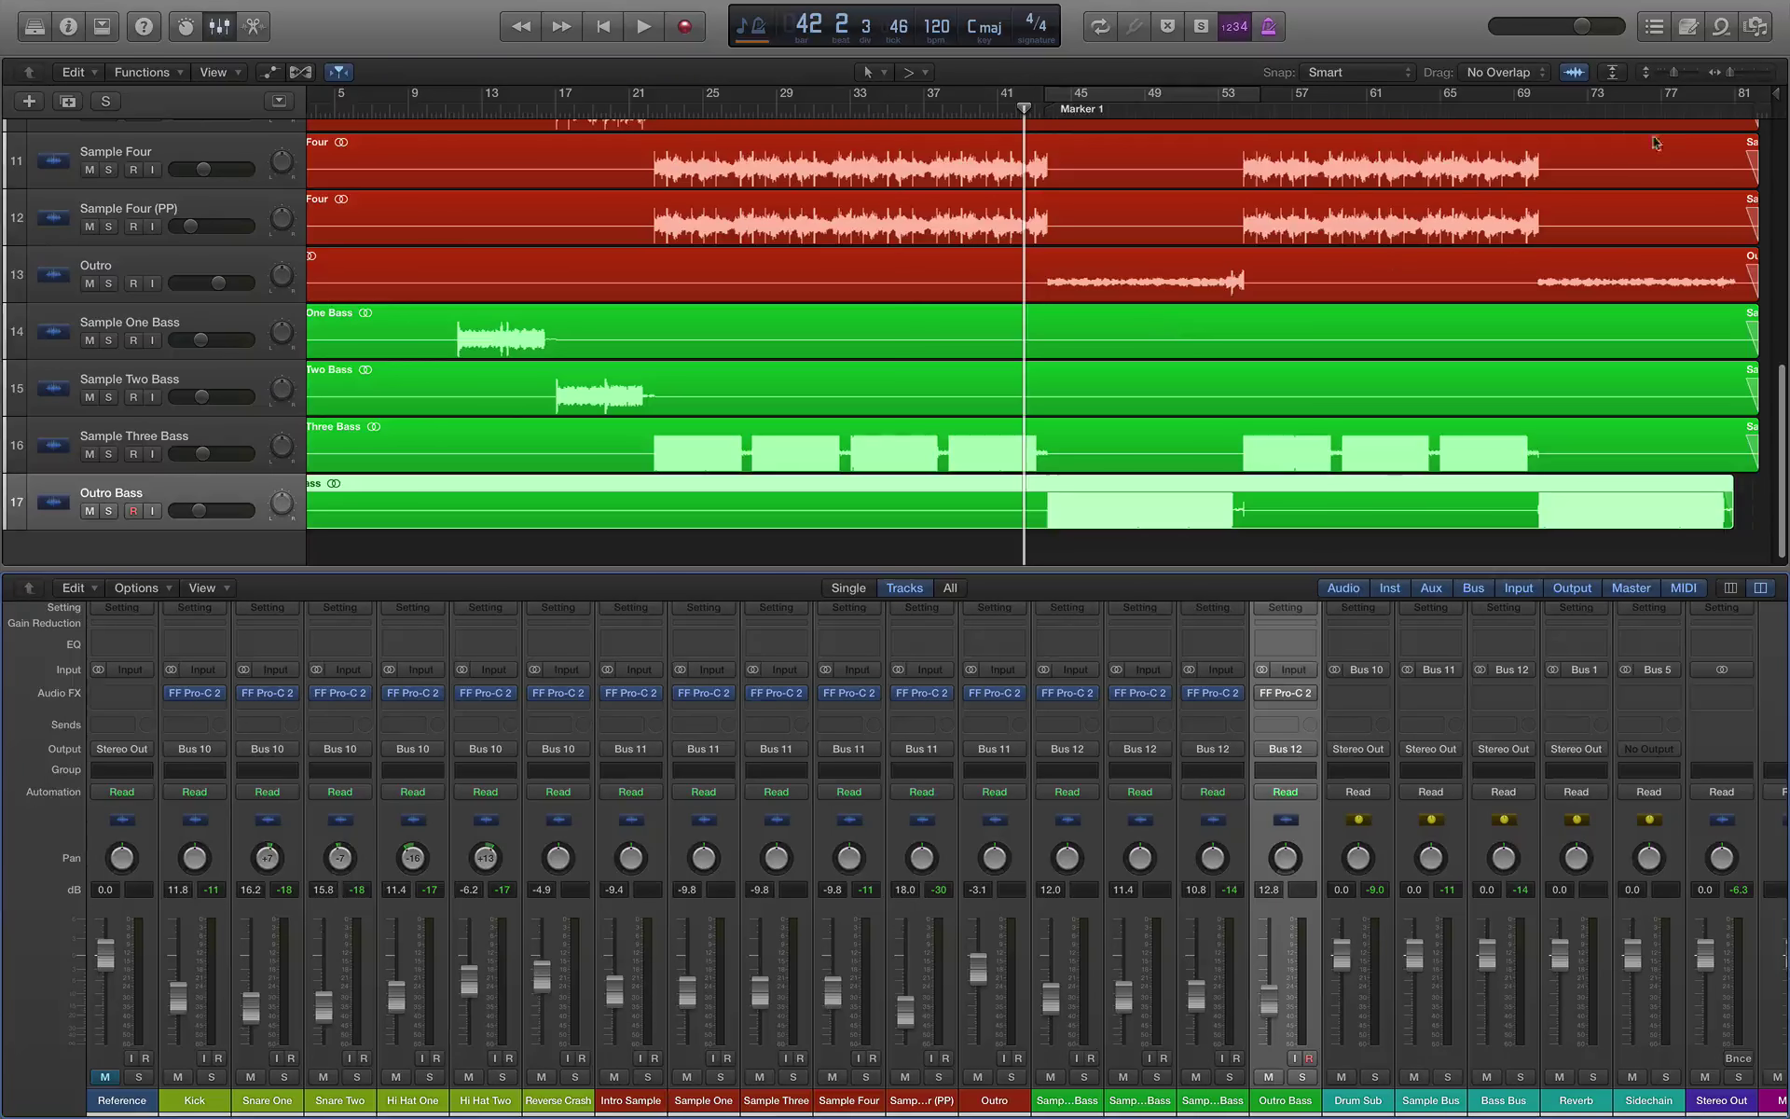
{"action": "left_click", "coordinate": [1563, 109]}
{"action": "key", "text": "space"}
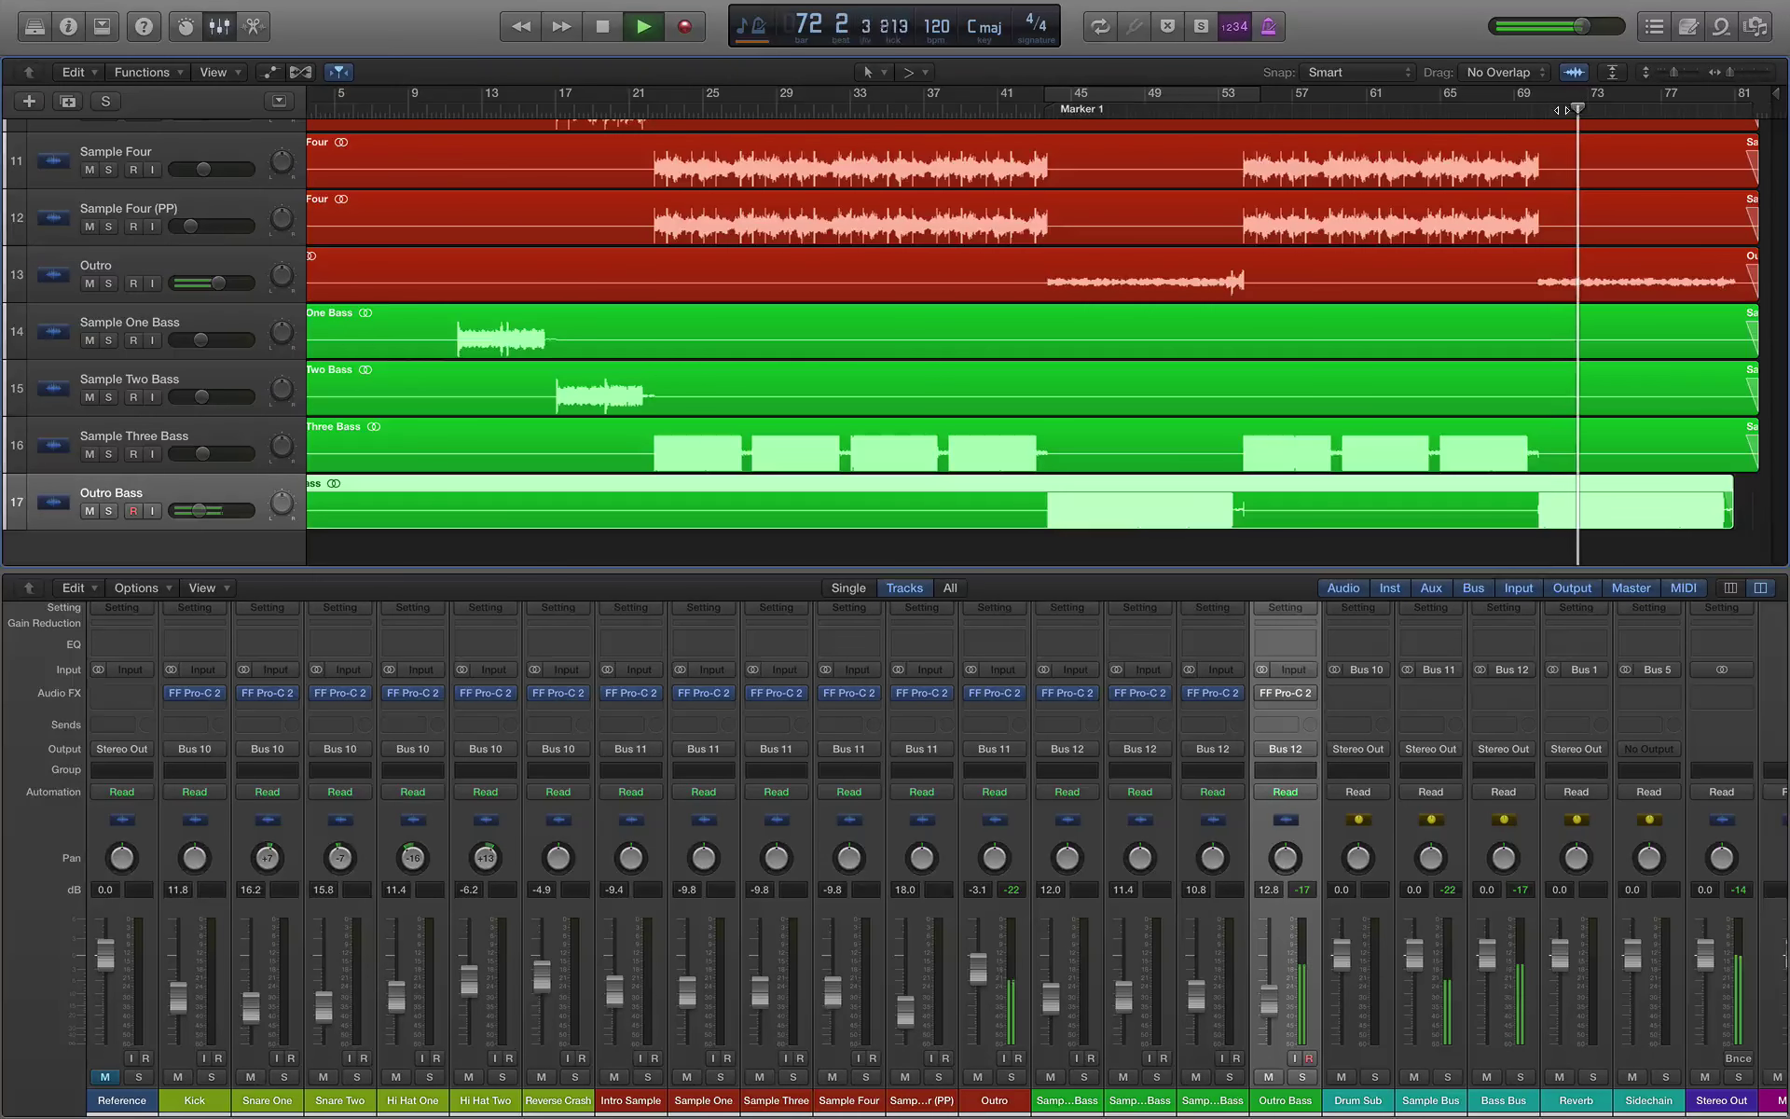
{"action": "key", "text": "space"}
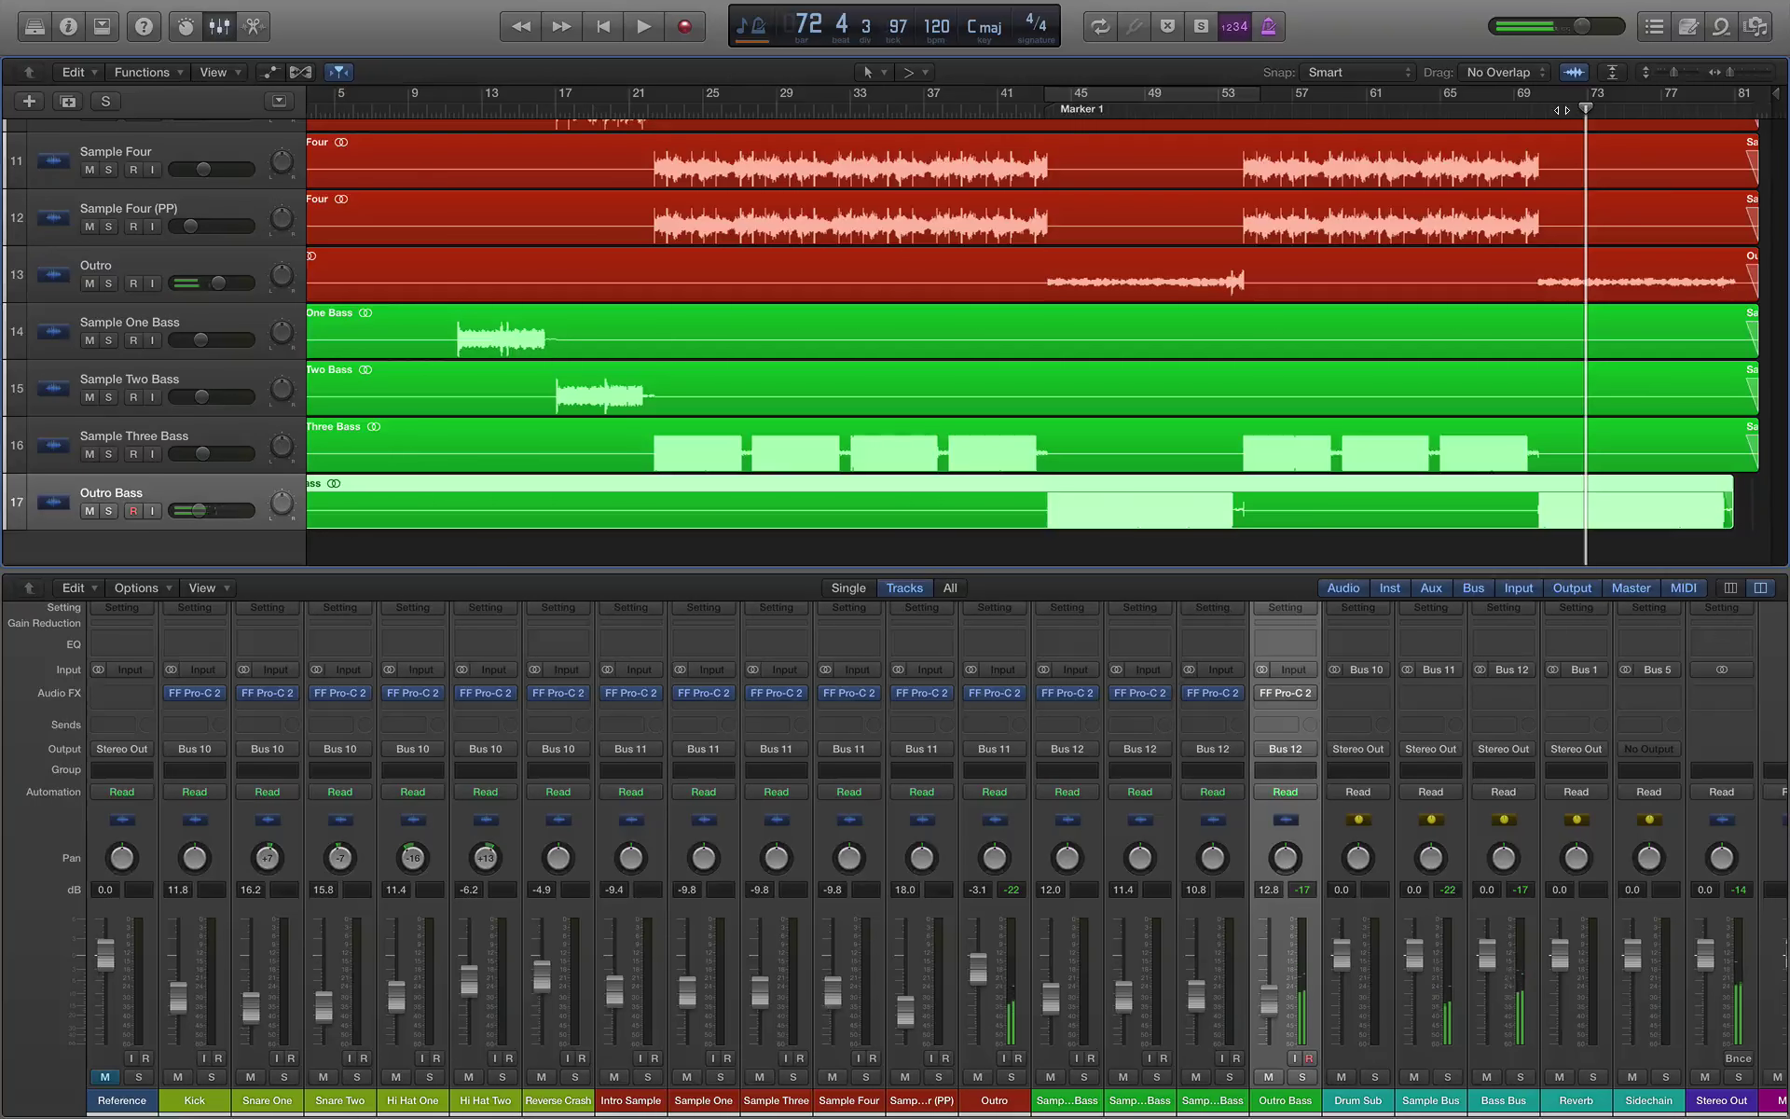
{"action": "key", "text": "space"}
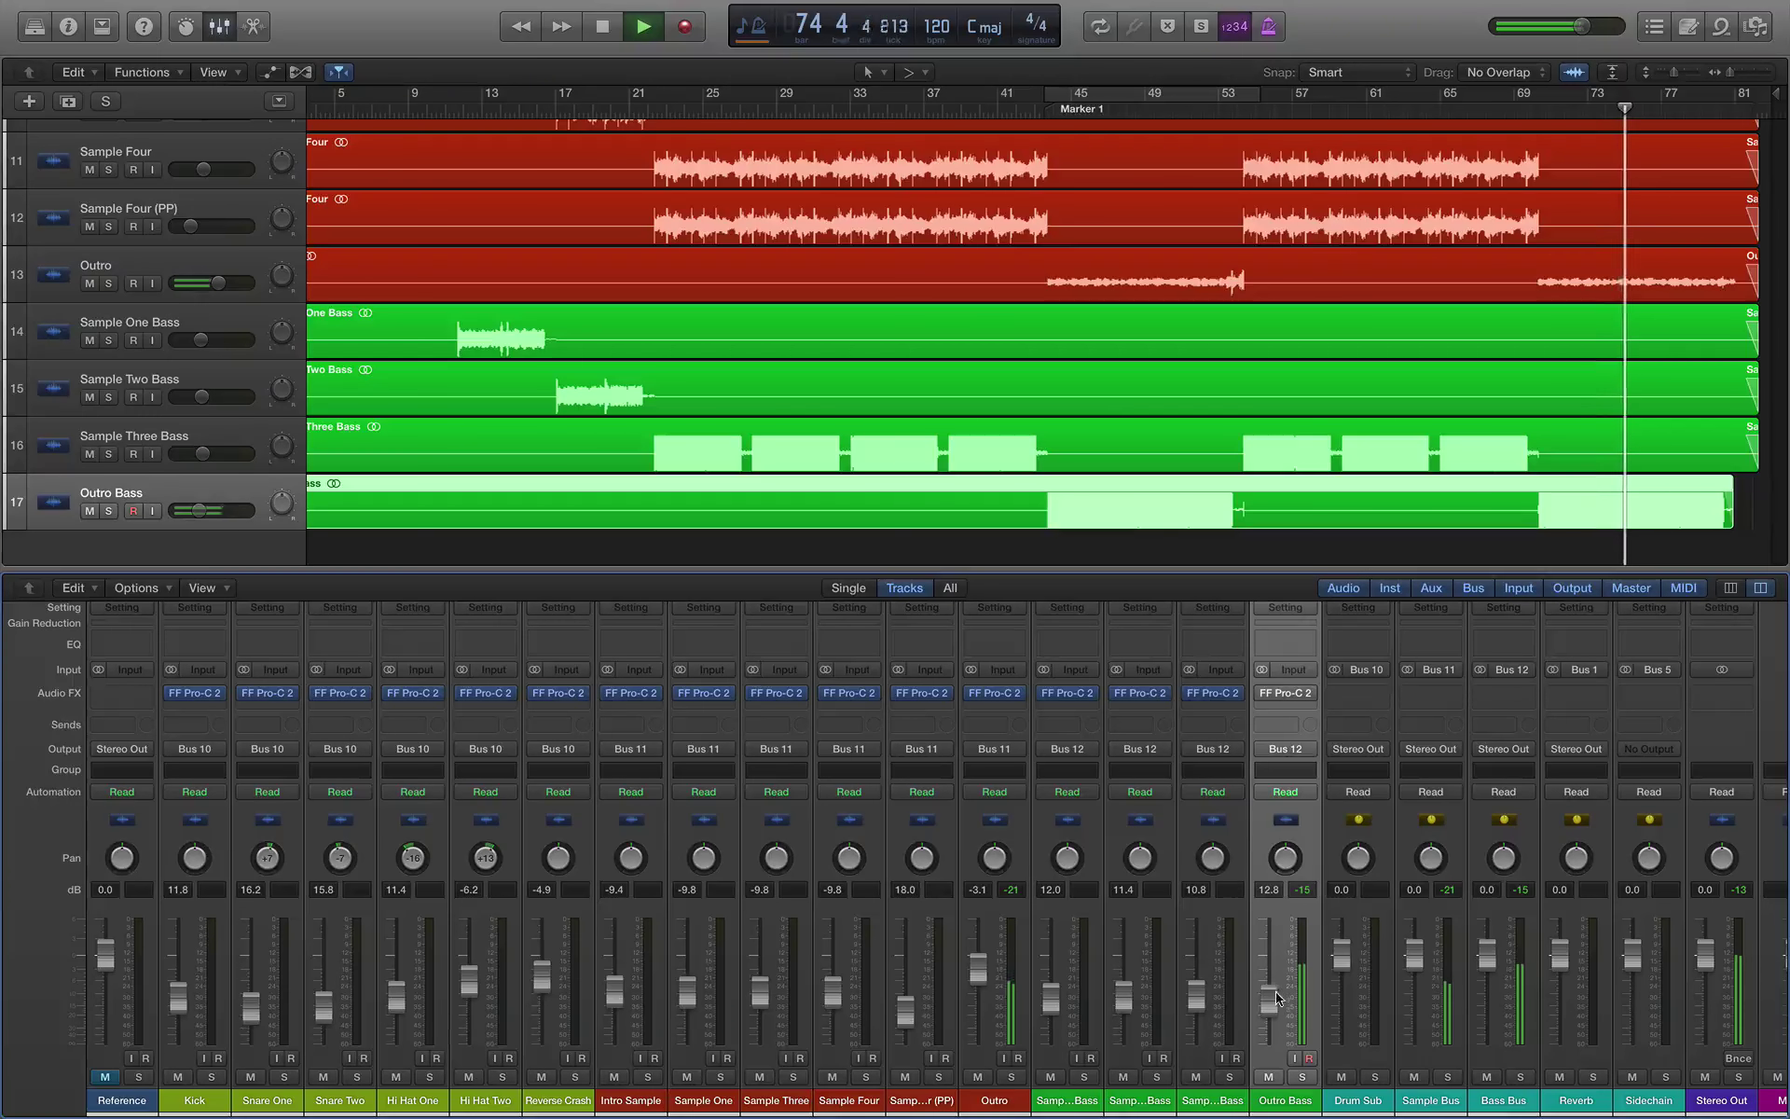
{"action": "key", "text": "space"}
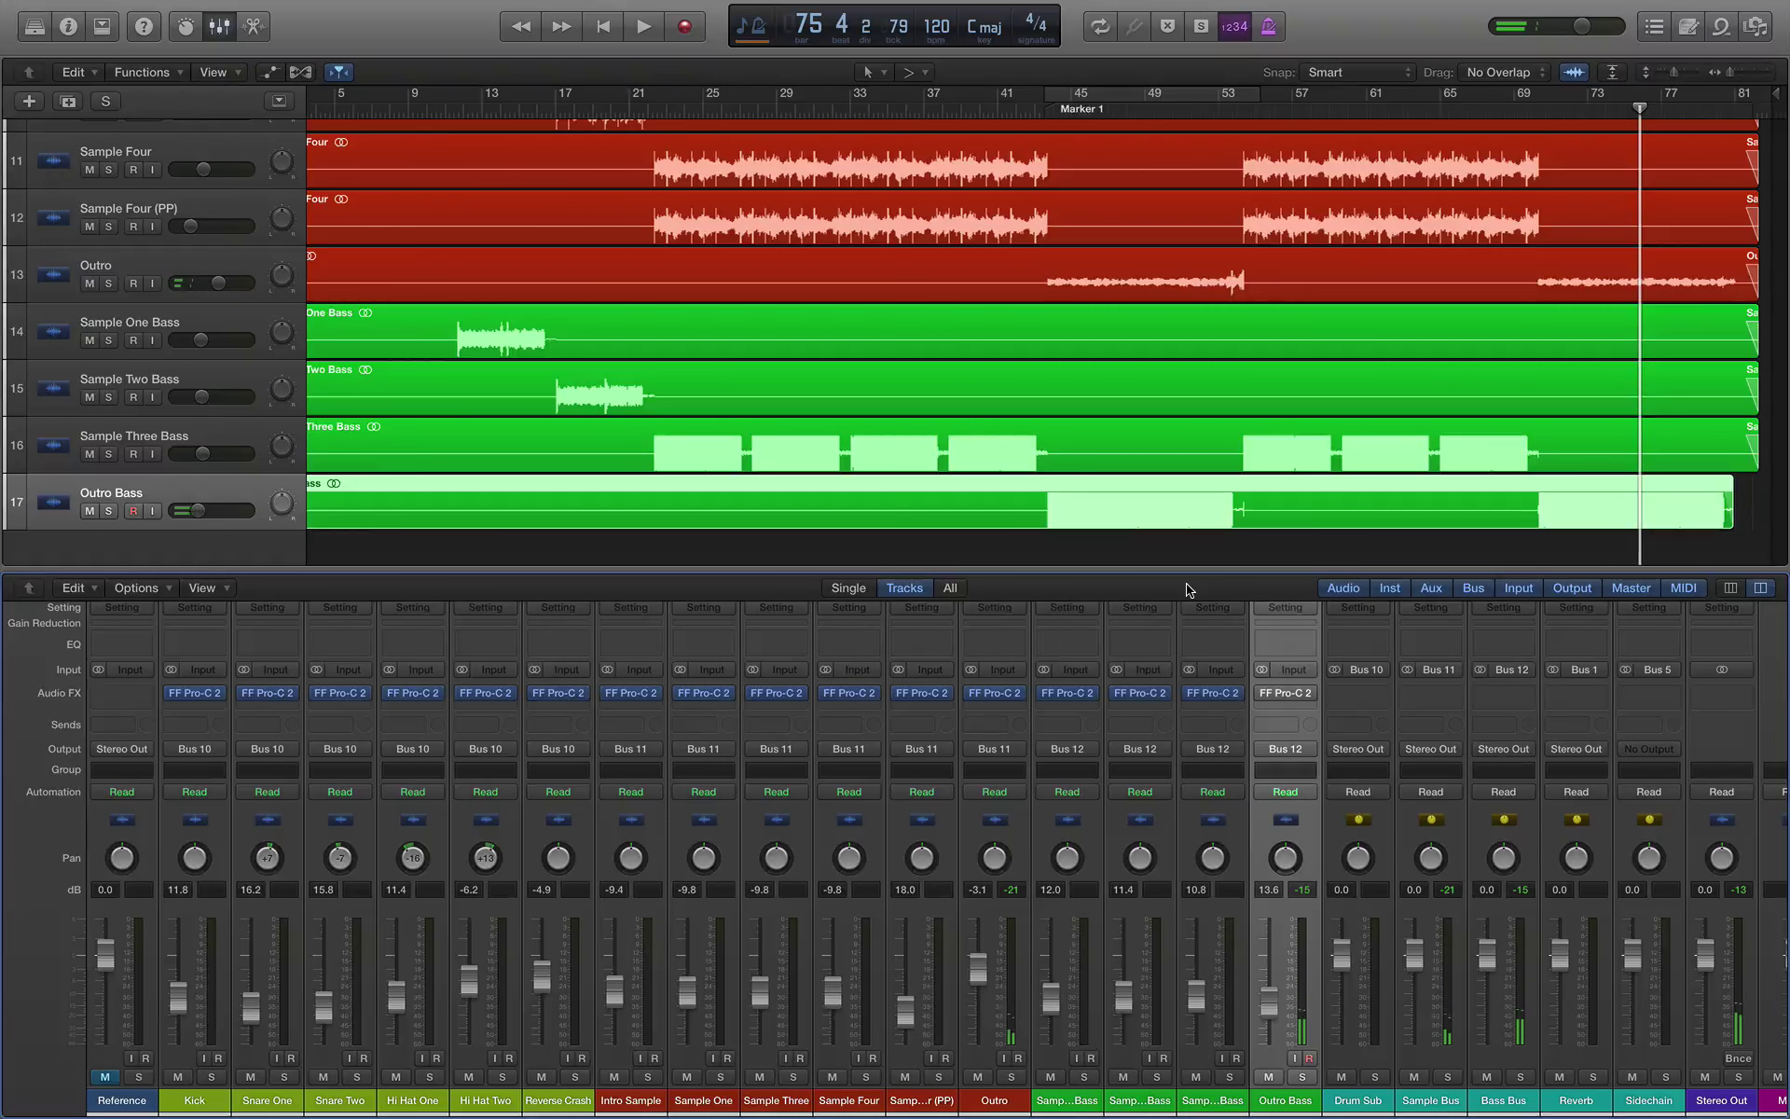
Step: Enable and open the Outro Bass compressor, turn off auto gain and set the plug-in window's size to Medium
{"action": "left_click", "coordinate": [1288, 701]}
{"action": "key", "text": "space"}
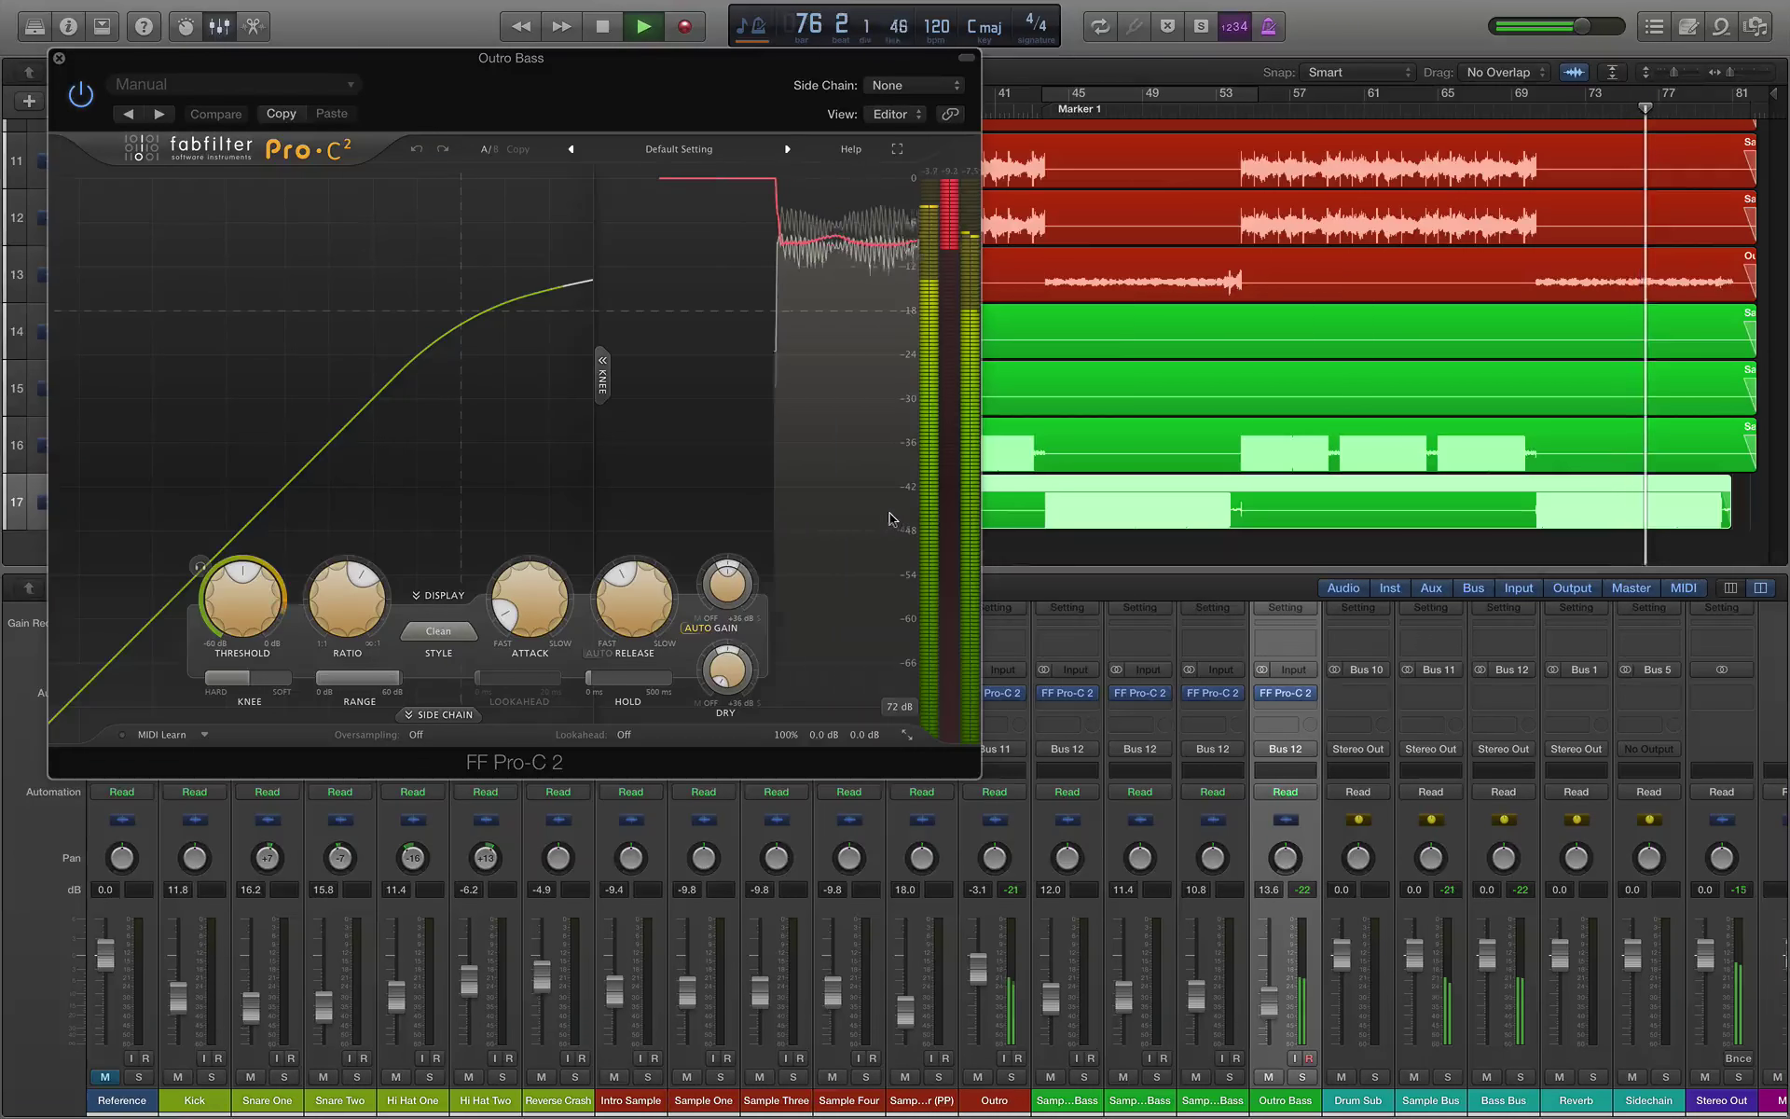
{"action": "left_click", "coordinate": [701, 629]}
{"action": "left_click", "coordinate": [906, 735]}
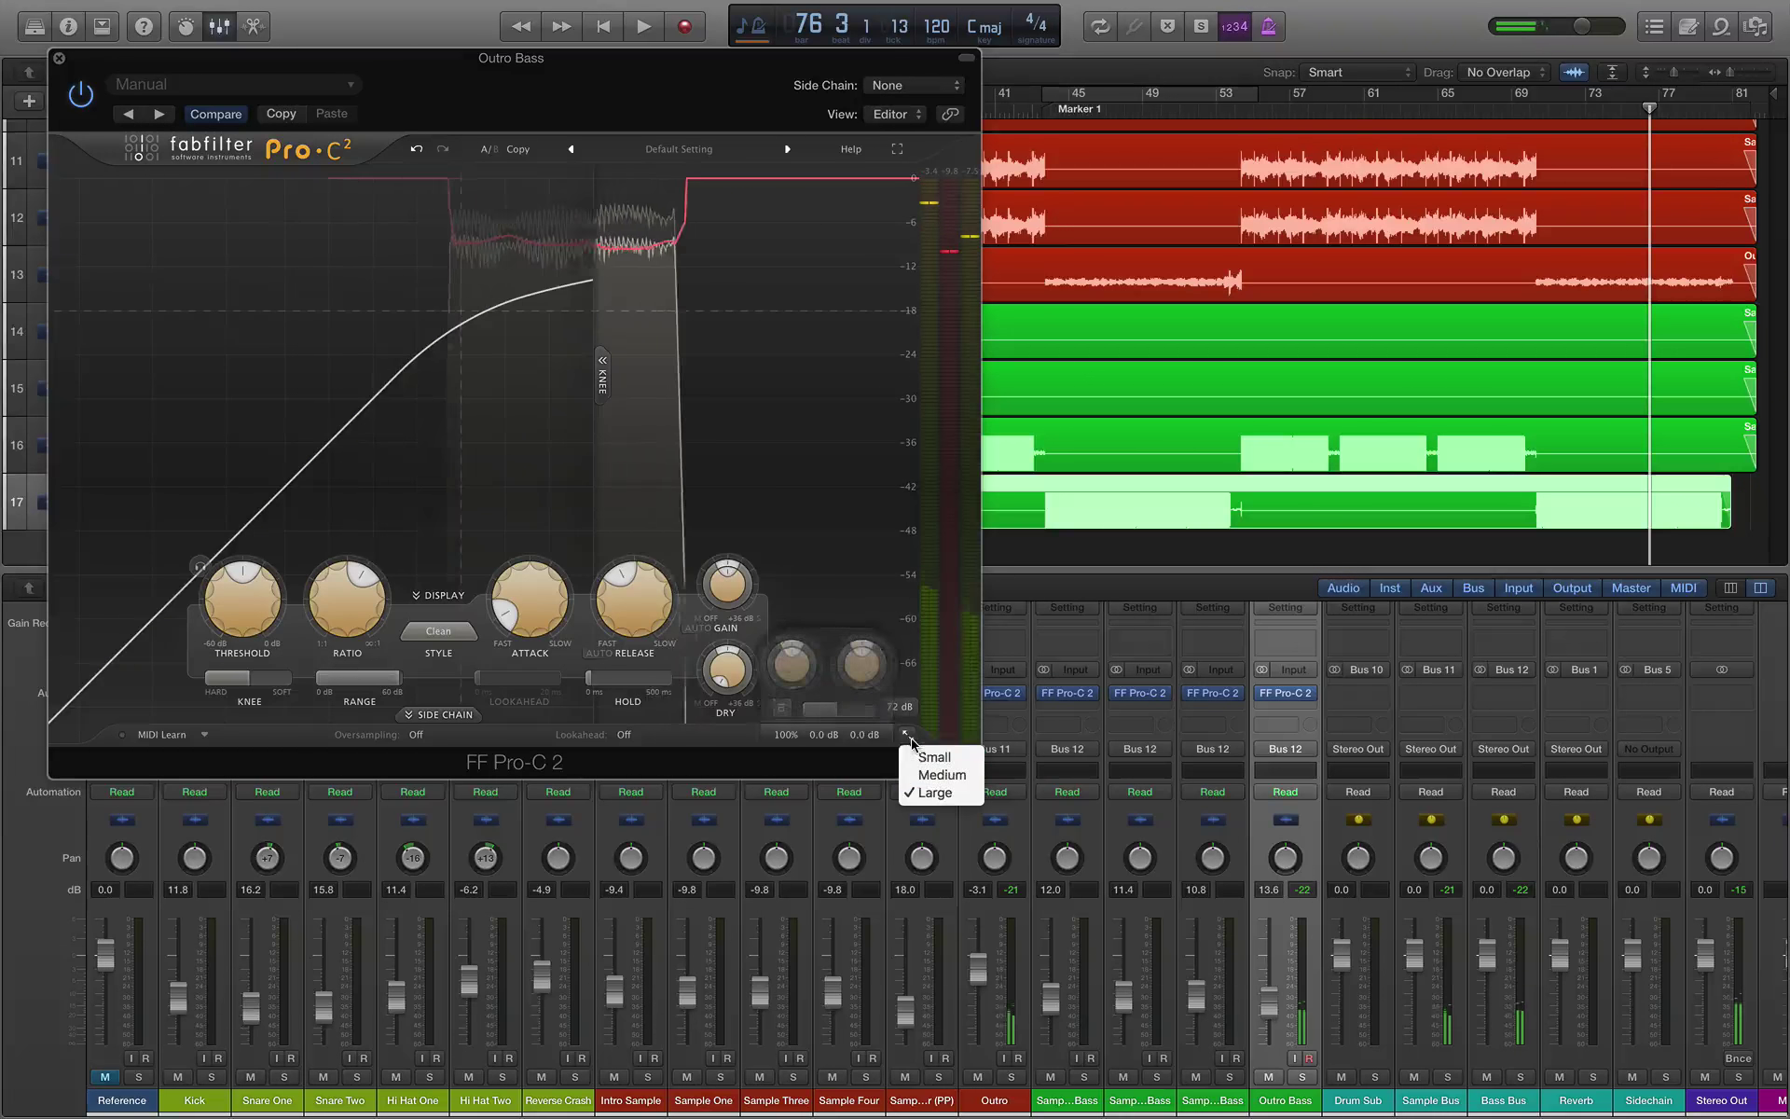
{"action": "left_click", "coordinate": [939, 774]}
{"action": "left_click_drag", "start_coordinate": [438, 57], "coordinate": [970, 175]}
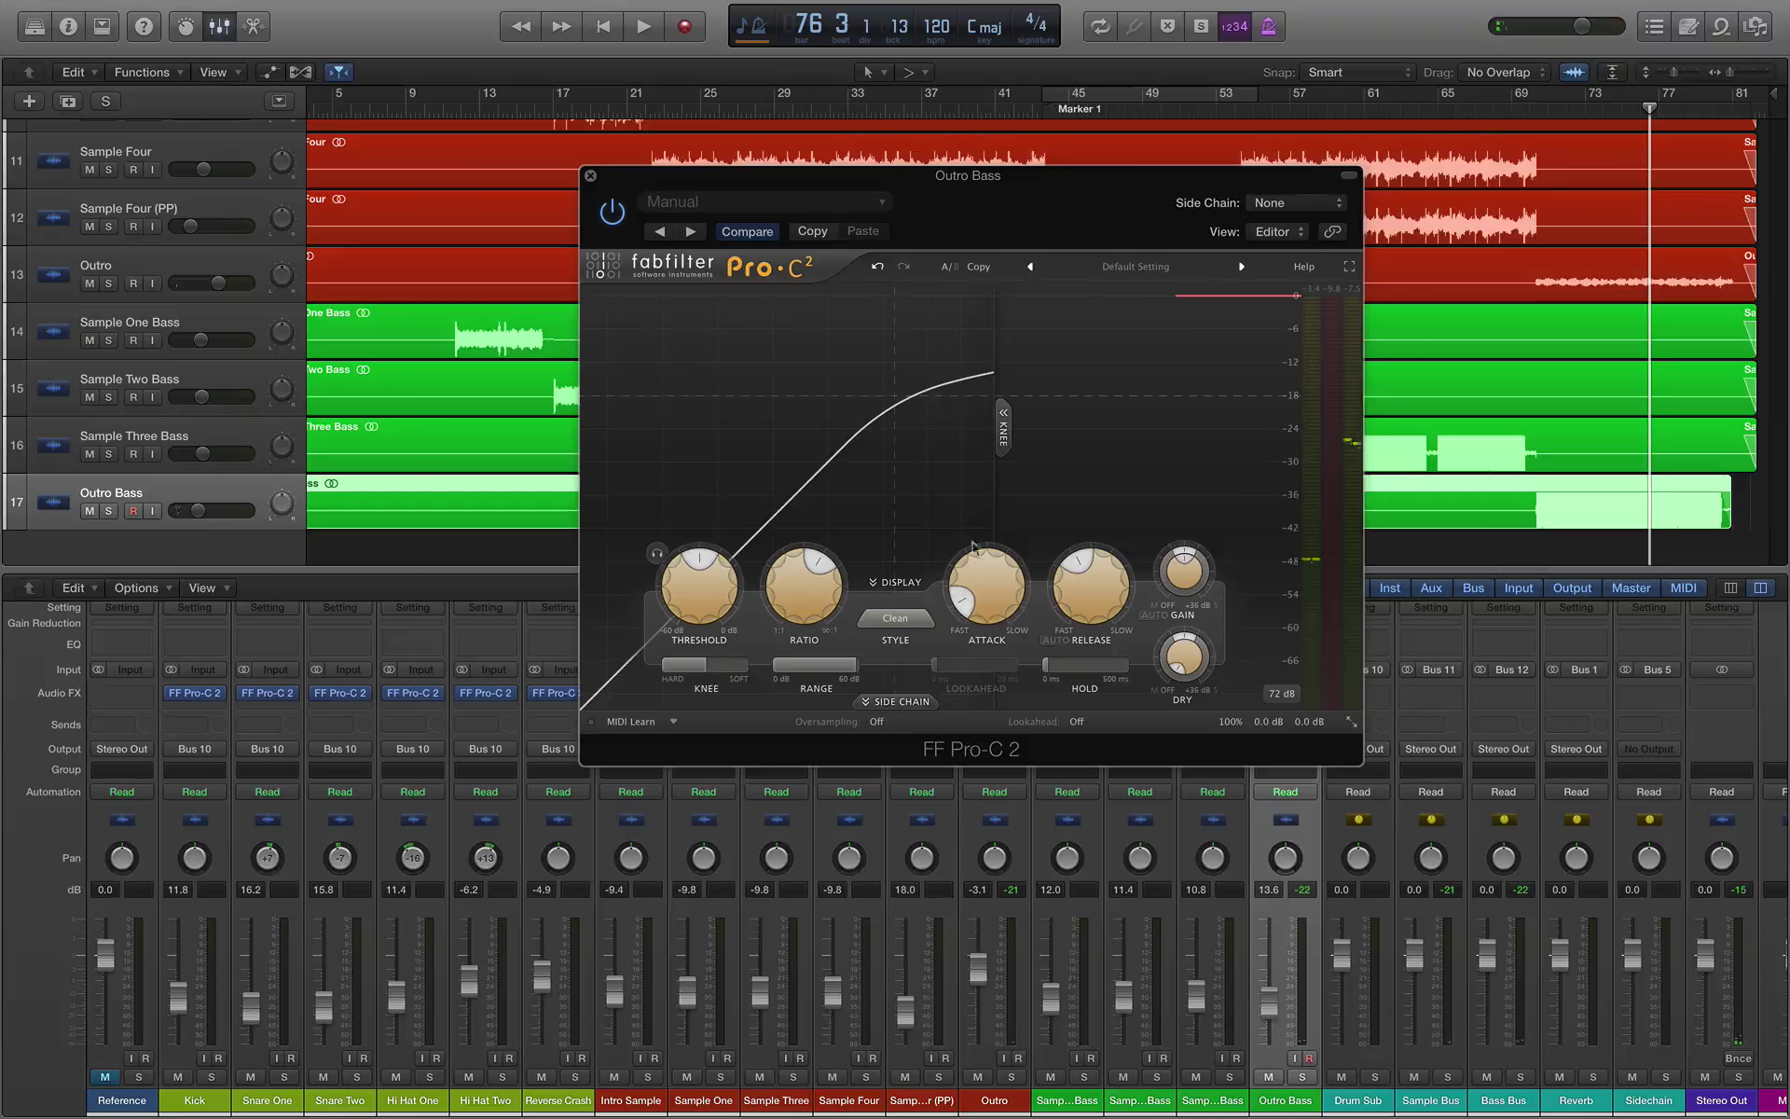
Step: Slow the Outro Bass compressor's attack, adjust its release, lower its ratio and raise its threshold
{"action": "left_click_drag", "start_coordinate": [979, 552], "coordinate": [1016, 554]}
{"action": "key", "text": "space"}
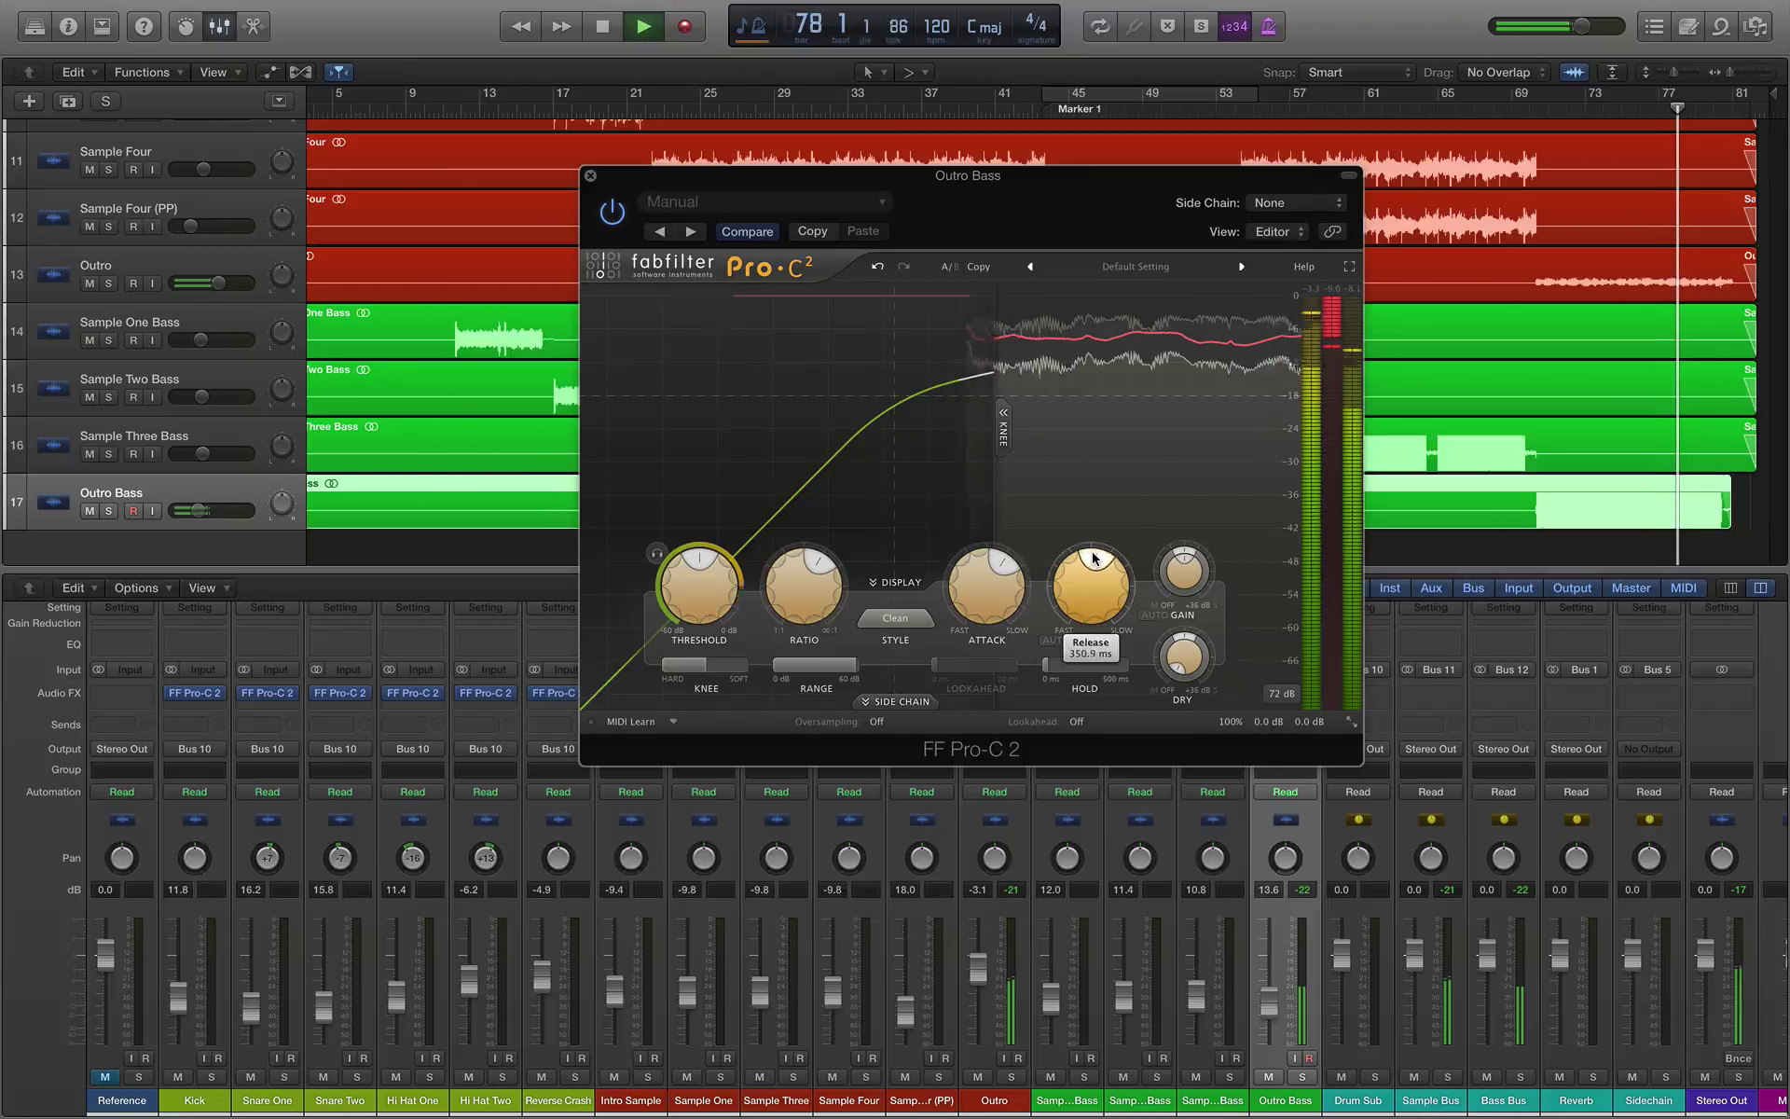
{"action": "key", "text": "space"}
{"action": "left_click_drag", "start_coordinate": [1109, 177], "coordinate": [909, 224]}
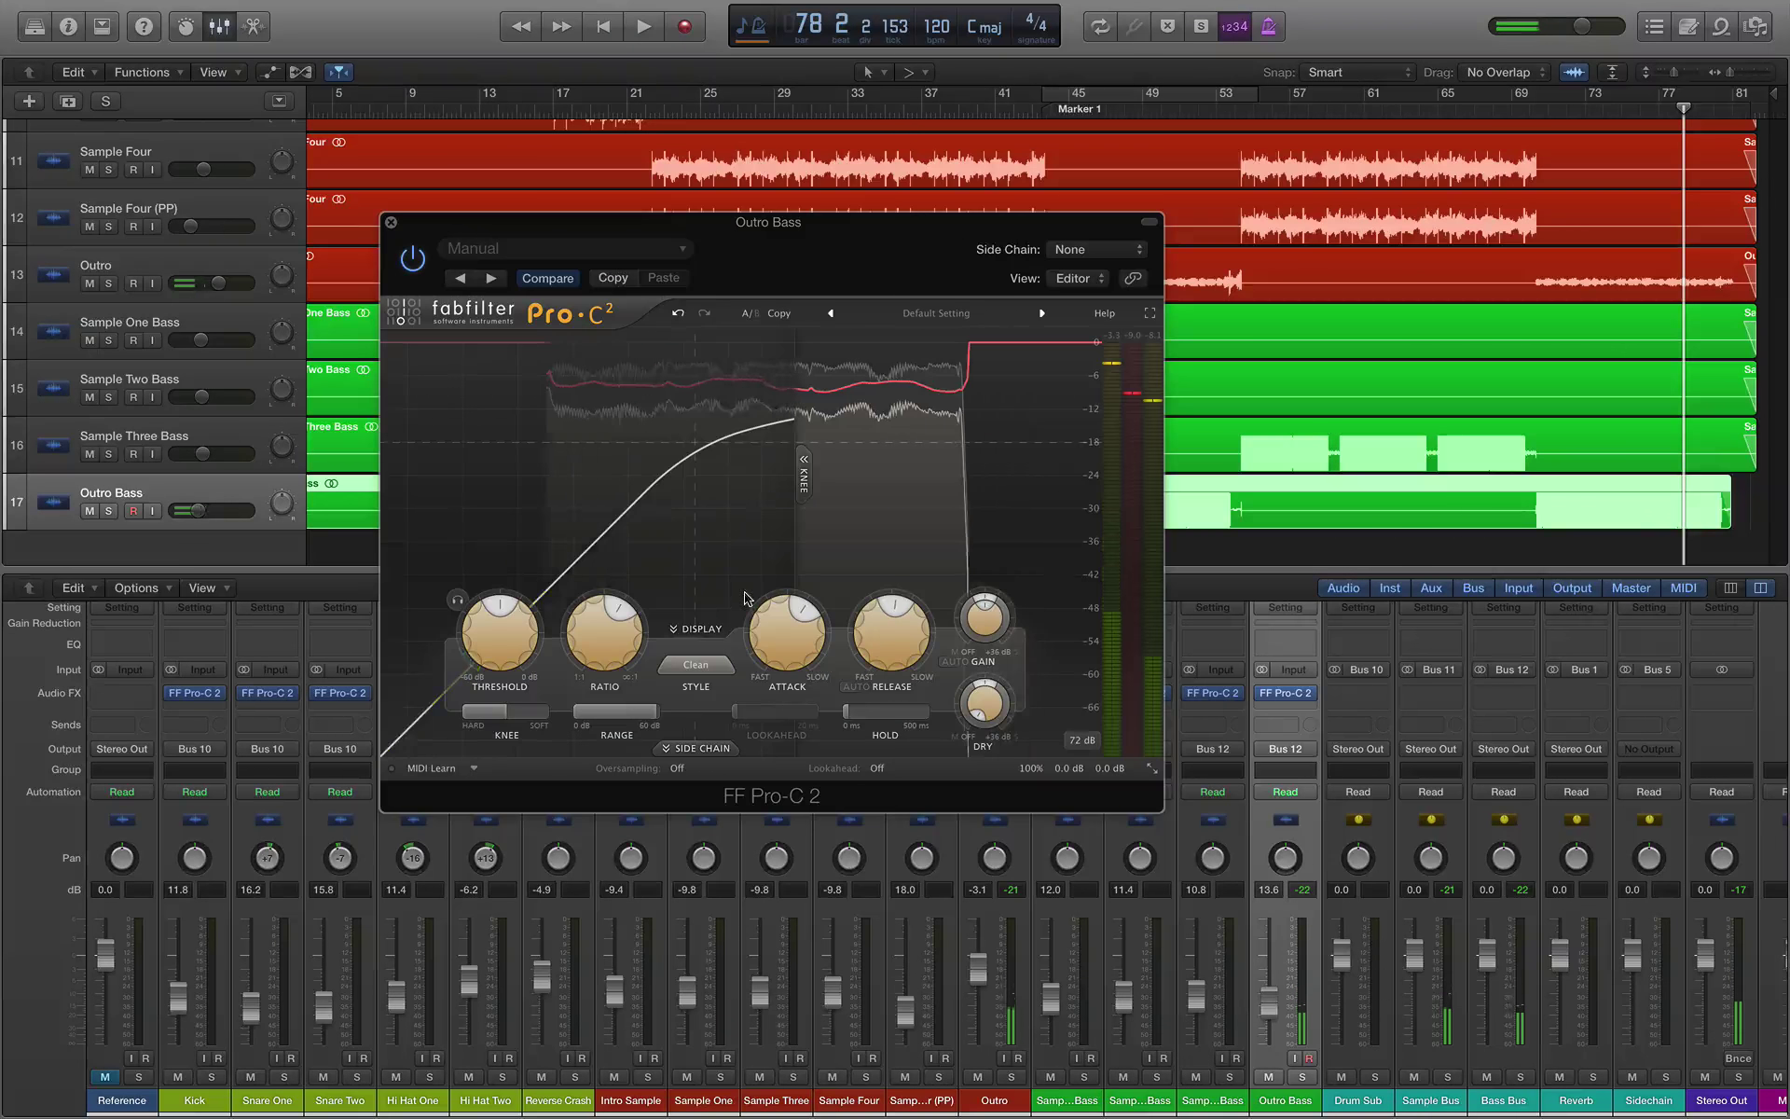
{"action": "left_click_drag", "start_coordinate": [617, 617], "coordinate": [595, 613]}
{"action": "key", "text": "space"}
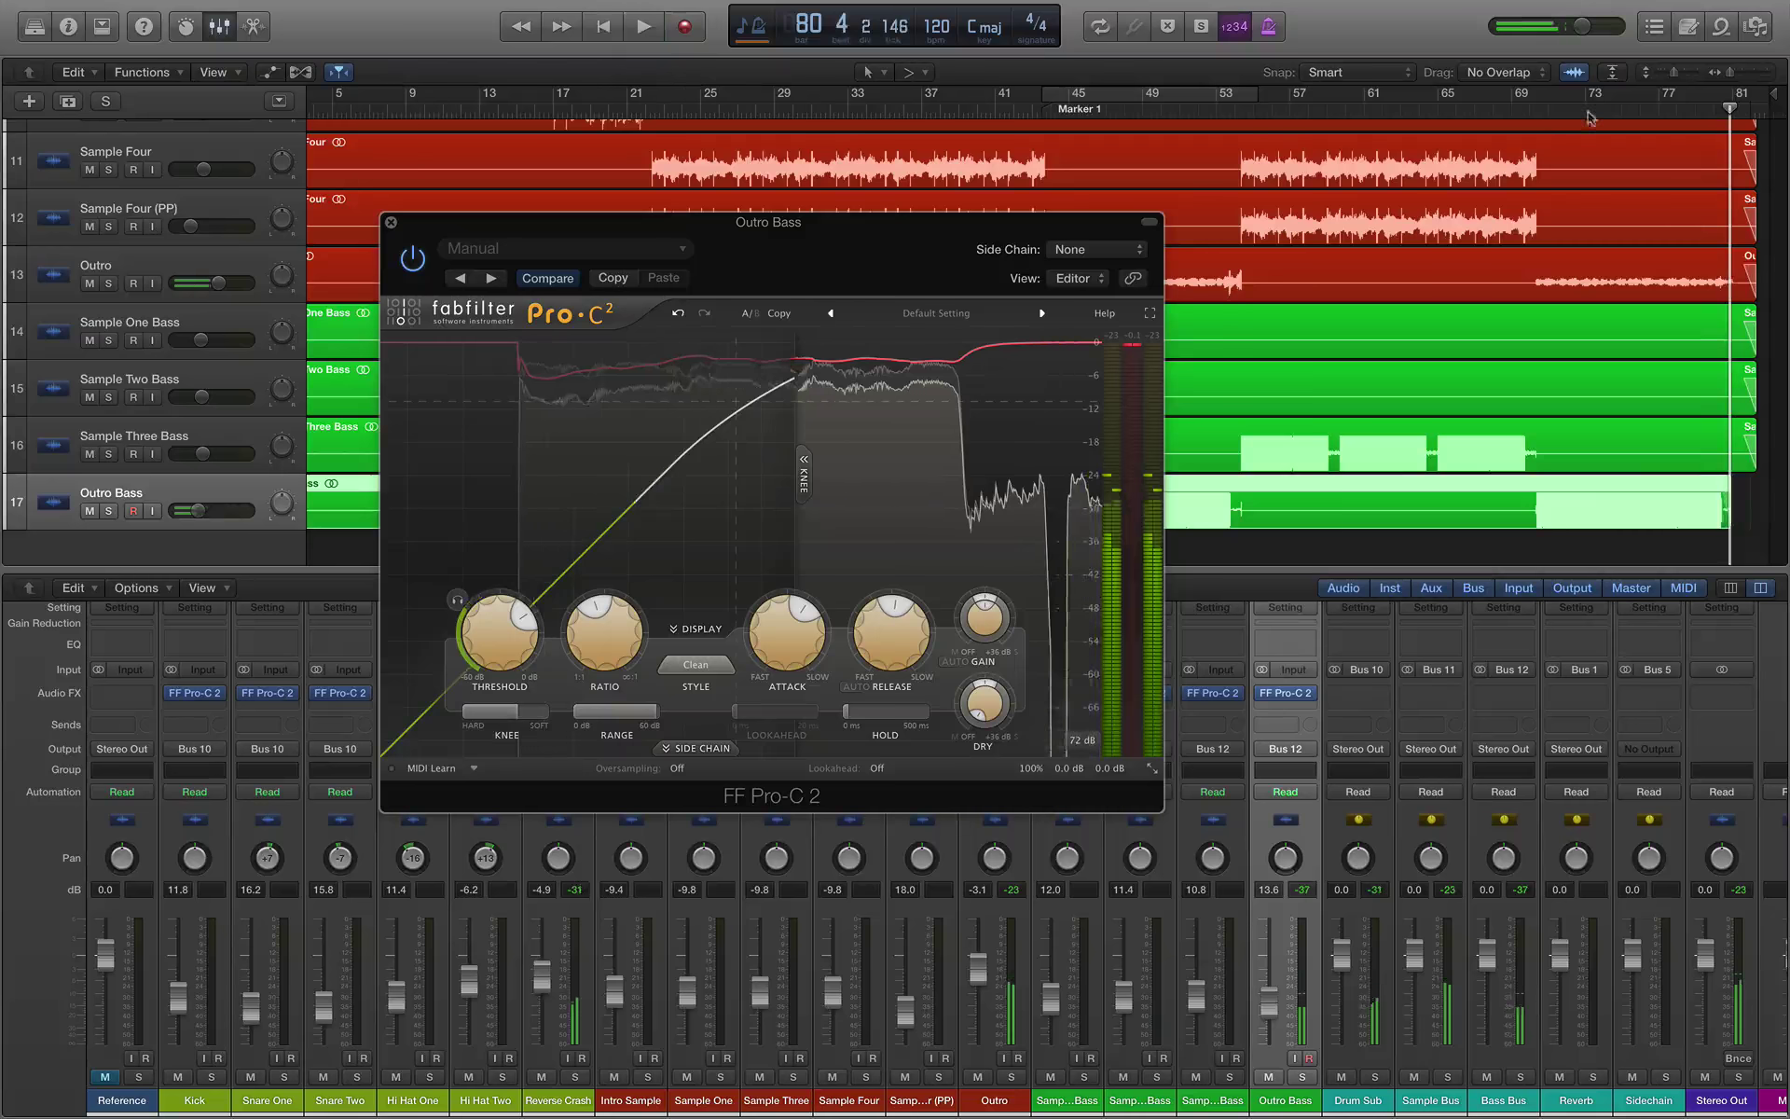
Step: Replay the outro from about bar 70, fine-tune the Outro Bass compressor, close it and raise the fader to -13.2 dB
{"action": "key", "text": "space"}
{"action": "left_click", "coordinate": [1540, 113]}
{"action": "key", "text": "space"}
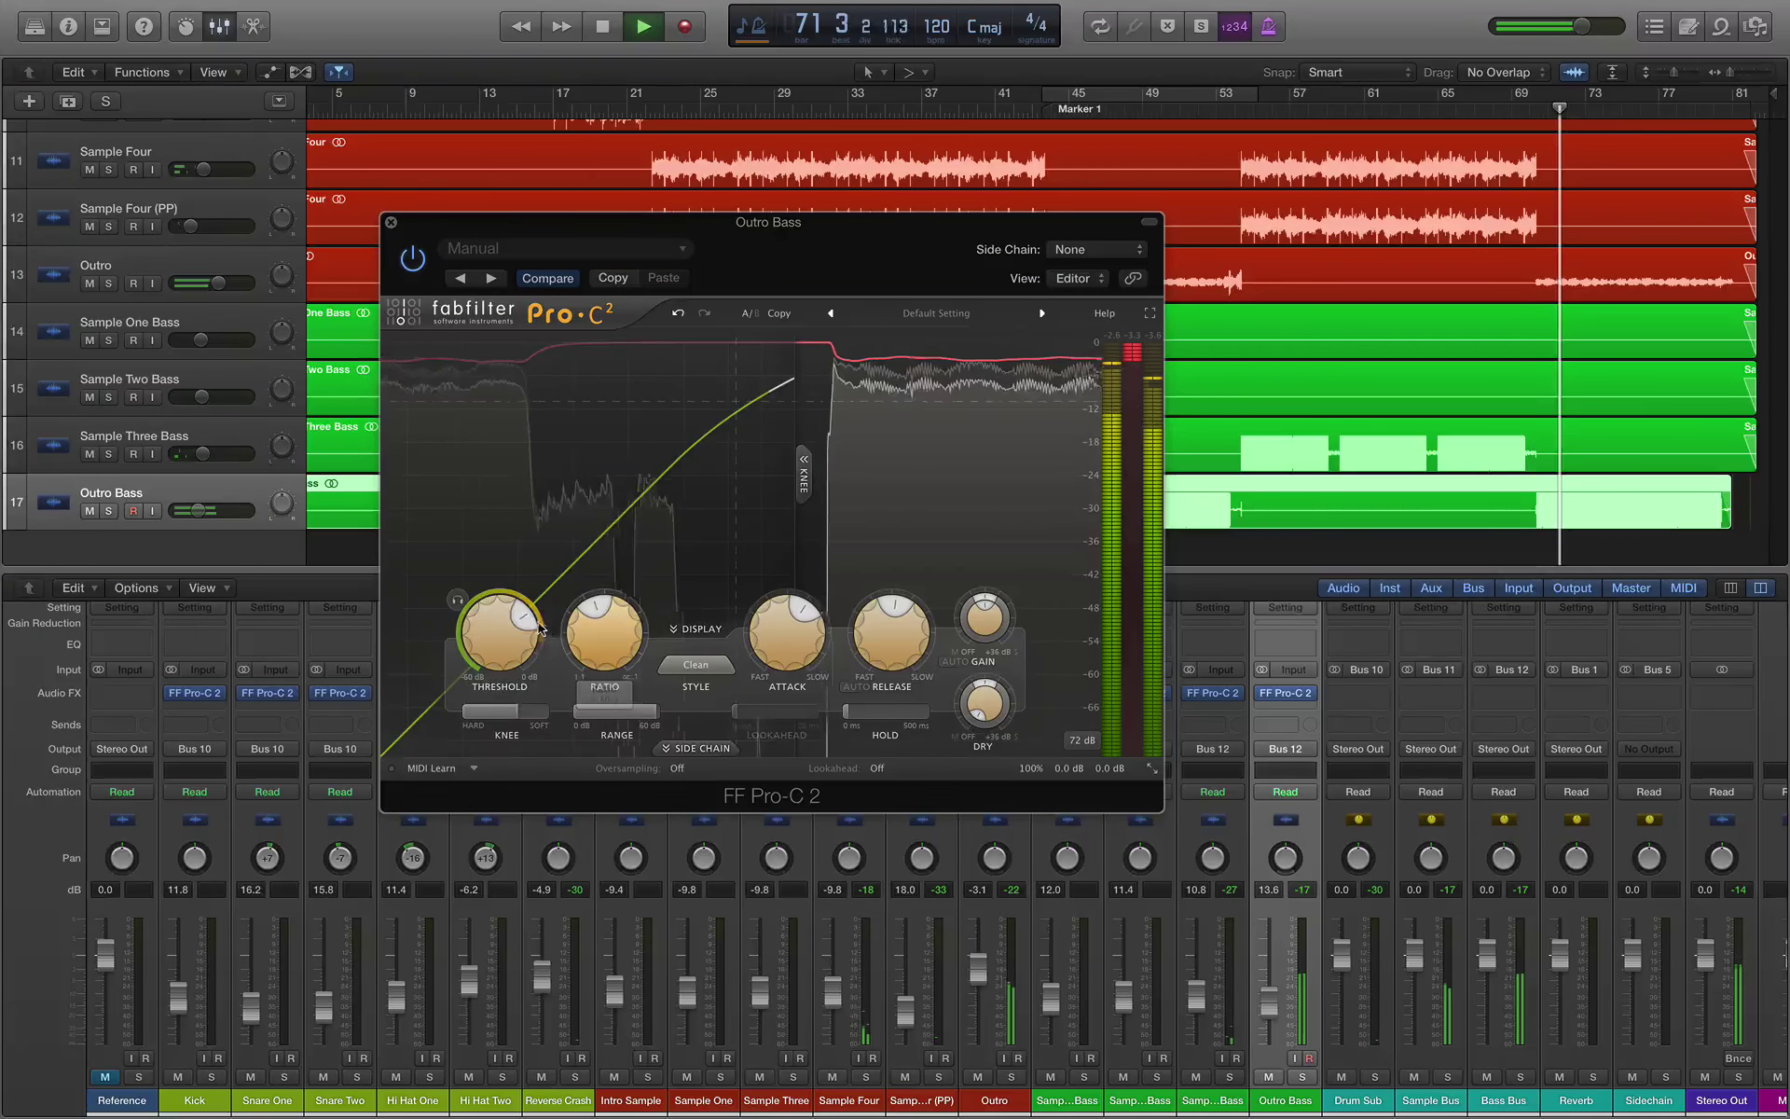
{"action": "mouse_move", "coordinate": [529, 624]}
{"action": "mouse_move", "coordinate": [601, 597]}
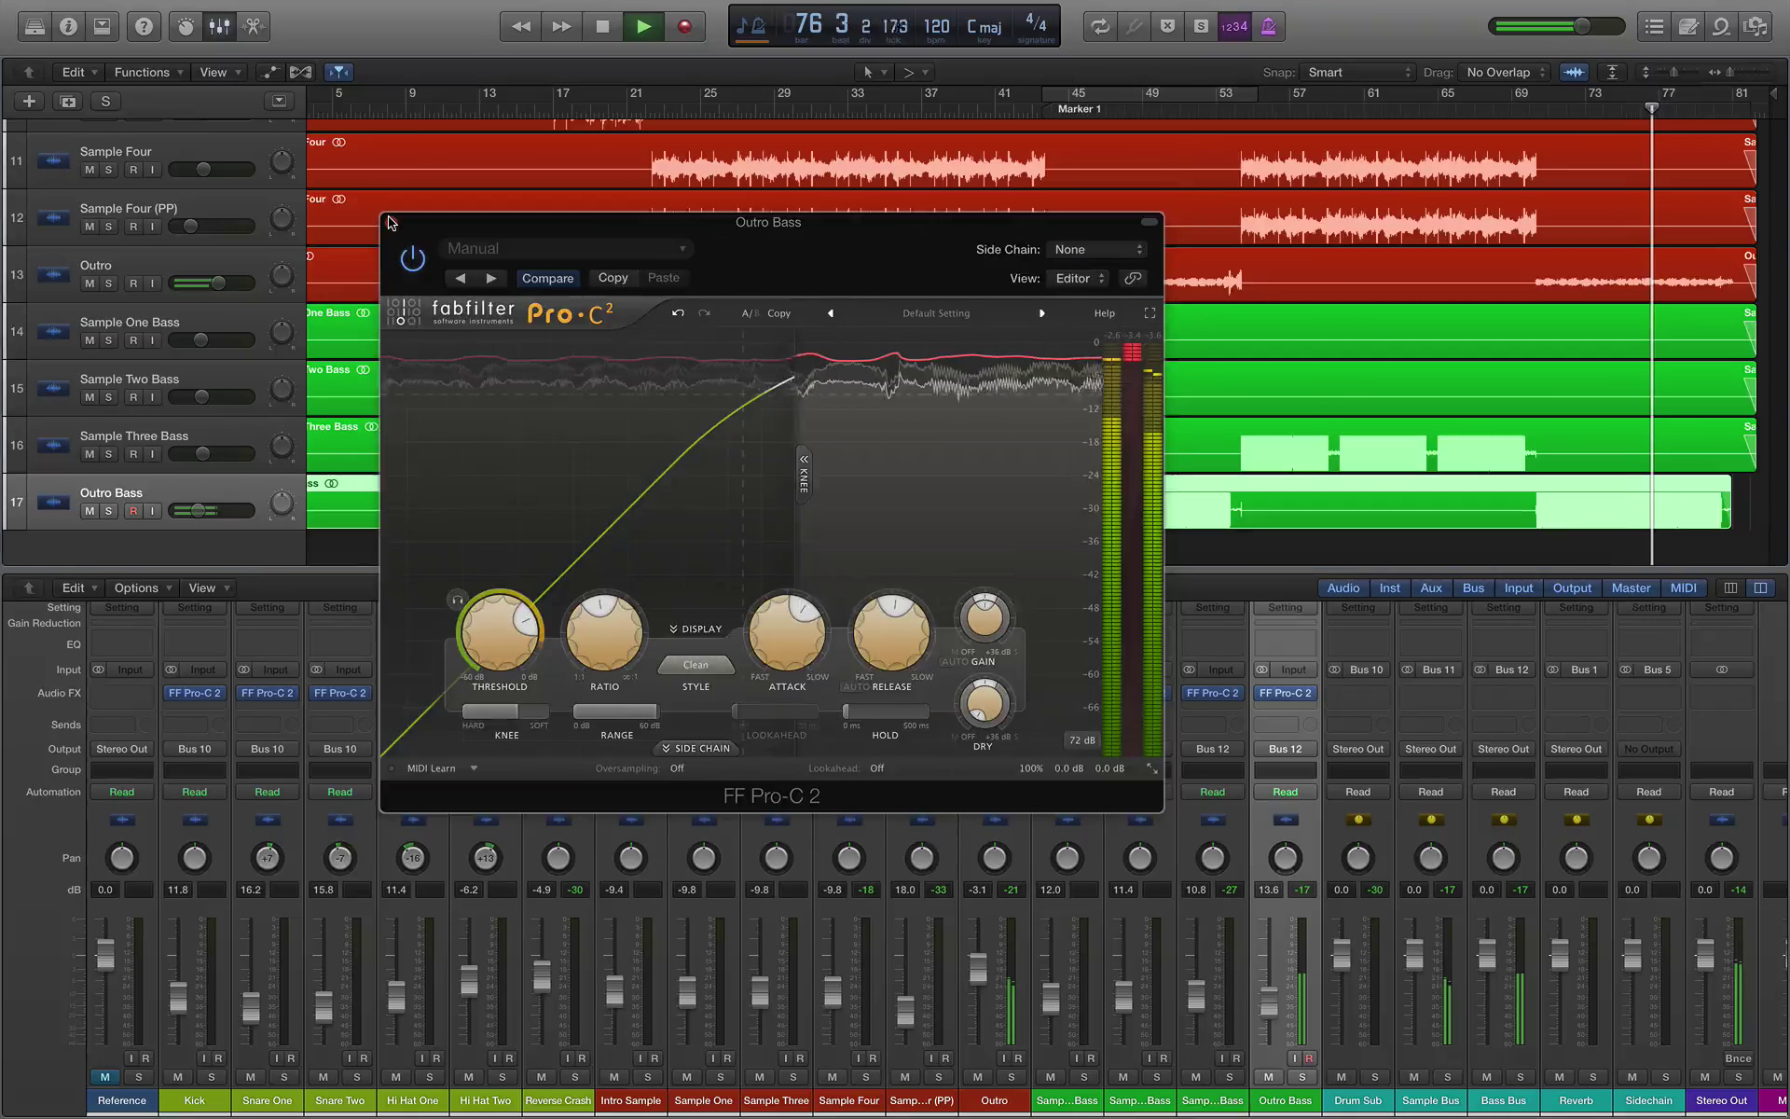
{"action": "key", "text": "v"}
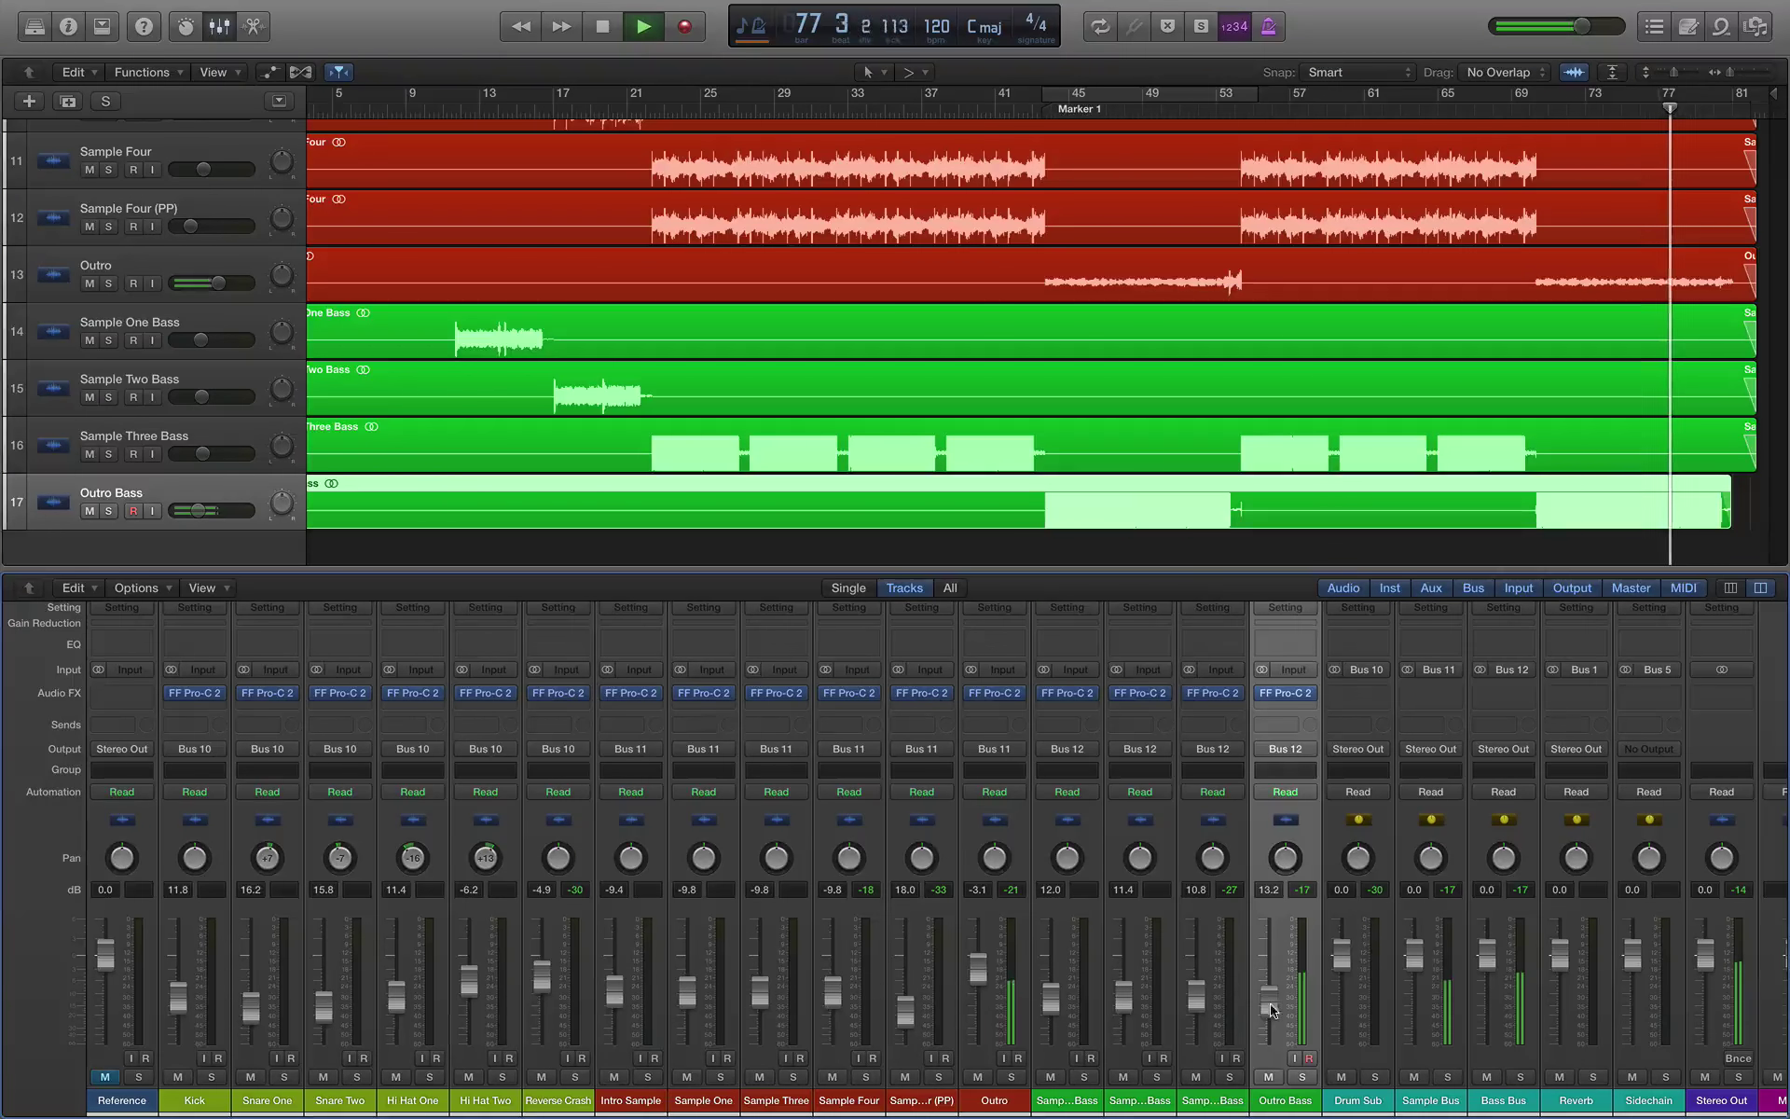
Step: Solo the Reference track, play it from about bar 55 and switch over to the full mix to compare them
{"action": "key", "text": "space"}
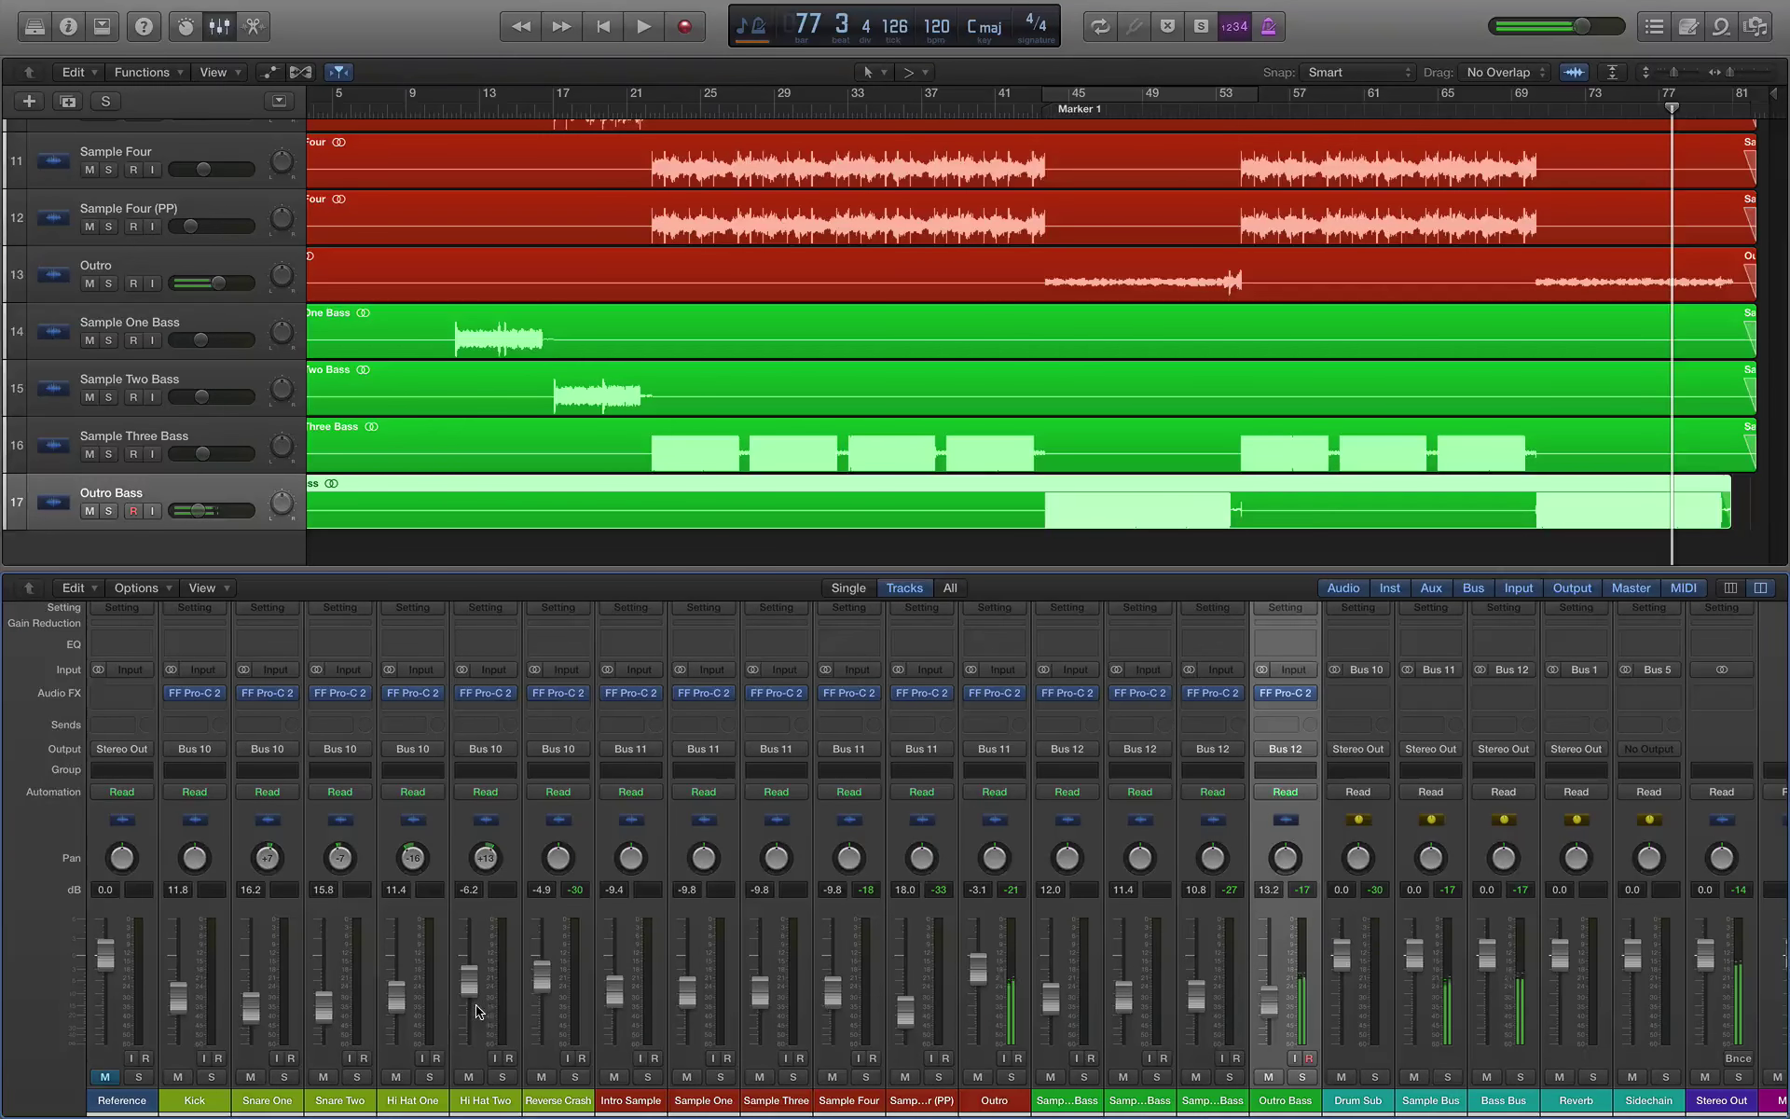
{"action": "left_click", "coordinate": [137, 1077]}
{"action": "left_click", "coordinate": [1254, 109]}
{"action": "key", "text": "space"}
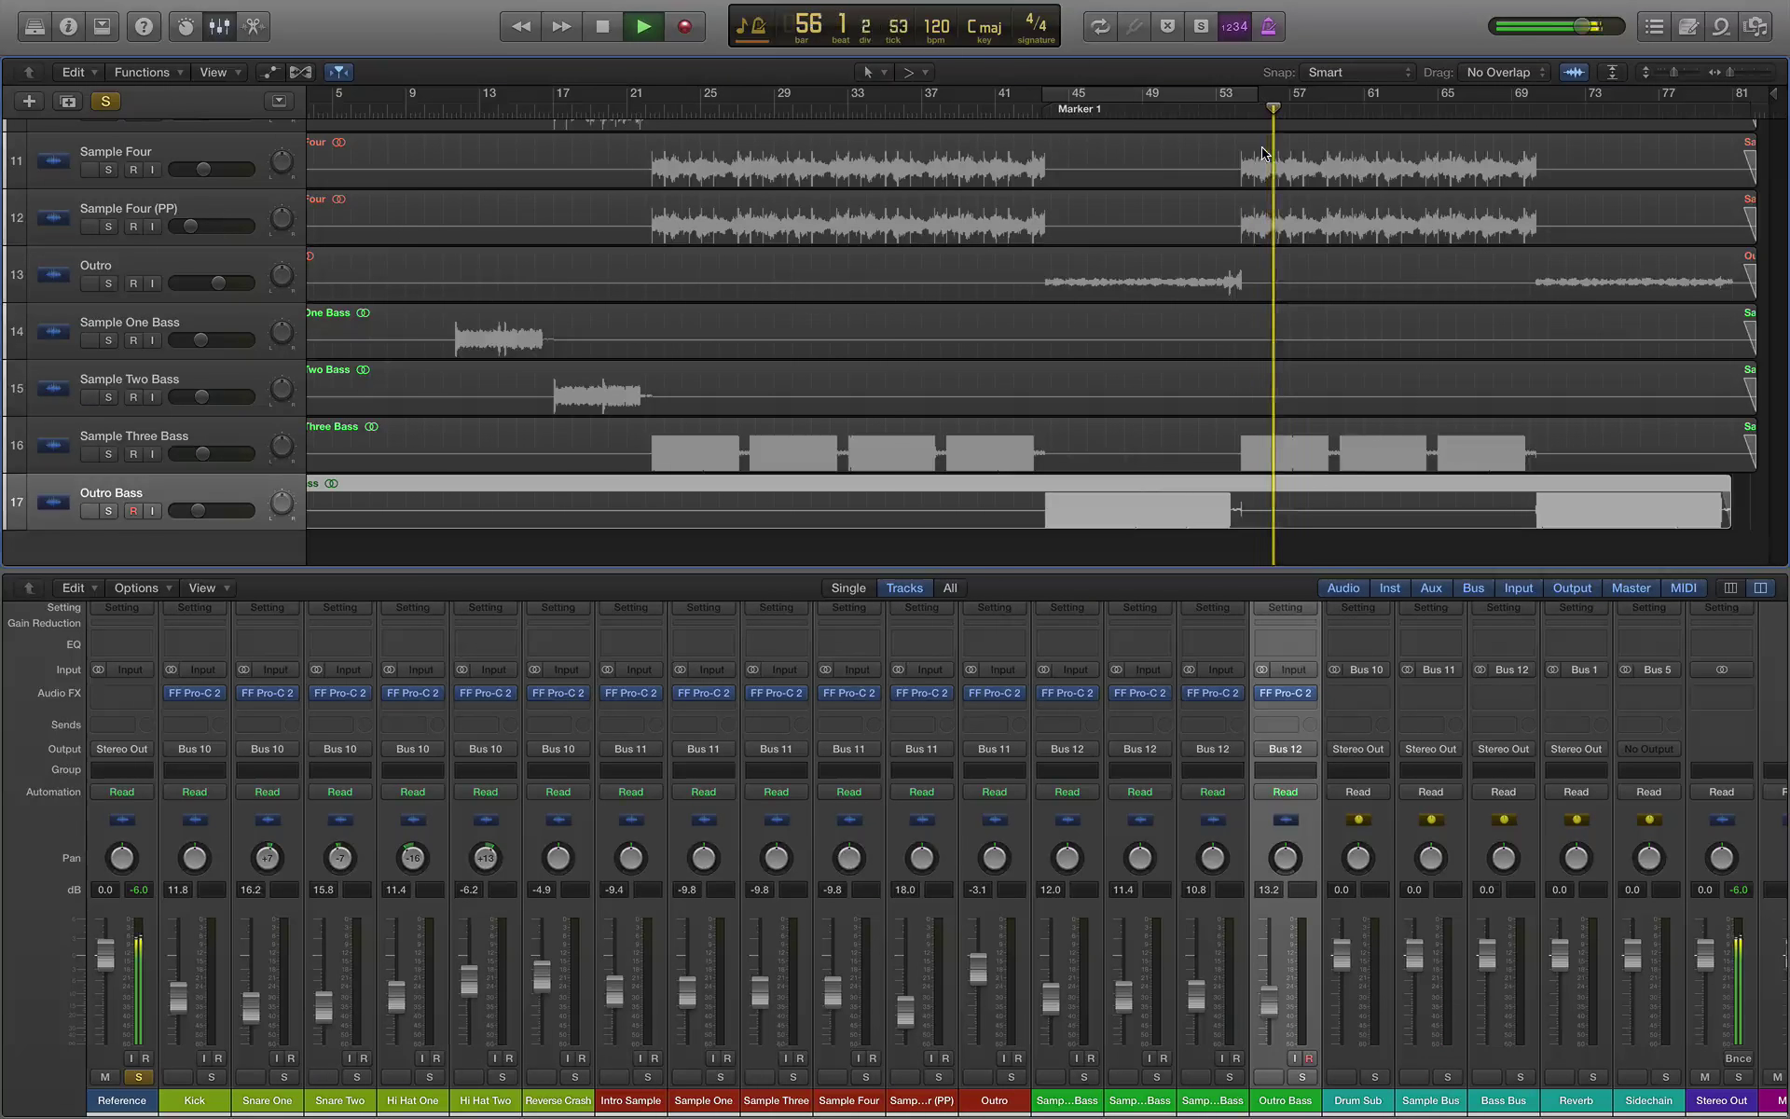
{"action": "left_click", "coordinate": [138, 1077]}
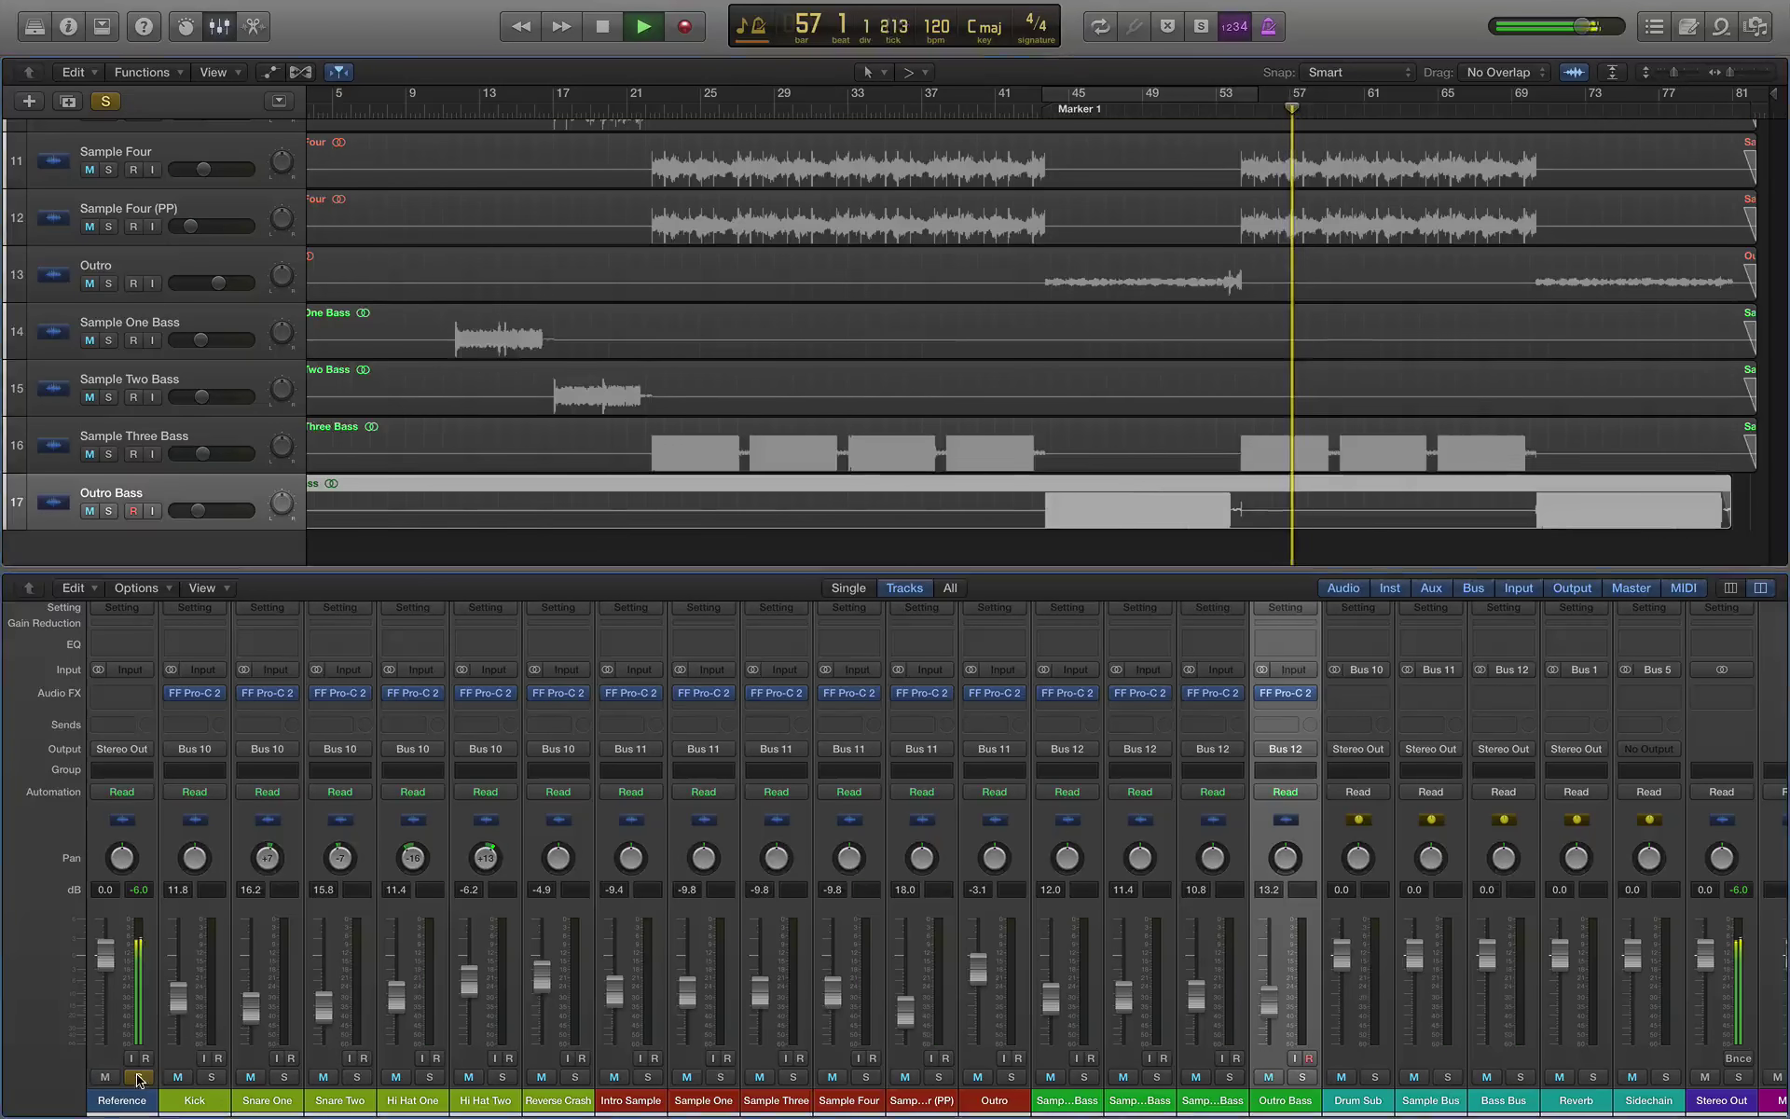
{"action": "left_click", "coordinate": [104, 1076]}
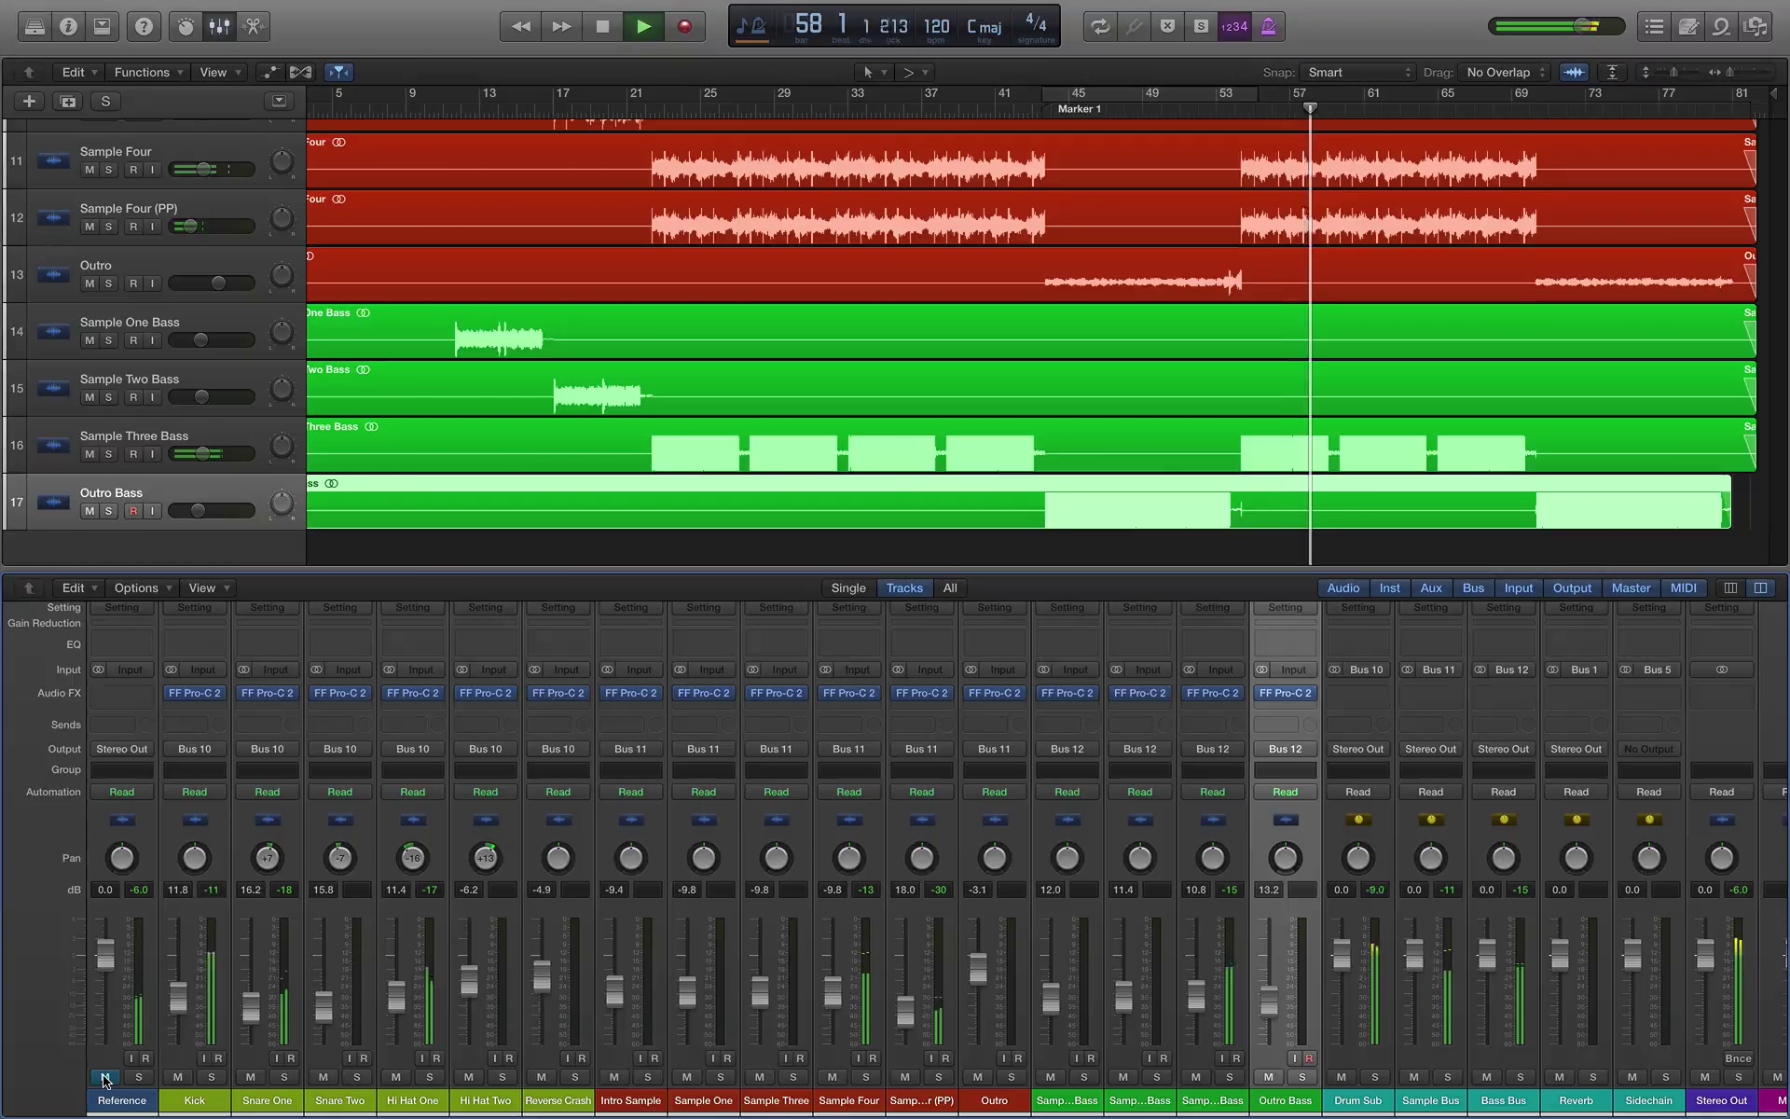
Step: Alternate between the Reference track and the mix, raise Snare One to -14.2 dB and Snare Two to -14.8 dB, and stop playback
{"action": "left_click", "coordinate": [105, 1077]}
{"action": "left_click", "coordinate": [138, 1076]}
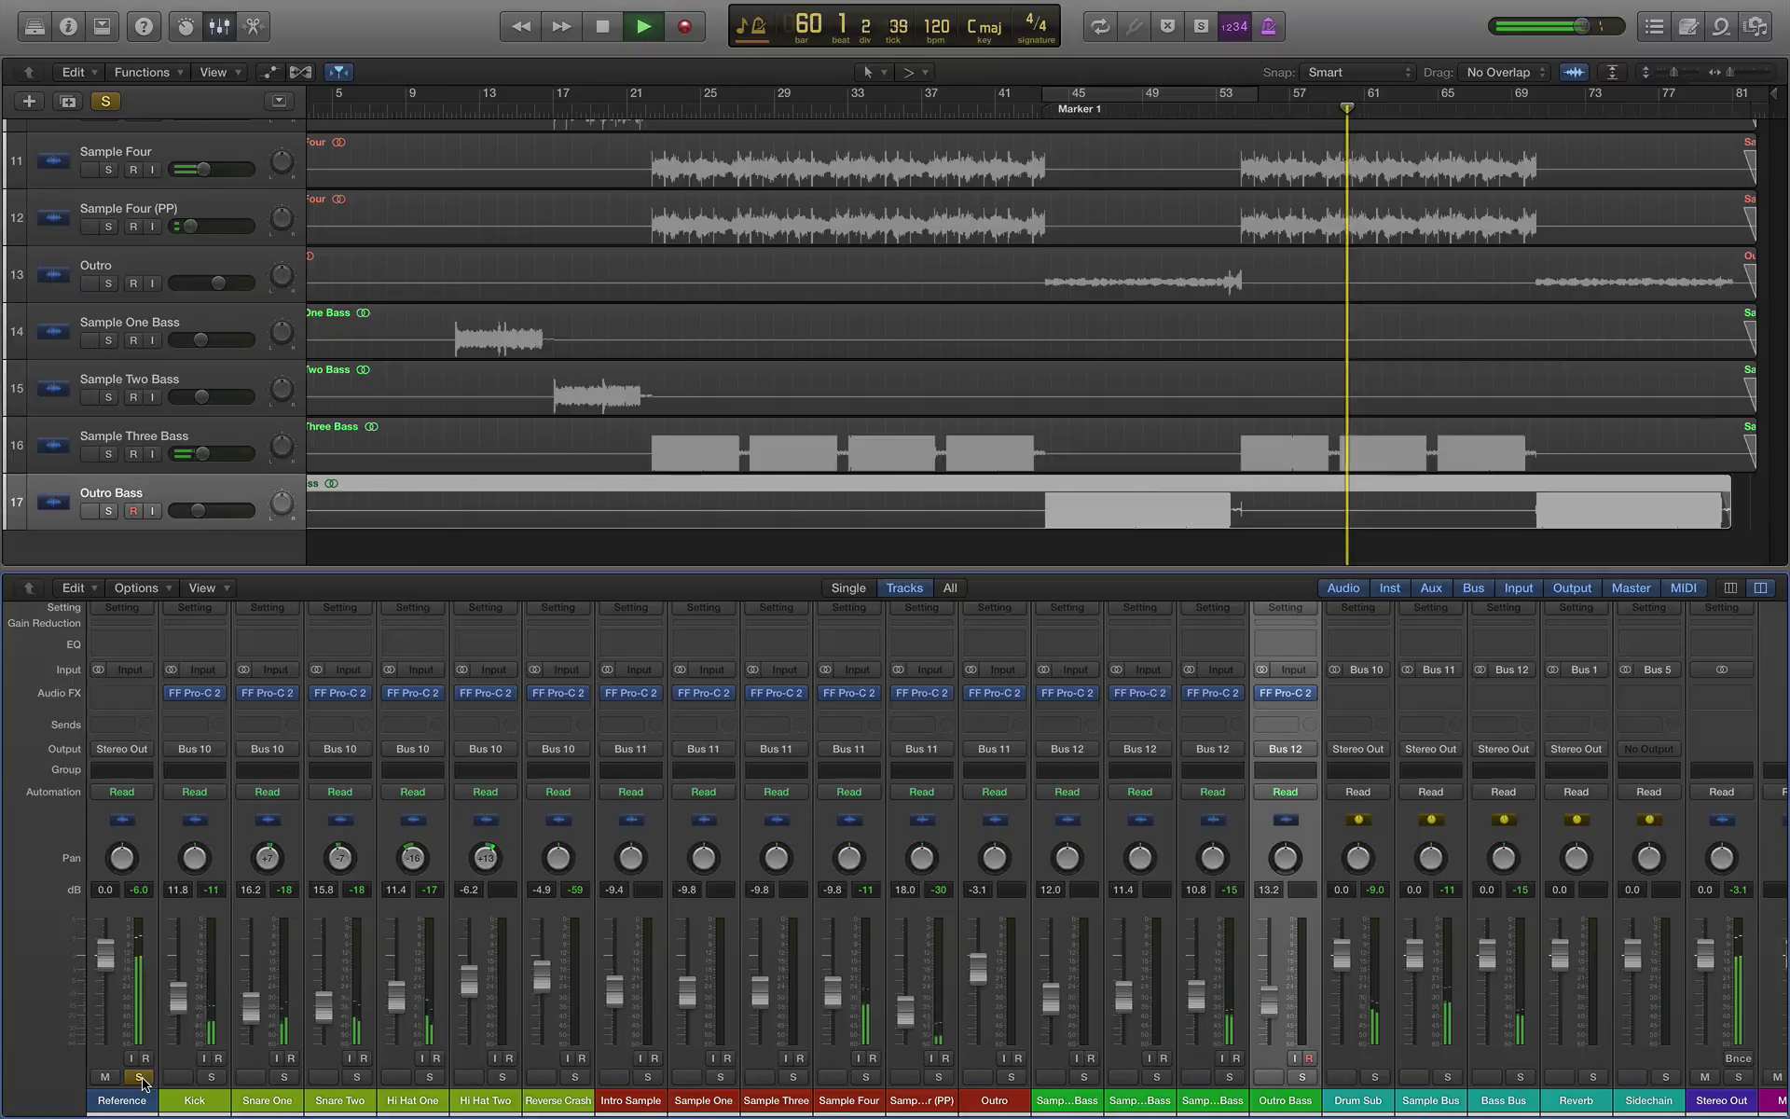
{"action": "left_click", "coordinate": [140, 1077]}
{"action": "left_click", "coordinate": [106, 1077]}
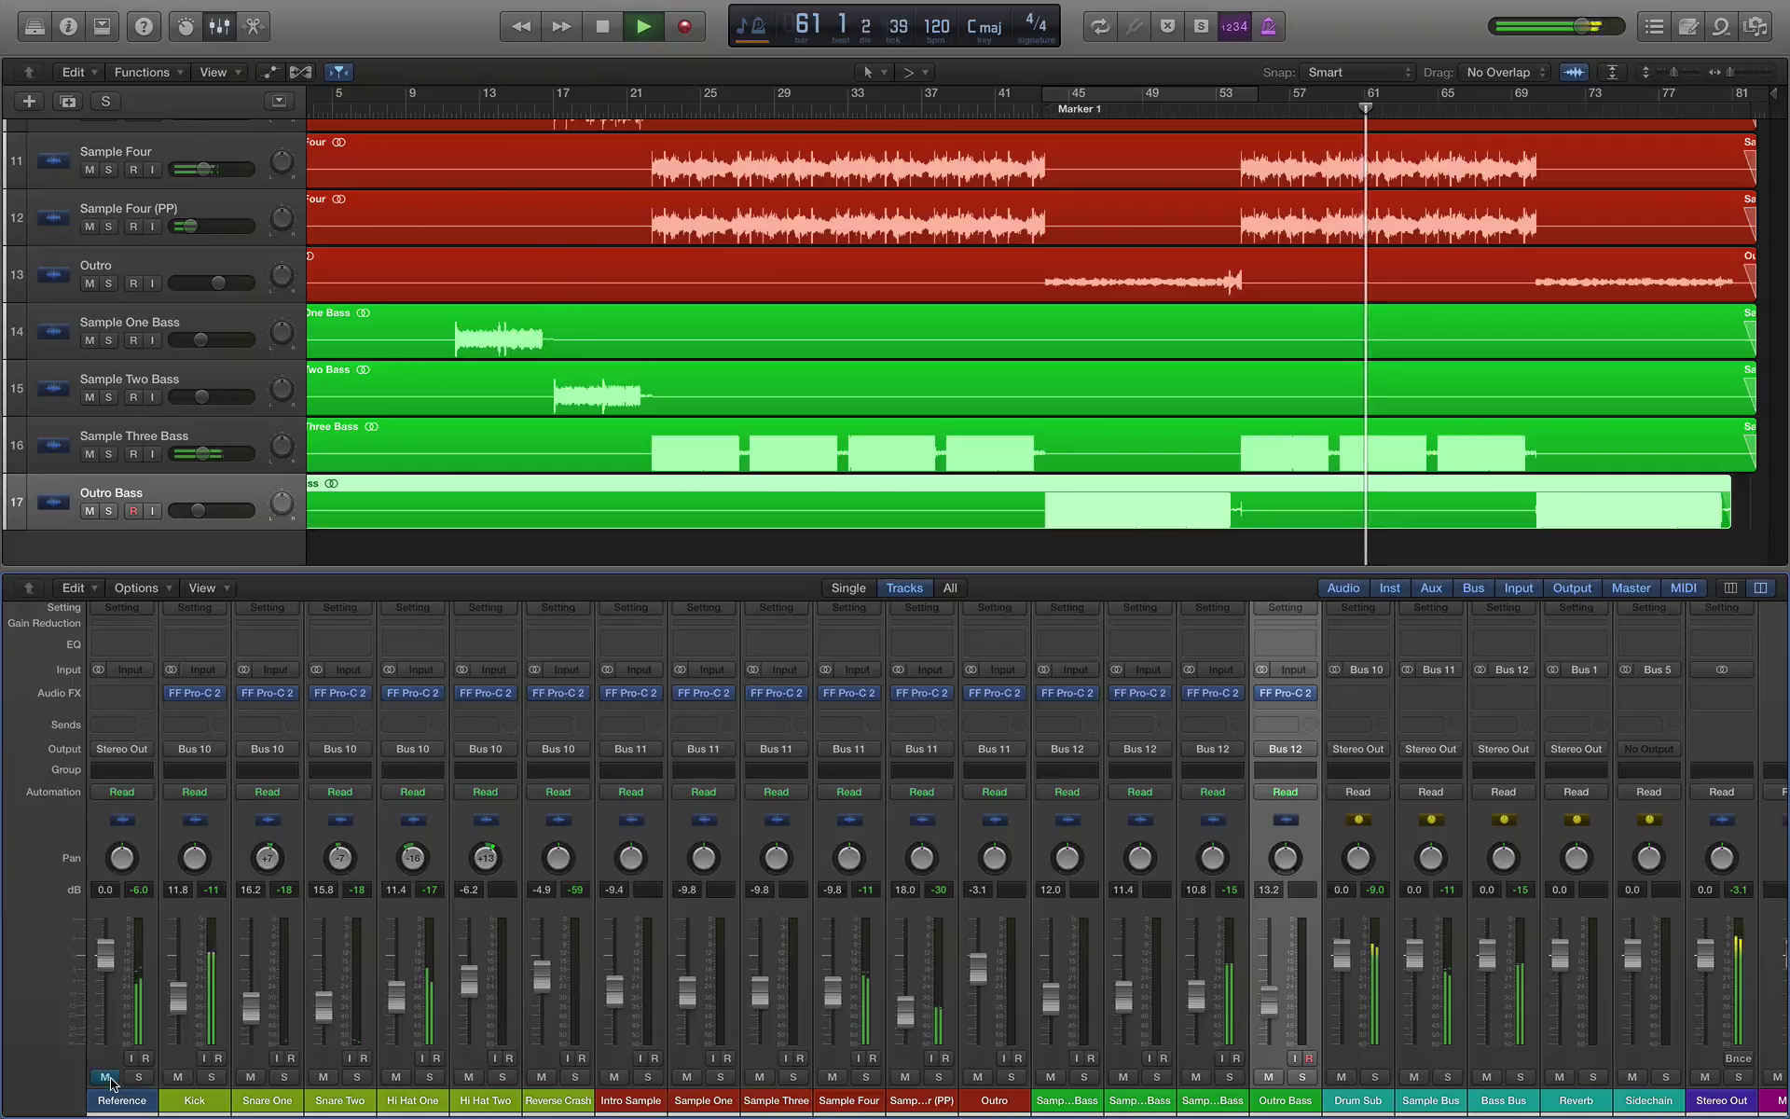
{"action": "left_click", "coordinate": [106, 1077]}
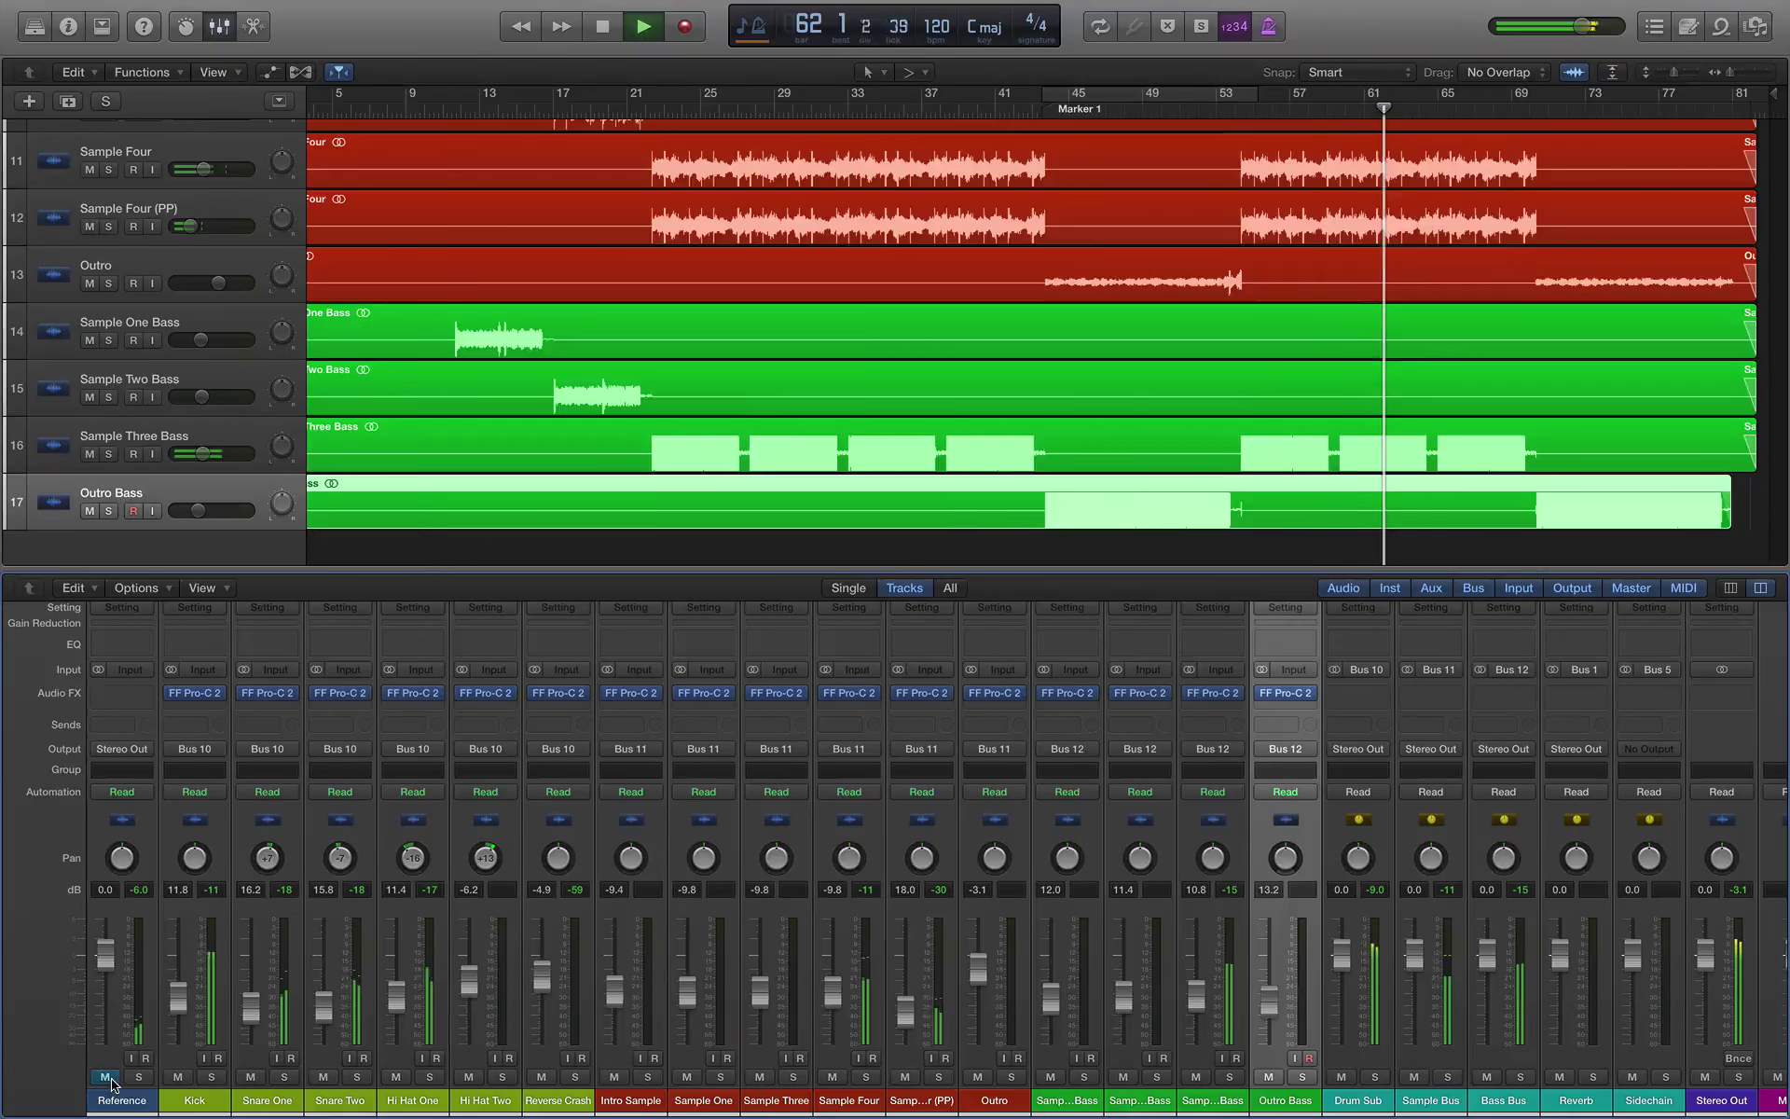
{"action": "left_click", "coordinate": [138, 1077]}
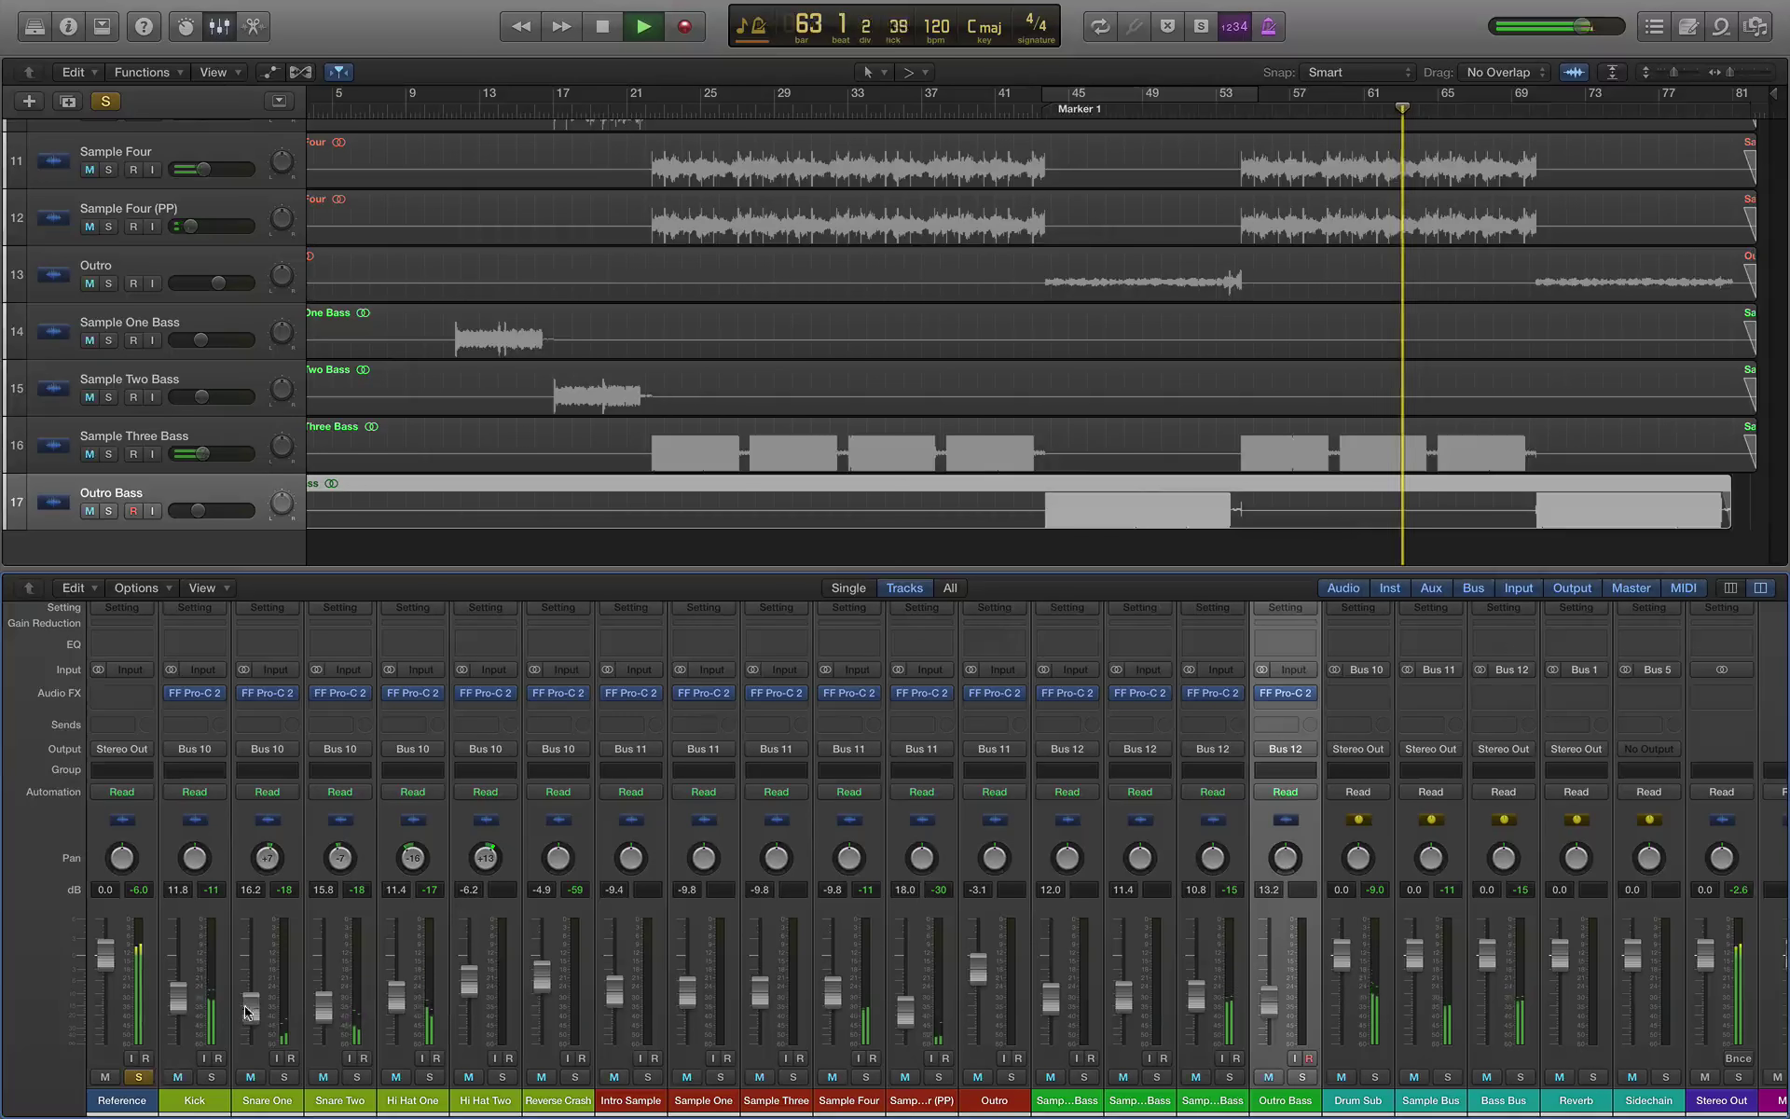
{"action": "key", "text": "space"}
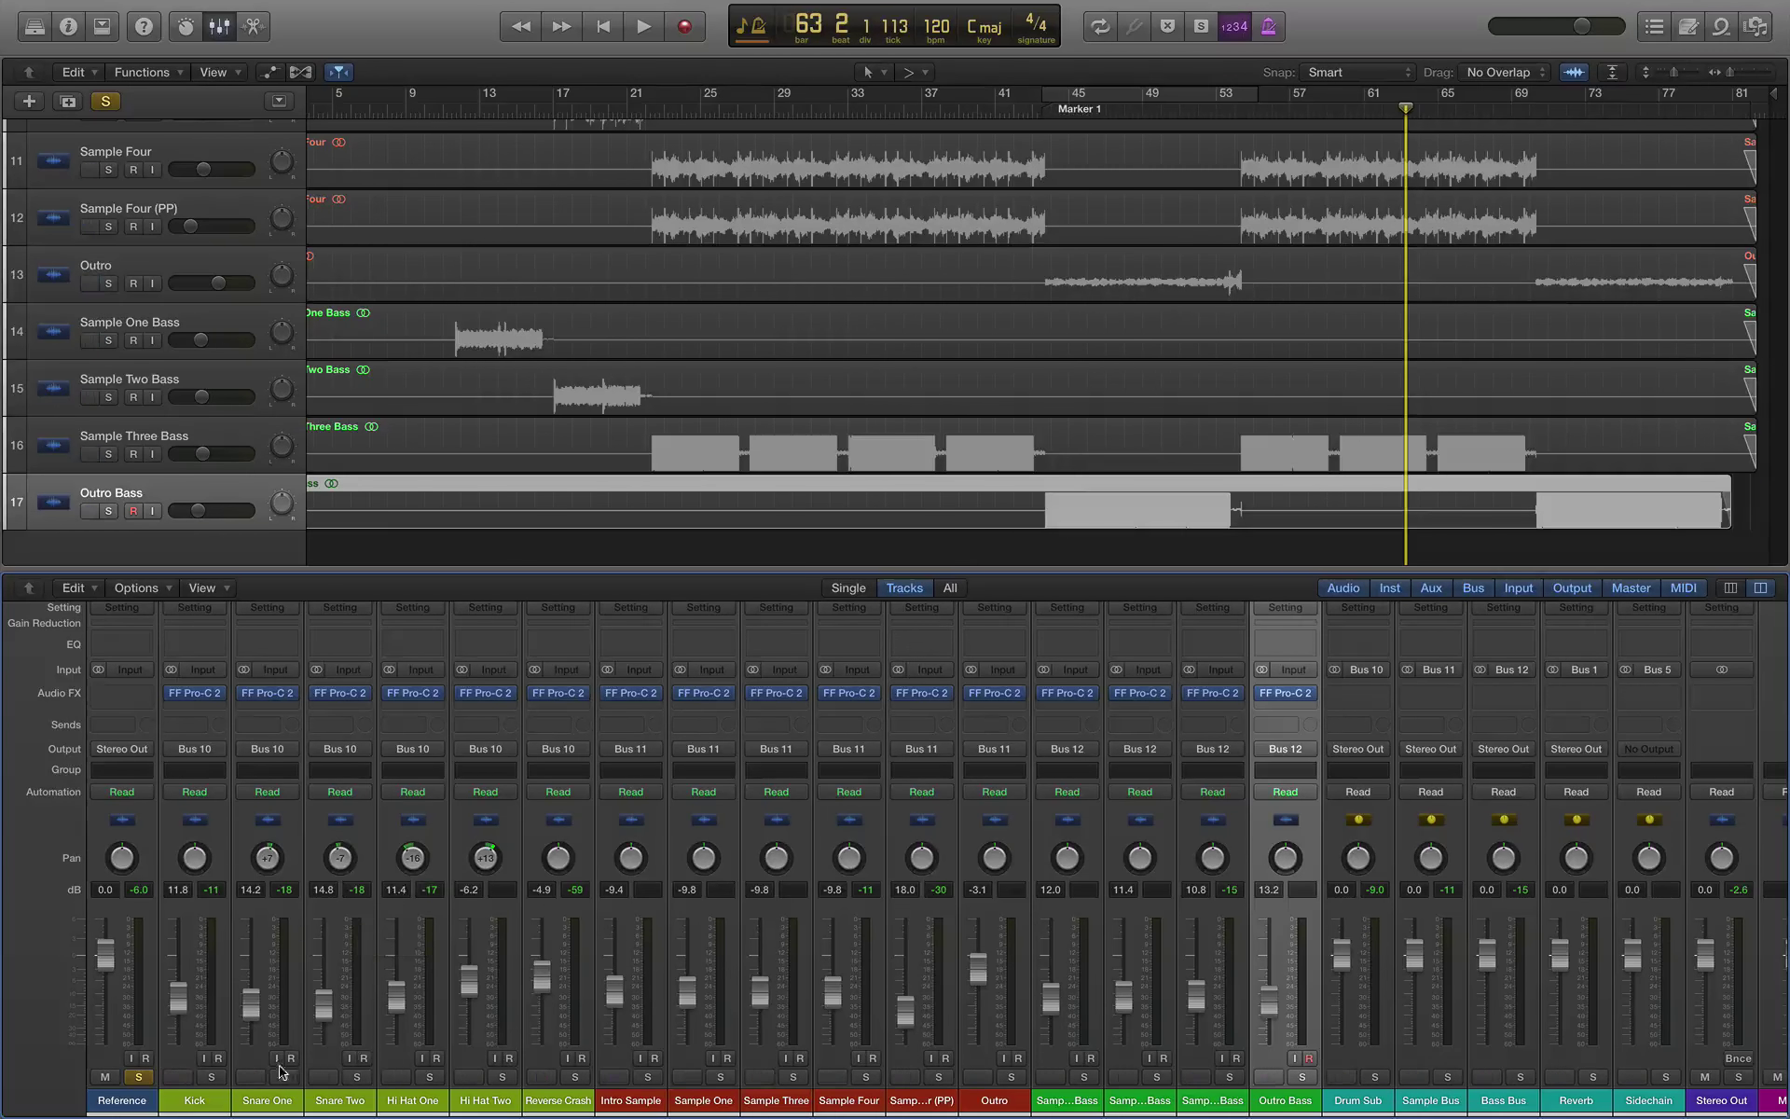
Step: Add a send on the Kick track to Bus 5 (Sidechain)
{"action": "left_click", "coordinate": [209, 1106]}
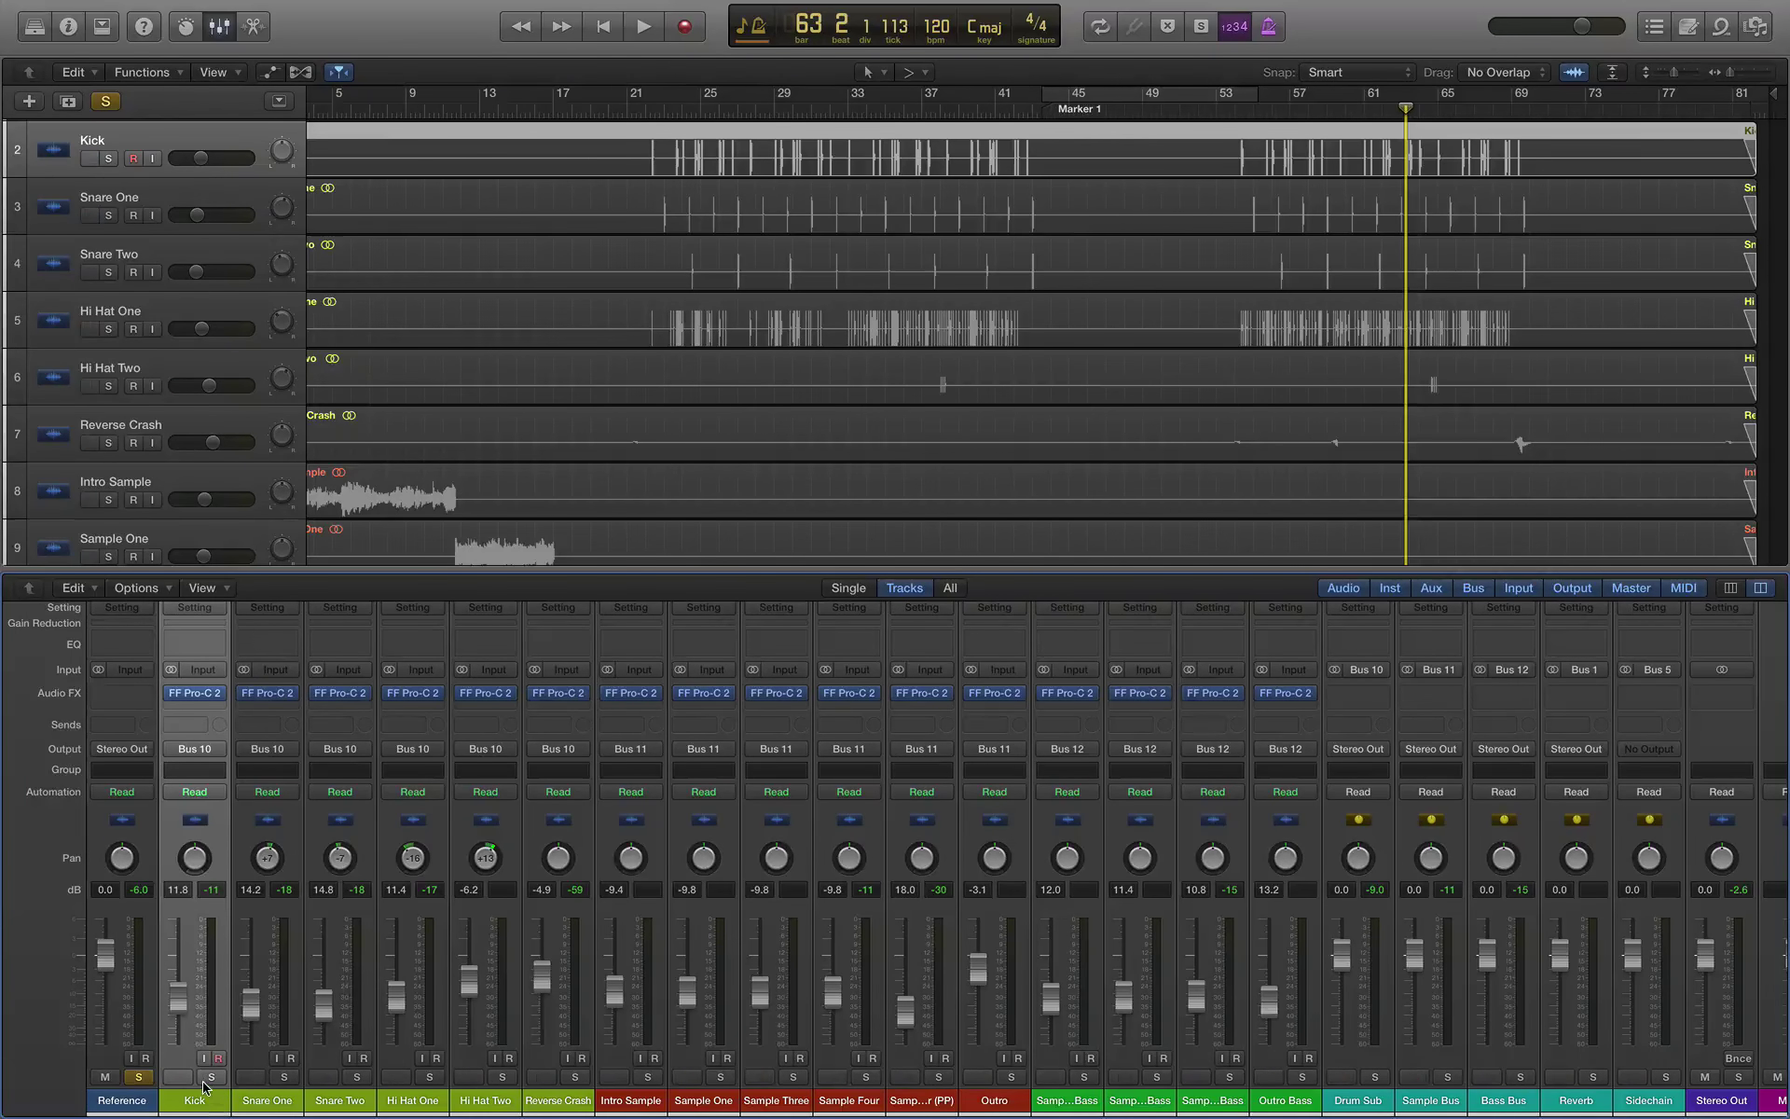
{"action": "left_click", "coordinate": [197, 726]}
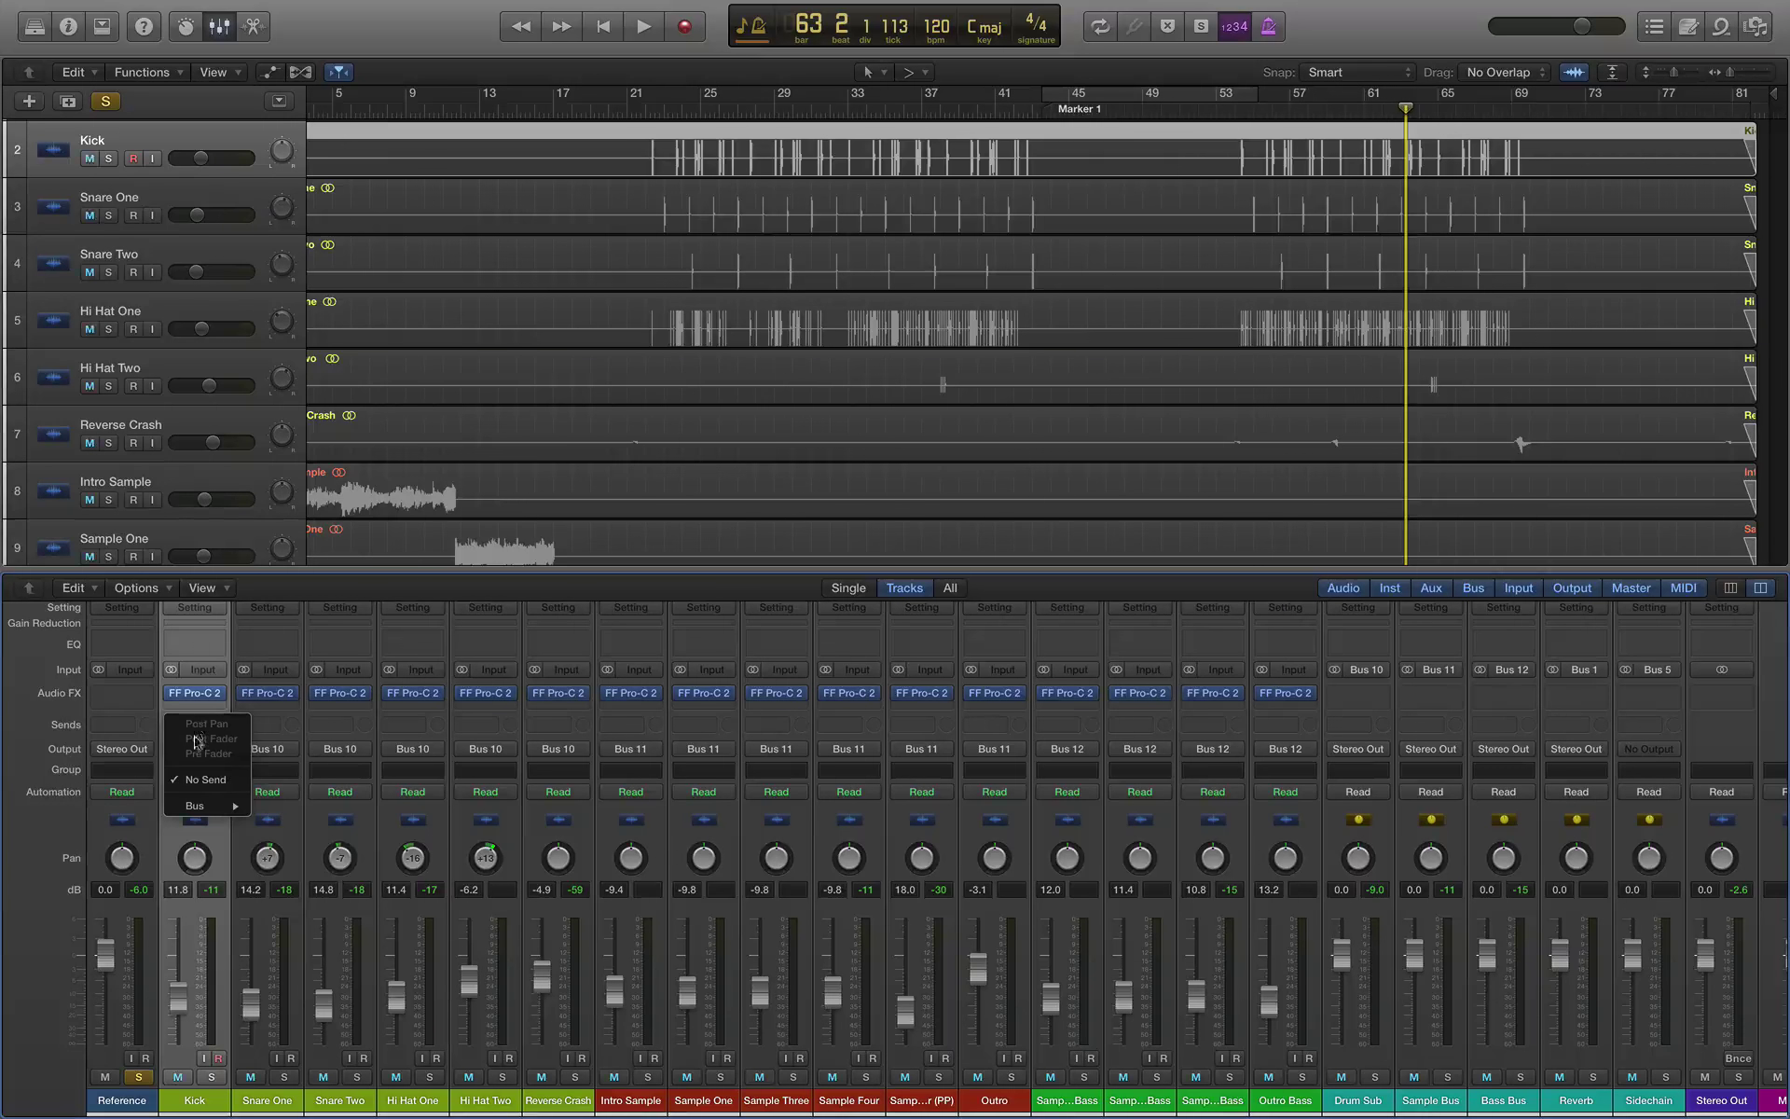
{"action": "mouse_move", "coordinate": [214, 807]}
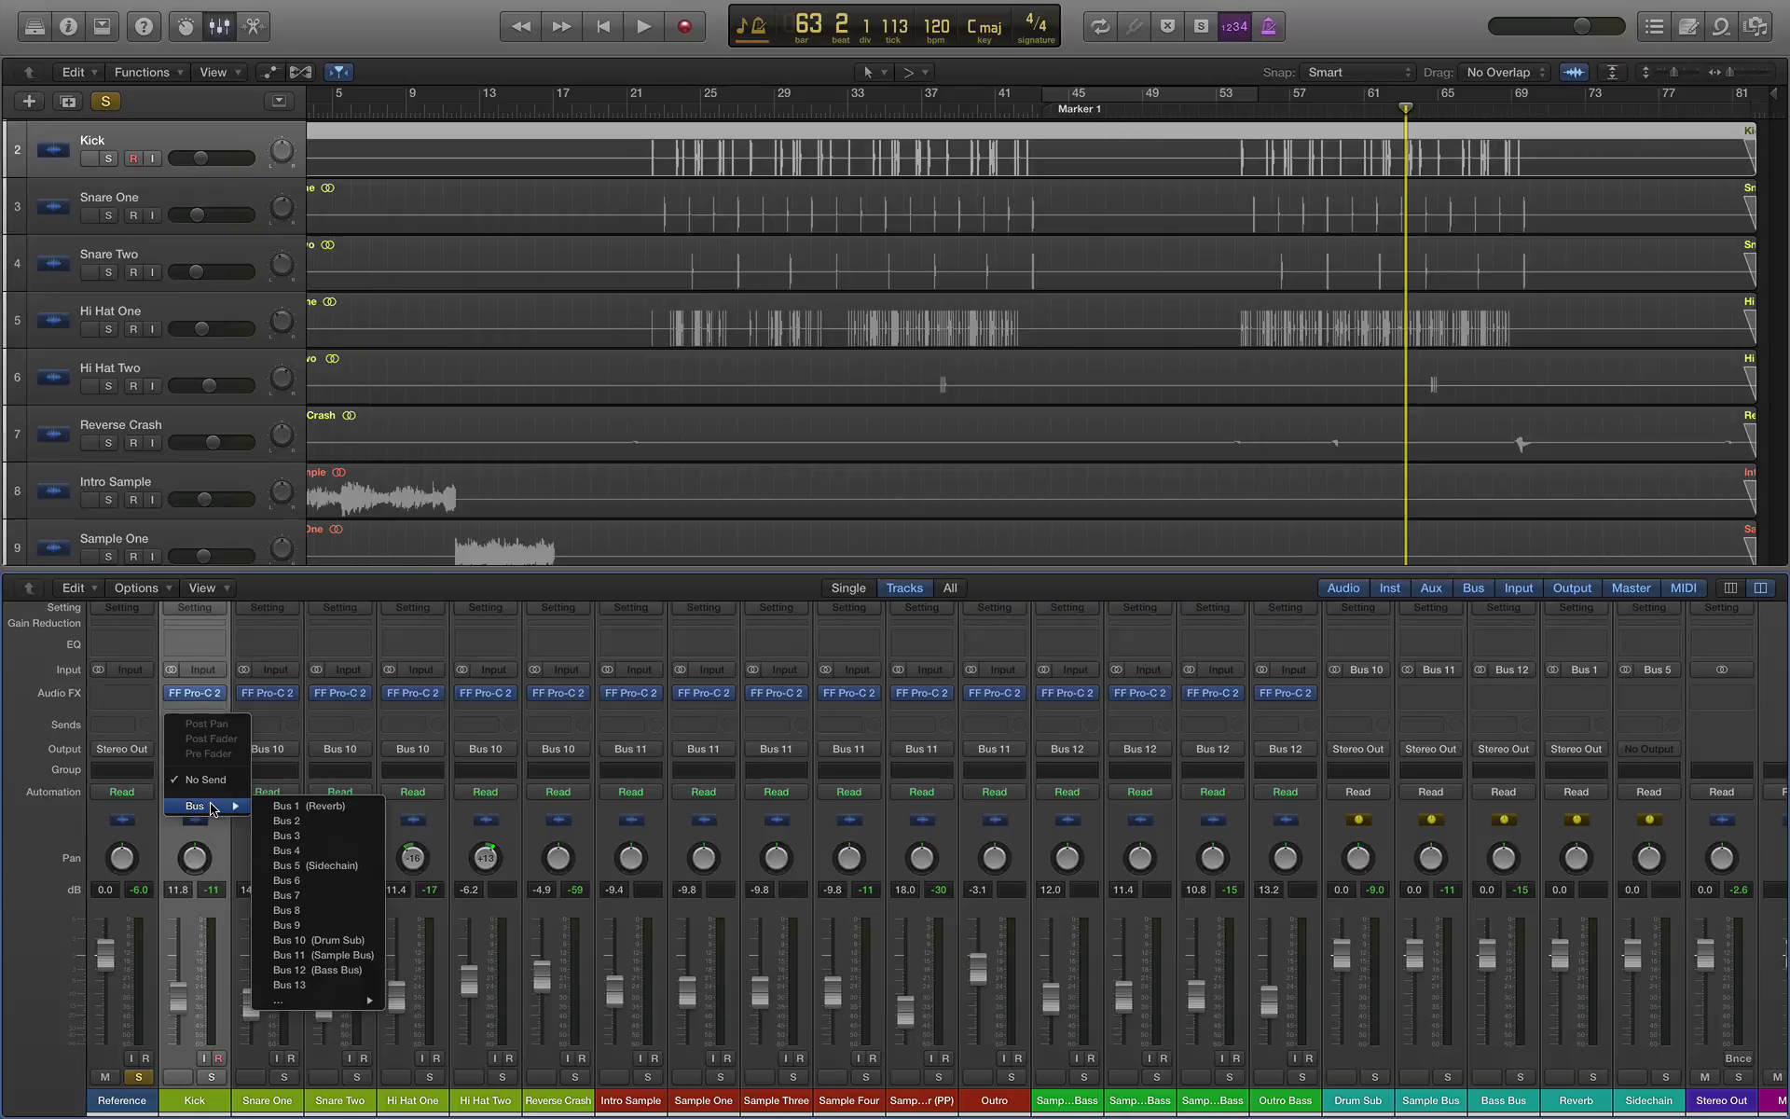
{"action": "left_click", "coordinate": [298, 865]}
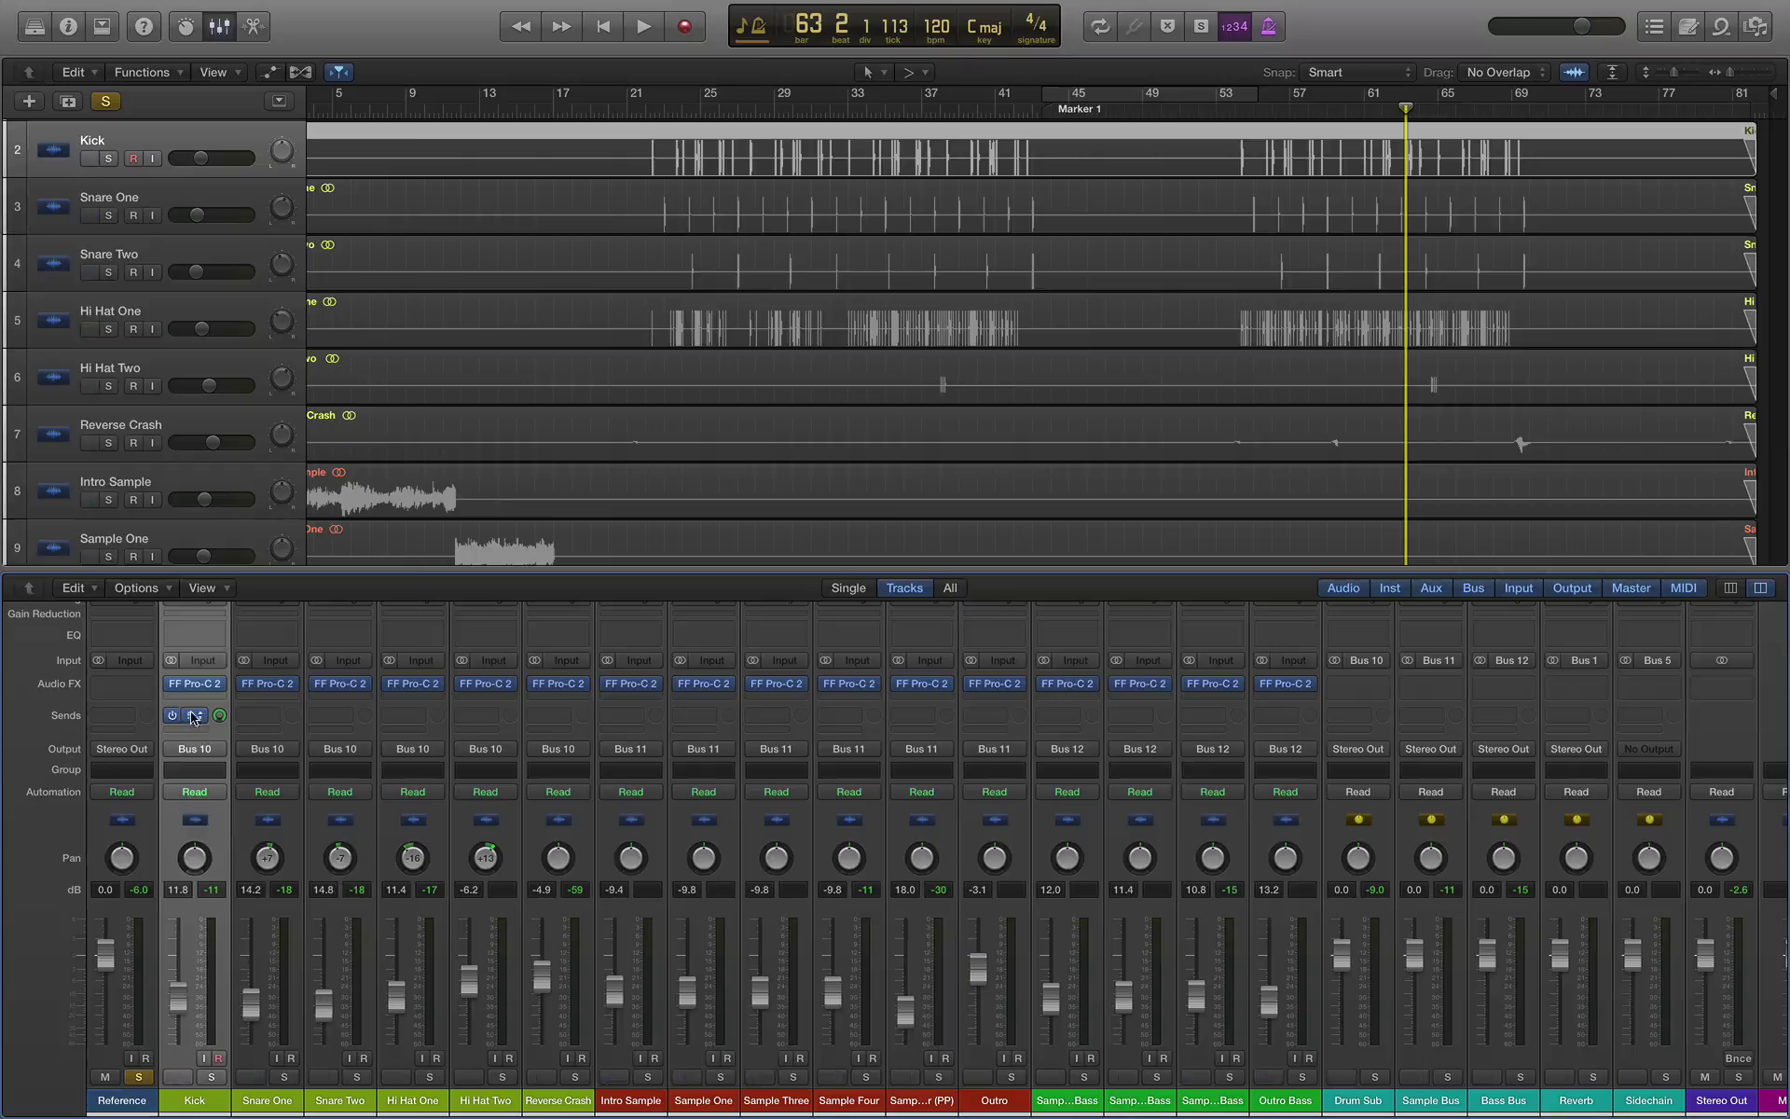
Step: Route the Sidechain channel's output to Stereo Out
{"action": "left_click", "coordinate": [1648, 1109]}
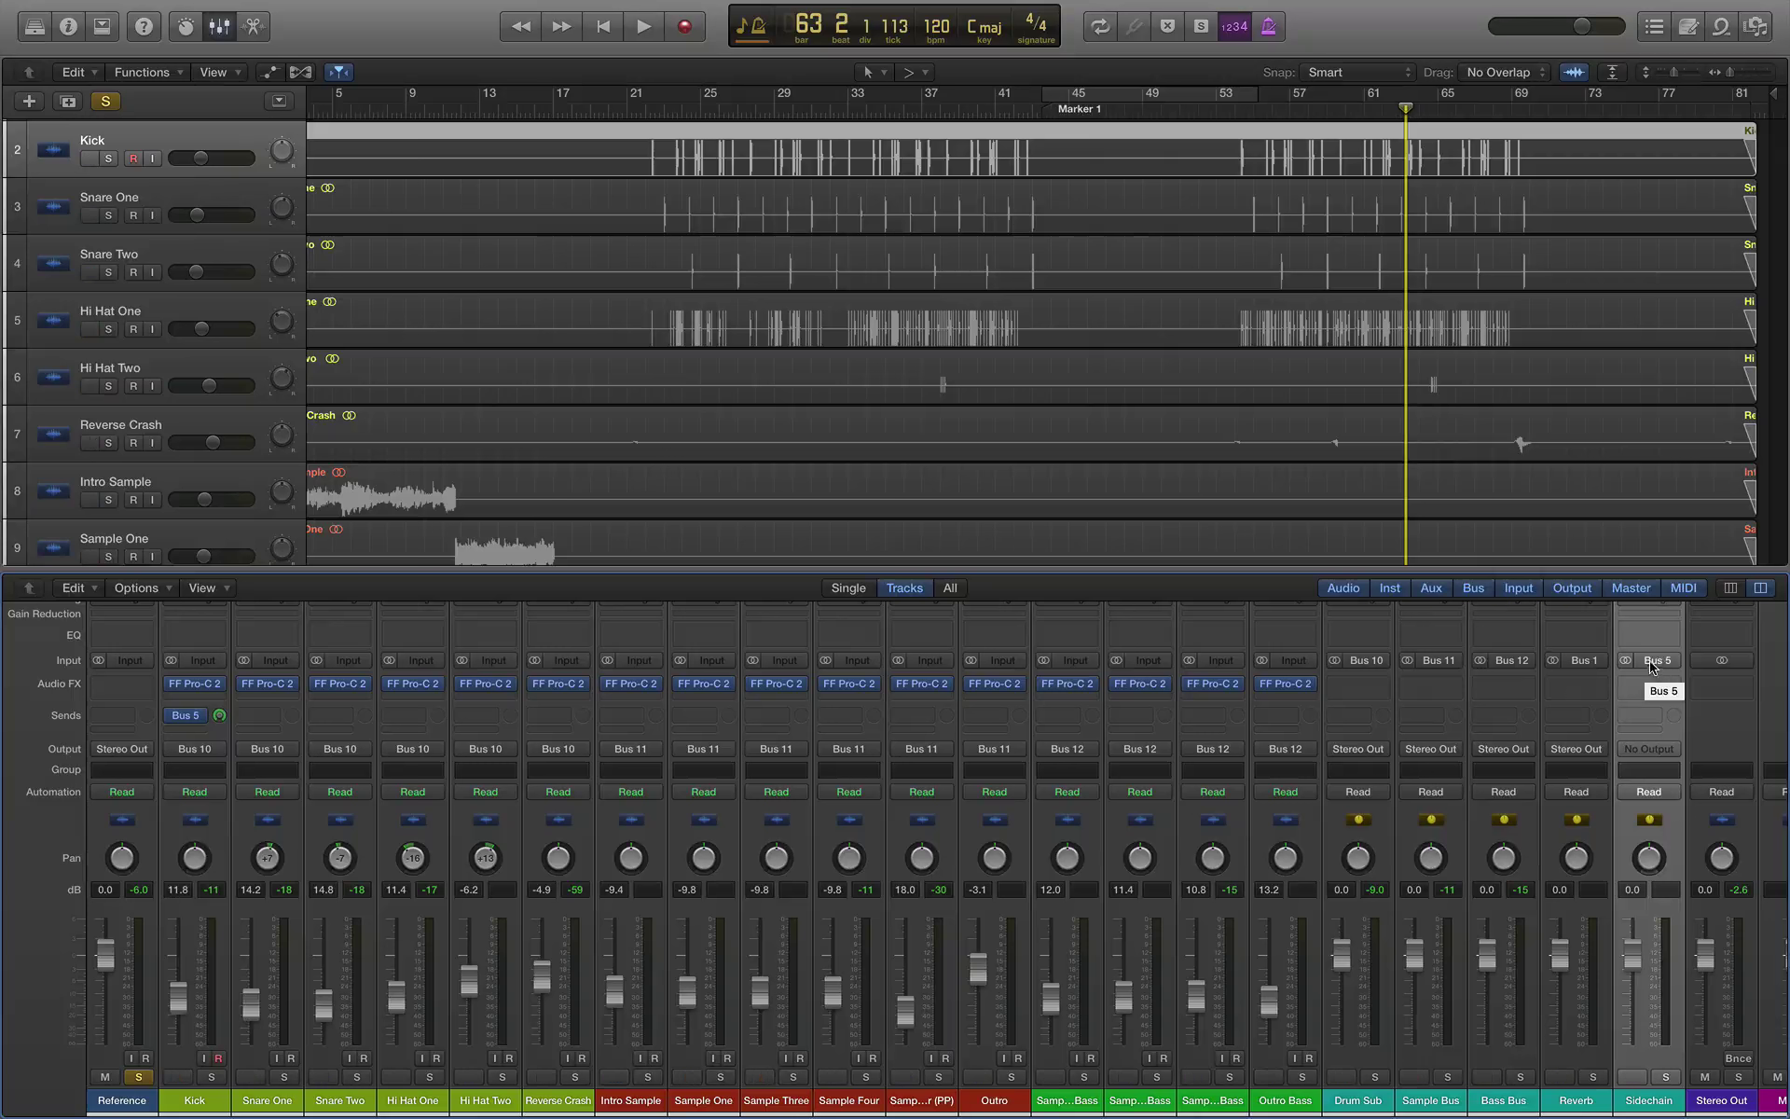
{"action": "left_click", "coordinate": [1624, 756]}
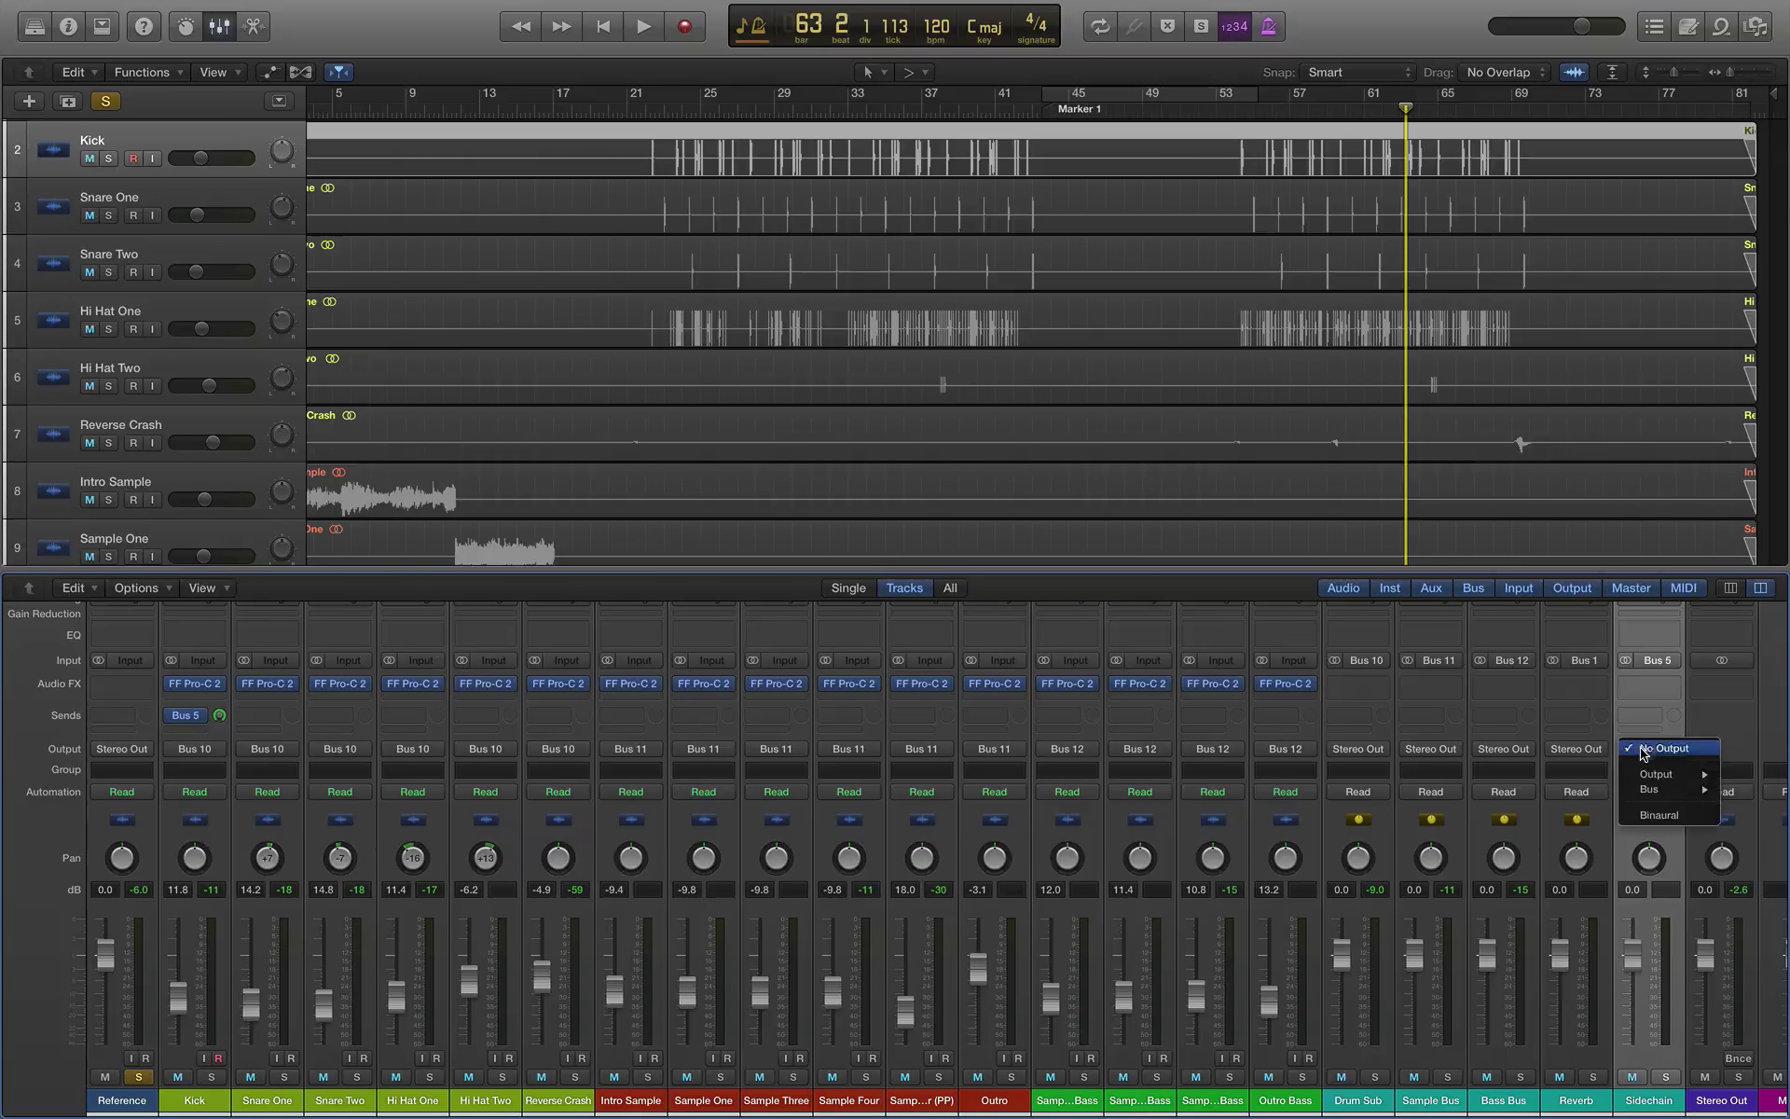
{"action": "mouse_move", "coordinate": [1650, 776]}
{"action": "left_click", "coordinate": [1579, 784]}
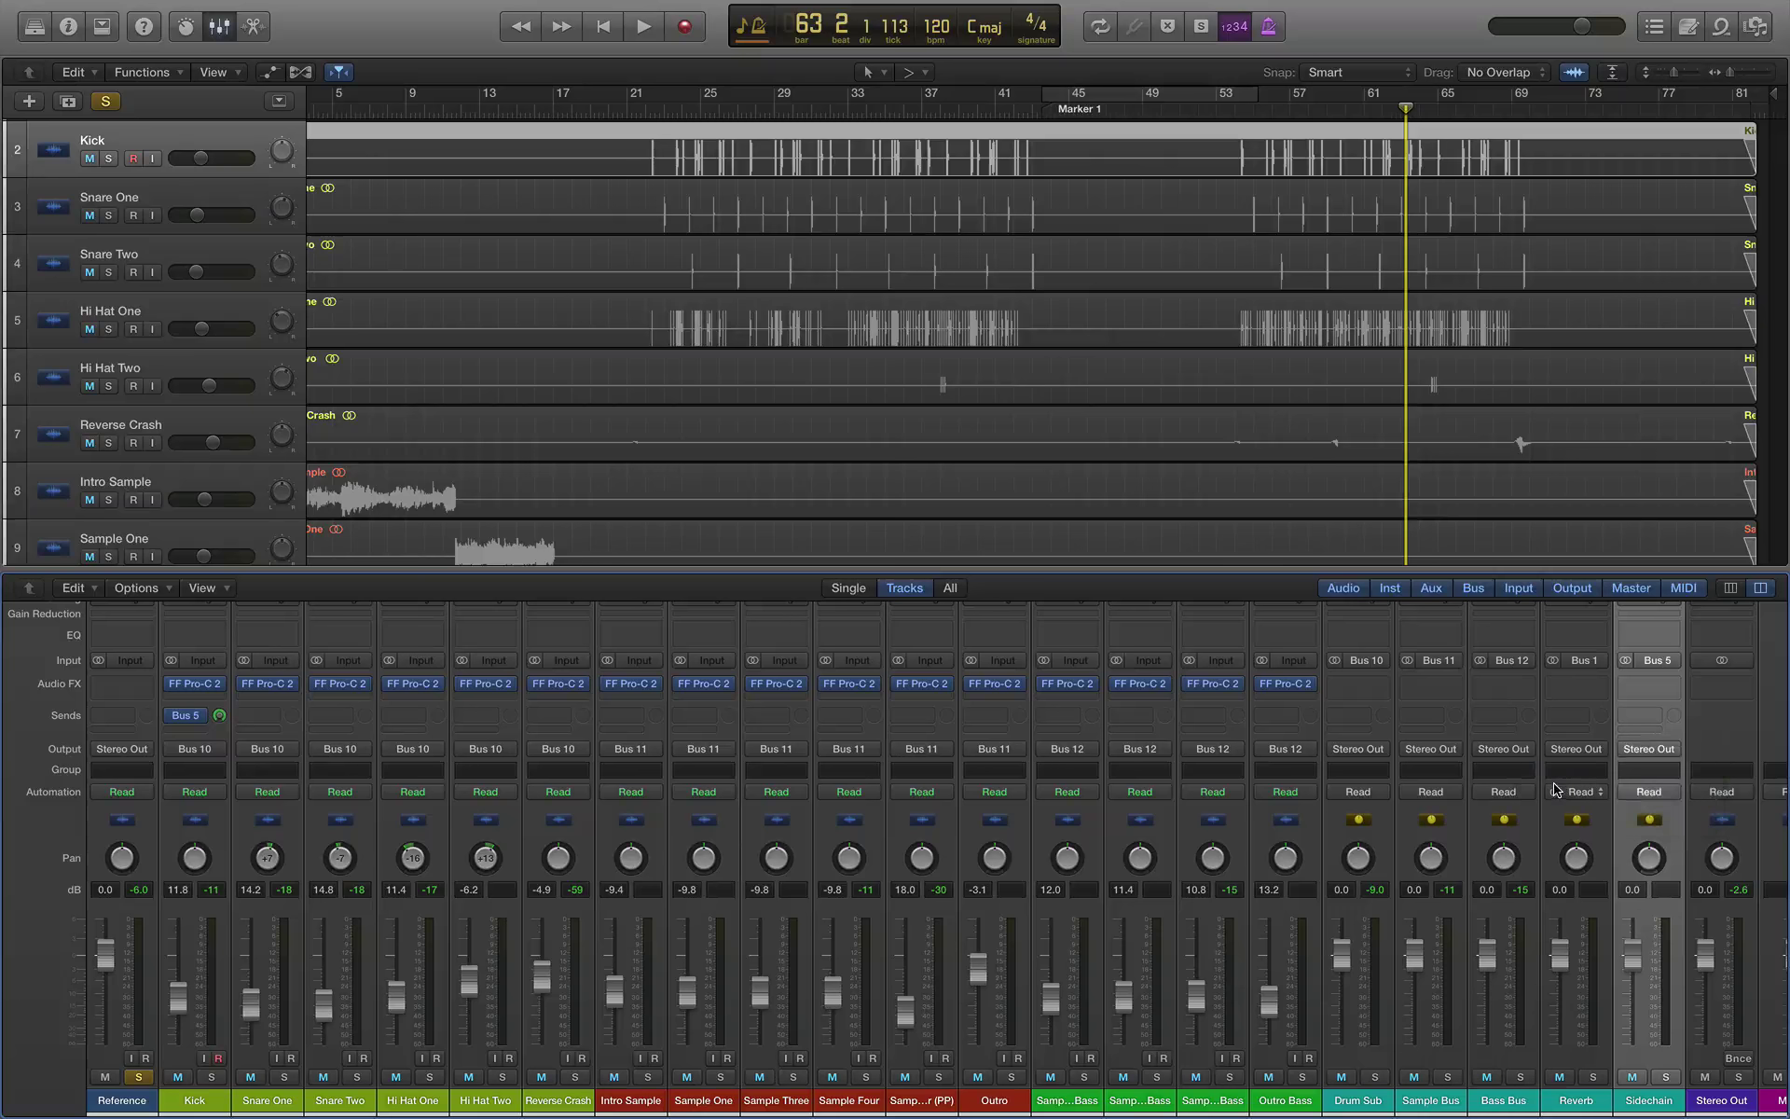
Step: Unsolo and mute the Reference track, and play the mix briefly from about bar 64 to hear the Sidechain channel
{"action": "key", "text": "space"}
{"action": "key", "text": "space"}
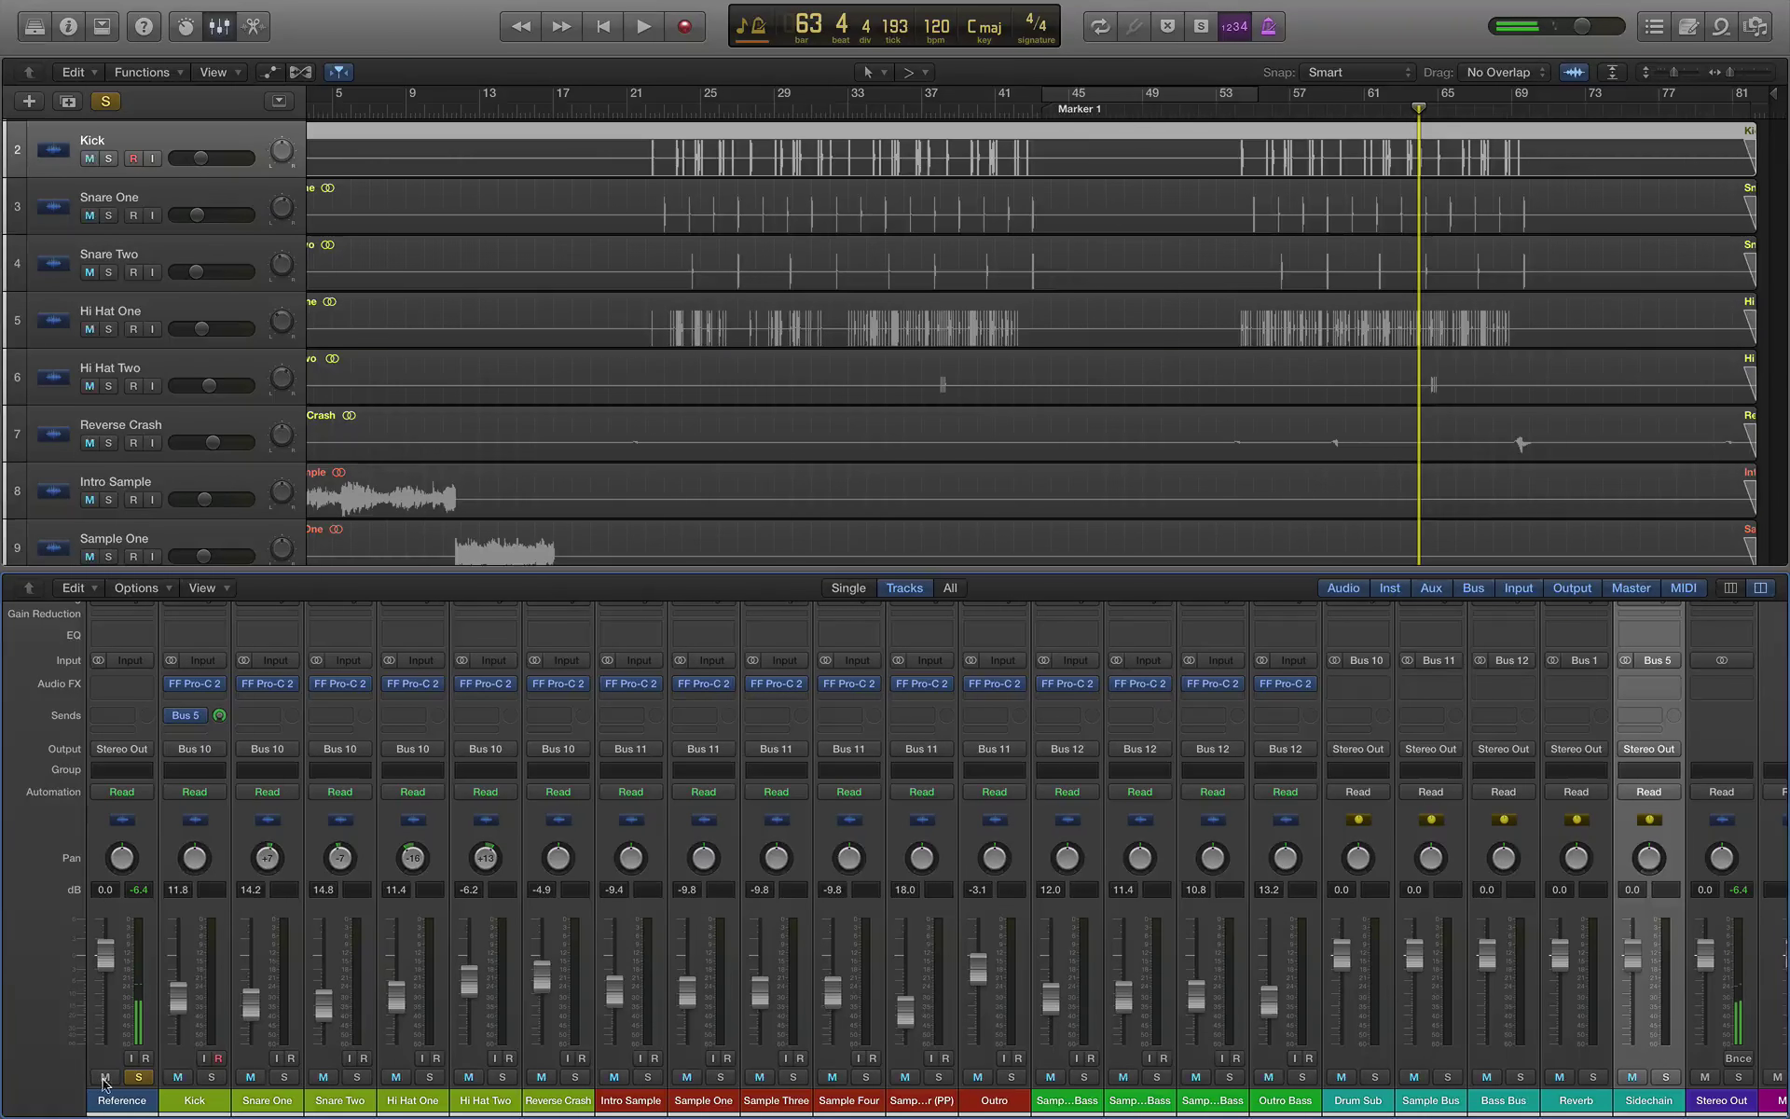
{"action": "left_click", "coordinate": [140, 1078]}
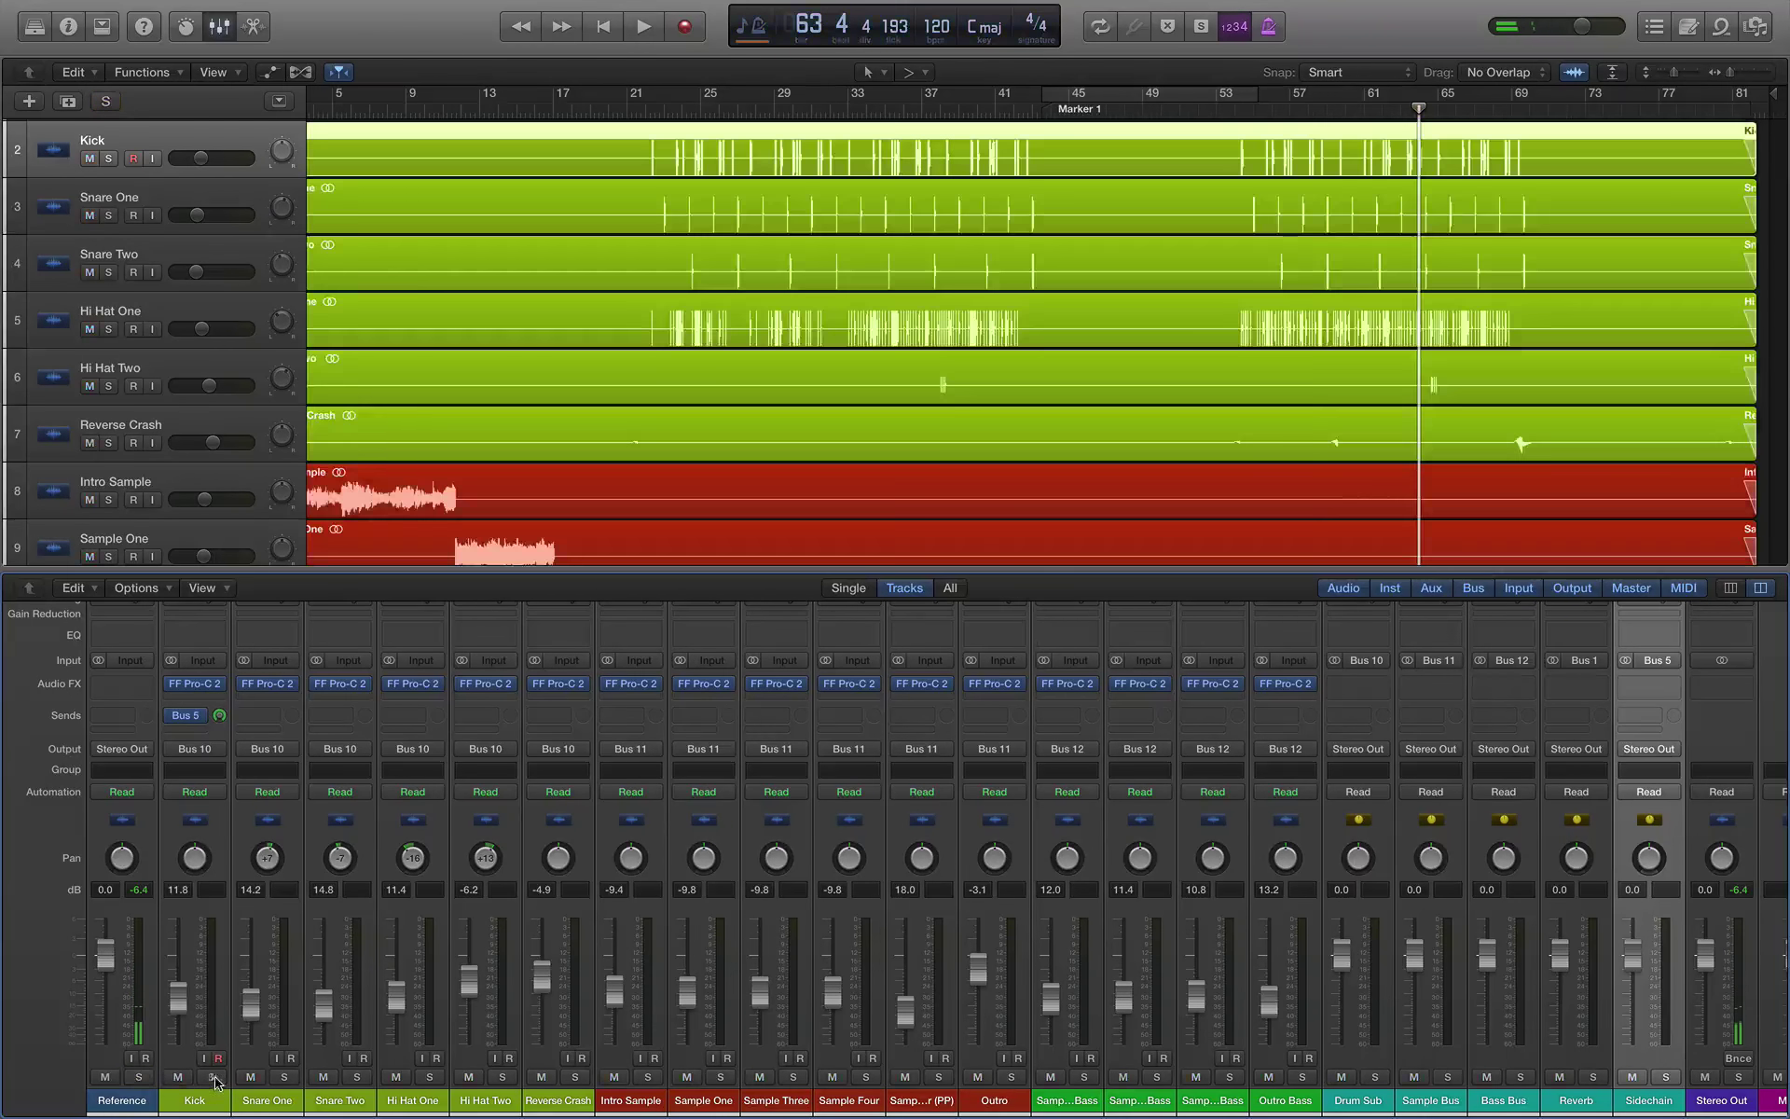
{"action": "left_click", "coordinate": [103, 1076]}
{"action": "key", "text": "space"}
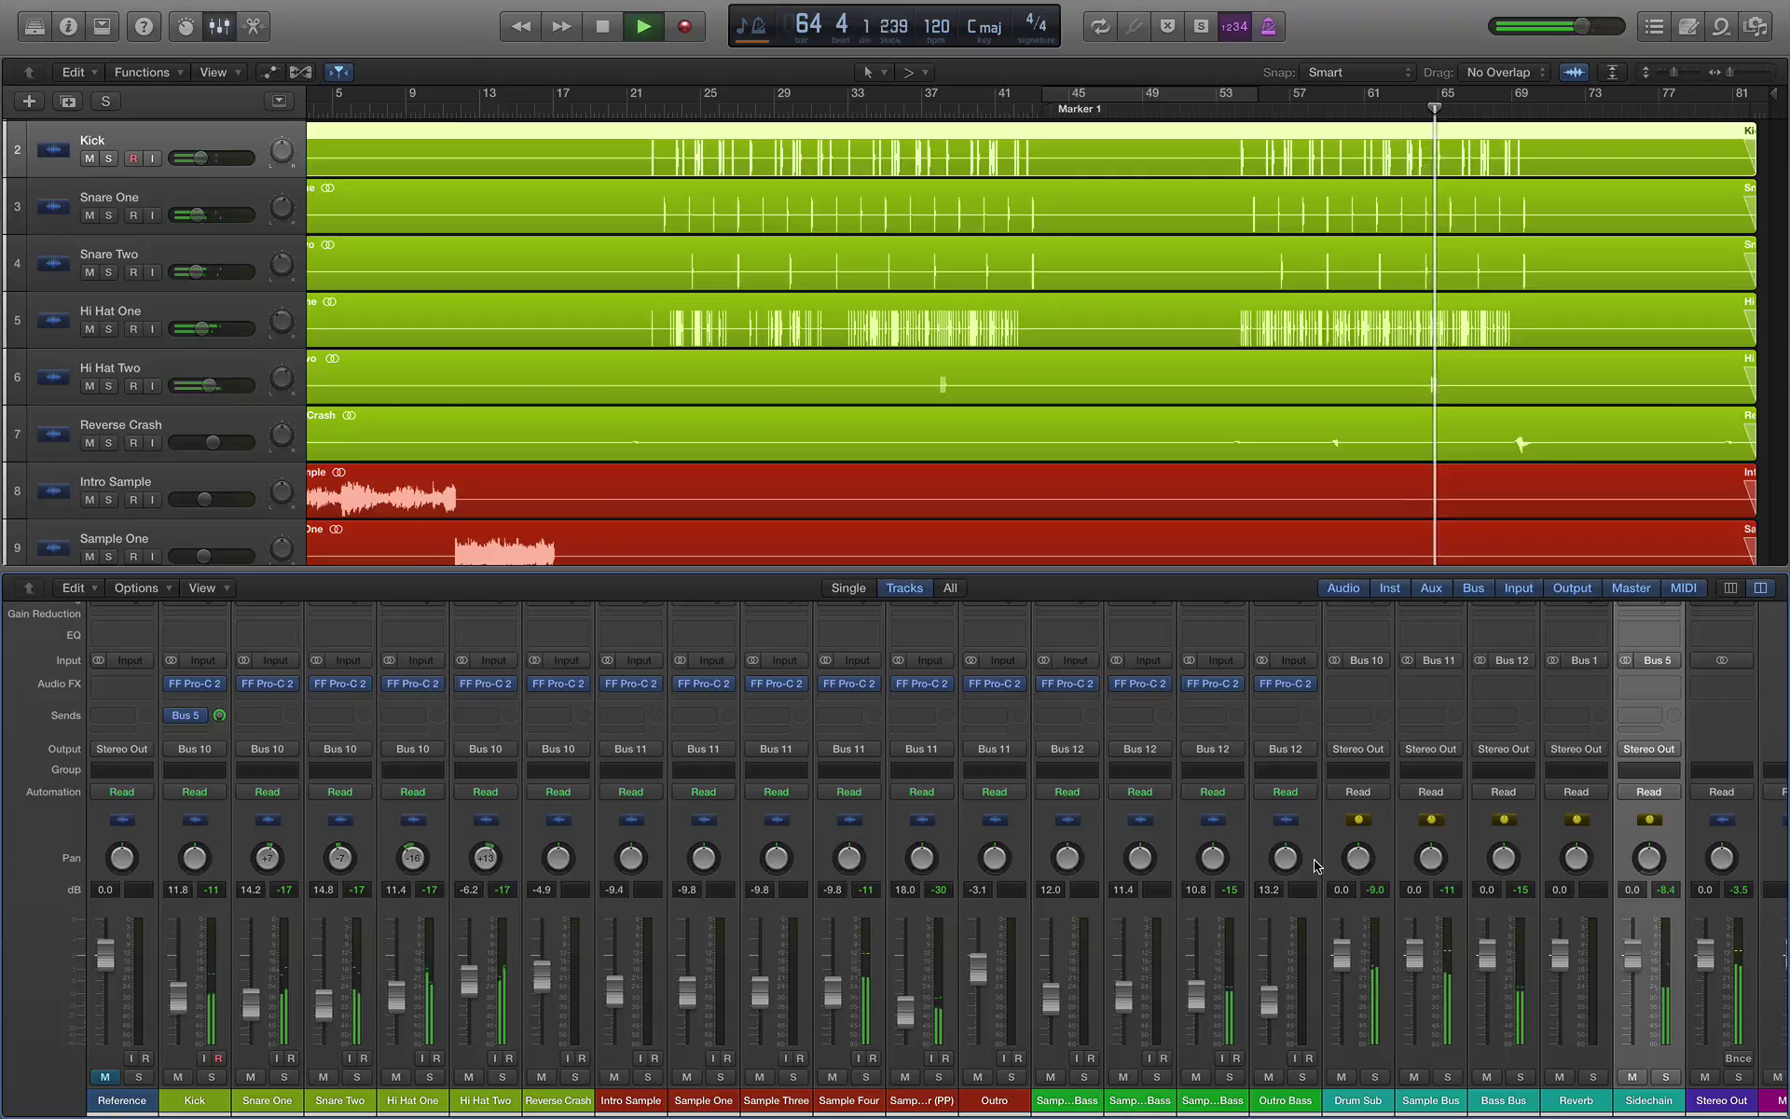
{"action": "key", "text": "space"}
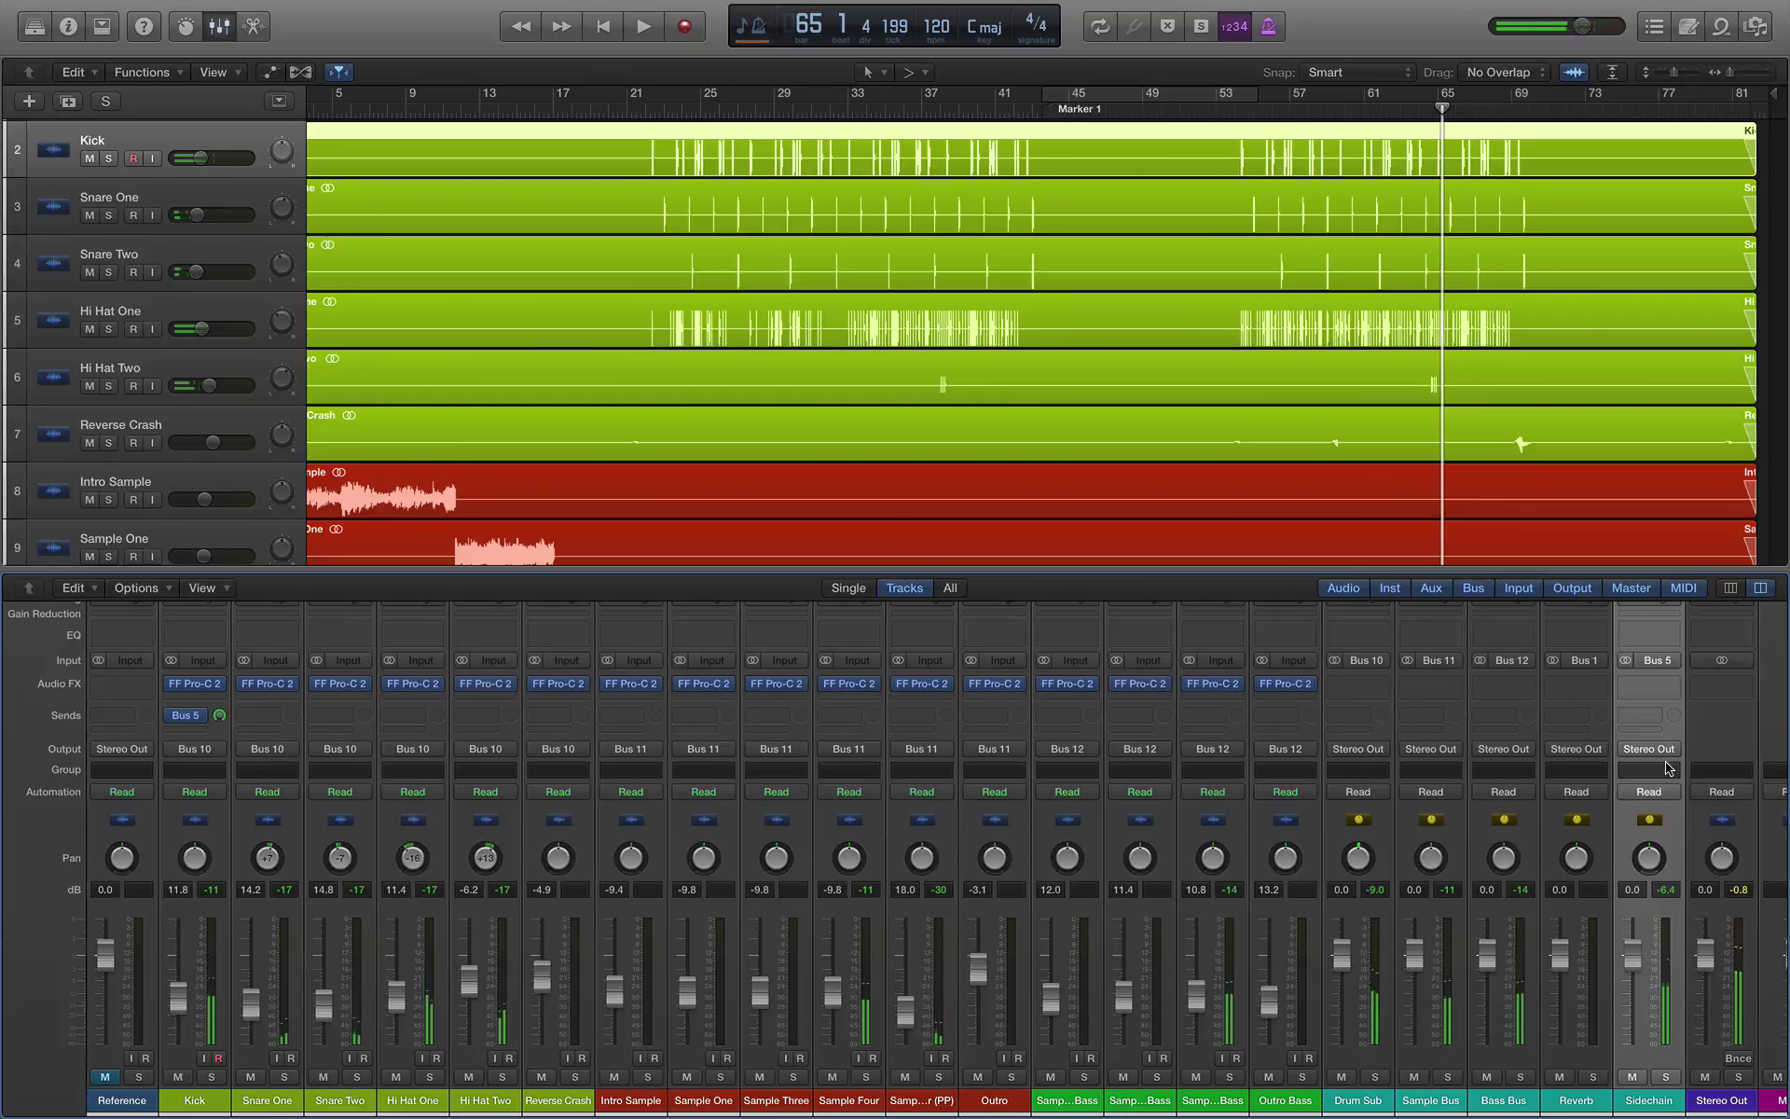
Step: Set the Sidechain channel's output to No Output and play the mix briefly from bar 65 to check its signal
{"action": "left_click", "coordinate": [1648, 750]}
{"action": "left_click", "coordinate": [1665, 775]}
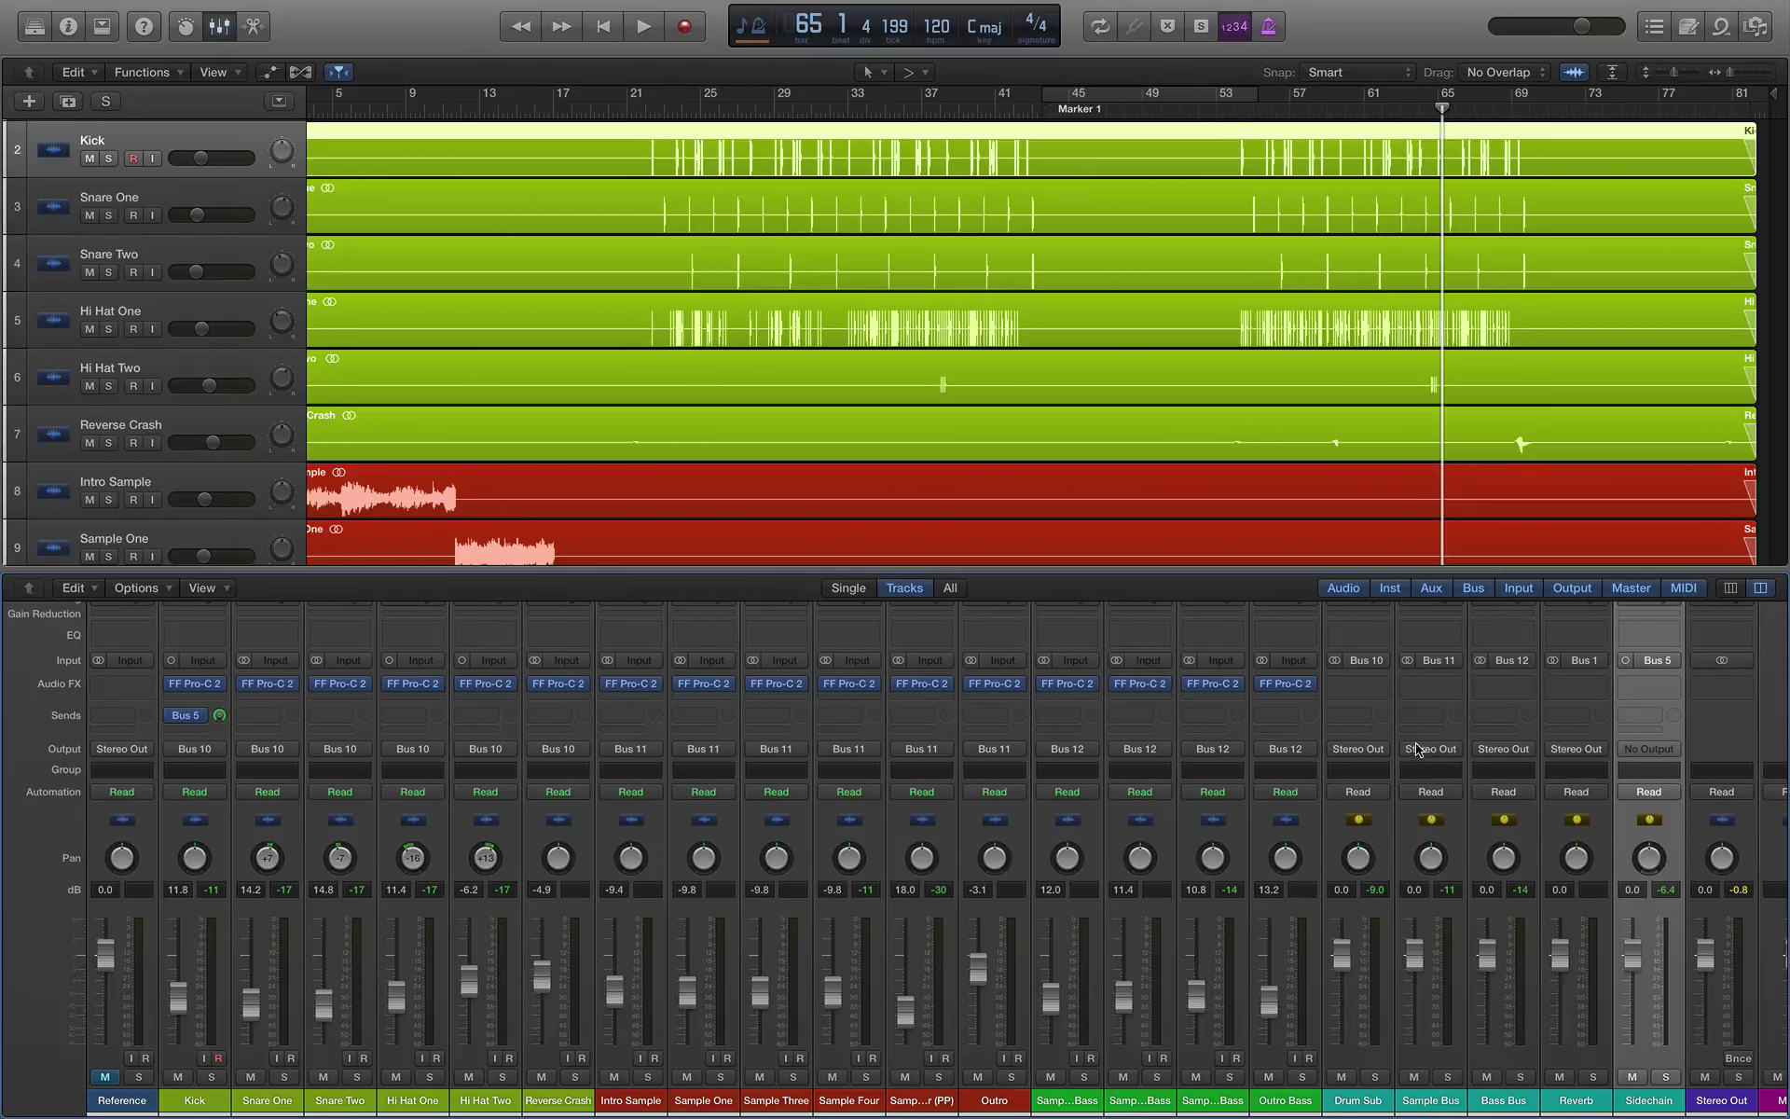
{"action": "key", "text": "space"}
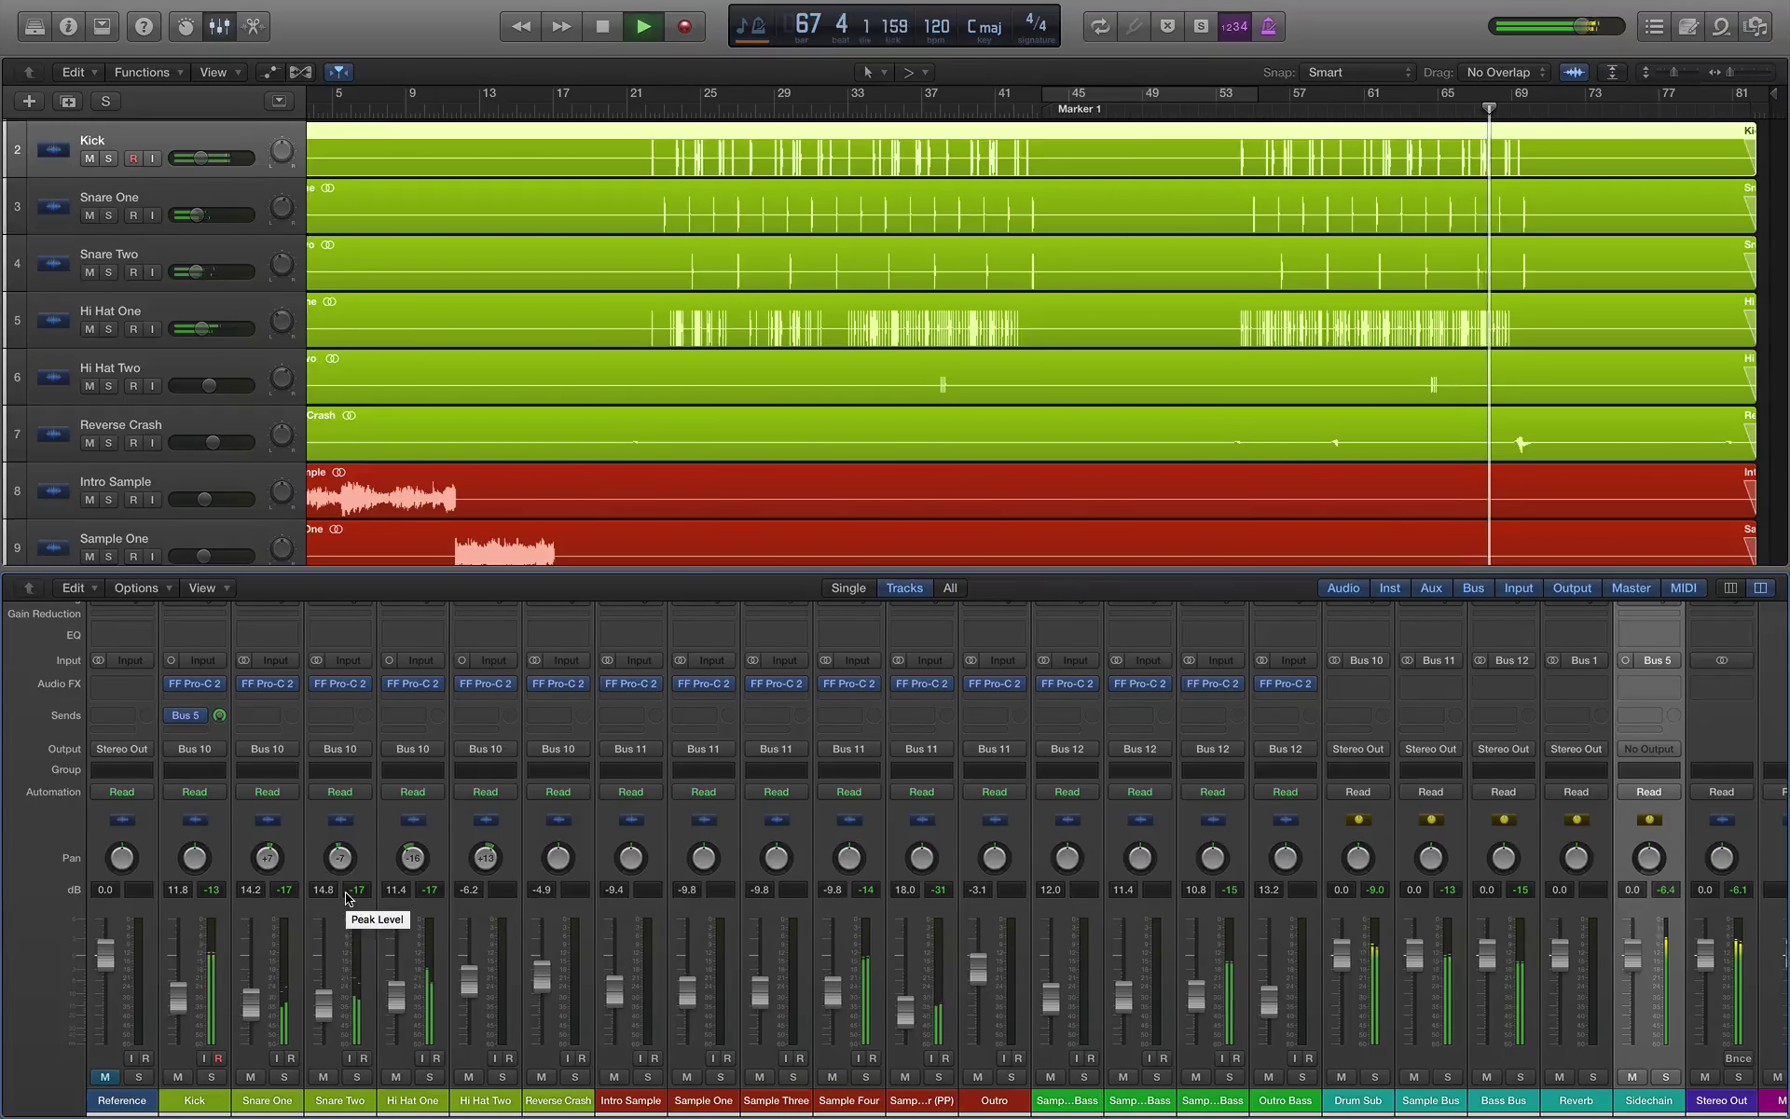
{"action": "key", "text": "space"}
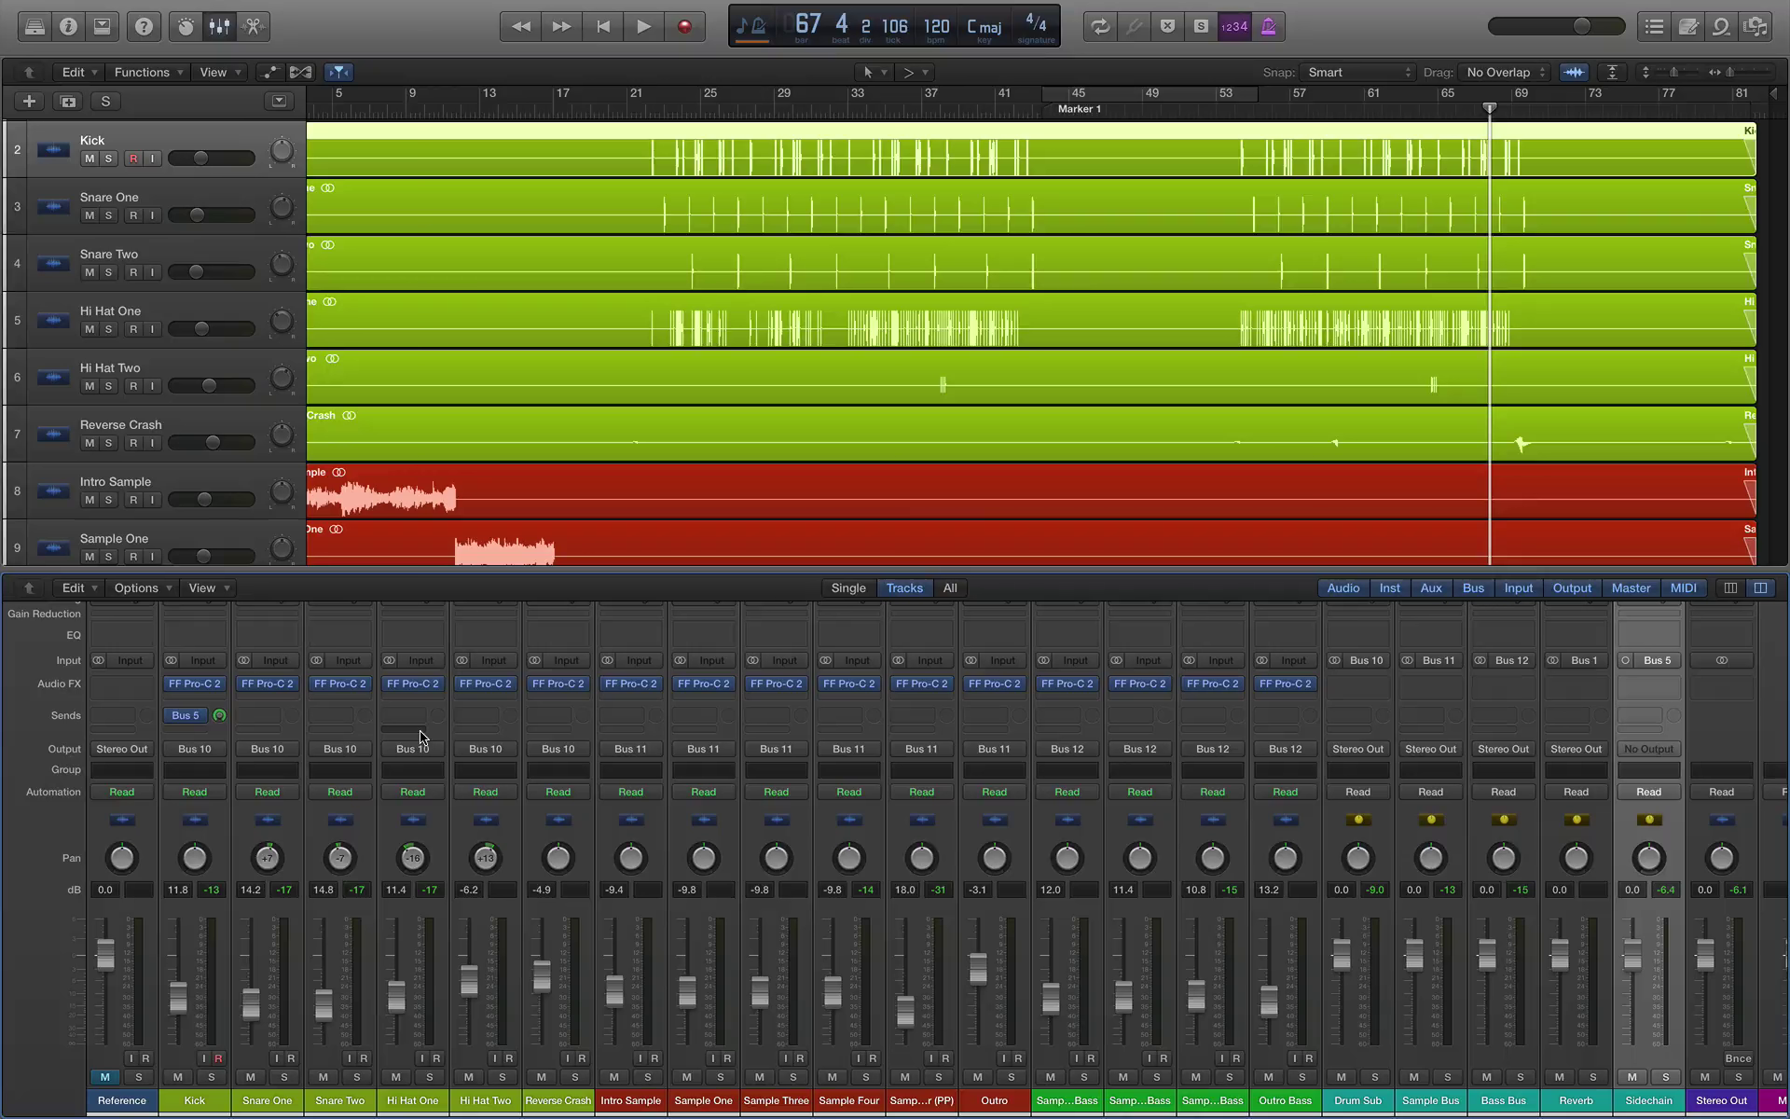
Step: Insert a stereo FF Pro-C 2 on the Sample Bus, set its side chain to Bus 5 and reposition the plug-in window
{"action": "left_click", "coordinate": [1426, 695]}
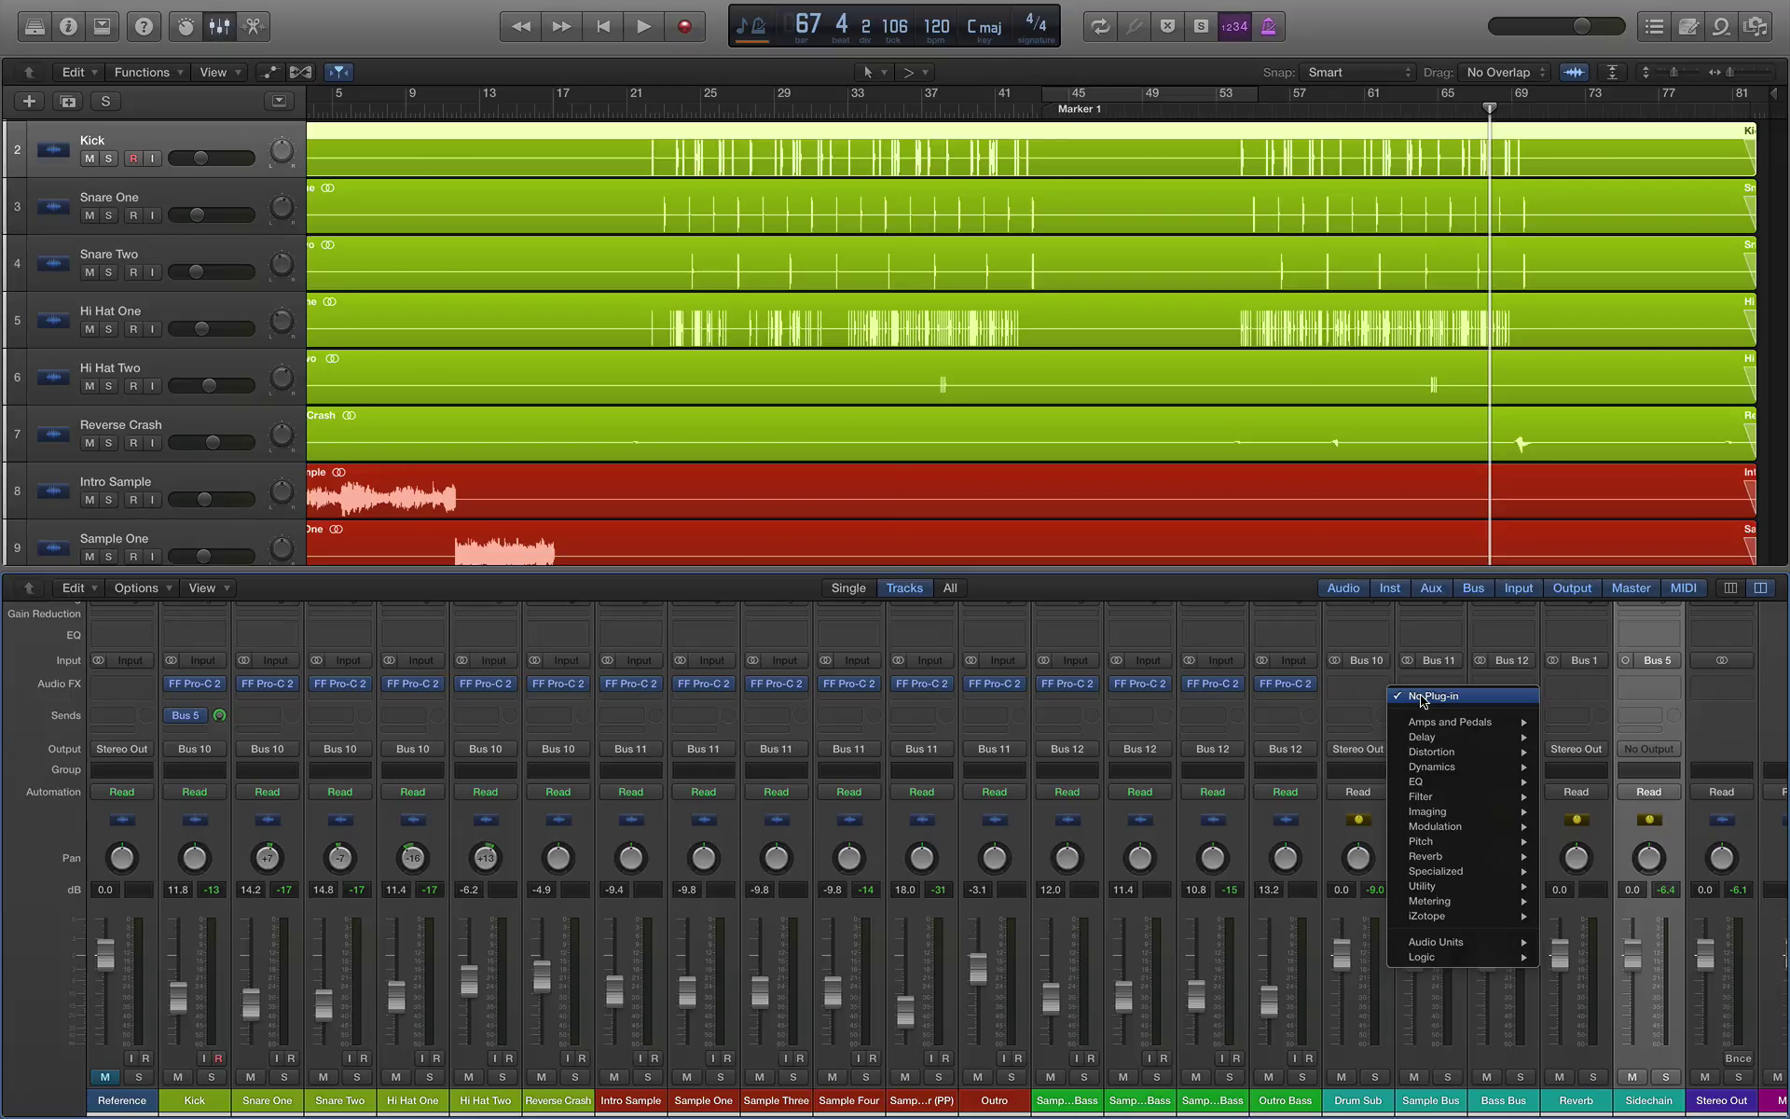
{"action": "mouse_move", "coordinate": [1441, 769]}
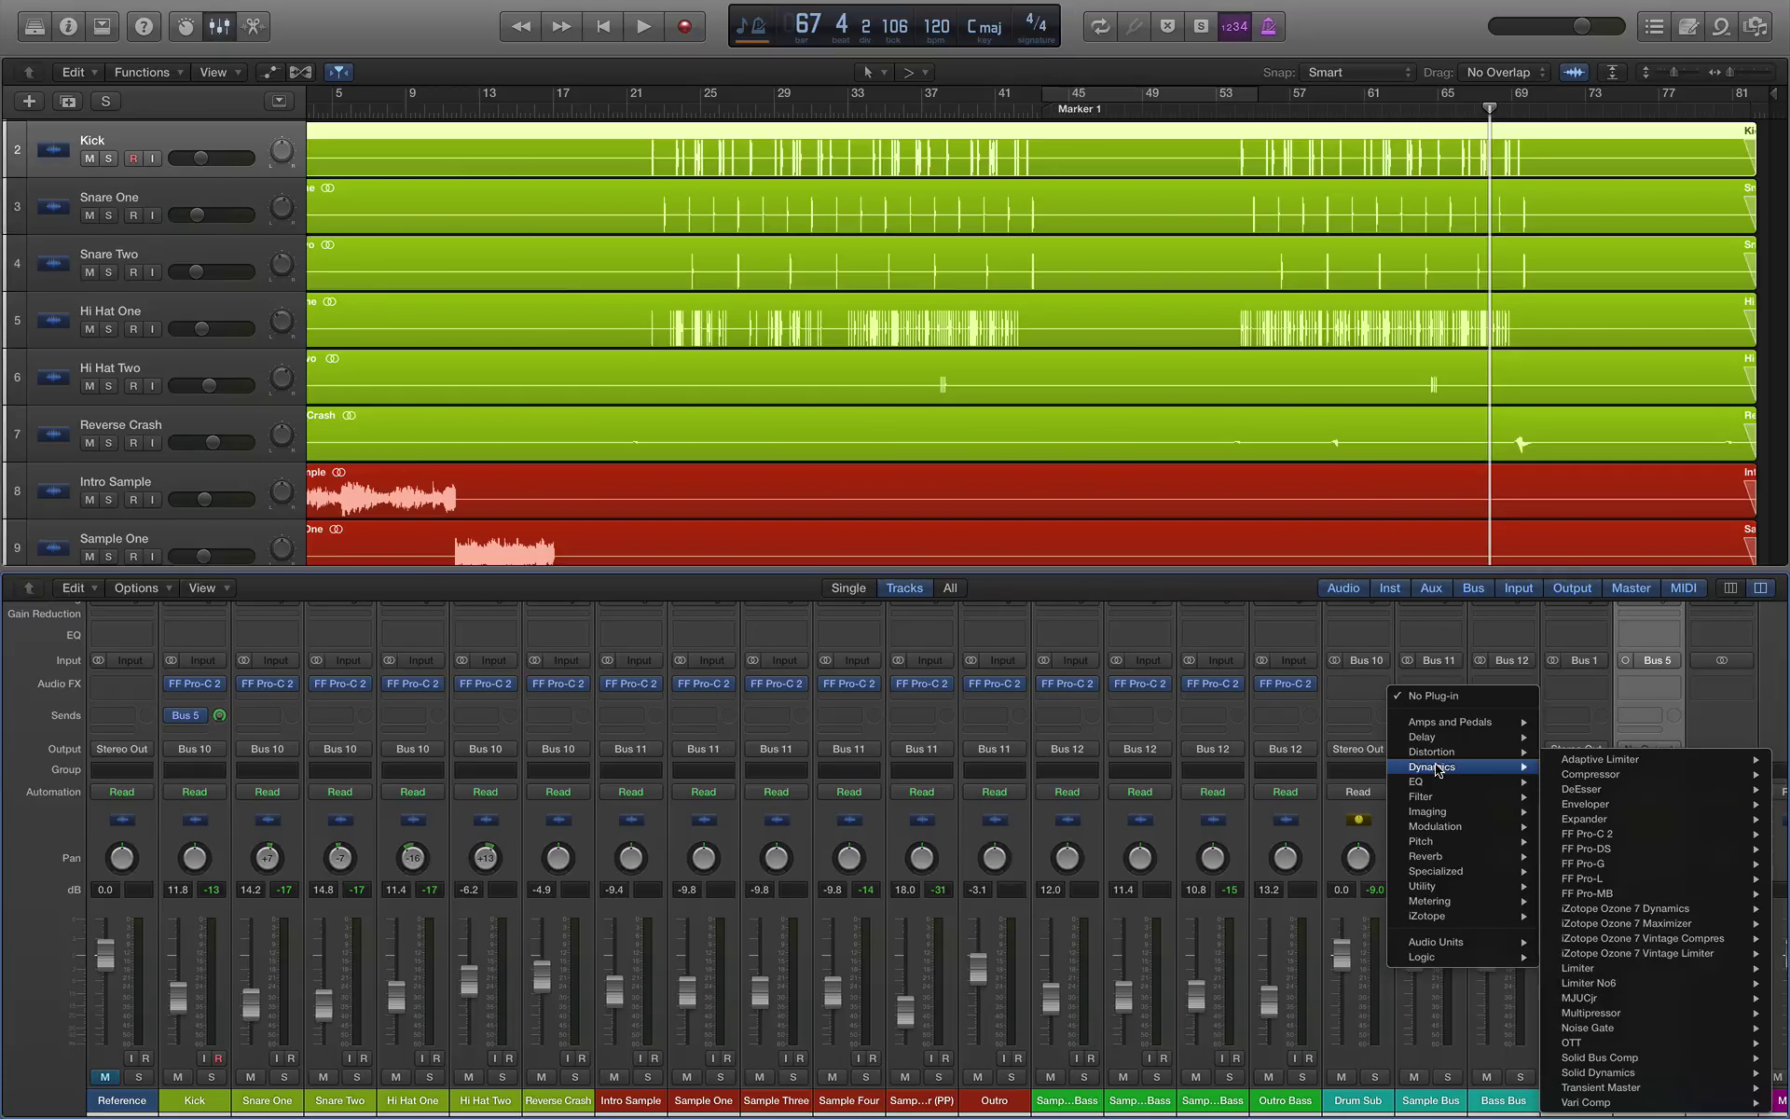
{"action": "mouse_move", "coordinate": [1601, 838]}
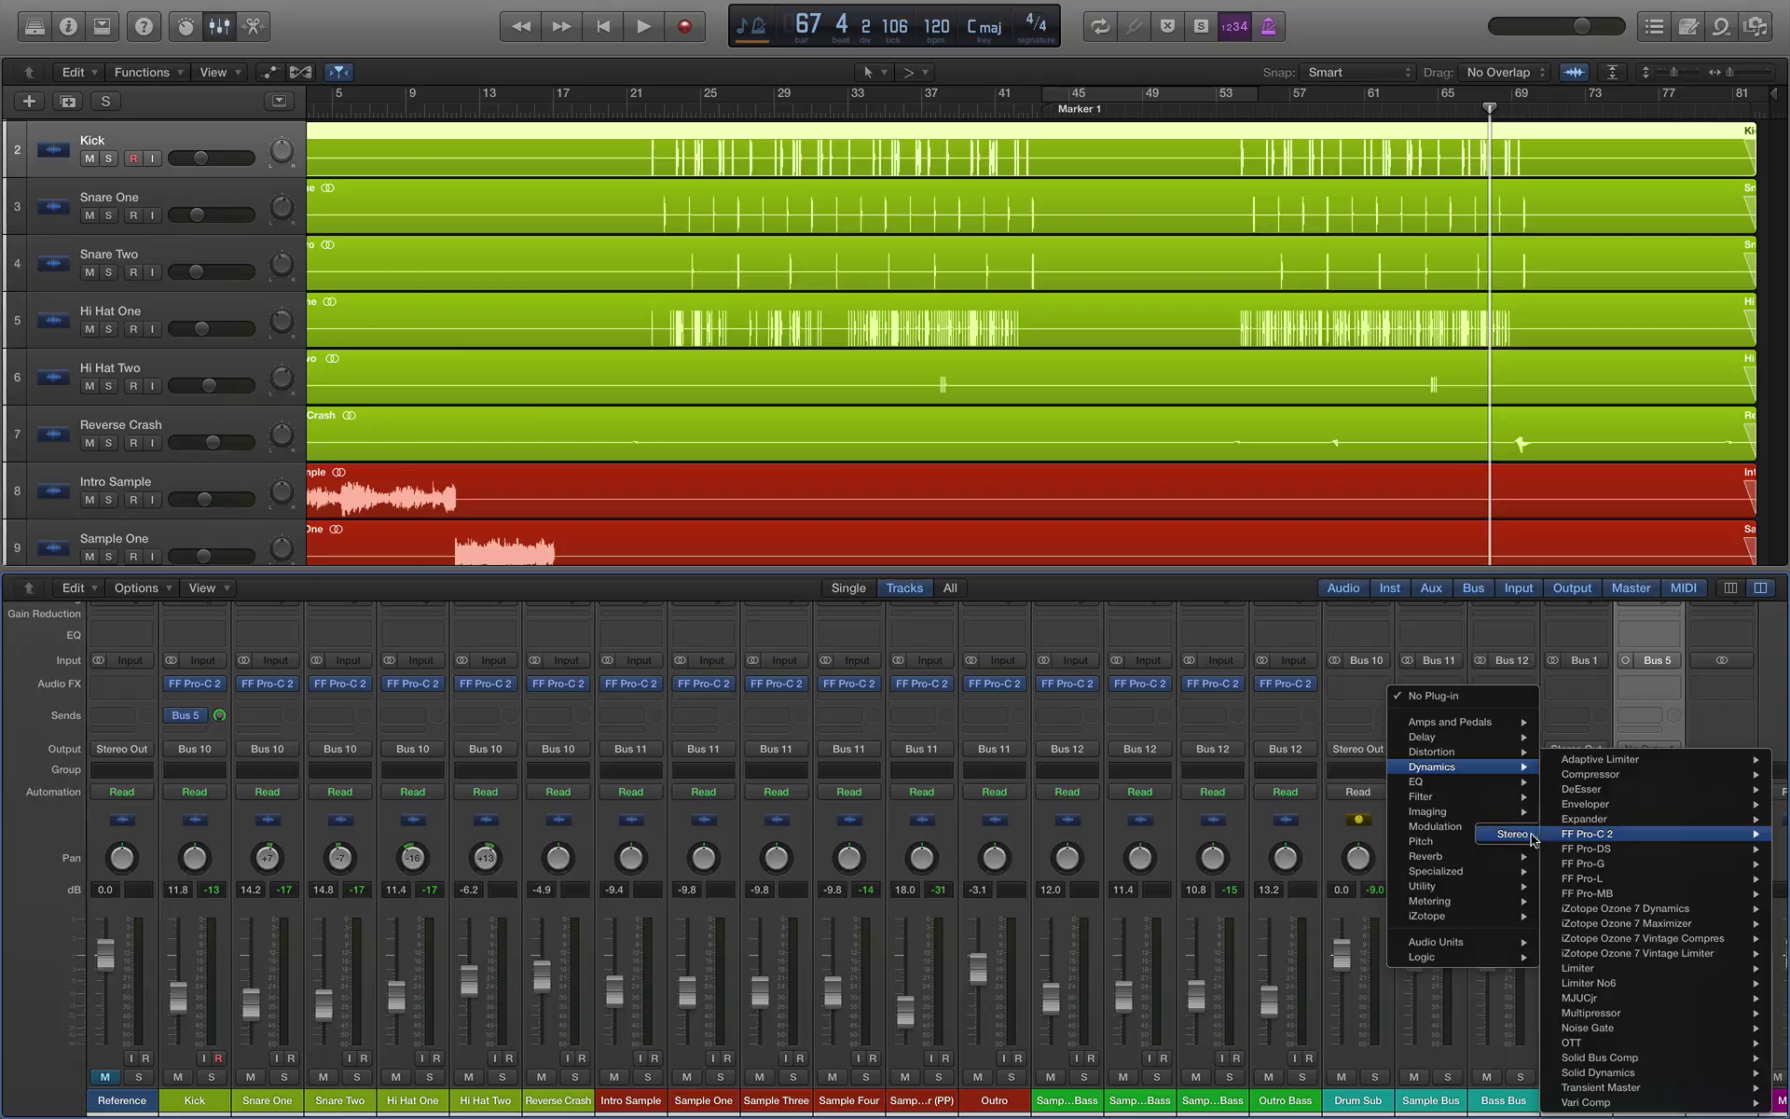
{"action": "left_click", "coordinate": [1515, 834]}
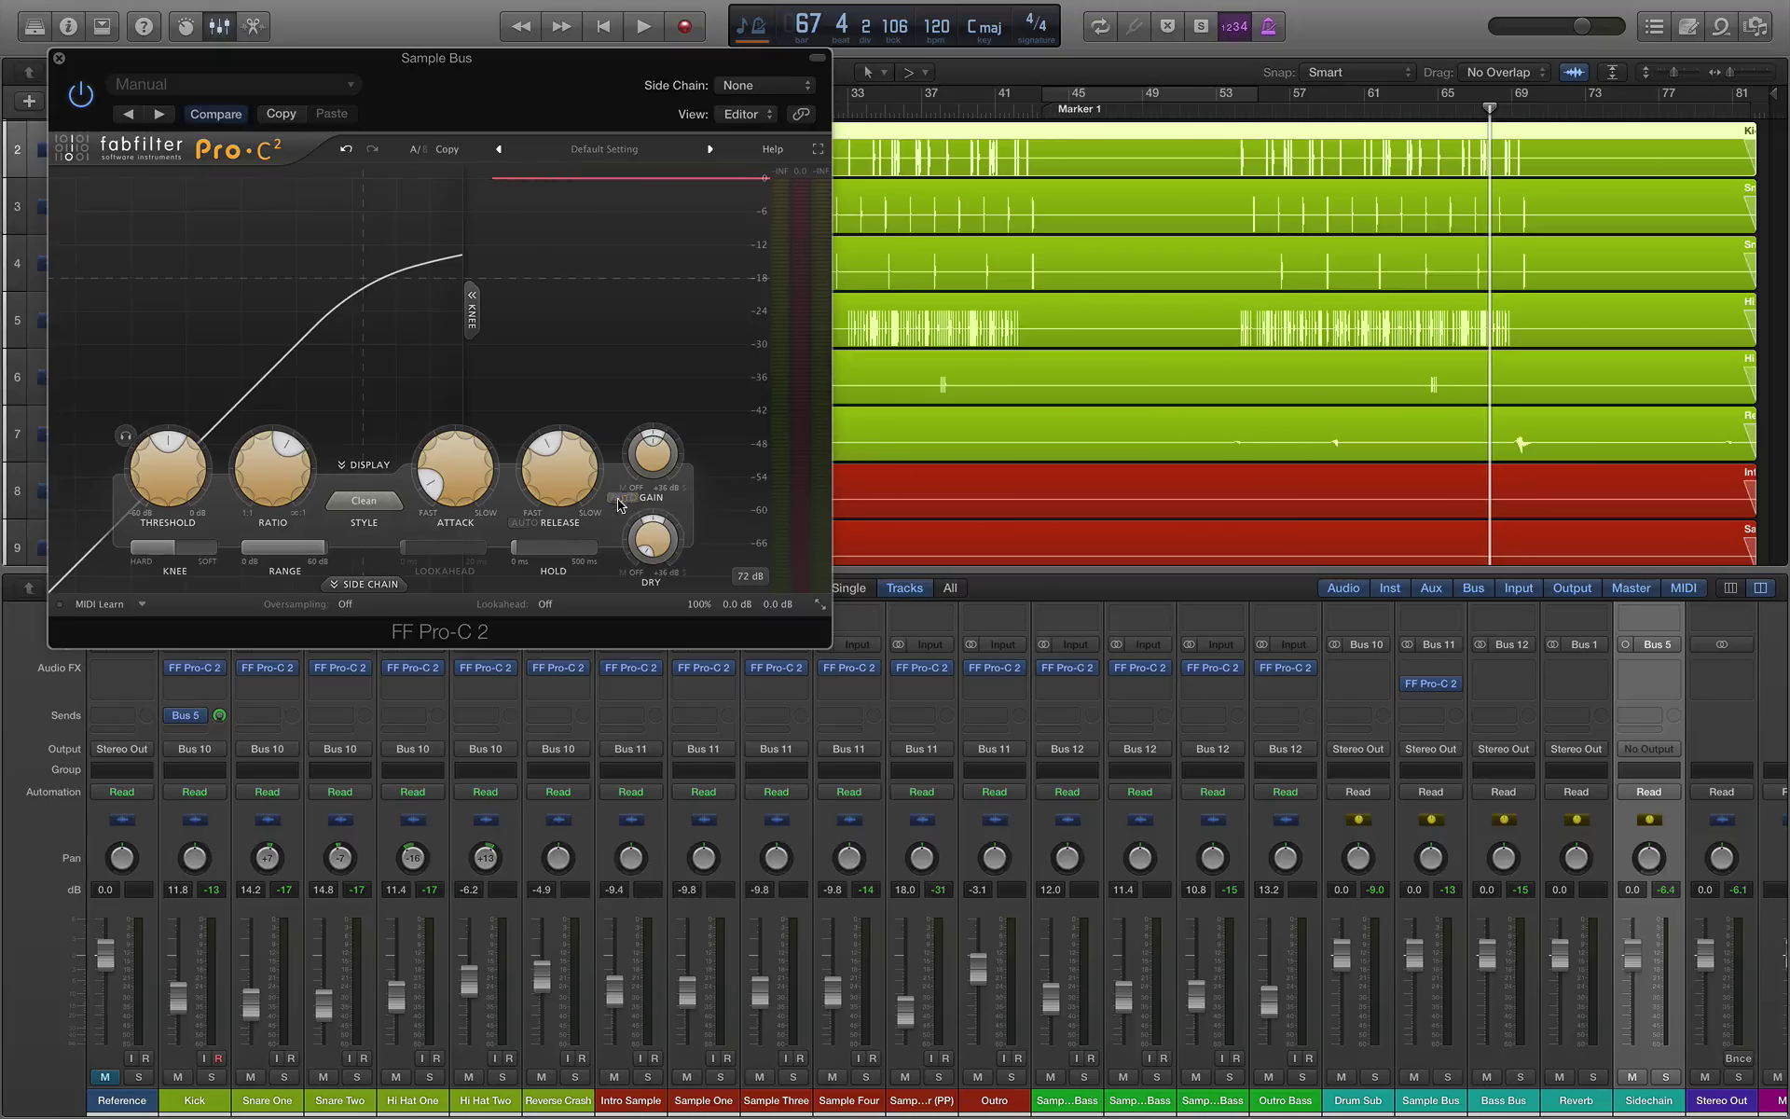
{"action": "left_click", "coordinate": [736, 86]}
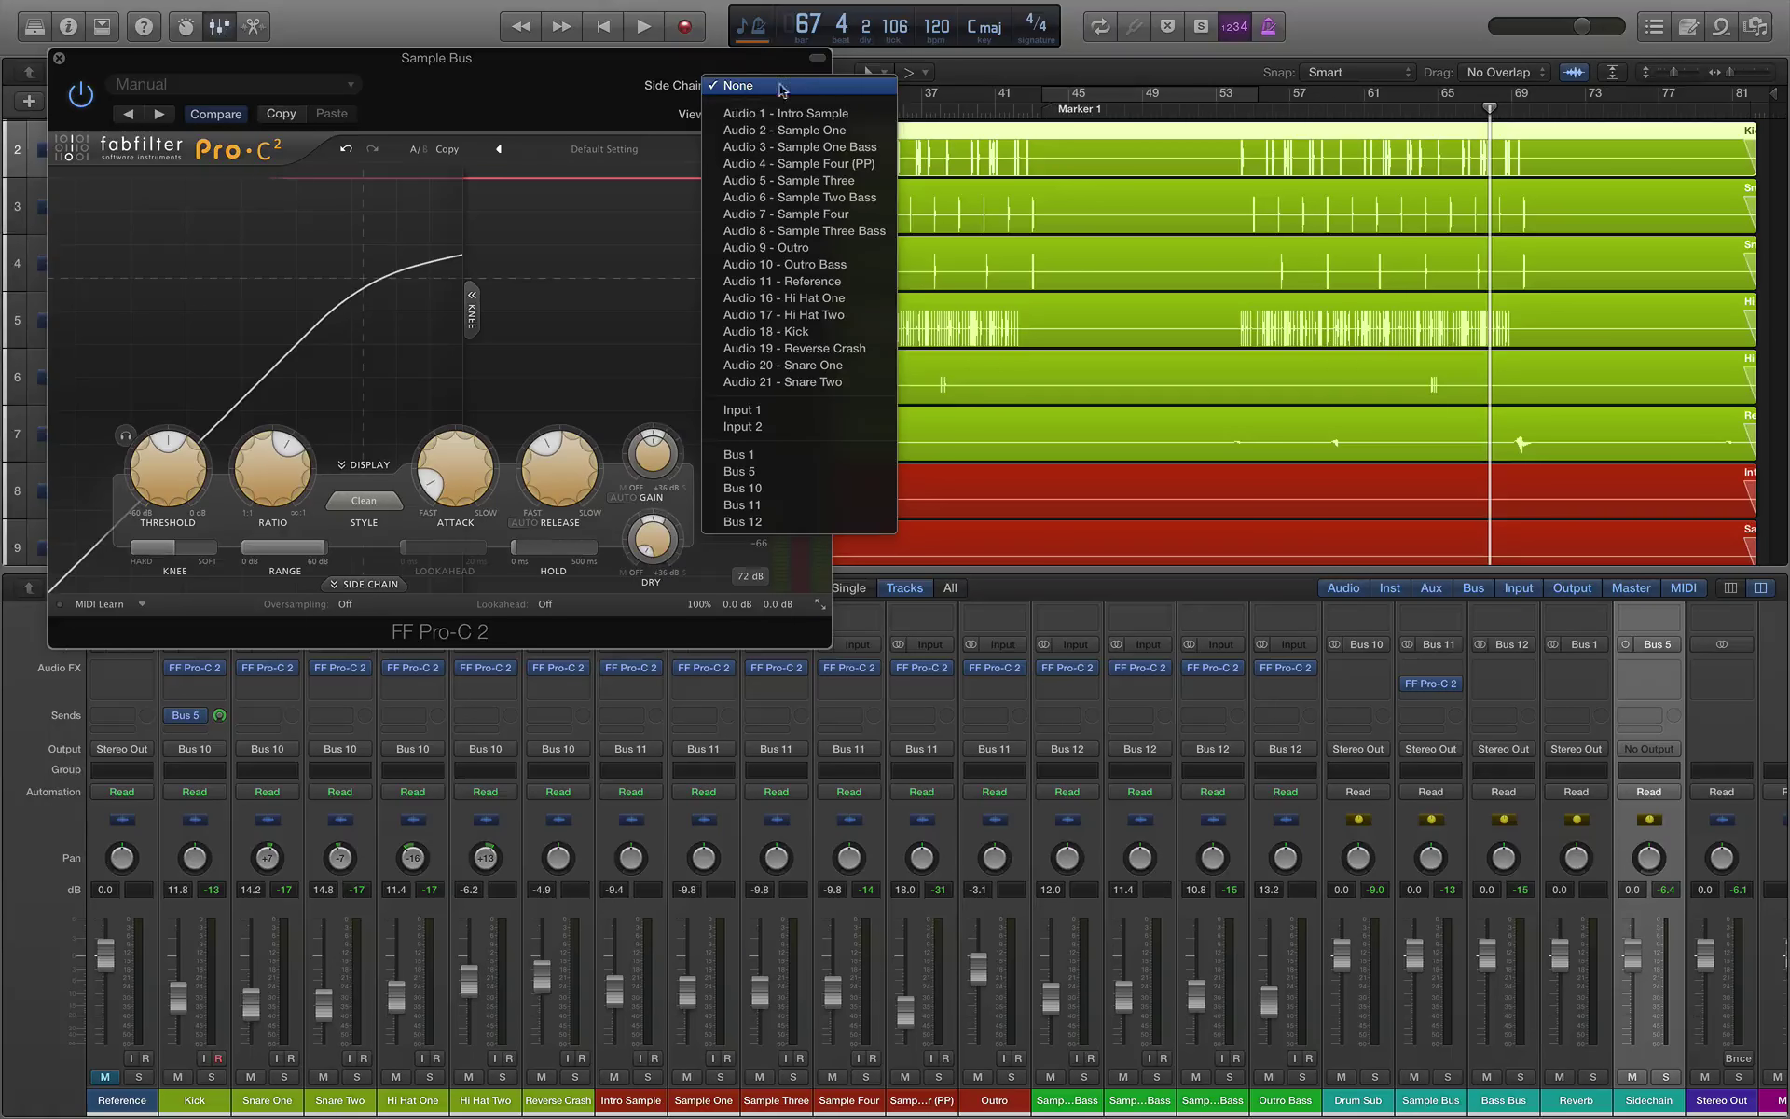
{"action": "left_click", "coordinate": [746, 472]}
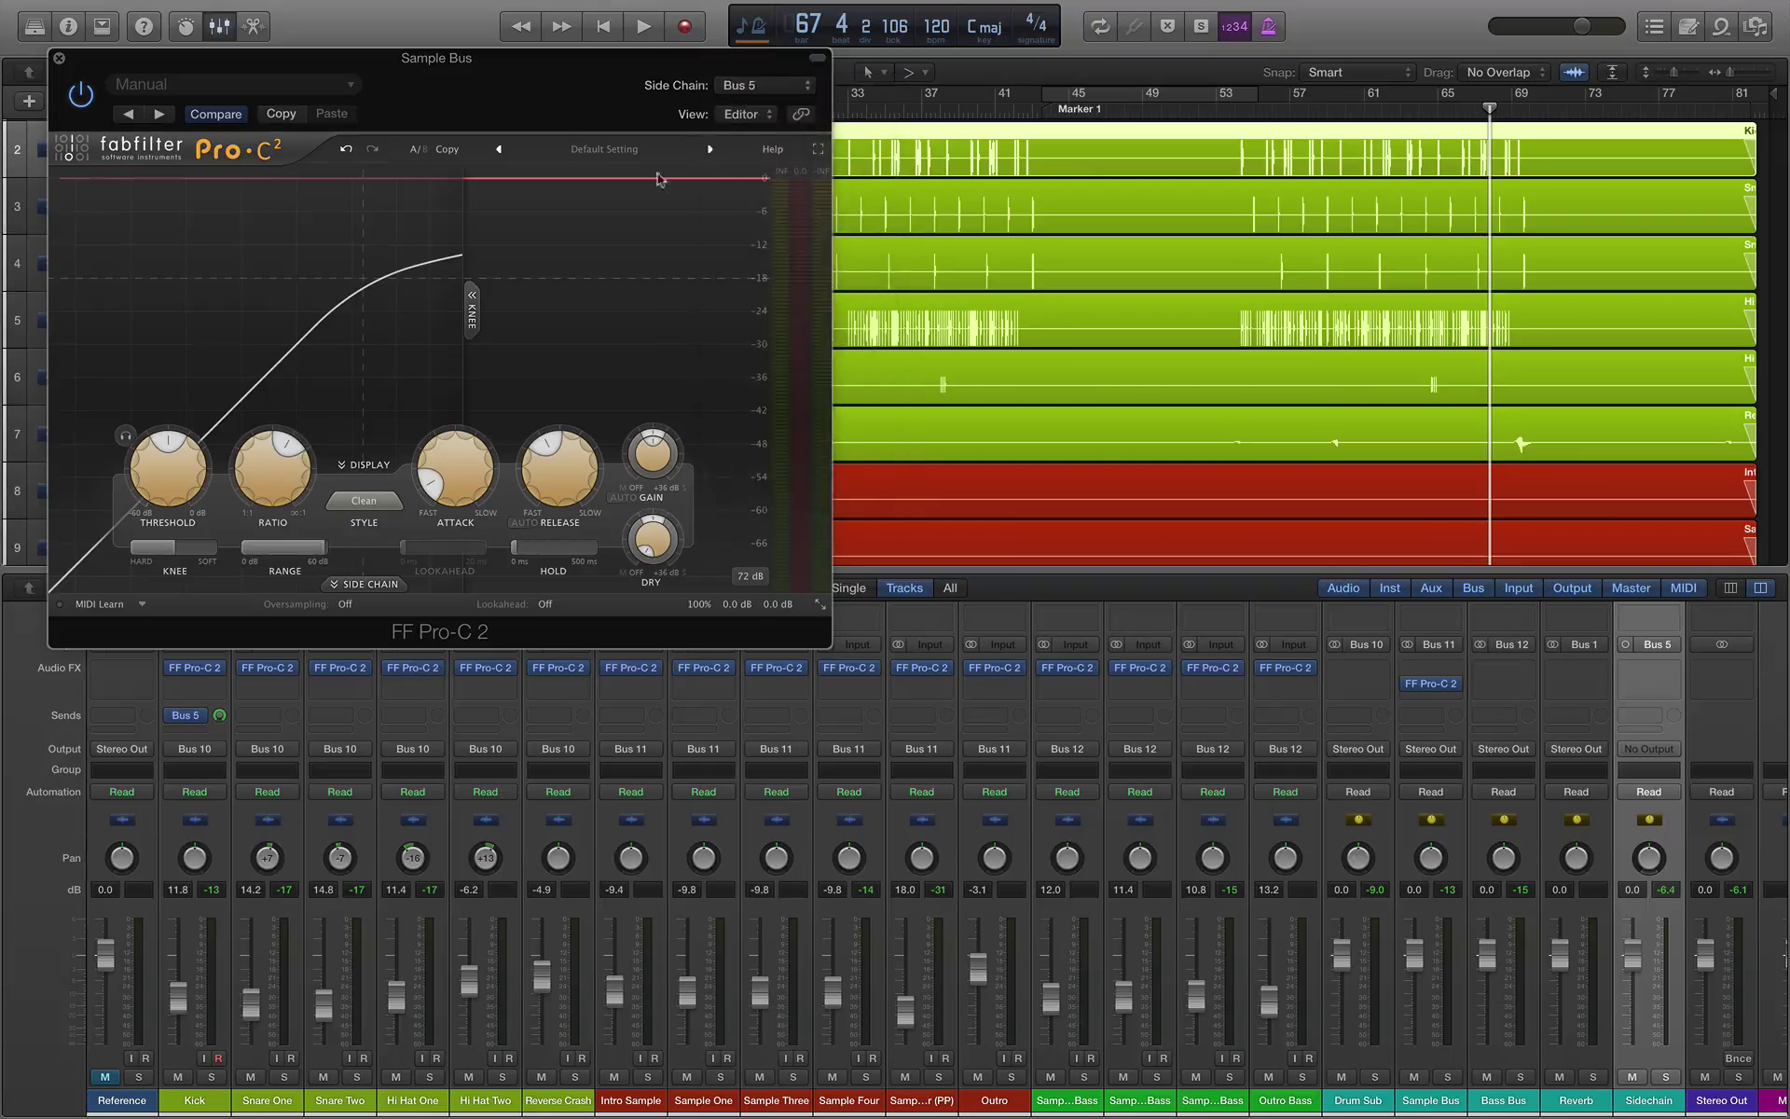
{"action": "left_click_drag", "start_coordinate": [539, 82], "coordinate": [663, 194]}
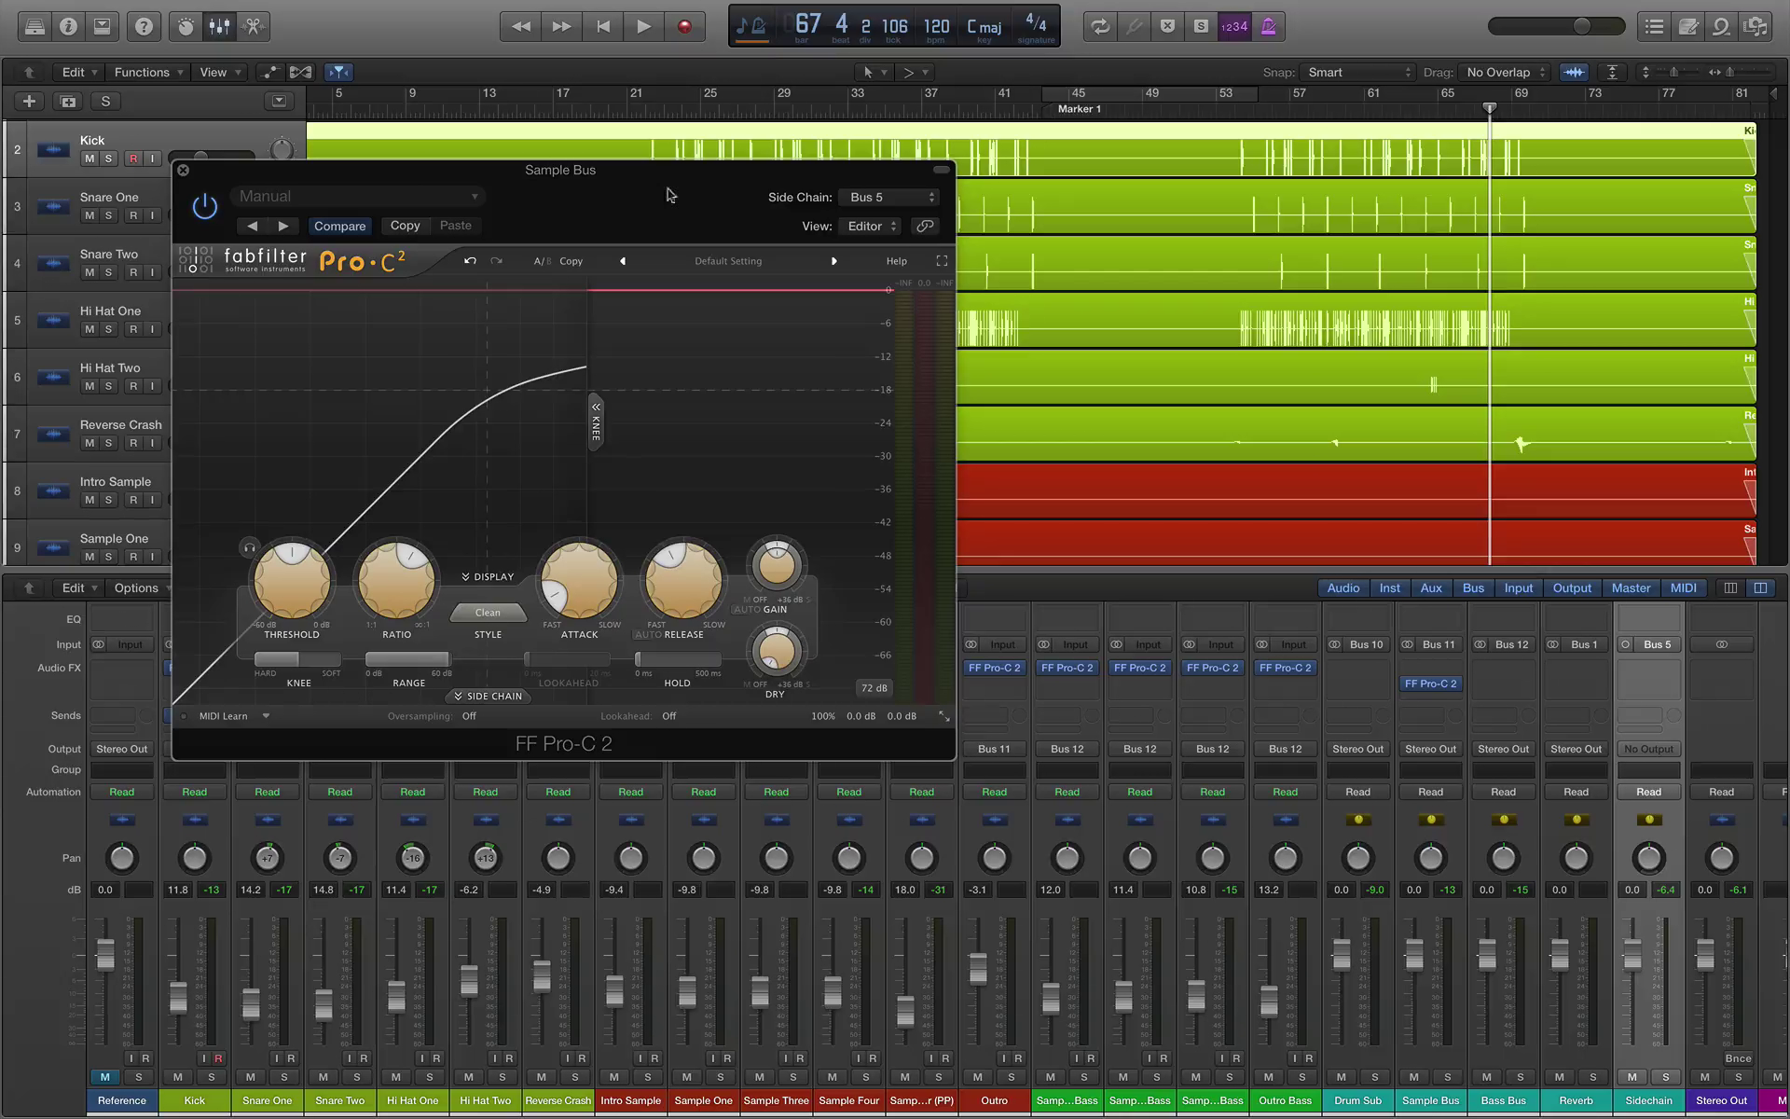
{"action": "left_click_drag", "start_coordinate": [687, 182], "coordinate": [701, 196]}
Step: Adjust the Sample Bus compressor's attack, shorten its release, lower its ratio to about 2:1 and play the mix to check the compression
{"action": "mouse_move", "coordinate": [588, 606]}
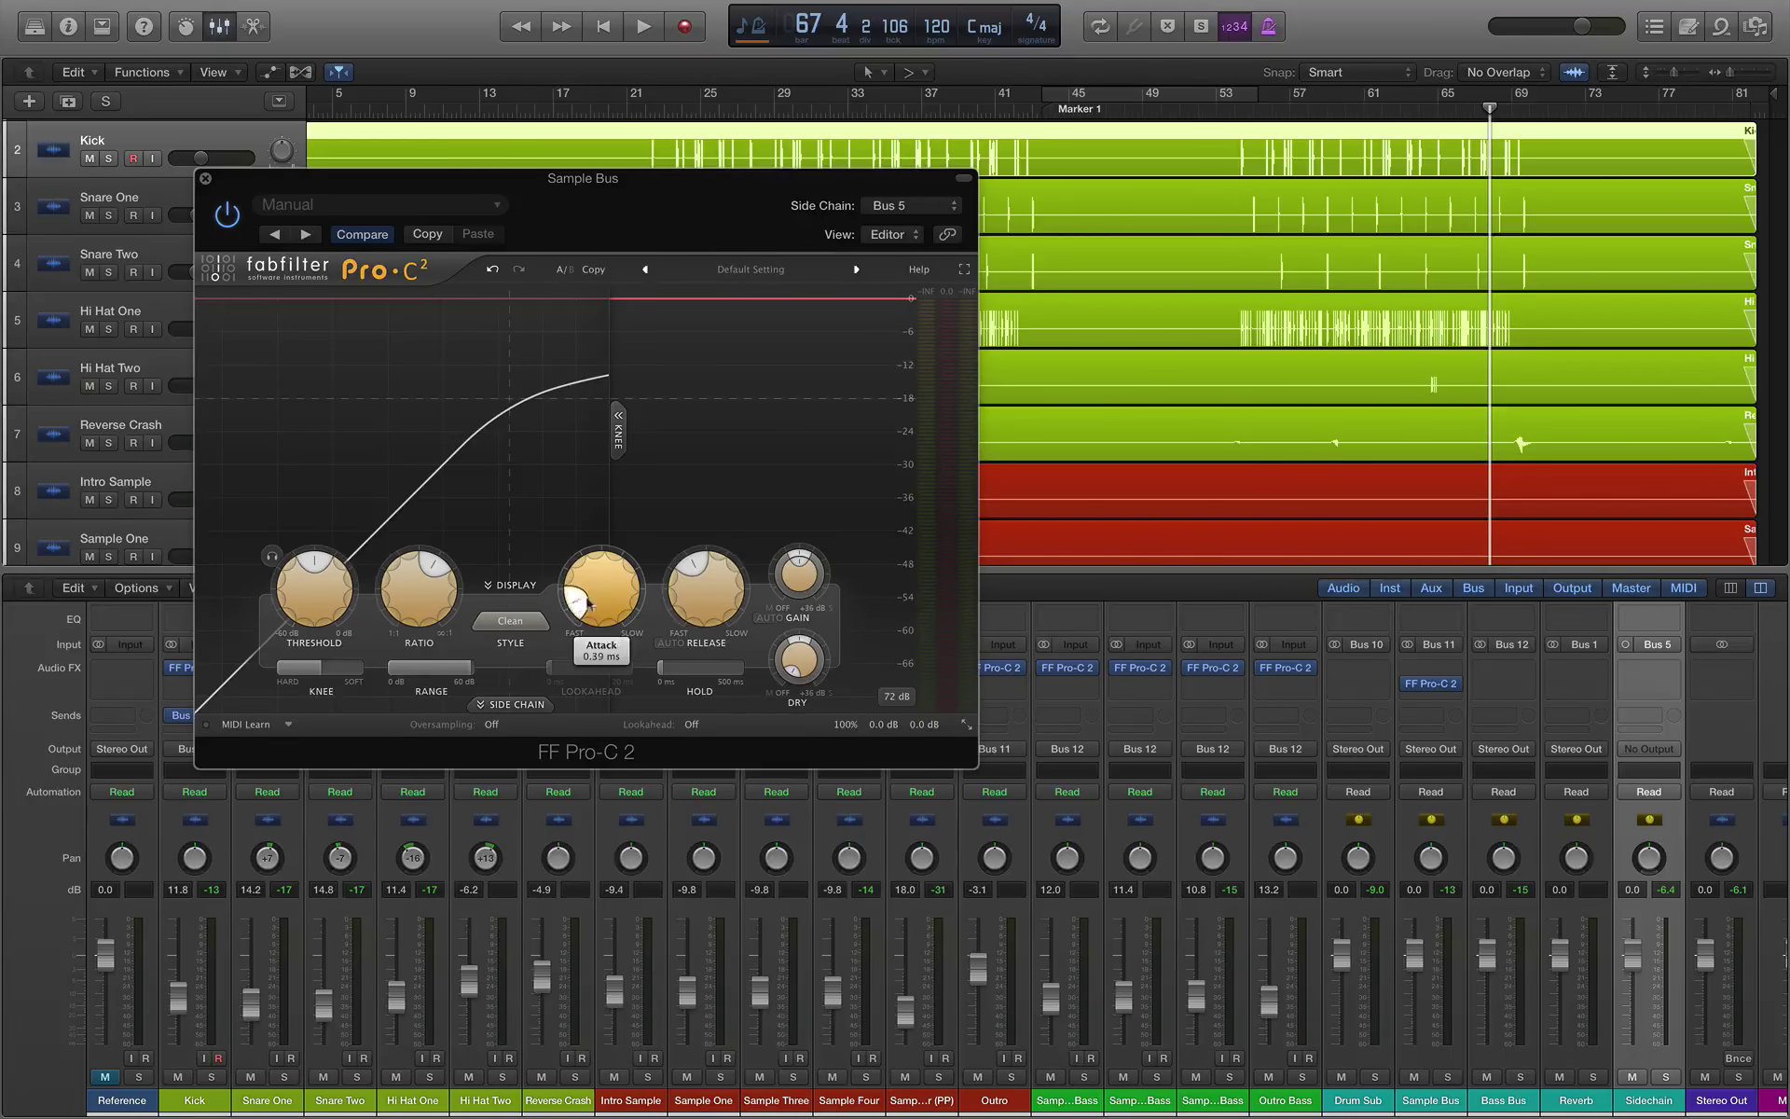
{"action": "mouse_move", "coordinate": [718, 569]}
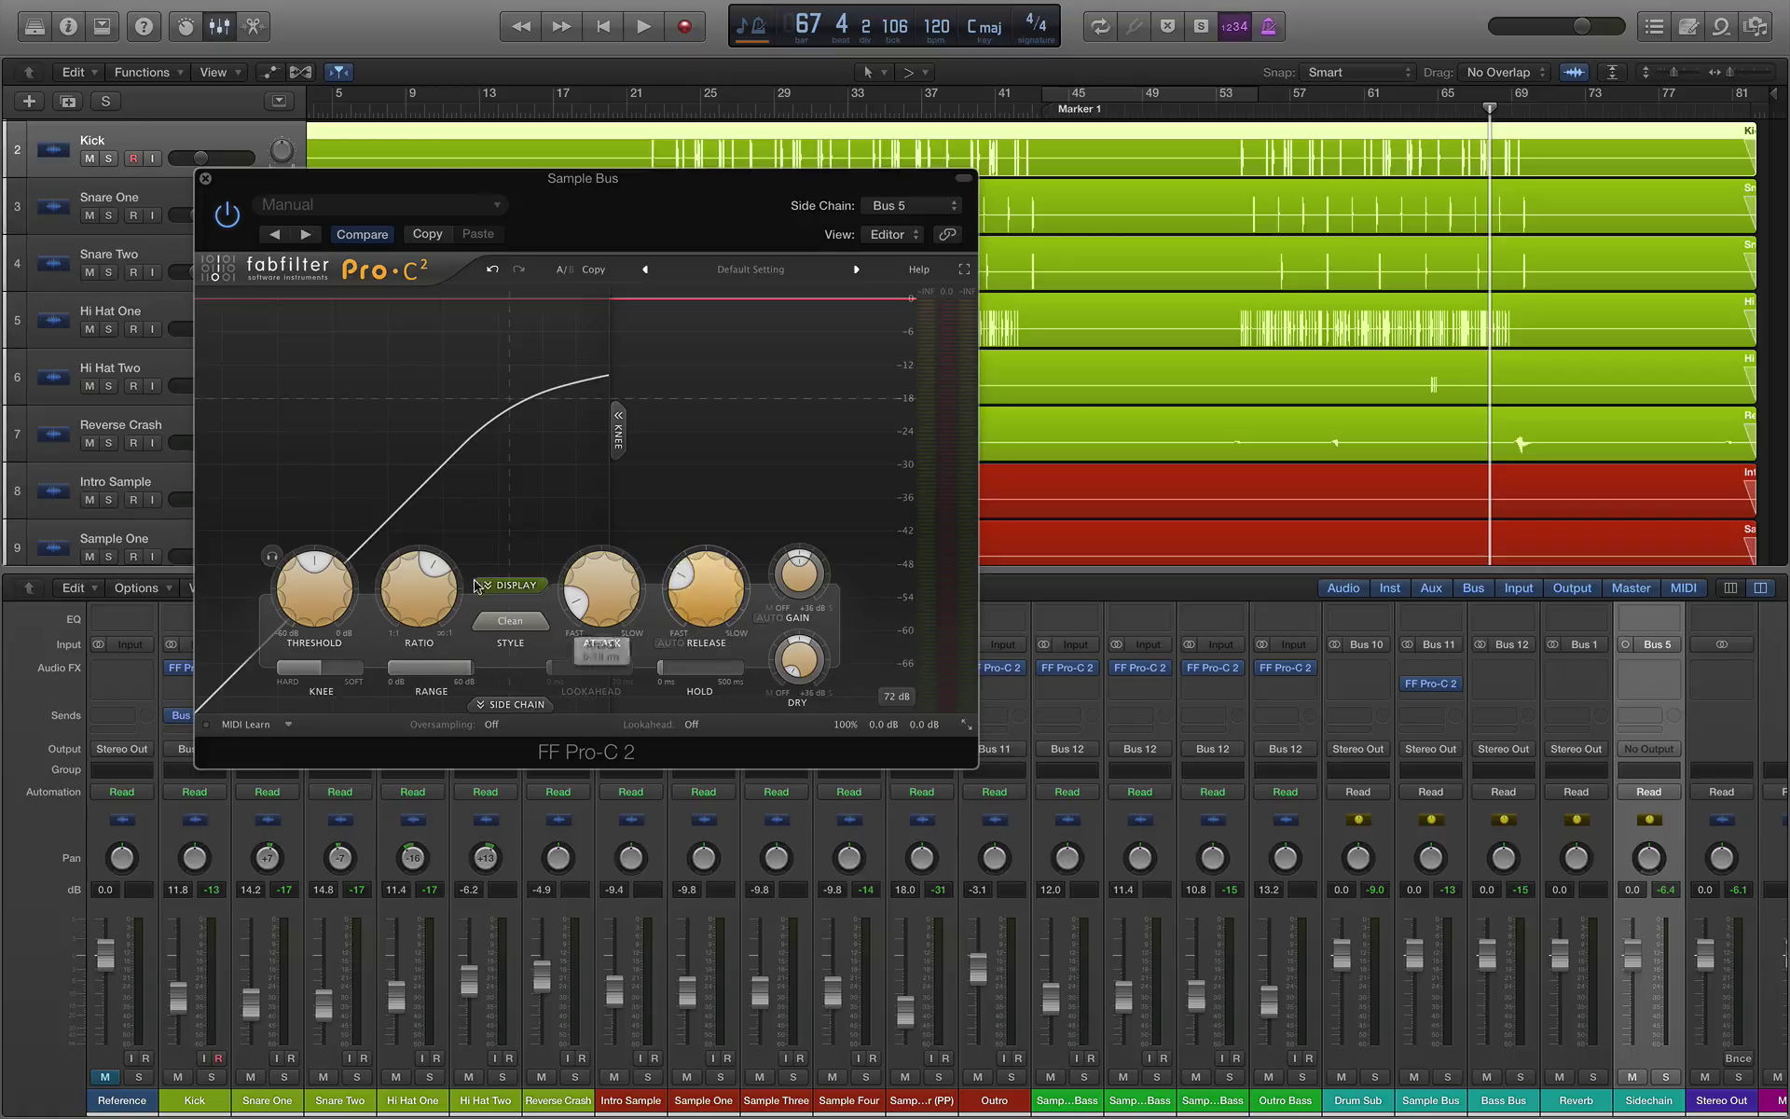
{"action": "scroll", "coordinate": [410, 559], "scroll_direction": "down", "scroll_amount": 5}
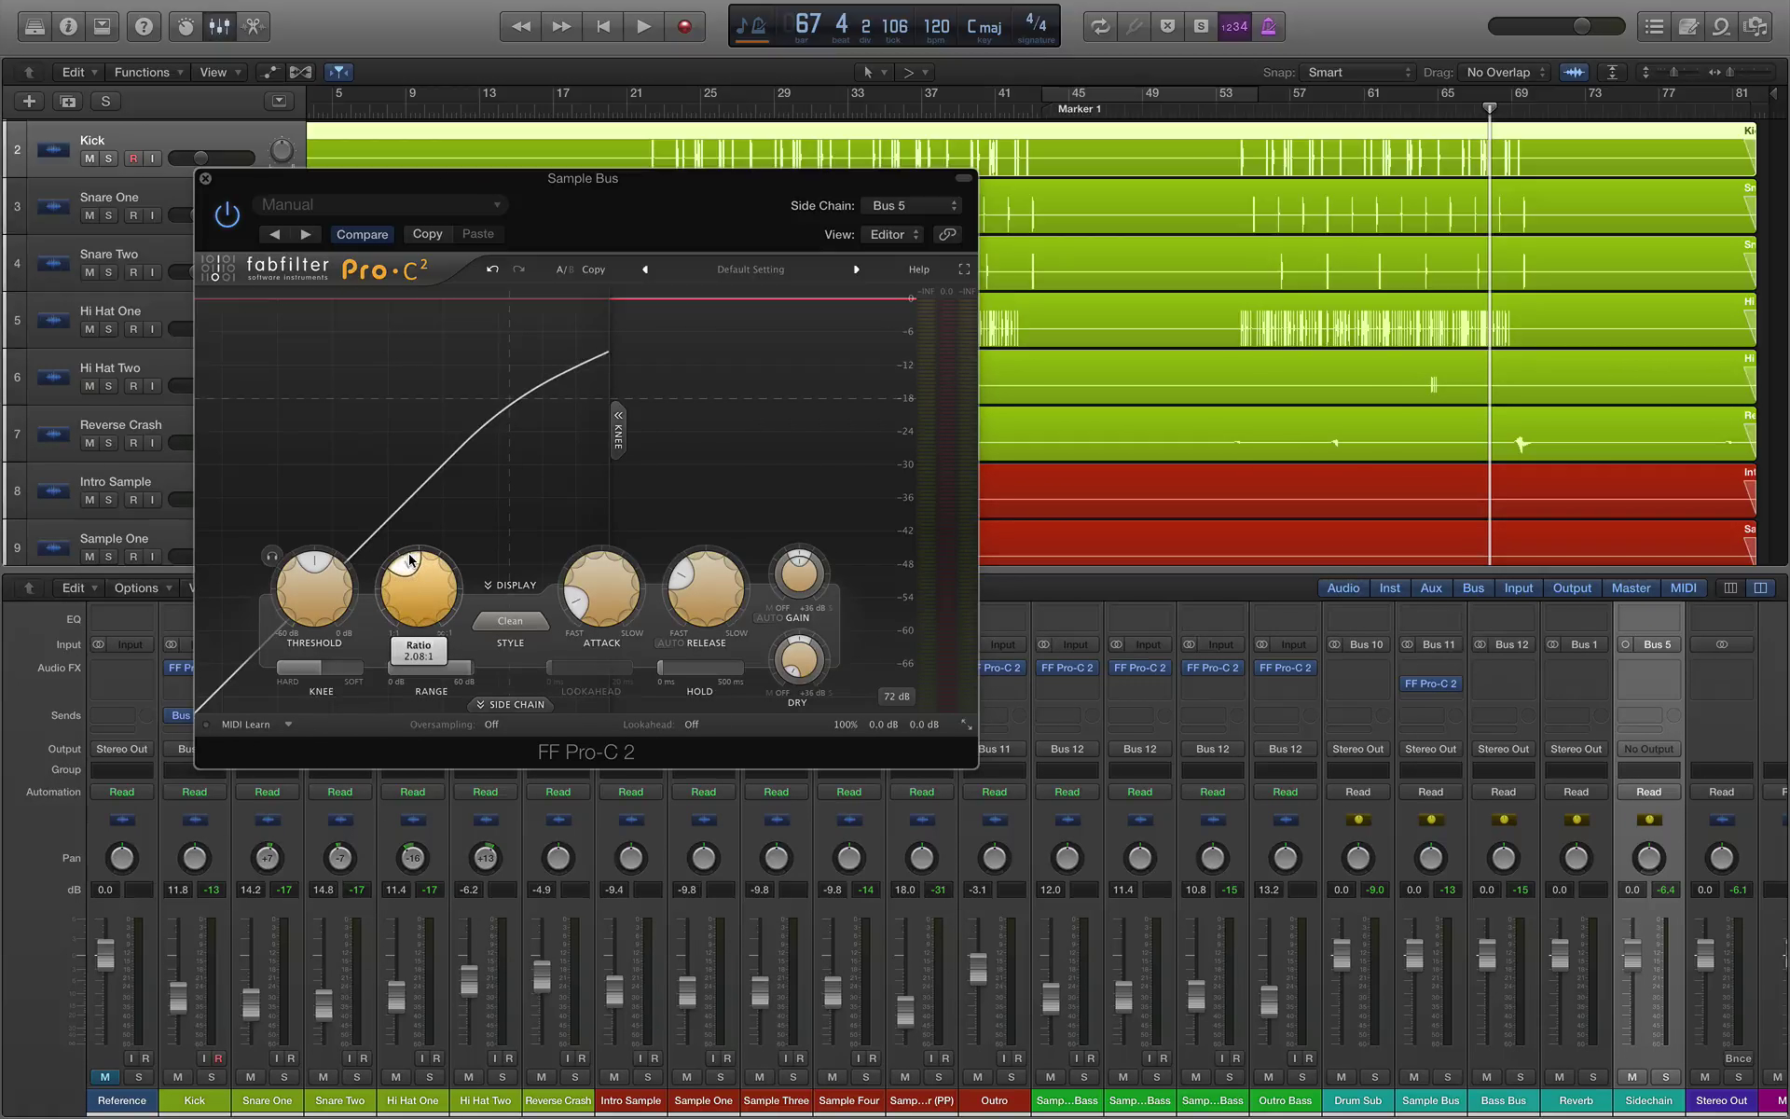
{"action": "key", "text": "space"}
{"action": "mouse_move", "coordinate": [323, 578]}
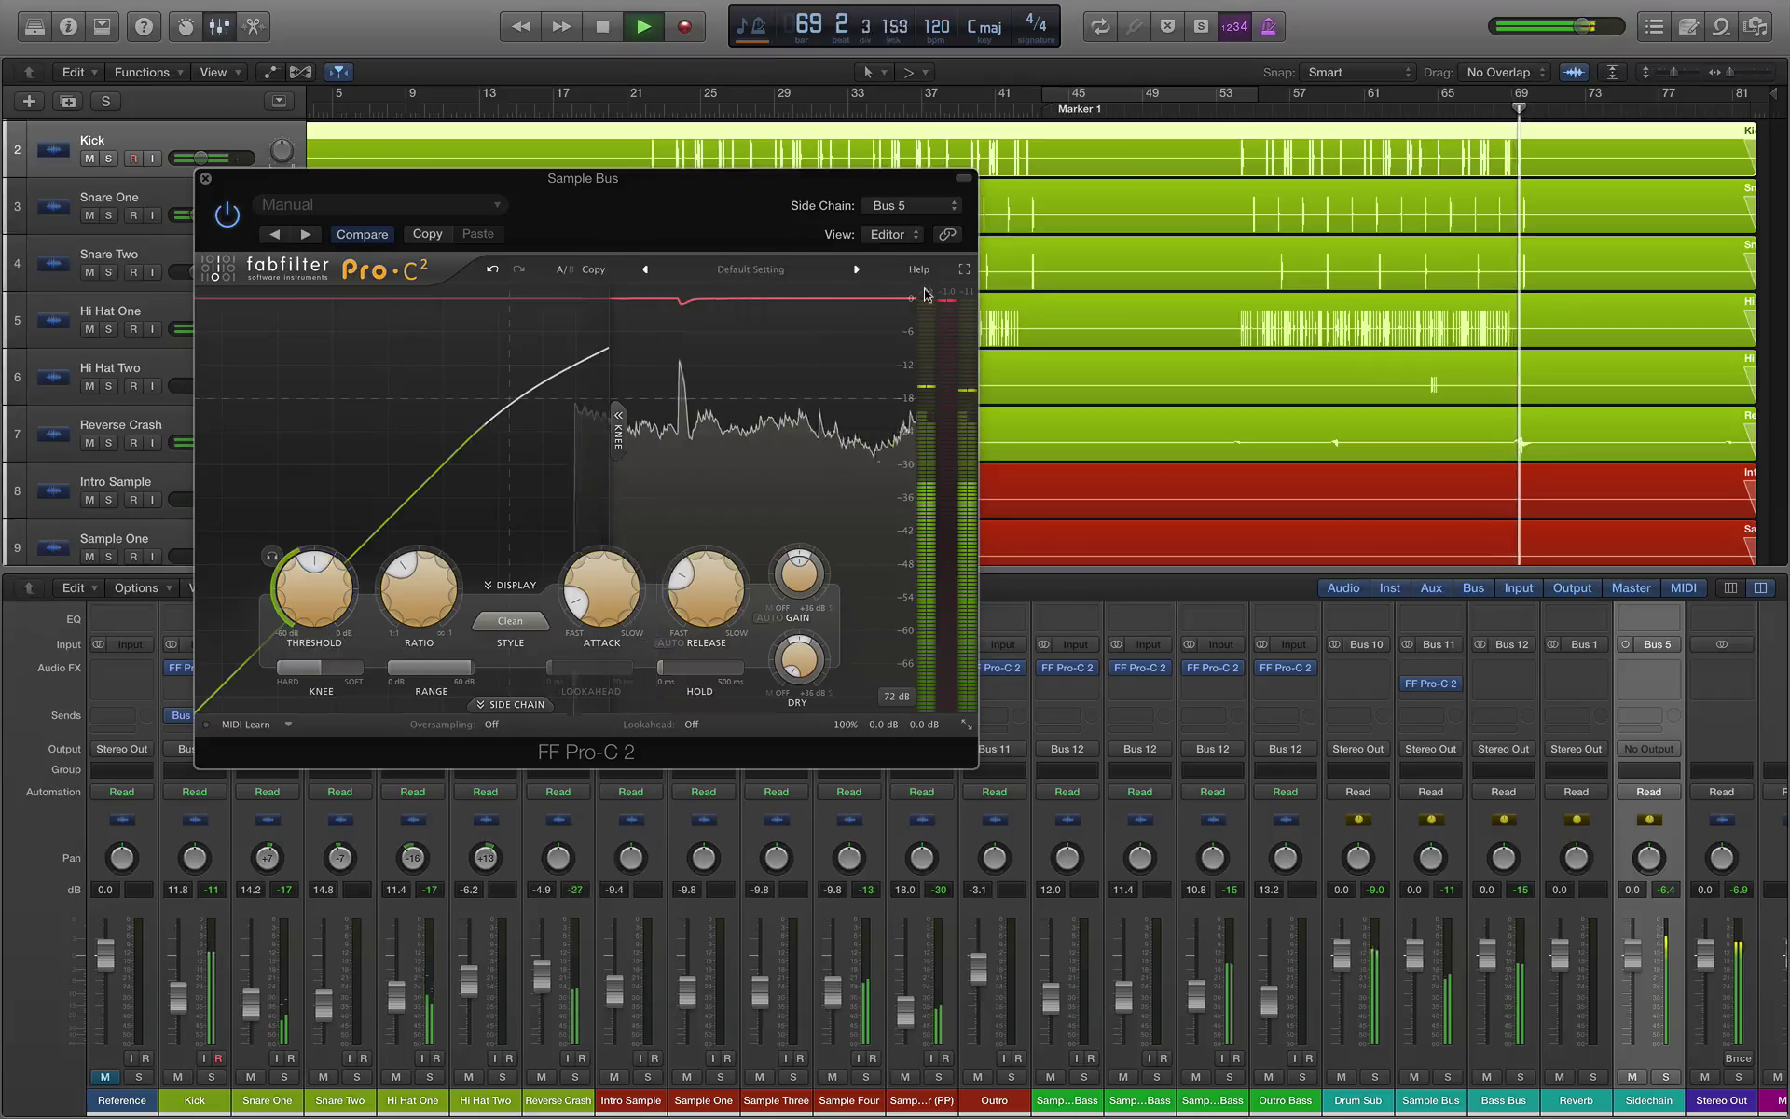
{"action": "key", "text": "space"}
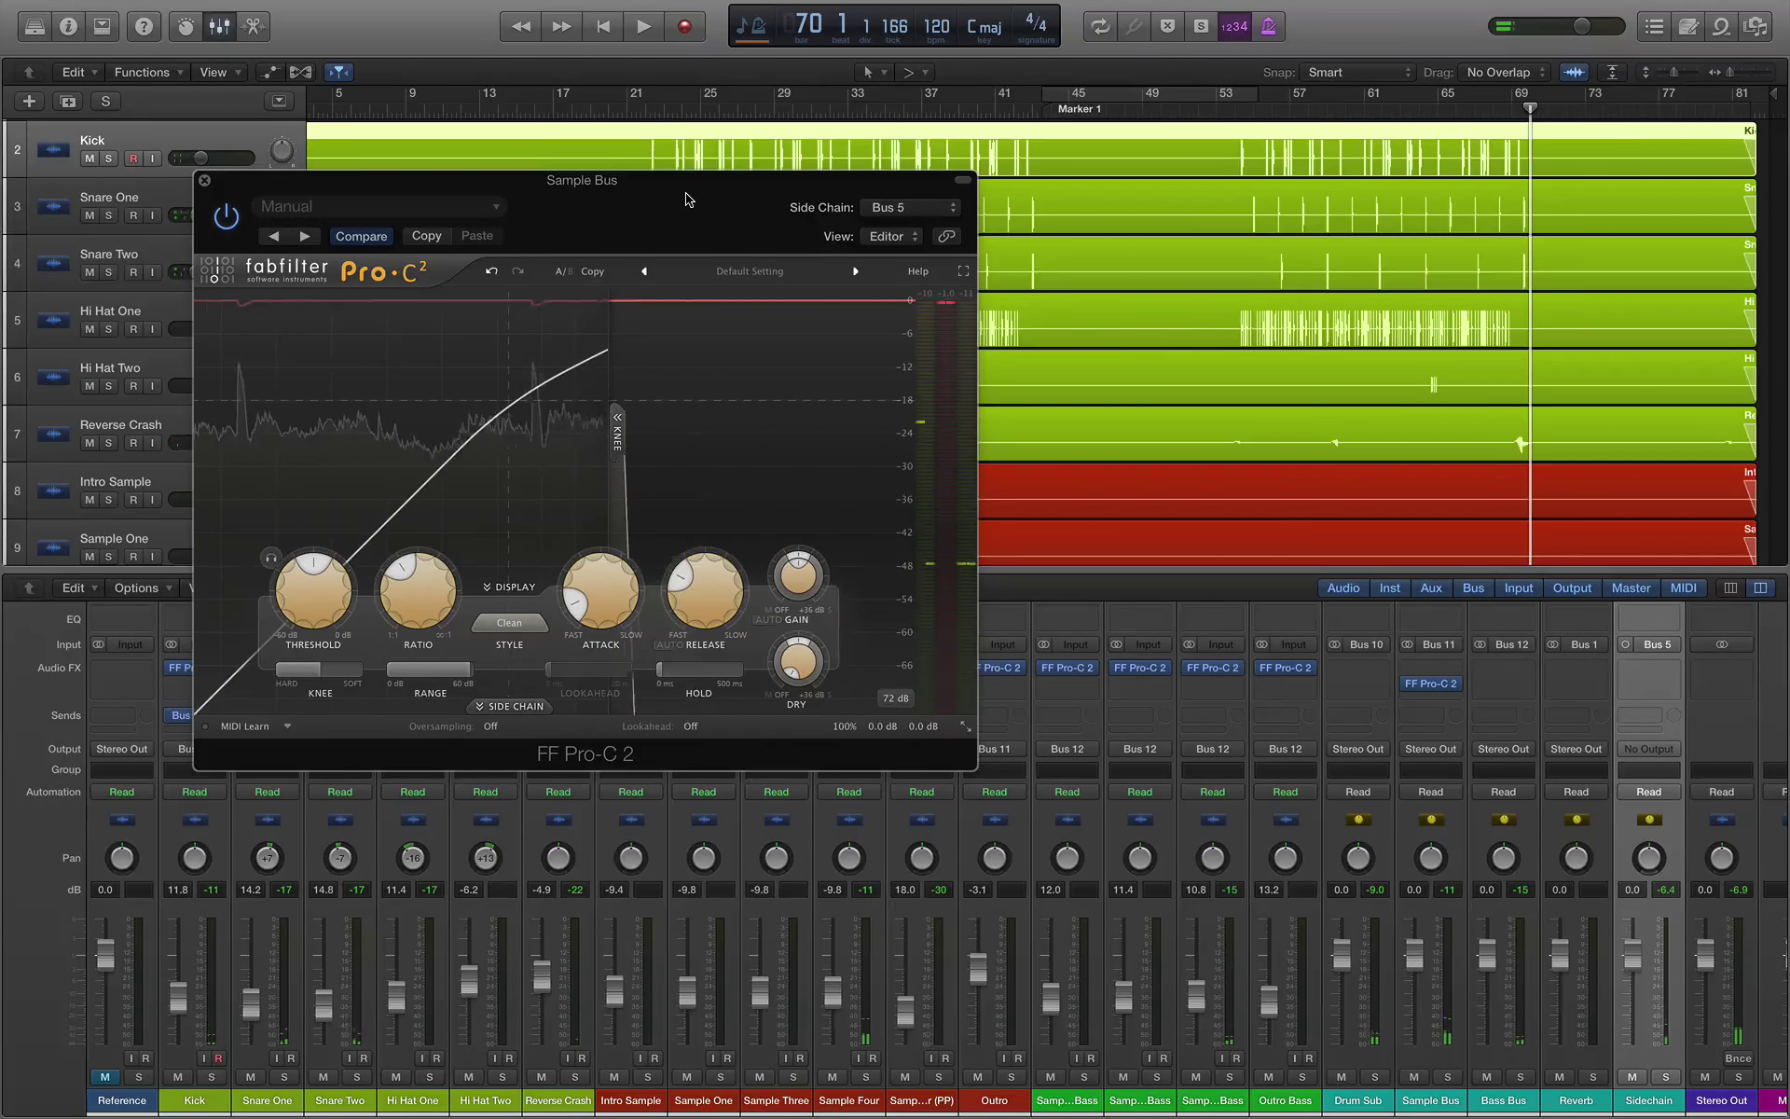
Step: Play the mix from about bar 54 and raise the Sample Bus compressor's ratio to about 3.8:1
{"action": "left_click", "coordinate": [1235, 109]}
{"action": "key", "text": "space"}
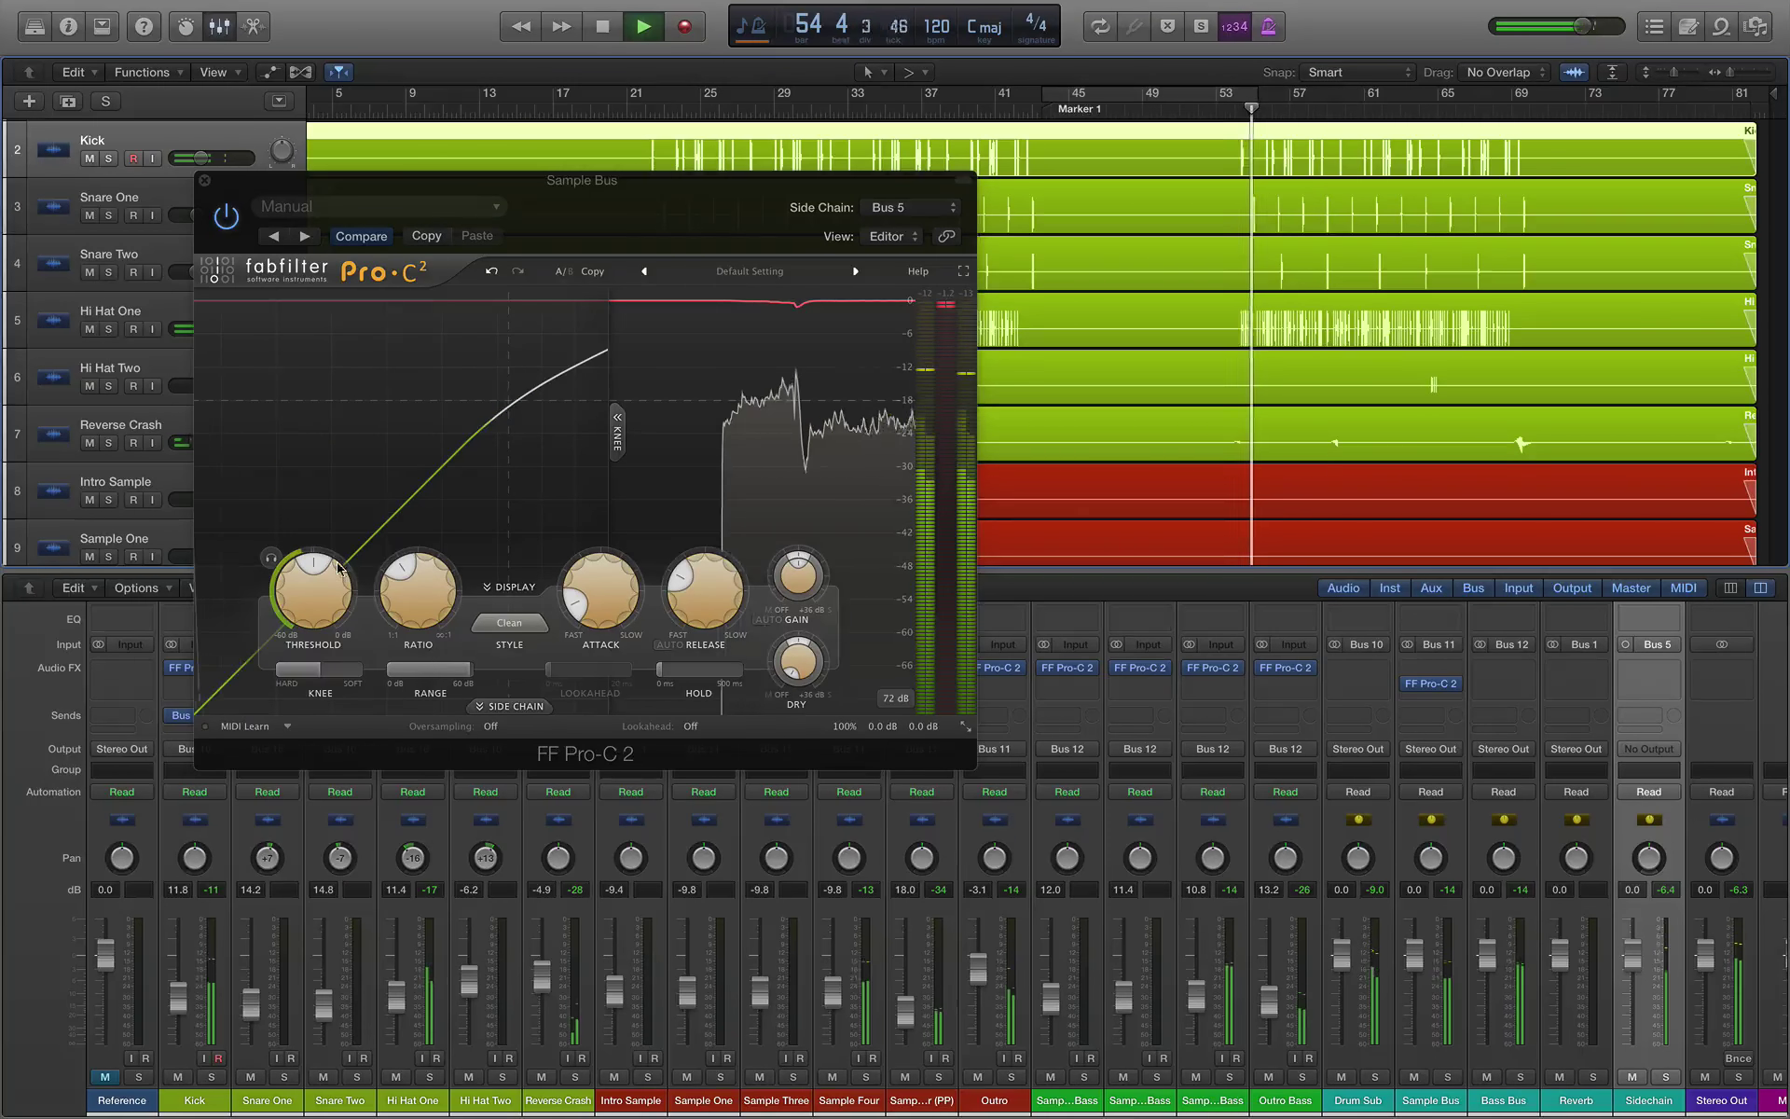
{"action": "mouse_move", "coordinate": [401, 574]}
{"action": "left_click_drag", "start_coordinate": [401, 575], "coordinate": [432, 567]}
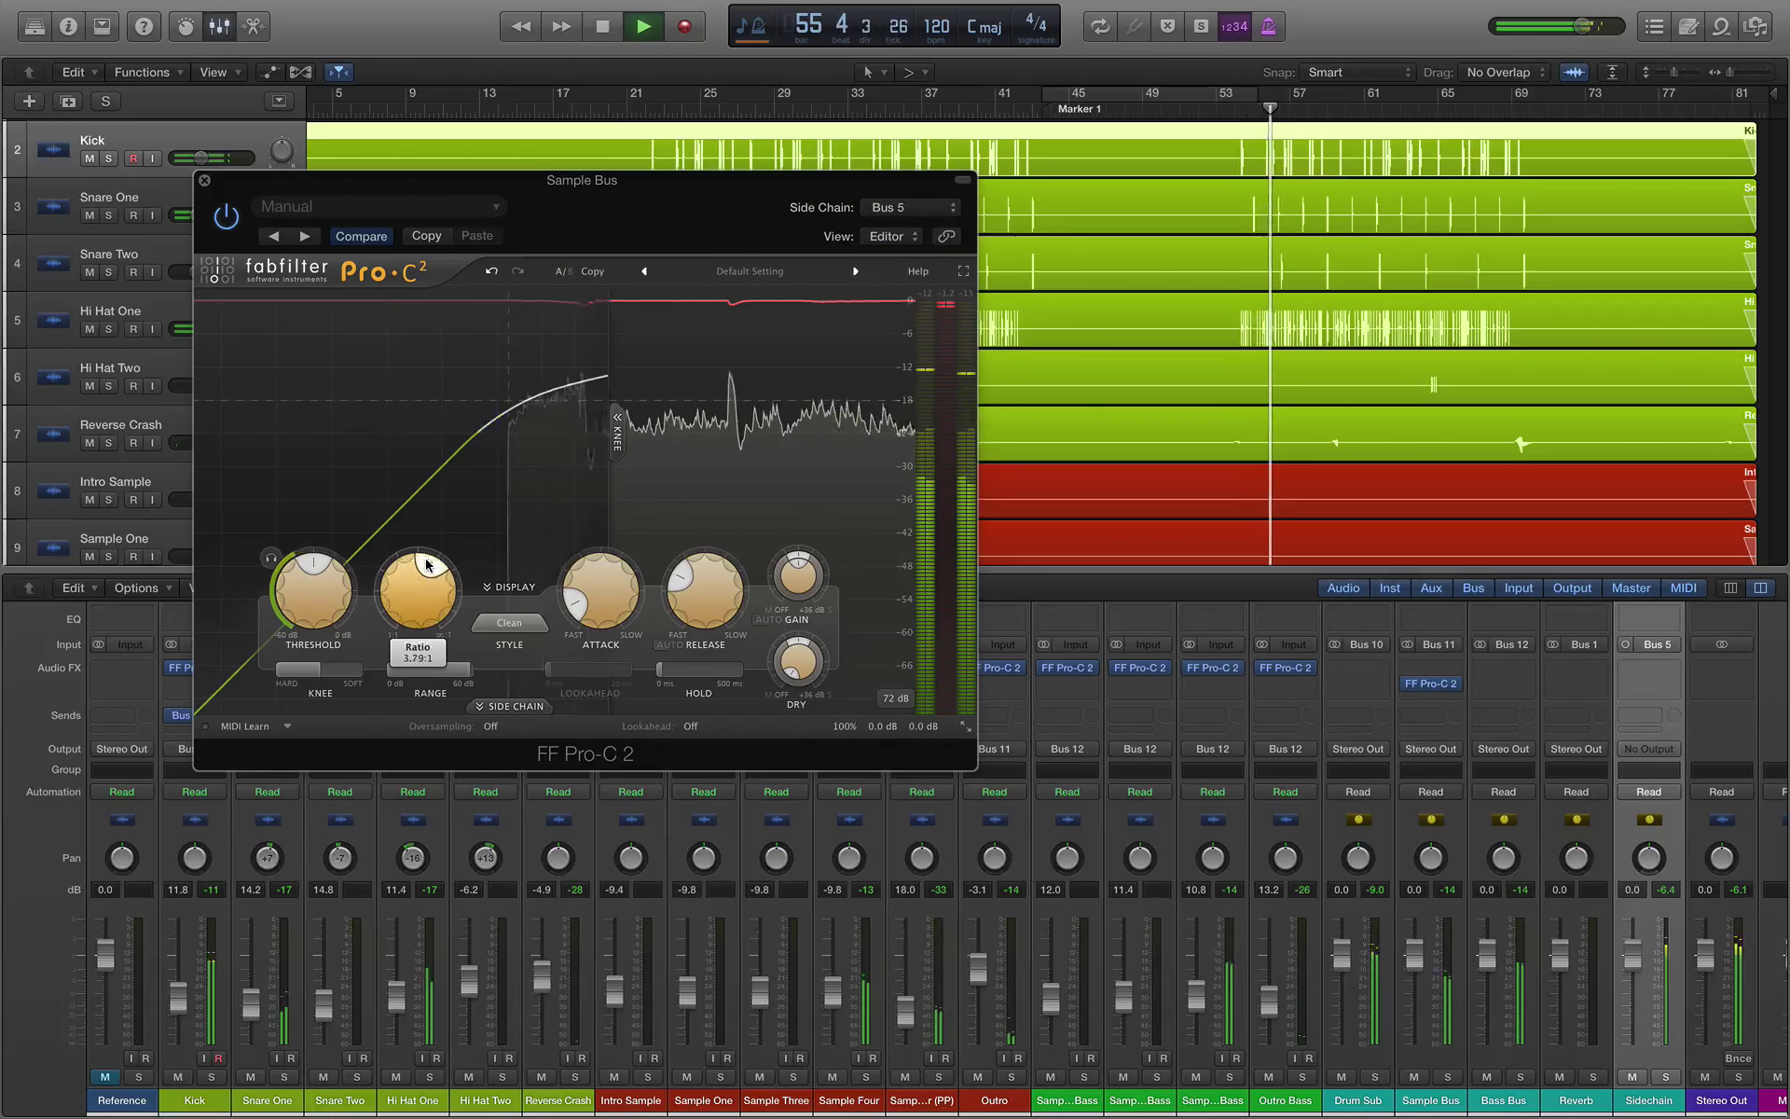
Step: Shorten the Sample Bus compressor's release and attack, and fine-tune its threshold around -18 dB during playback
{"action": "left_click_drag", "start_coordinate": [699, 582], "coordinate": [625, 583]}
{"action": "mouse_move", "coordinate": [625, 611]}
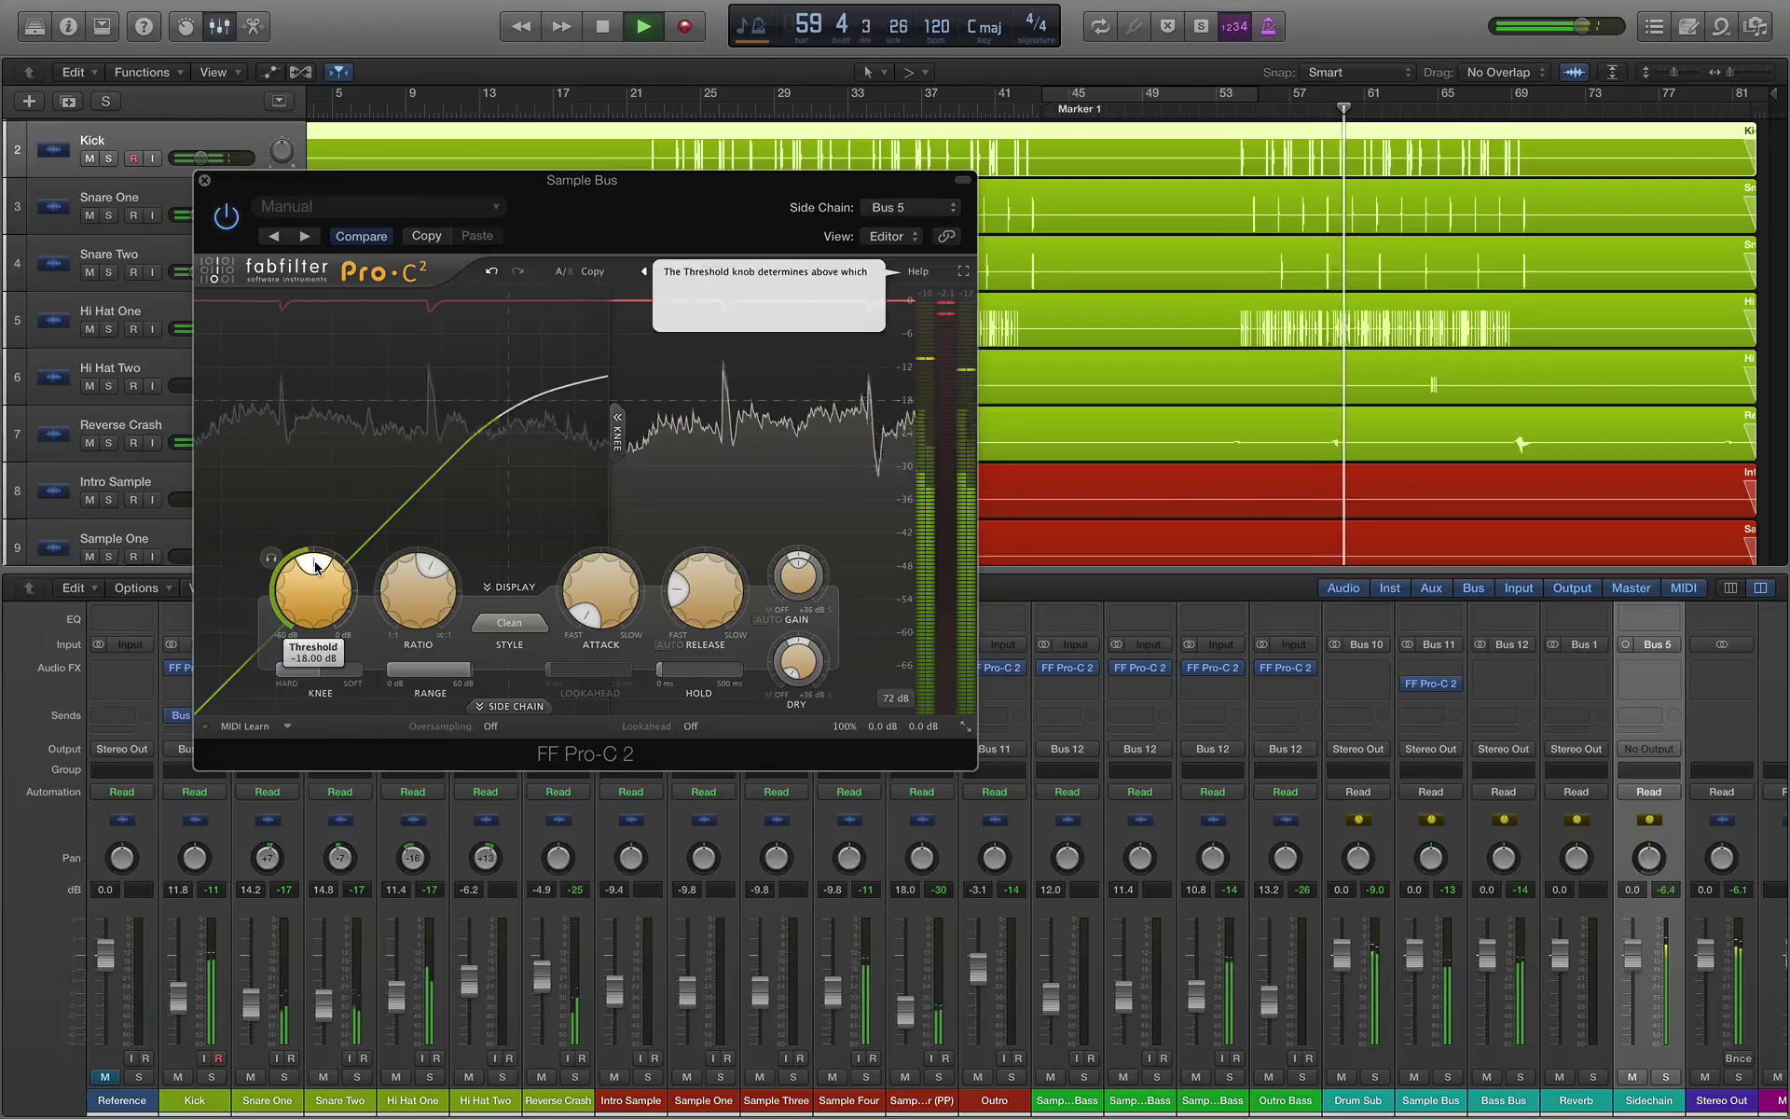
{"action": "left_click_drag", "start_coordinate": [314, 567], "coordinate": [317, 573]}
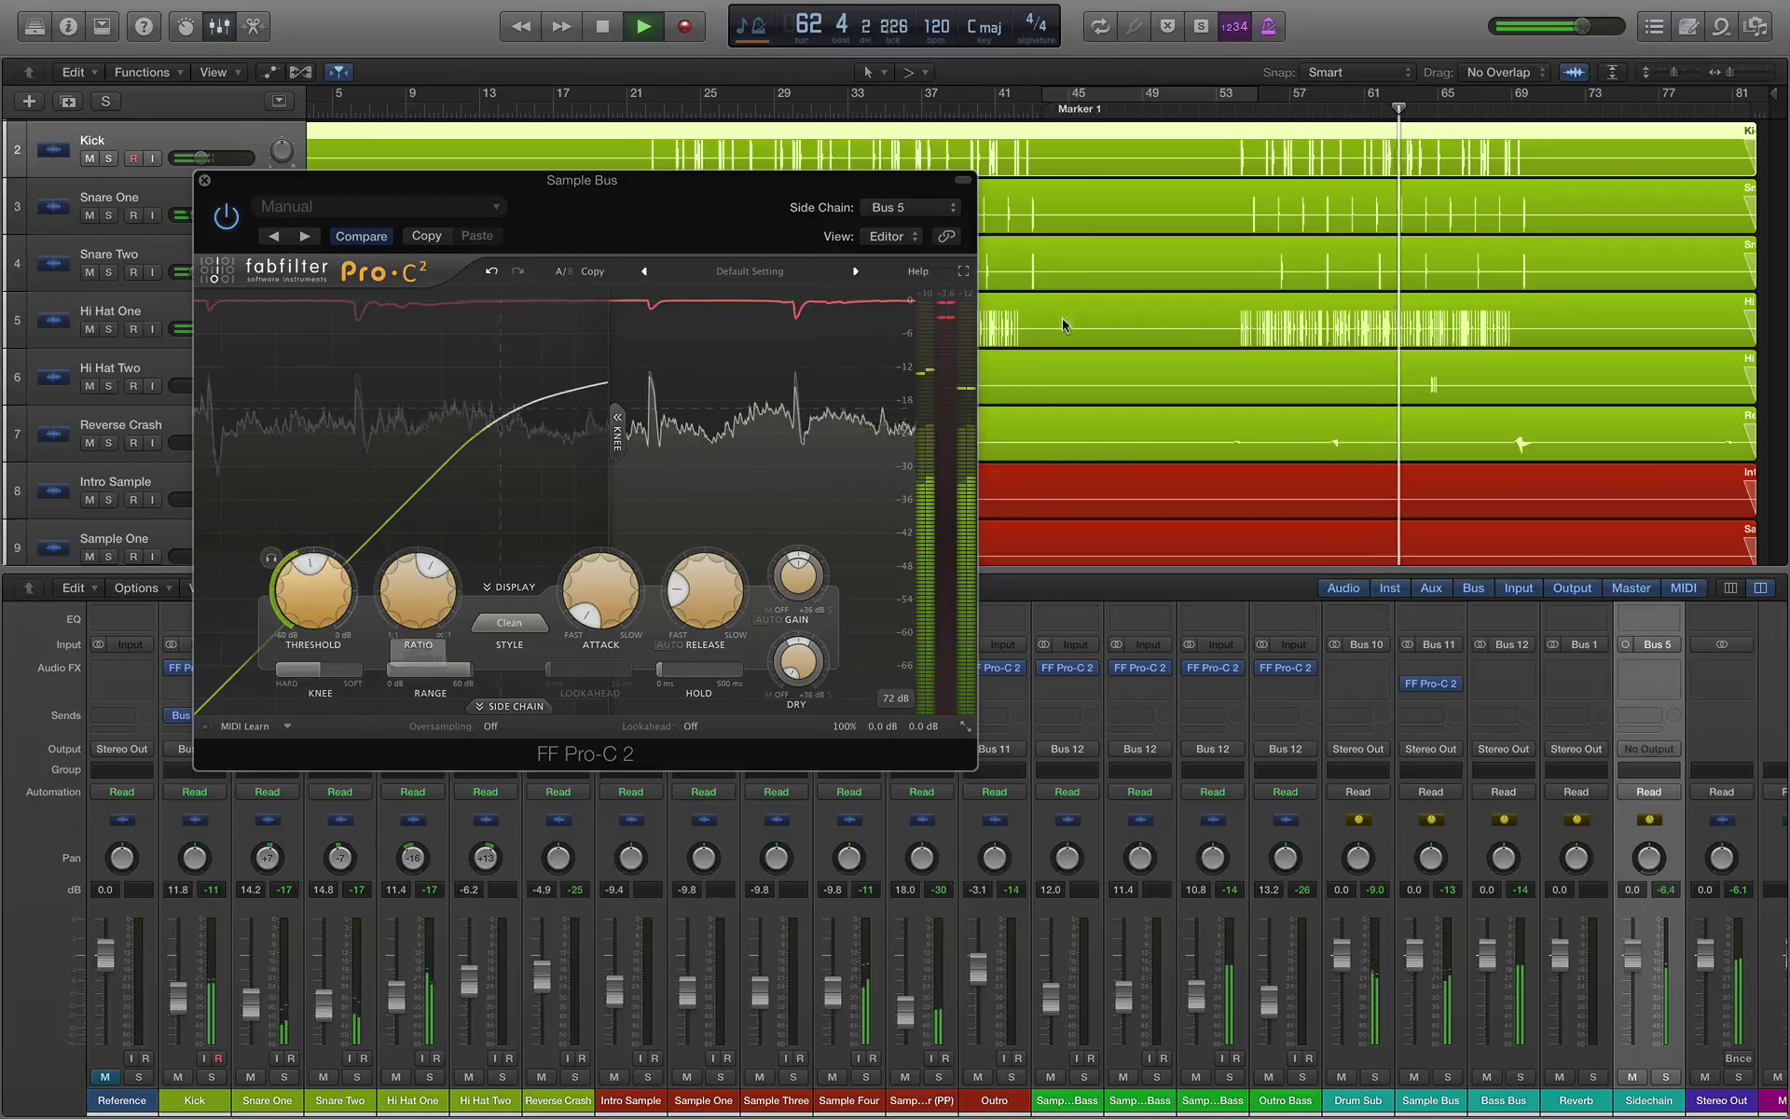
{"action": "left_click_drag", "start_coordinate": [427, 566], "coordinate": [320, 570]}
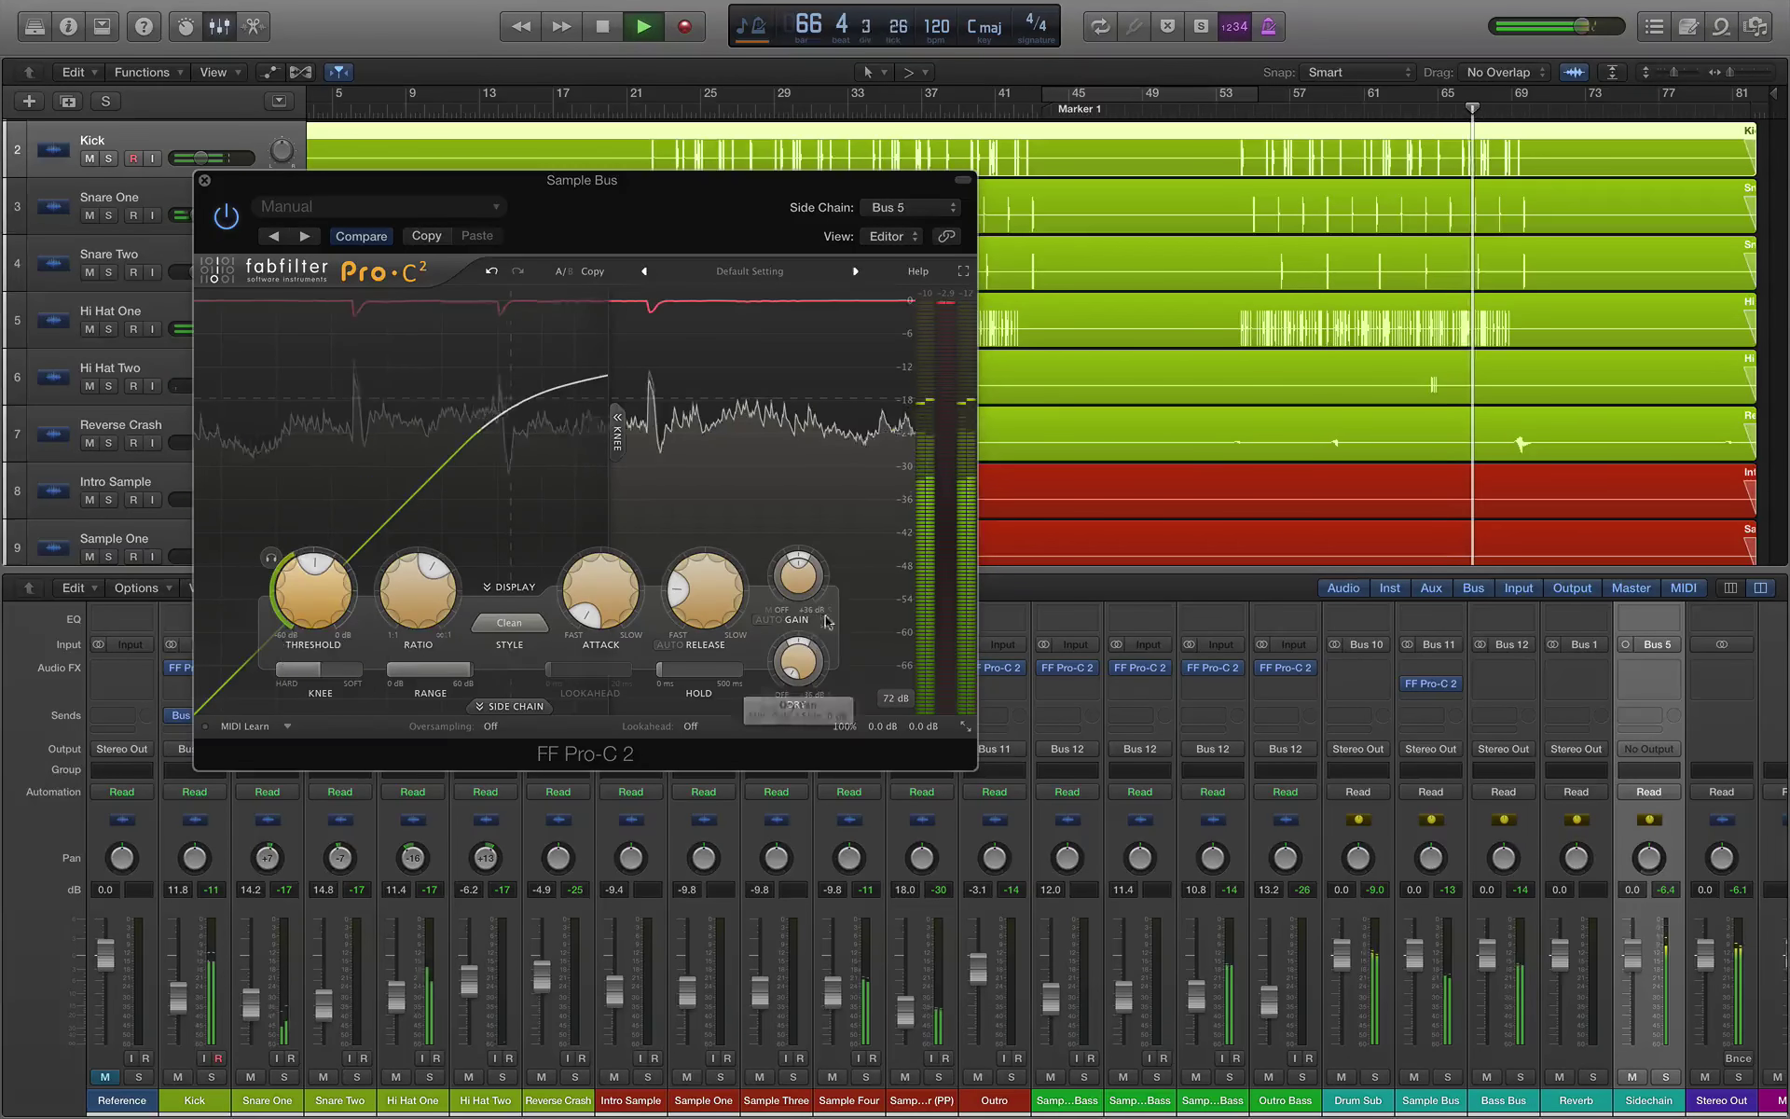
Step: Stop playback, set the Sample Bus compressor's wet gain to 0.5 dB and close the plug-in
{"action": "double_click", "coordinate": [799, 570]}
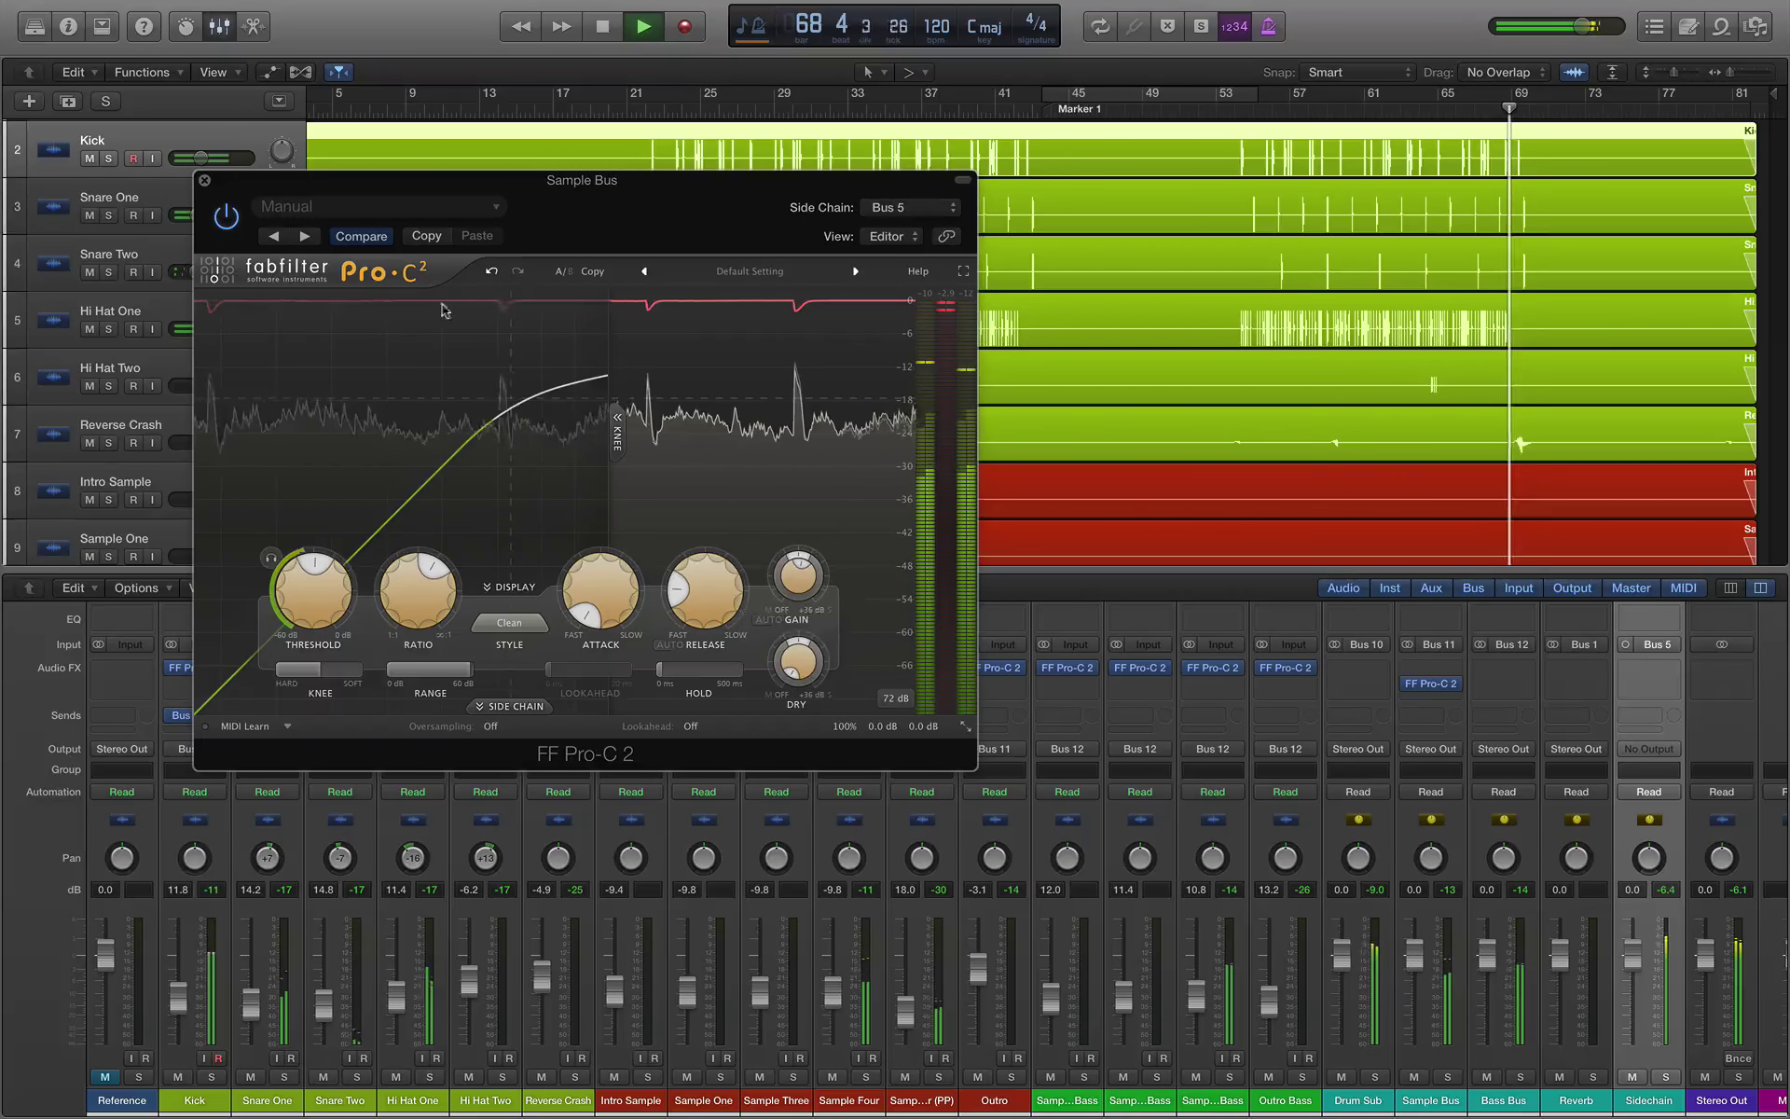
{"action": "left_click", "coordinate": [204, 180]}
{"action": "key", "text": "space"}
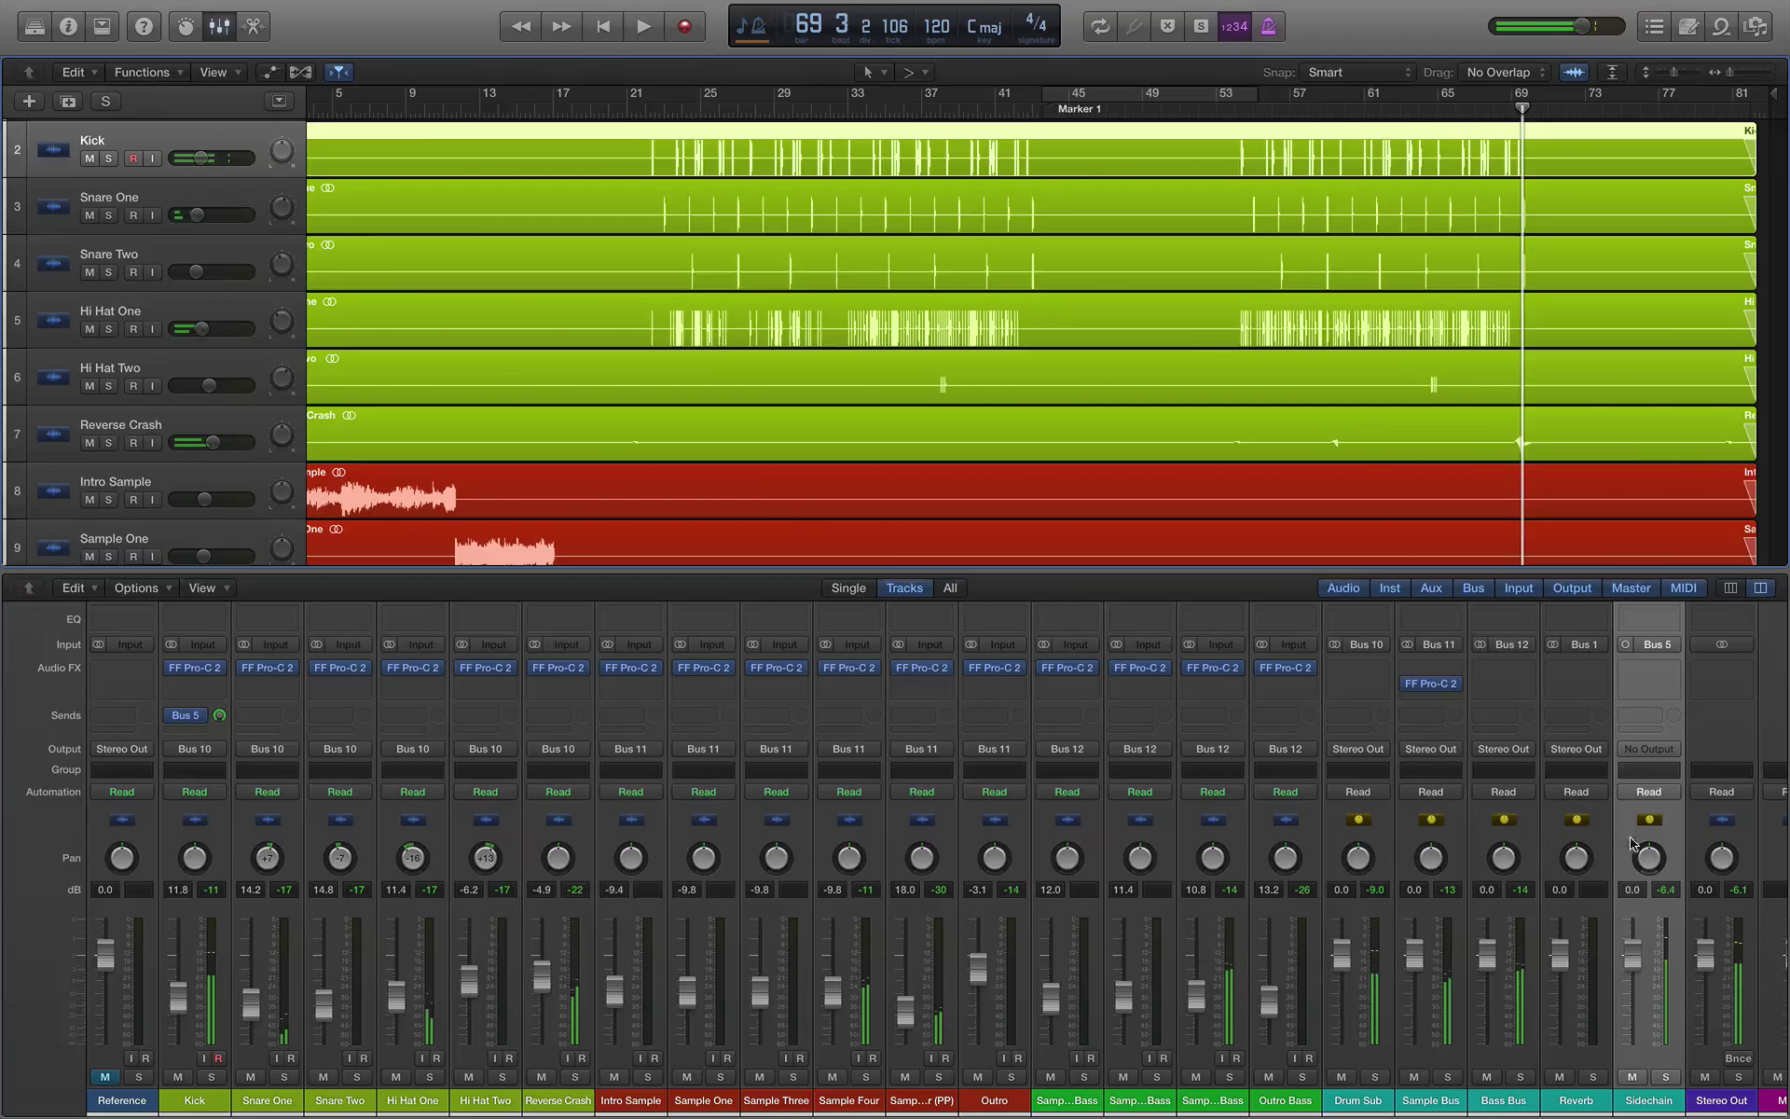
{"action": "left_click", "coordinate": [1434, 685]}
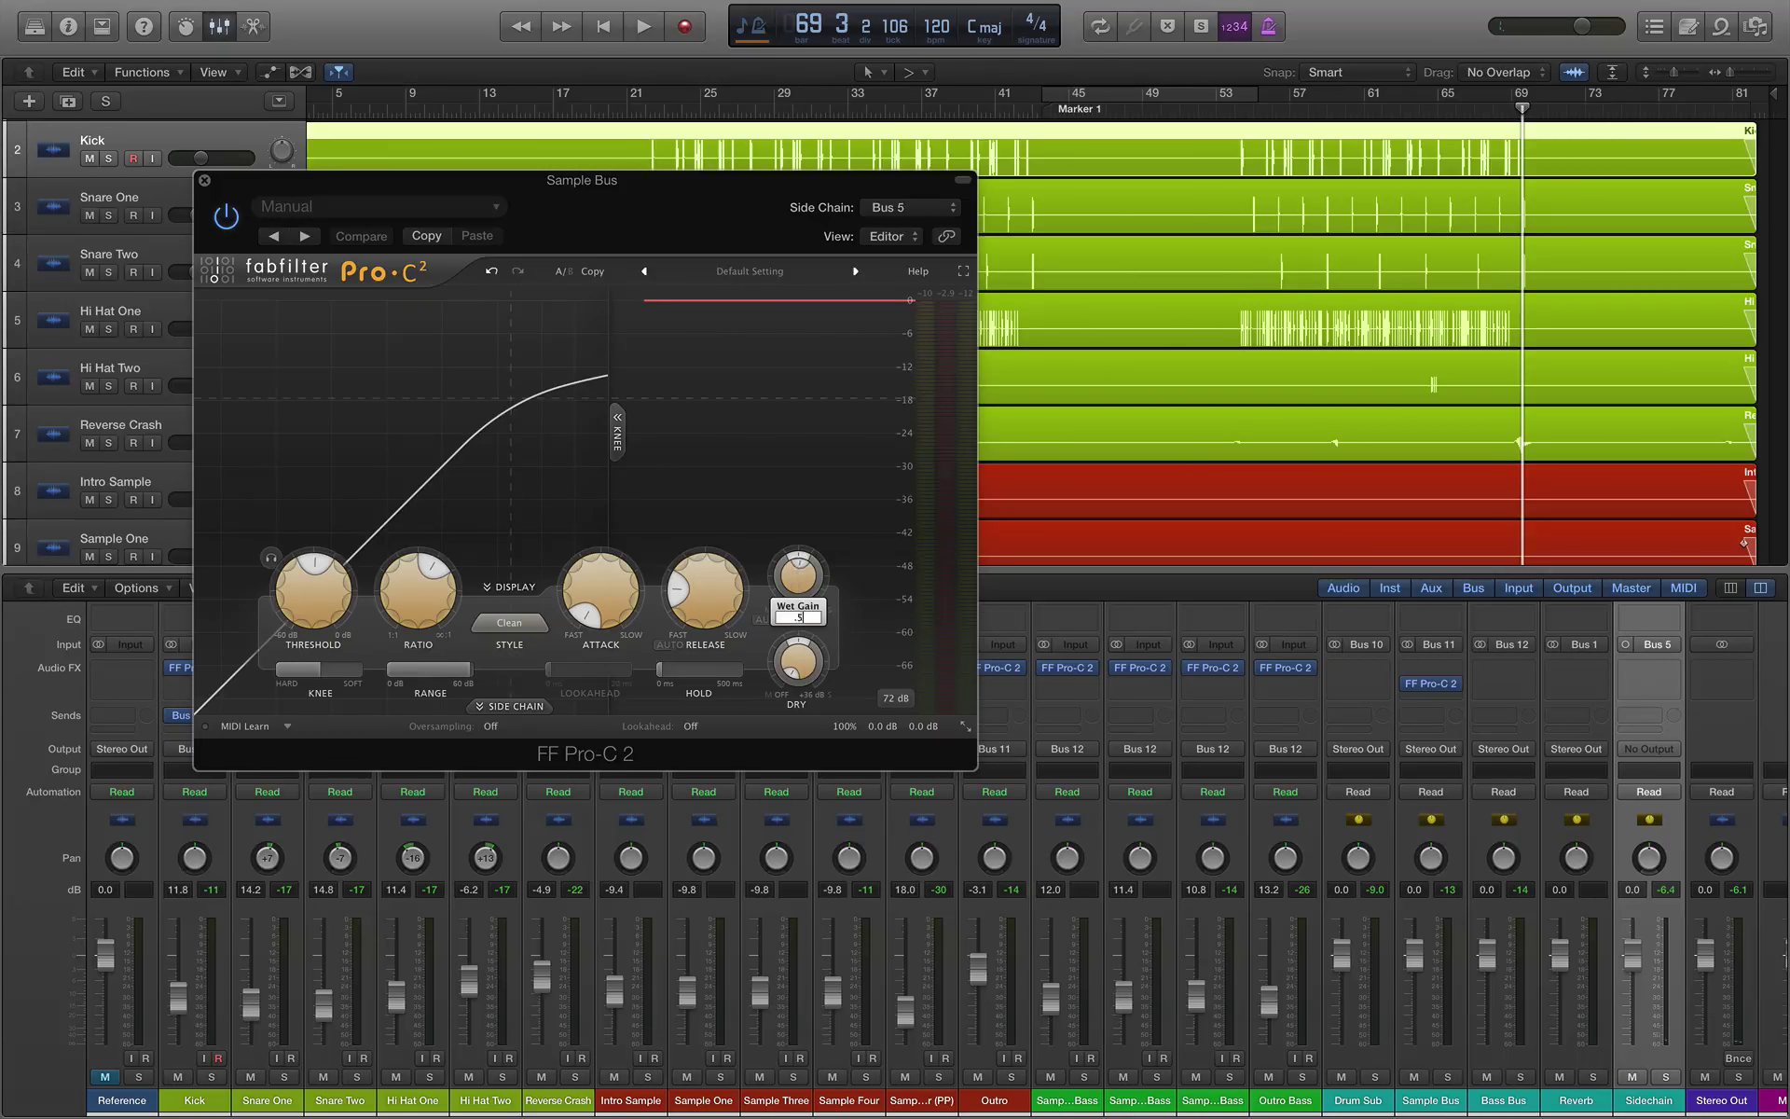
{"action": "type", "text": ".5"}
{"action": "key", "text": "Return"}
{"action": "left_click", "coordinate": [204, 181]}
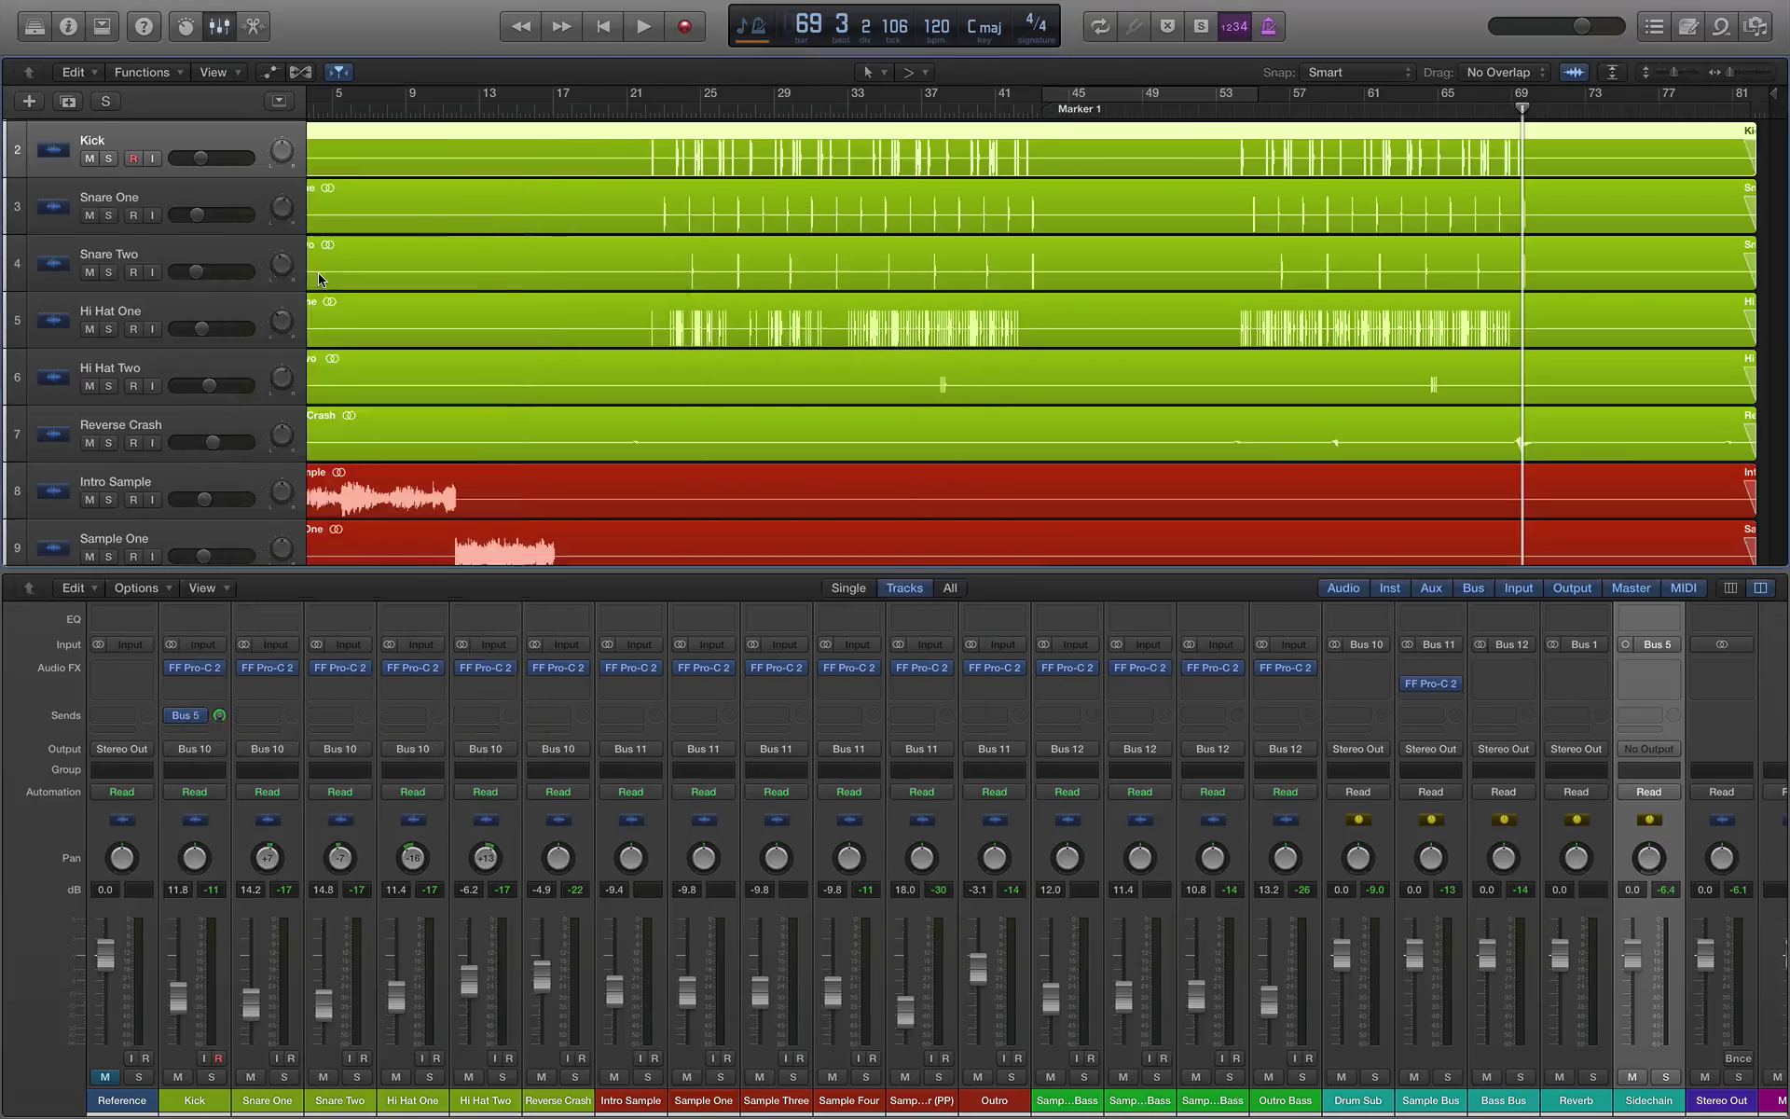
Step: Play the mix briefly from about bar 57, with and without the Sample Bus soloed, to check the compression
{"action": "key", "text": "space"}
{"action": "left_click", "coordinate": [1294, 109]}
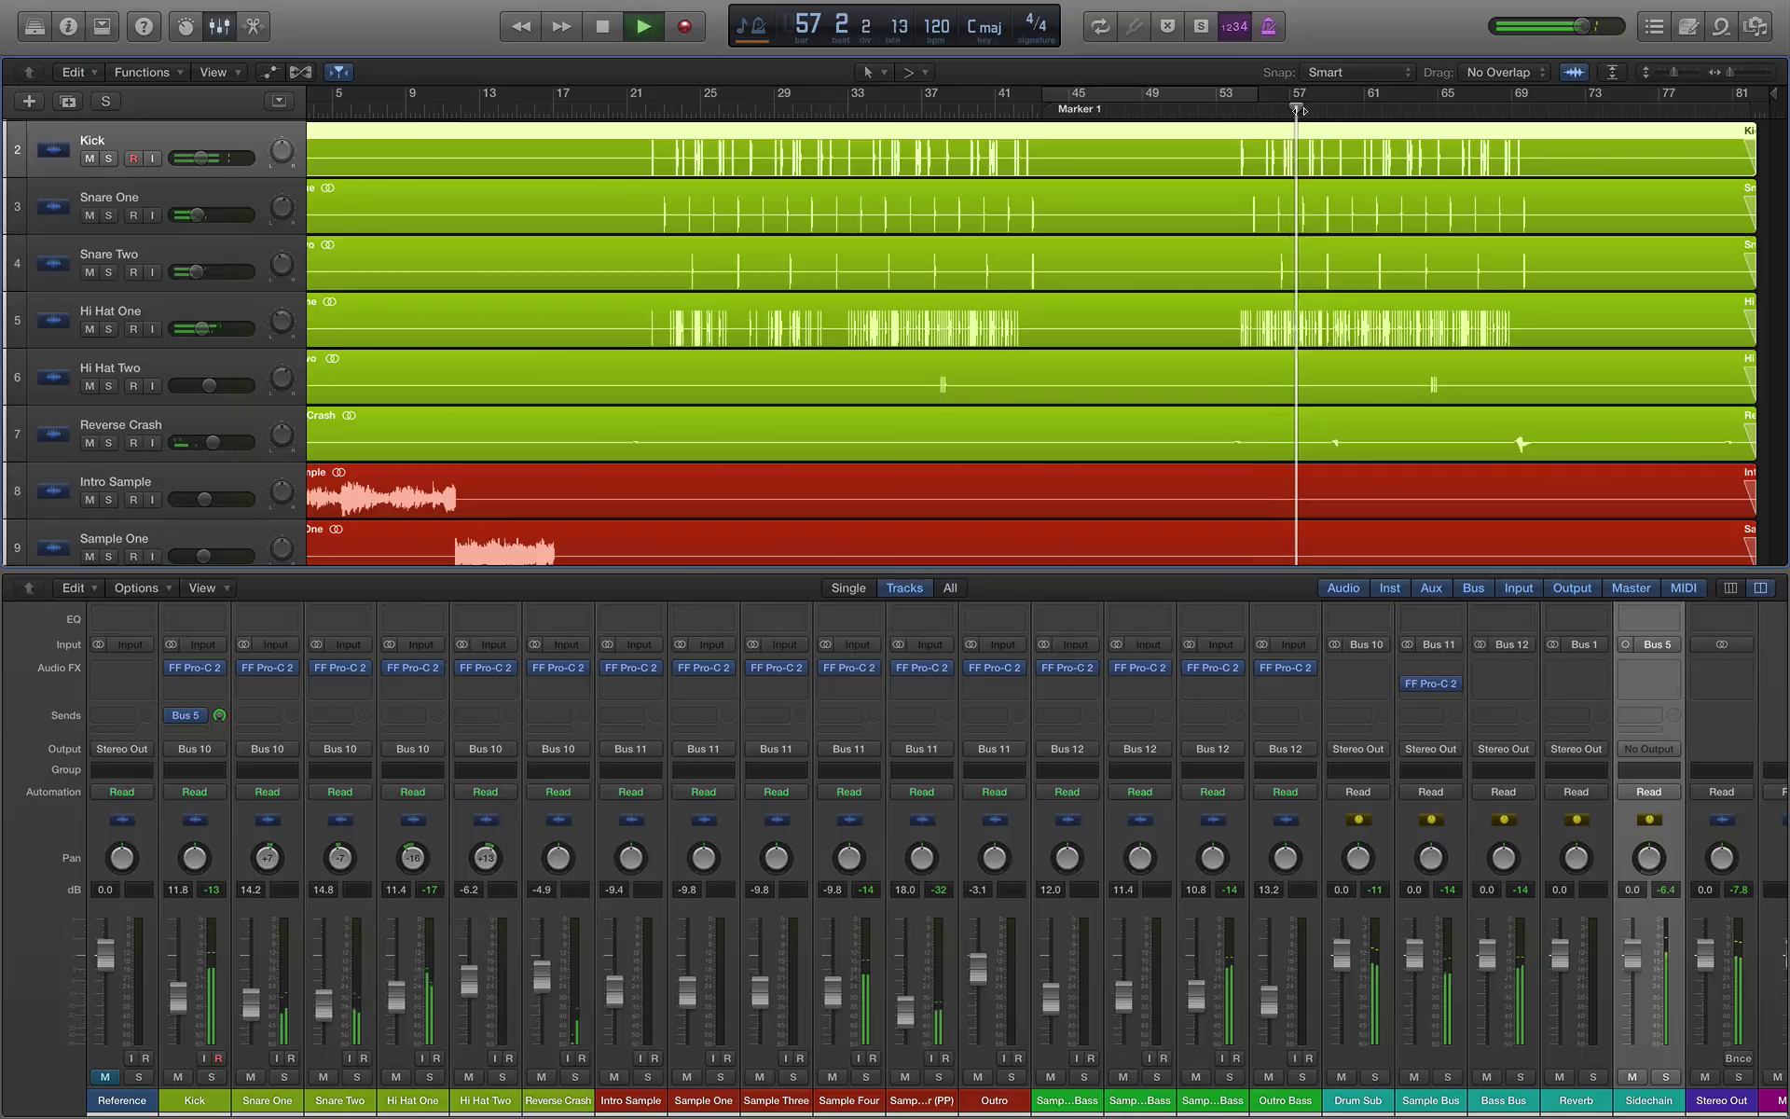
{"action": "key", "text": "space"}
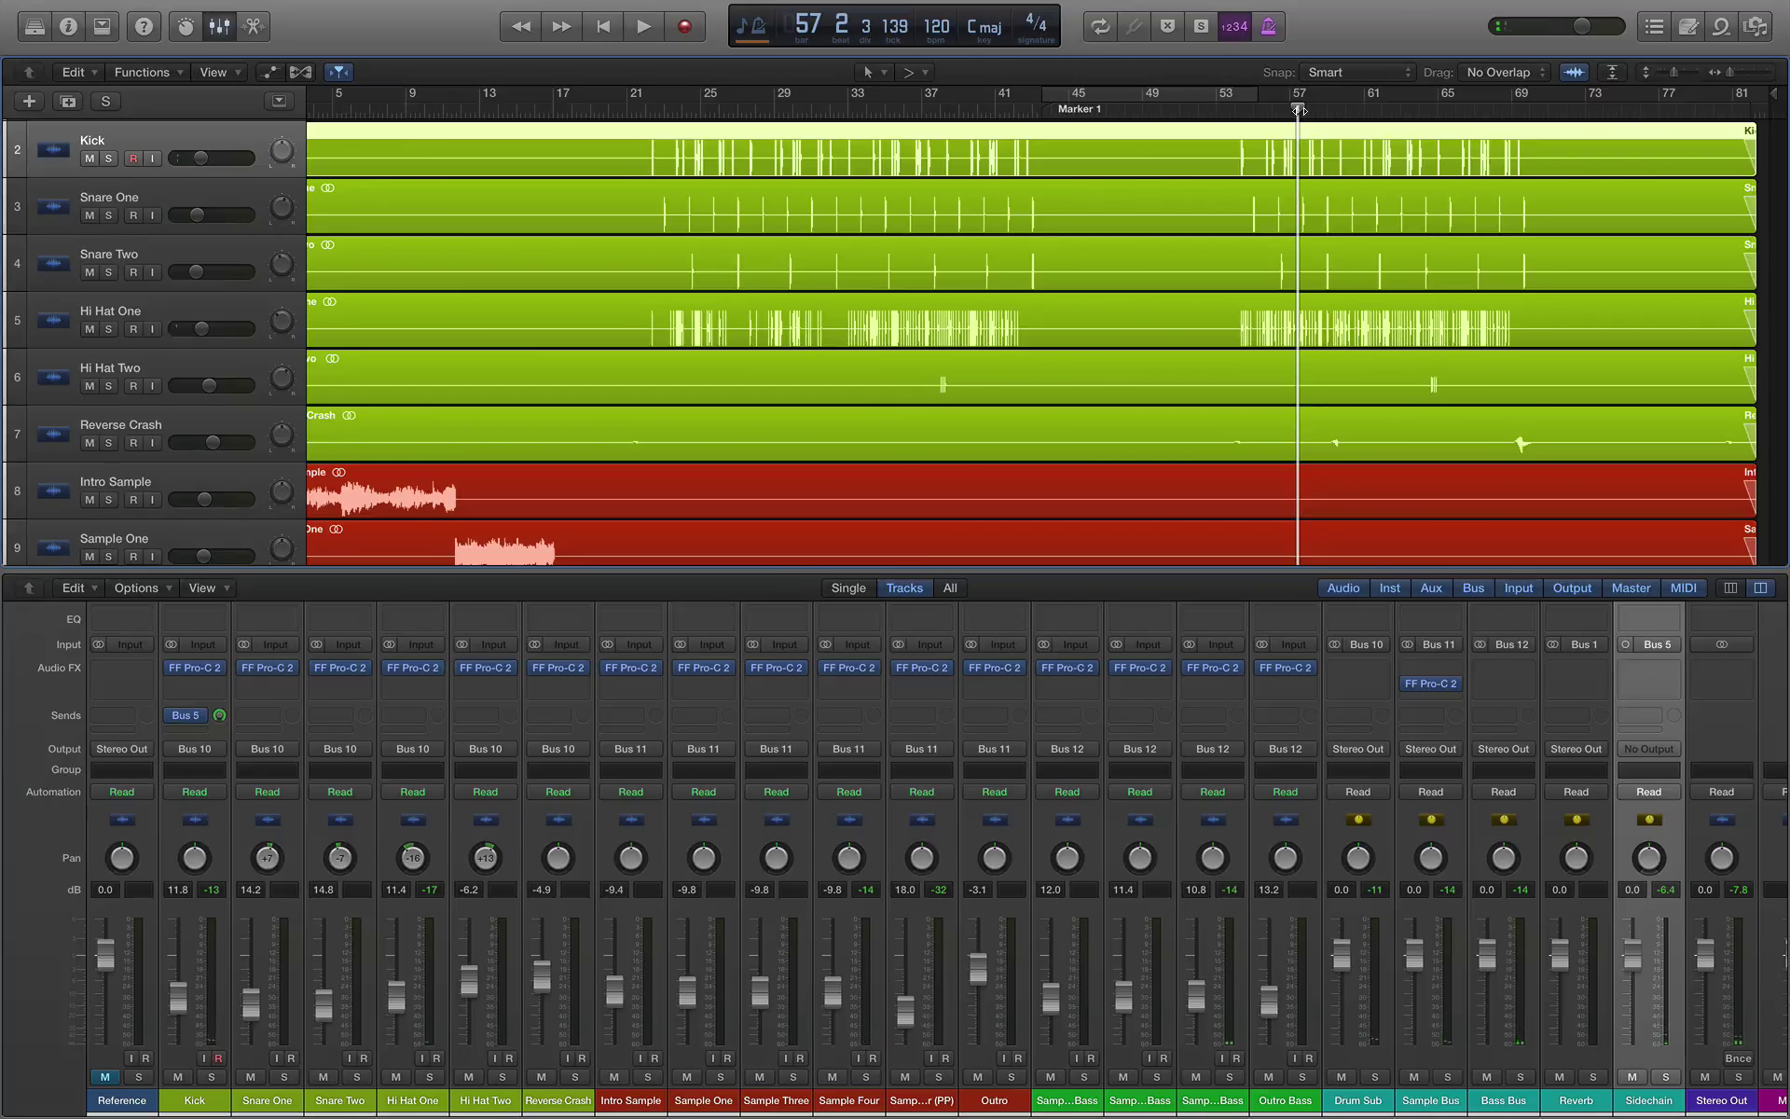
{"action": "left_click", "coordinate": [1448, 1076]}
{"action": "key", "text": "space"}
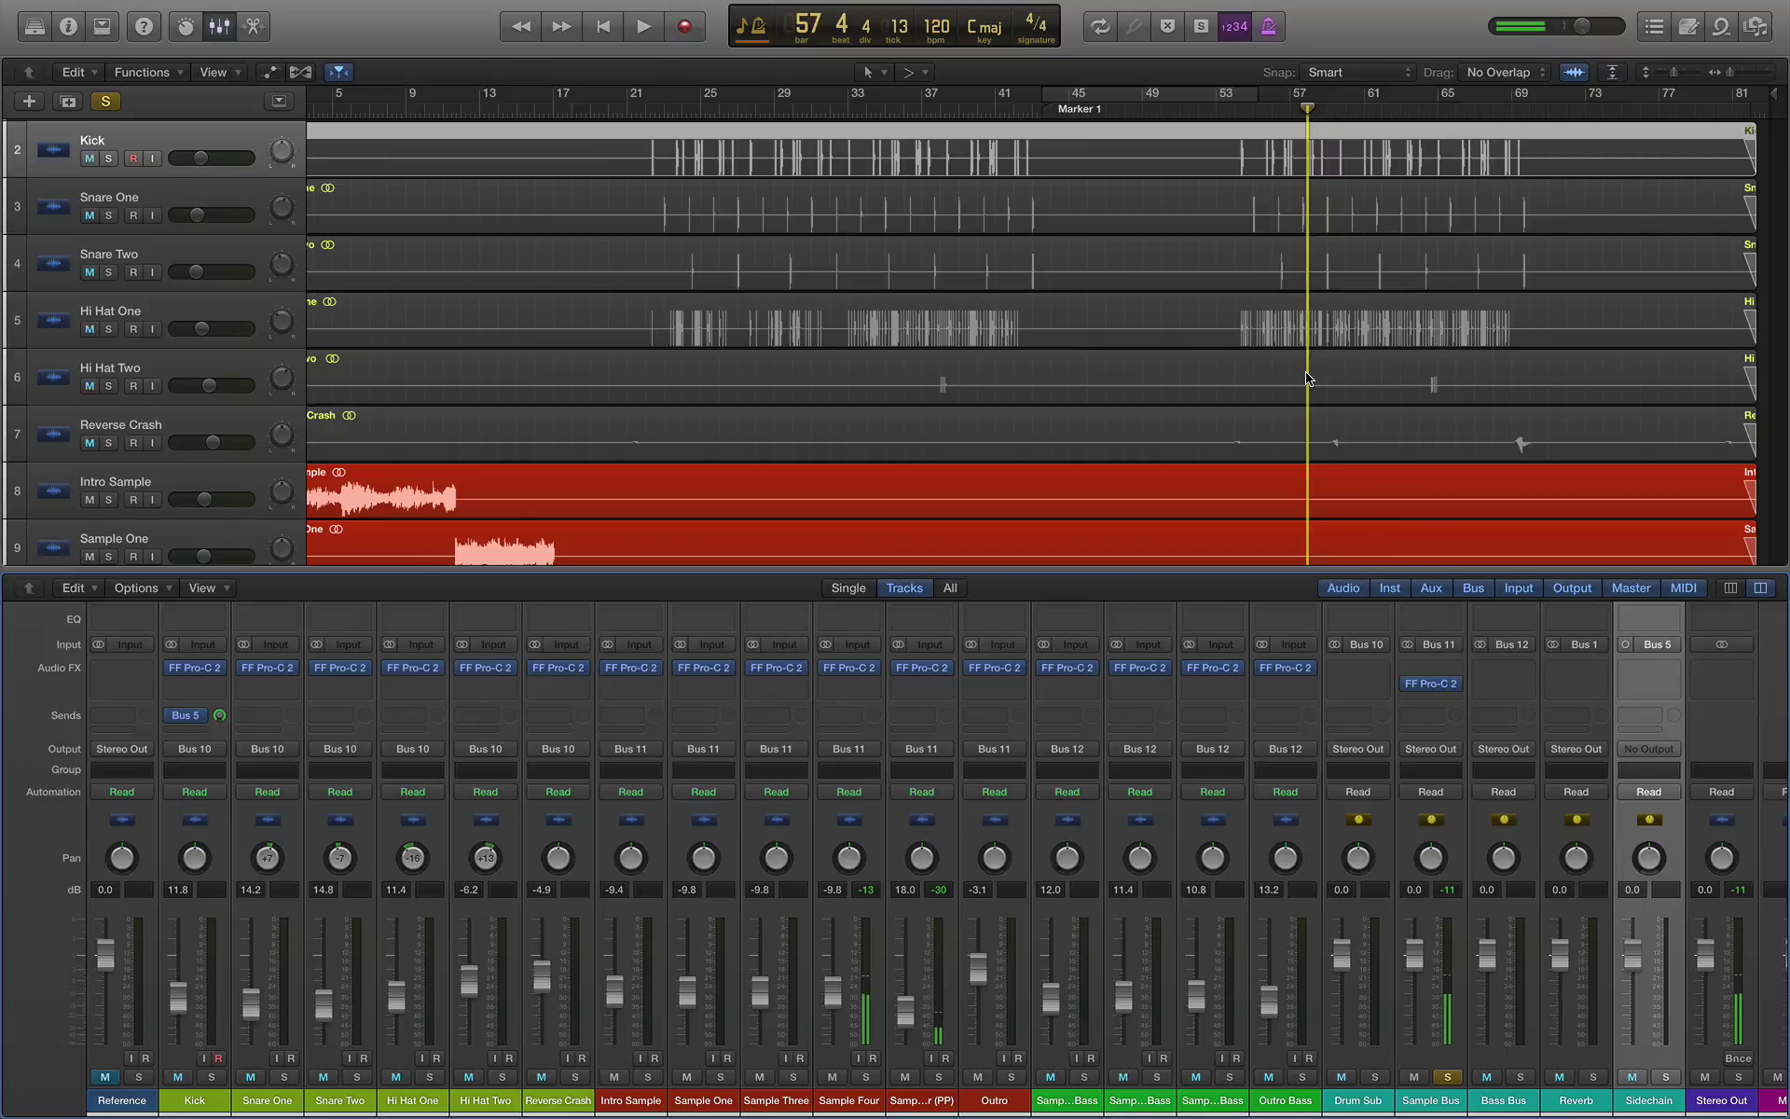
{"action": "left_click", "coordinate": [1450, 1077]}
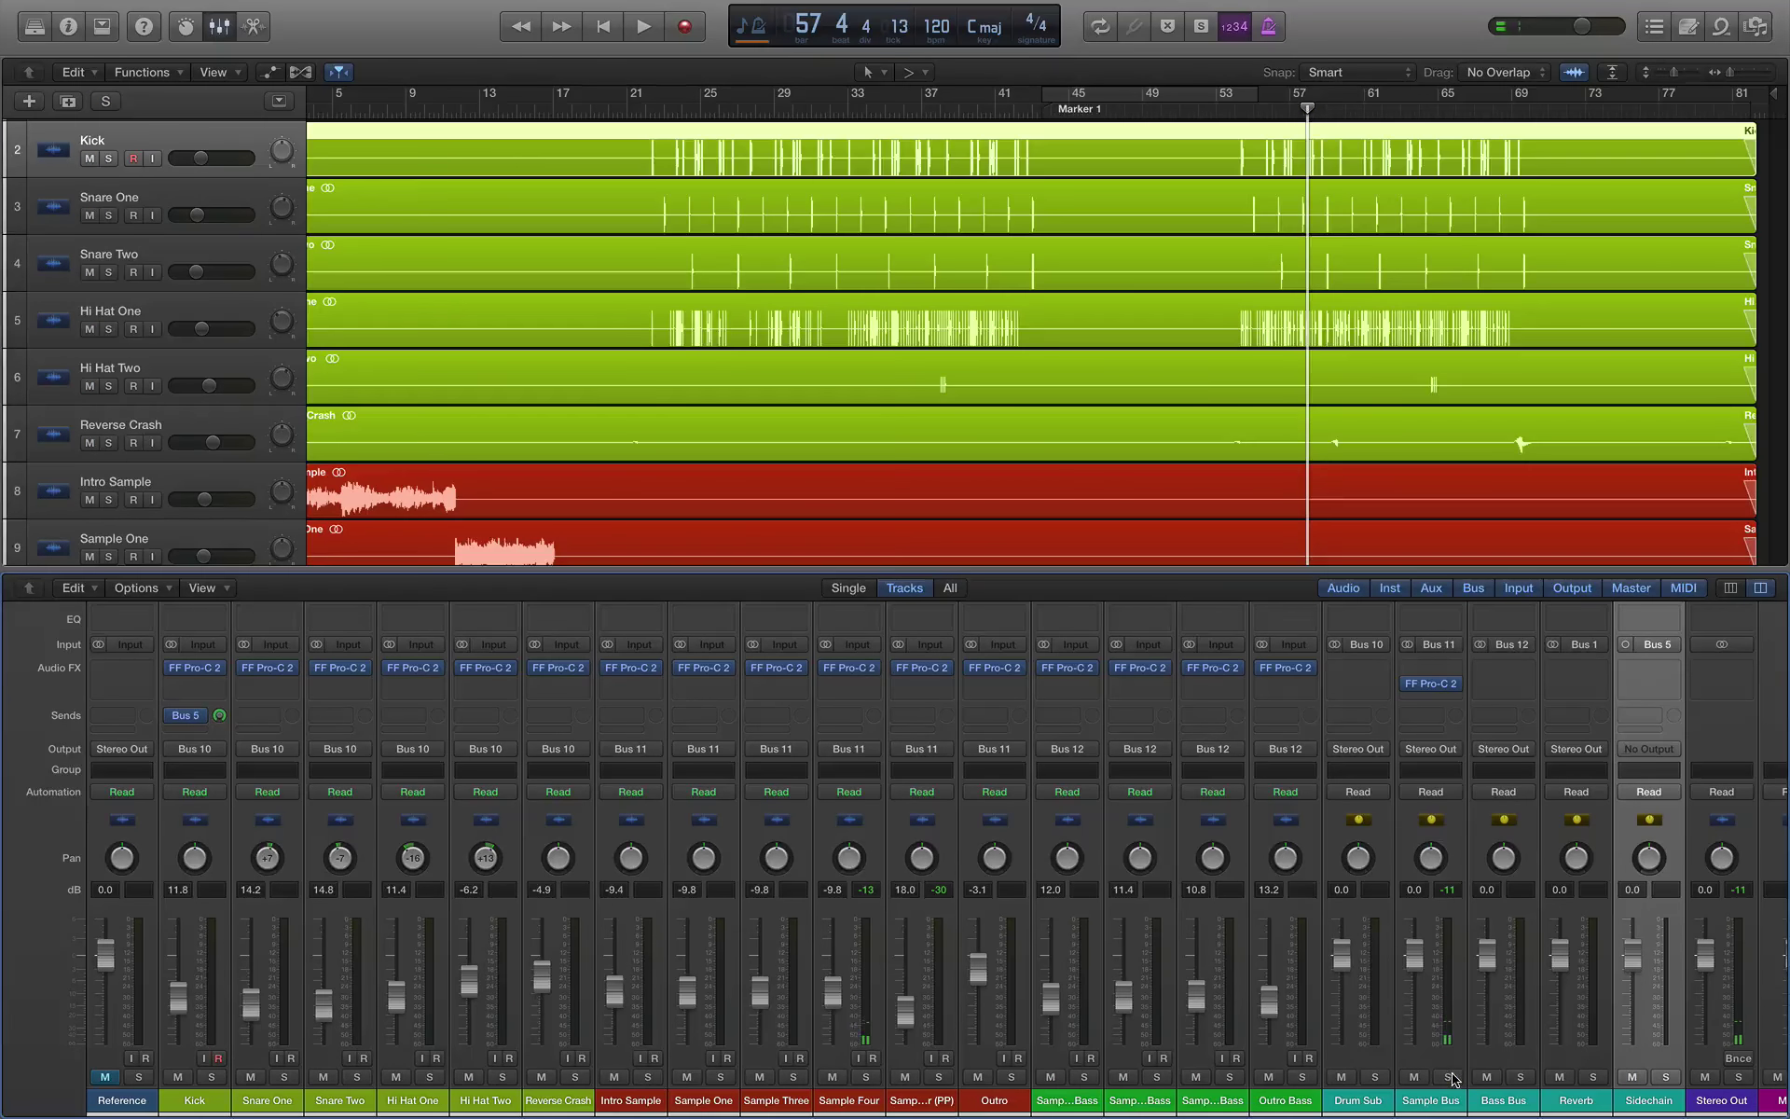
Step: Insert a stereo FF Pro-C 2 on the Bass Bus, set its side chain to Bus 5 and reposition the plug-in window
{"action": "scroll", "coordinate": [1188, 494], "scroll_direction": "down", "scroll_amount": 3}
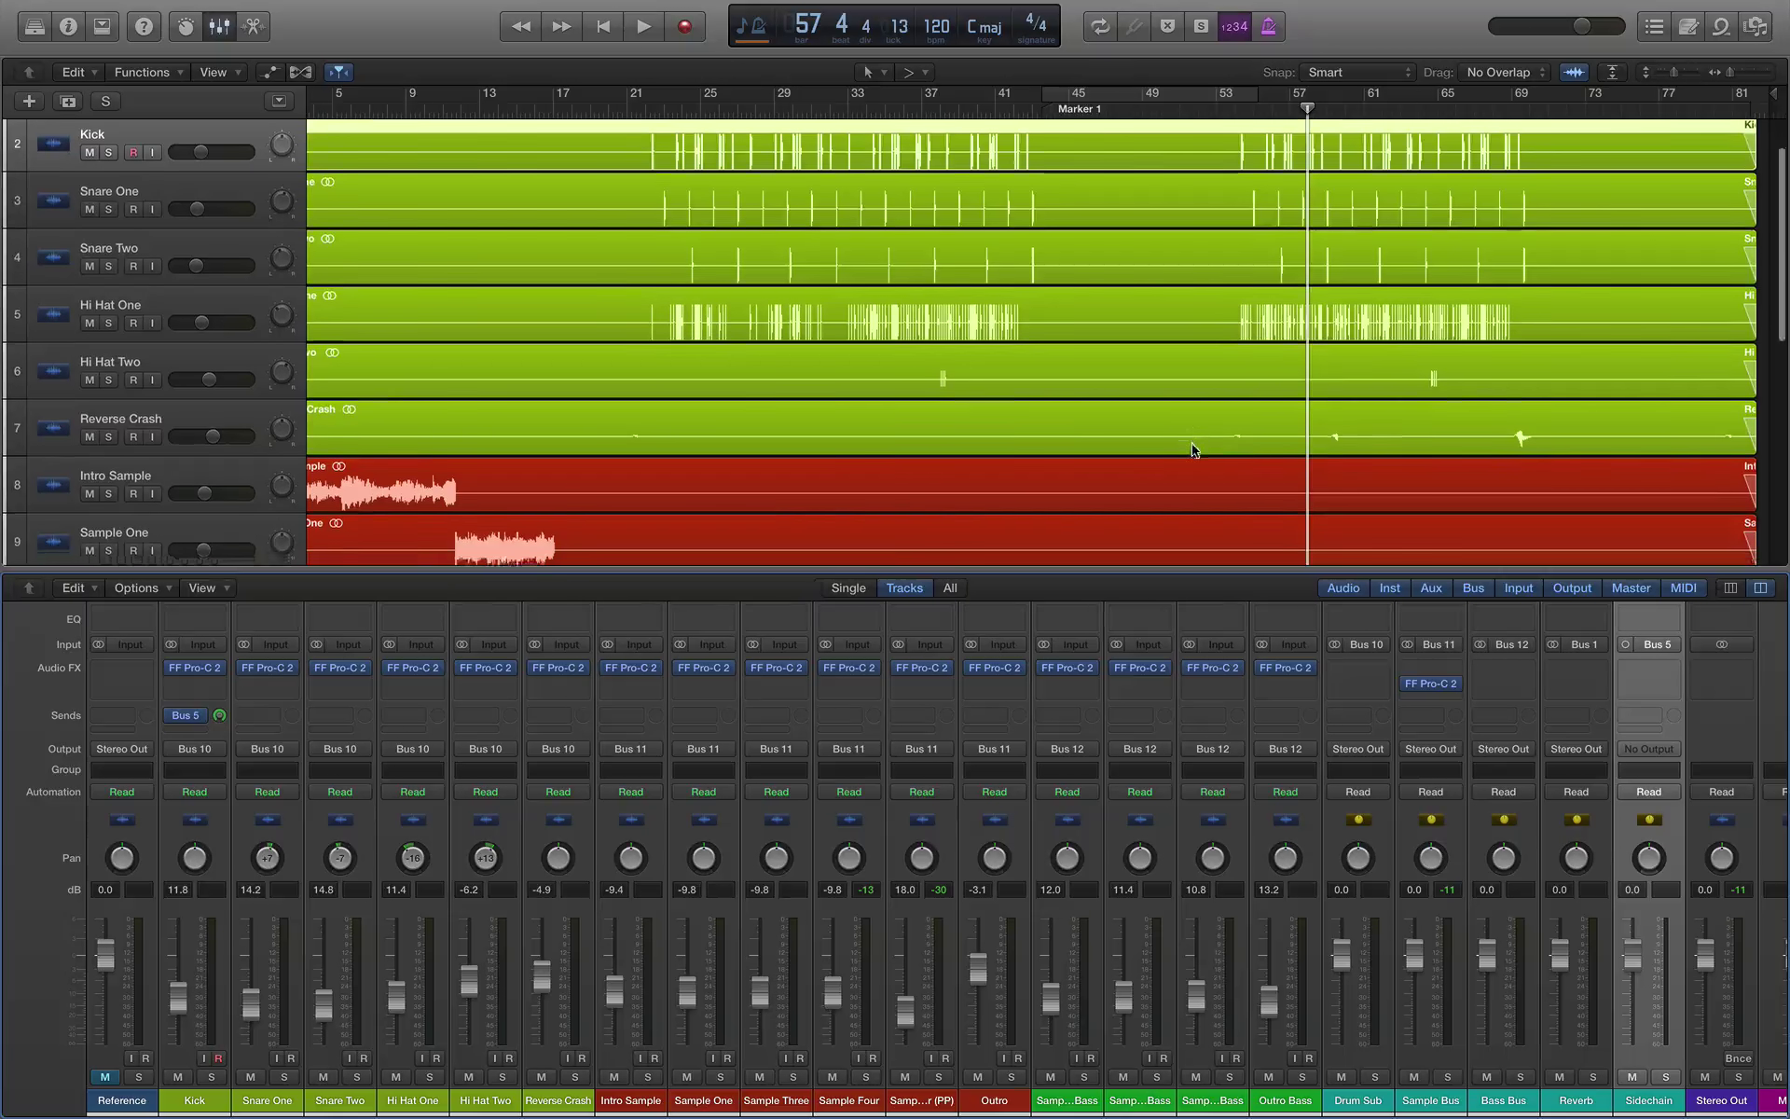
{"action": "scroll", "coordinate": [1194, 451], "scroll_direction": "down", "scroll_amount": 1}
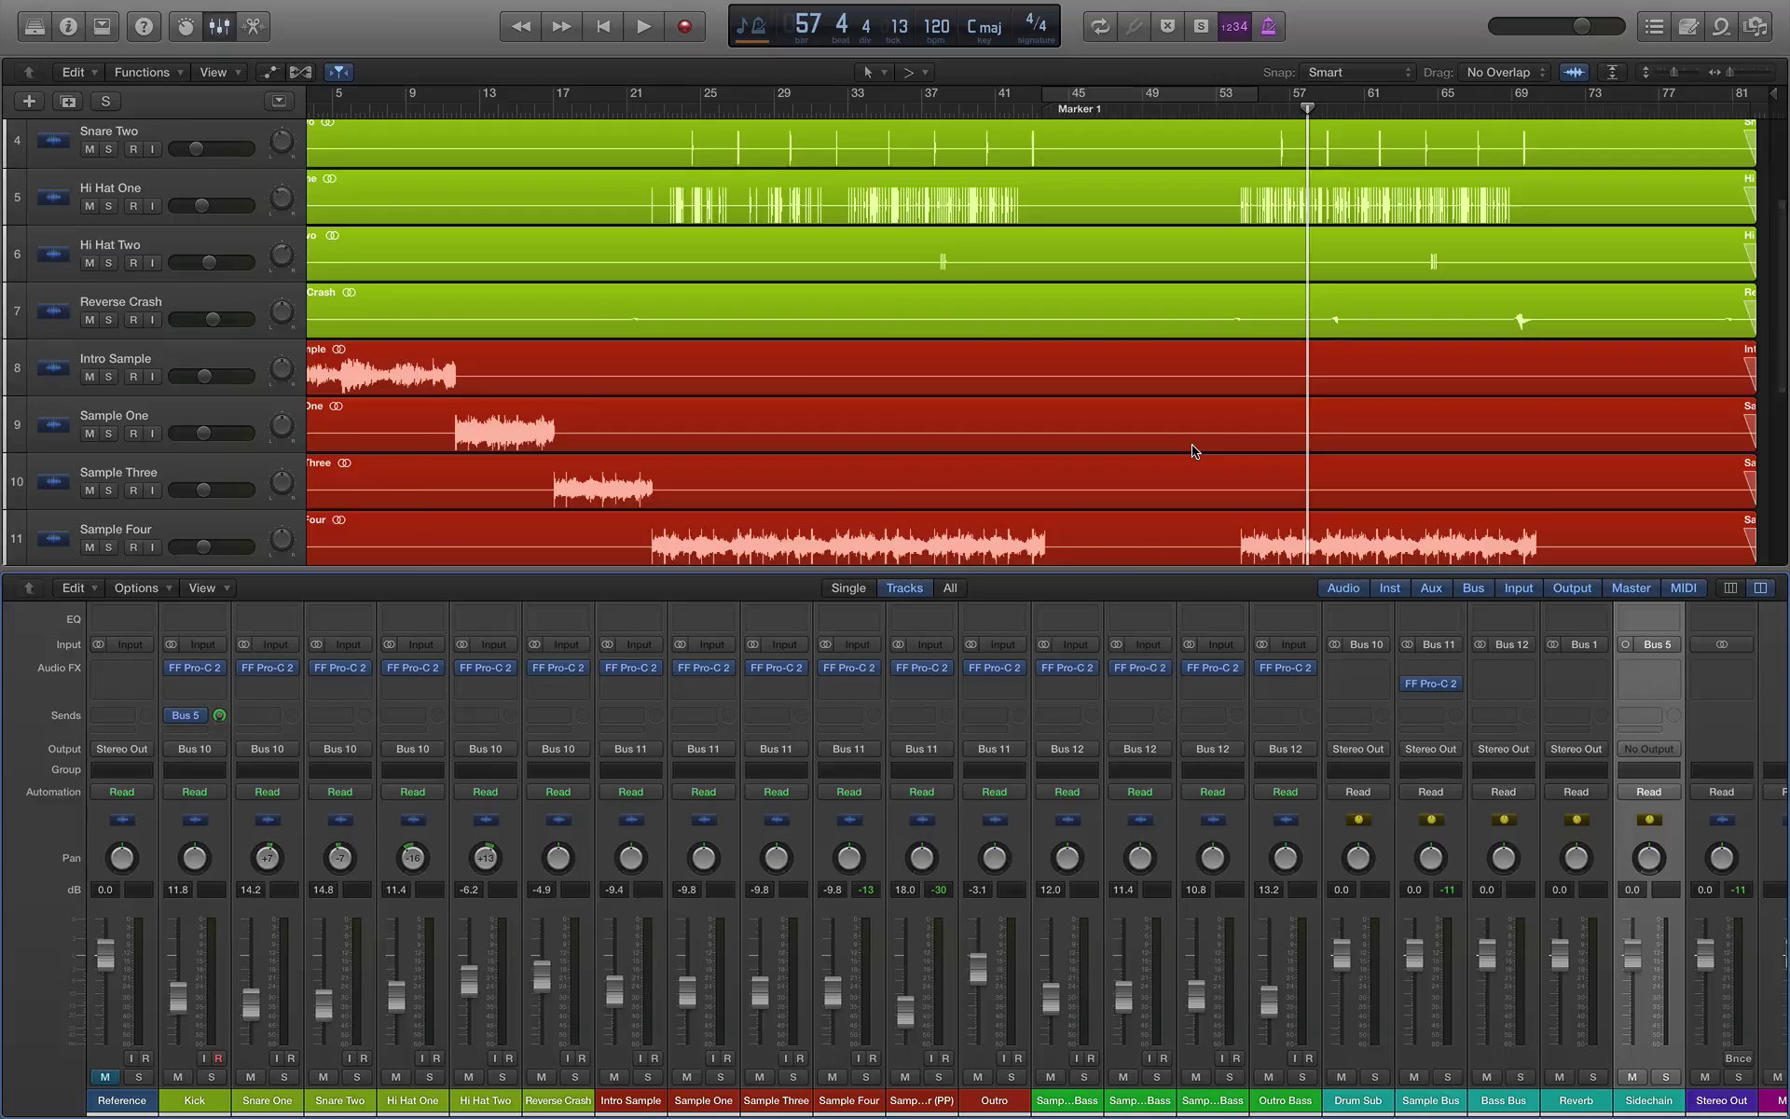
{"action": "scroll", "coordinate": [1378, 650], "scroll_direction": "down", "scroll_amount": 1}
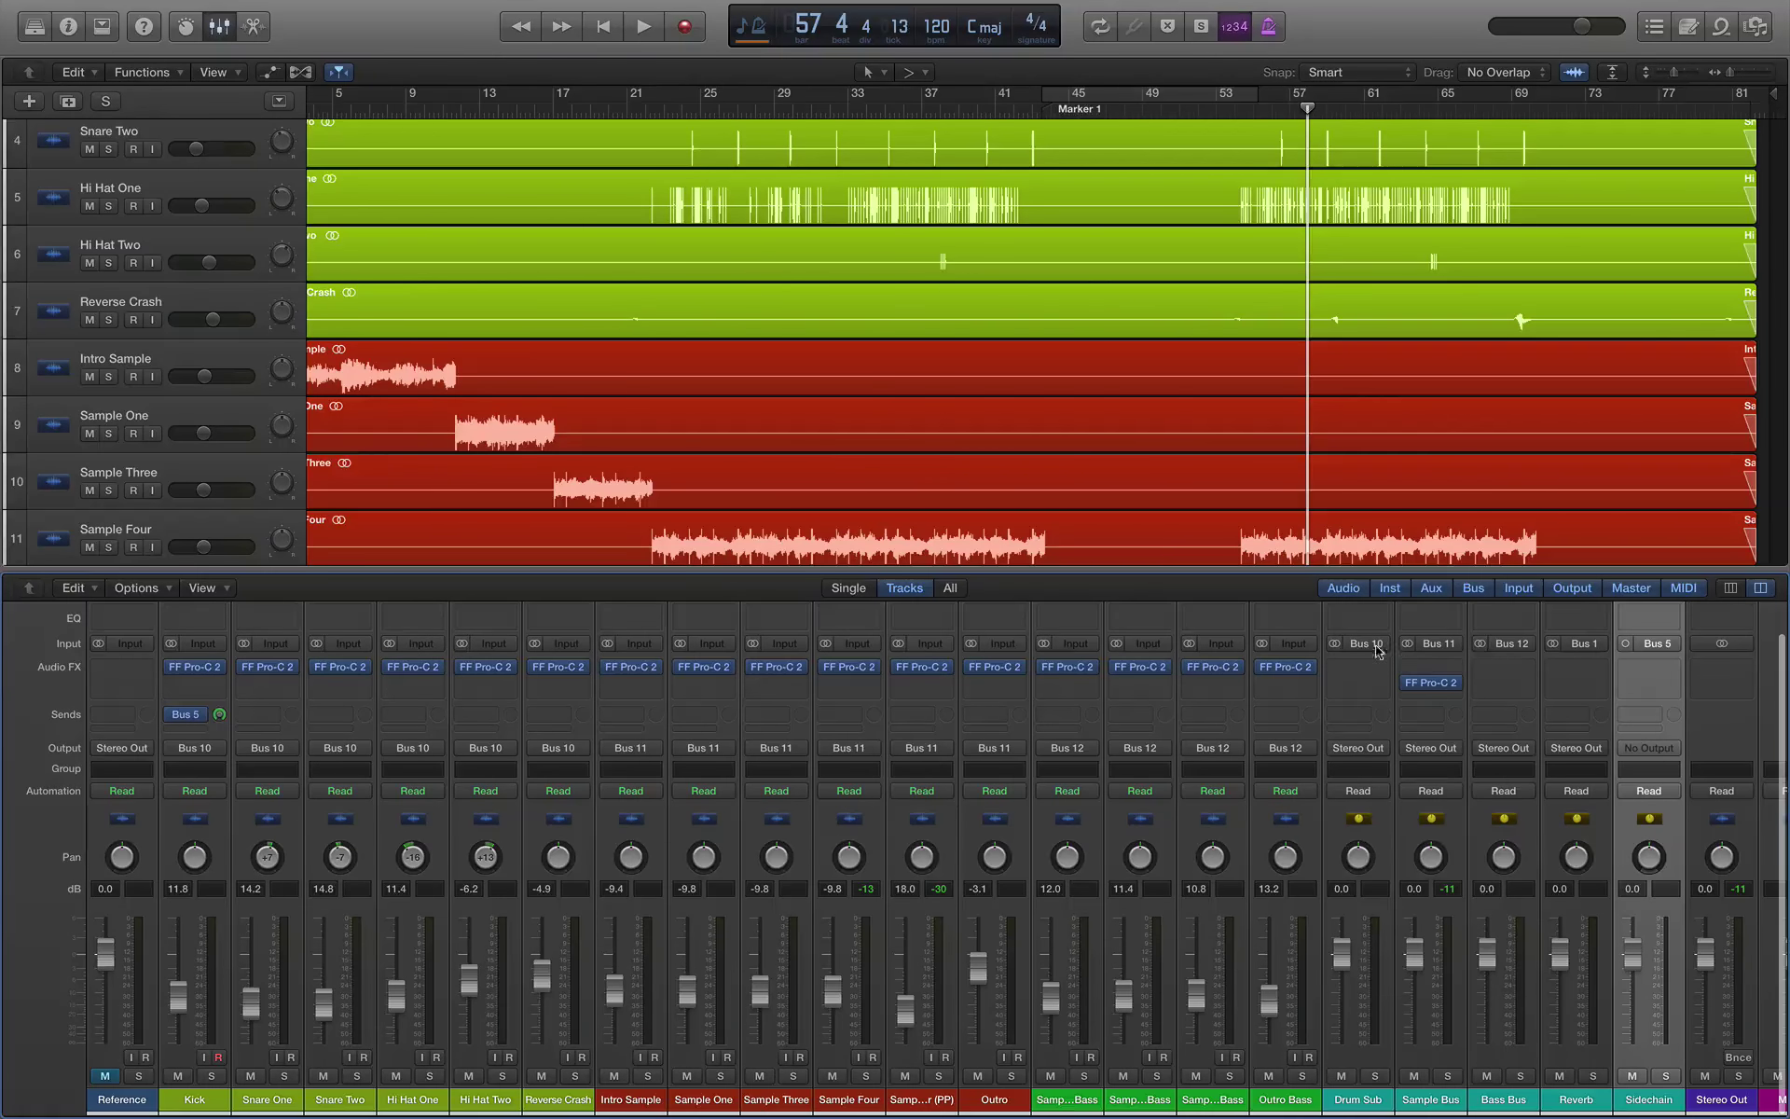
{"action": "left_click", "coordinate": [1492, 689]}
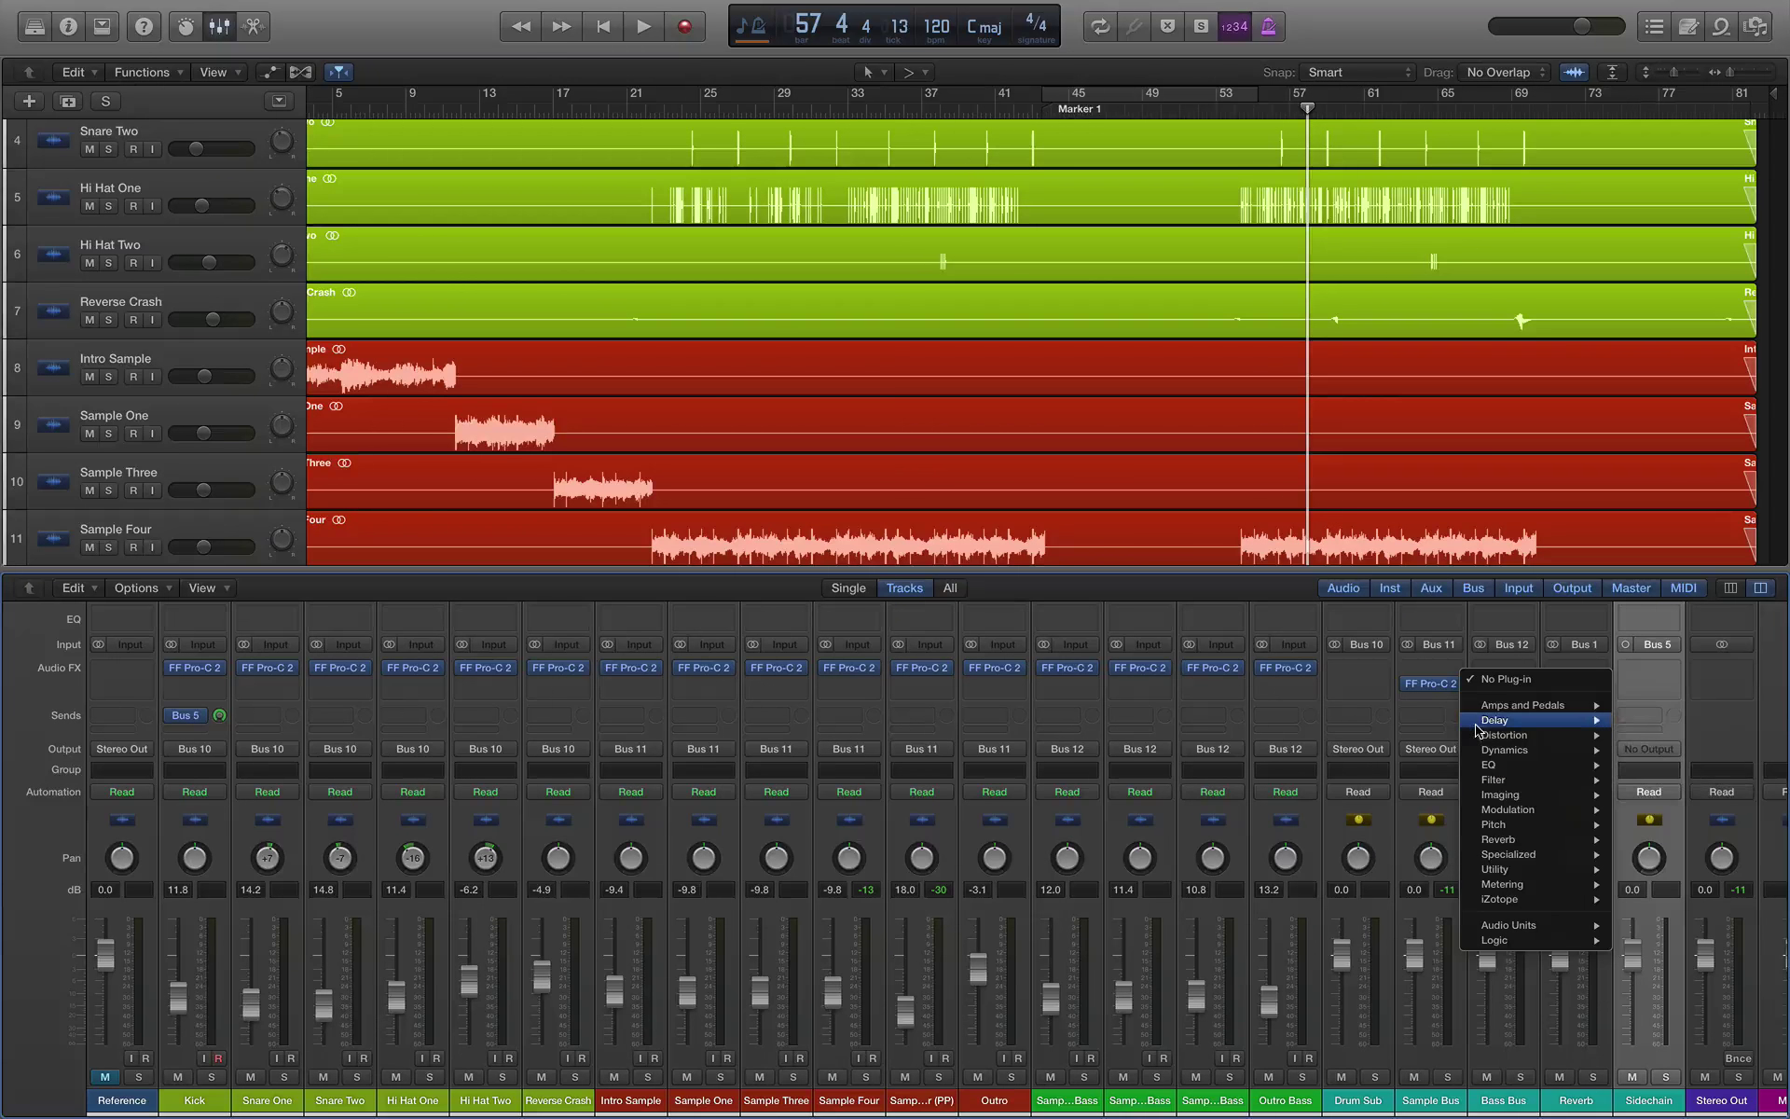
{"action": "mouse_move", "coordinate": [1510, 752]}
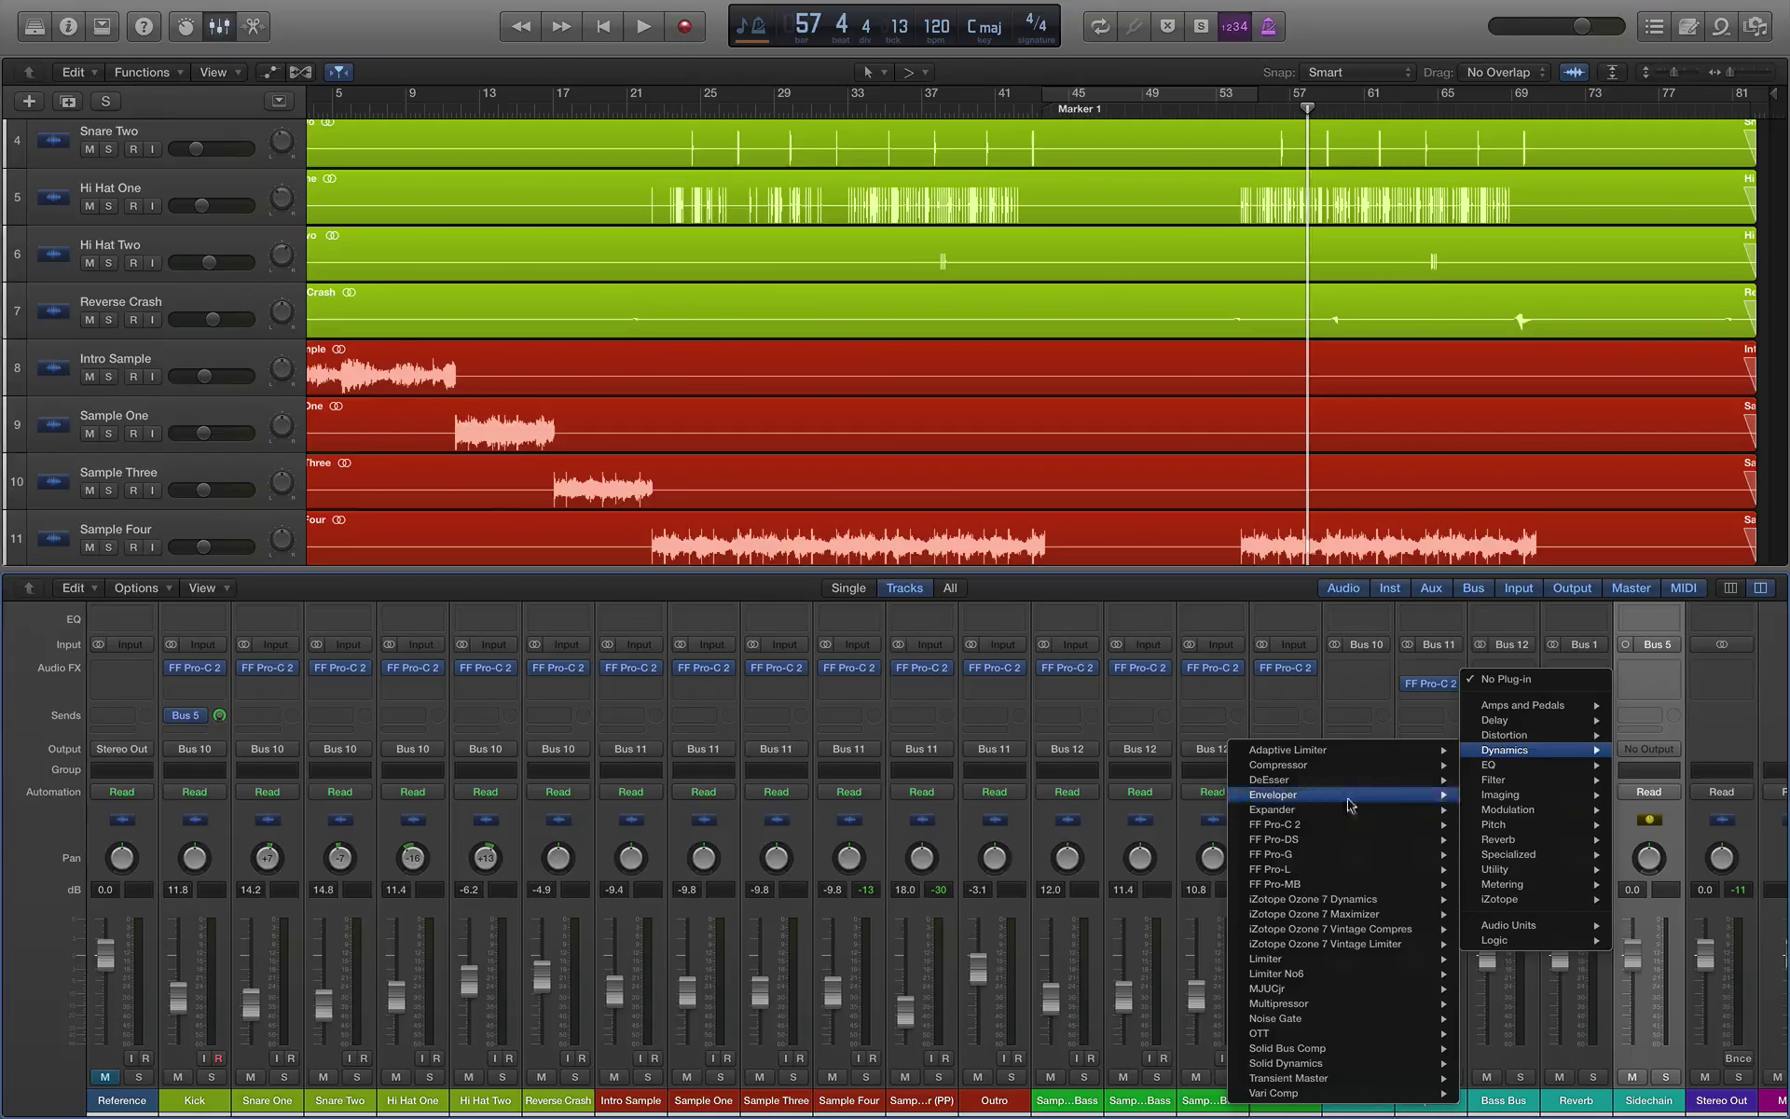
{"action": "mouse_move", "coordinate": [1303, 827]}
{"action": "left_click", "coordinate": [1195, 825]}
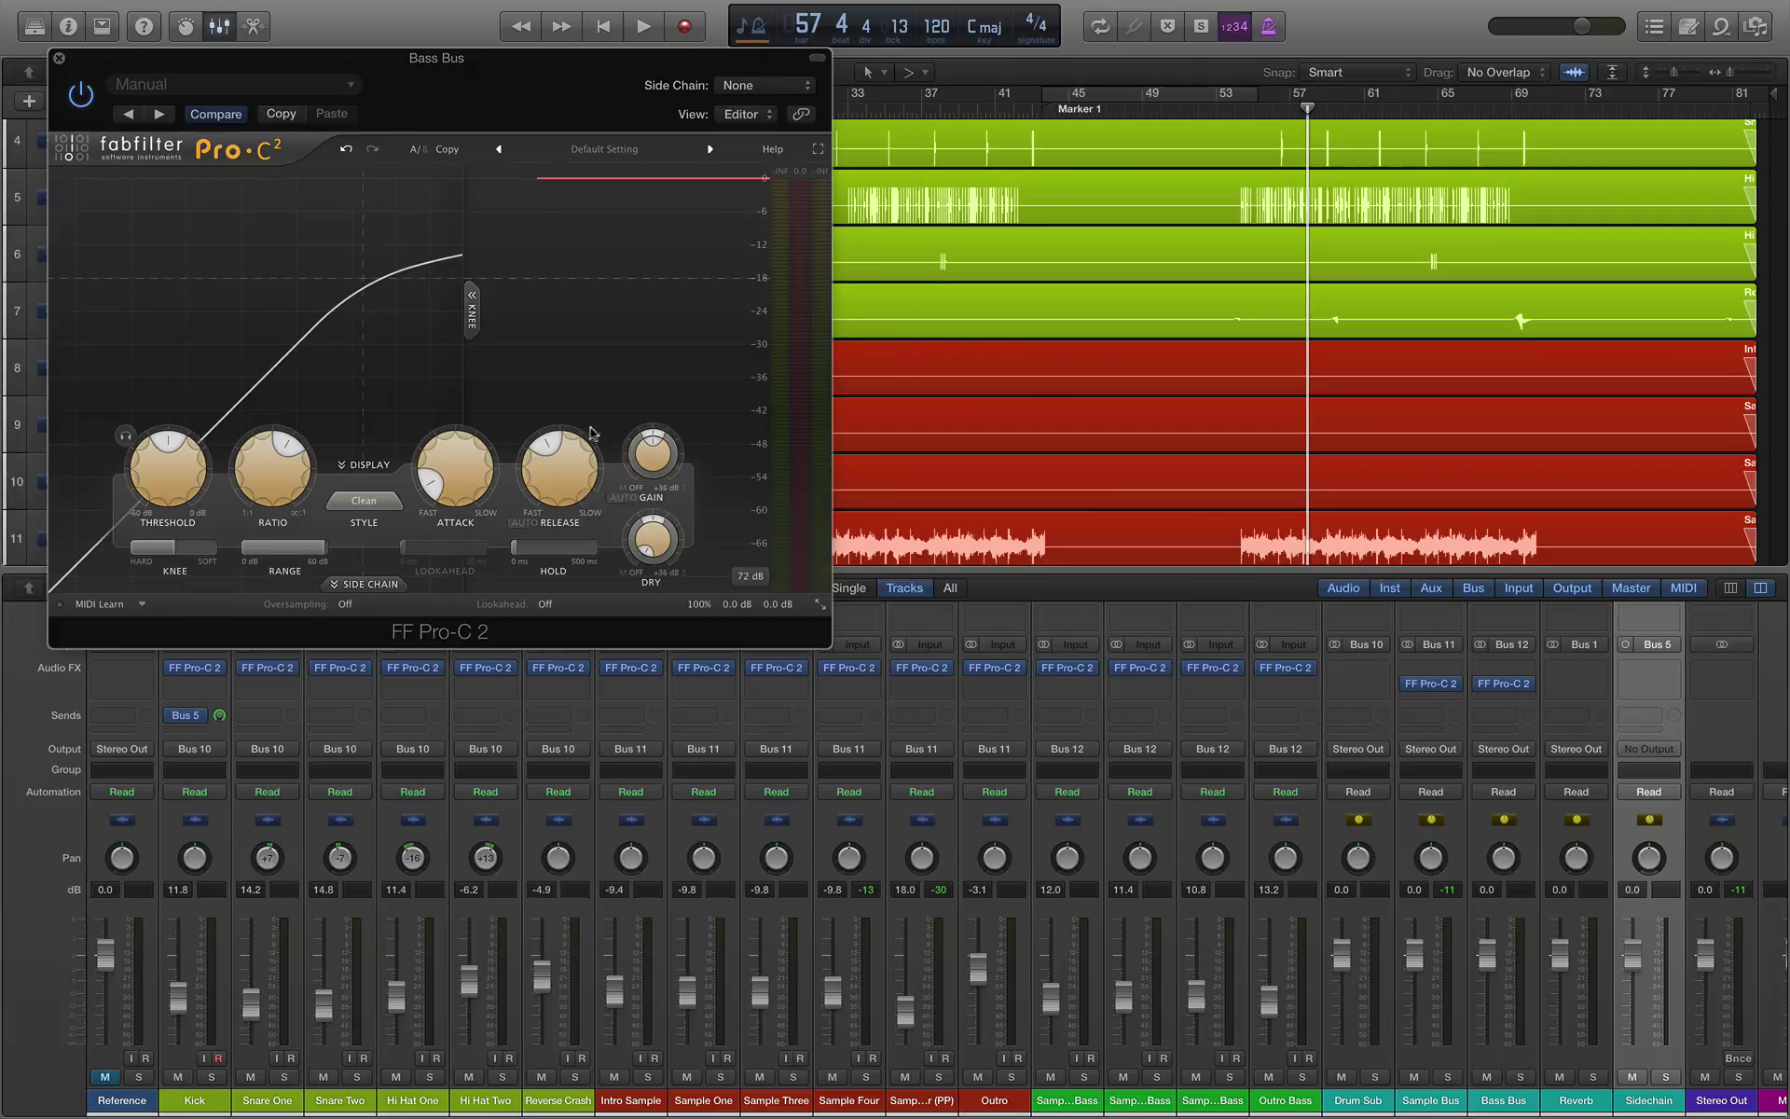
{"action": "left_click", "coordinate": [757, 85]}
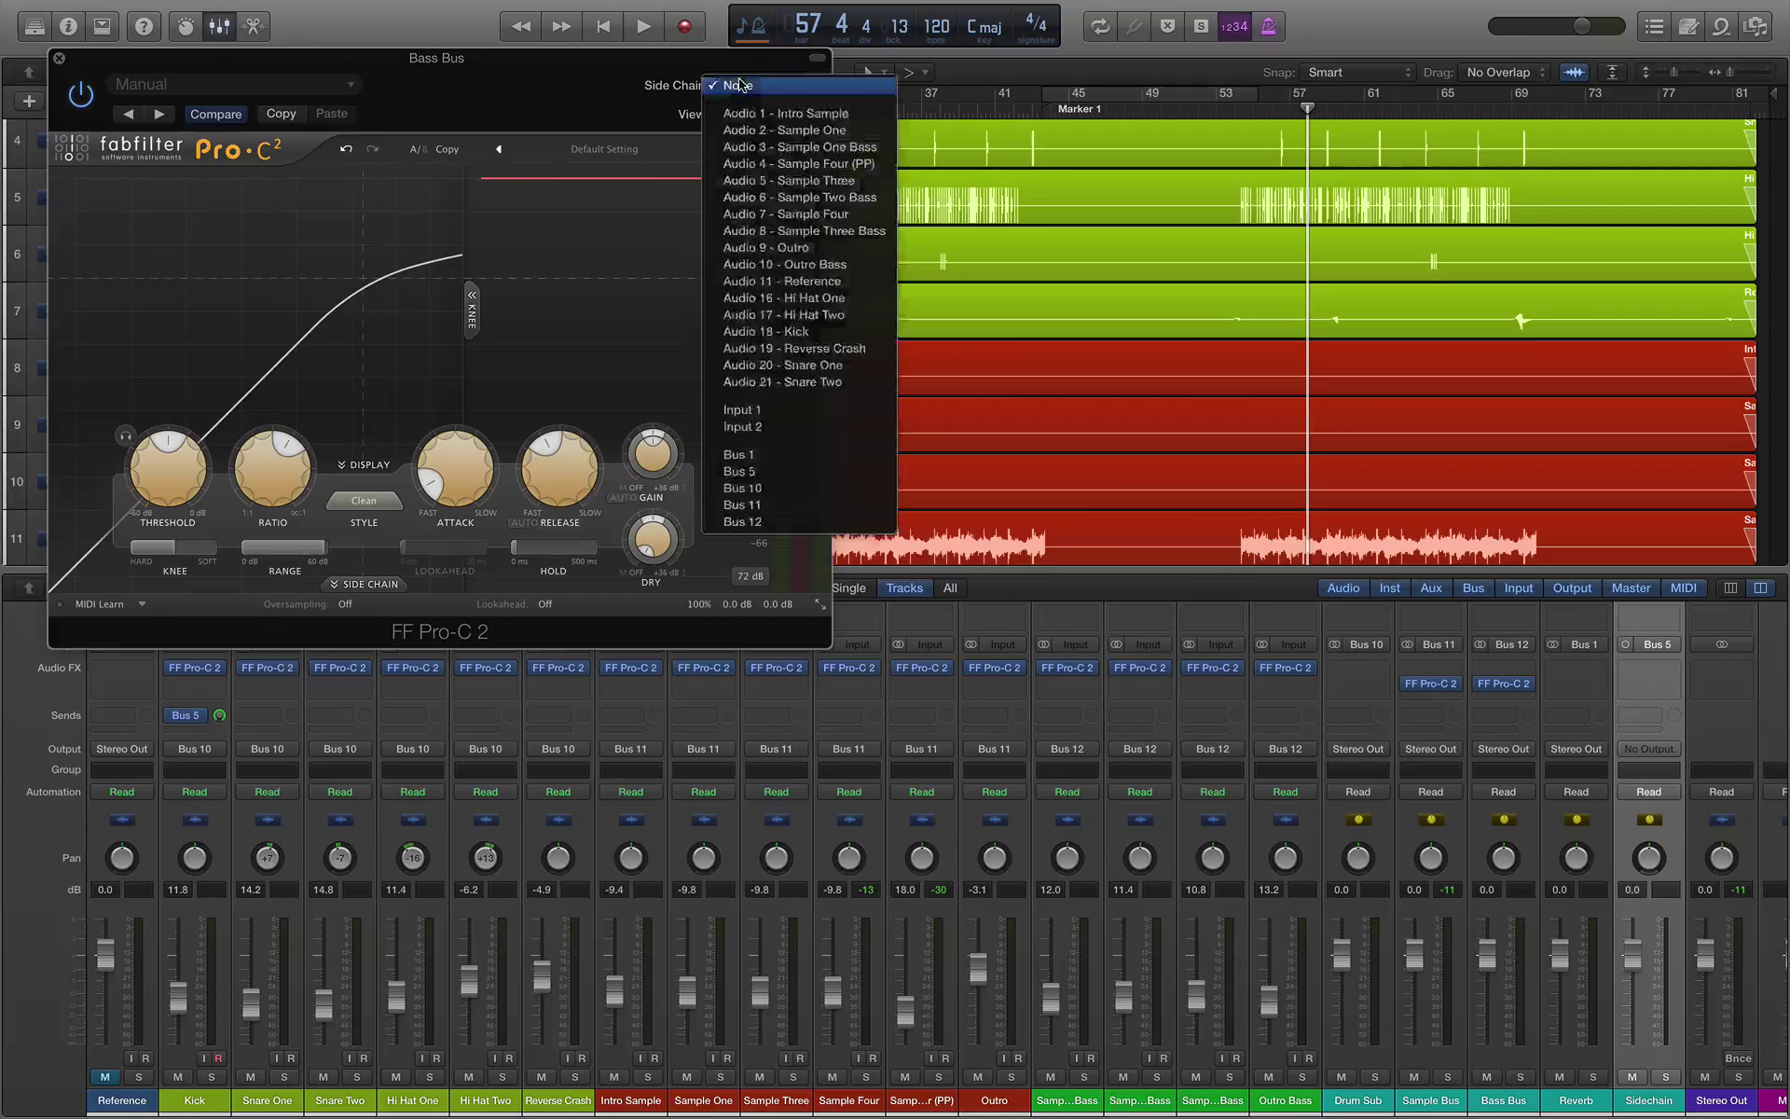
{"action": "left_click", "coordinate": [737, 471]}
{"action": "left_click_drag", "start_coordinate": [528, 101], "coordinate": [928, 140]}
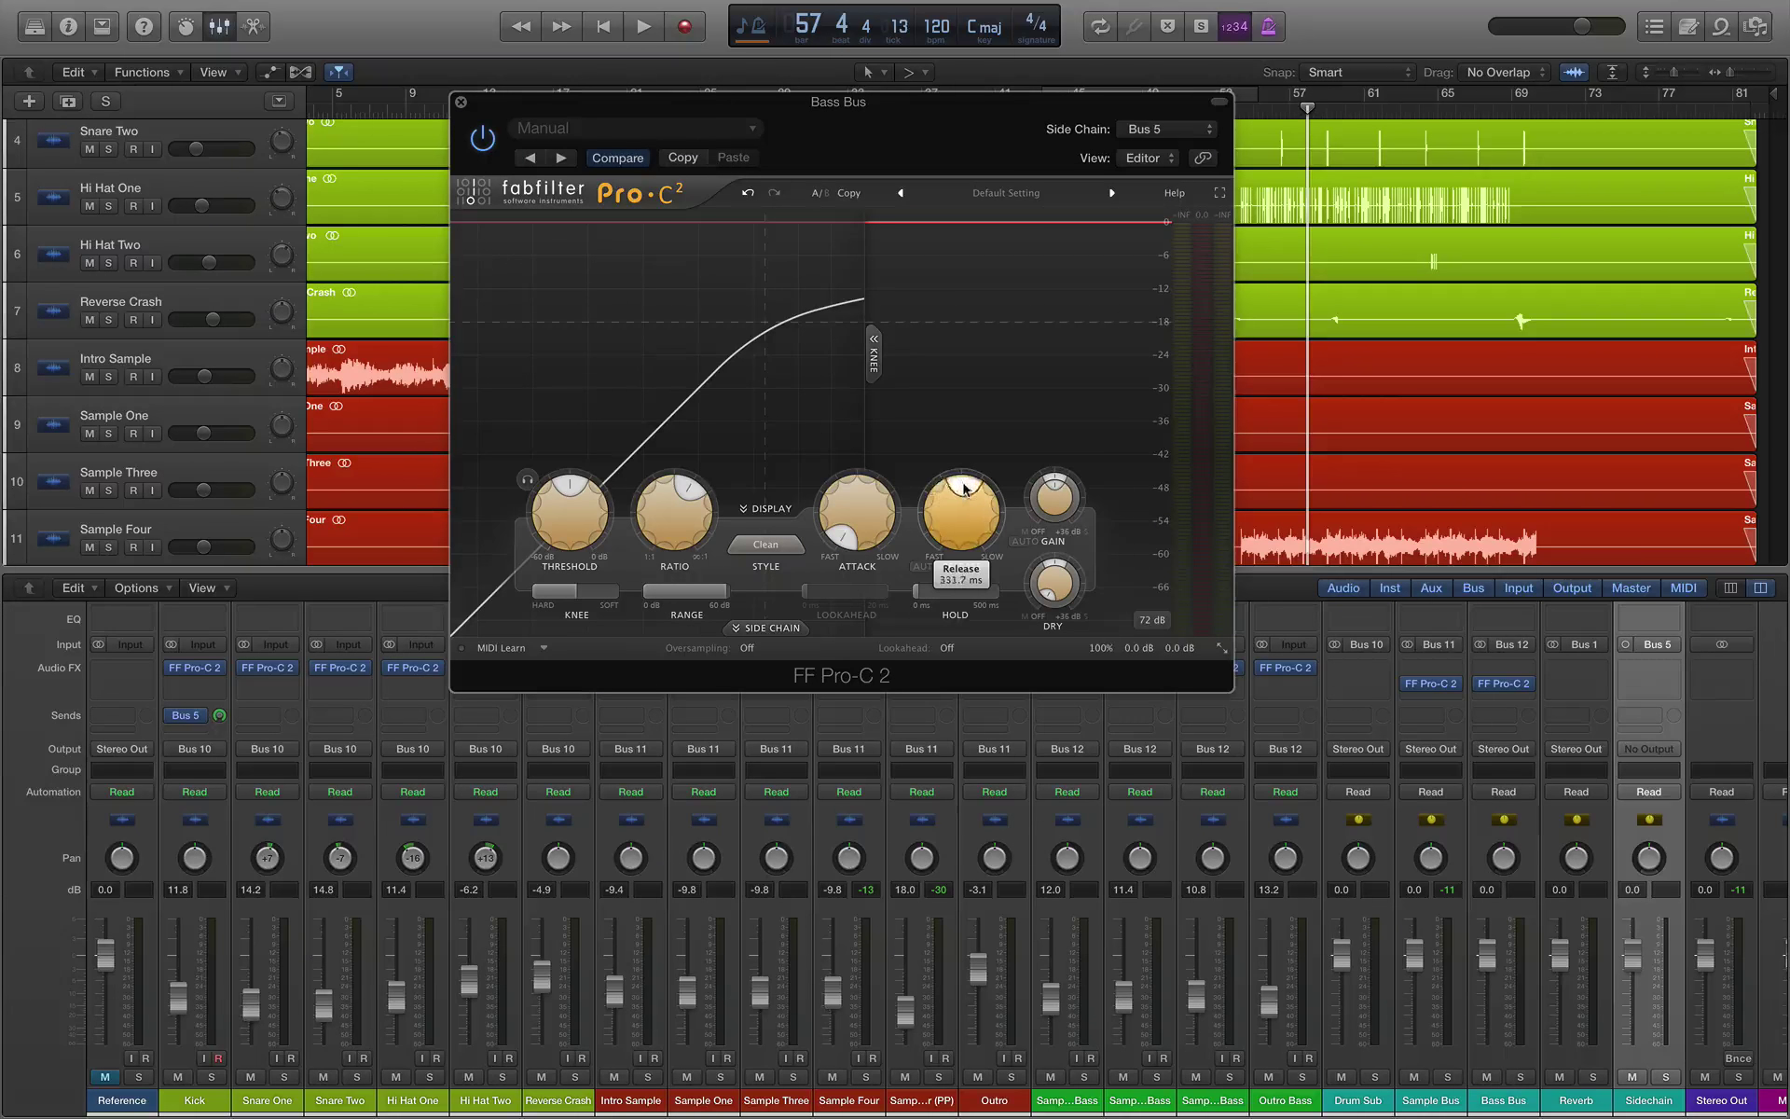
Step: Shorten the Bass Bus compressor's release, make its knee hard and play the mix briefly to check the compression
{"action": "left_click_drag", "start_coordinate": [964, 488], "coordinate": [936, 512]}
{"action": "mouse_move", "coordinate": [579, 512]}
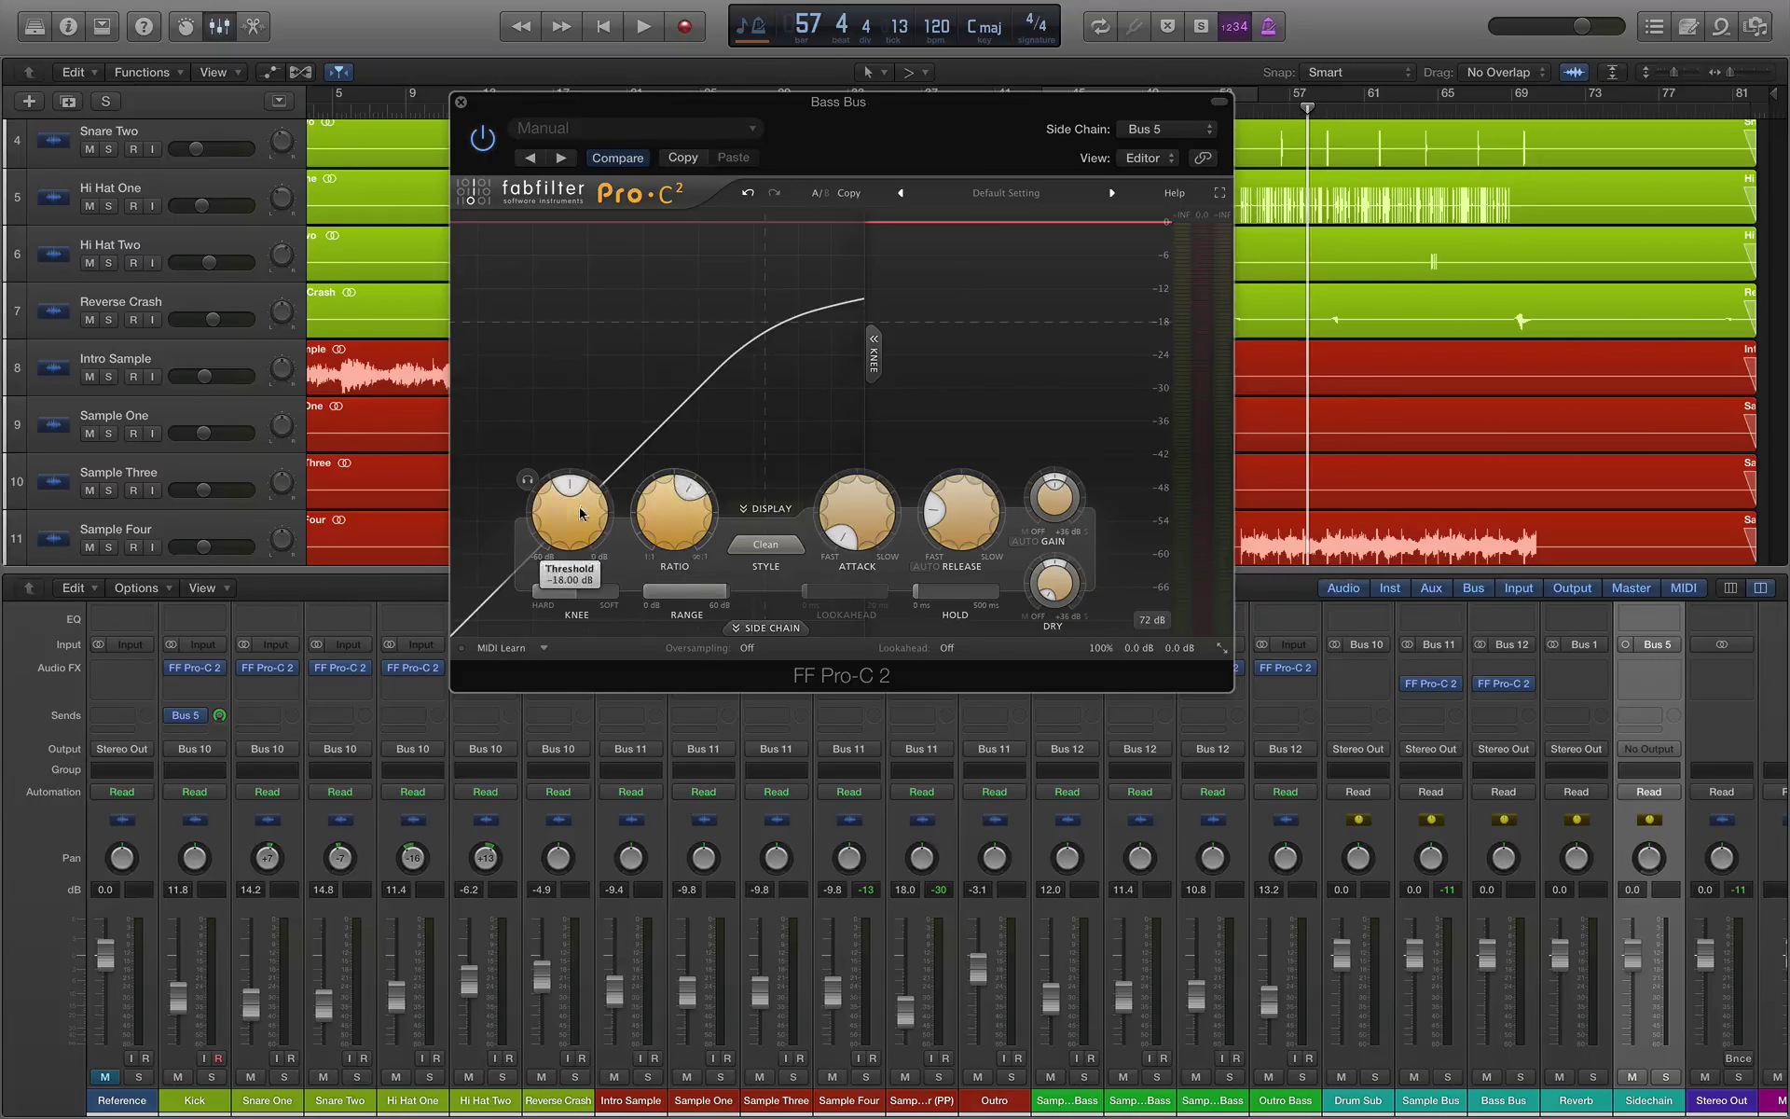
{"action": "mouse_move", "coordinate": [582, 597]}
{"action": "left_click_drag", "start_coordinate": [566, 600], "coordinate": [524, 601]}
{"action": "mouse_move", "coordinate": [584, 480]}
{"action": "key", "text": "space"}
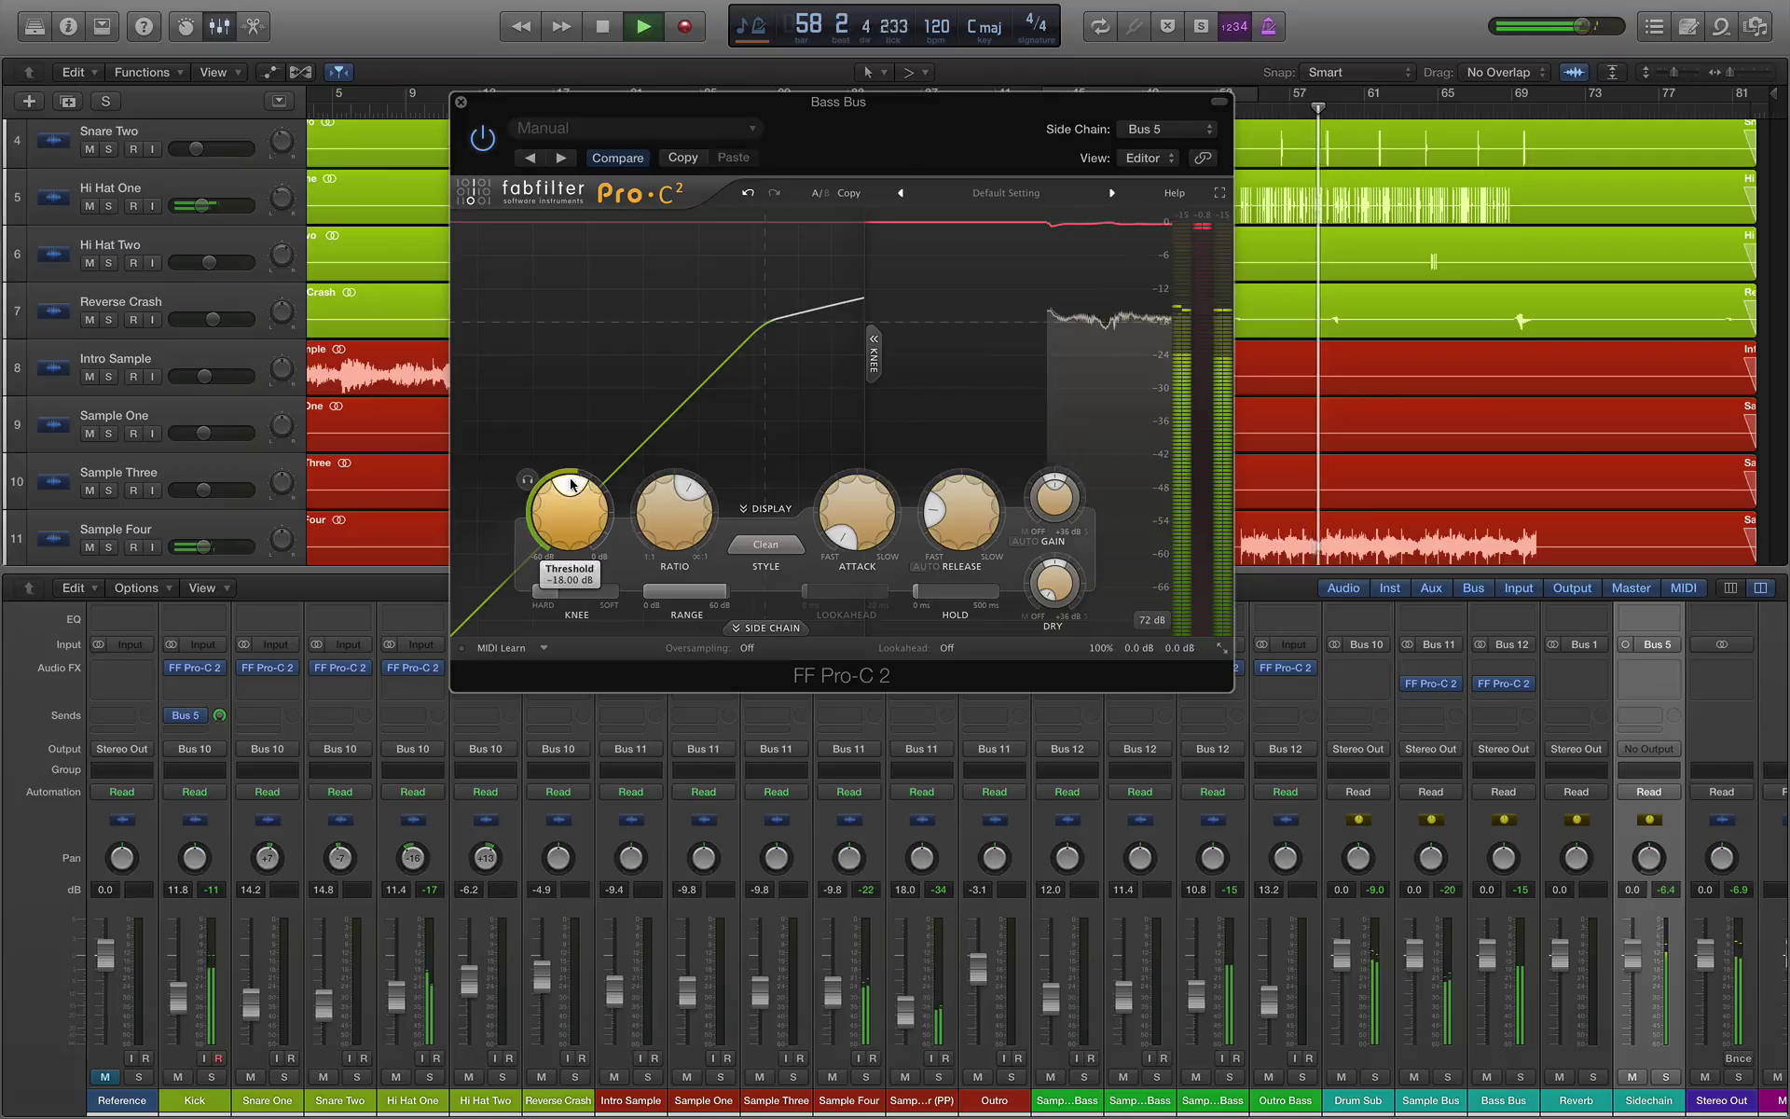
{"action": "key", "text": "space"}
{"action": "mouse_move", "coordinate": [1033, 508]}
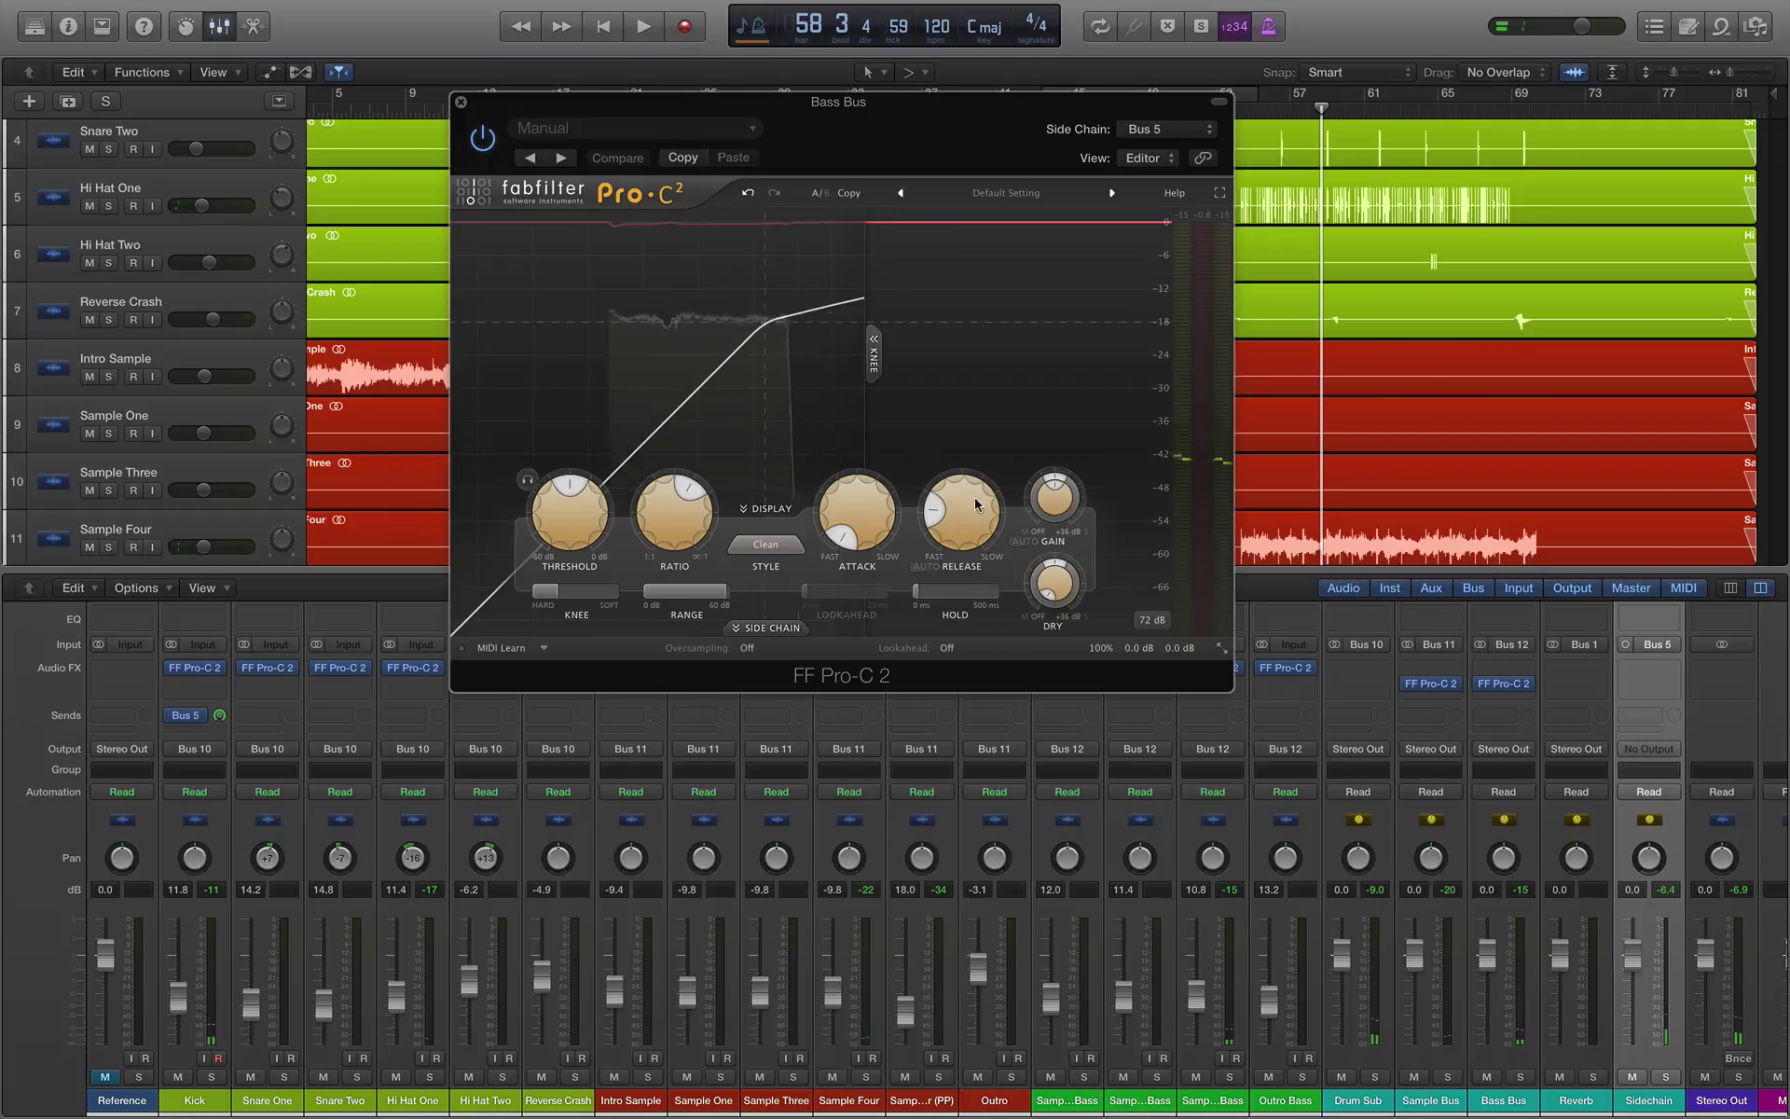
Step: Lower the Bass Bus compressor's threshold to about -26 dB while listening to the mix
{"action": "scroll", "coordinate": [570, 492], "scroll_direction": "down", "scroll_amount": 2}
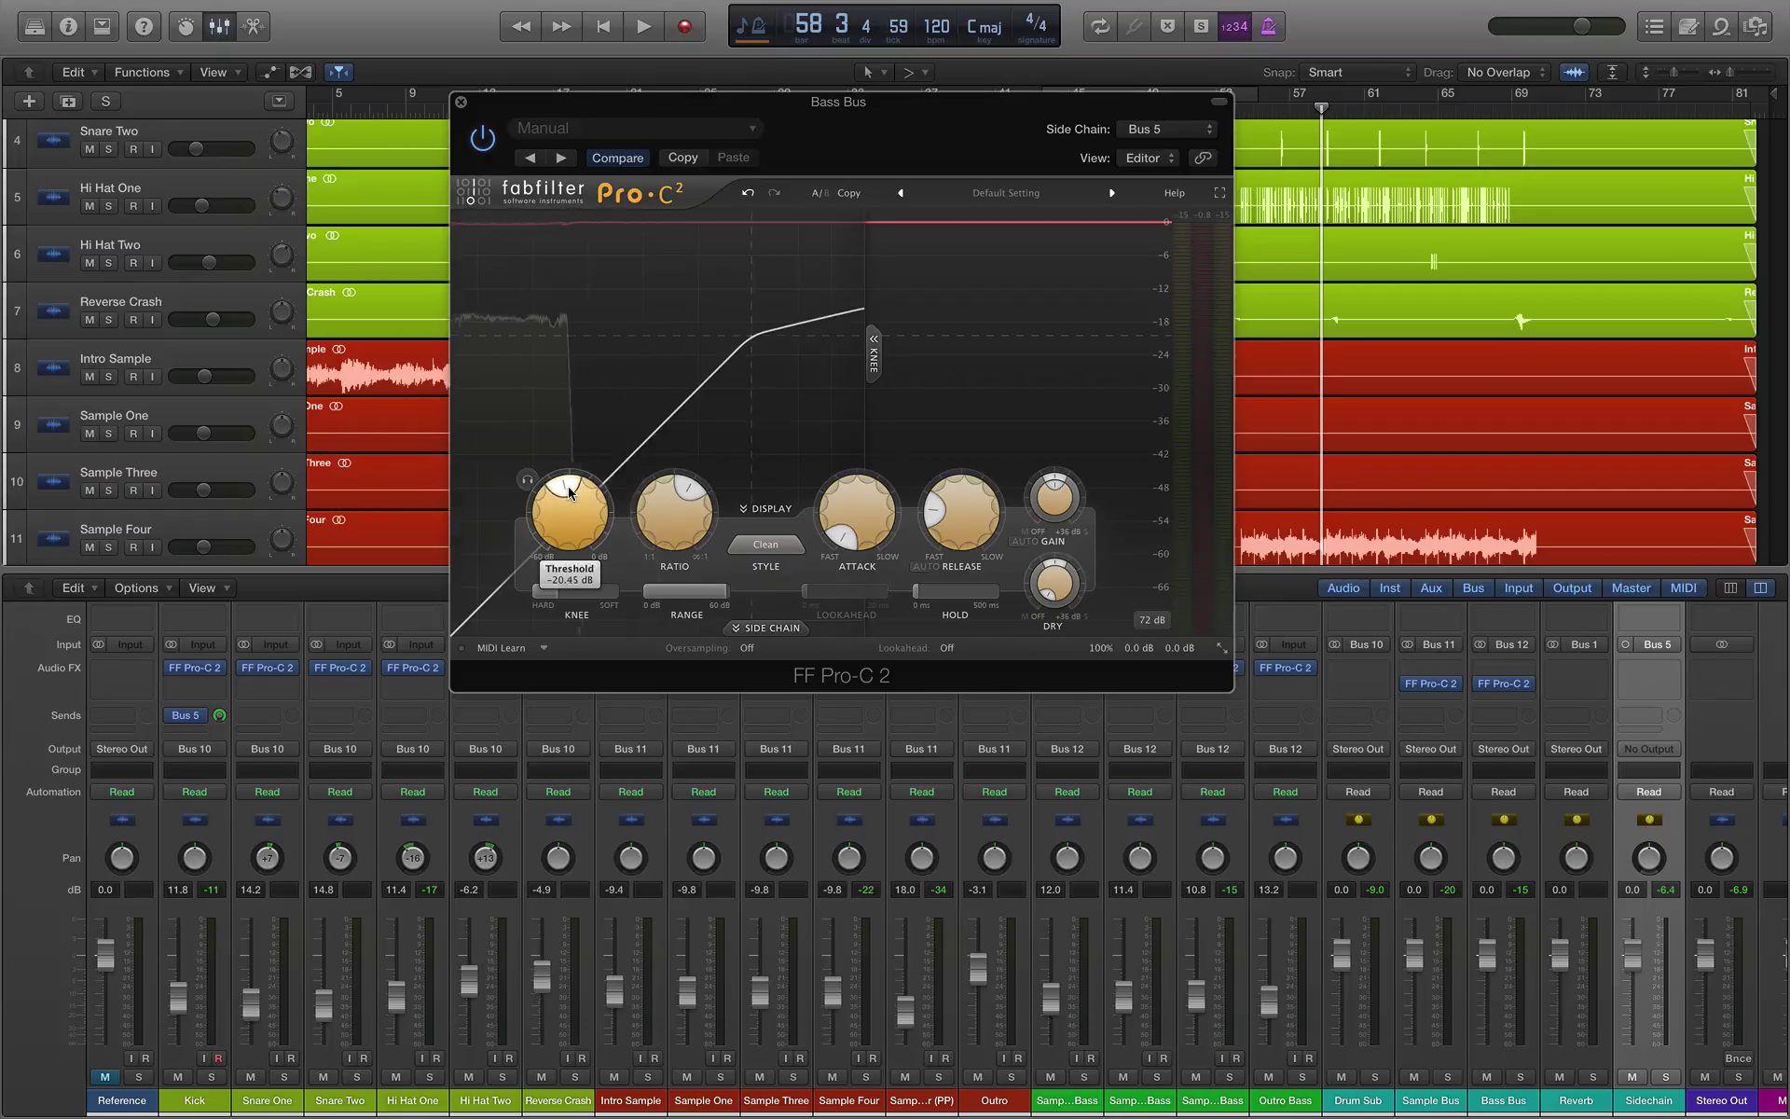
{"action": "key", "text": "space"}
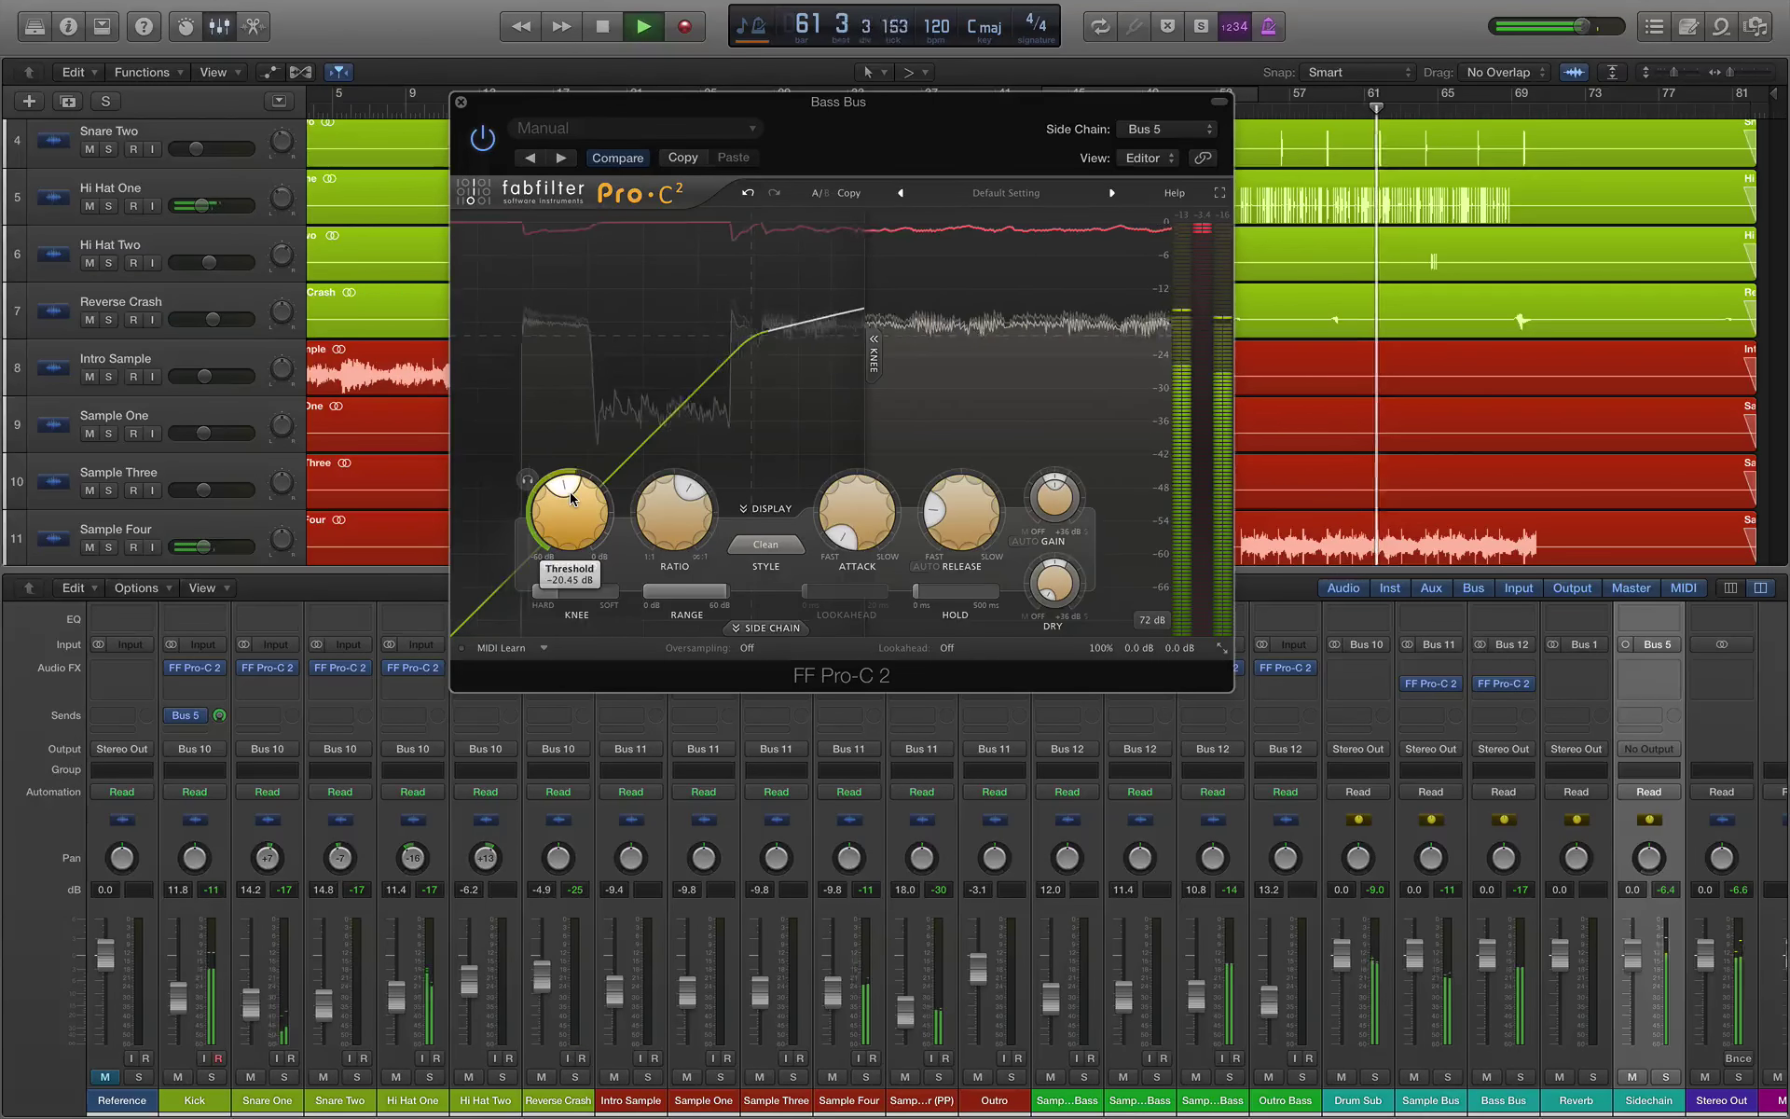
{"action": "left_click_drag", "start_coordinate": [571, 497], "coordinate": [572, 522]}
{"action": "key", "text": "space"}
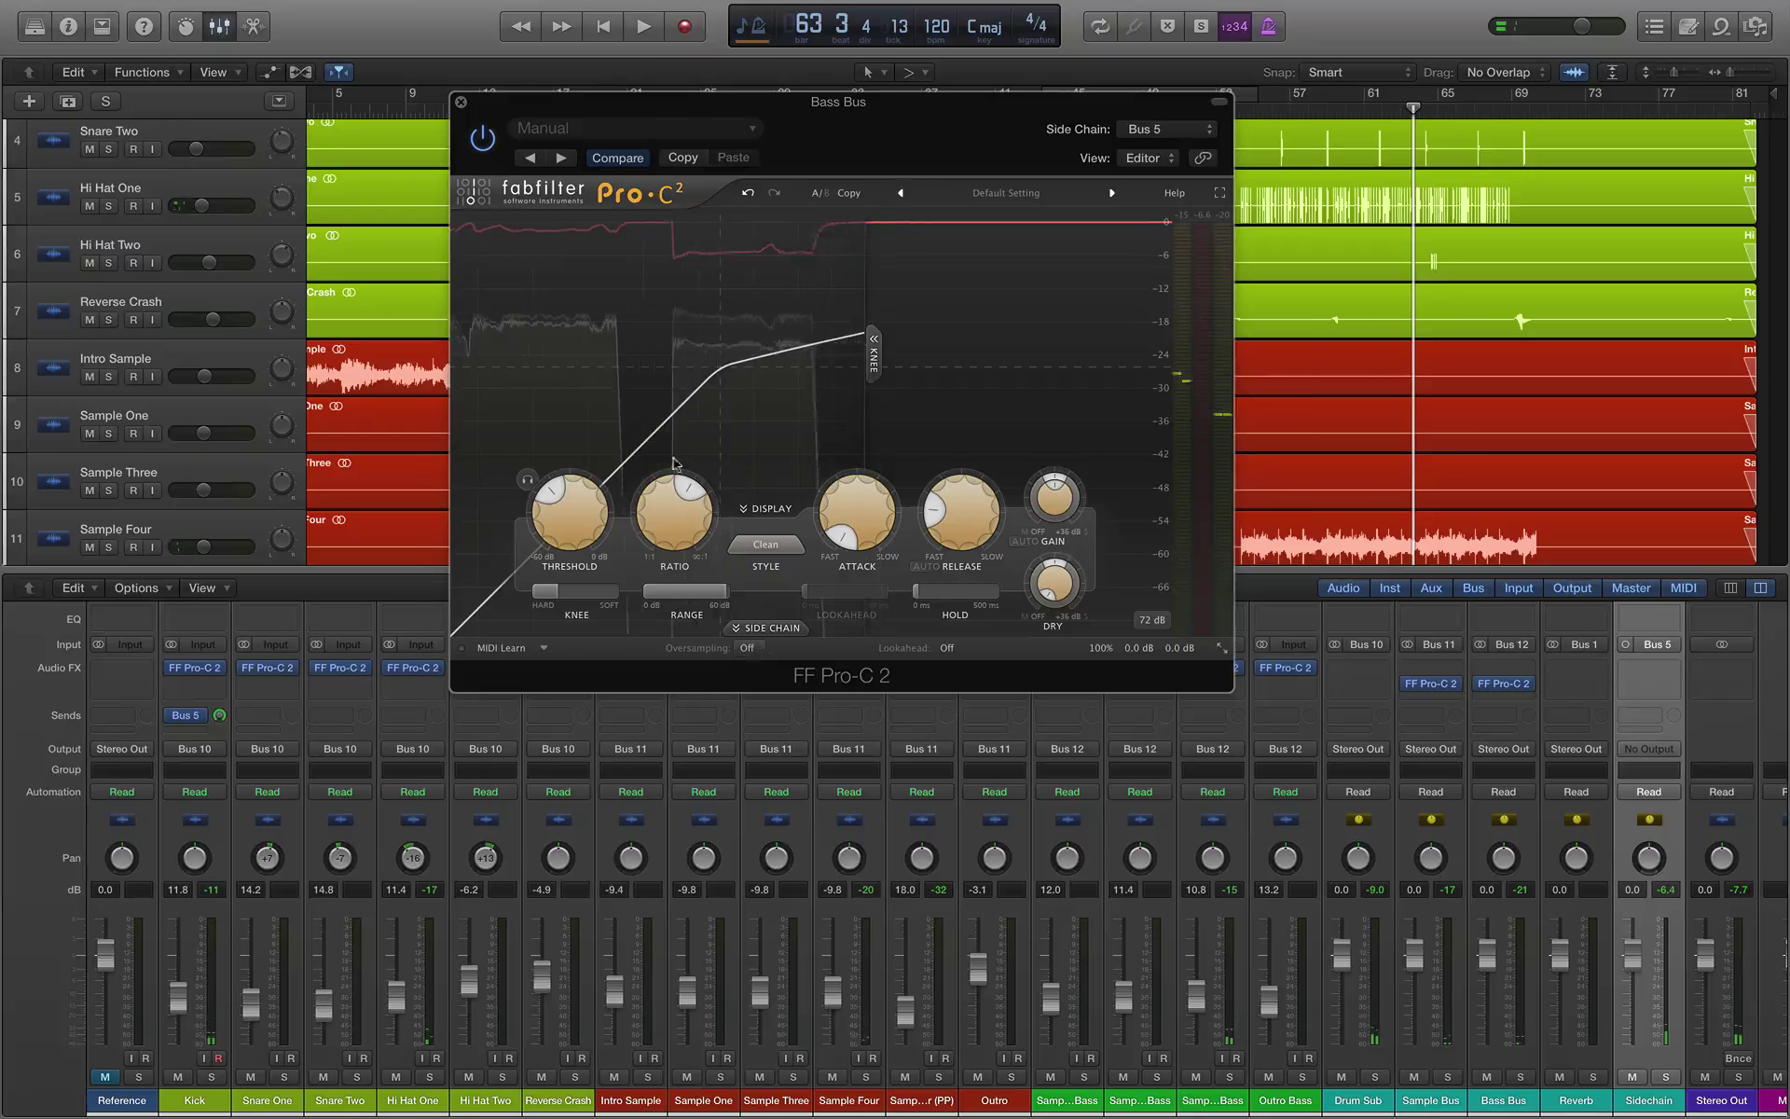
Step: Check that the Bass Bus compressor's side chain uses Bus 5, and reopen the plug-in window
{"action": "left_click", "coordinate": [1179, 131]}
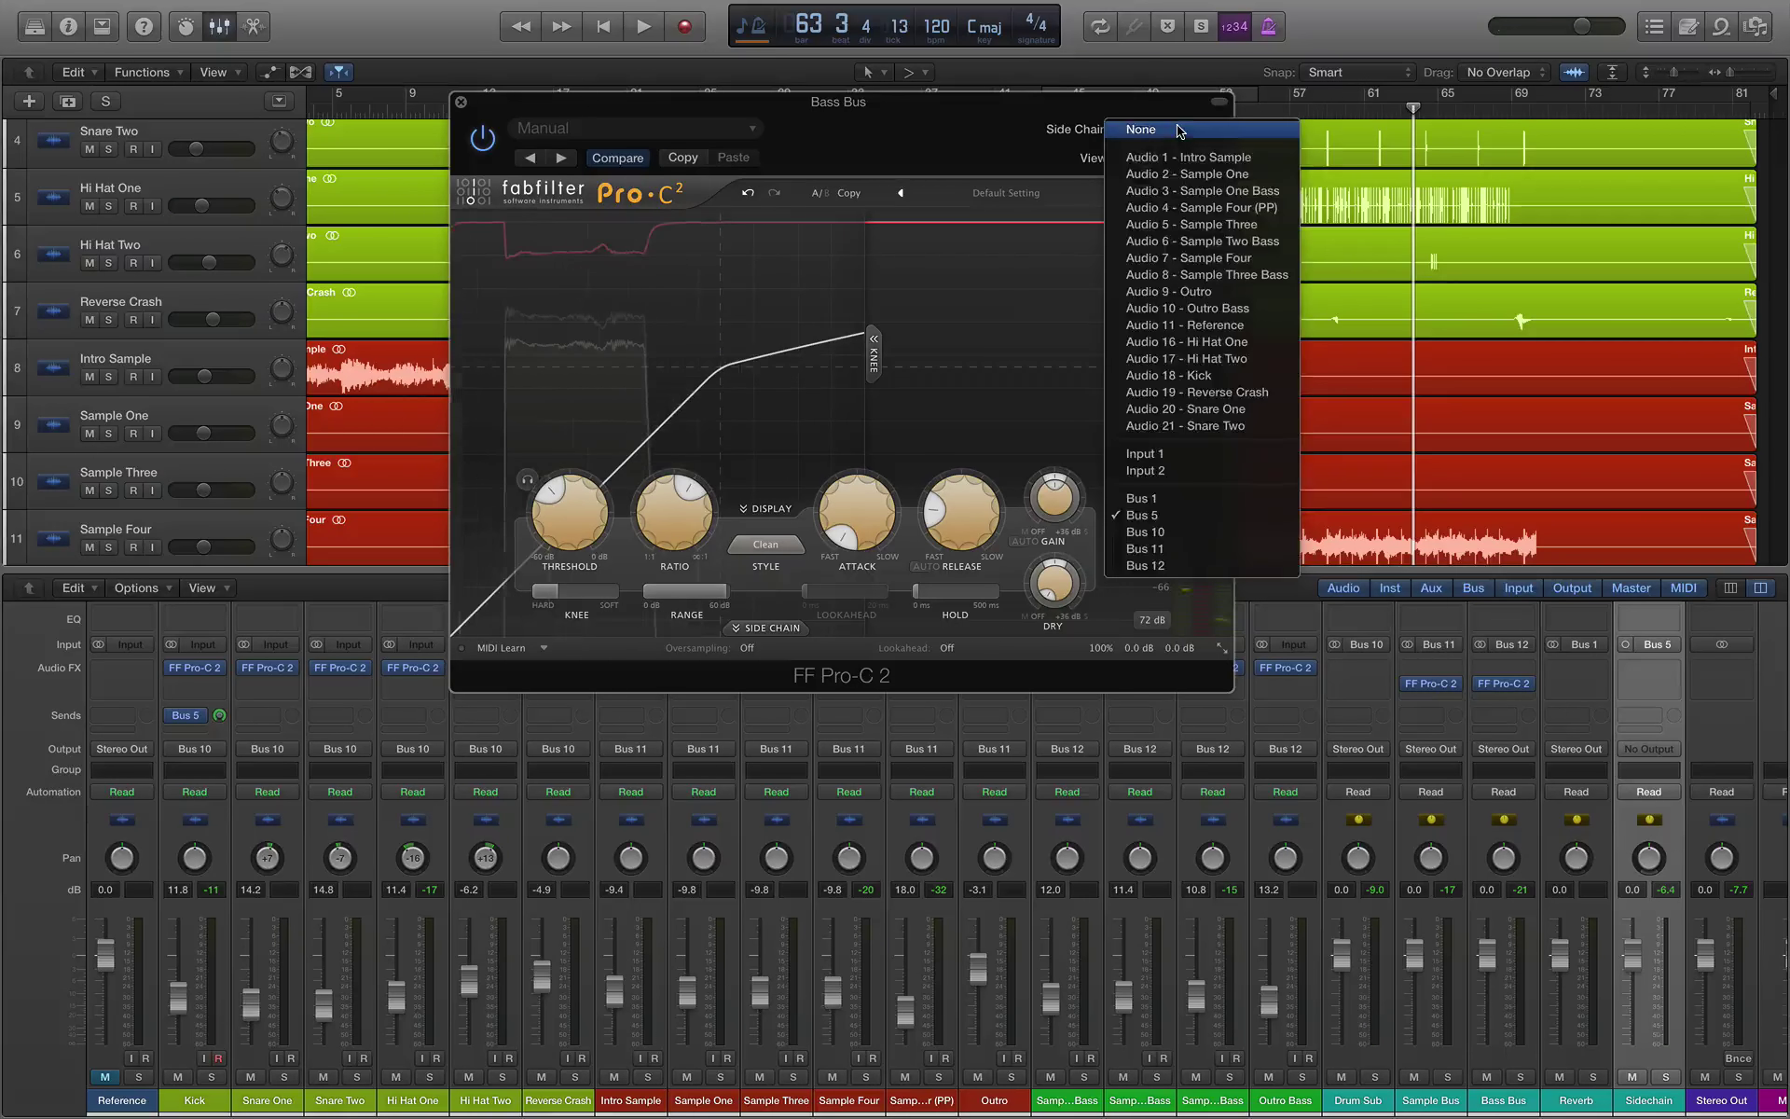
{"action": "left_click", "coordinate": [1172, 520]}
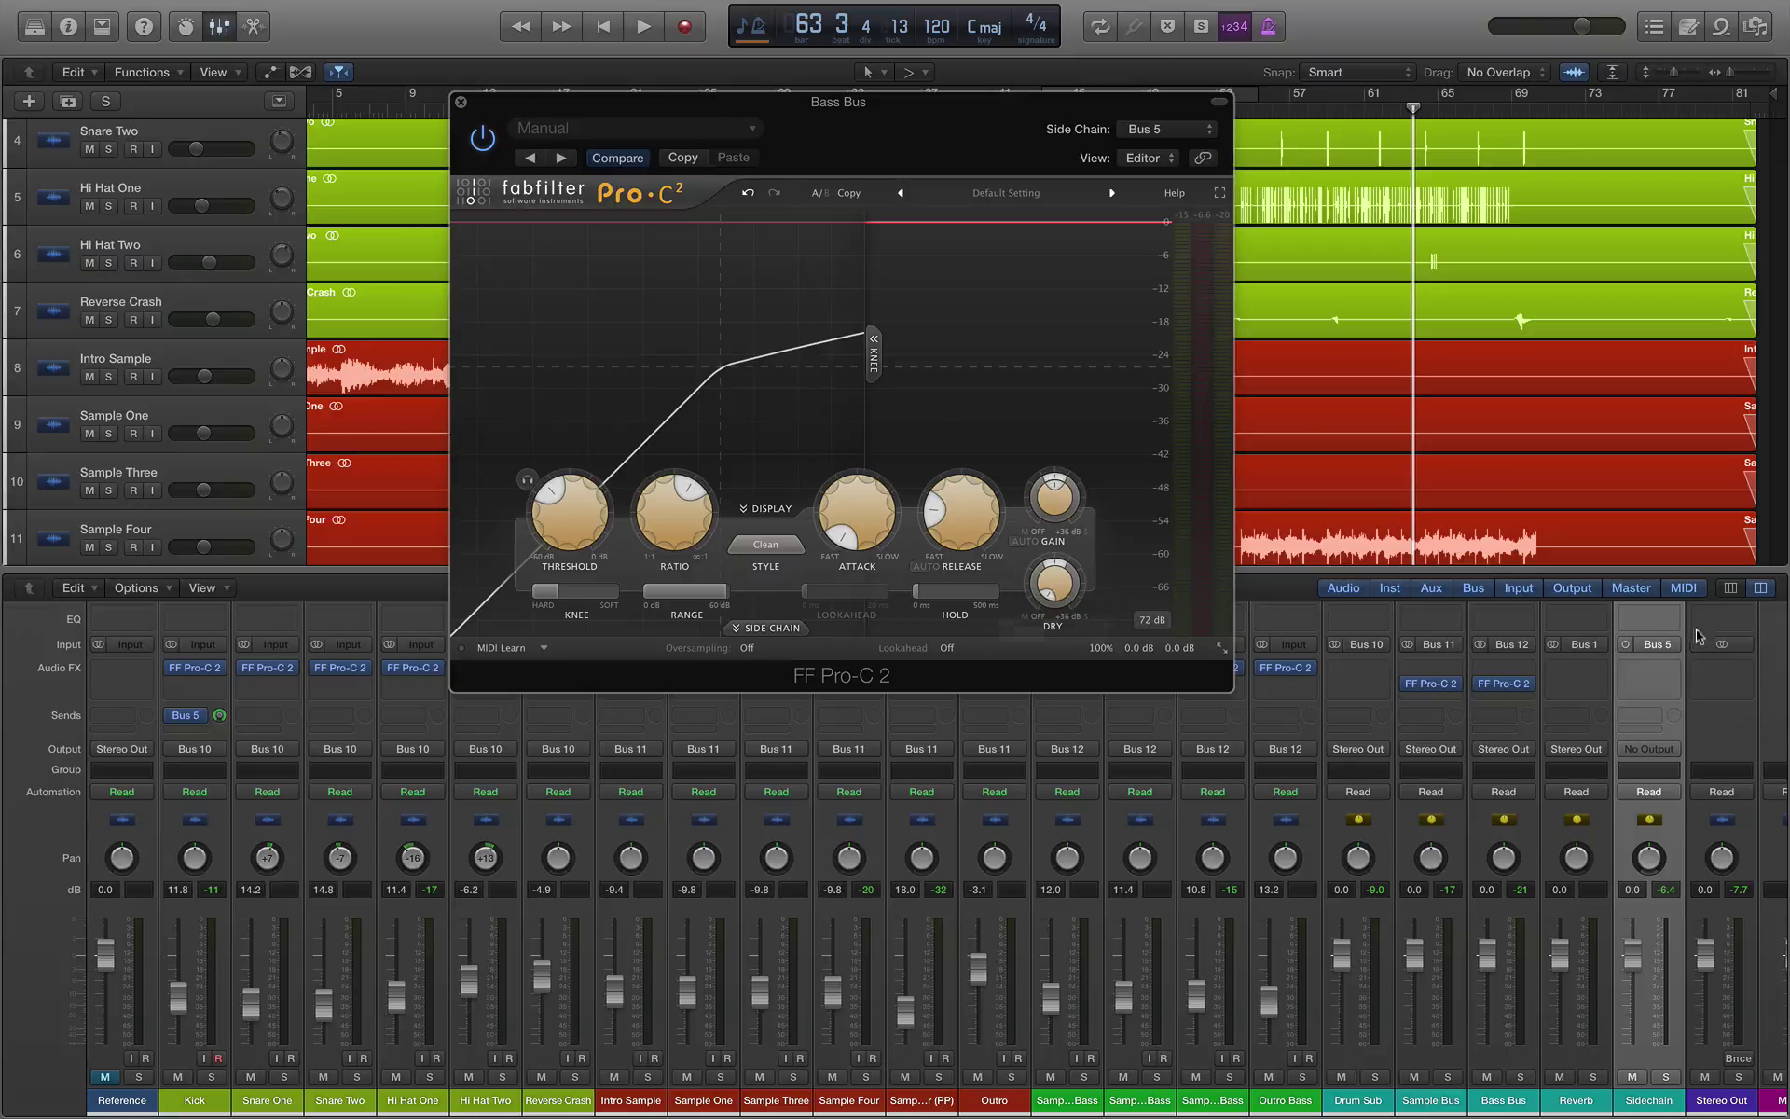
{"action": "left_click", "coordinate": [1510, 684]}
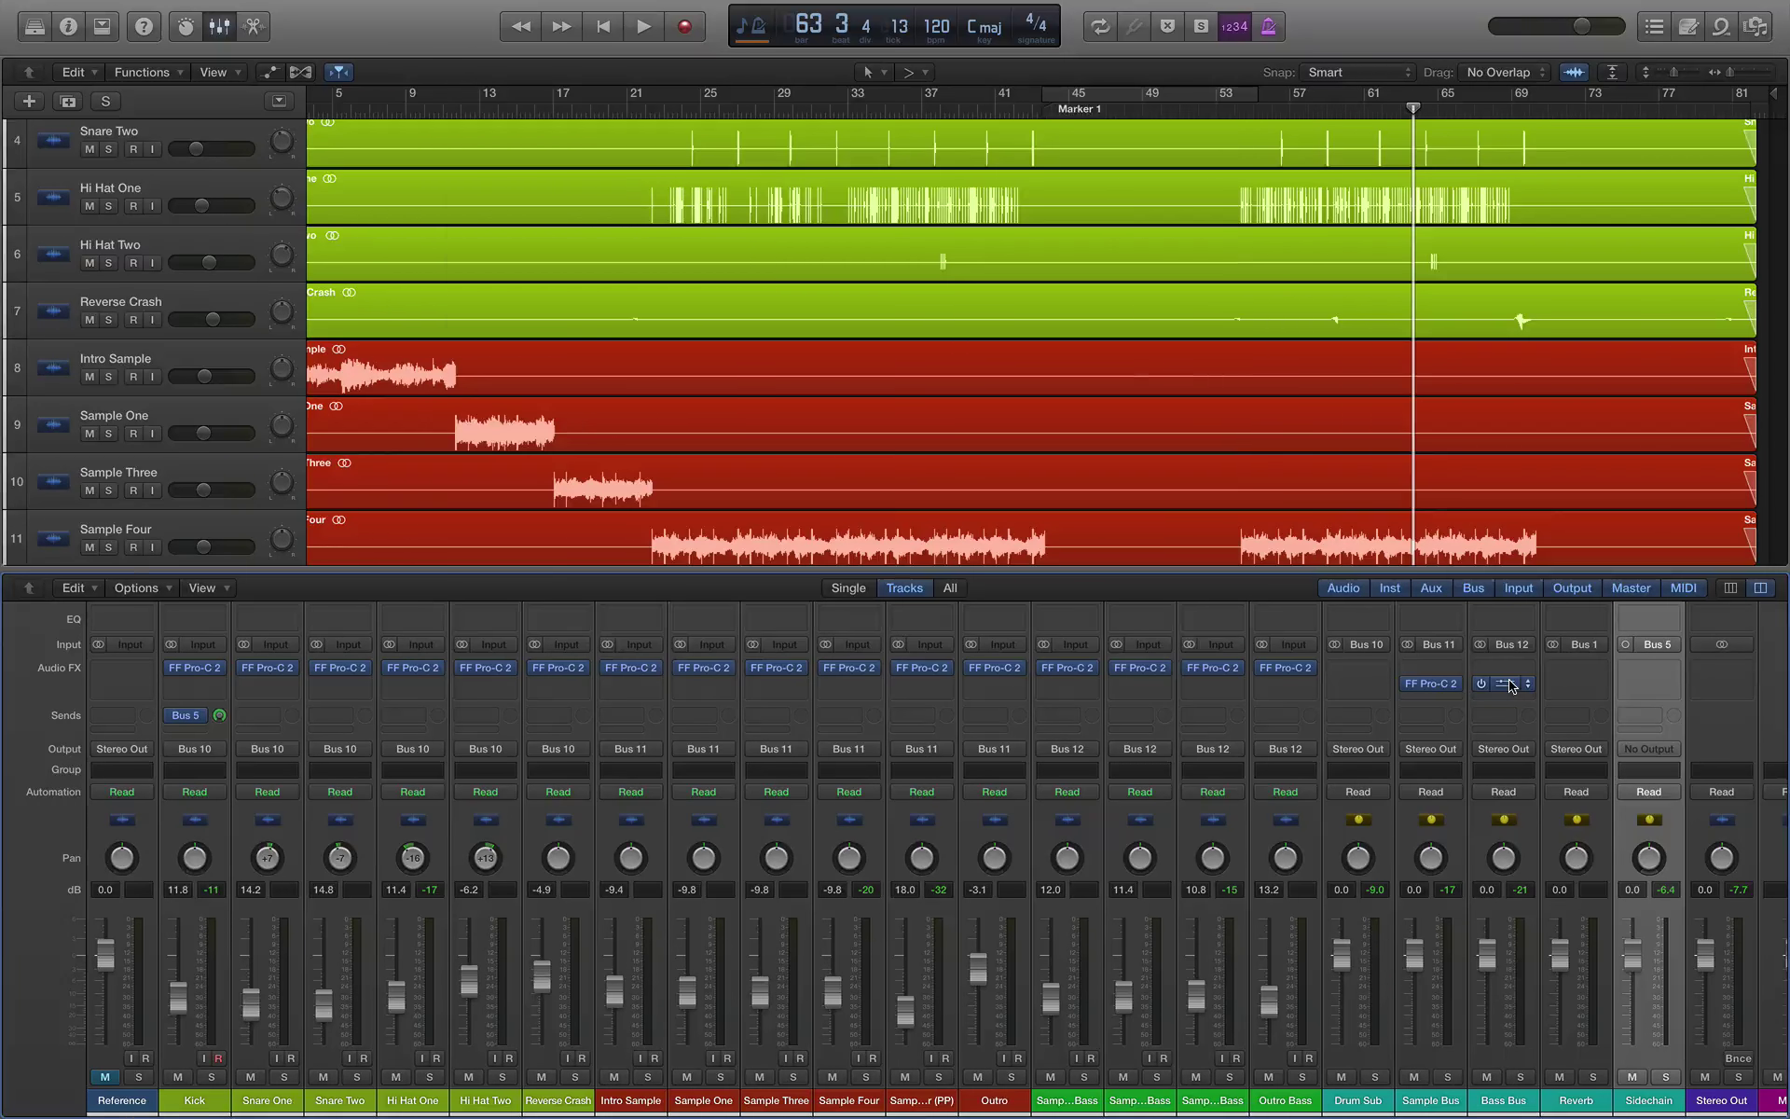
{"action": "left_click", "coordinate": [1510, 684]}
Step: Play the mix from about bar 64 to check the bass compression, and lengthen the Bass Bus compressor's release
{"action": "key", "text": "space"}
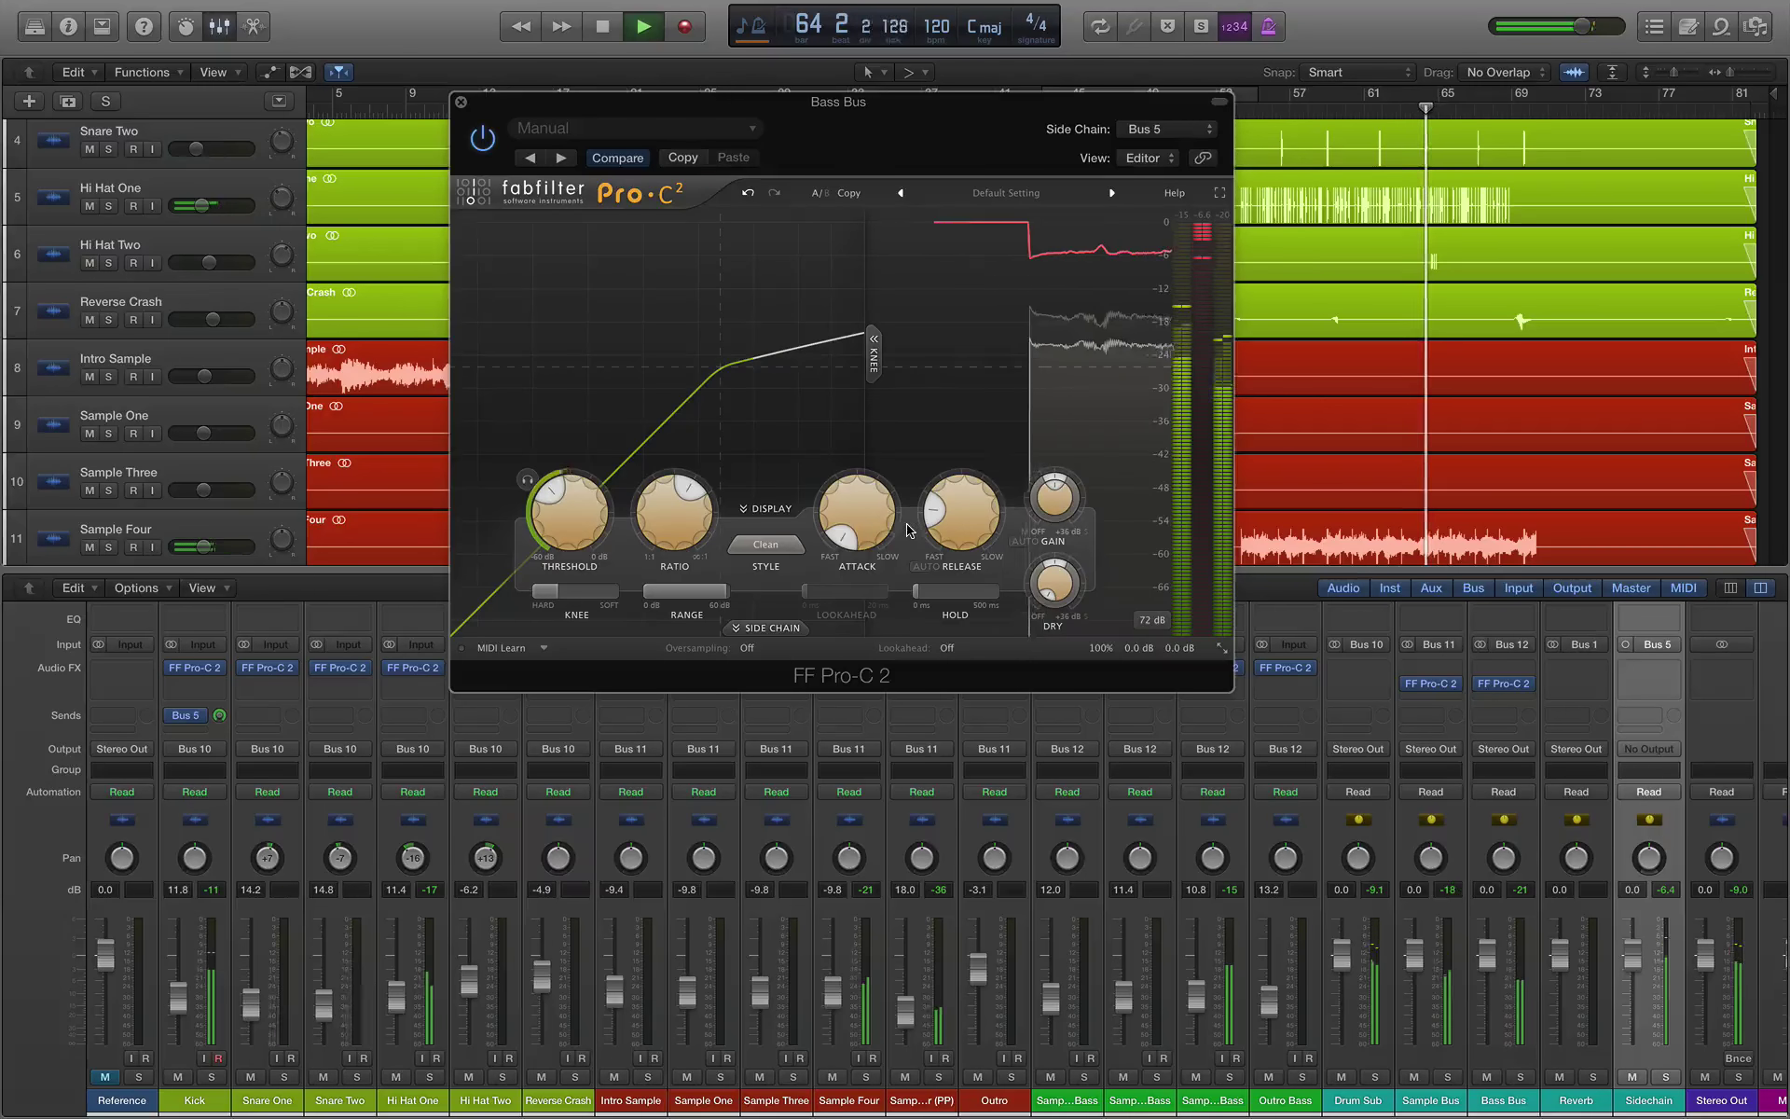
{"action": "mouse_move", "coordinate": [844, 539]}
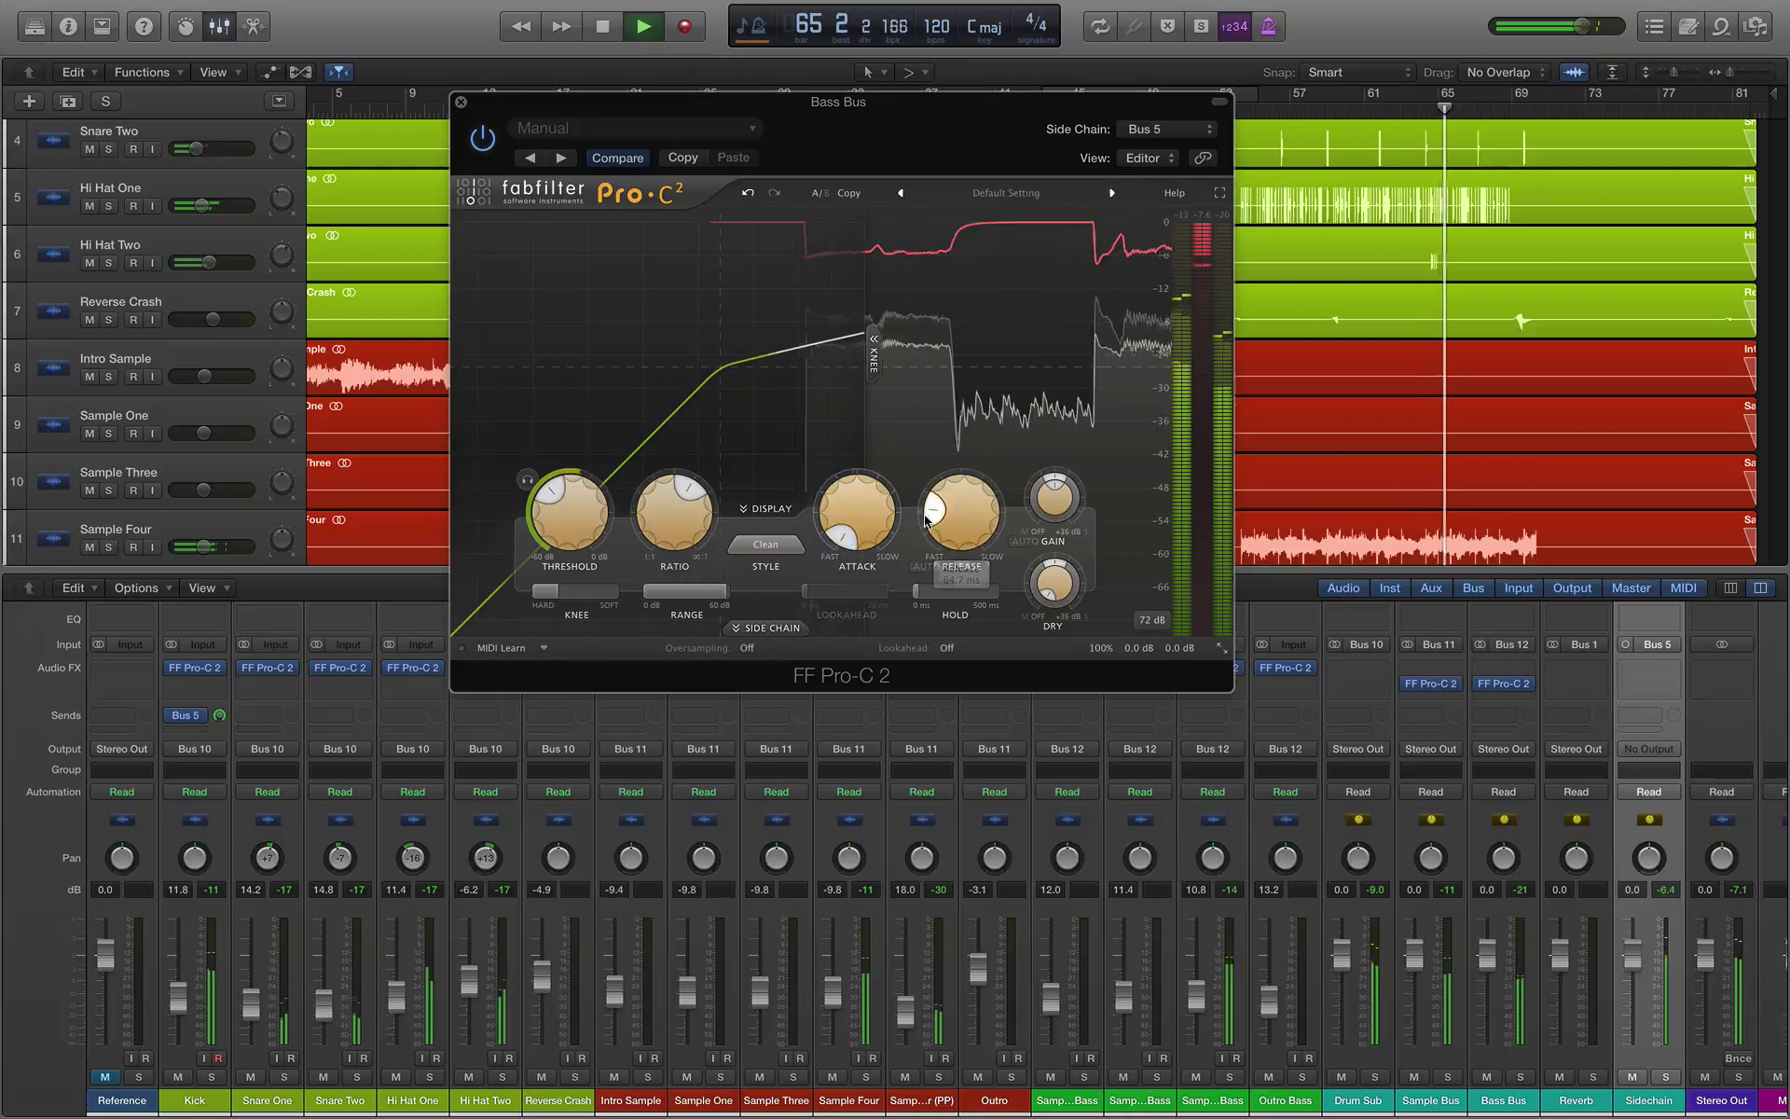
{"action": "key", "text": "space"}
{"action": "left_click_drag", "start_coordinate": [935, 526], "coordinate": [935, 493]}
Step: Raise the Bass Bus compressor's threshold to about -20 dB and set its style to Punch during playback
{"action": "key", "text": "space"}
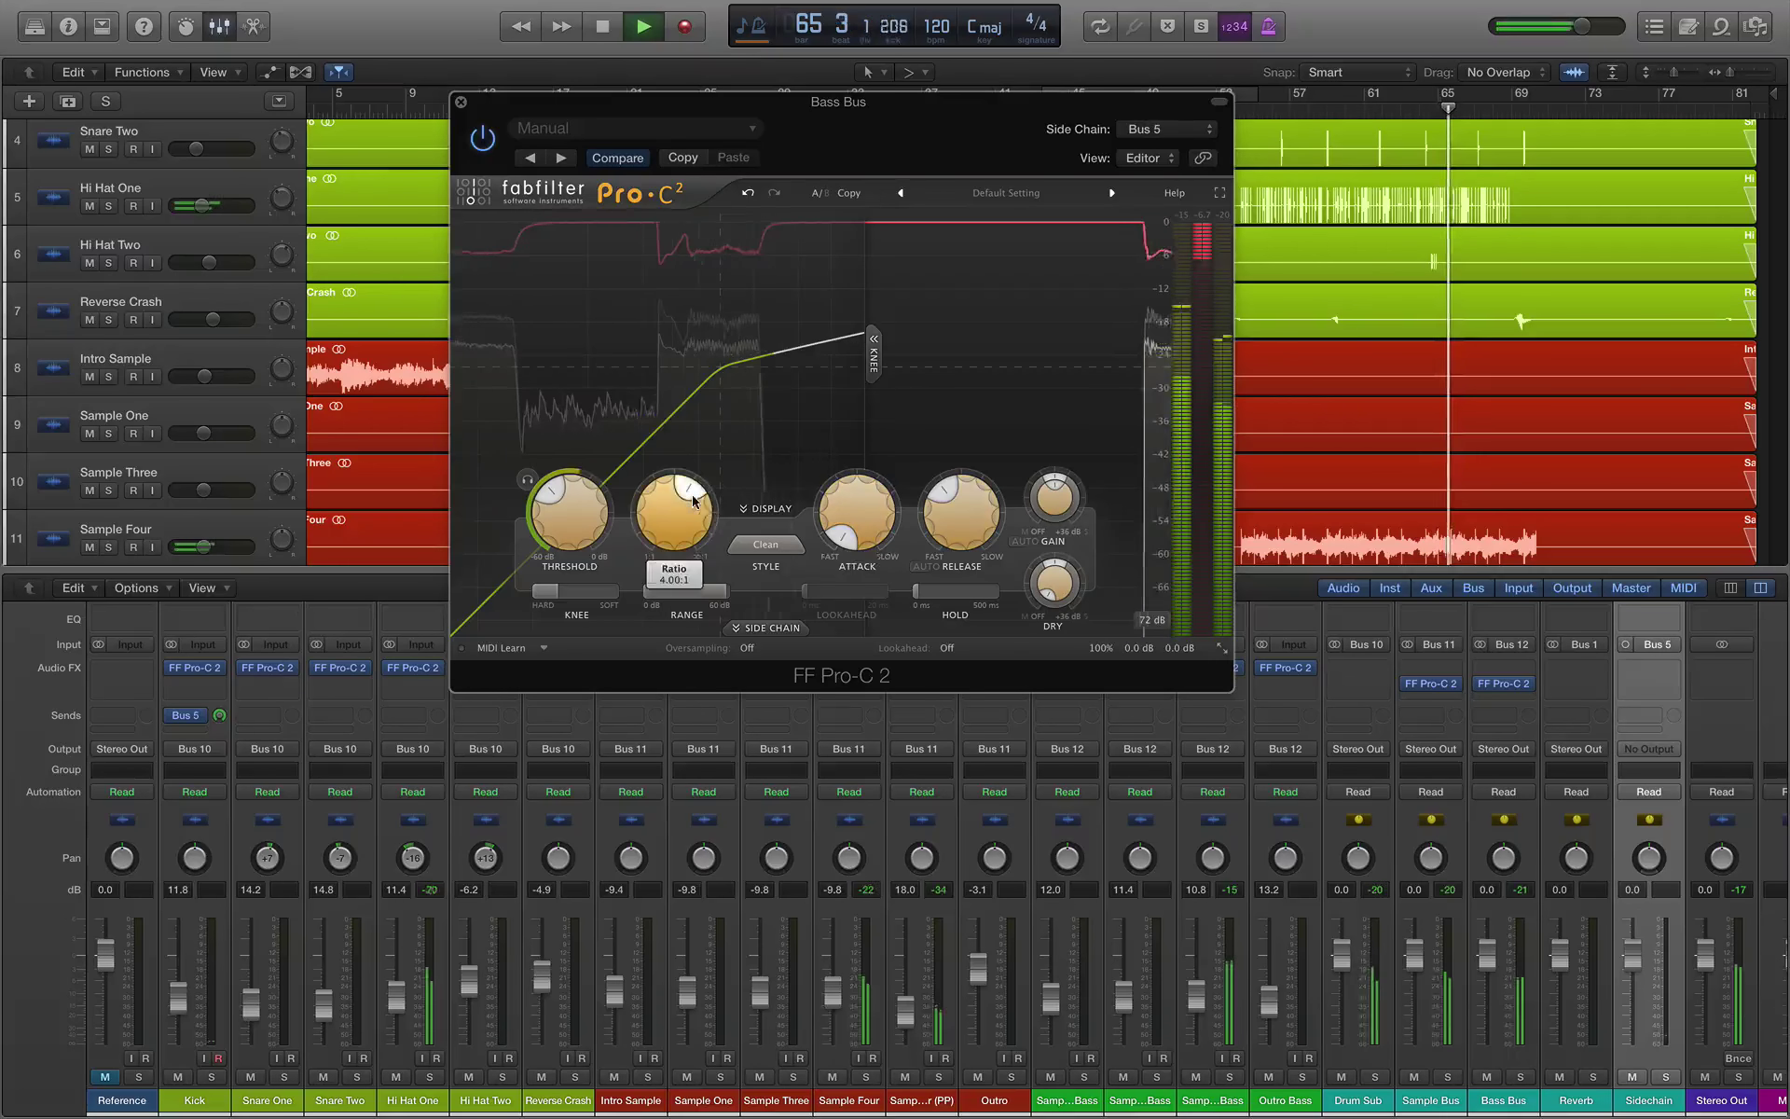
{"action": "left_click_drag", "start_coordinate": [571, 506], "coordinate": [573, 493]}
{"action": "left_click", "coordinate": [780, 545]}
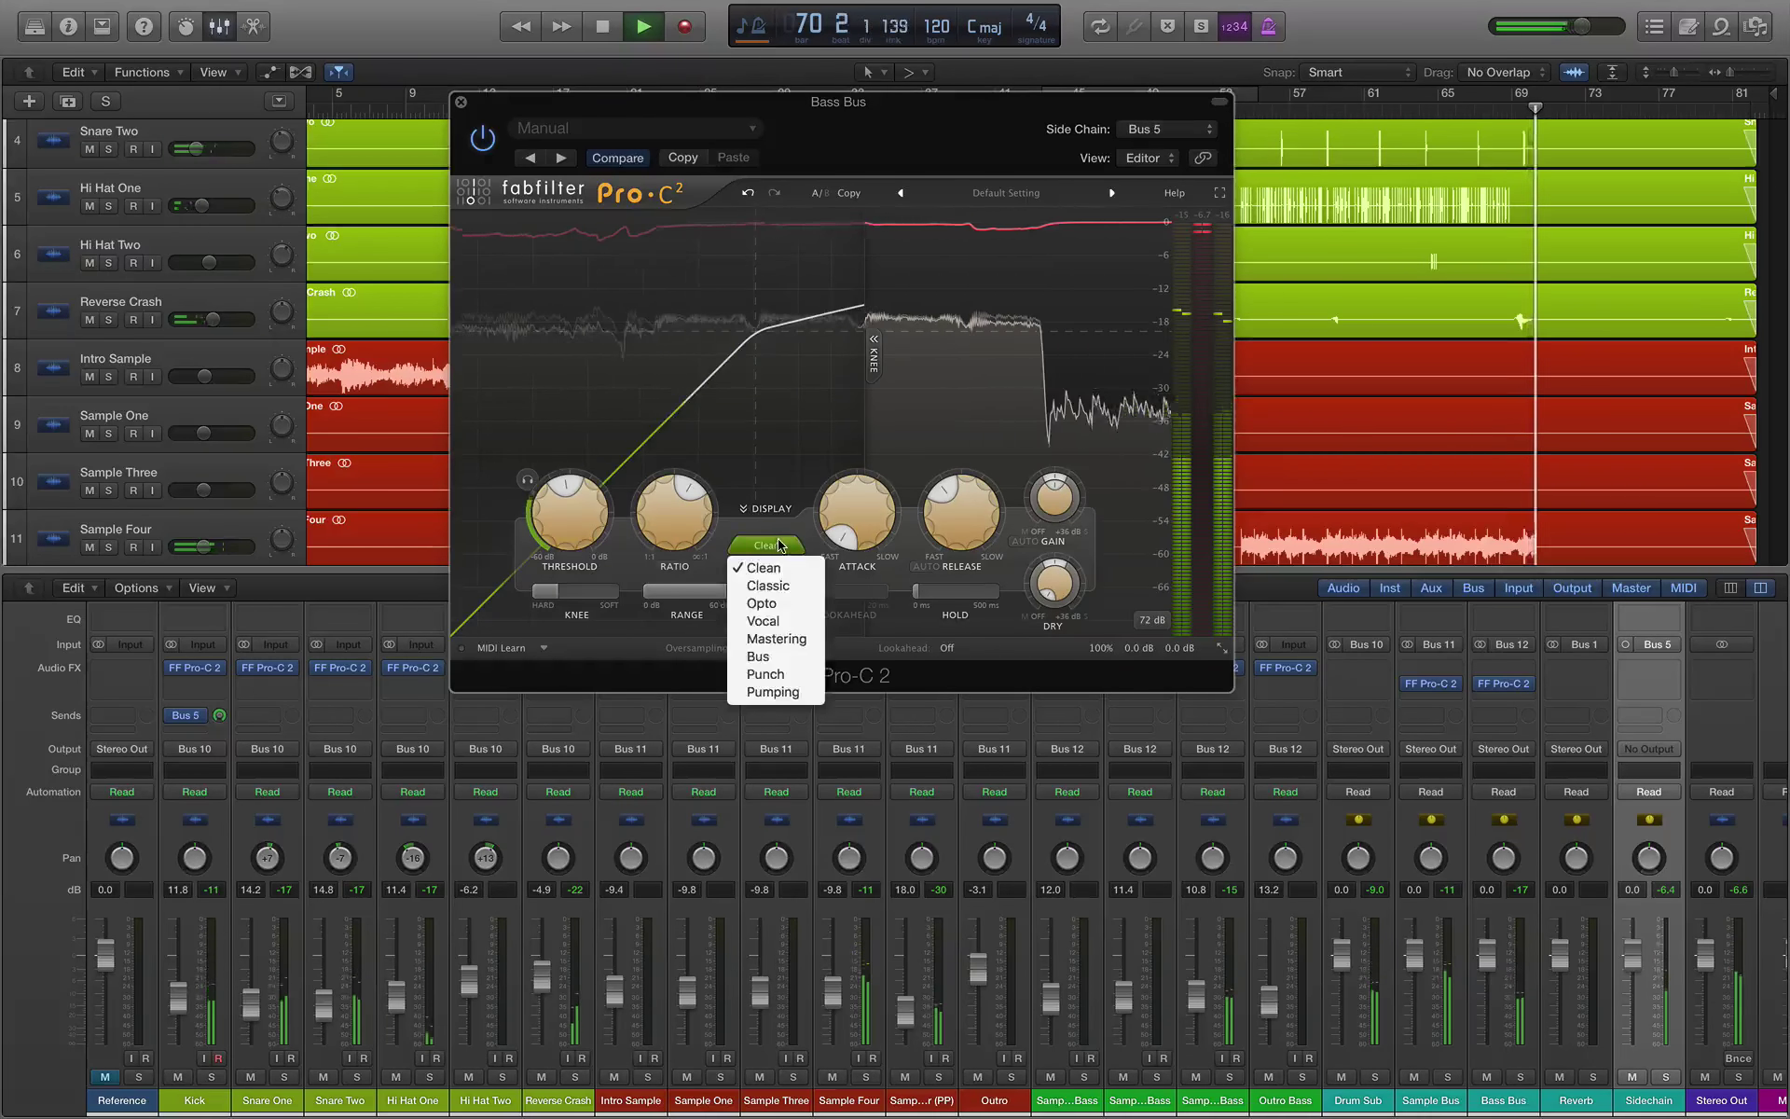
{"action": "left_click", "coordinate": [770, 685]}
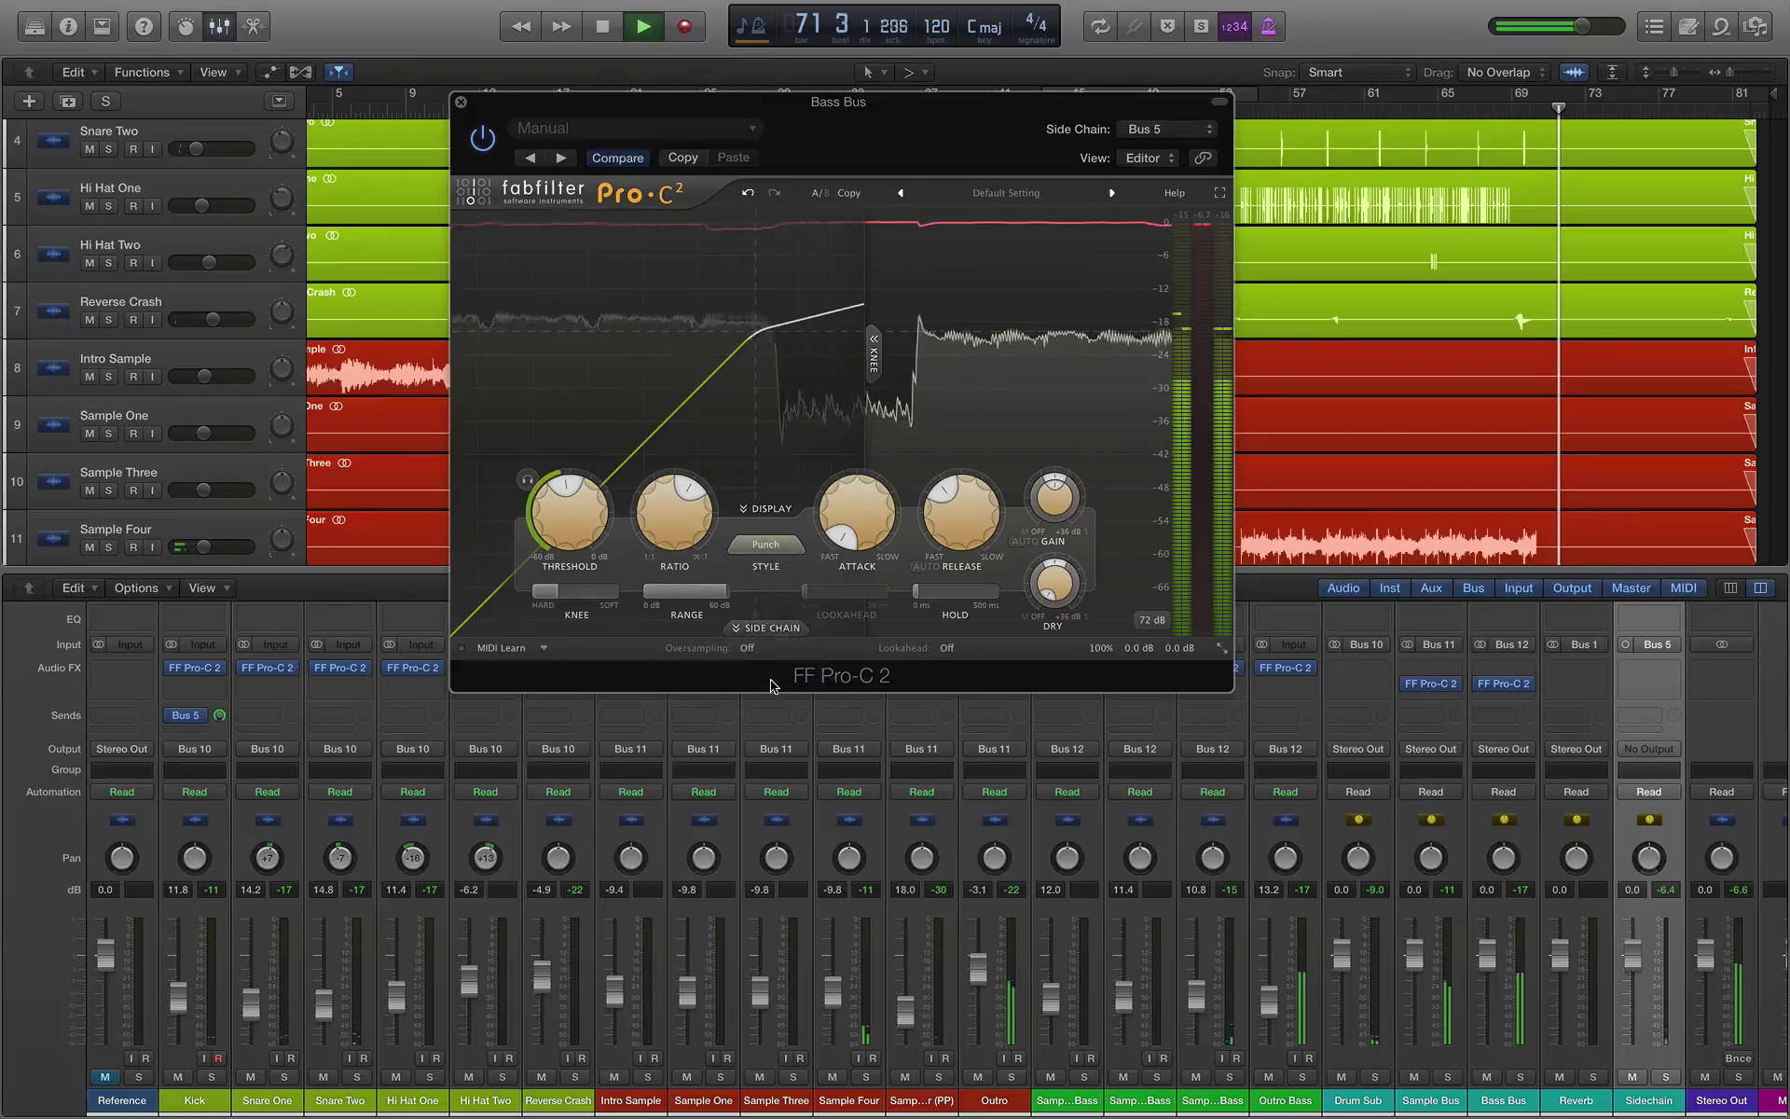
Step: Play the mix from about bar 63 to check the Bass Bus compression, and close the compressor window
{"action": "key", "text": "space"}
{"action": "left_click", "coordinate": [1405, 109]}
{"action": "key", "text": "space"}
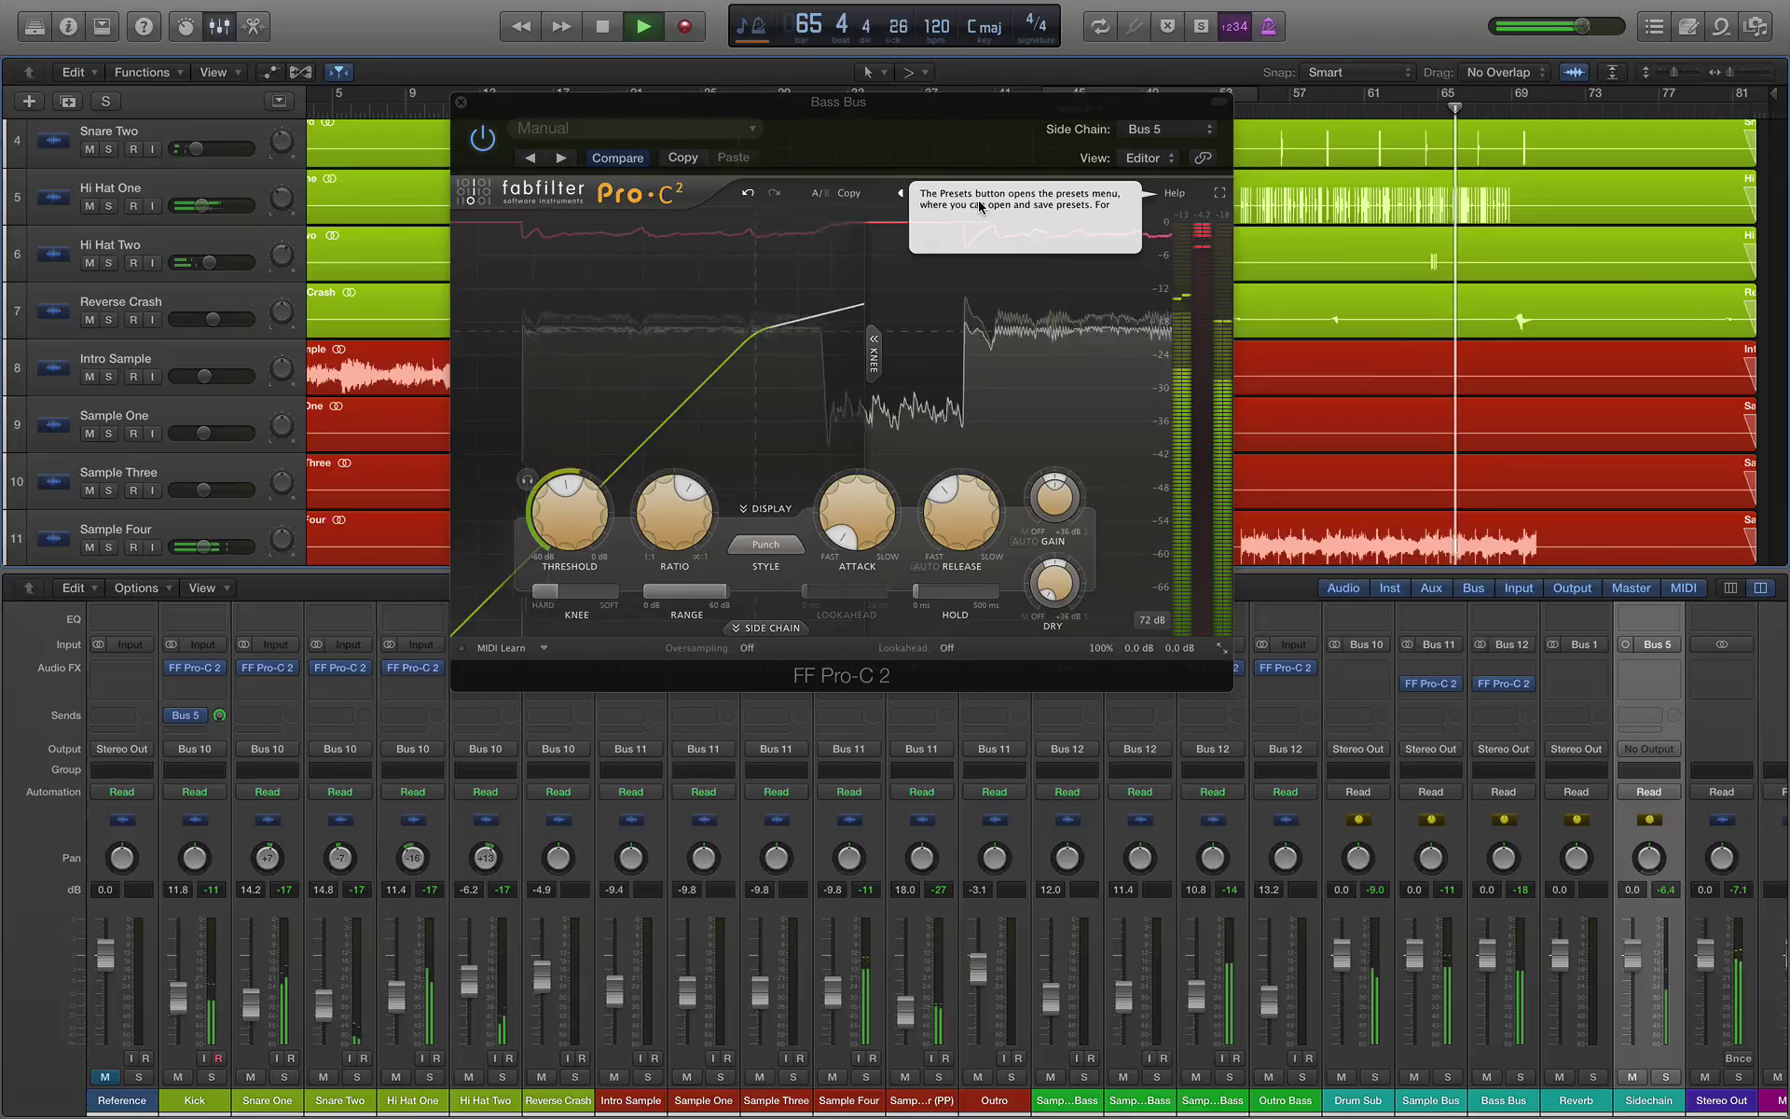
{"action": "key", "text": "space"}
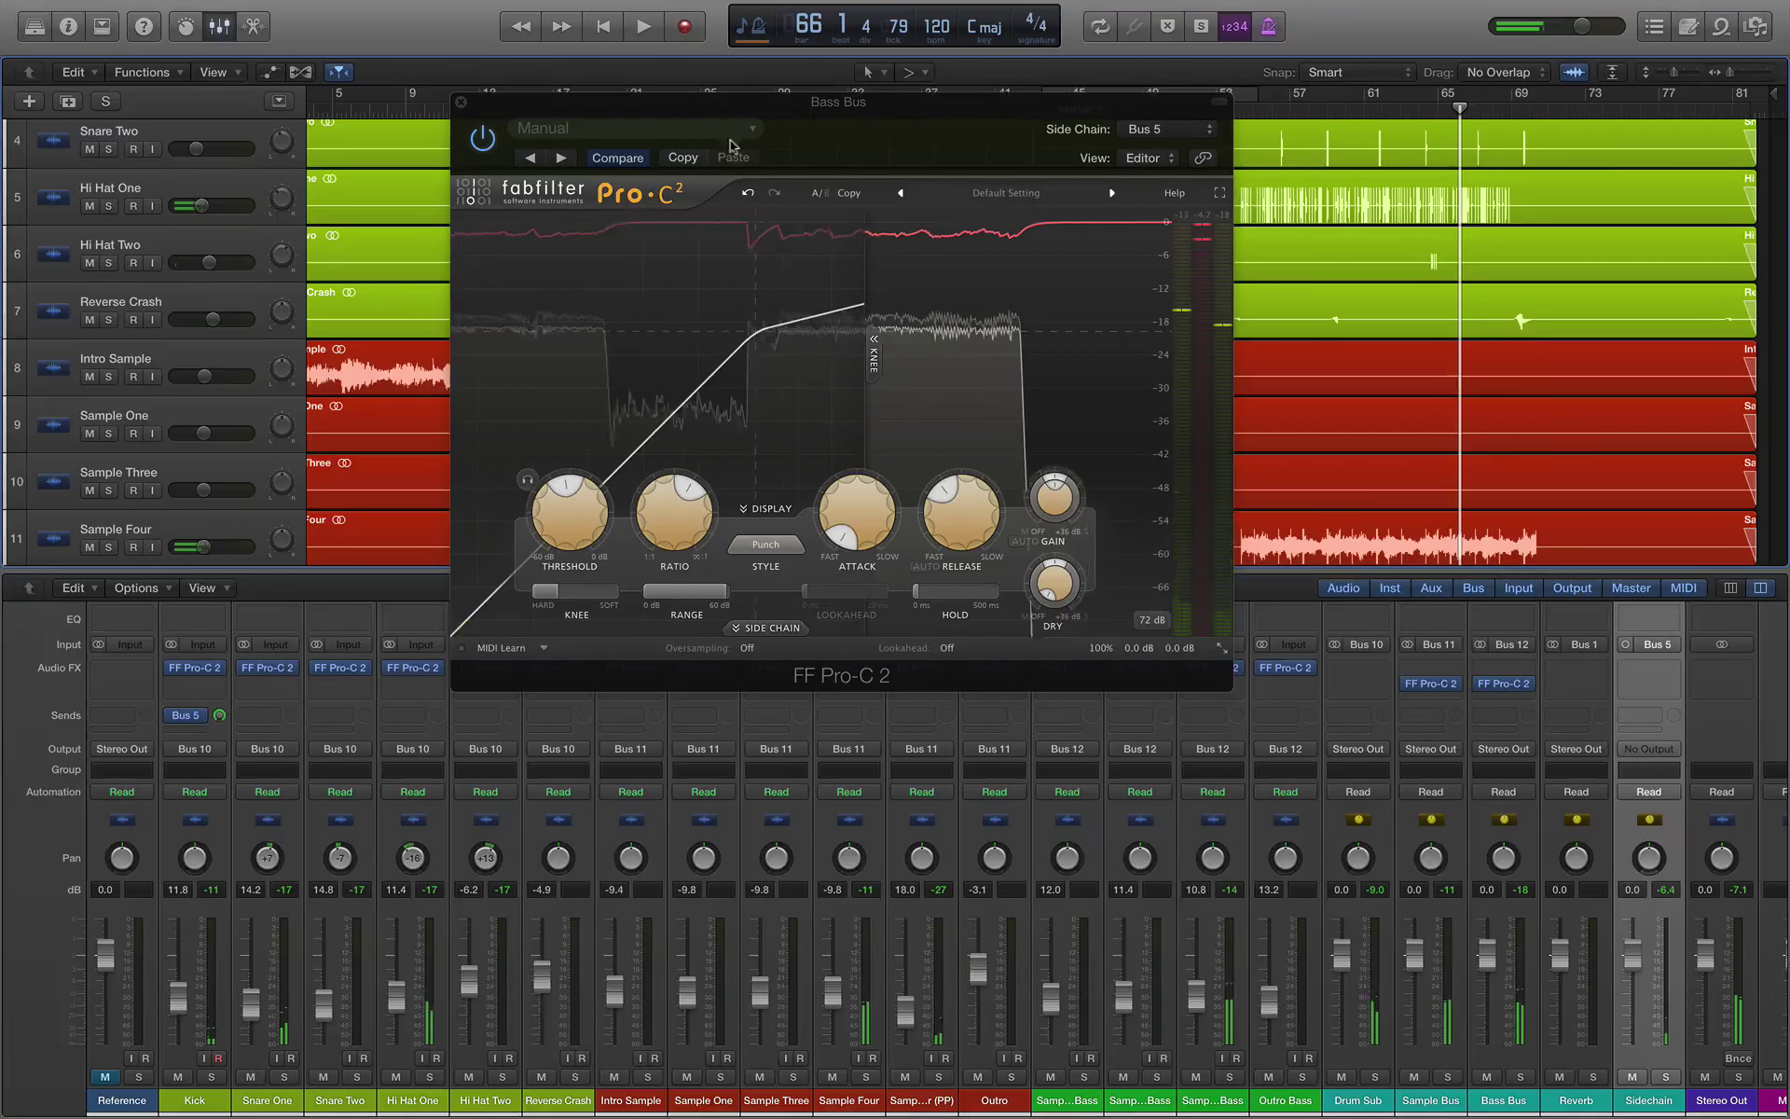
{"action": "left_click", "coordinate": [461, 101]}
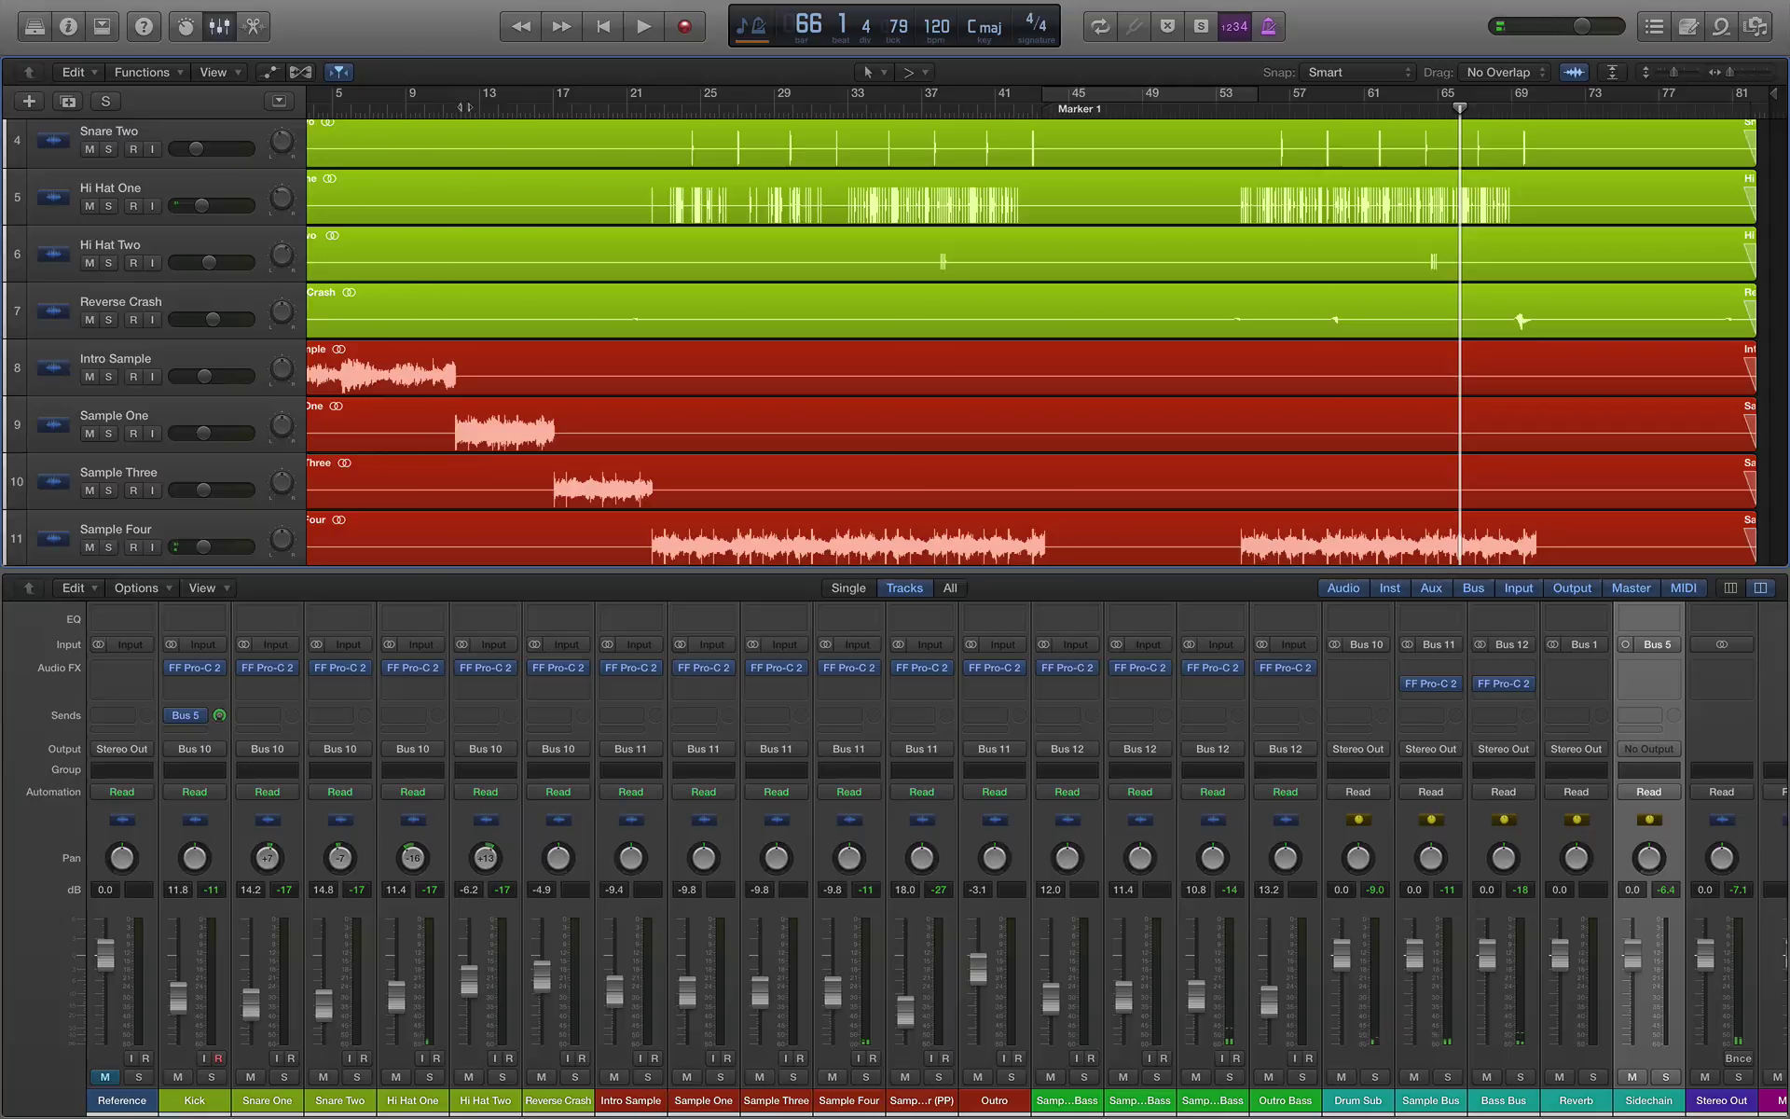
Step: Reopen the Bass Bus compressor and raise its threshold to about -18 dB while the mix plays
{"action": "left_click", "coordinate": [1092, 1096]}
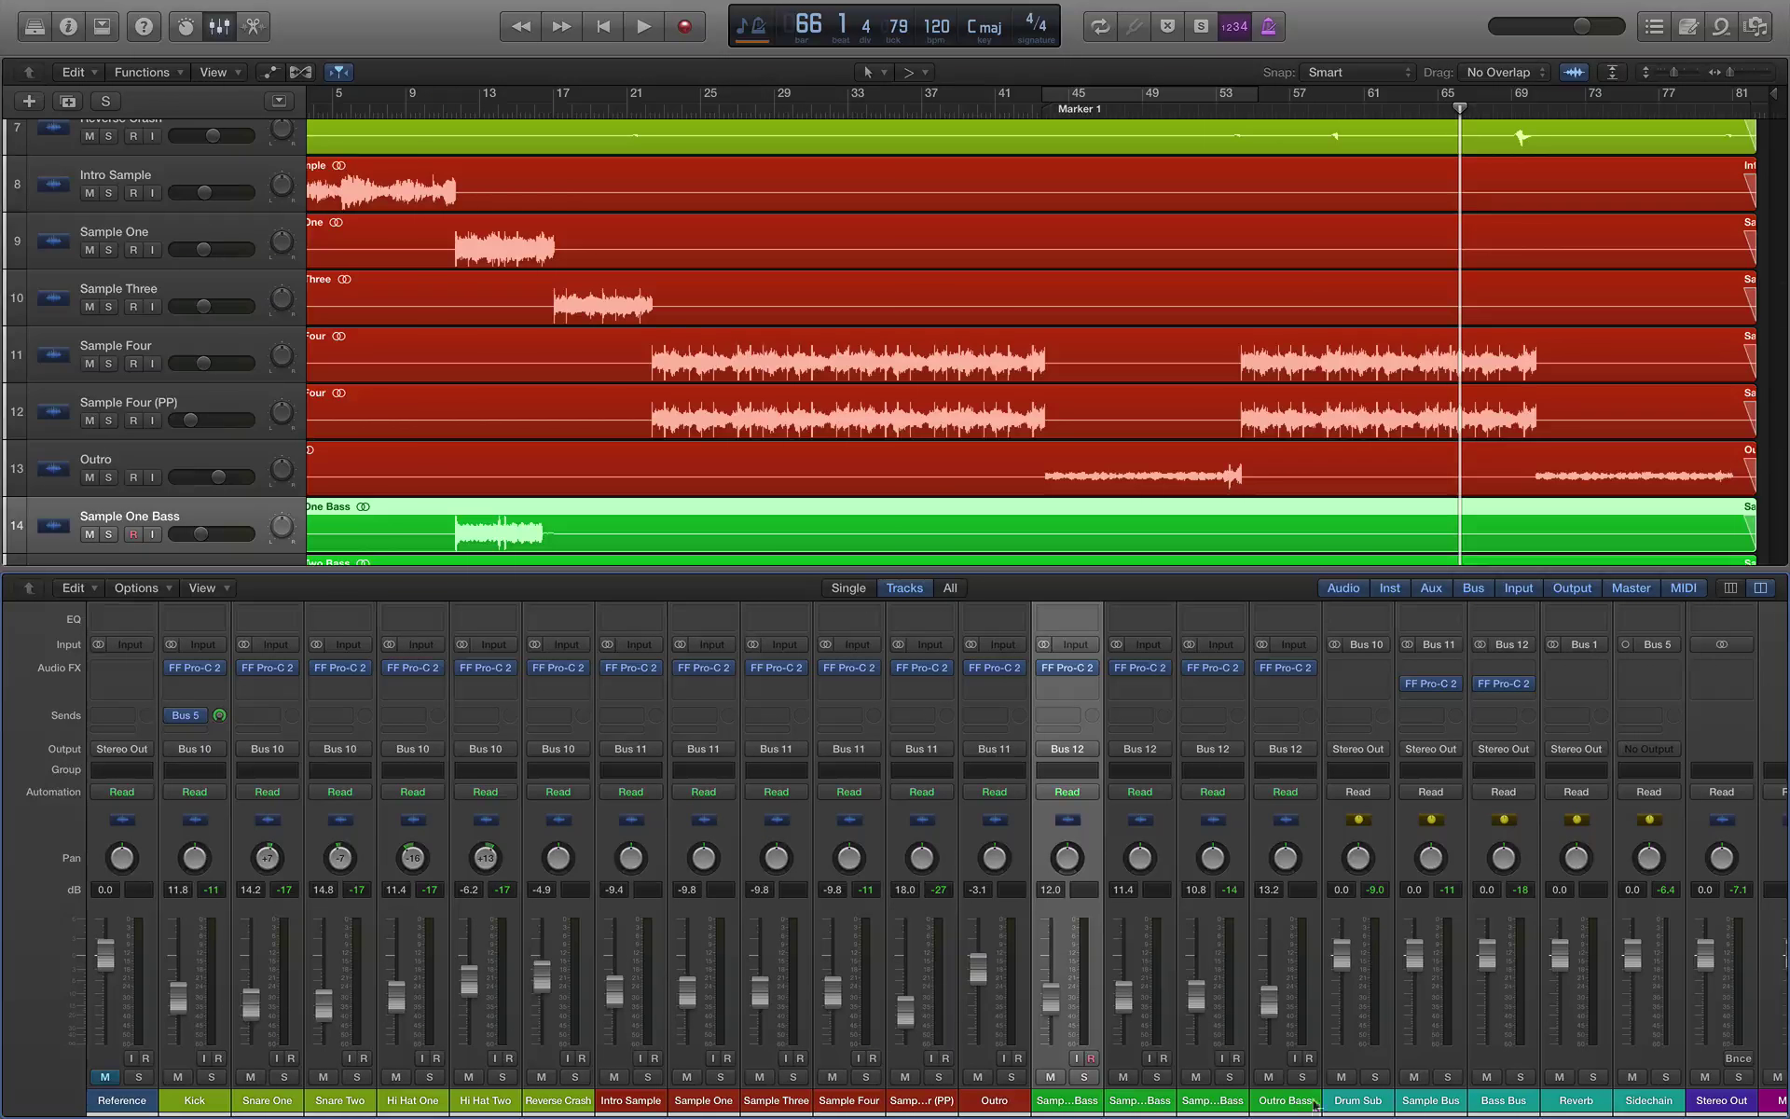
{"action": "left_click", "coordinate": [1508, 687]}
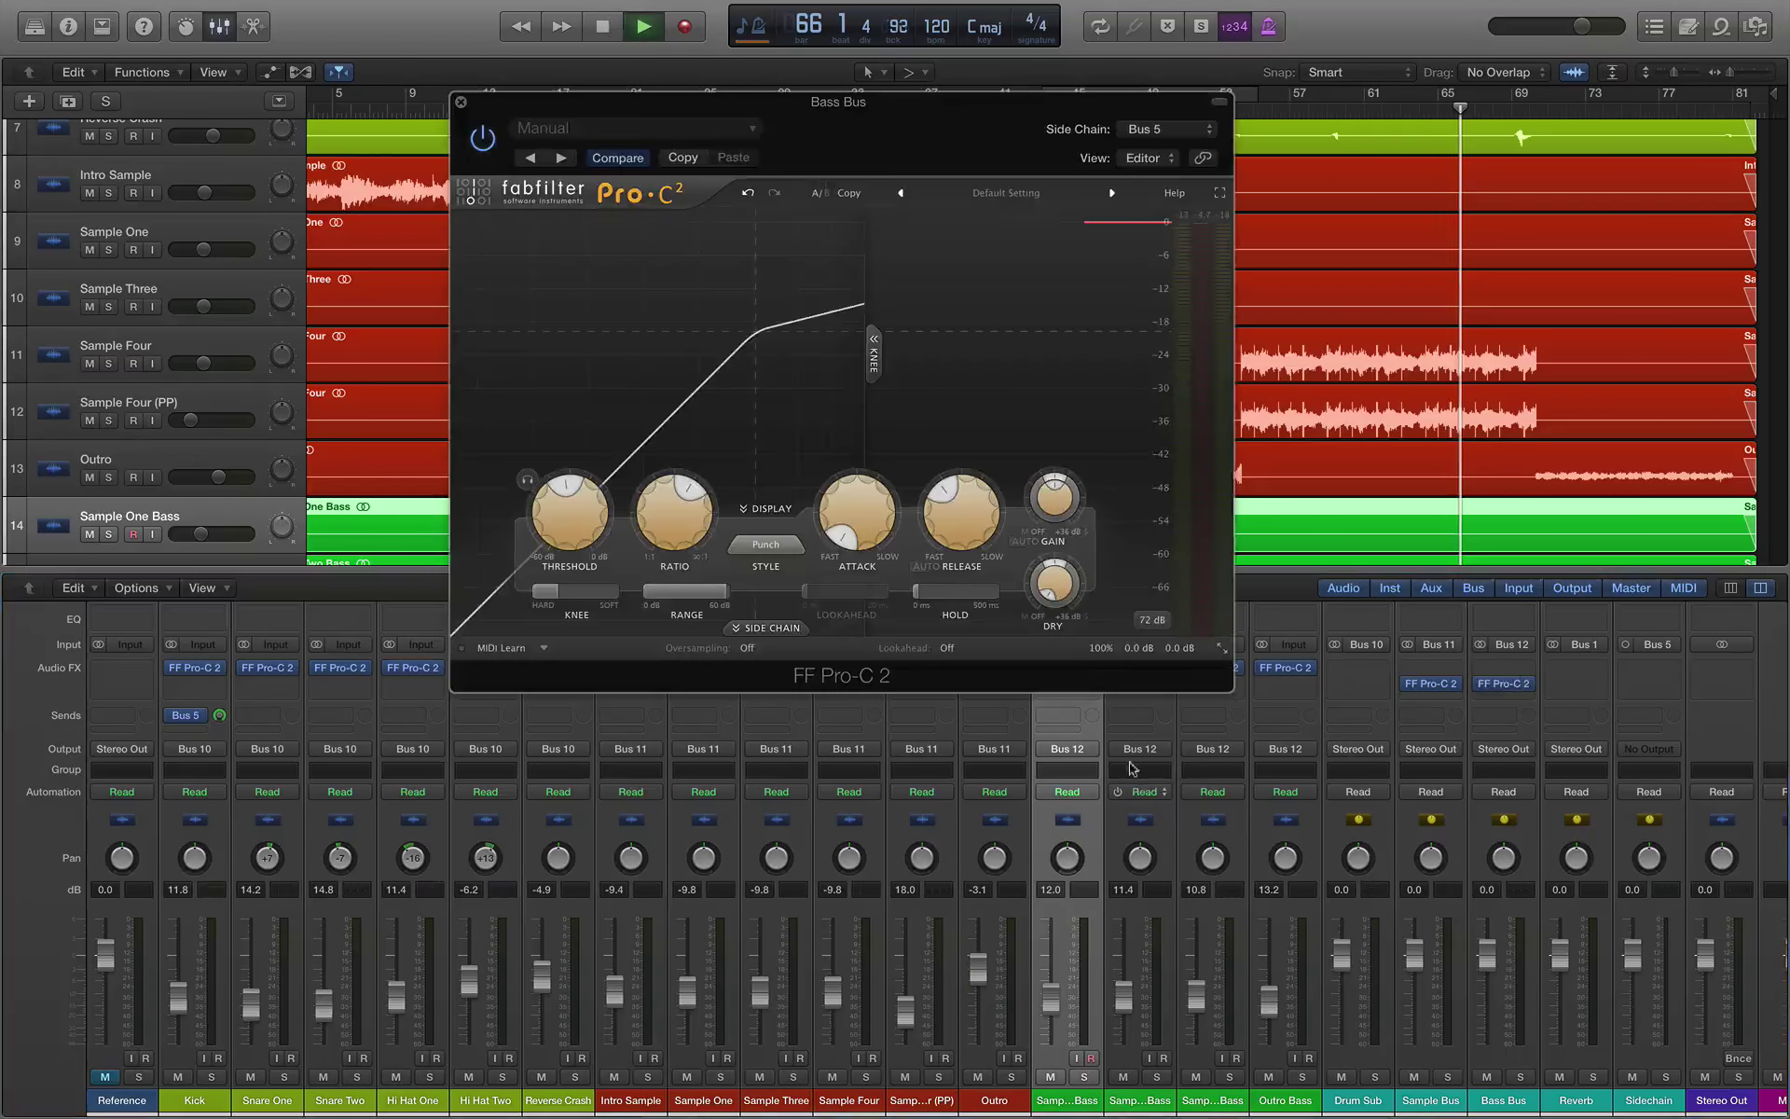
{"action": "key", "text": "space"}
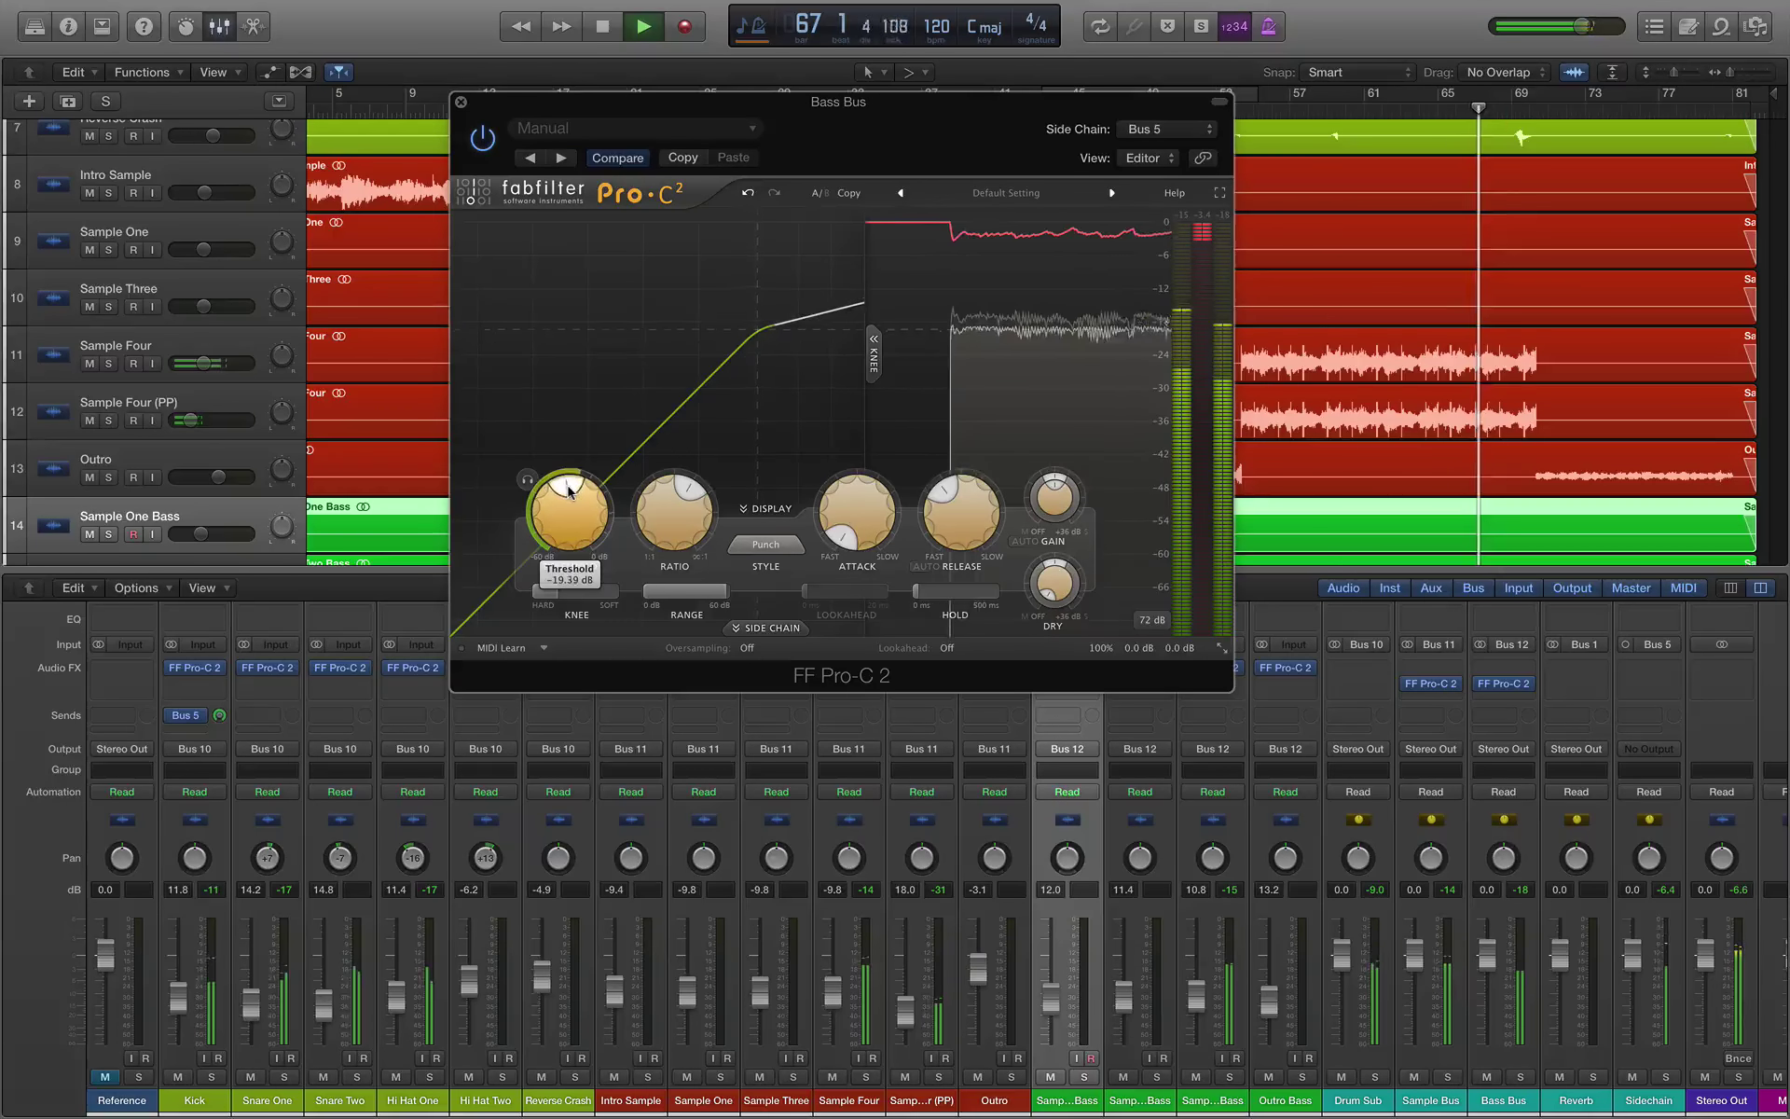
{"action": "left_click_drag", "start_coordinate": [571, 508], "coordinate": [571, 492]}
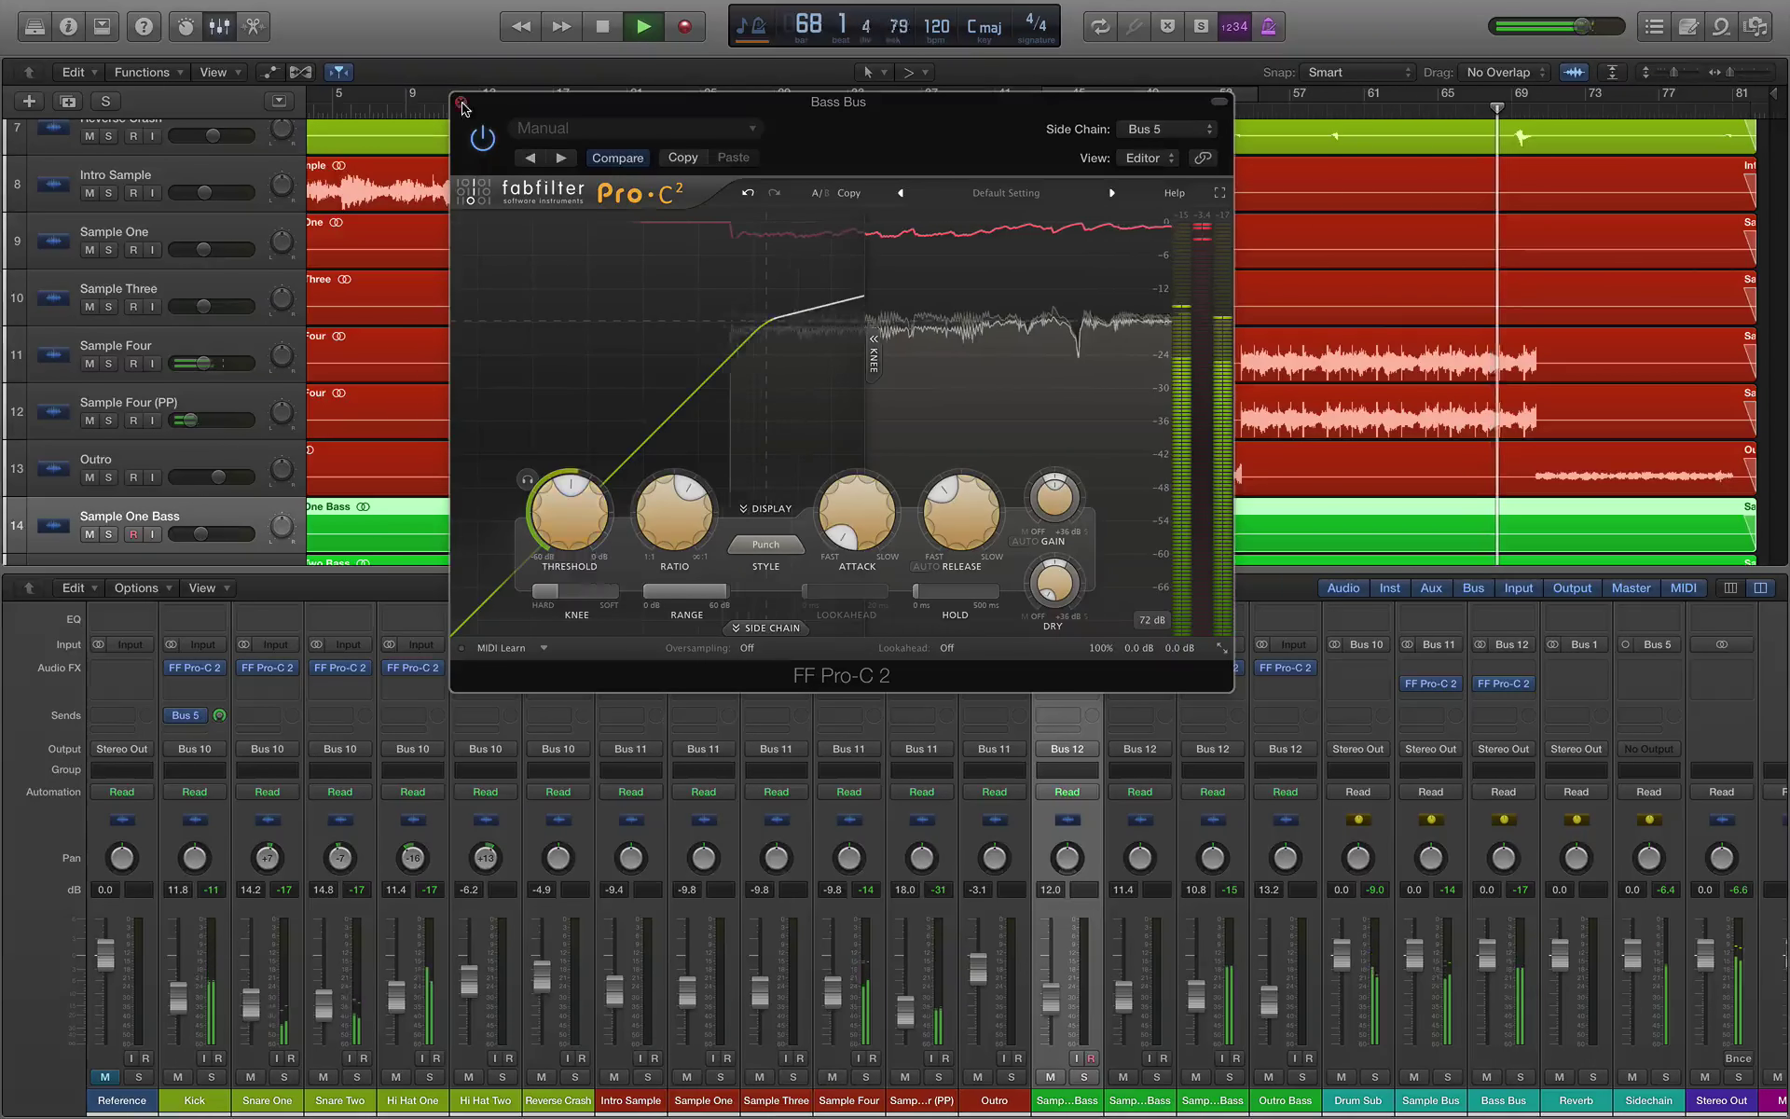
{"action": "left_click_drag", "start_coordinate": [1063, 511], "coordinate": [1064, 507]}
{"action": "key", "text": "space"}
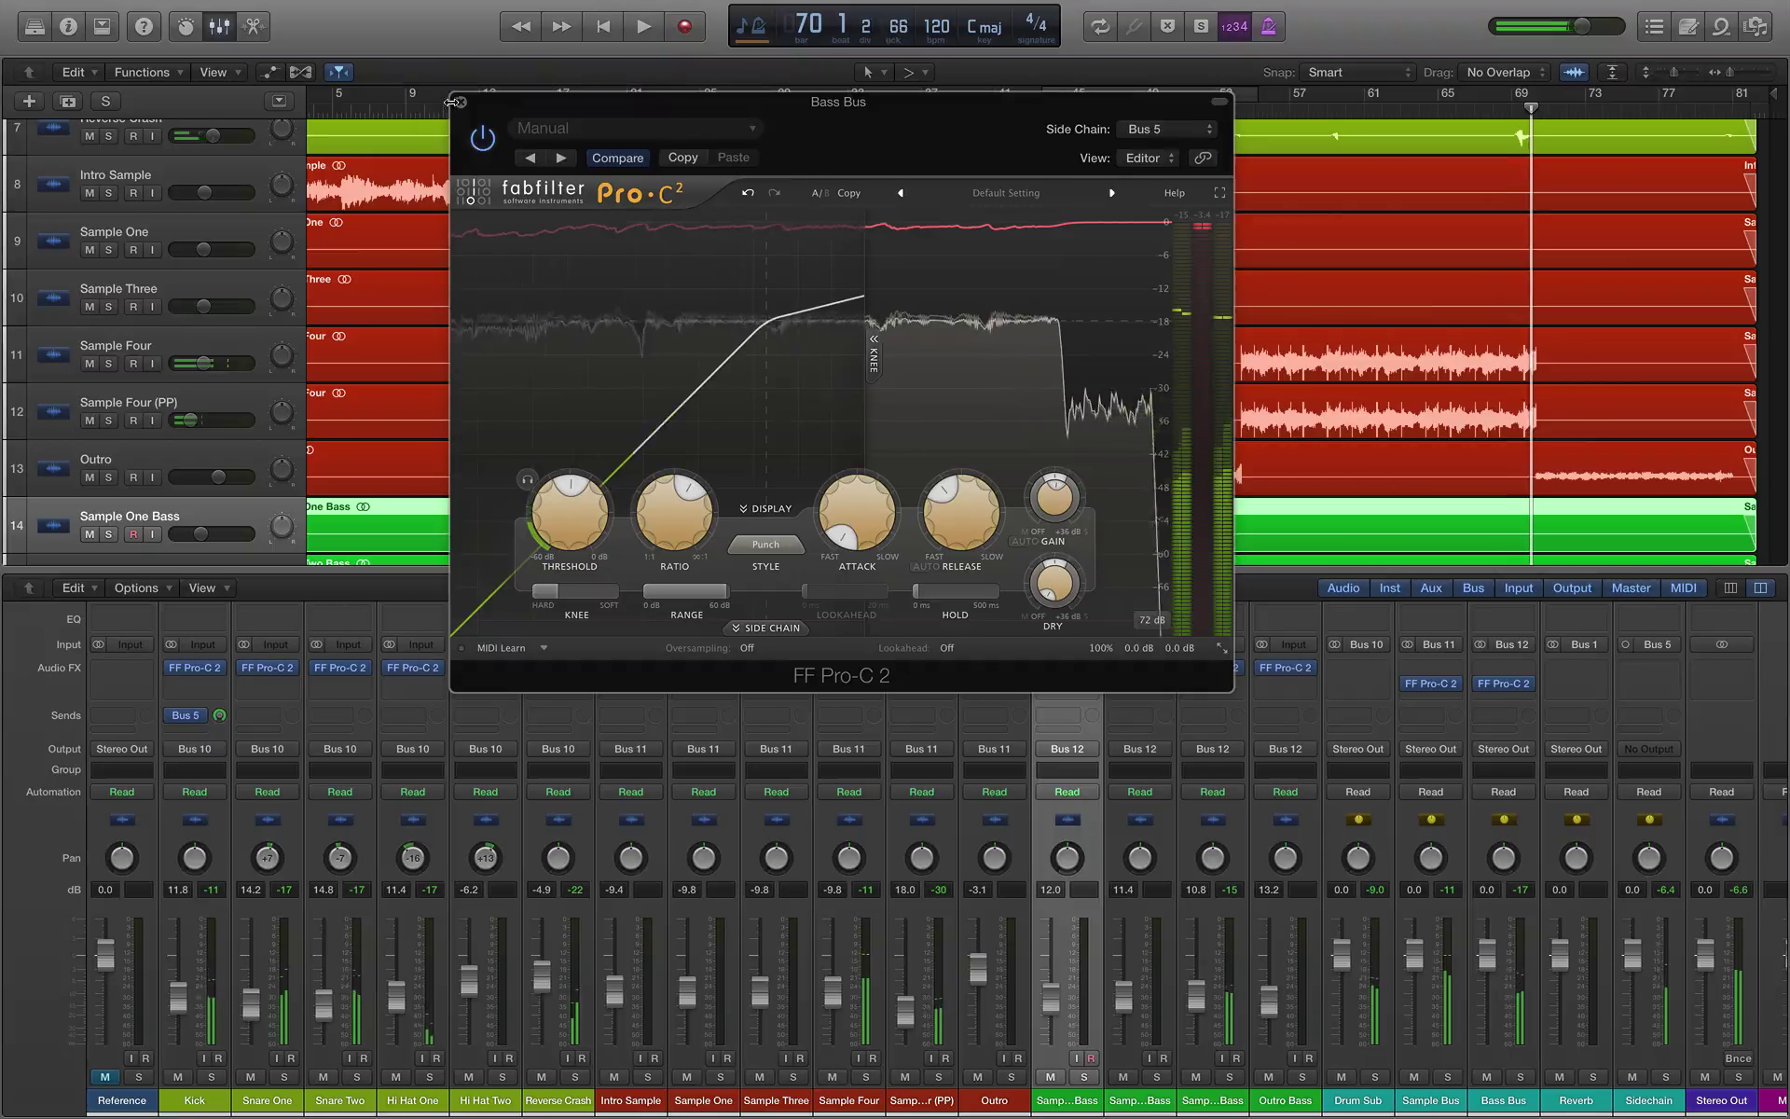
{"action": "left_click", "coordinate": [460, 102]}
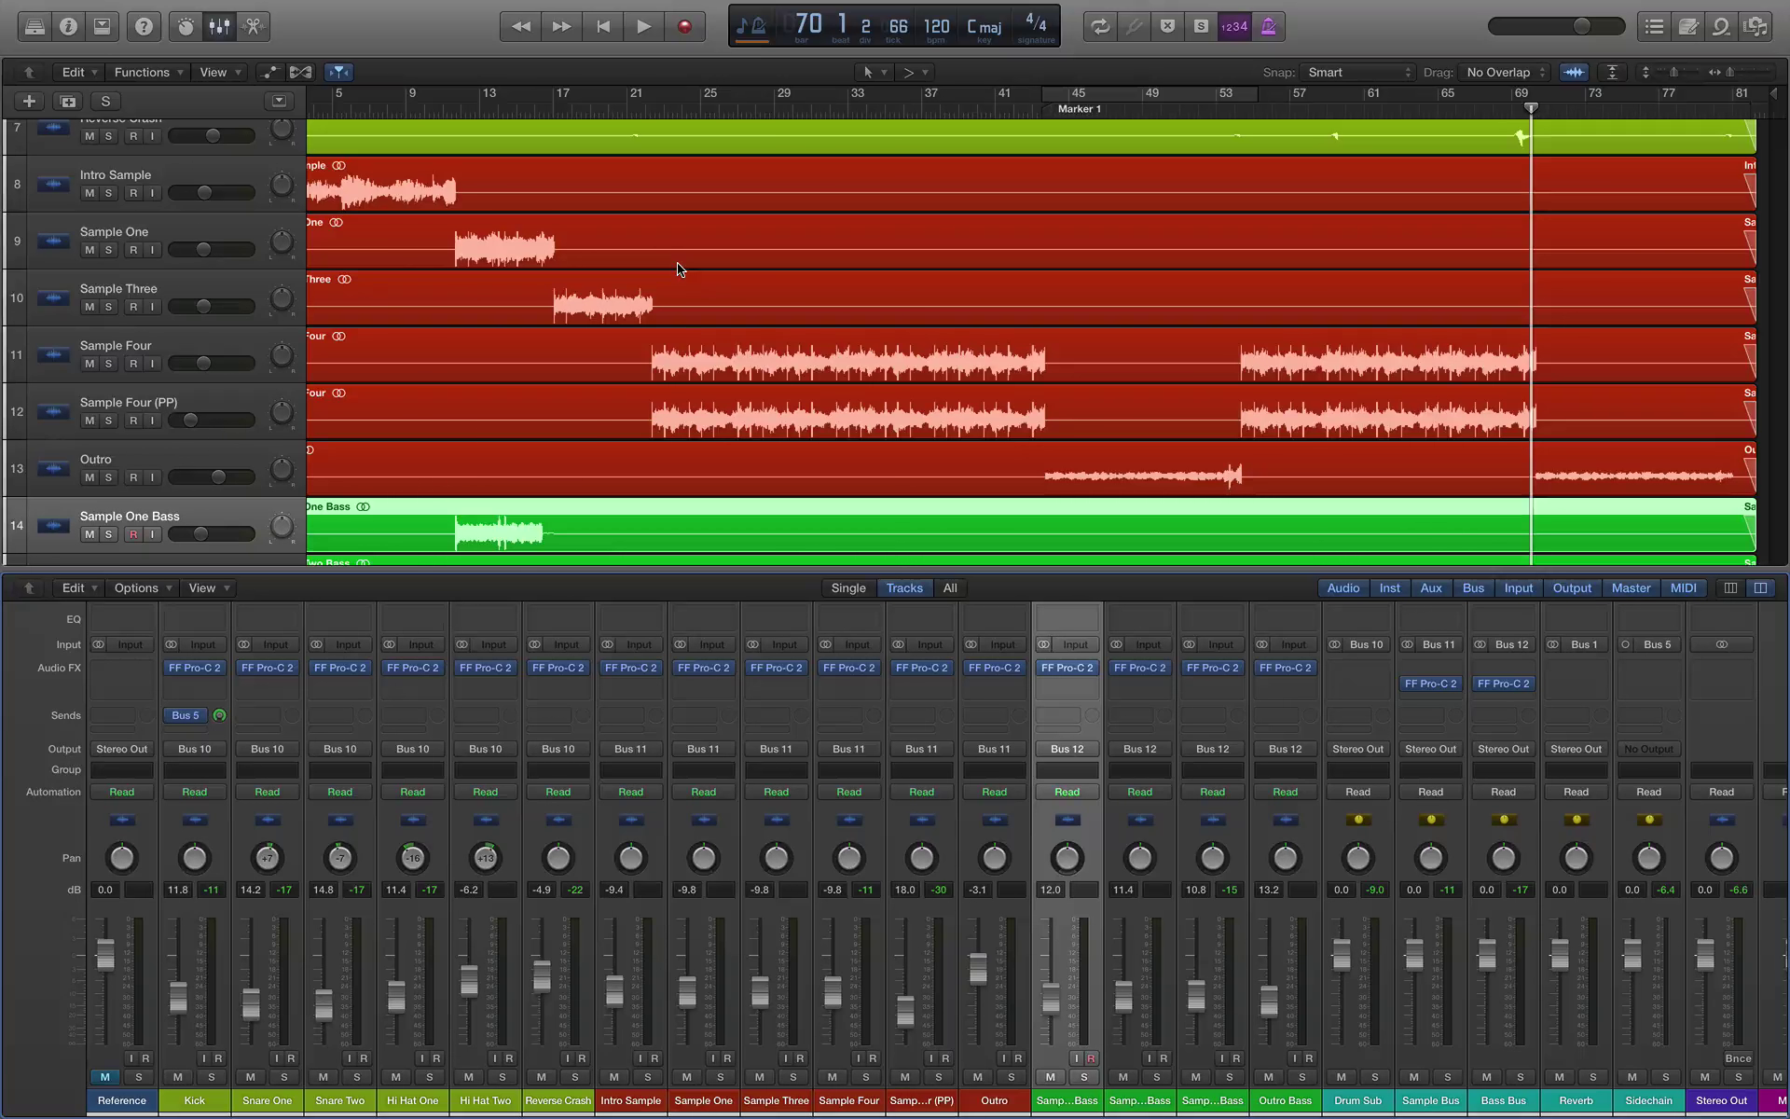
Step: Insert a stereo Space Designer reverb on the Reverb aux channel
{"action": "left_click", "coordinate": [1595, 678]}
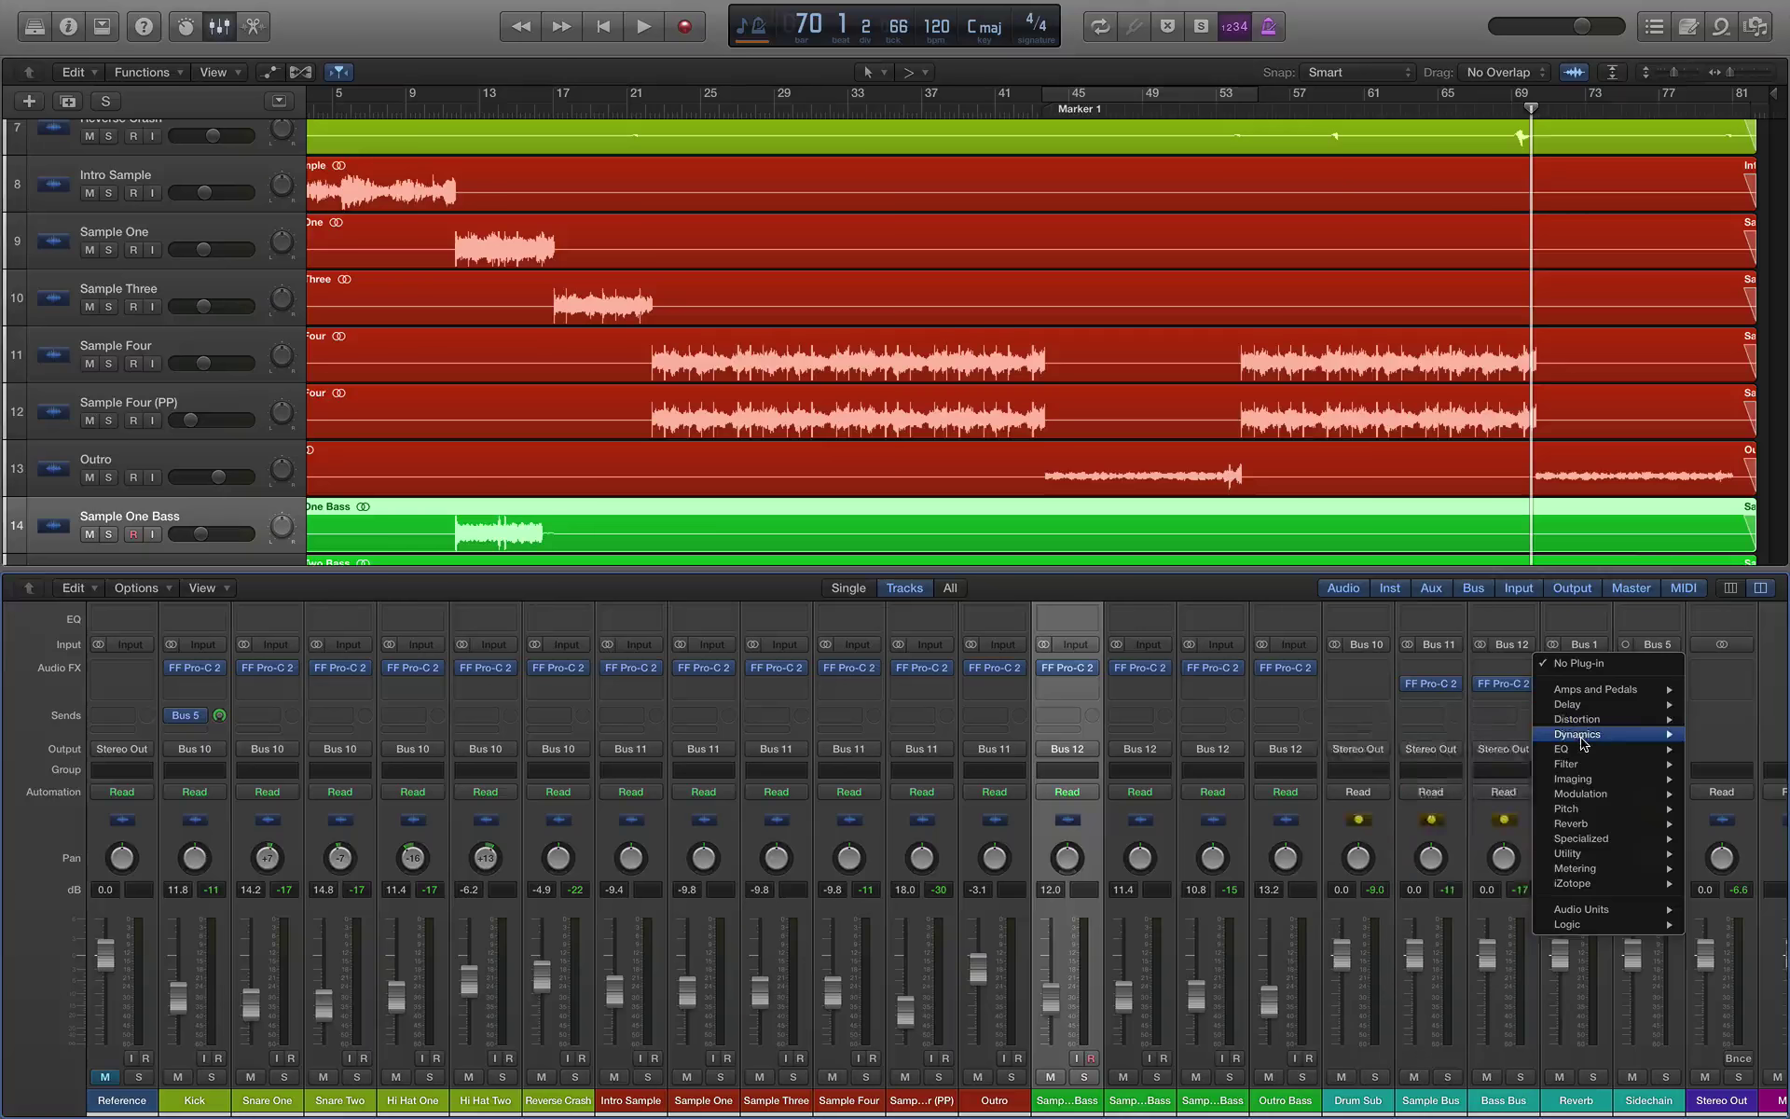
{"action": "mouse_move", "coordinate": [1578, 743]}
{"action": "mouse_move", "coordinate": [1591, 831]}
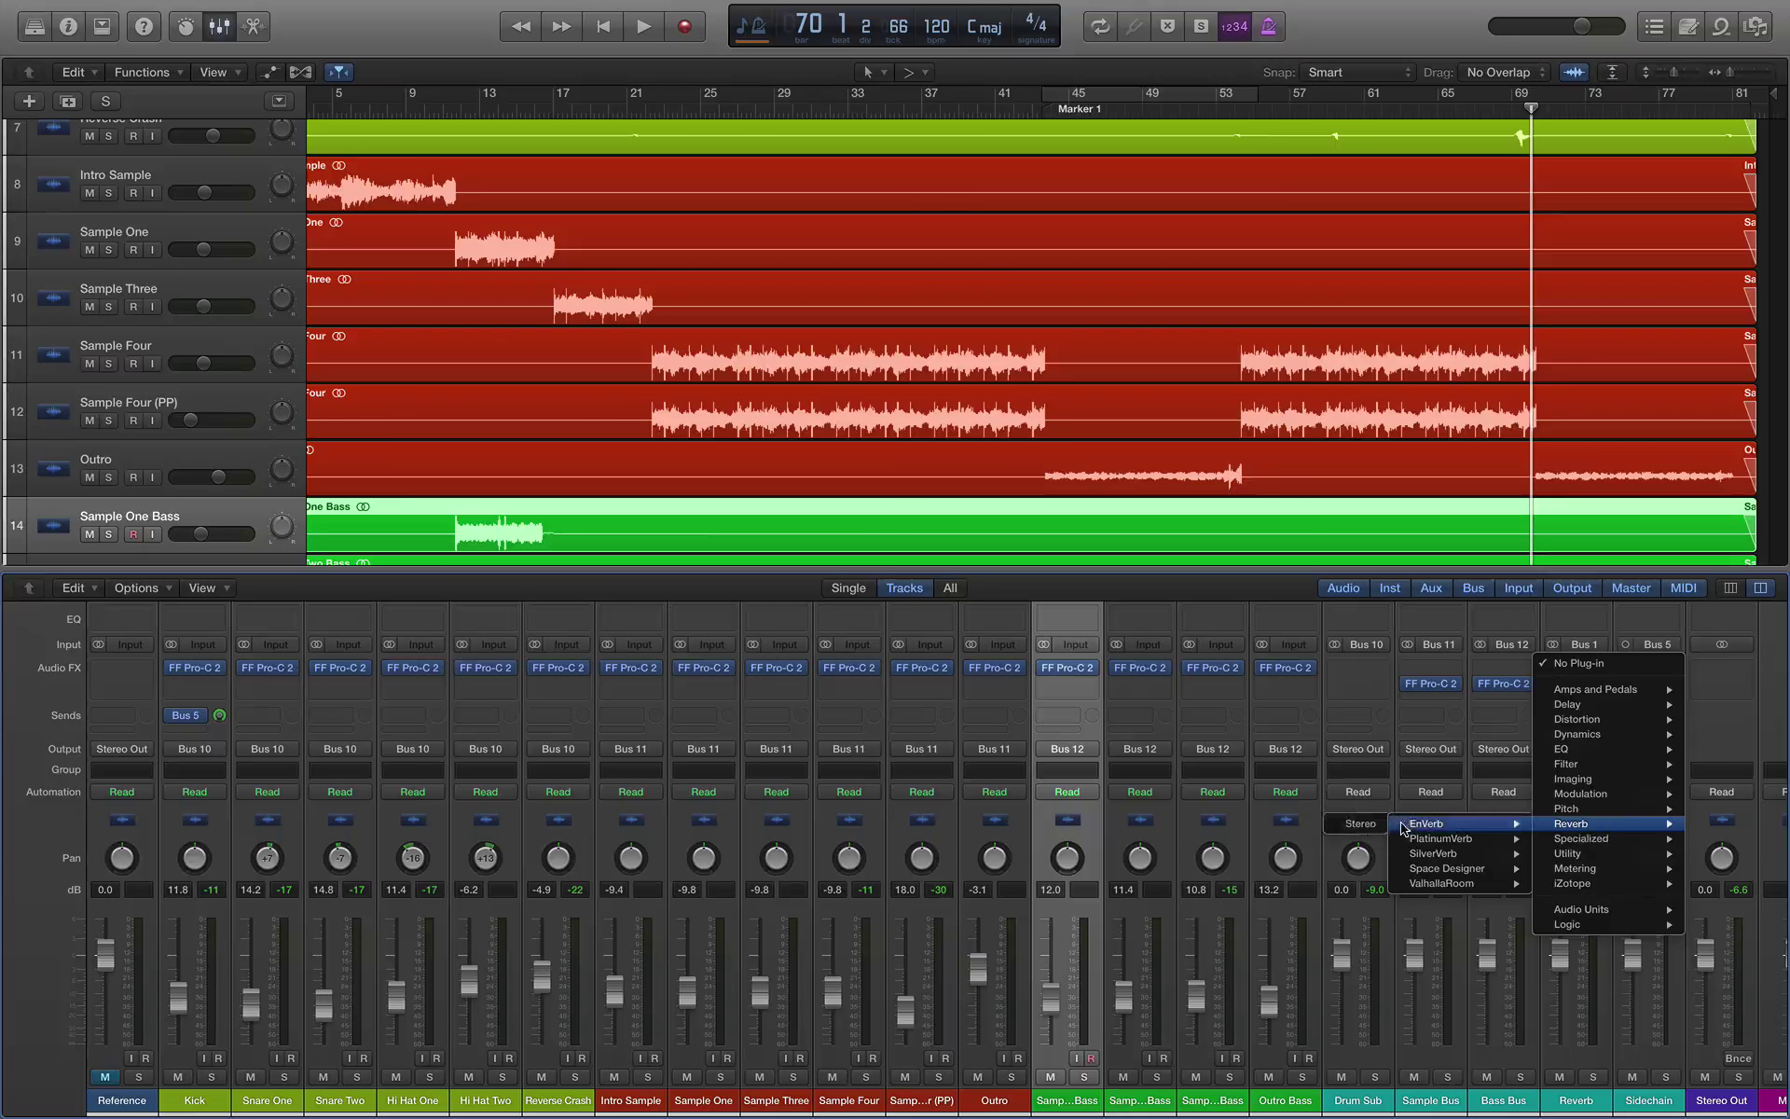
{"action": "left_click", "coordinate": [1360, 870]}
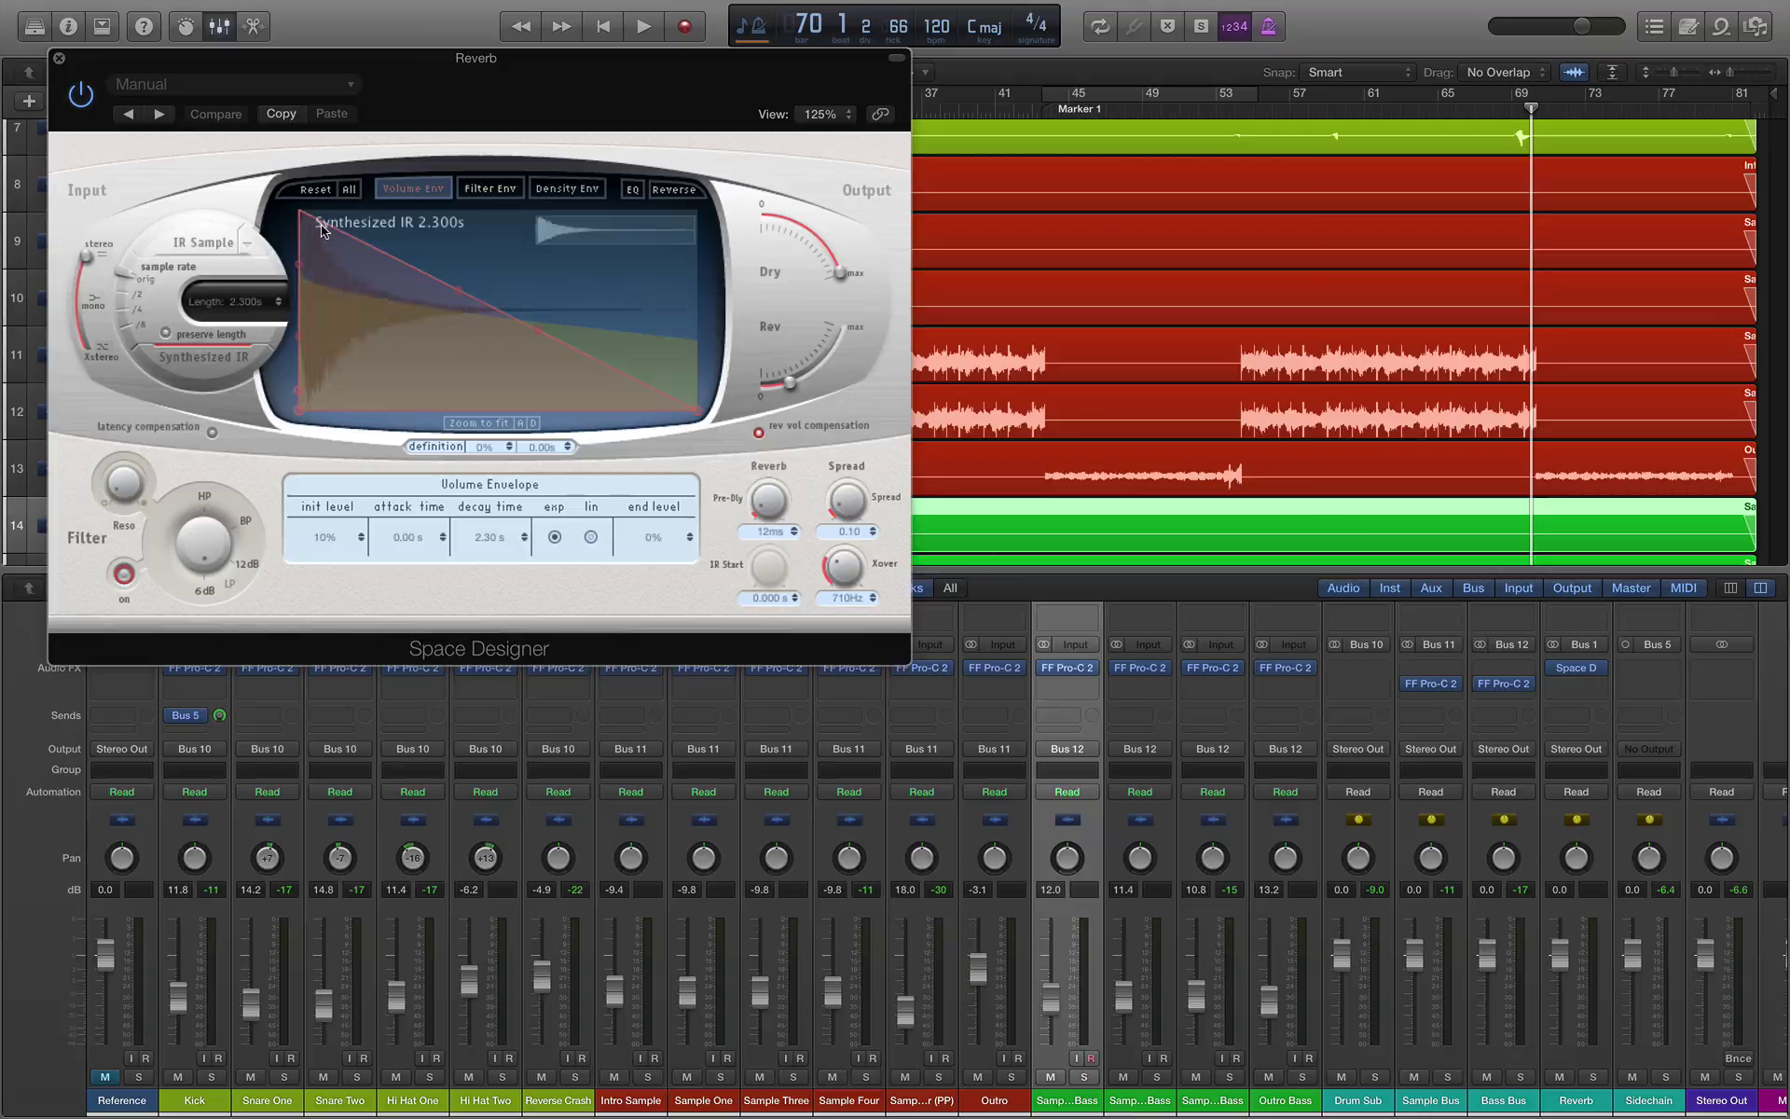
{"action": "left_click", "coordinate": [210, 89]}
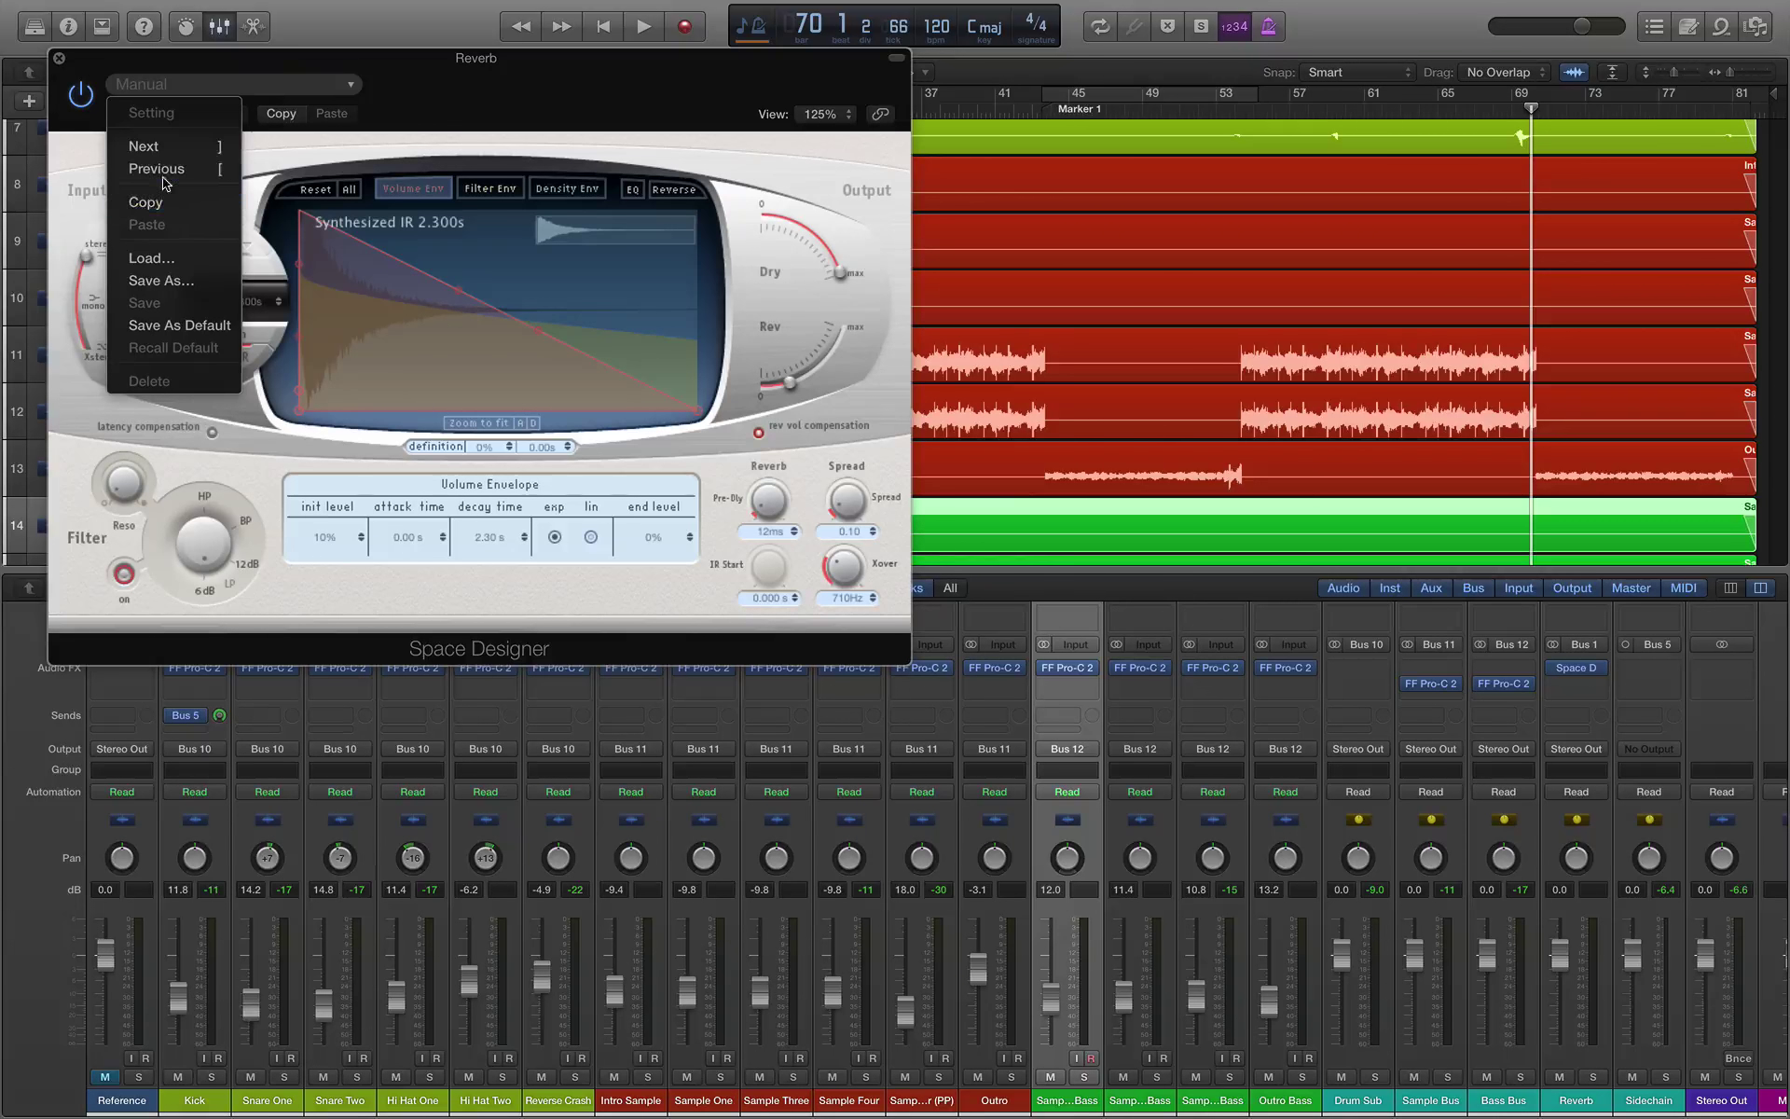
{"action": "left_click", "coordinate": [306, 84]}
{"action": "left_click", "coordinate": [307, 84]}
{"action": "left_click", "coordinate": [575, 109]}
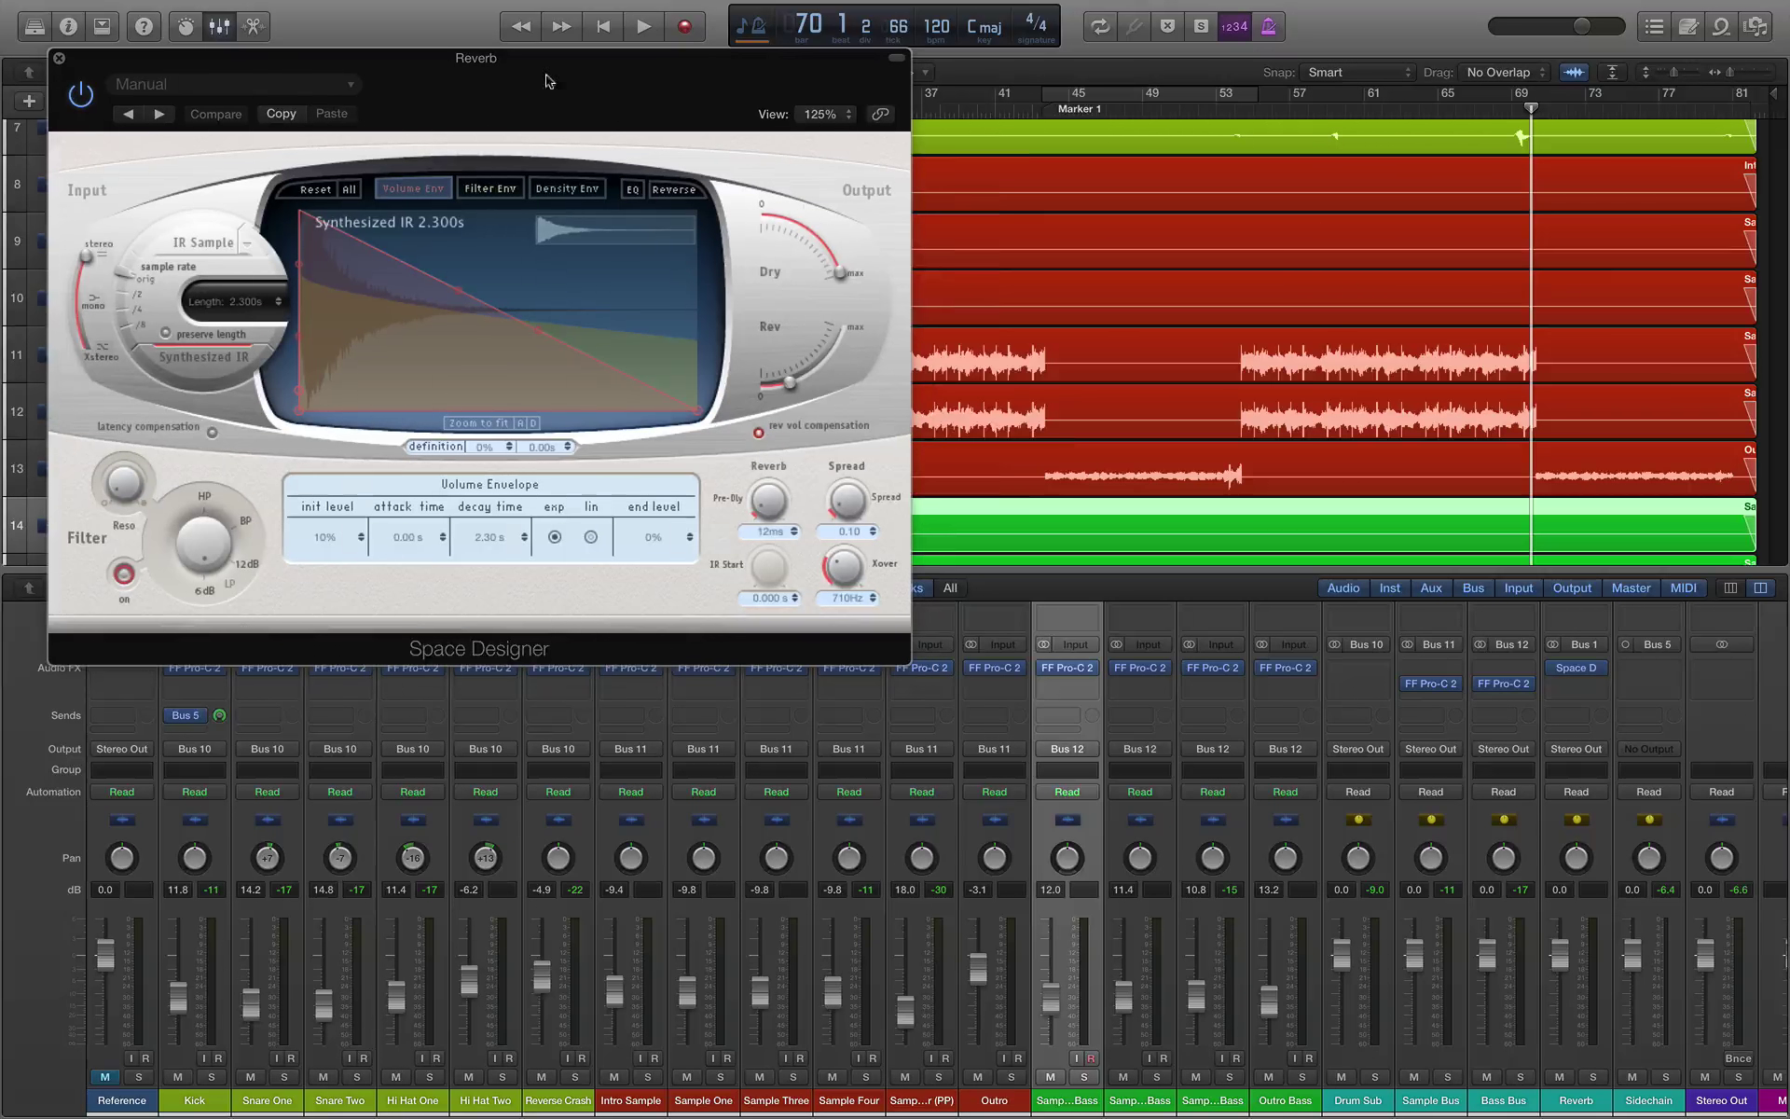
Step: Shape Space Designer's volume envelope into a convex curve with a 1.80 s decay, with dry output at 0 and reverb output at maximum
{"action": "left_click_drag", "start_coordinate": [549, 81], "coordinate": [685, 127]}
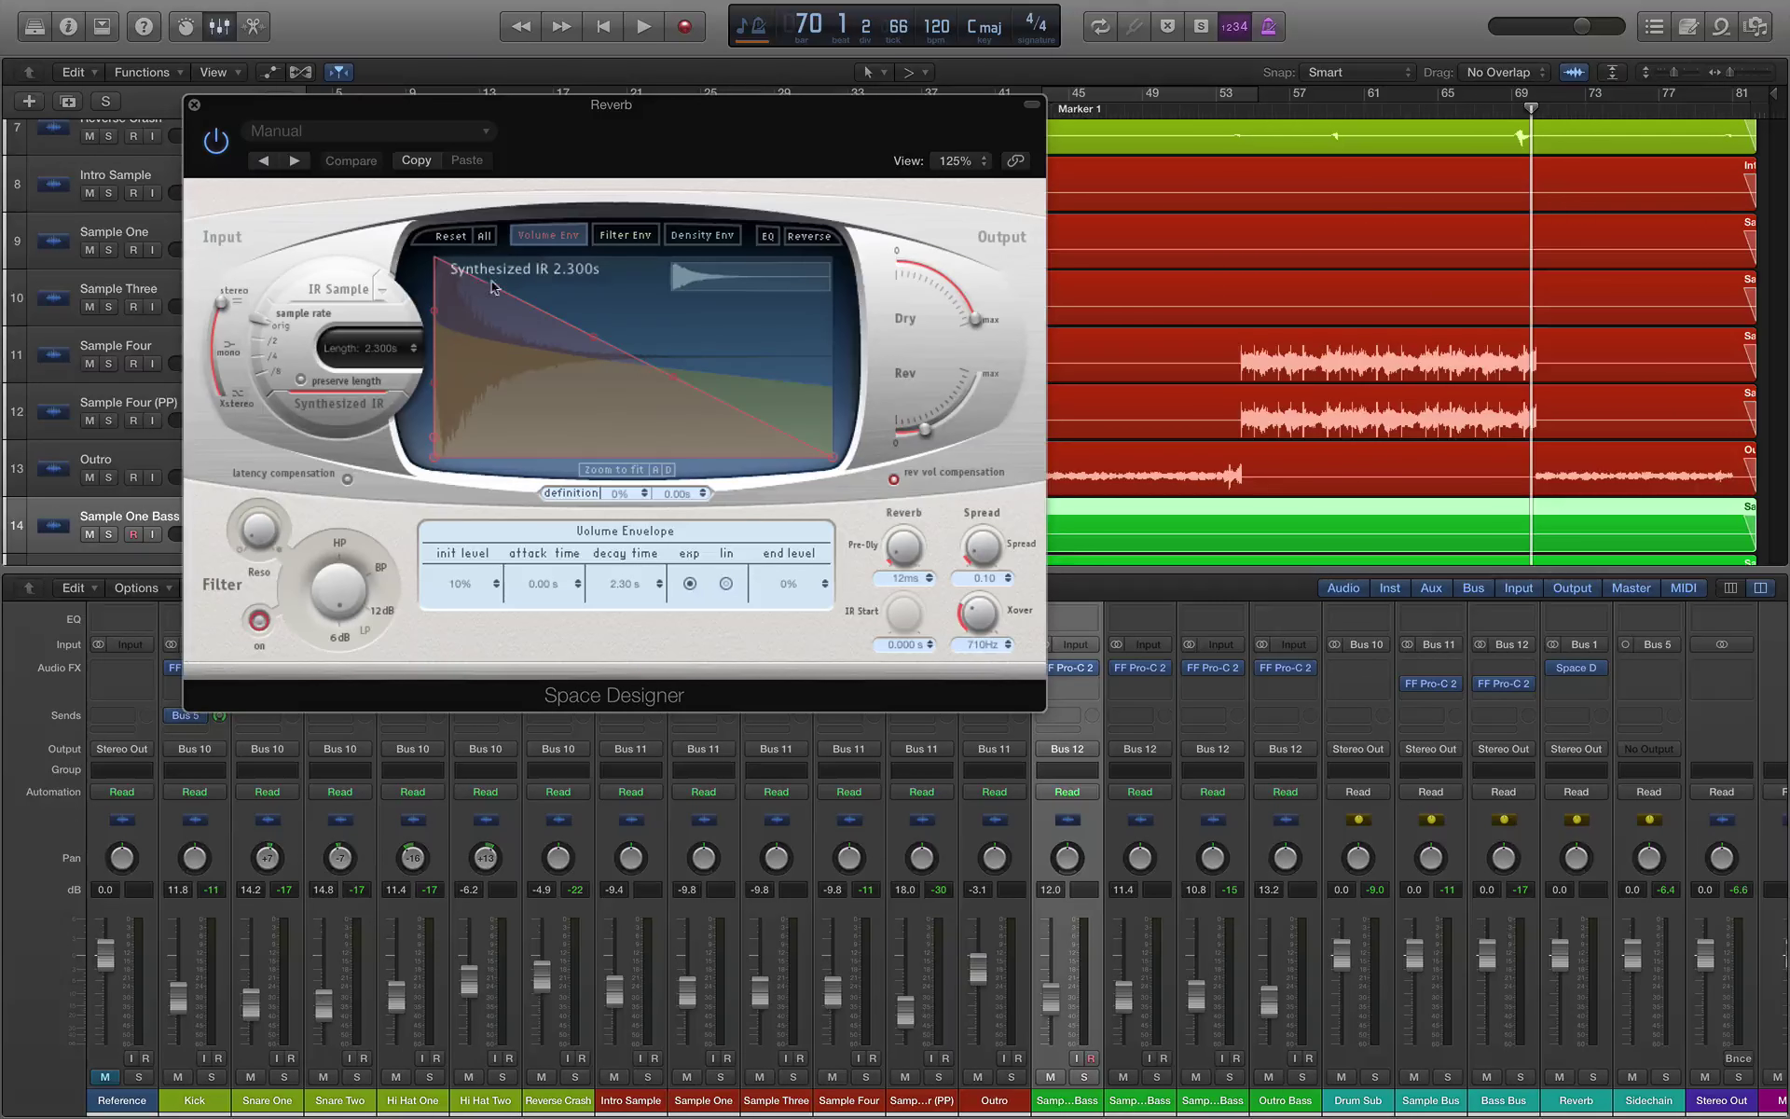
{"action": "left_click_drag", "start_coordinate": [600, 341], "coordinate": [703, 237]}
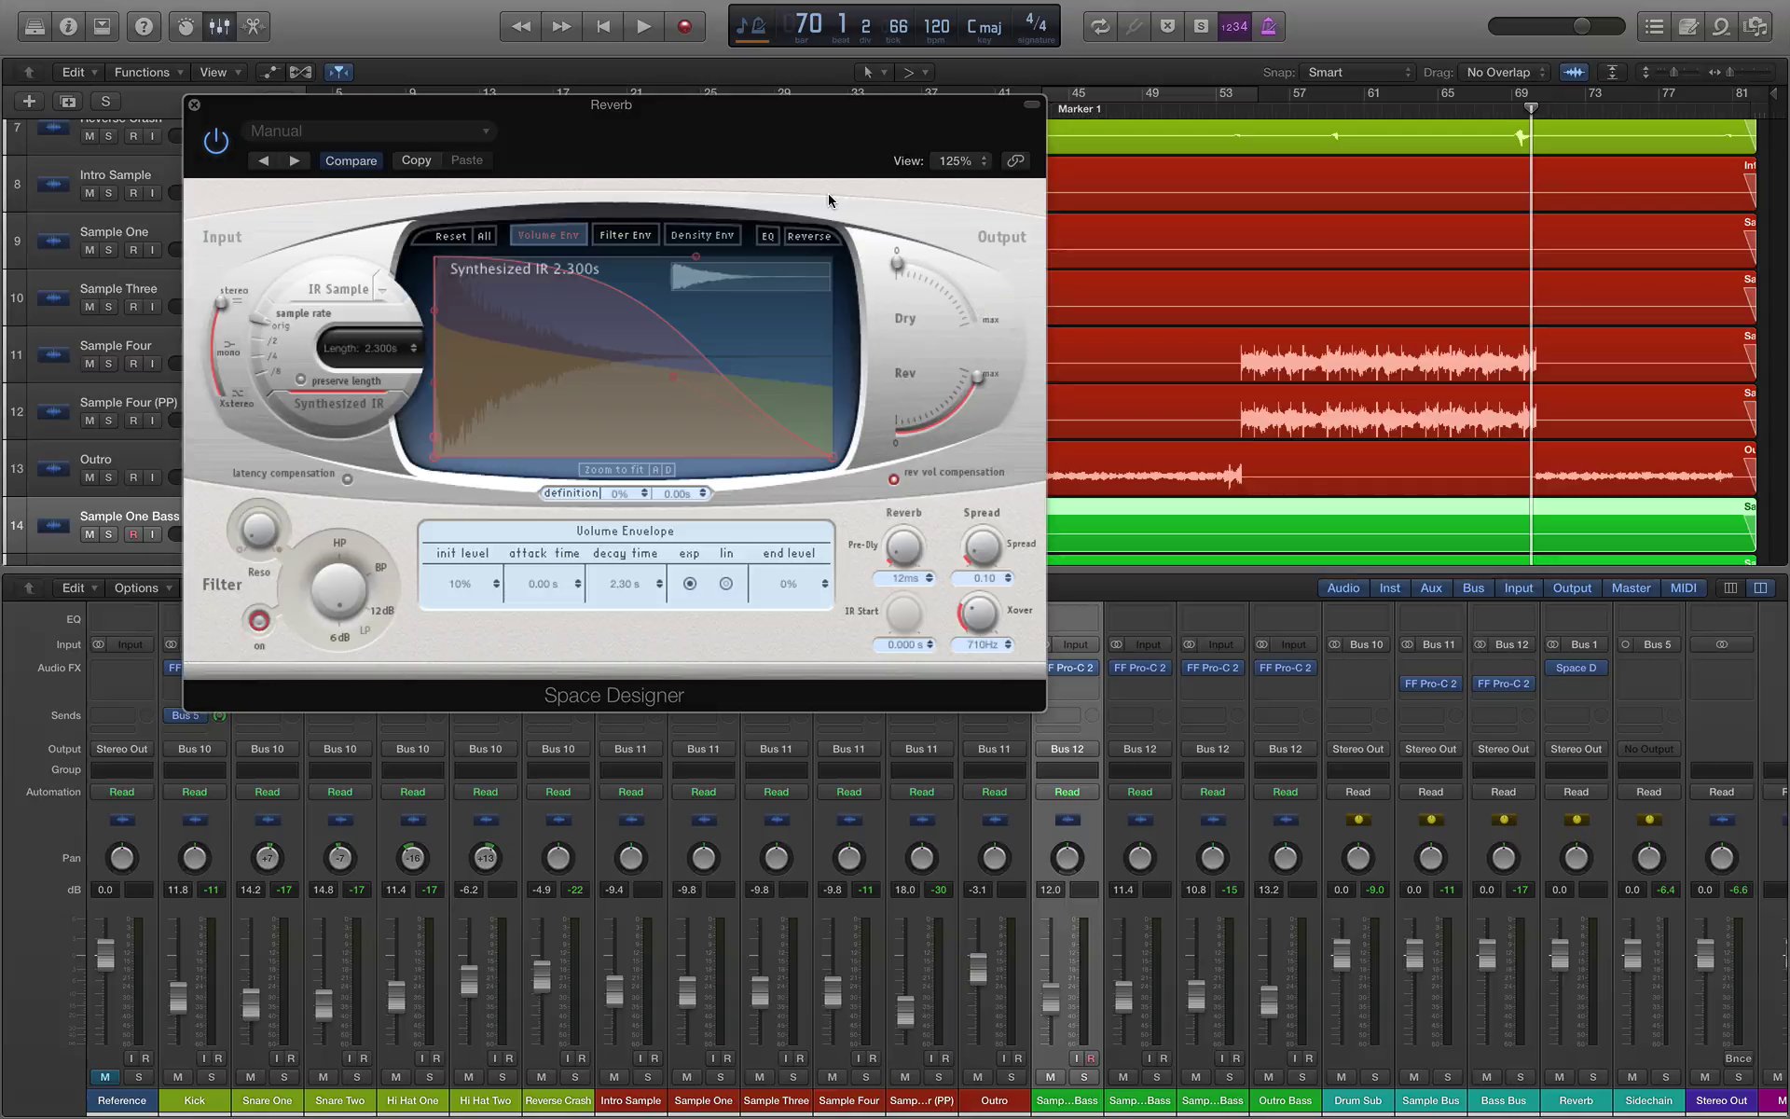
{"action": "key", "text": "space"}
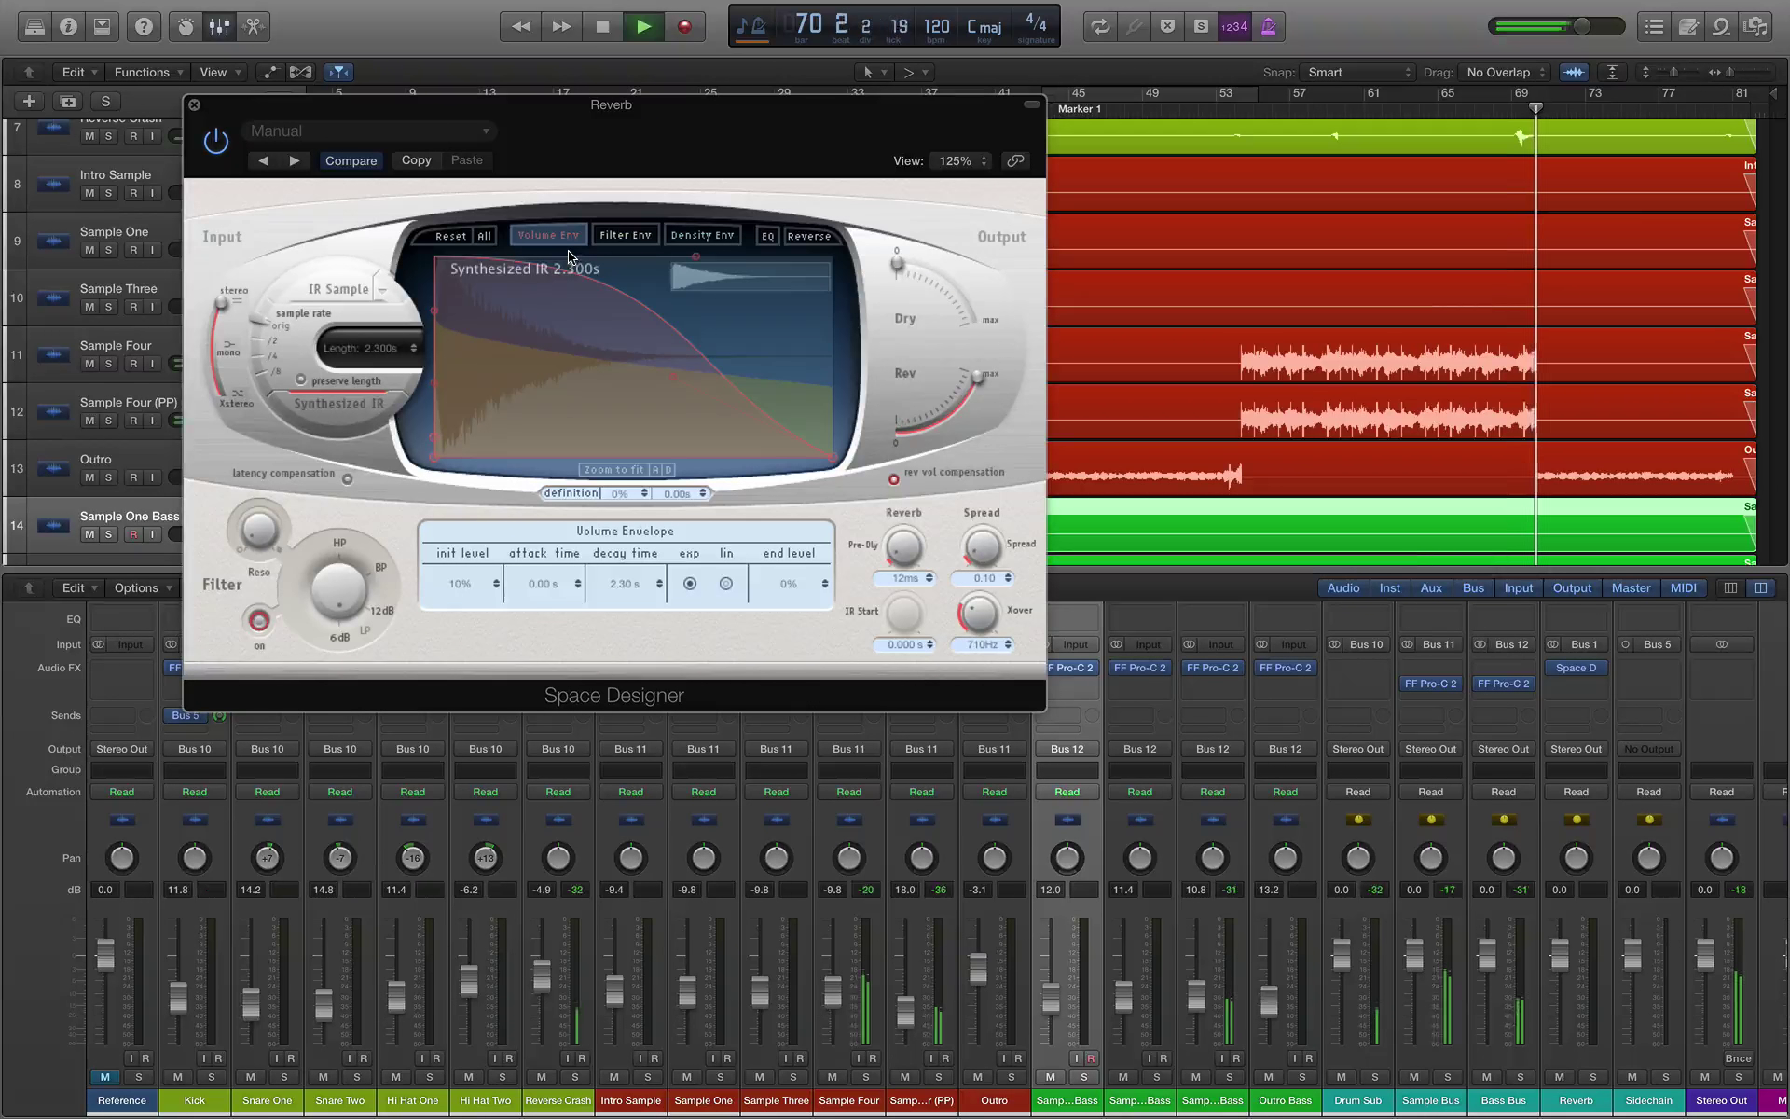
{"action": "left_click_drag", "start_coordinate": [626, 585], "coordinate": [623, 651]}
{"action": "key", "text": "space"}
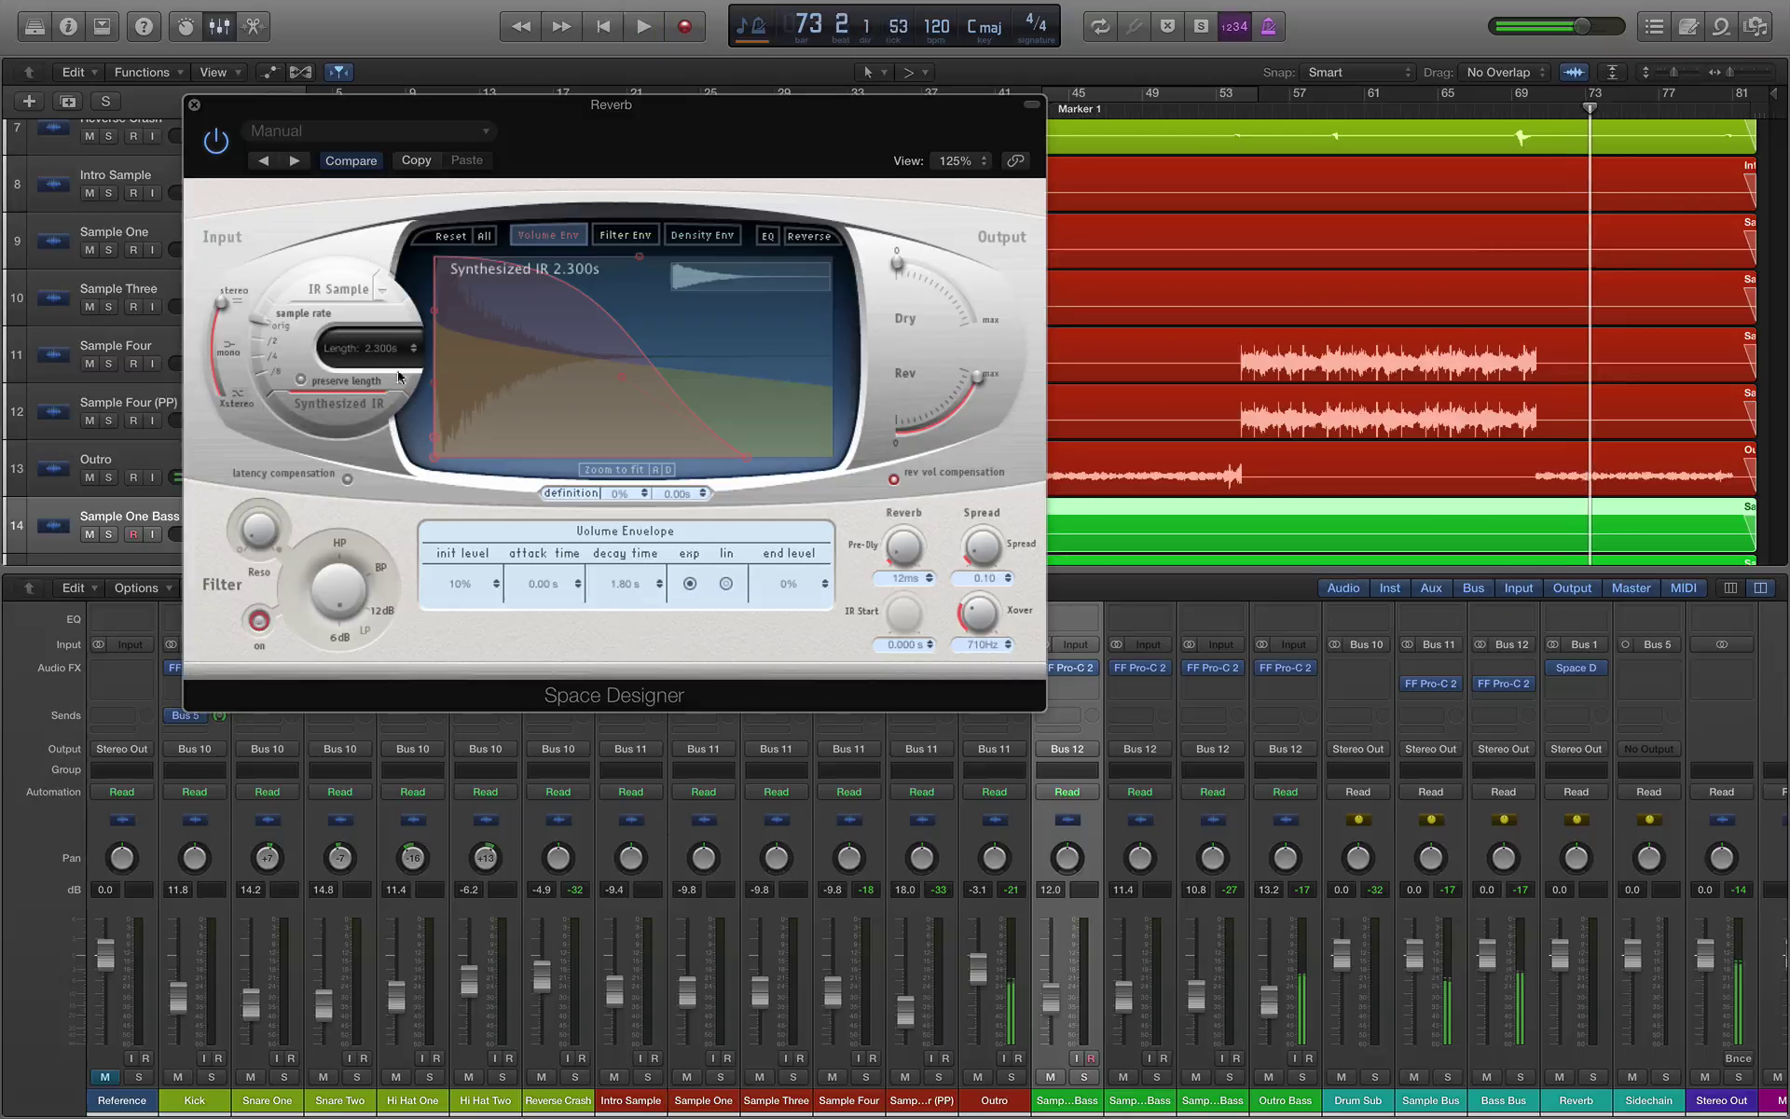
{"action": "left_click", "coordinate": [195, 106]}
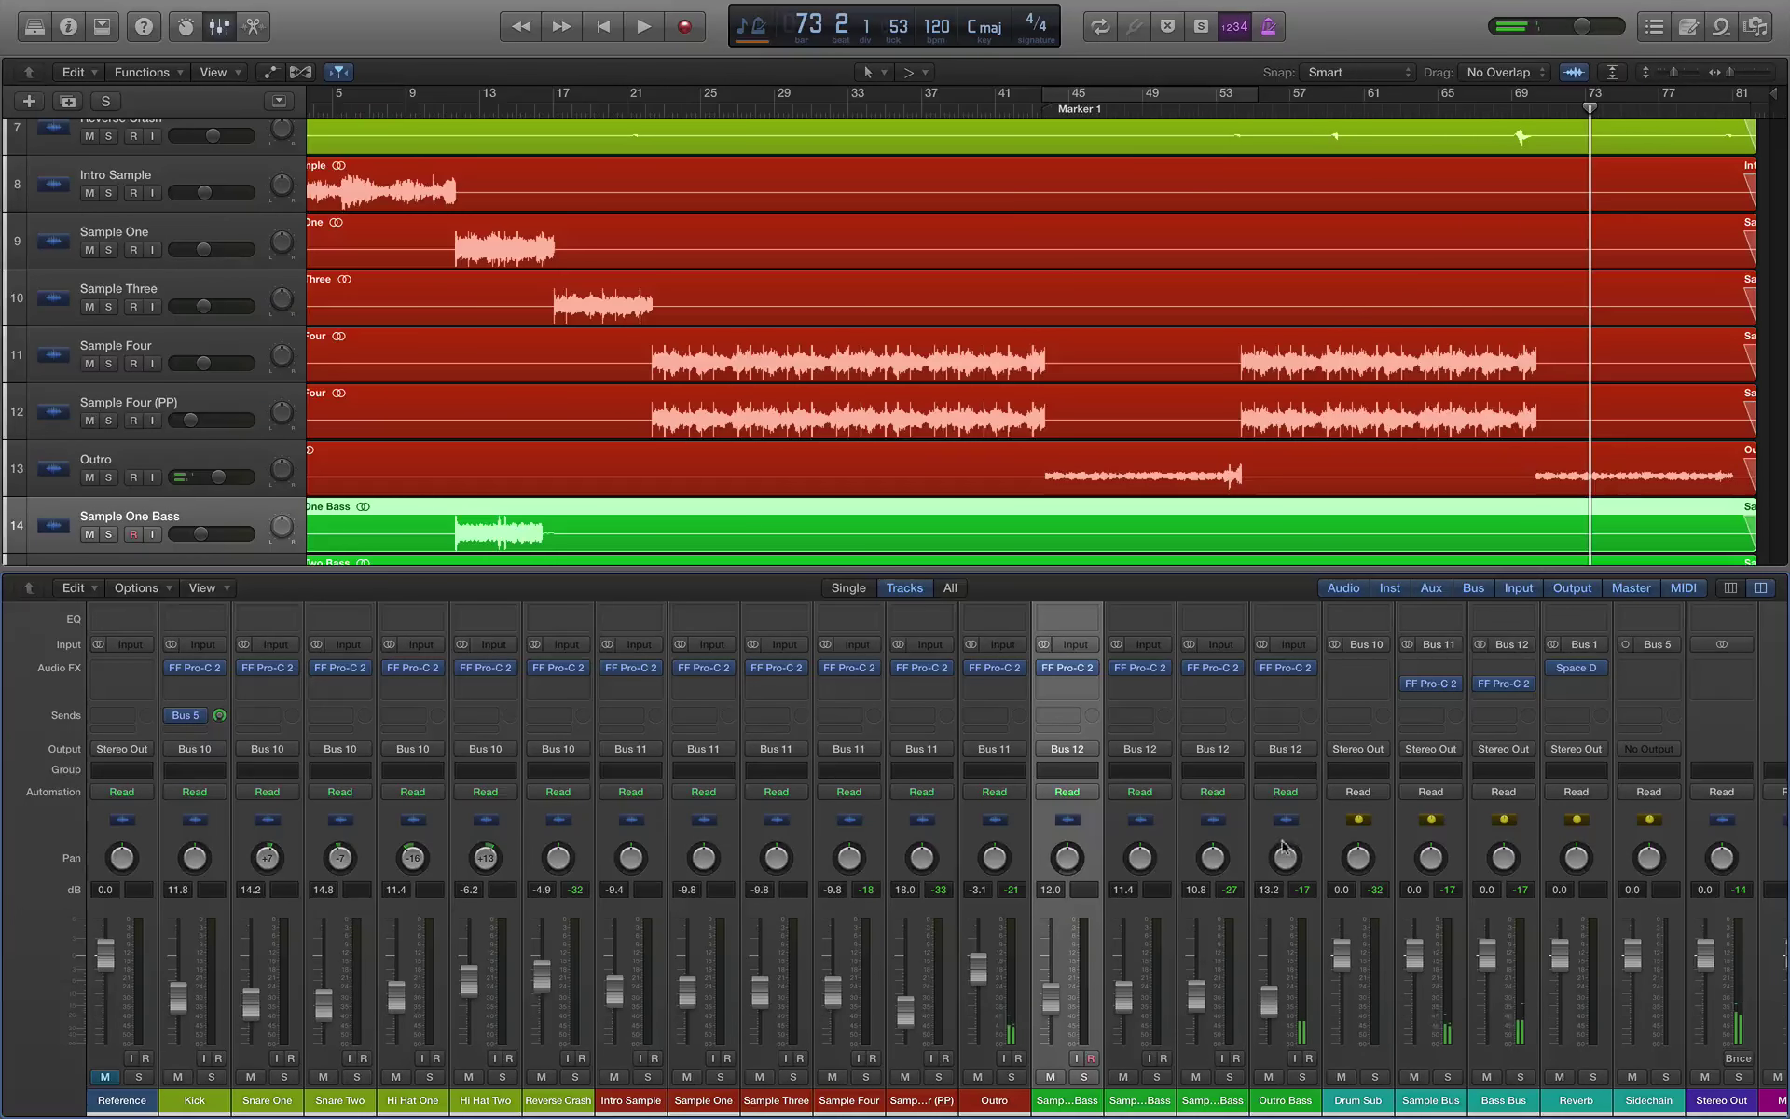
Step: Add a send to Bus 1 (Reverb) on the Snare One channel
{"action": "scroll", "coordinate": [312, 760], "scroll_direction": "up", "scroll_amount": 1}
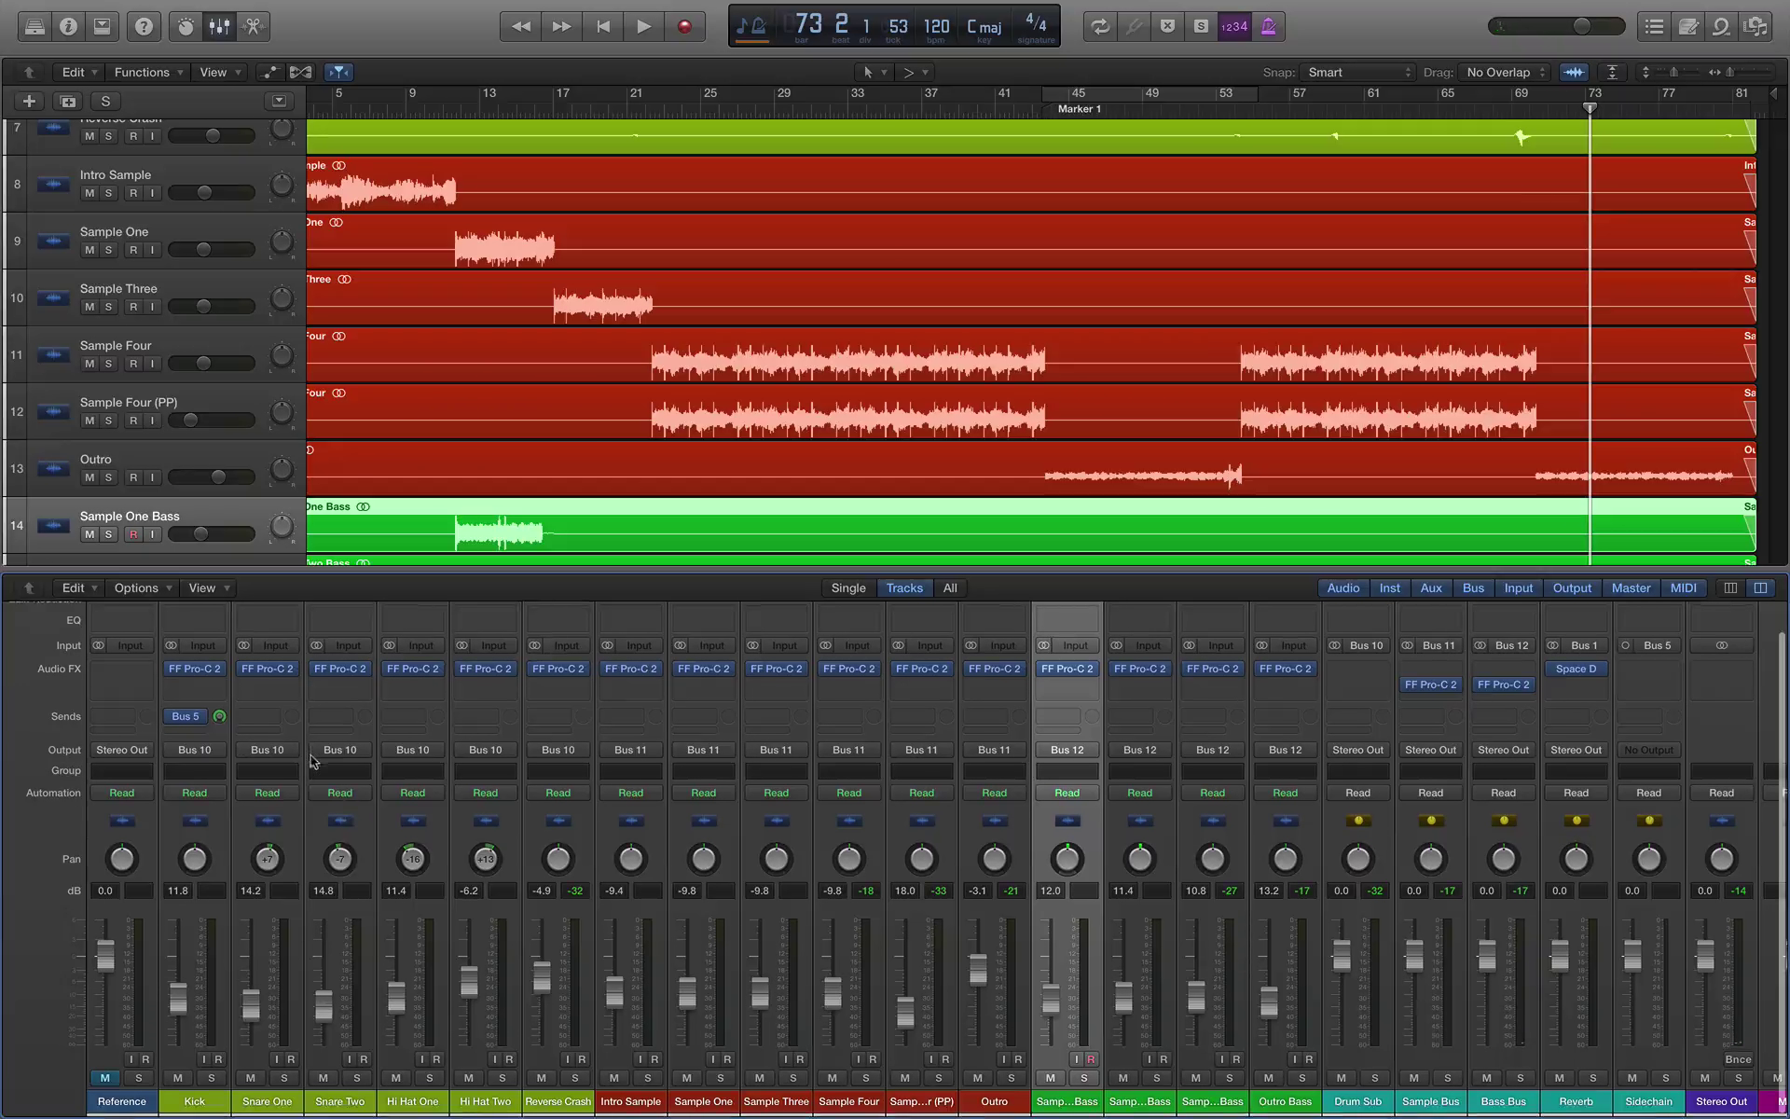
{"action": "left_click", "coordinate": [272, 718]}
{"action": "mouse_move", "coordinate": [280, 788]}
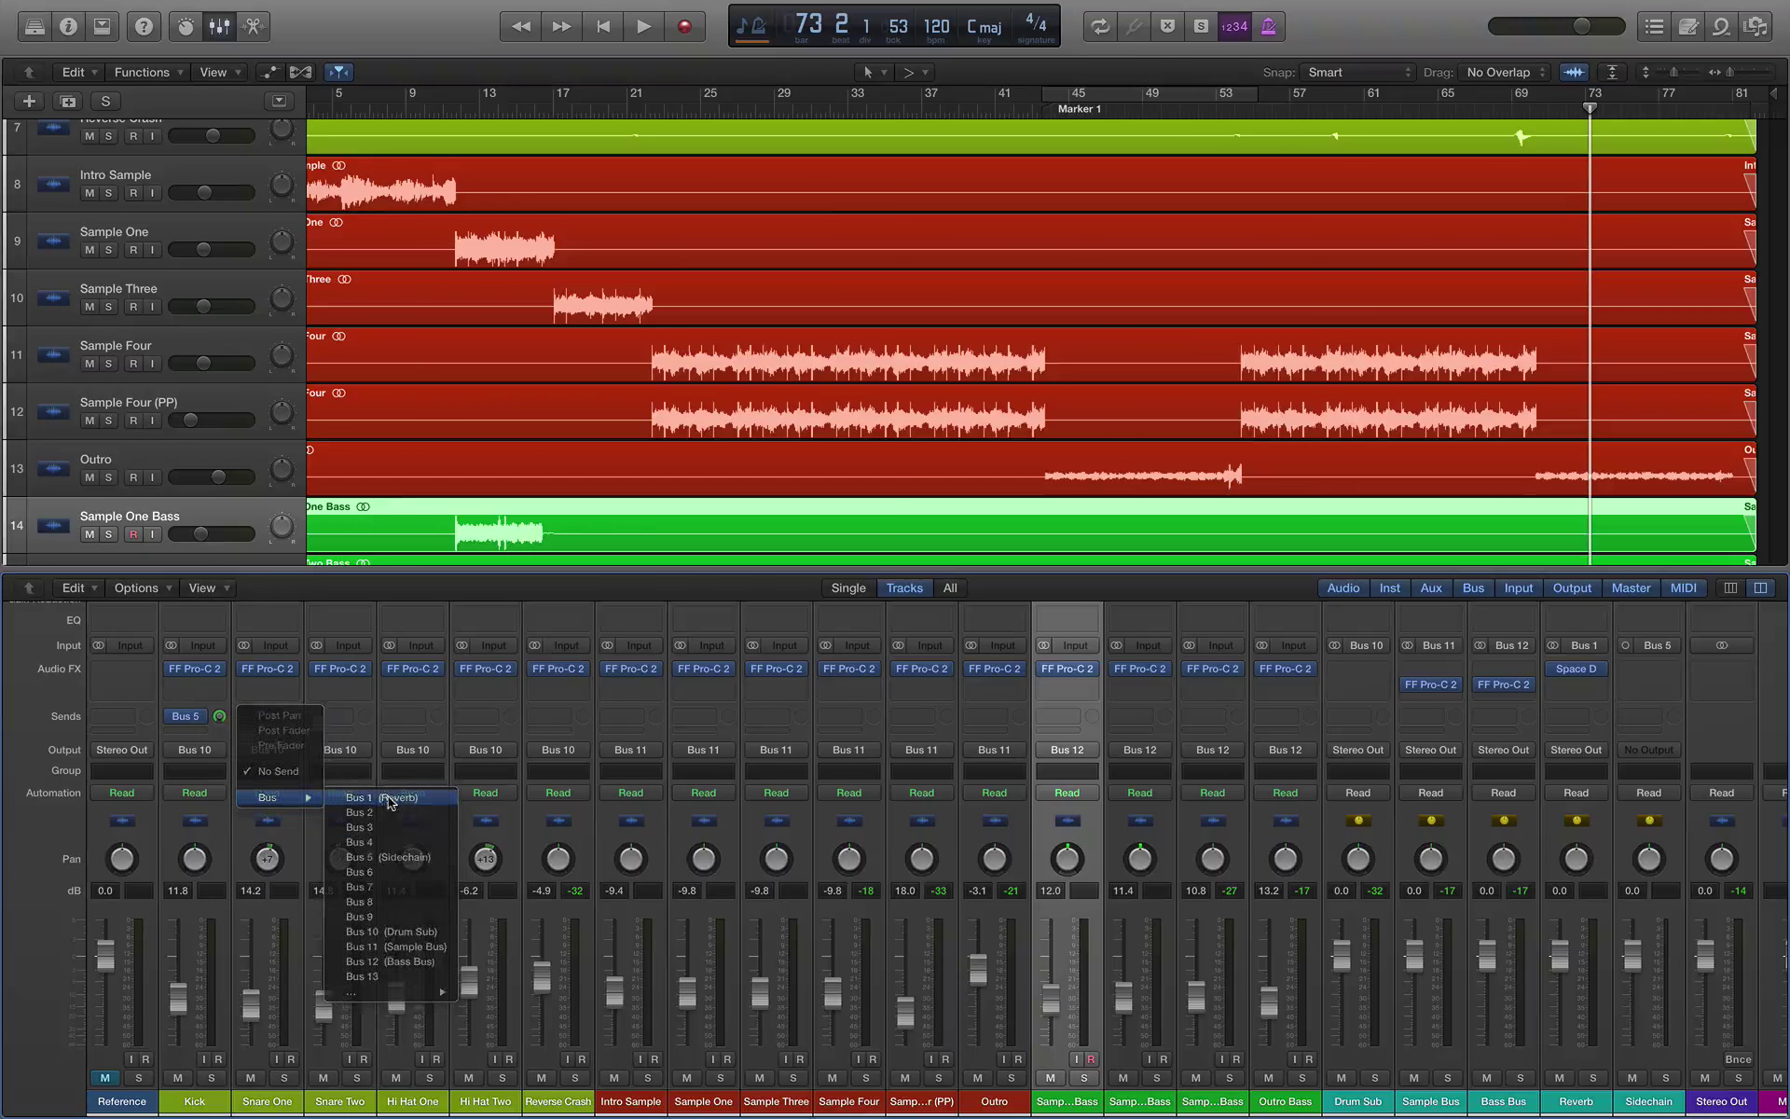
{"action": "left_click", "coordinate": [373, 792]}
Step: Play the mix from about bar 26 and raise Snare One's Bus 1 send level to about -11.8 dB
{"action": "key", "text": "space"}
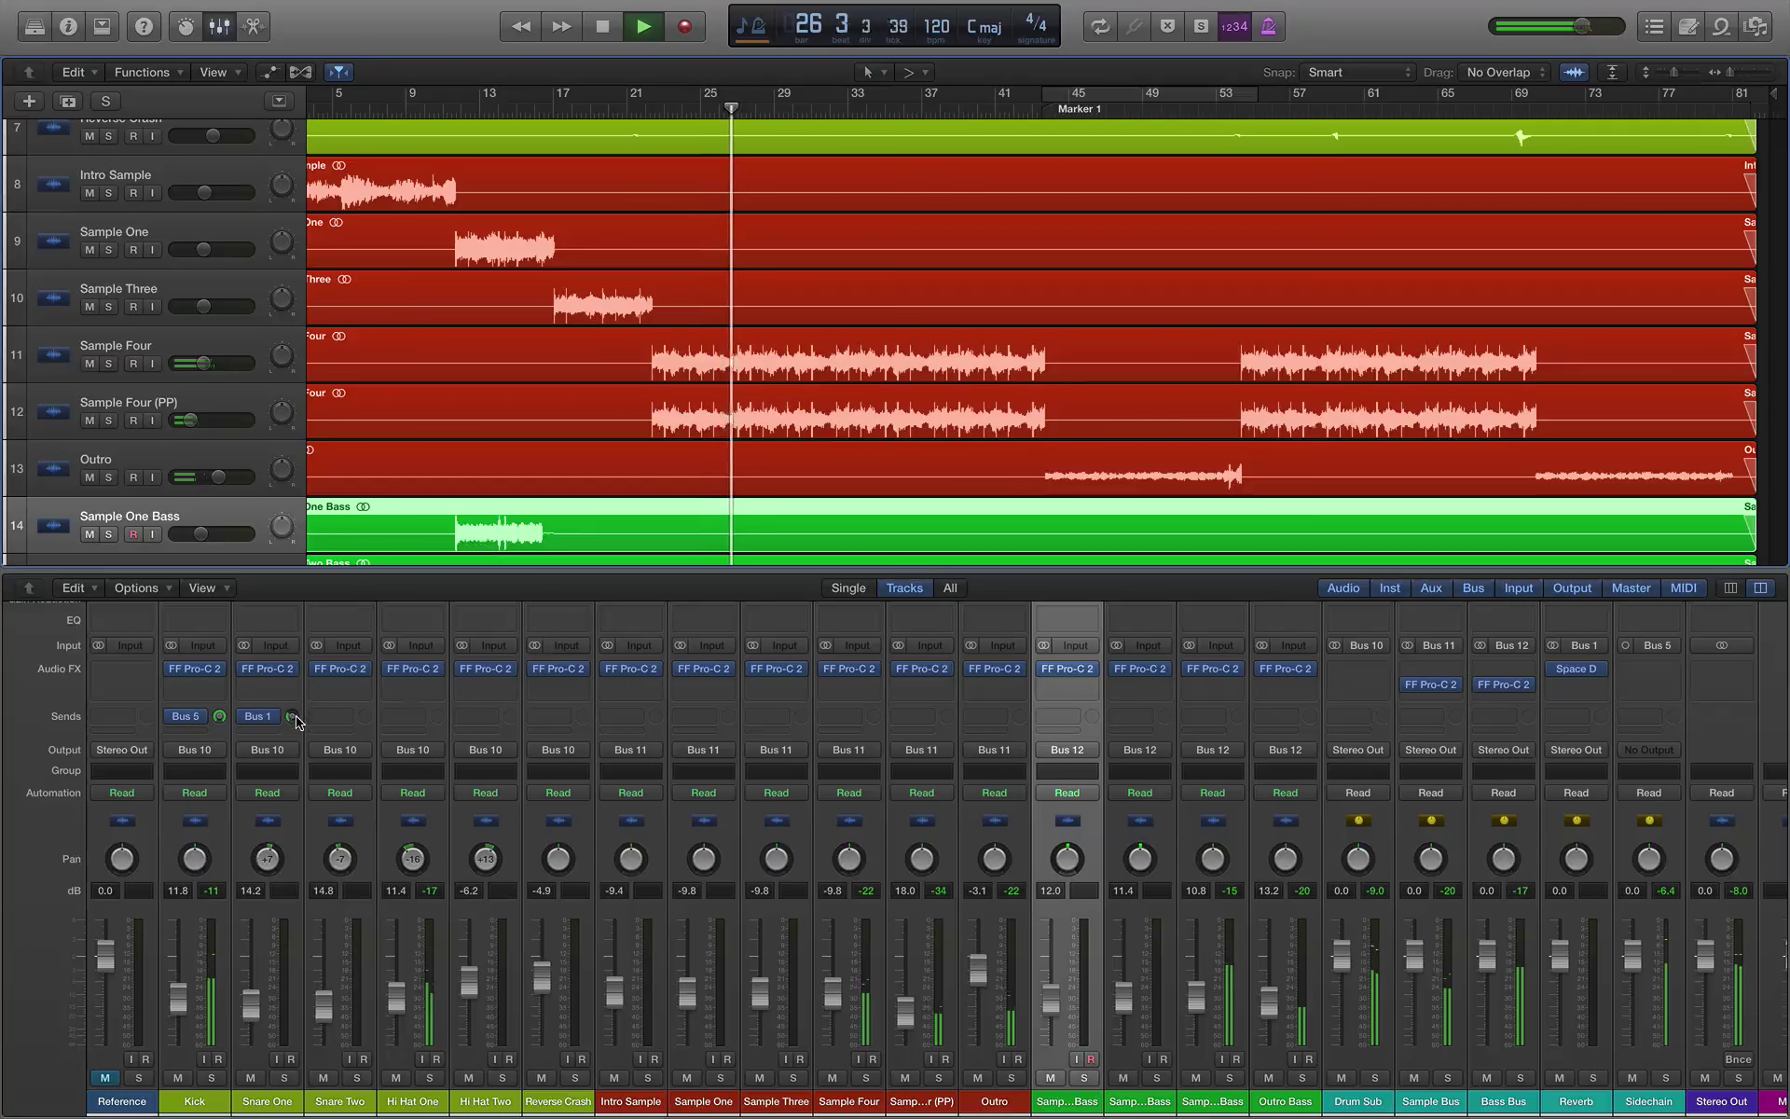
{"action": "key", "text": "space"}
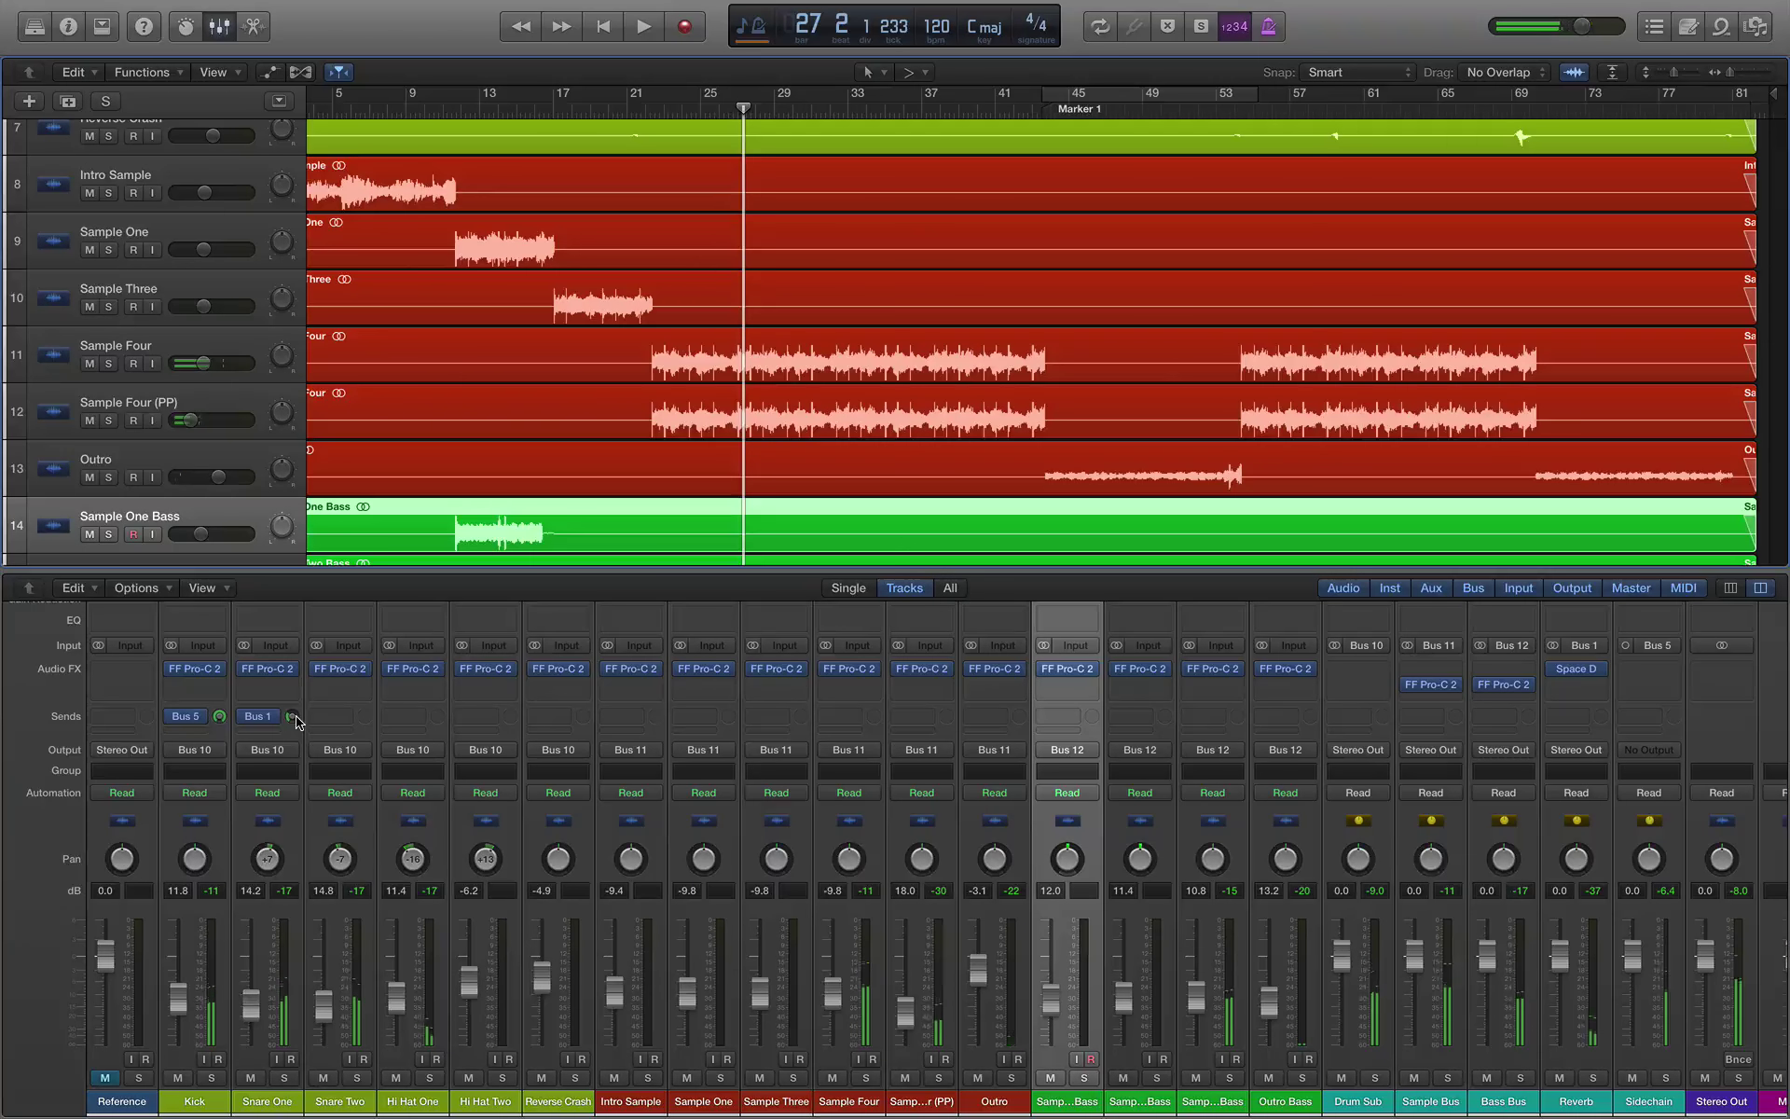
{"action": "key", "text": "space"}
{"action": "left_click_drag", "start_coordinate": [292, 716], "coordinate": [292, 736]}
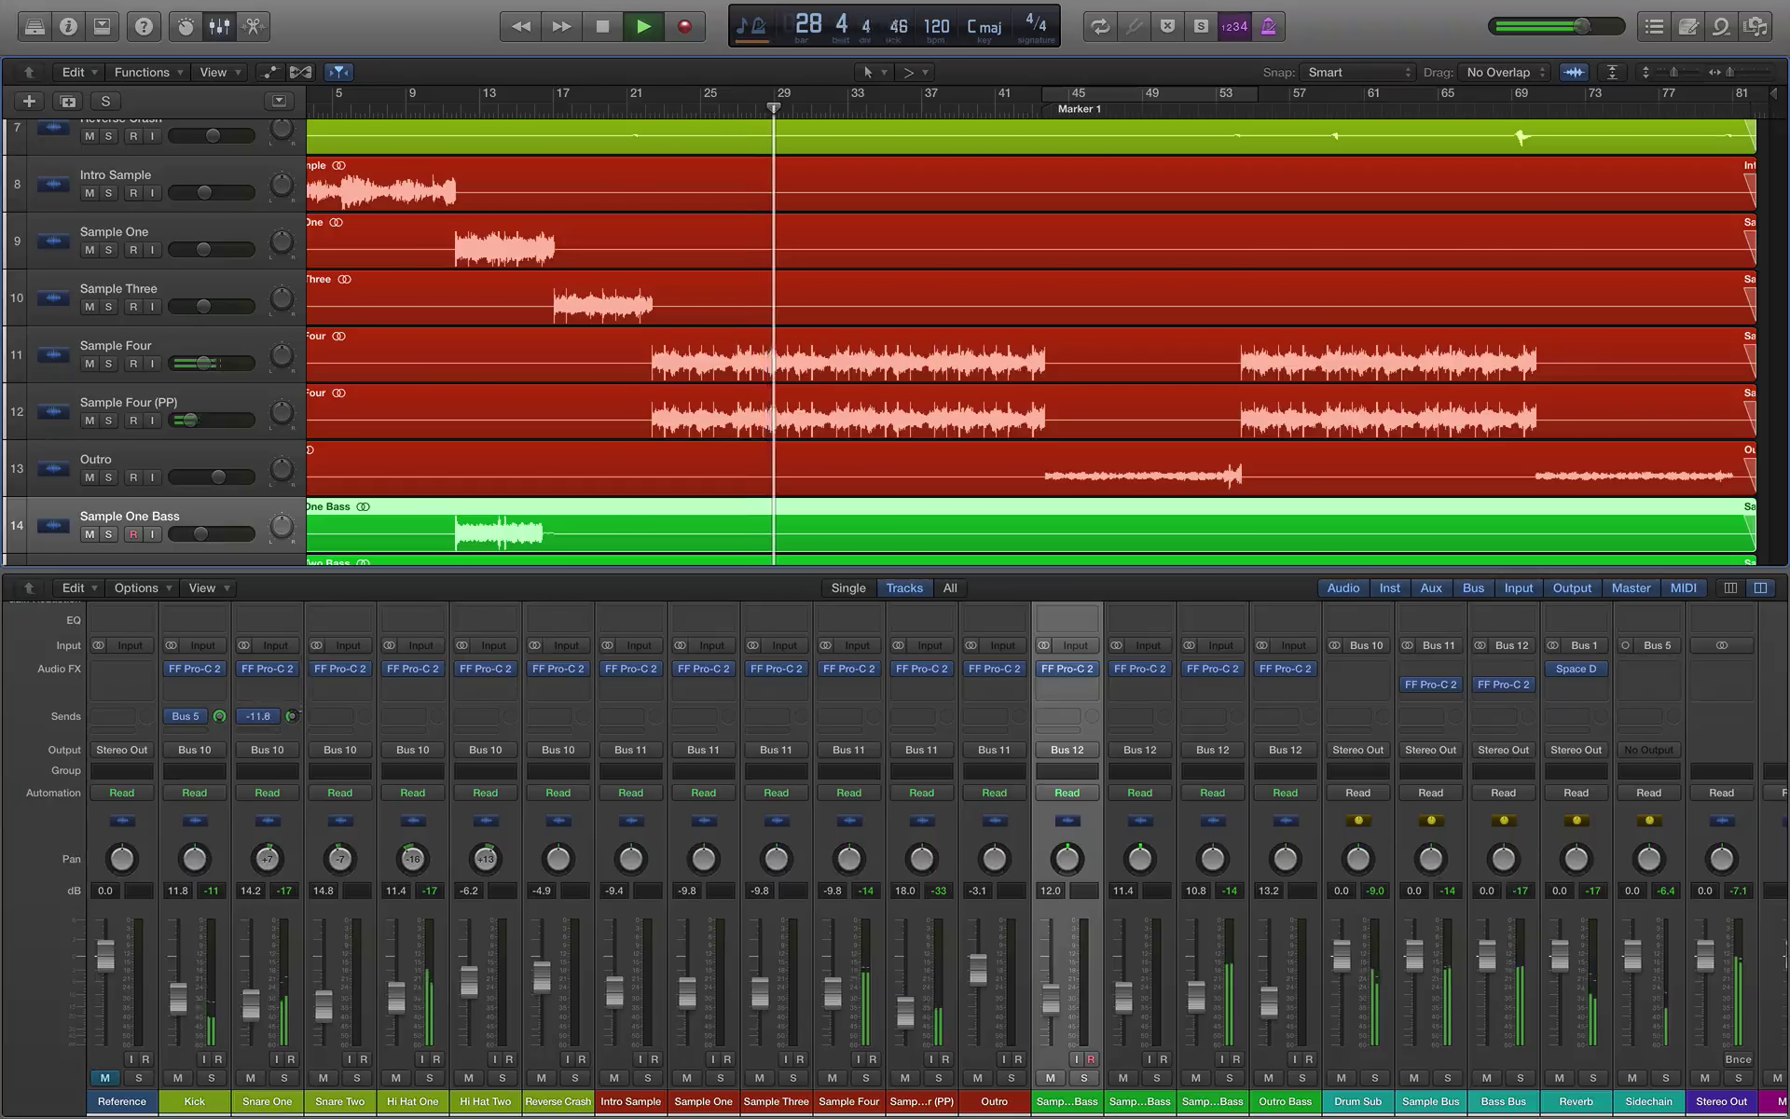
Step: Reopen Space Designer and browse its impulse responses to the 01 Rooms folder within 02 Medium Spaces
{"action": "left_click", "coordinate": [1576, 668]}
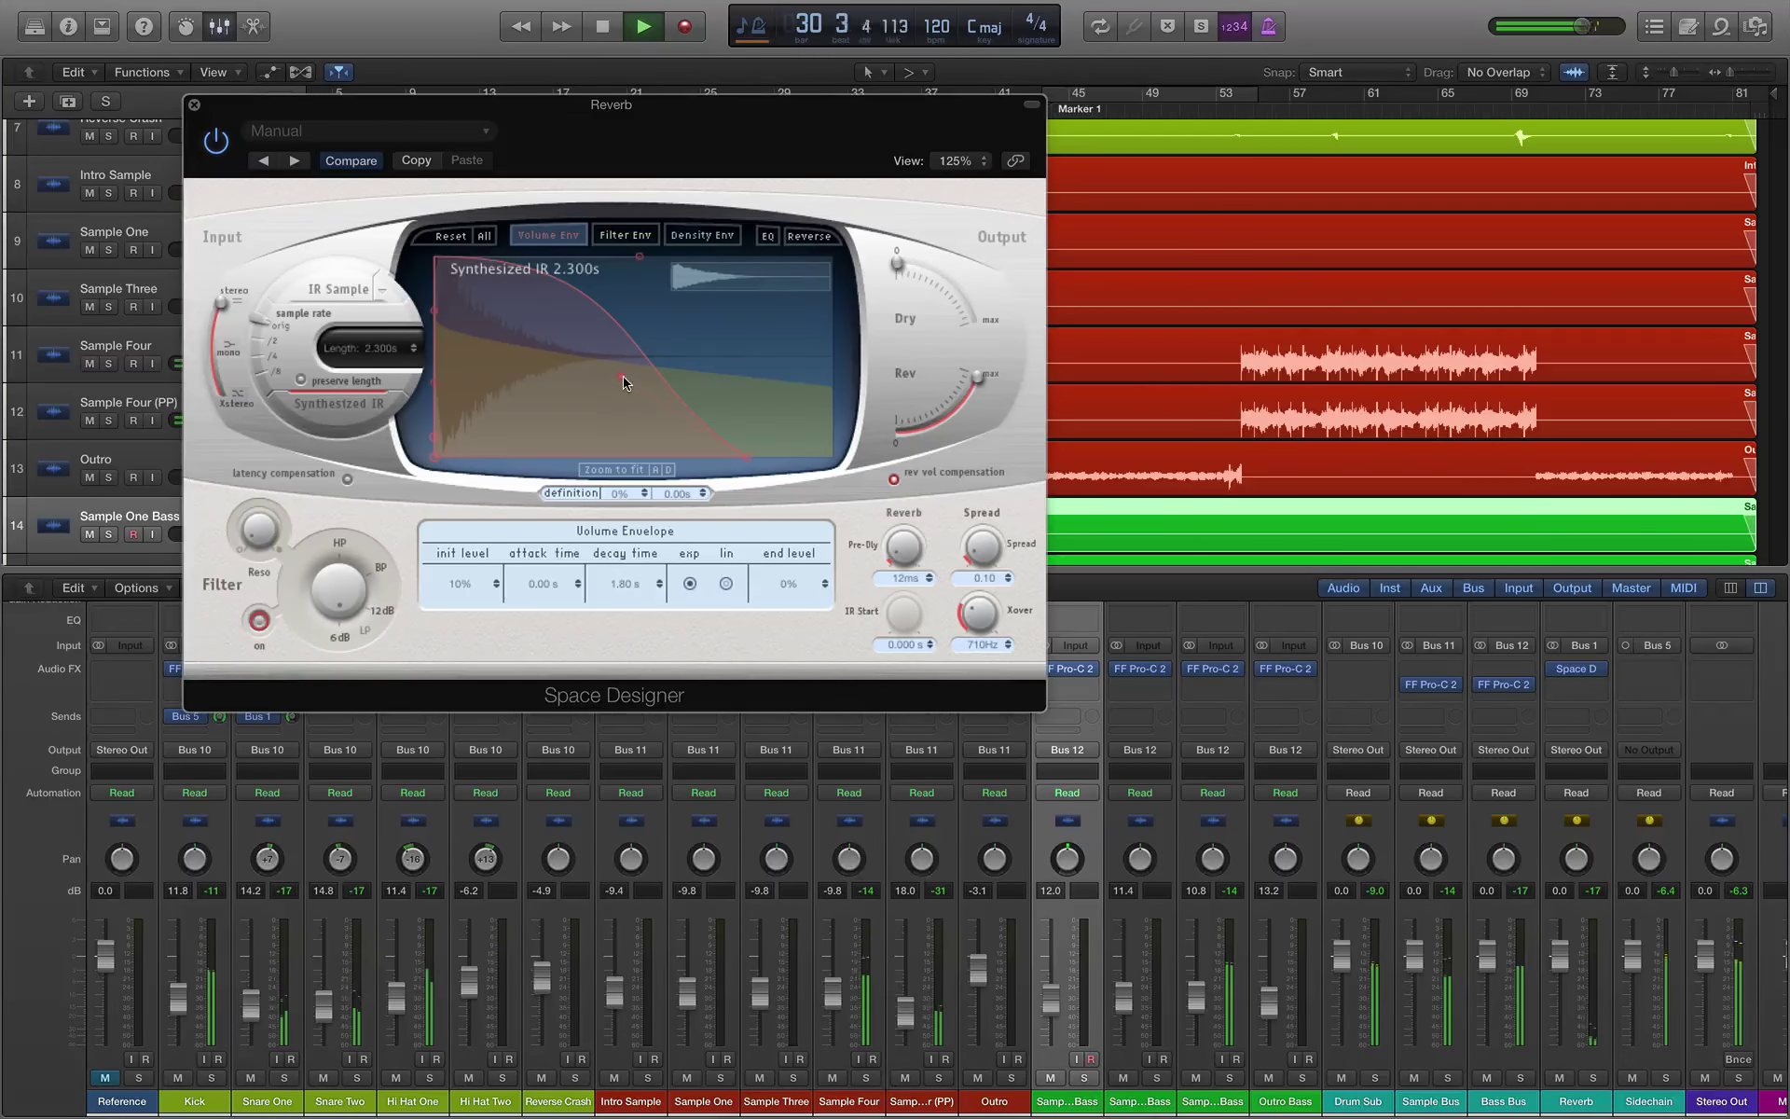
{"action": "key", "text": "space"}
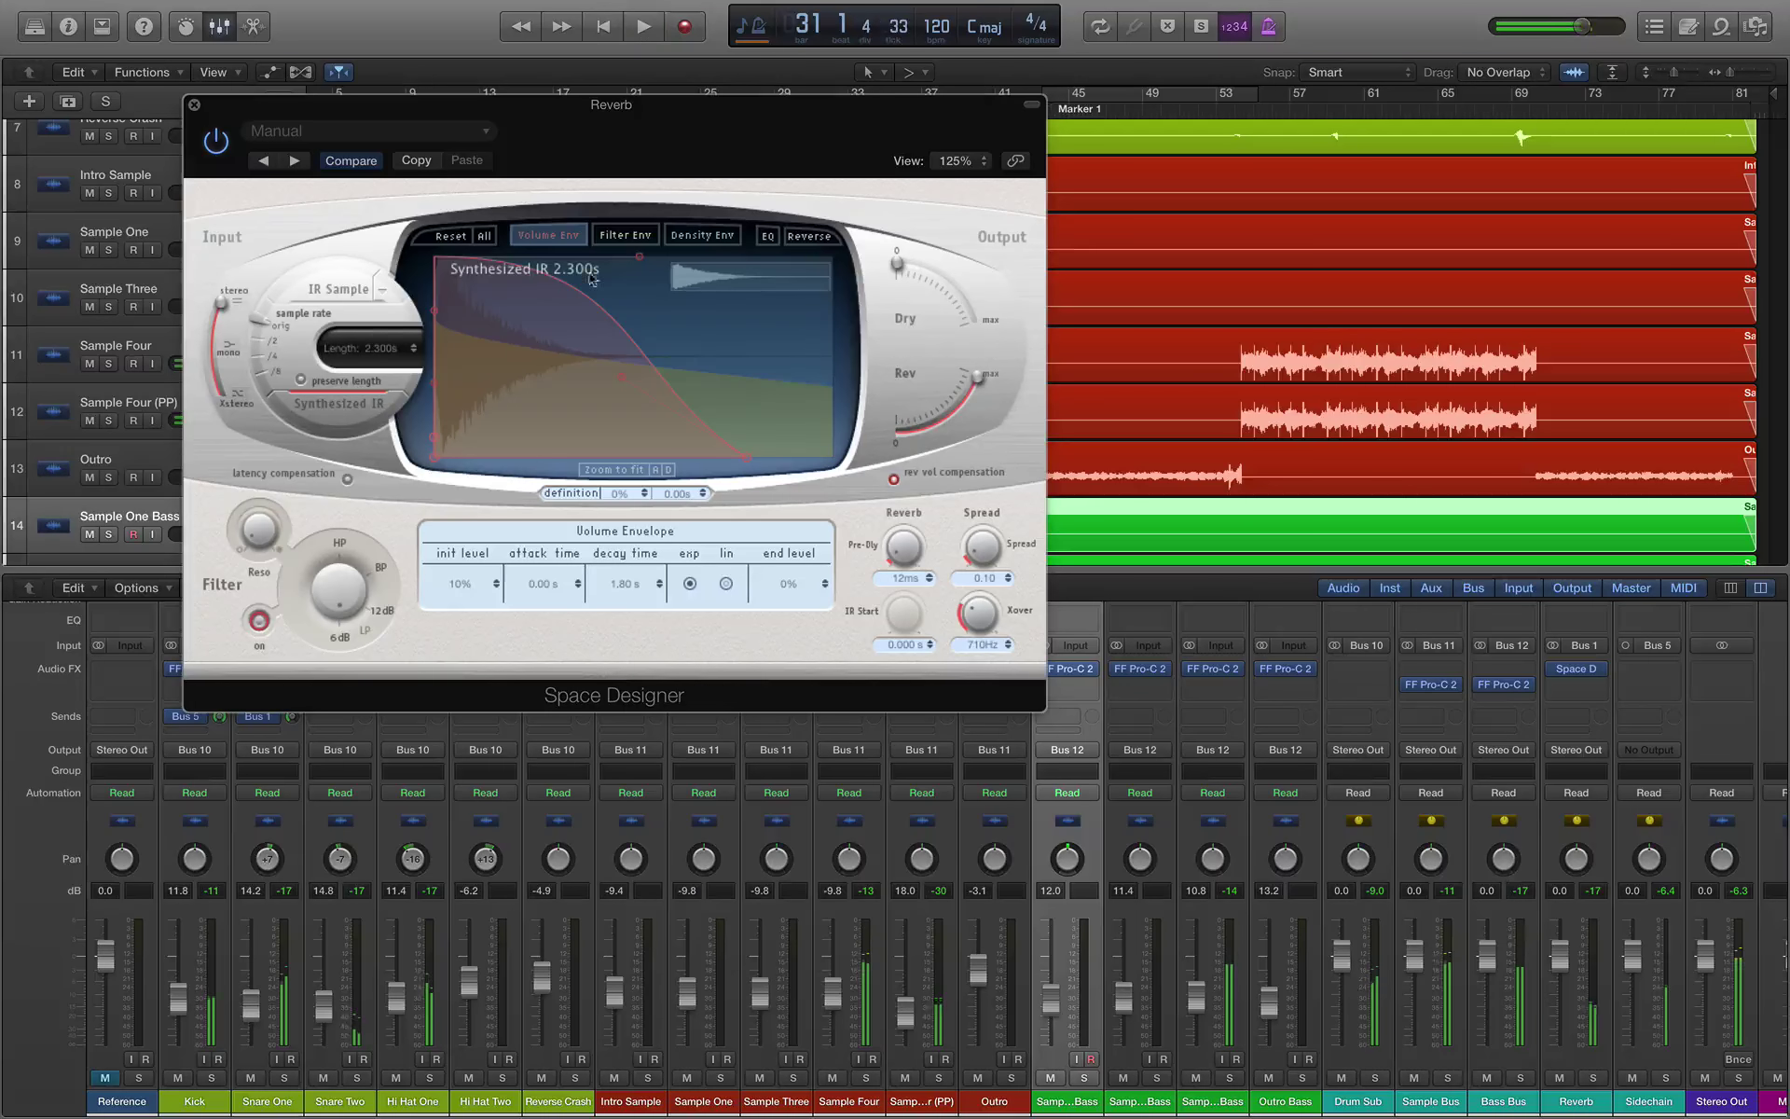
{"action": "left_click", "coordinate": [342, 292]}
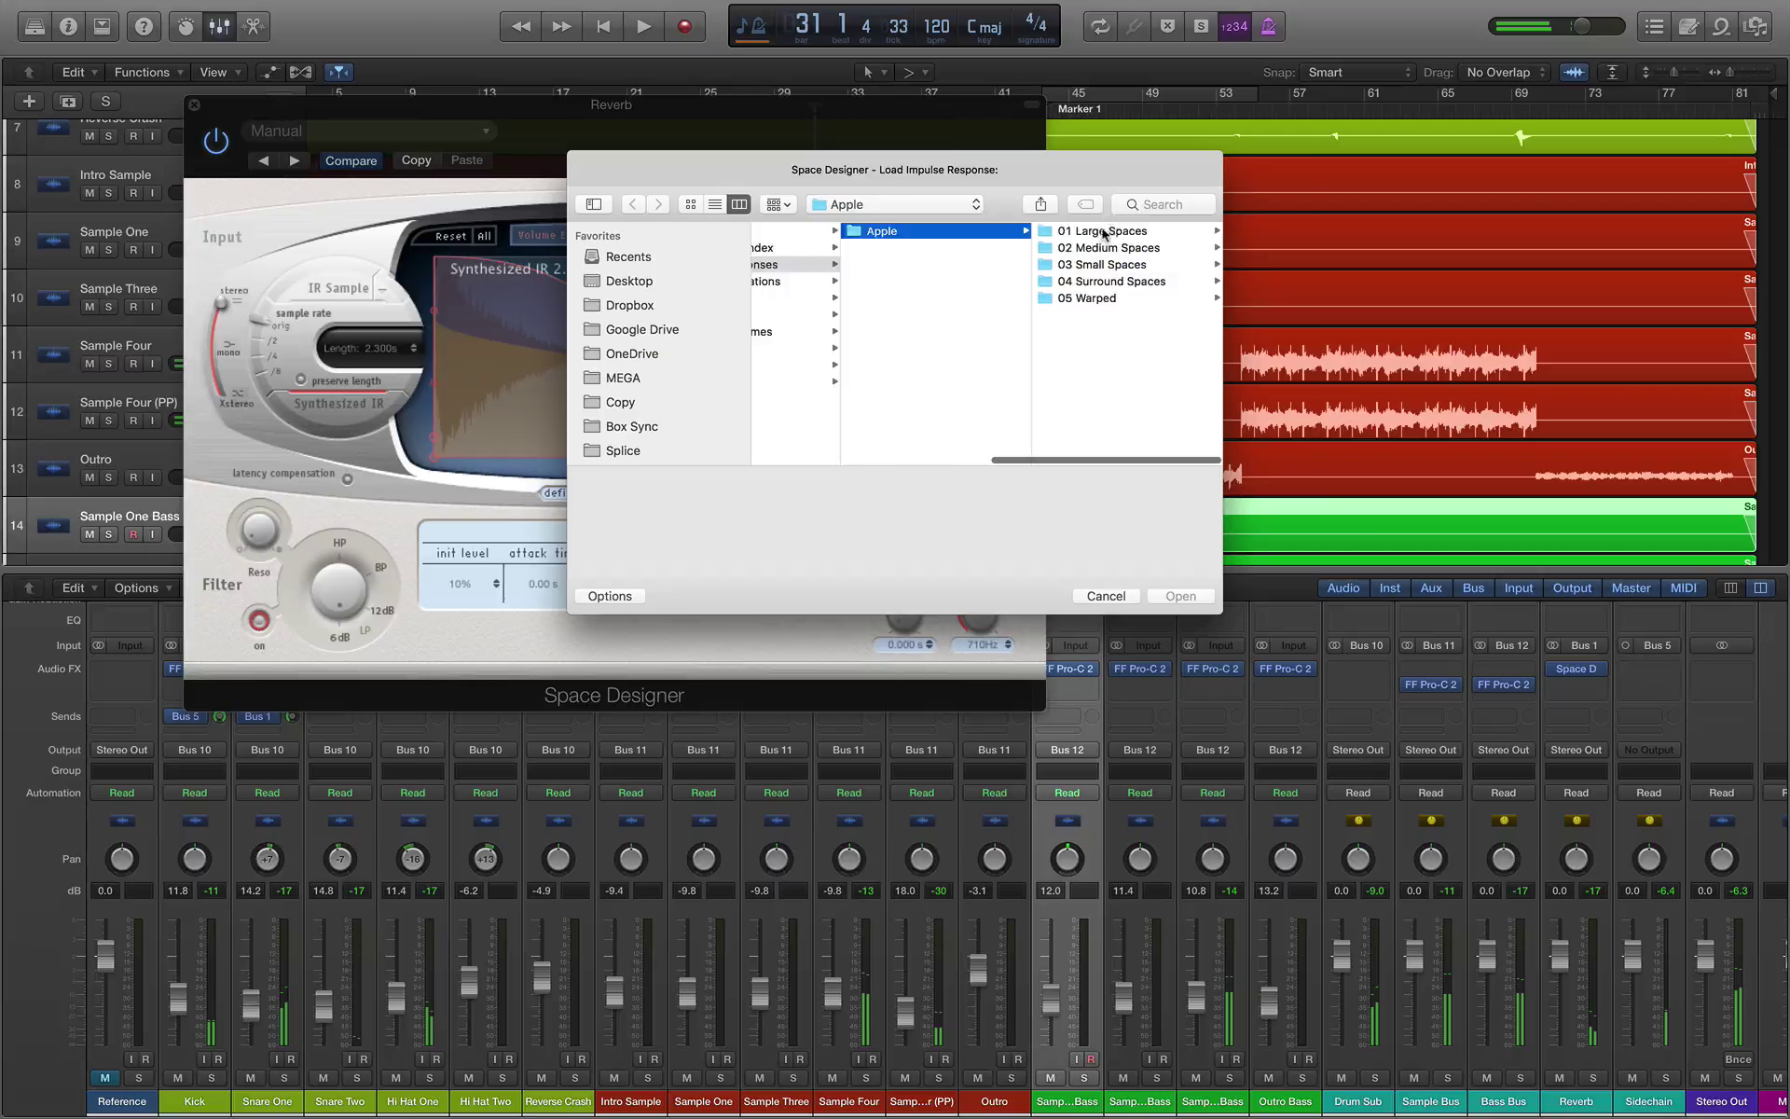
{"action": "left_click", "coordinate": [1103, 232]}
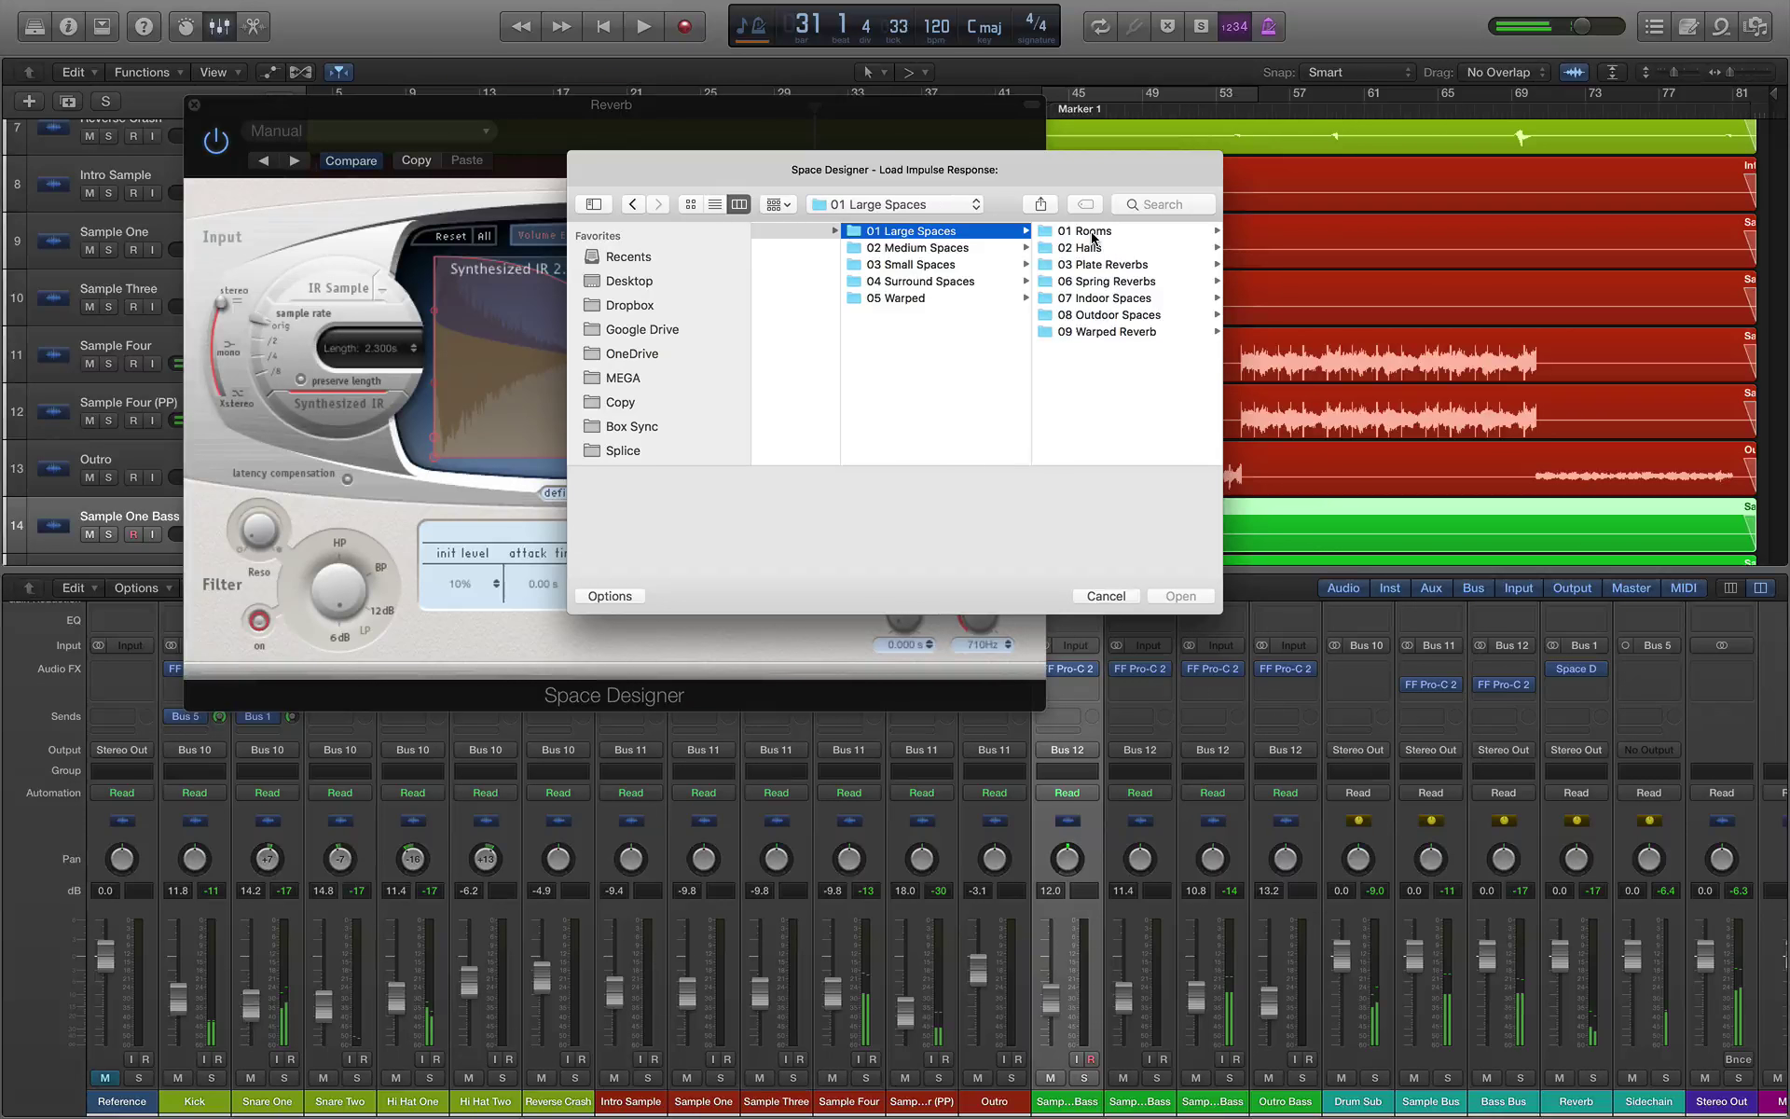
{"action": "left_click", "coordinate": [964, 248]}
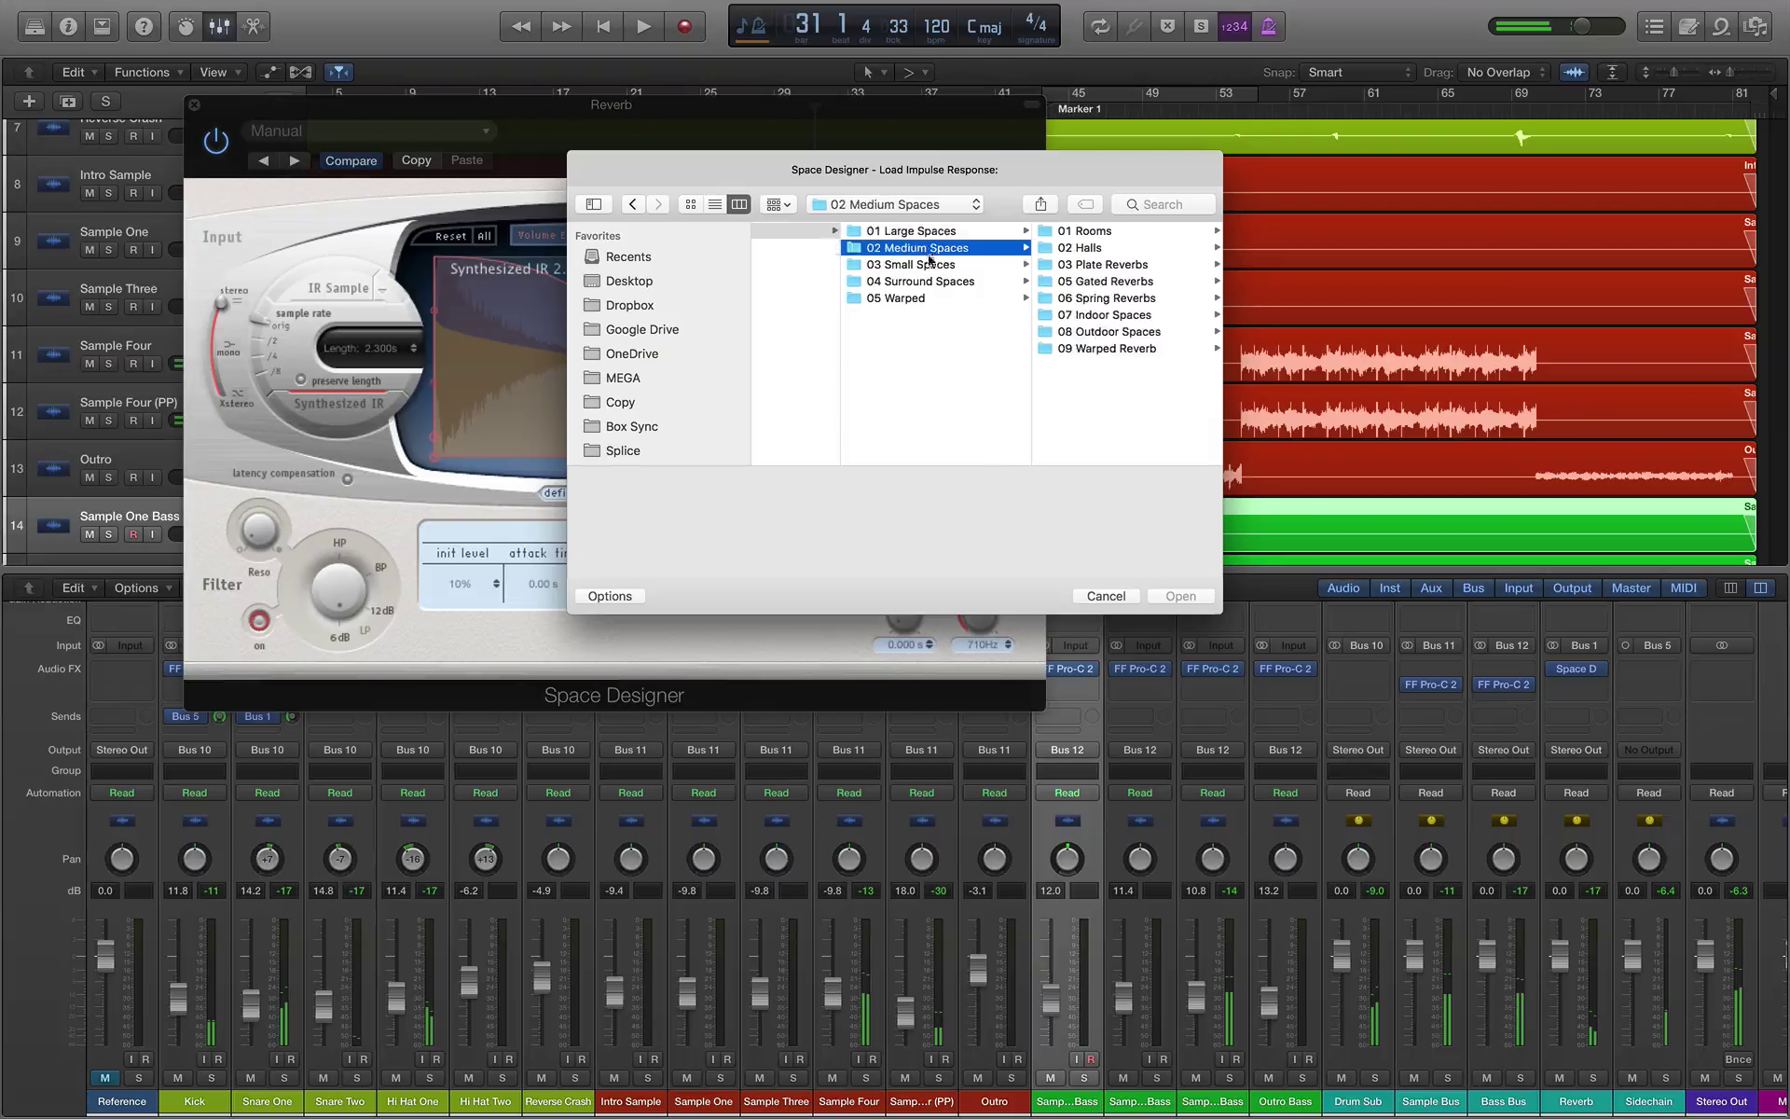
{"action": "left_click", "coordinate": [920, 264]}
{"action": "left_click", "coordinate": [923, 248]}
{"action": "left_click", "coordinate": [1101, 250]}
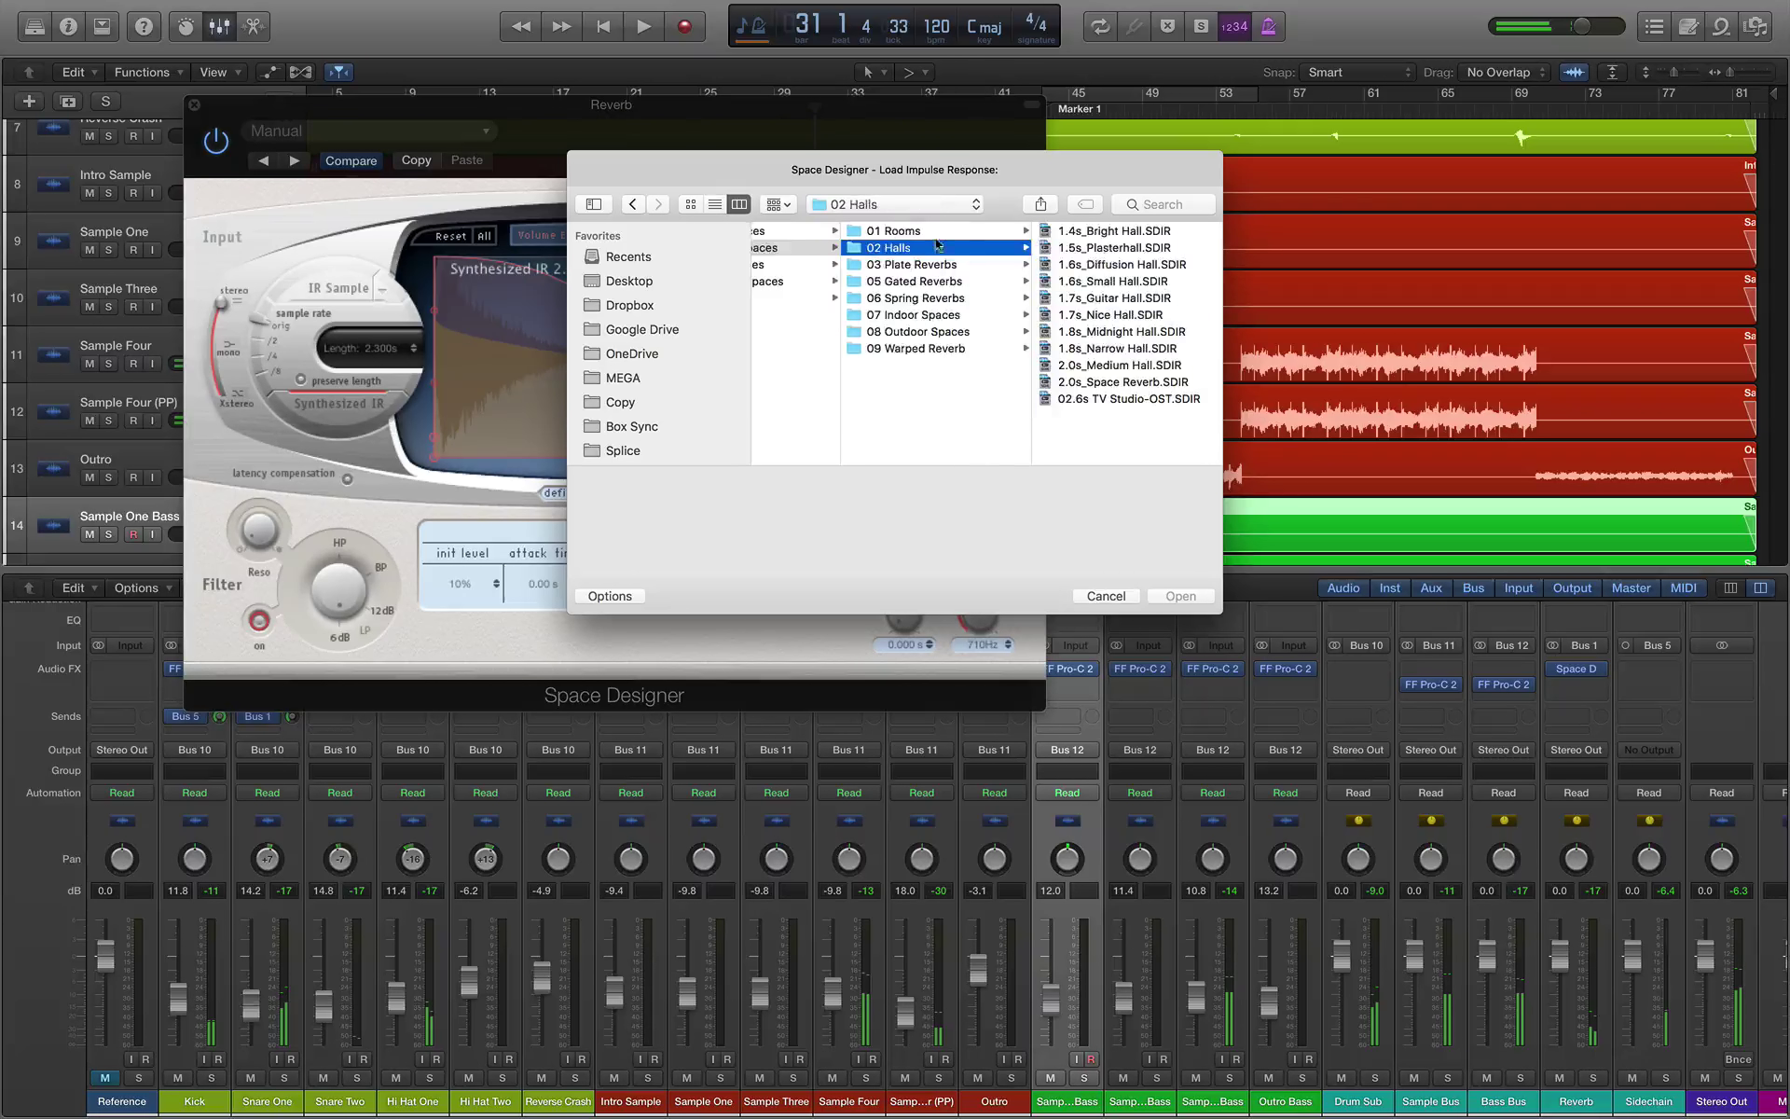
{"action": "left_click", "coordinate": [900, 235]}
Step: Load the 2.0s_Studio Room impulse response into Space Designer and start playback to hear it
{"action": "scroll", "coordinate": [1123, 280], "scroll_direction": "down", "scroll_amount": 3}
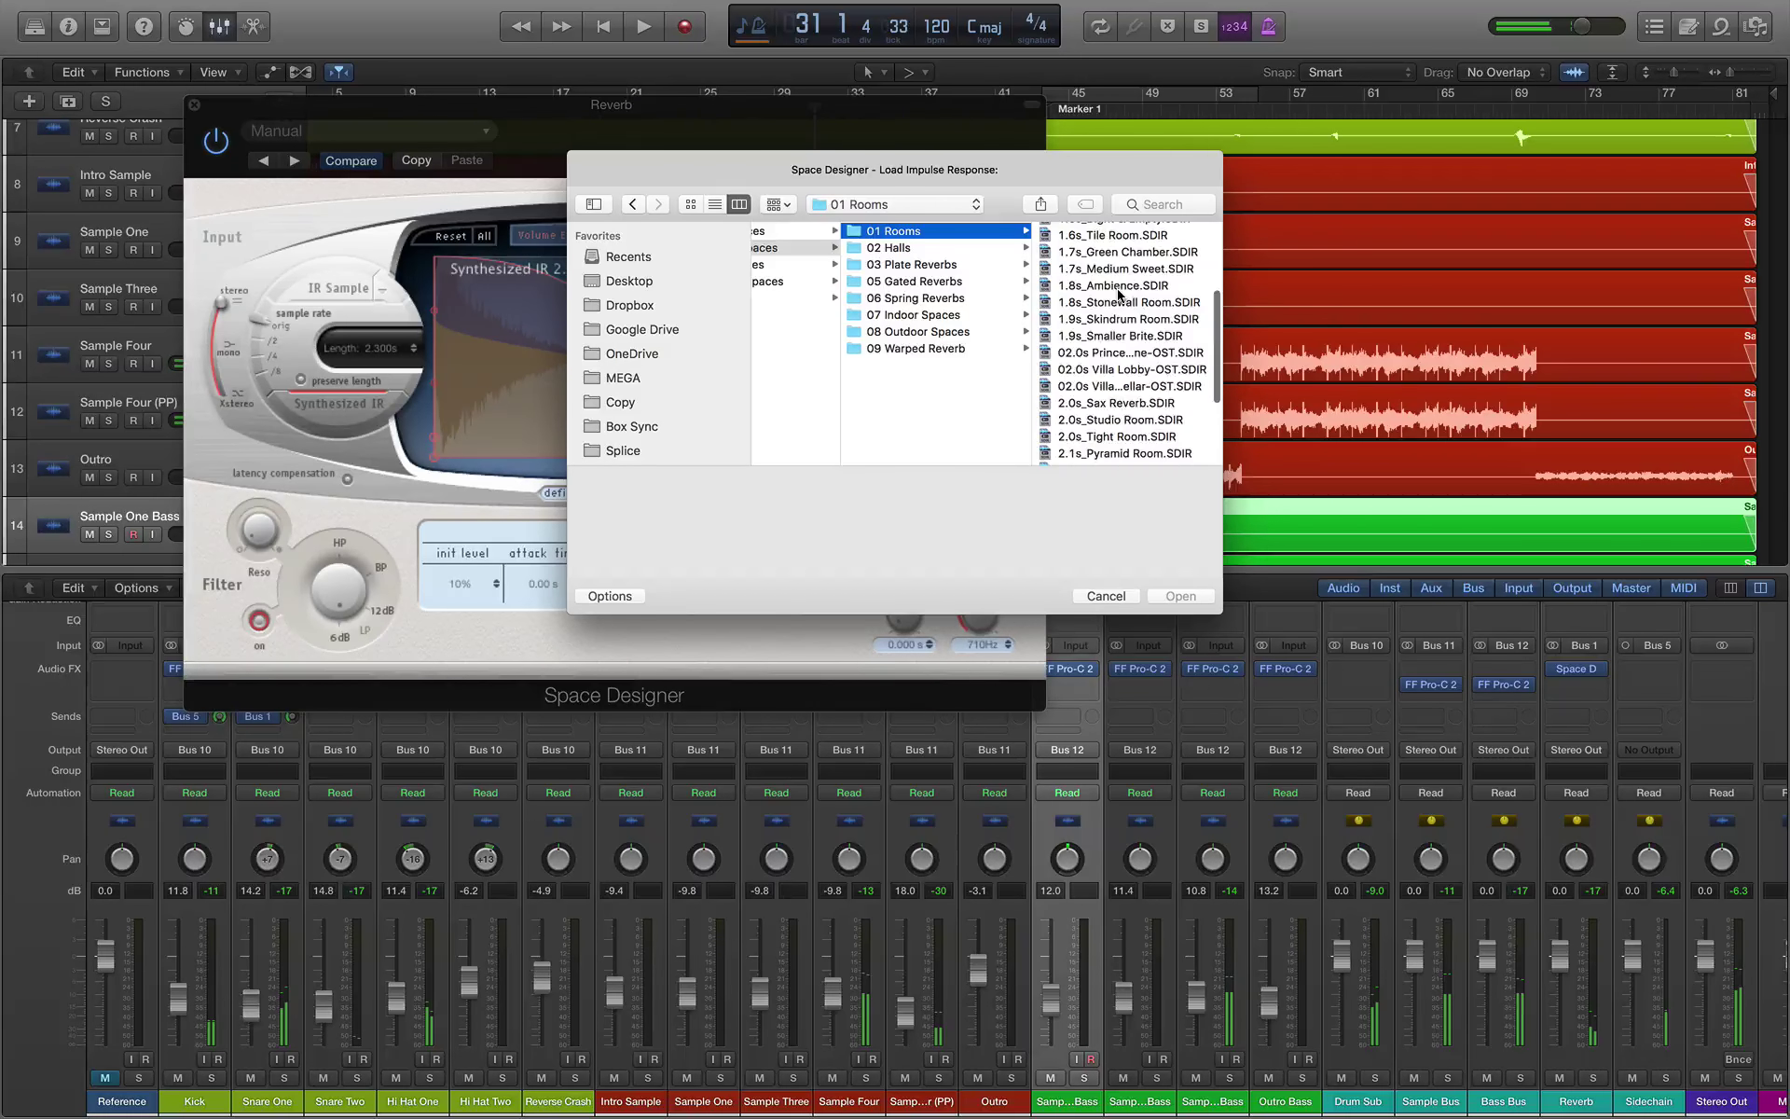
{"action": "scroll", "coordinate": [1146, 298], "scroll_direction": "up", "scroll_amount": 3}
{"action": "left_click_drag", "start_coordinate": [1227, 313], "coordinate": [1385, 315]}
{"action": "scroll", "coordinate": [1303, 317], "scroll_direction": "down", "scroll_amount": 3}
{"action": "scroll", "coordinate": [1302, 317], "scroll_direction": "down", "scroll_amount": 3}
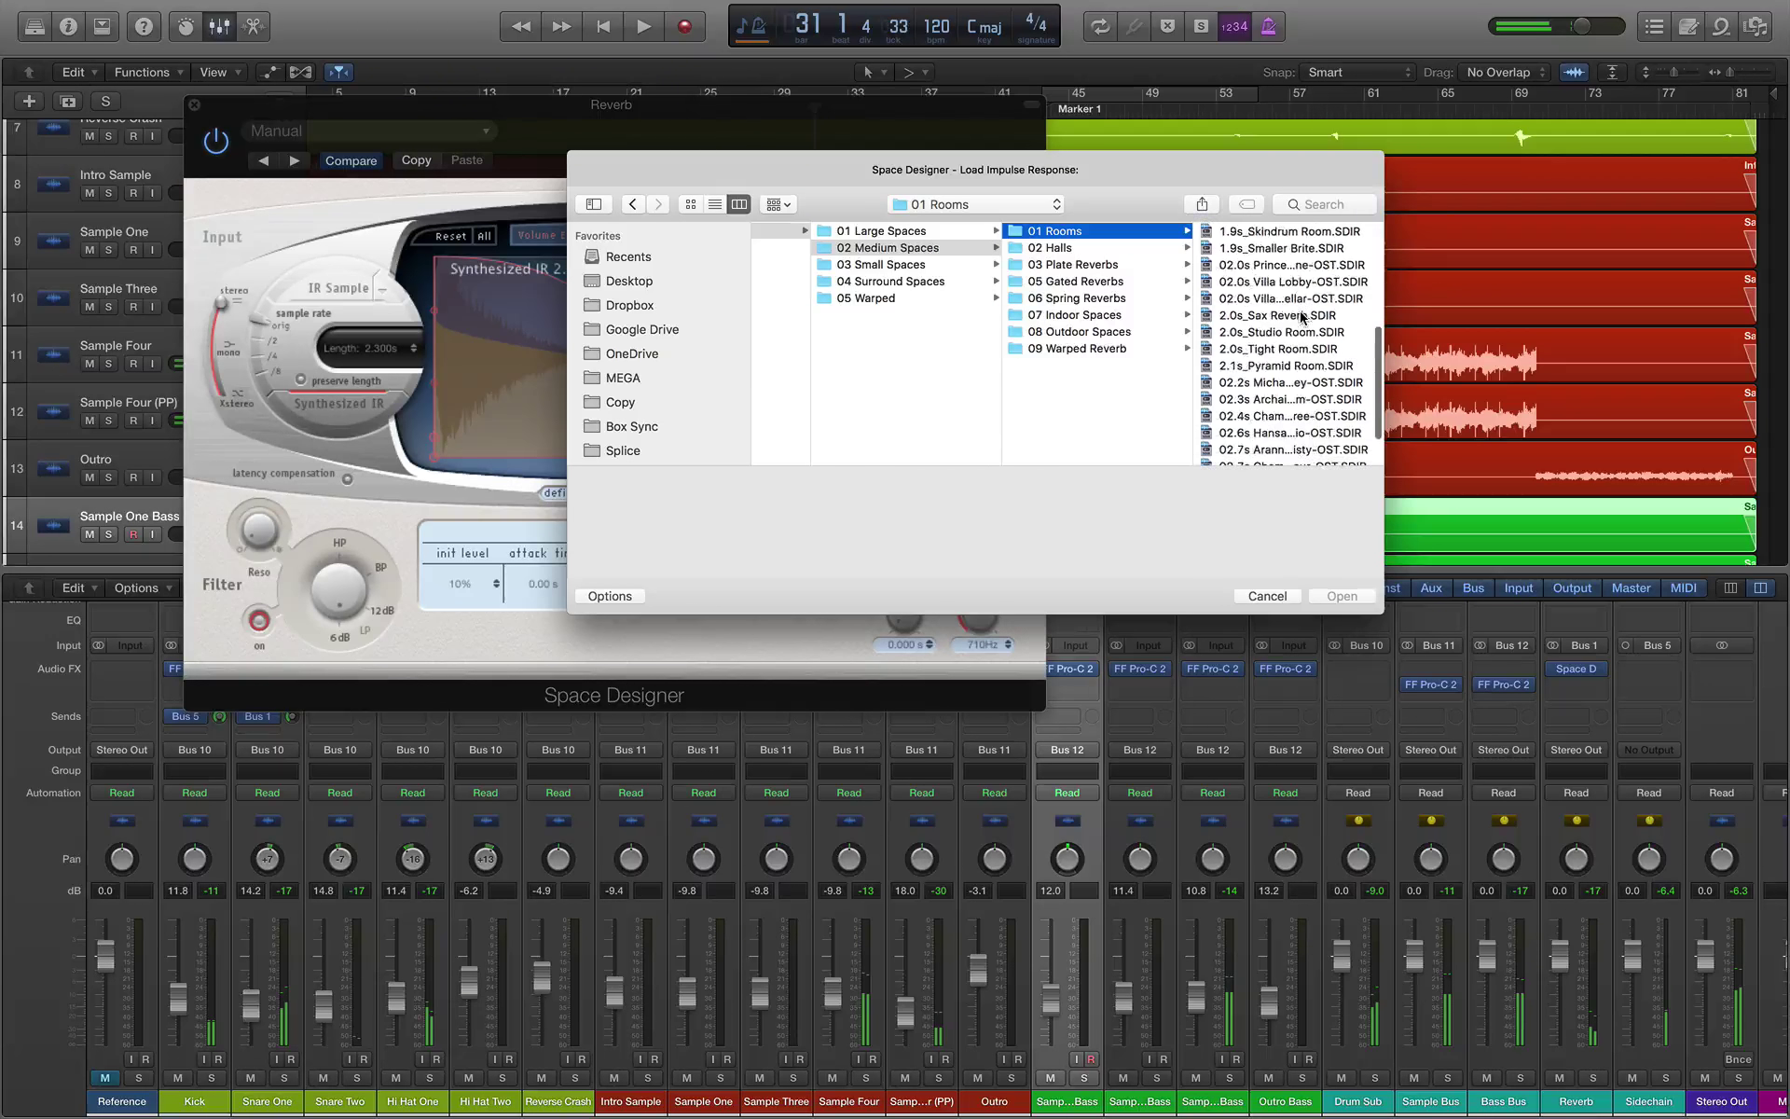
{"action": "scroll", "coordinate": [1302, 317], "scroll_direction": "up", "scroll_amount": 1}
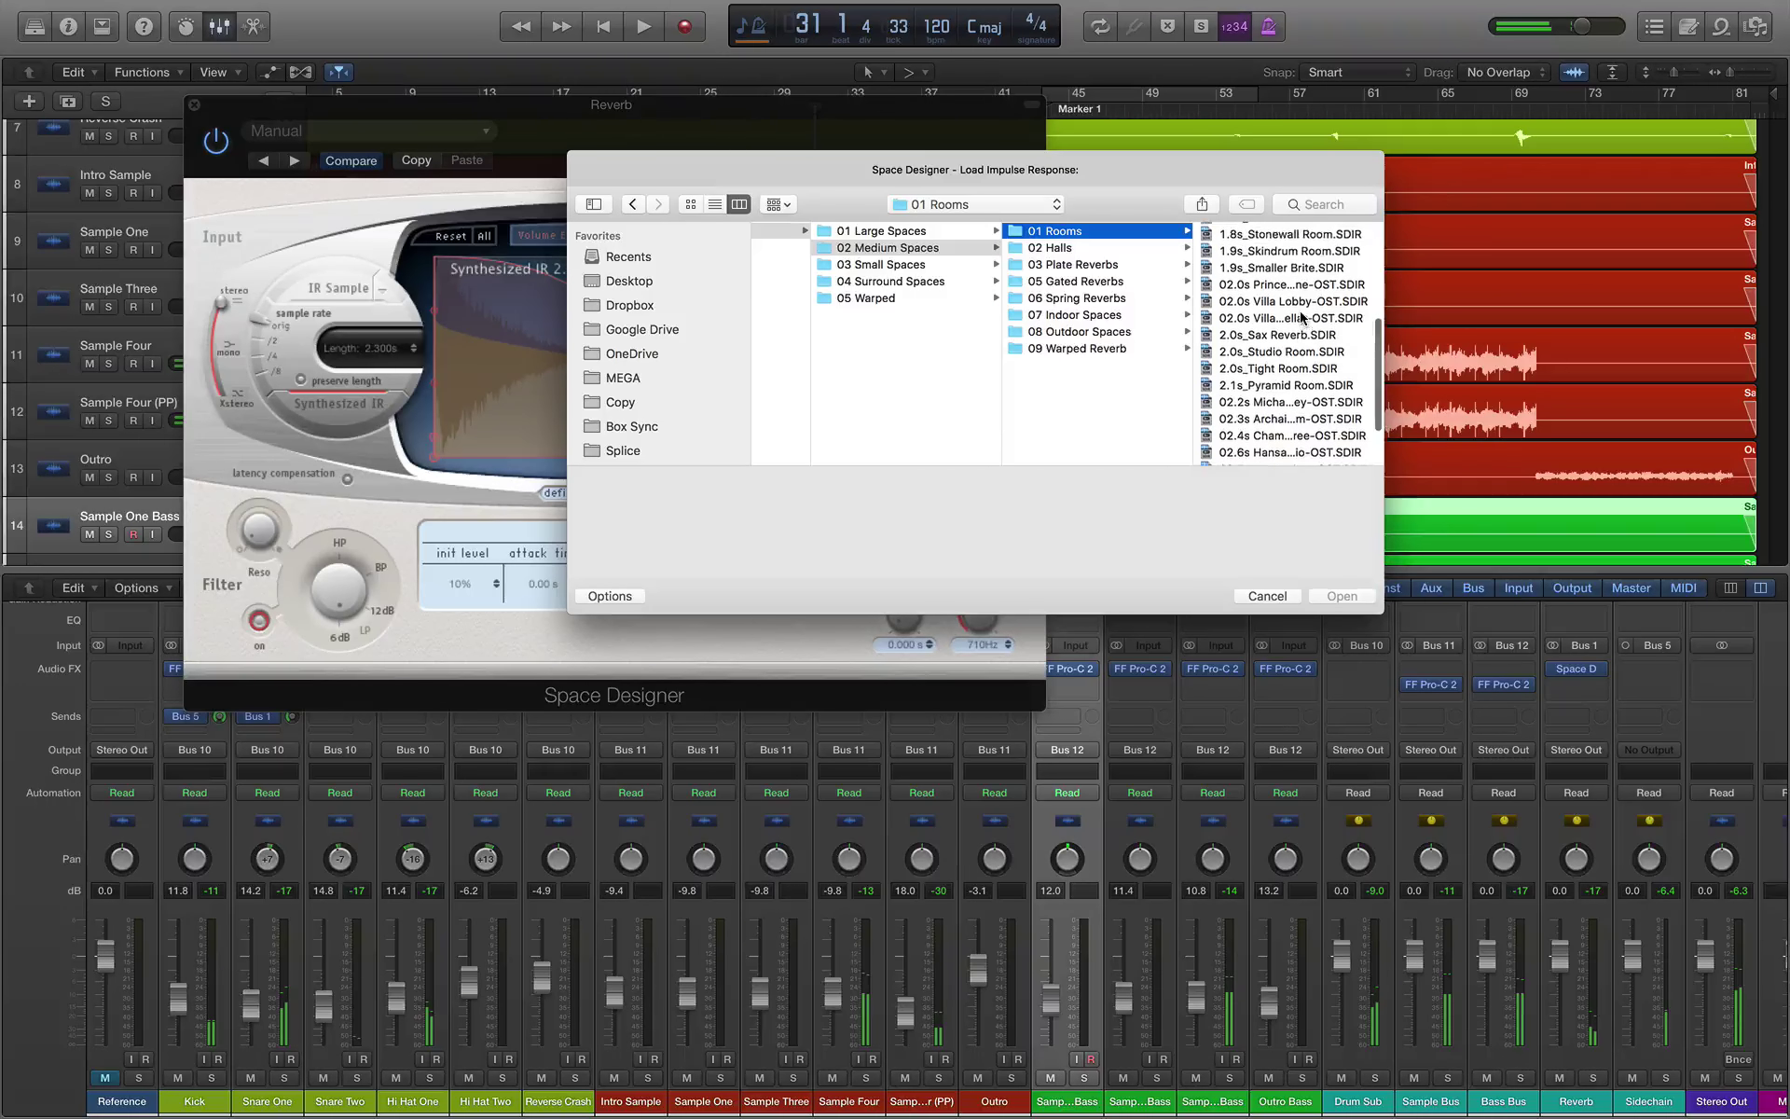
{"action": "left_click", "coordinate": [1272, 352]}
{"action": "left_click", "coordinate": [1350, 596]}
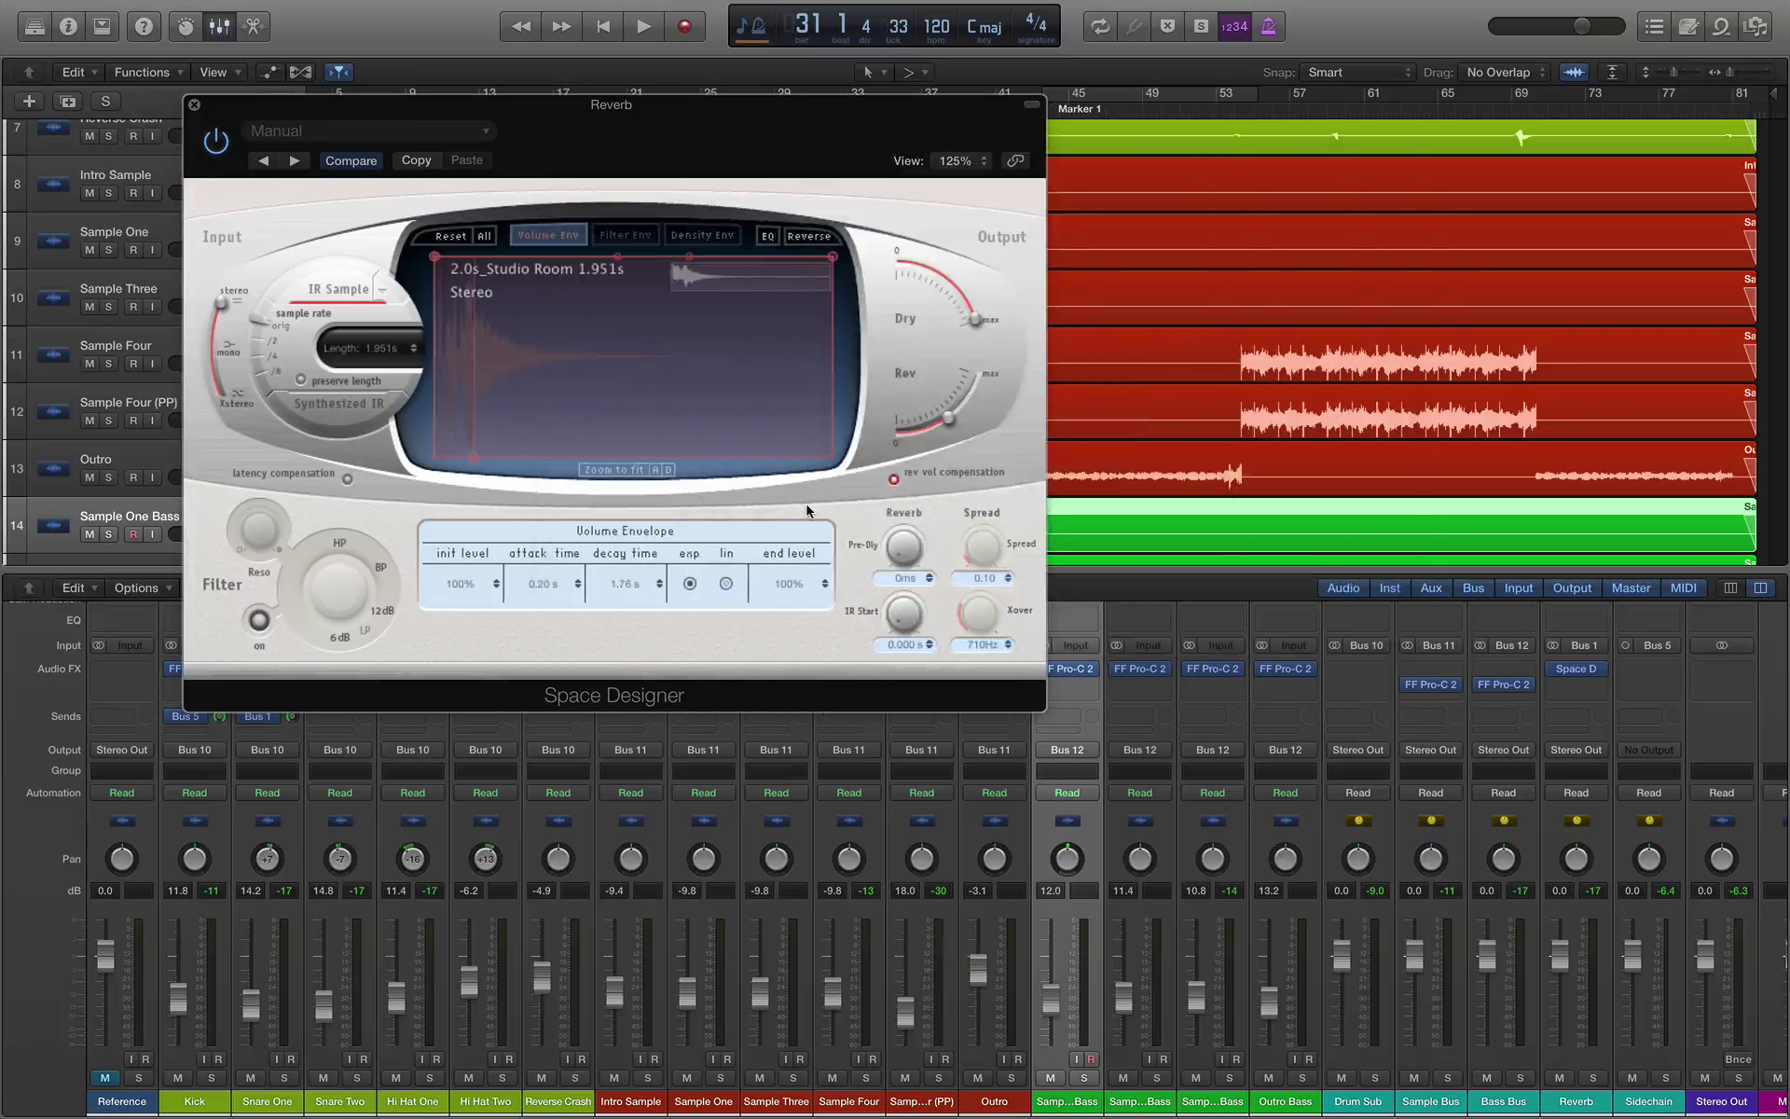
{"action": "key", "text": "space"}
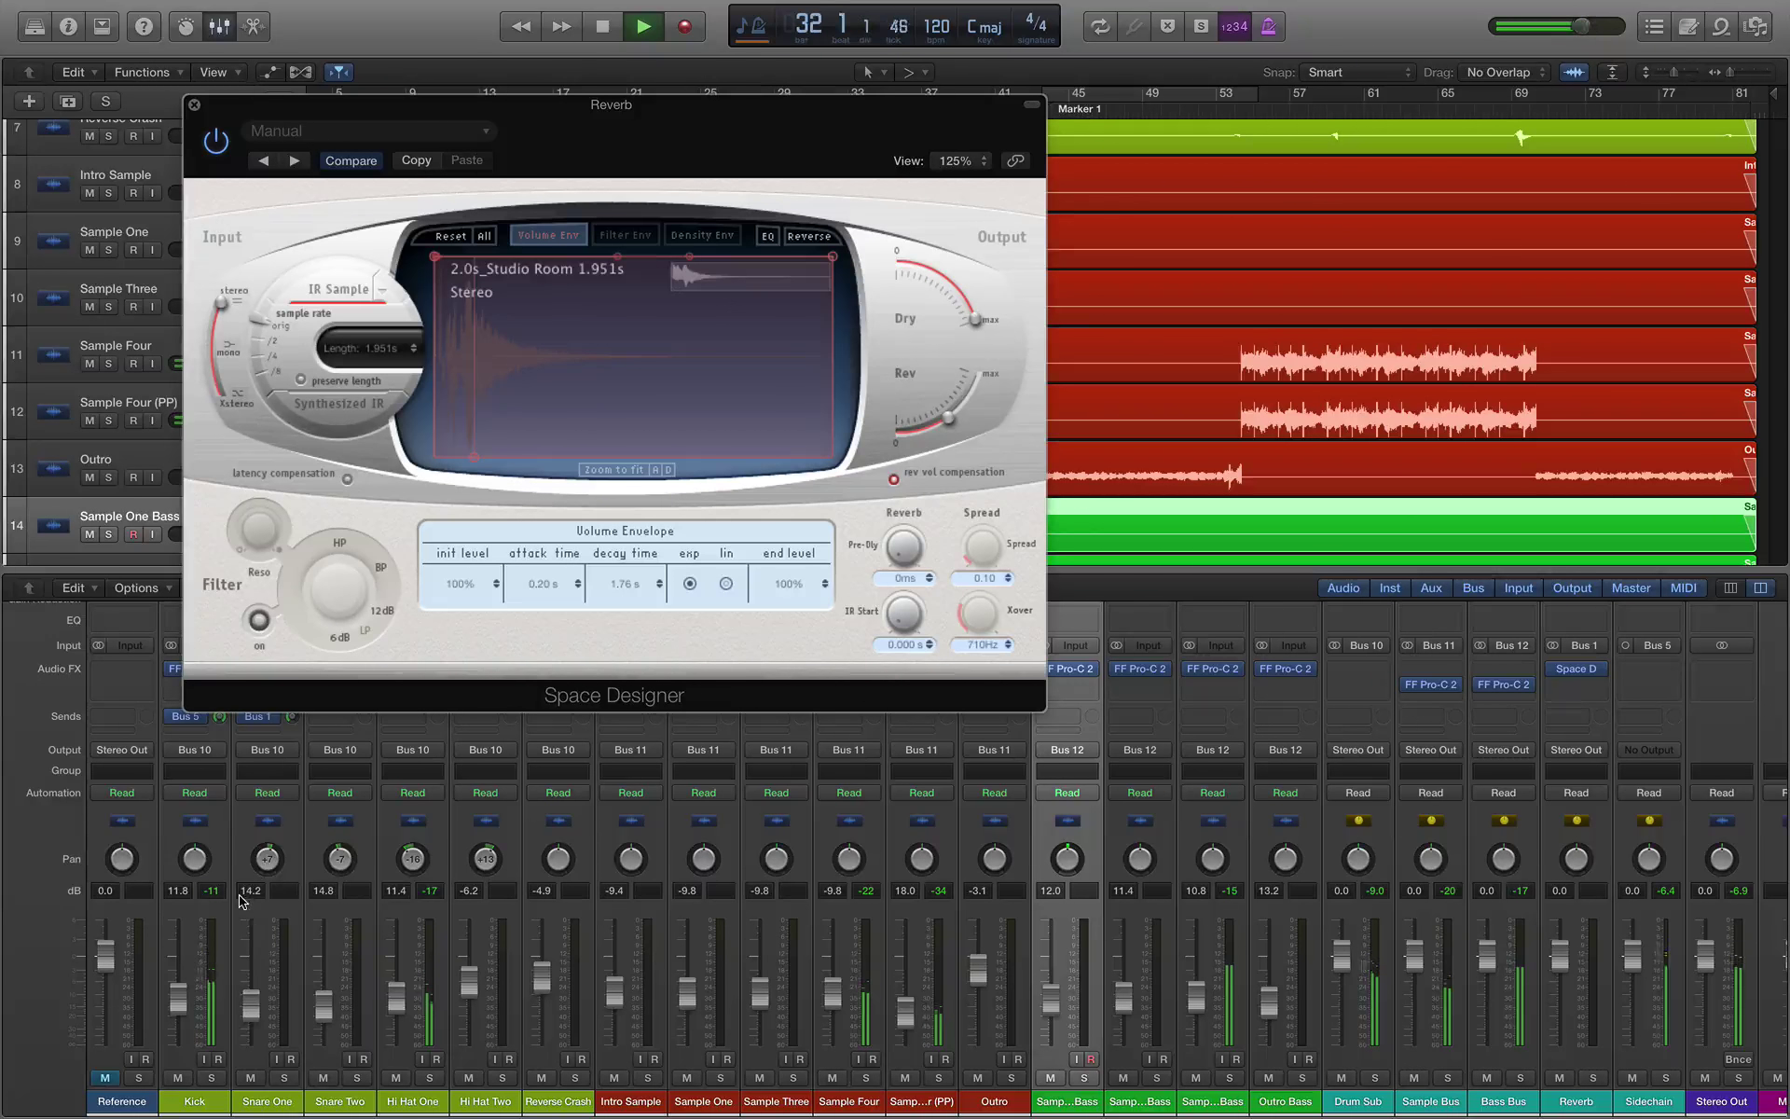
Step: Set Space Designer's dry output to 0 and its reverb output to about maximum, and close the plug-in
{"action": "left_click", "coordinate": [291, 716]}
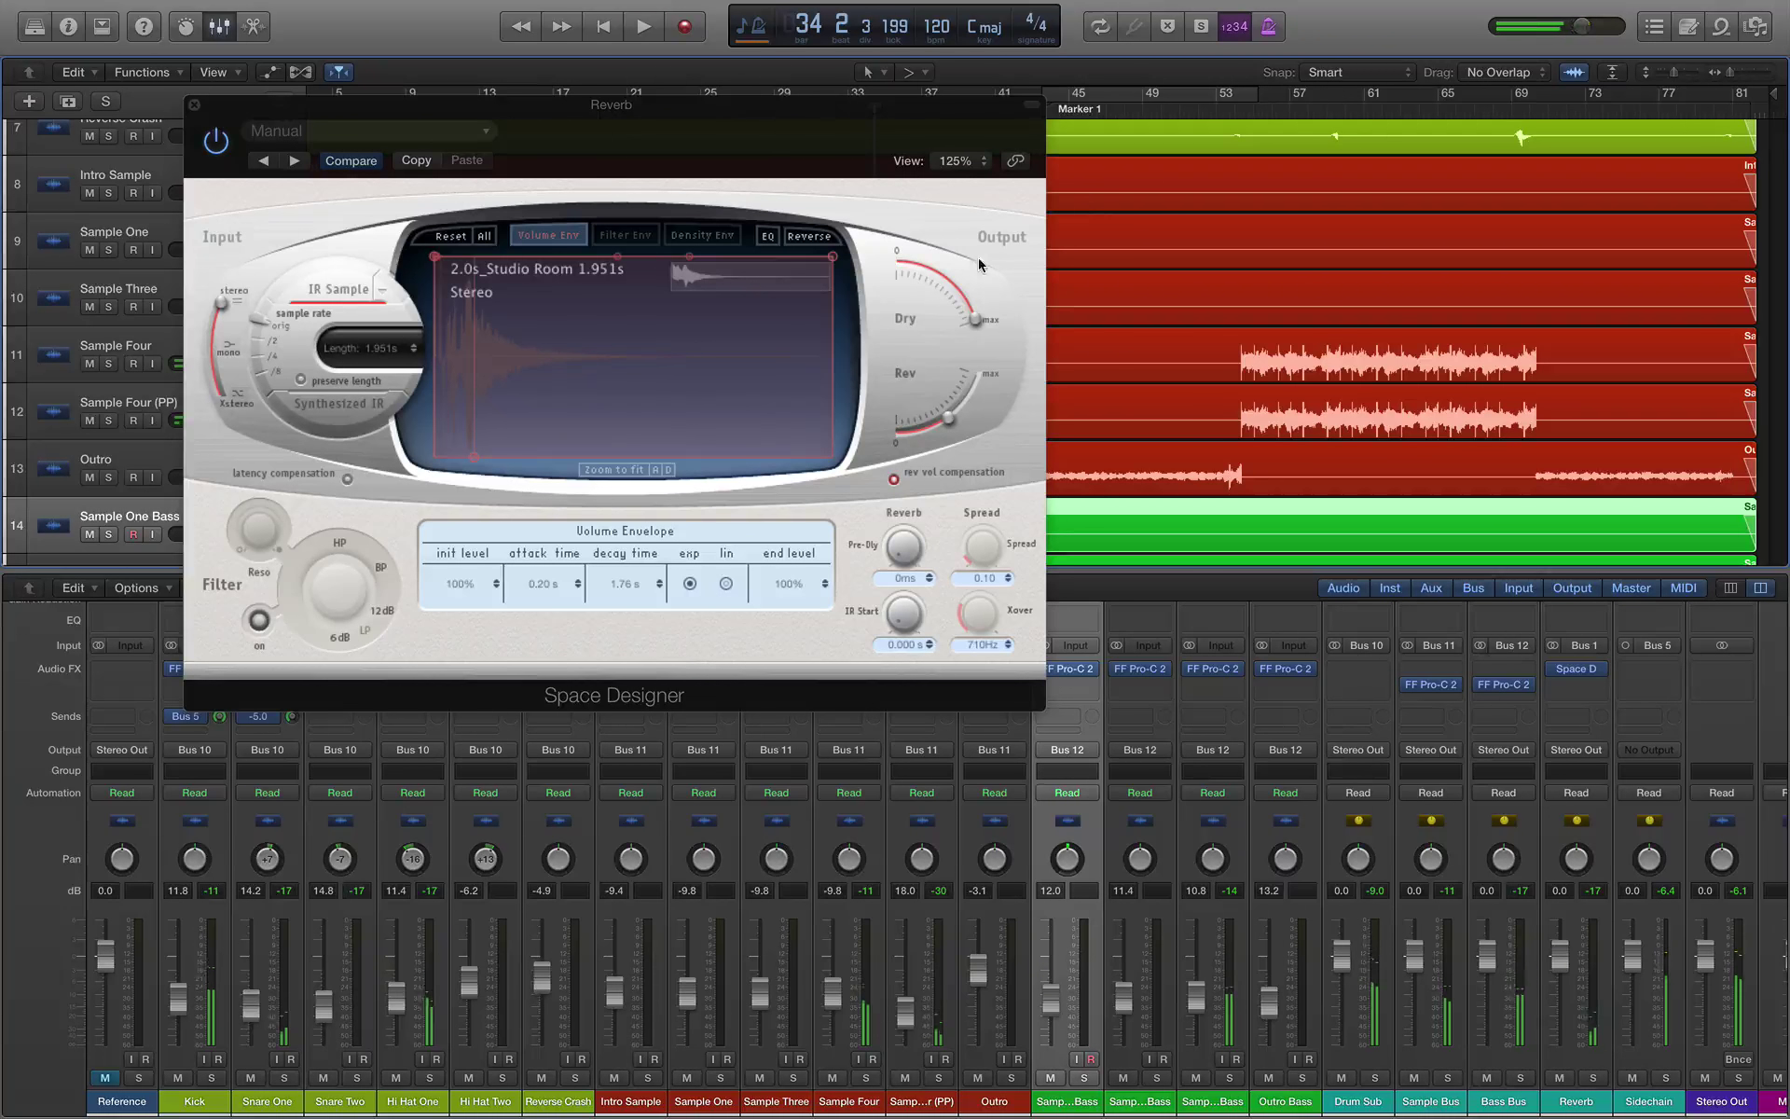
{"action": "left_click_drag", "start_coordinate": [923, 252], "coordinate": [848, 191]}
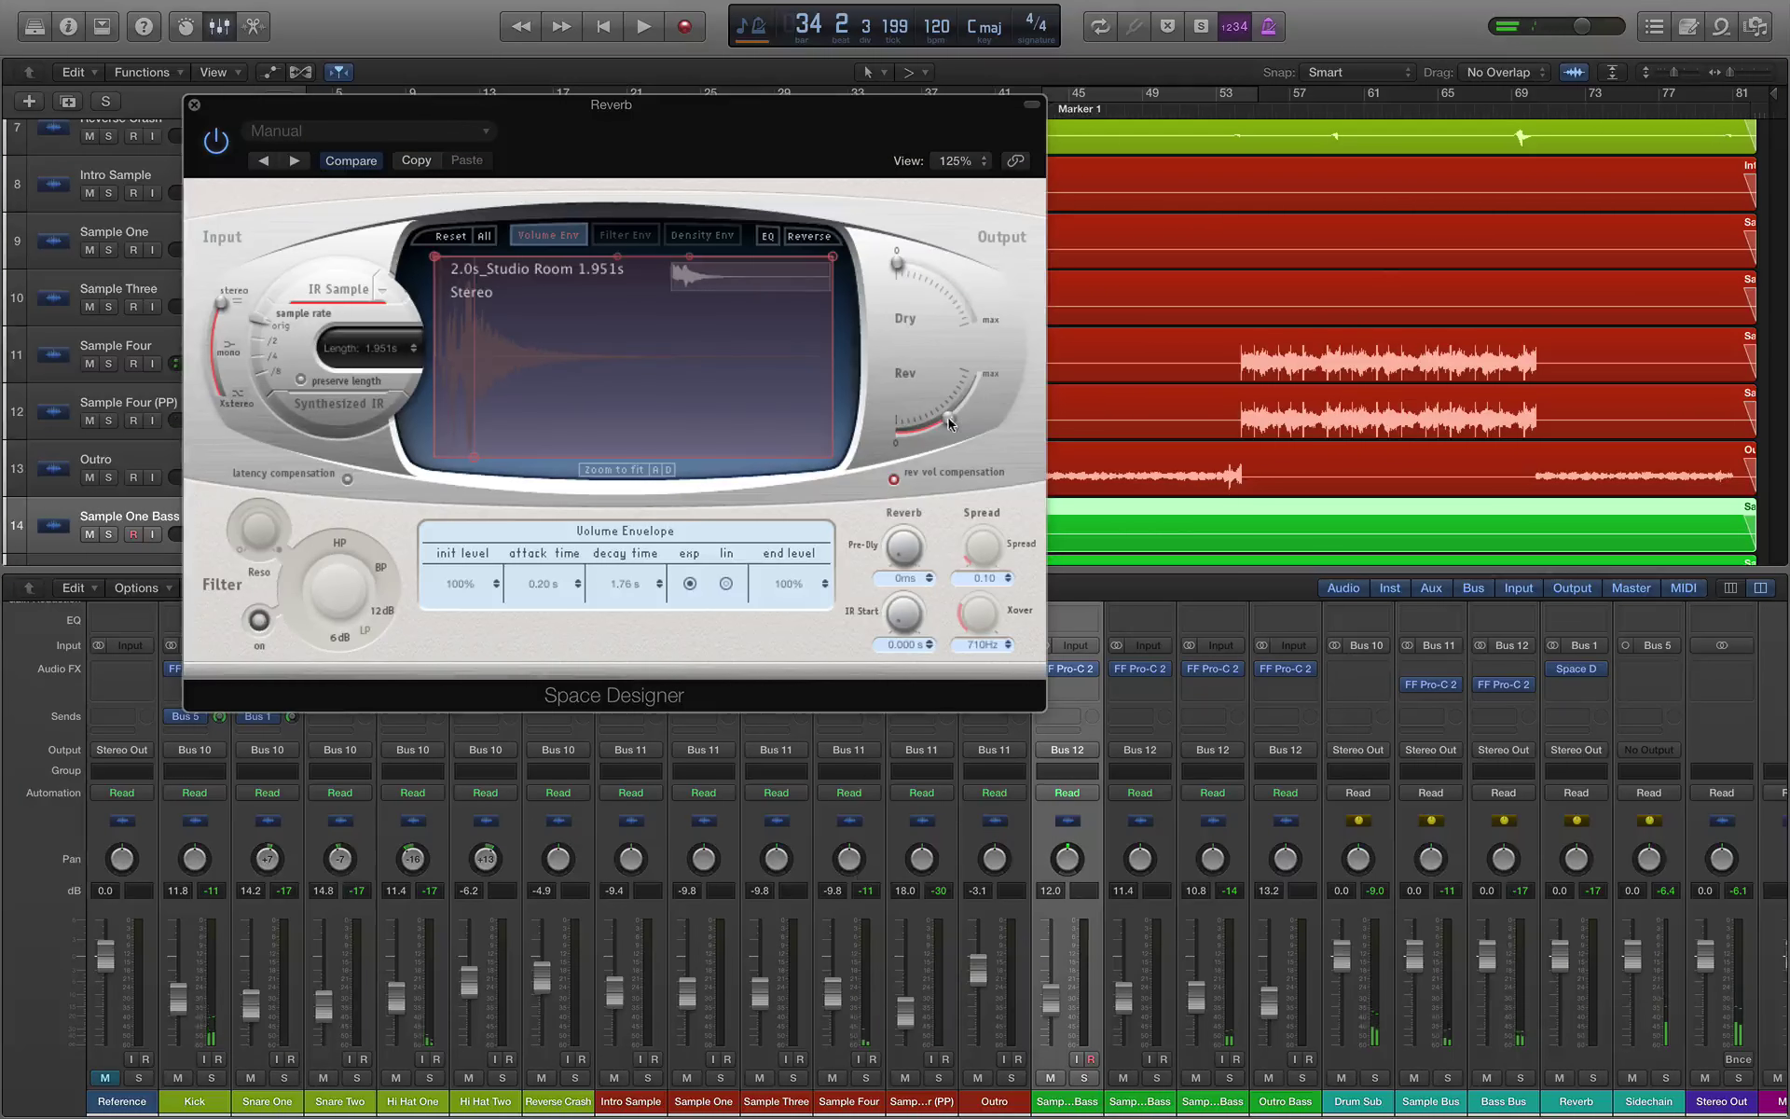
{"action": "key", "text": "space"}
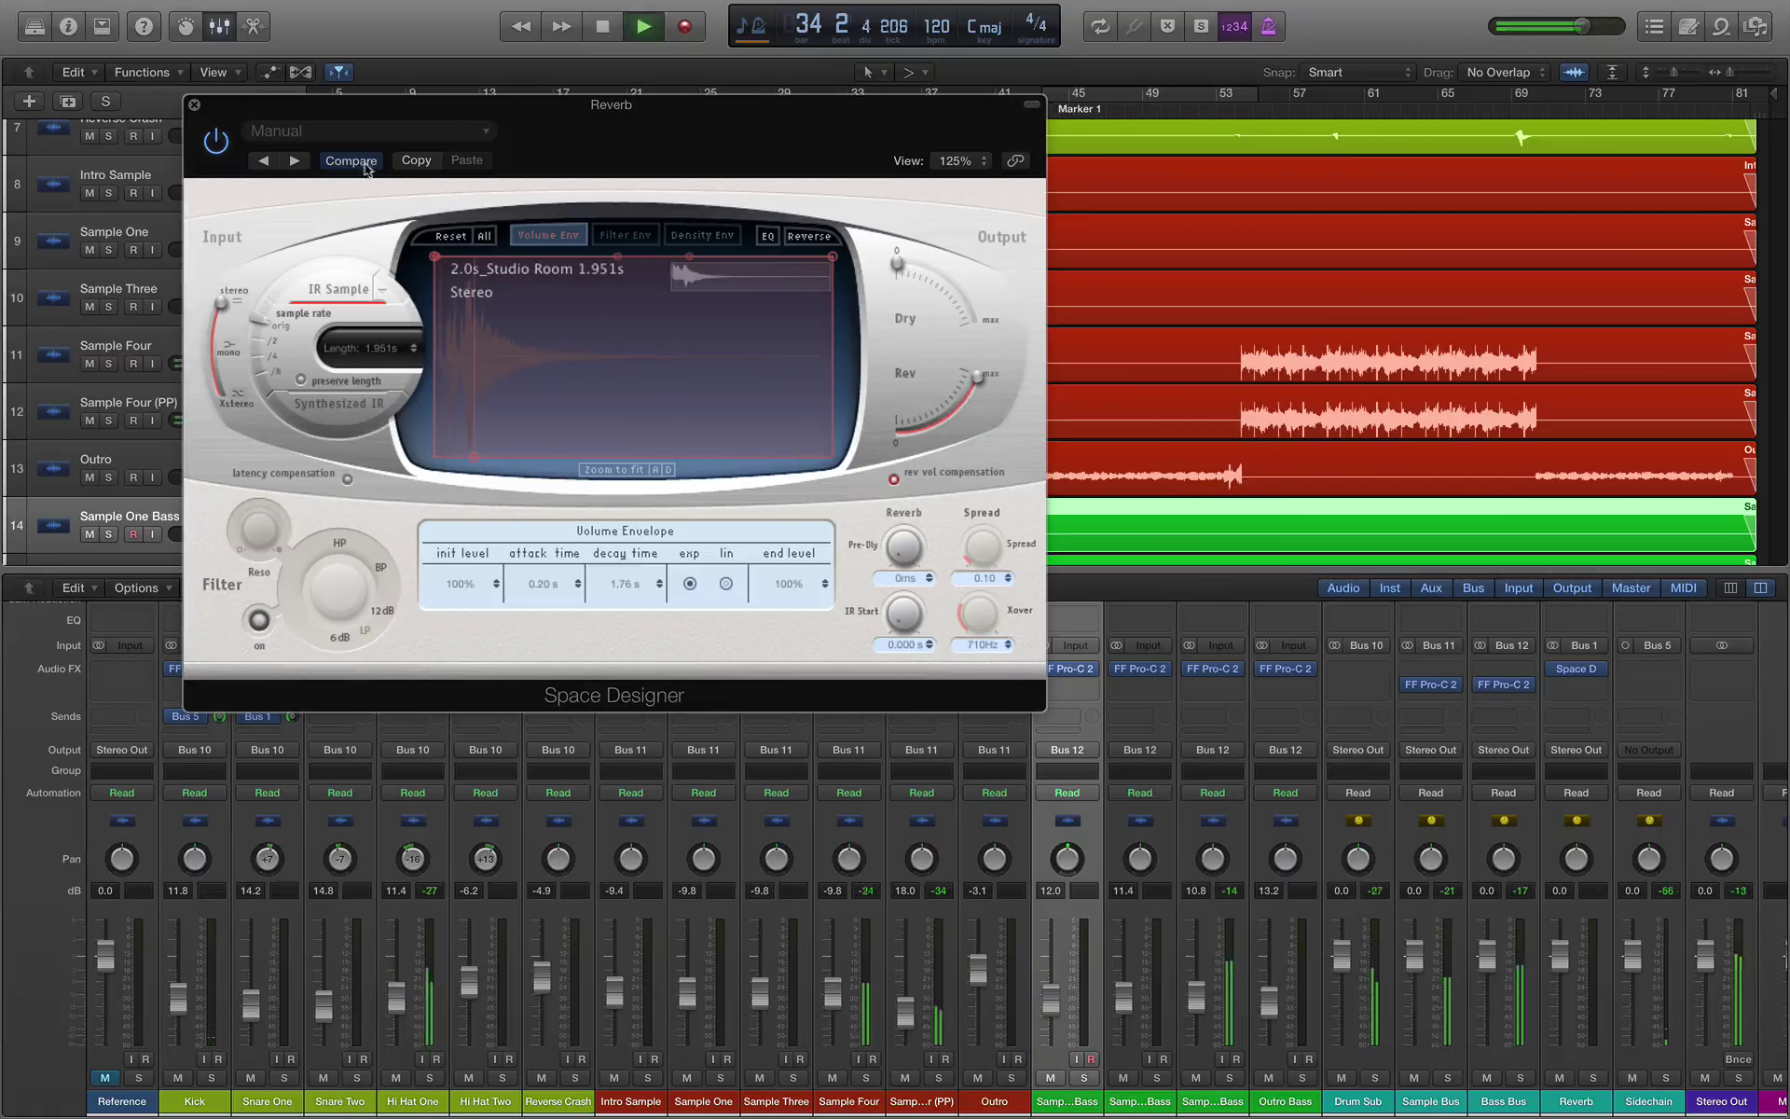
{"action": "left_click", "coordinate": [194, 105]}
Step: Lower Snare One's Bus 1 send level to about -30 dB while the mix plays
{"action": "mouse_move", "coordinate": [289, 719]}
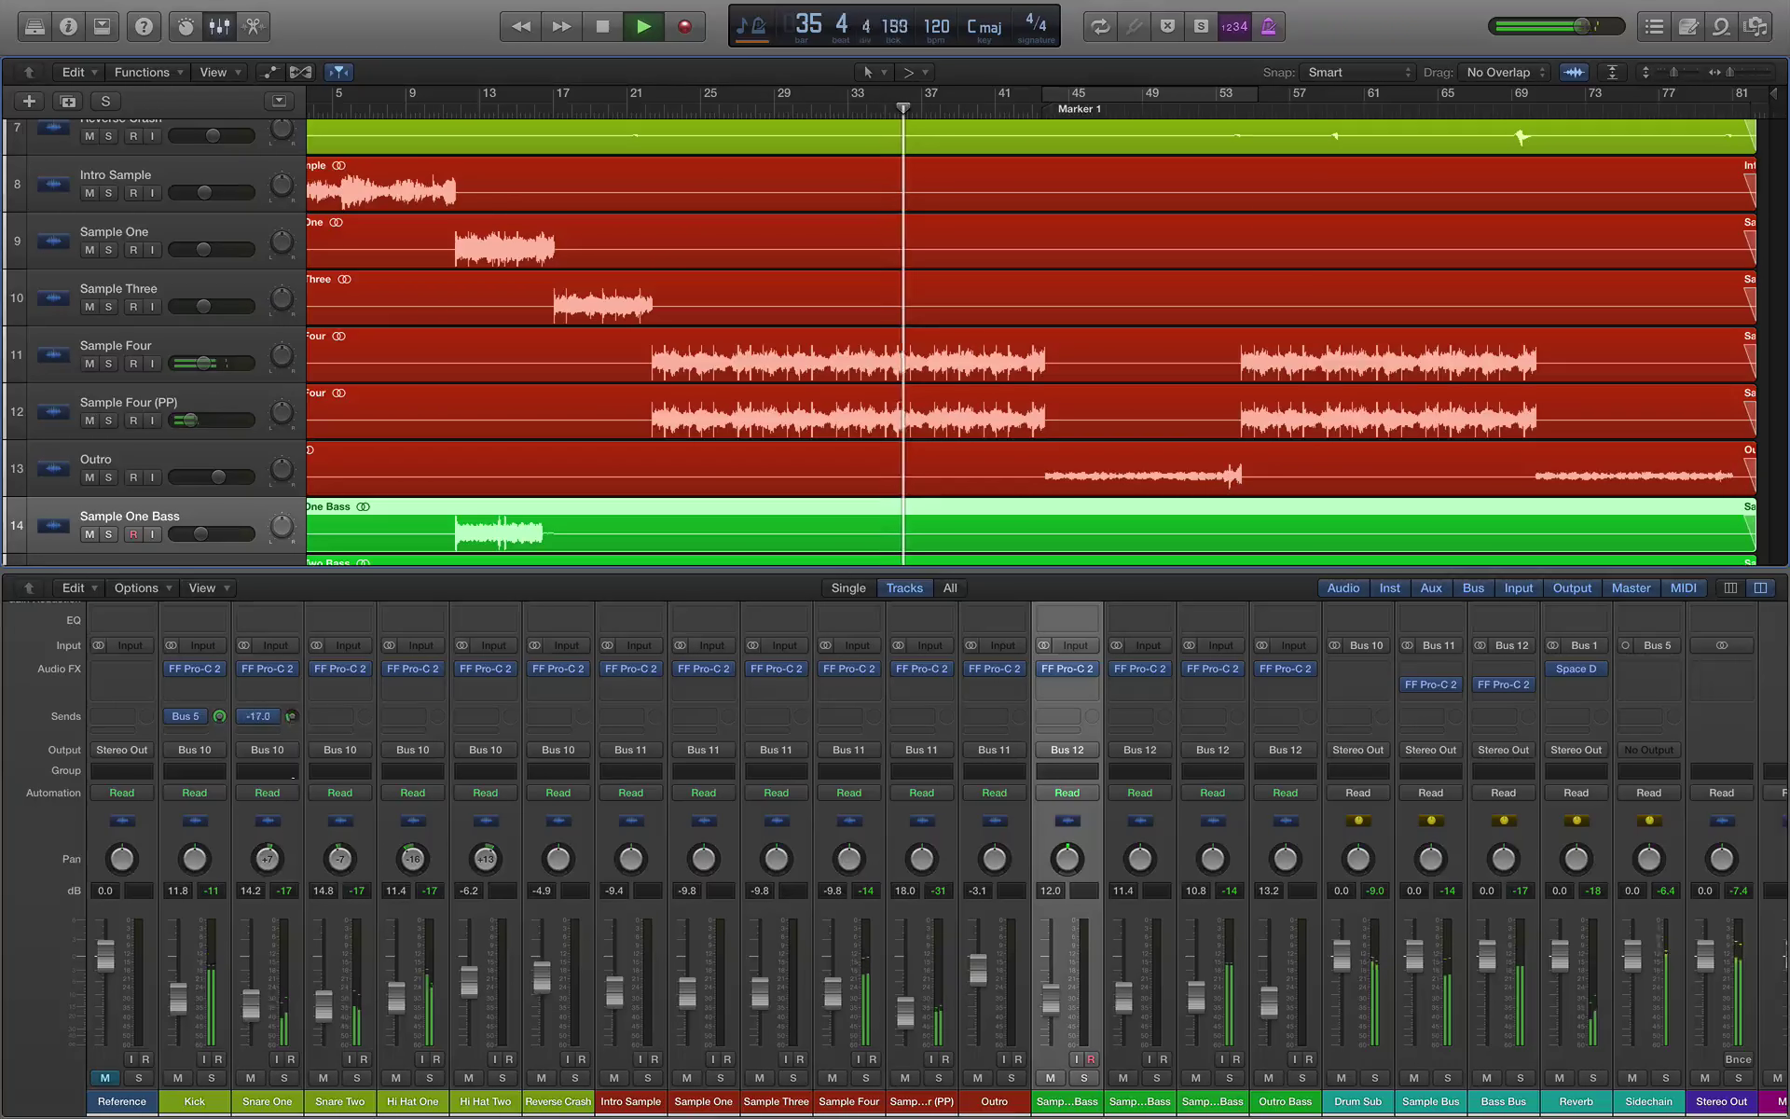
{"action": "left_click_drag", "start_coordinate": [291, 716], "coordinate": [291, 746]}
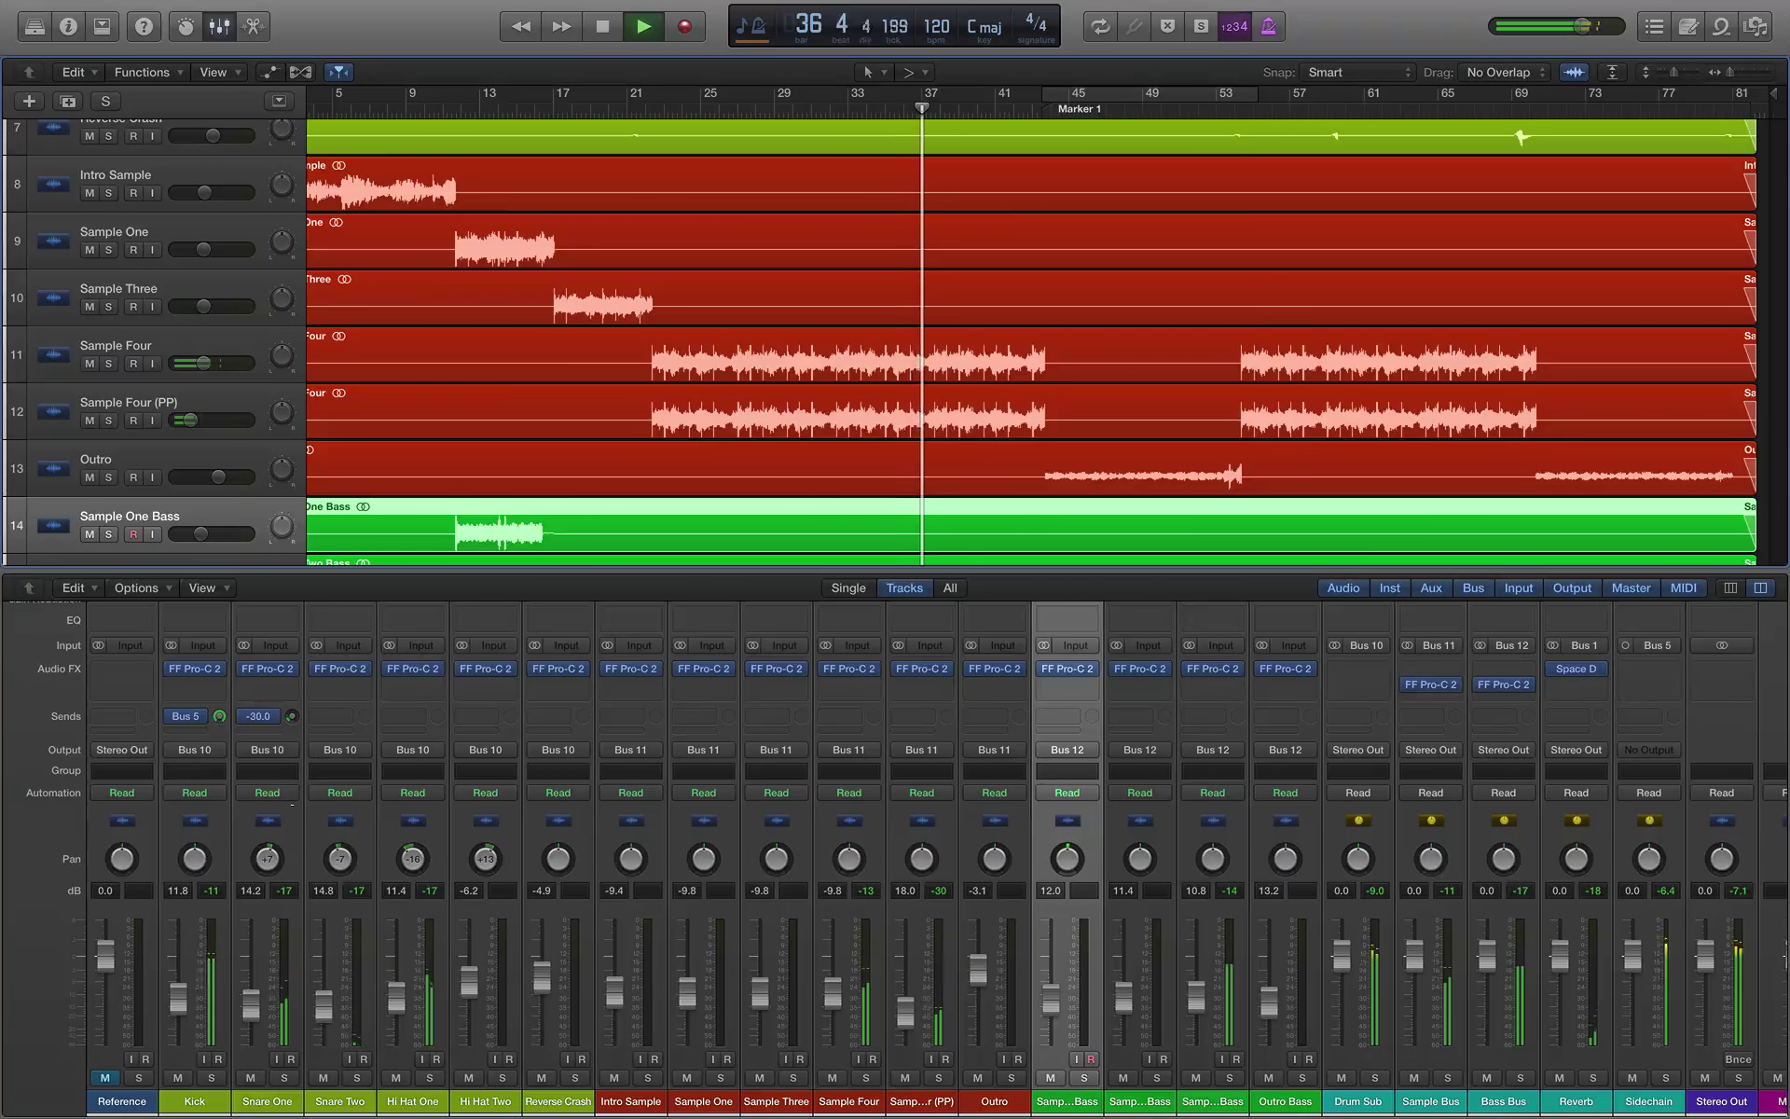
{"action": "key", "text": "space"}
Step: Add a send to Bus 1 (Reverb) on Snare Two and set its level to about -37 dB, checking it in playback
{"action": "left_click", "coordinate": [344, 723]}
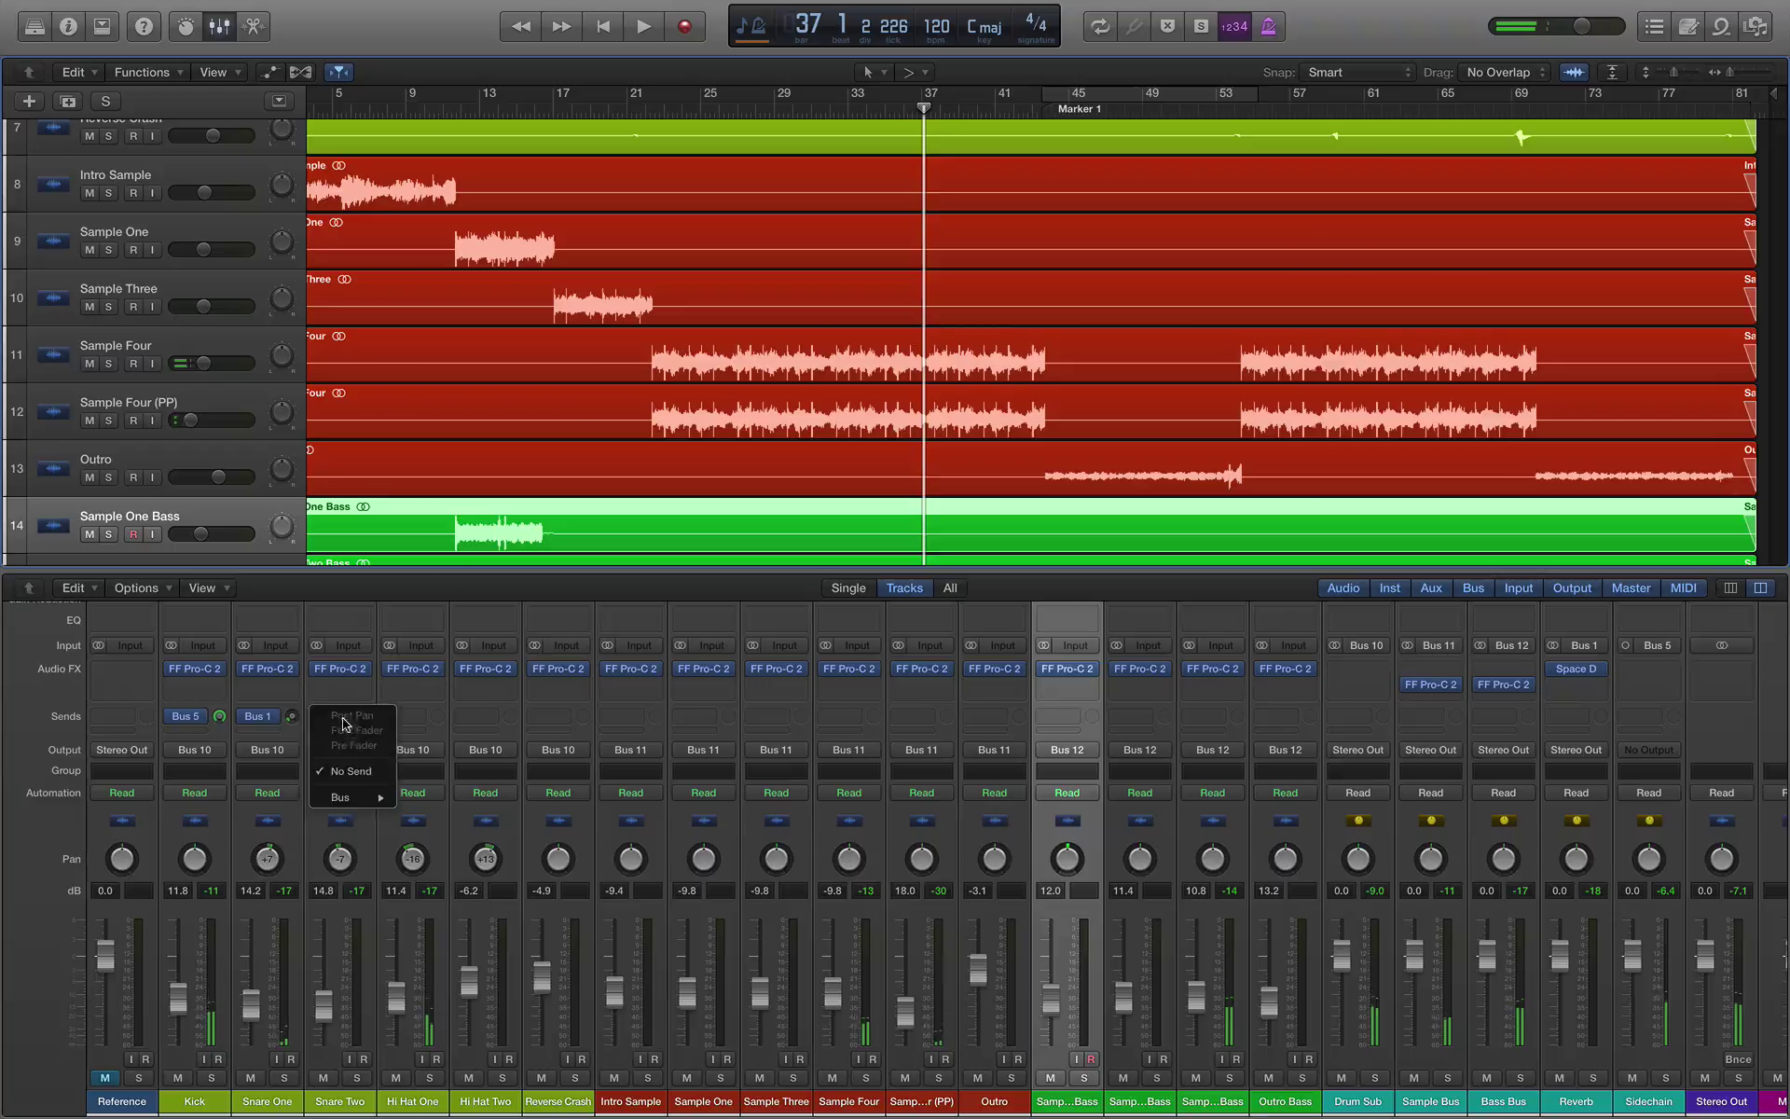
{"action": "mouse_move", "coordinate": [359, 799]}
{"action": "left_click", "coordinate": [424, 798]}
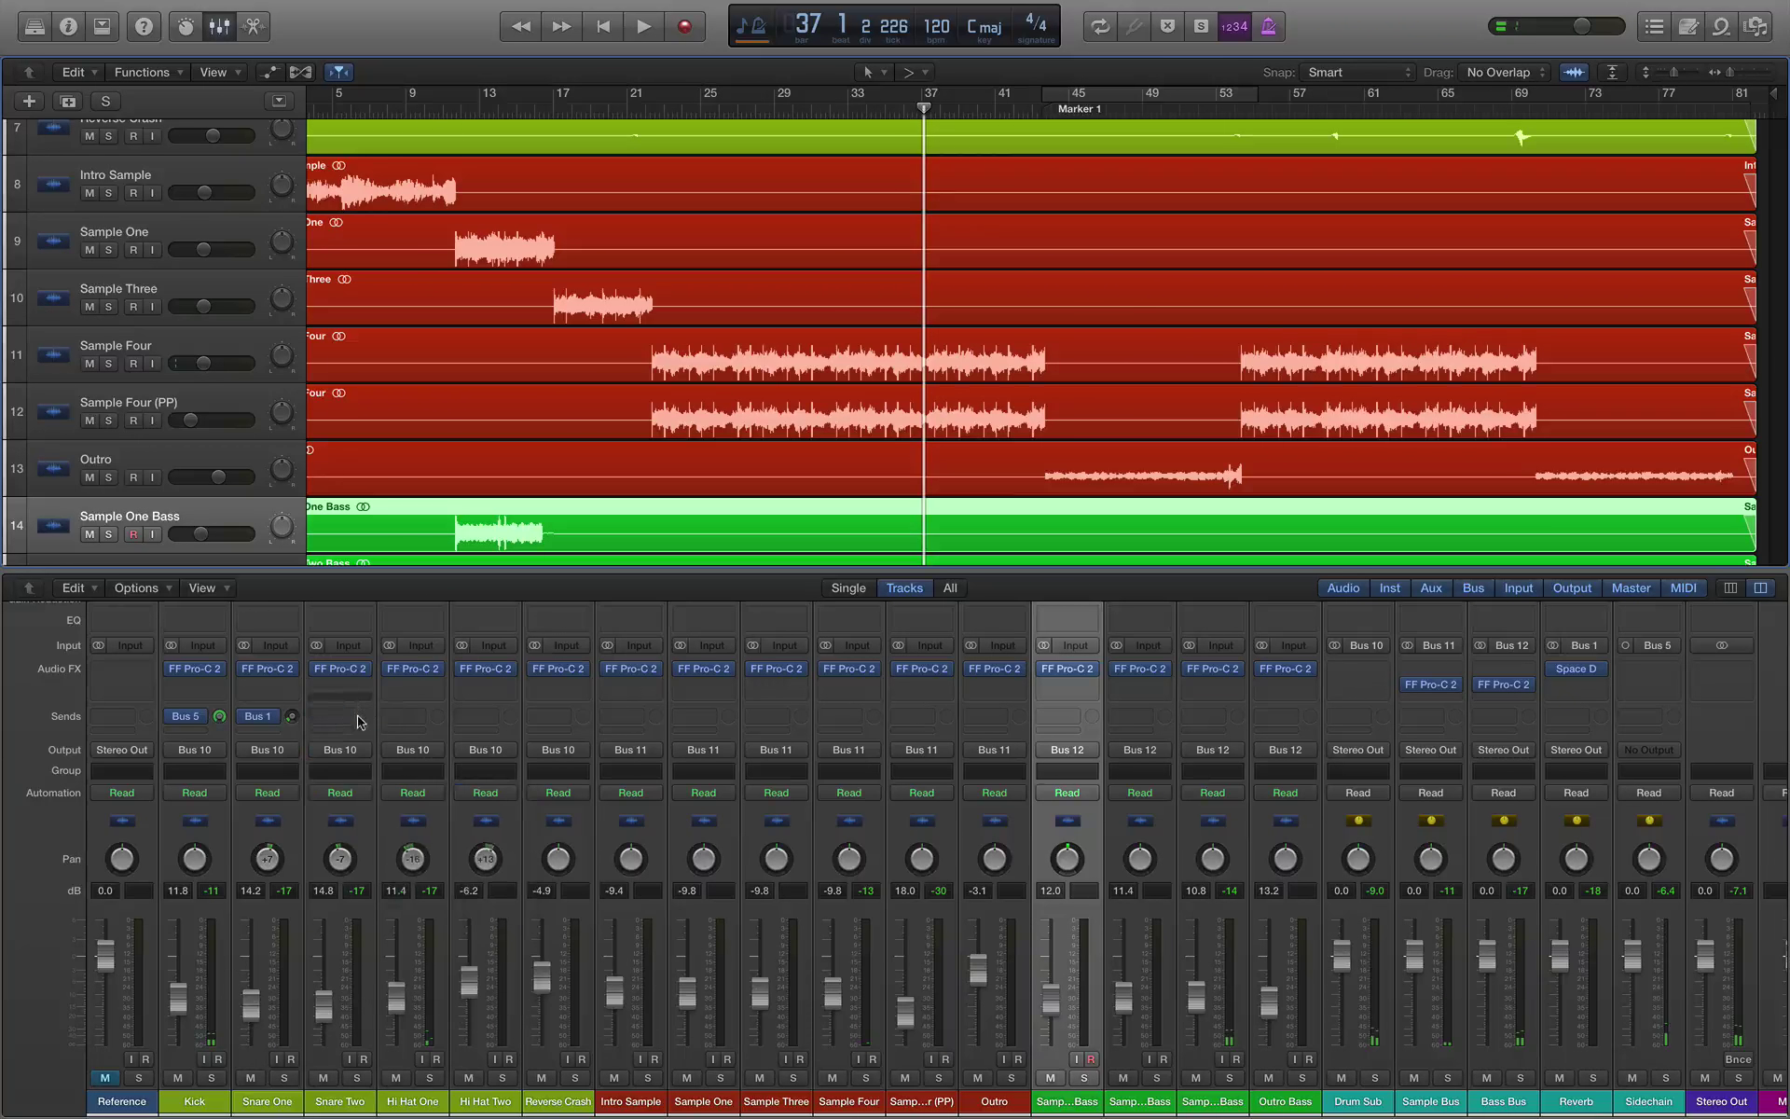
{"action": "key", "text": "space"}
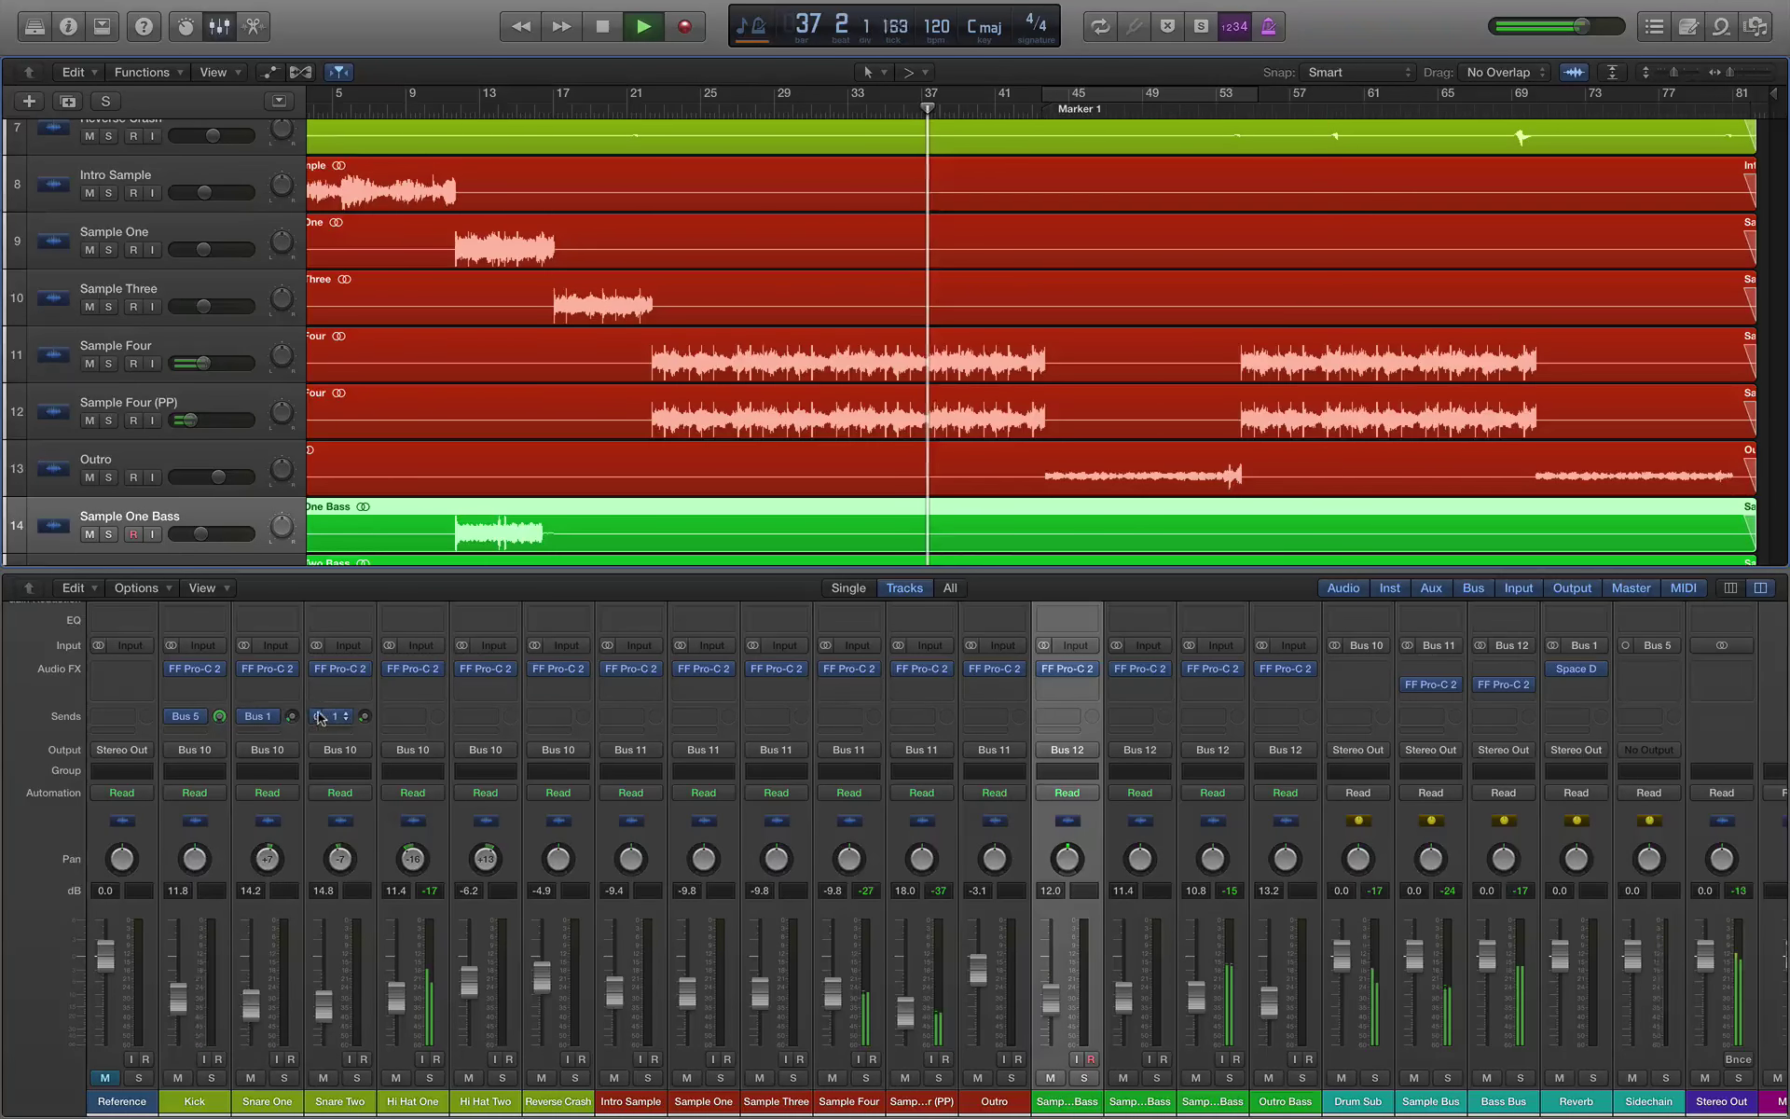
{"action": "key", "text": "space"}
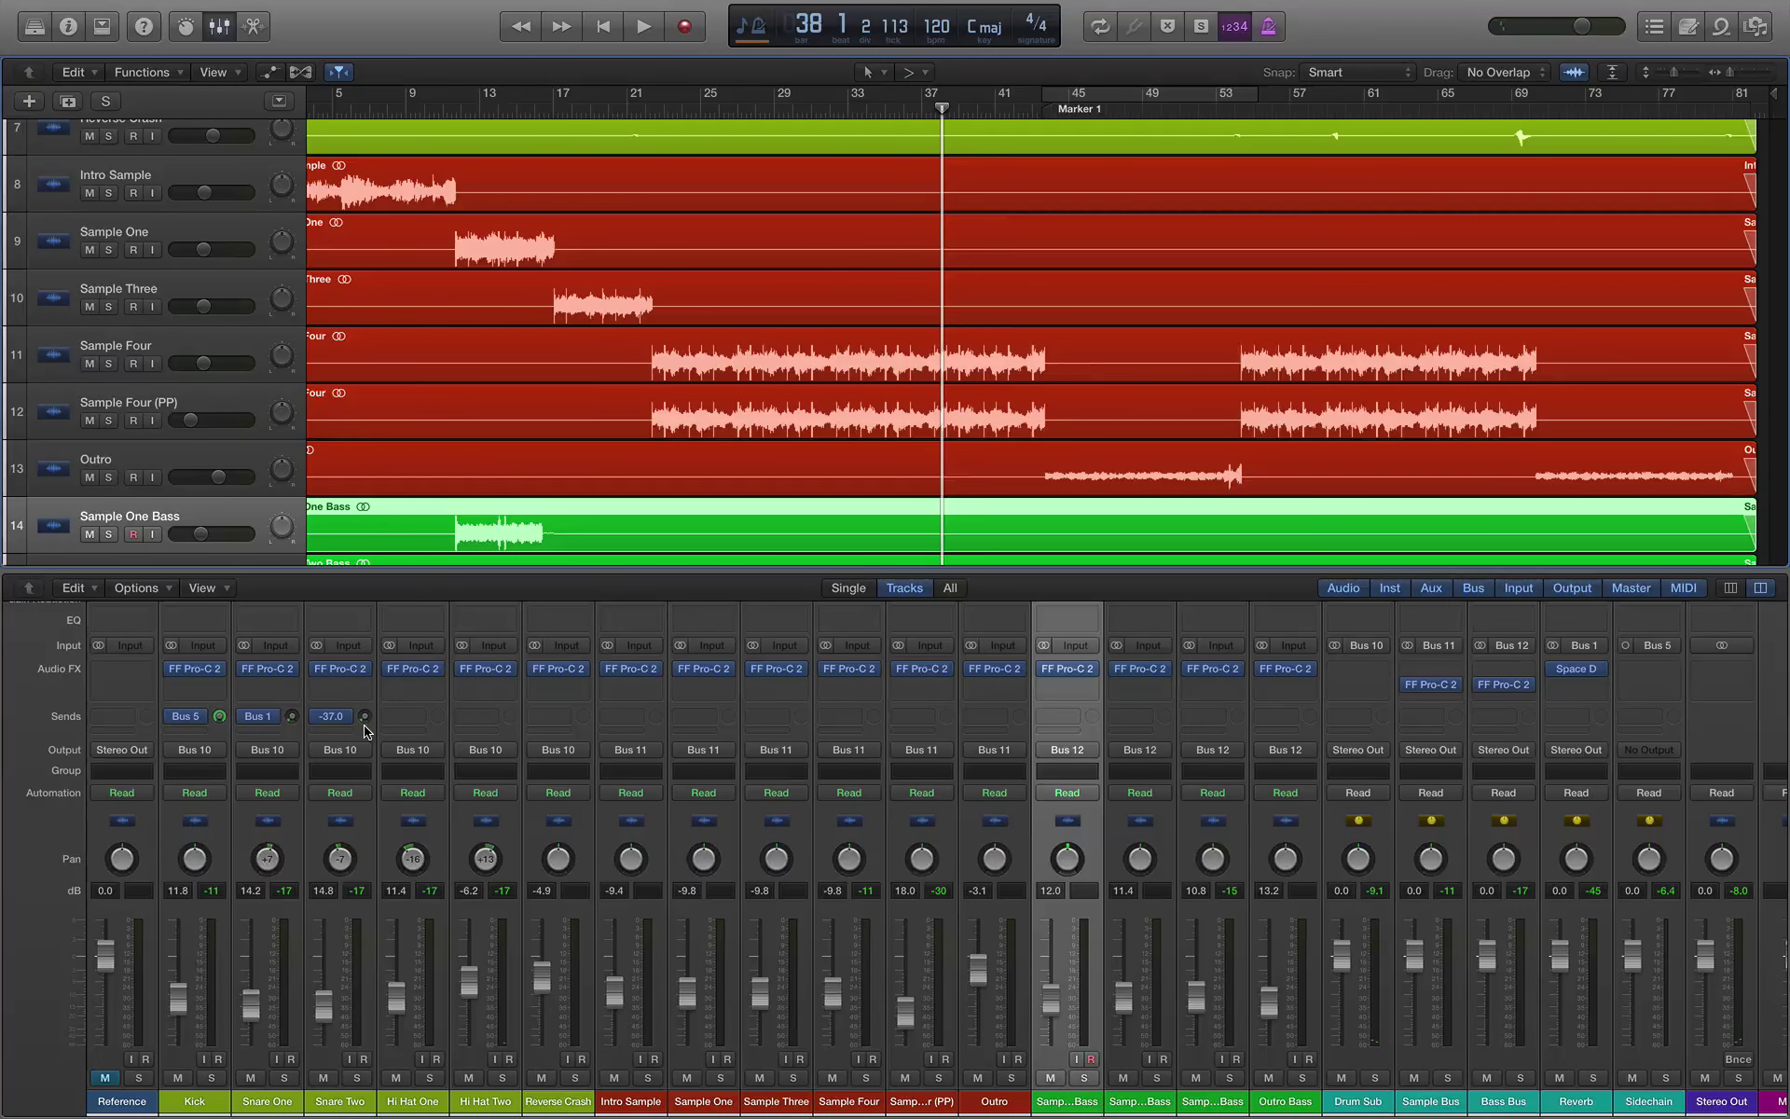
{"action": "key", "text": "space"}
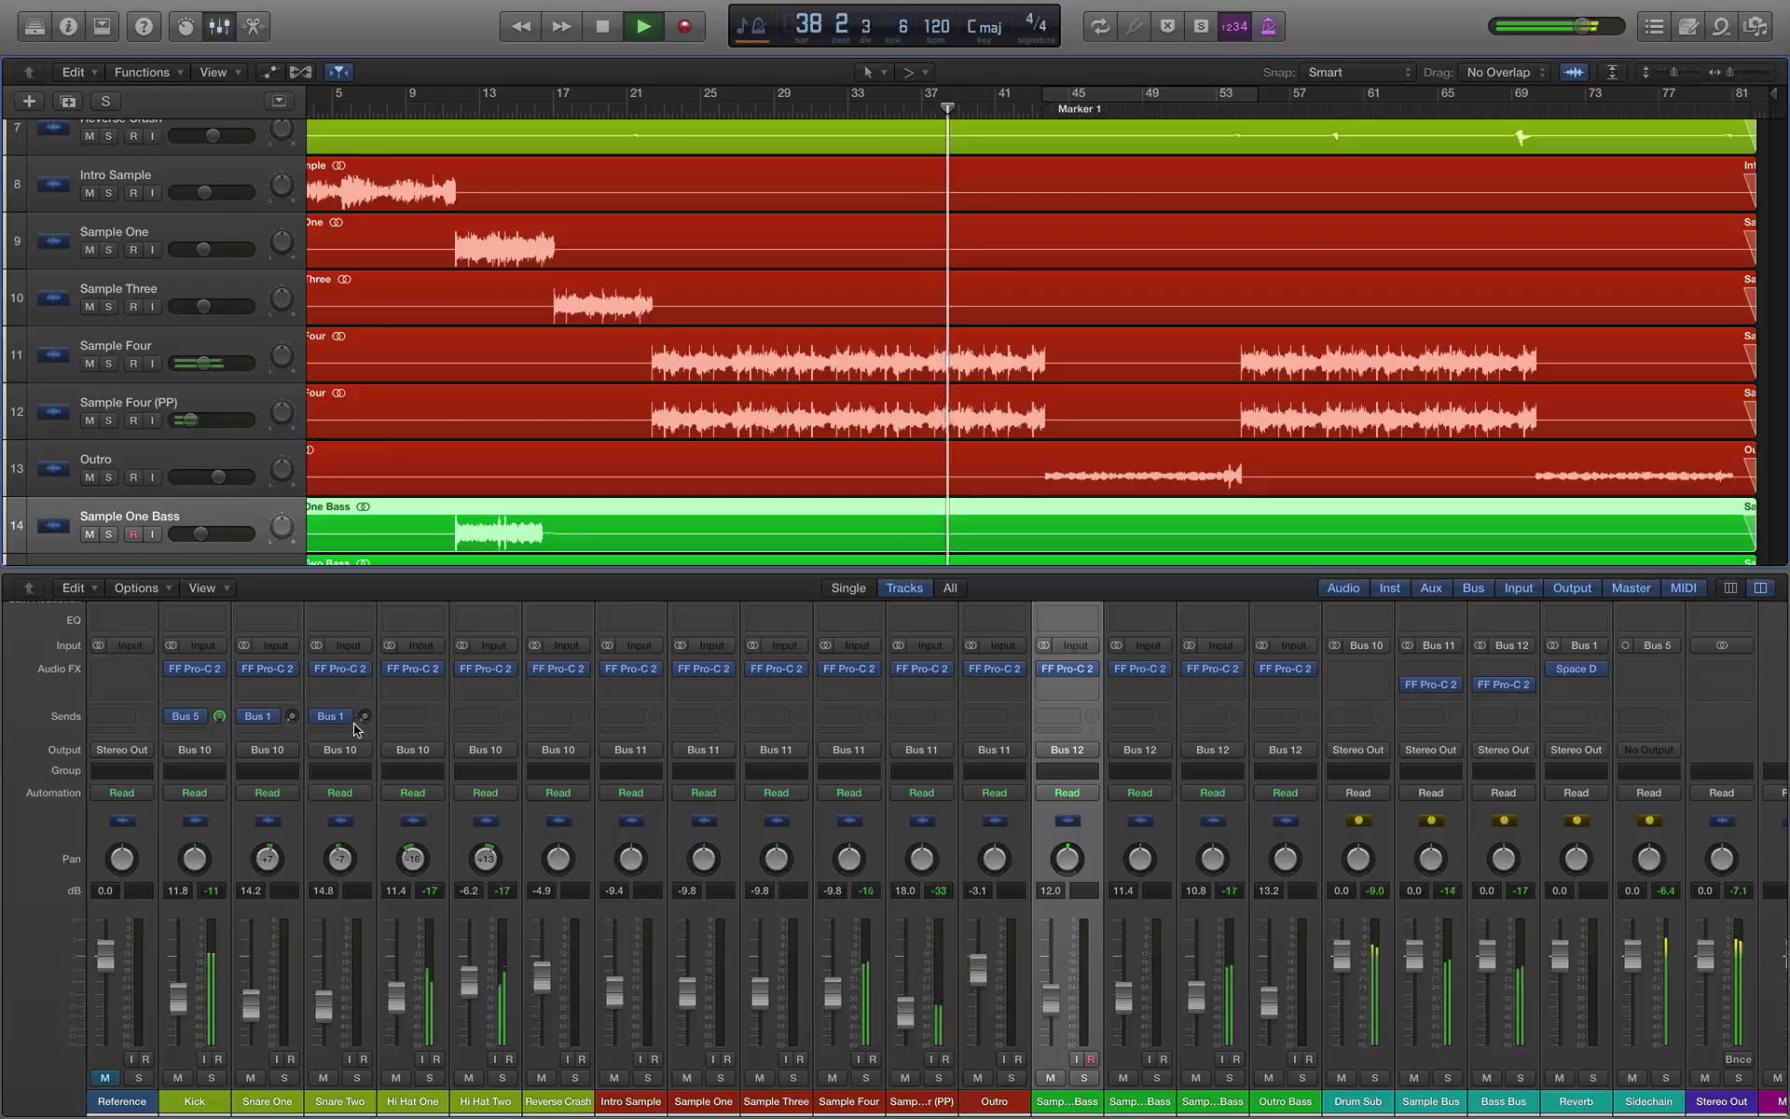
Step: Add Bus 1 (Reverb) sends at low levels on Hi Hat One and Hi Hat Two, with Hi Hat Two's at about -39 dB
{"action": "left_click", "coordinate": [407, 716]}
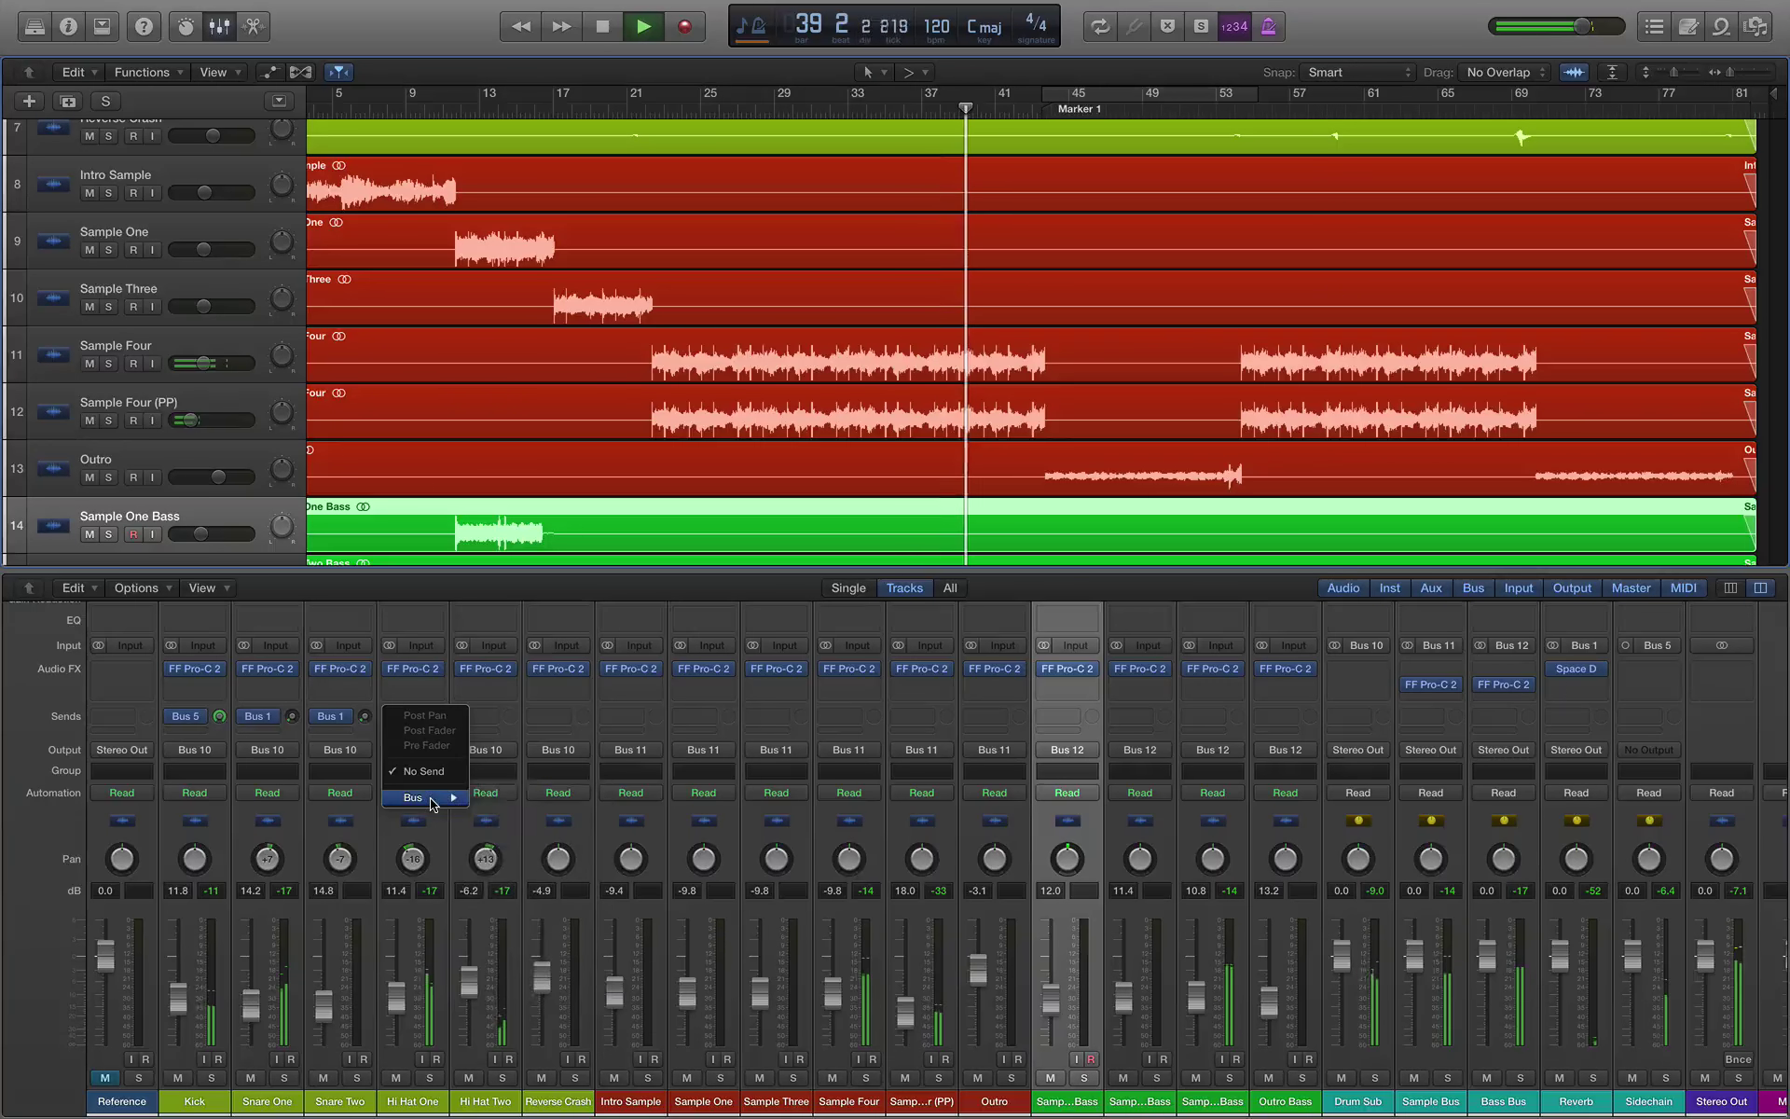
{"action": "key", "text": "Escape"}
{"action": "mouse_move", "coordinate": [436, 716]}
{"action": "left_mouse_down"}
{"action": "mouse_move", "coordinate": [436, 669]}
{"action": "mouse_move", "coordinate": [438, 716]}
{"action": "left_mouse_up"}
{"action": "key", "text": "space"}
{"action": "left_click", "coordinate": [481, 716]}
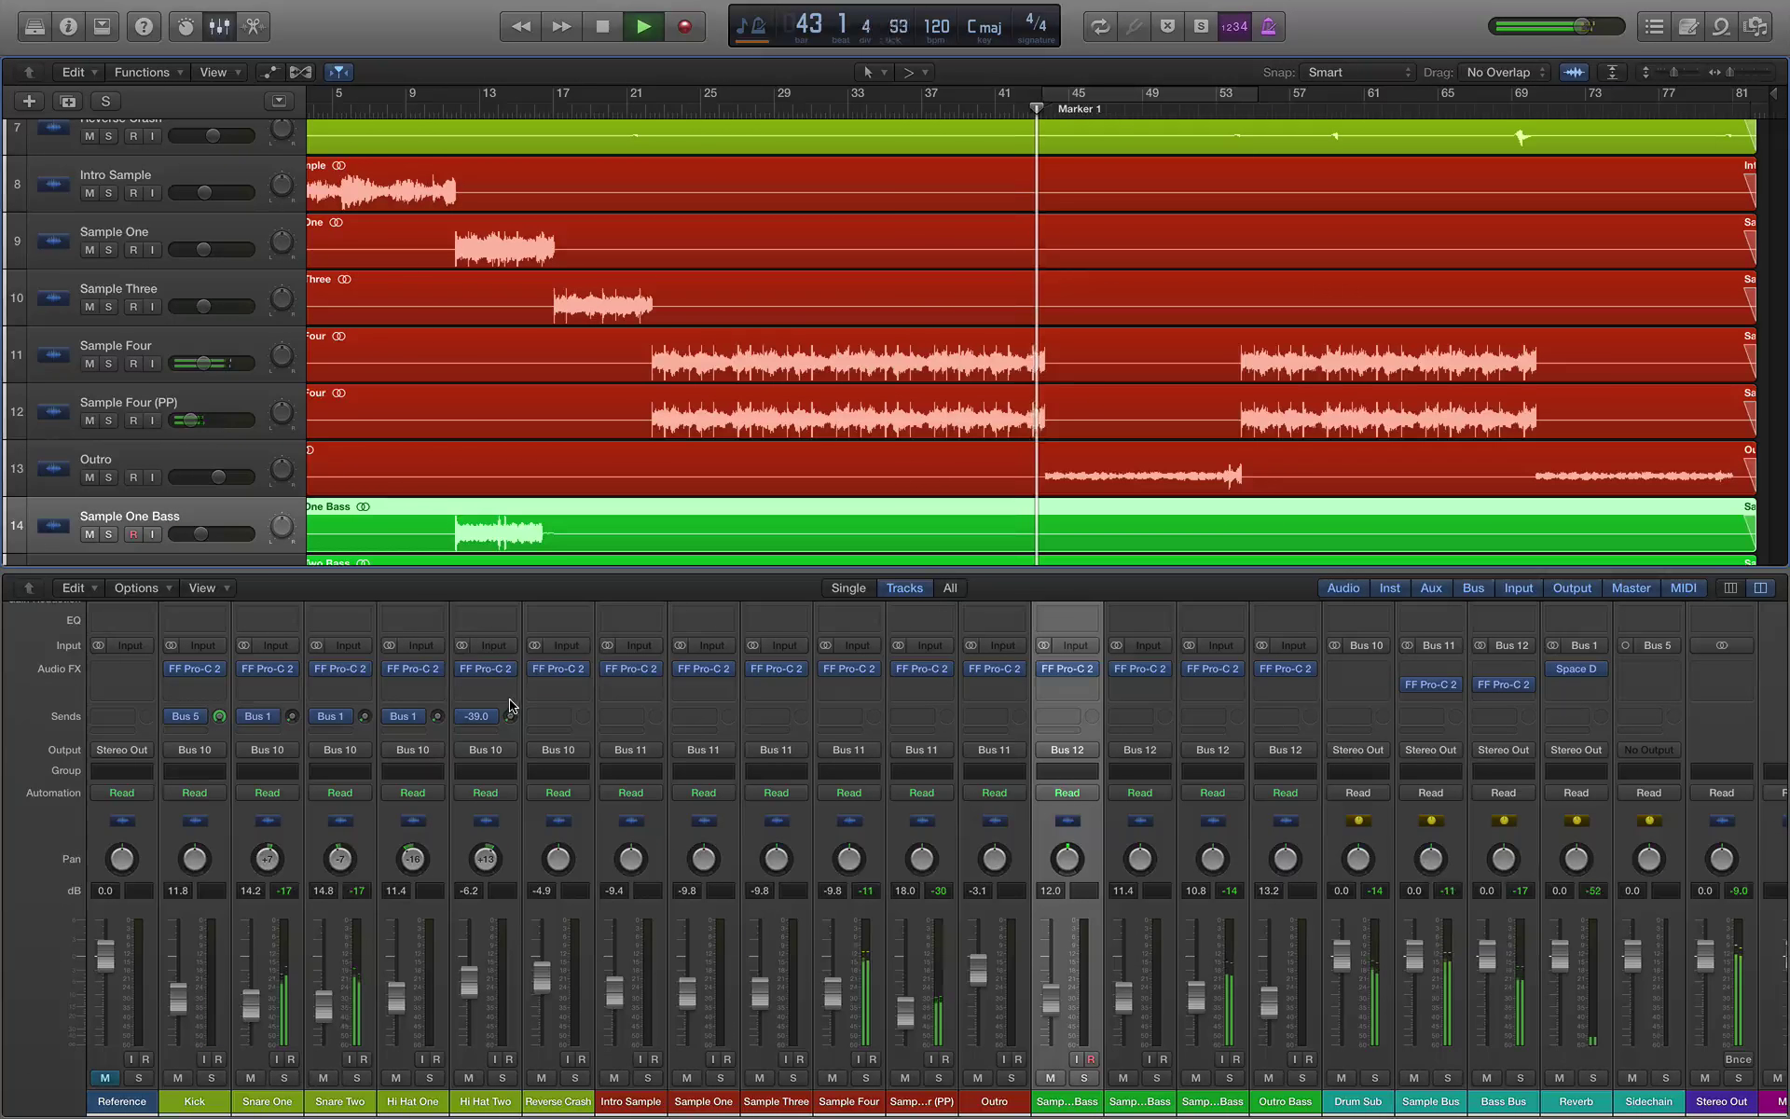
Step: Add a Bus 1 (Reverb) send on Reverse Crash and set its level to about -13.6 dB, auditioning the crash around bar 21
{"action": "left_click", "coordinate": [558, 716]}
{"action": "mouse_move", "coordinate": [586, 795]}
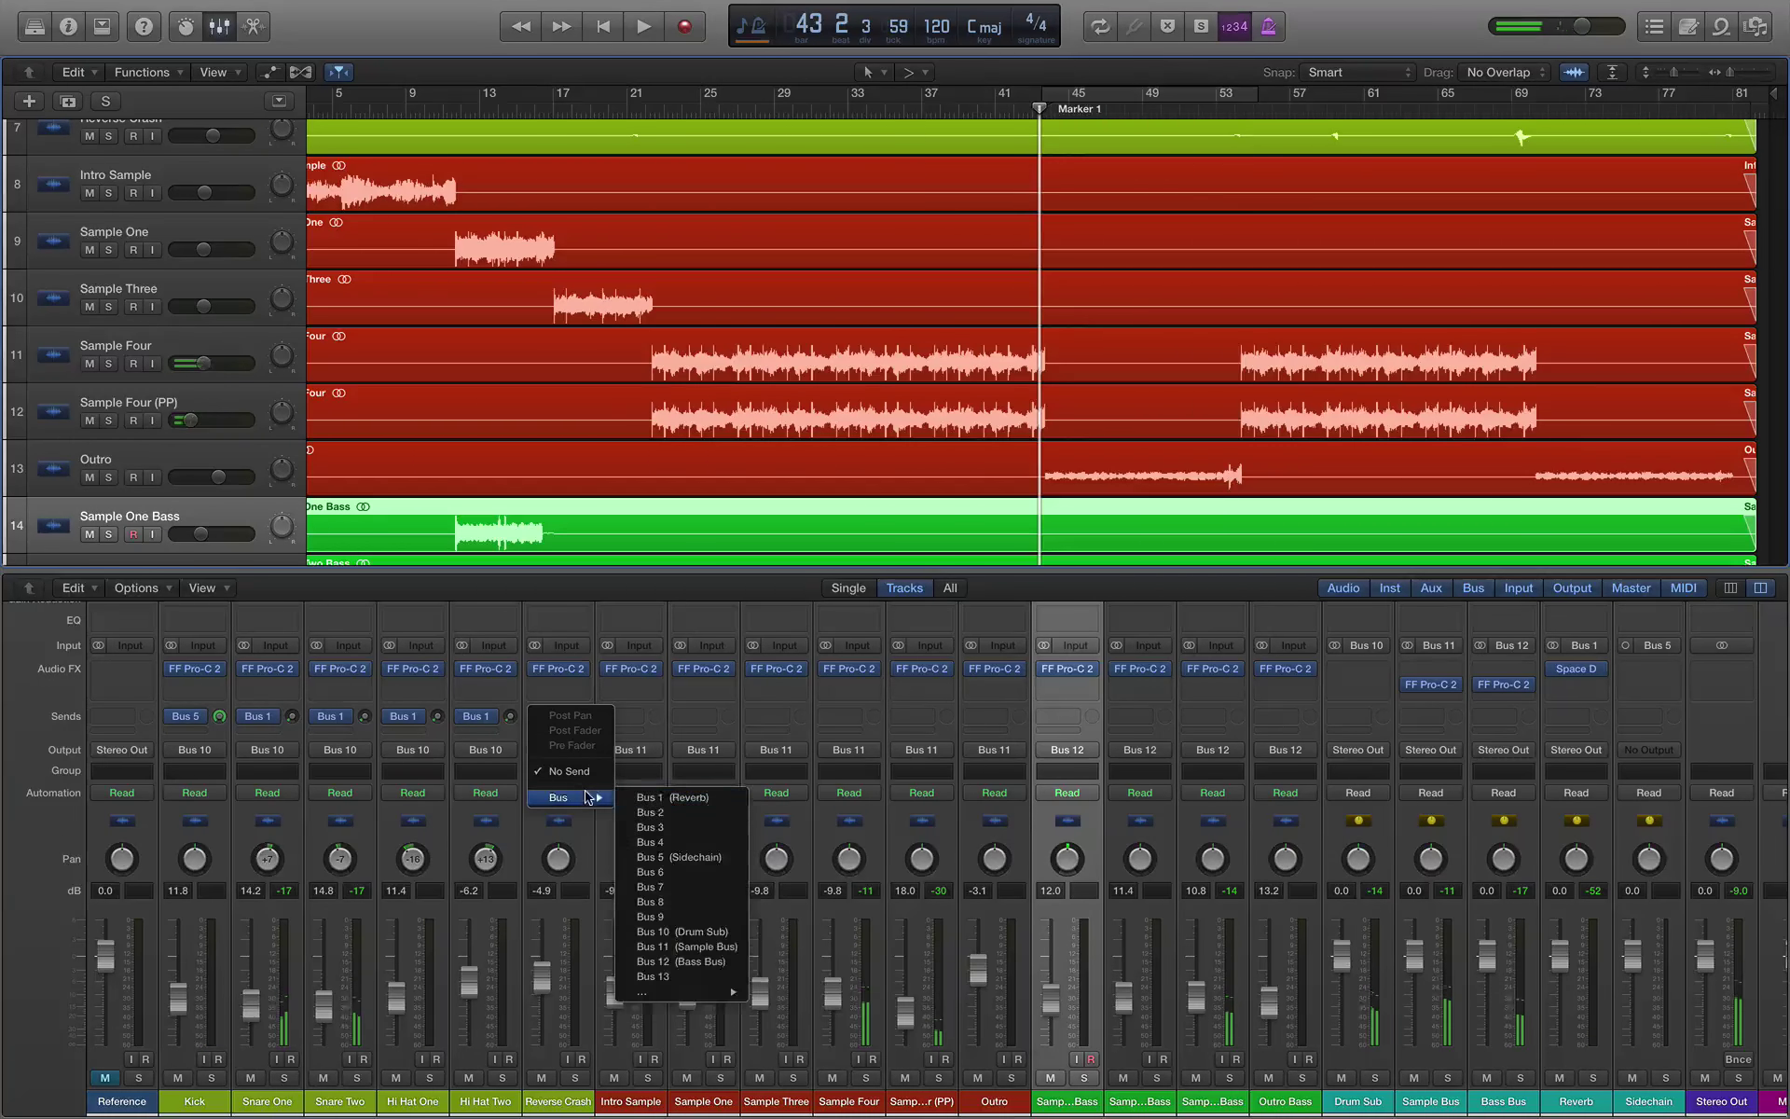
{"action": "left_click", "coordinate": [661, 800]}
{"action": "key", "text": "space"}
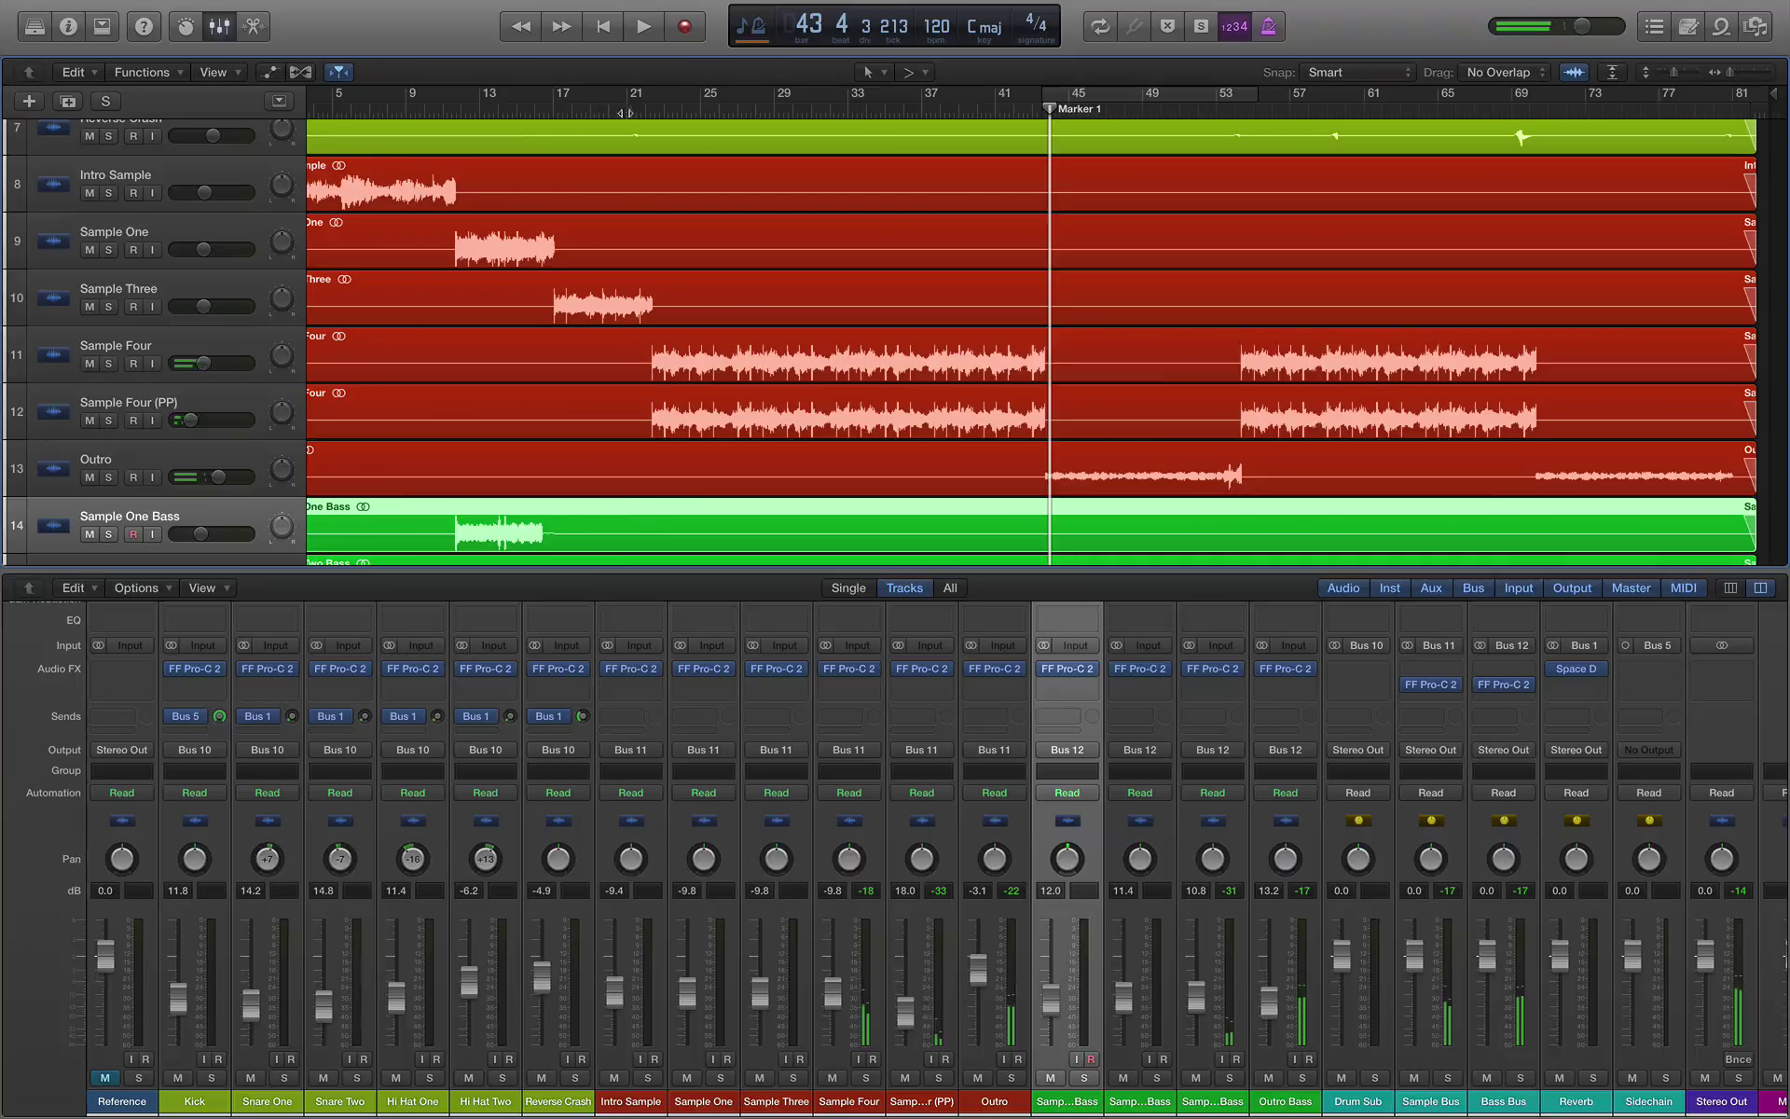
{"action": "key", "text": "space"}
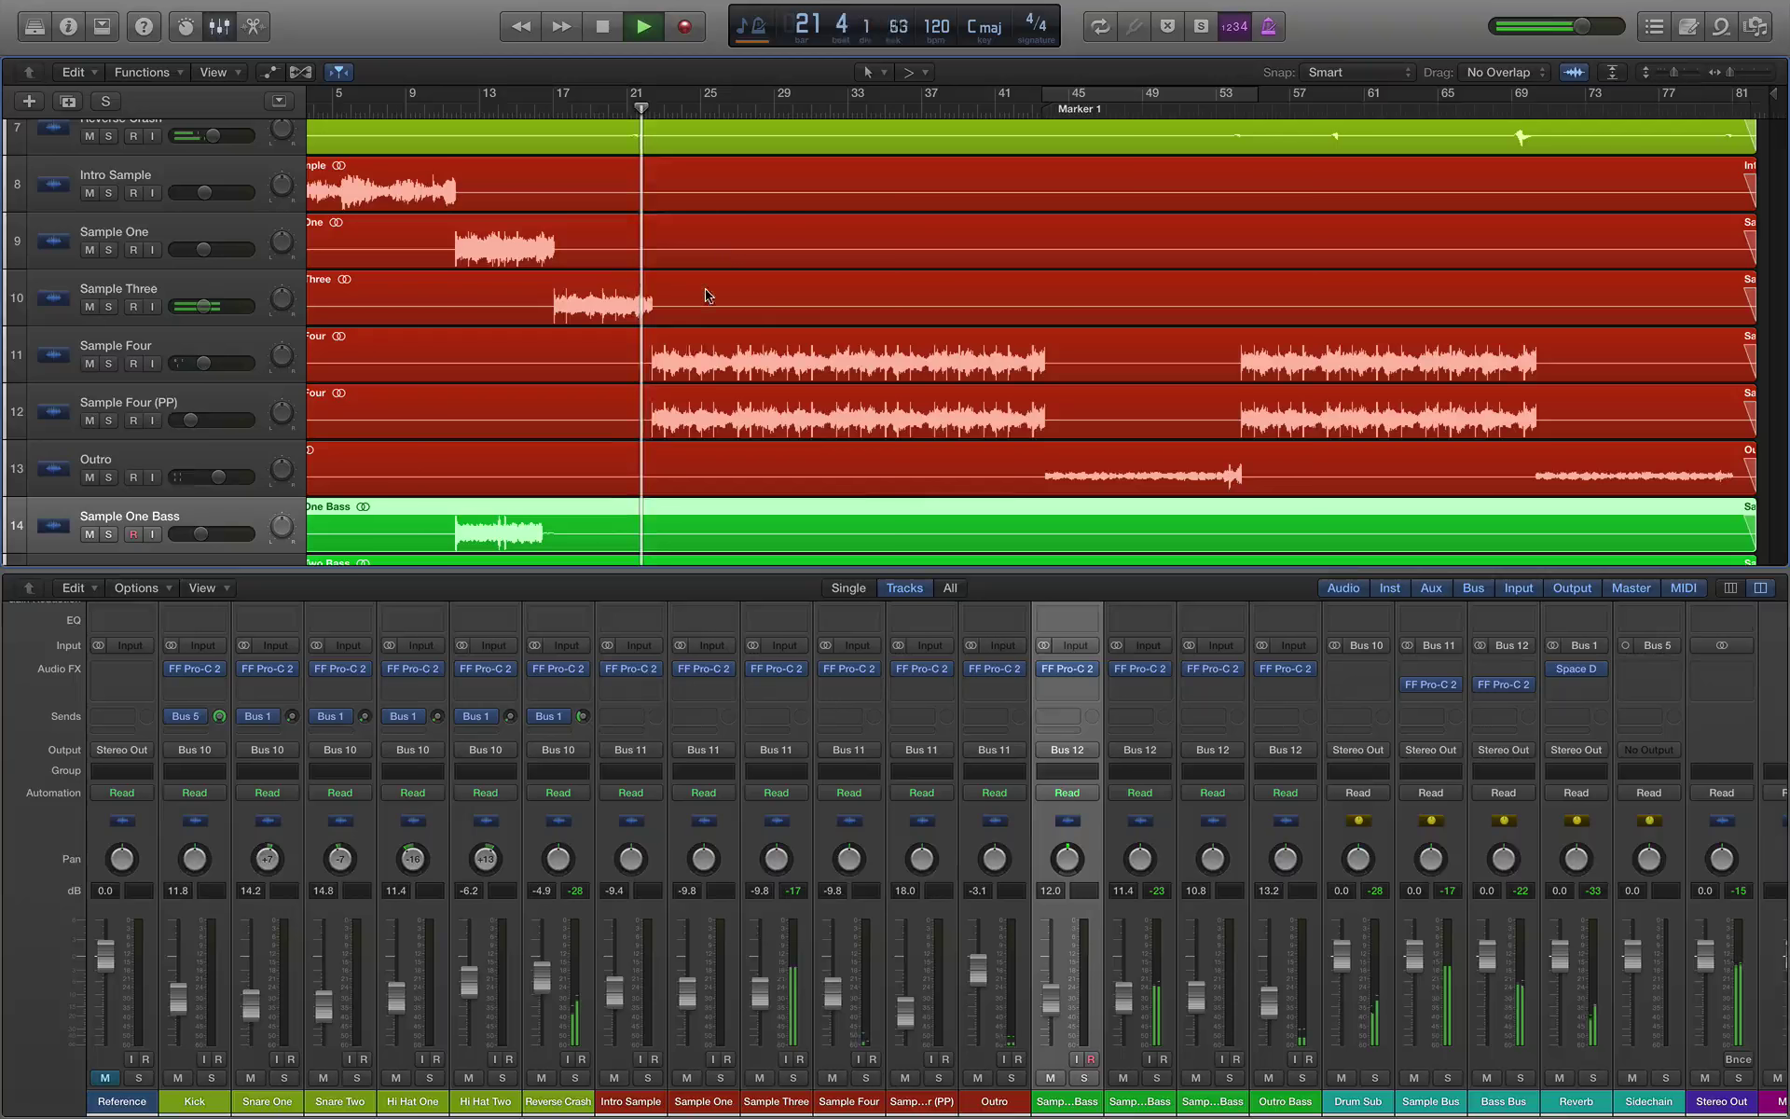
{"action": "key", "text": "space"}
{"action": "mouse_move", "coordinate": [582, 718]}
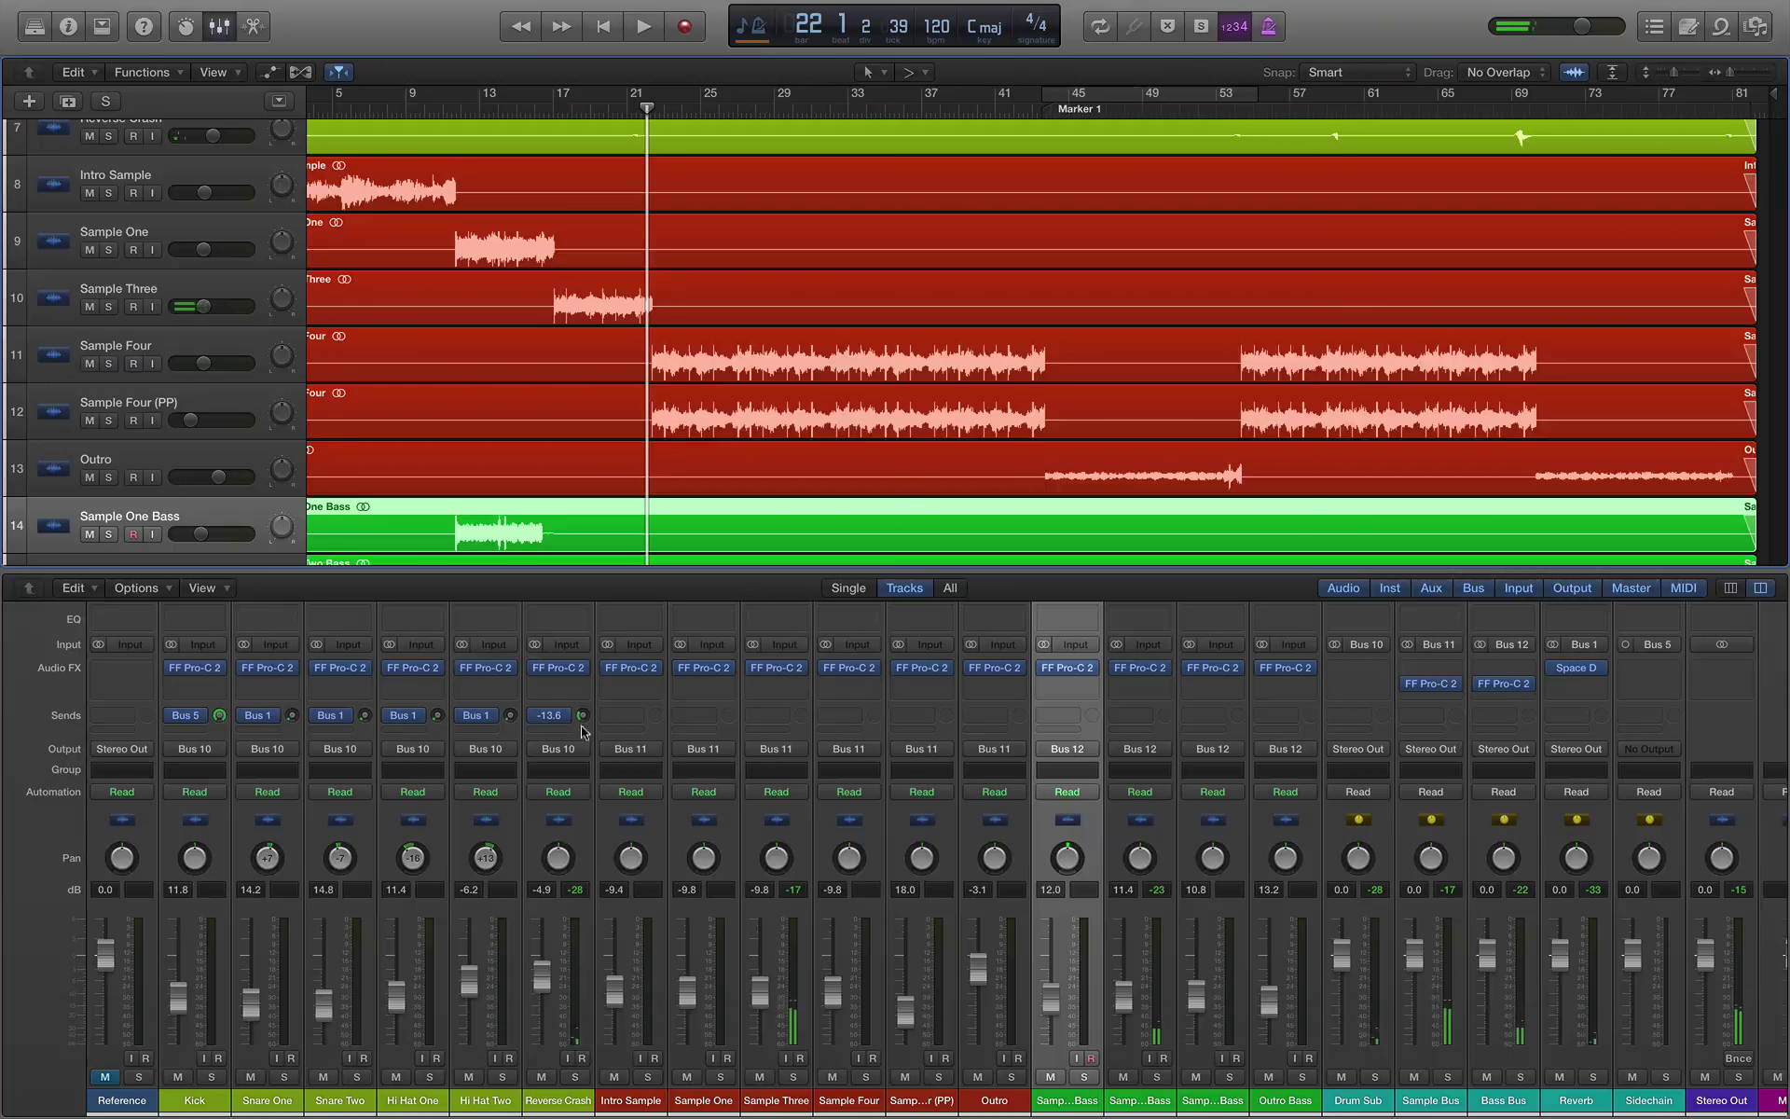
{"action": "key", "text": "space"}
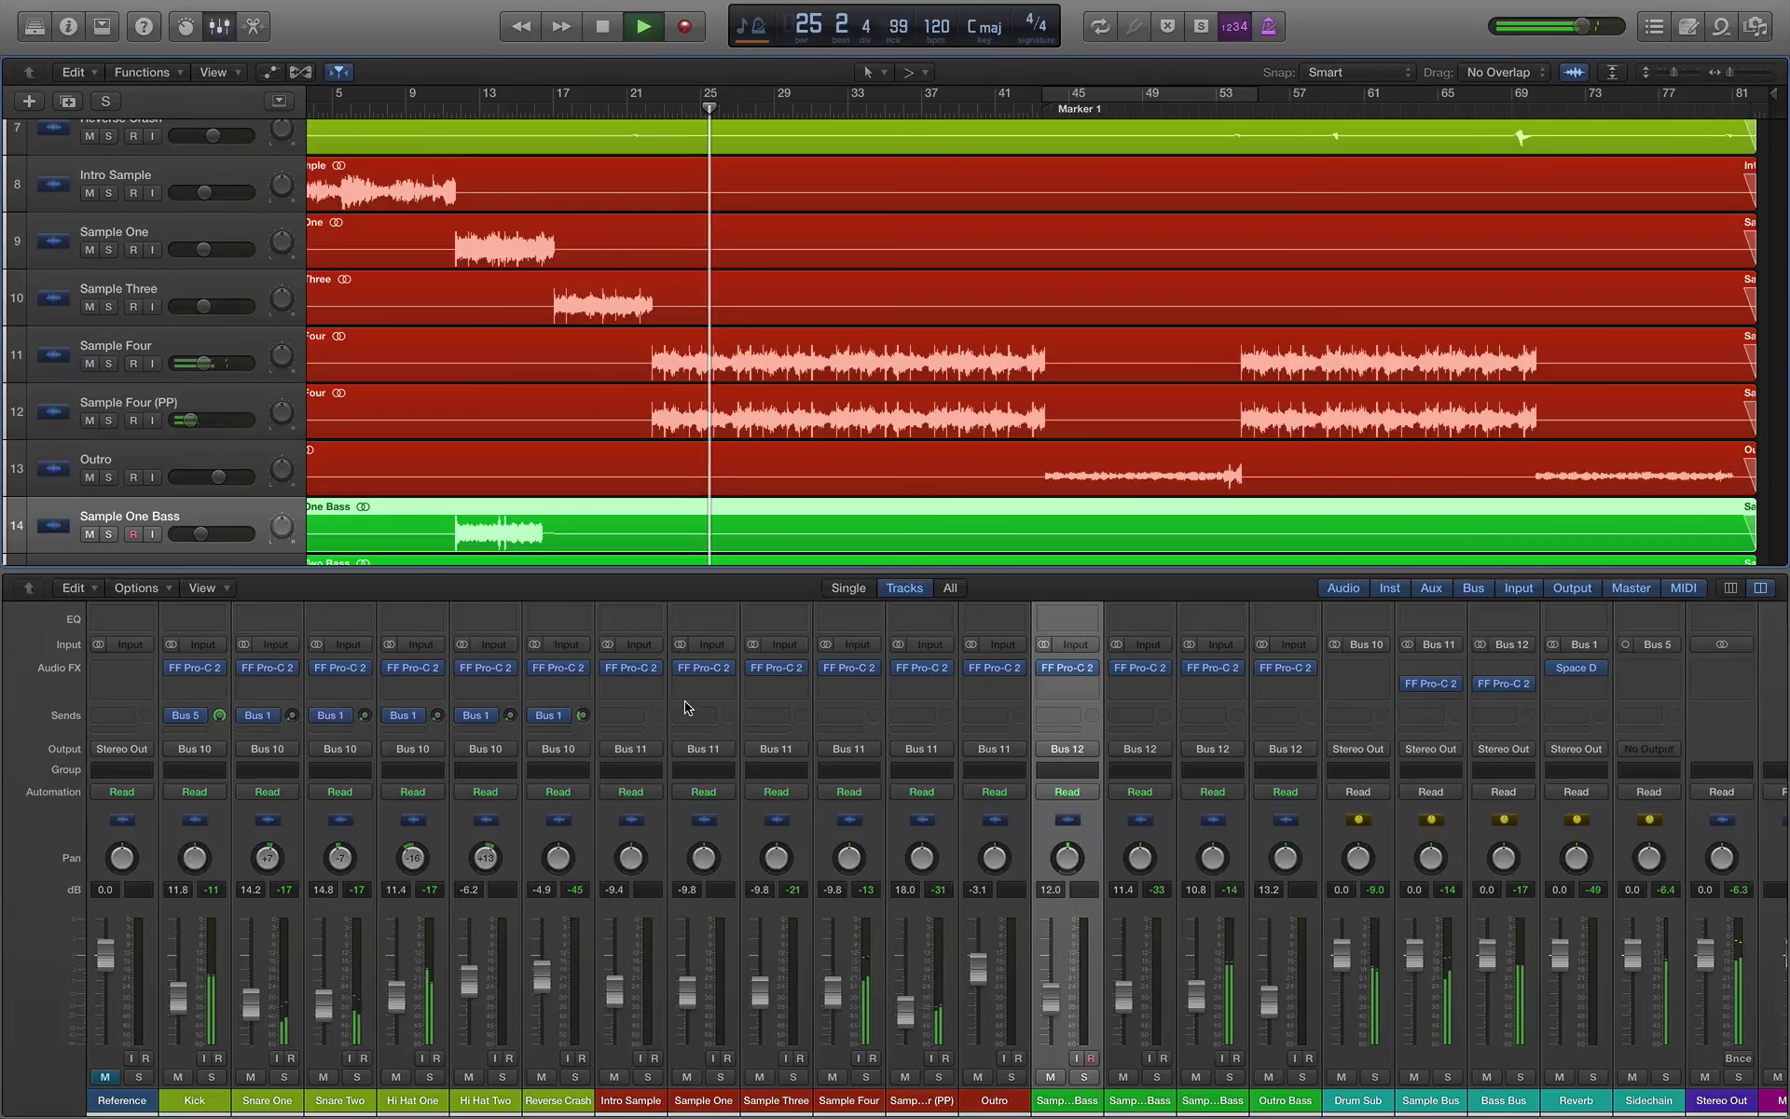
Step: Play from bar 23 and compare the mix with the Reference track by alternately soloing and muting it, leaving Reference muted
{"action": "key", "text": "space"}
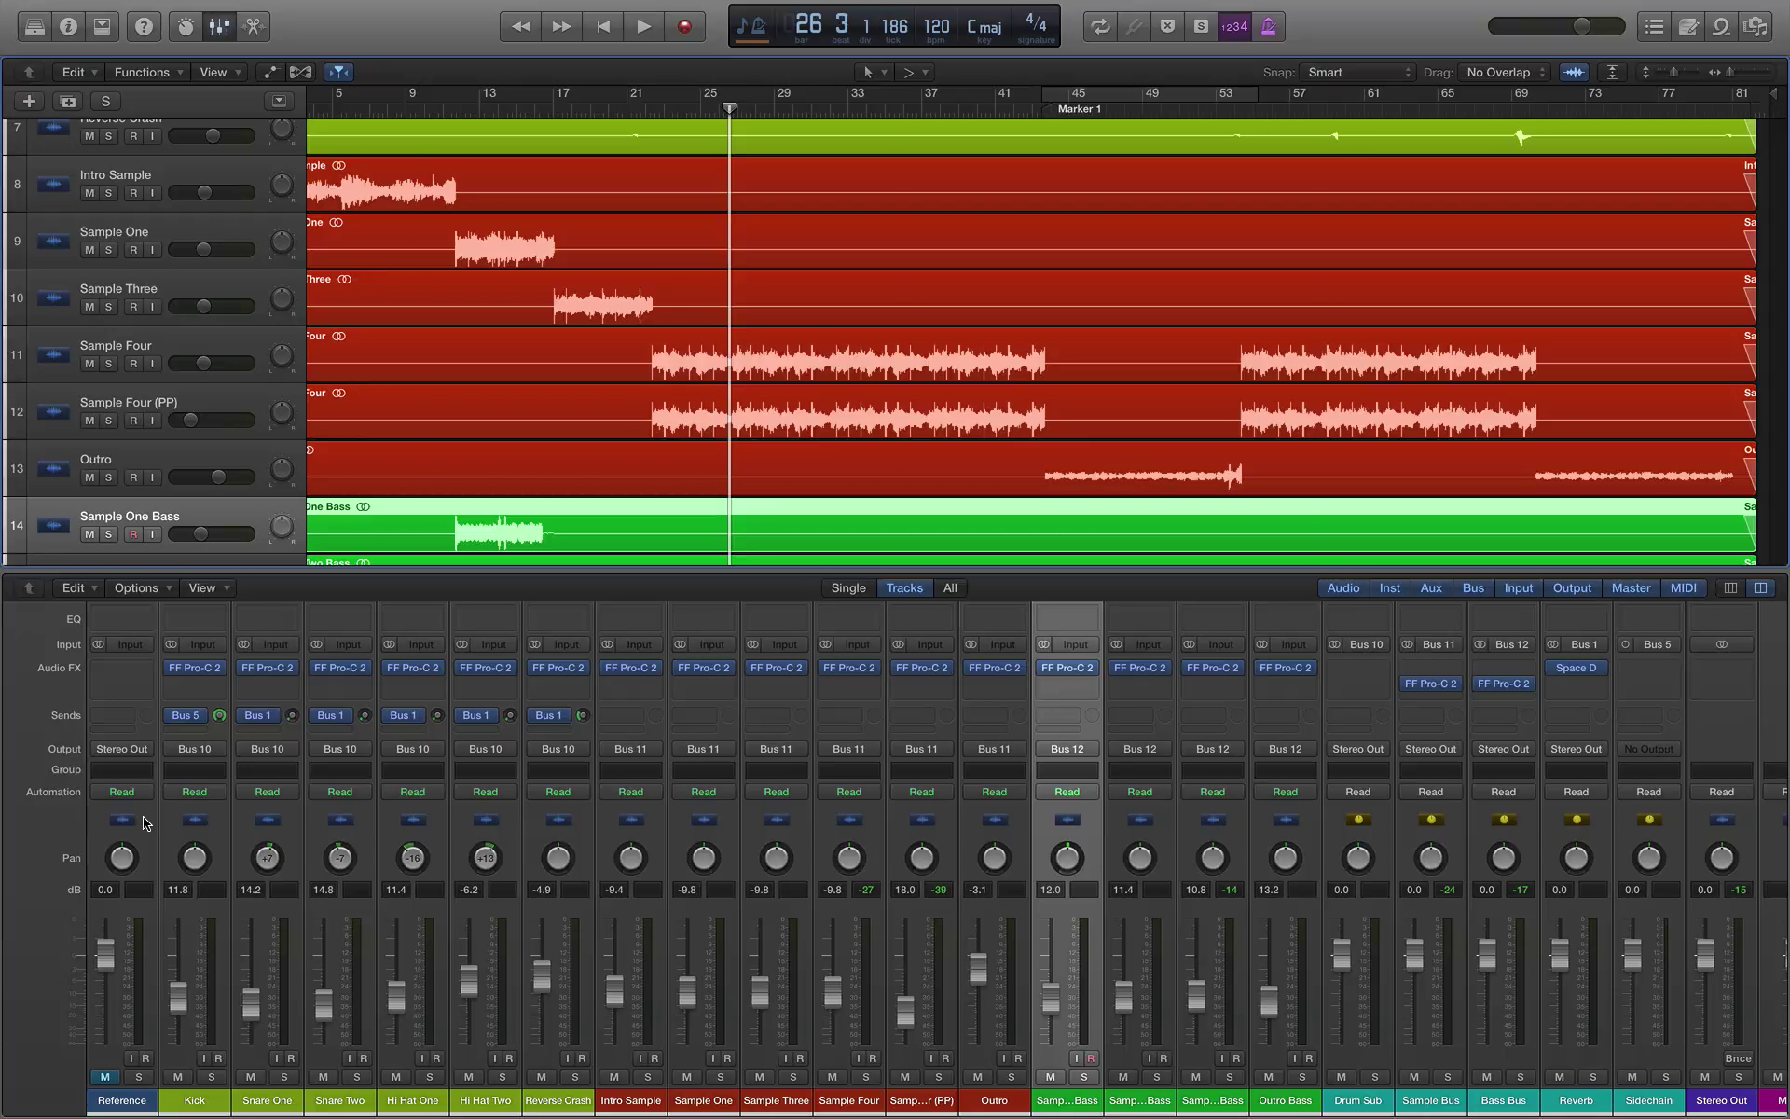
{"action": "left_click", "coordinate": [666, 109]}
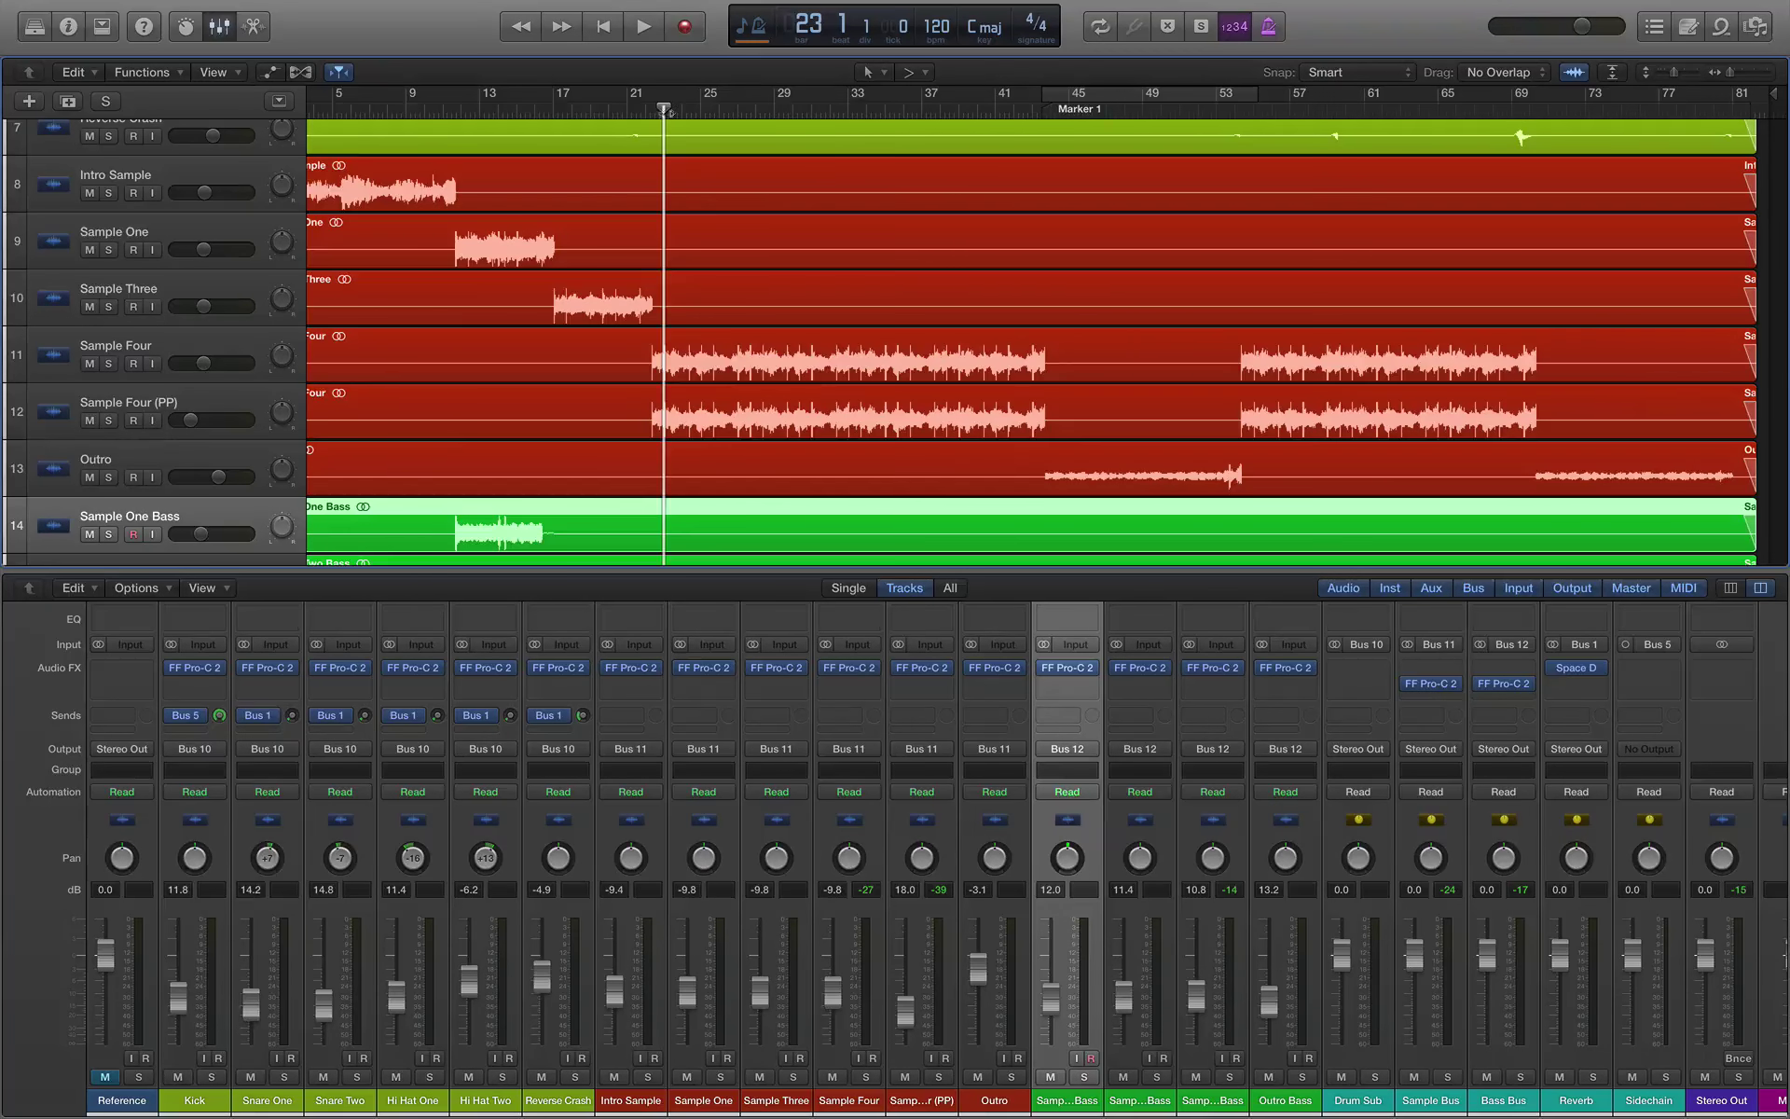
{"action": "key", "text": "space"}
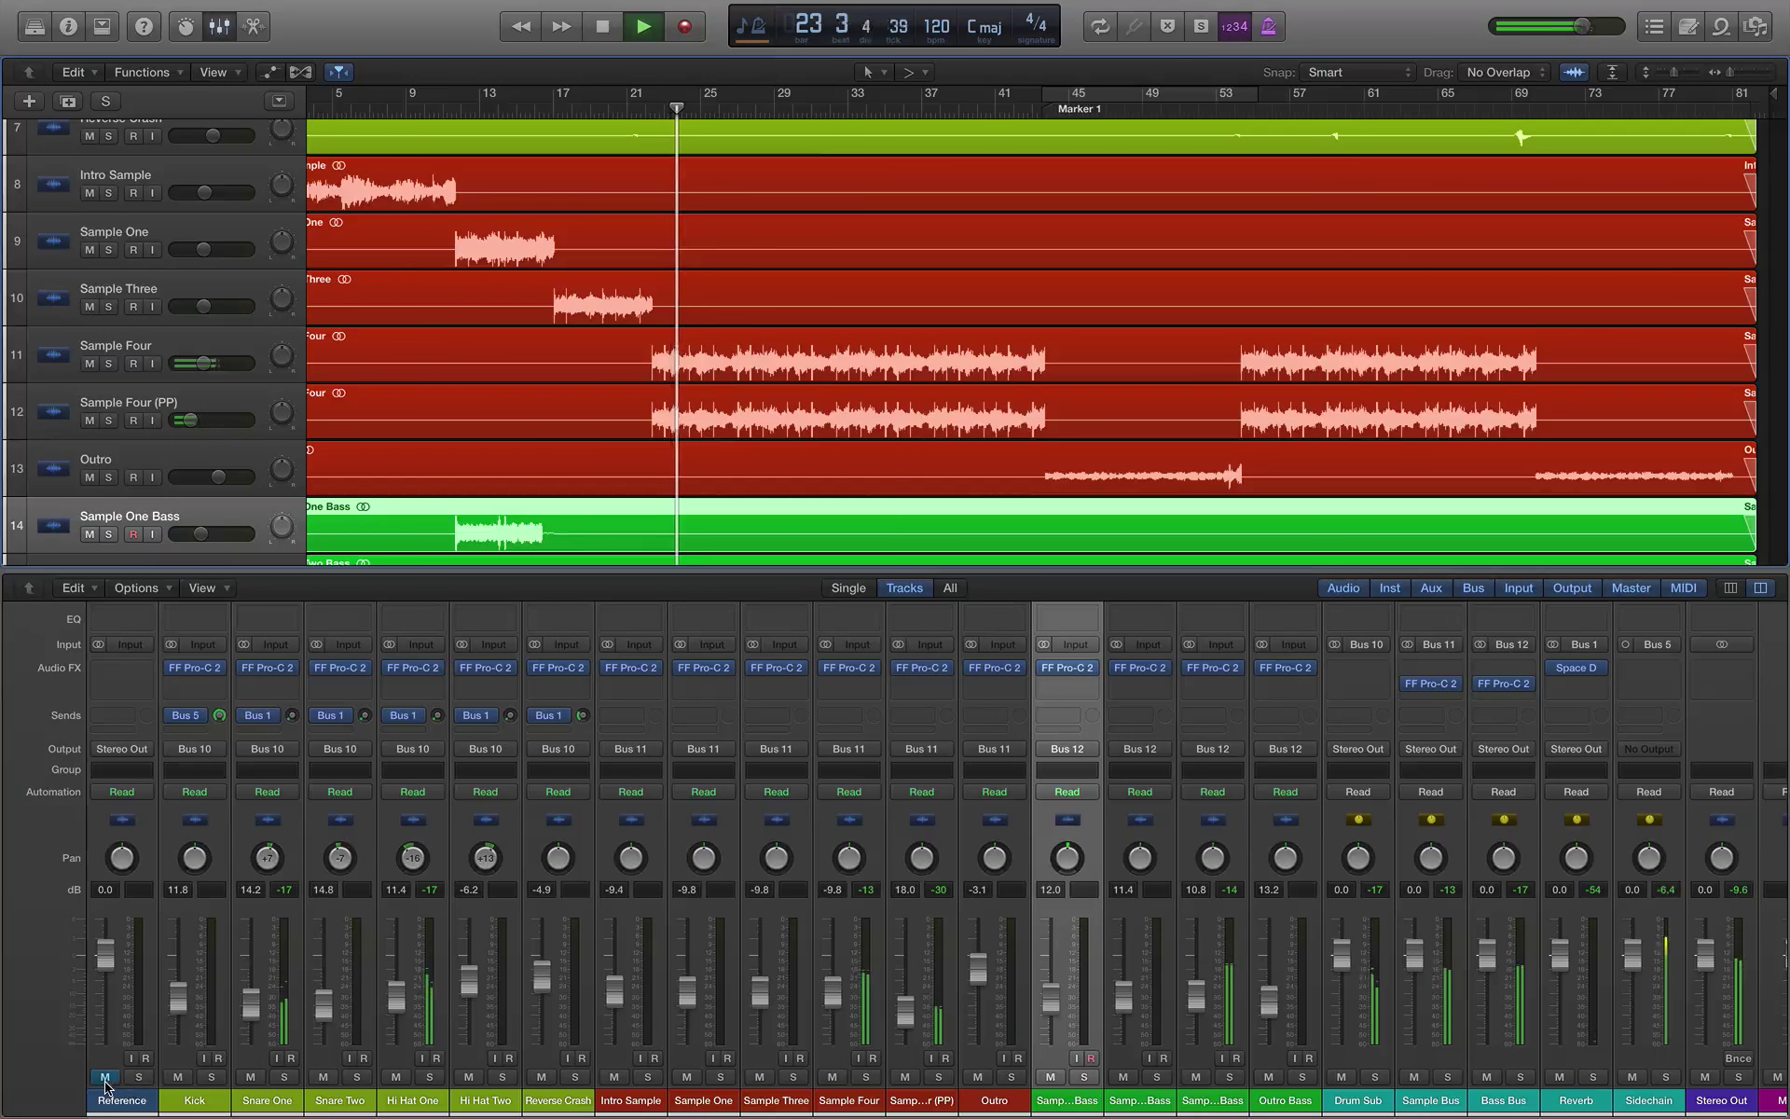
{"action": "left_click", "coordinate": [138, 1078]}
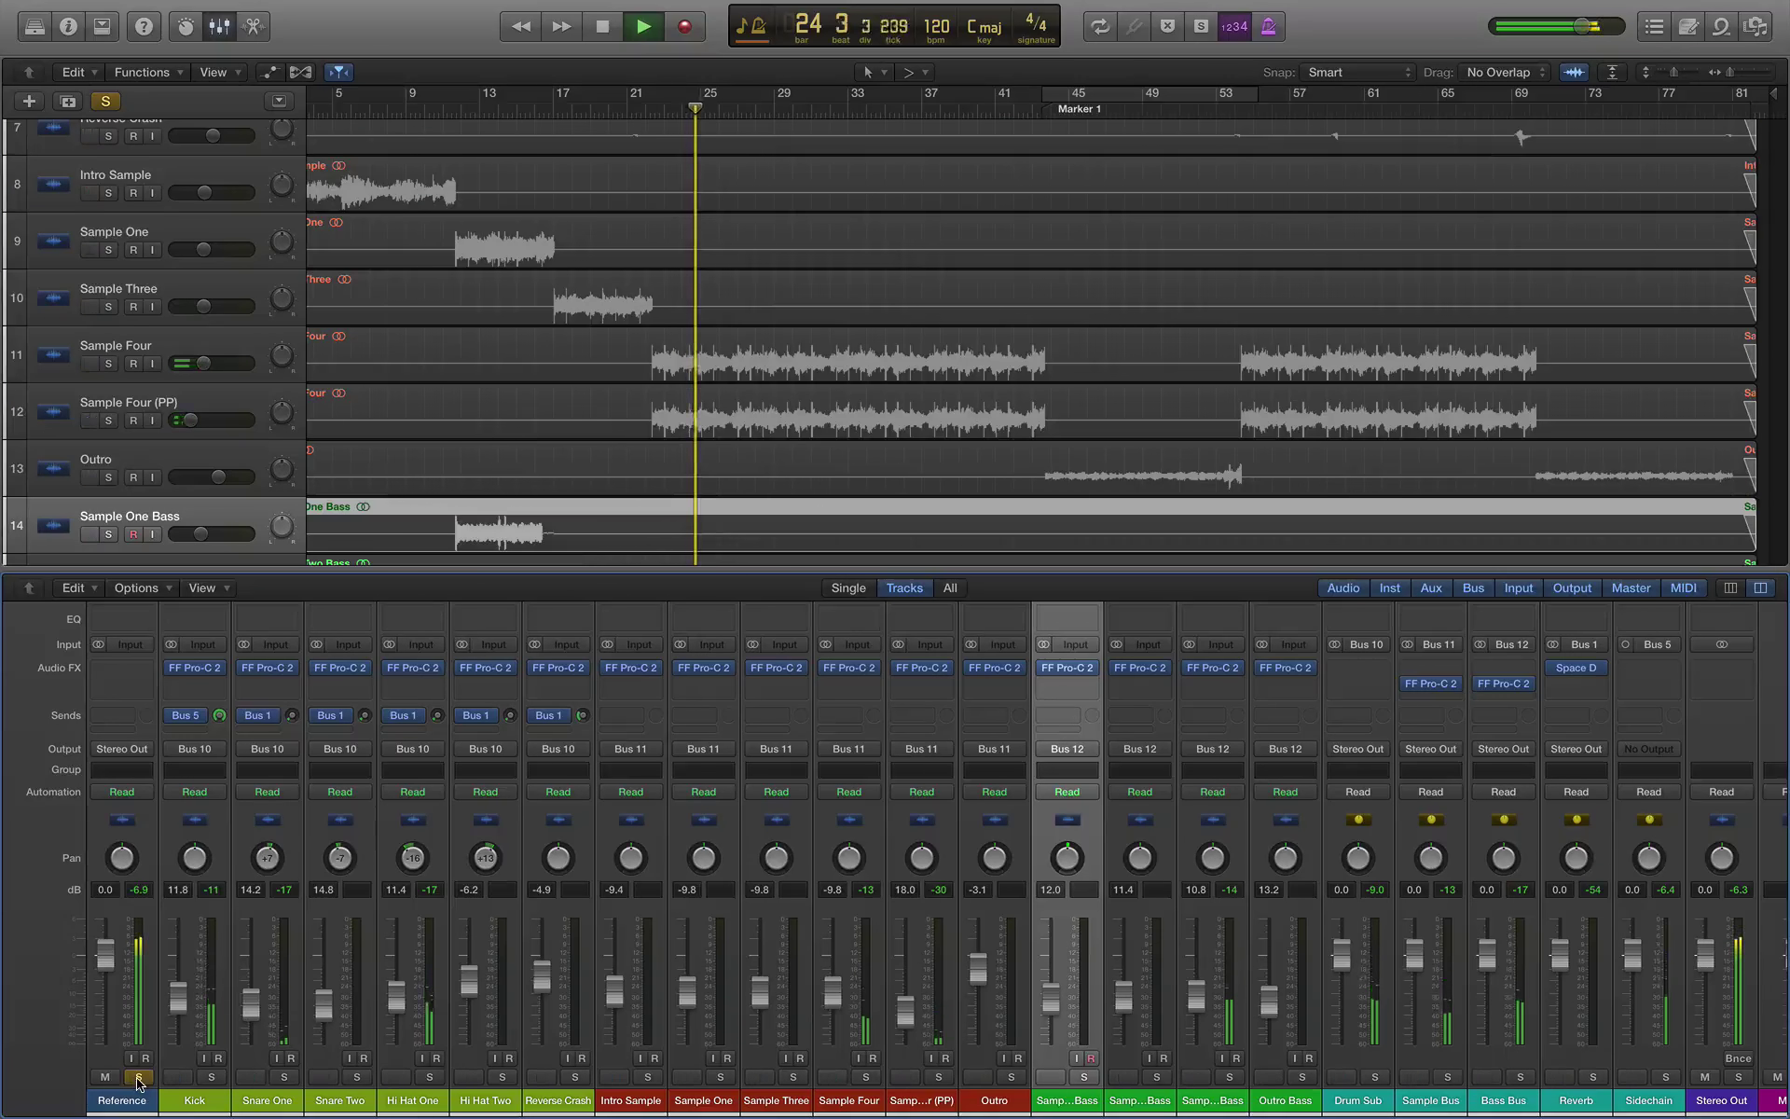
{"action": "left_click", "coordinate": [138, 1079]}
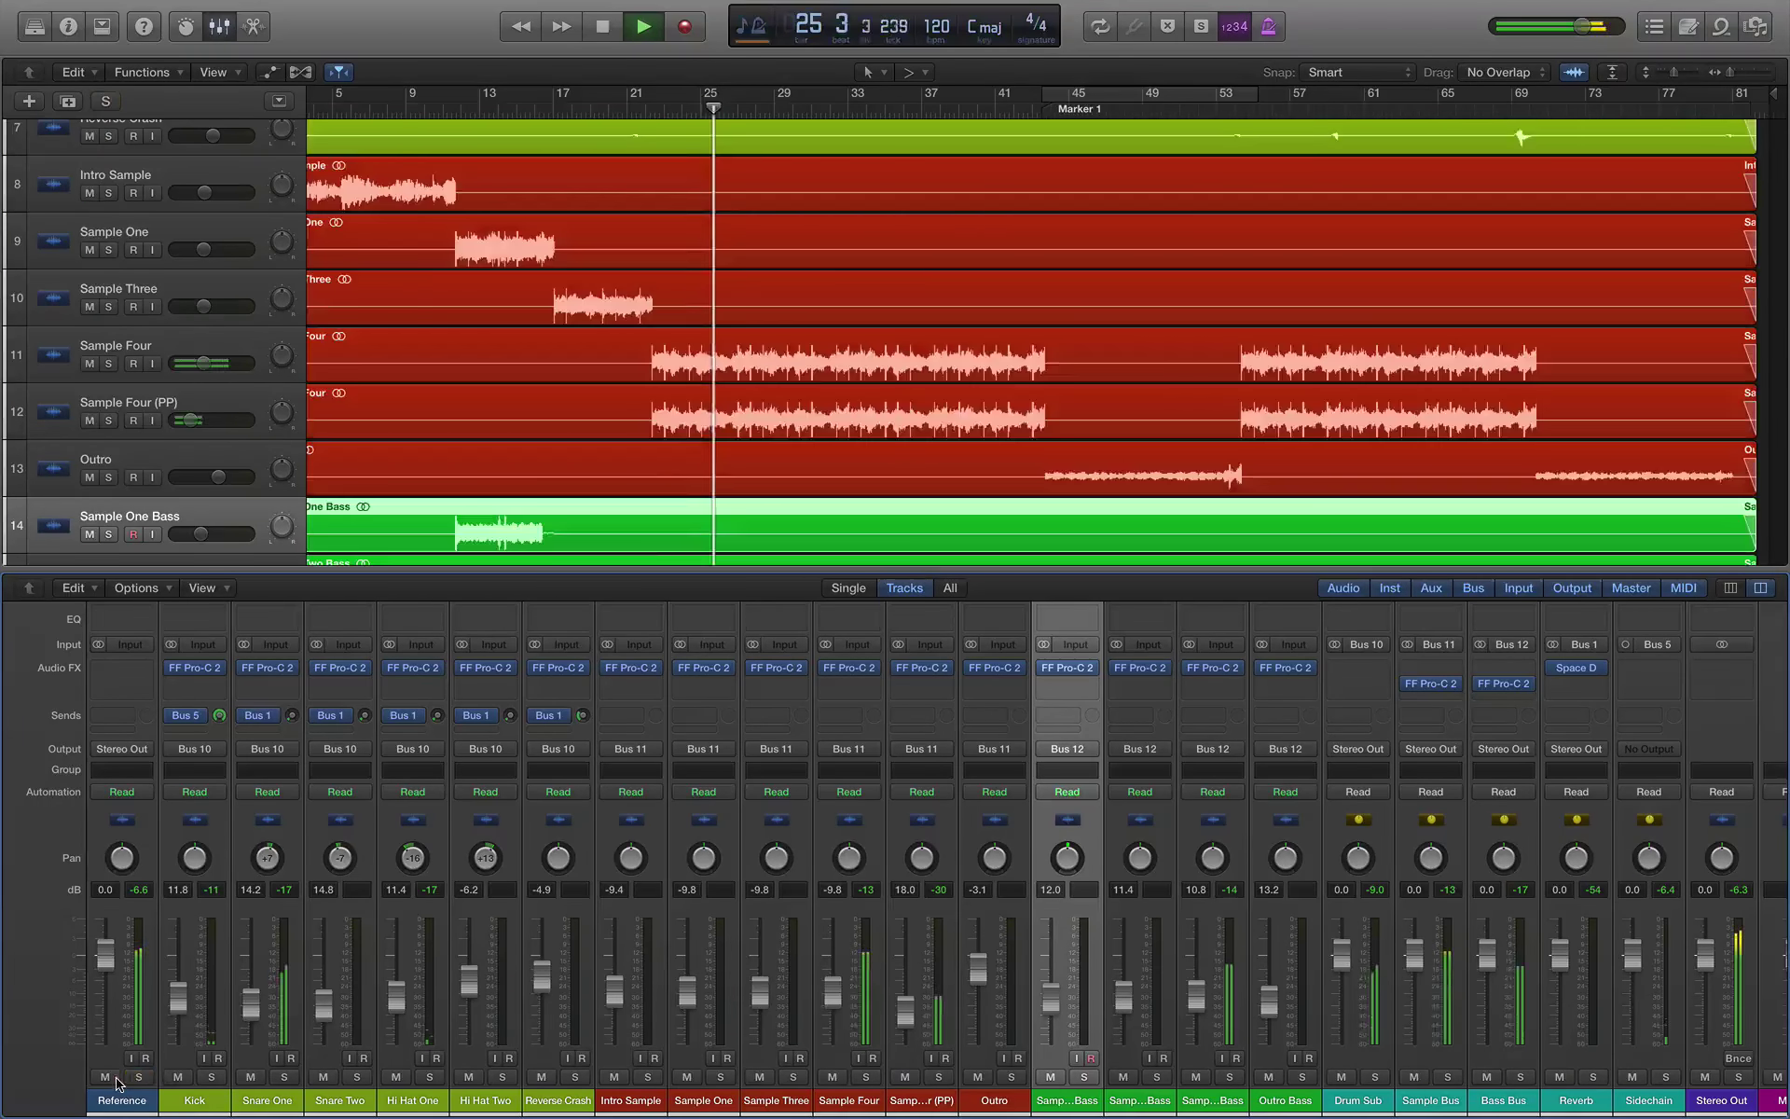
{"action": "left_click", "coordinate": [104, 1076]}
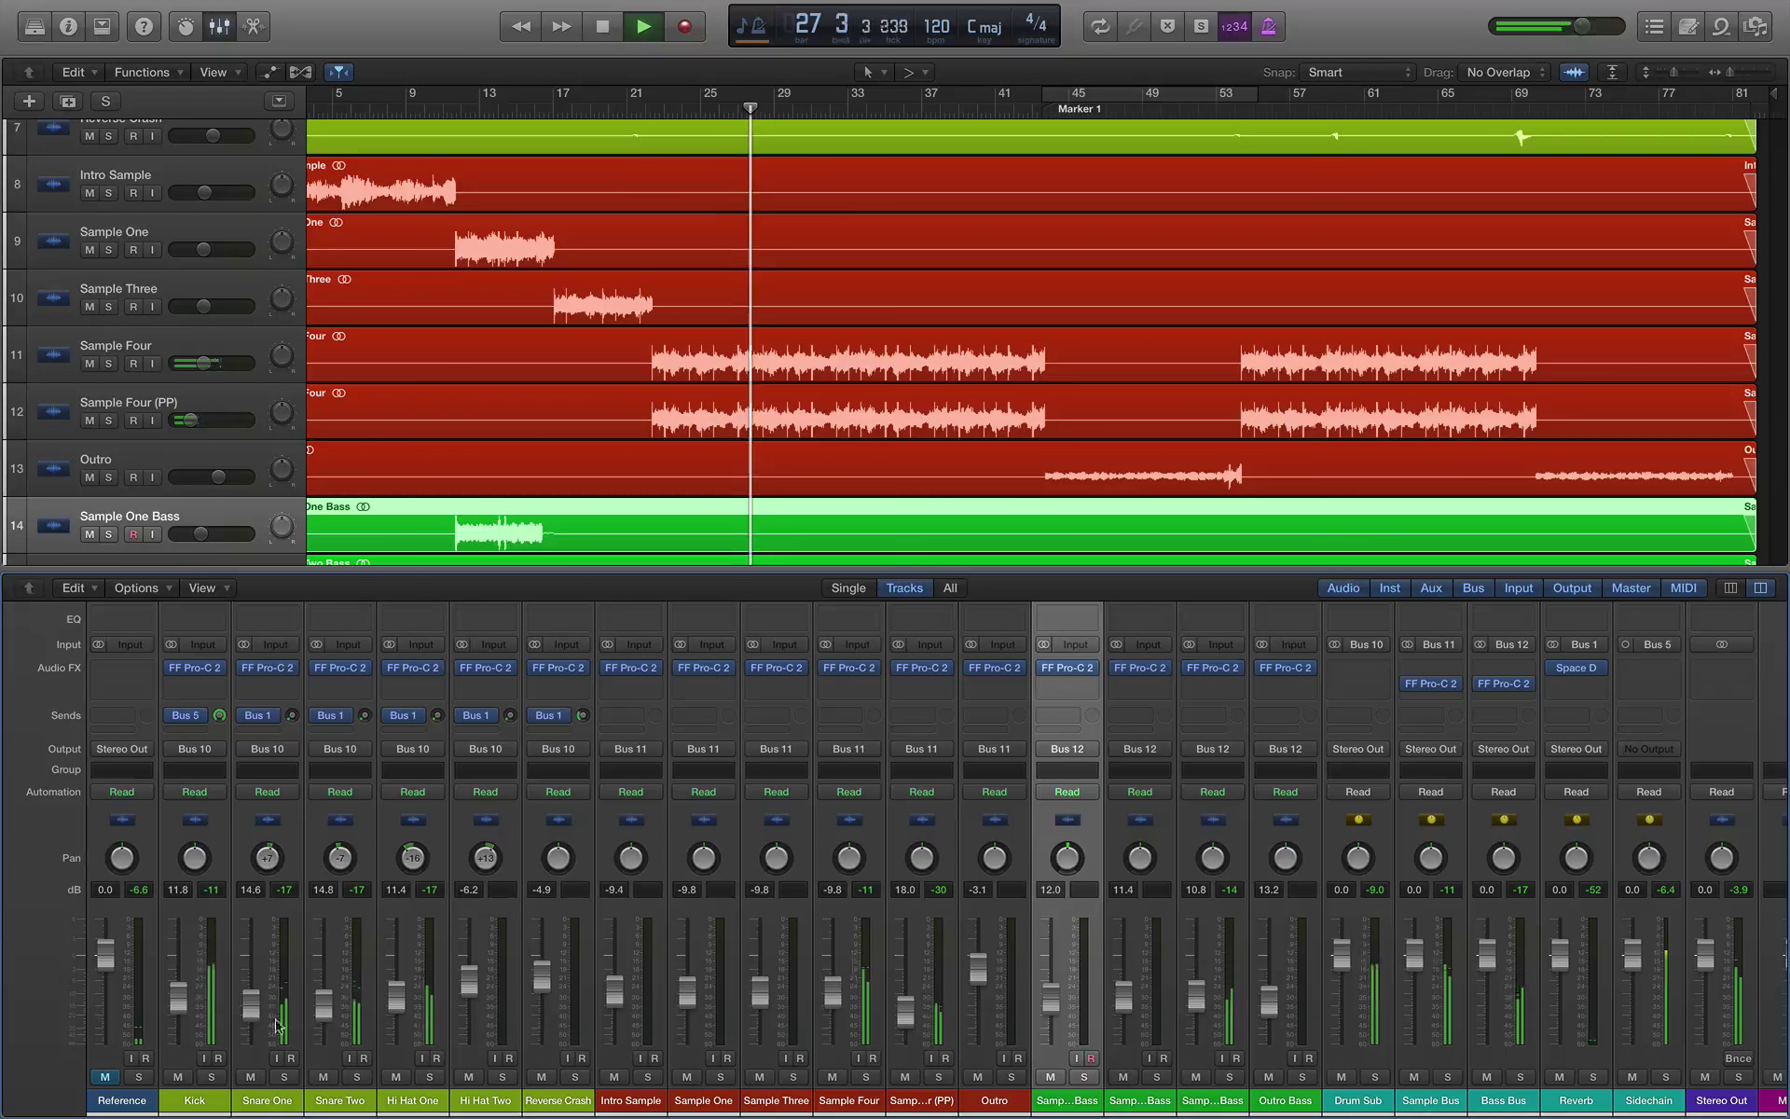
{"action": "left_click", "coordinate": [137, 1077]}
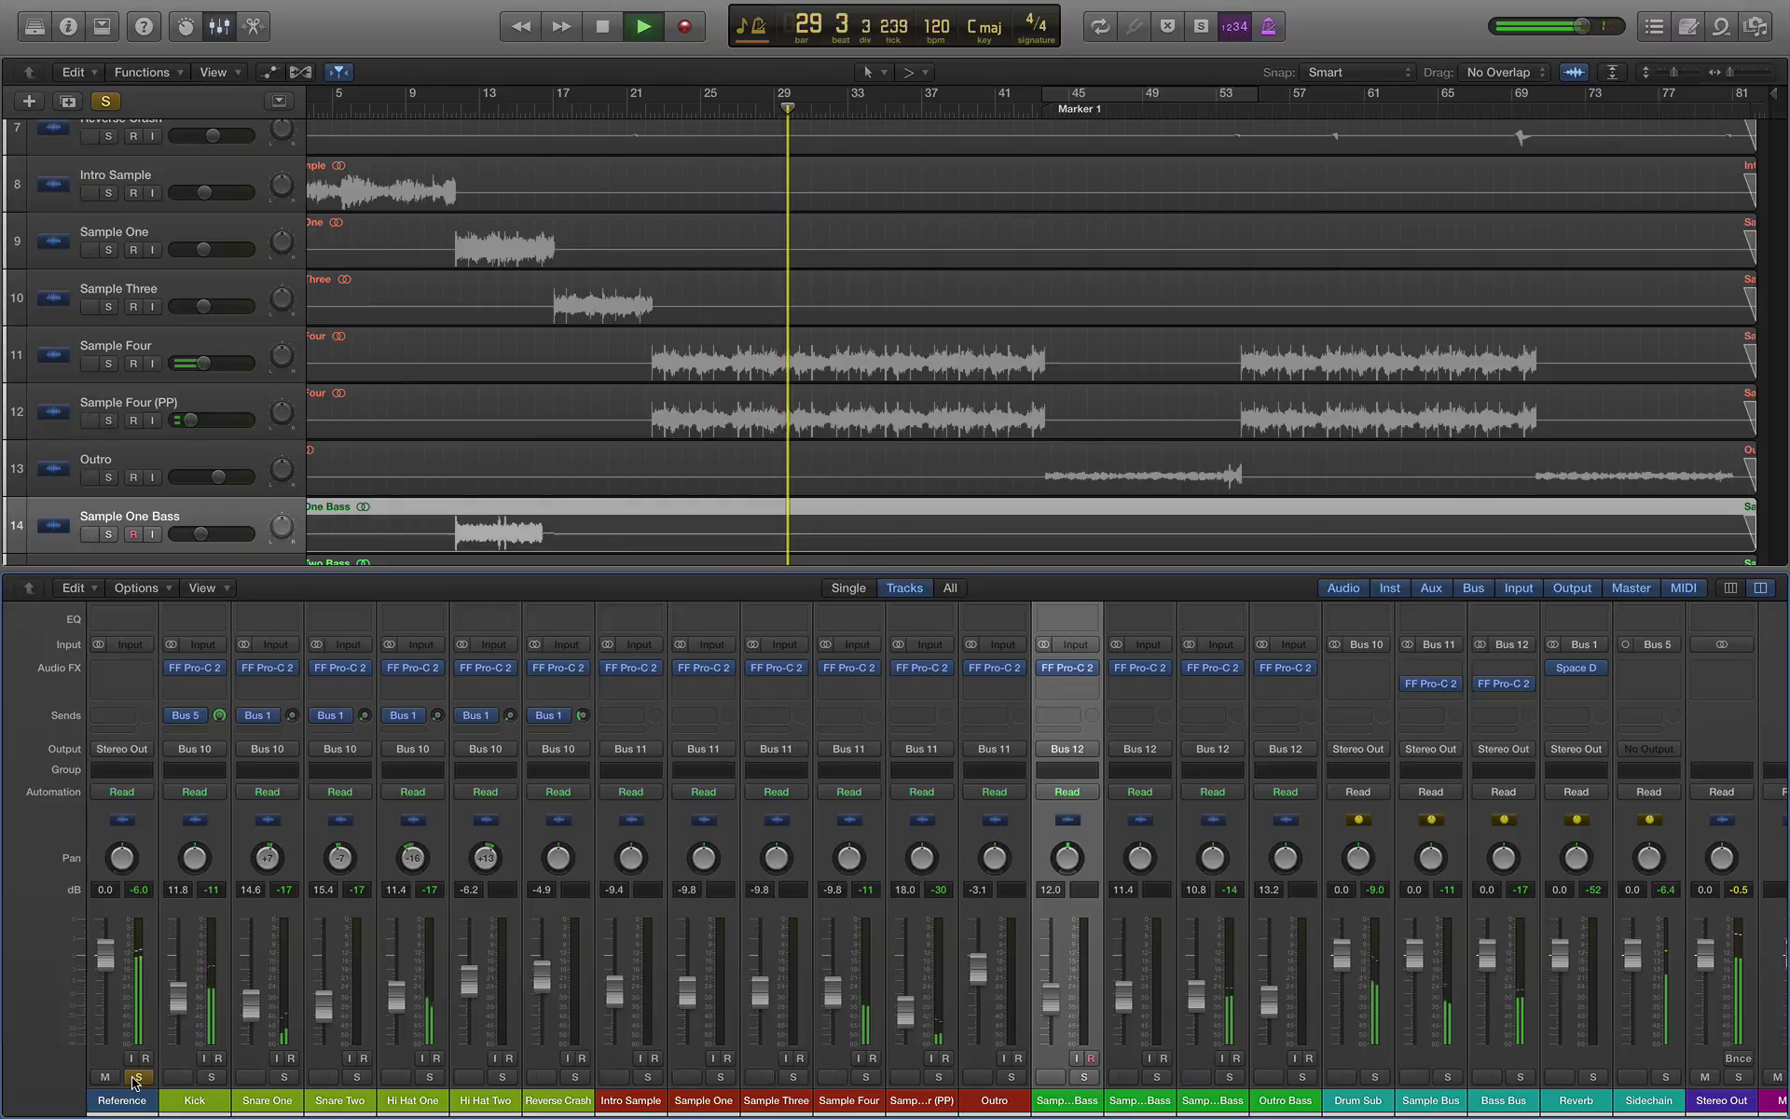
{"action": "left_click", "coordinate": [105, 1076]}
{"action": "left_click", "coordinate": [138, 1076]}
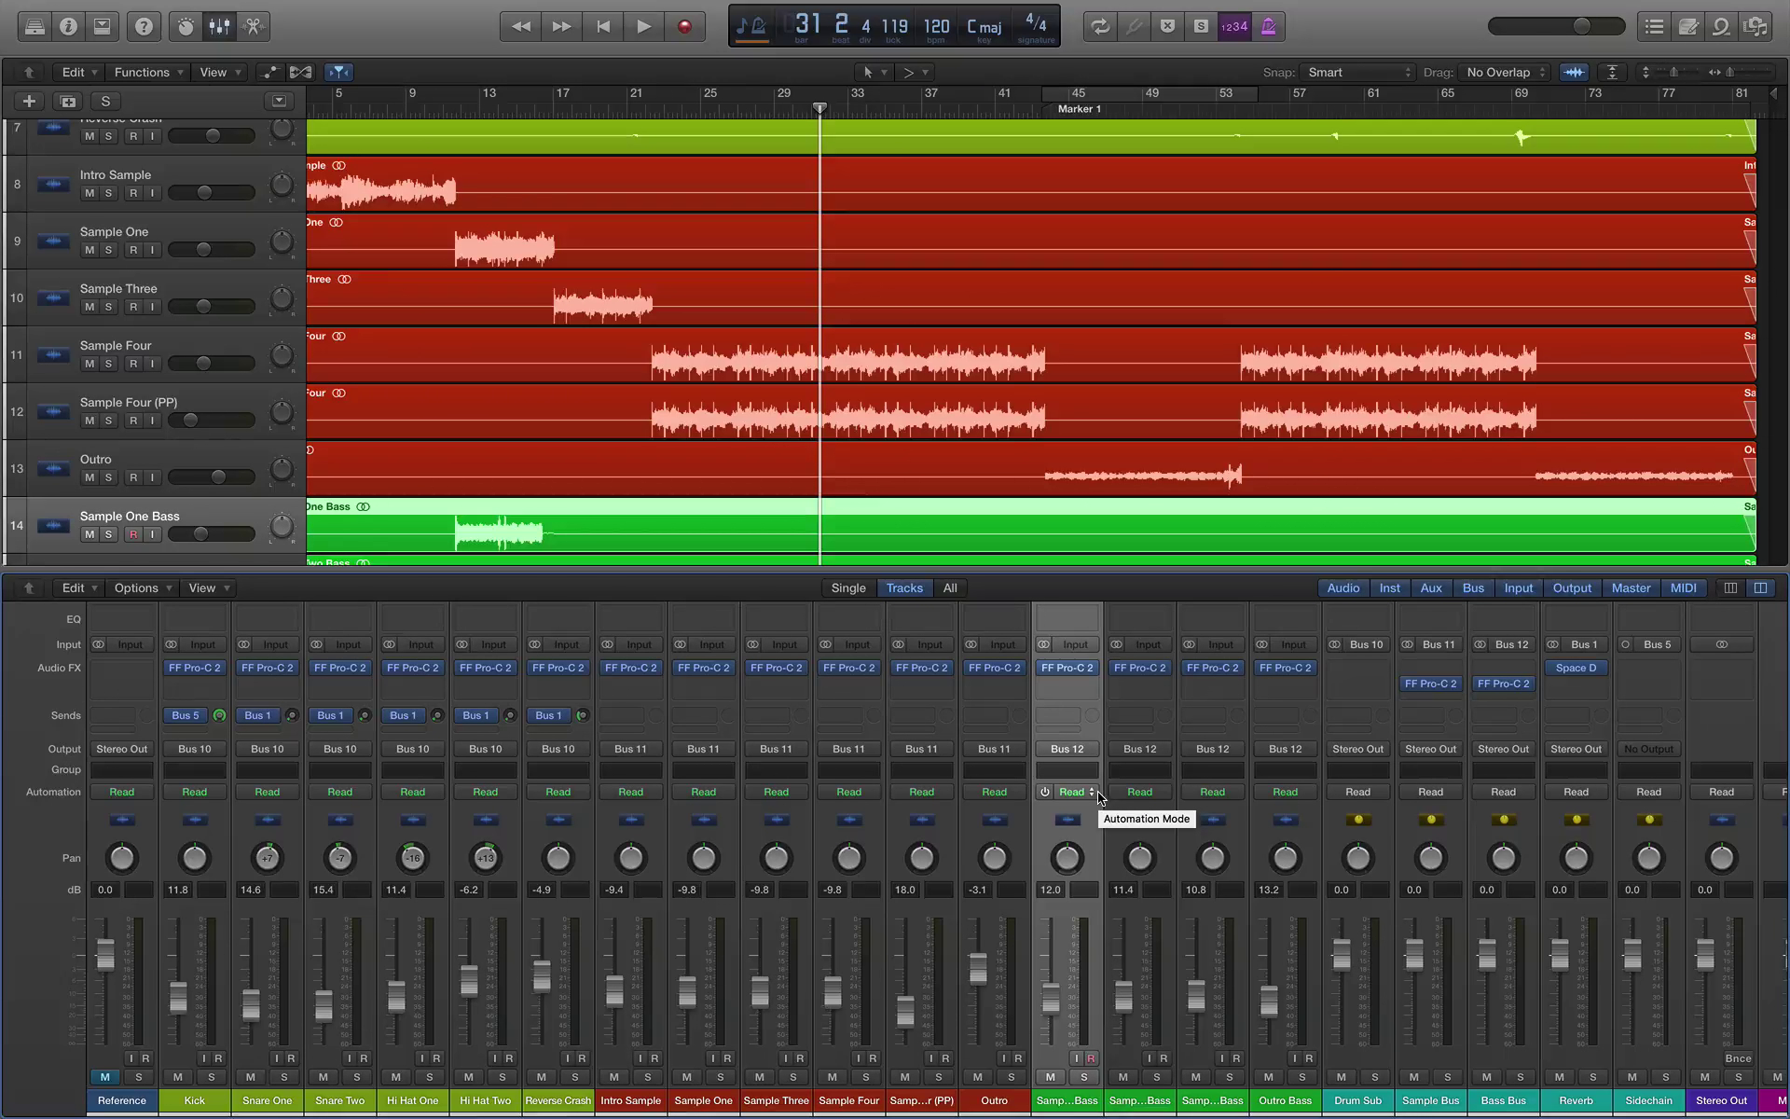
Step: Set the Sample Four fader to about -9.4 dB and Sample Four (PP) to about -18.5 dB during playback
{"action": "key", "text": "space"}
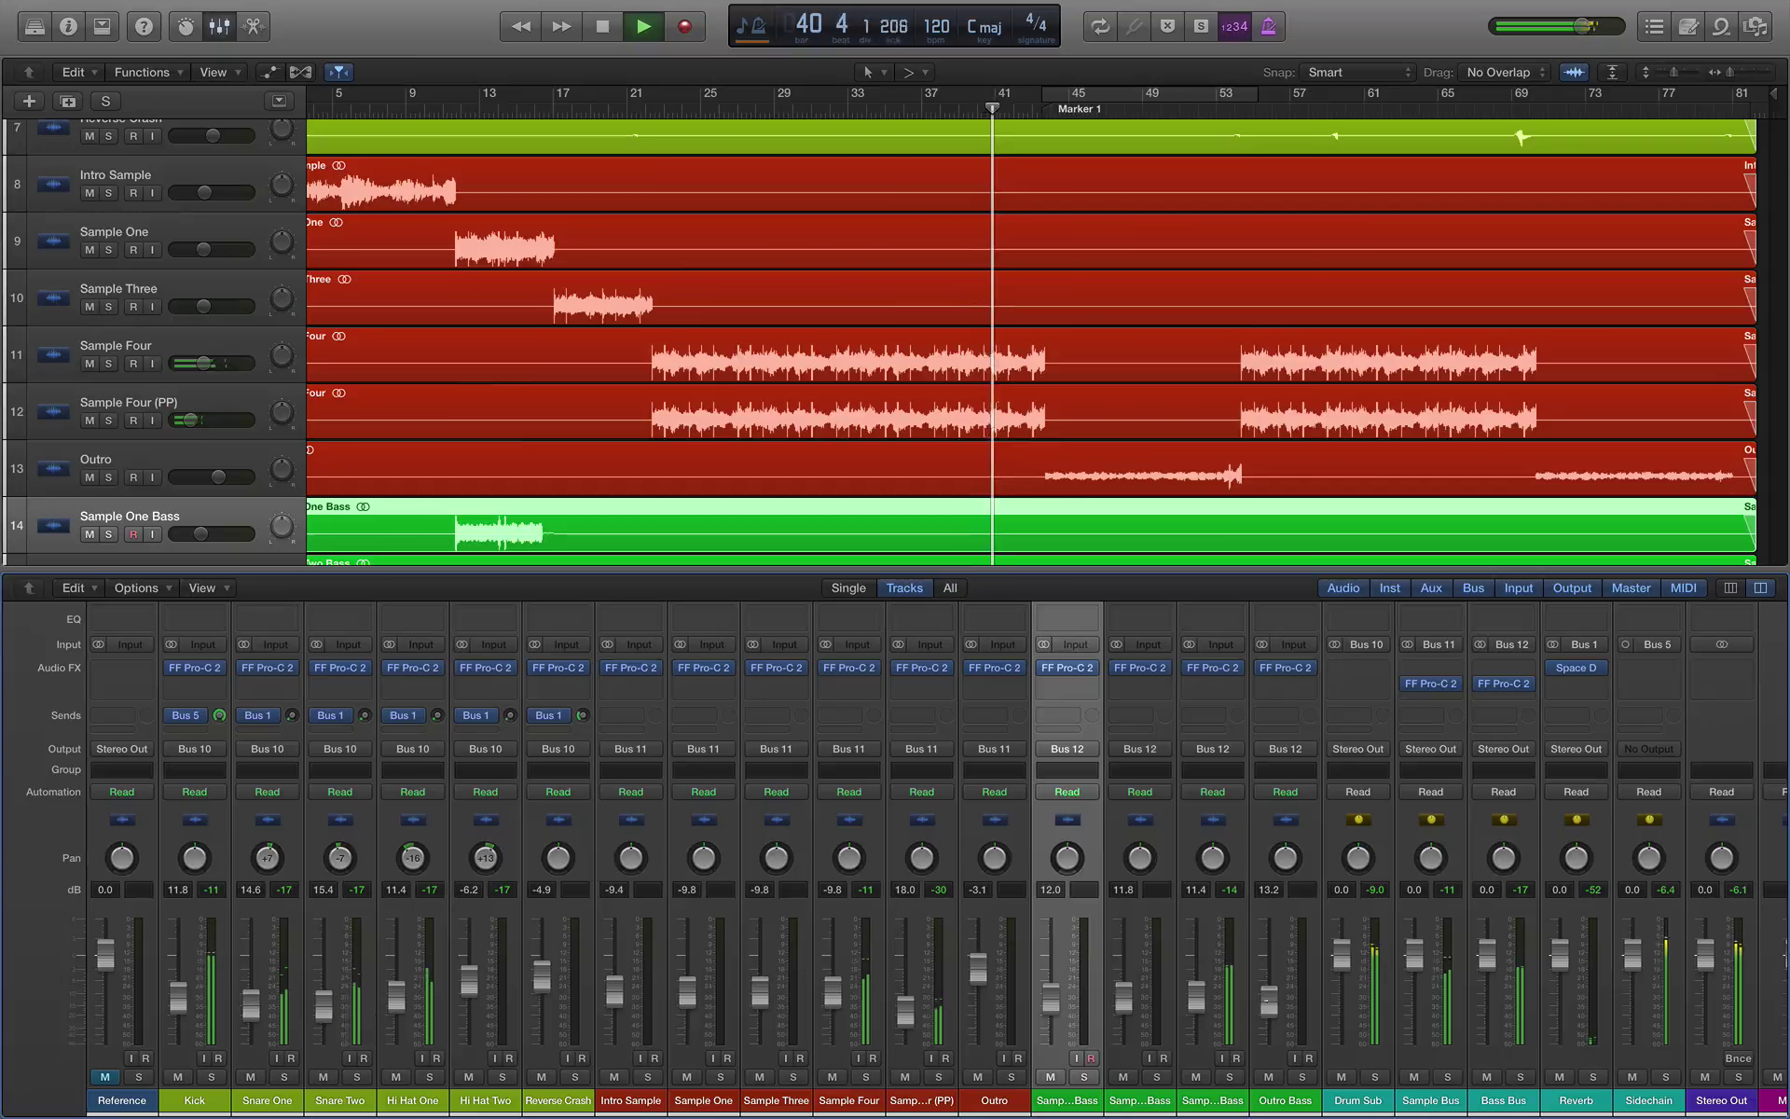
{"action": "left_click_drag", "start_coordinate": [895, 1015], "coordinate": [901, 1021]}
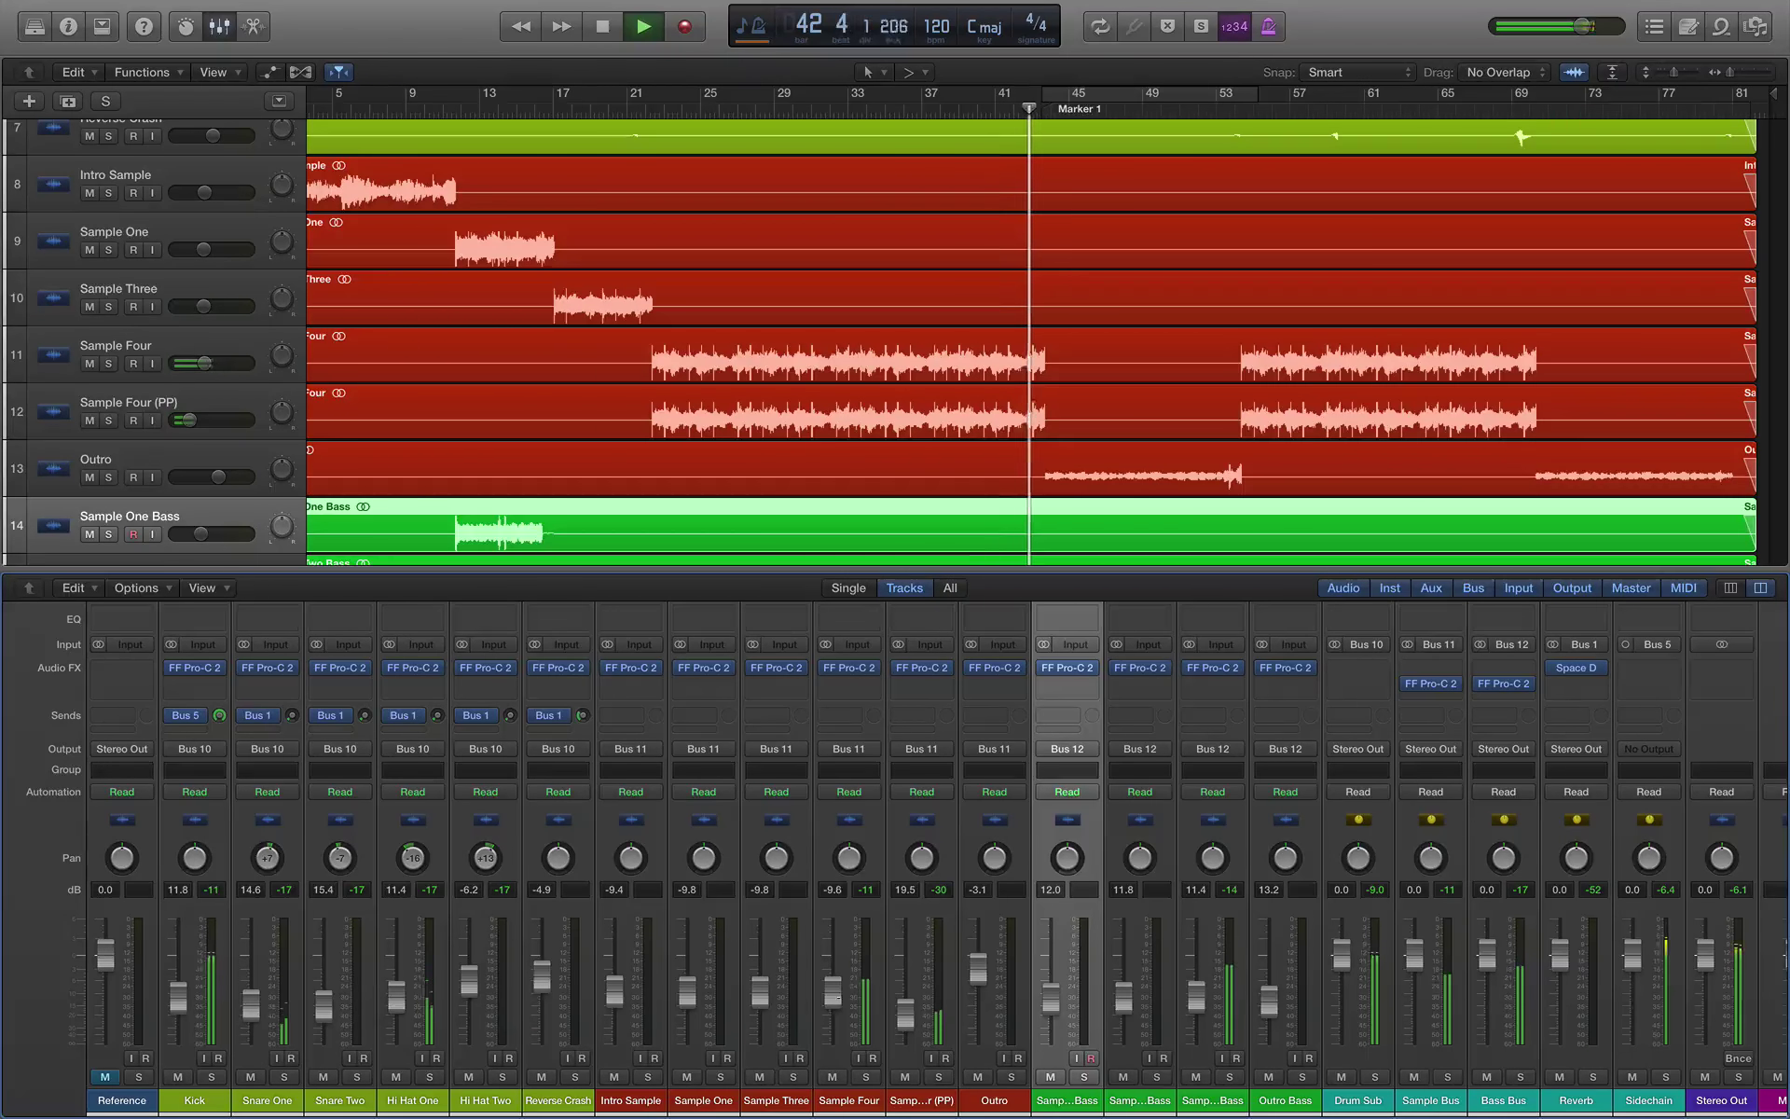
{"action": "left_click_drag", "start_coordinate": [843, 1003], "coordinate": [923, 1000]}
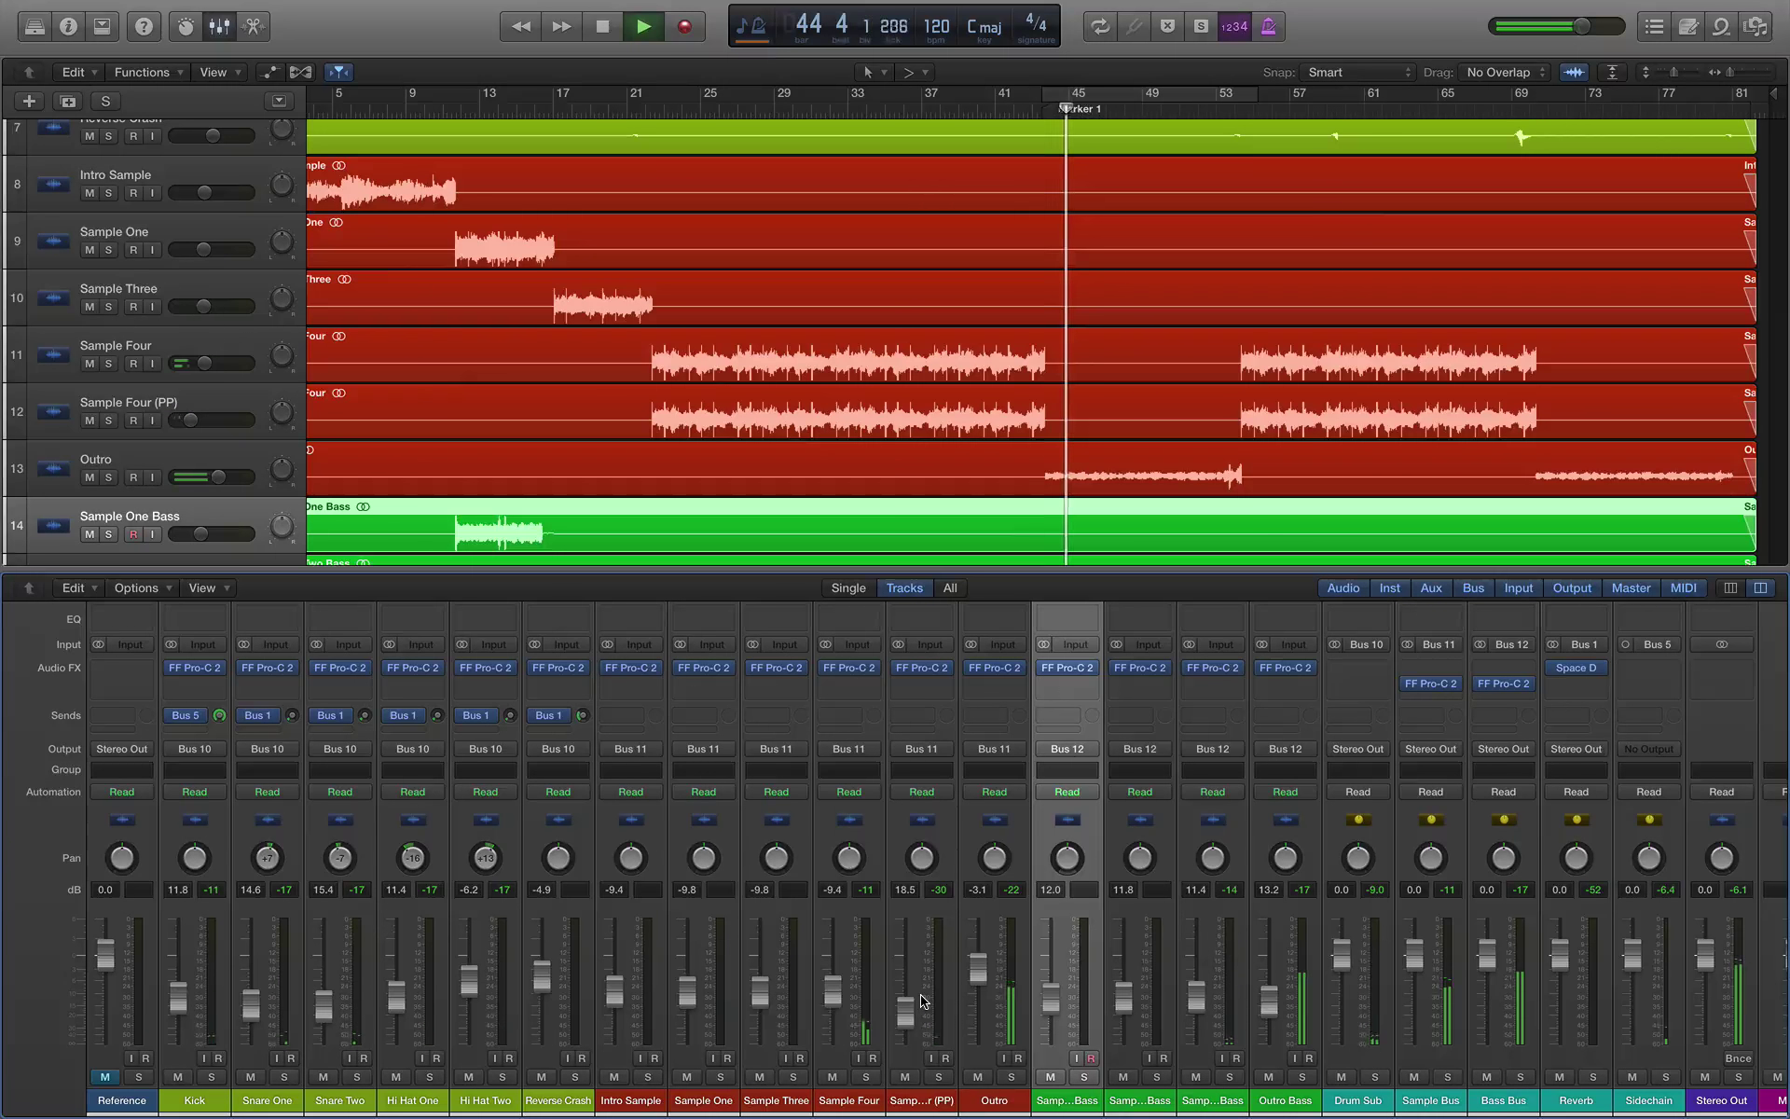
{"action": "key", "text": "space"}
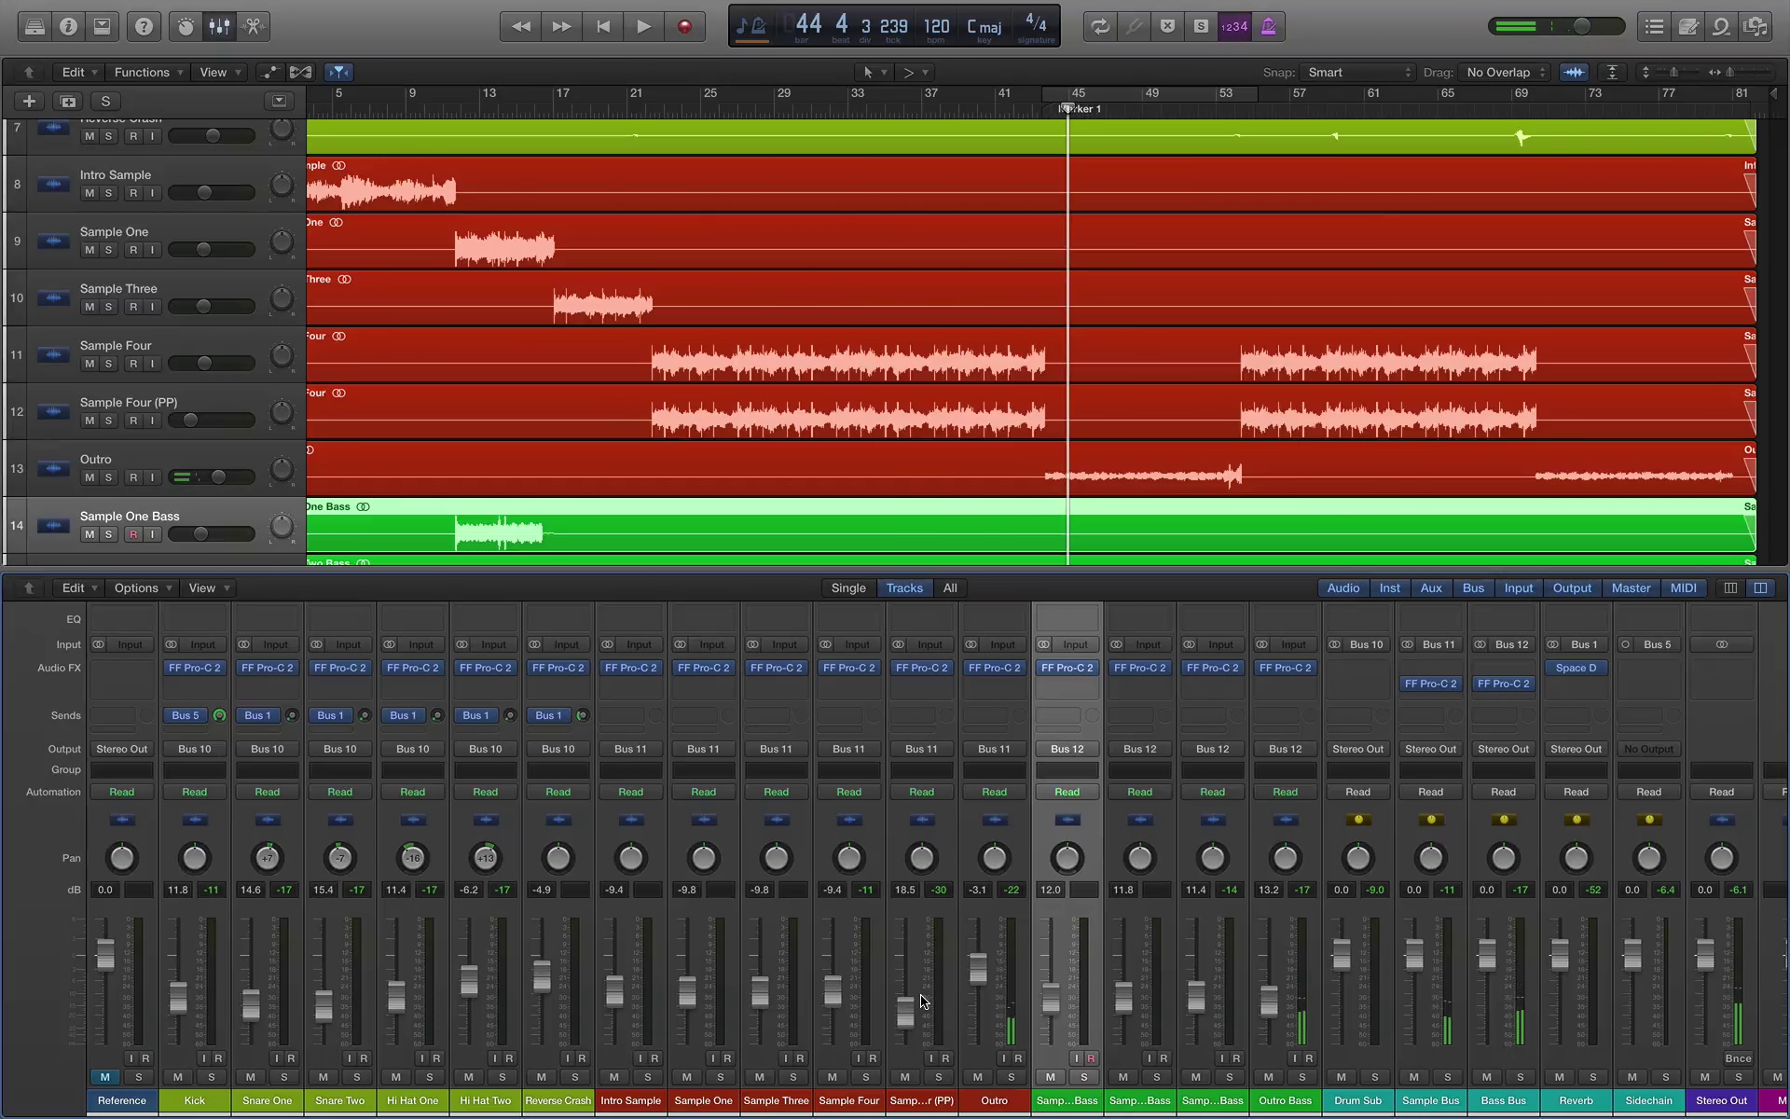